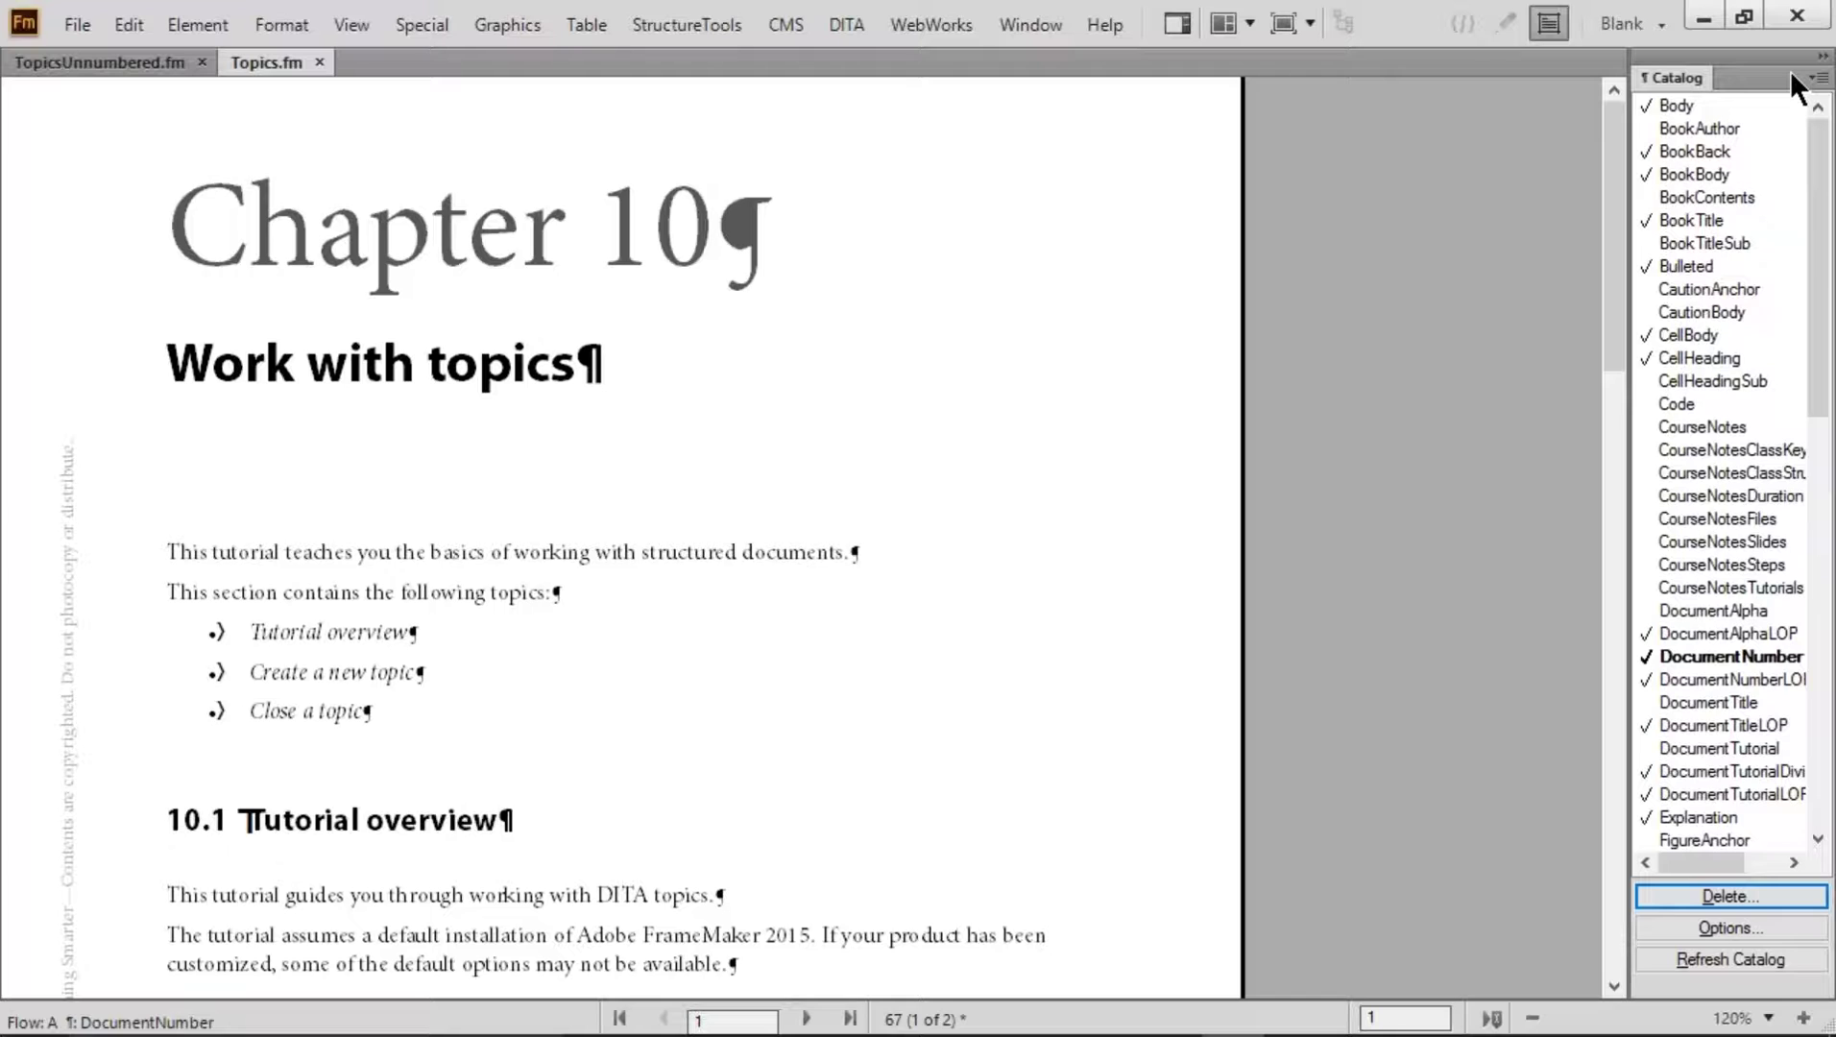
Compare the topic list and heading formatting in TopicsUnnumbered.fm with the bulleted list in Topics.fm, ending in TopicsUnnumbered.fm
key(ctrl+Tab)
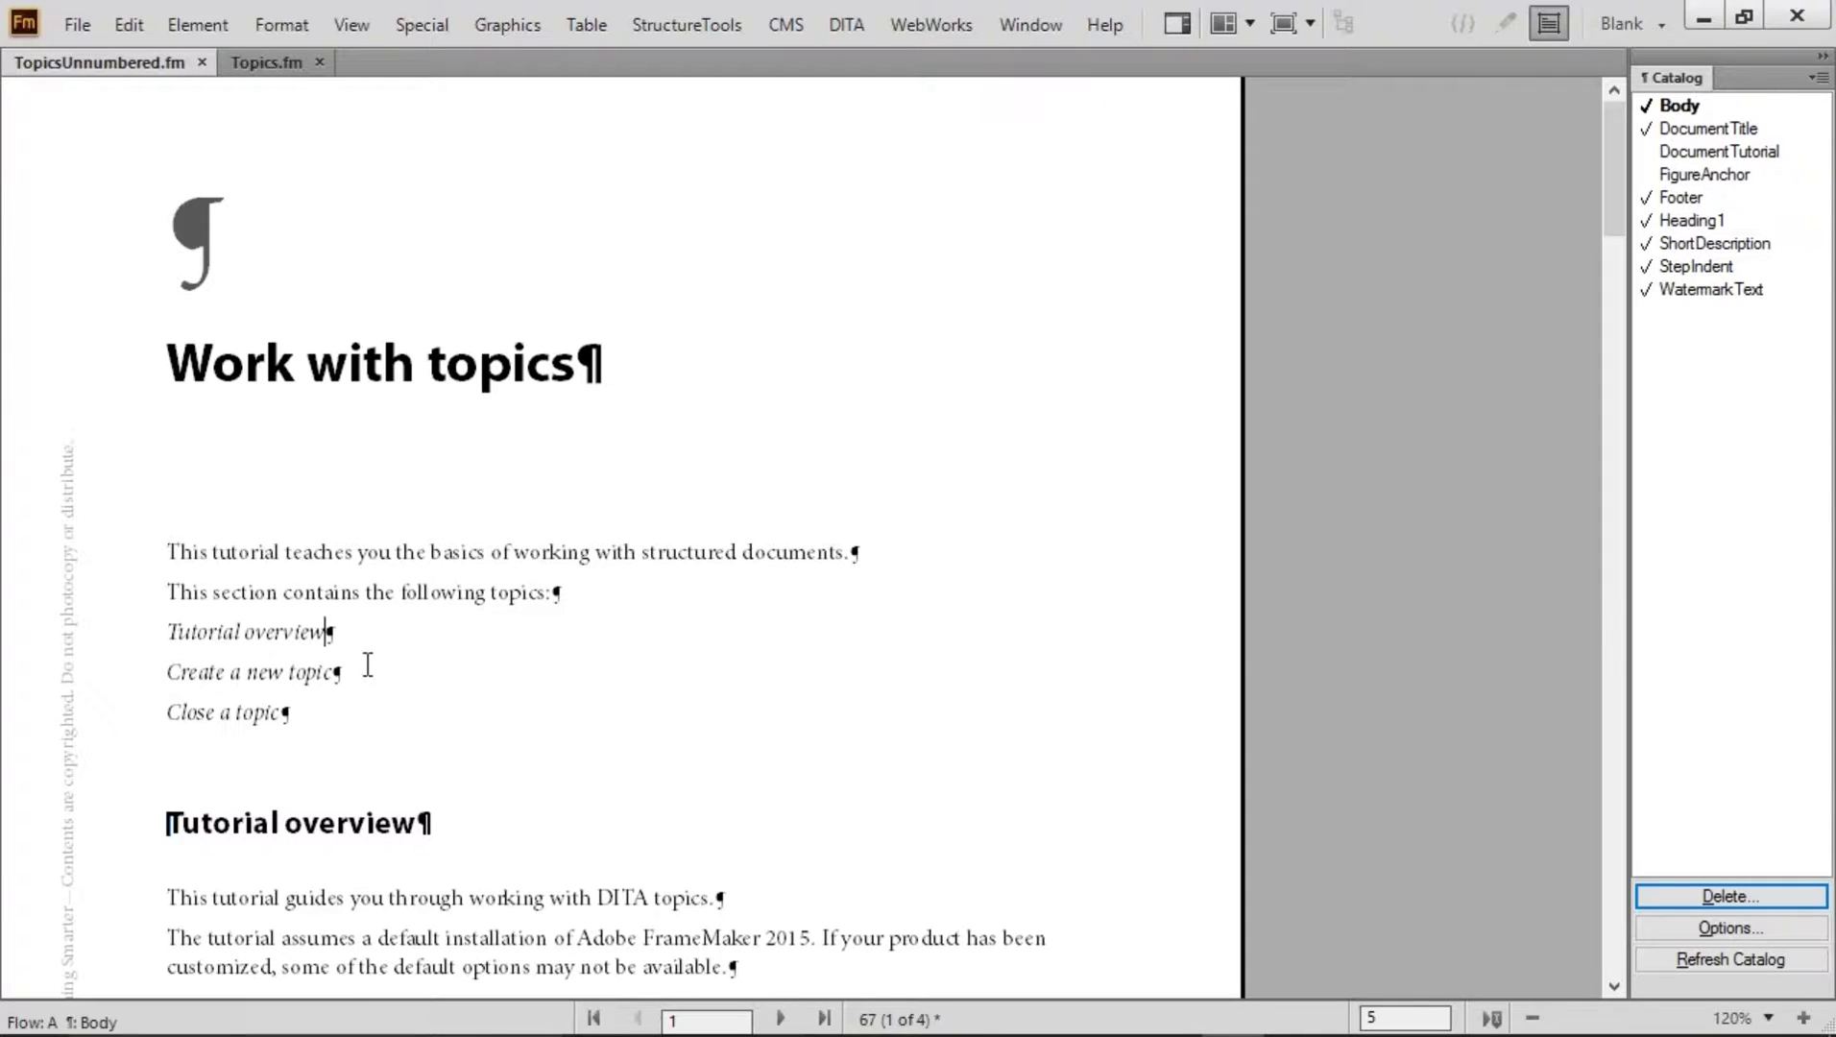
triple_click(299, 639)
triple_click(270, 684)
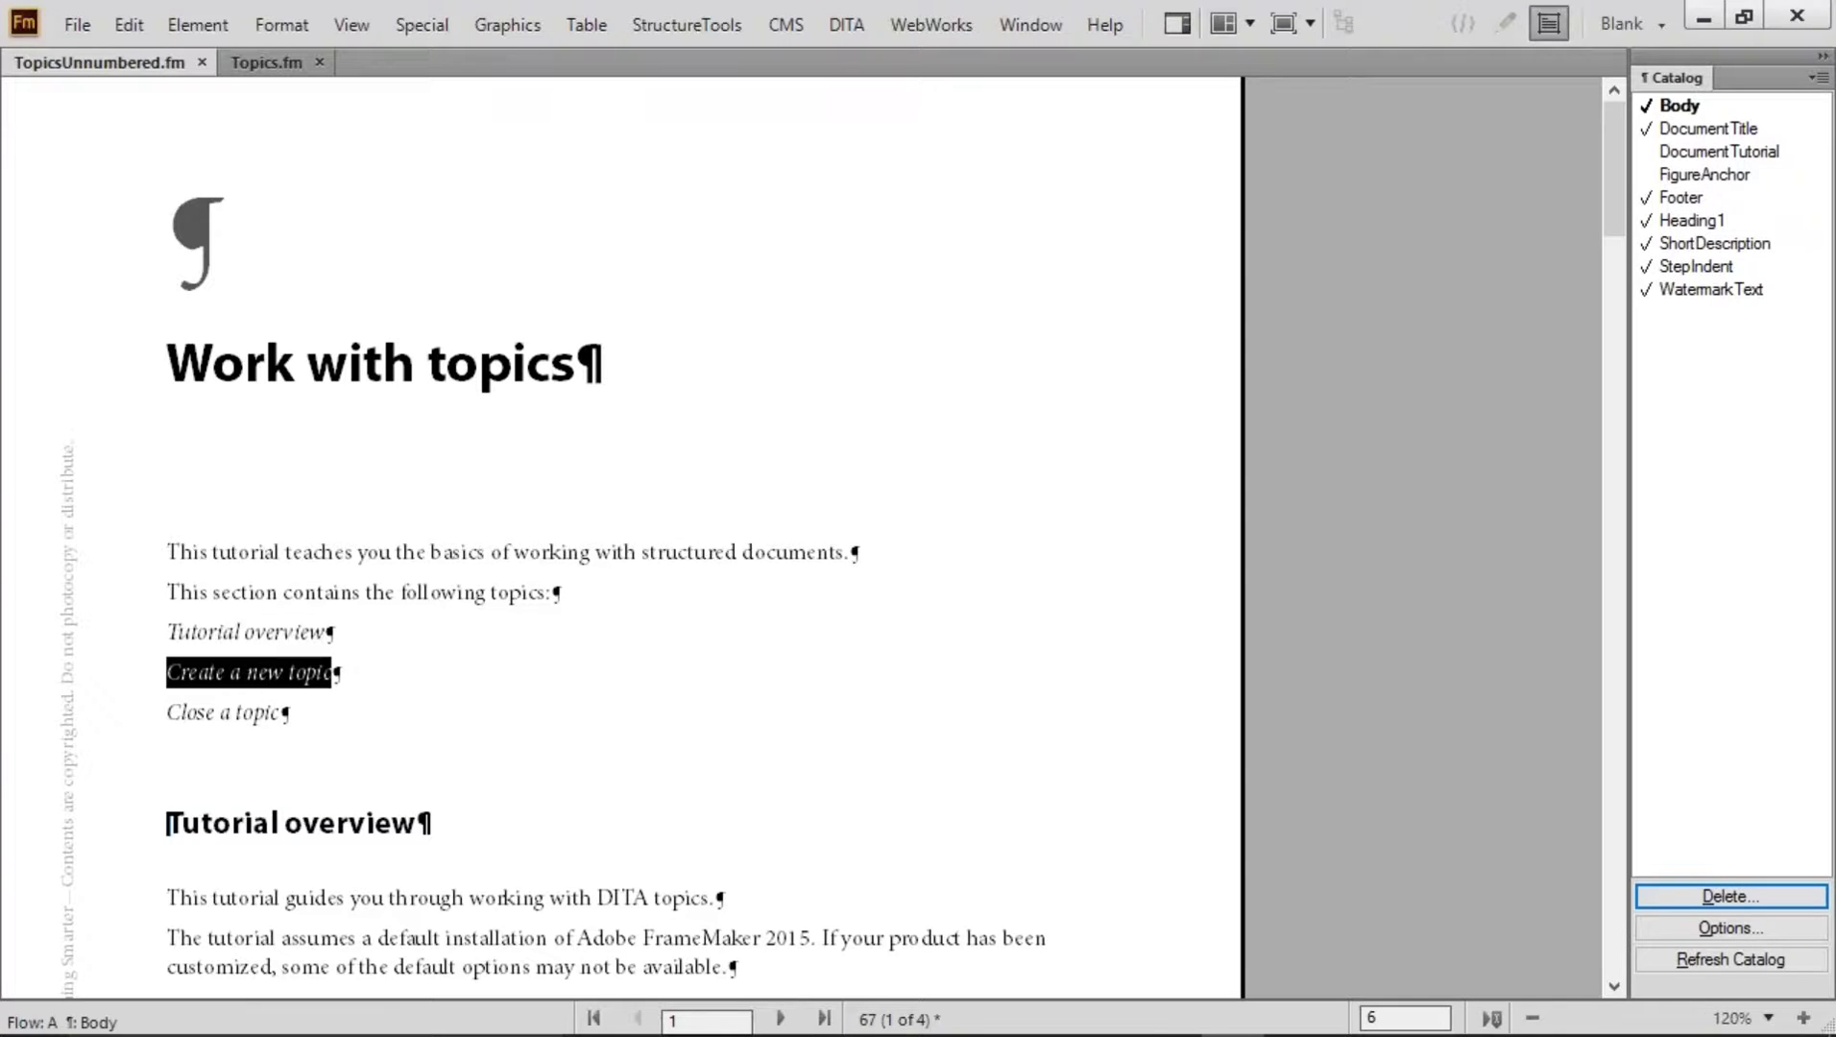
triple_click(247, 720)
drag(230, 825, 336, 827)
click(337, 826)
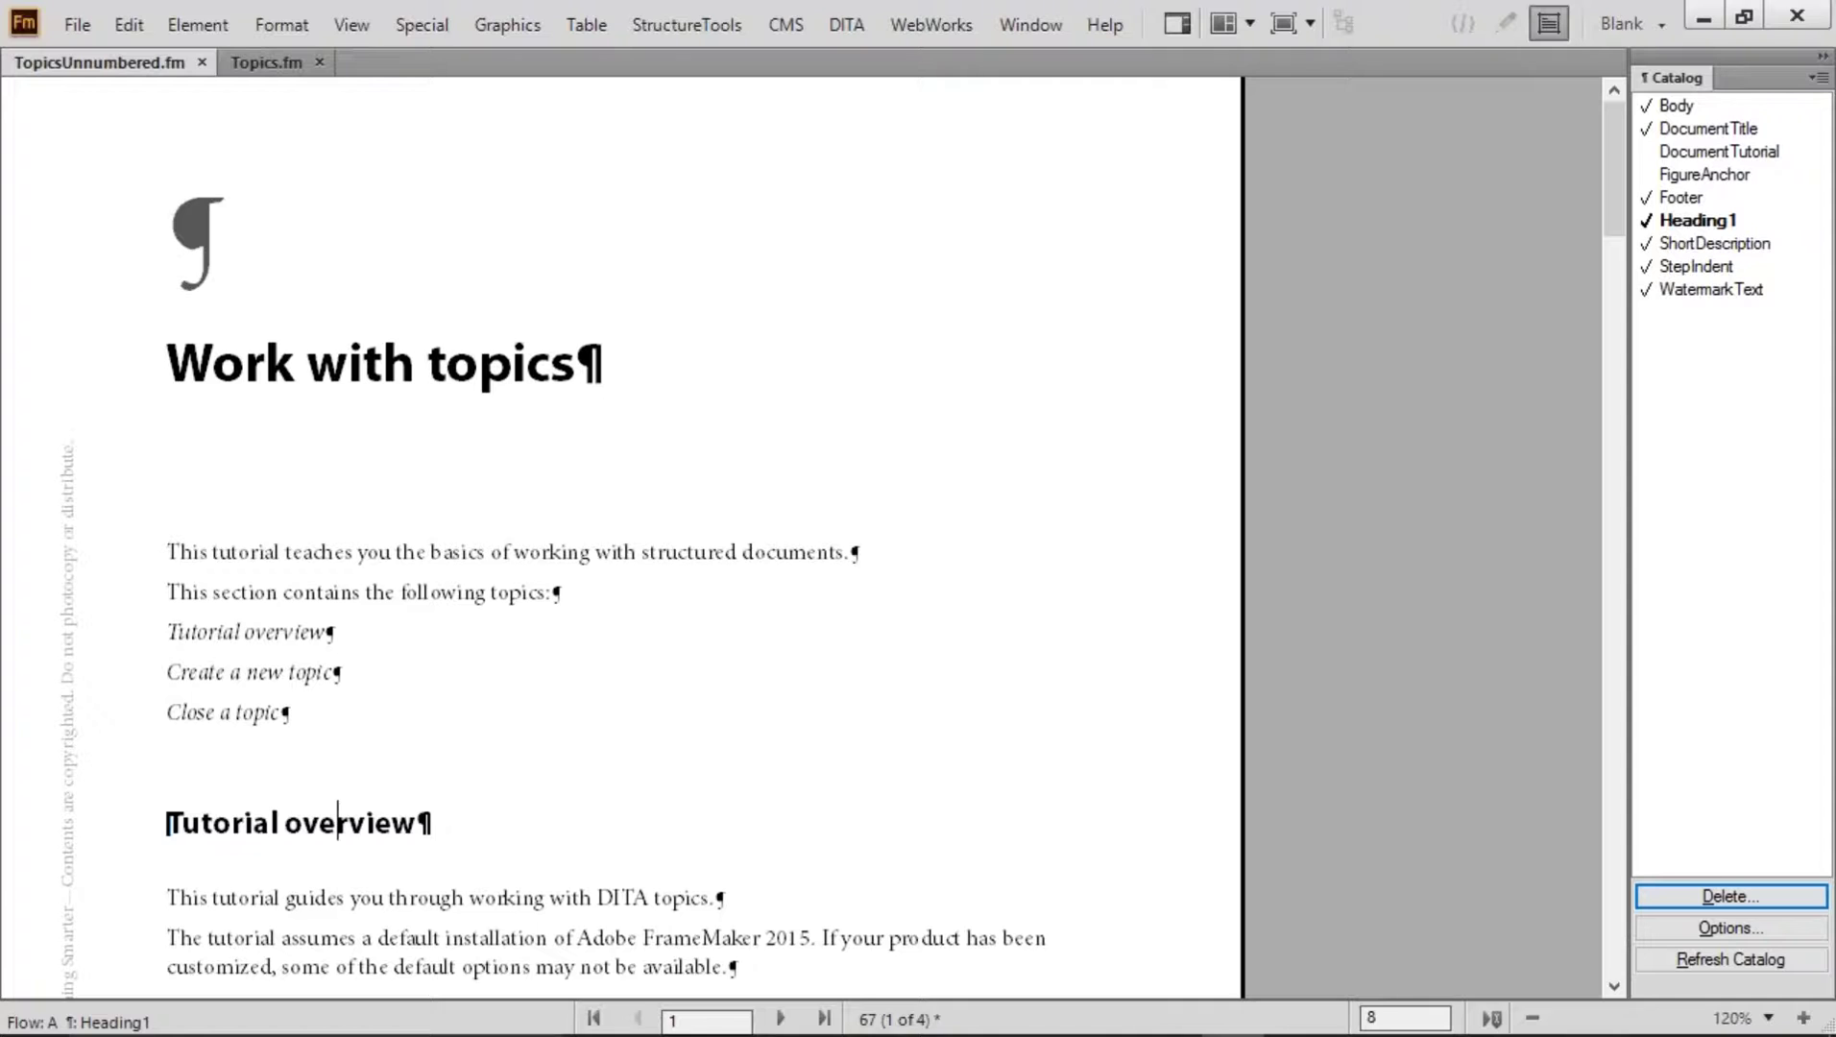
click(267, 63)
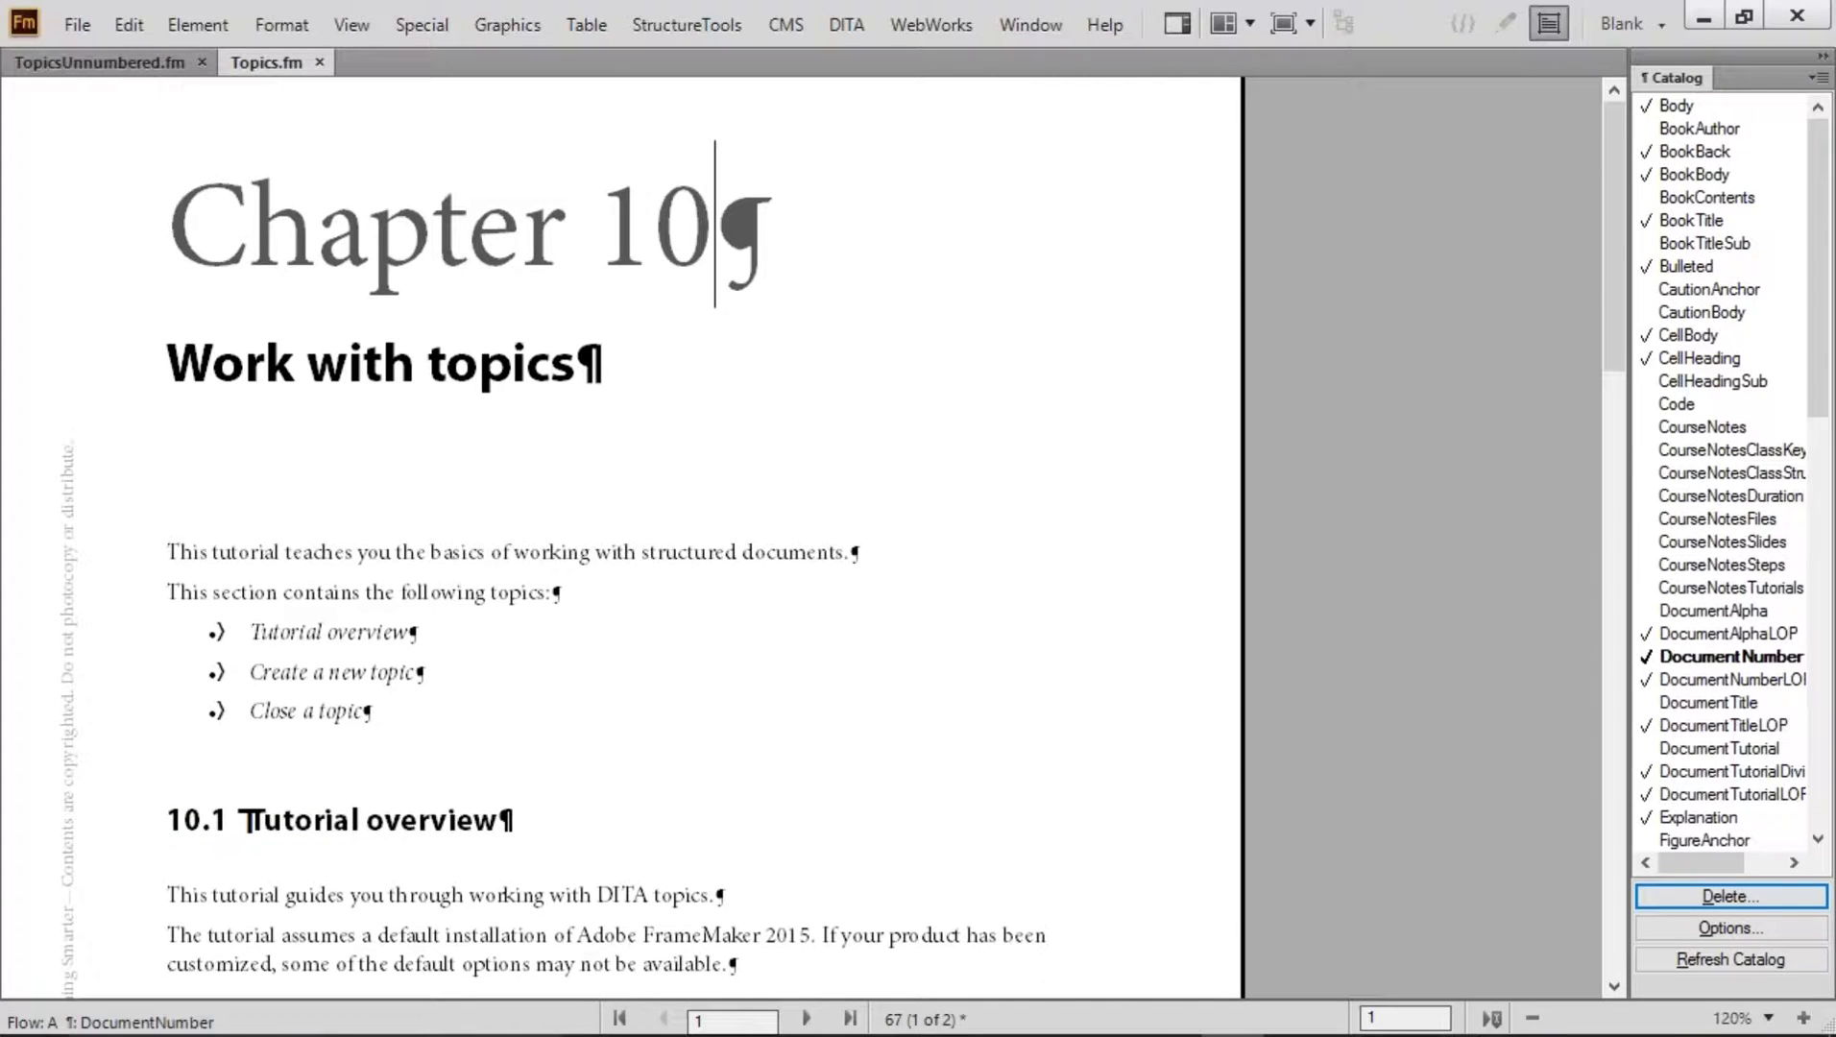
drag(452, 640, 494, 716)
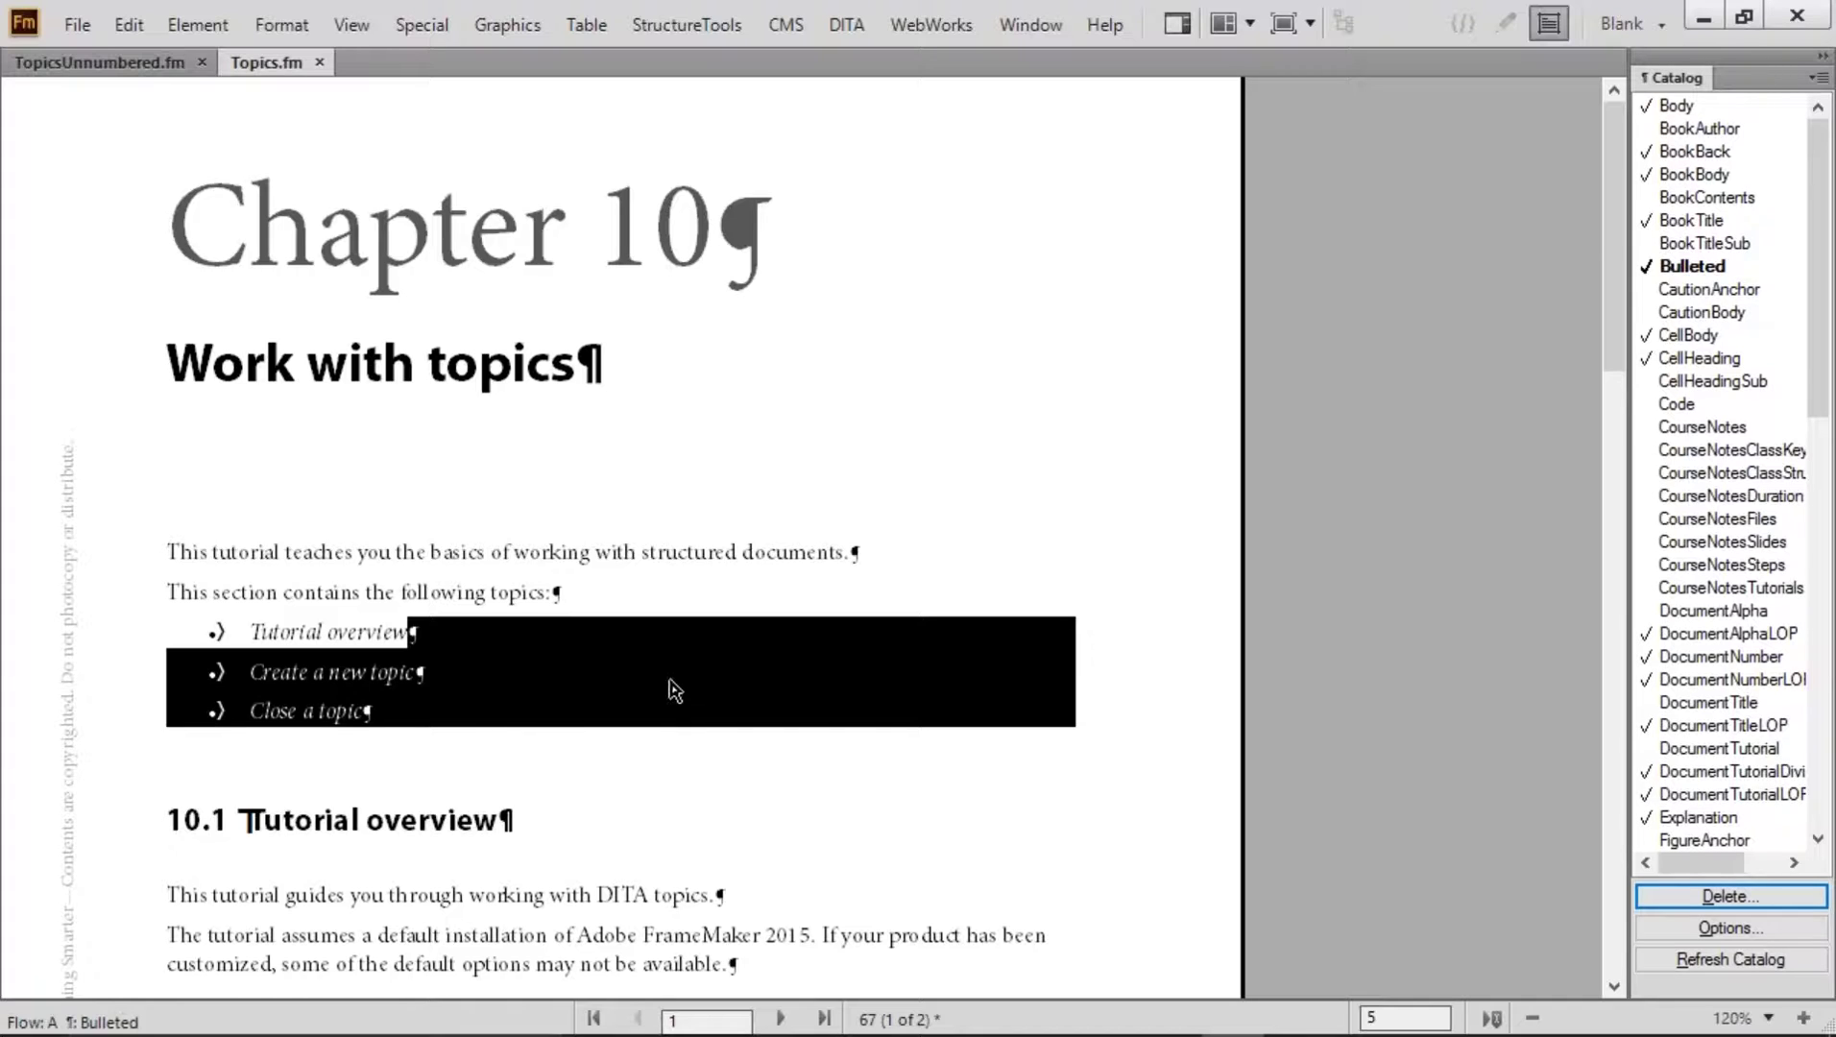
click(106, 64)
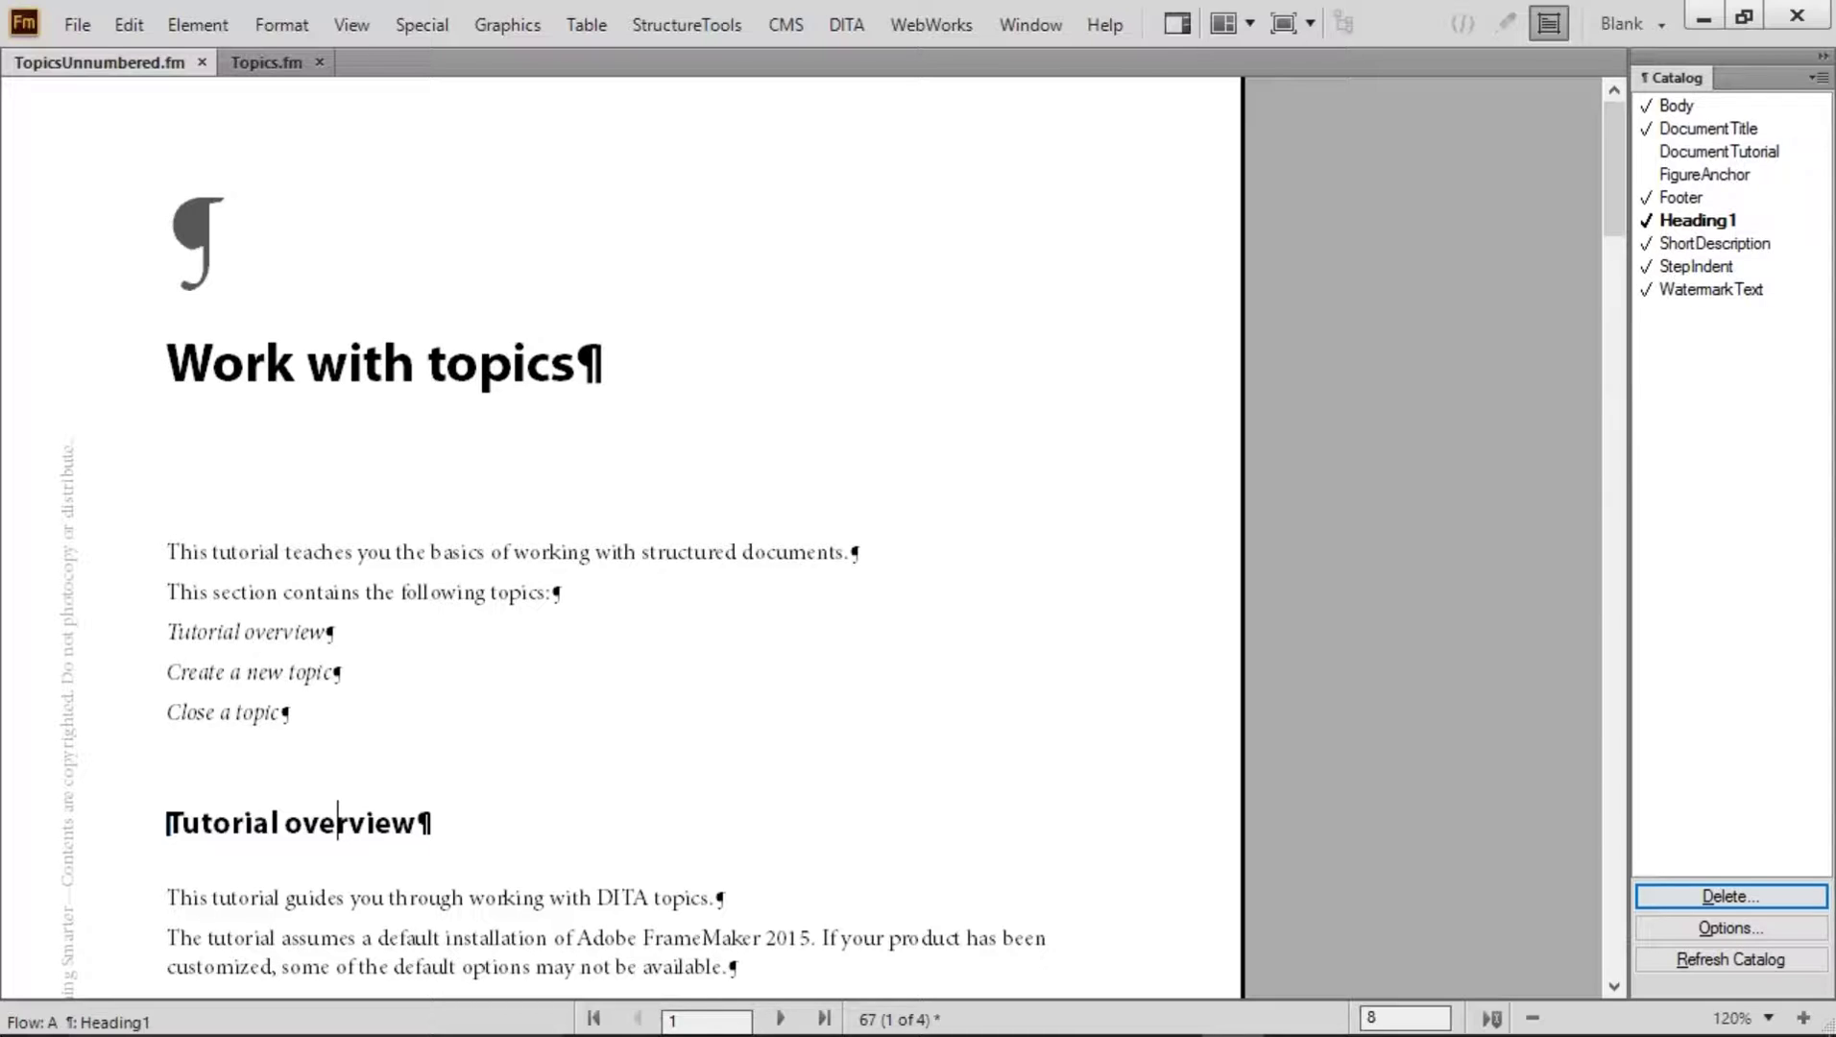
Create a new paragraph format named Bulleted from the "Tutorial overview" list line, stored in the catalog and applied to that line
click(402, 631)
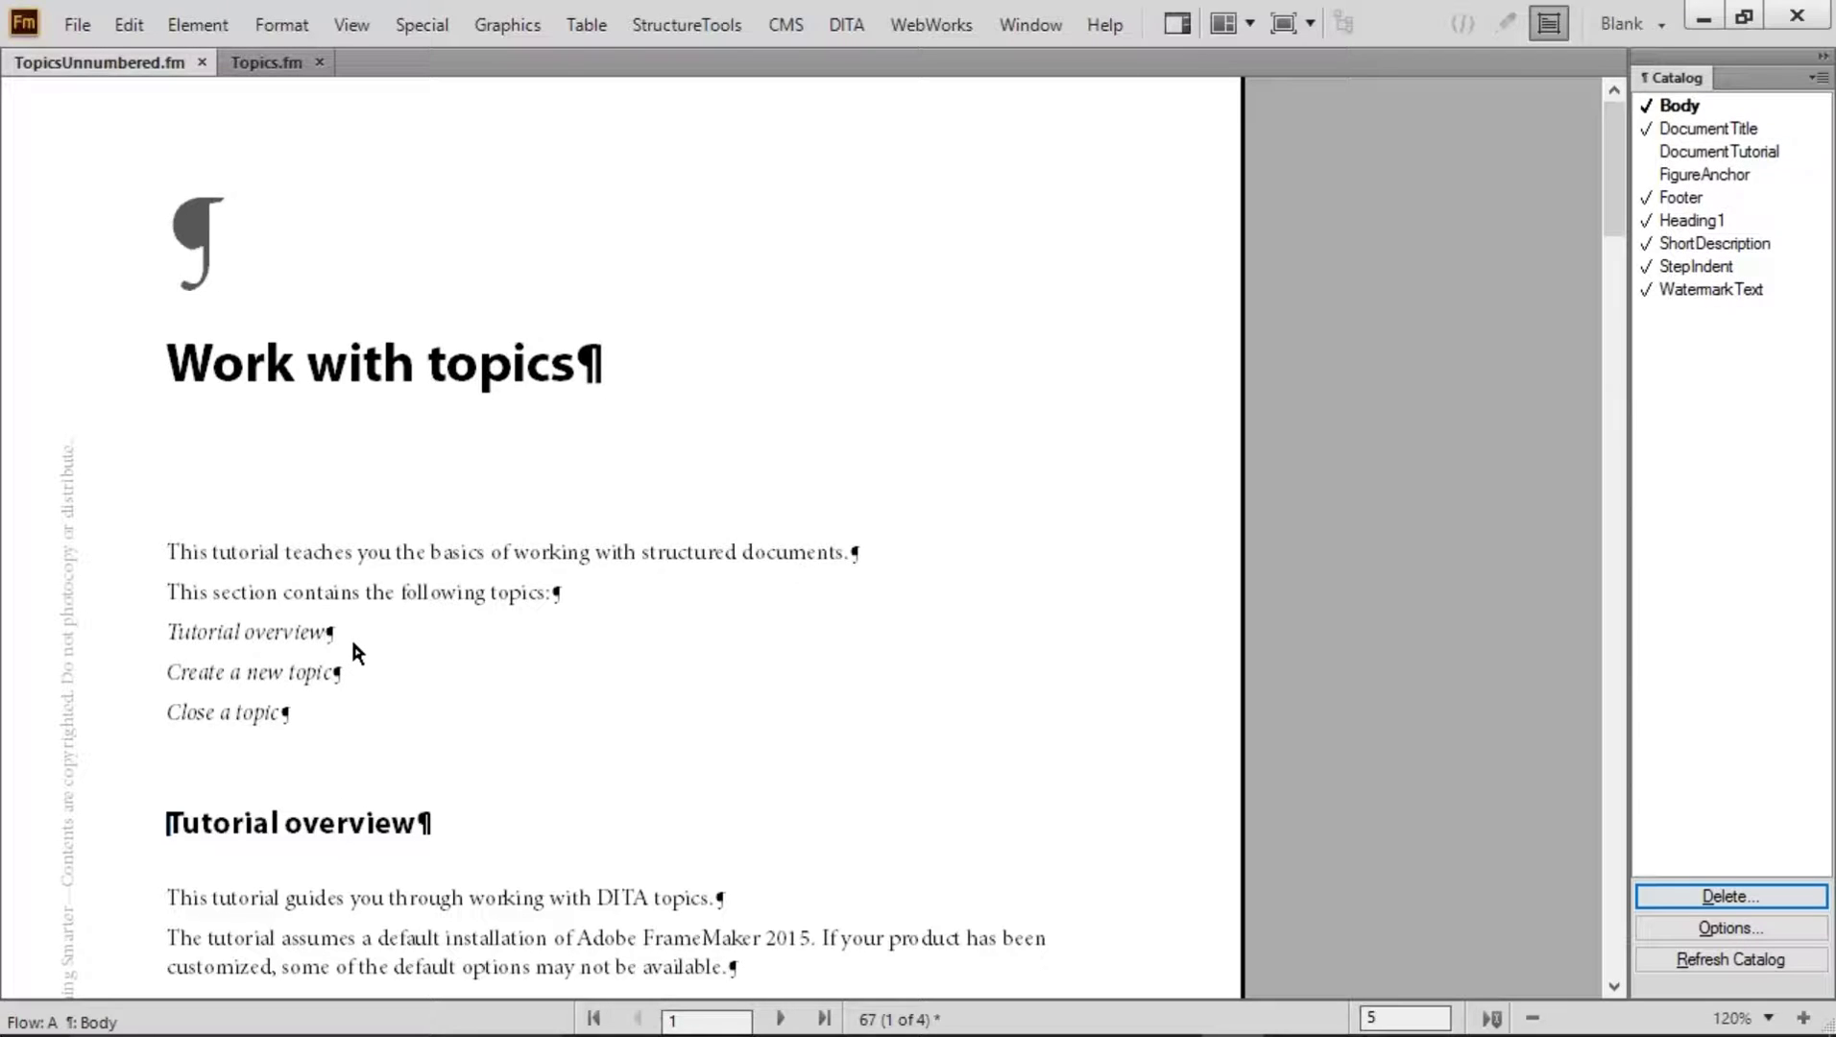
drag(352, 644, 429, 644)
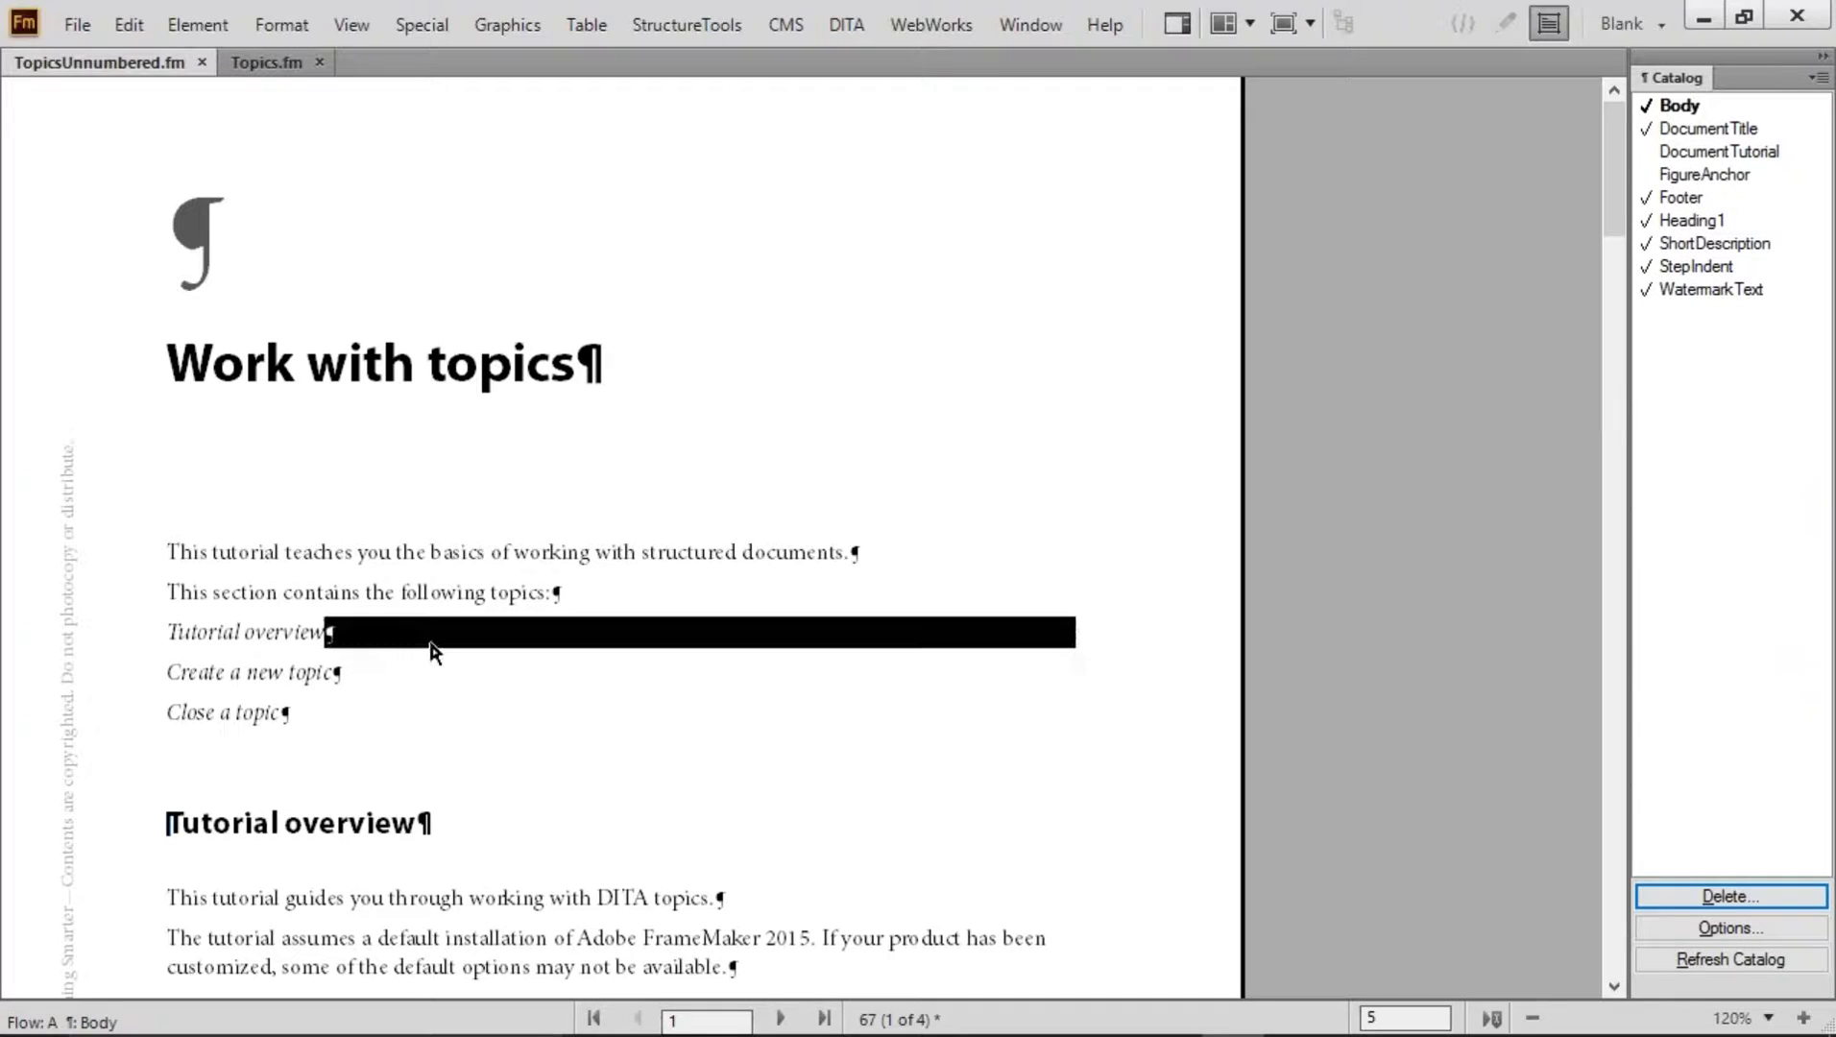
triple_click(259, 631)
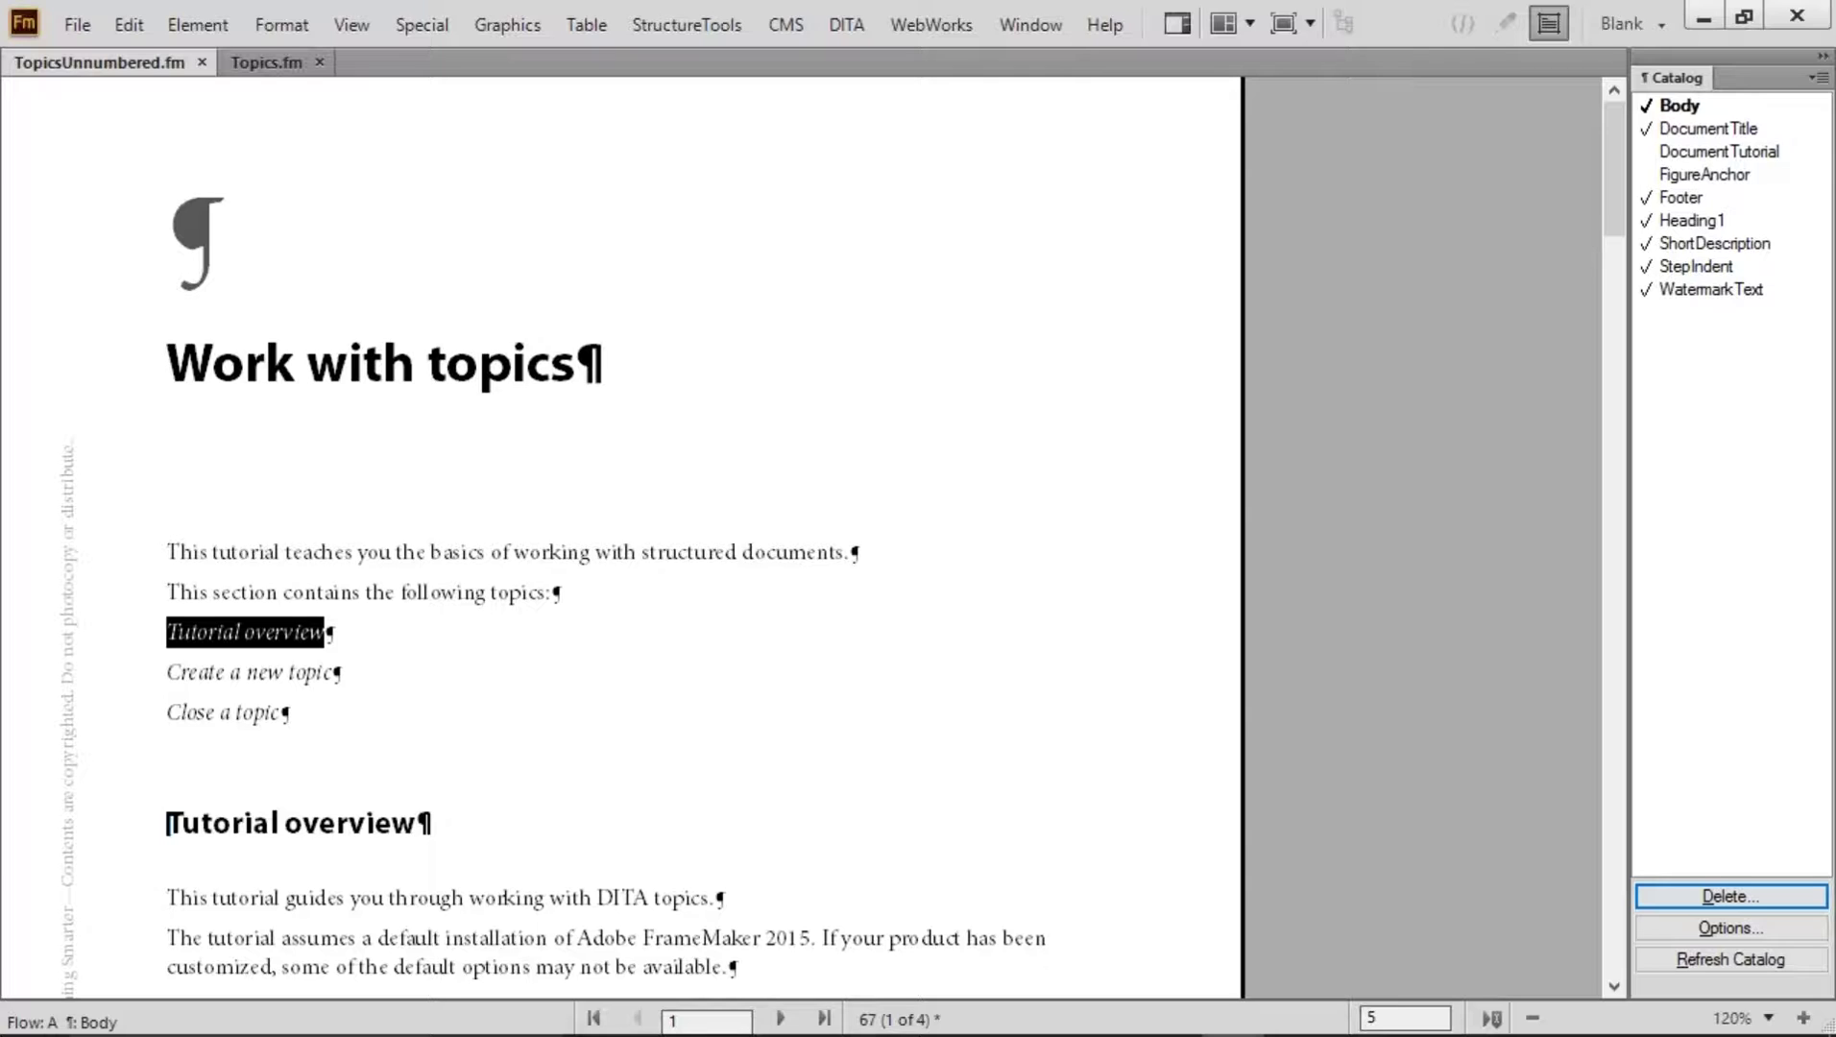
key(ctrl+m)
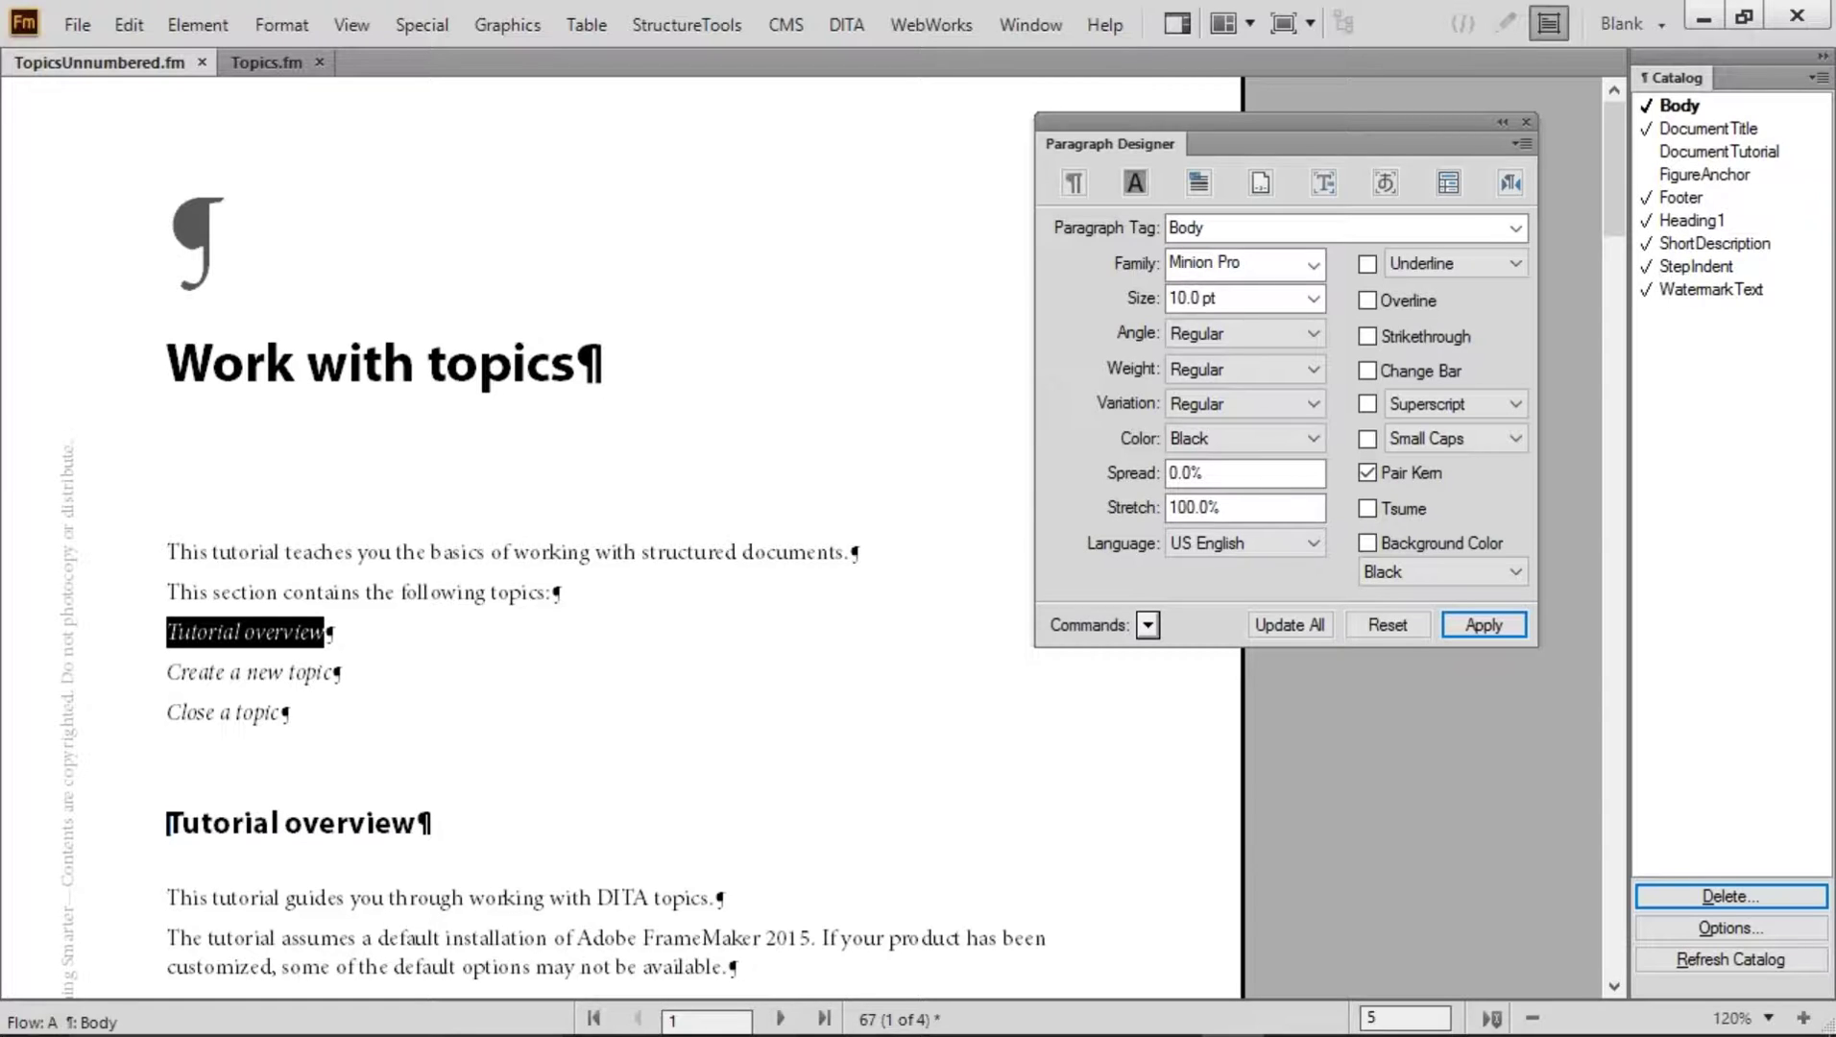
click(1142, 626)
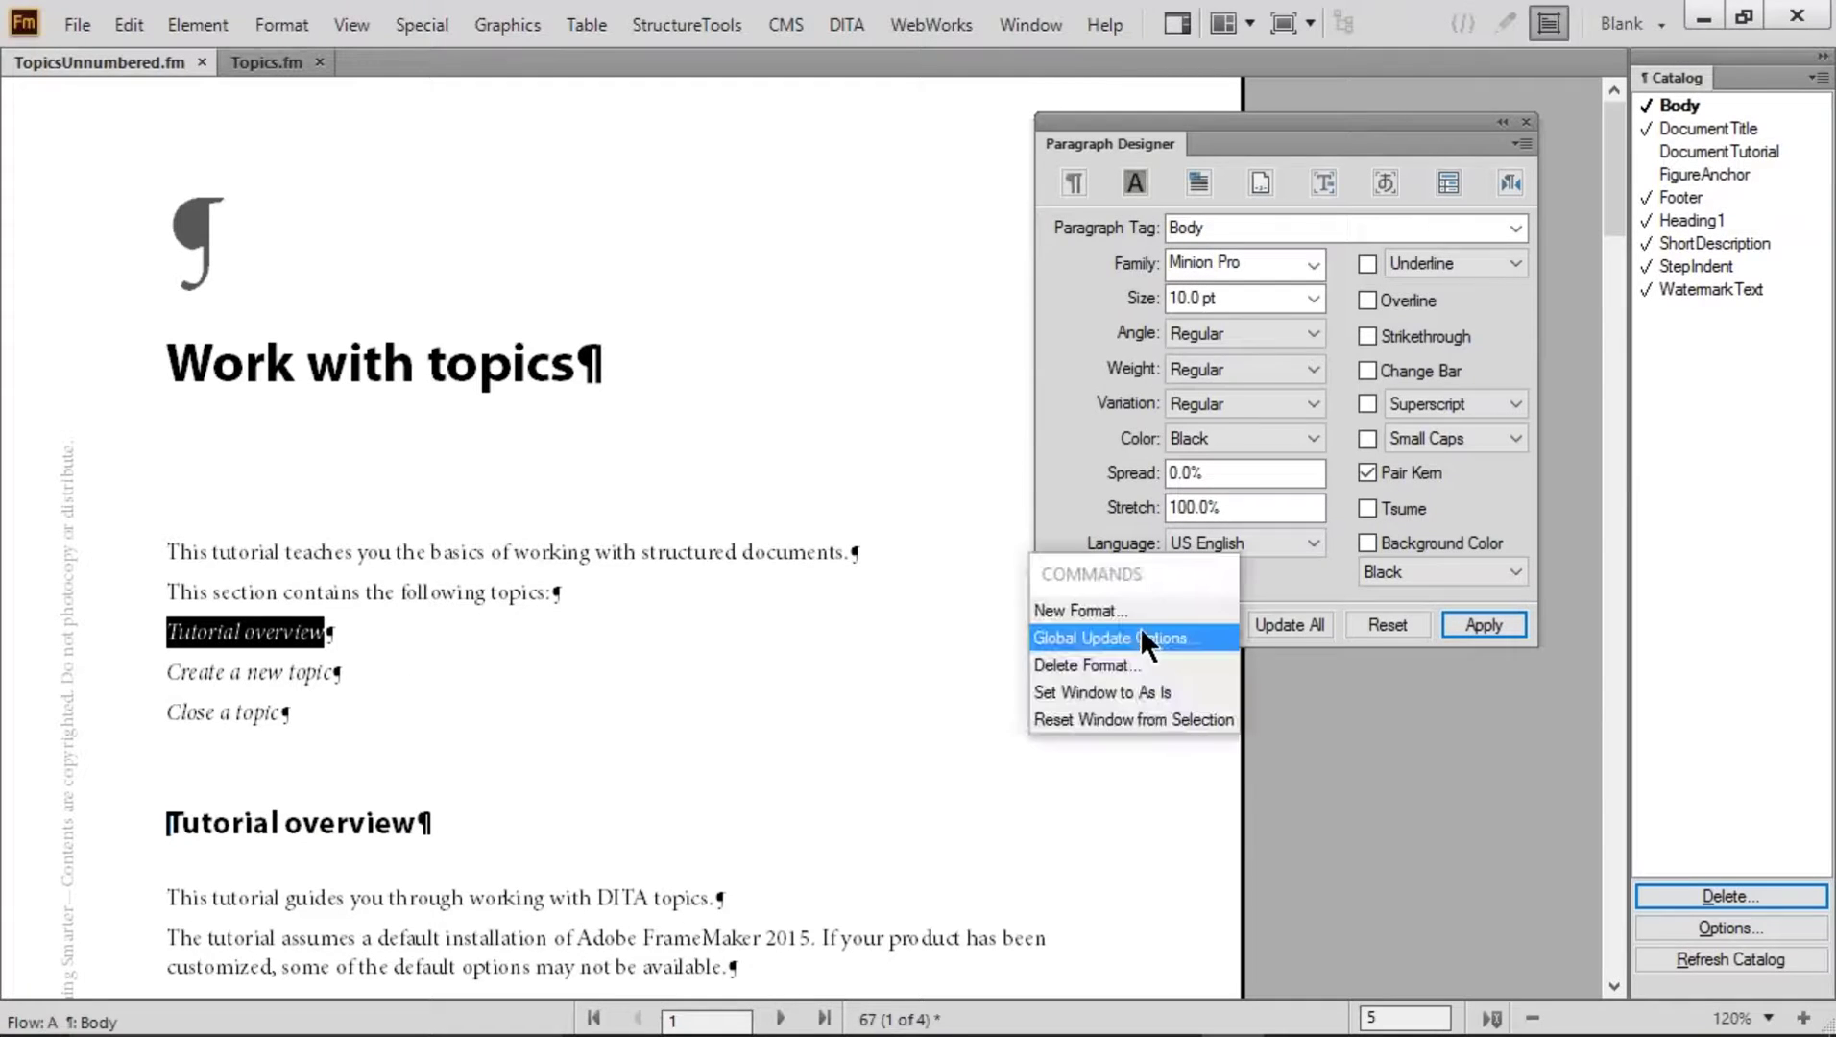
click(1110, 613)
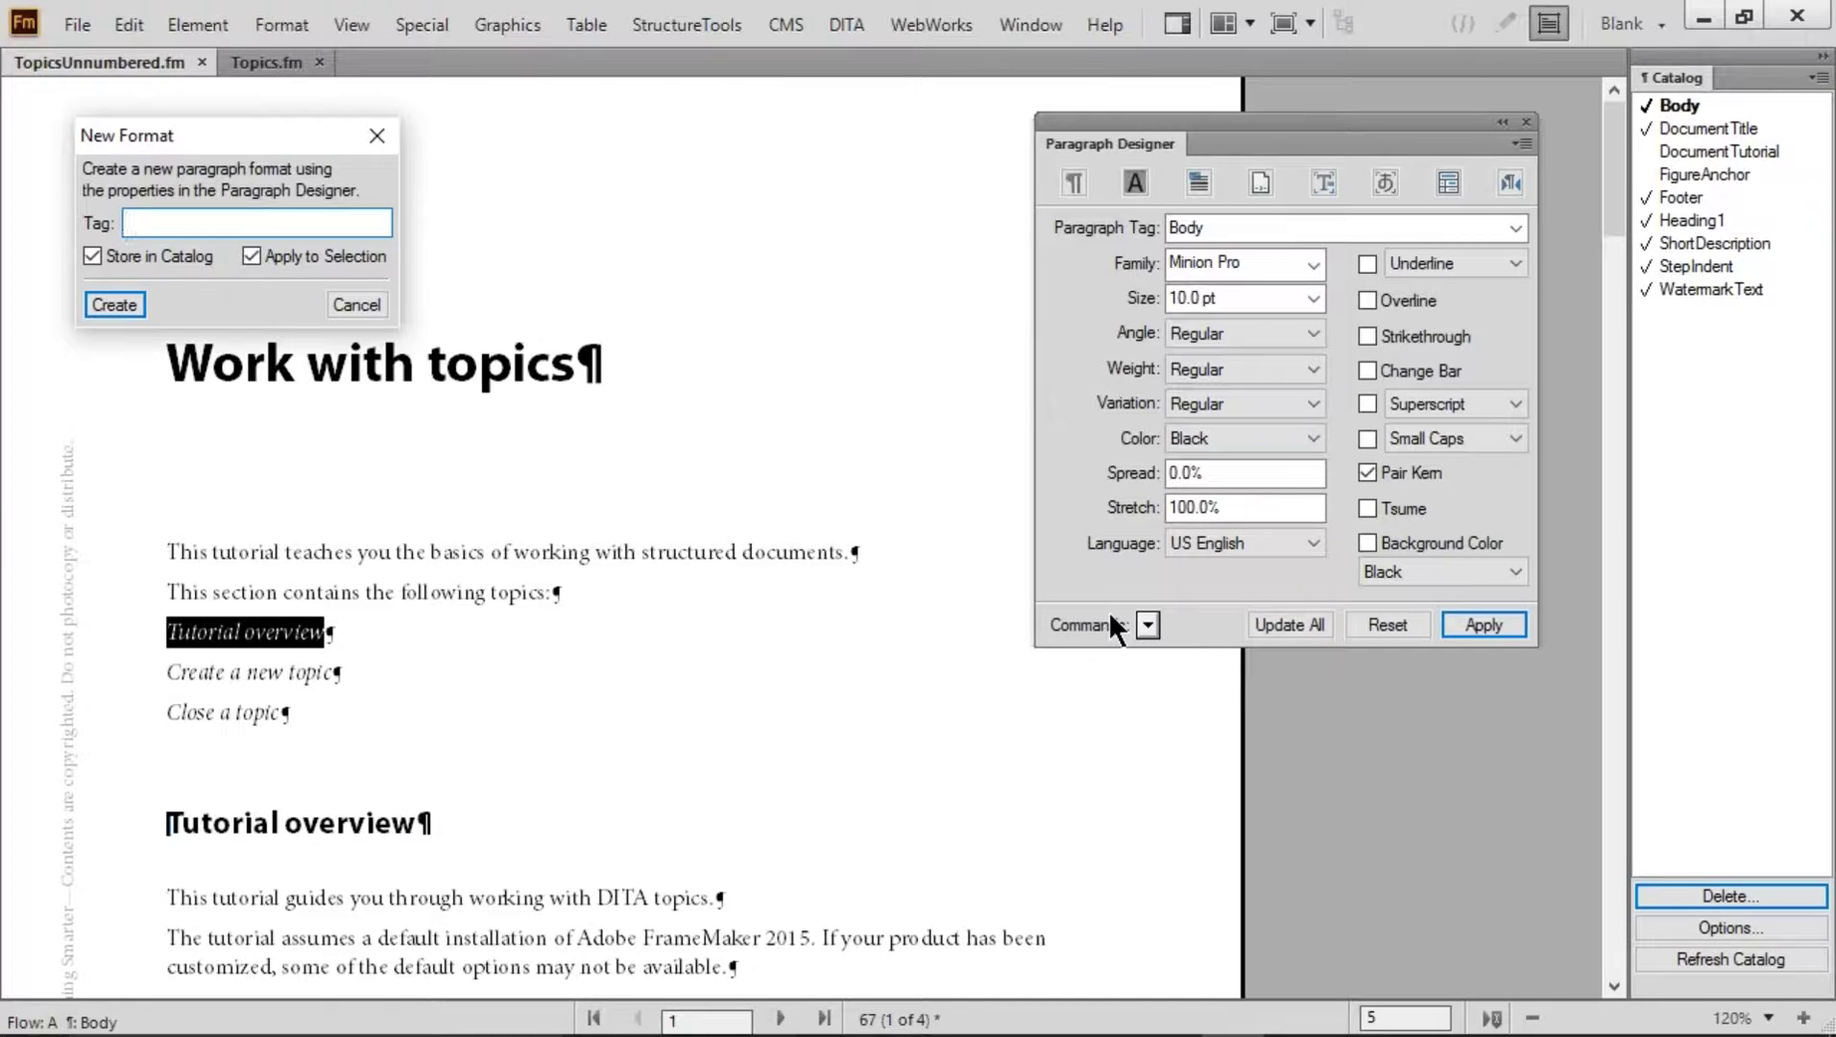
text(Bulleted)
click(114, 305)
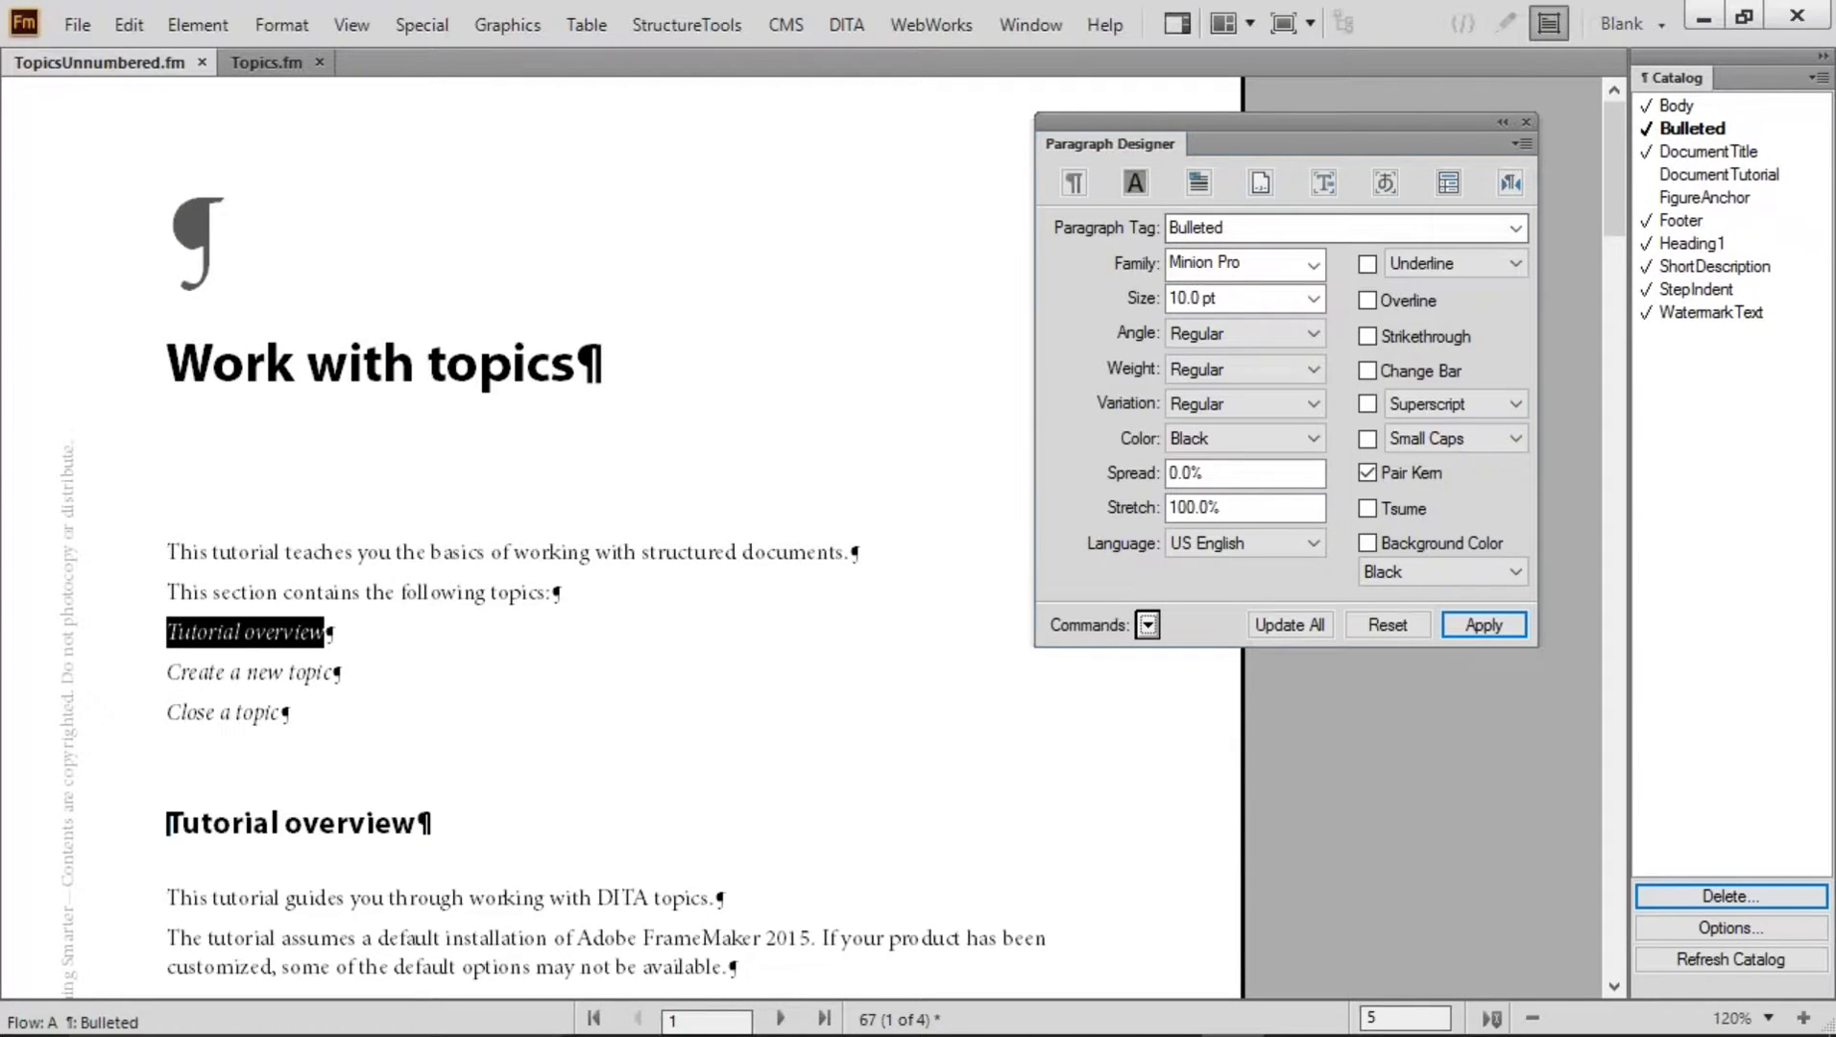
Try the Body format on the "Tutorial overview" list line and reapply the Bulleted format
click(1723, 126)
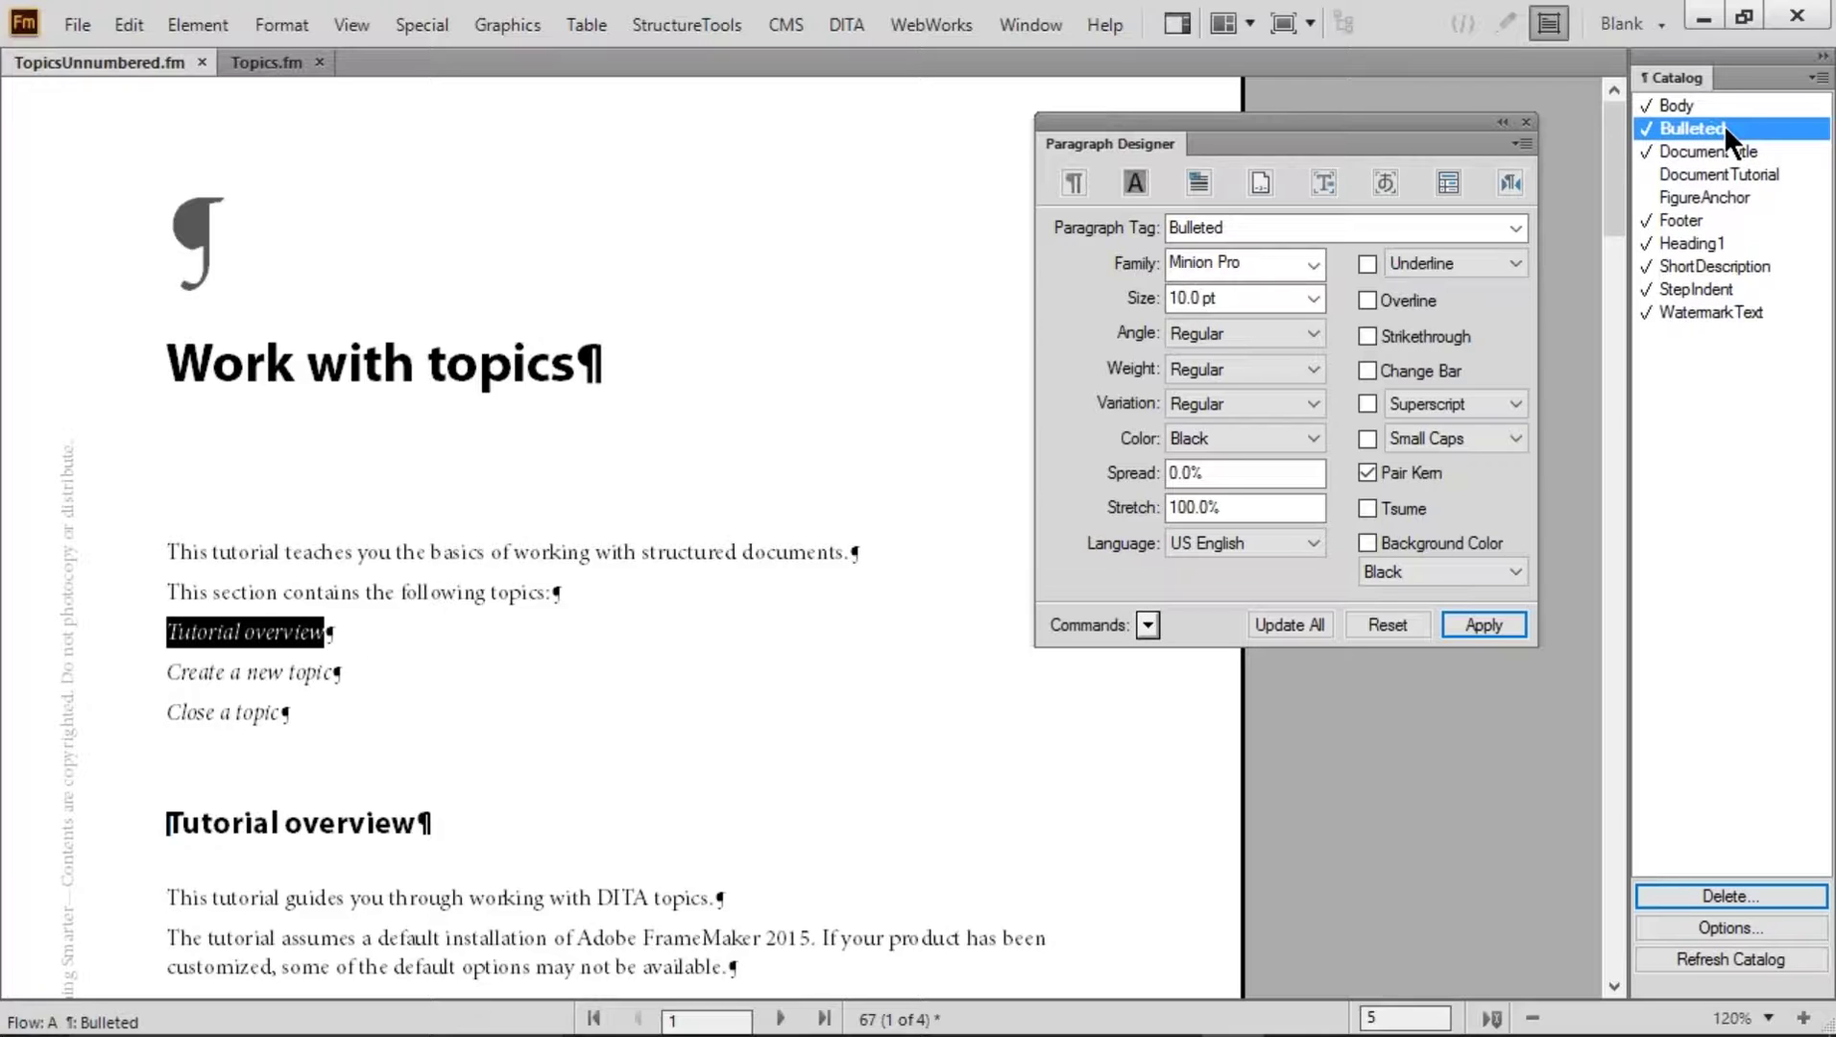
click(1675, 107)
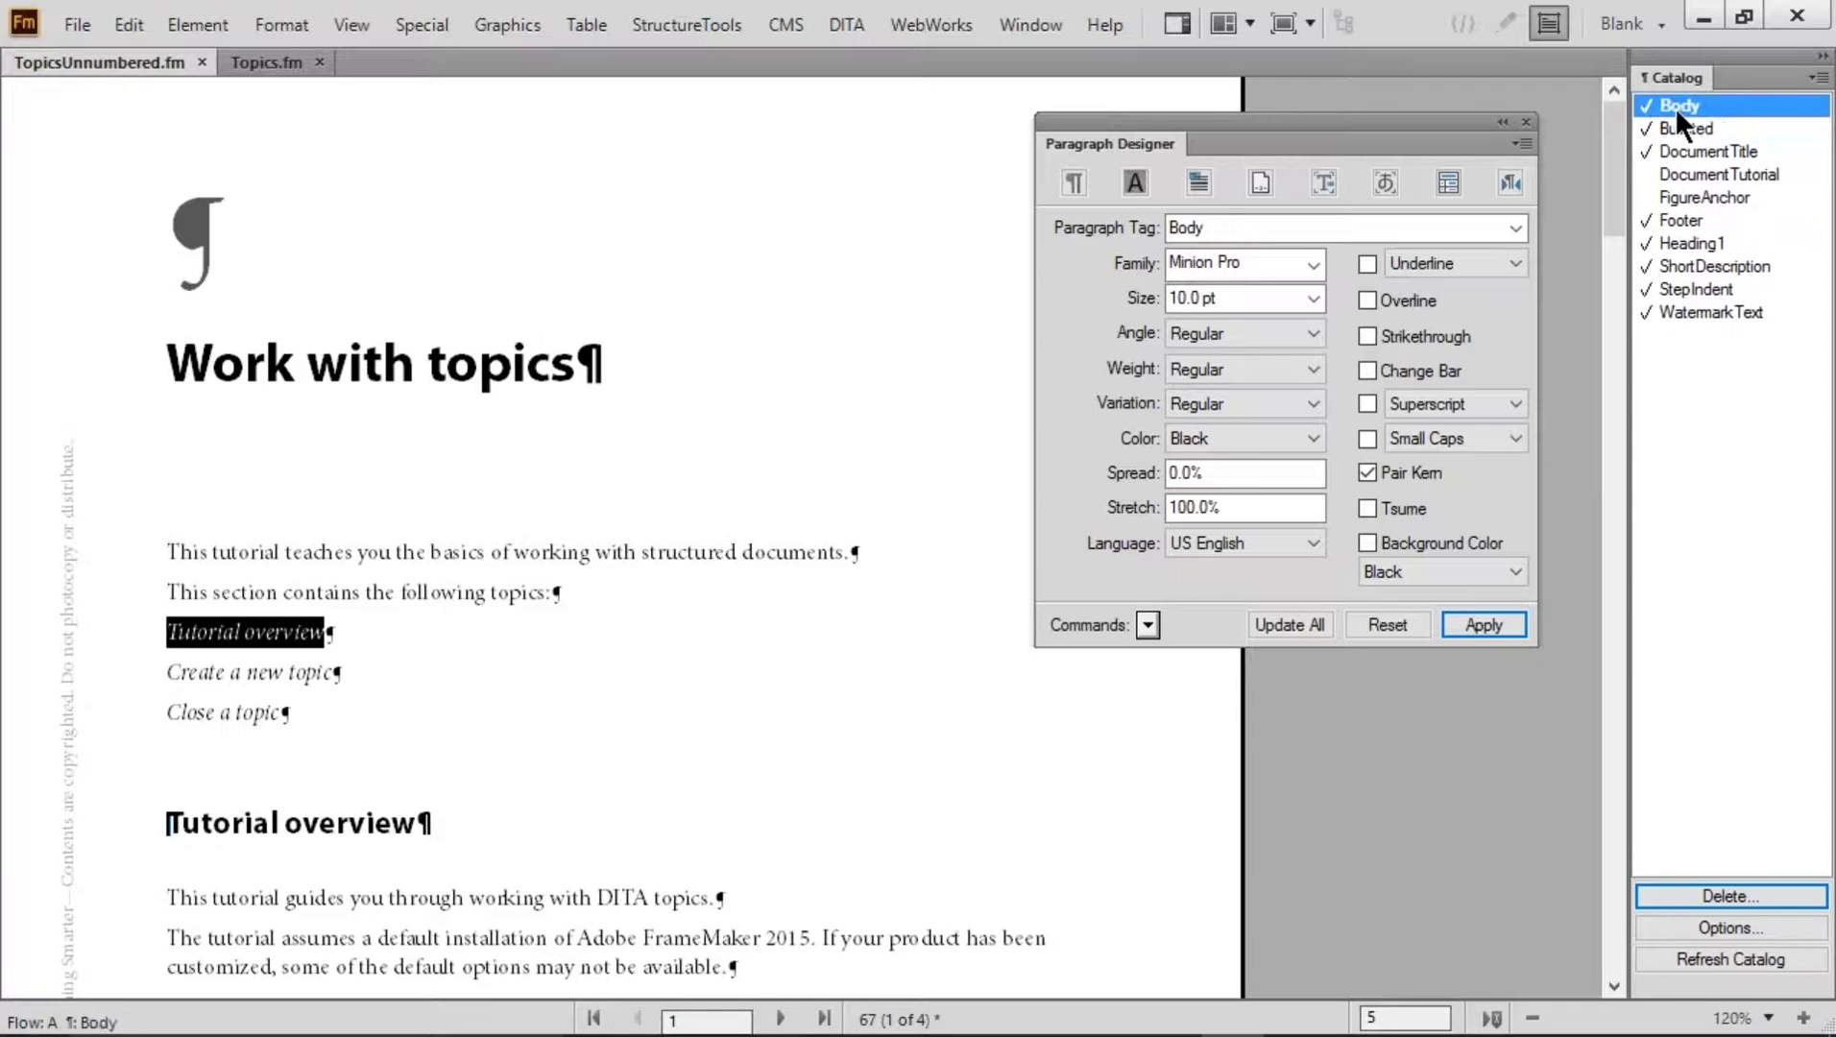
click(1702, 125)
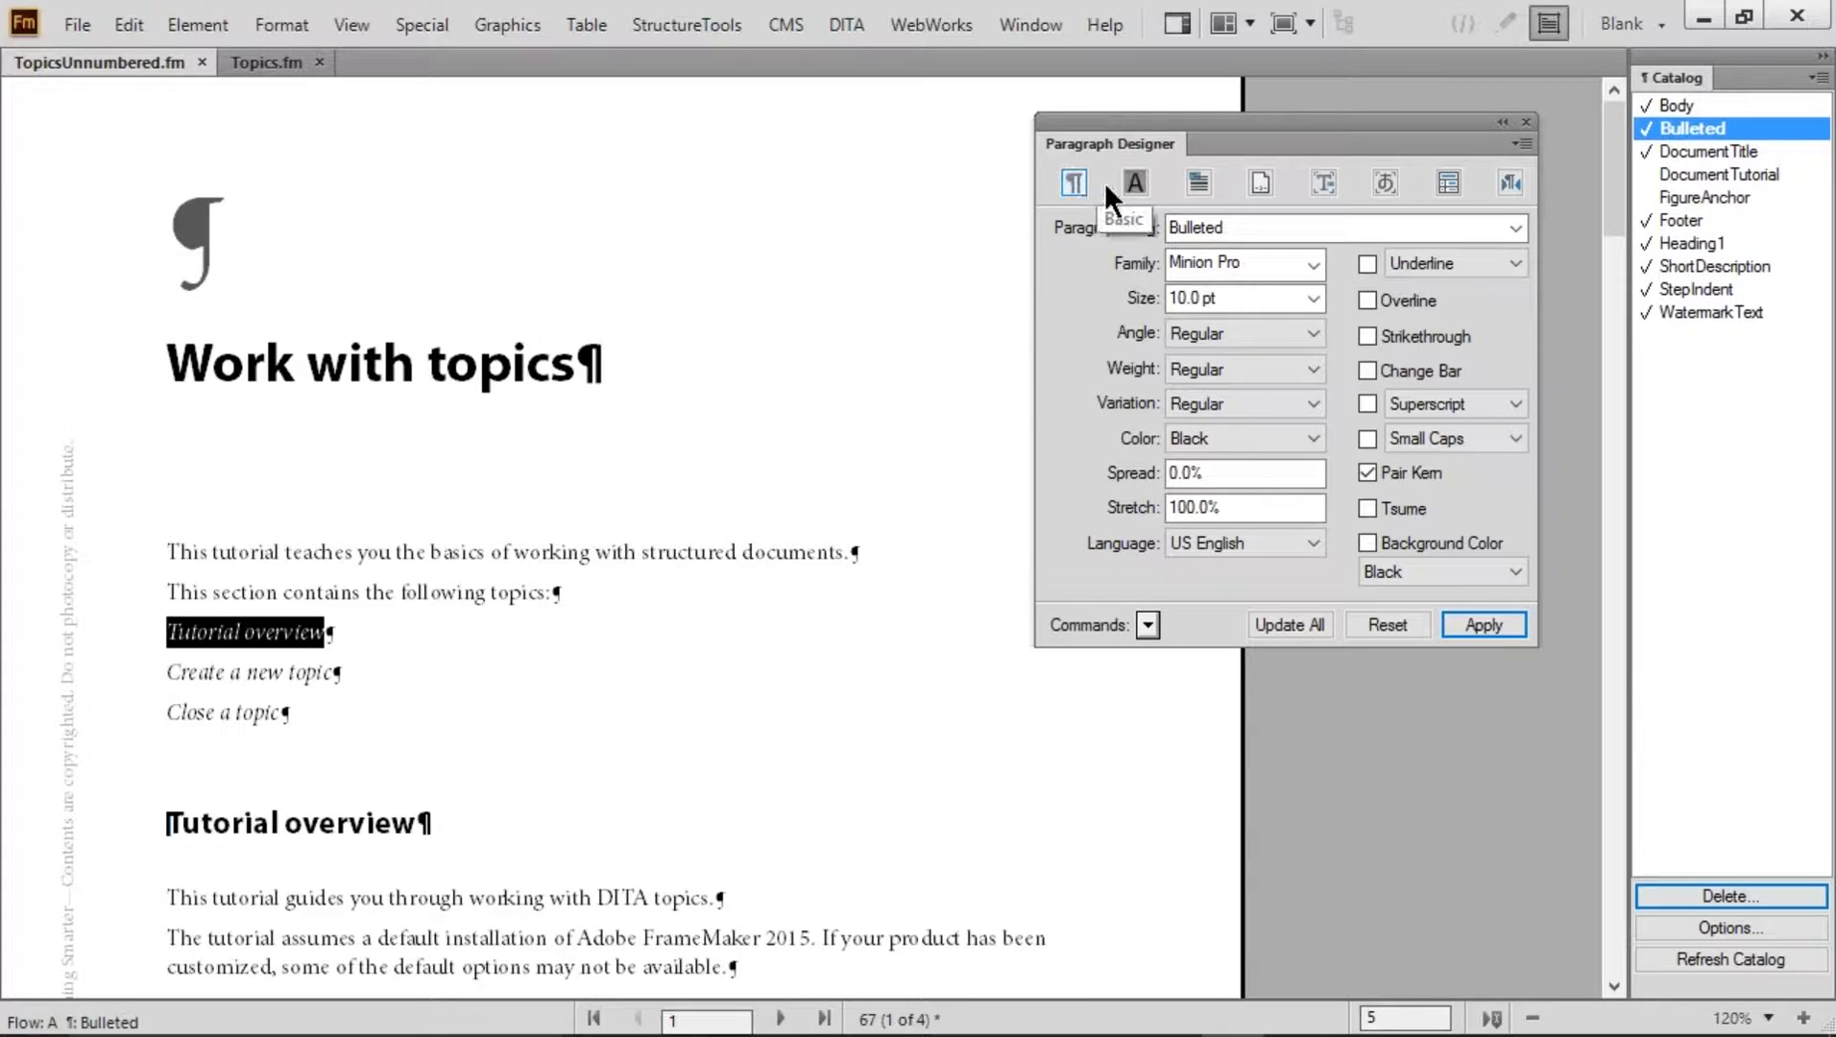
Set the Bulleted format's autonumber format to a bullet followed by a tab (•\t) and update all paragraphs using it
click(1259, 181)
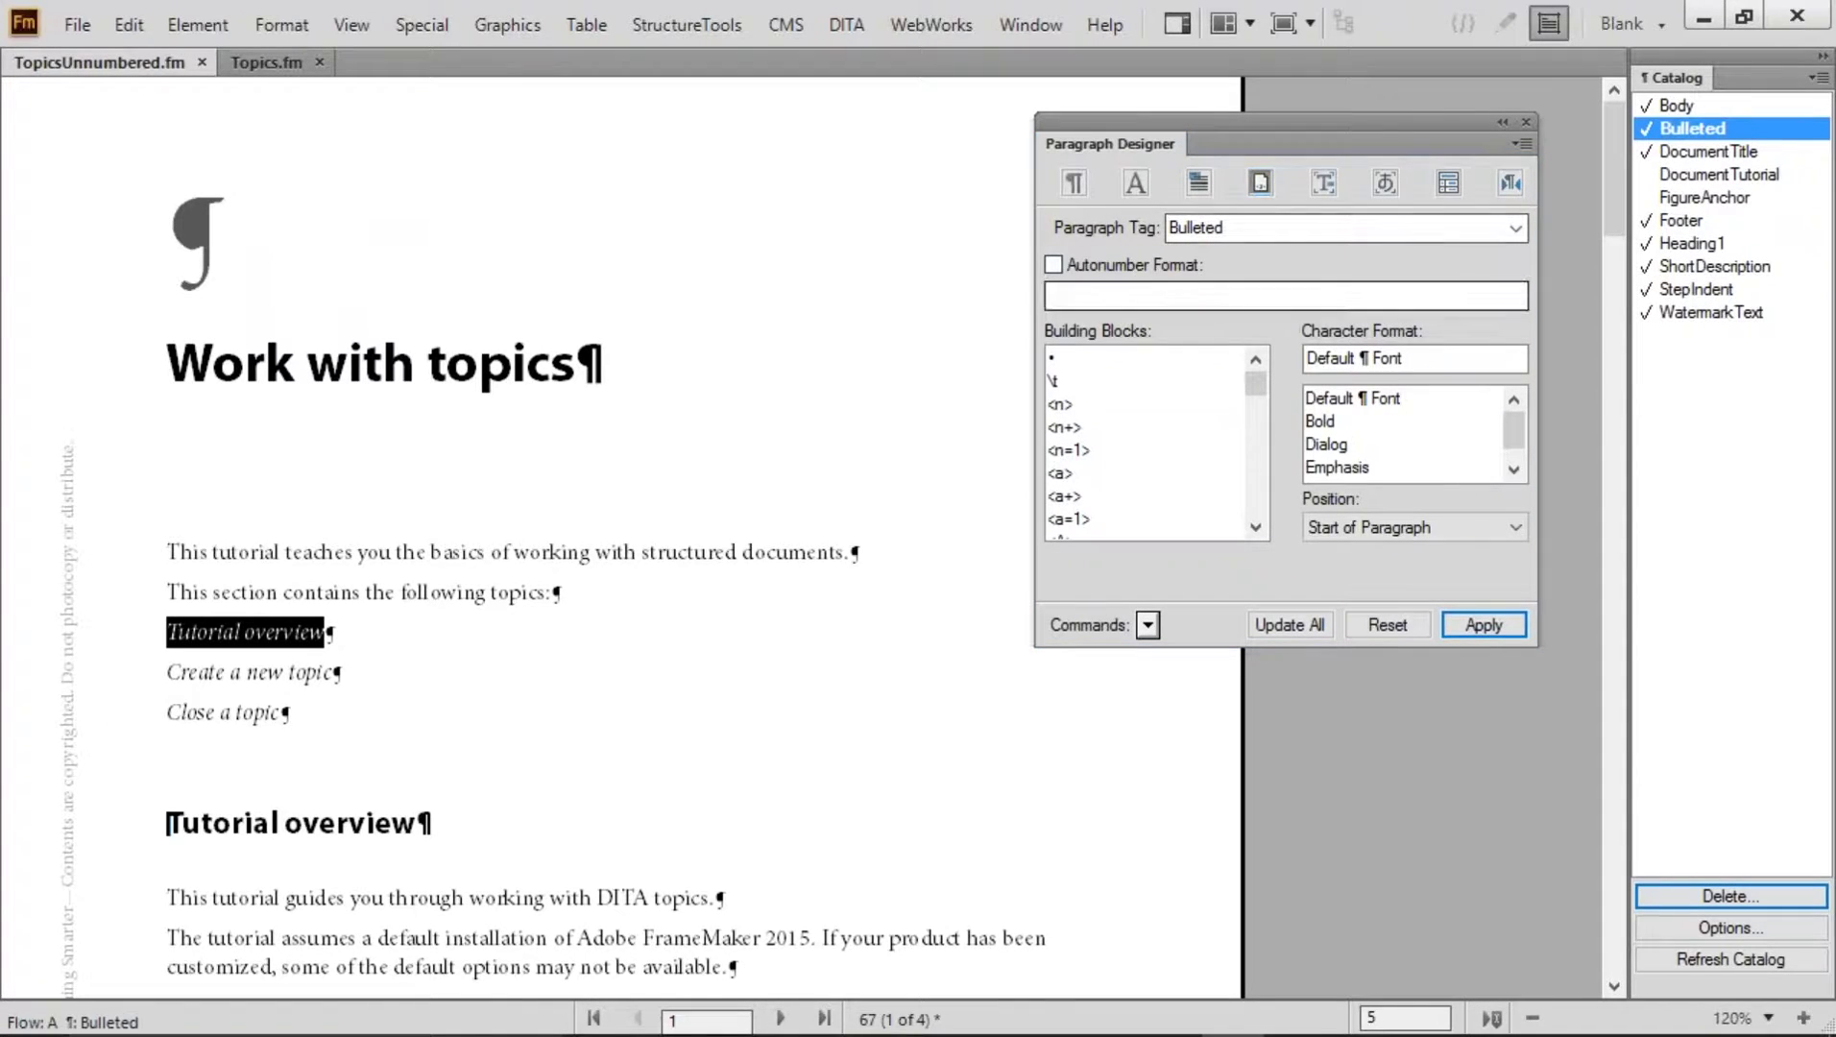
click(1055, 357)
click(1061, 380)
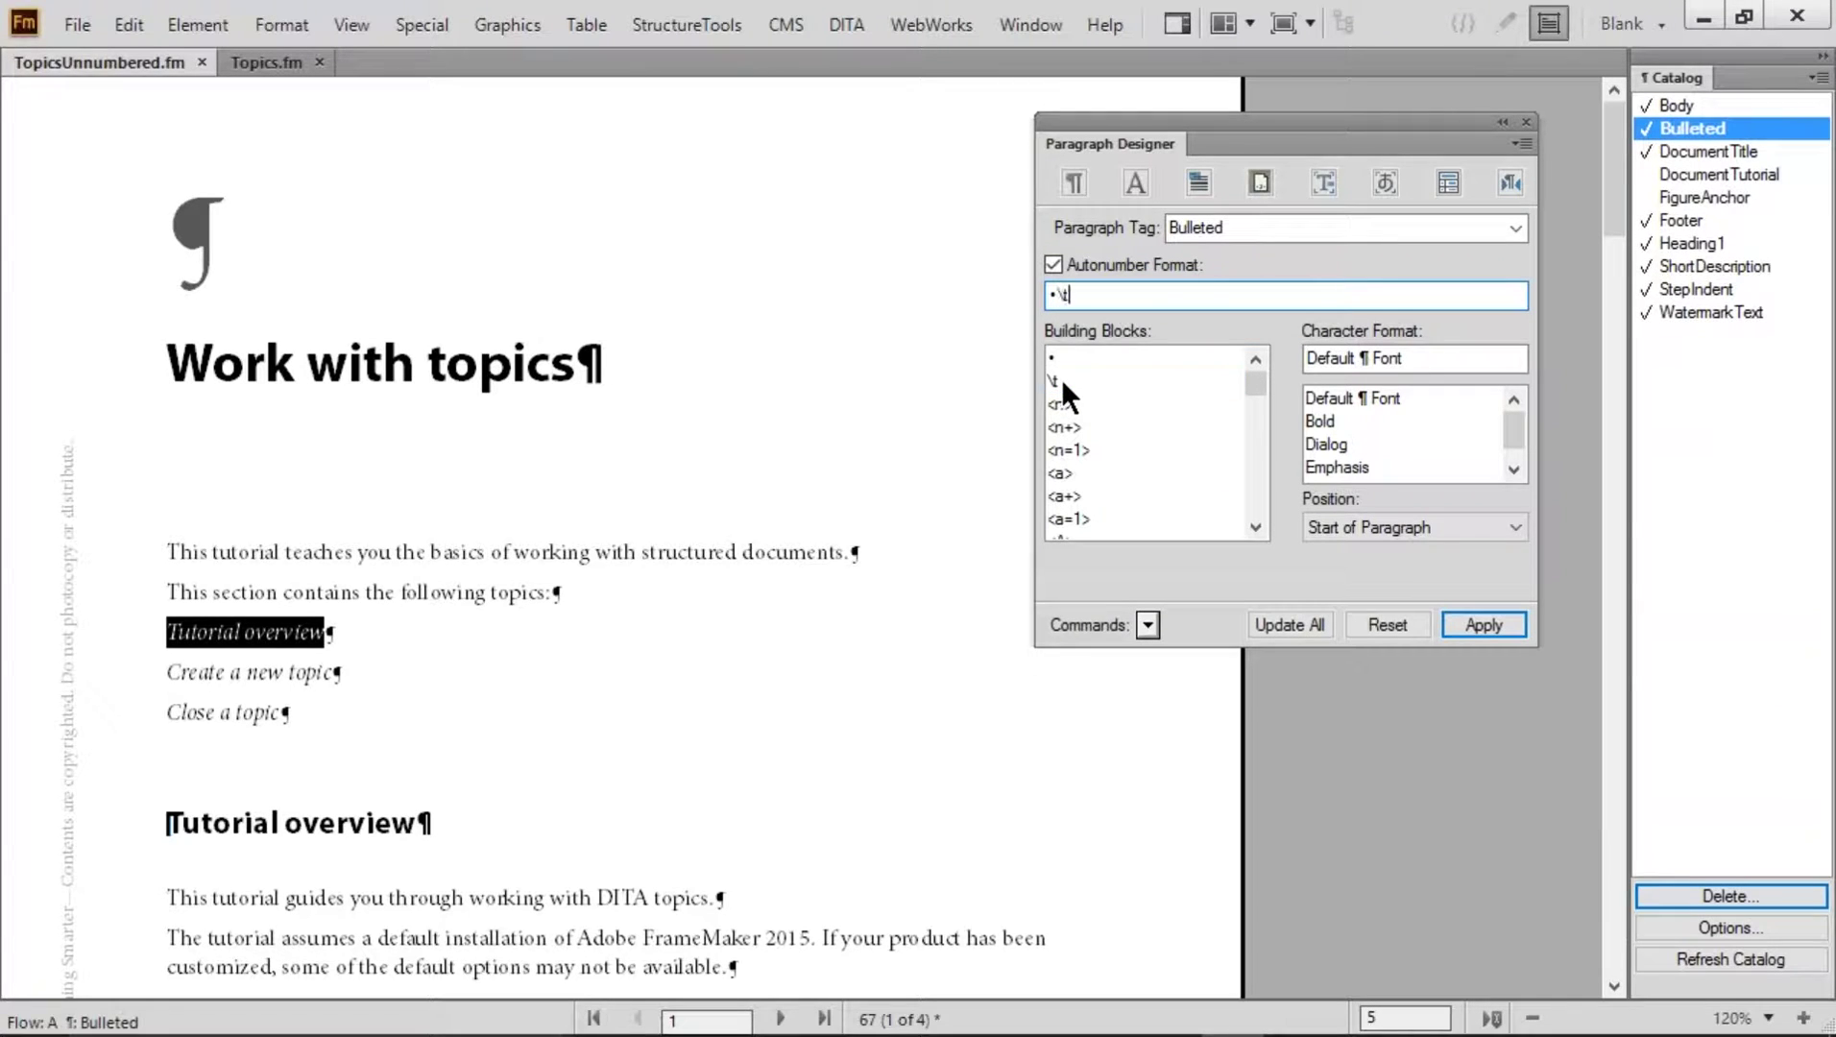
drag(1104, 294, 1019, 294)
click(1190, 299)
key(BackSpace)
text()
key(BackSpace)
key(BackSpace)
click(1053, 357)
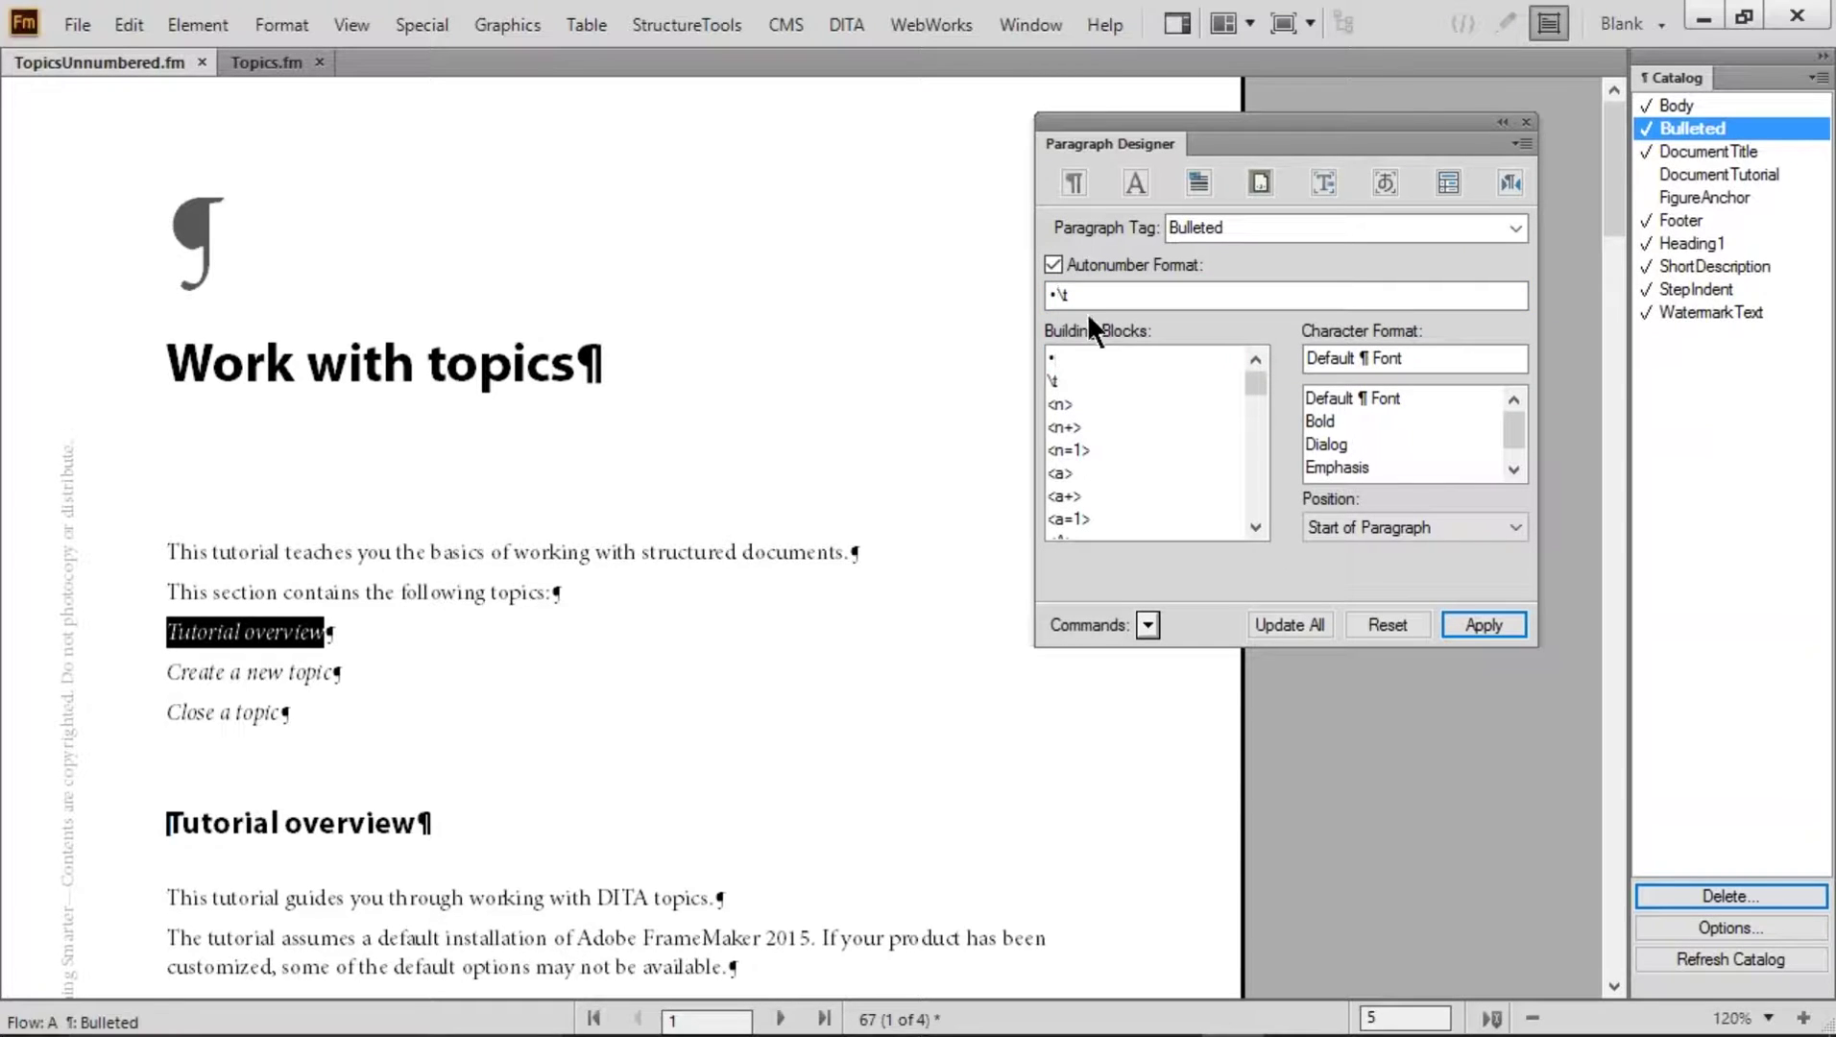
click(1275, 623)
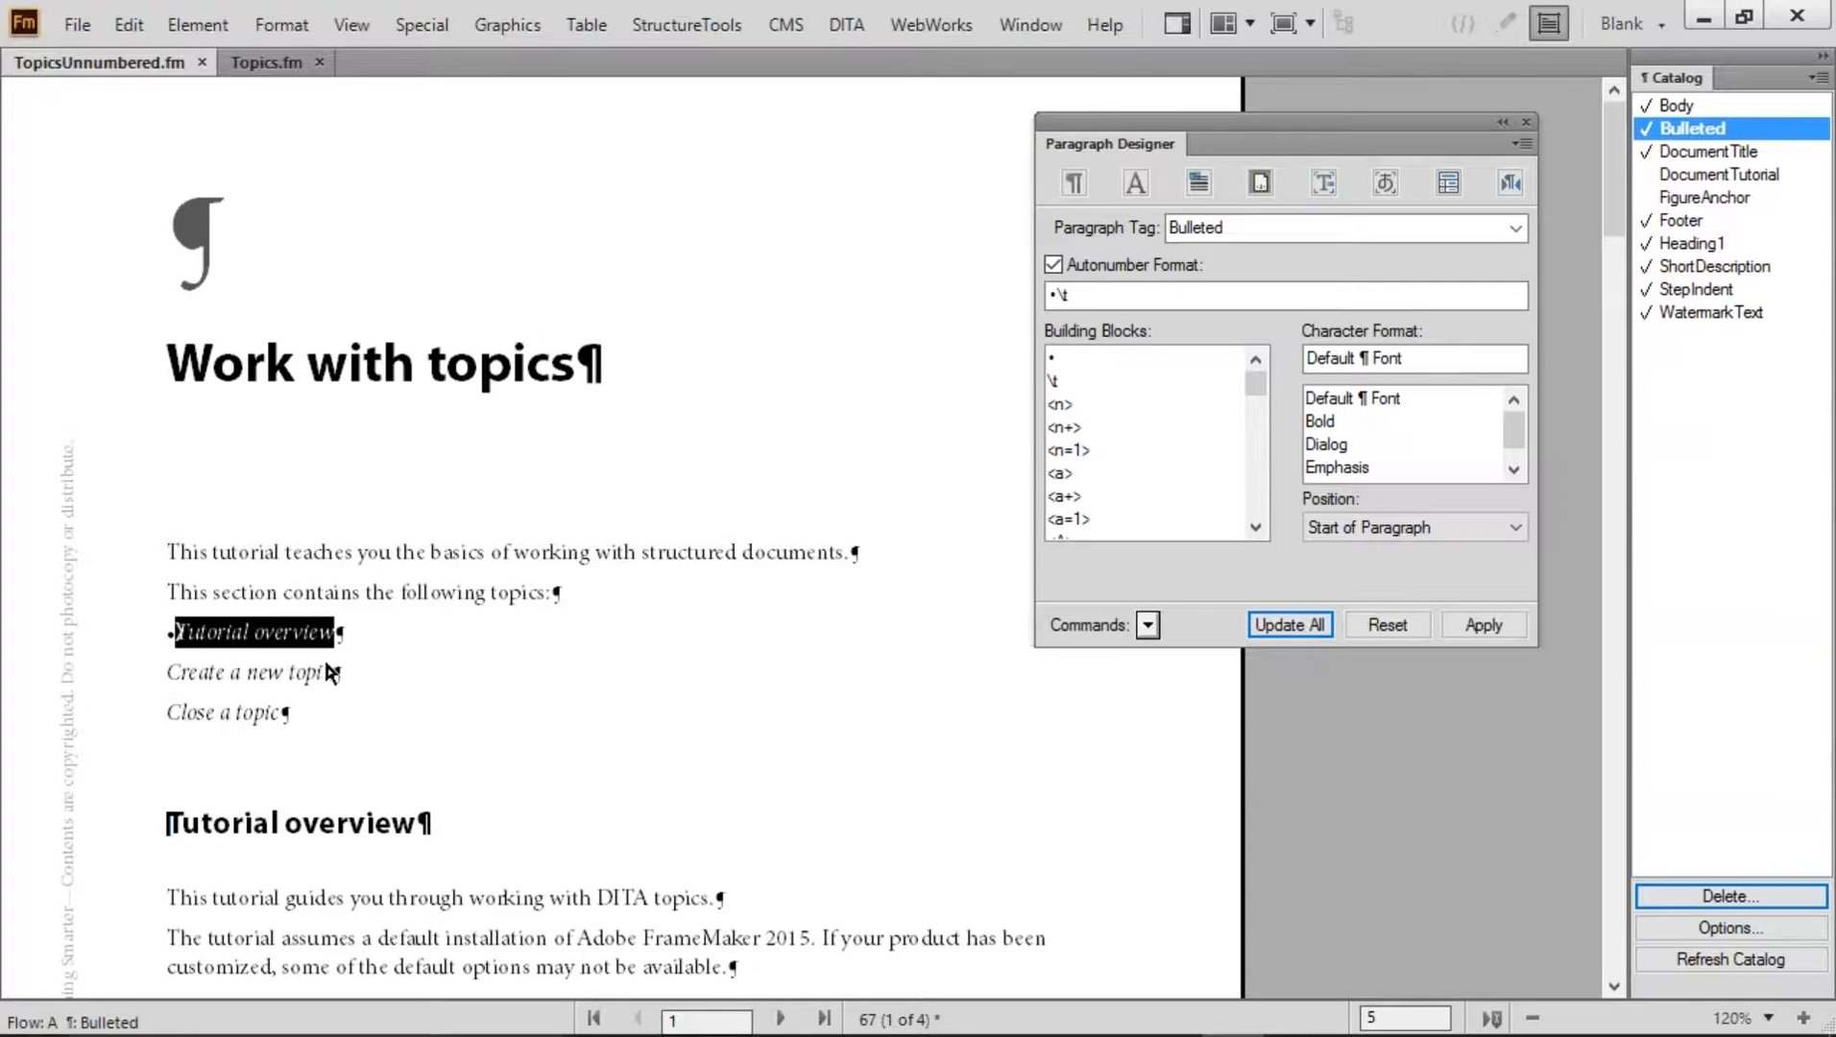
Apply the Bulleted format to the "Create a new topic" and "Close a topic" lines
drag(353, 672, 327, 730)
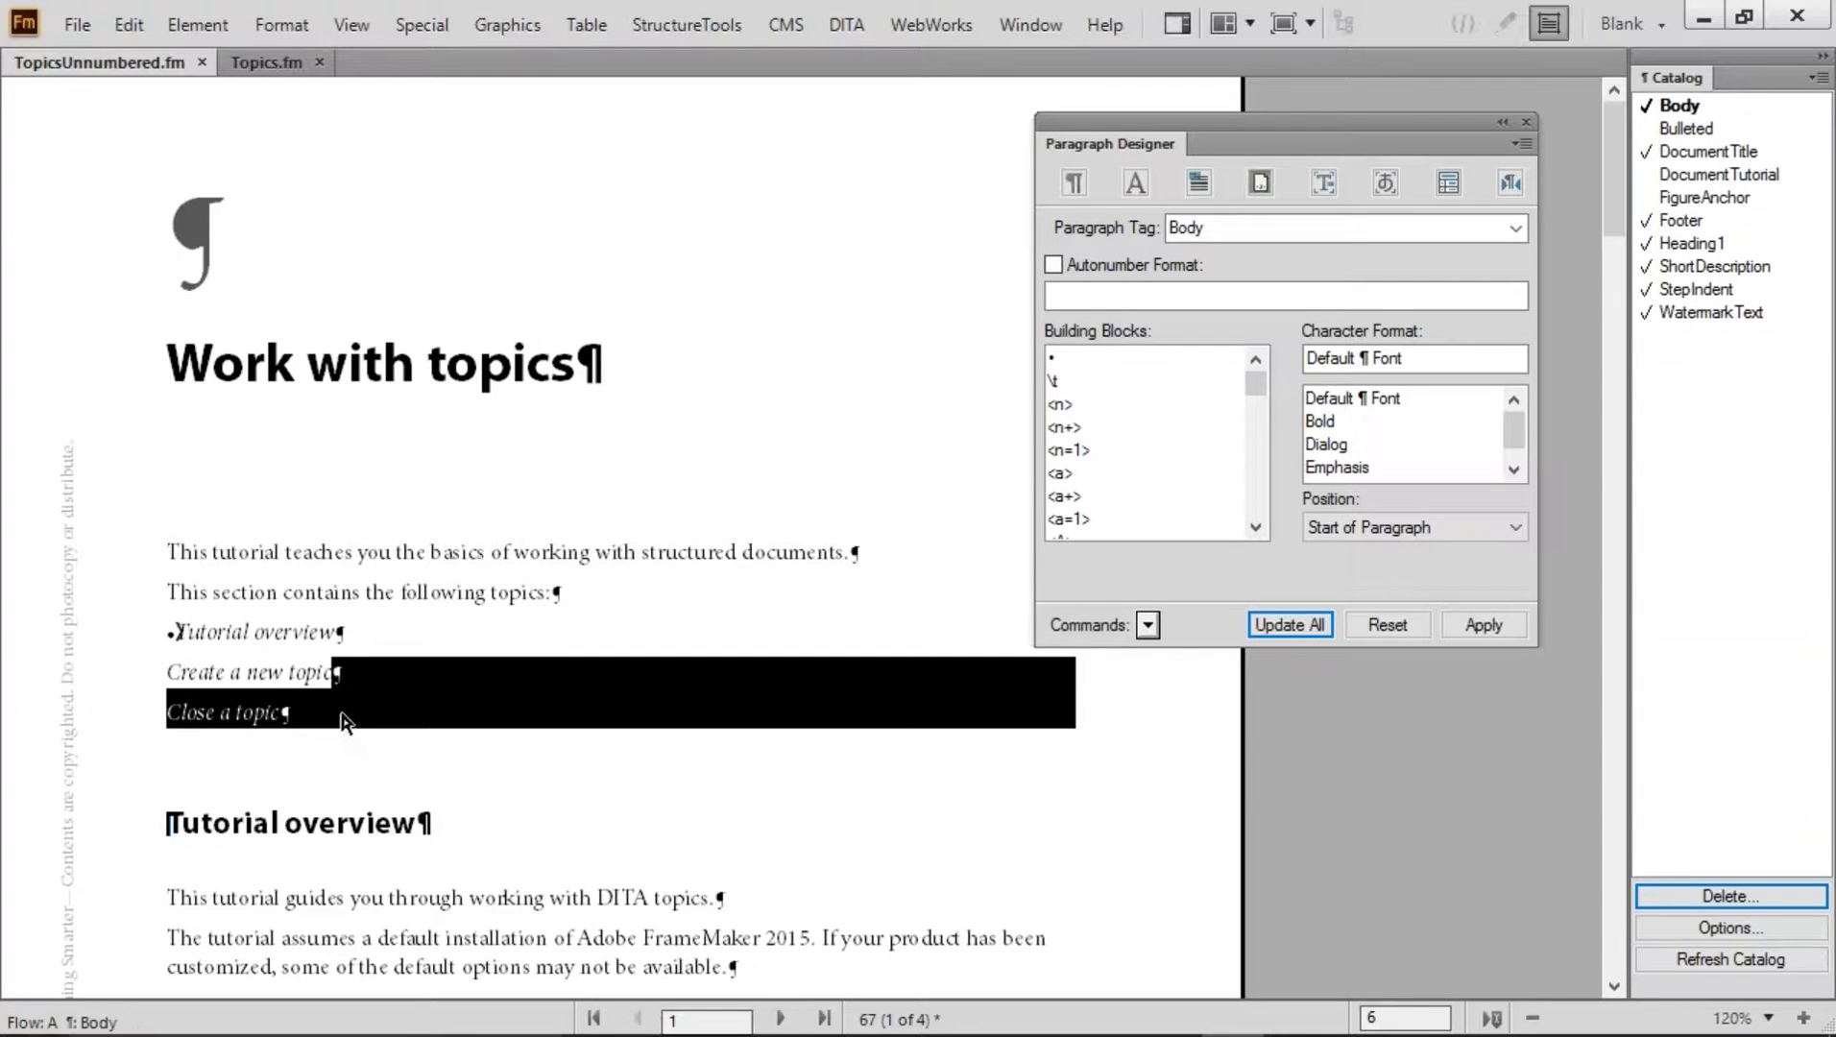
click(1693, 128)
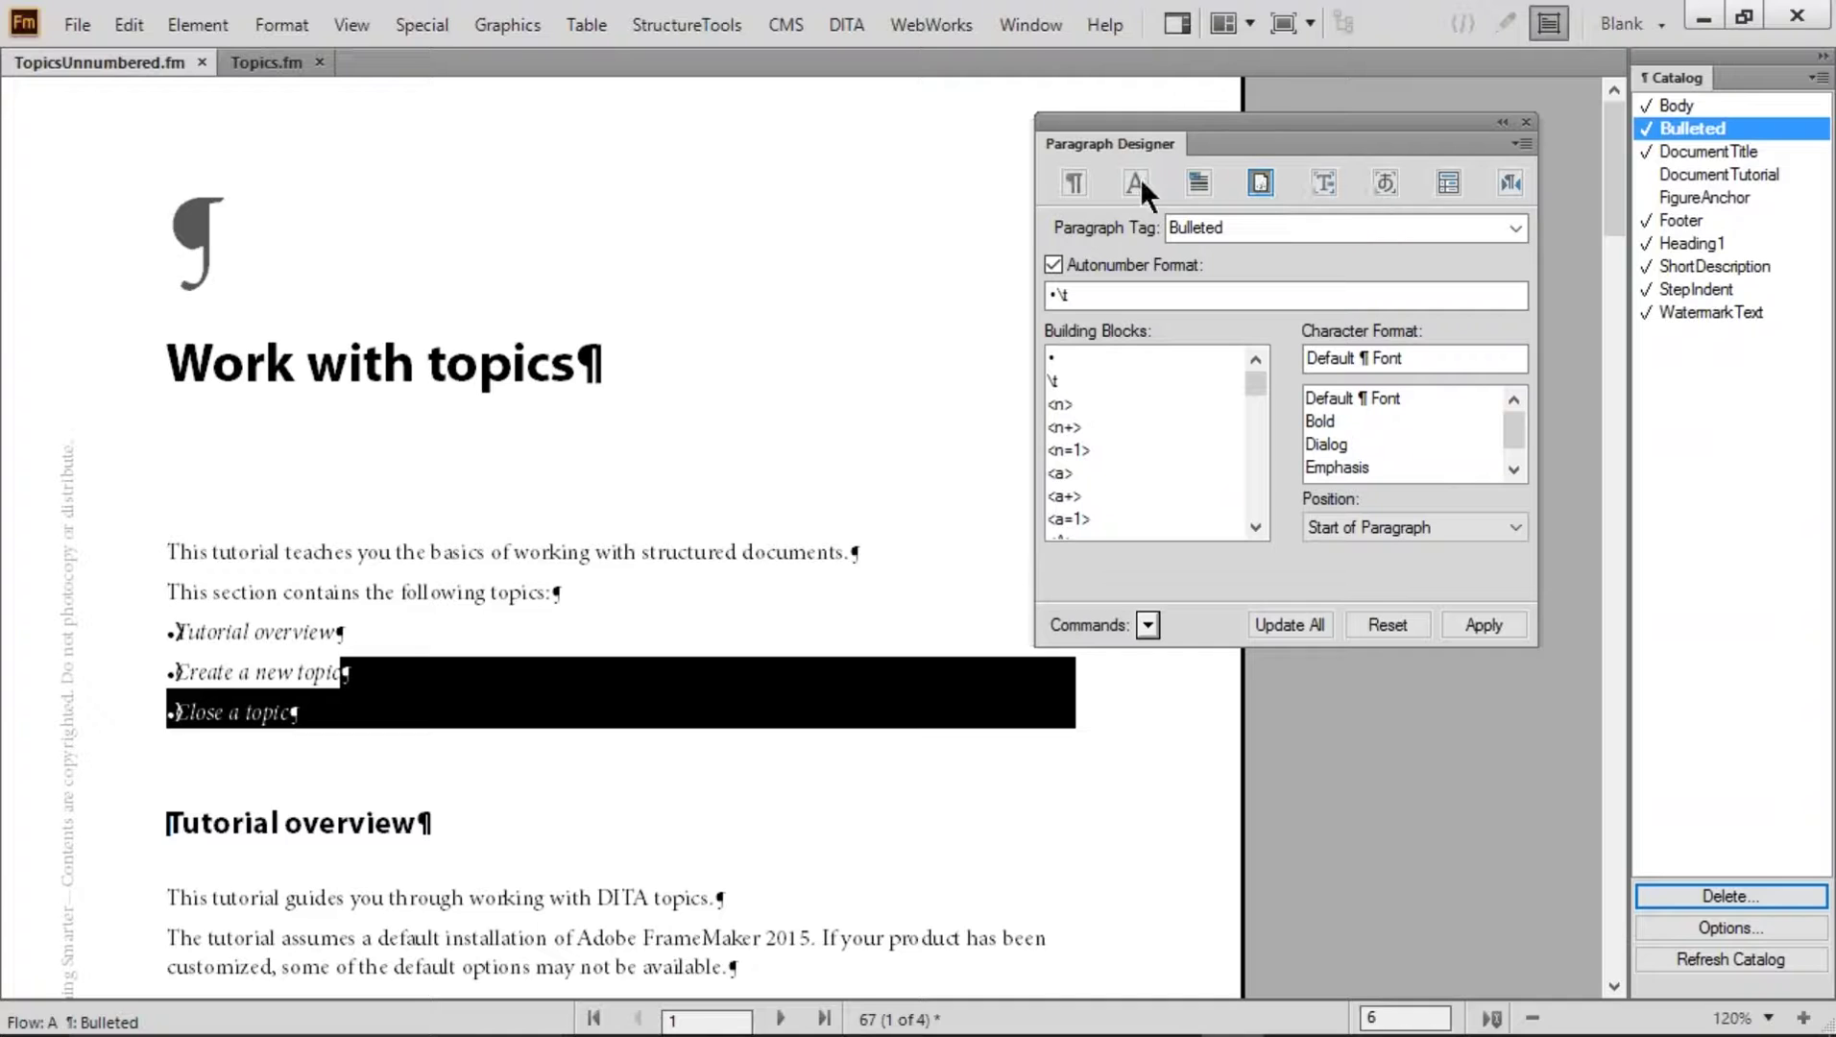
Extend the "Tutorial overview" bullet with filler text onto a second line, and replace that line's first word with "wraps here"
click(1074, 181)
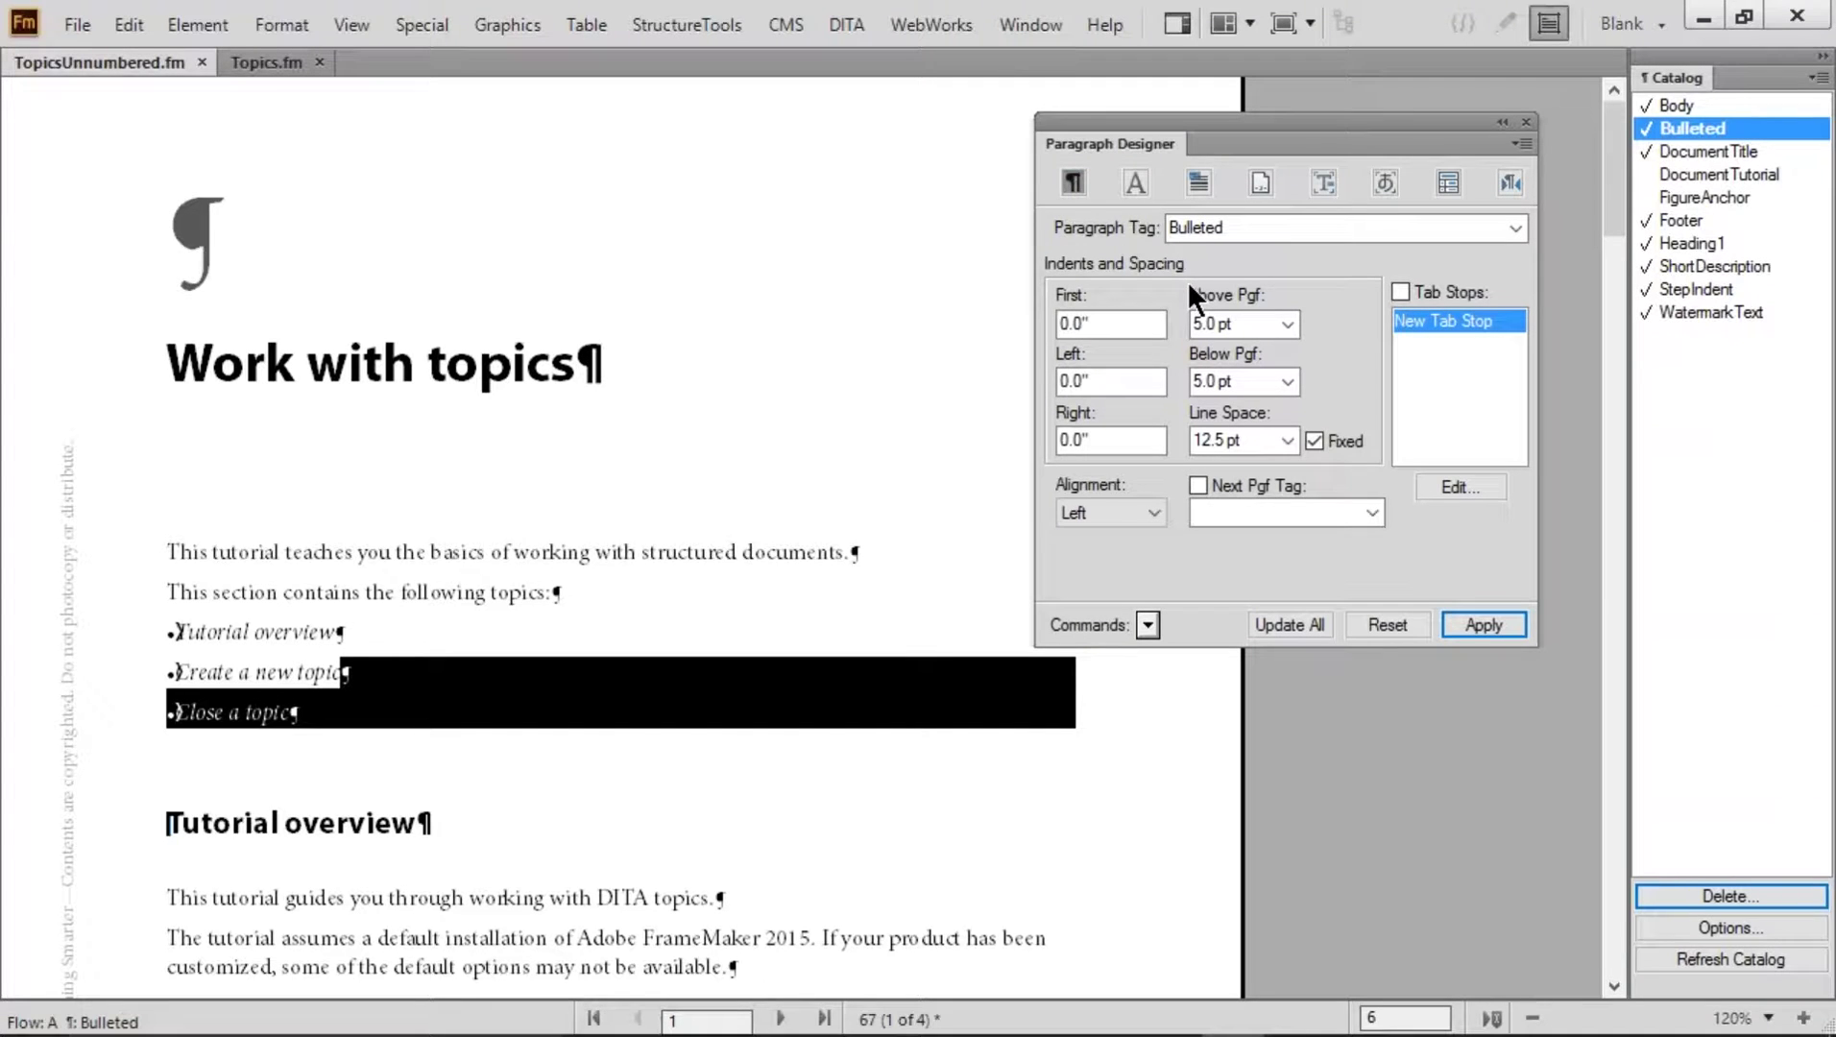
click(405, 642)
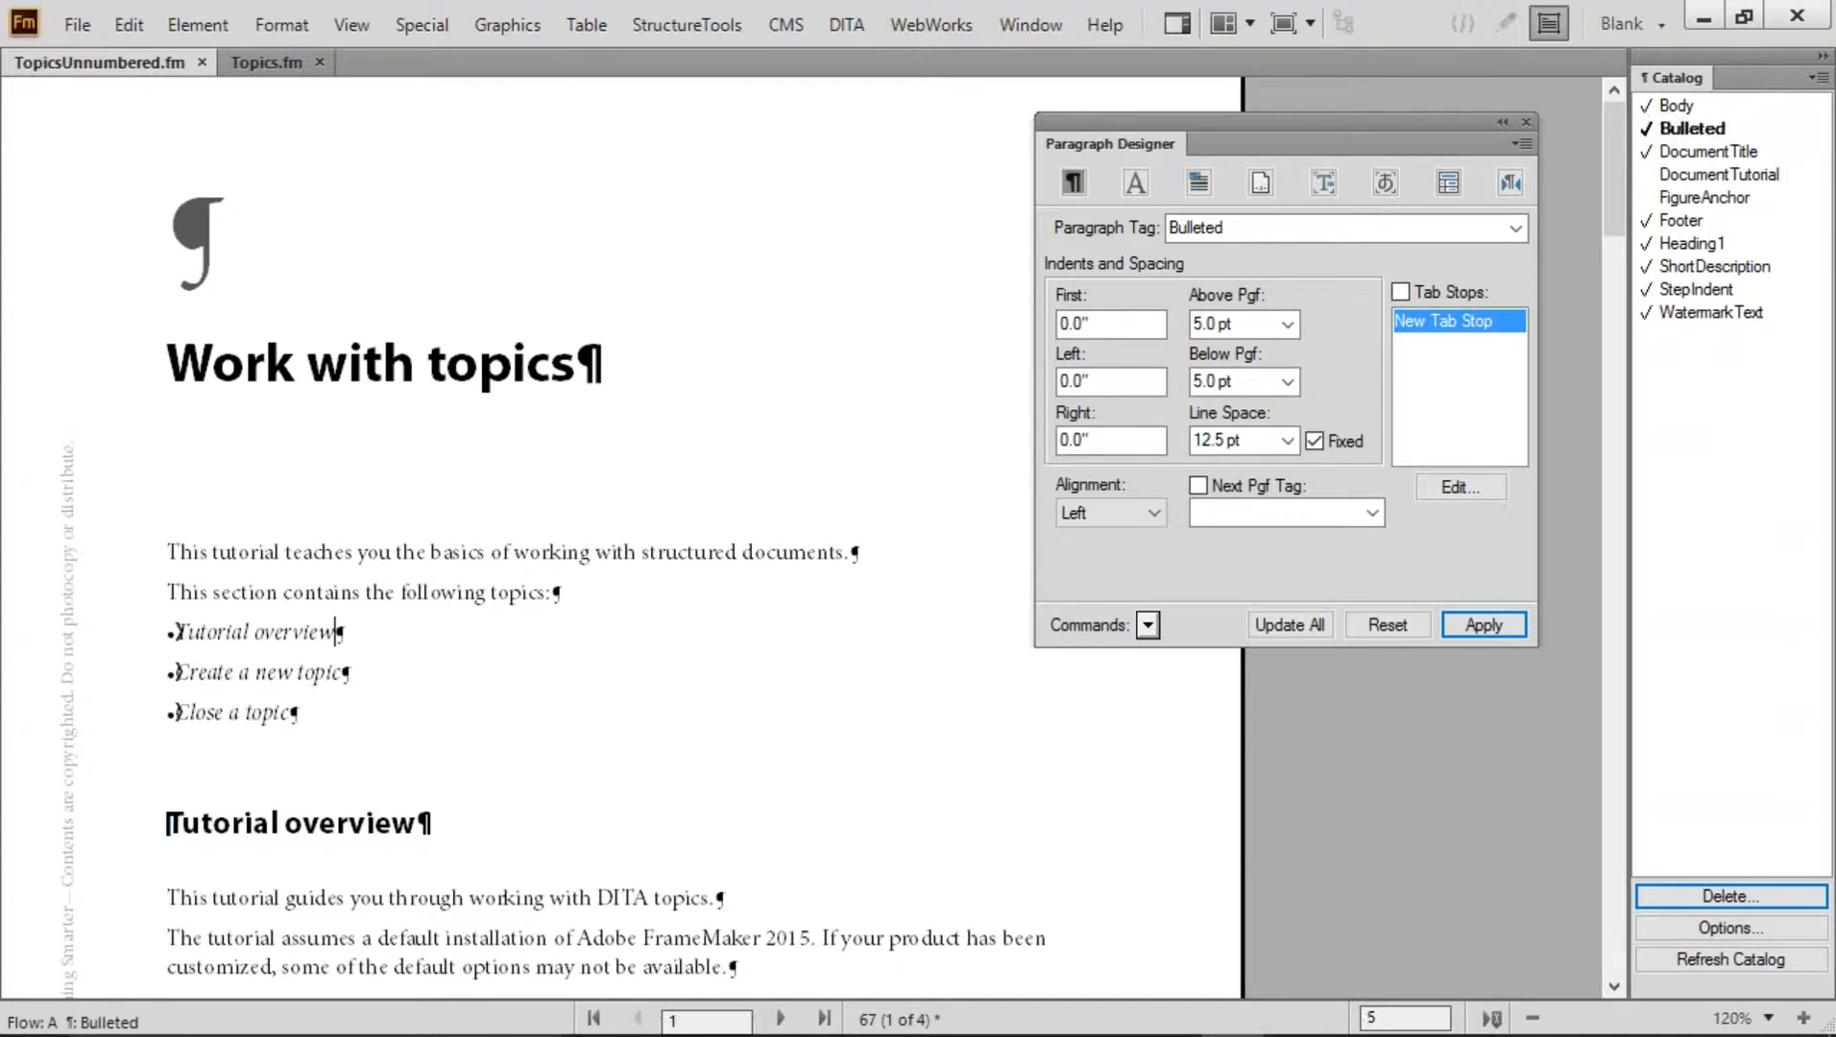
text(aslkdfjos fjoaisnf jasonf jasnf oasjdnf oaksdf okasd fmkoasfm aoksmf oak)
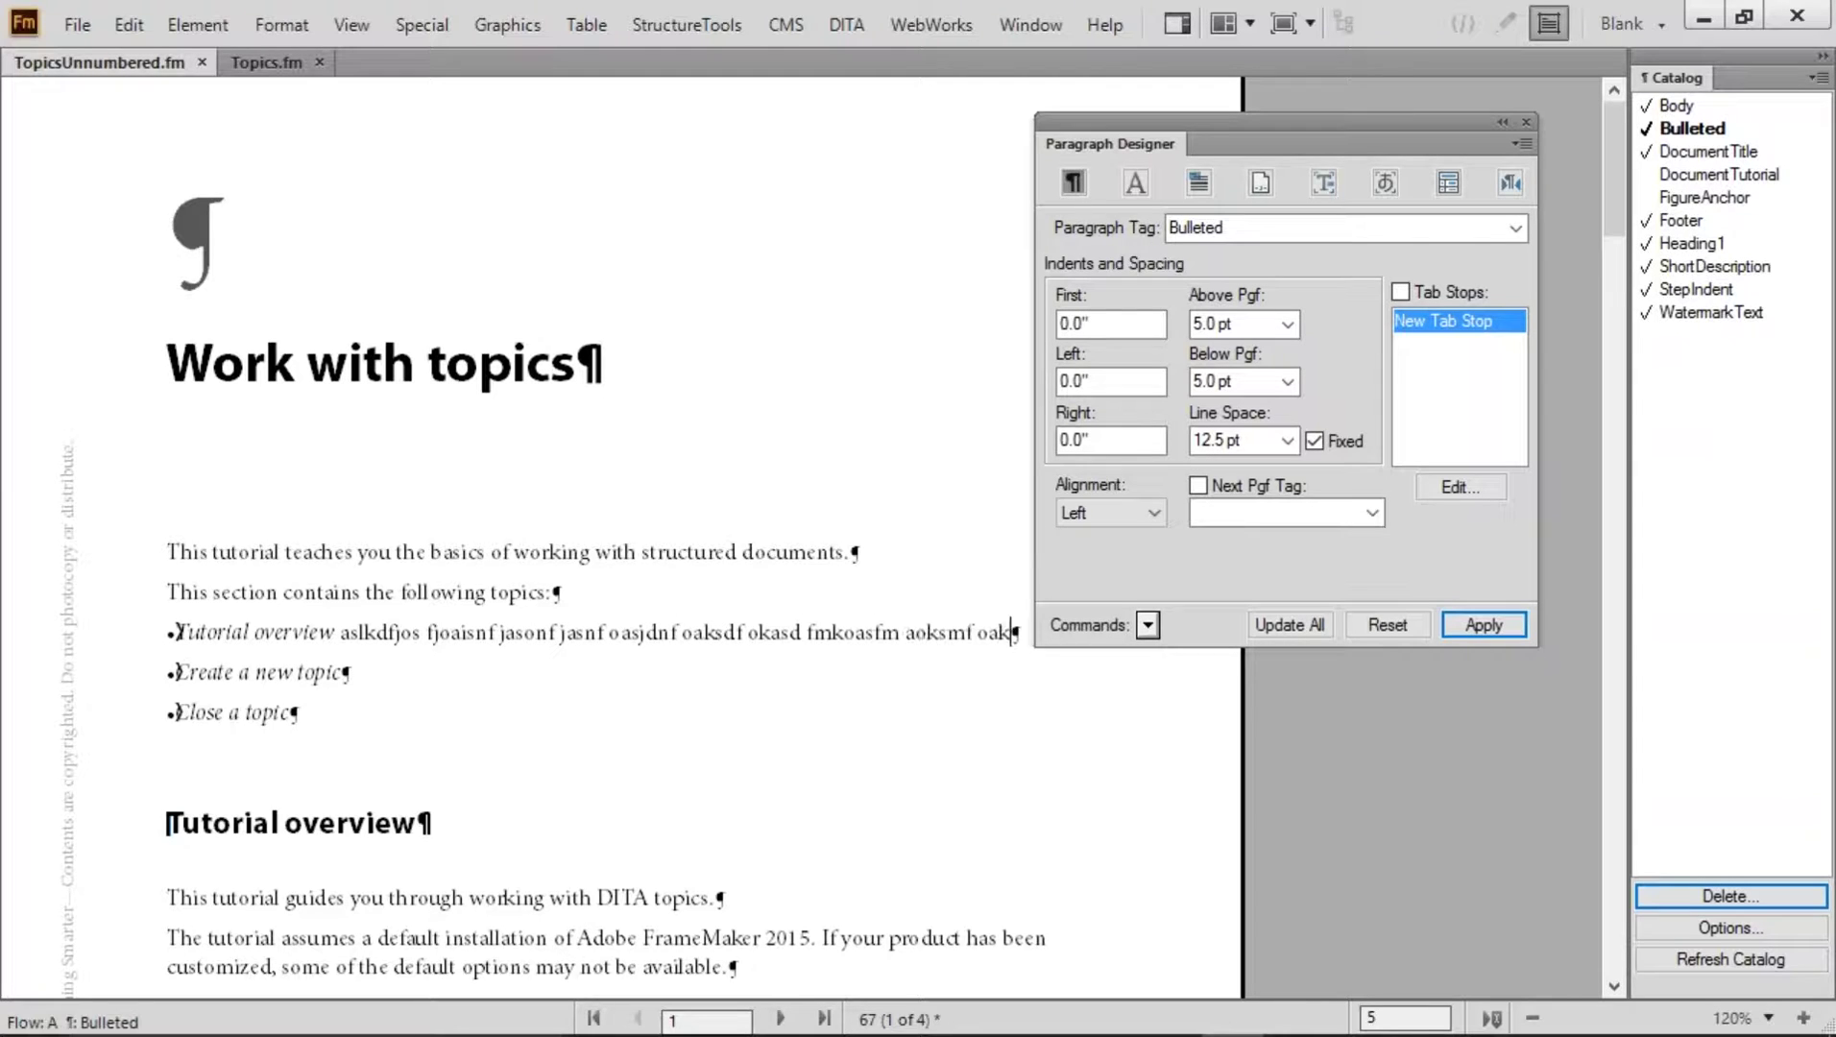
text(sd oaksdmf okasm fdoaksmd foksdm foaks)
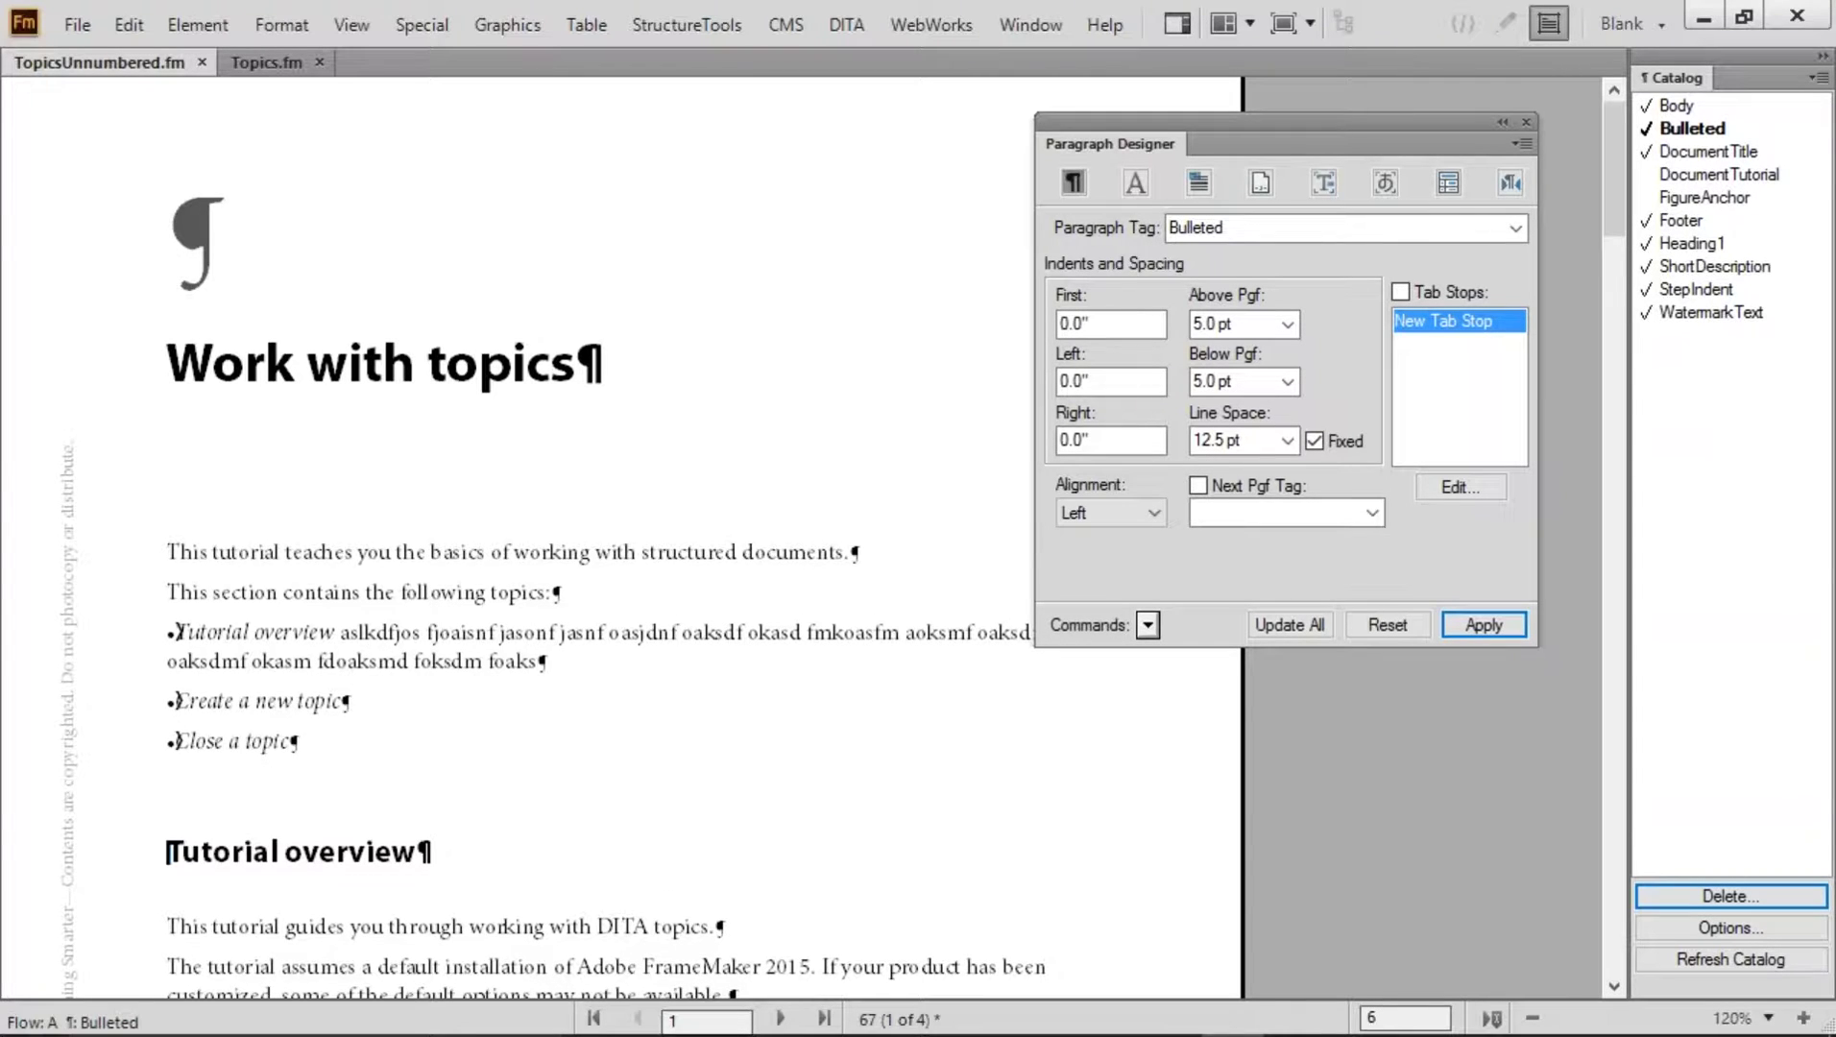
double_click(204, 661)
text(wraps here)
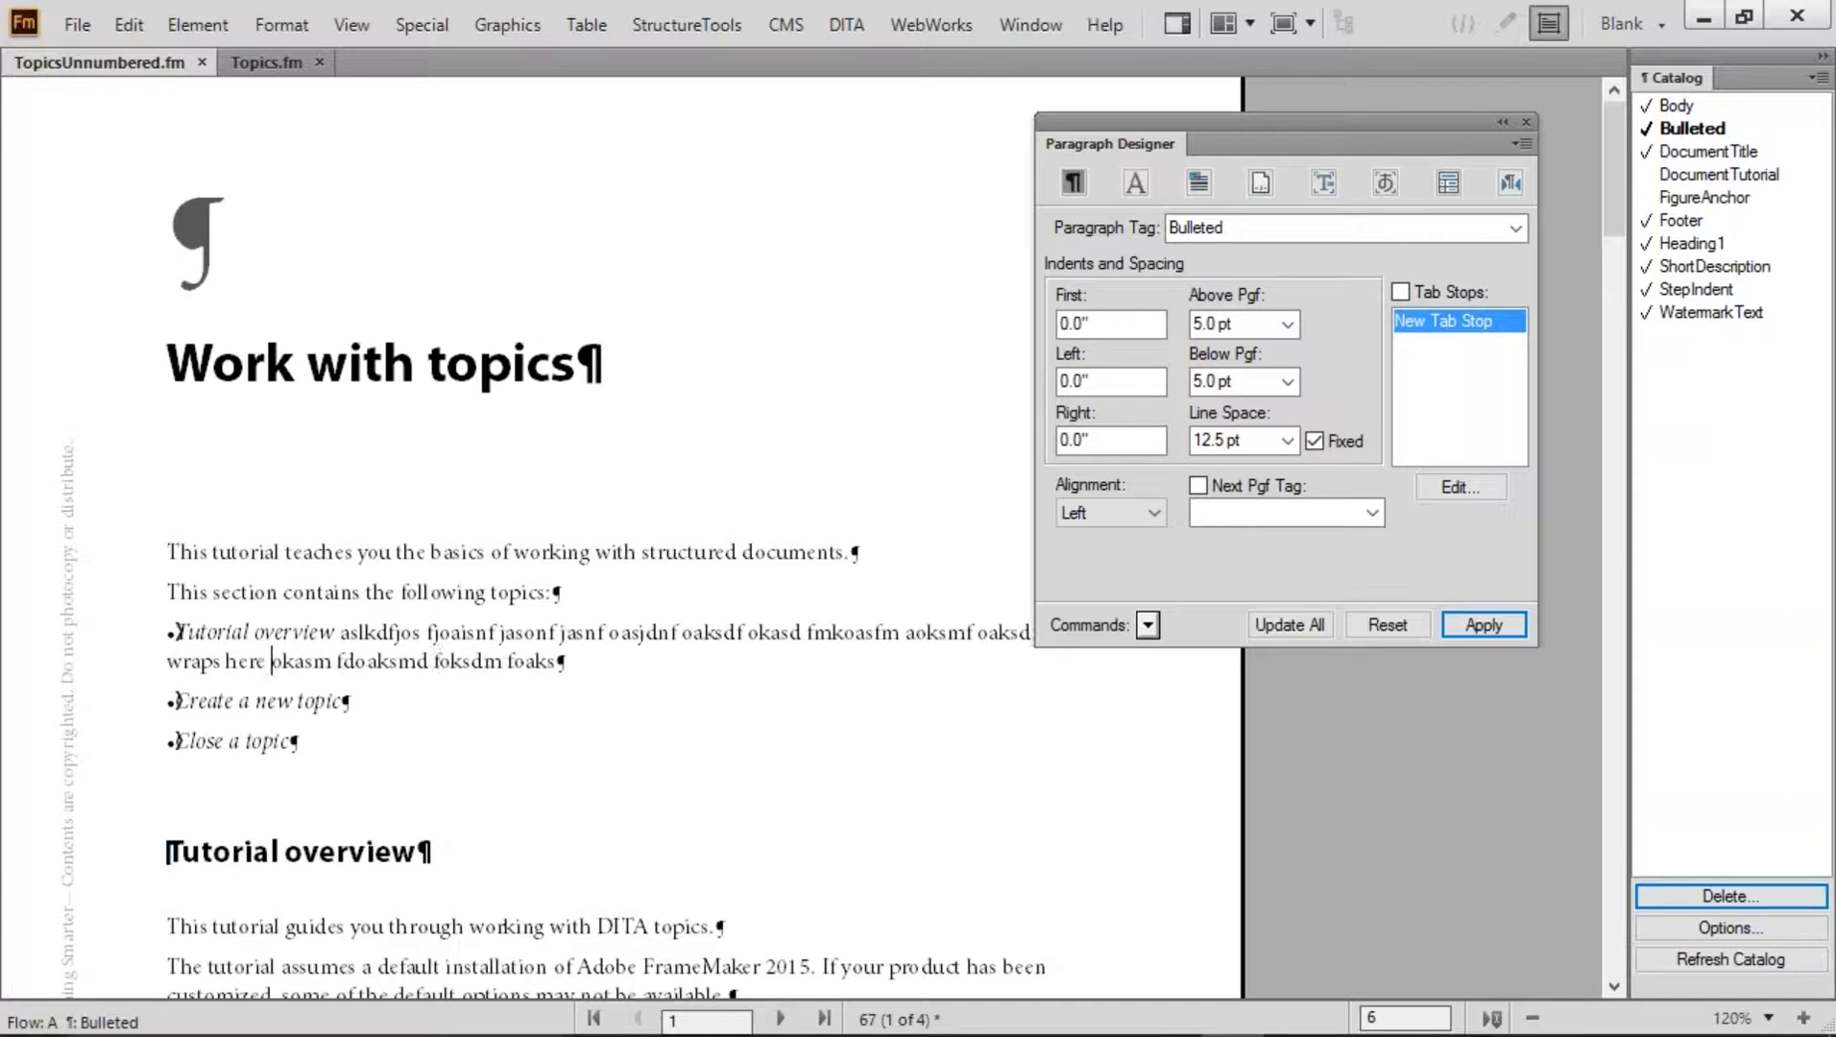
click(180, 665)
Set the Bulleted format's left indent to 0.5" and update all paragraphs using it
drag(1104, 384, 1049, 386)
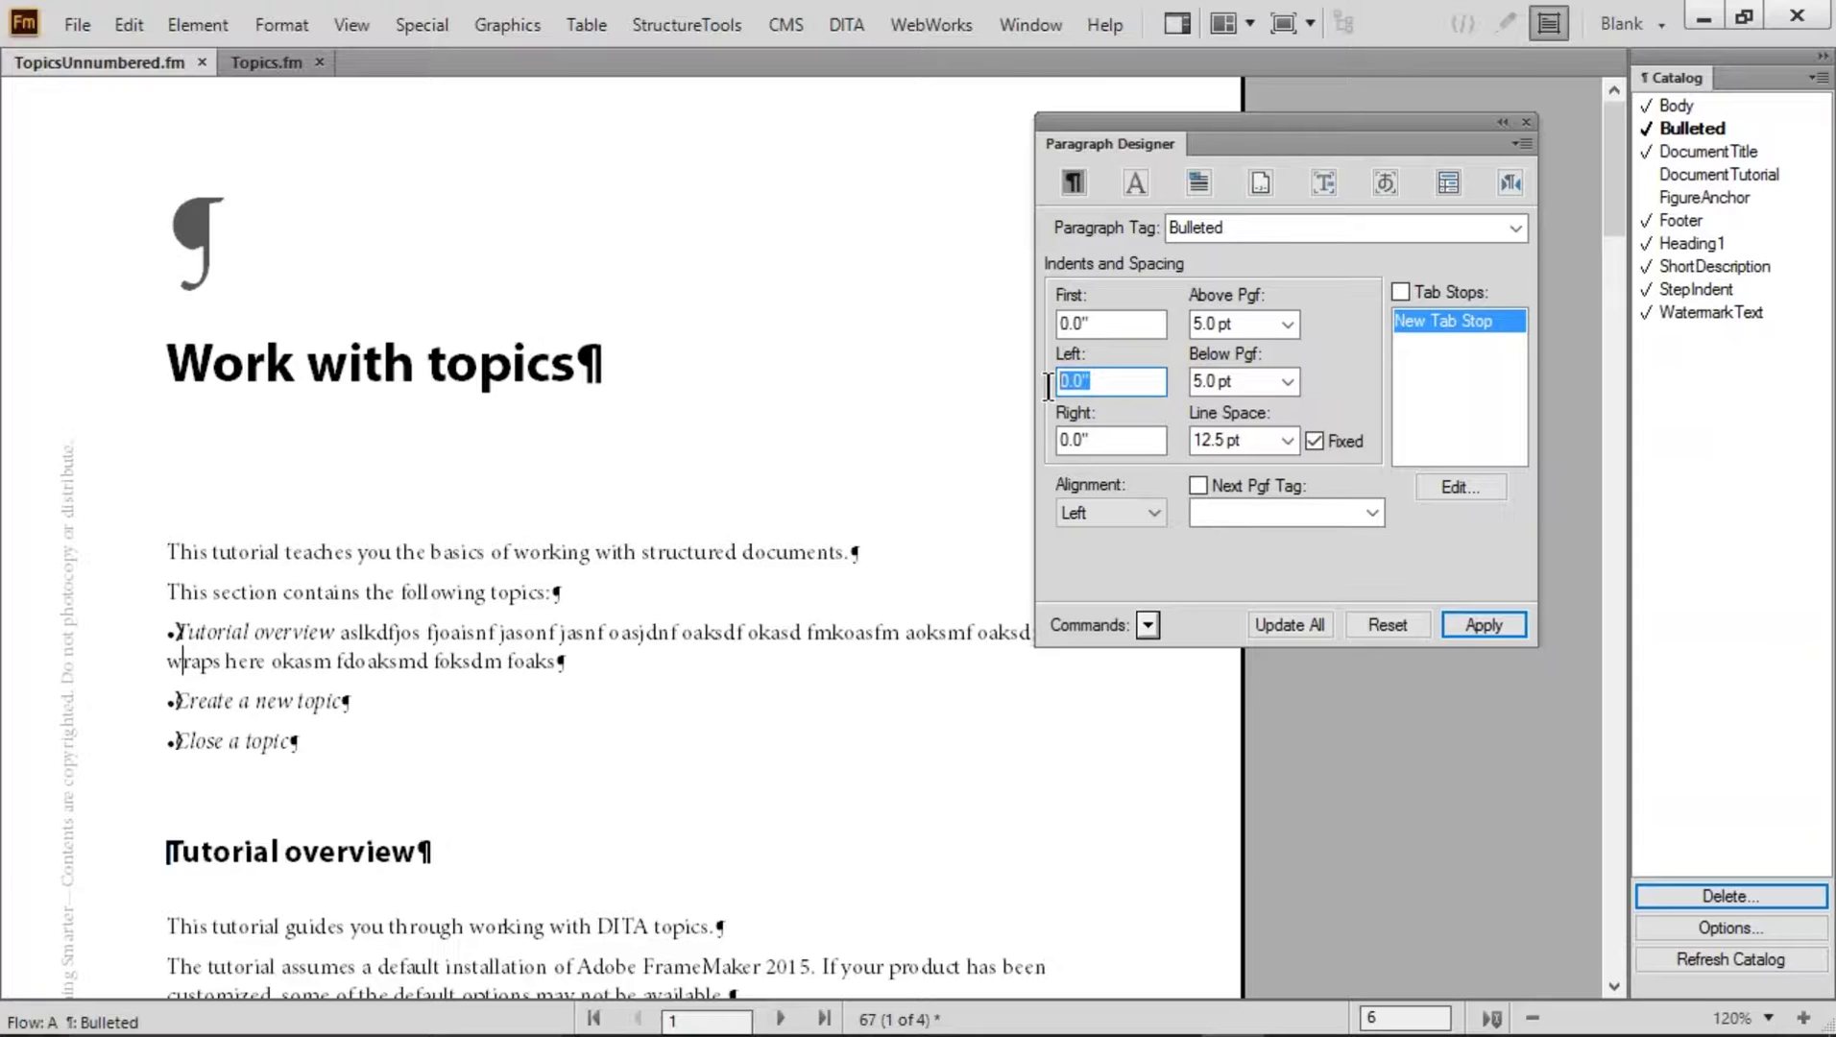
text(.5)
click(1290, 624)
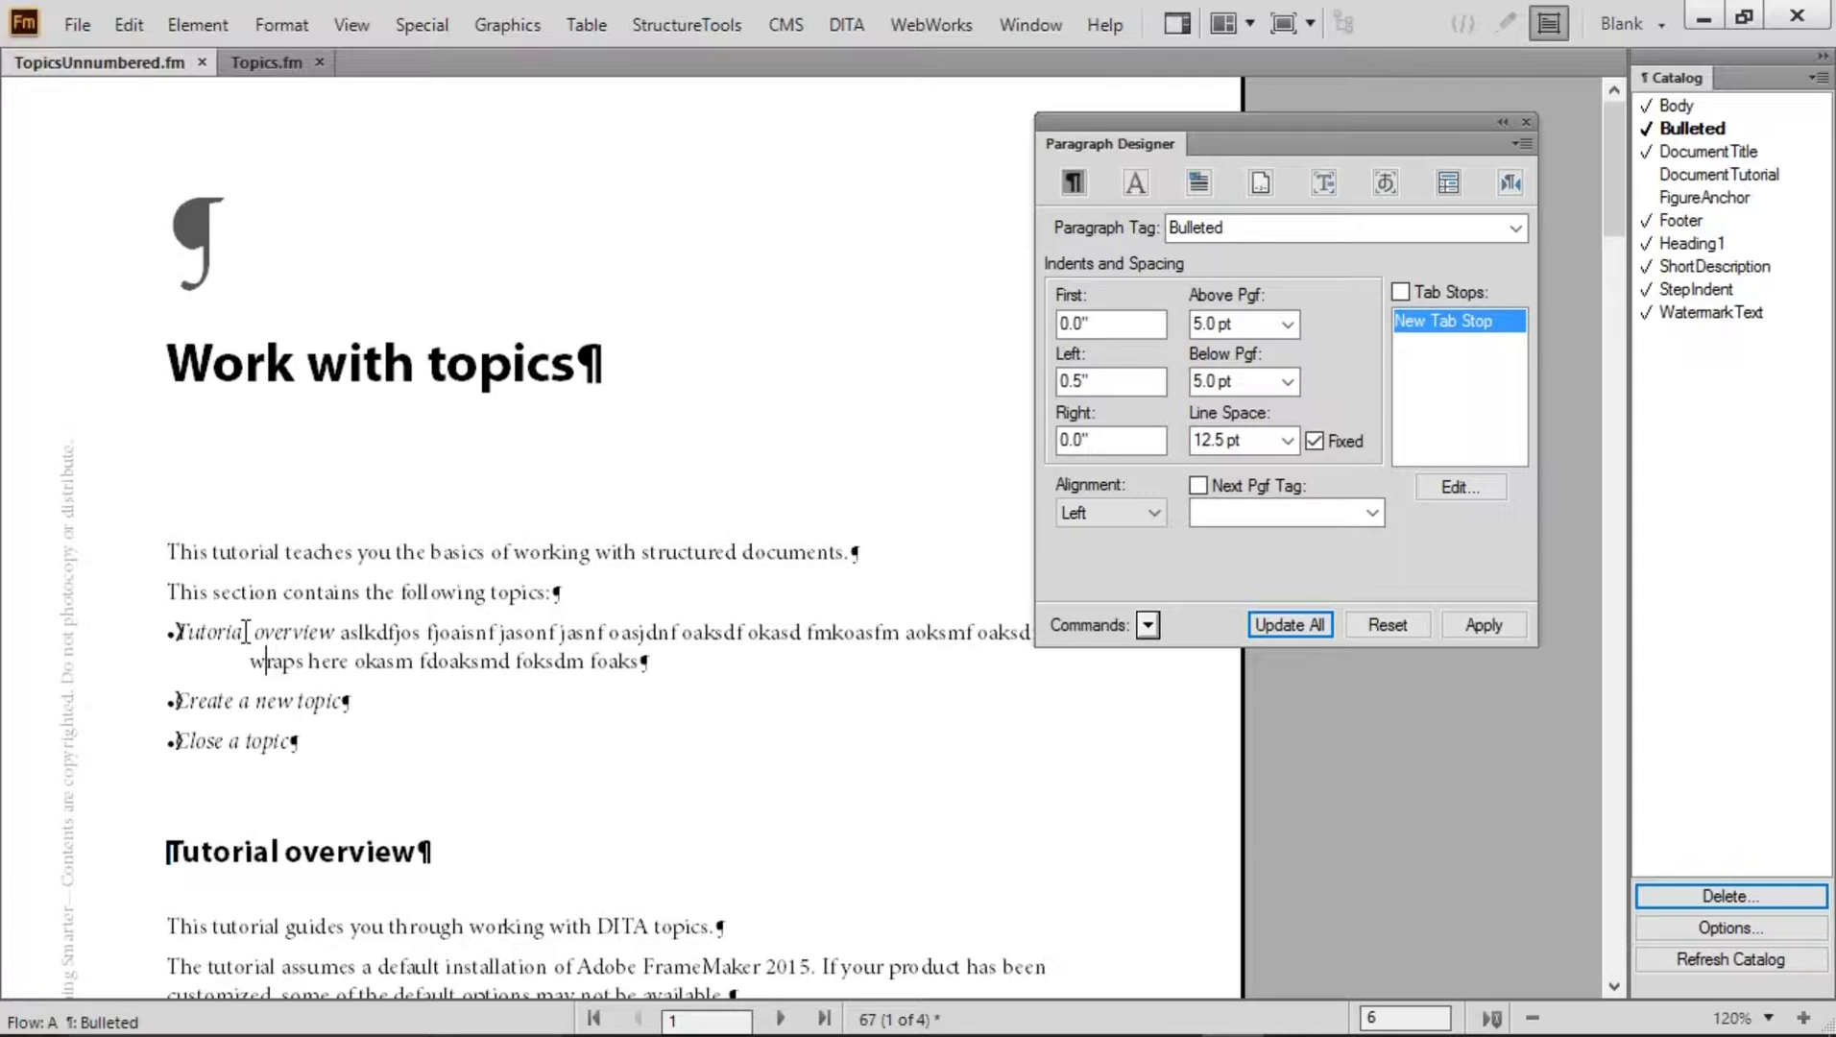
Set the Bulleted format's first-line indent to 0.5" and update all paragraphs using it
drag(1104, 322, 1019, 325)
text(.5)
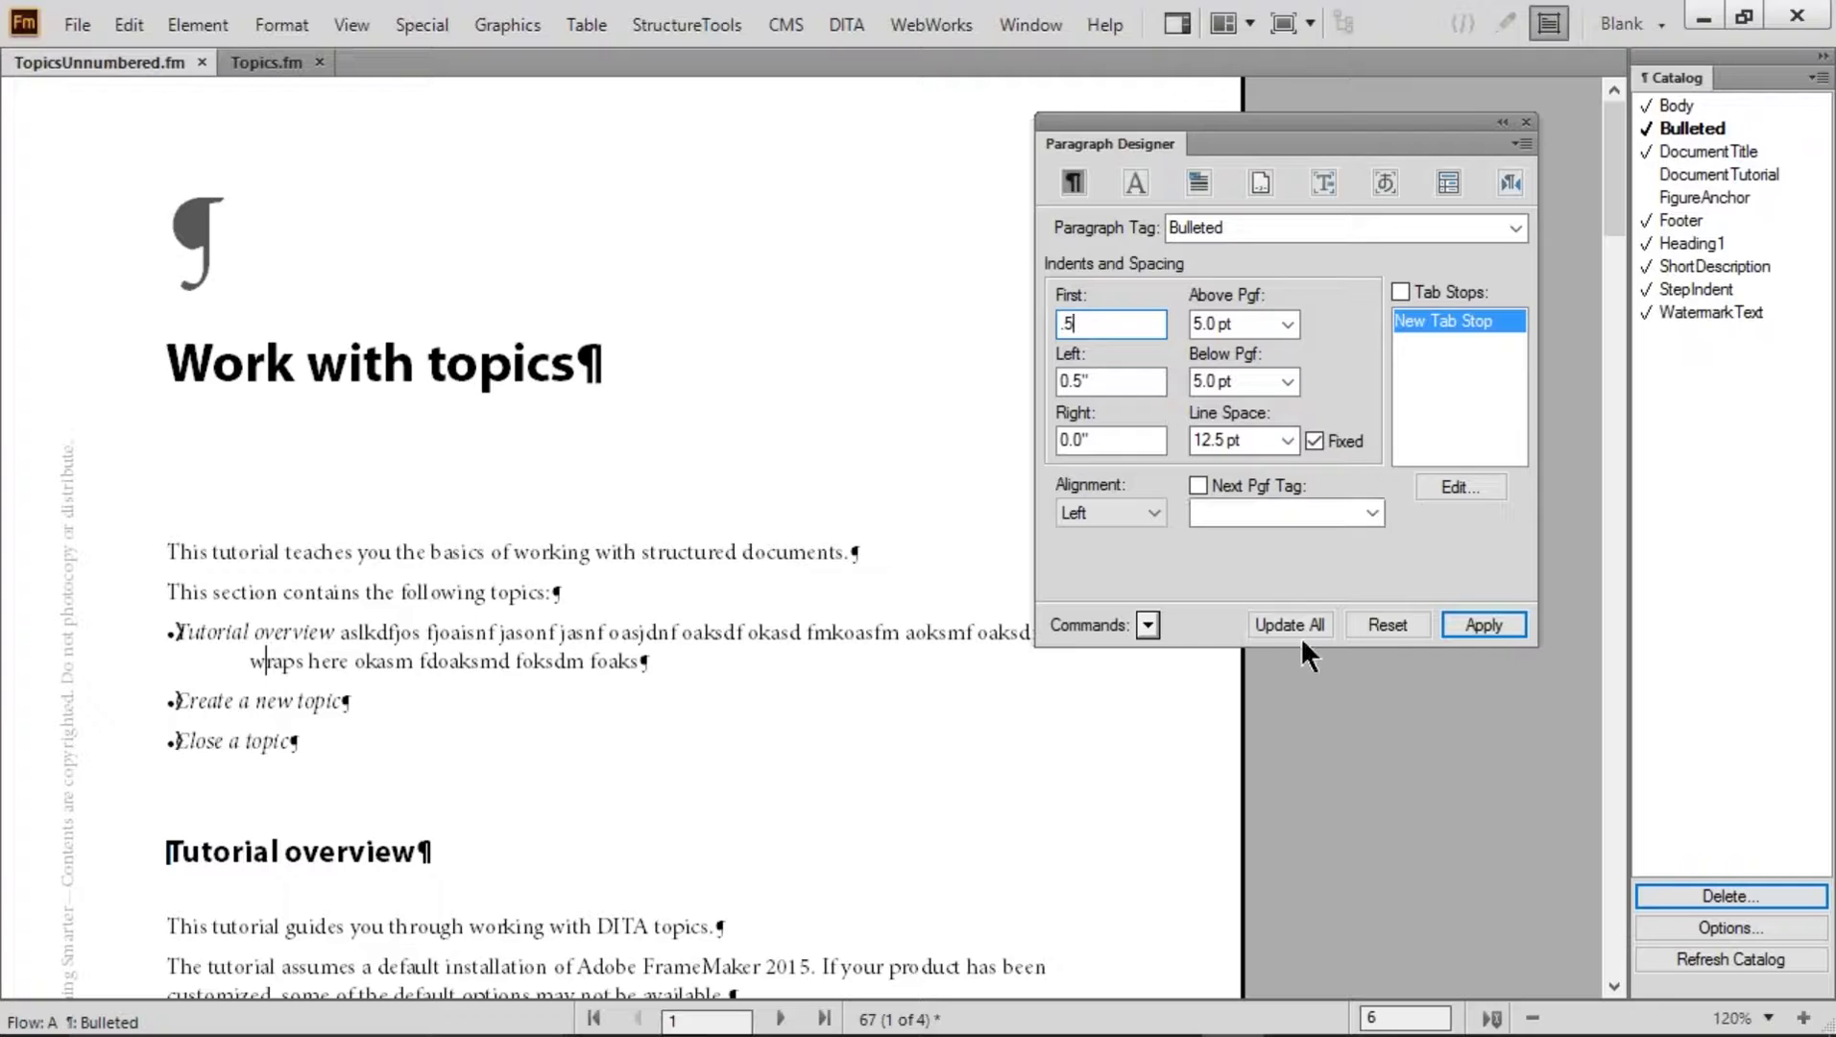
click(1305, 632)
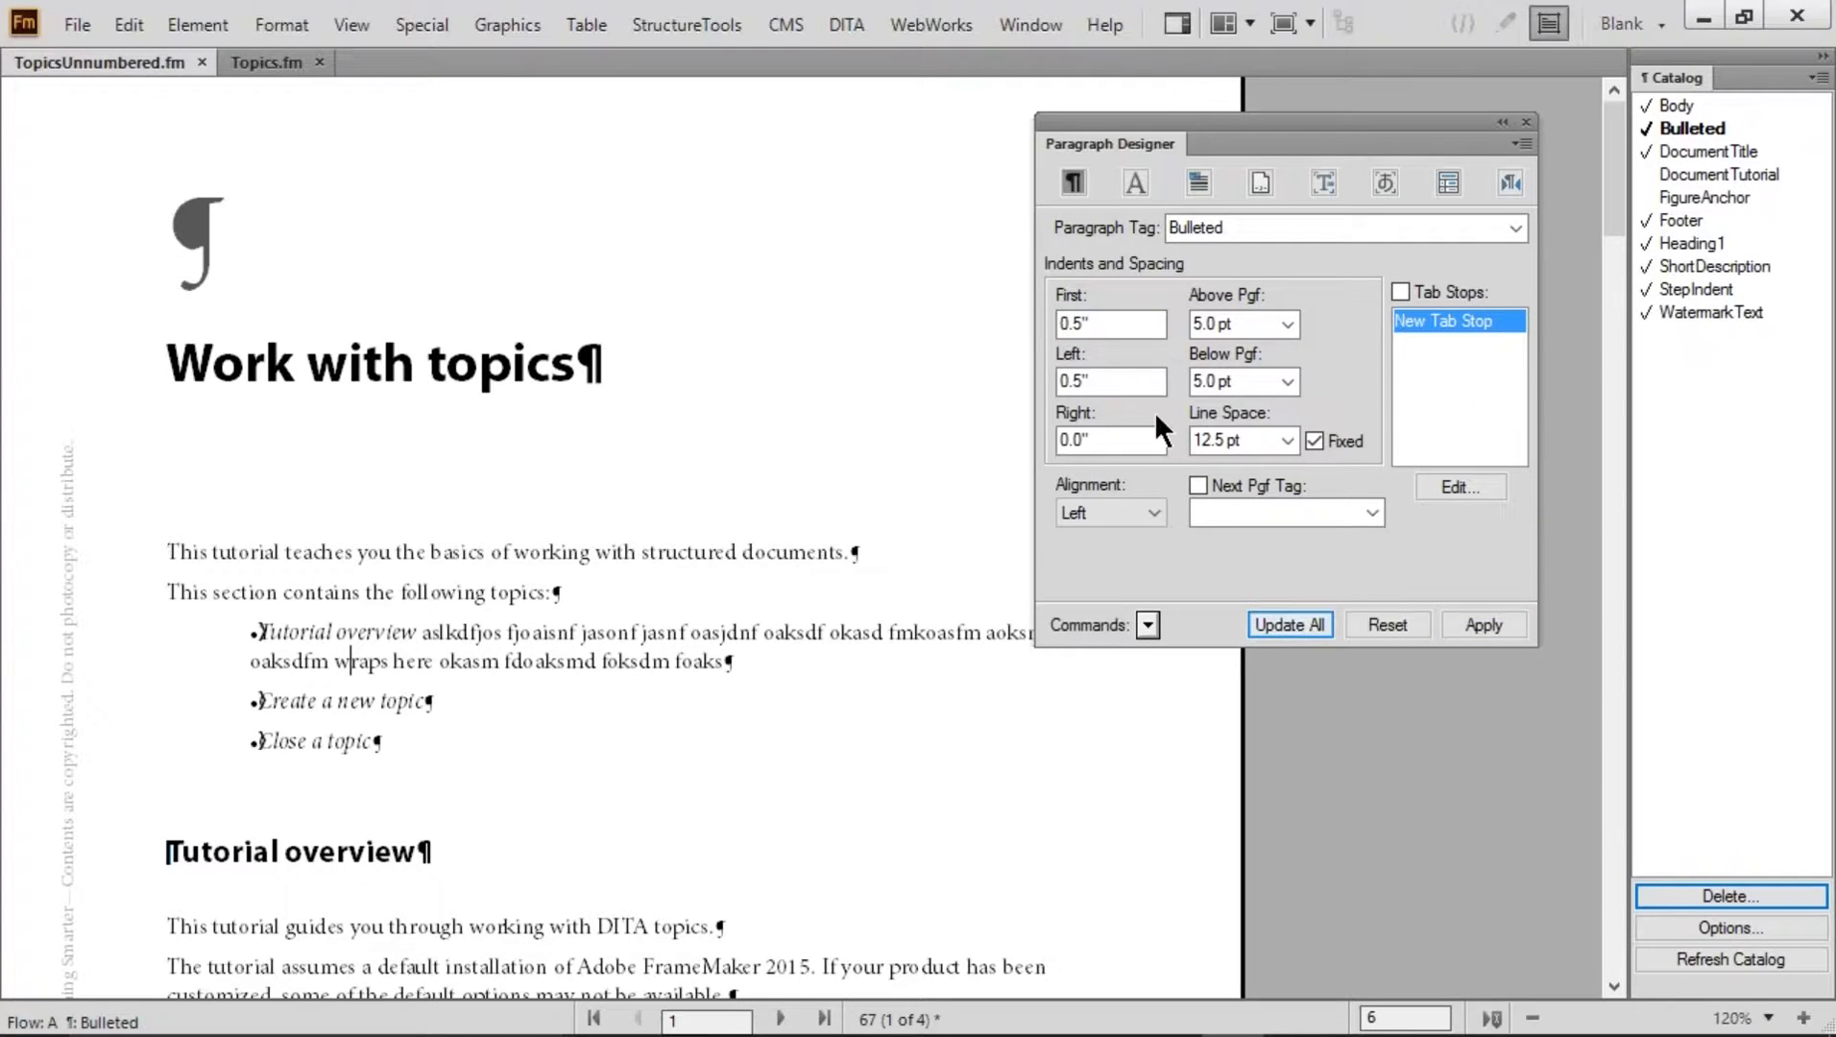
Set the Bulleted format's first-line indent to 0.25" and update all paragraphs using it
click(1075, 326)
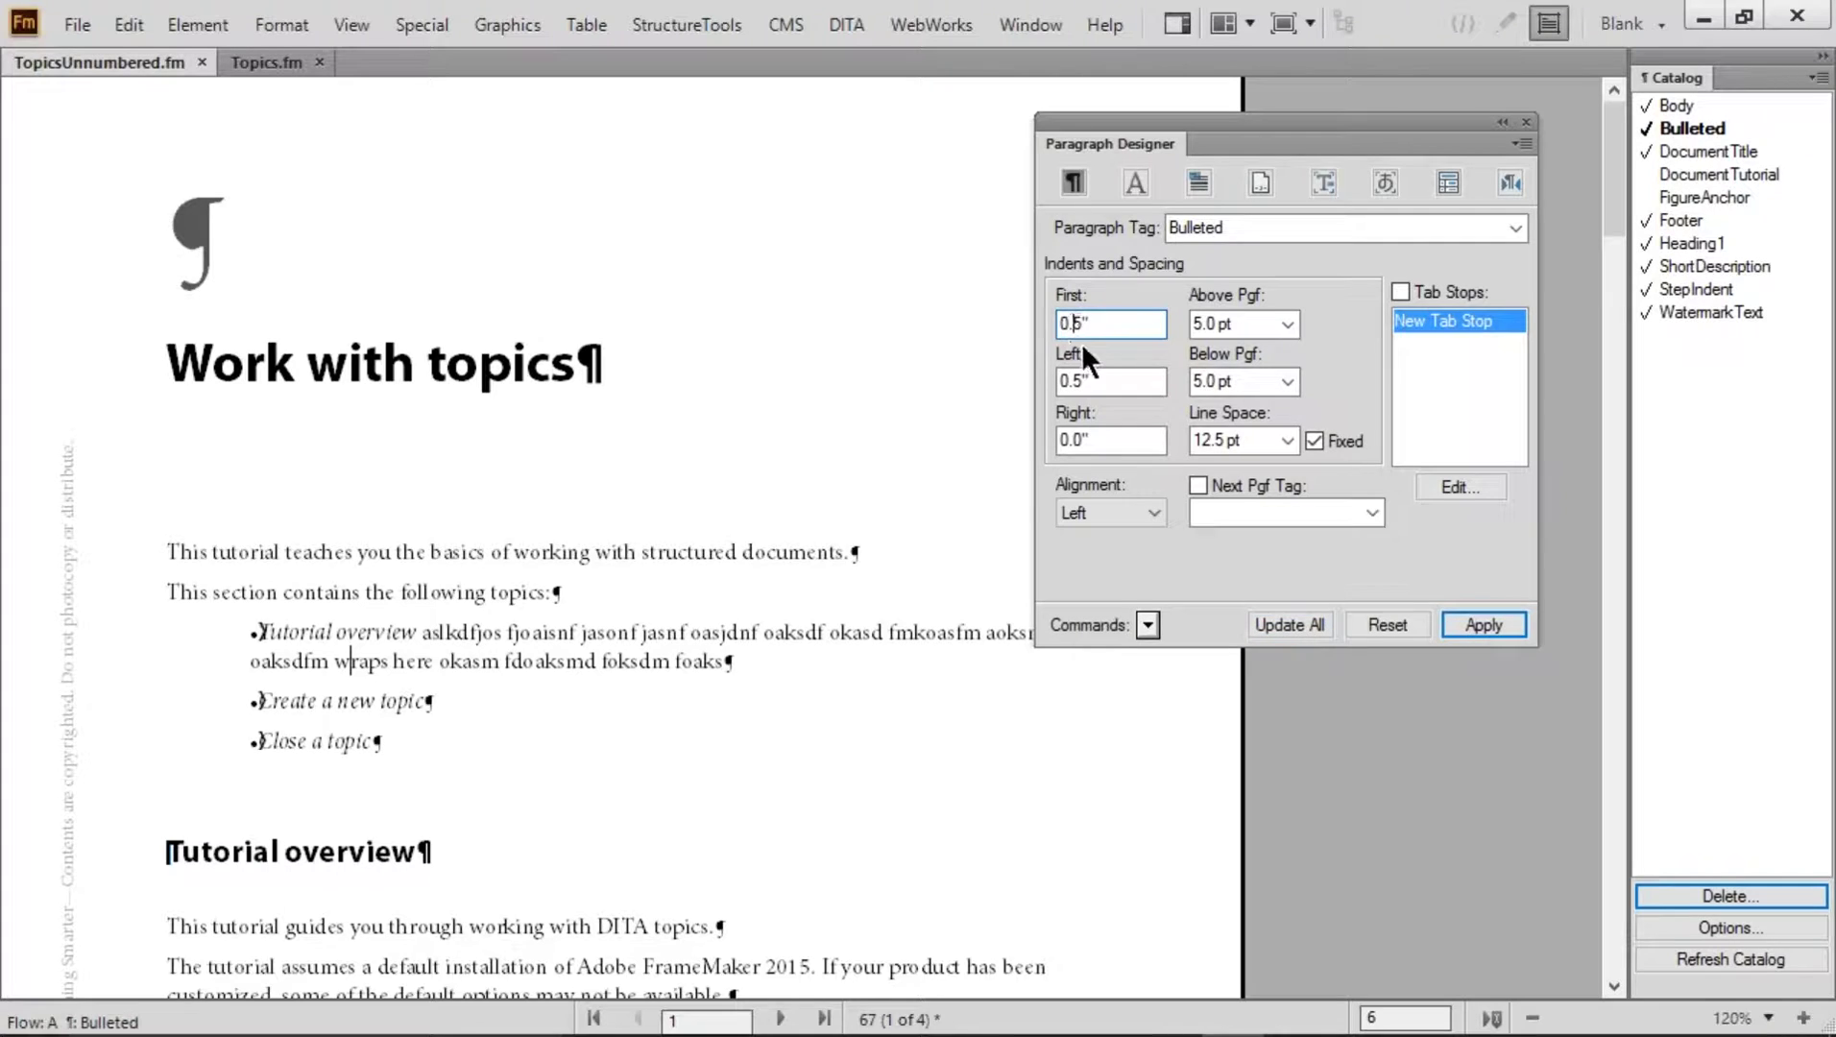
text(2)
click(1288, 620)
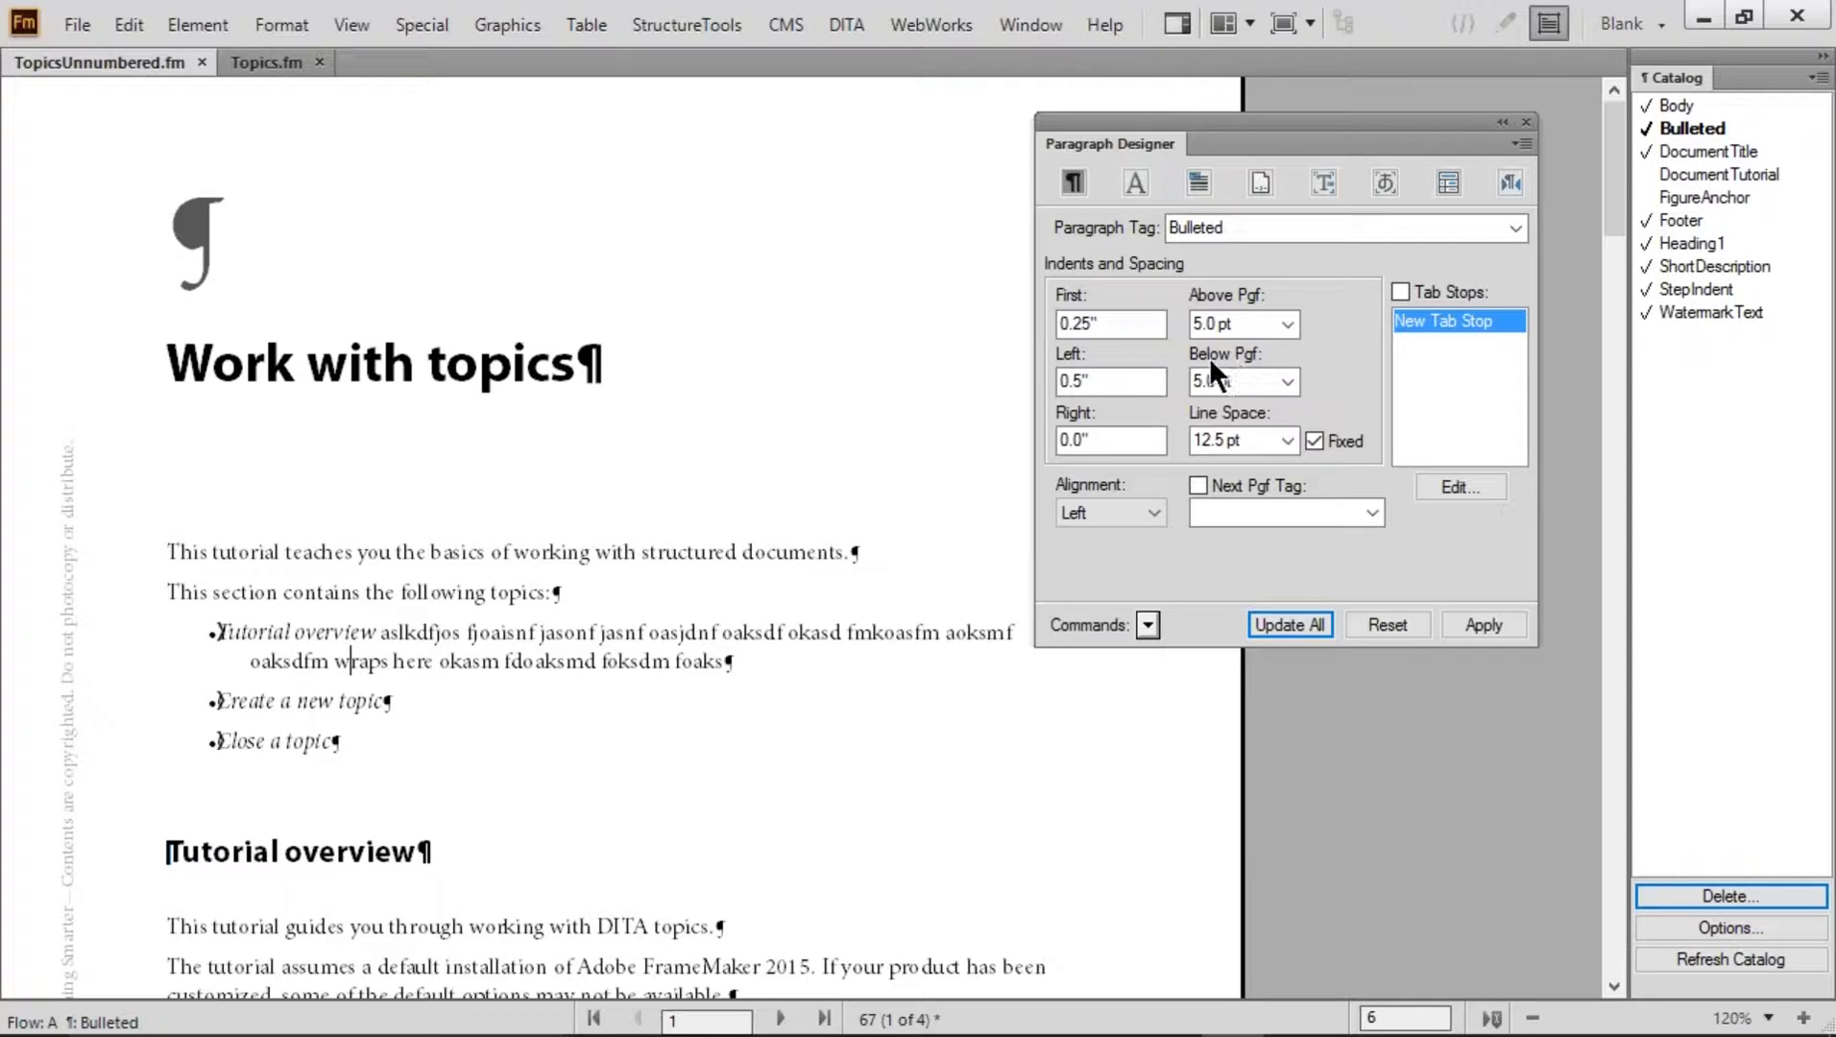
Add a left-aligned tab stop at 0.5" to the Bulleted format and update all paragraphs using it
double_click(1104, 381)
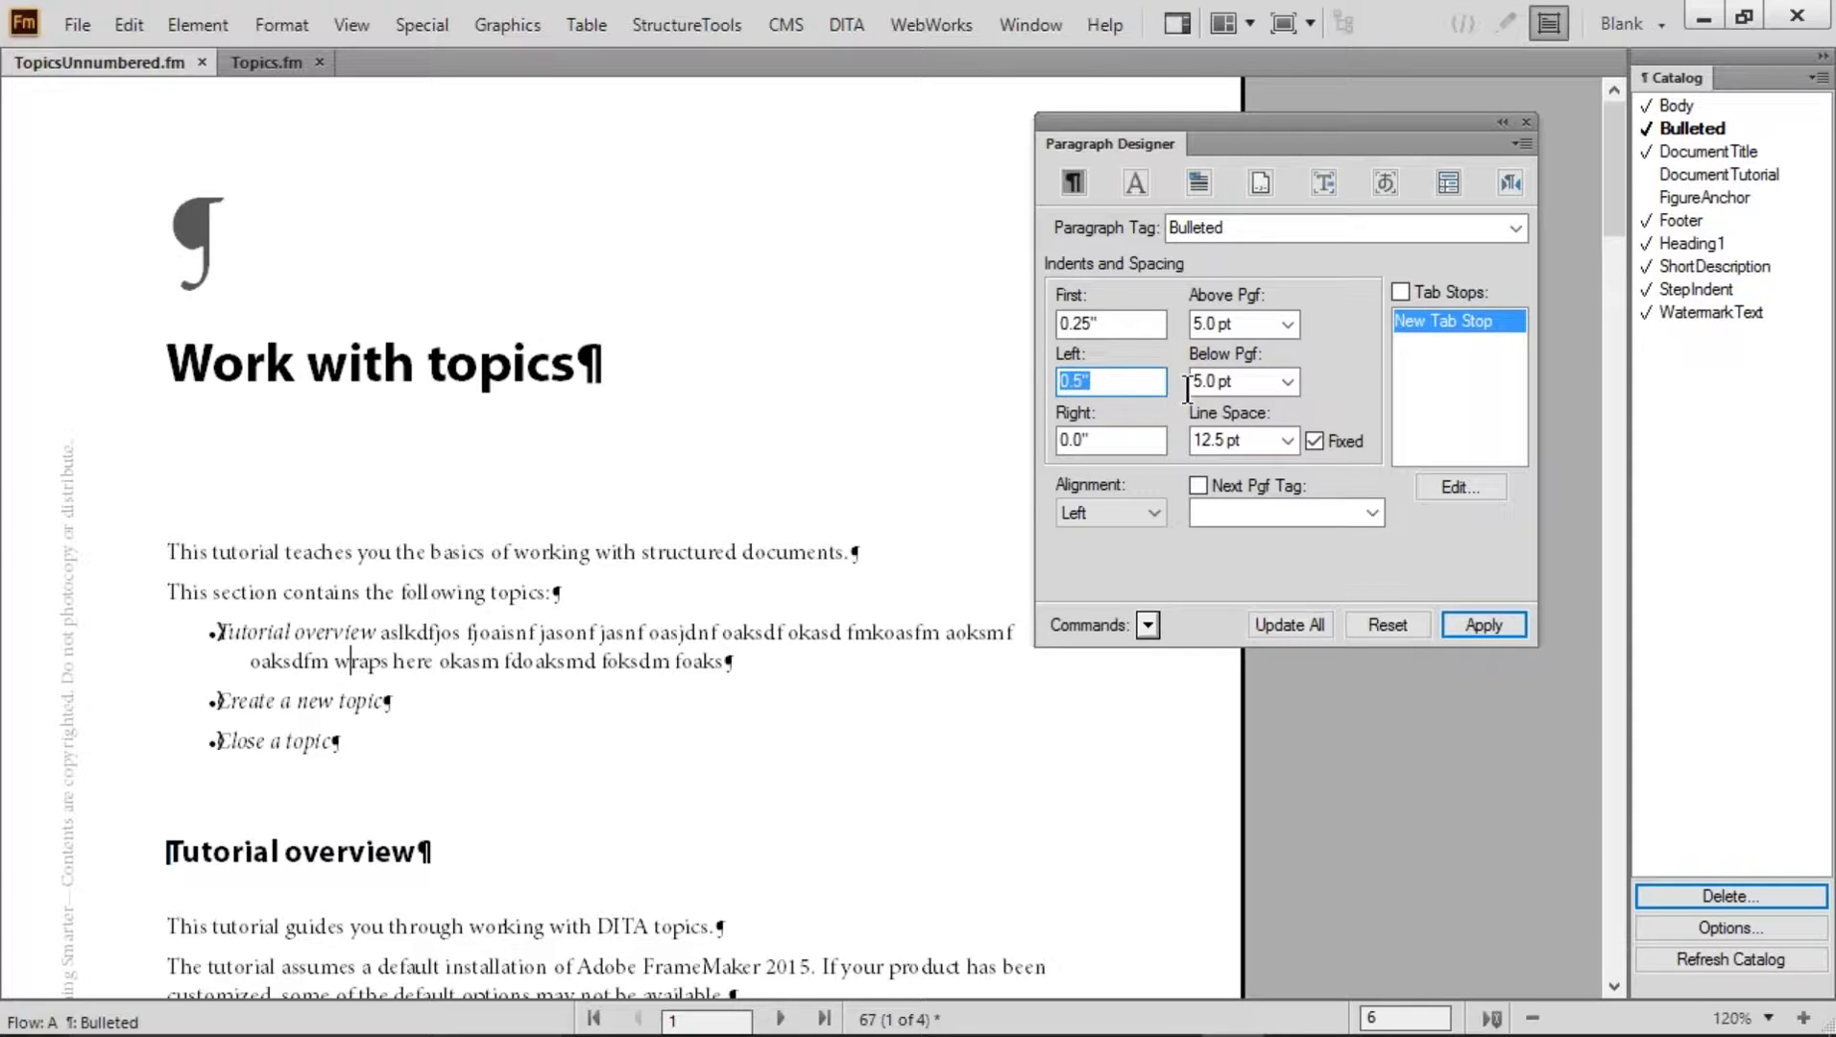
double_click(1410, 311)
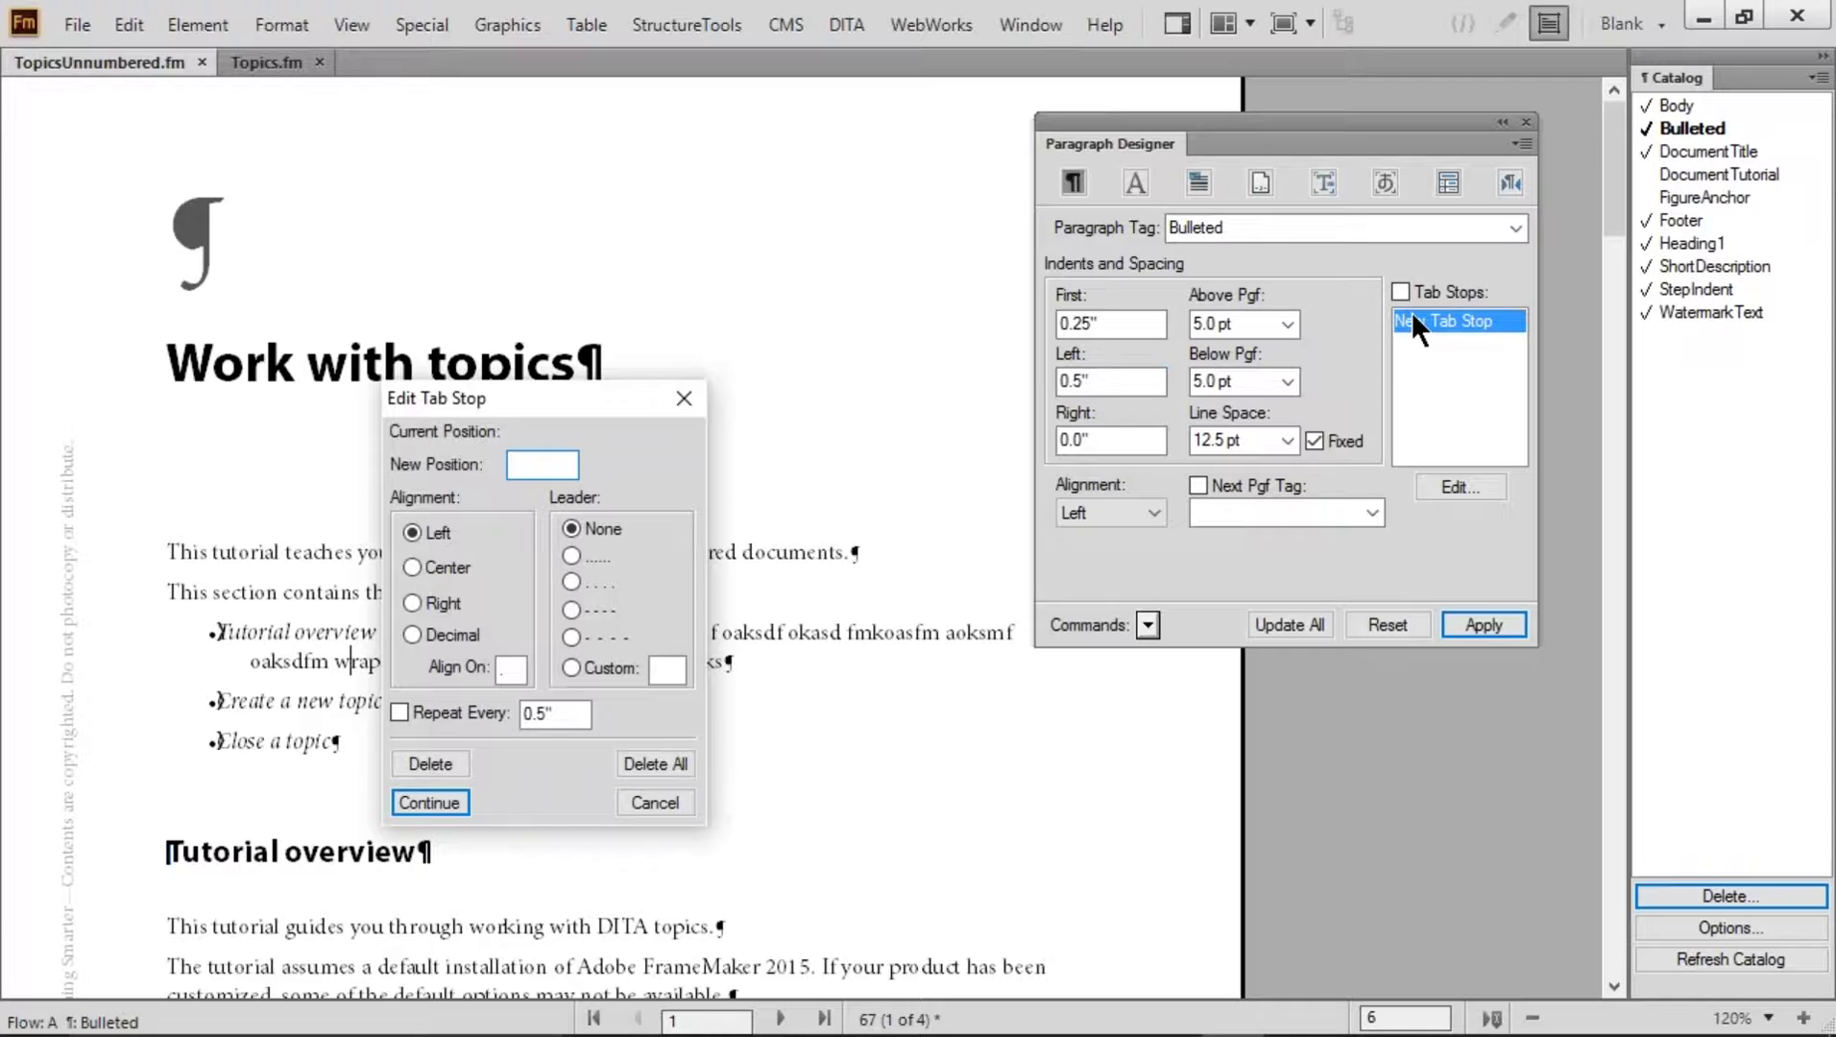
text(.5)
click(429, 802)
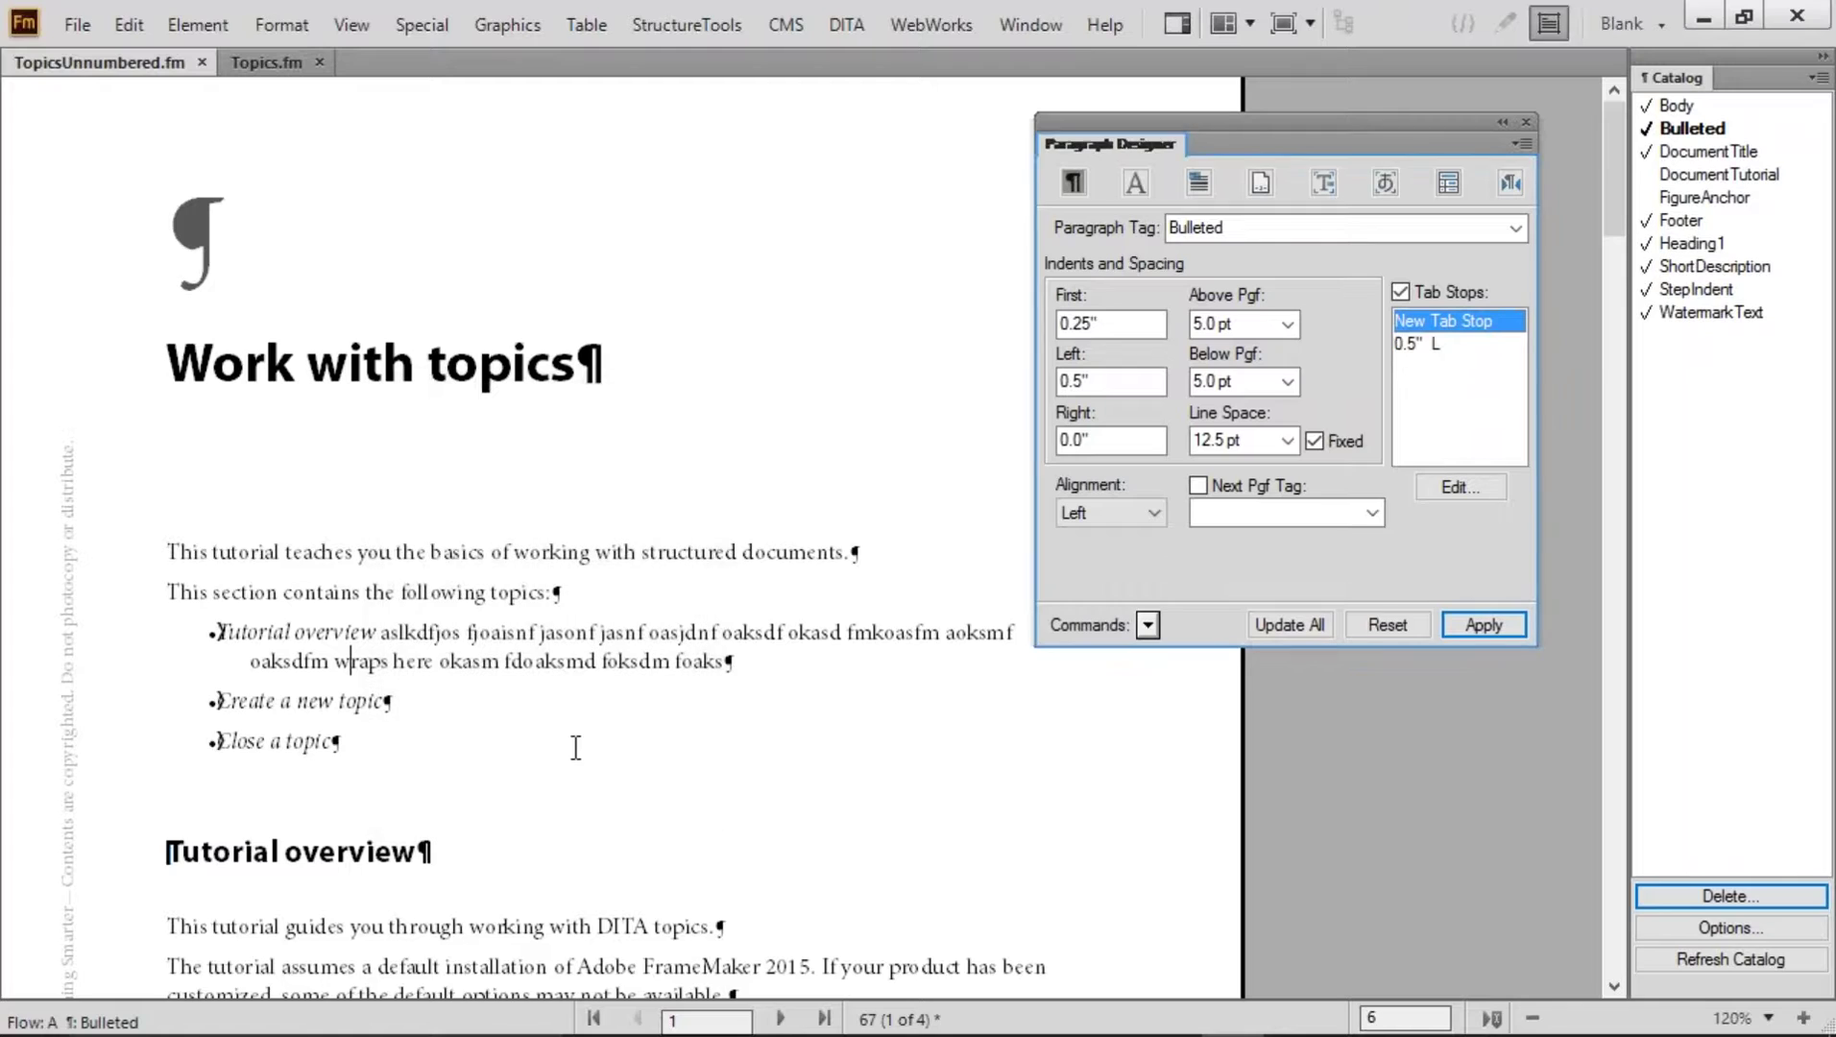
click(1287, 622)
Delete the filler text after "Tutorial overview" in the first bullet
click(468, 704)
drag(759, 663, 415, 636)
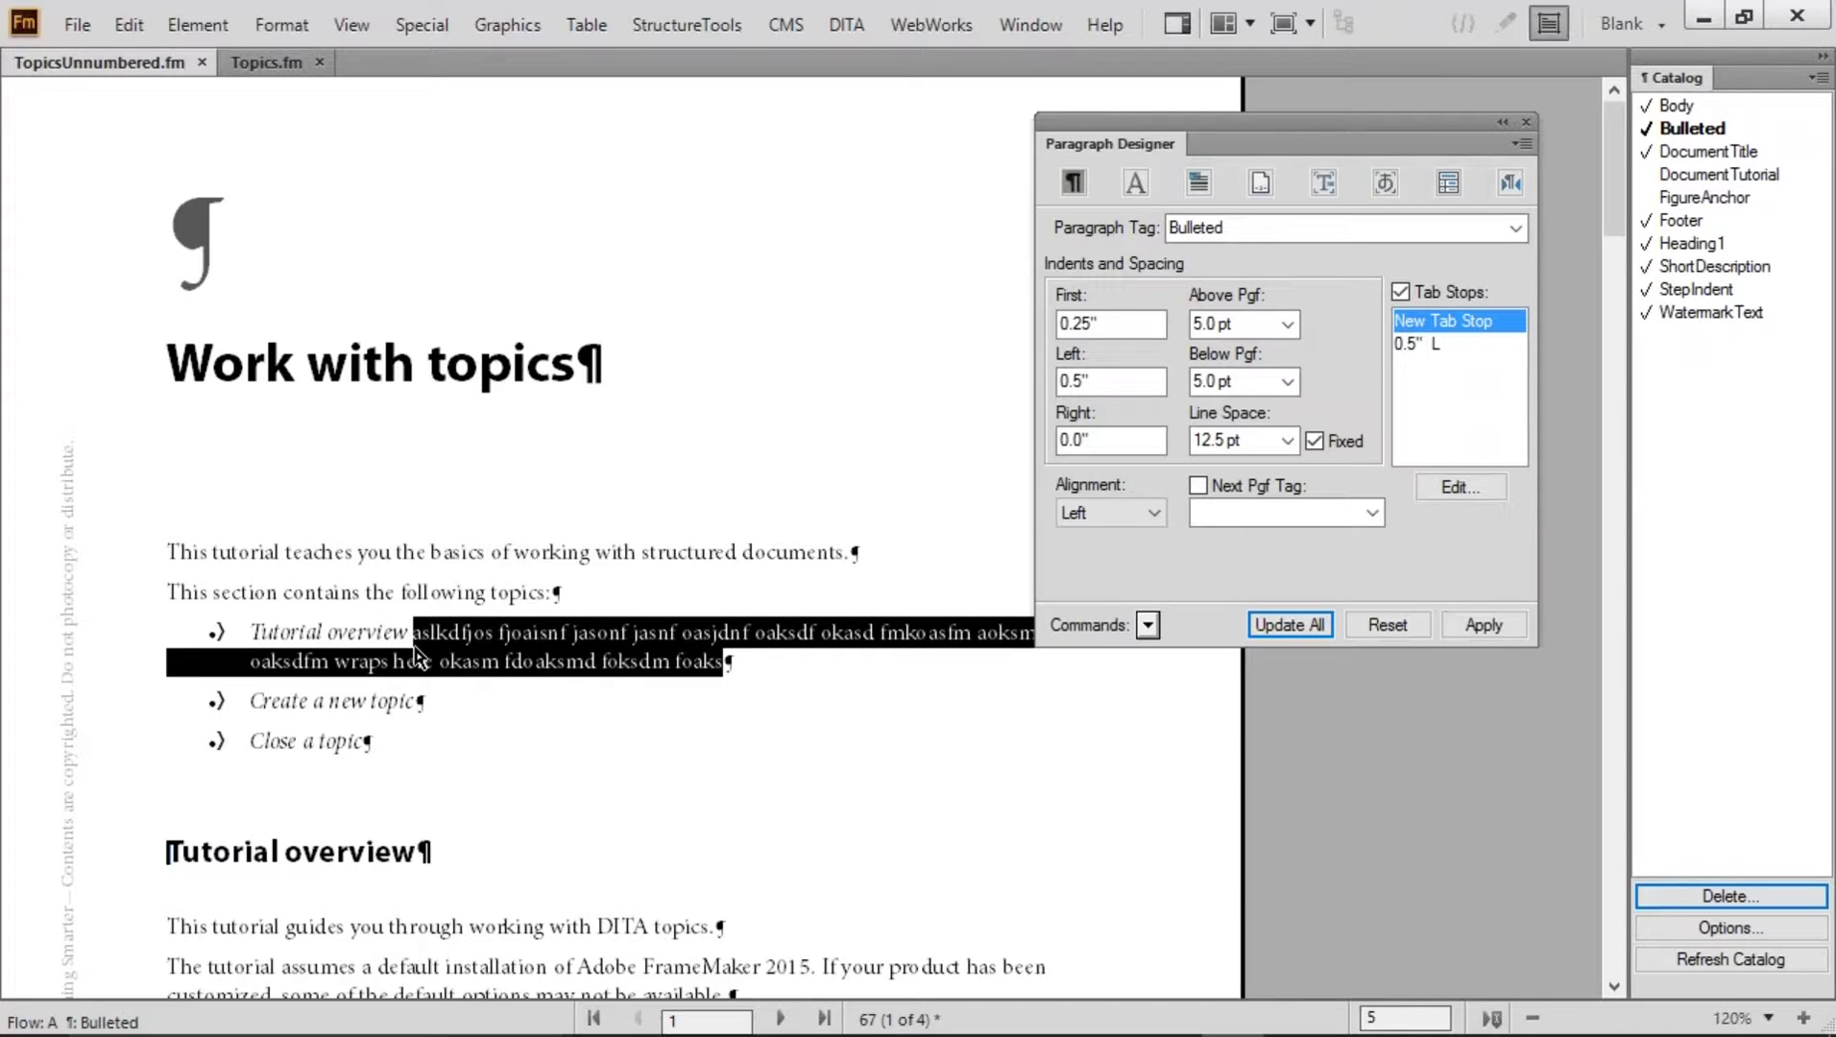
key(Delete)
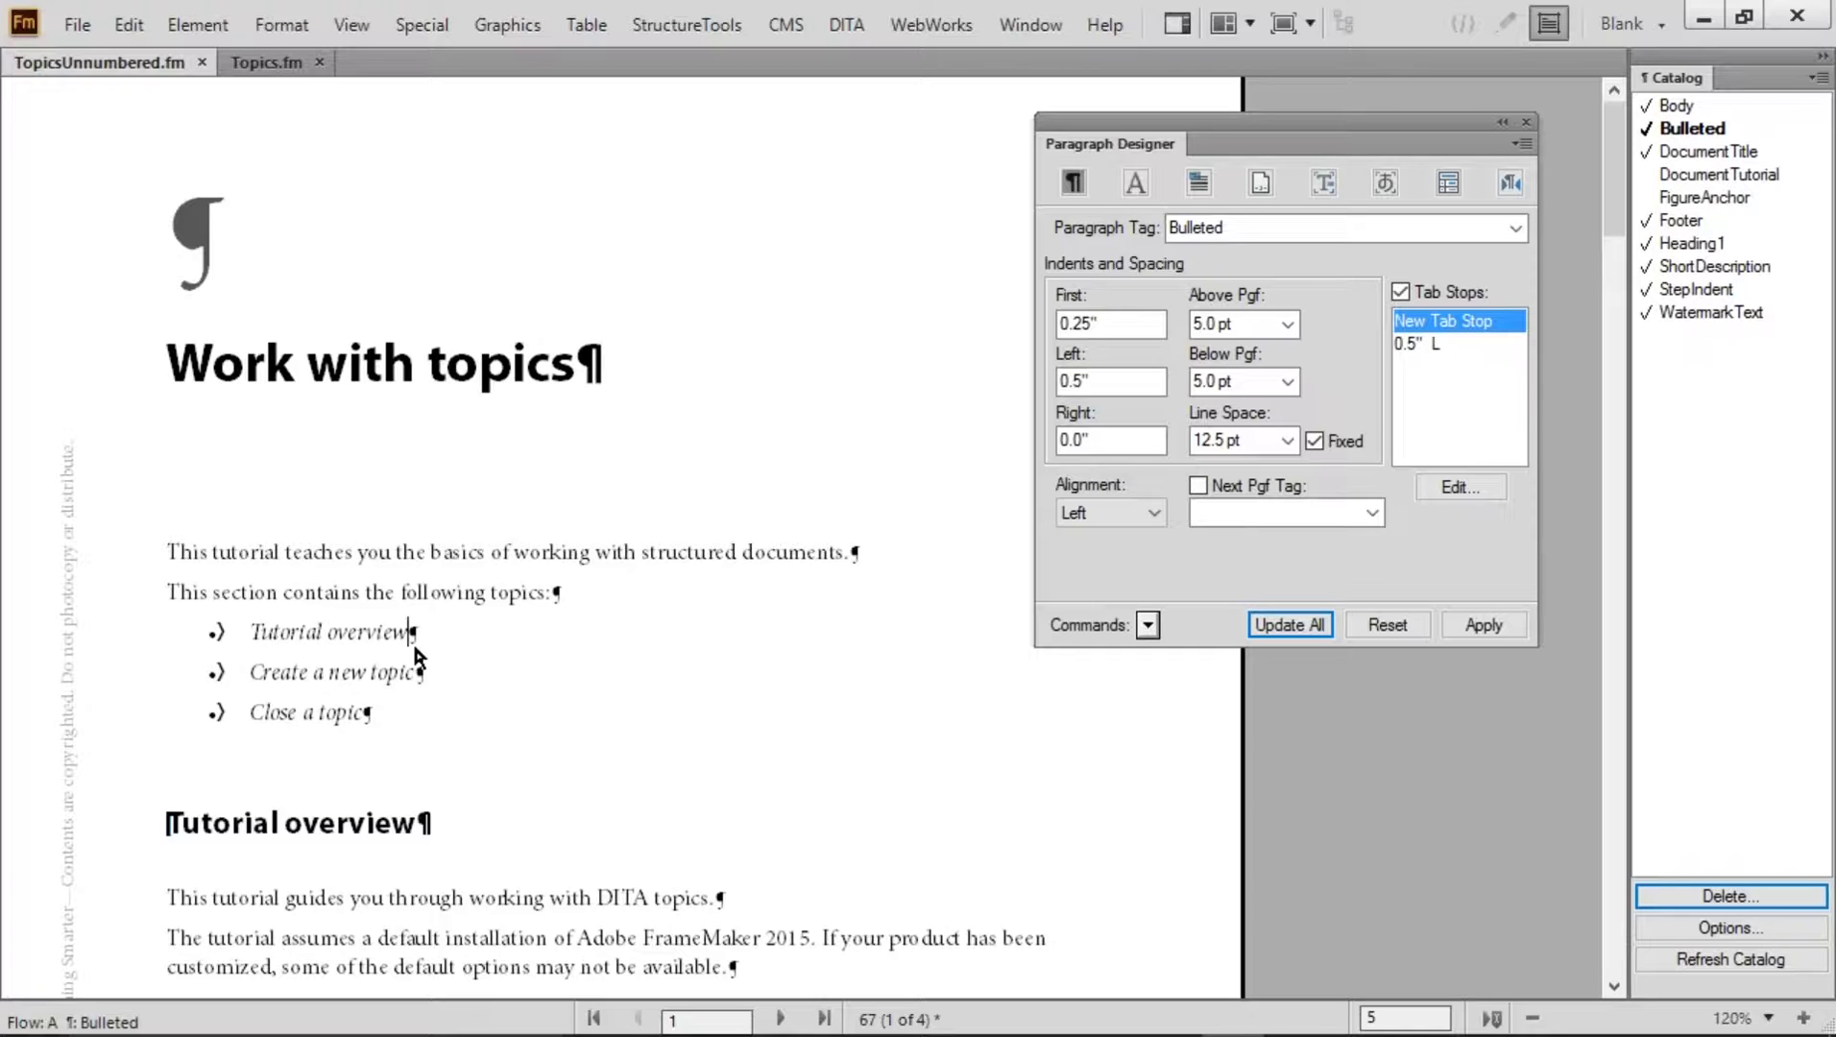
Switch to Topics.fm and examine the spacing, indents and tab stop of its Bulleted format at the topic list
key(ctrl+Tab)
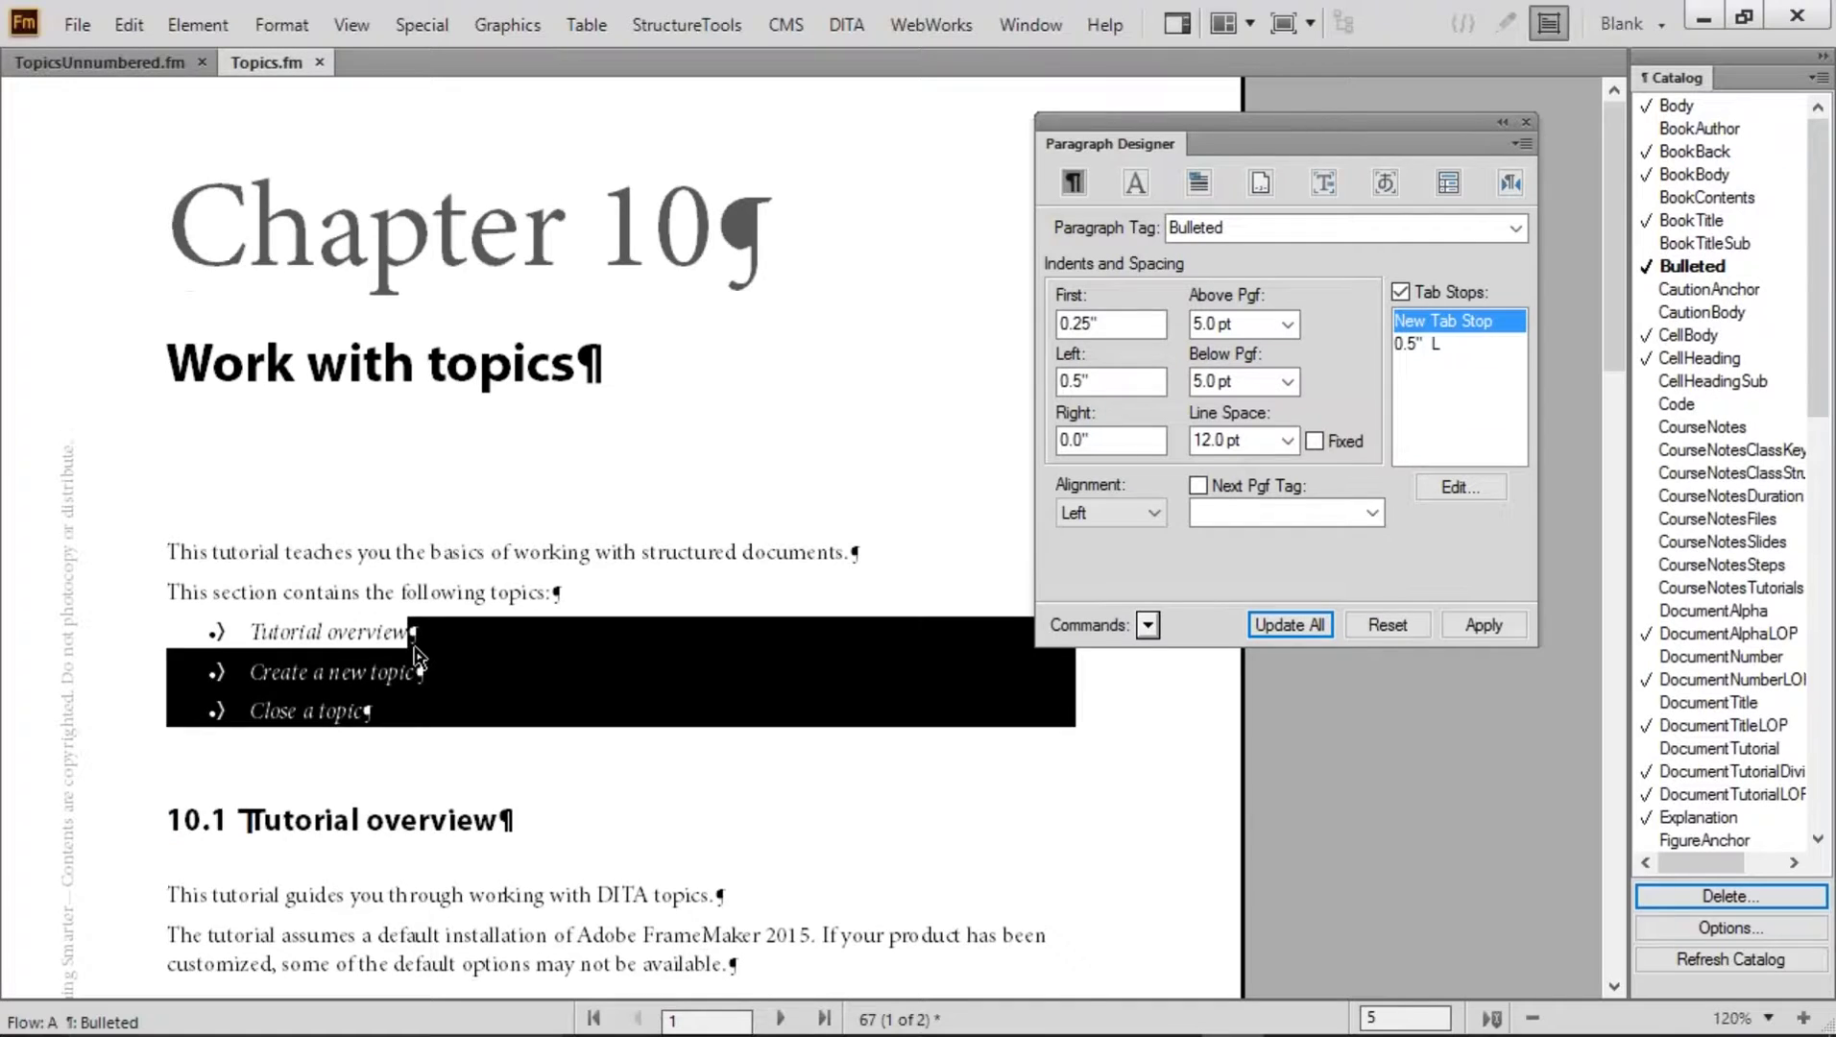
click(483, 649)
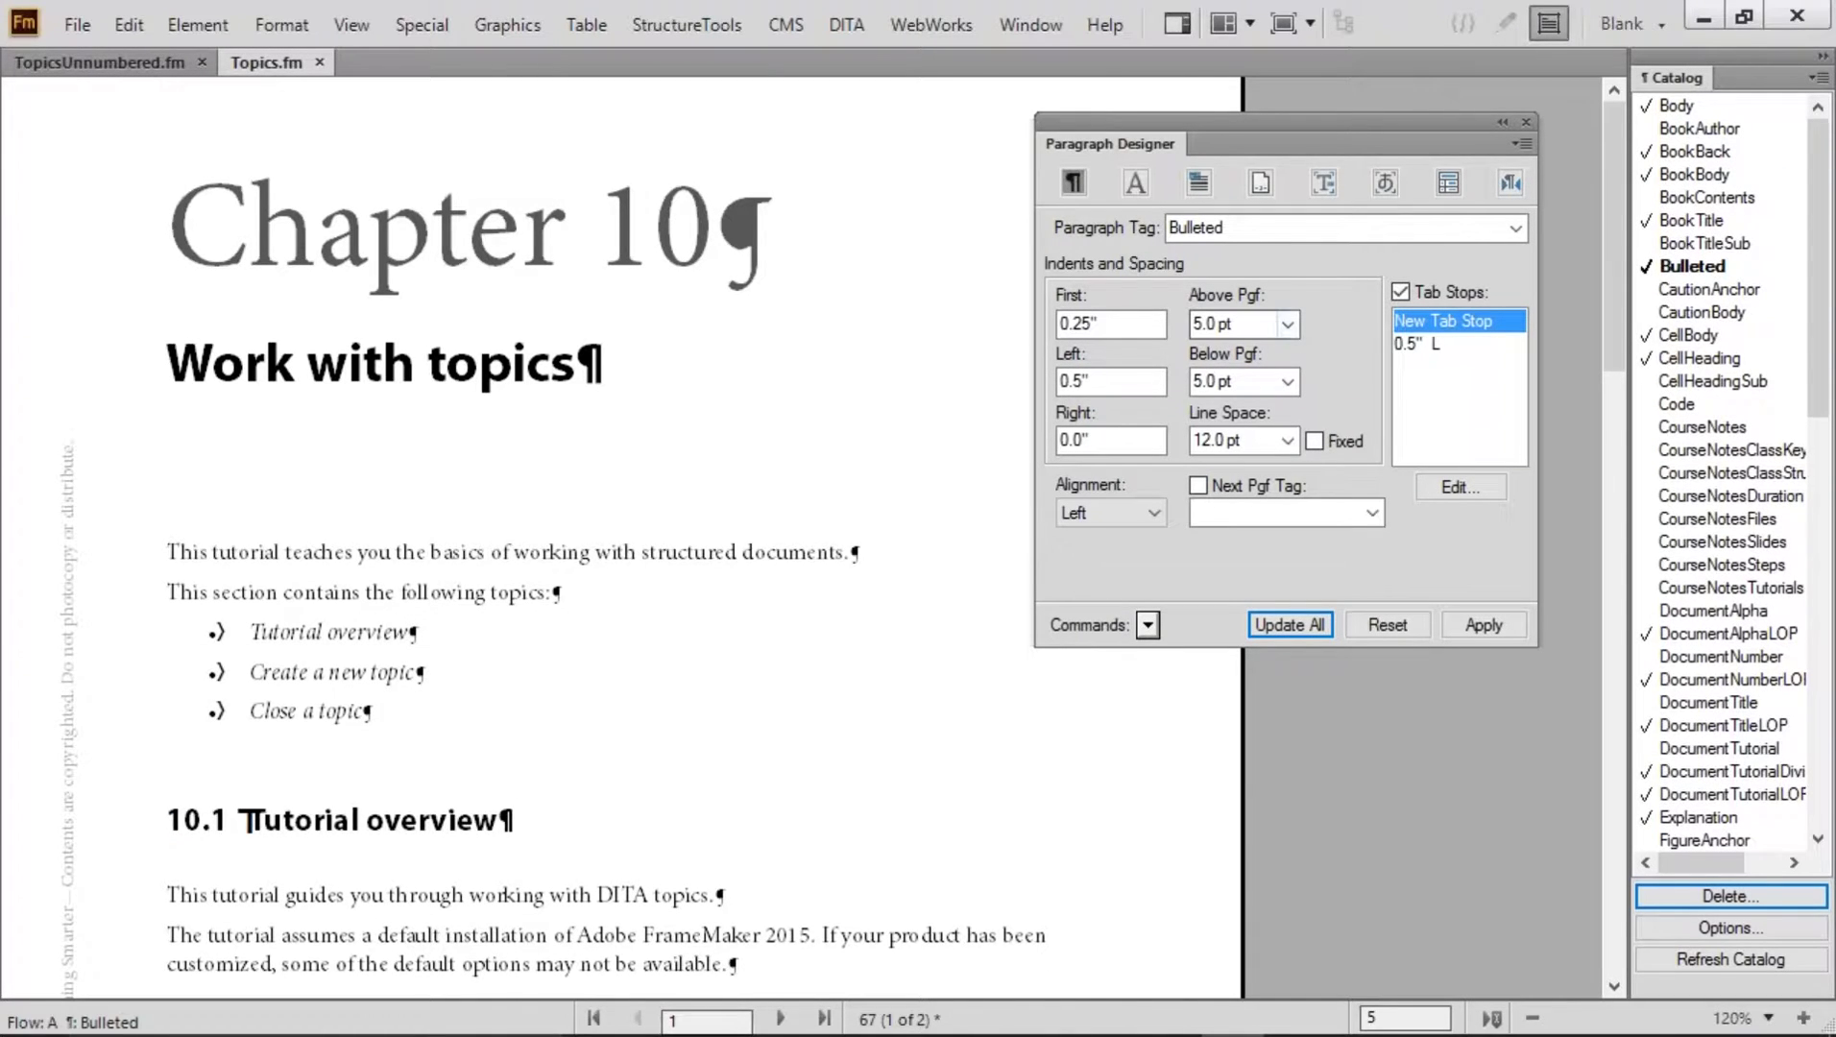
drag(1249, 325, 1179, 326)
key(Tab)
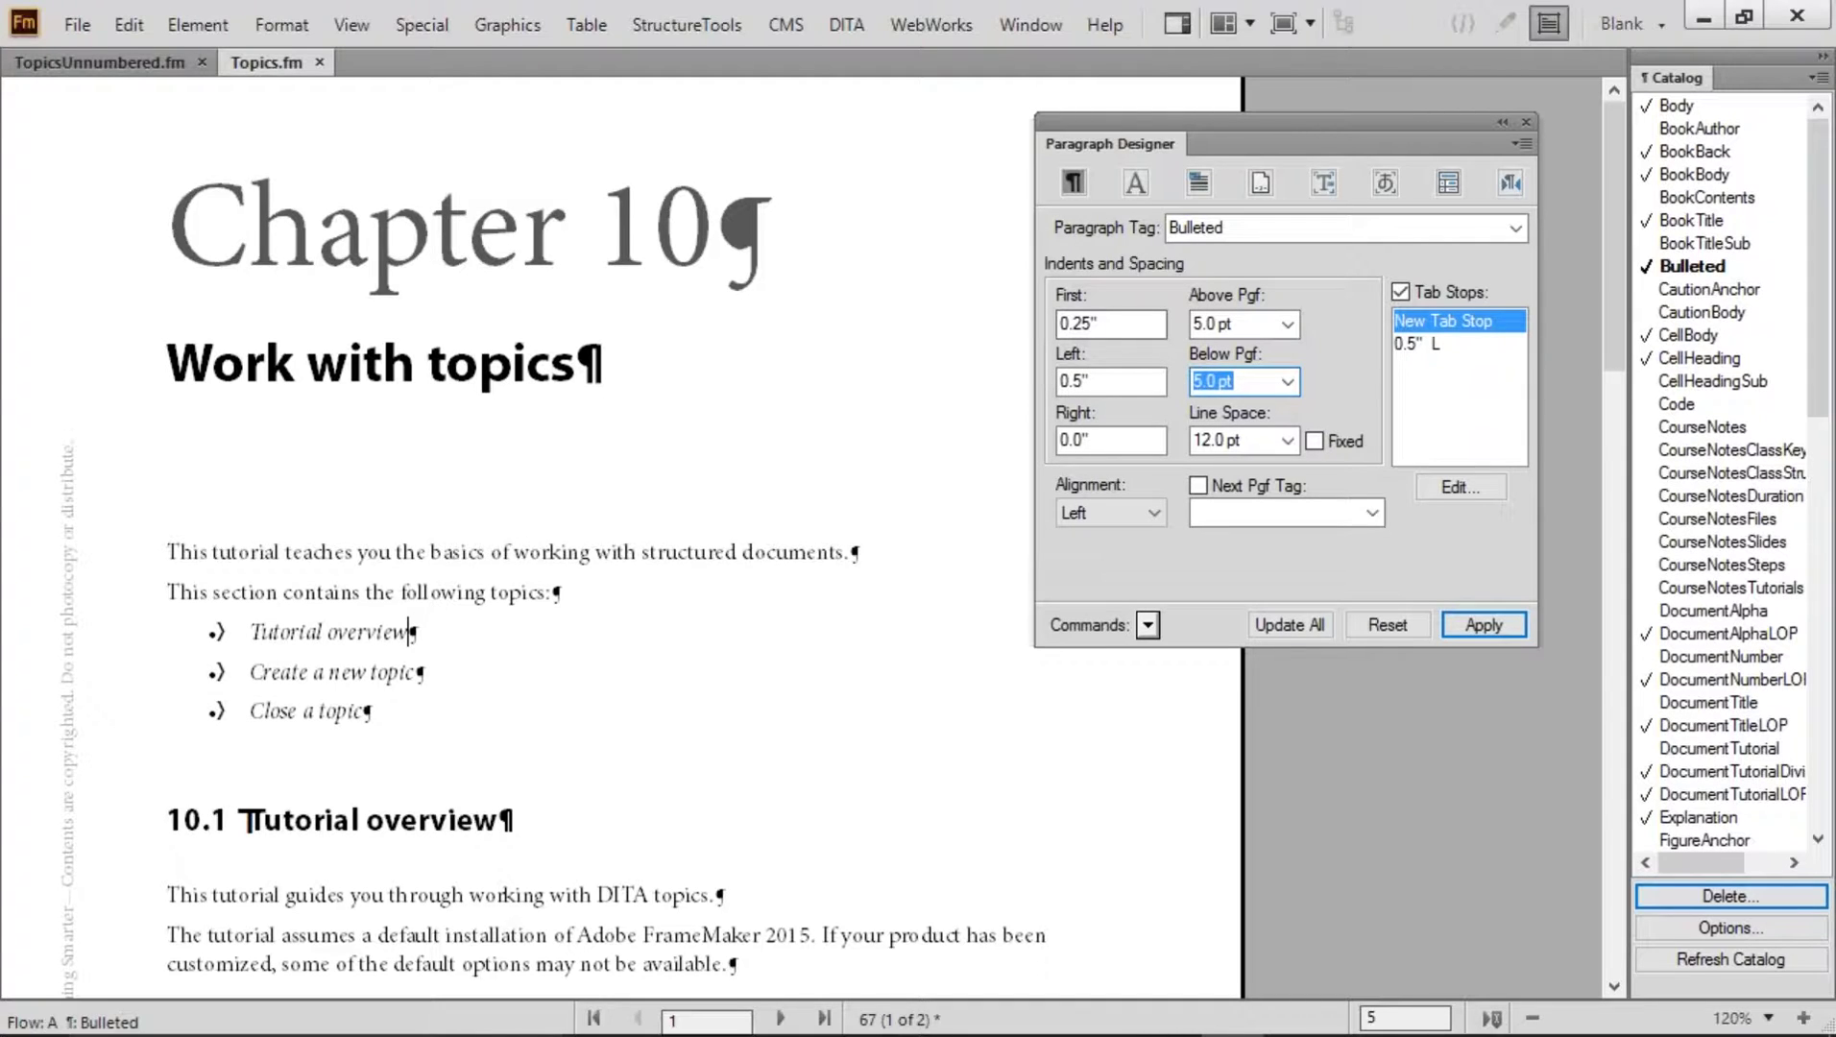
drag(1102, 324, 1034, 325)
drag(1104, 382, 1050, 382)
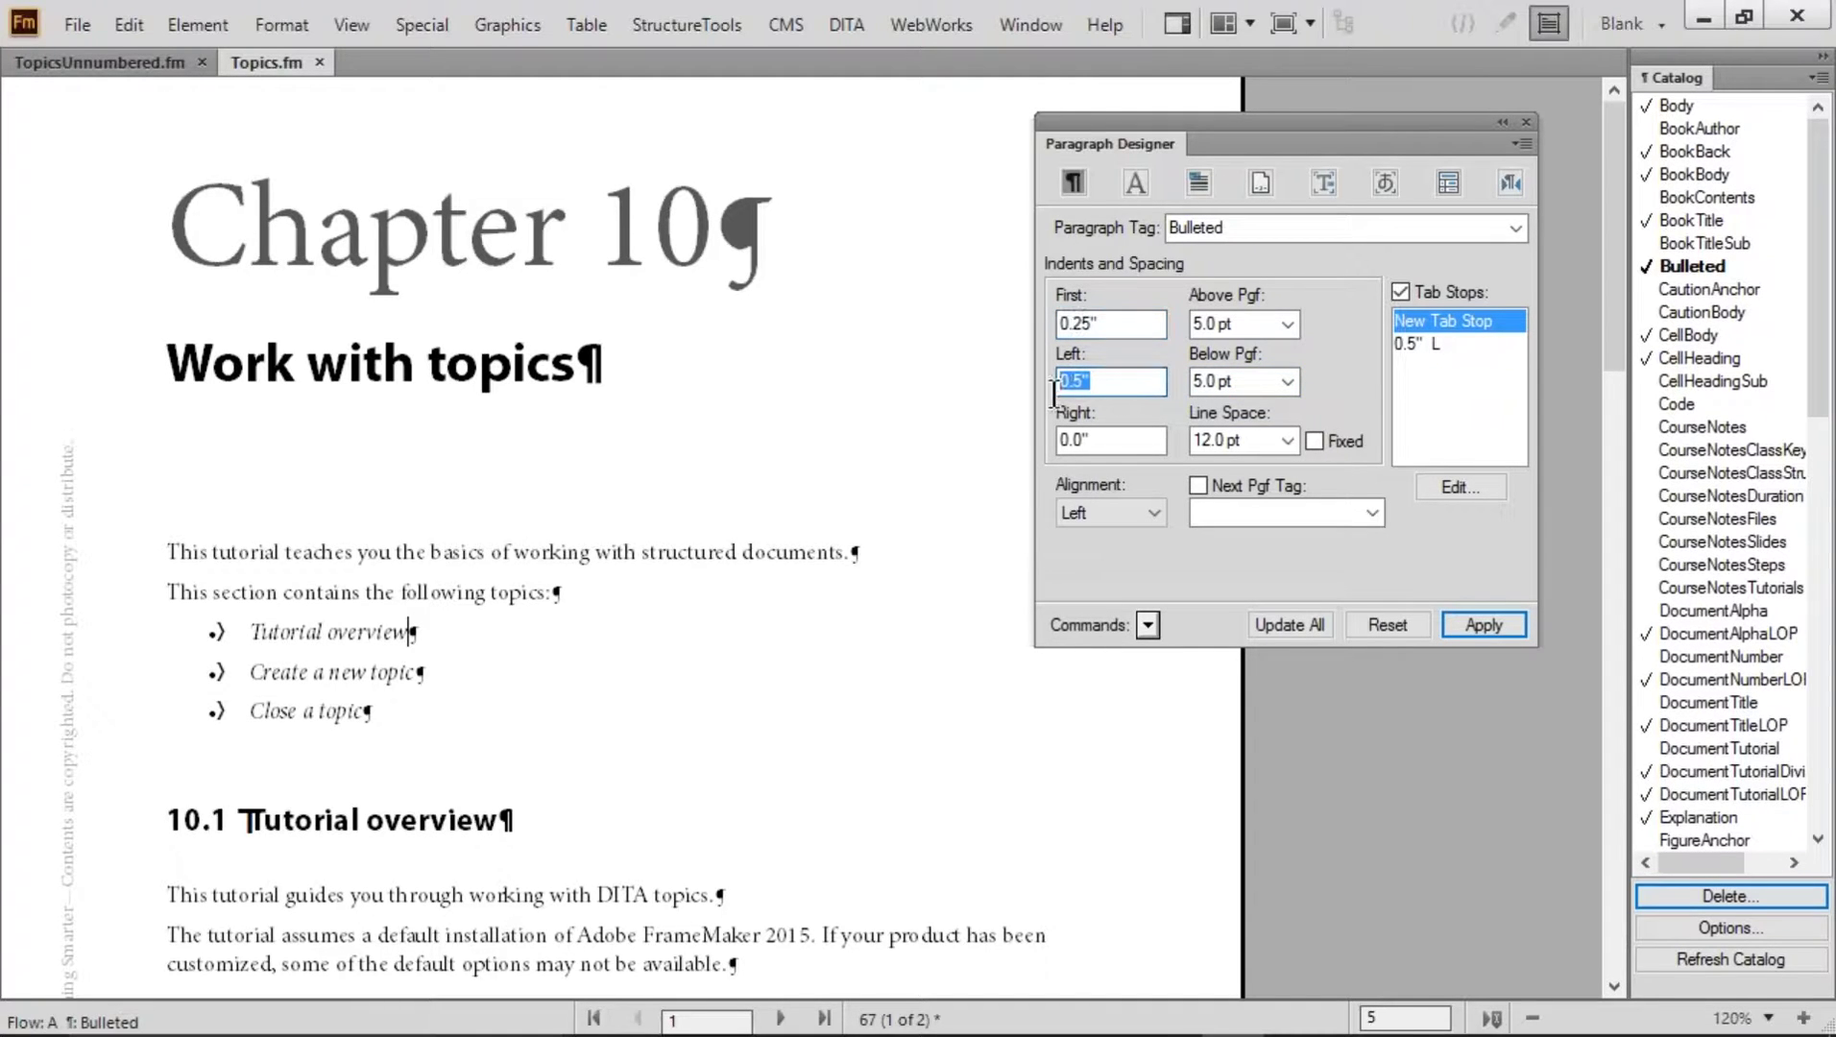
click(1432, 343)
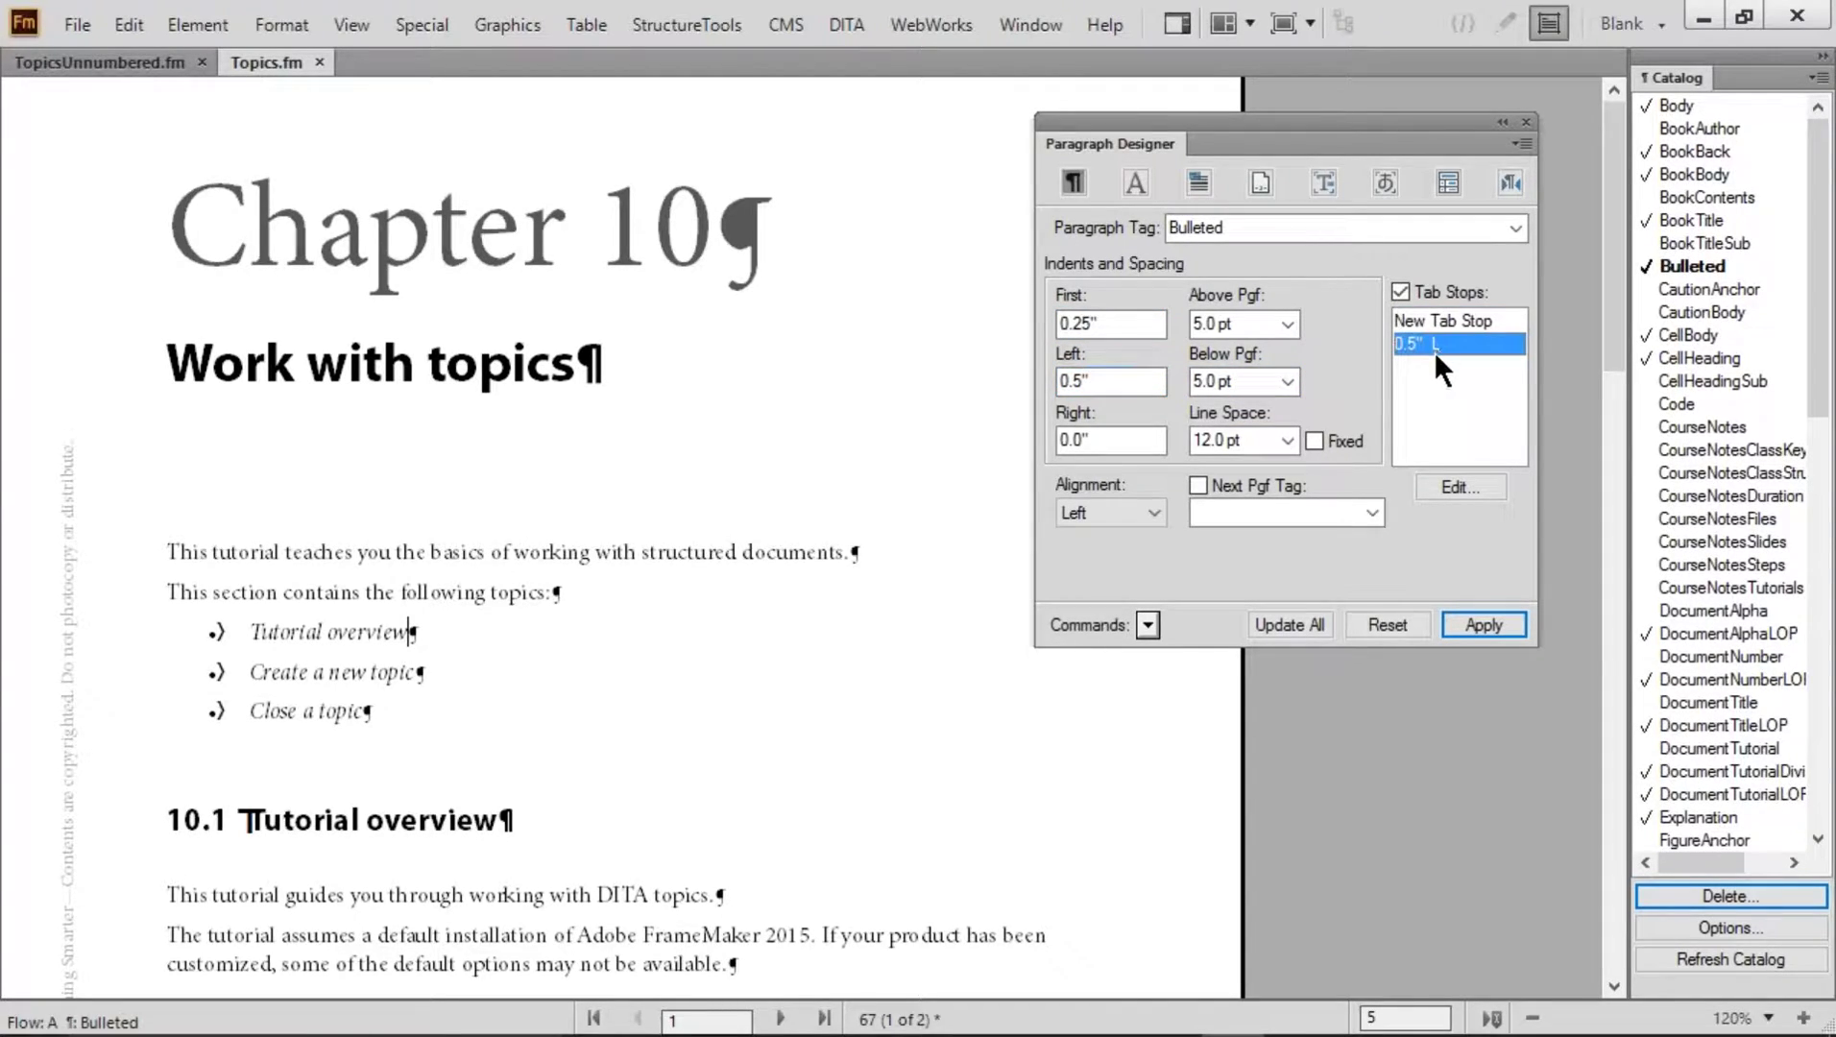
Compare the Bulleted format's autonumber building blocks with its tab stop setting in Topics.fm
click(1263, 183)
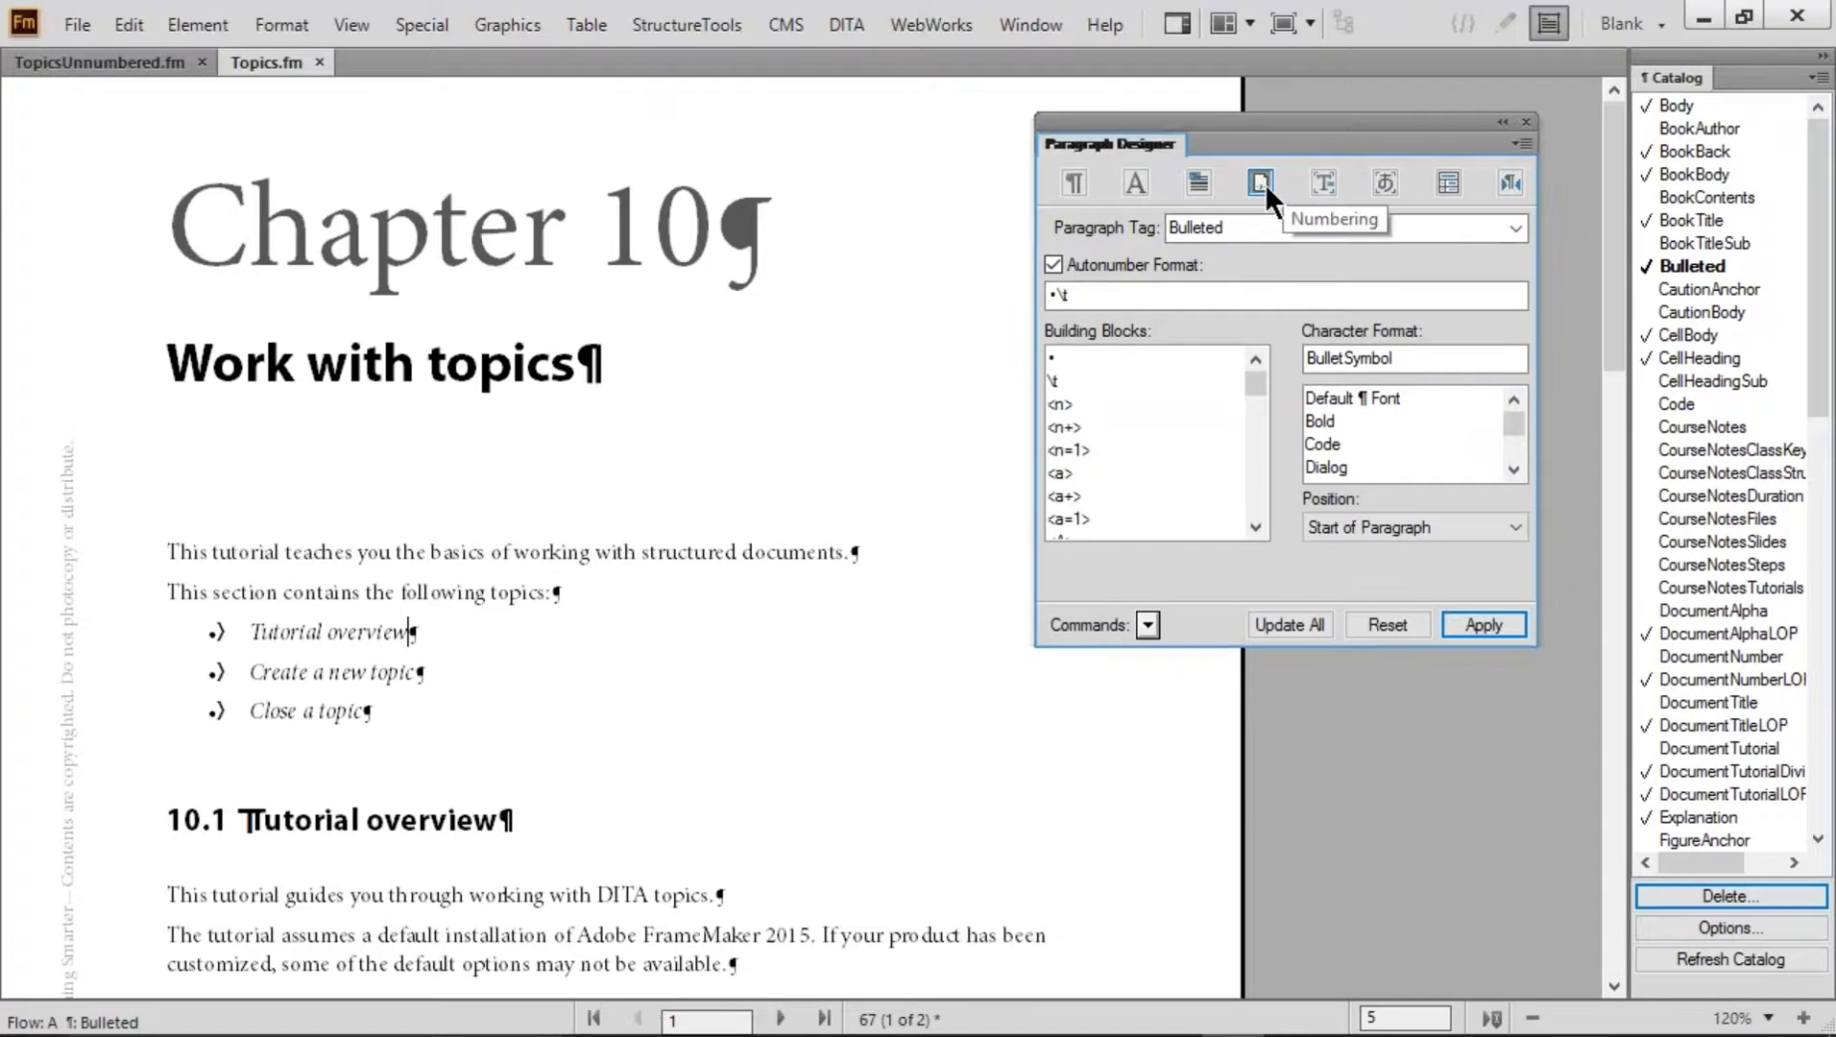
drag(1071, 296, 1056, 296)
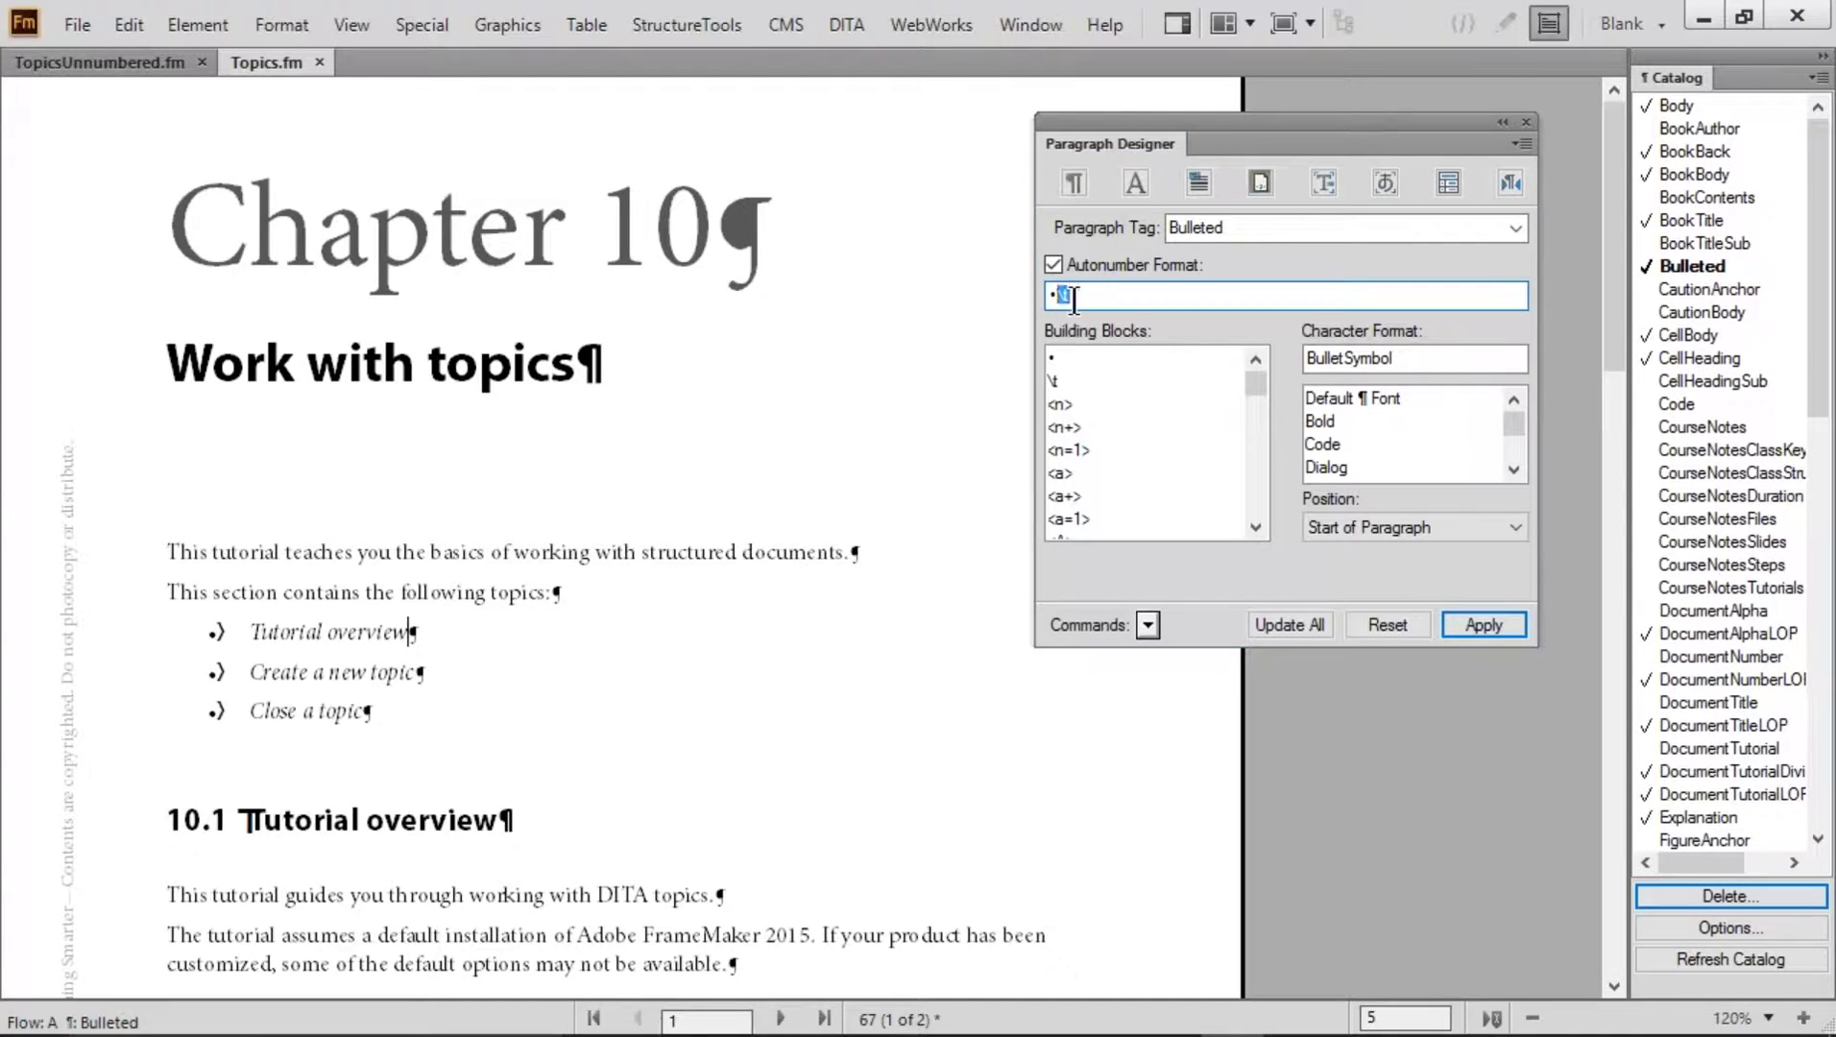
click(1072, 182)
click(1403, 345)
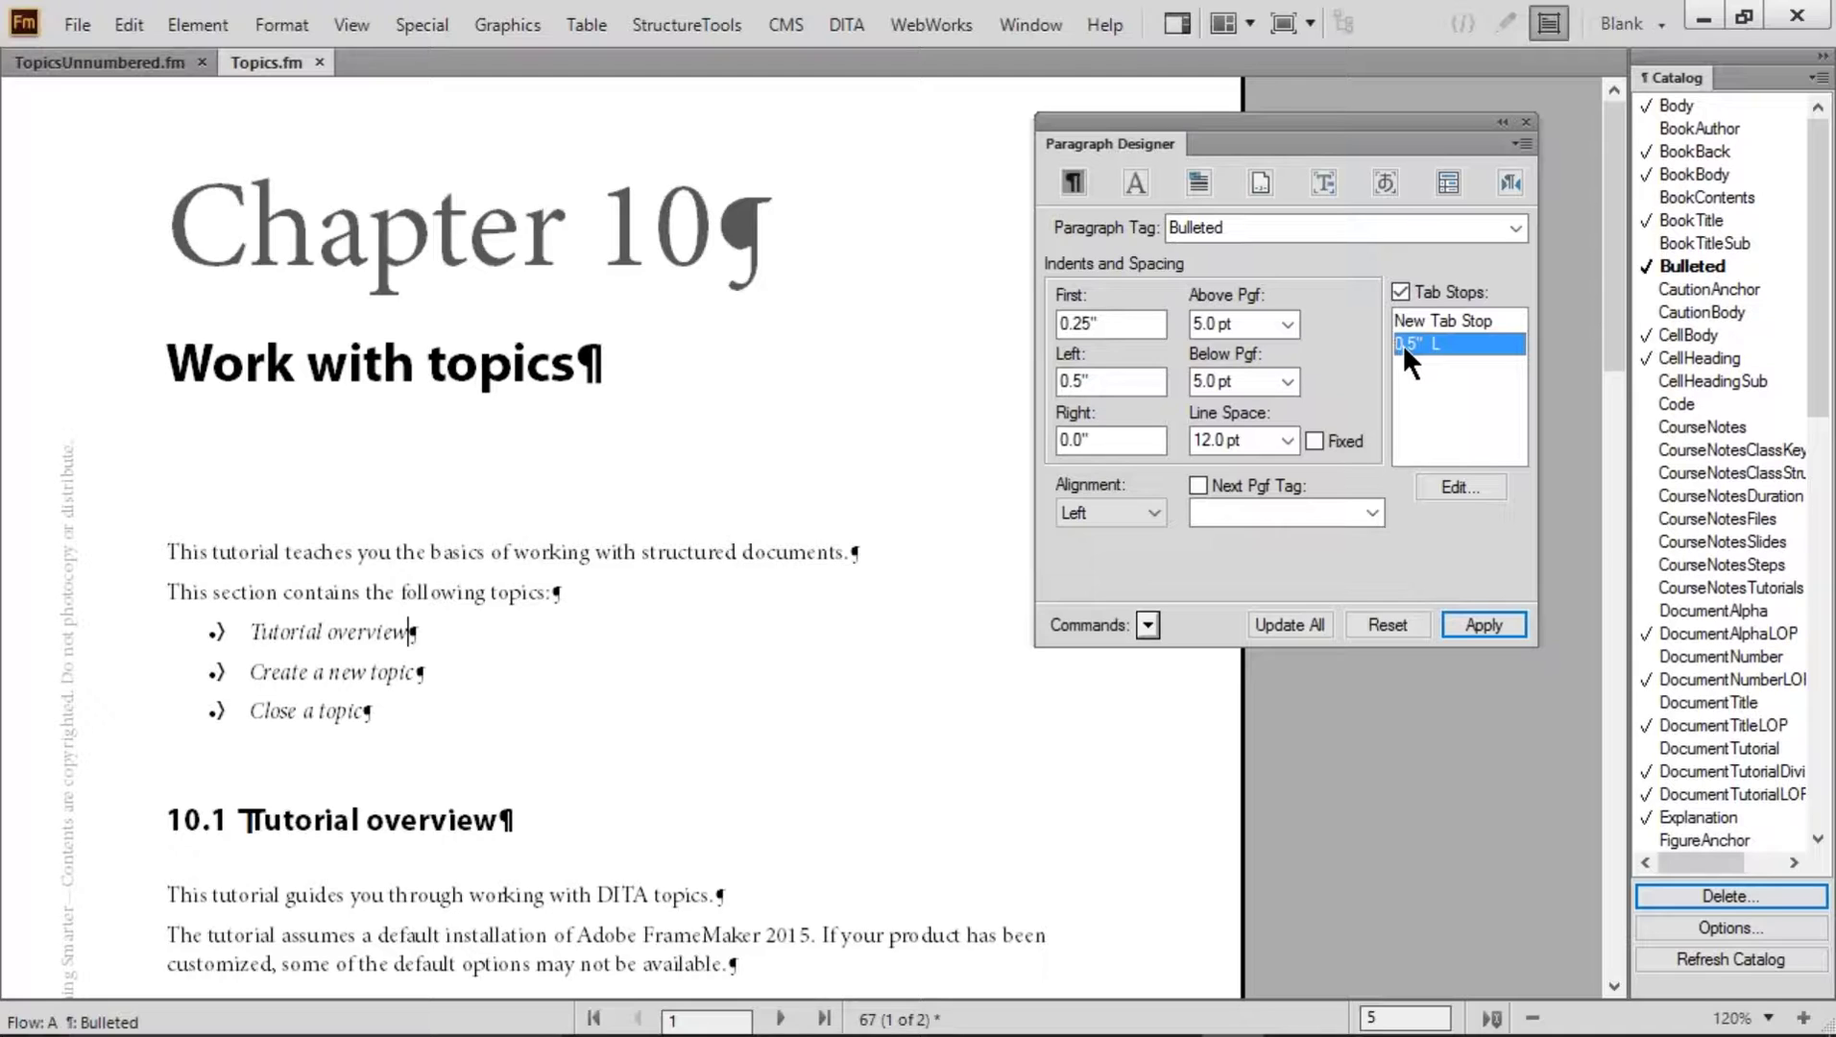
click(1256, 180)
drag(1079, 296, 1044, 294)
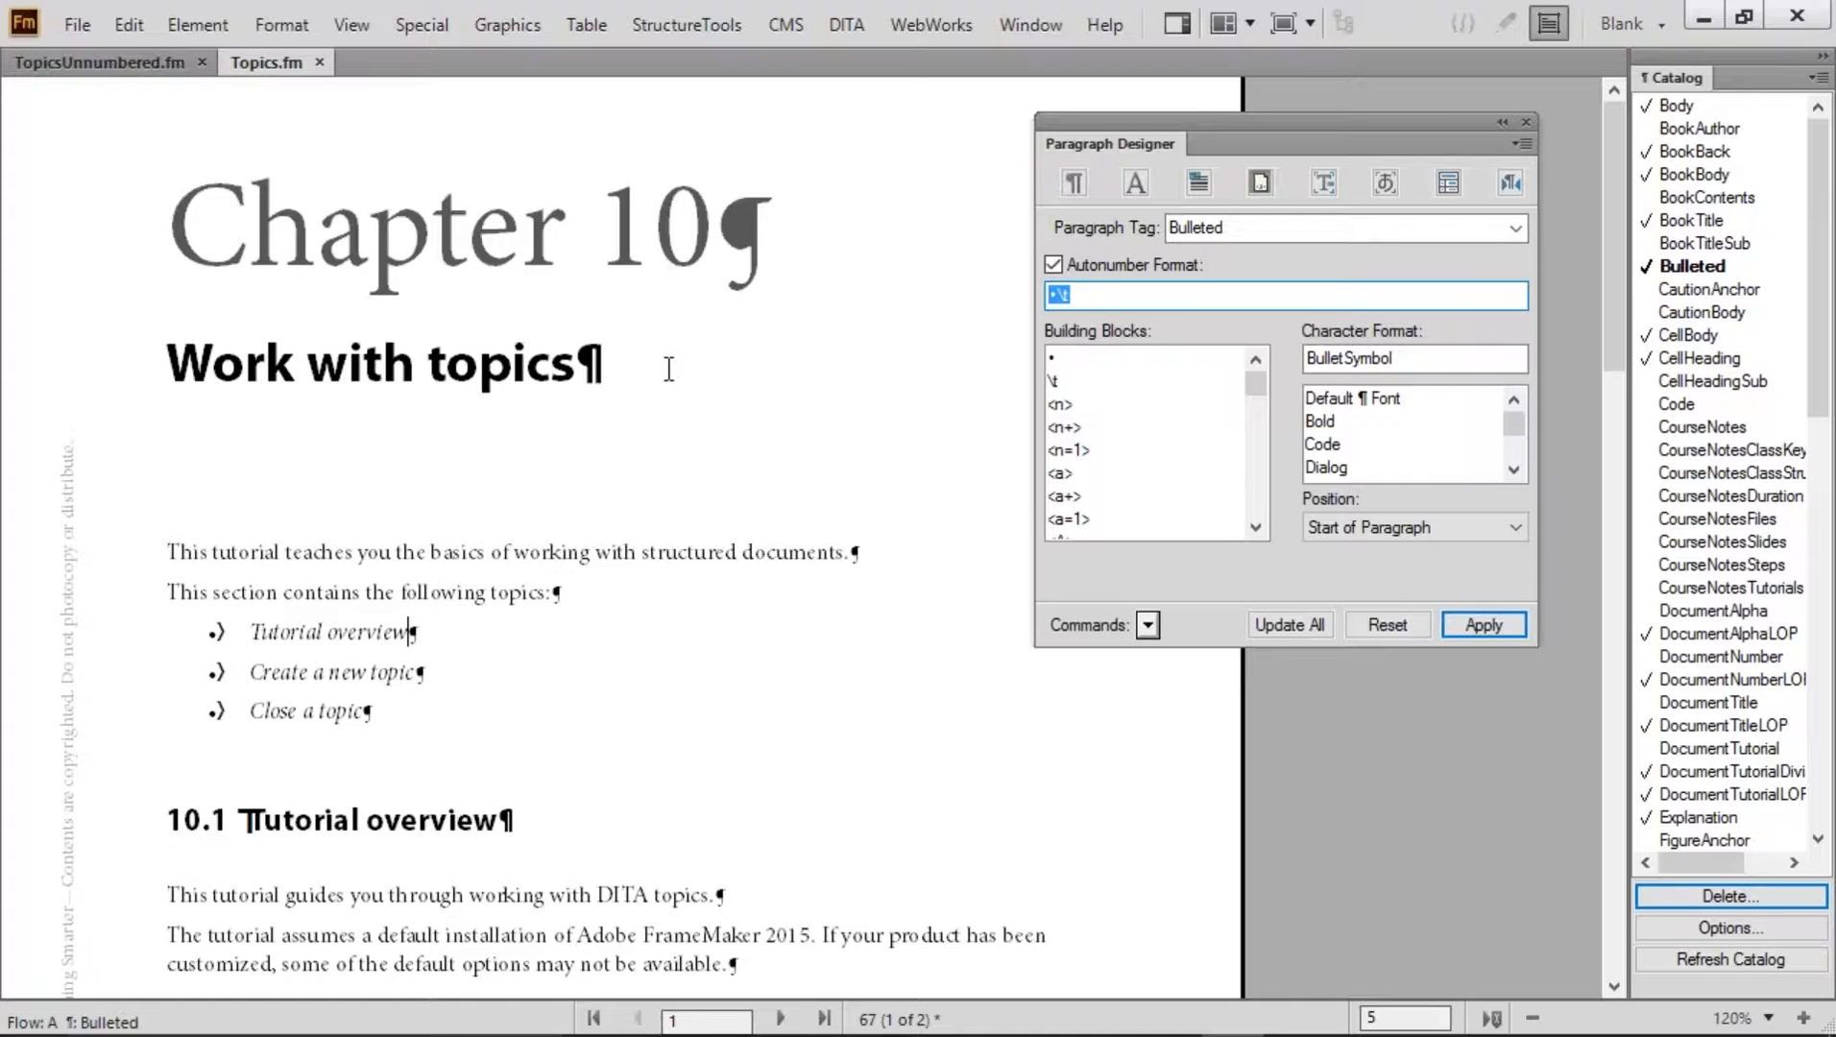
Examine the autonumber settings of the first body paragraph and of the chapter number line, including its chapter number building block
click(586, 551)
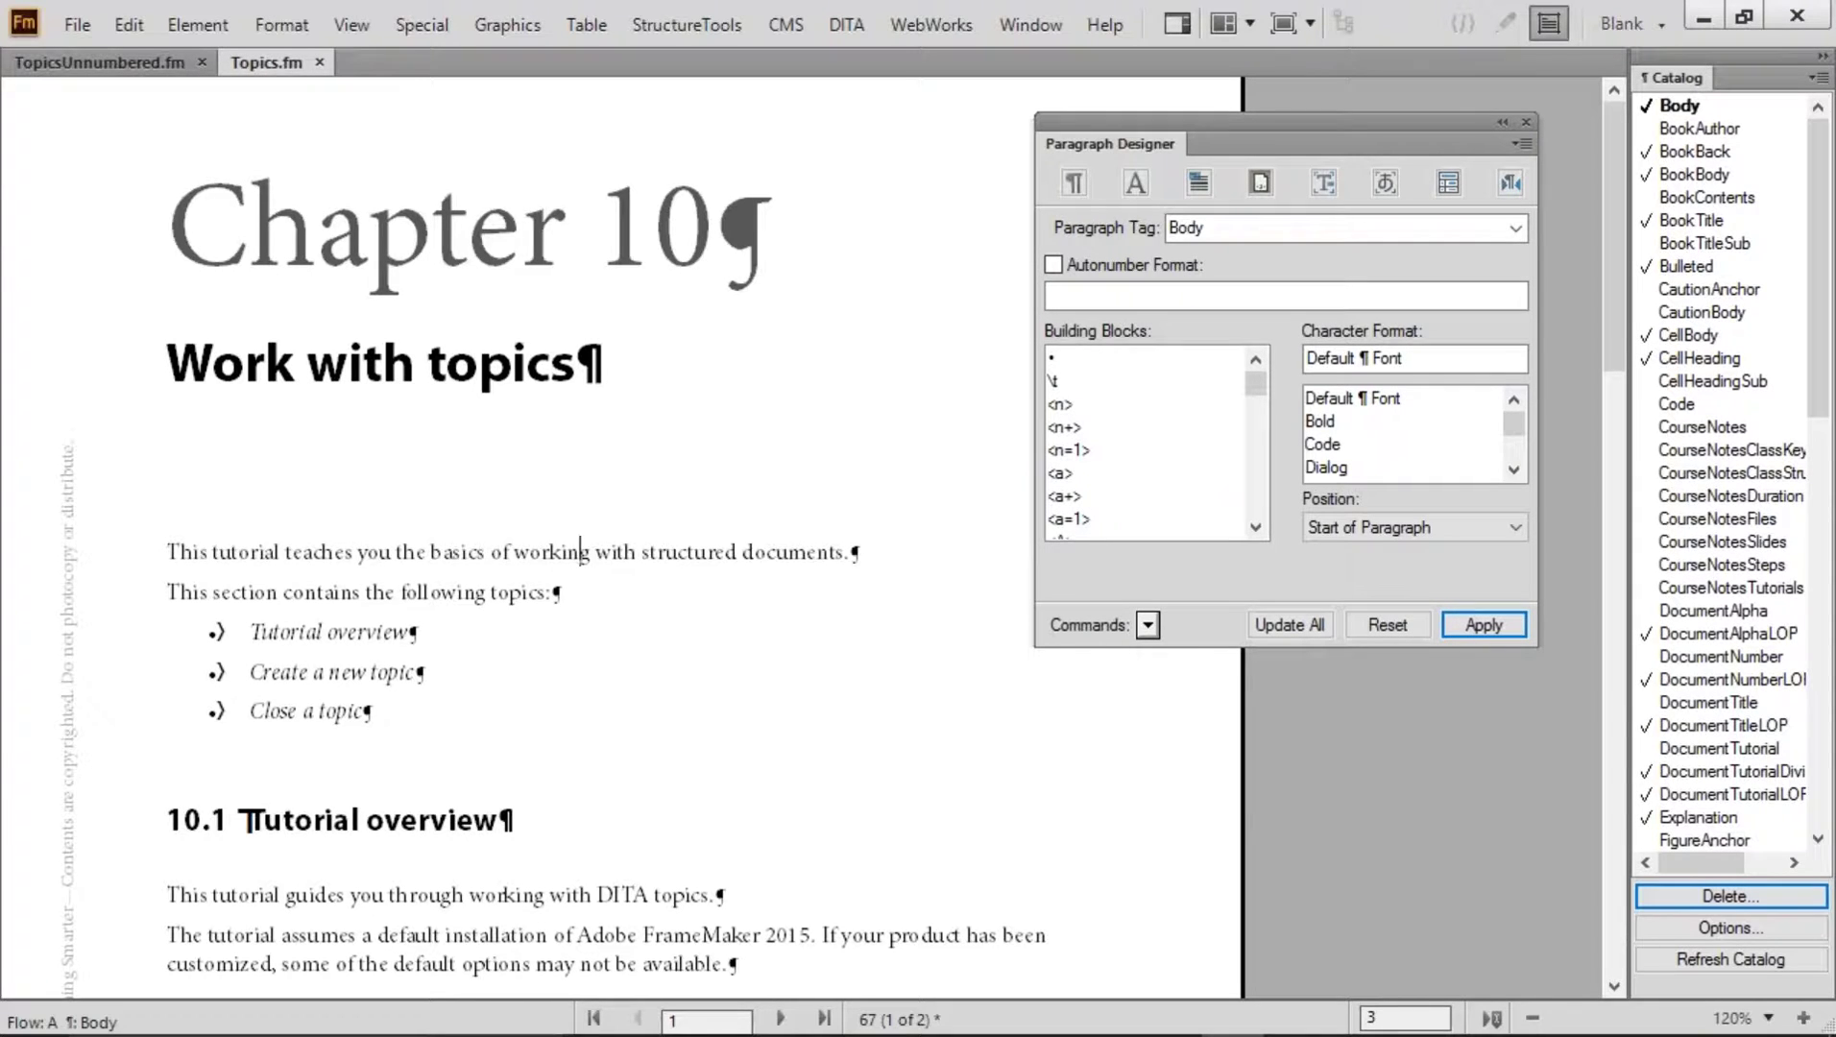
click(796, 230)
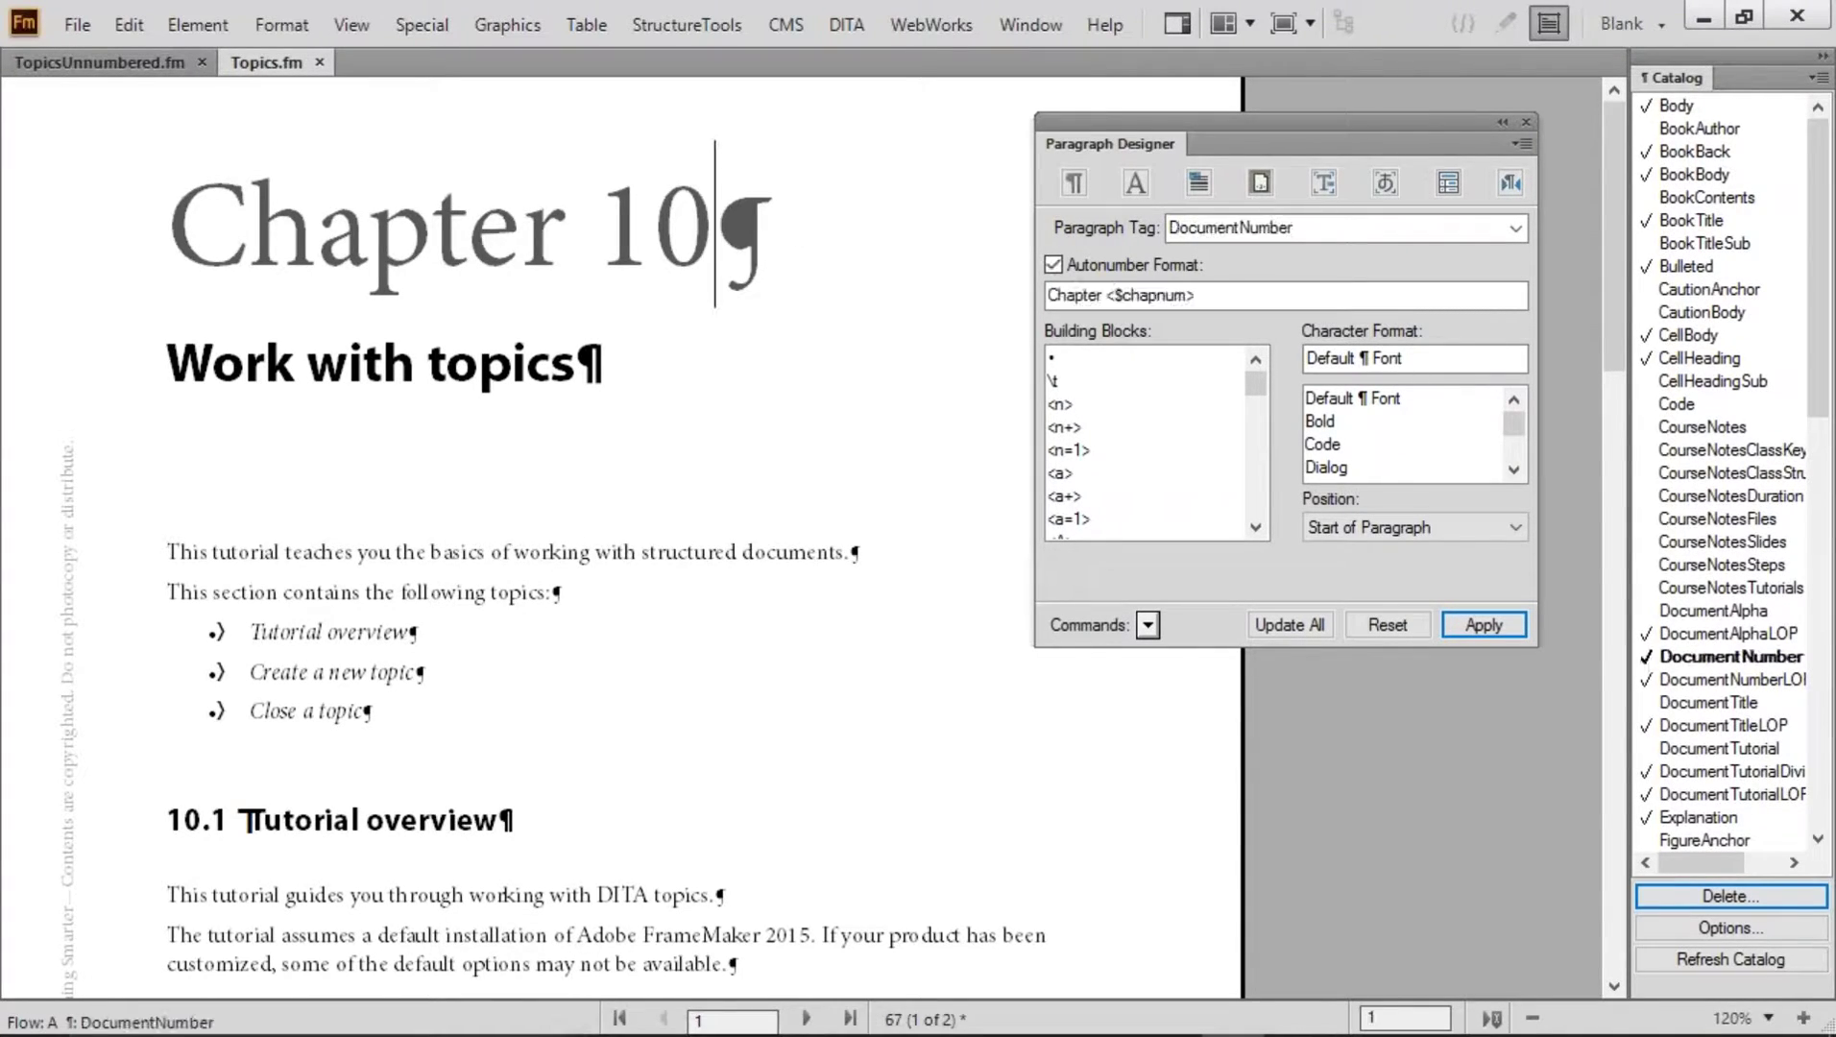
drag(1336, 291, 1044, 289)
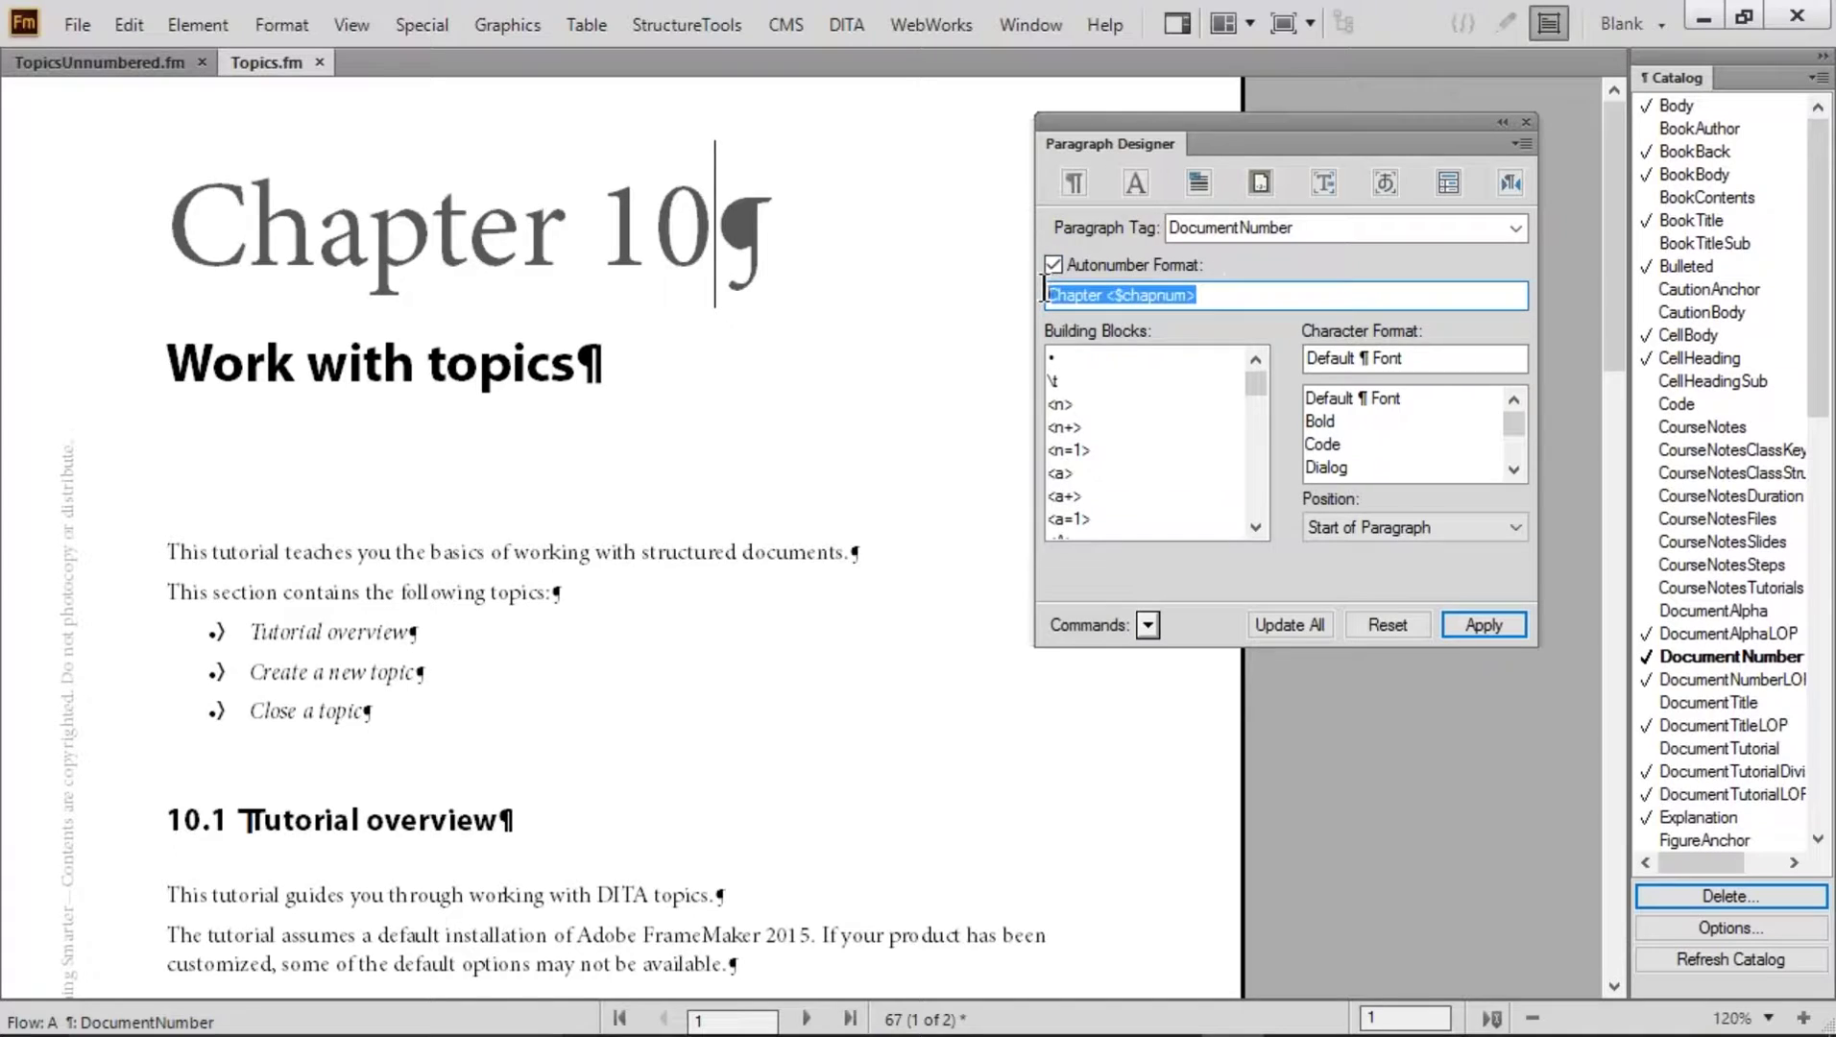
click(1110, 297)
drag(1109, 297, 1208, 297)
click(805, 260)
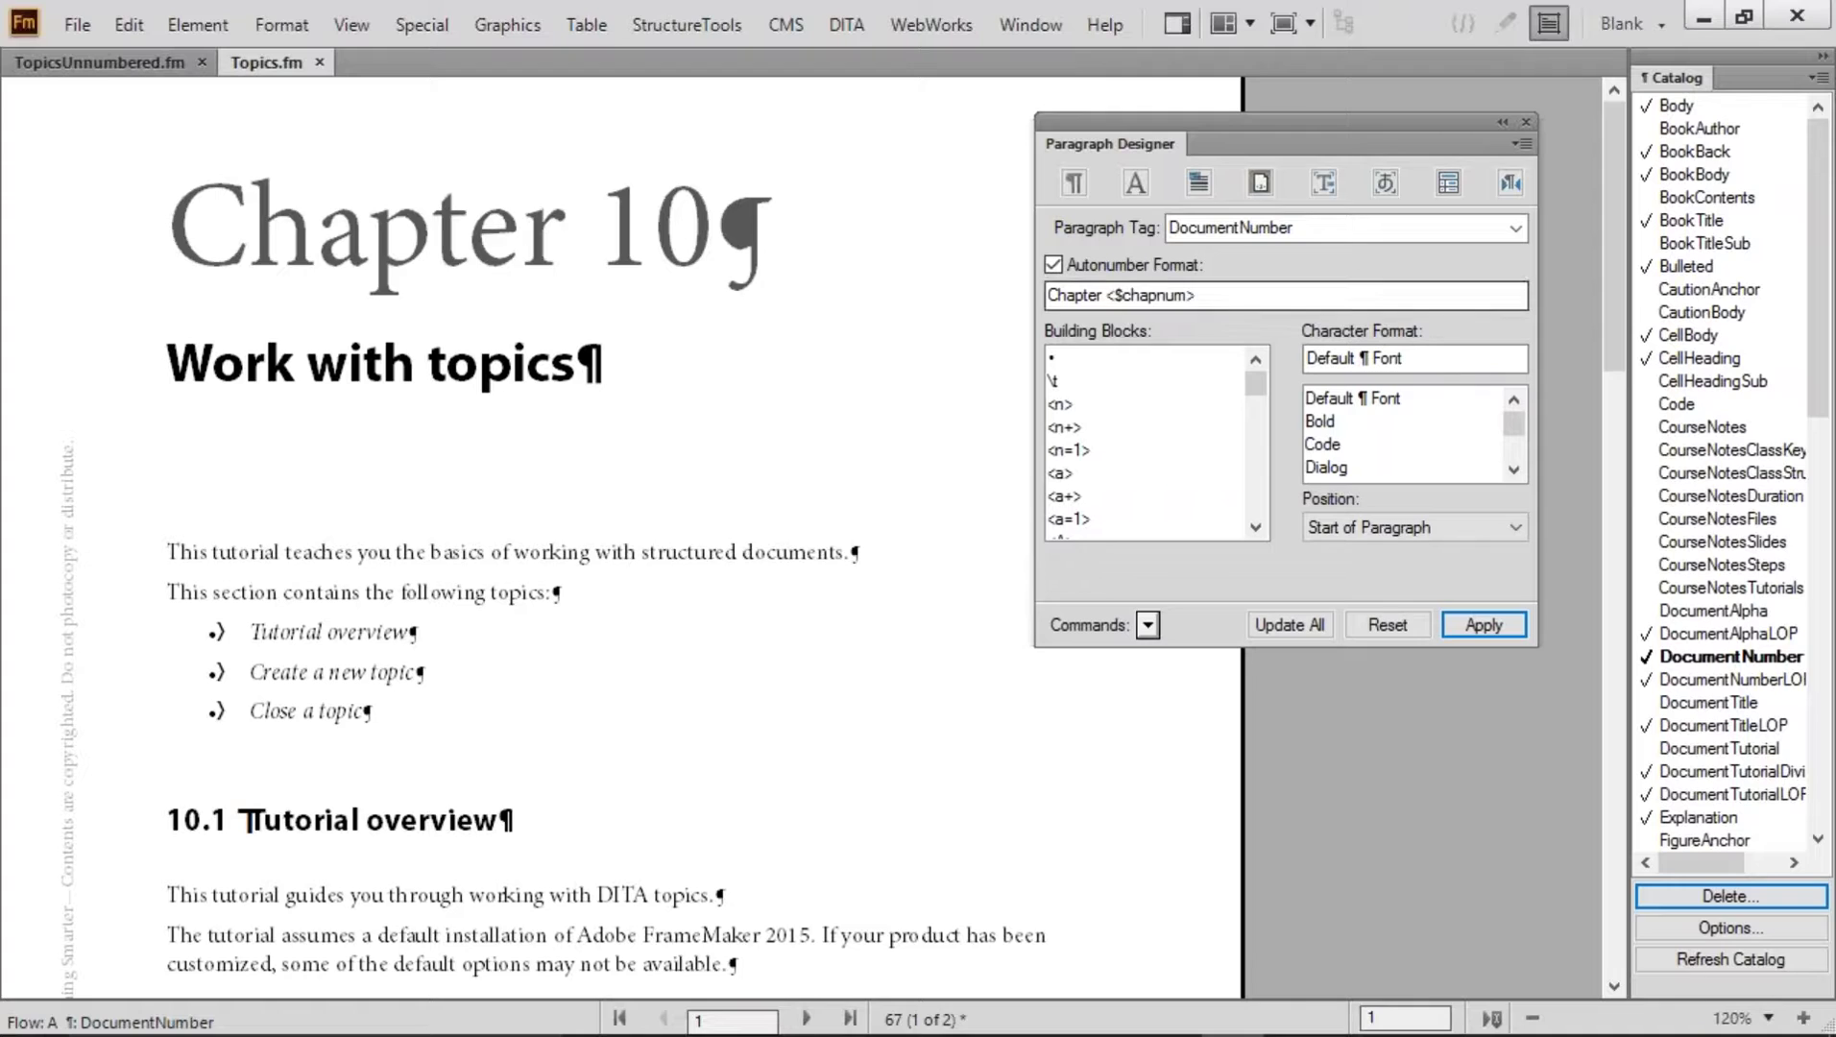
drag(1197, 294, 1104, 294)
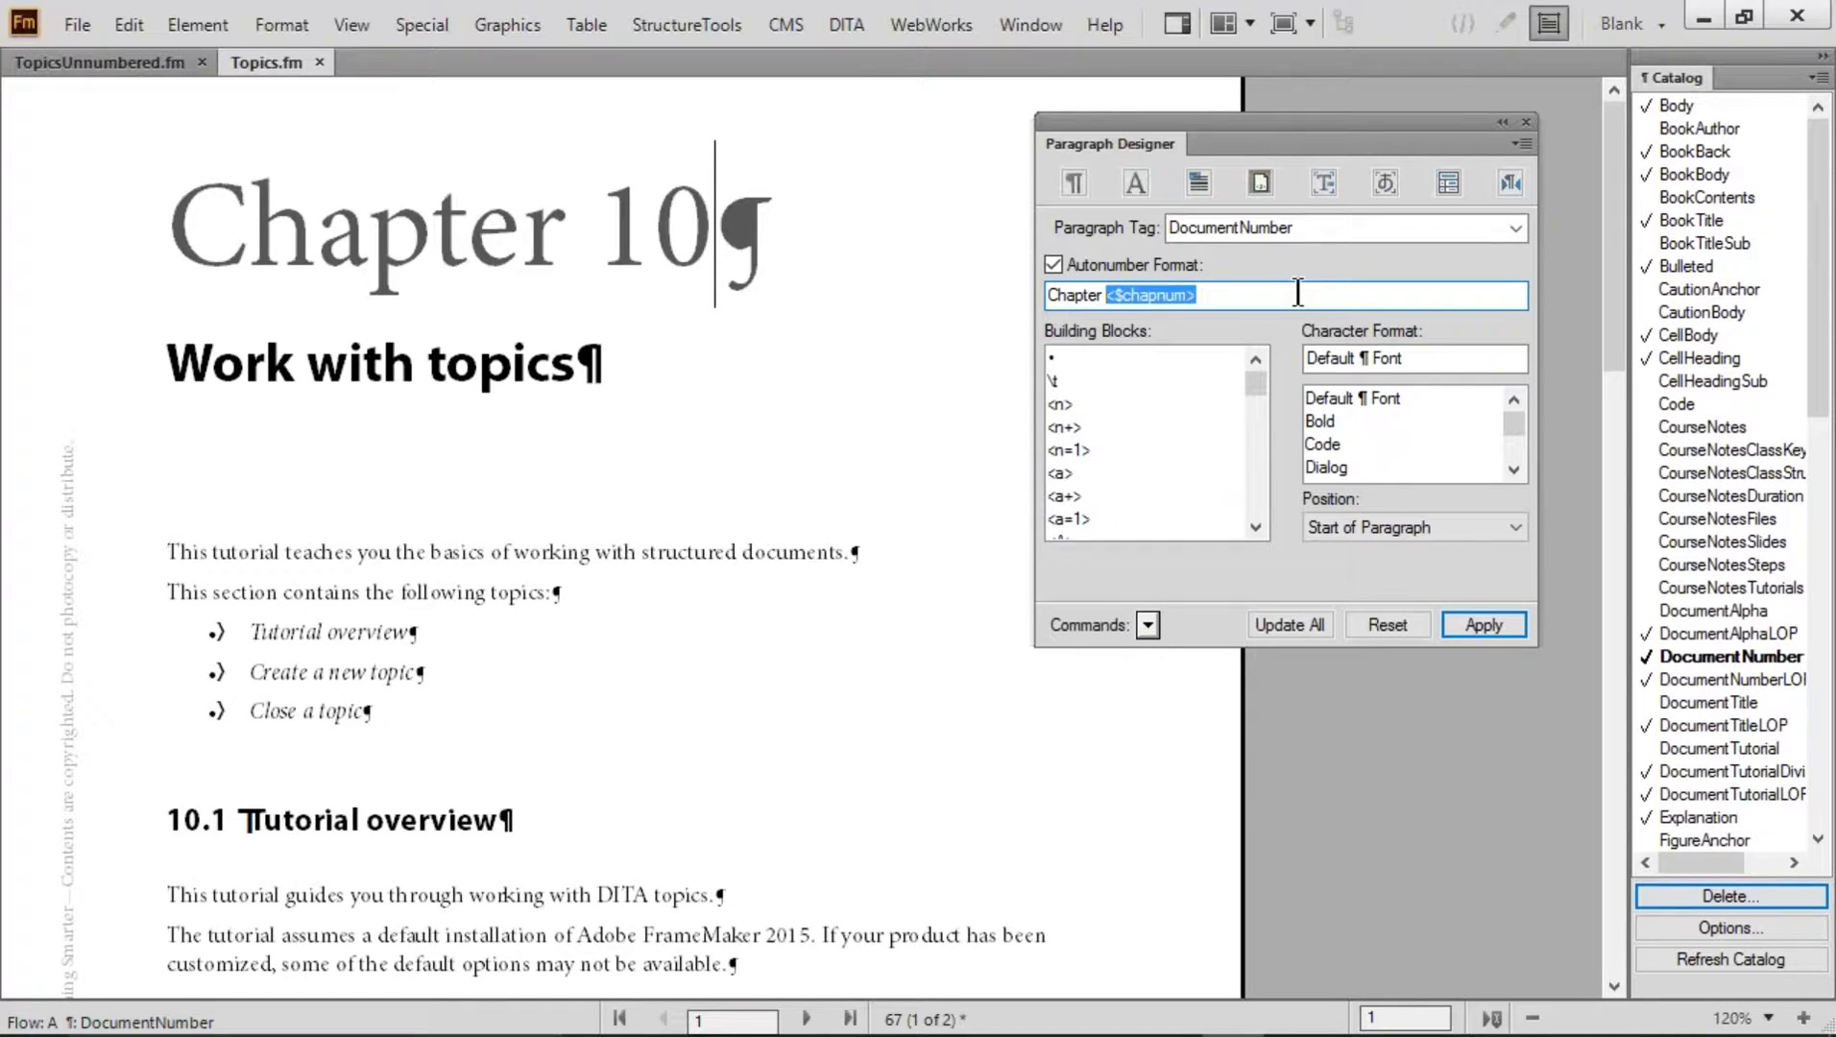
click(814, 273)
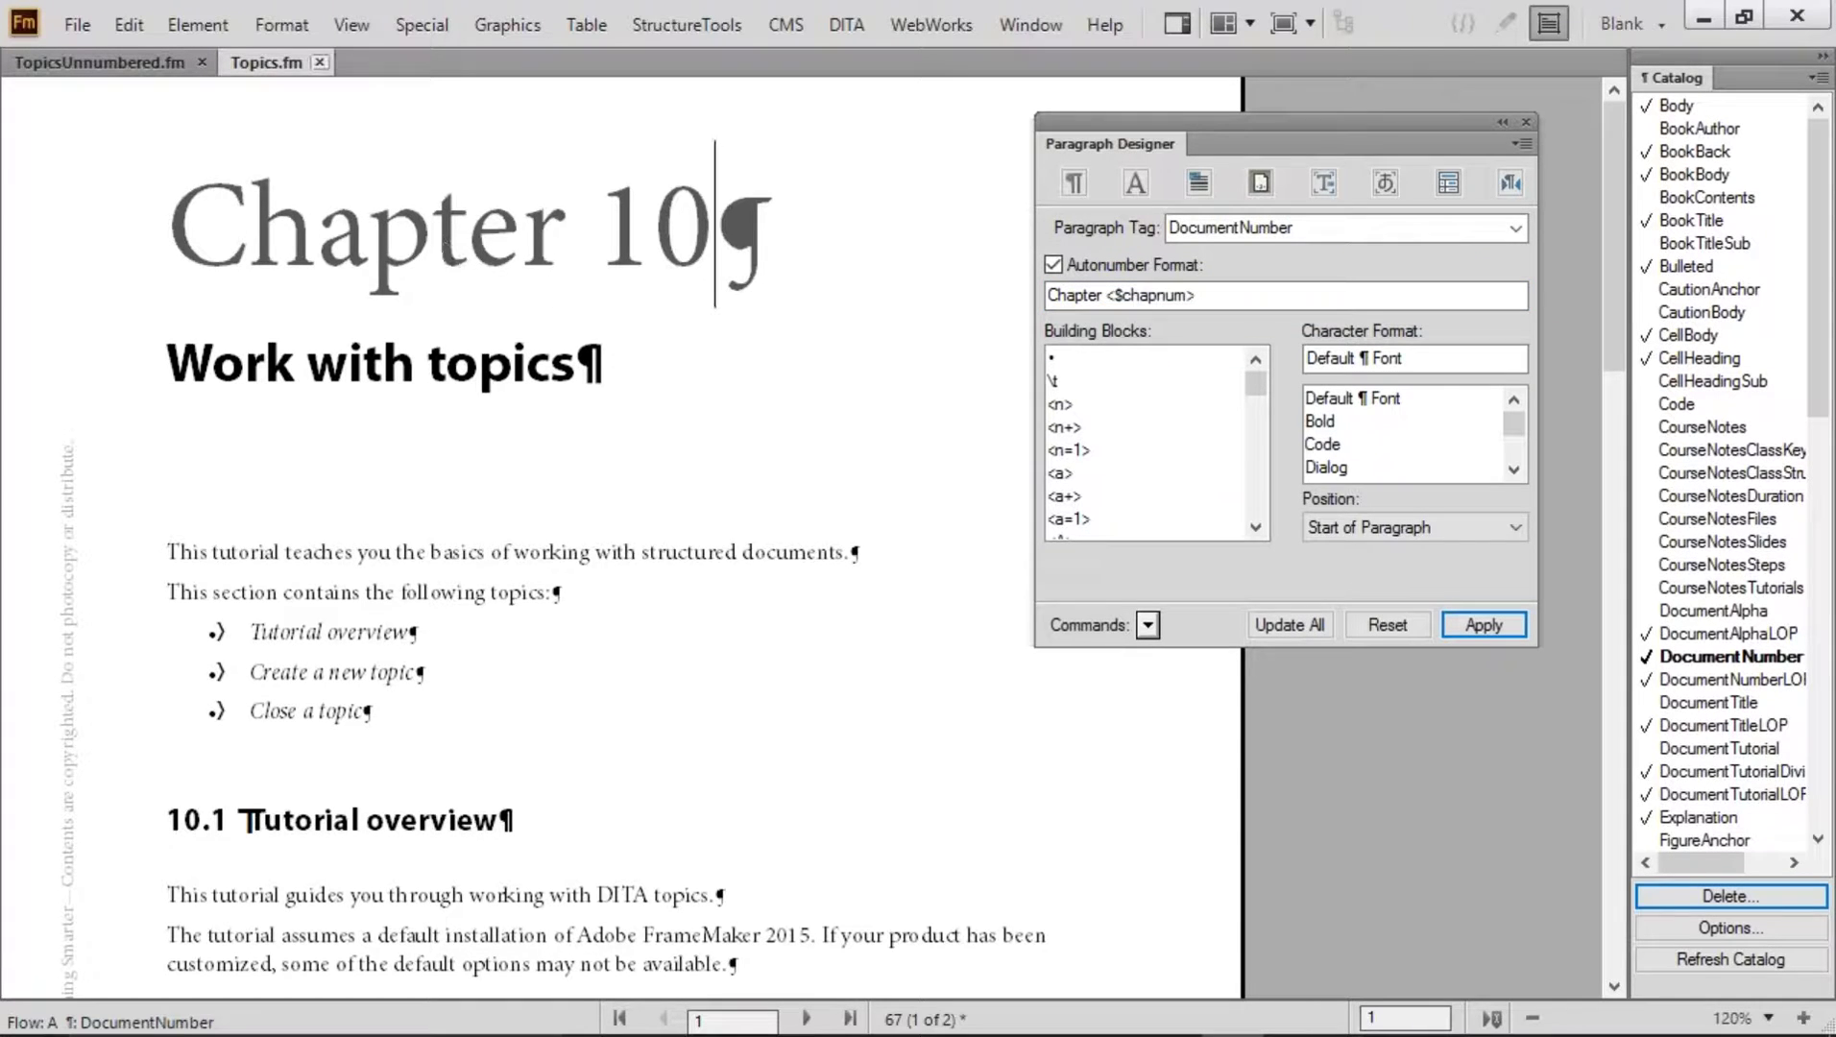
Review the document's volume, chapter and section numbering properties, and close them without changing anything
click(280, 25)
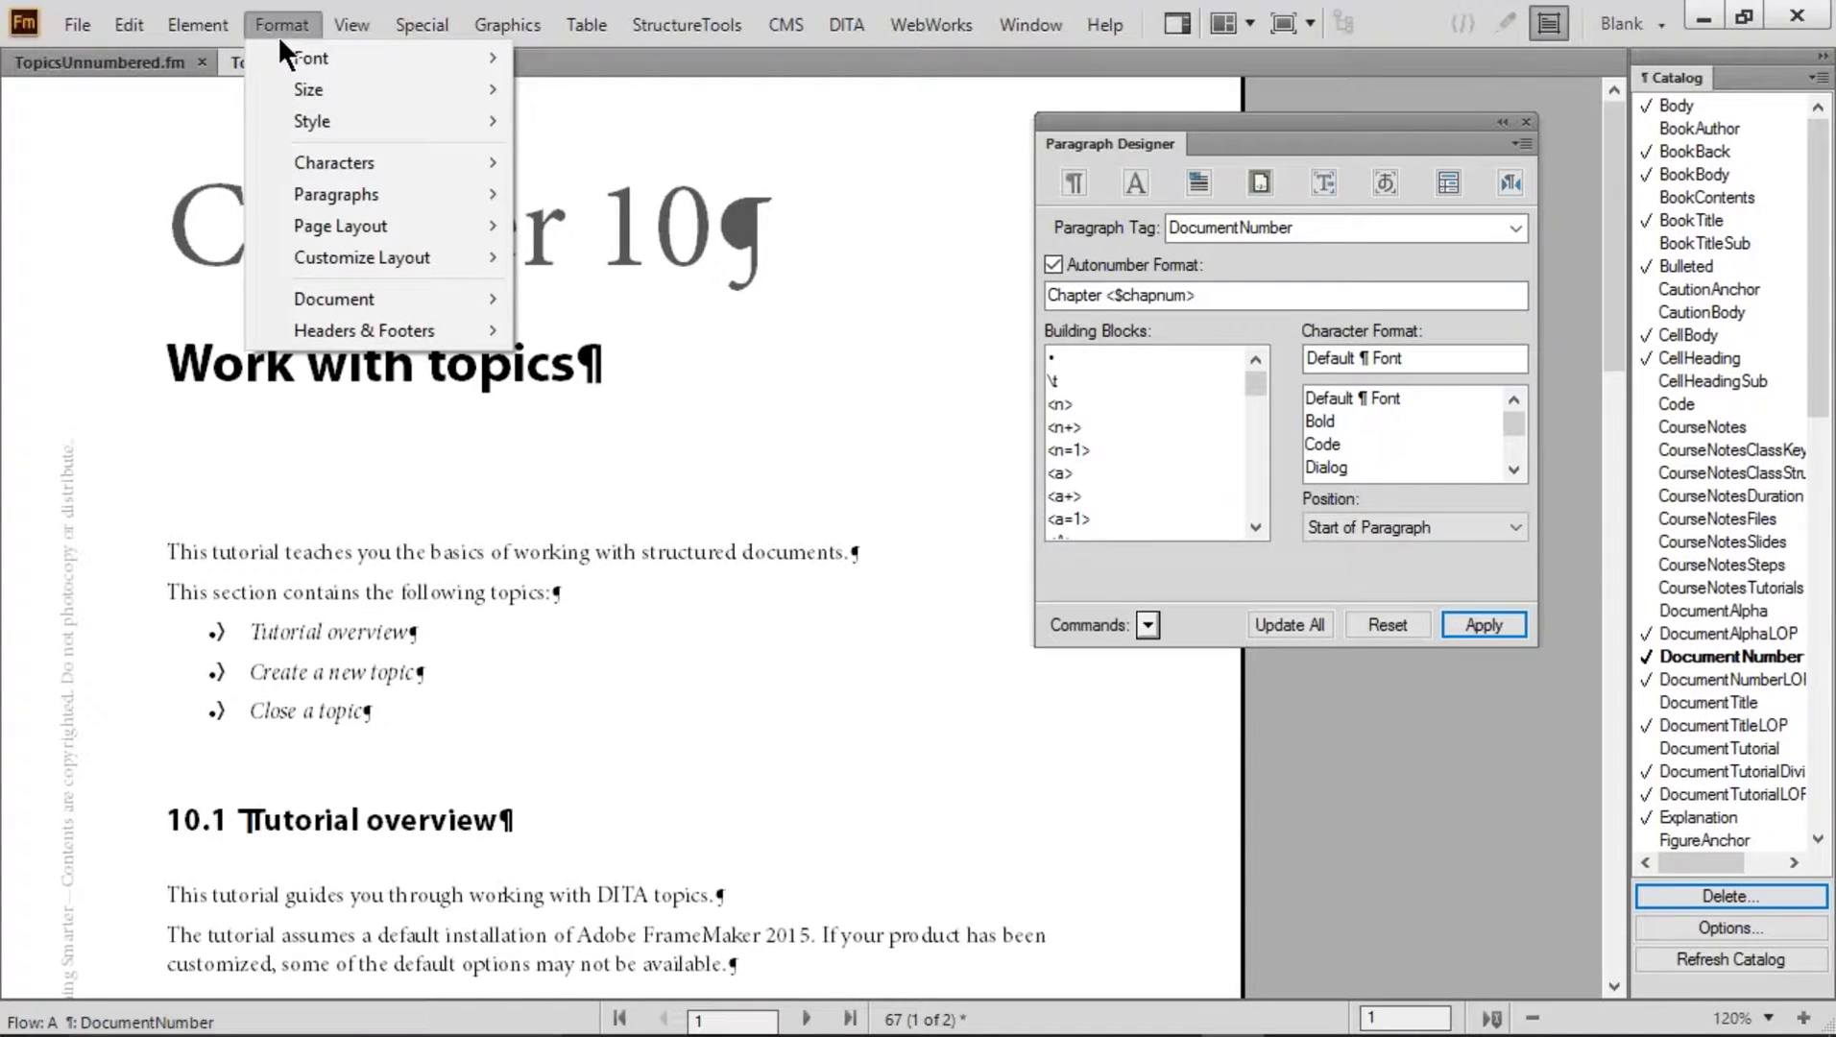
mouse_move(354, 297)
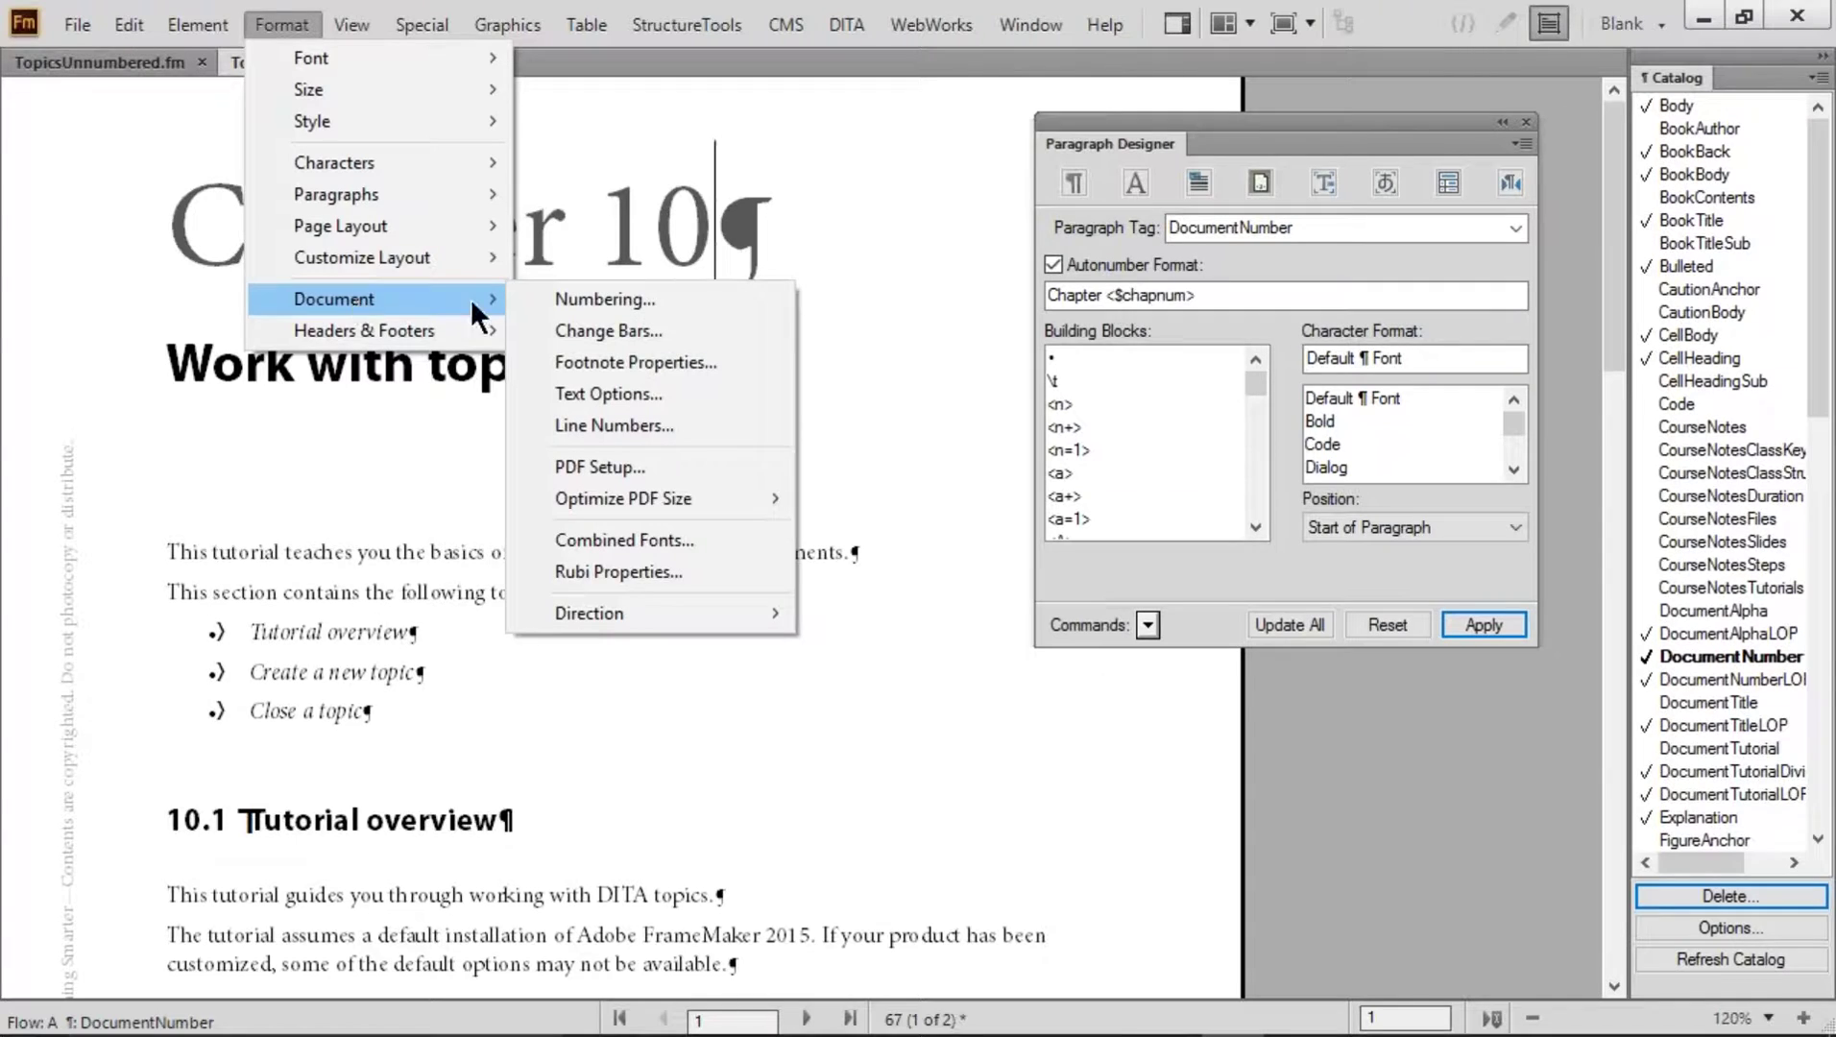
click(687, 298)
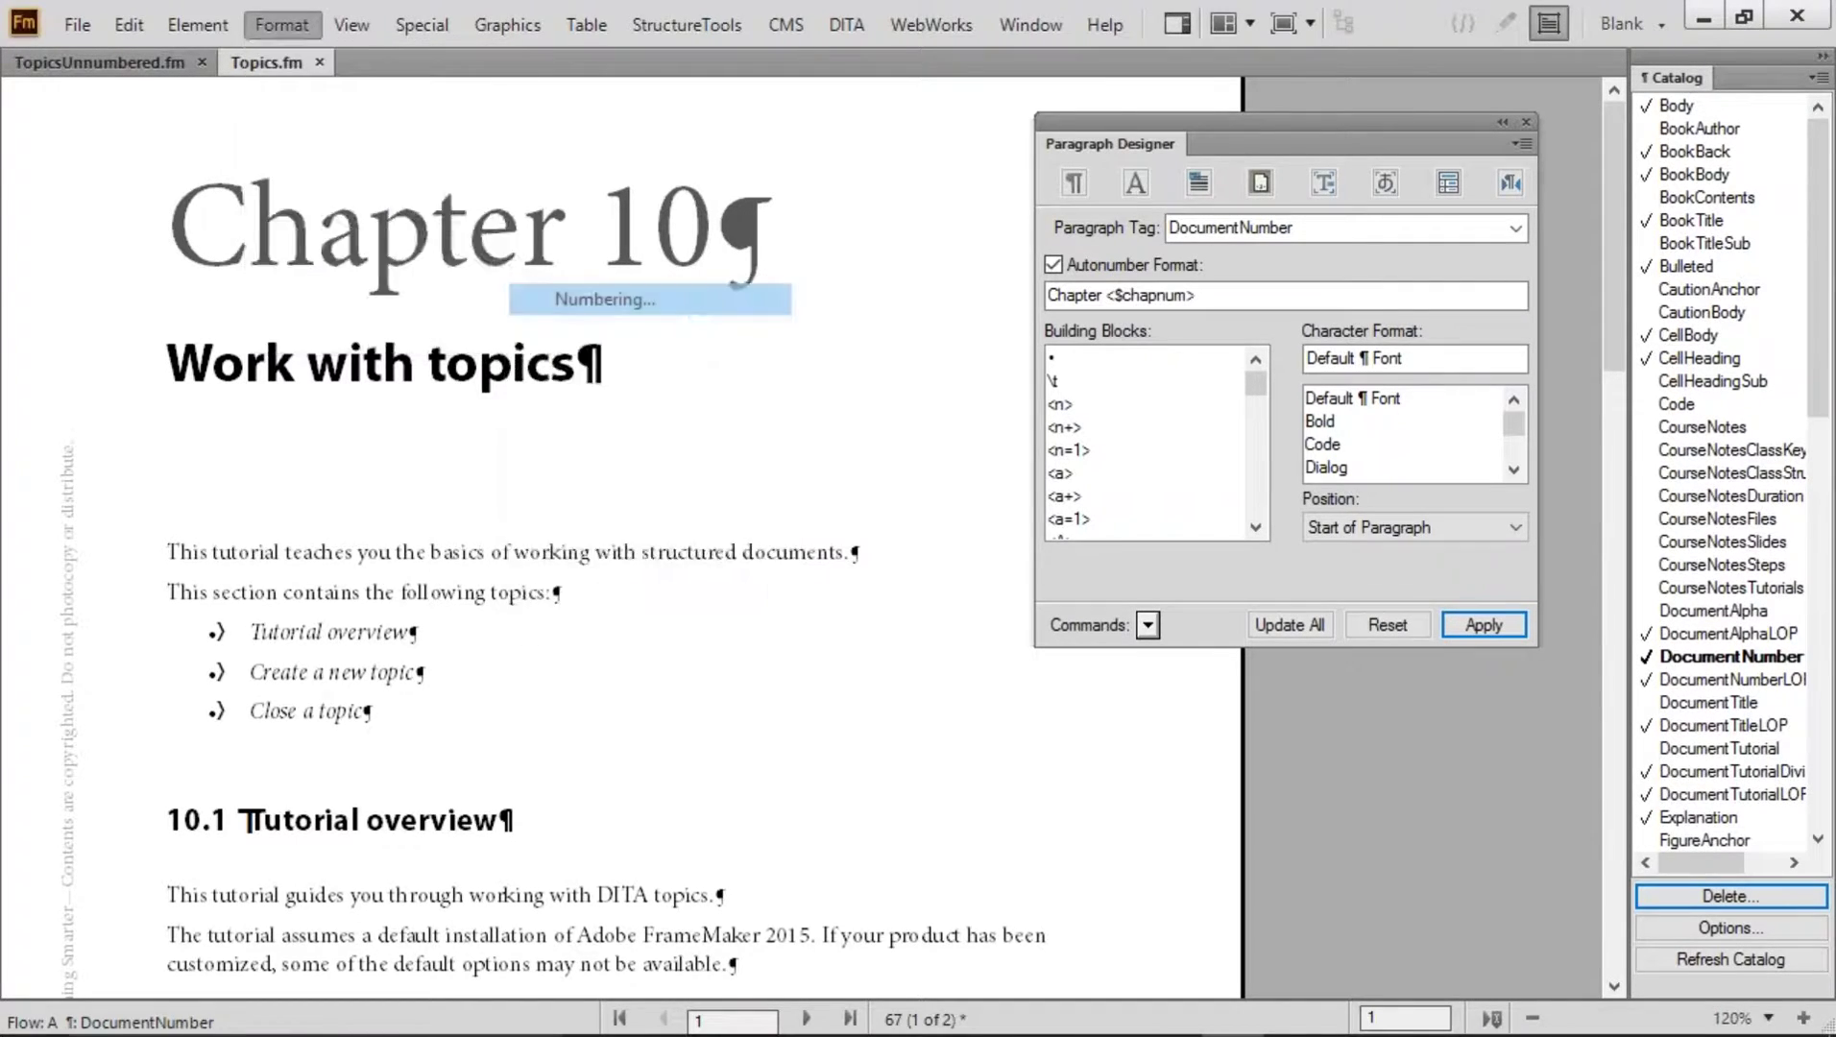
click(622, 429)
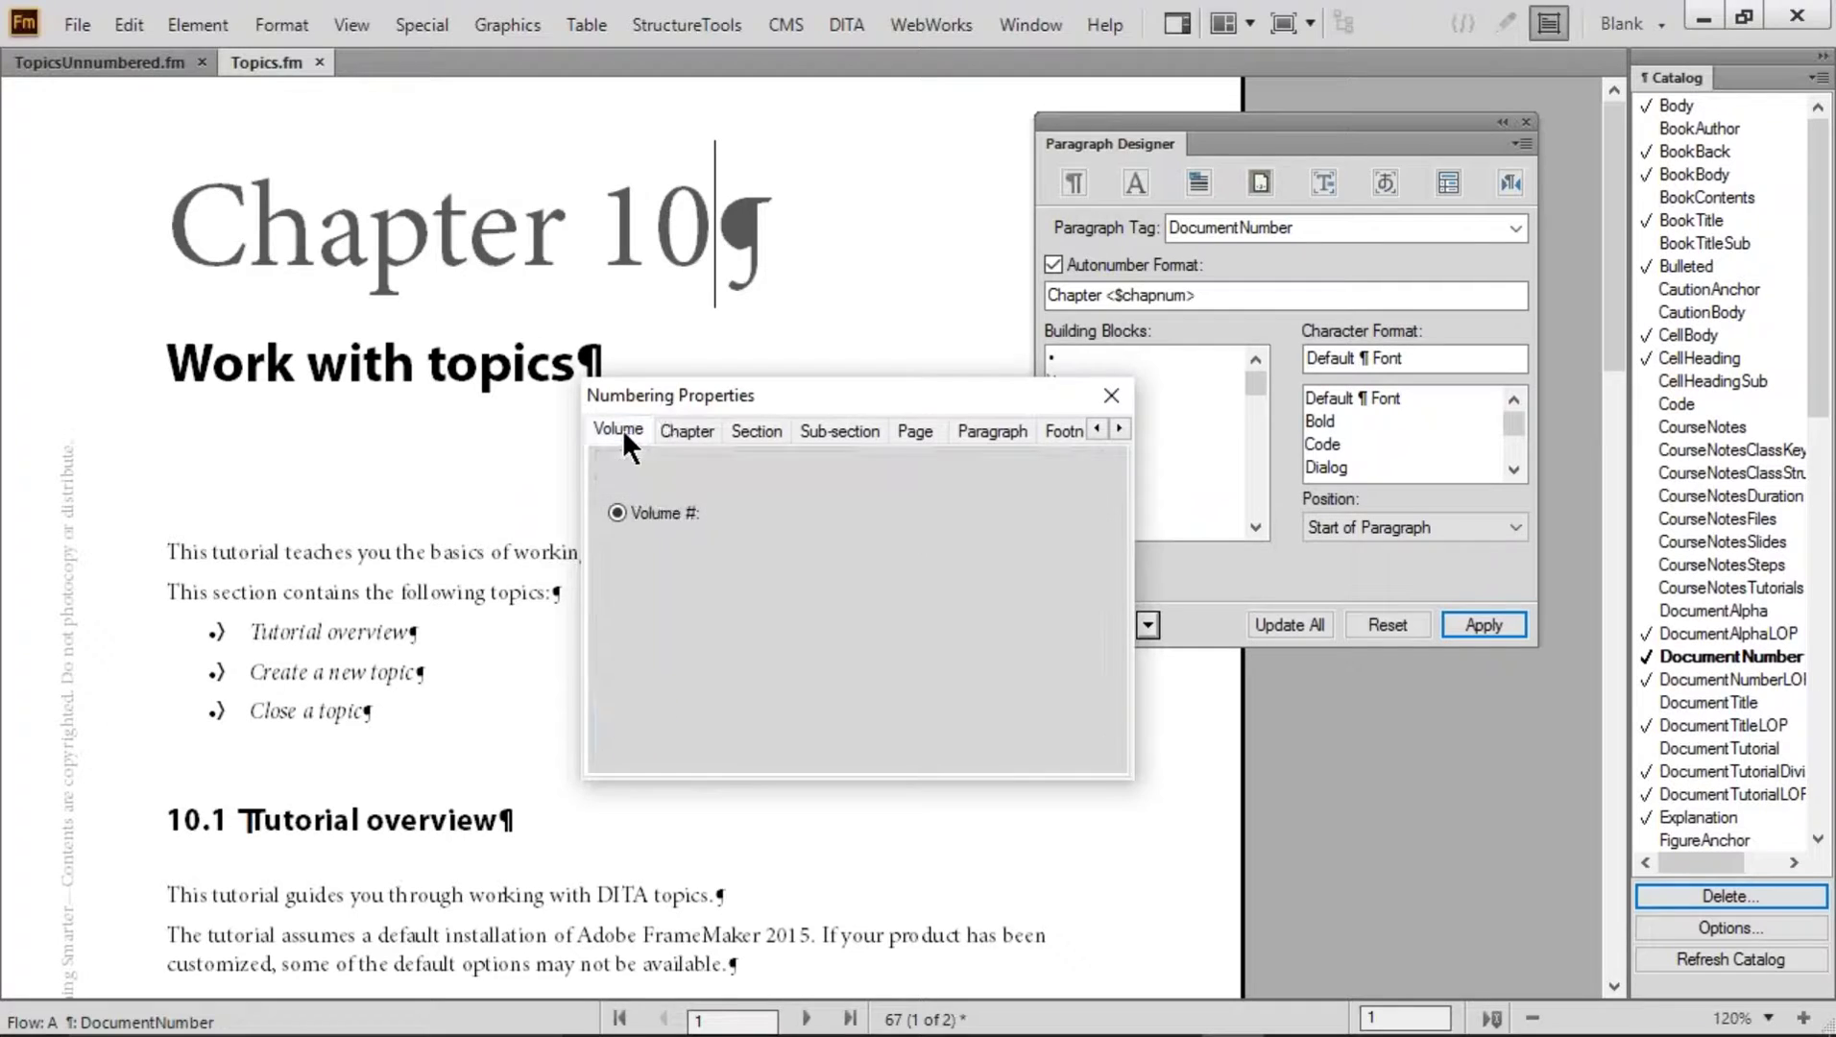
click(678, 429)
click(755, 432)
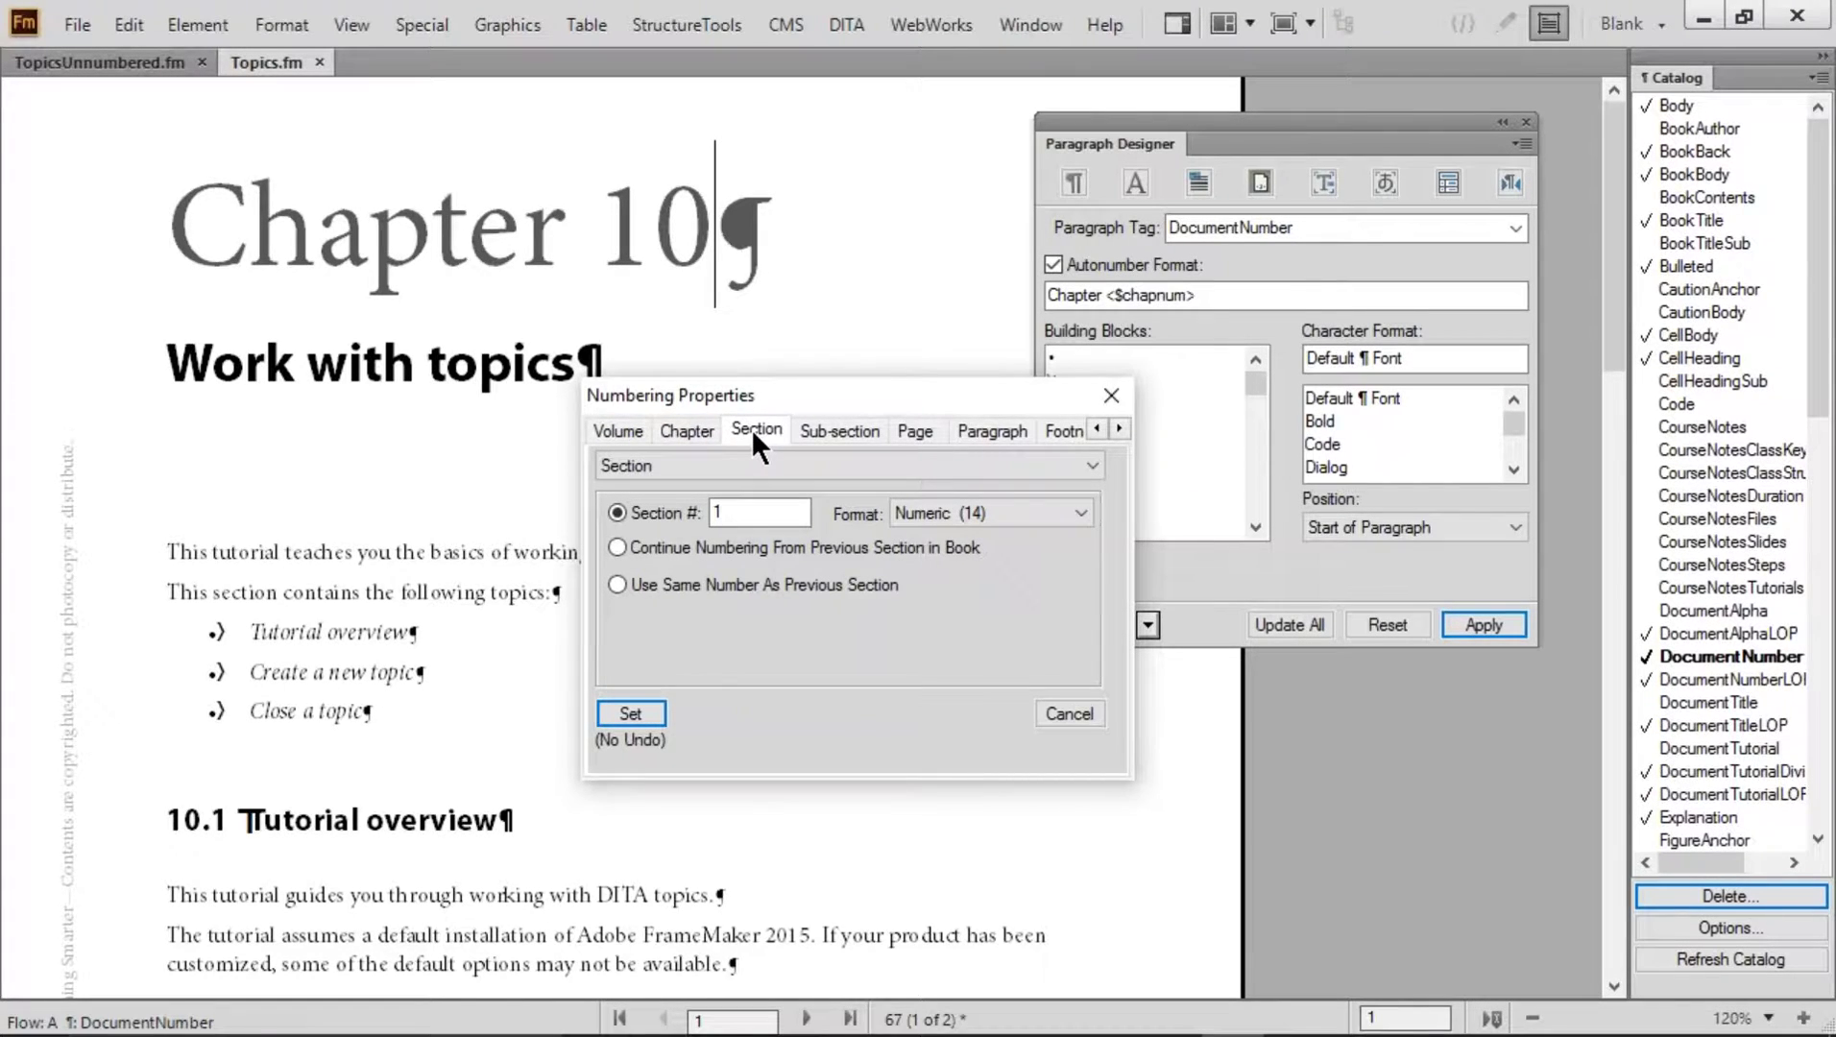
click(683, 429)
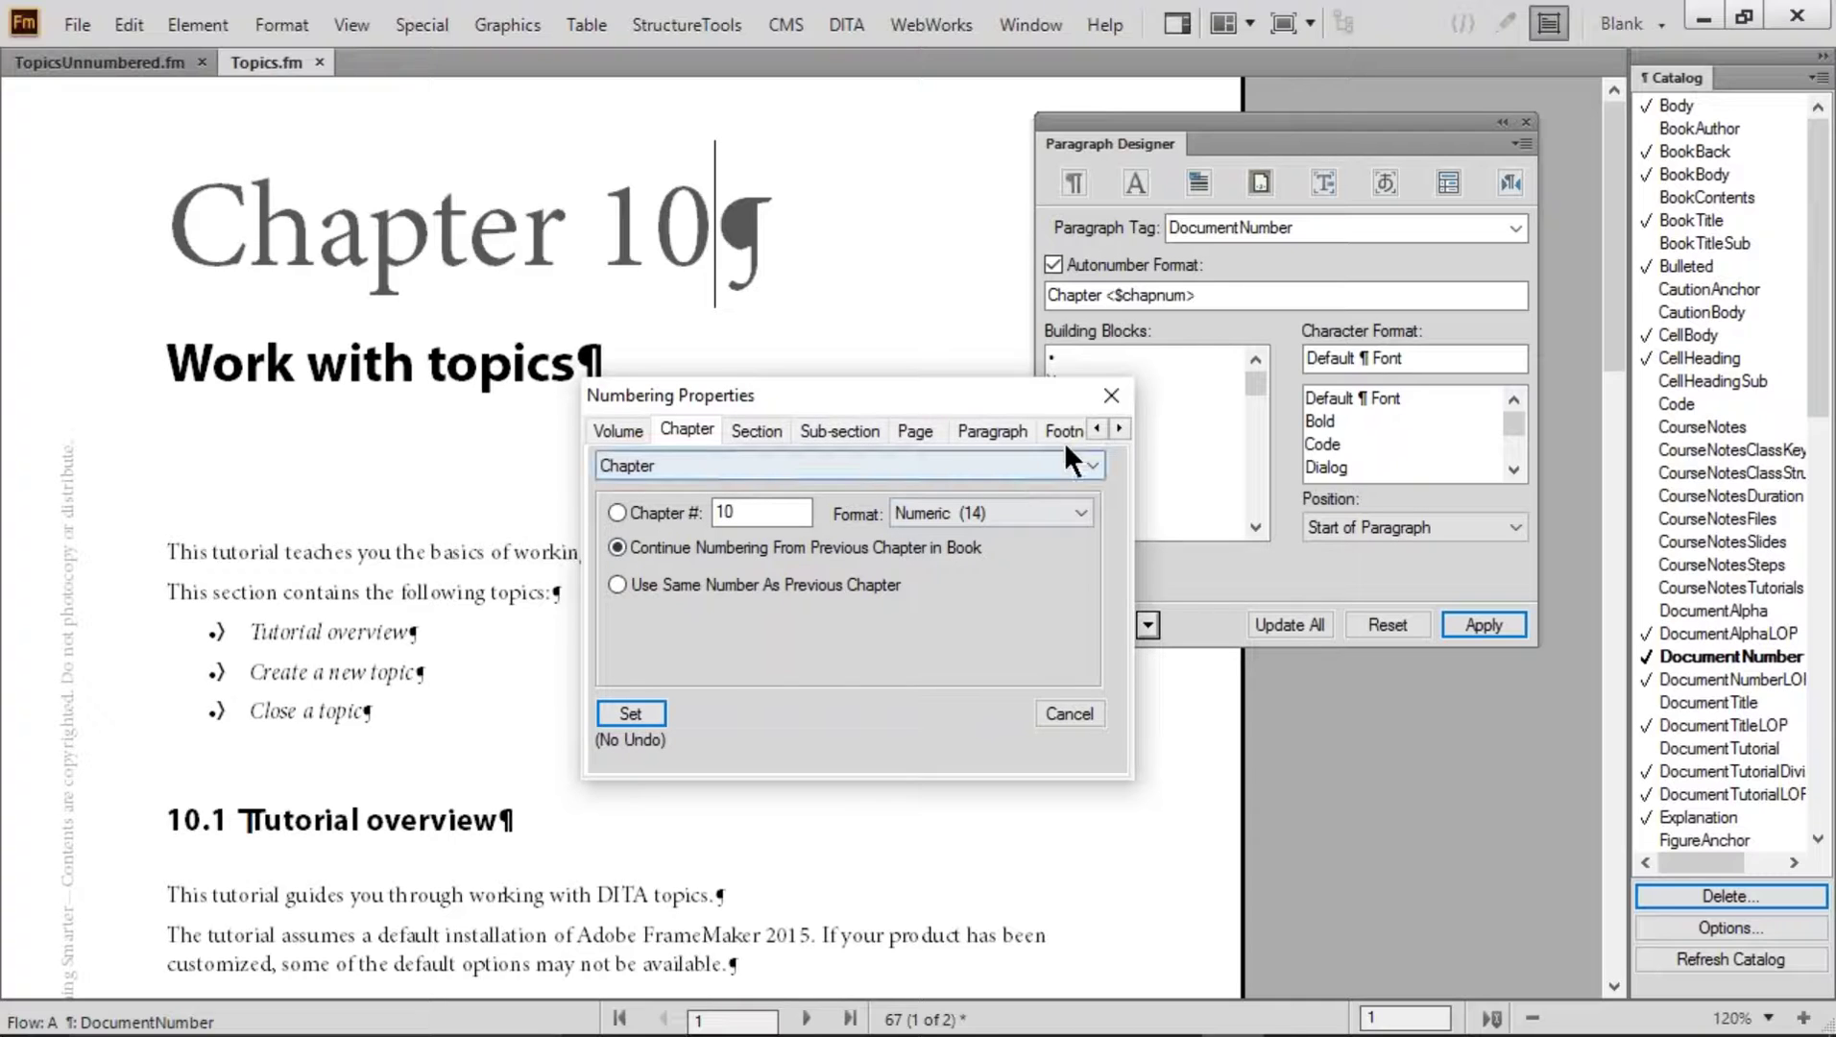
click(1114, 394)
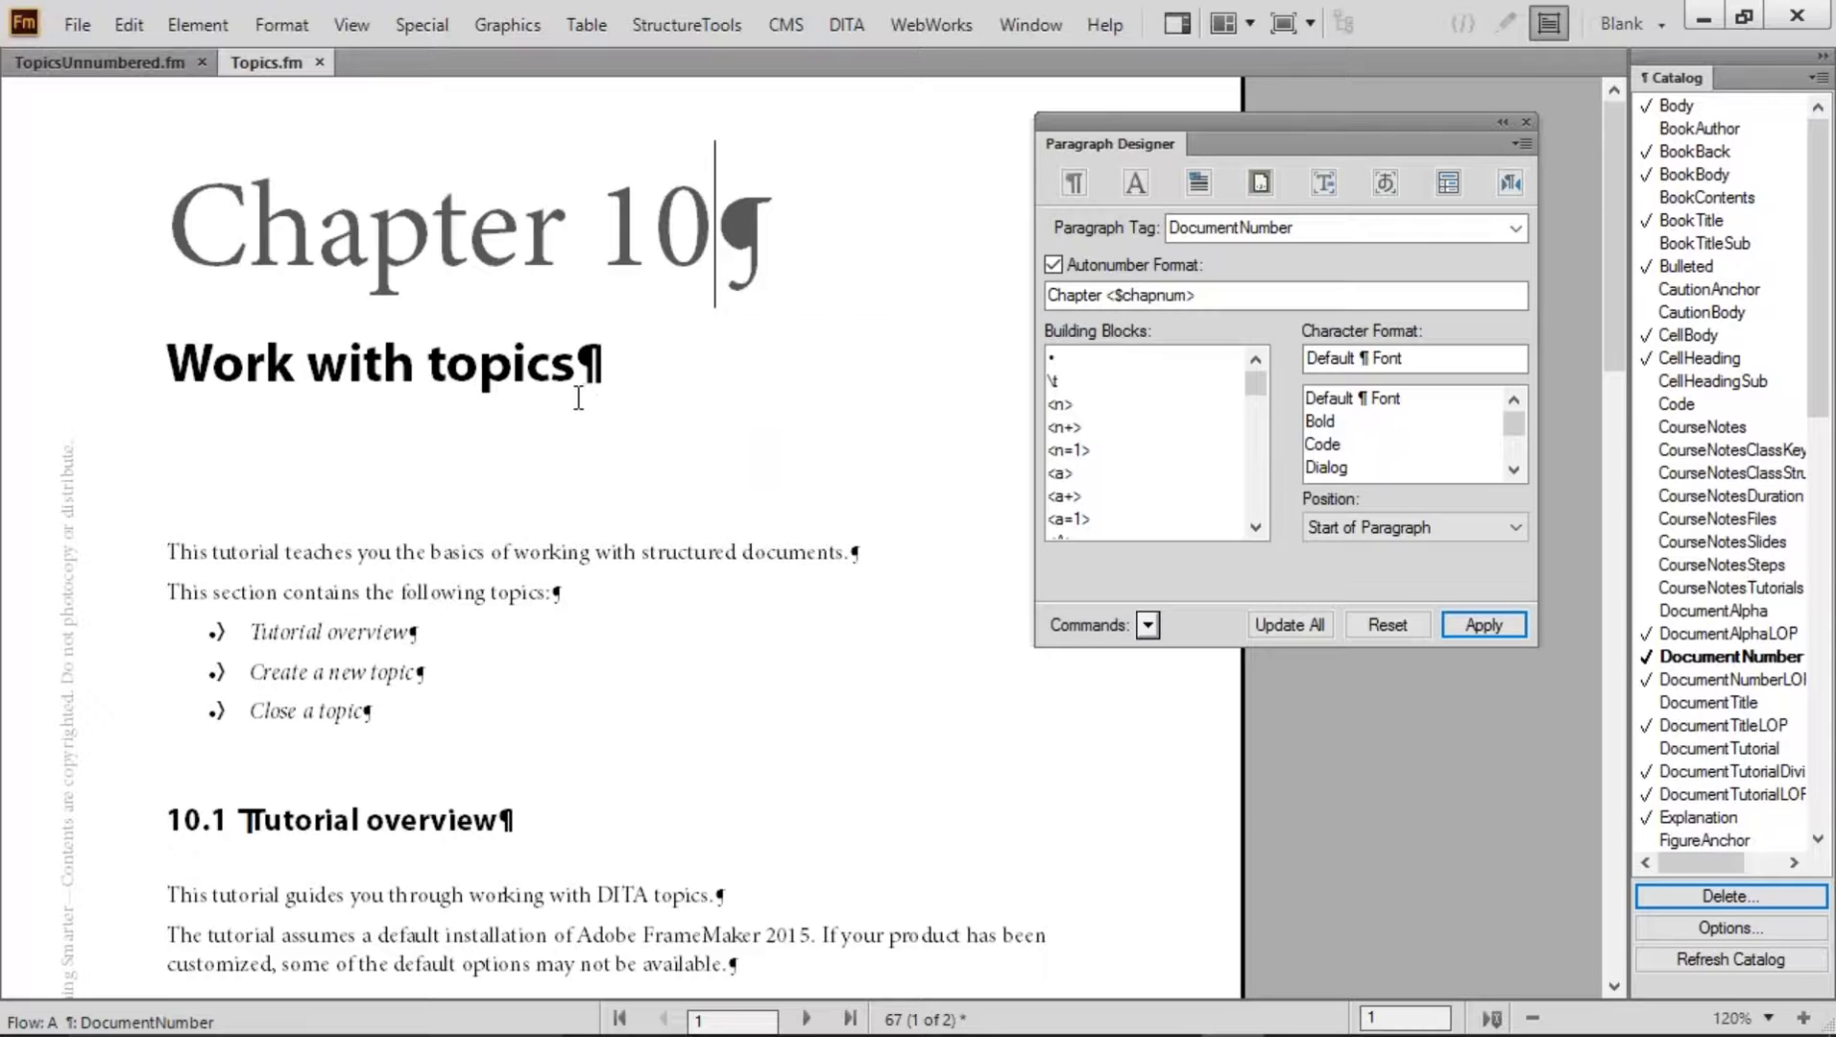
Examine the chapter number and counter building blocks in the Heading1 autonumber format at the "Tutorial overview" and "Create a new topic" headings
scroll(578, 398, down, 5)
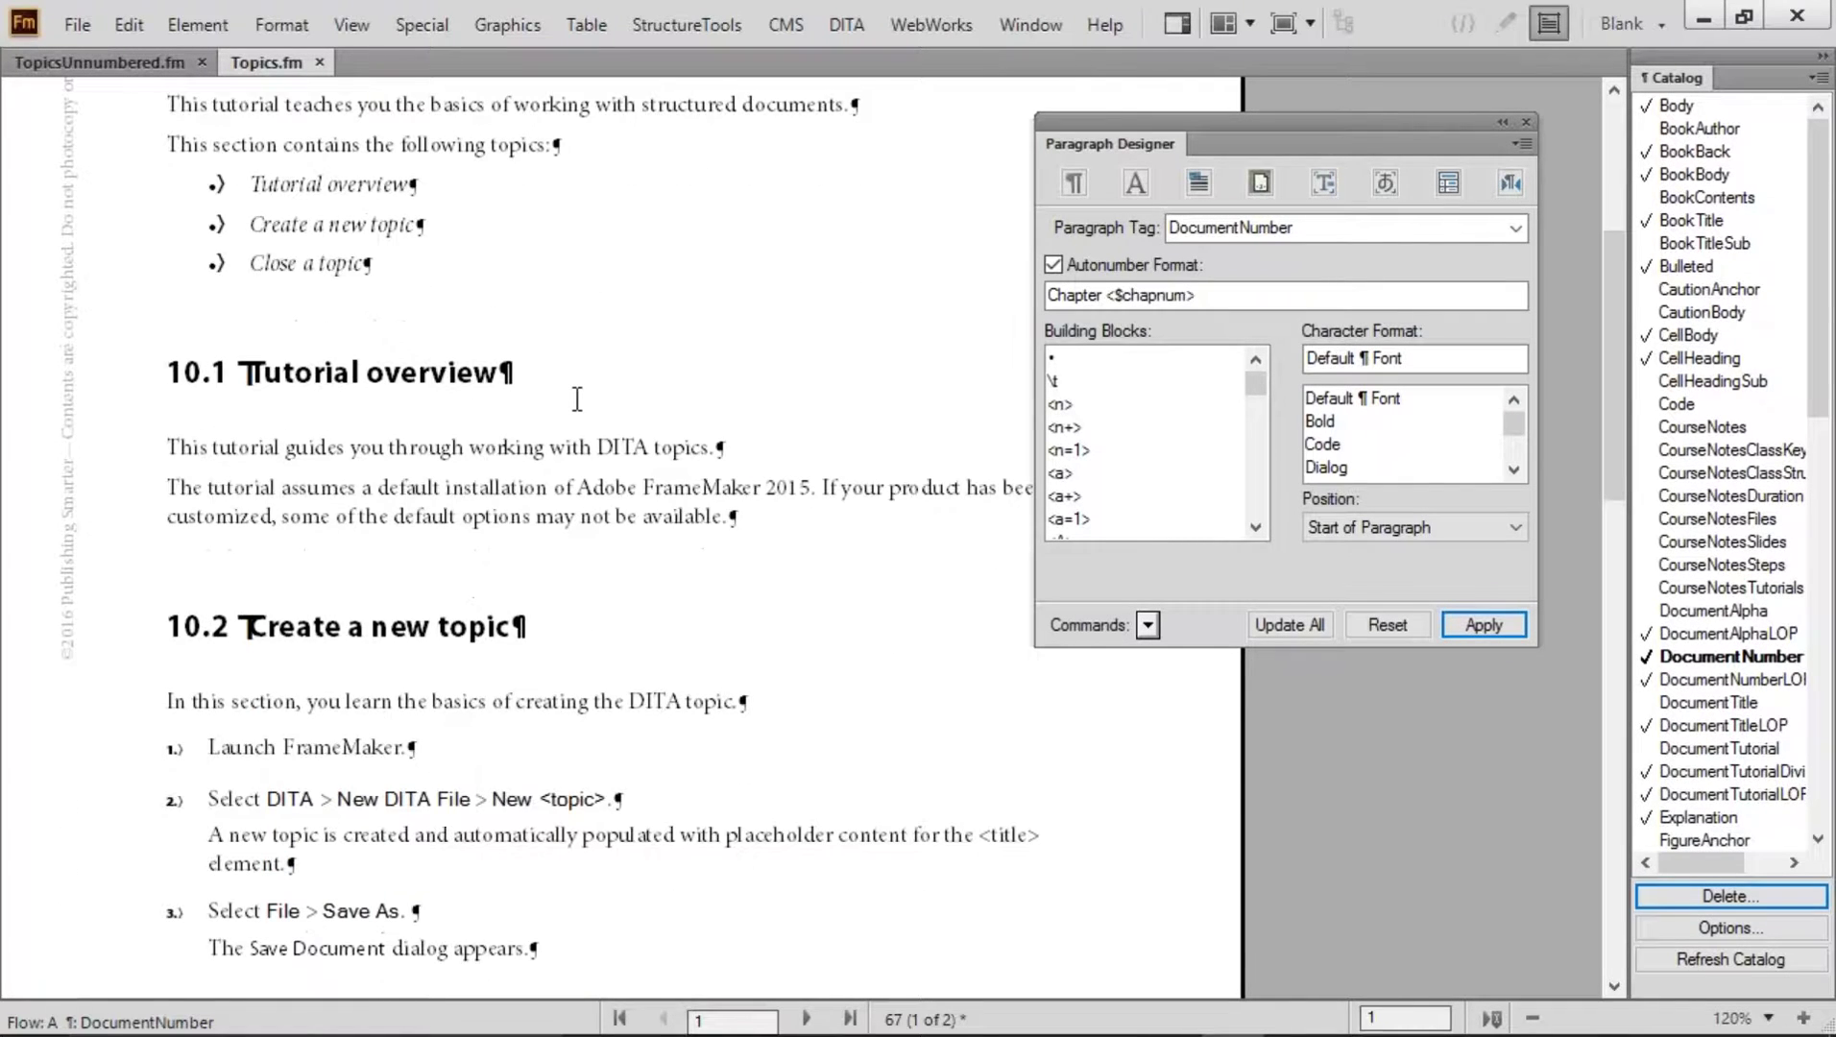
drag(328, 381, 399, 382)
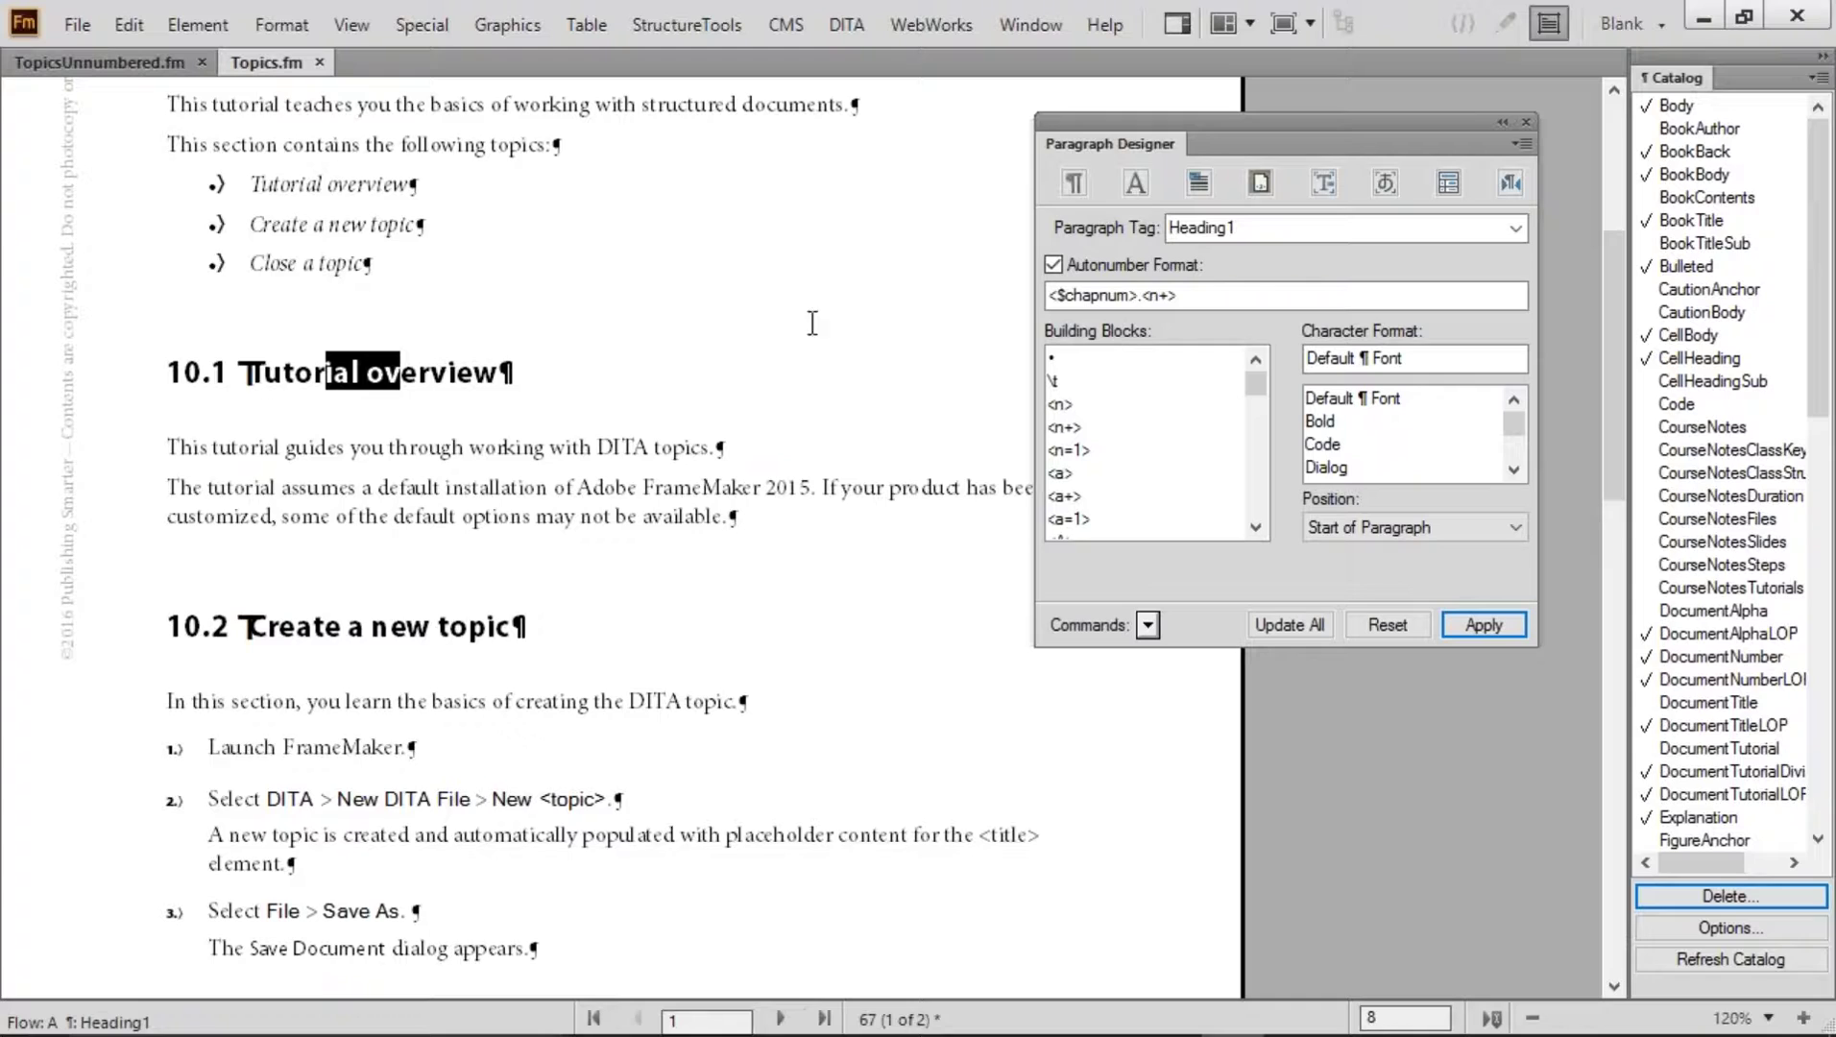
drag(1141, 295, 1214, 301)
click(1135, 295)
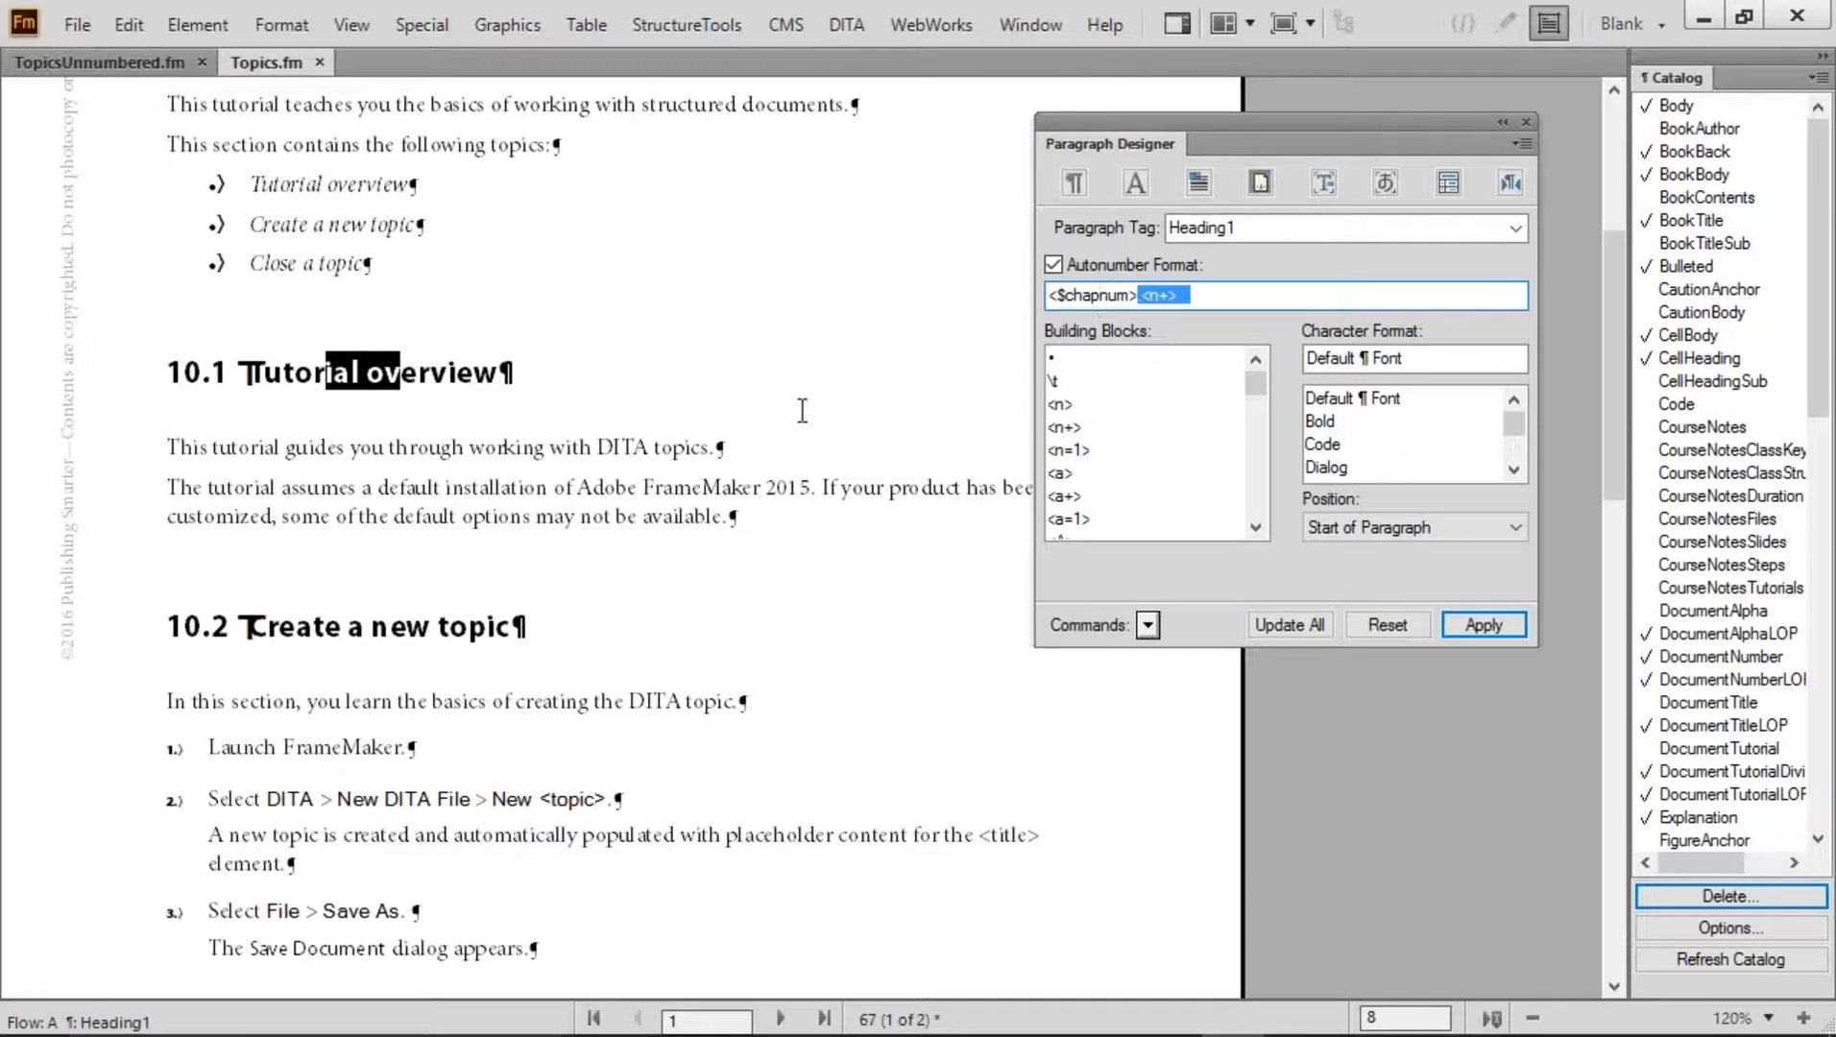
drag(295, 629, 468, 646)
drag(1142, 294, 1192, 293)
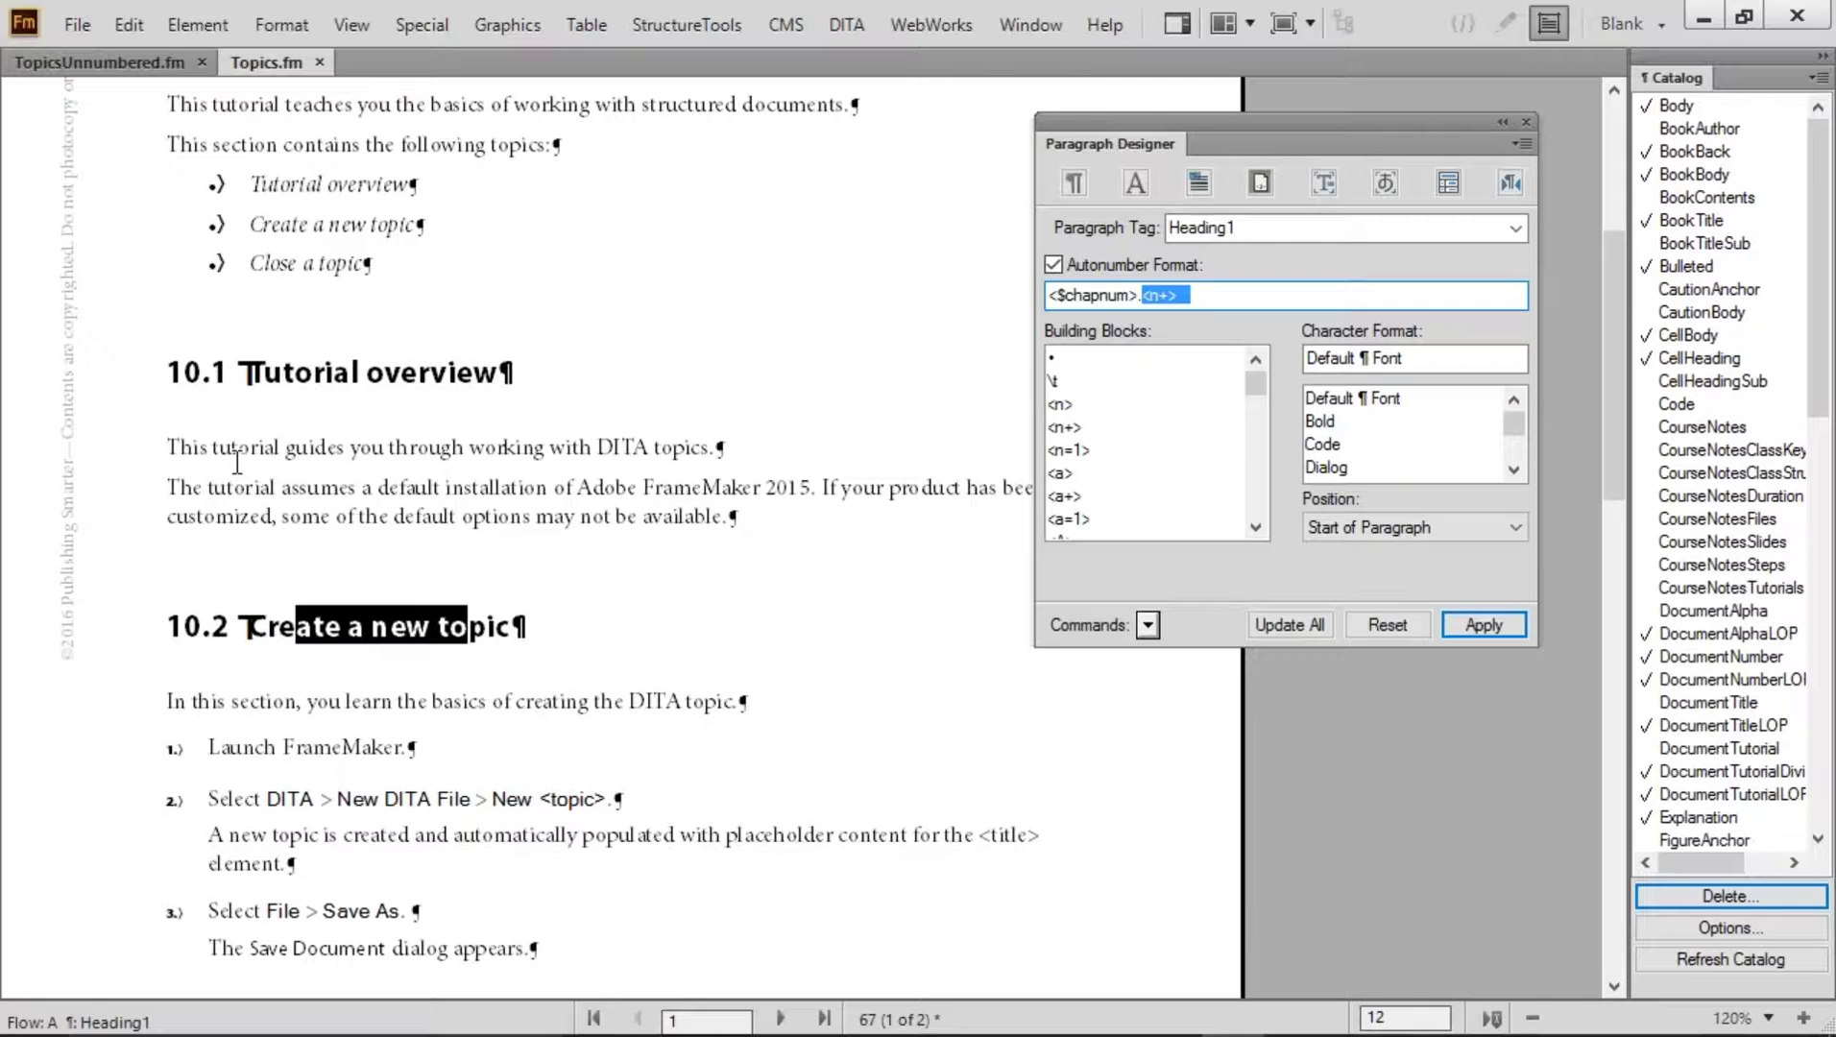
drag(282, 374, 249, 374)
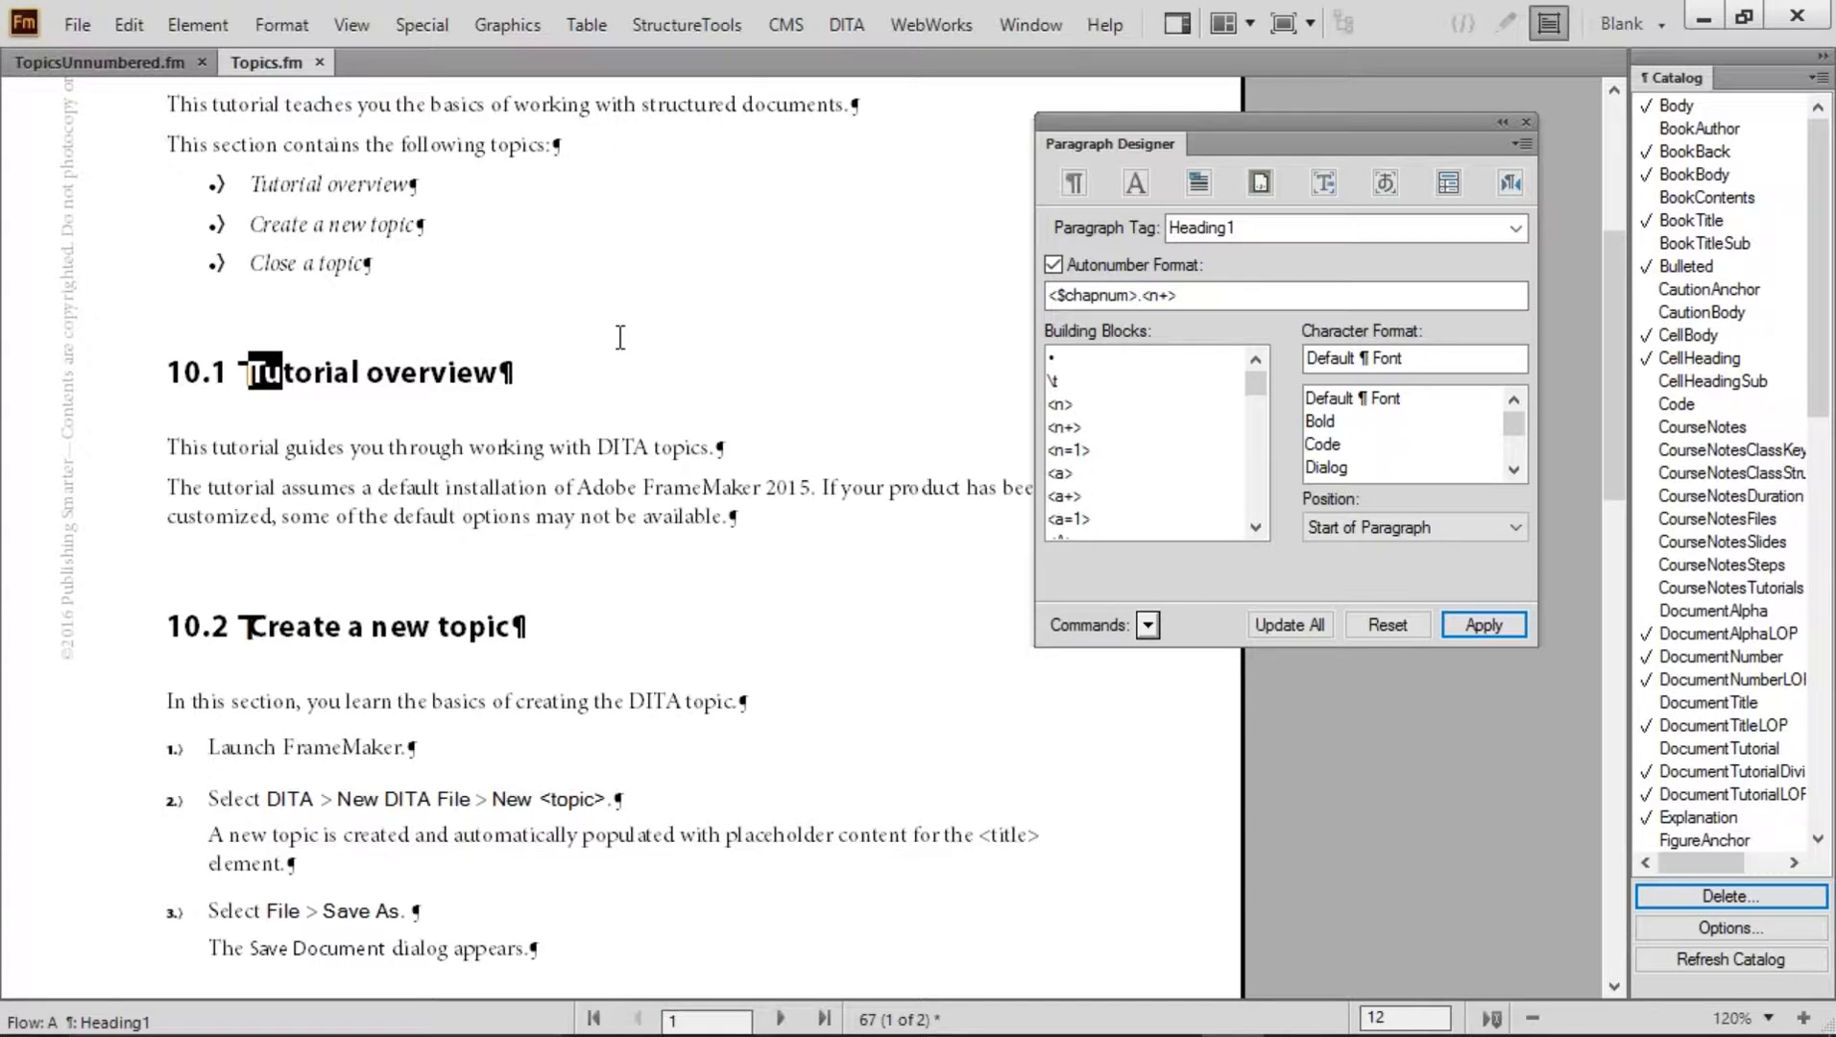
click(500, 371)
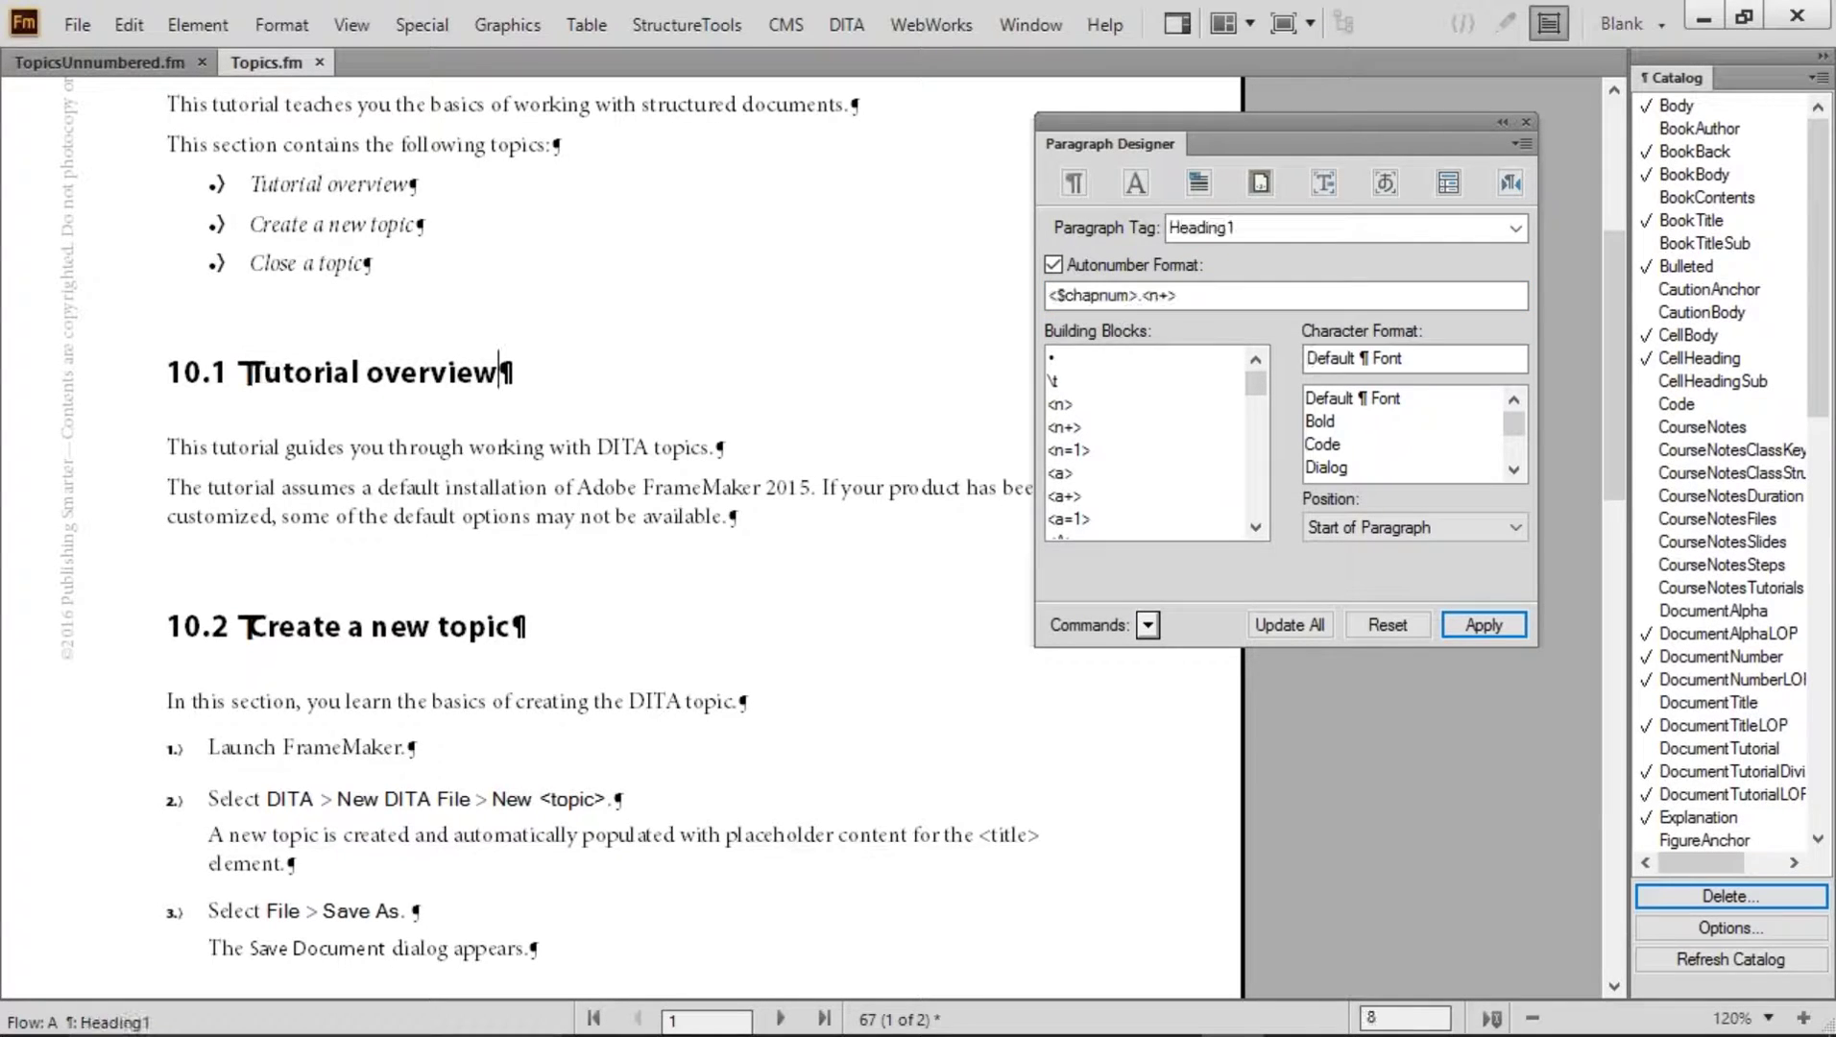
click(1139, 298)
drag(1139, 298, 1047, 298)
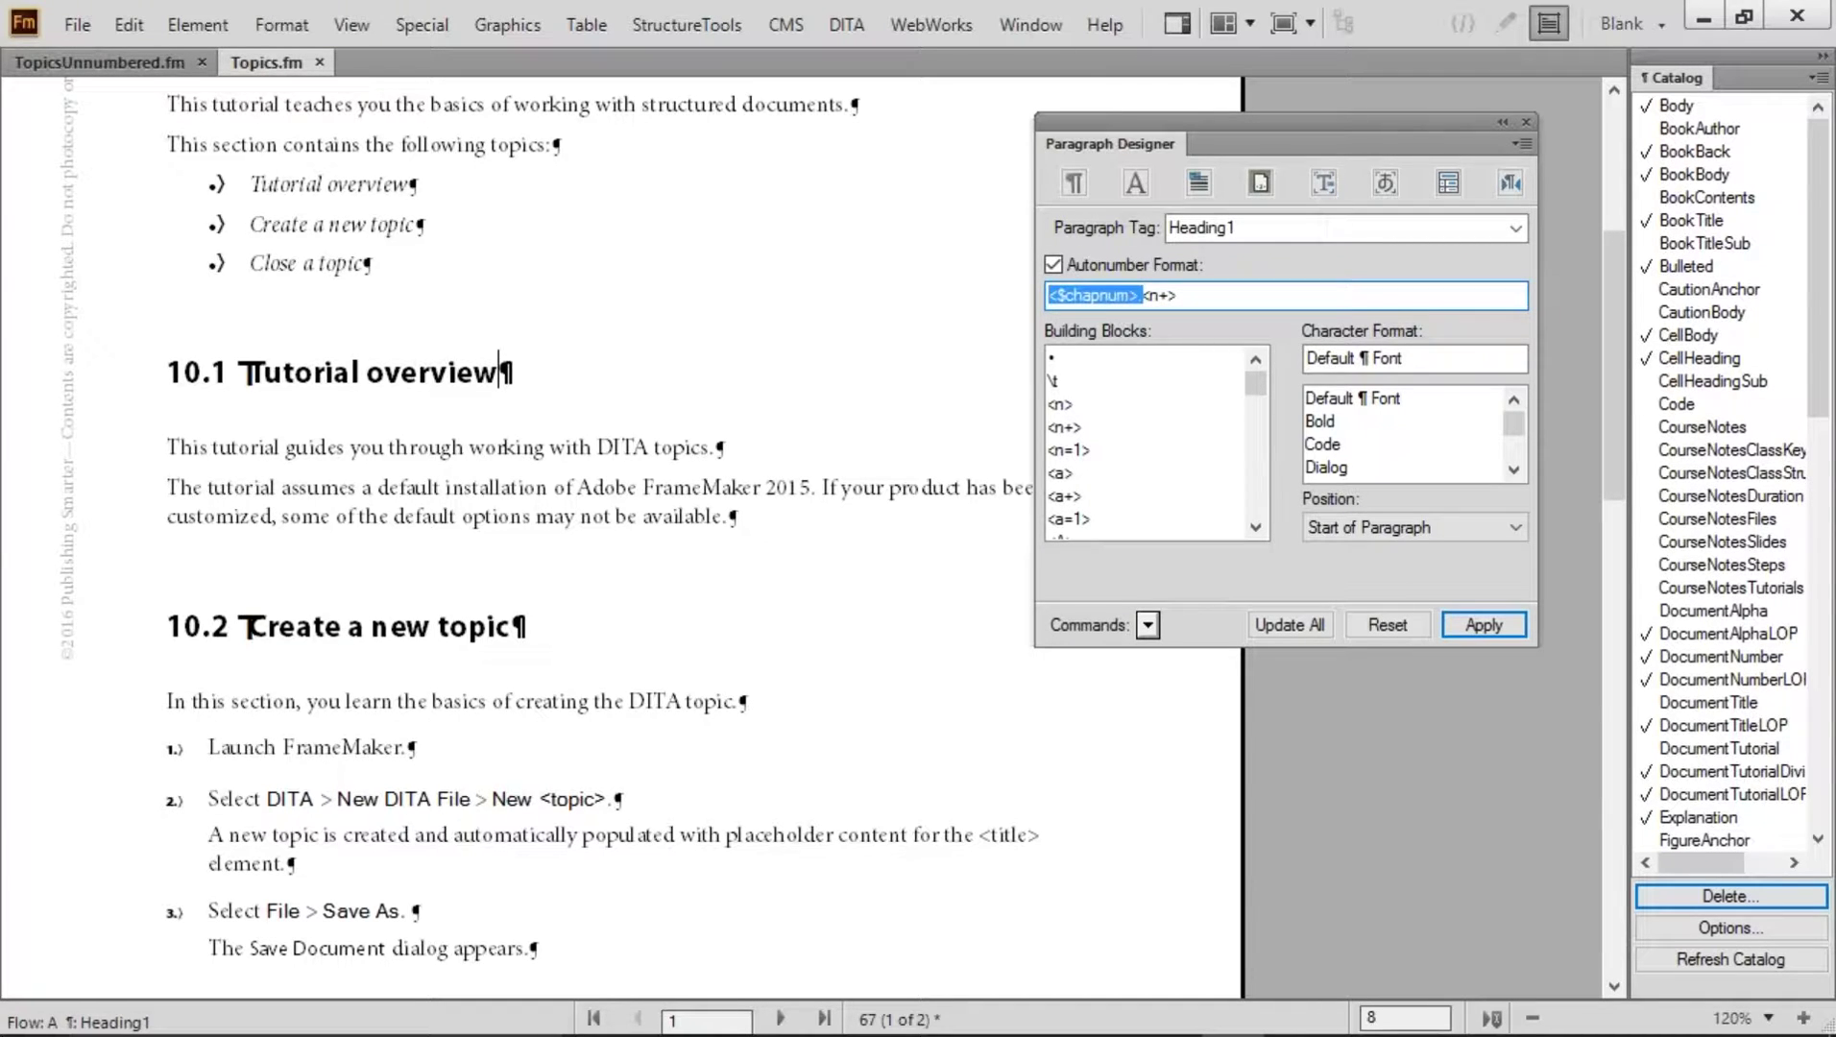
click(1130, 296)
drag(1136, 296, 1220, 296)
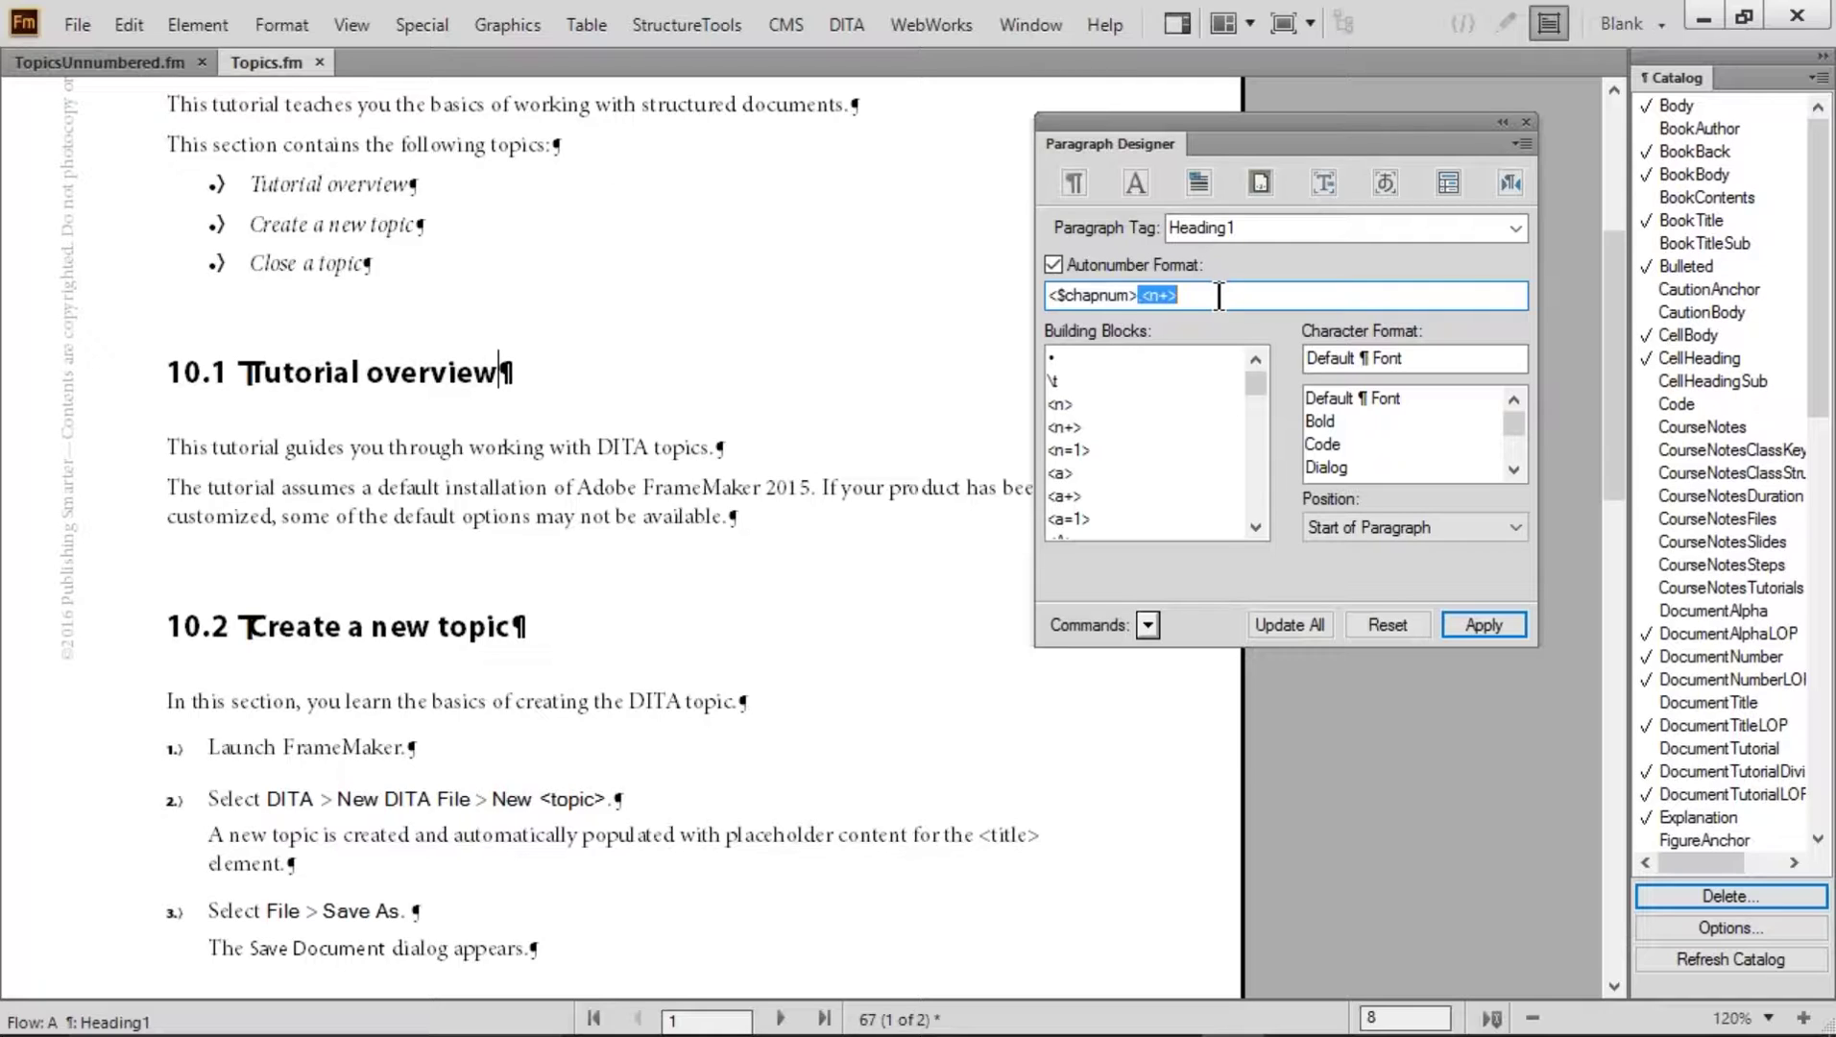
Change the Heading1 autonumber counter to uppercase Roman, <$chapnum>.<R+>, and update all Heading1 paragraphs
click(1139, 295)
text(.)
key(BackSpace)
text(R)
click(1269, 615)
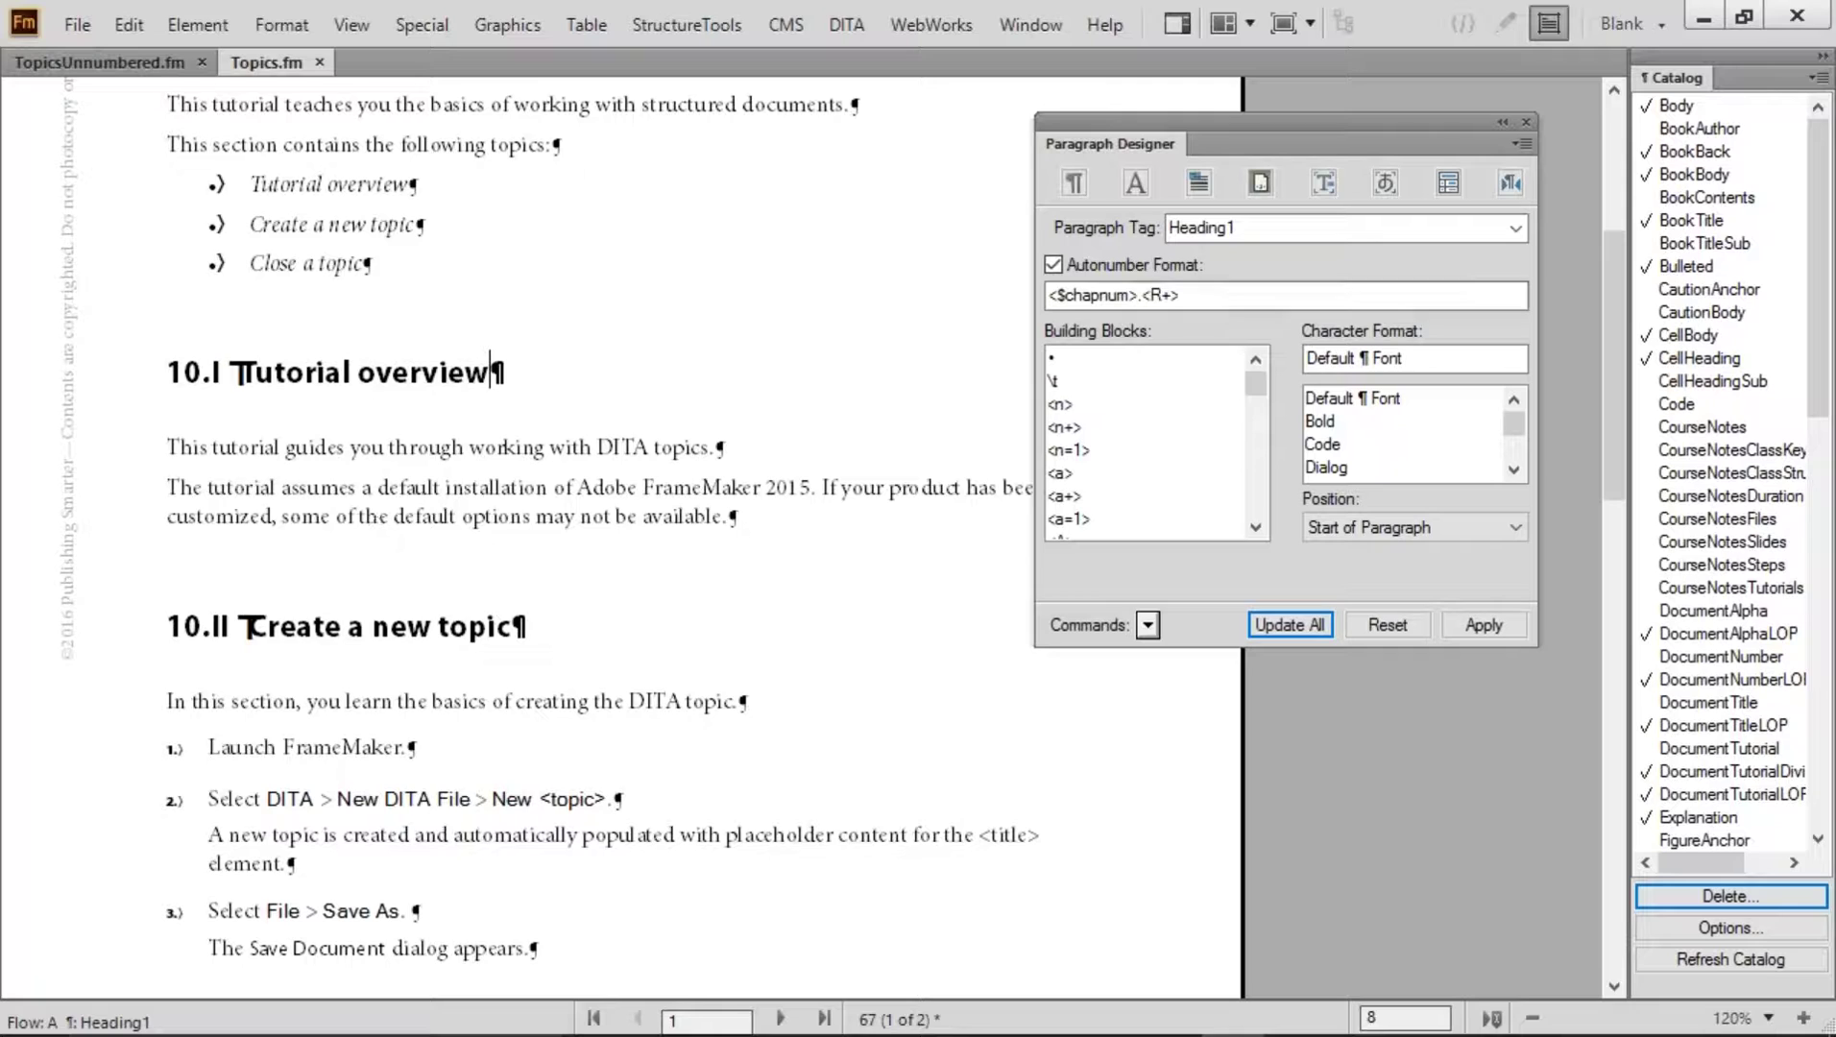
Change the Heading1 autonumber counter to lowercase Roman, <$chapnum>.<r+>, and update all paragraphs using it
click(1162, 297)
key(BackSpace)
text(r)
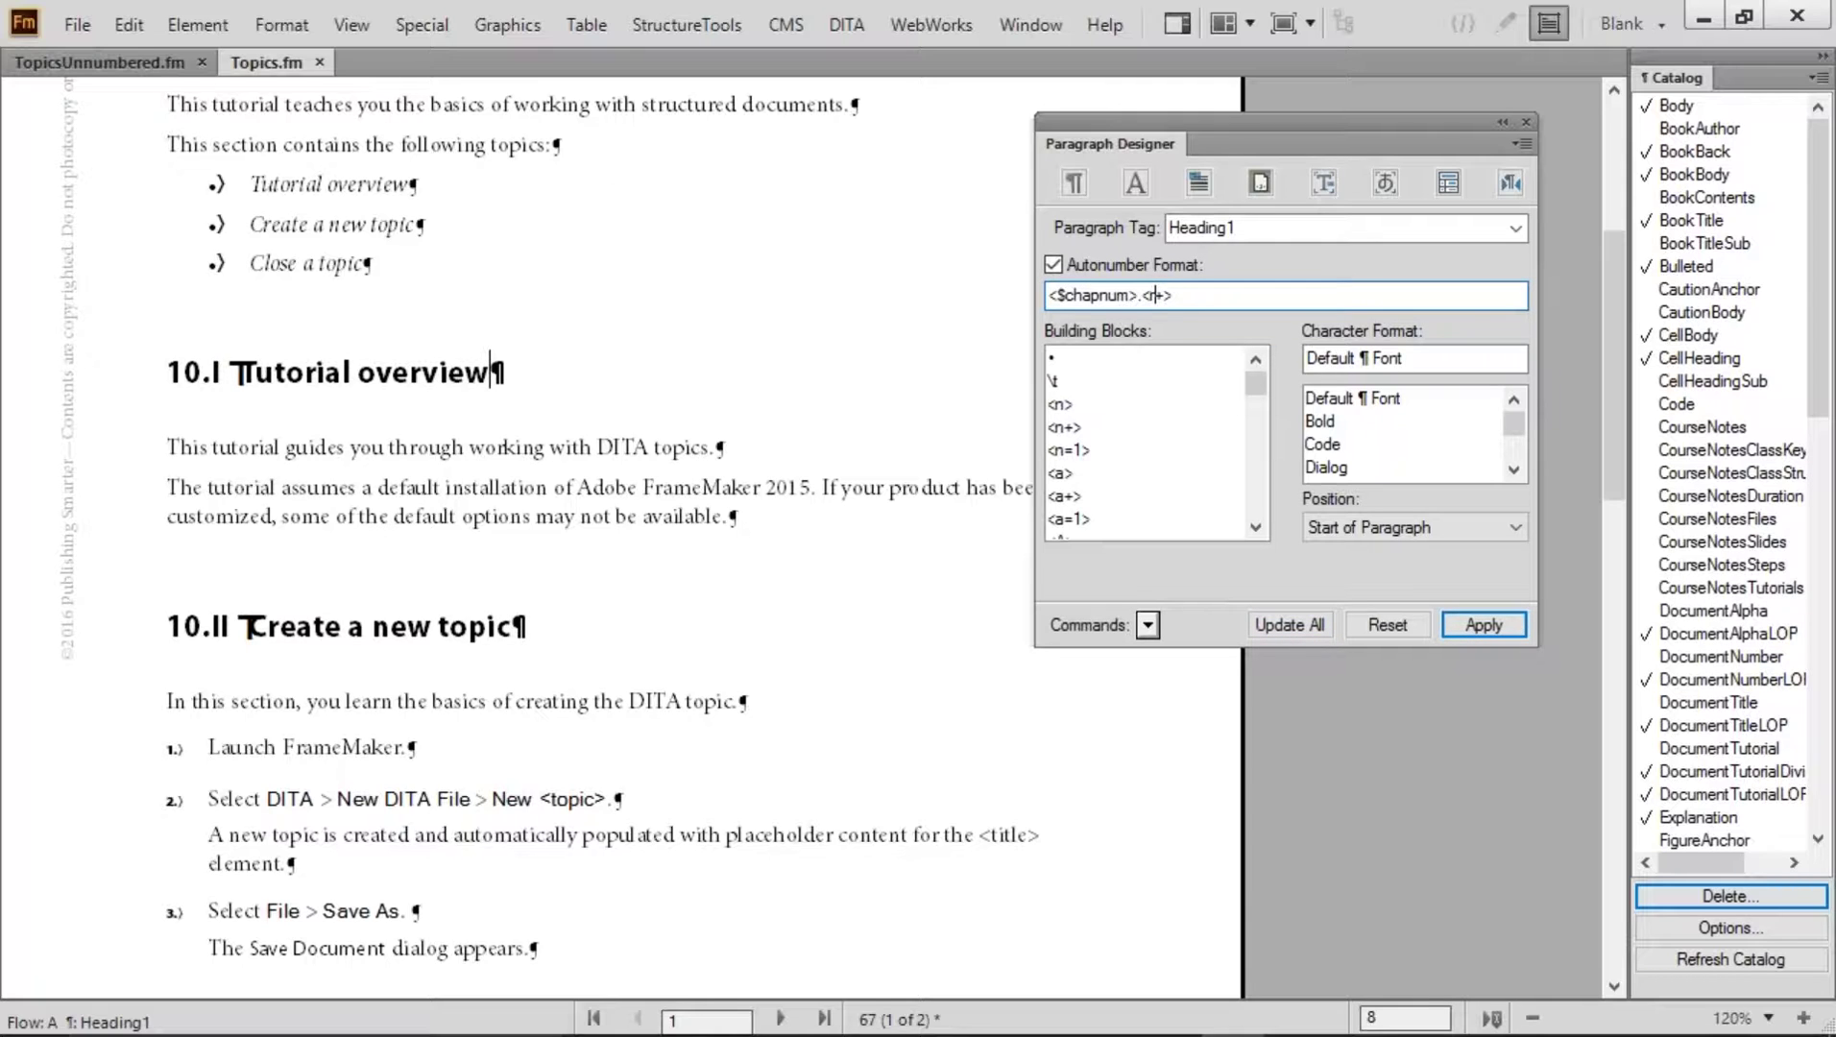
click(1273, 618)
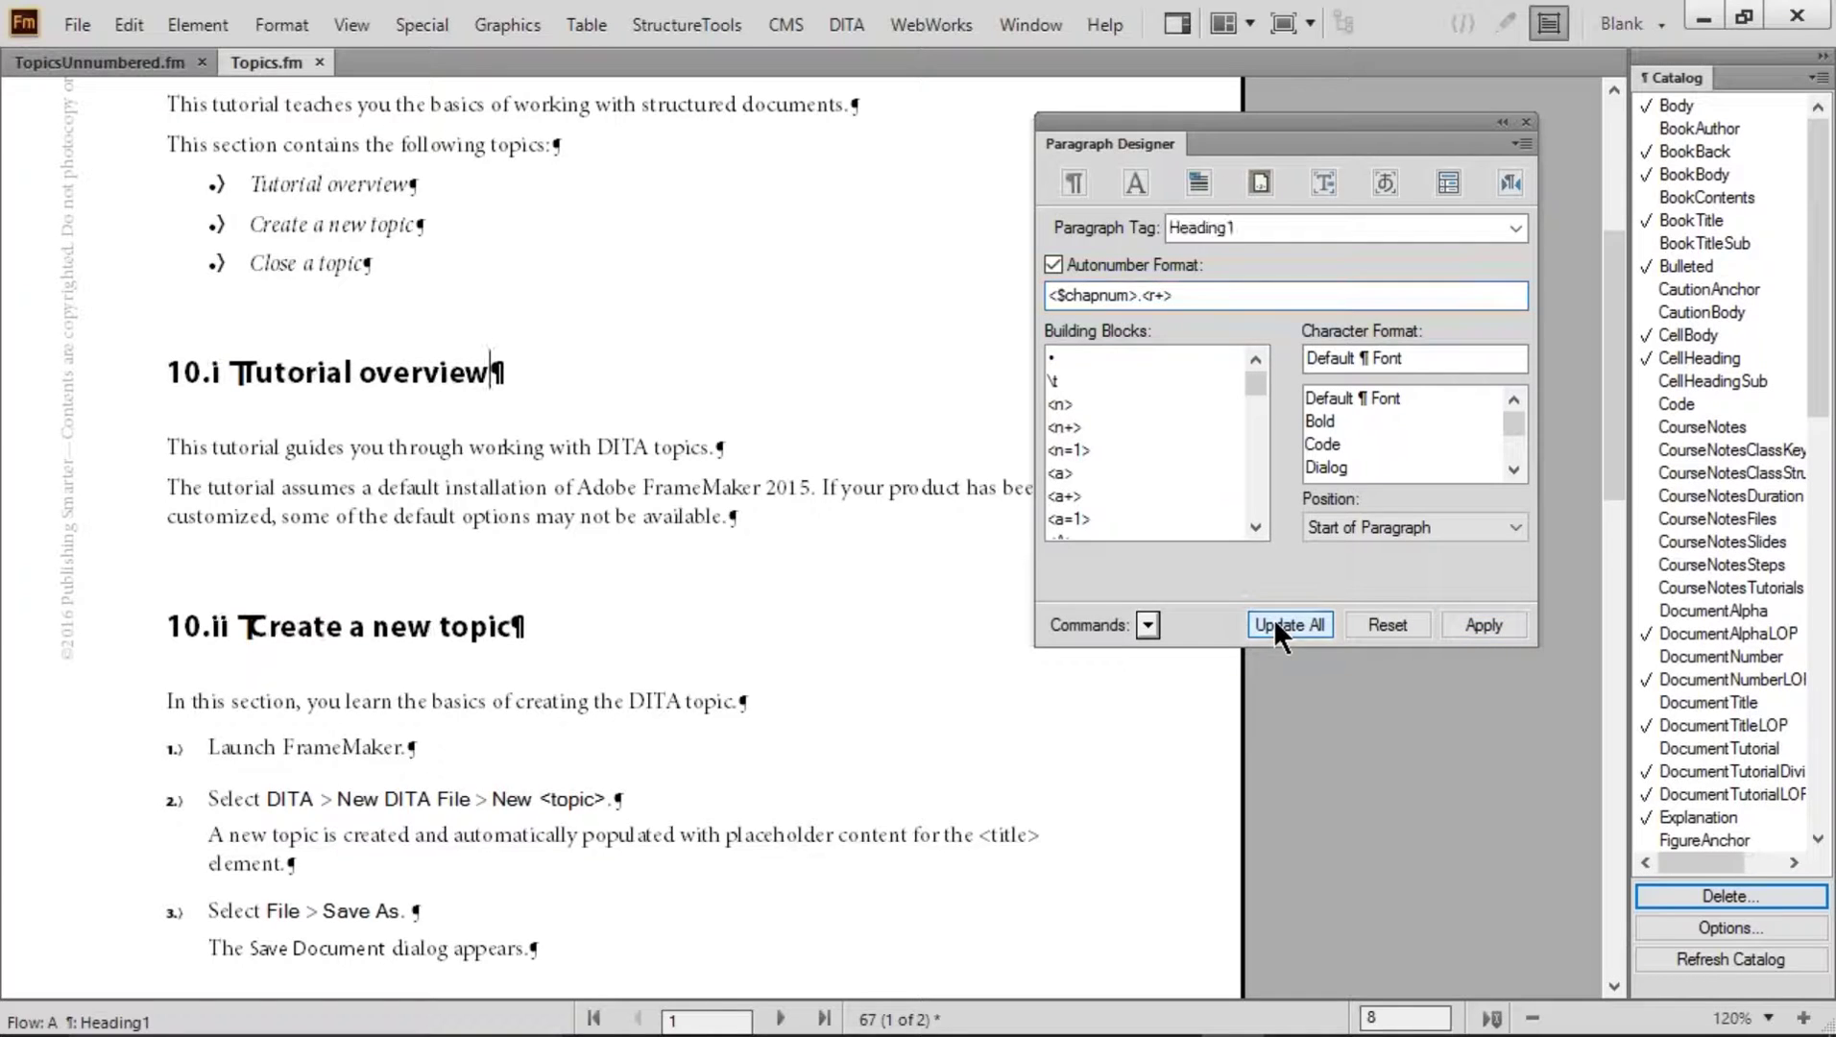
Switch the Heading1 autonumber counter to uppercase letters with A and update all Heading1 paragraphs
click(1151, 295)
key(Delete)
text(A)
click(1276, 622)
Restore the Heading1 autonumber format to the numeric <$chapnum>.<n+> and update all Heading1 paragraphs
click(1159, 295)
text(n)
click(1264, 629)
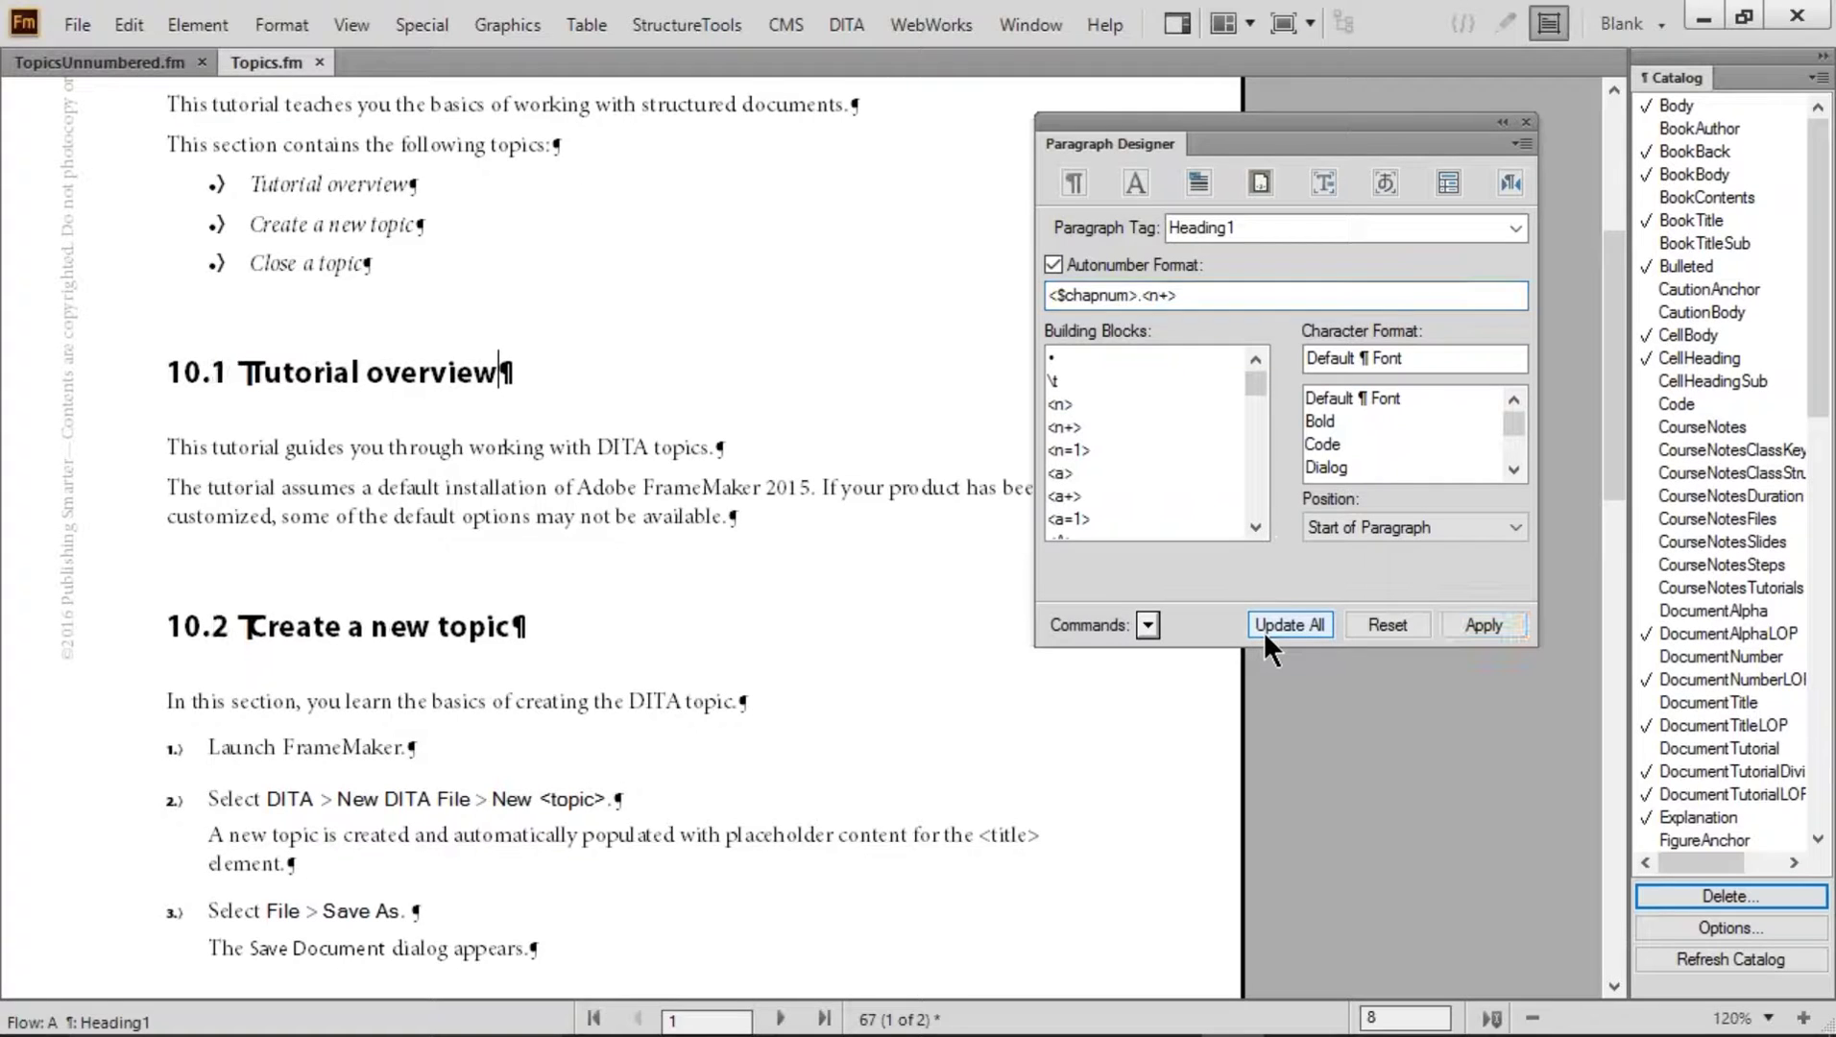
Examine the NumberBegin autonumber format of the "Launch FrameMaker." step, including its s: series label
scroll(439, 539, down, 5)
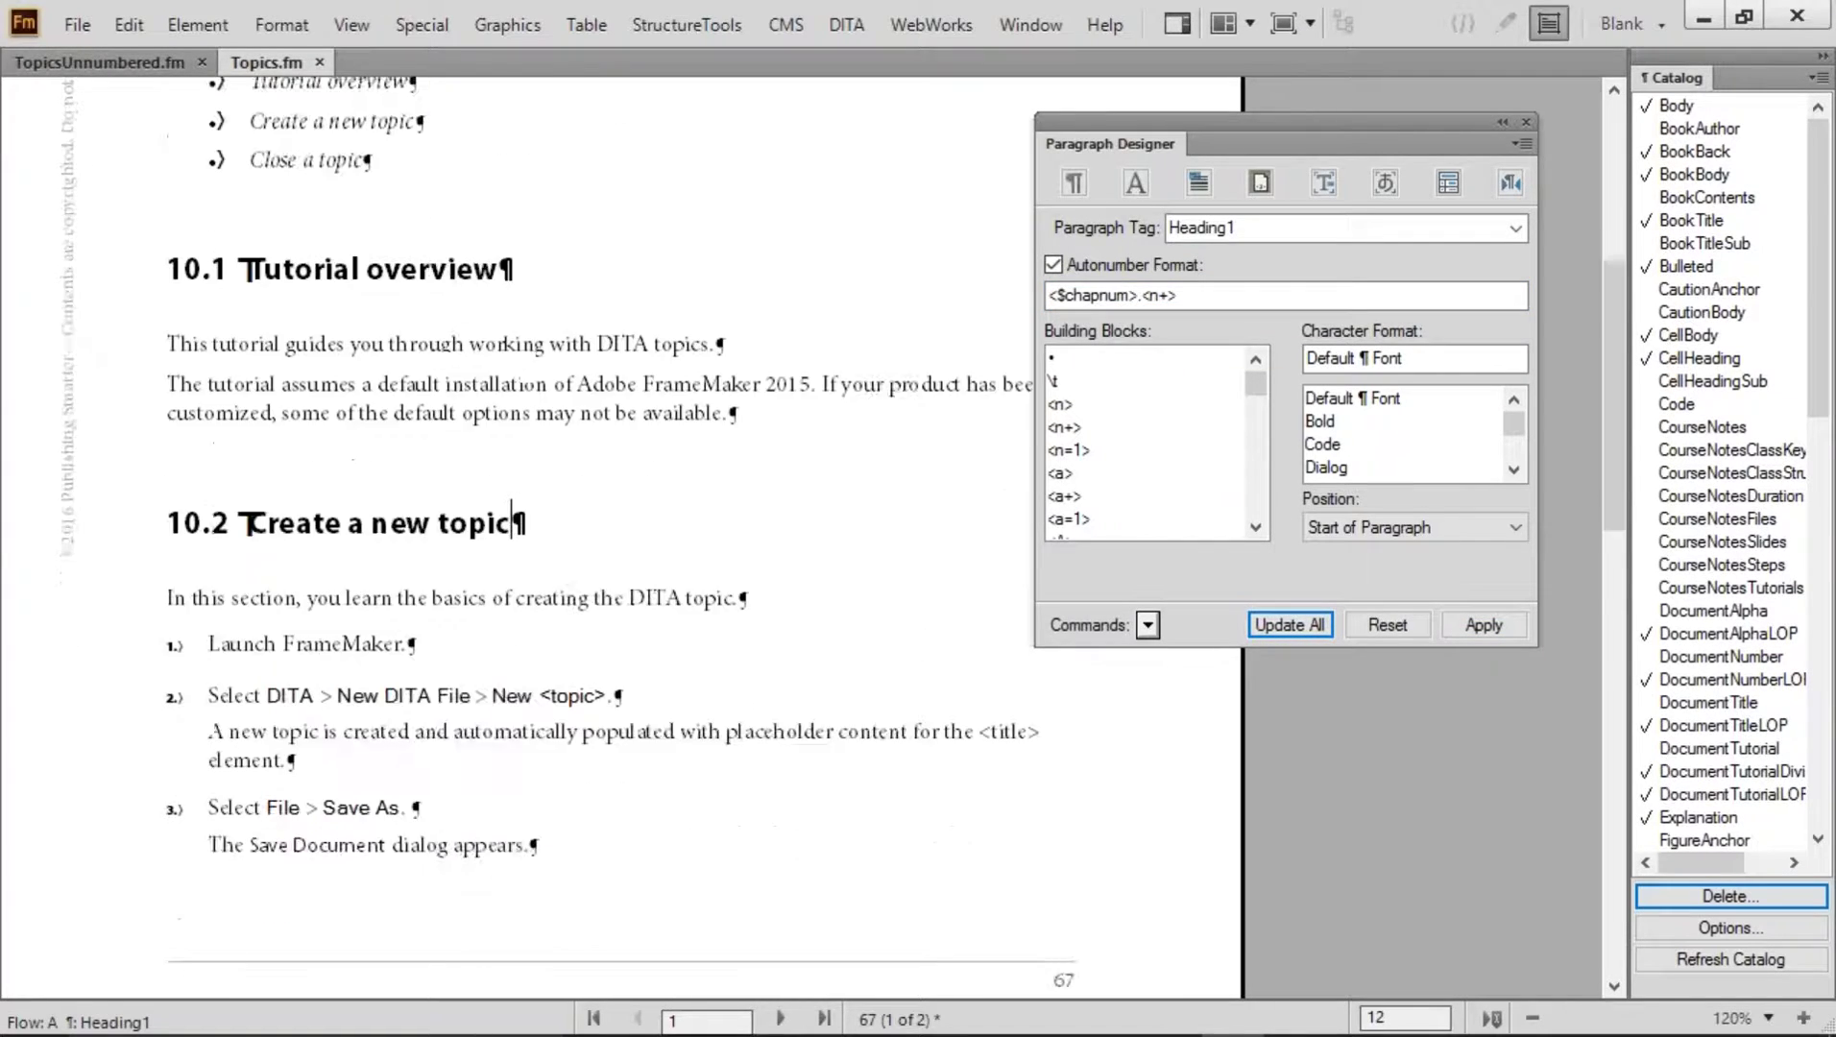
drag(243, 452, 401, 443)
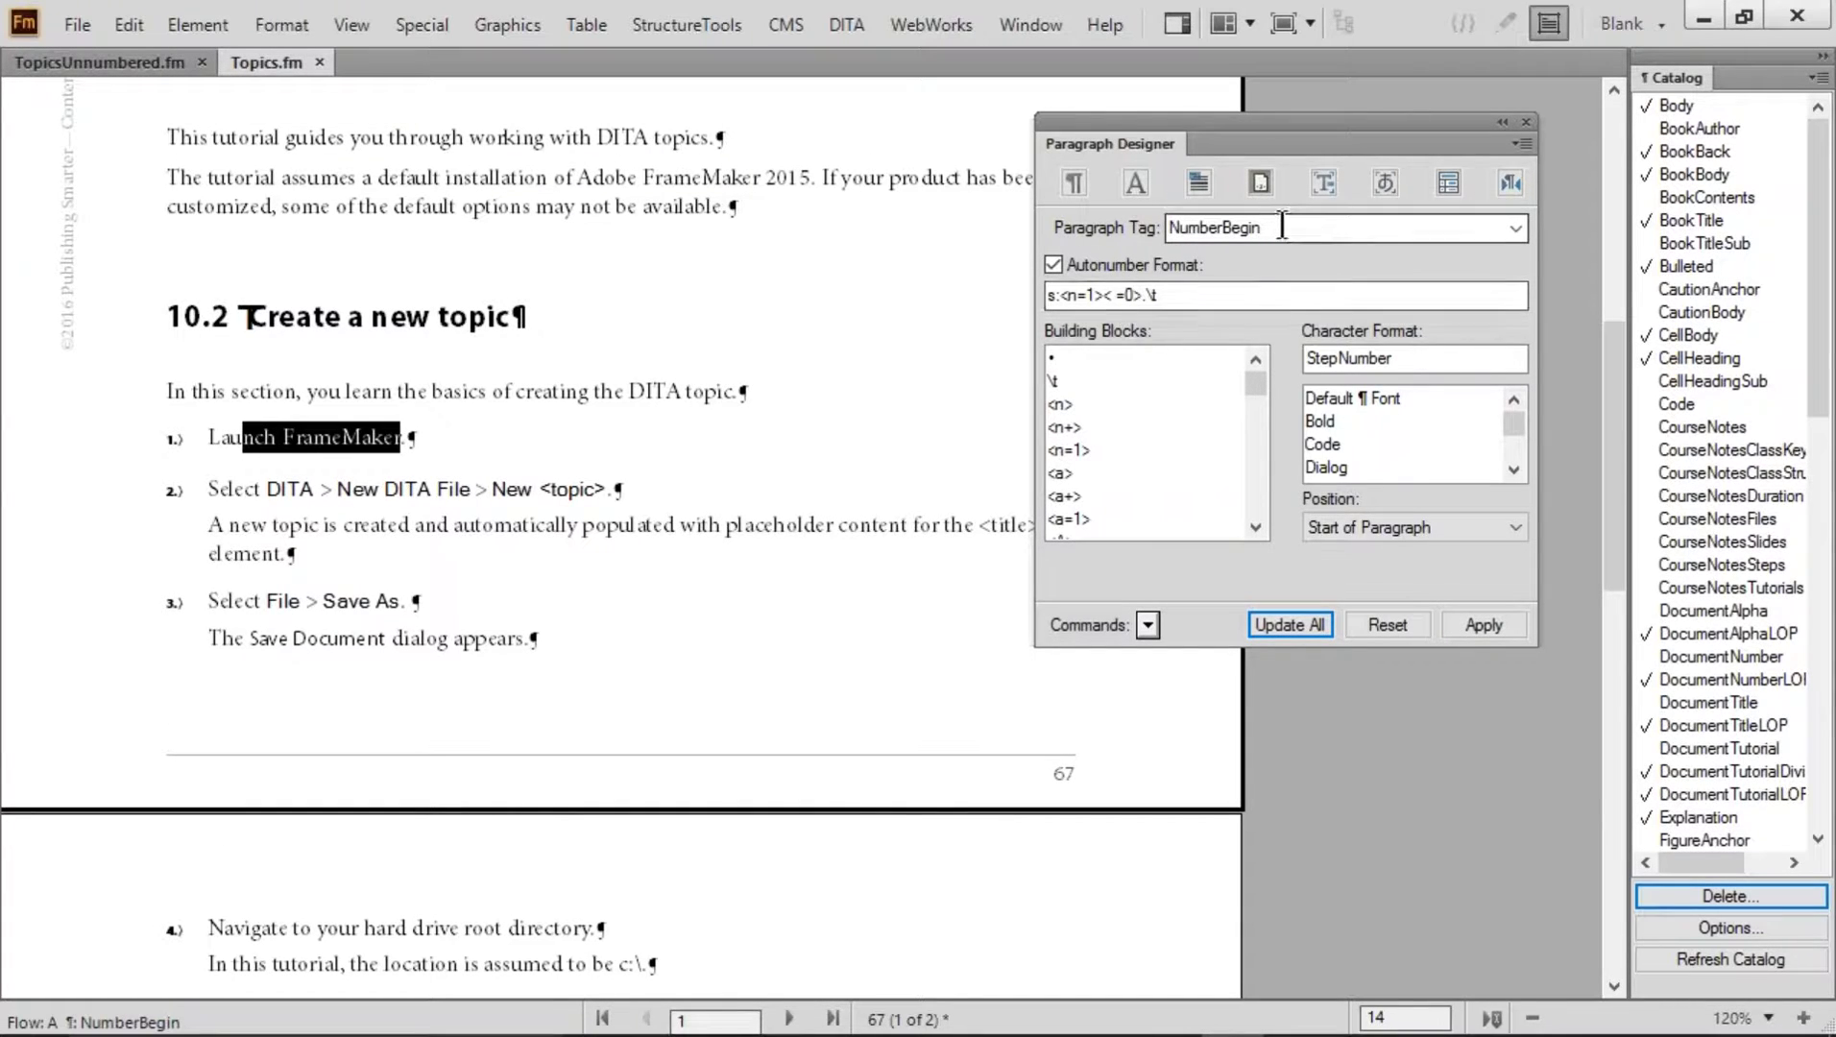
drag(1046, 295, 1190, 299)
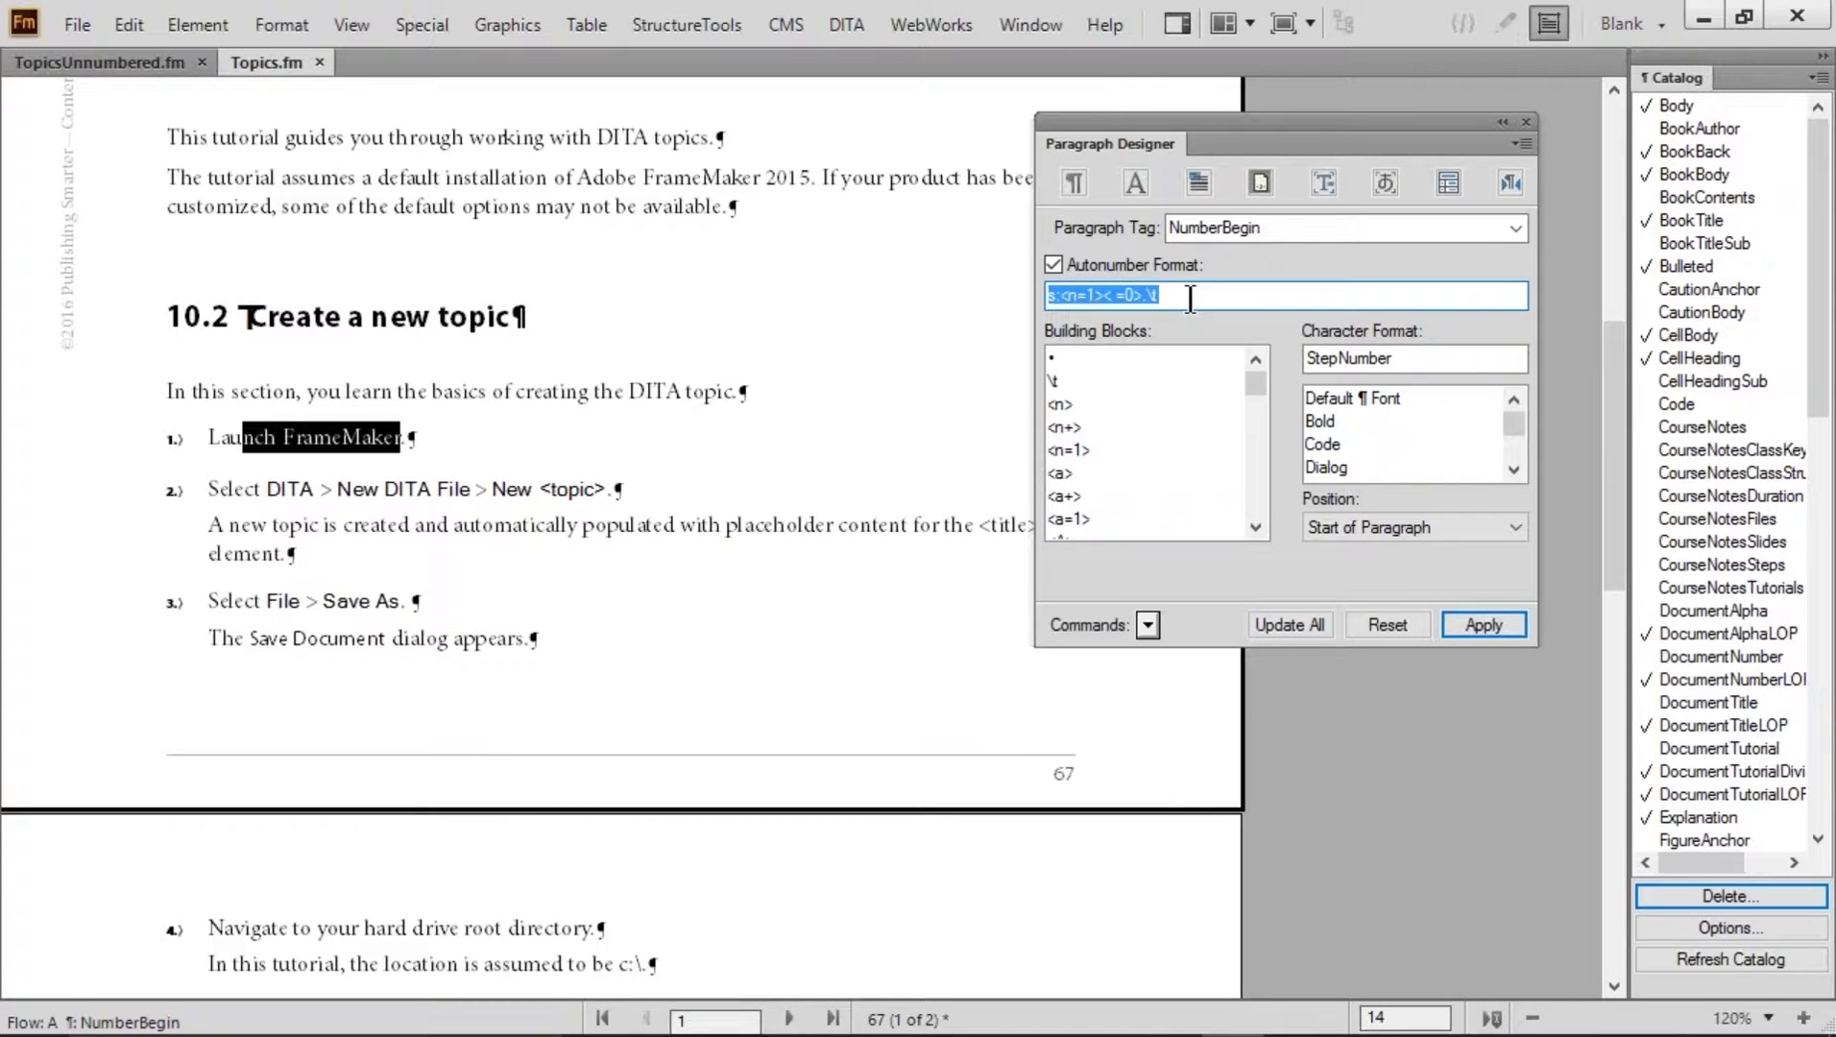
click(1190, 299)
drag(1047, 297, 1059, 297)
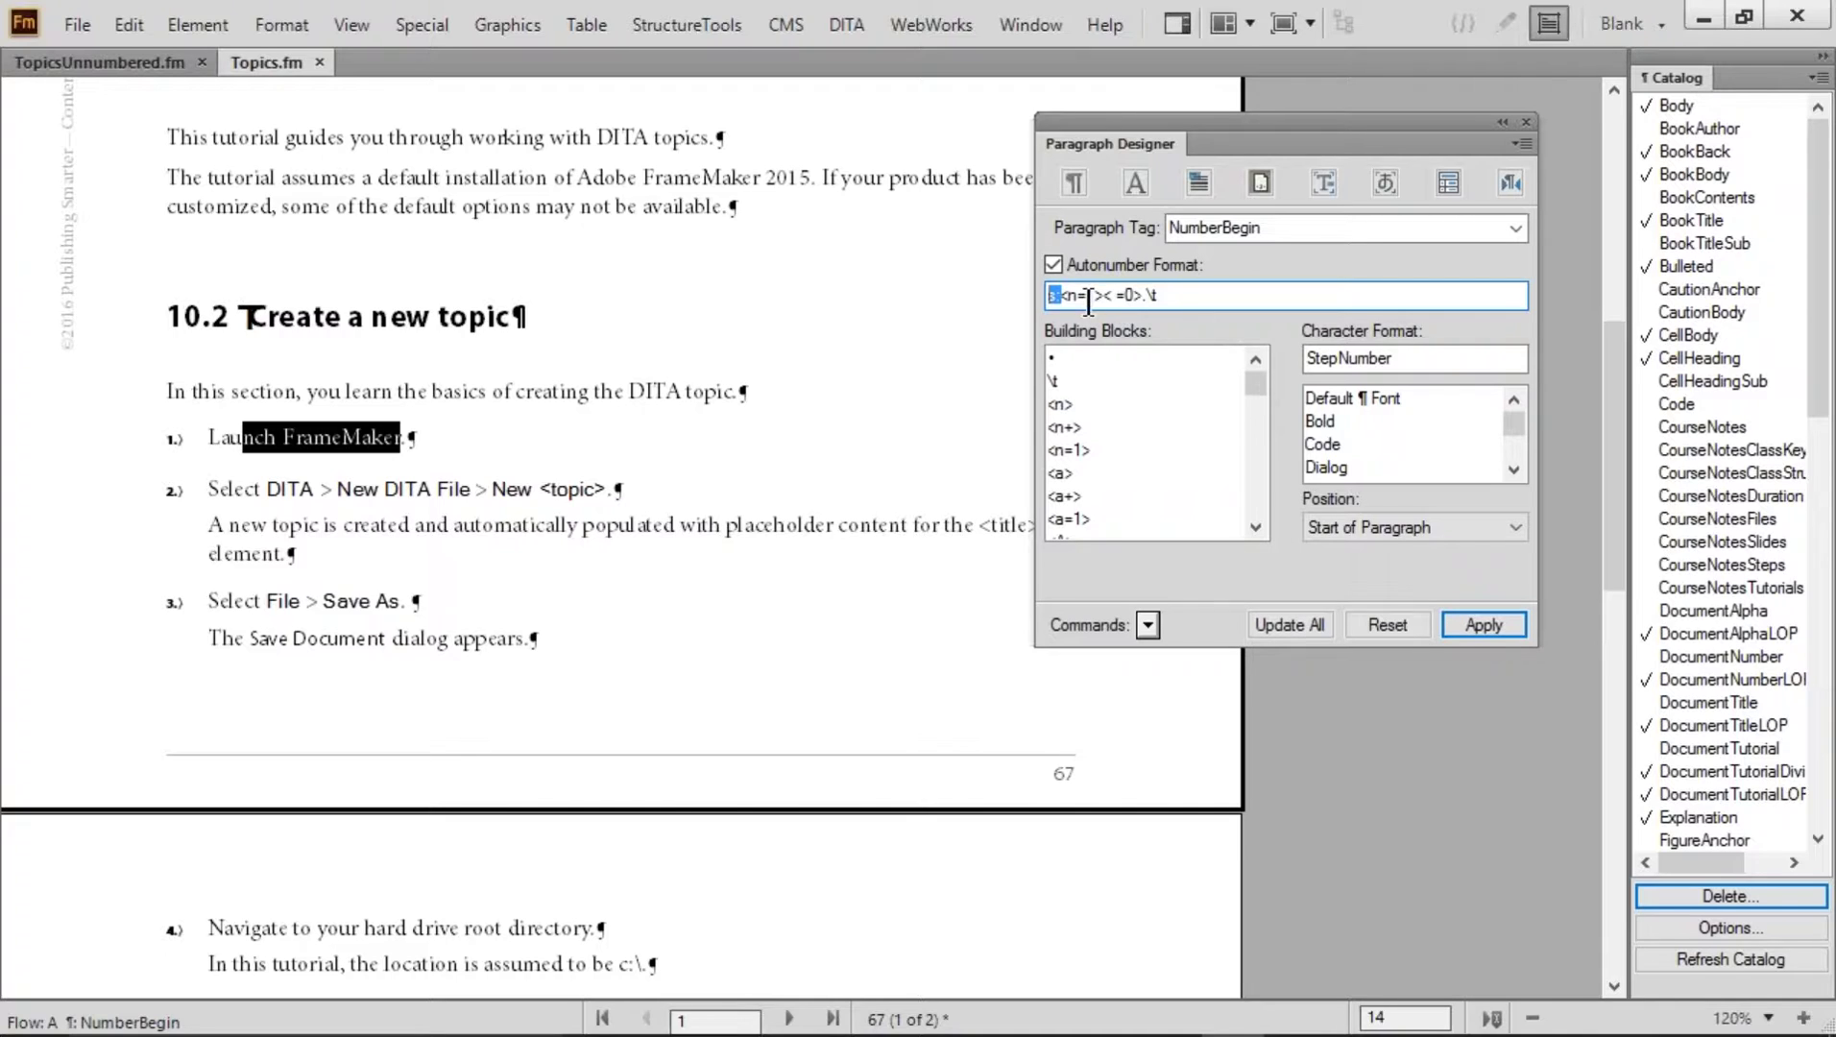
text(s:)
Compare the Heading1 autonumber format at "Create a new topic" with the NumberBegin format of the first step below it
drag(278, 318, 526, 320)
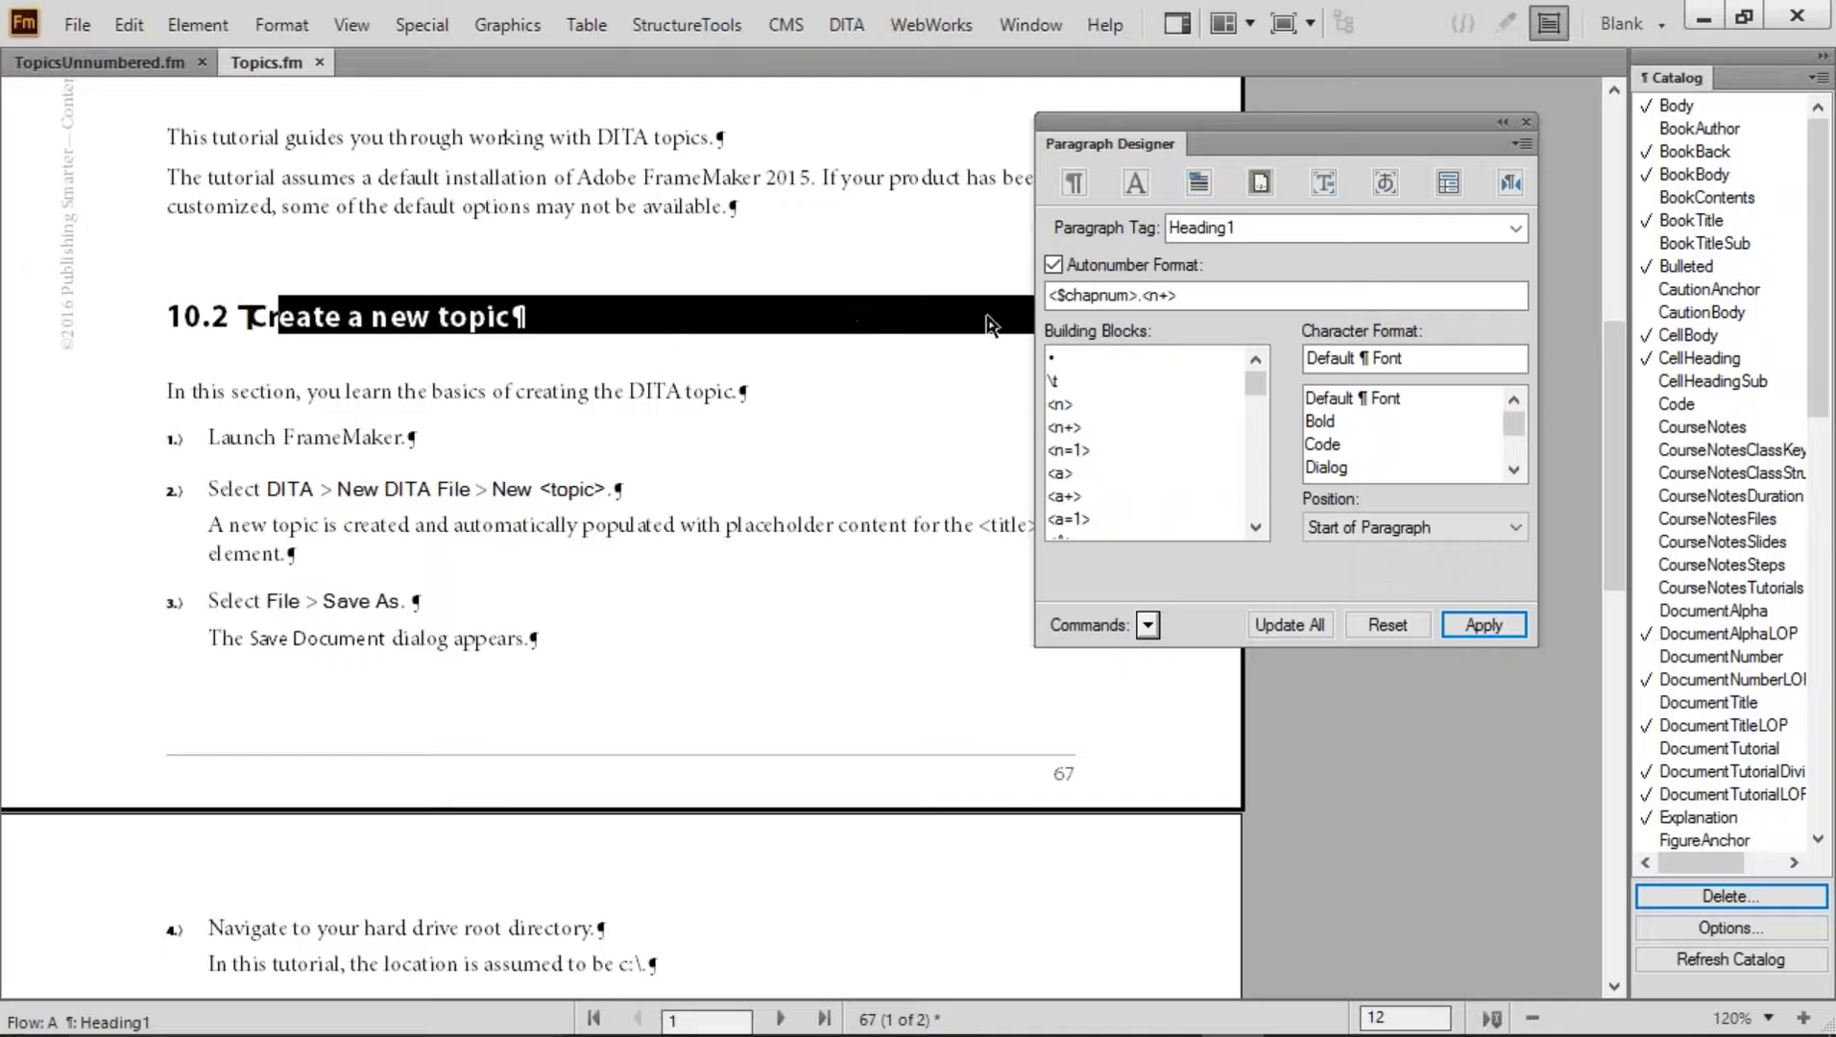
drag(1191, 296, 1046, 296)
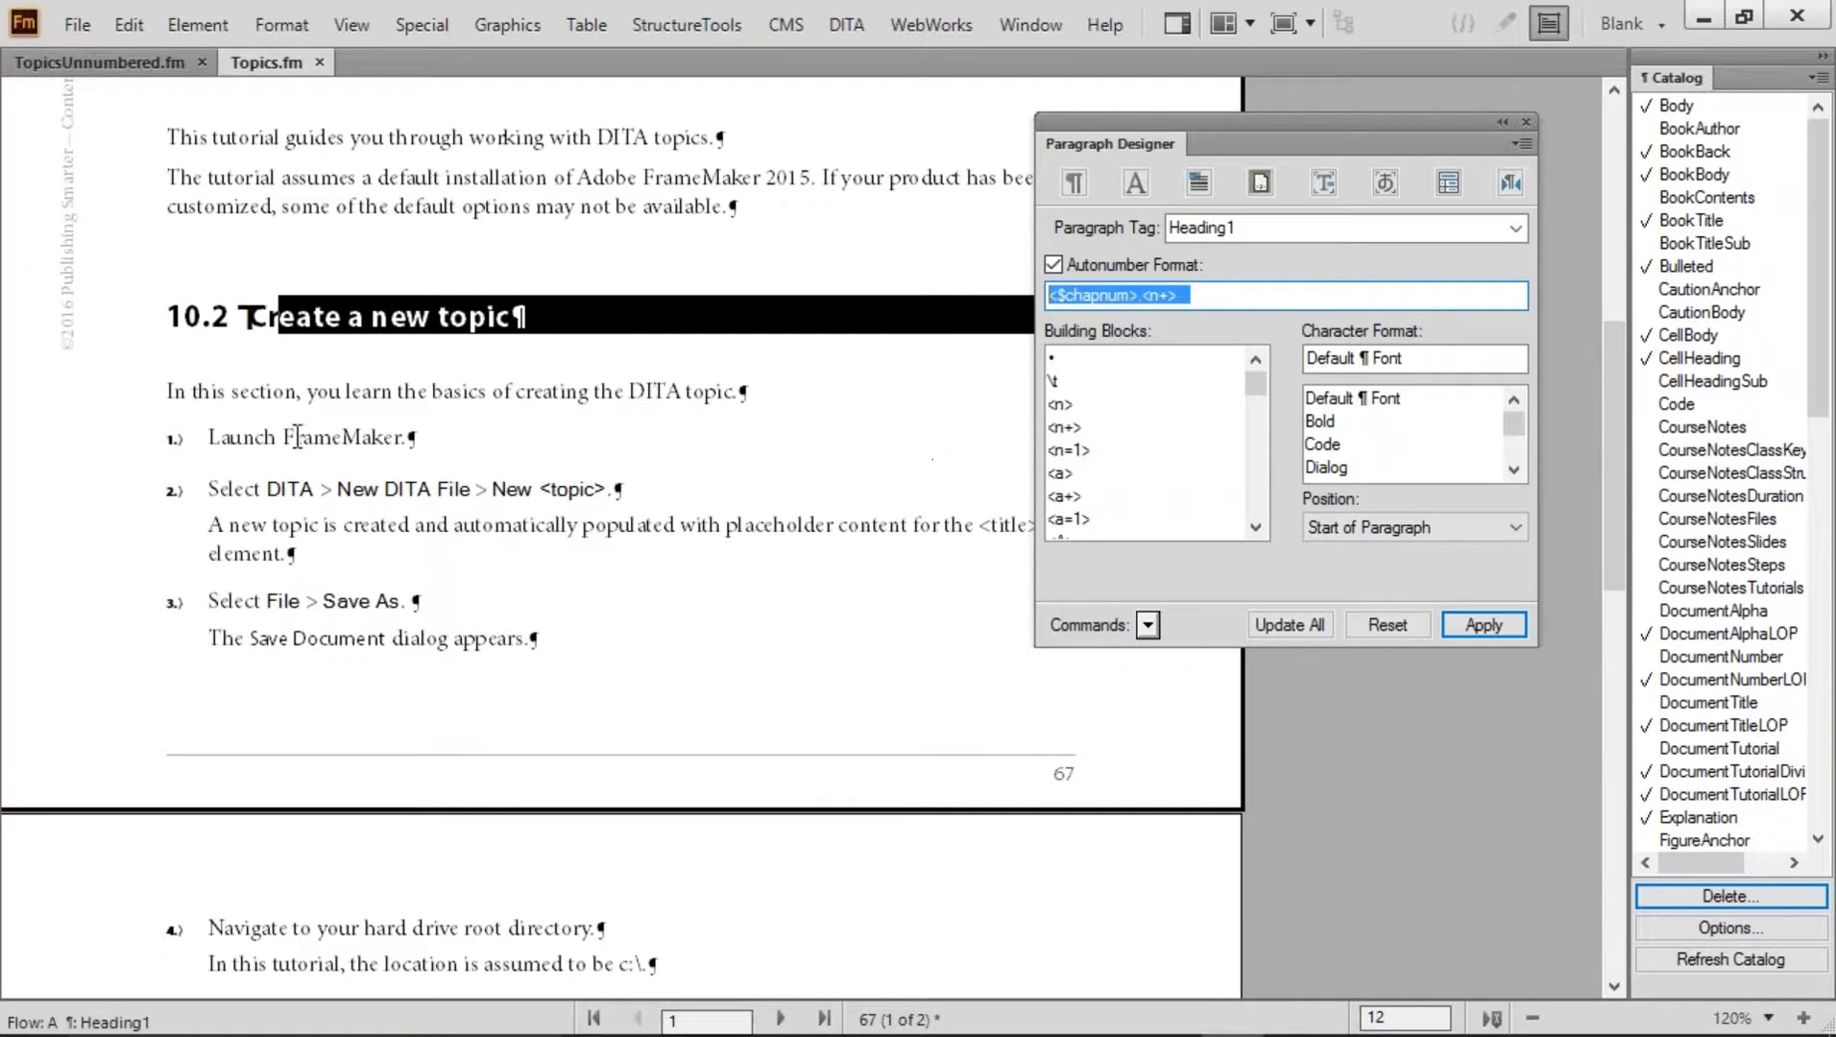
drag(226, 438, 434, 437)
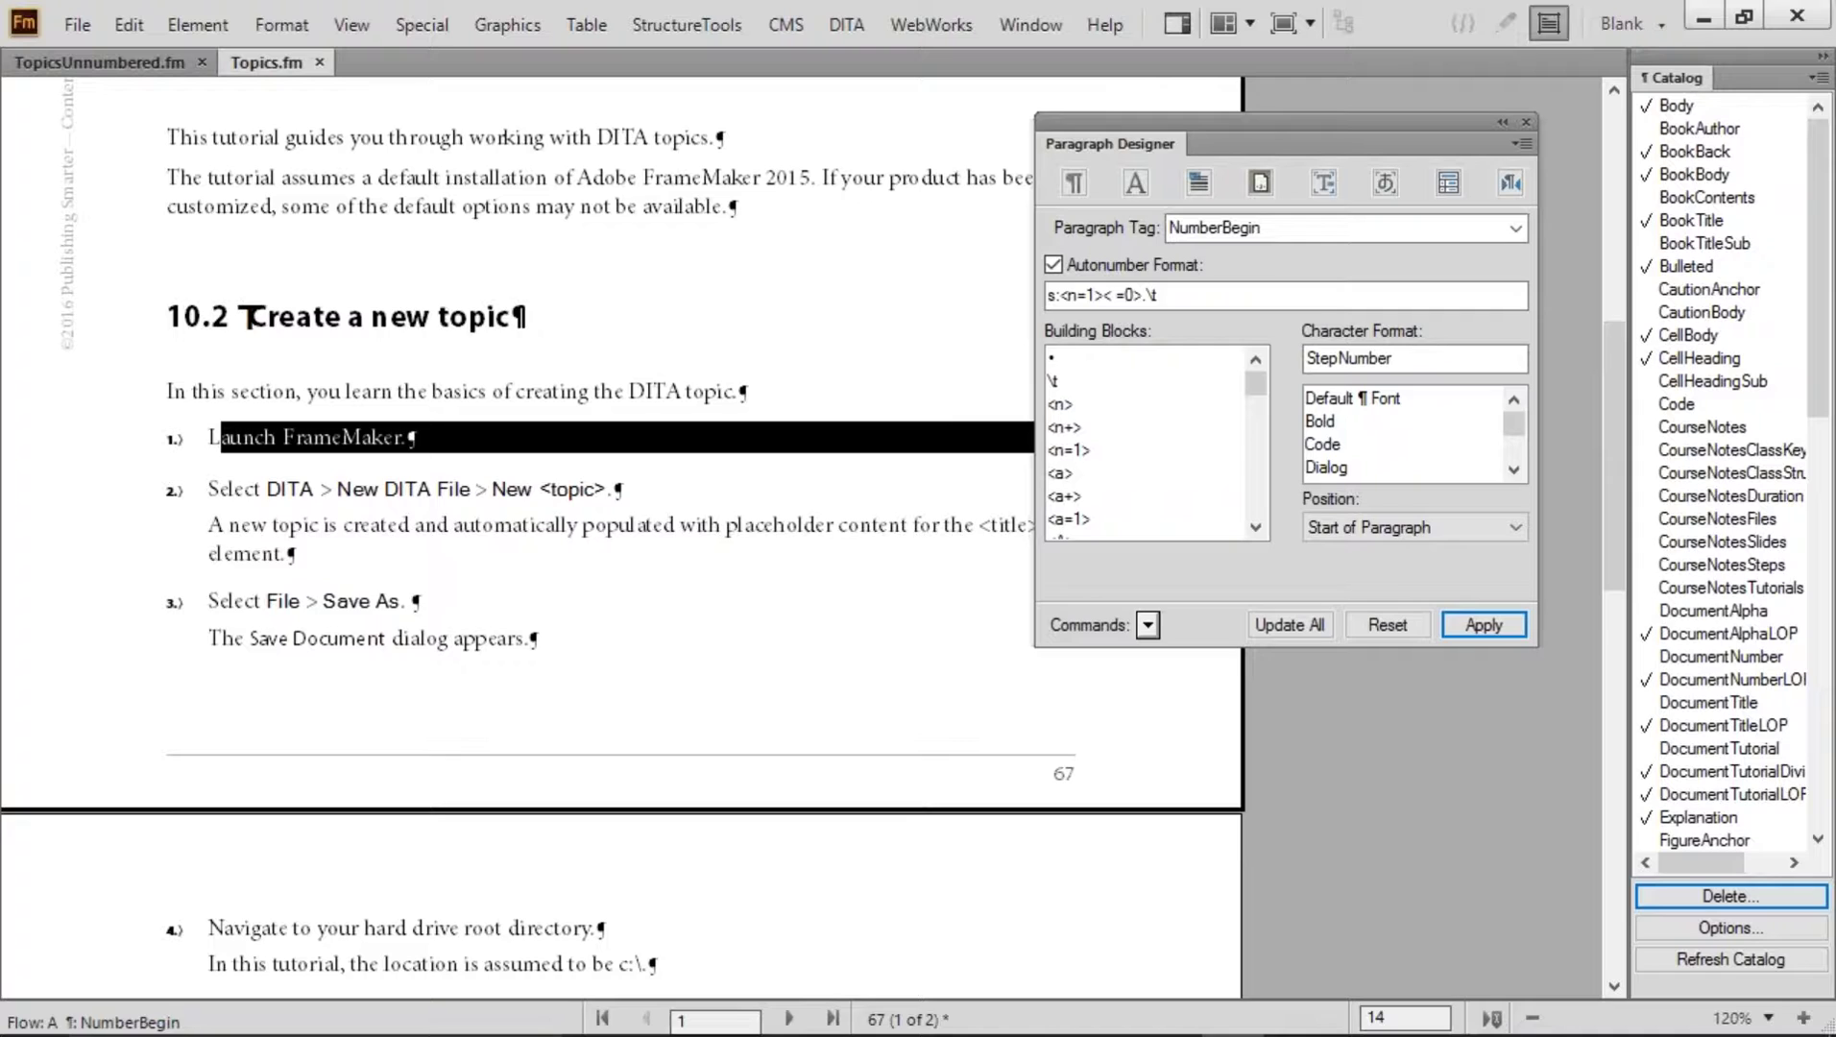
Examine the series label, counter and reset building blocks in the NumberContinue format of the "Select DITA > New DITA File" step
drag(219, 489, 792, 492)
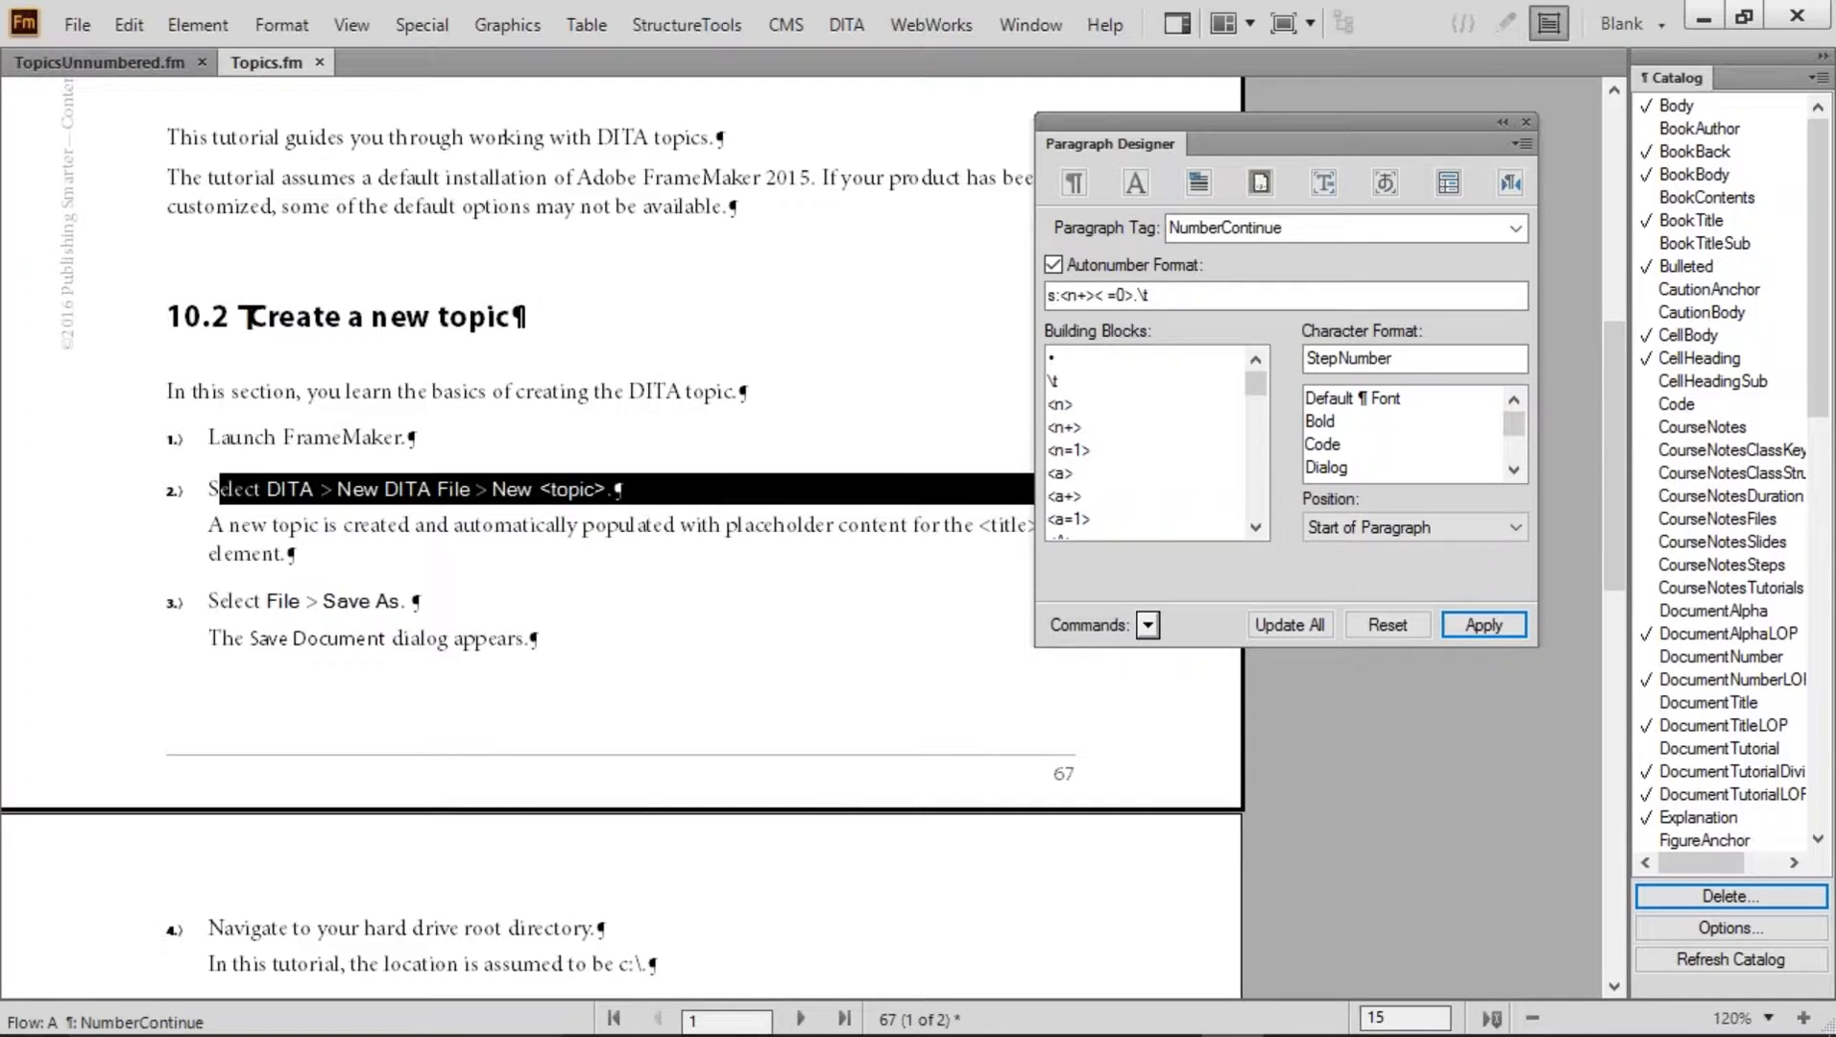
drag(1047, 295, 1060, 294)
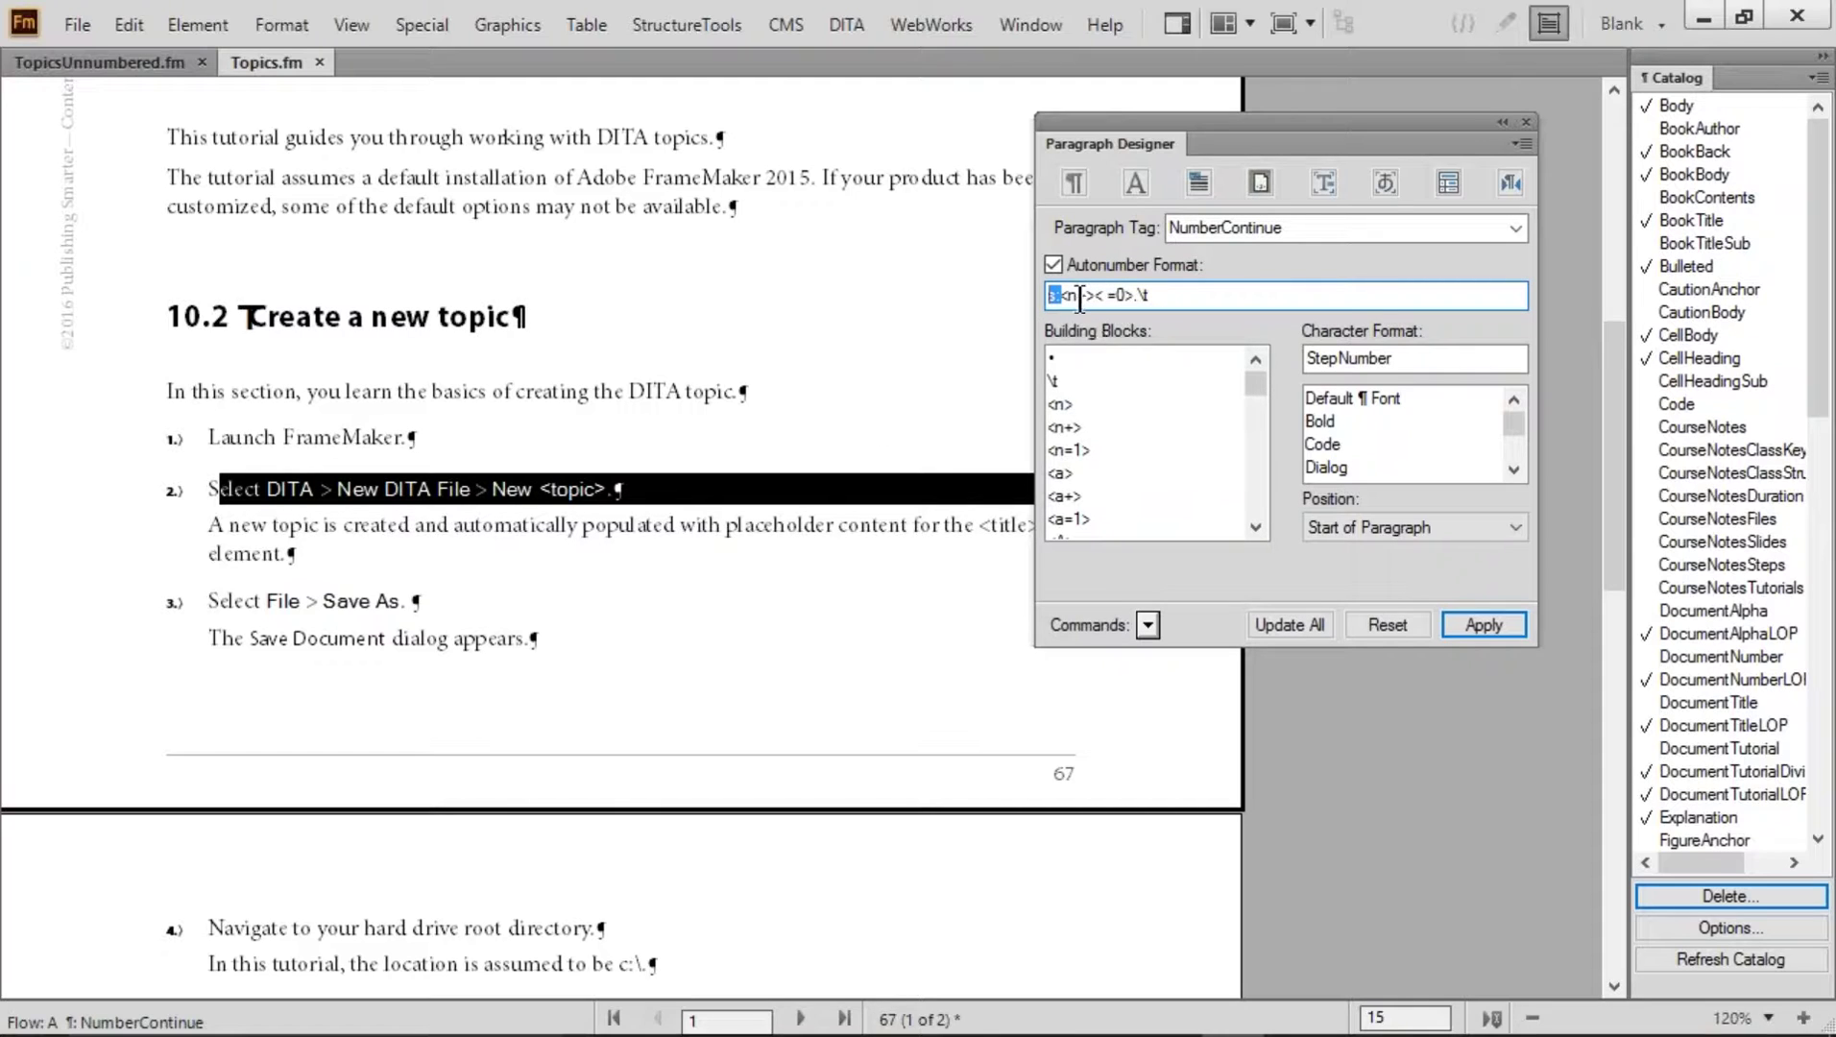
drag(1066, 295, 1105, 295)
drag(1141, 294, 1095, 290)
click(1149, 295)
drag(1096, 295, 1045, 296)
Examine the <n=1> counter and < =0> building blocks in the NumberBegin format of the "Launch FrameMaker." step
drag(209, 435, 434, 448)
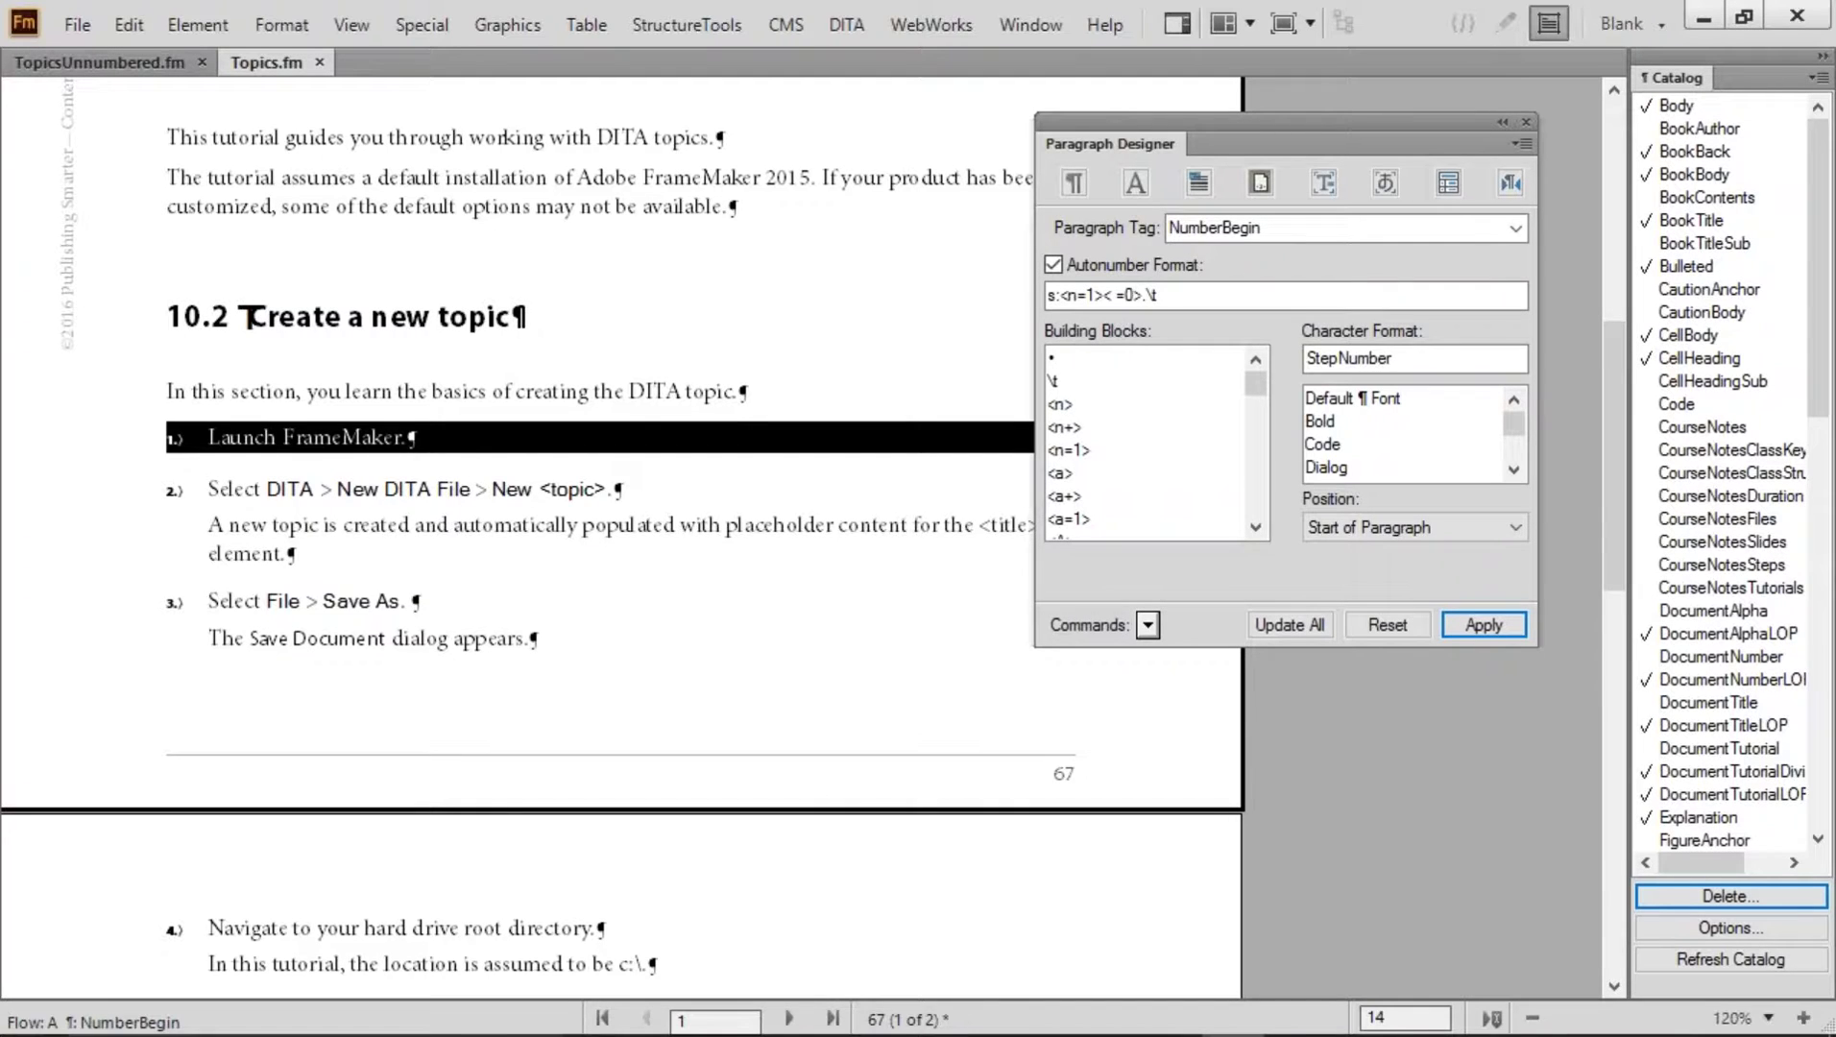
click(1064, 295)
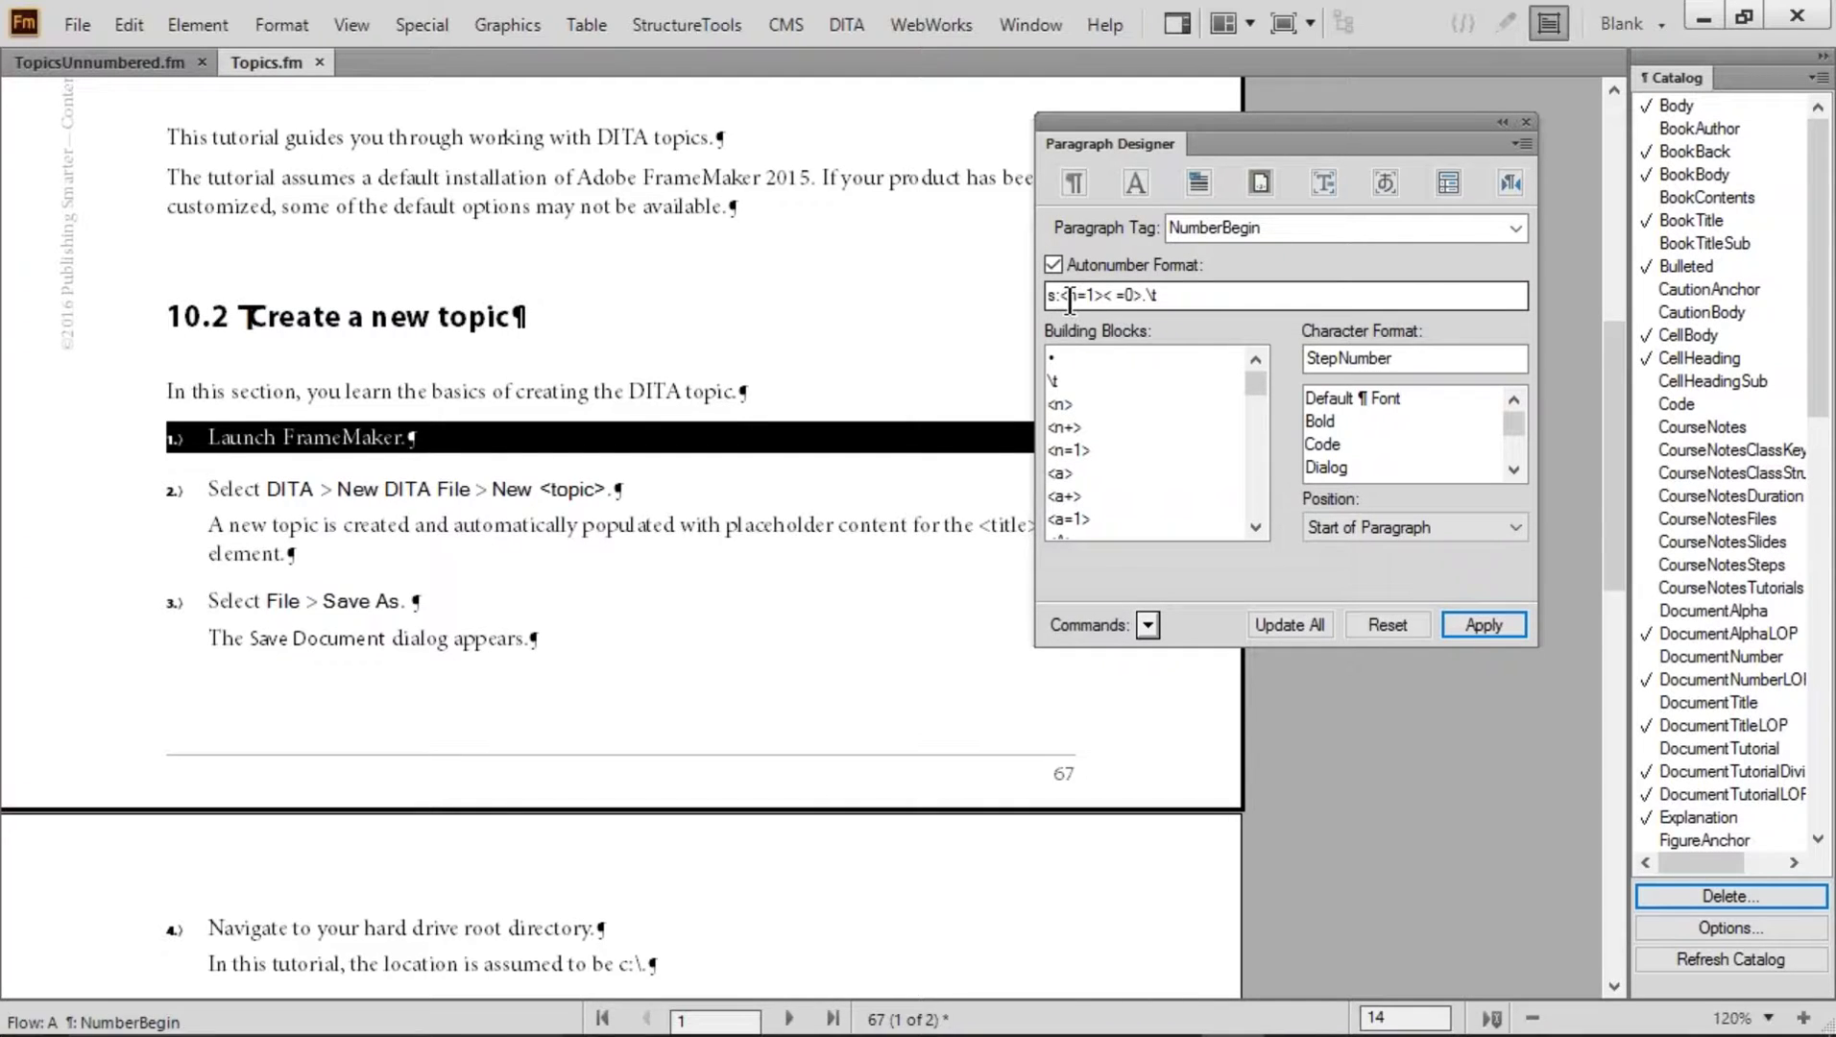
drag(1078, 300, 1071, 299)
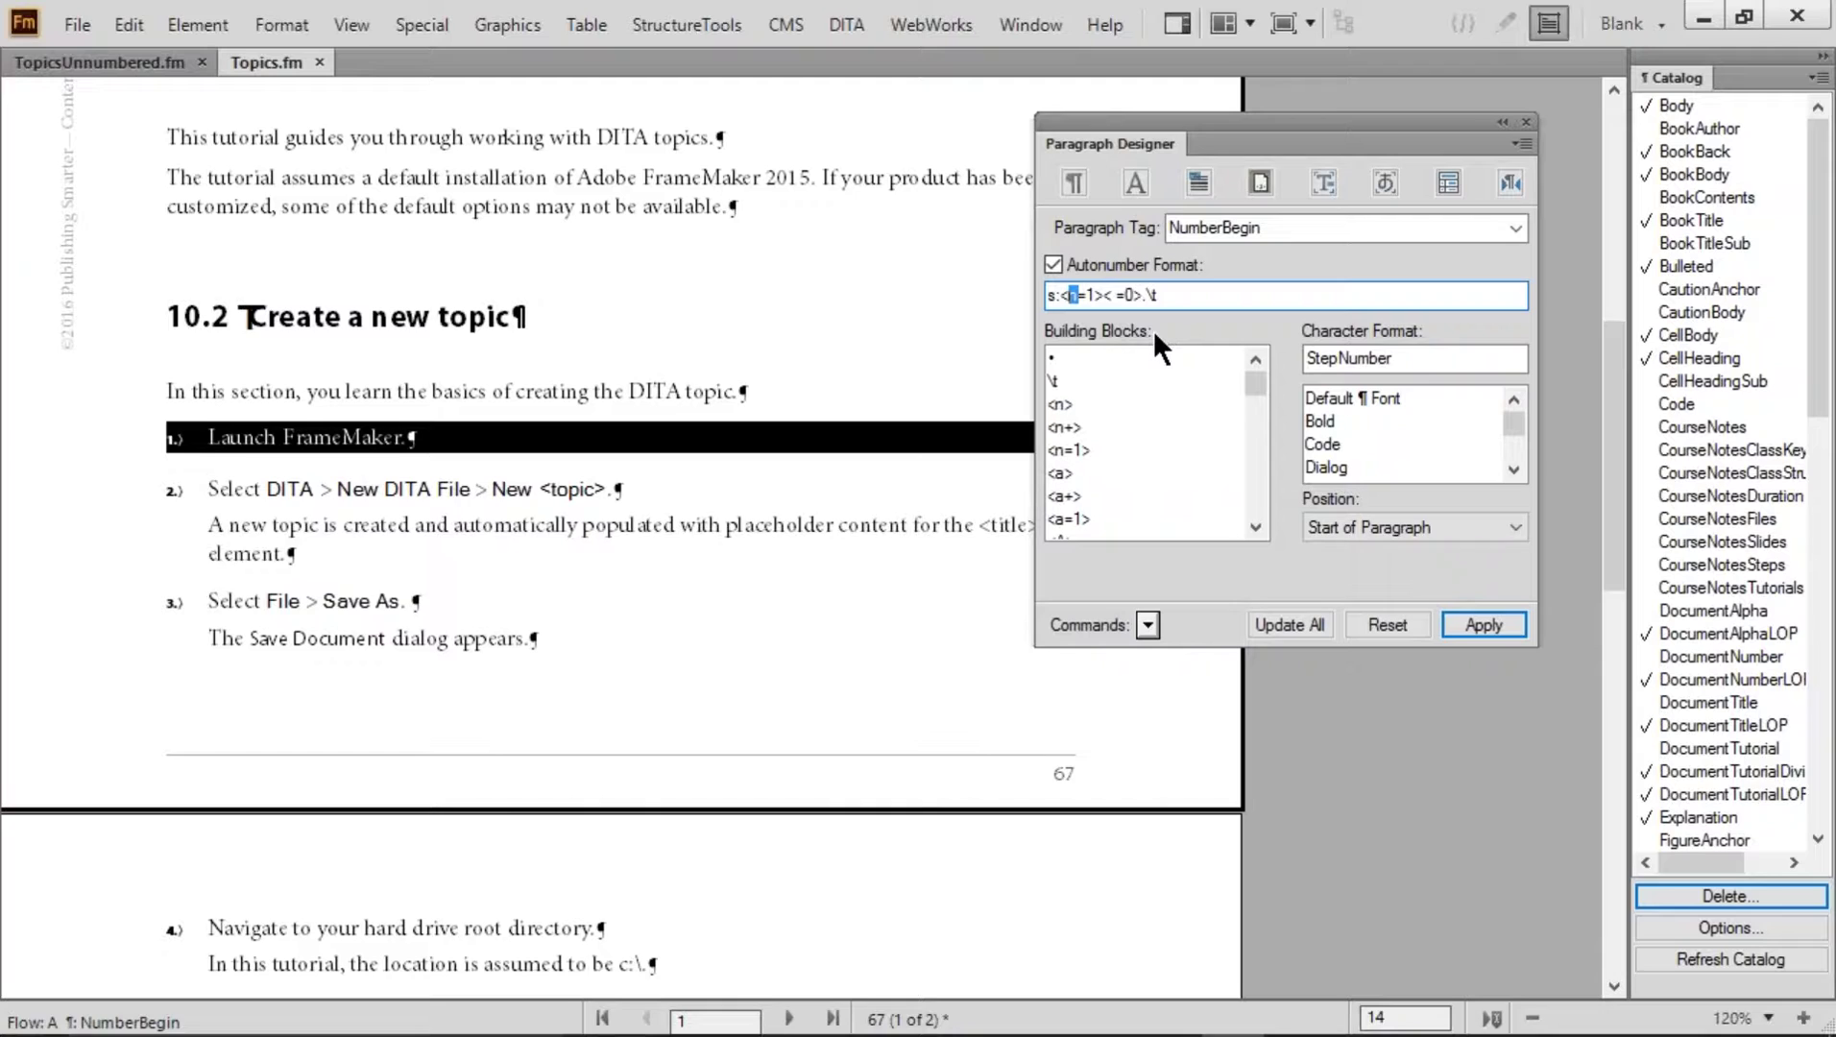
click(1185, 296)
drag(1102, 296, 1143, 298)
Examine the < > and <a+> building blocks in the NumberSubAlpha format of the "Replace the placeholder content" substep
scroll(696, 343, down, 8)
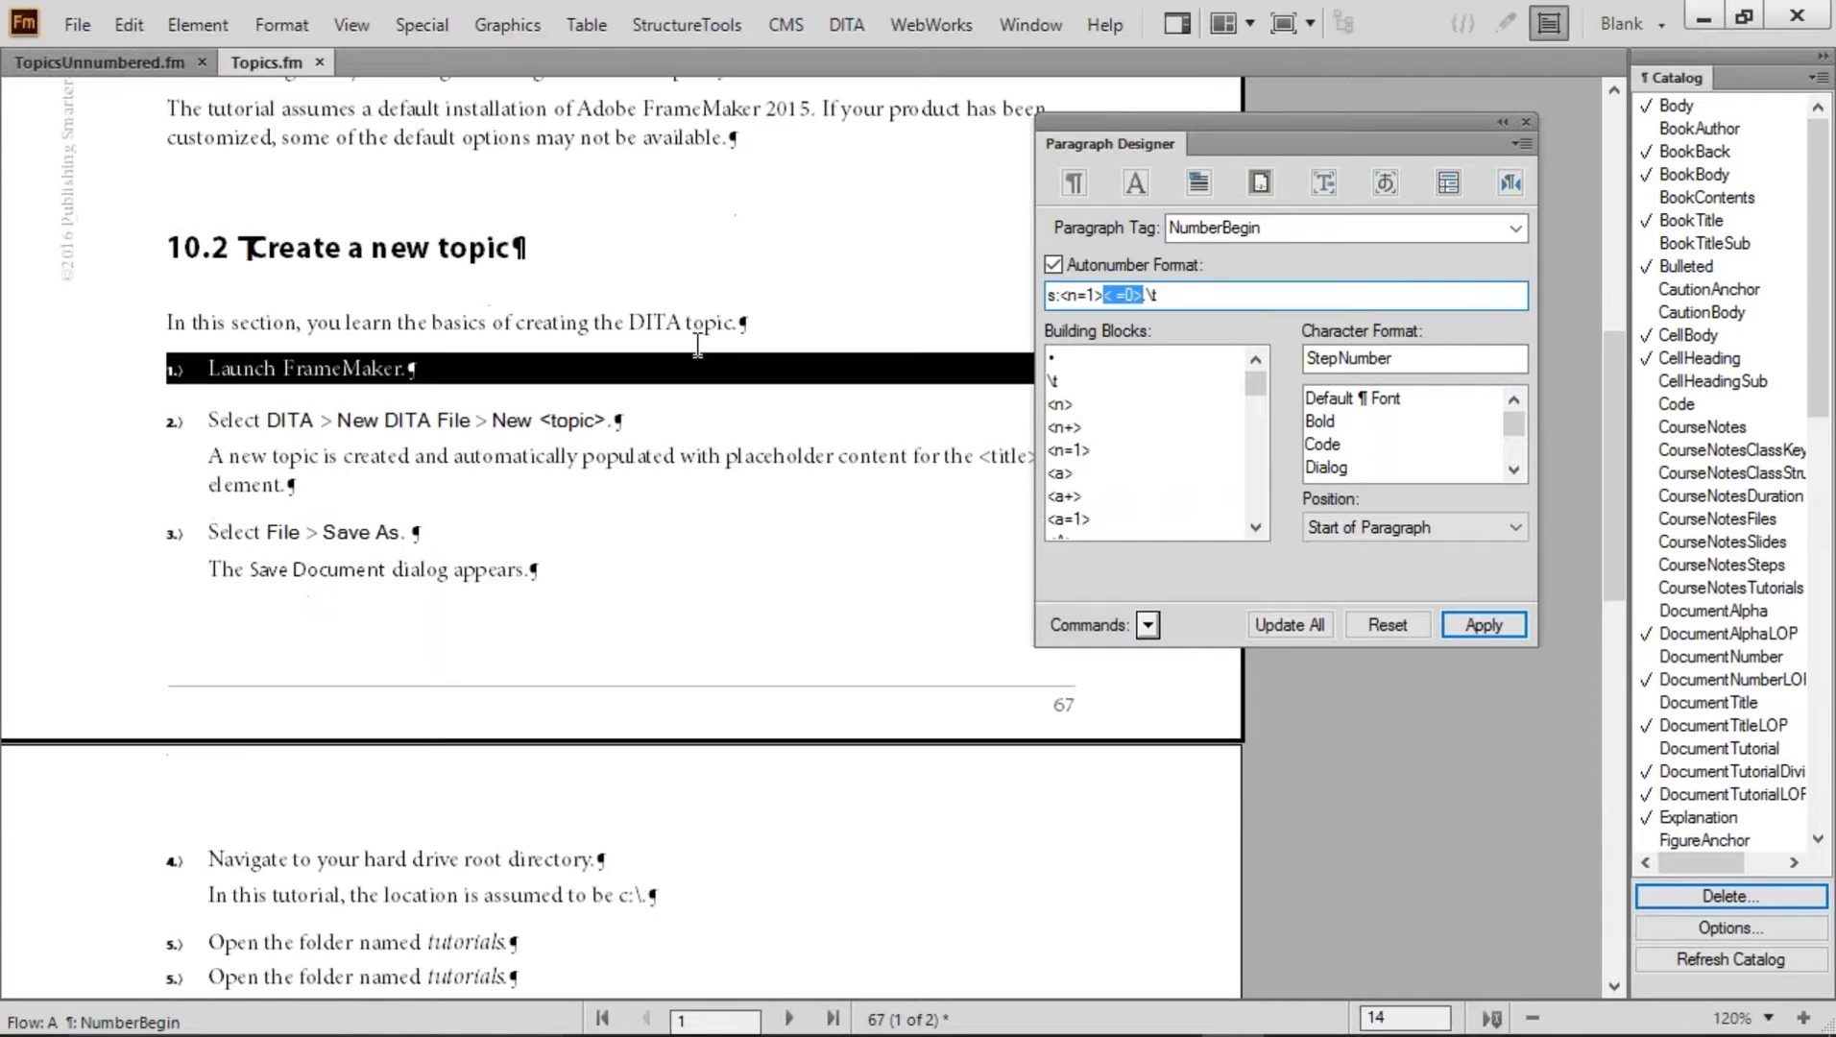
scroll(697, 343, down, 6)
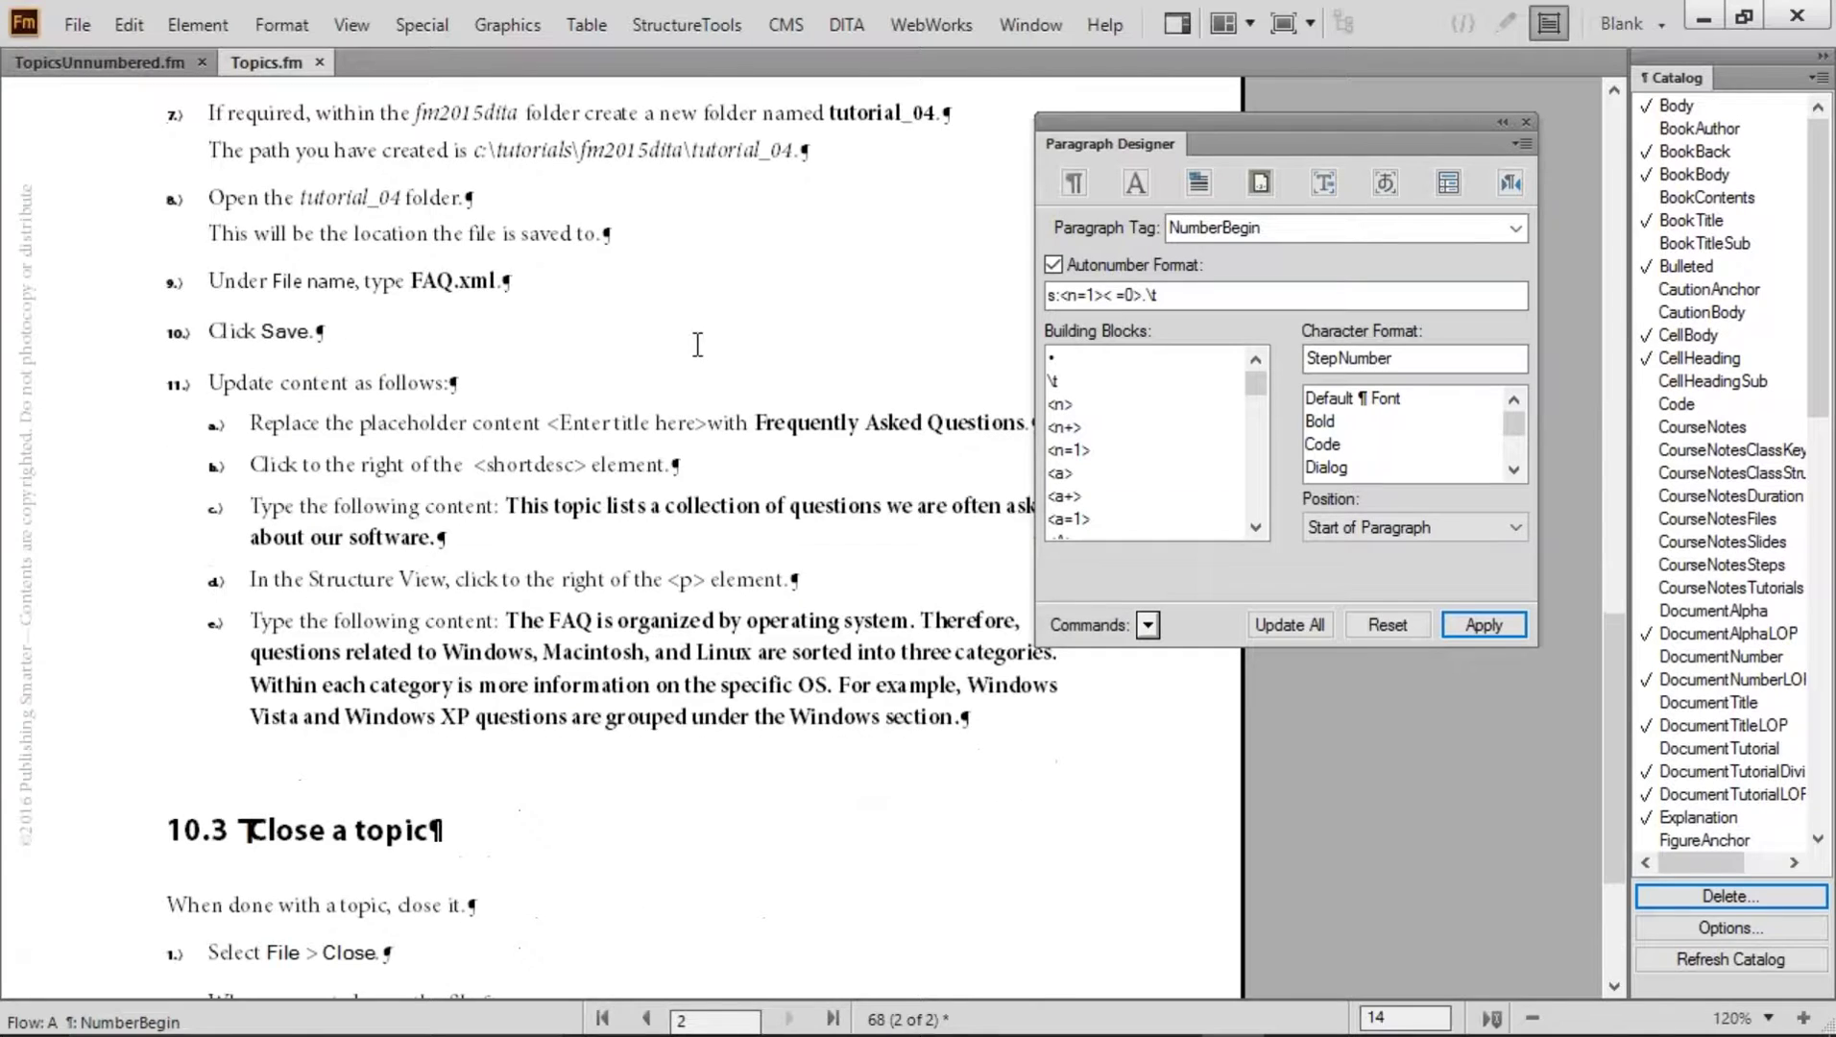
drag(260, 424, 419, 424)
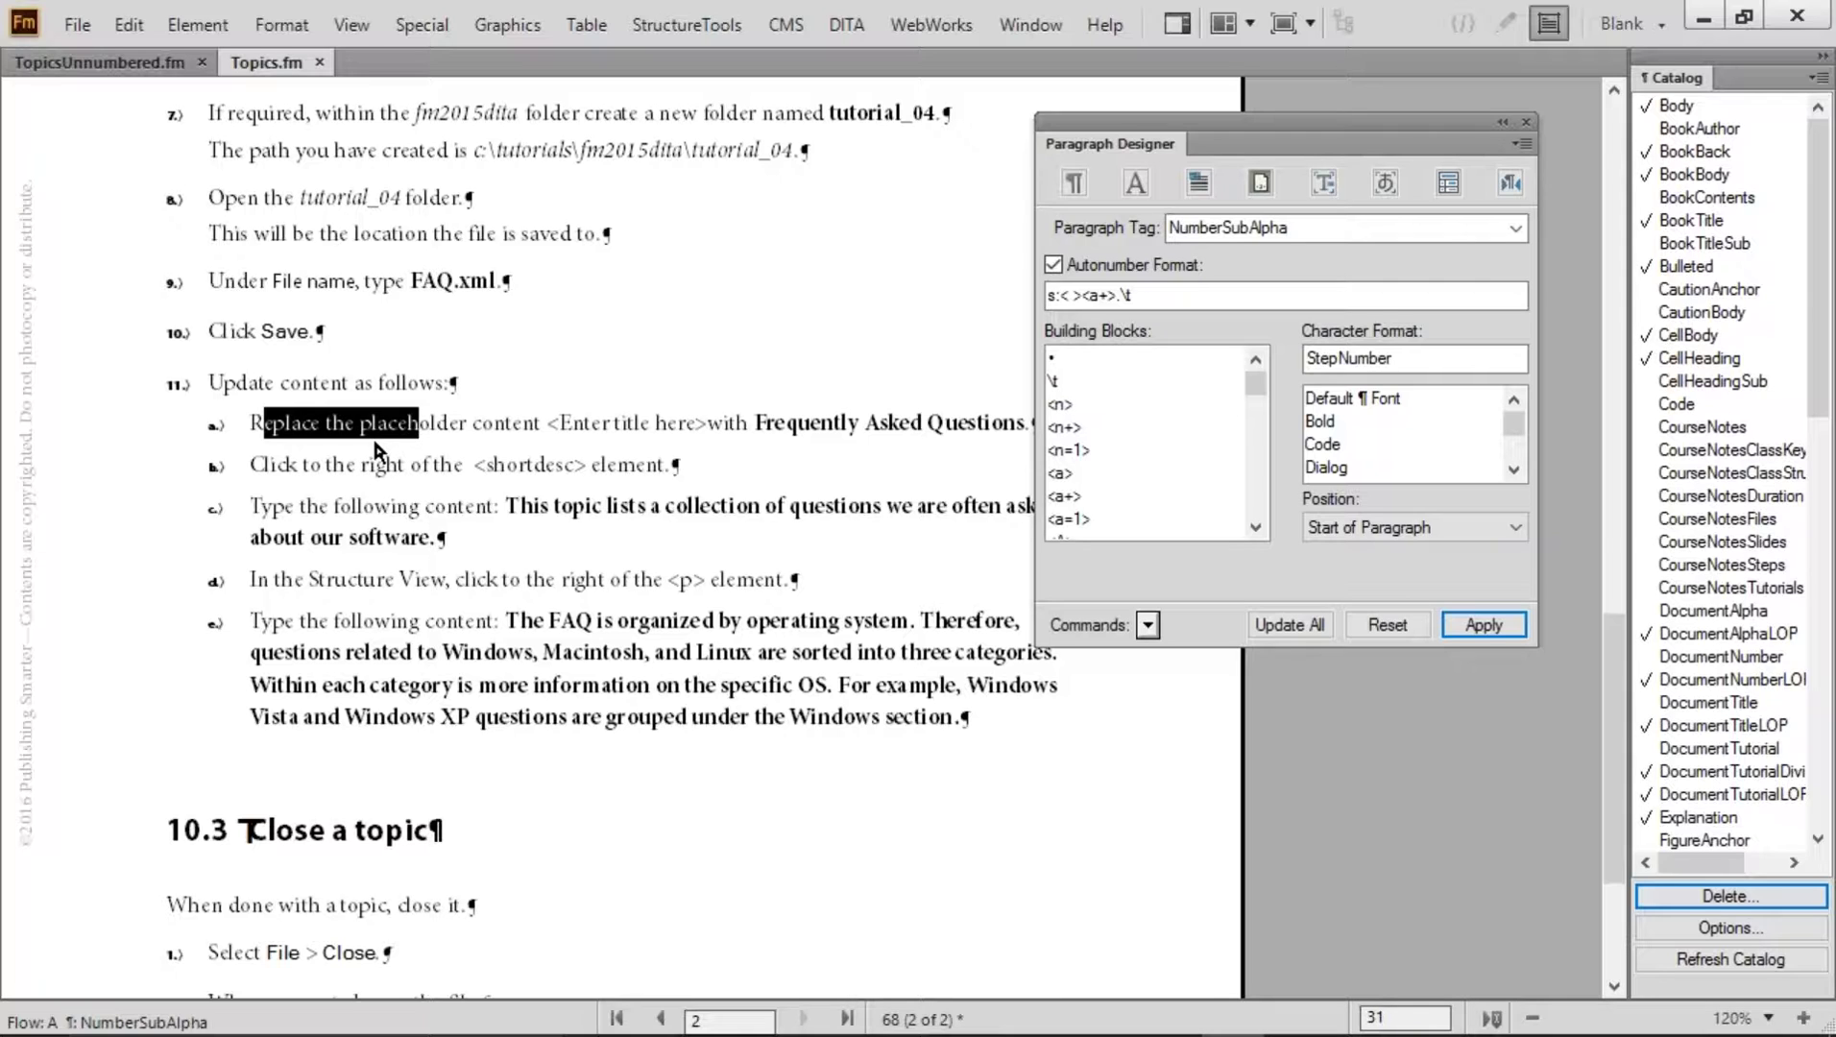
click(1088, 295)
drag(1084, 294, 1115, 297)
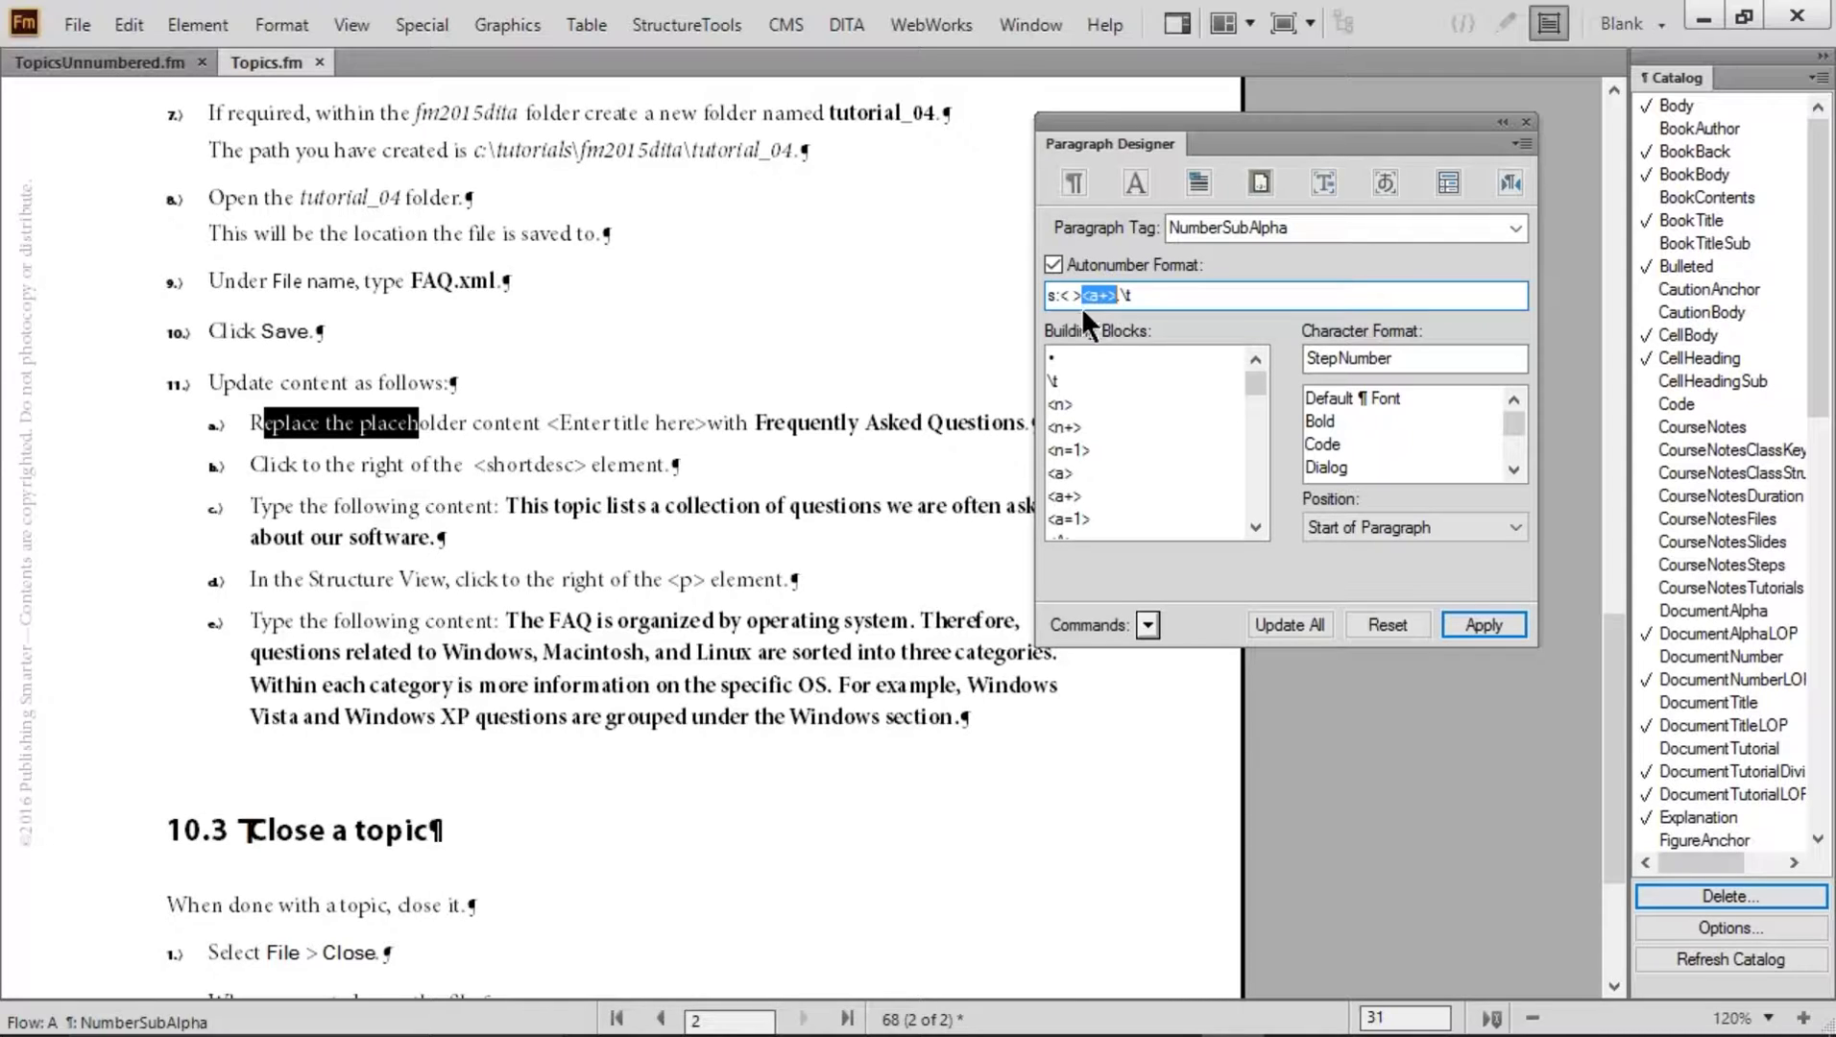
drag(1082, 296, 1061, 300)
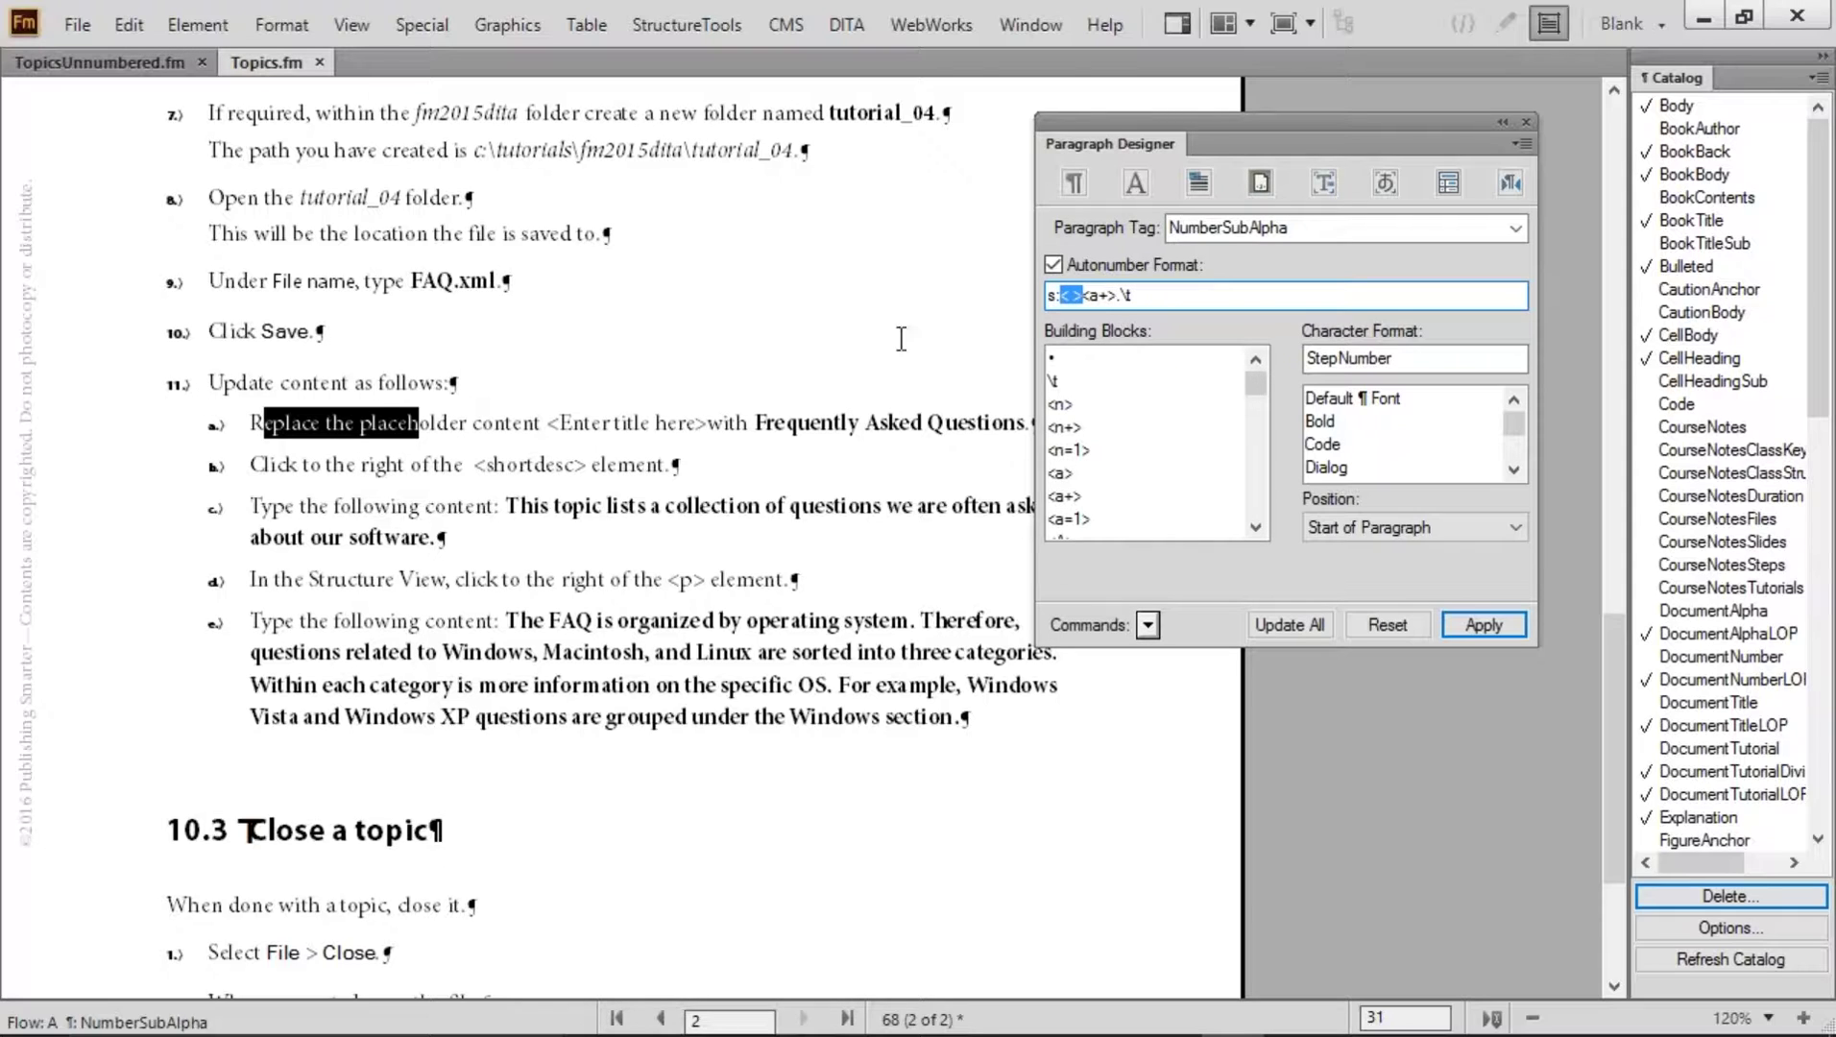
click(1121, 295)
drag(1121, 295, 1079, 296)
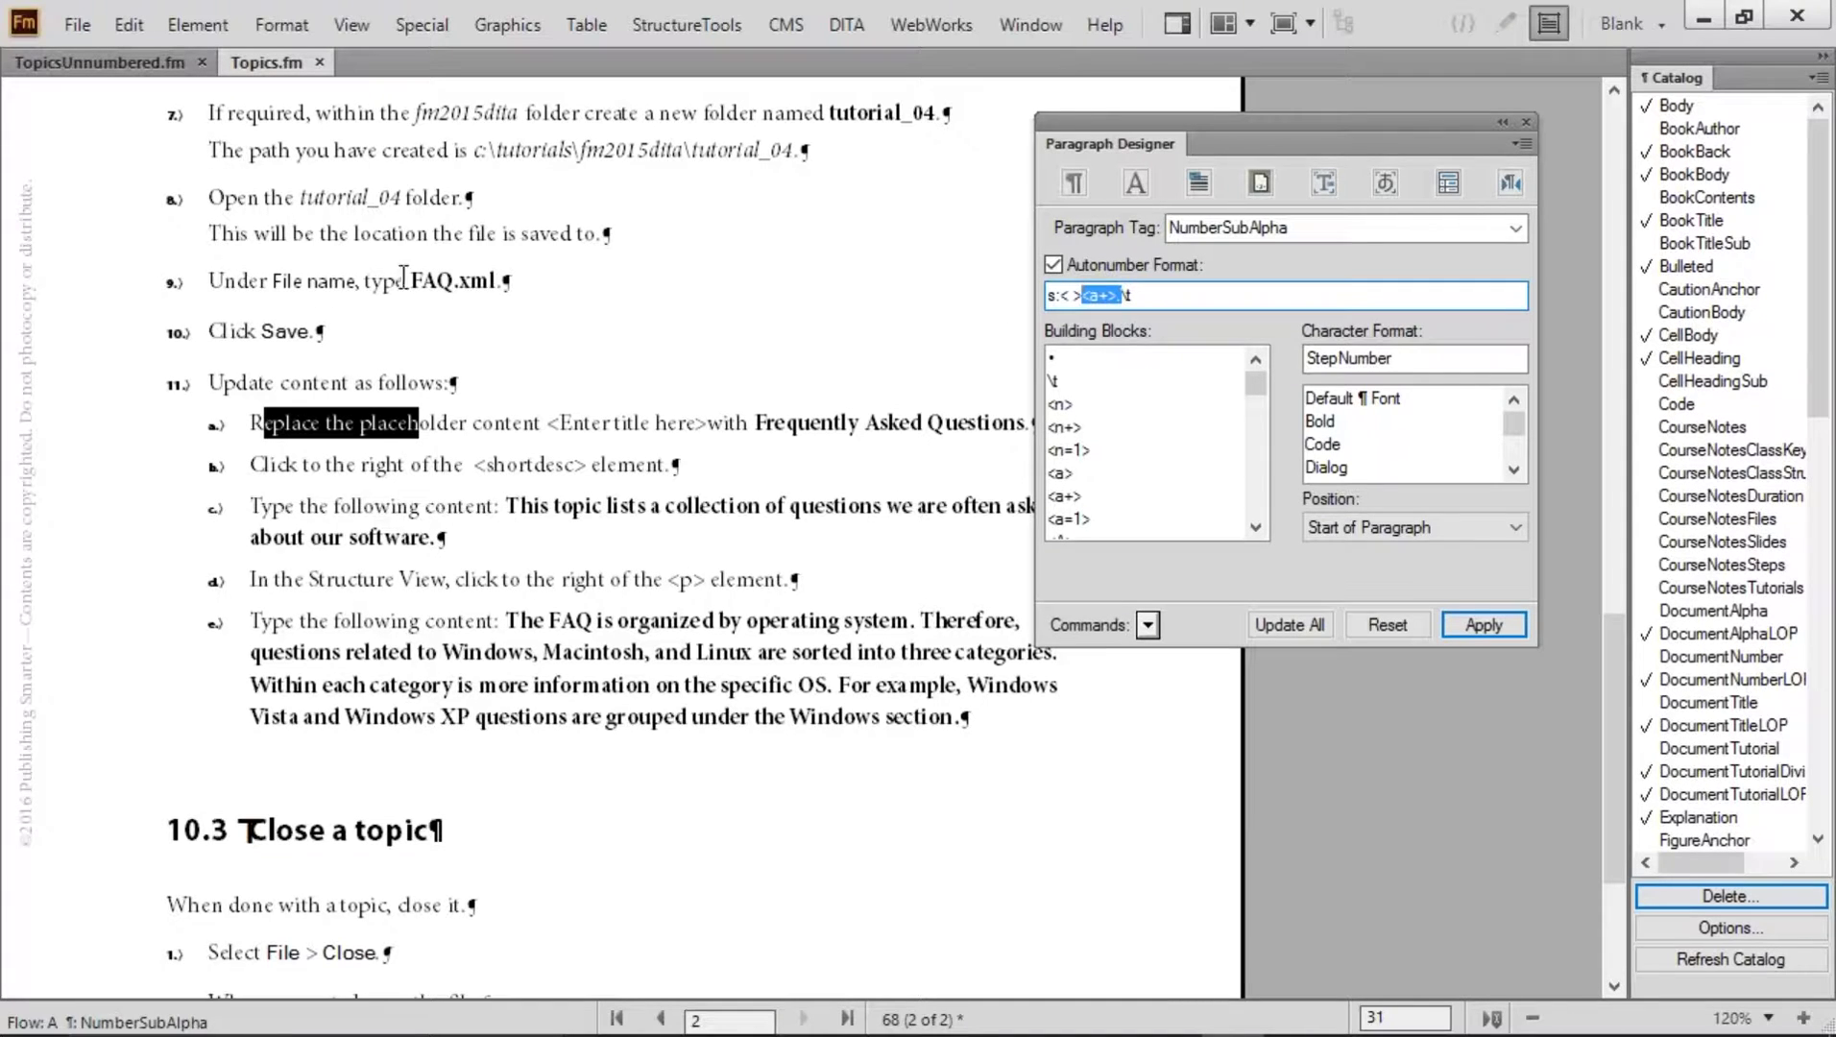
Compare the < =0> block of the "Update content as follows:" step with the <a+> counter of its first substep
triple_click(219, 382)
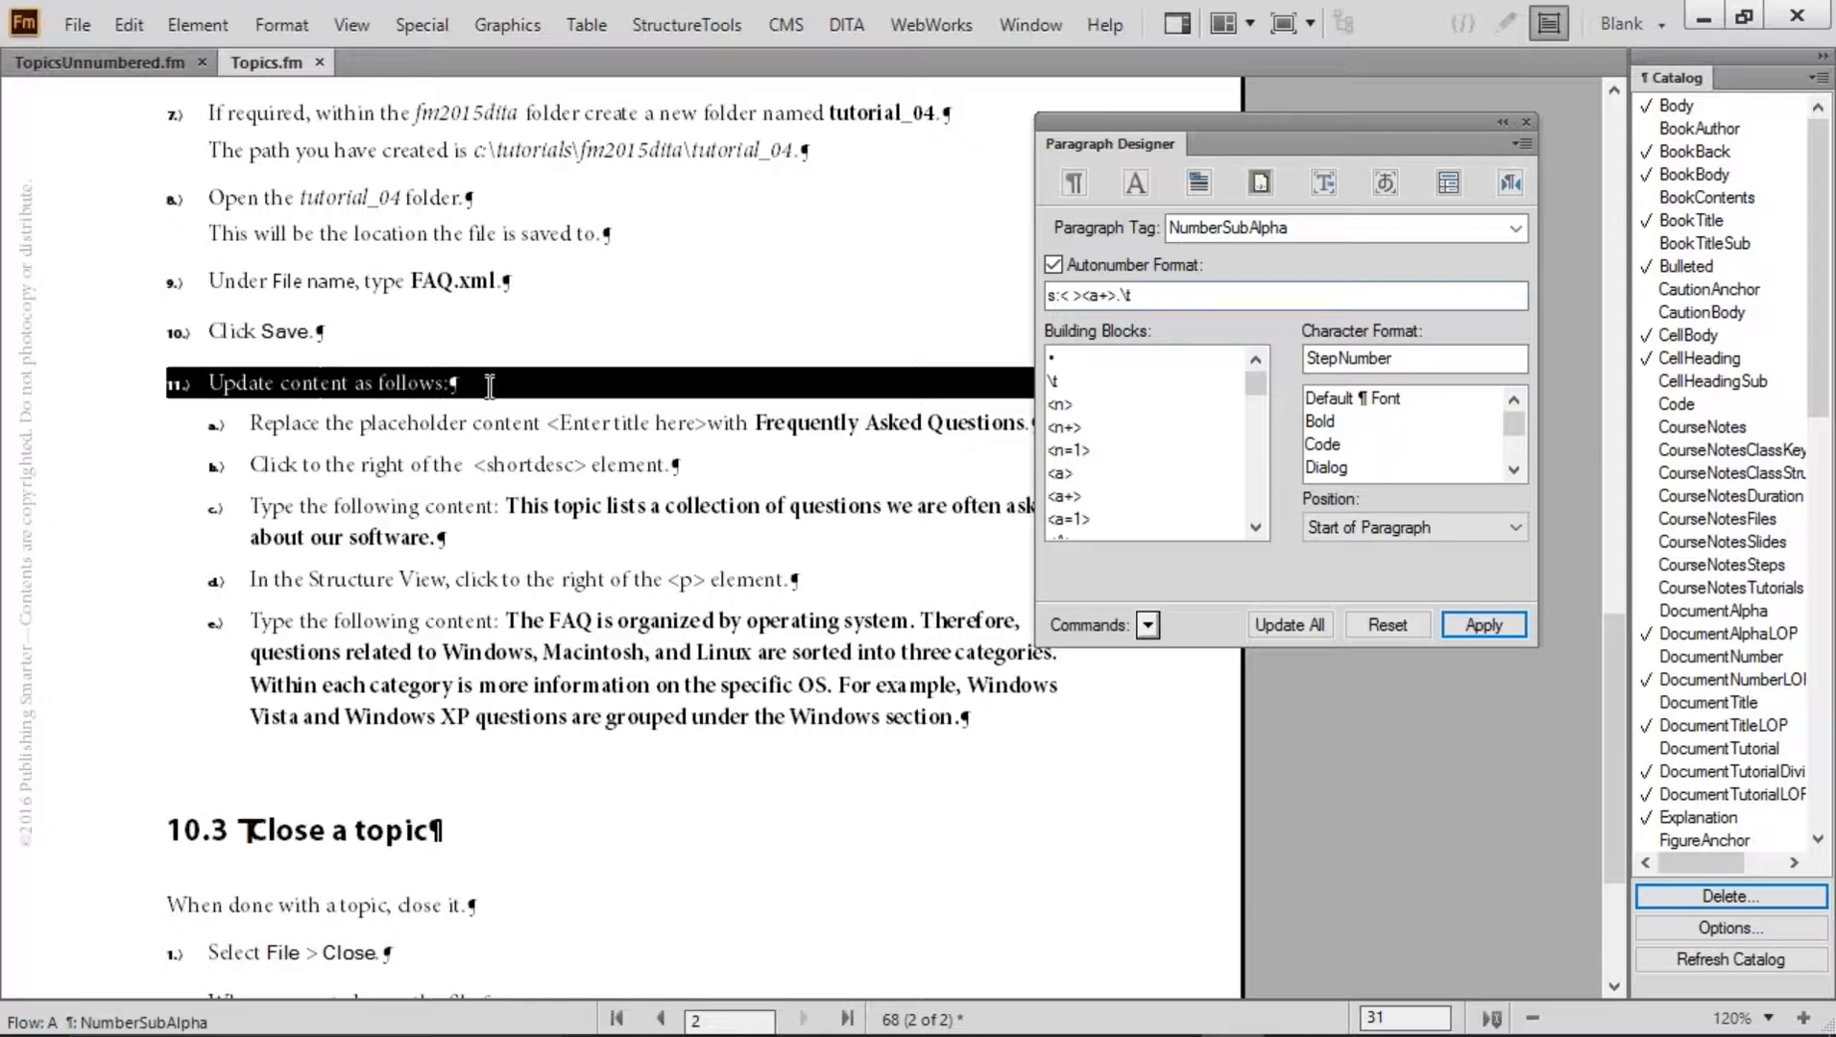
drag(1092, 296, 1136, 297)
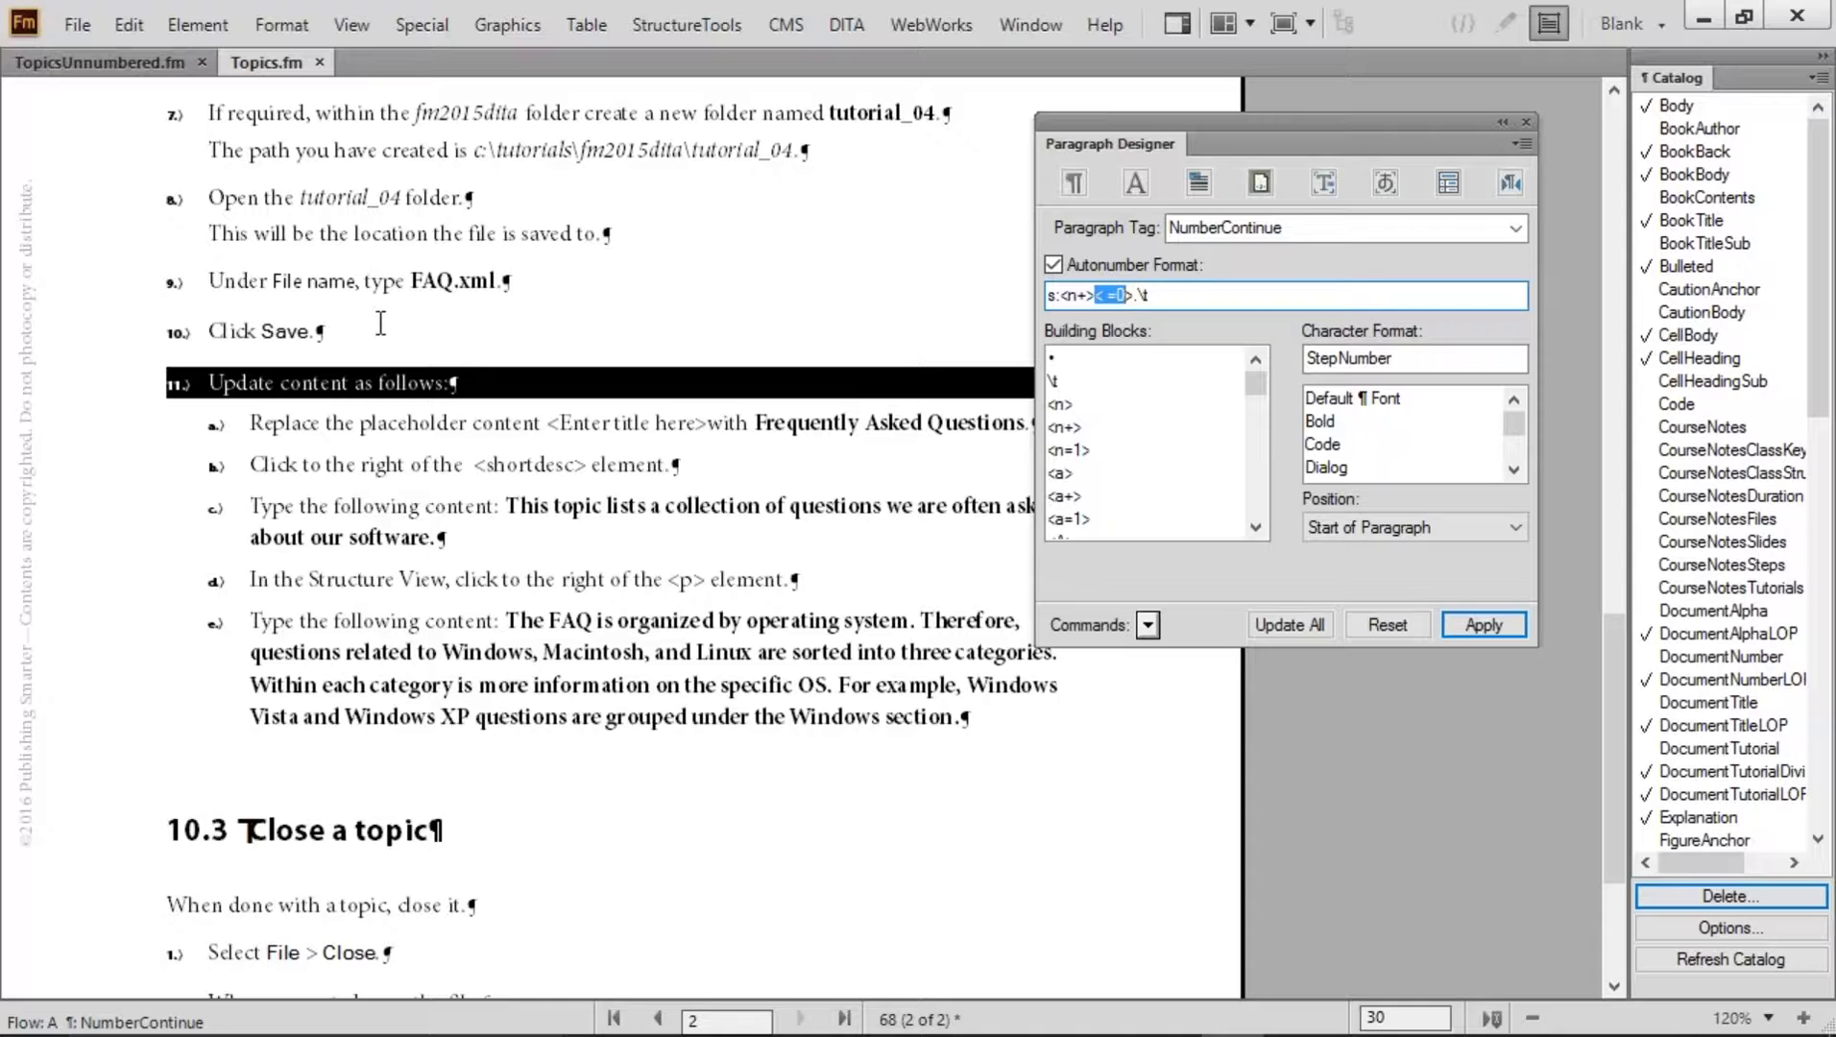
drag(252, 423, 389, 423)
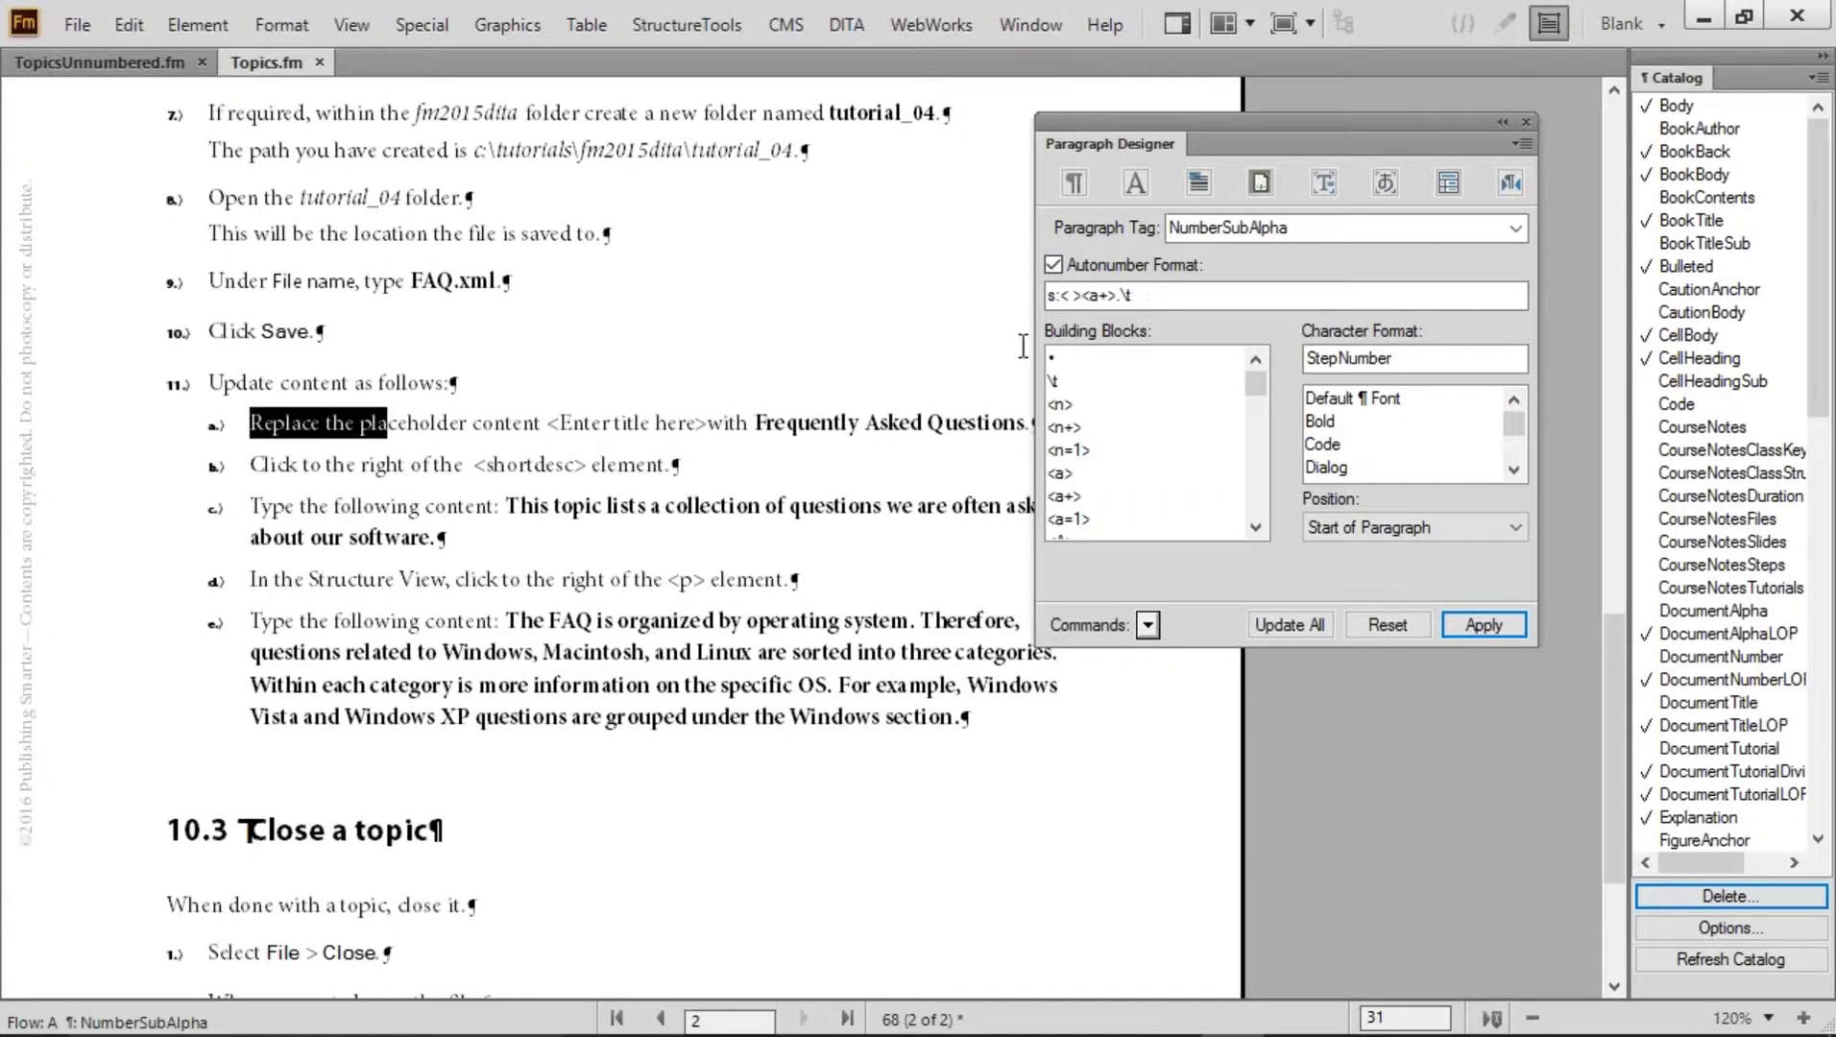
drag(1118, 295, 1081, 295)
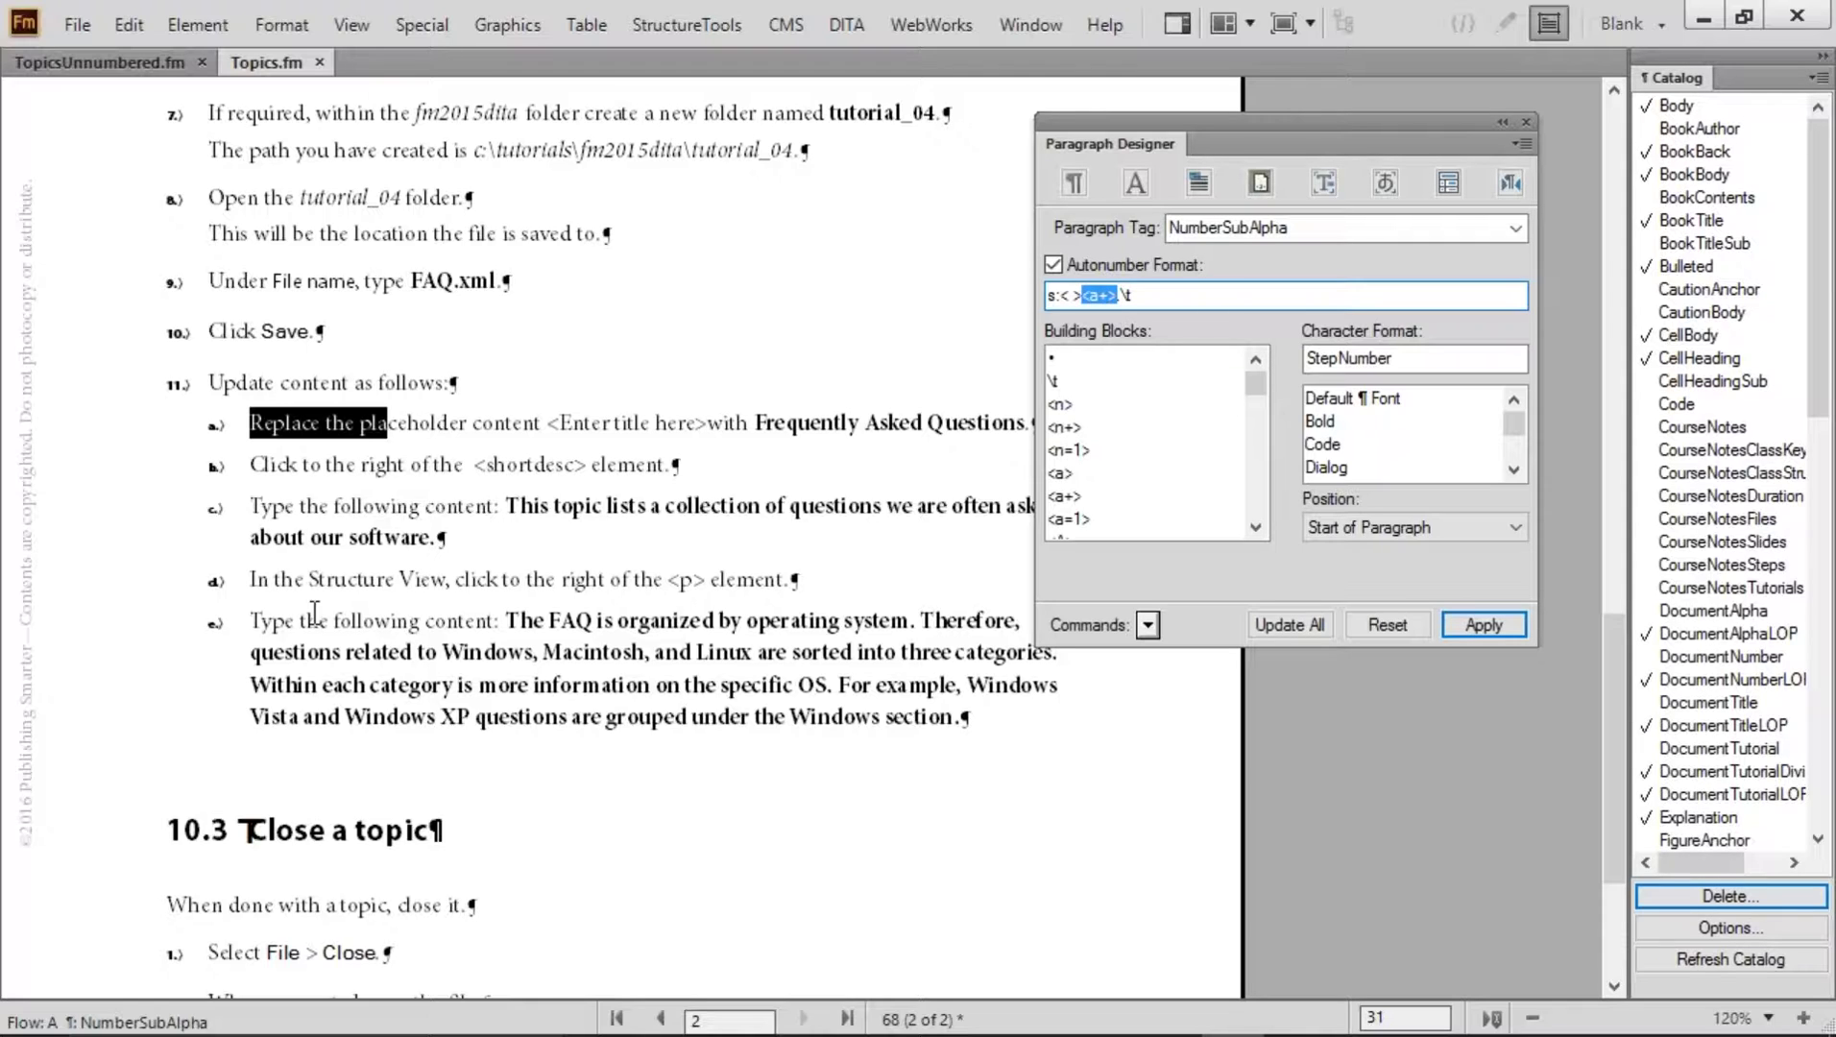
Check the paragraph formats of lettered substeps e, d and c and of their parent step "Update content as follows:"
drag(259, 623, 655, 685)
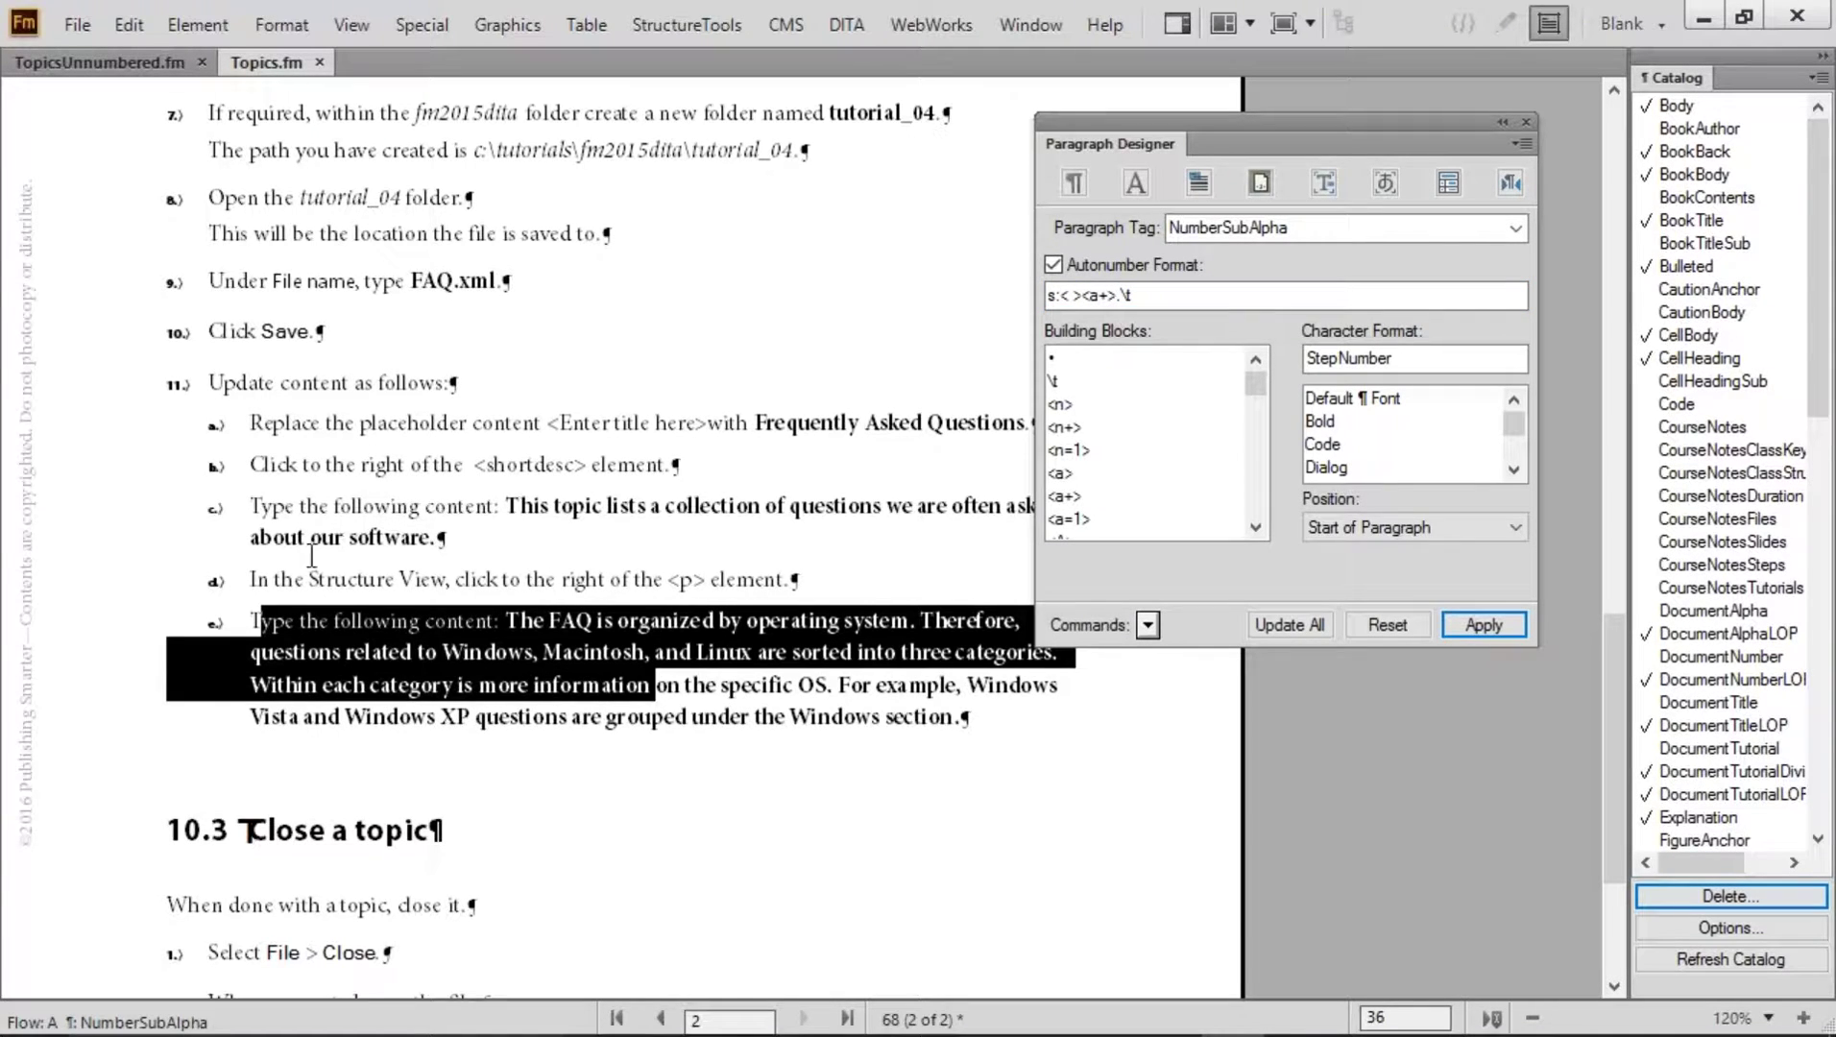
drag(301, 579, 455, 581)
drag(323, 506, 502, 546)
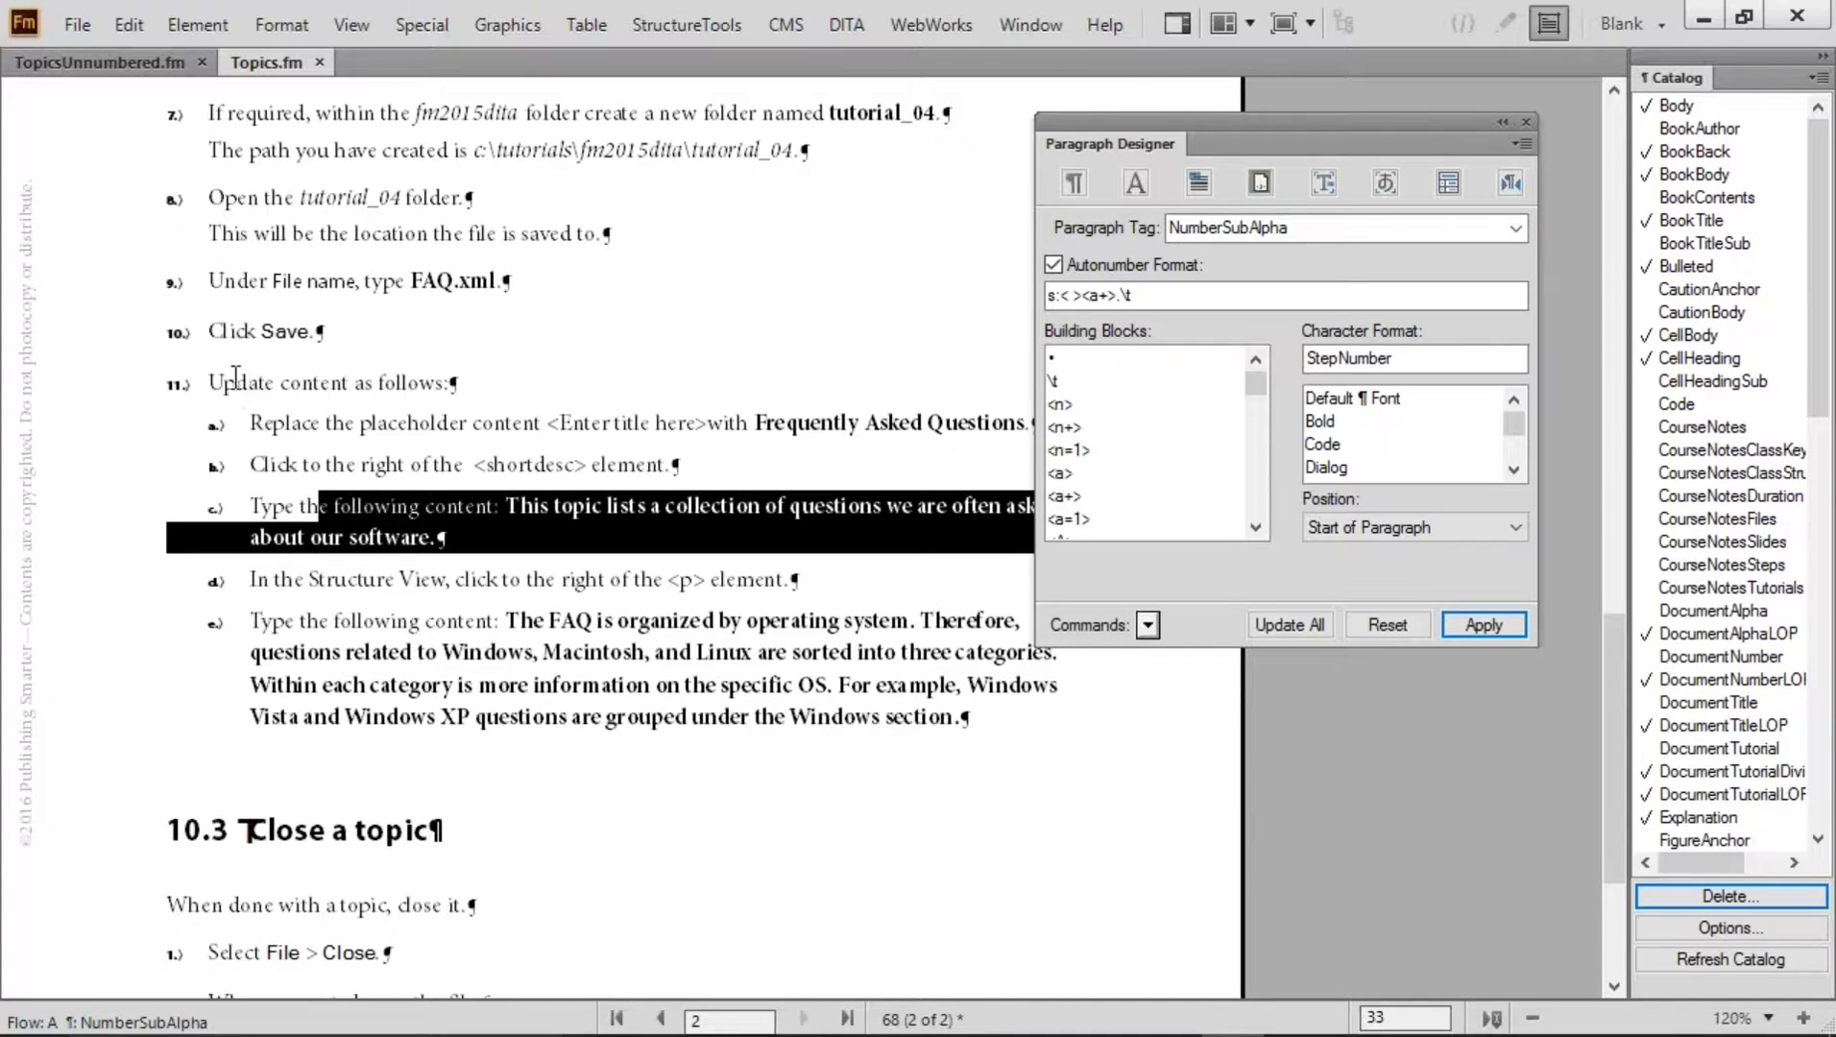
drag(224, 382, 516, 383)
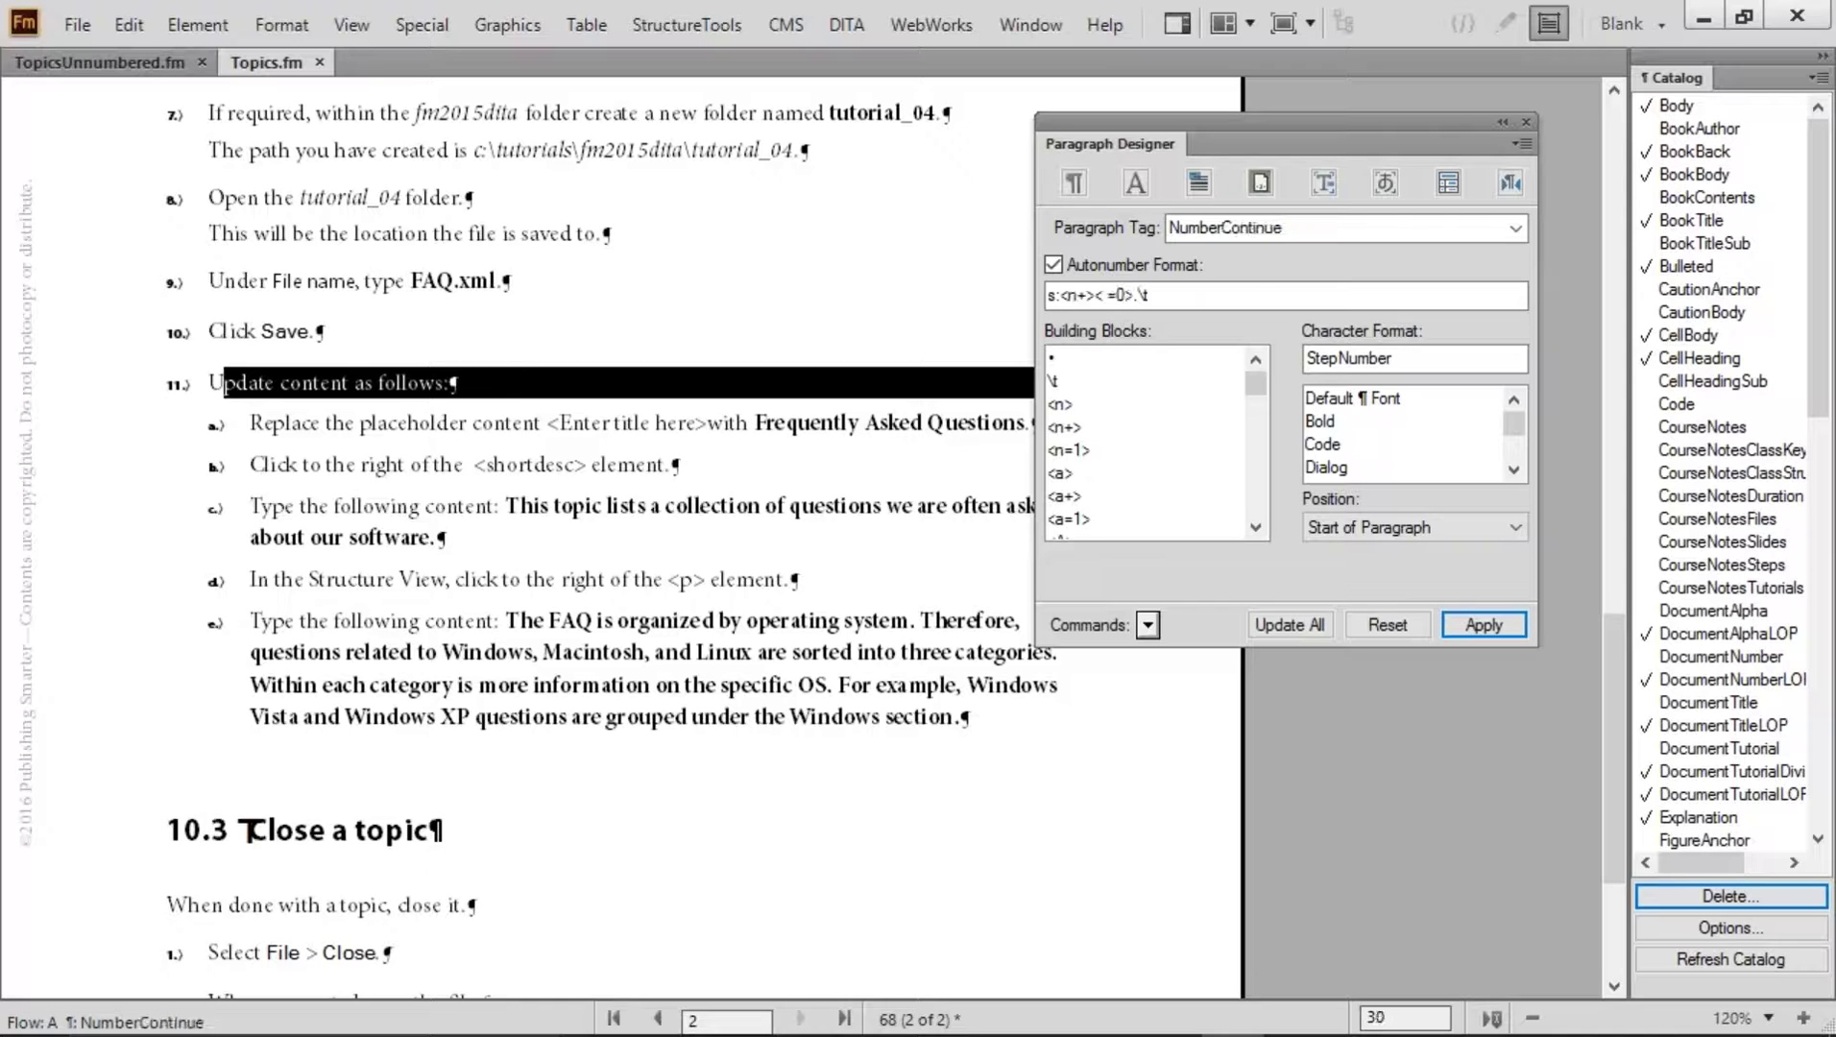
Apply the NumberContinue paragraph format to substep c, "Type the following content: This topic lists a collection of questions"
drag(262, 509, 463, 554)
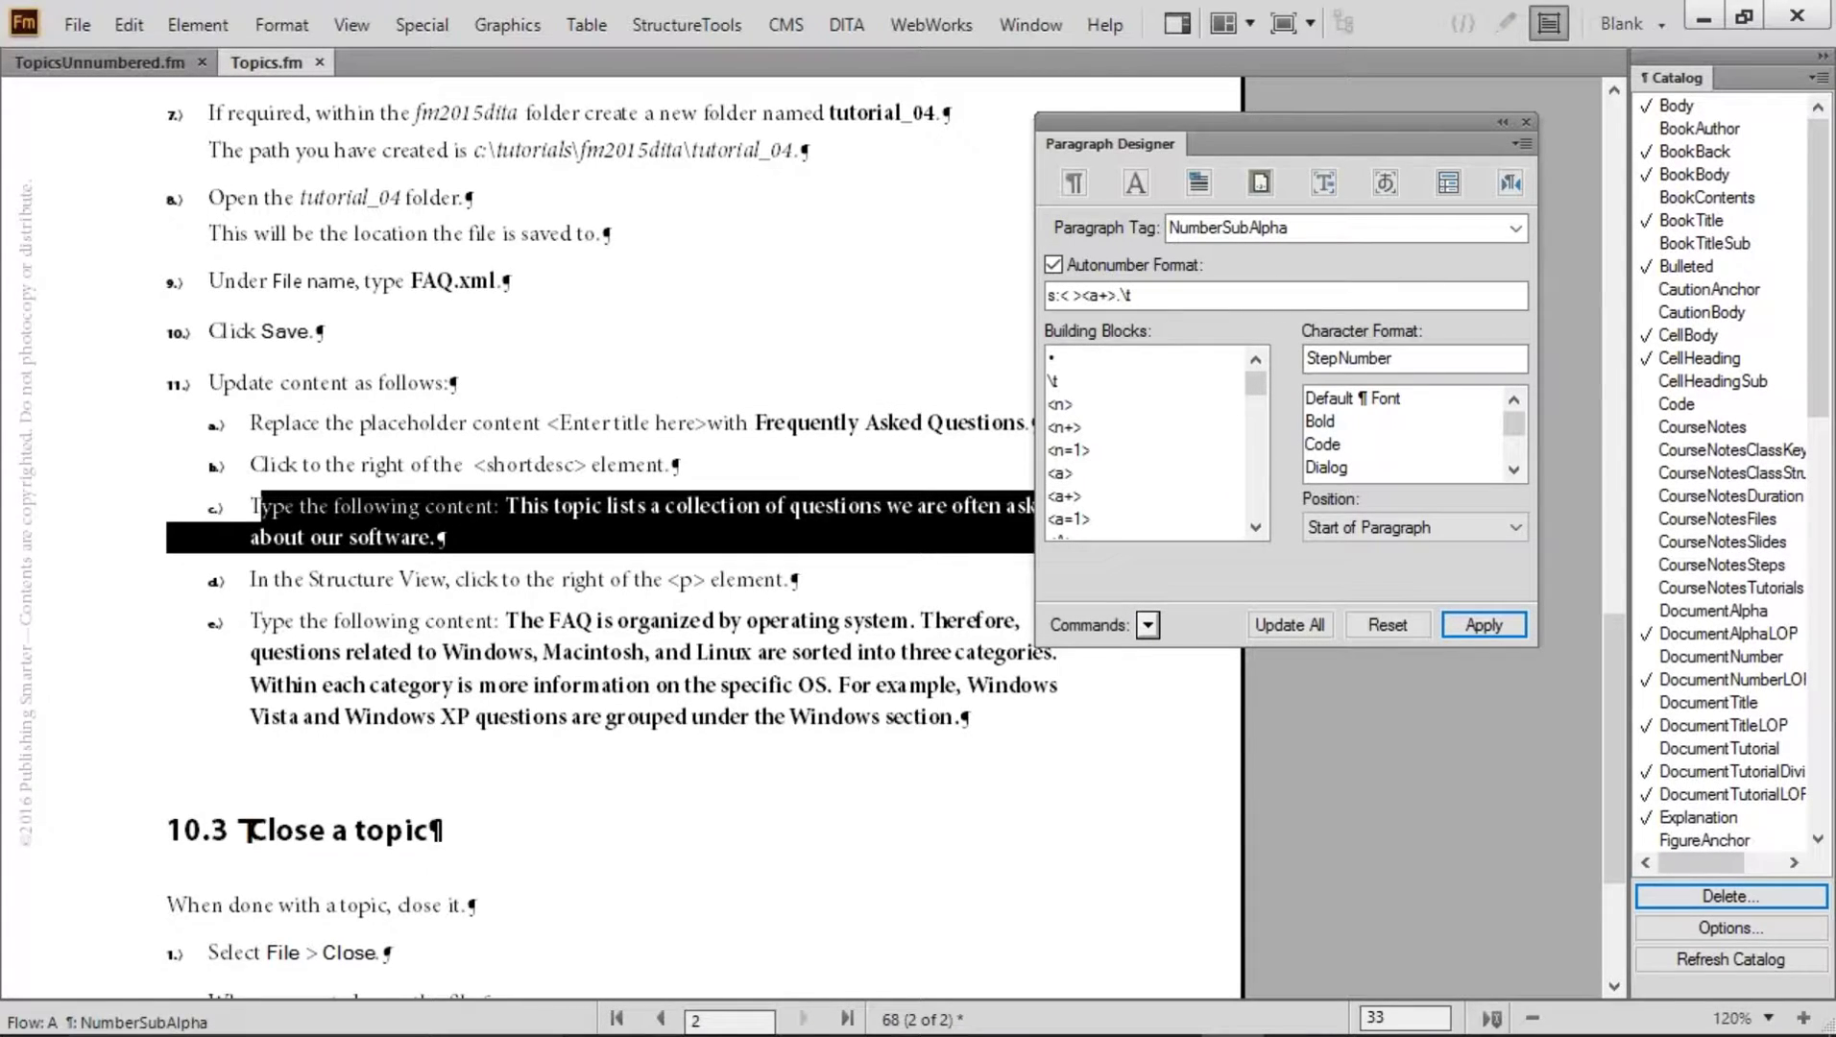
key(ctrl+9)
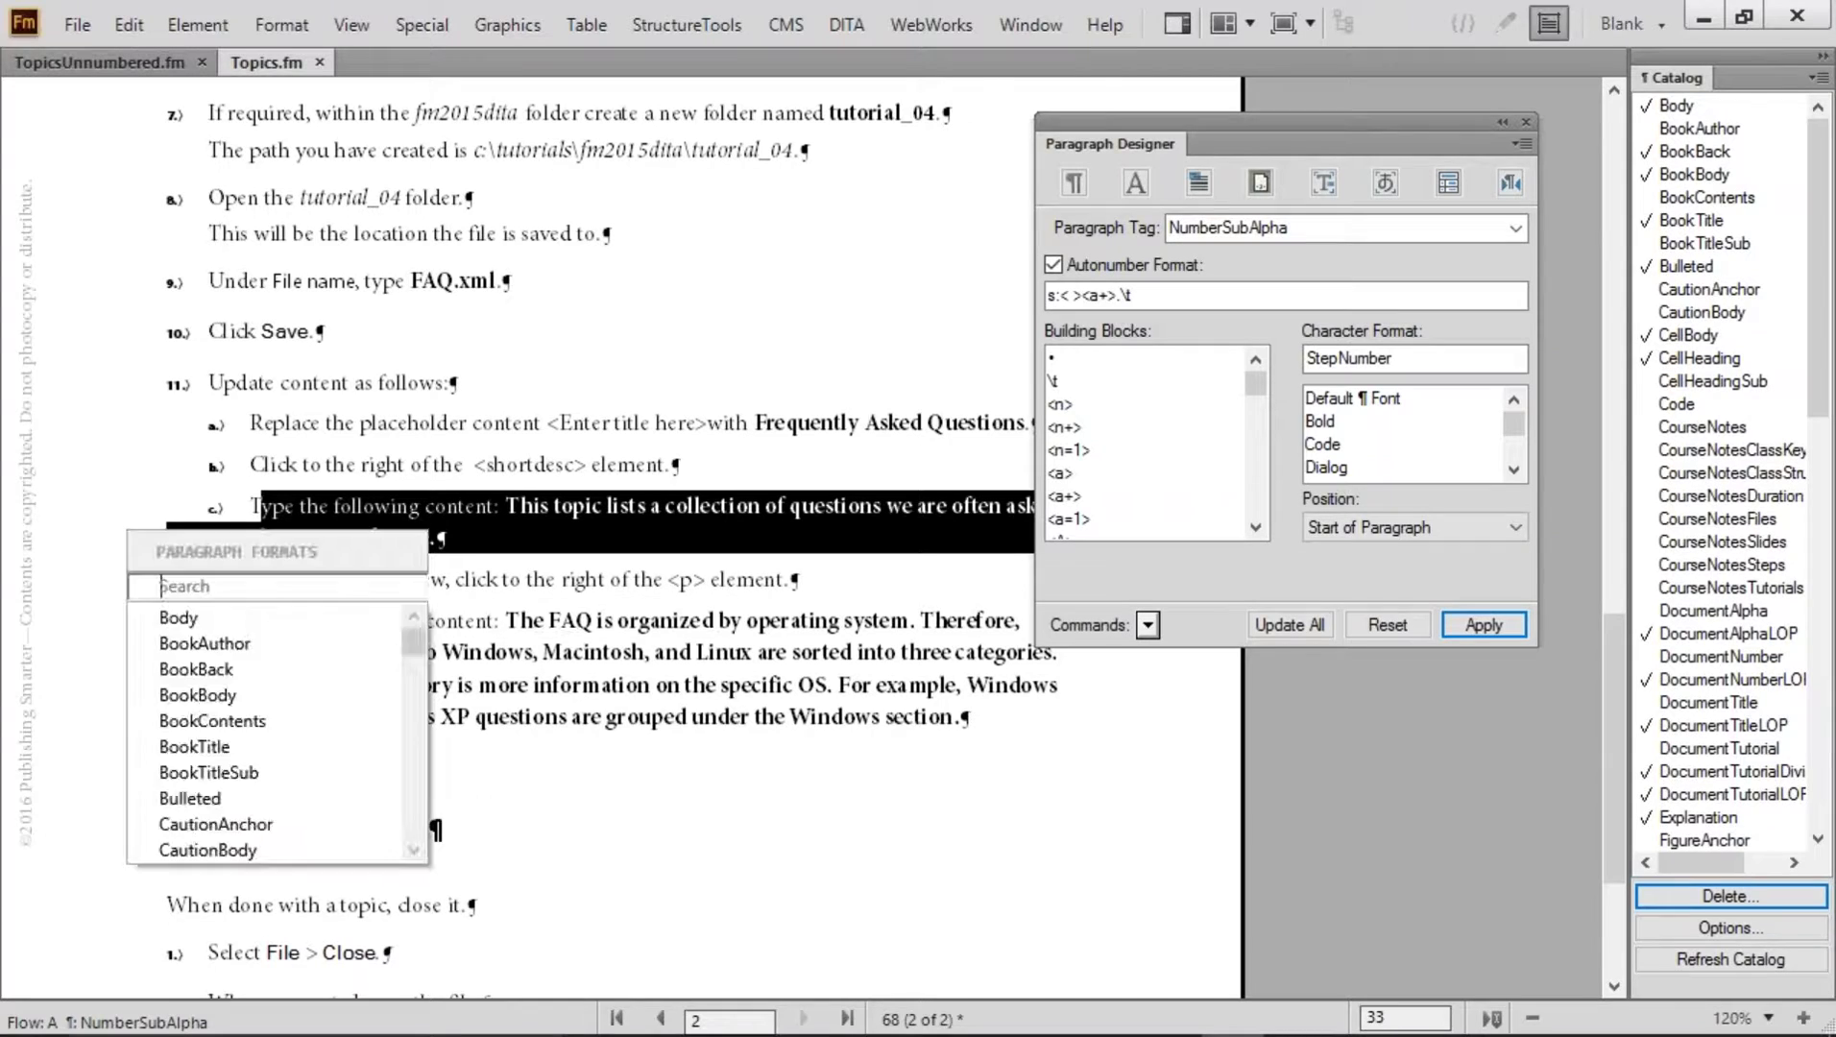
text(num)
key(Down)
key(Down)
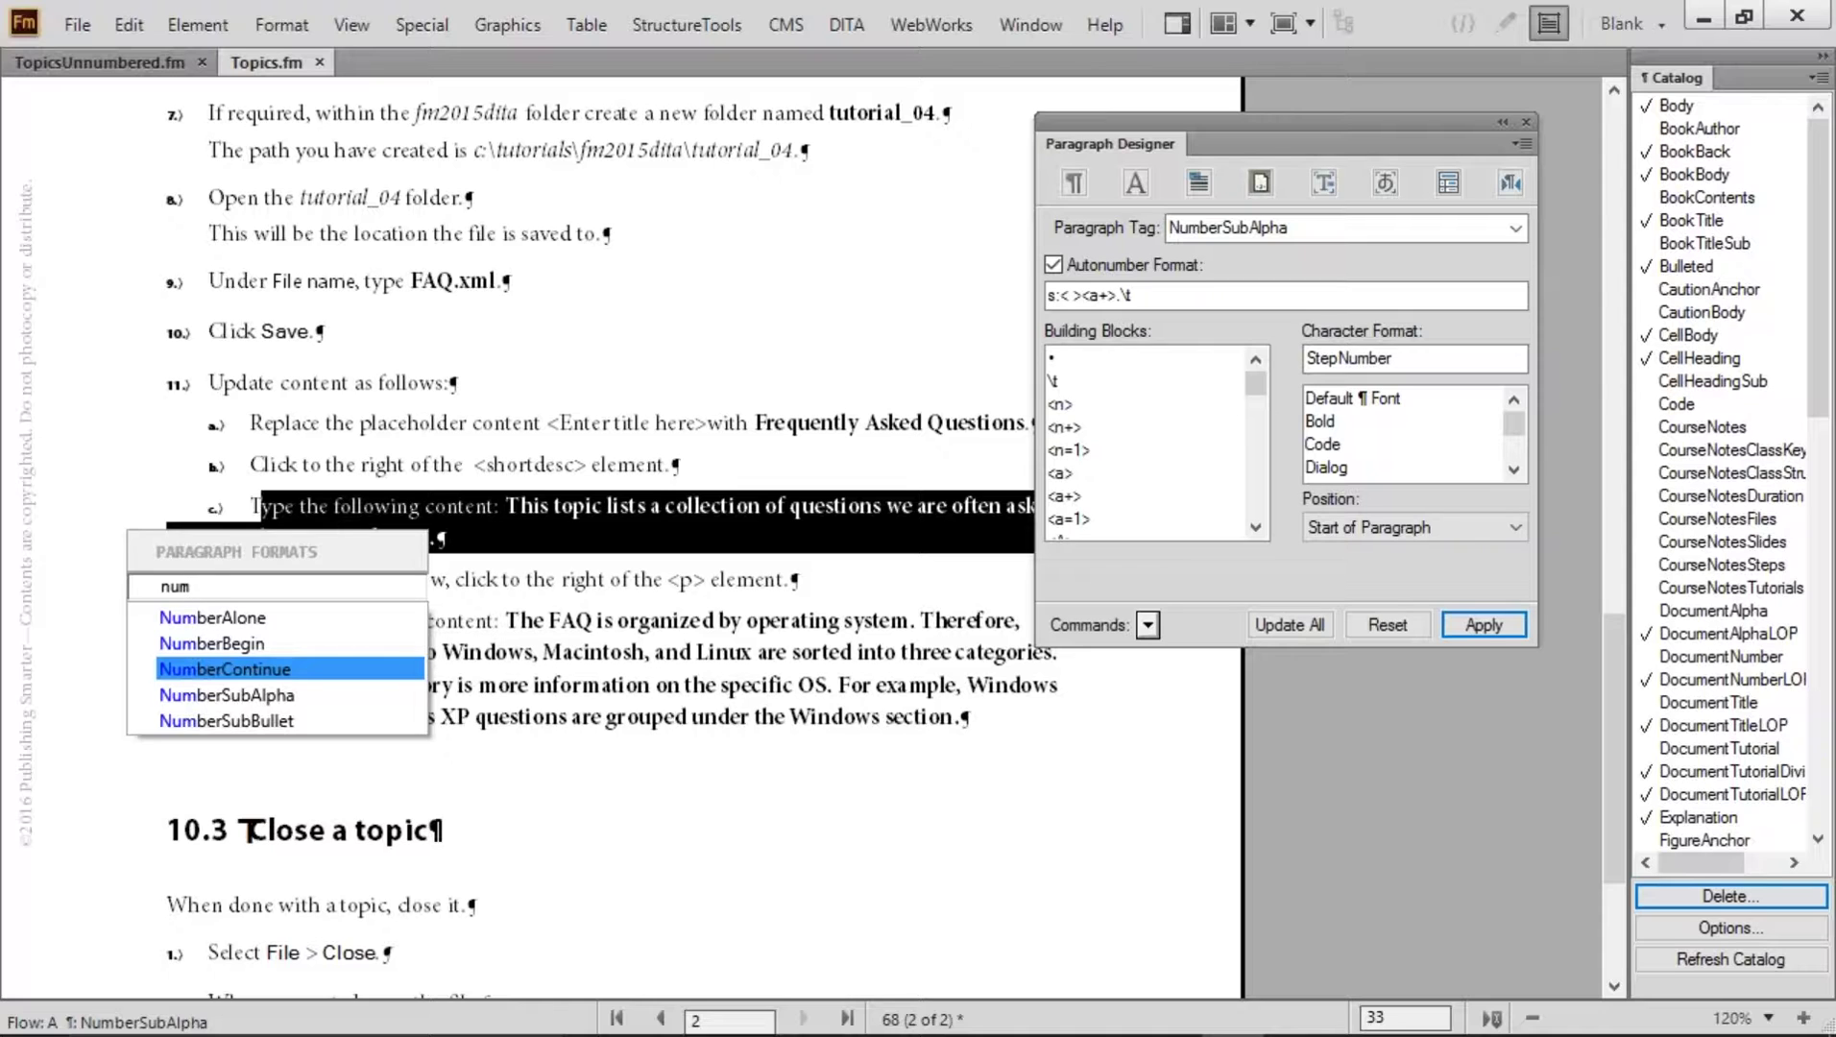
key(Return)
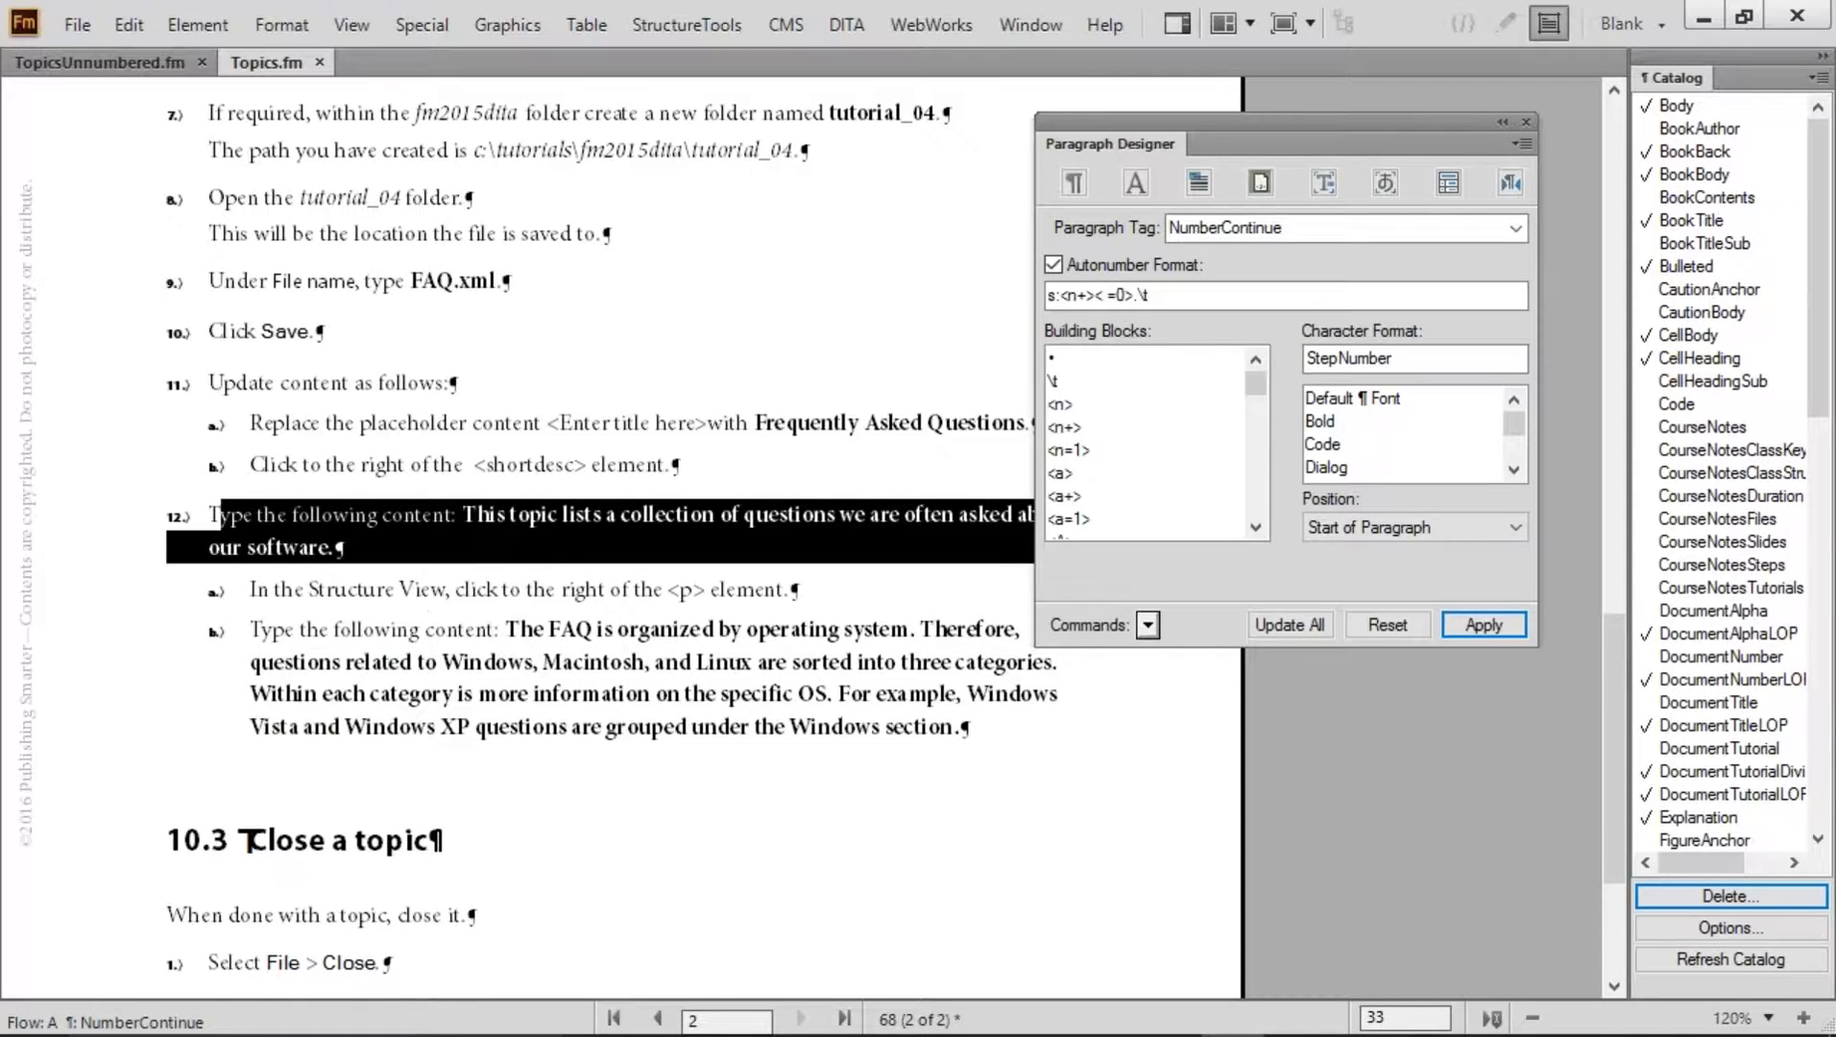
Examine the format of the two substeps below the reformatted step, and the <n+> counter in that step's NumberContinue format
drag(257, 589, 299, 630)
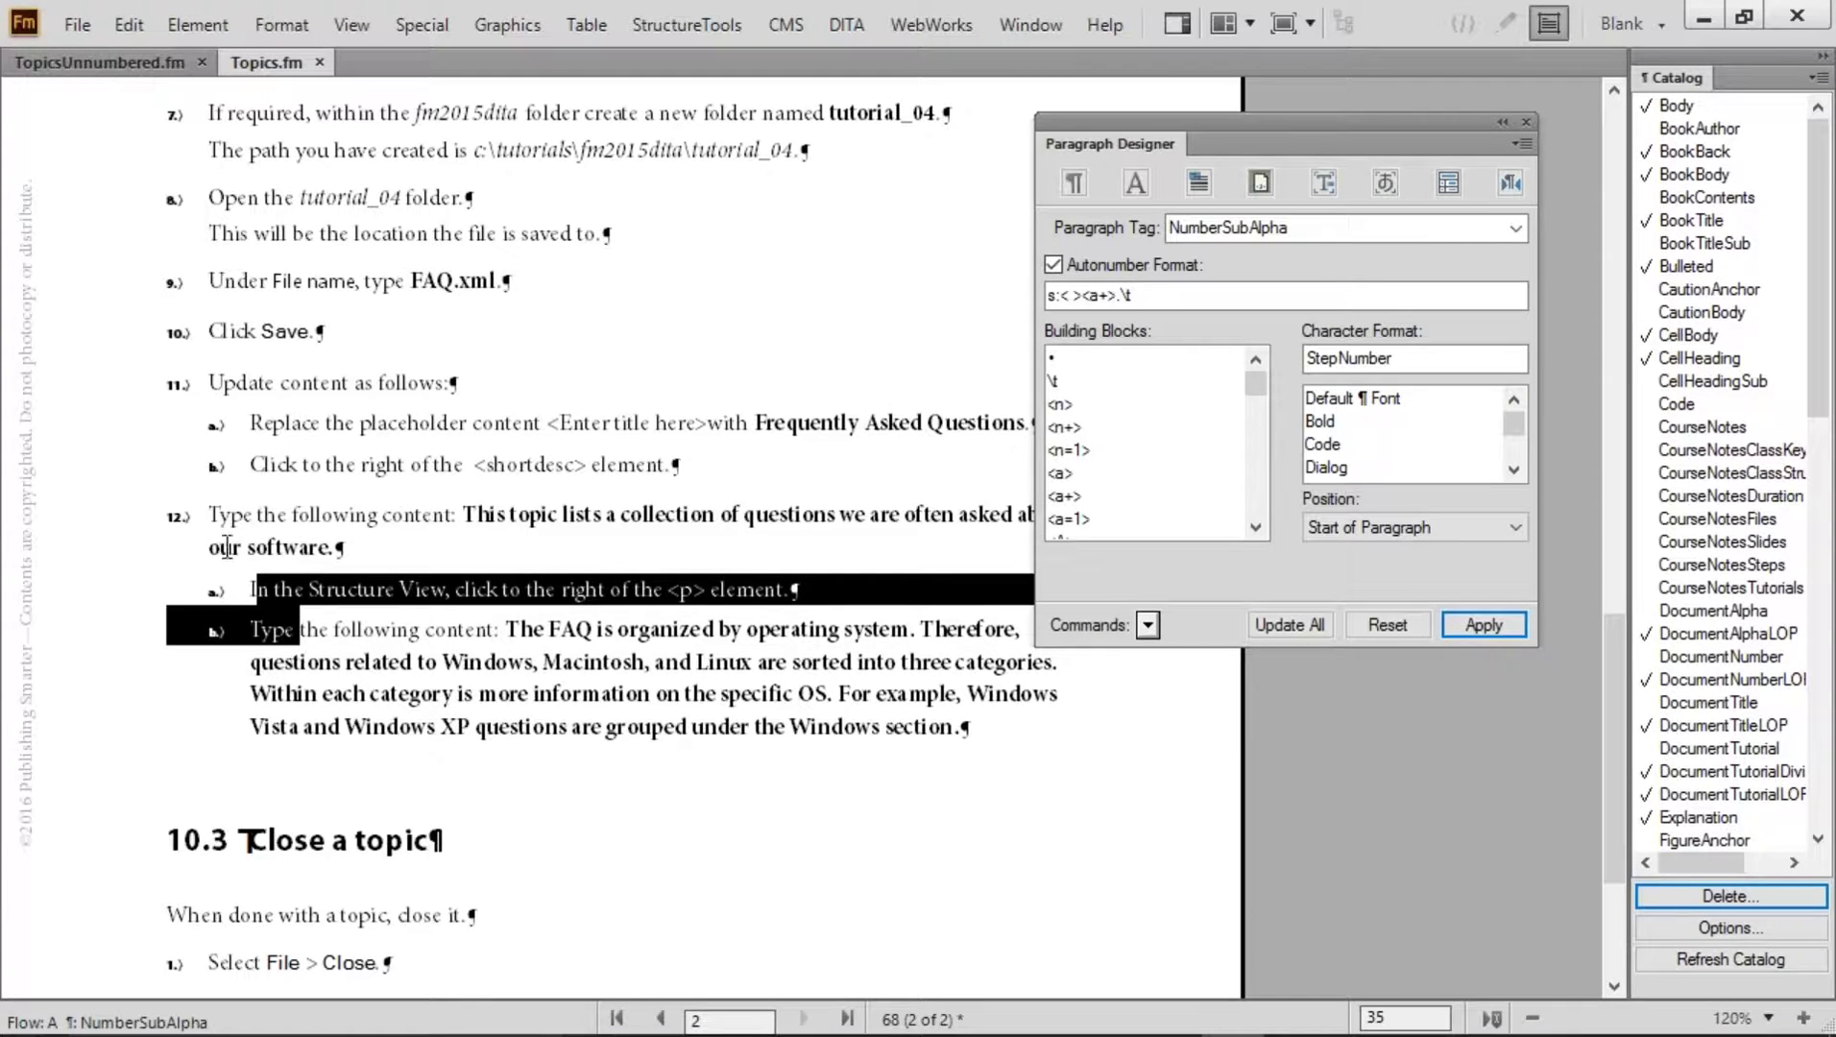
drag(209, 517, 400, 557)
drag(1060, 296, 1091, 298)
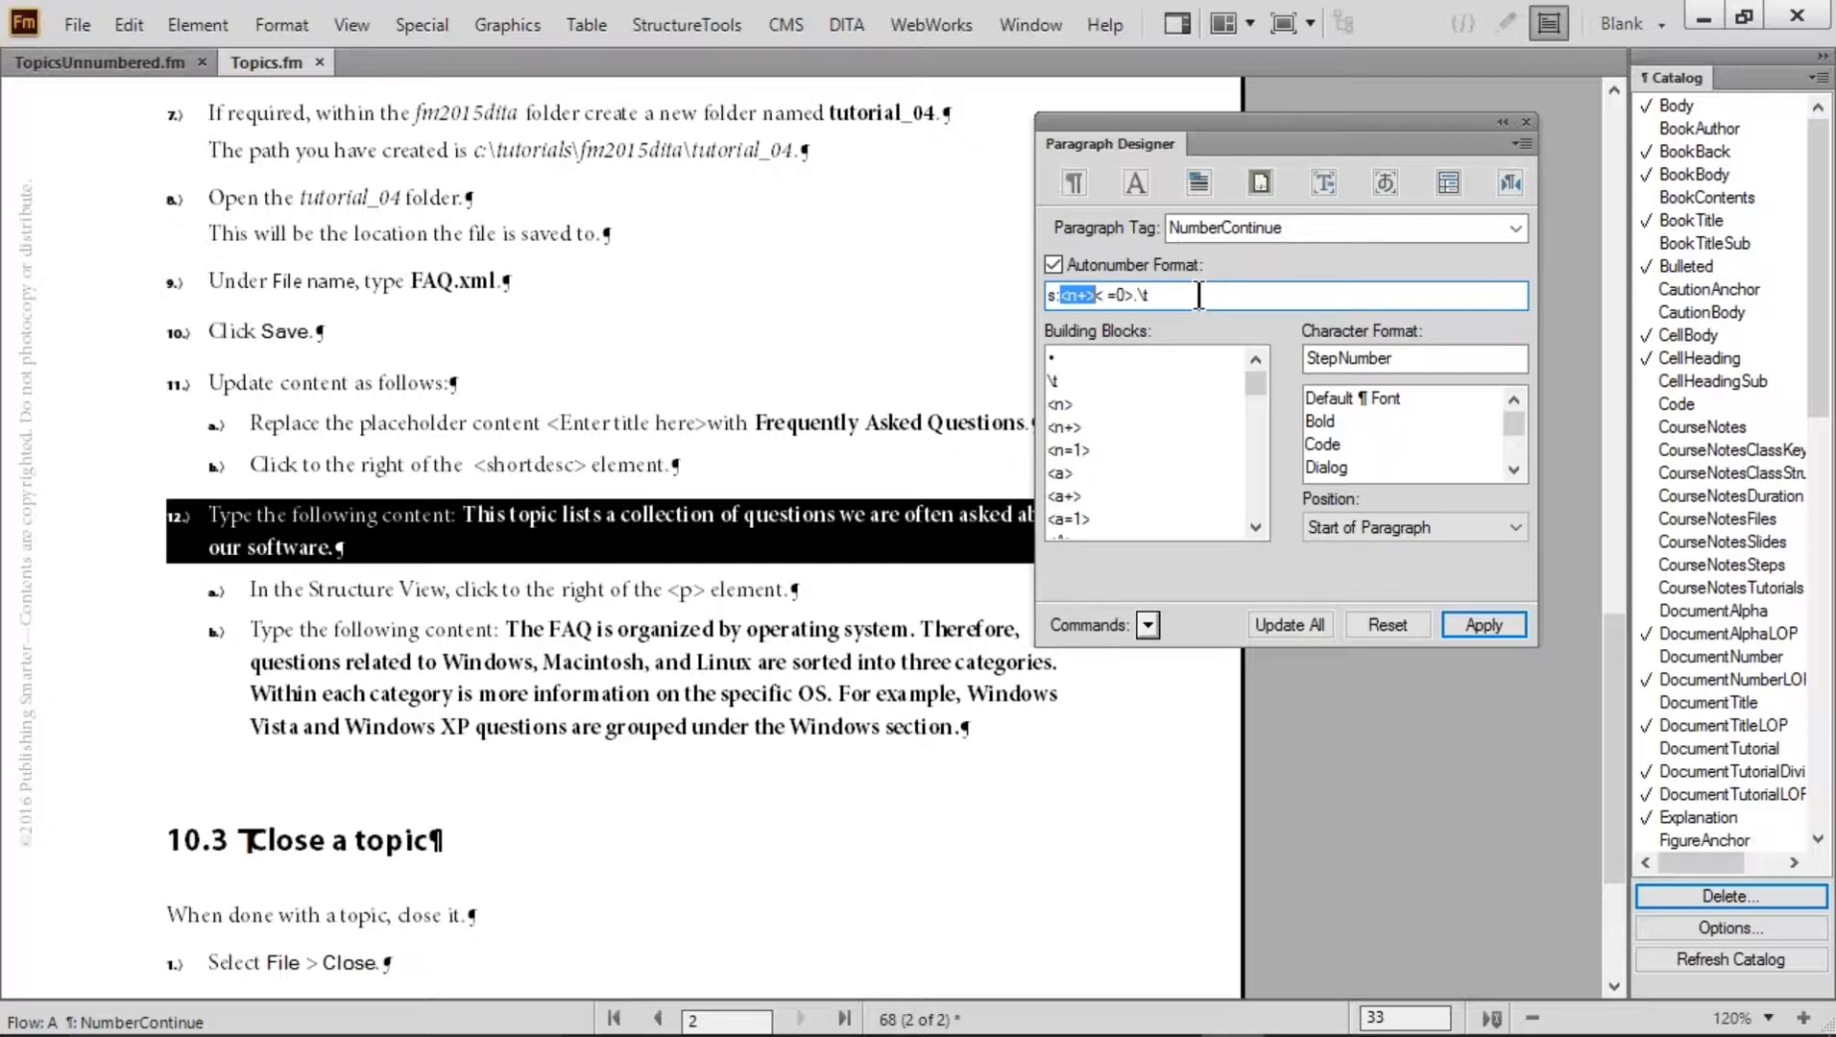
Compare the < =0> block in the reformatted step's autonumber format with the <a+> counter of the substeps below it
drag(1103, 296, 1125, 295)
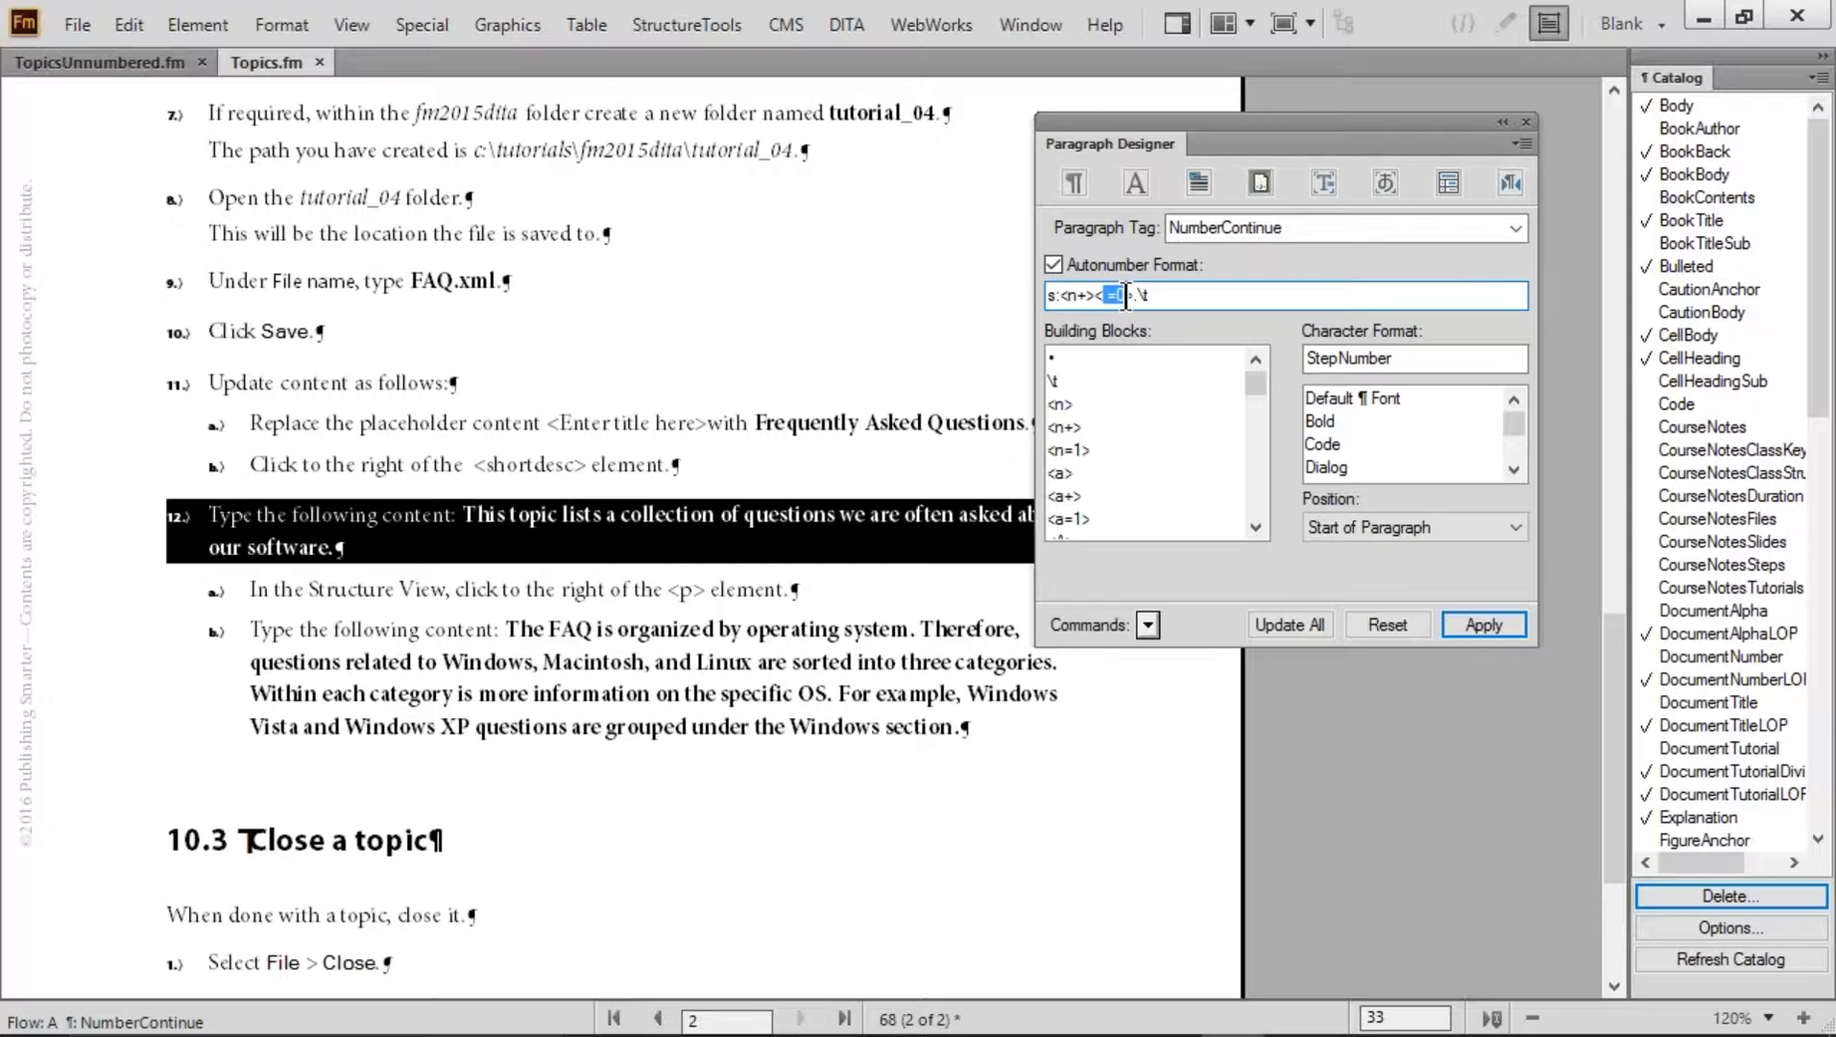
drag(346, 589, 373, 661)
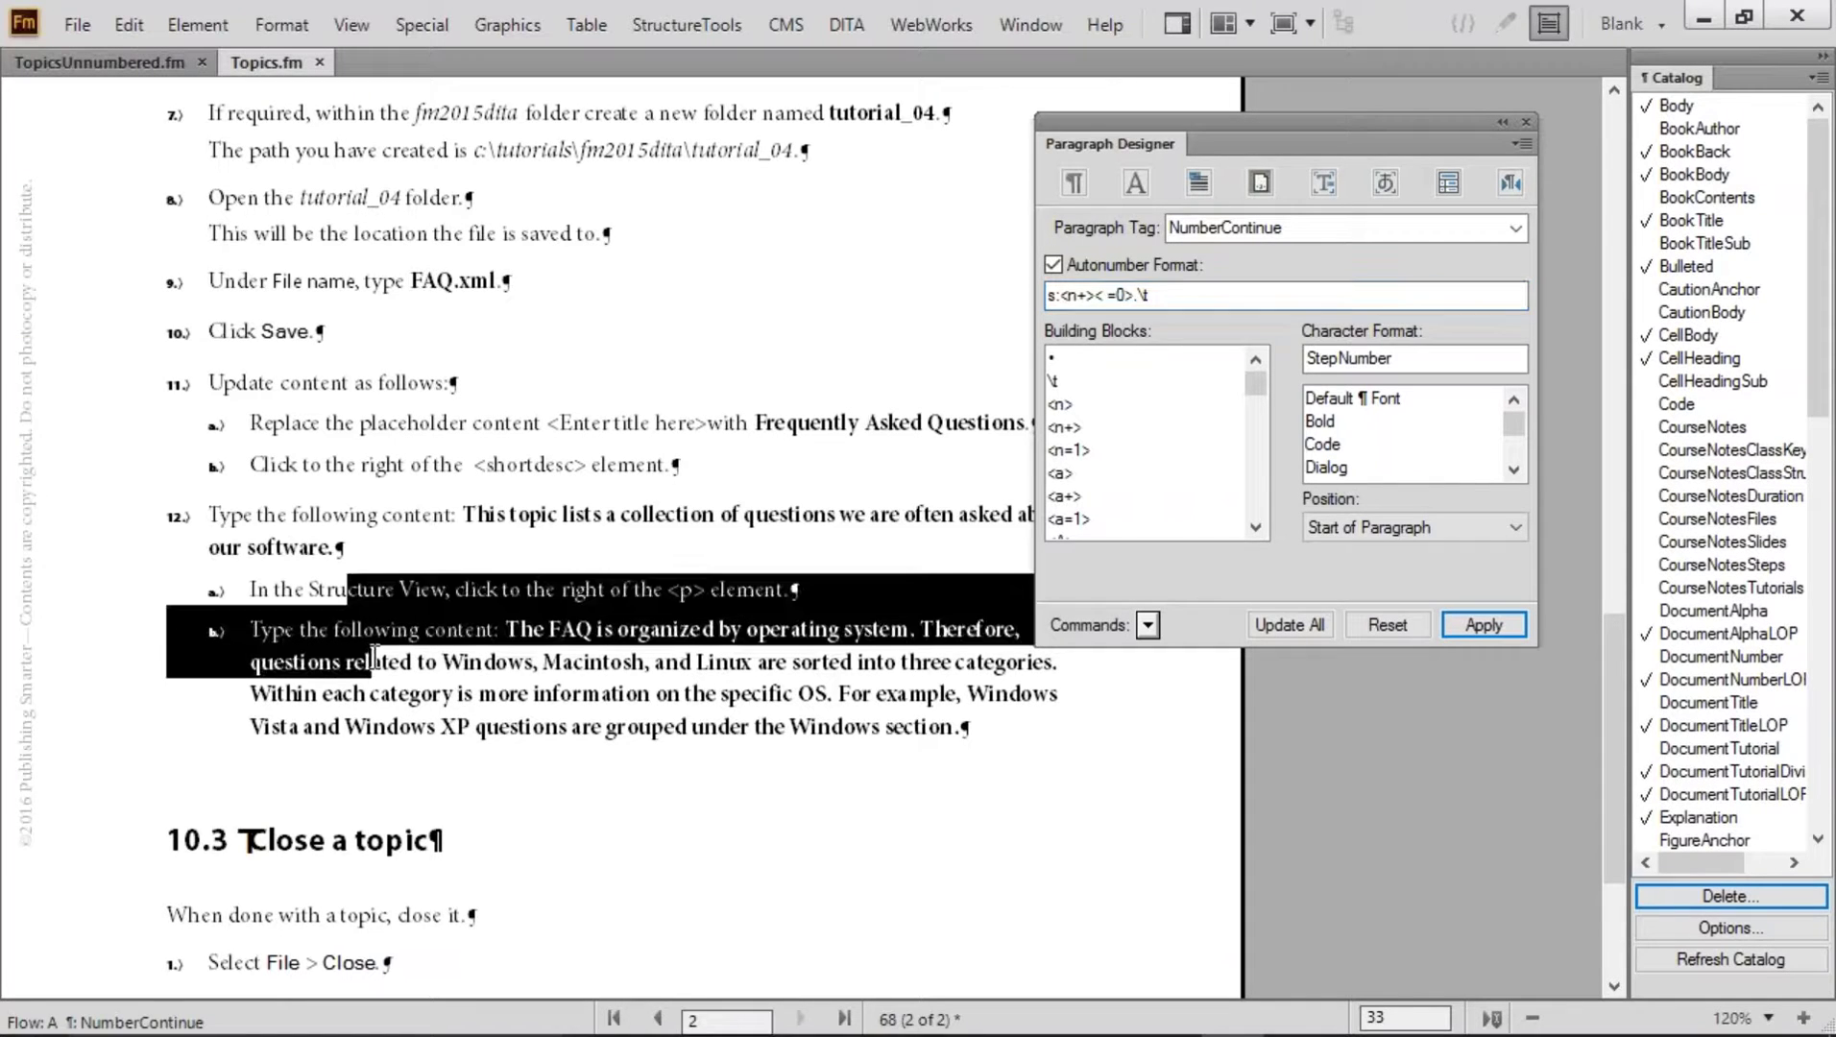
click(463, 659)
mouse_move(1084, 295)
mouse_down()
mouse_move(1066, 295)
mouse_move(1110, 296)
mouse_up()
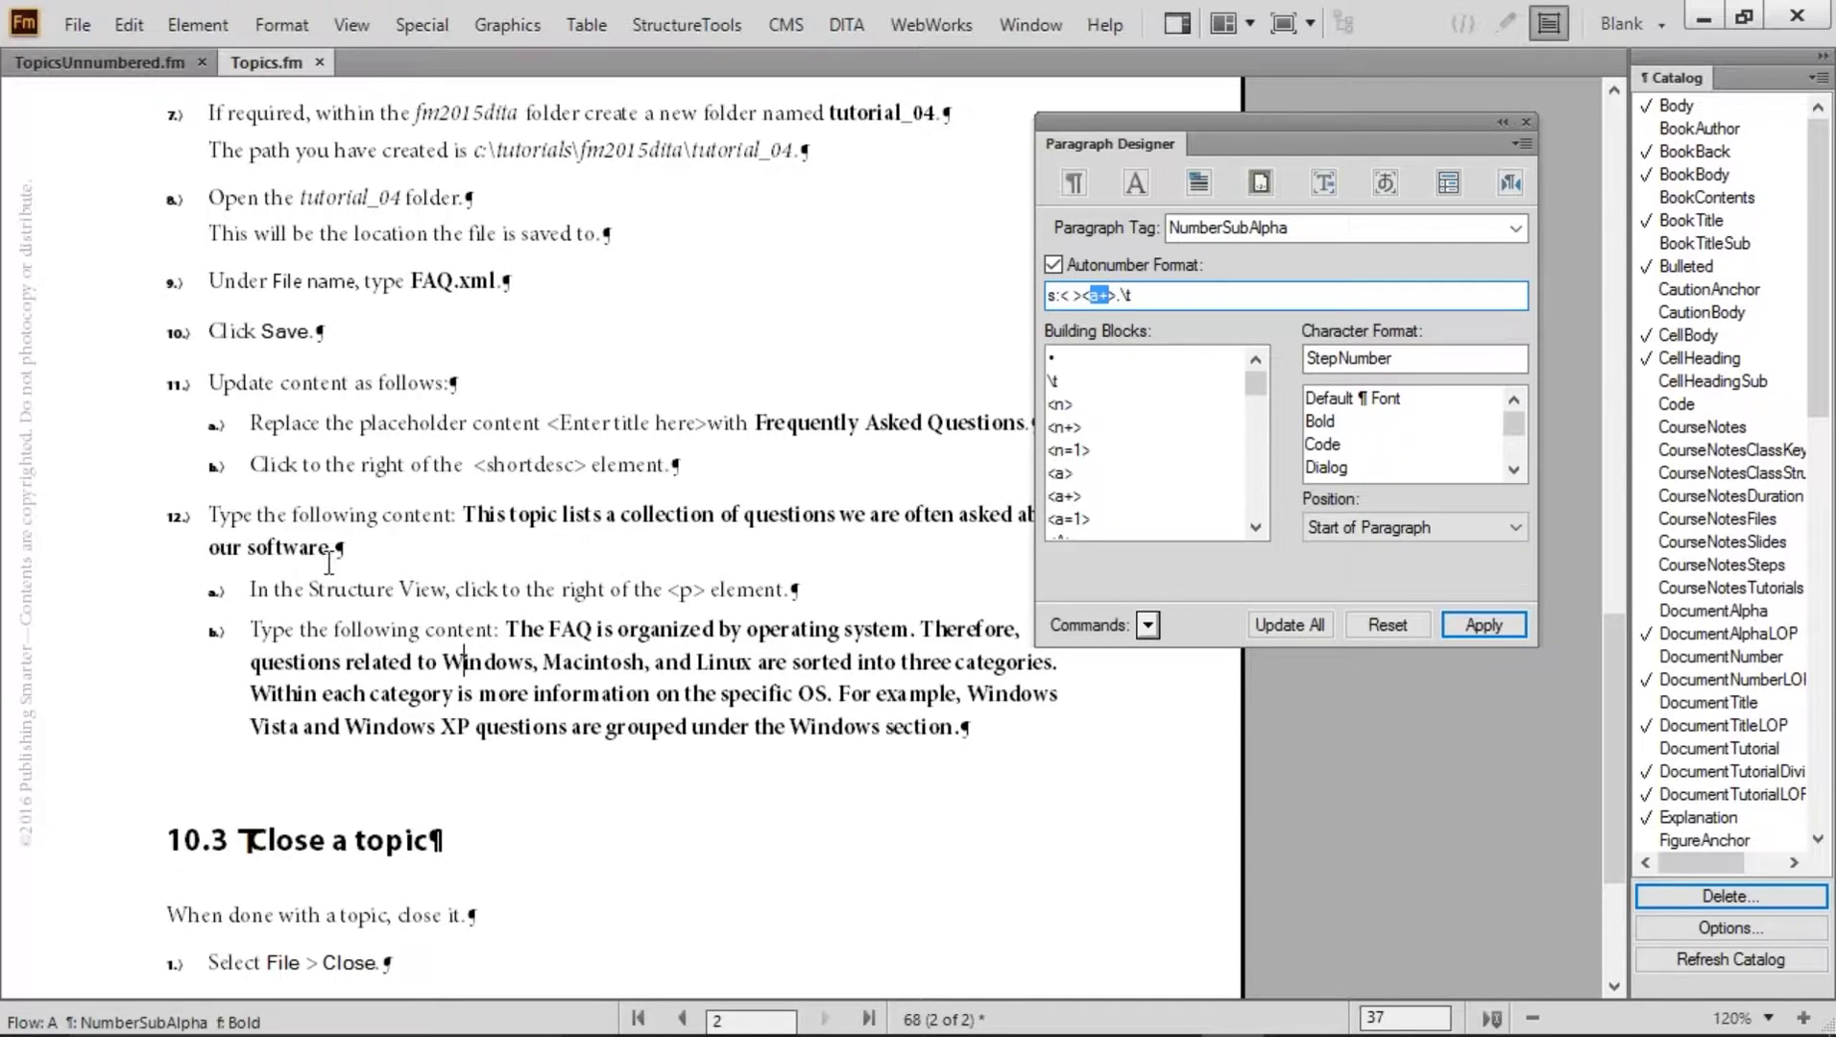
Undo the NumberContinue format applied to "Type the following content: This topic lists a collection of questions"
click(187, 520)
key(ctrl+z)
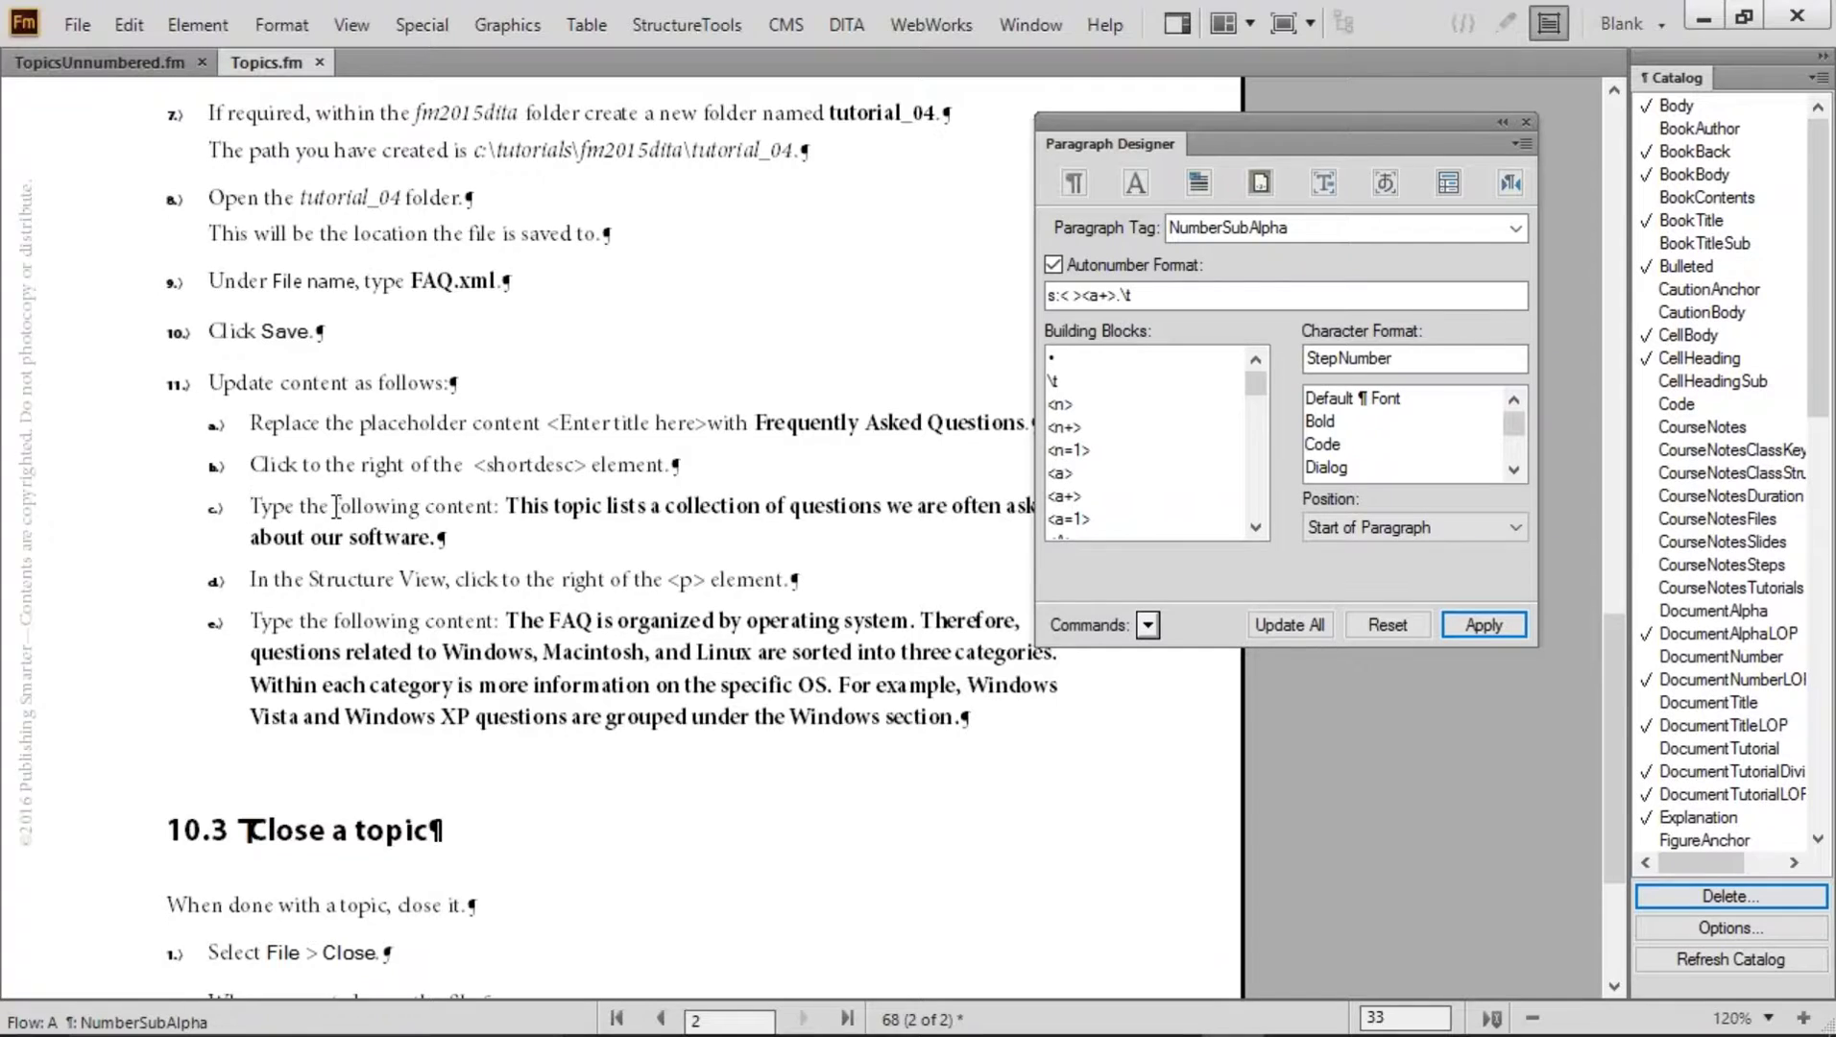
Examine the paragraph and autonumber formats of the two steps under the "Close a topic" heading
scroll(336, 506, down, 3)
drag(298, 529, 408, 527)
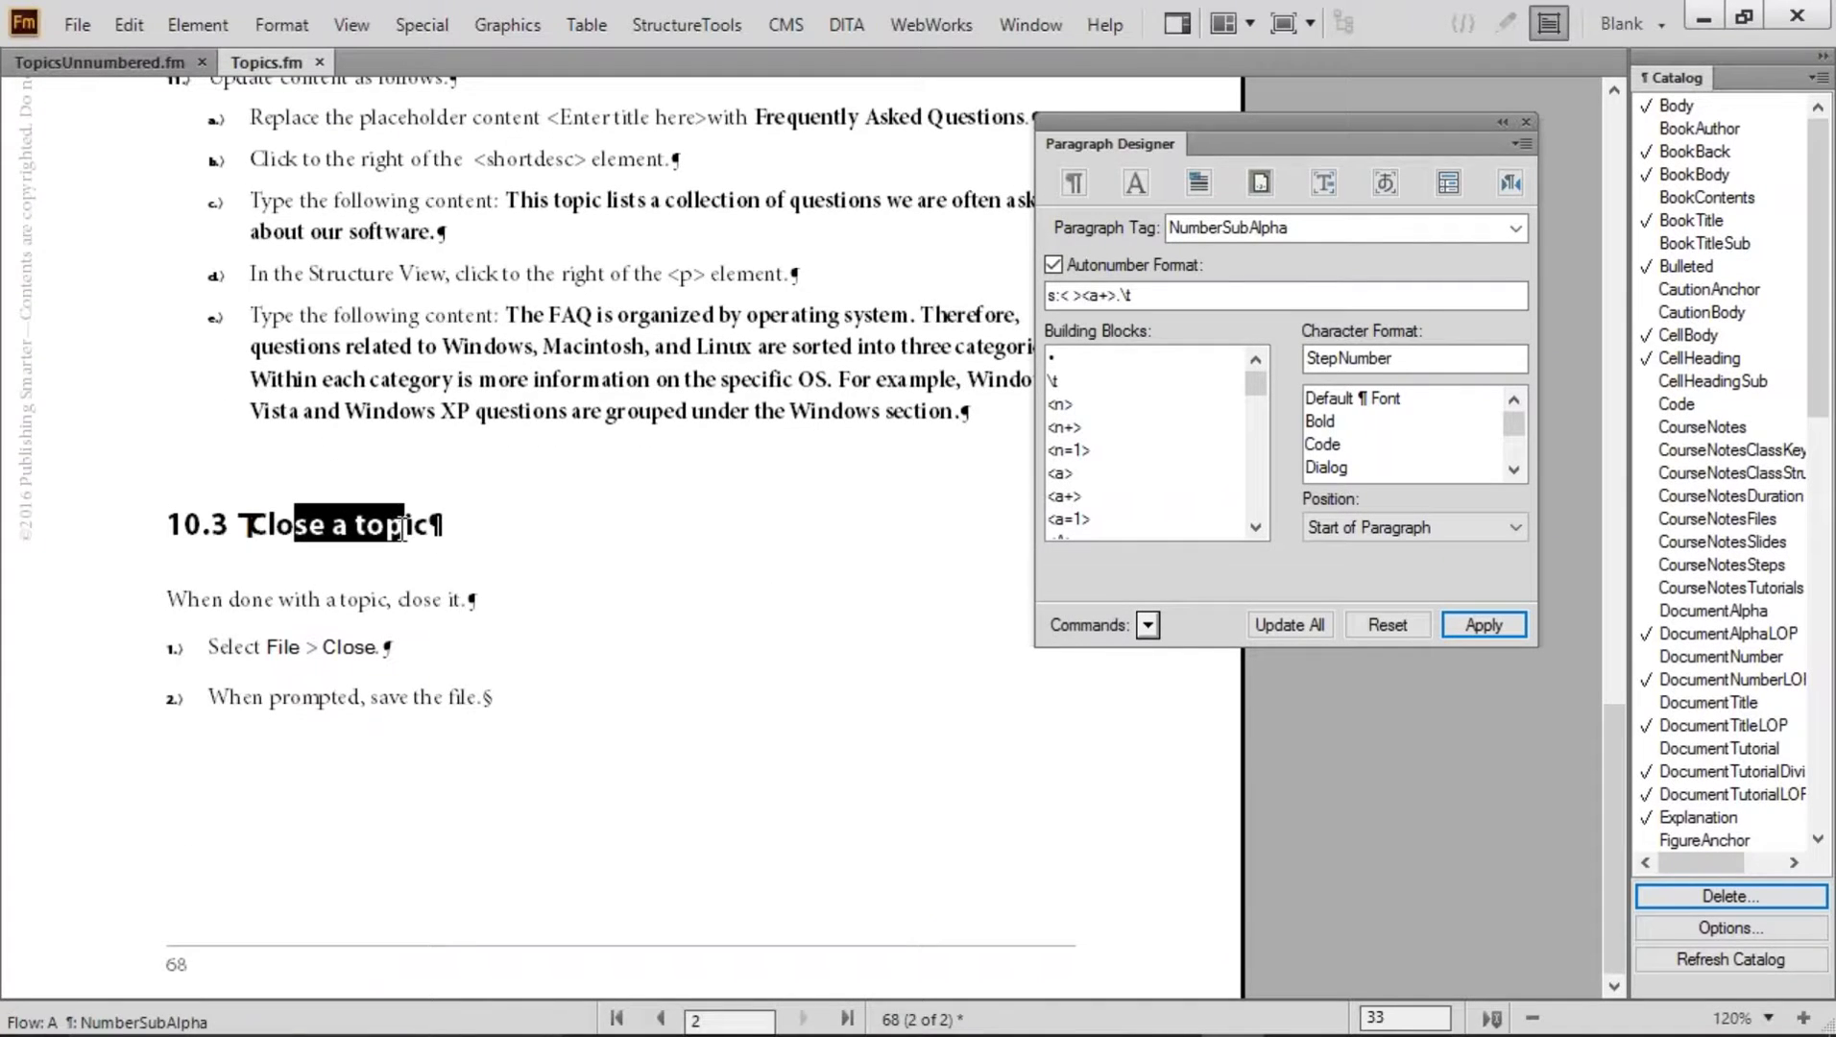
drag(230, 657, 366, 649)
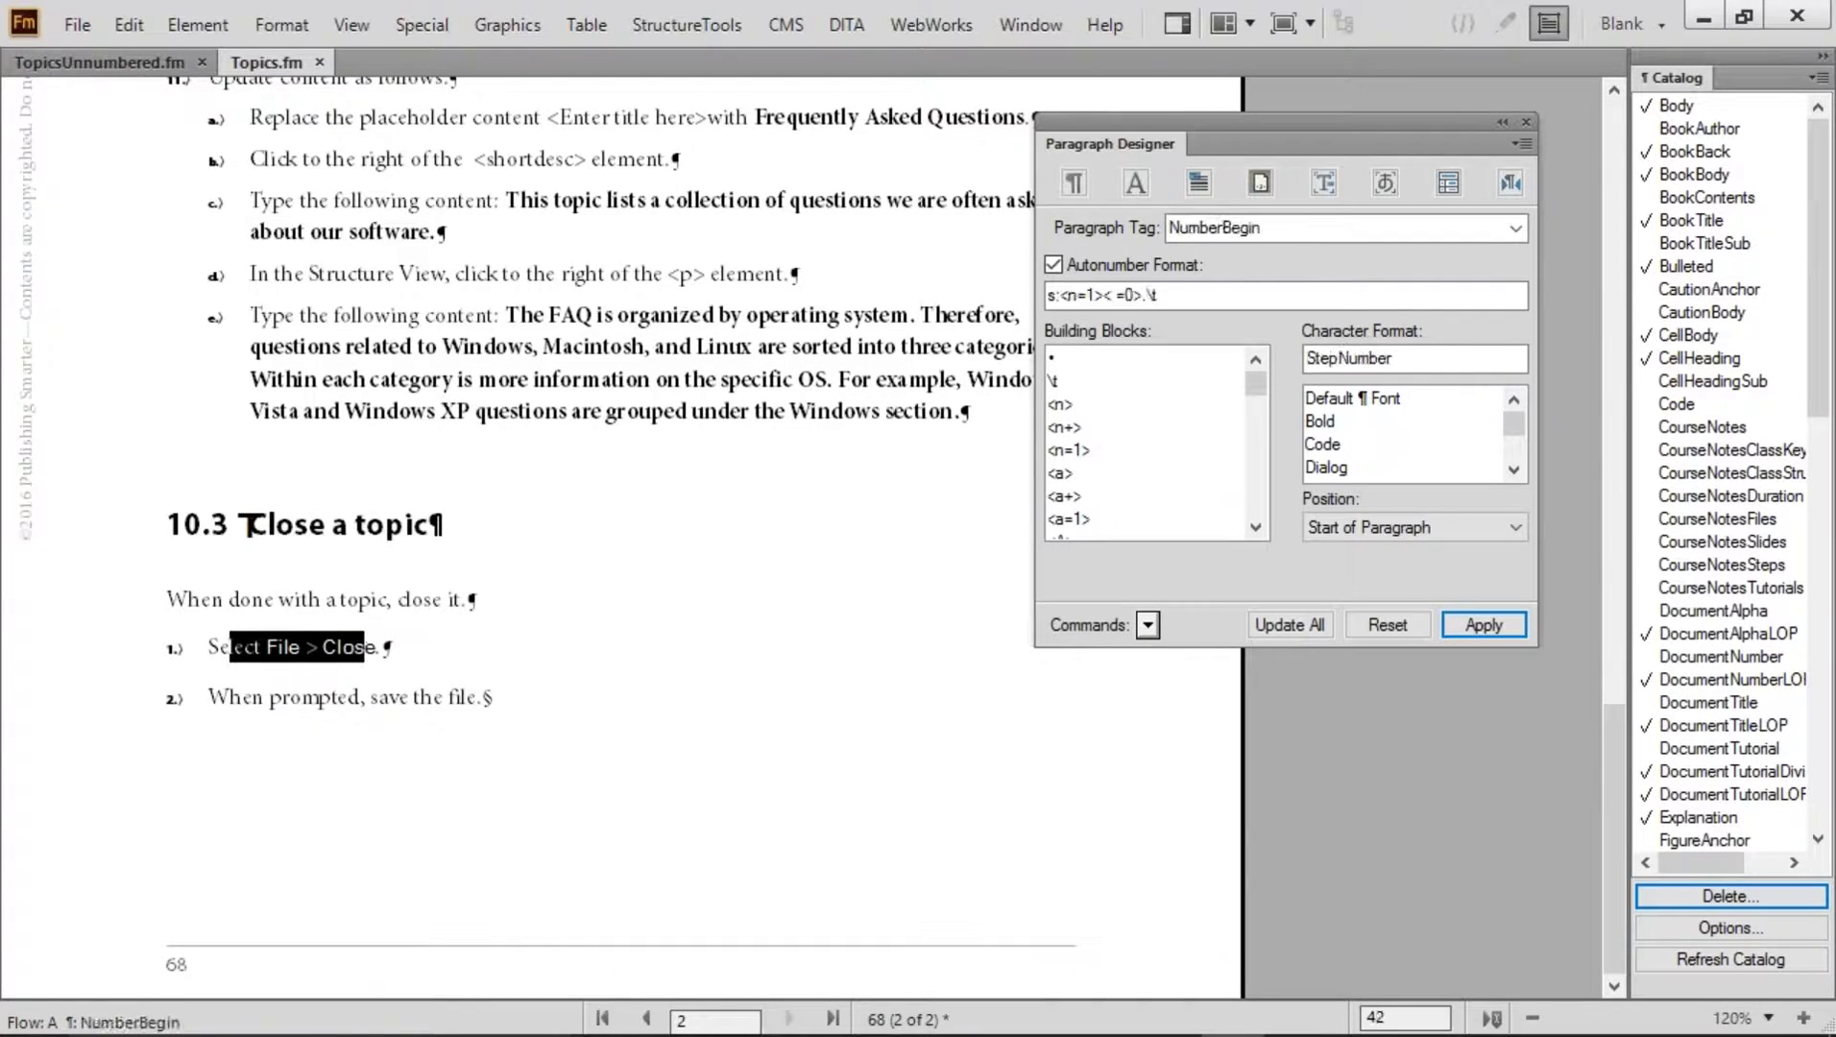
drag(207, 698, 351, 698)
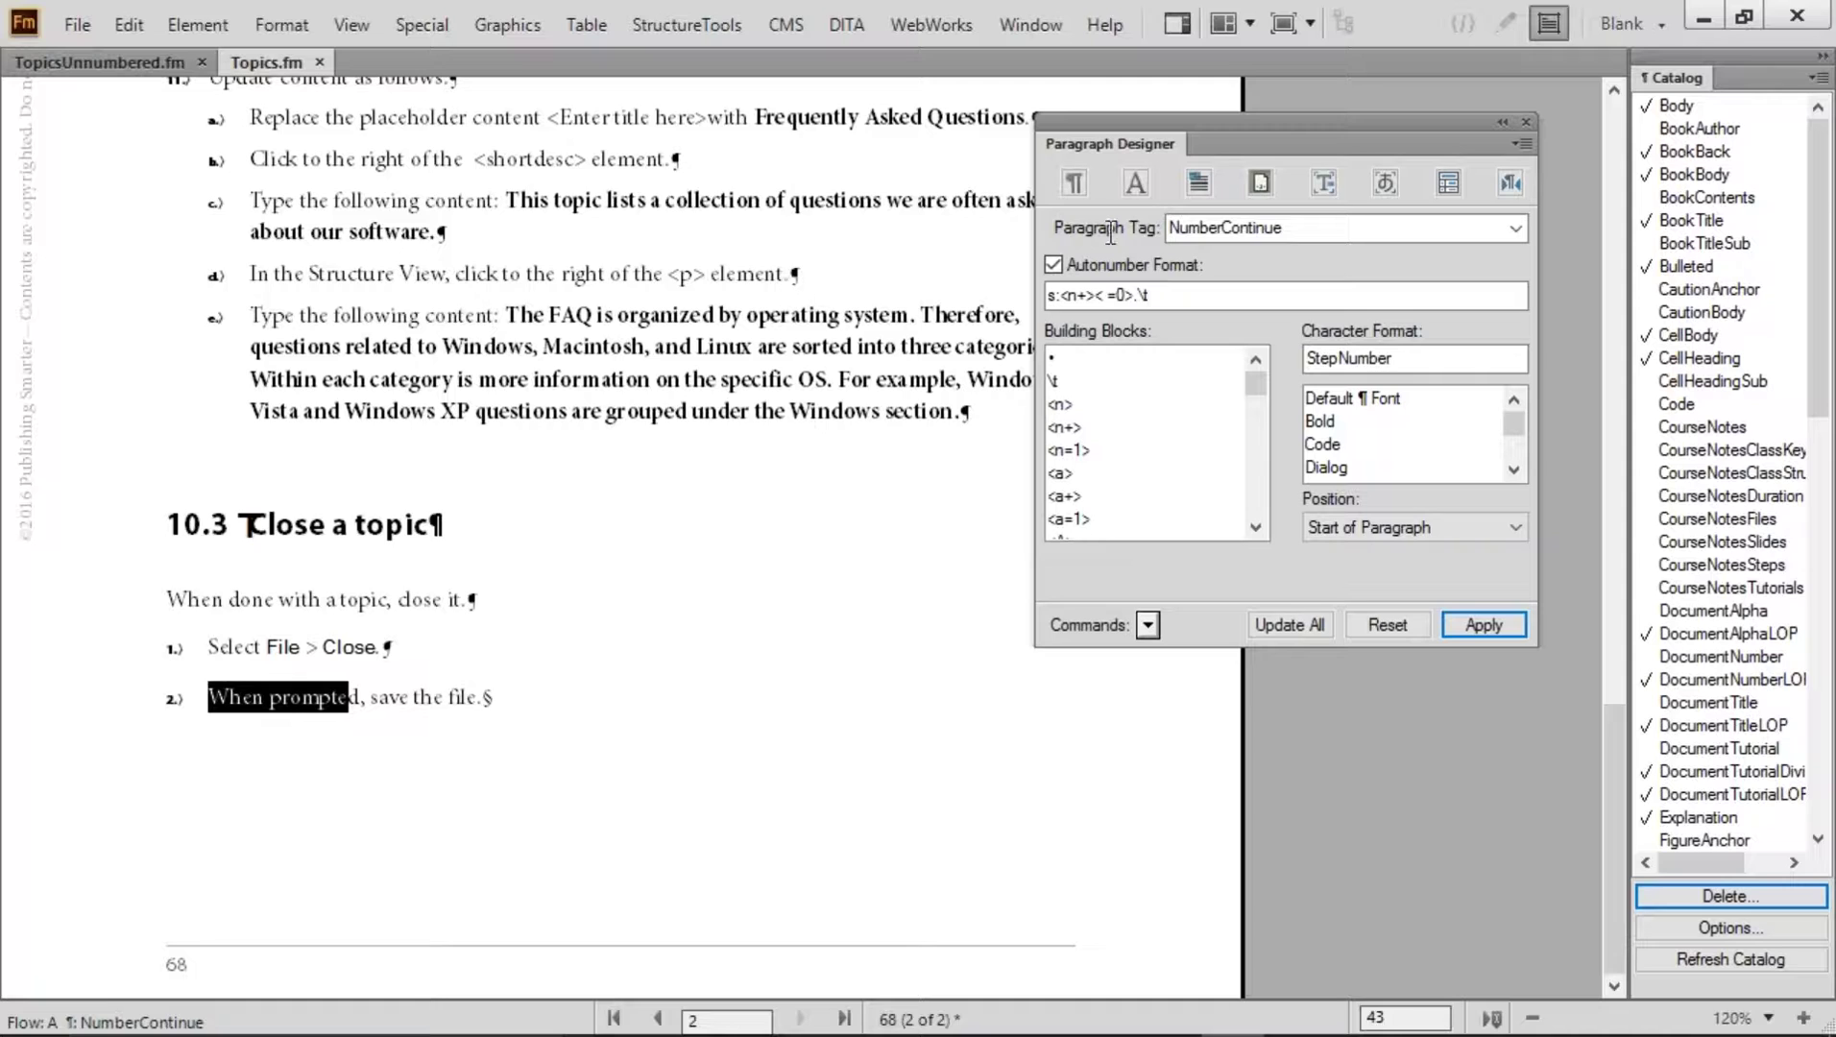
click(1162, 288)
drag(1179, 291, 1039, 291)
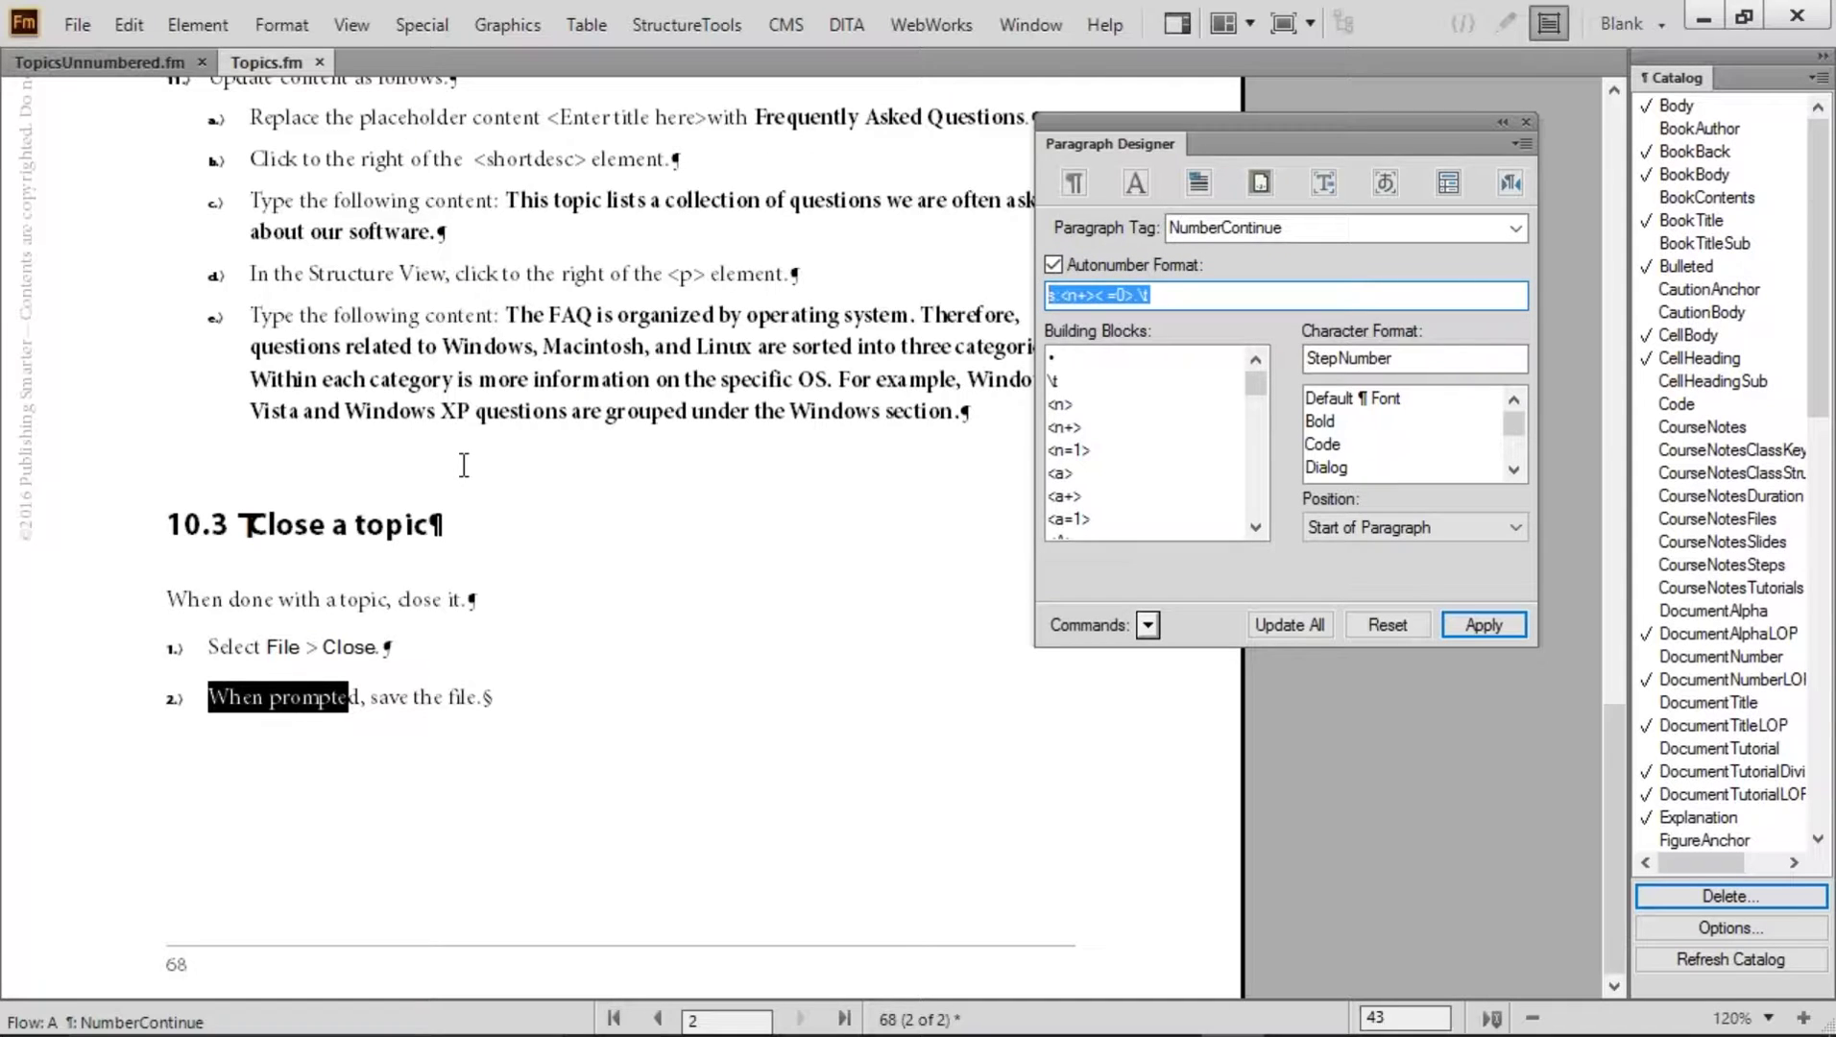
Switch to TopicsUnnumbered.fm and check the paragraph formats of the unnumbered steps under "Create a new topic", starting at "Launch FrameMaker."
click(485, 544)
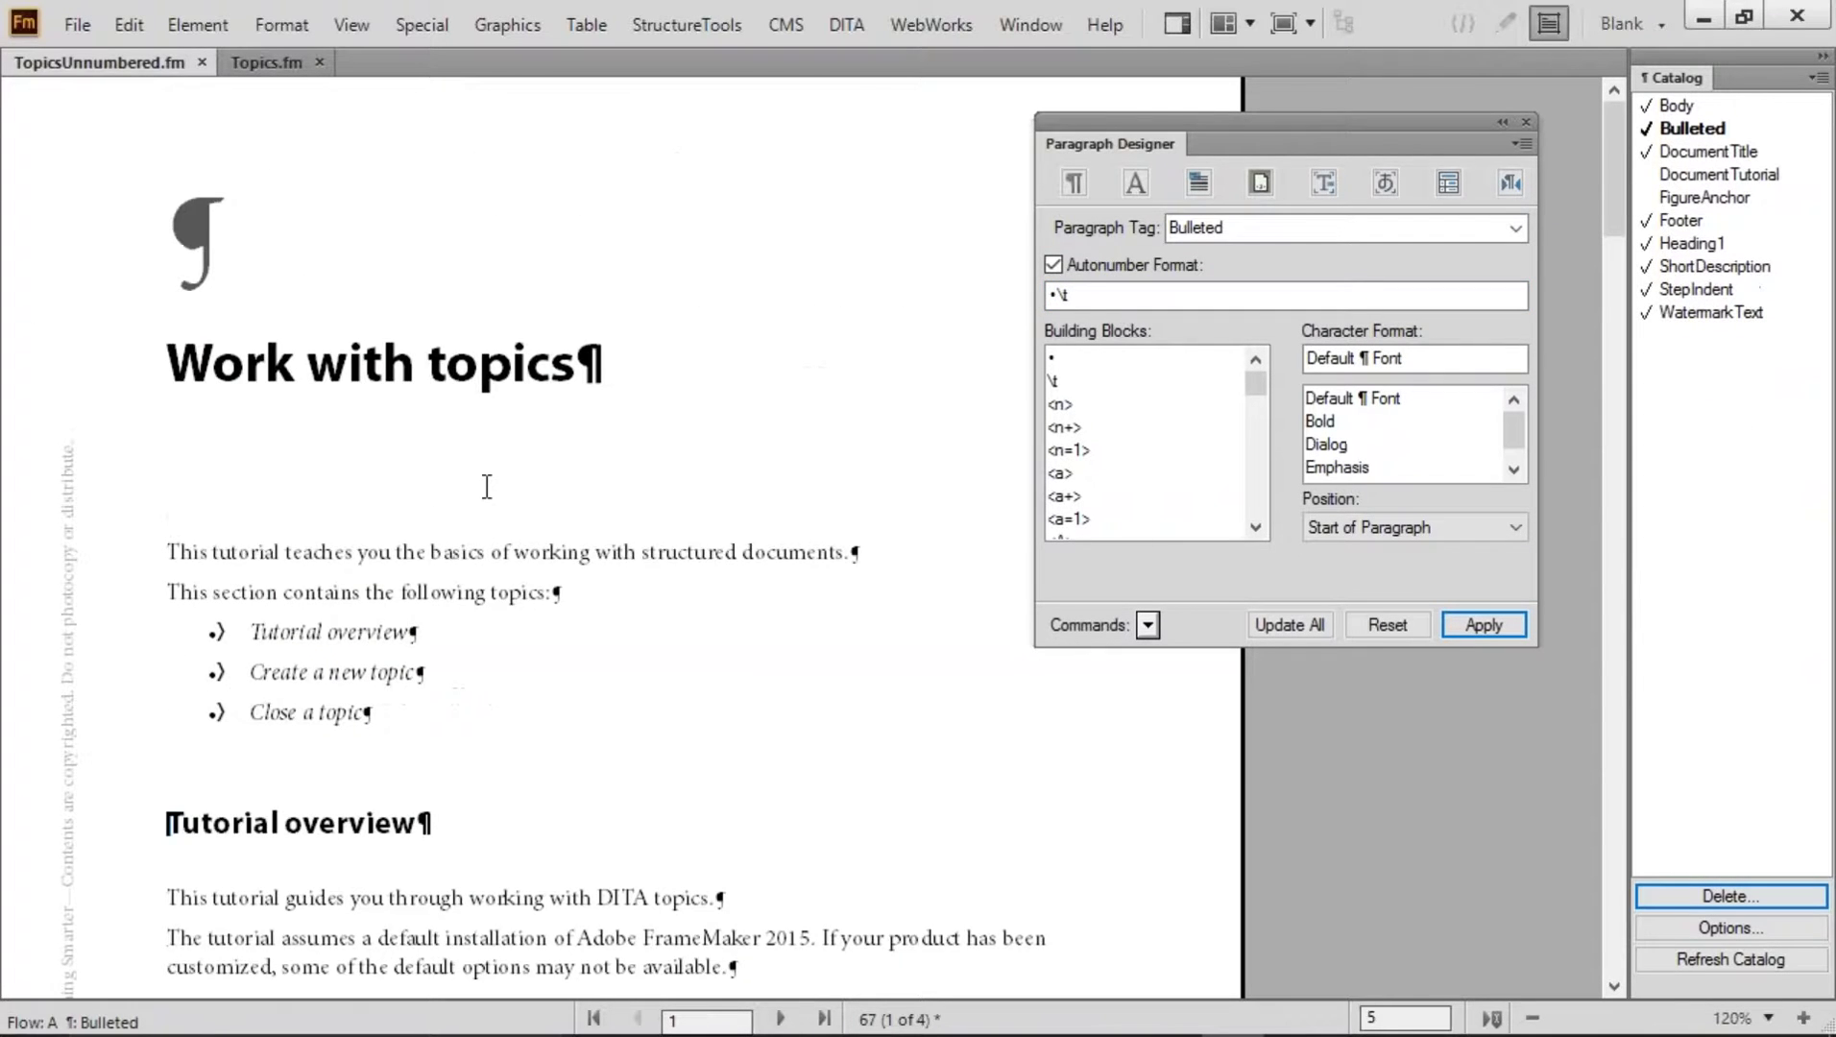
scroll(487, 487, down, 10)
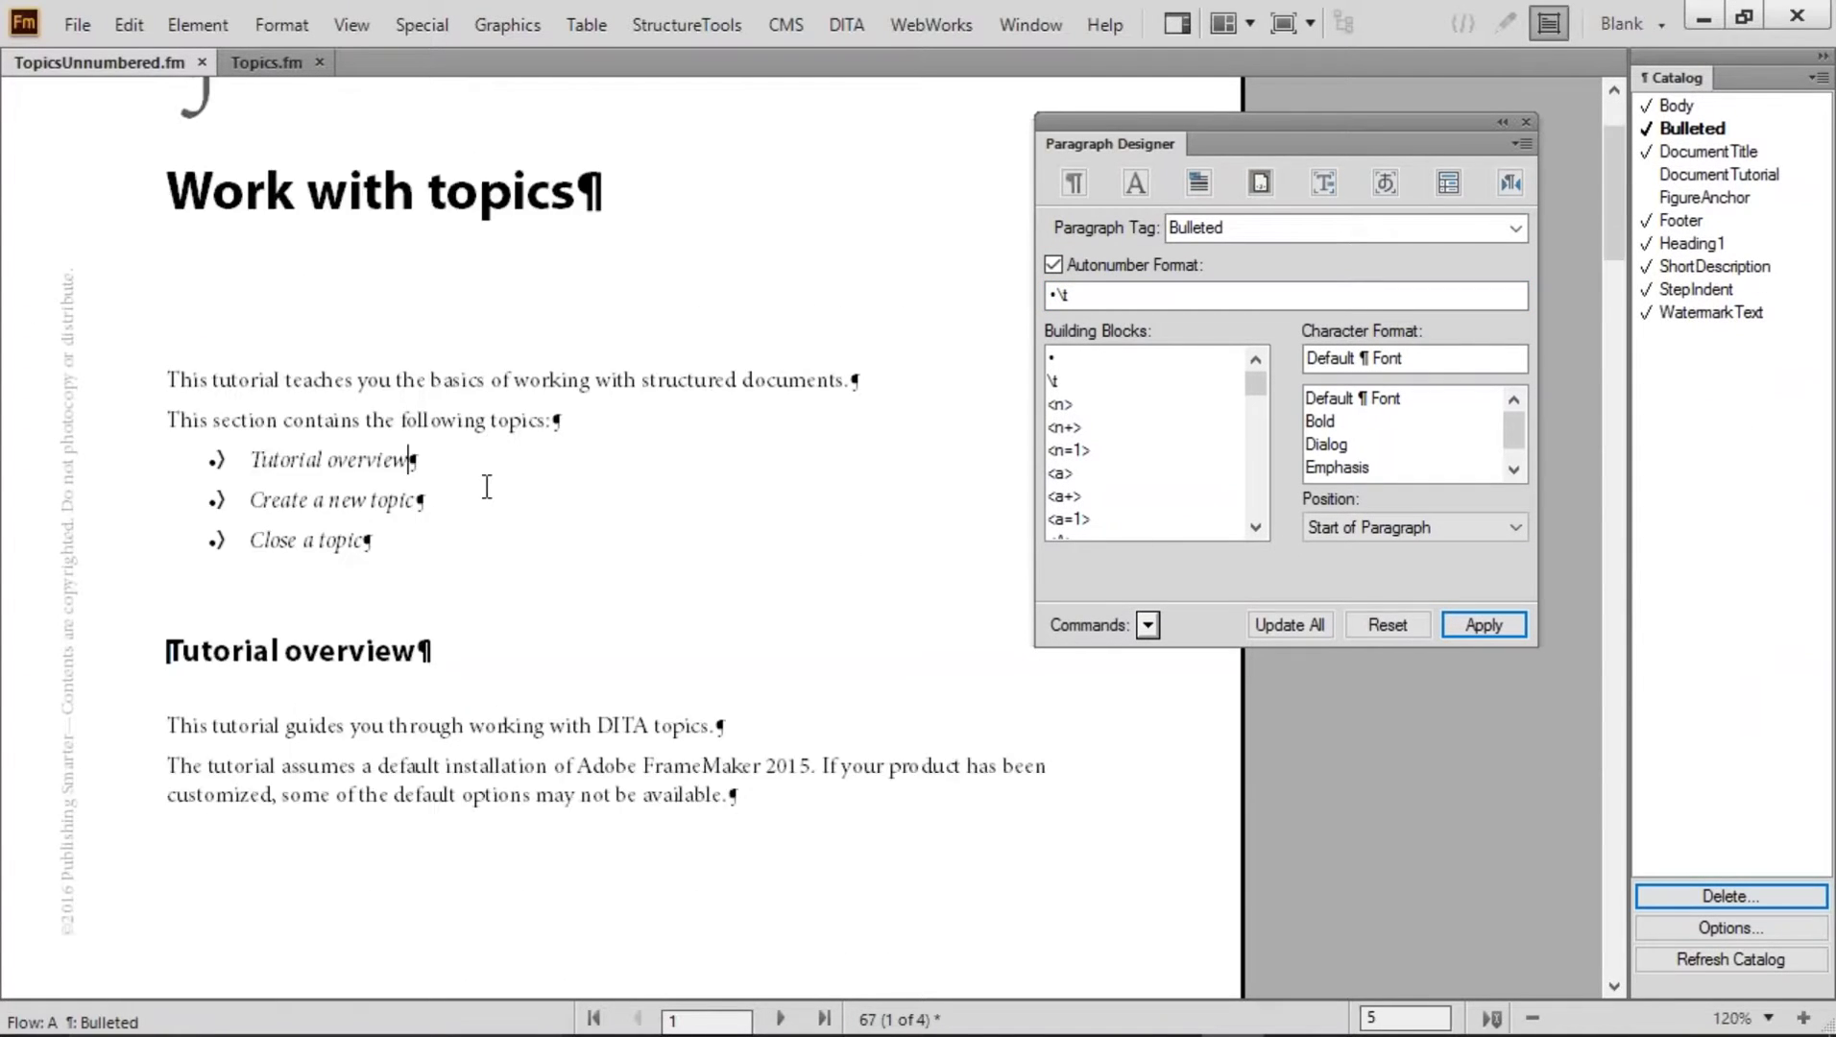
scroll(487, 487, down, 5)
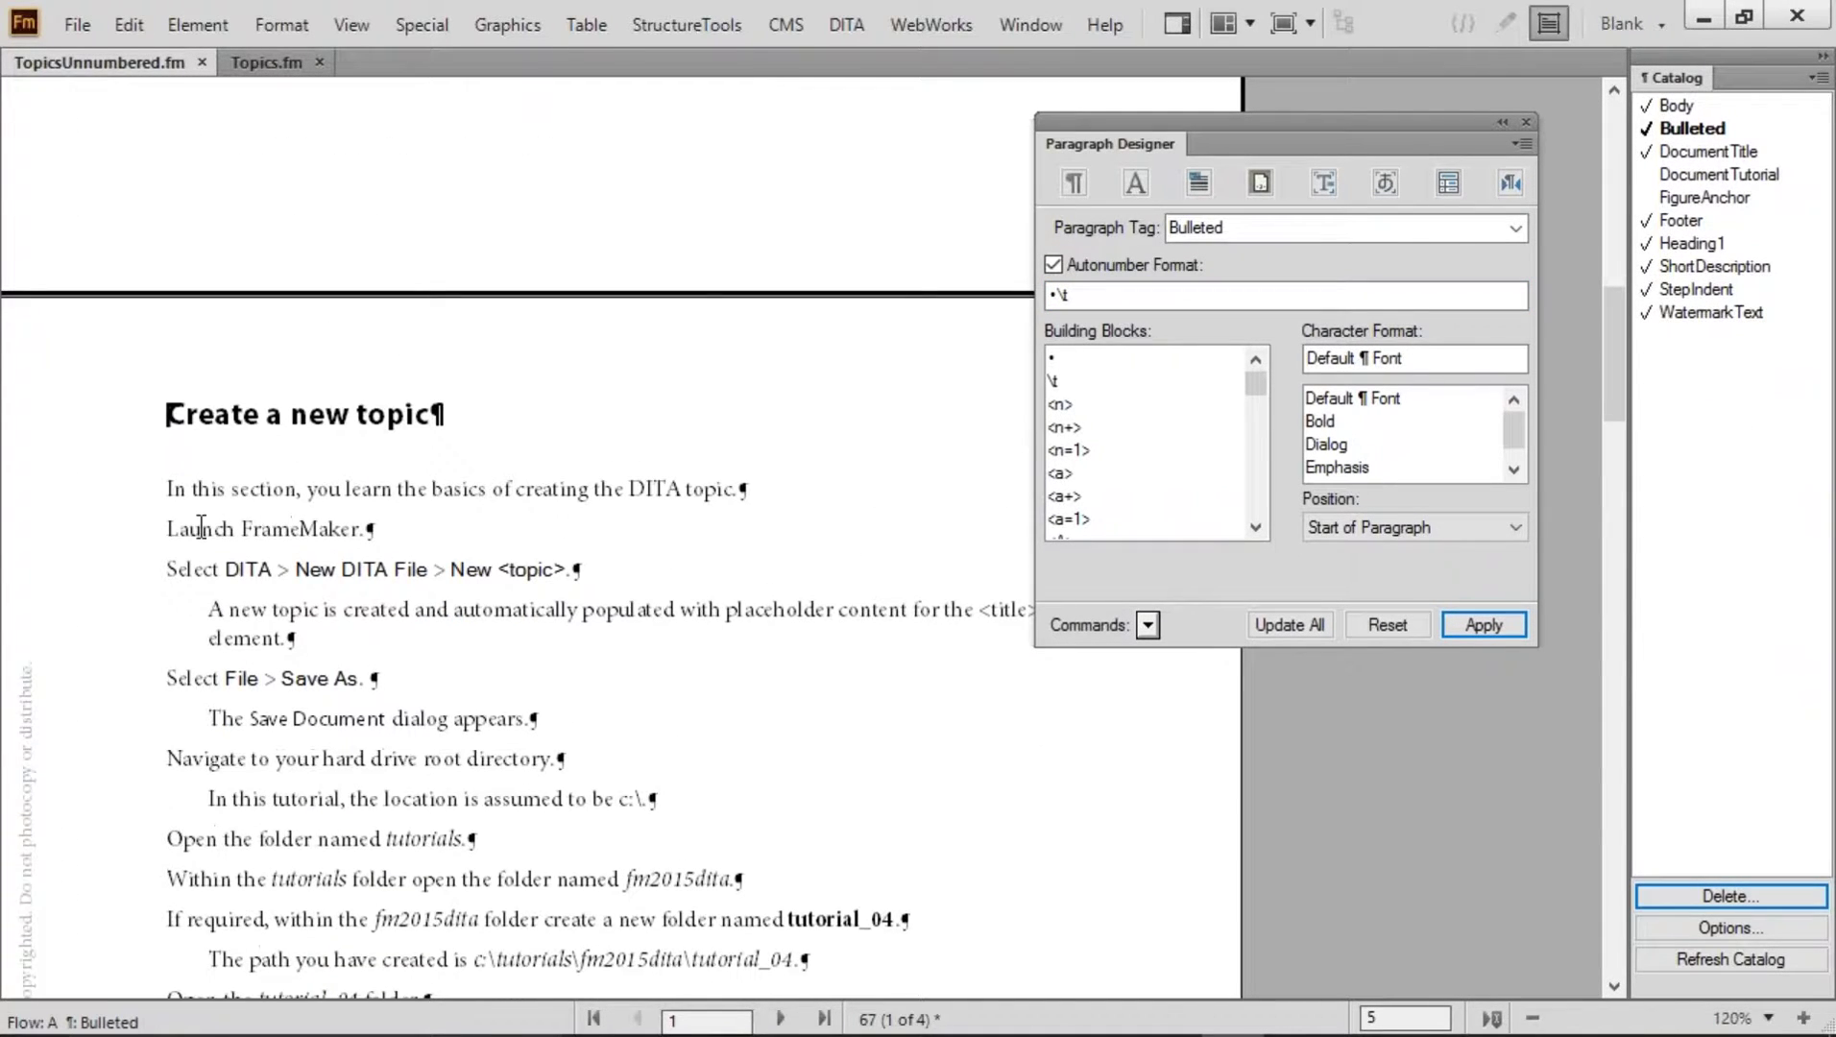
drag(201, 529, 456, 540)
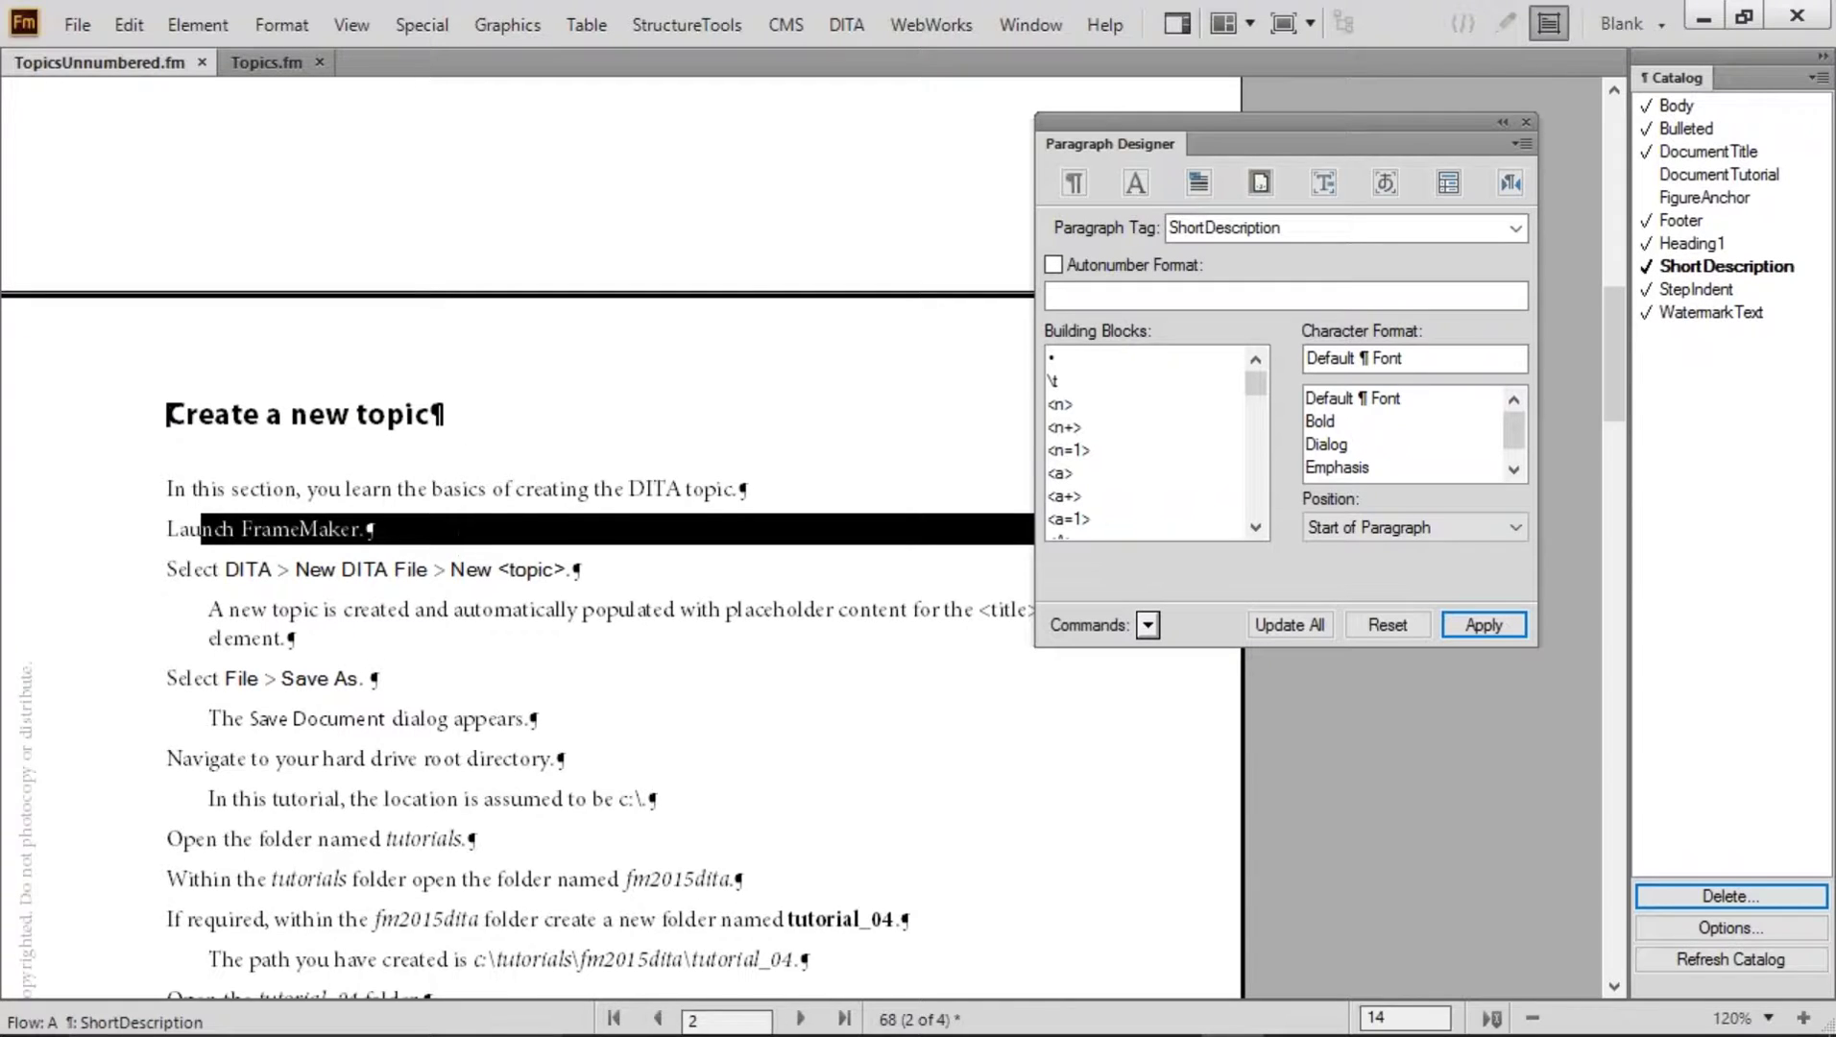
click(476, 526)
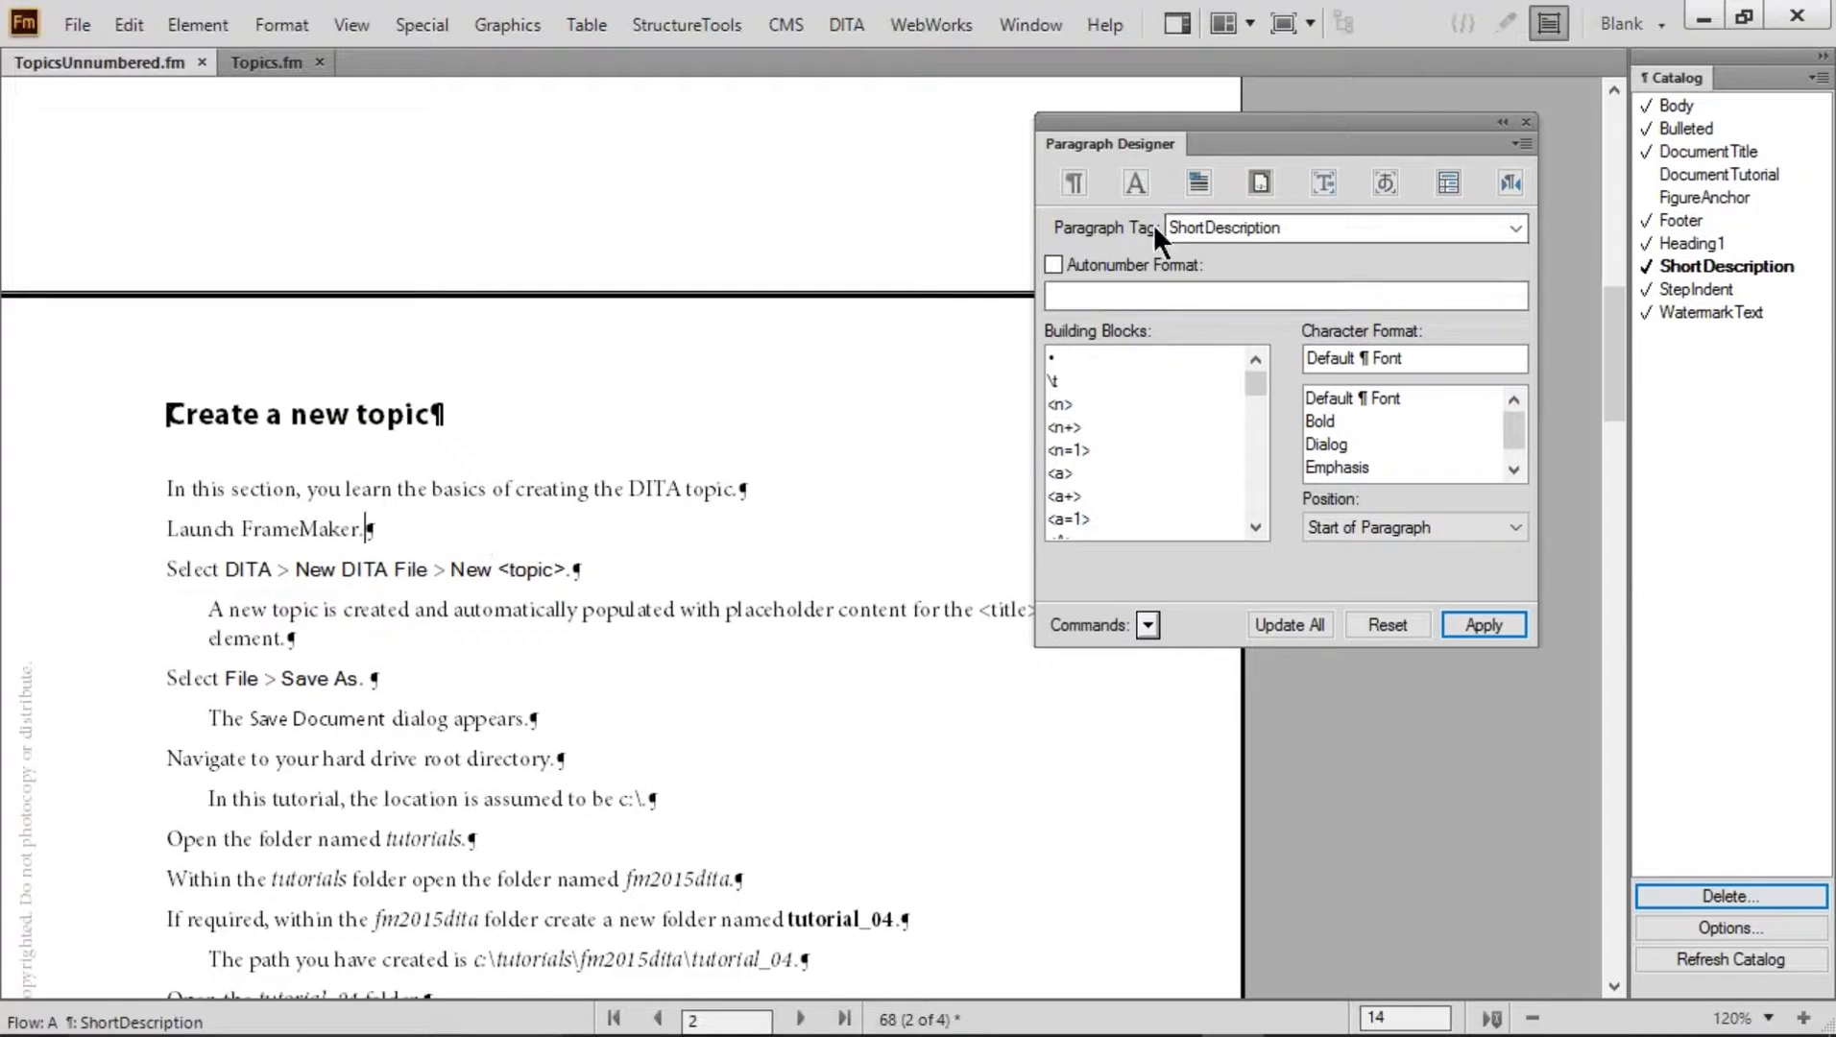
drag(179, 570, 407, 570)
drag(188, 677, 287, 681)
Check the paragraph formats of the text under "Tutorial overview" and of the introductory sentence under "Create a new topic"
scroll(392, 448, up, 10)
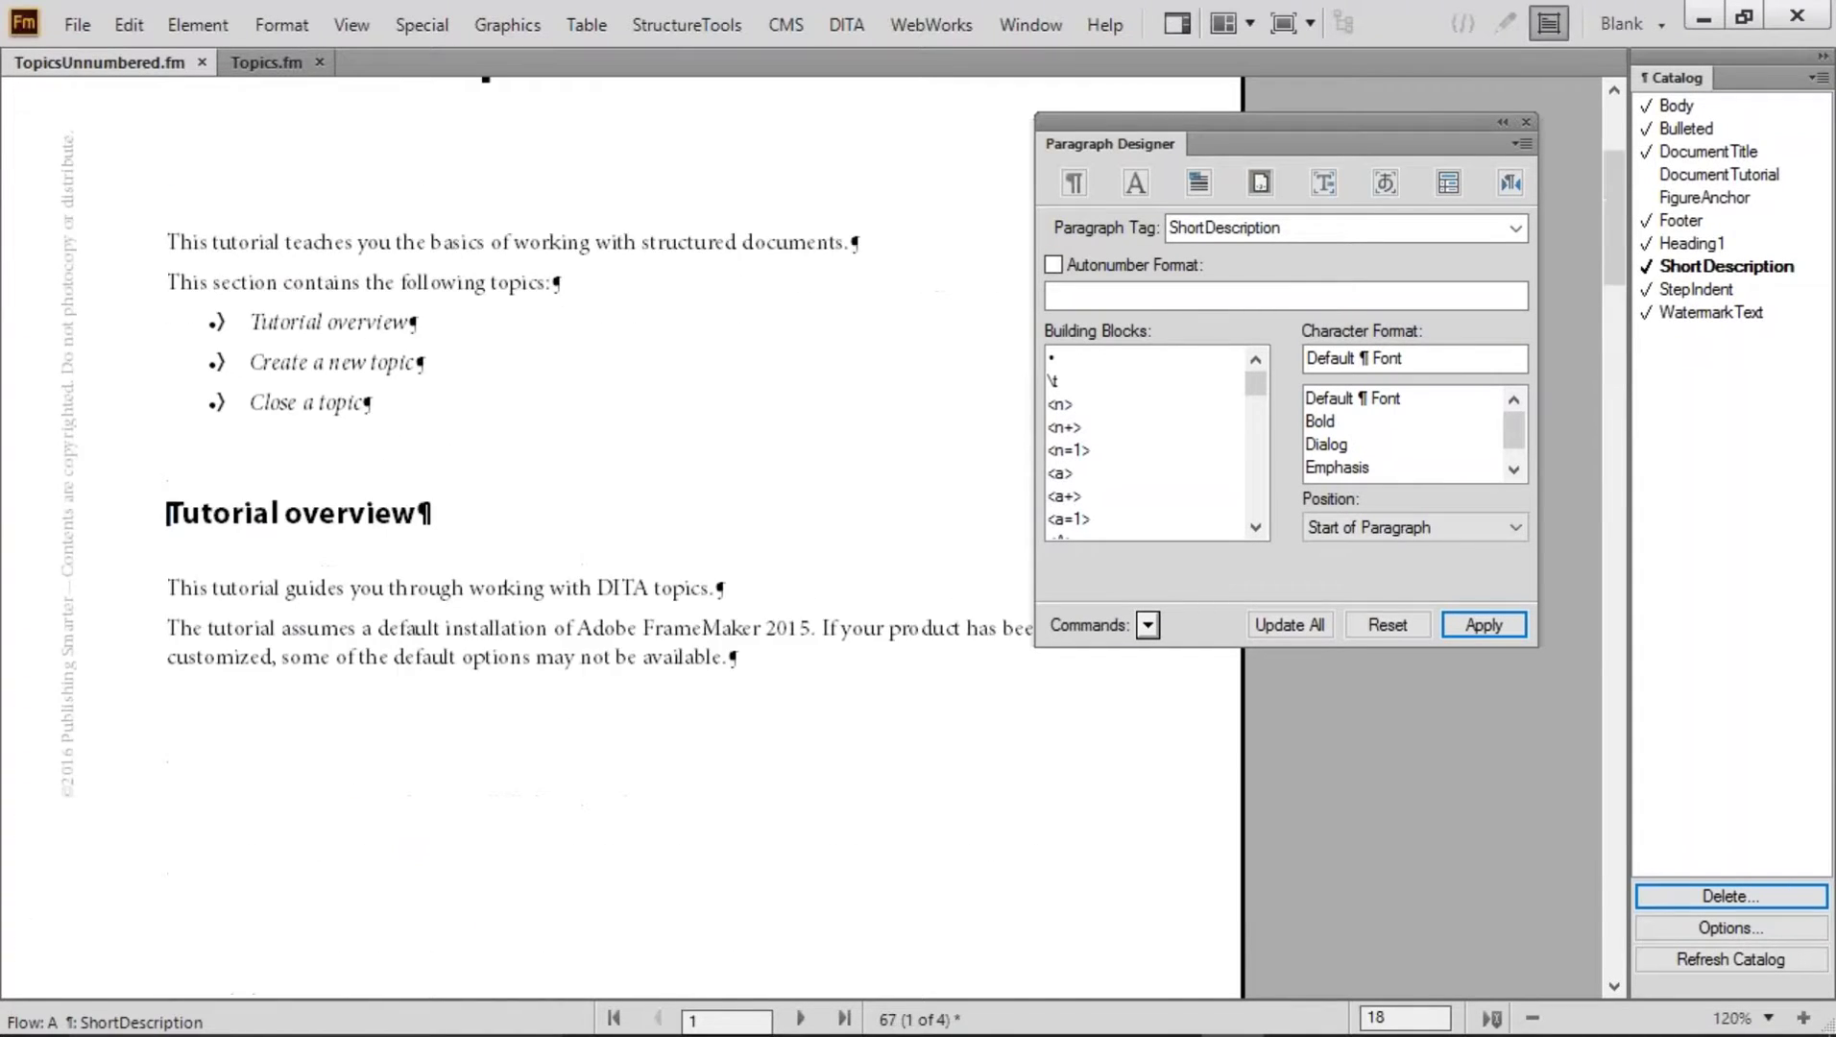
scroll(326, 288, down, 3)
drag(319, 236, 405, 313)
scroll(485, 307, down, 7)
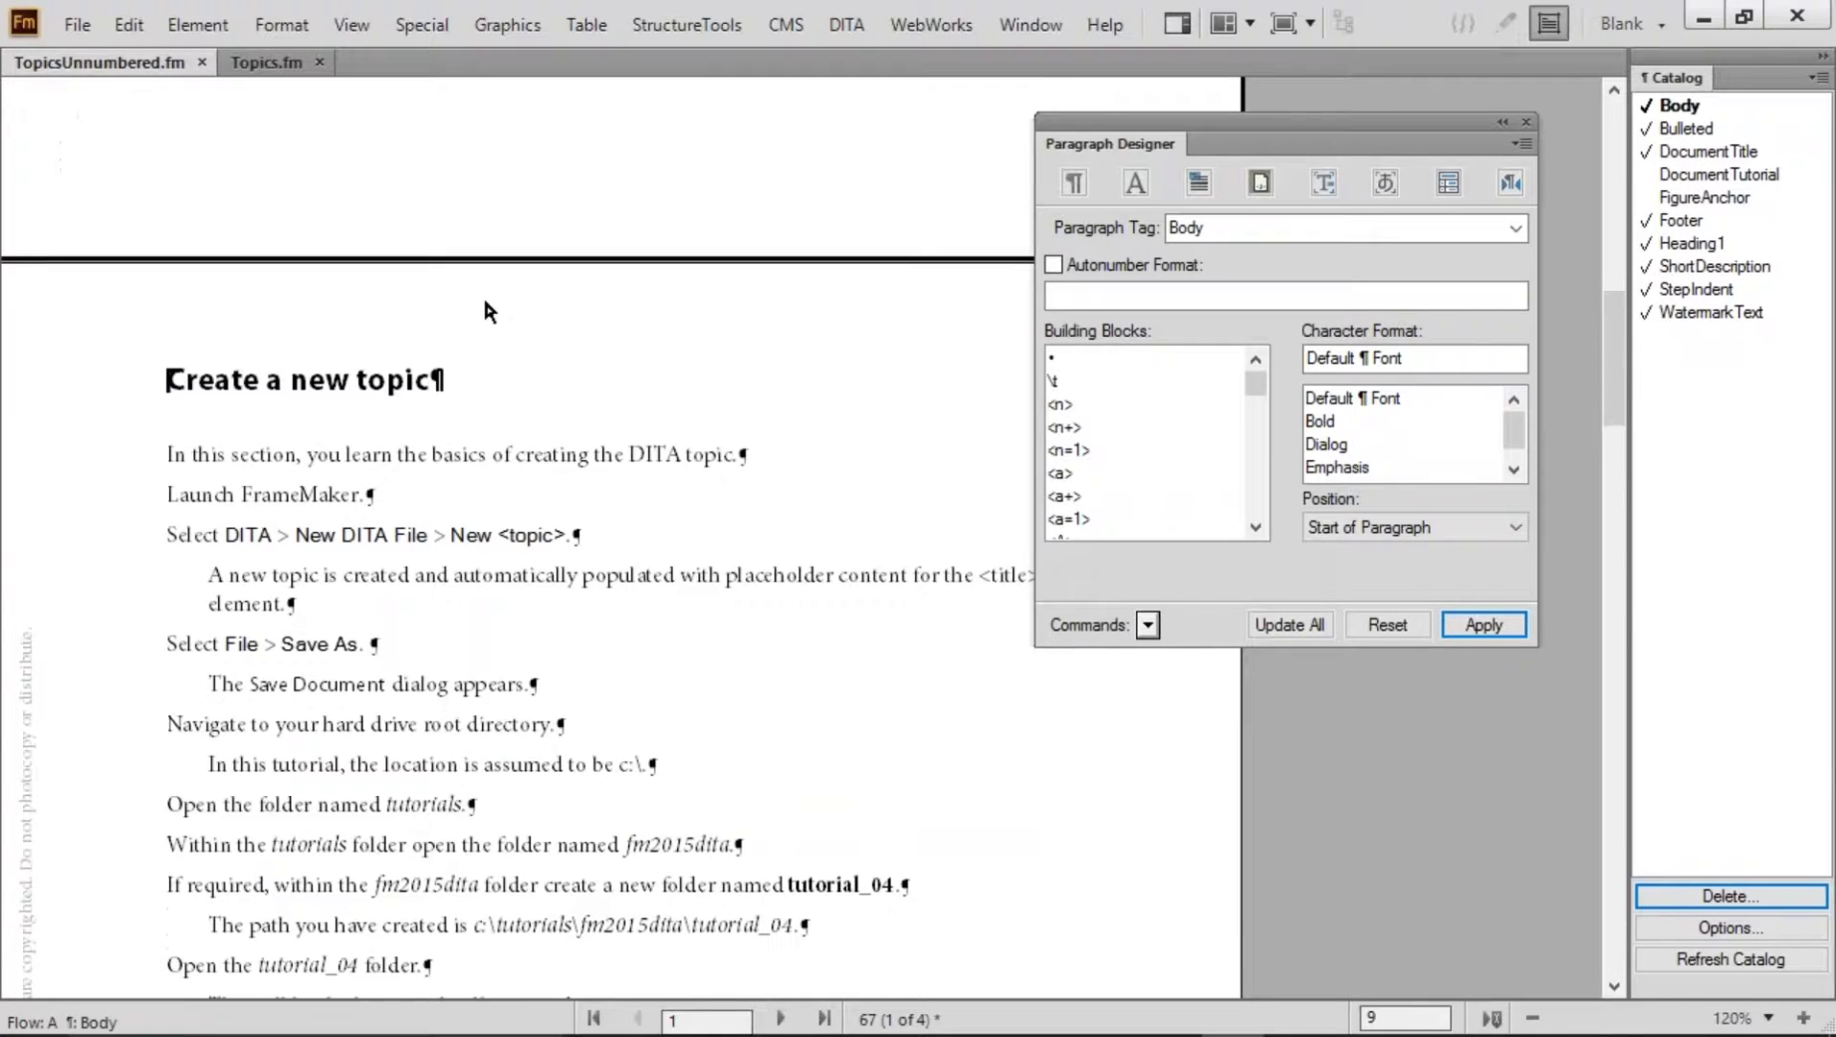
click(206, 460)
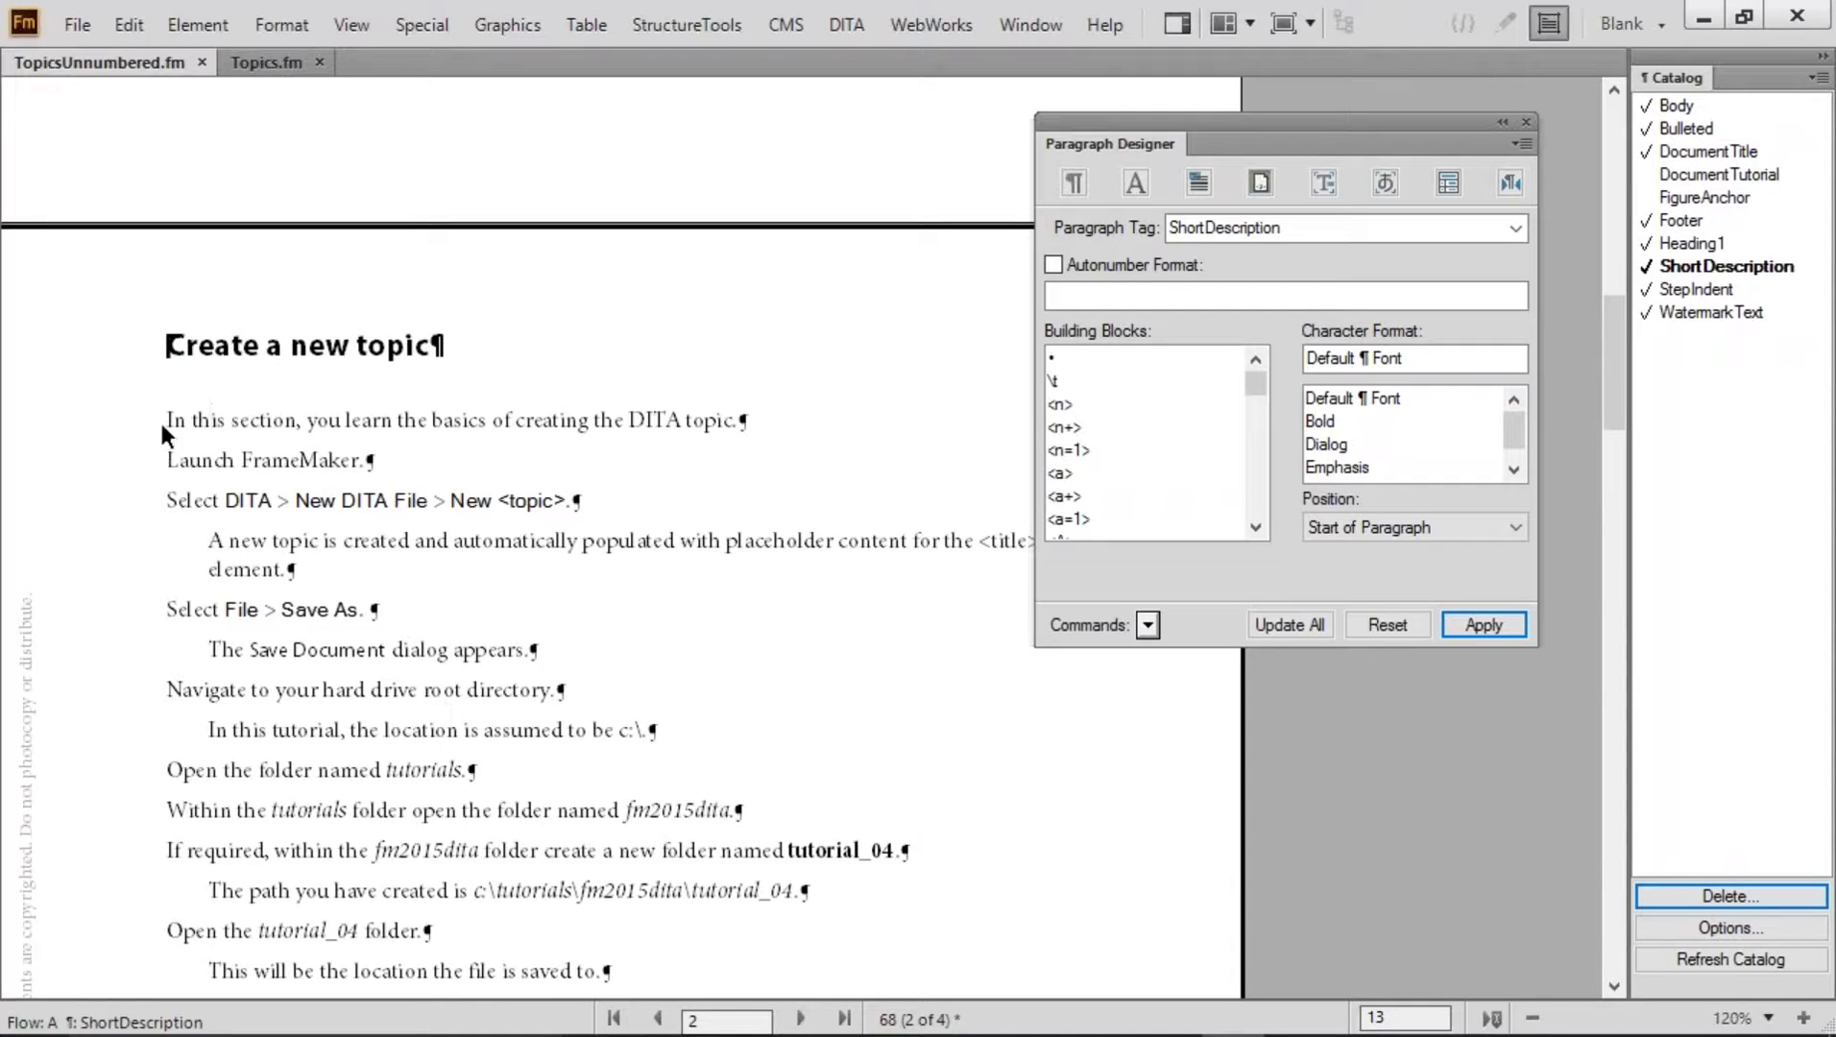
Review the procedure's step lines under "Create a new topic" and check the paragraph format of the indented explanations between them
drag(162, 460, 565, 581)
click(400, 503)
drag(169, 459, 839, 914)
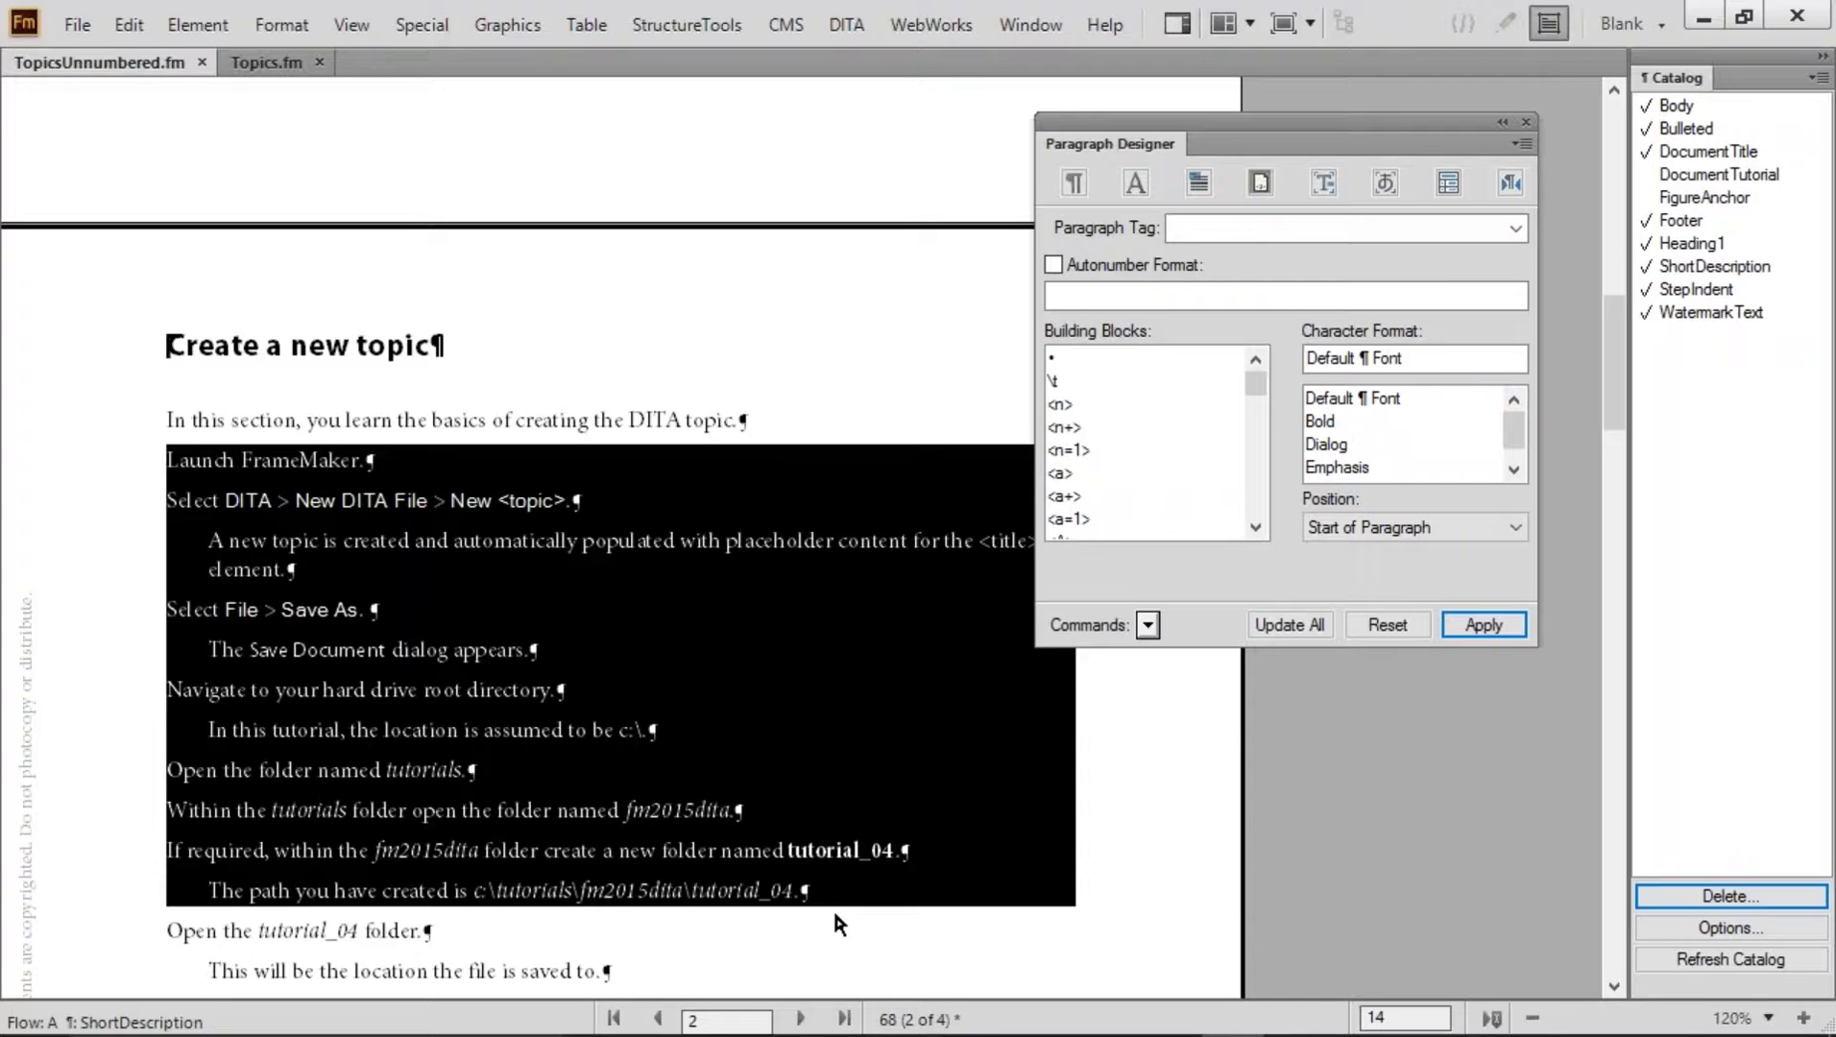
double_click(309, 488)
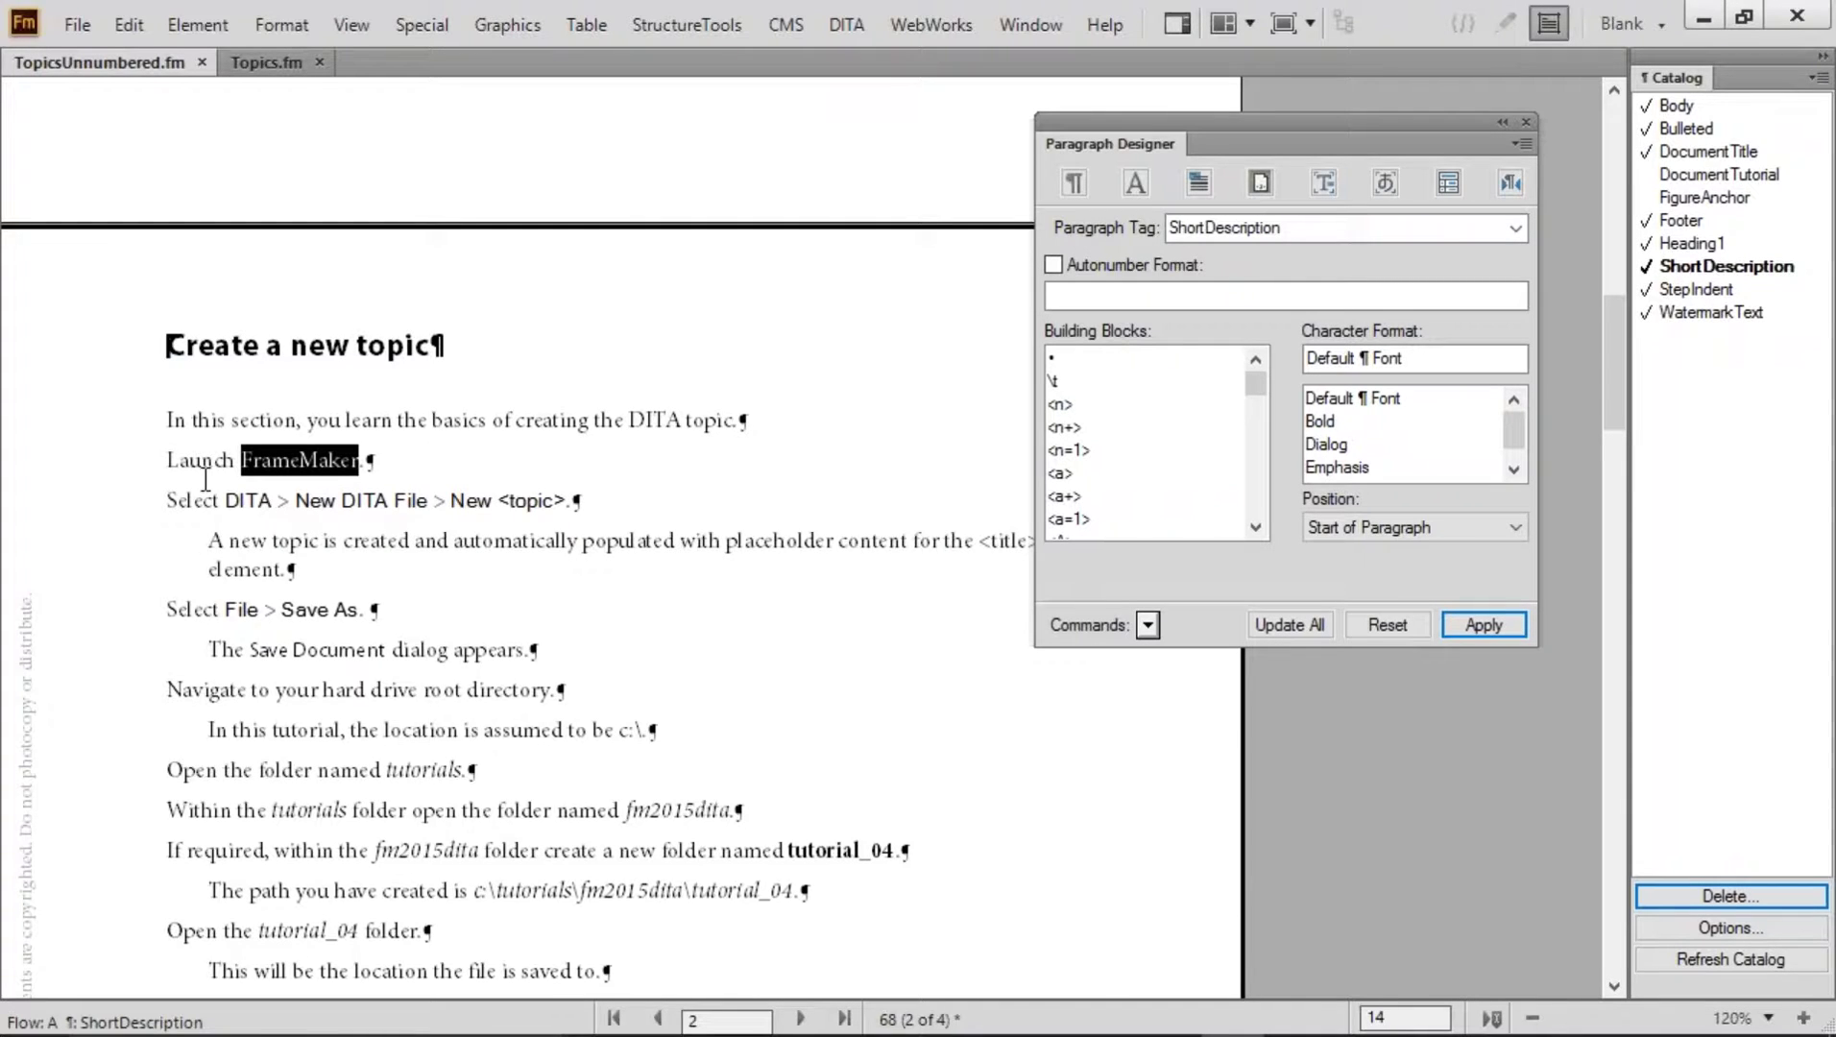
triple_click(196, 543)
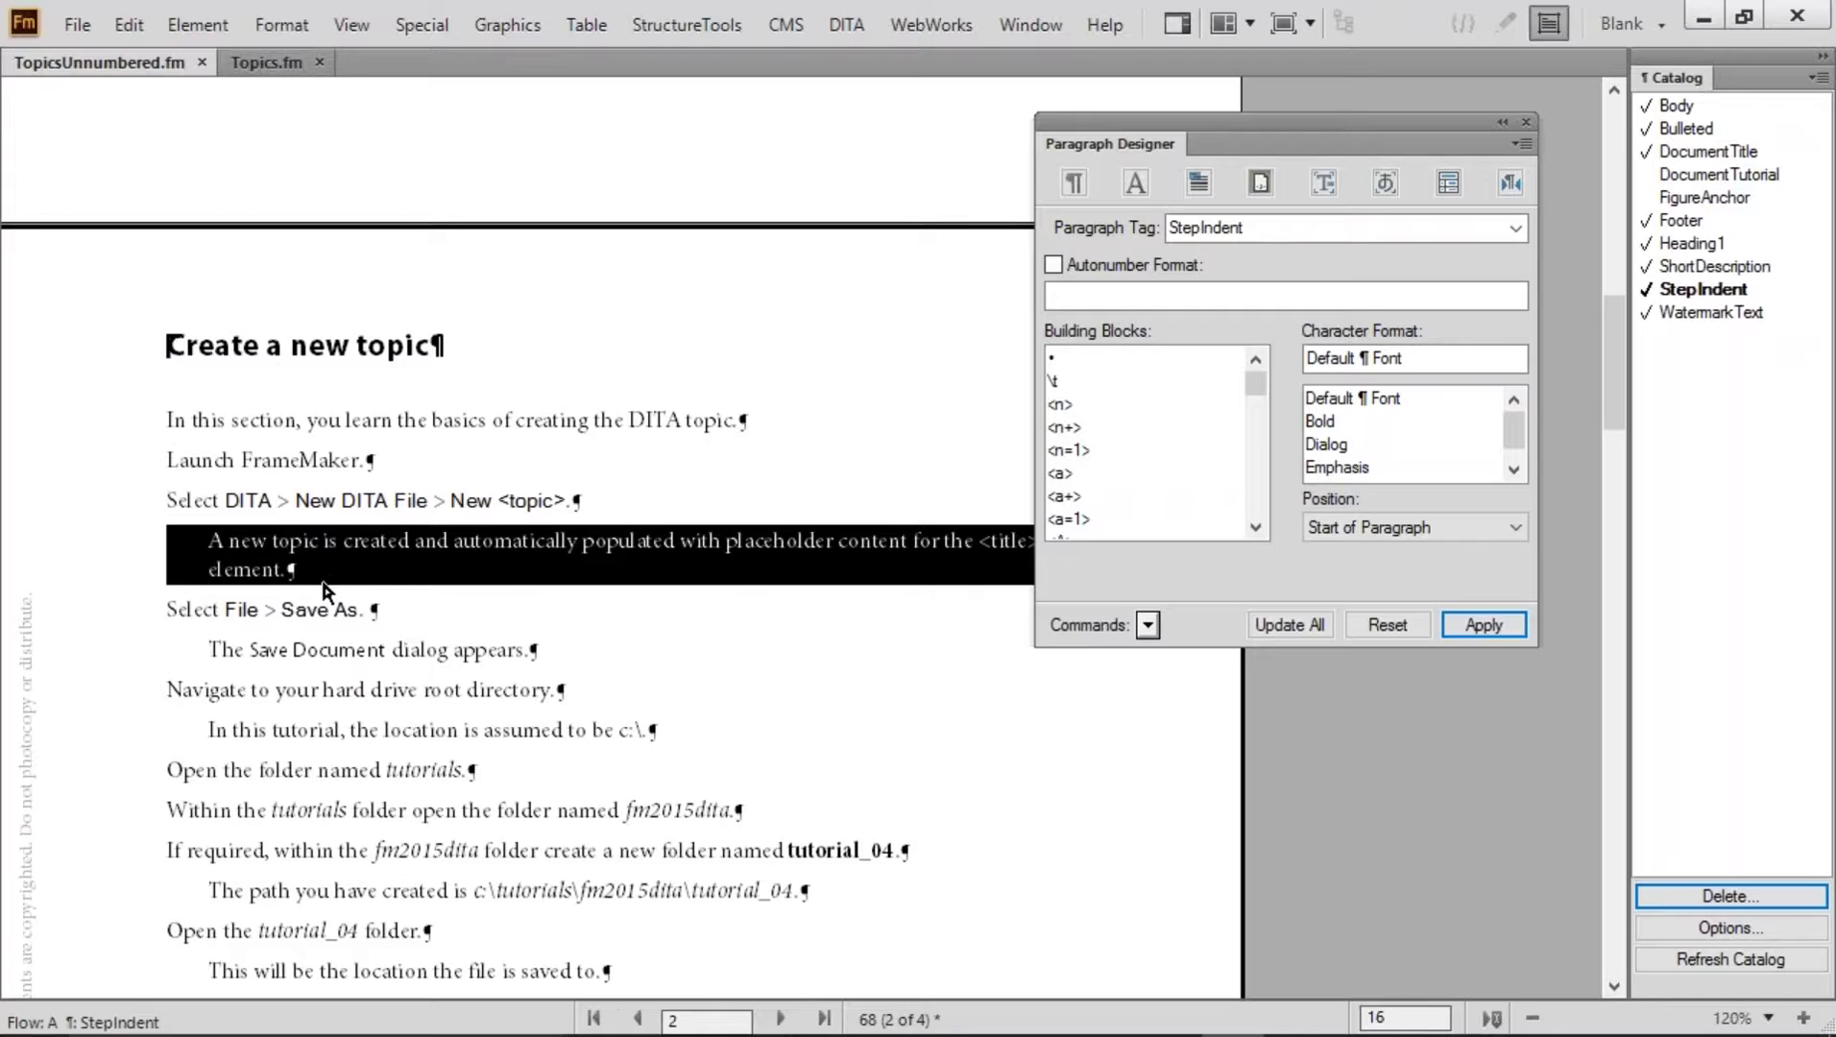
drag(202, 649, 602, 649)
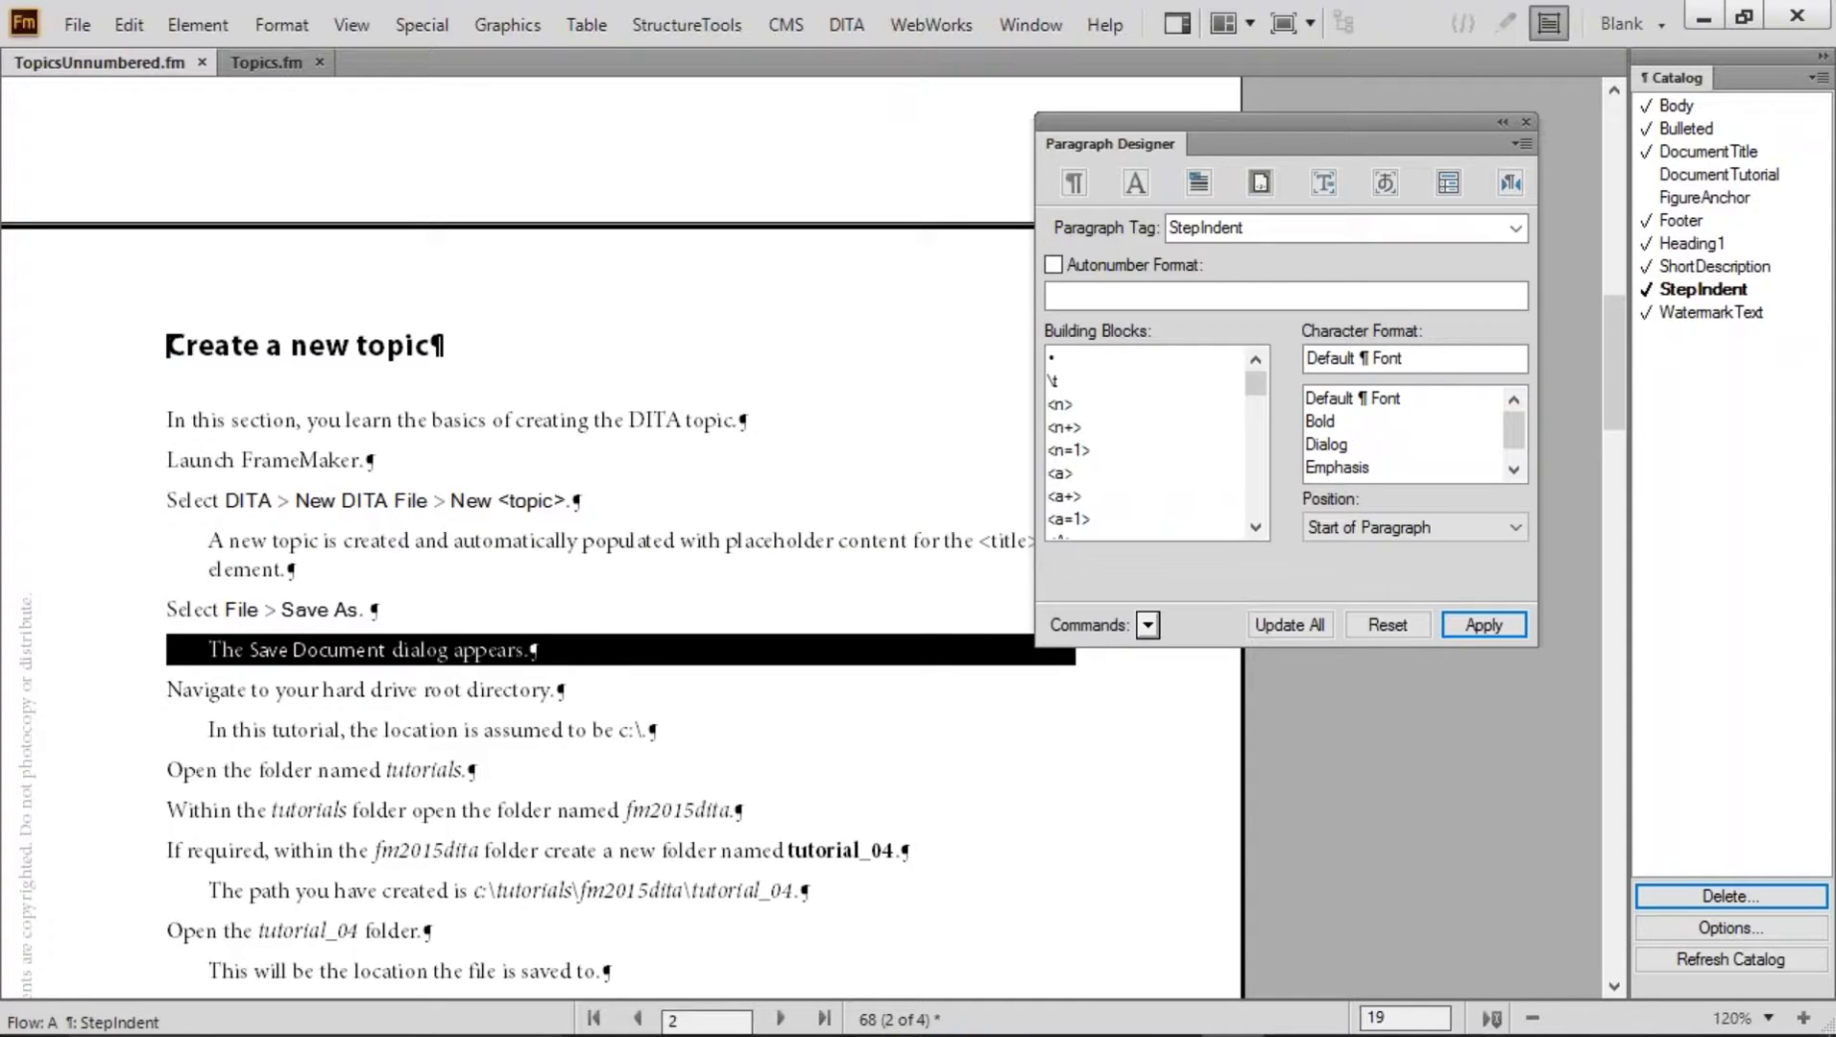
drag(204, 732, 717, 742)
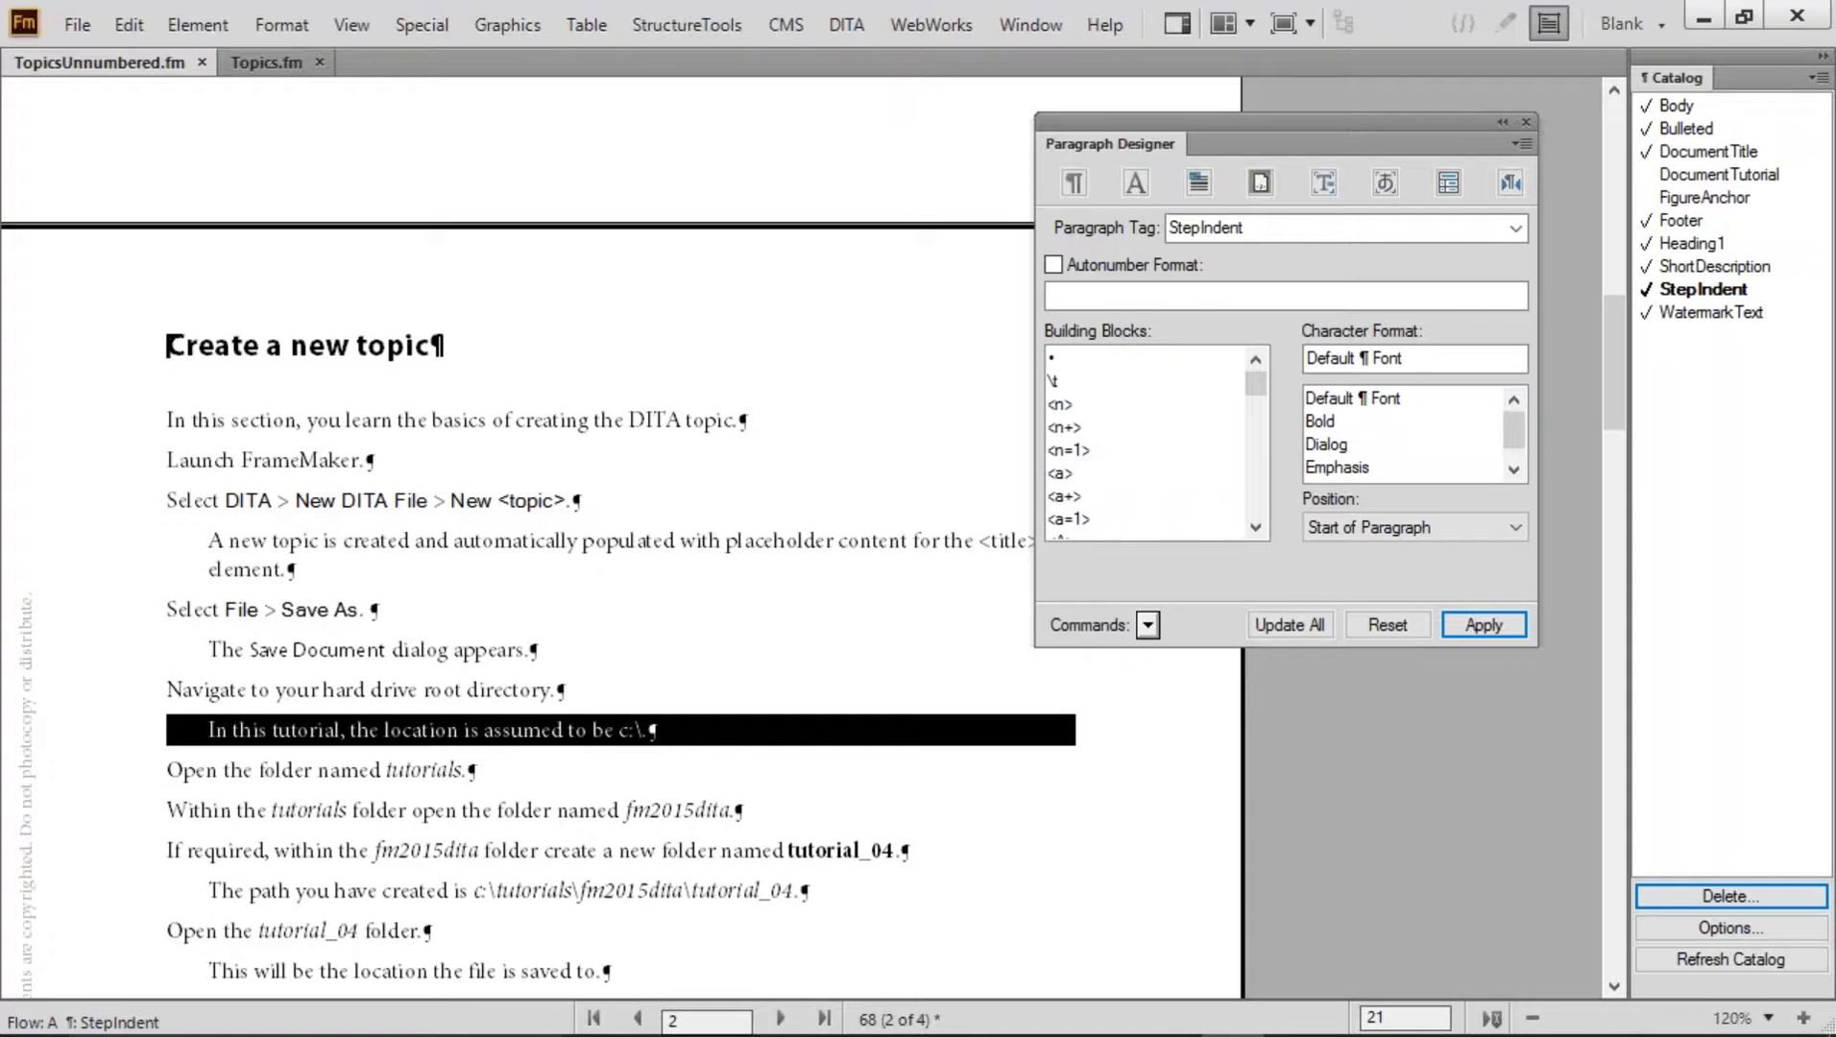
Create a paragraph format named ProcedureBegin with autonumbering enabled, stored in the catalog and applied to "Launch FrameMaker."
double_click(258, 461)
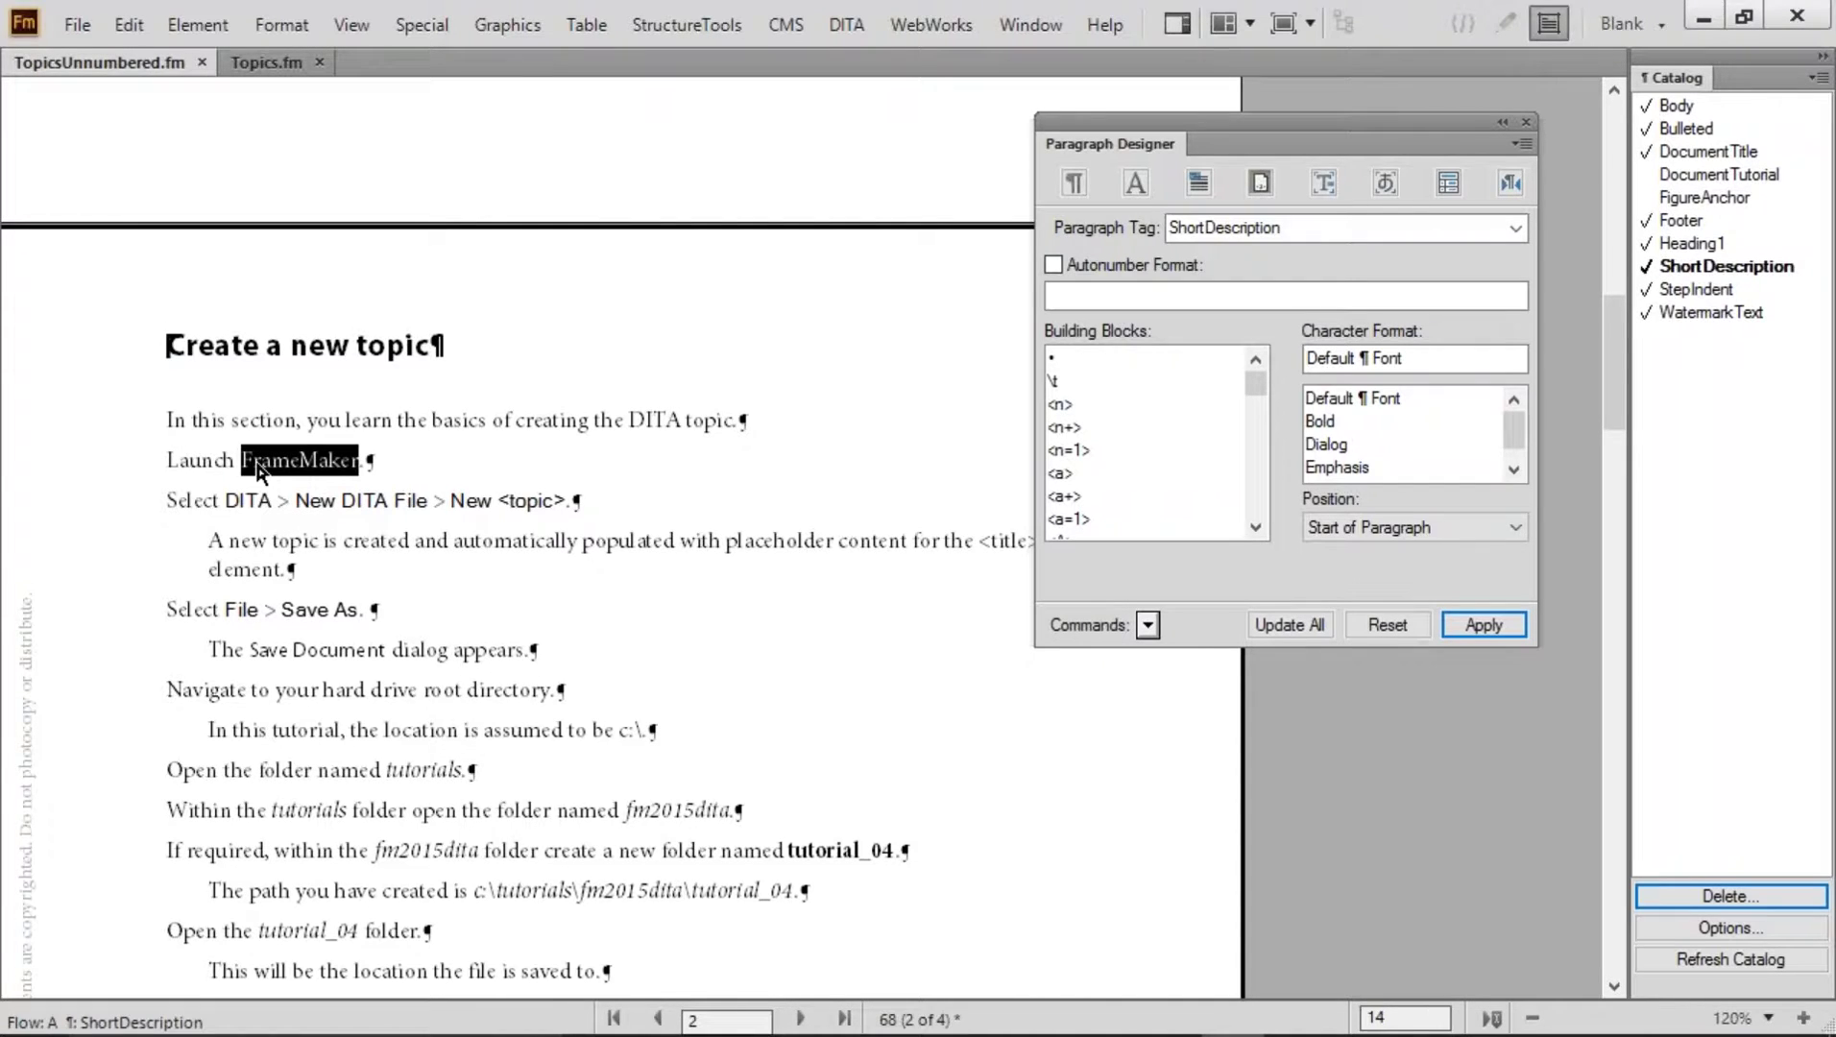
click(207, 465)
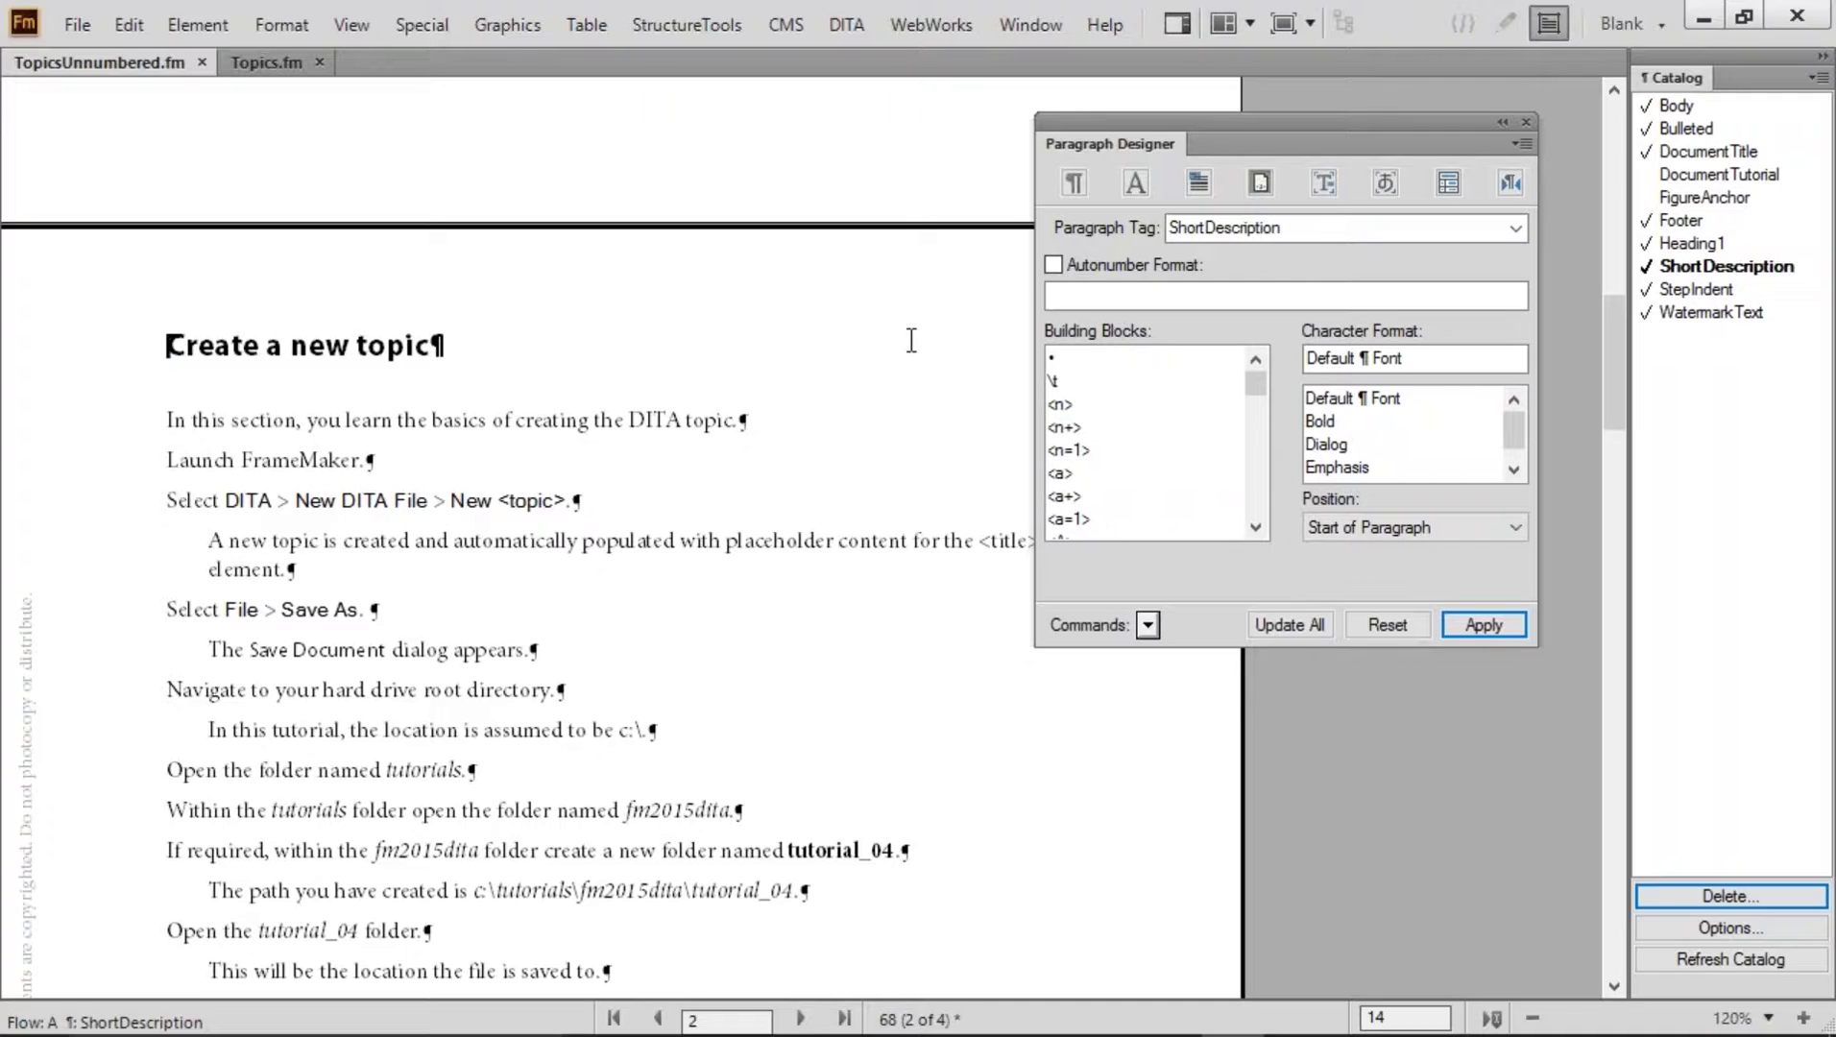
click(1141, 633)
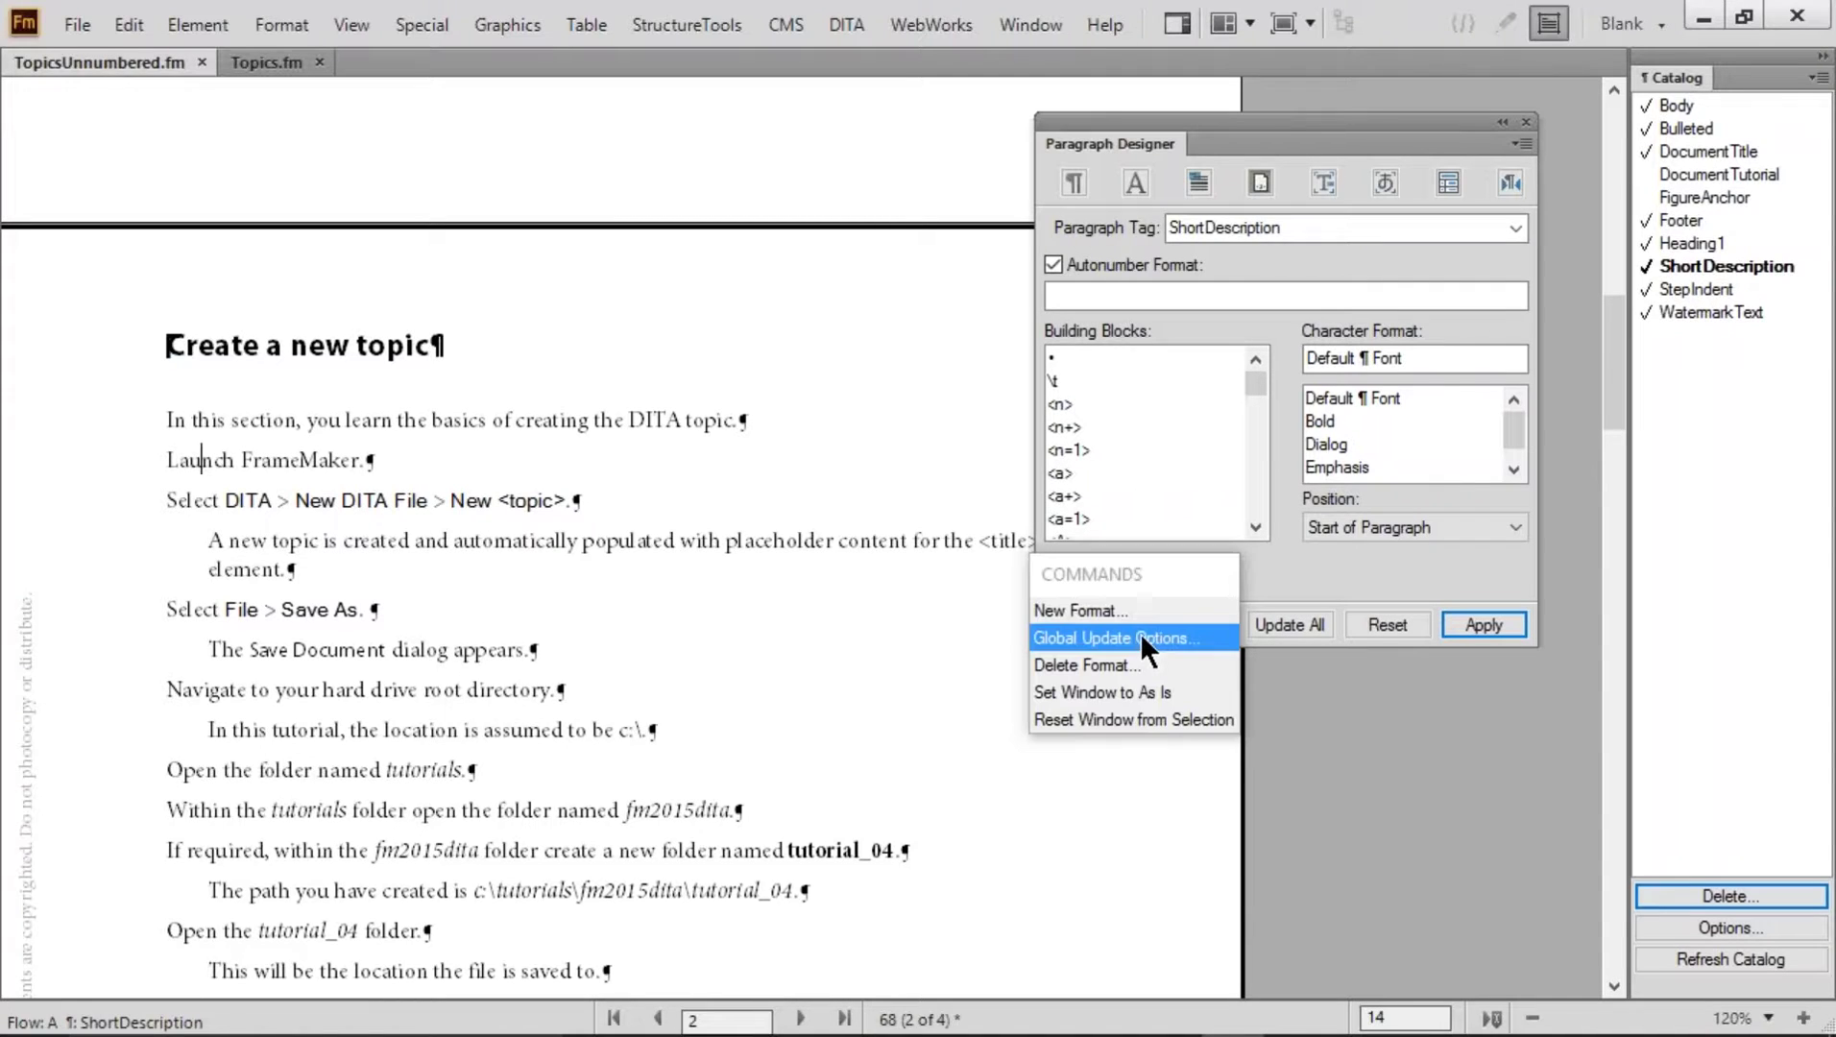
click(1081, 610)
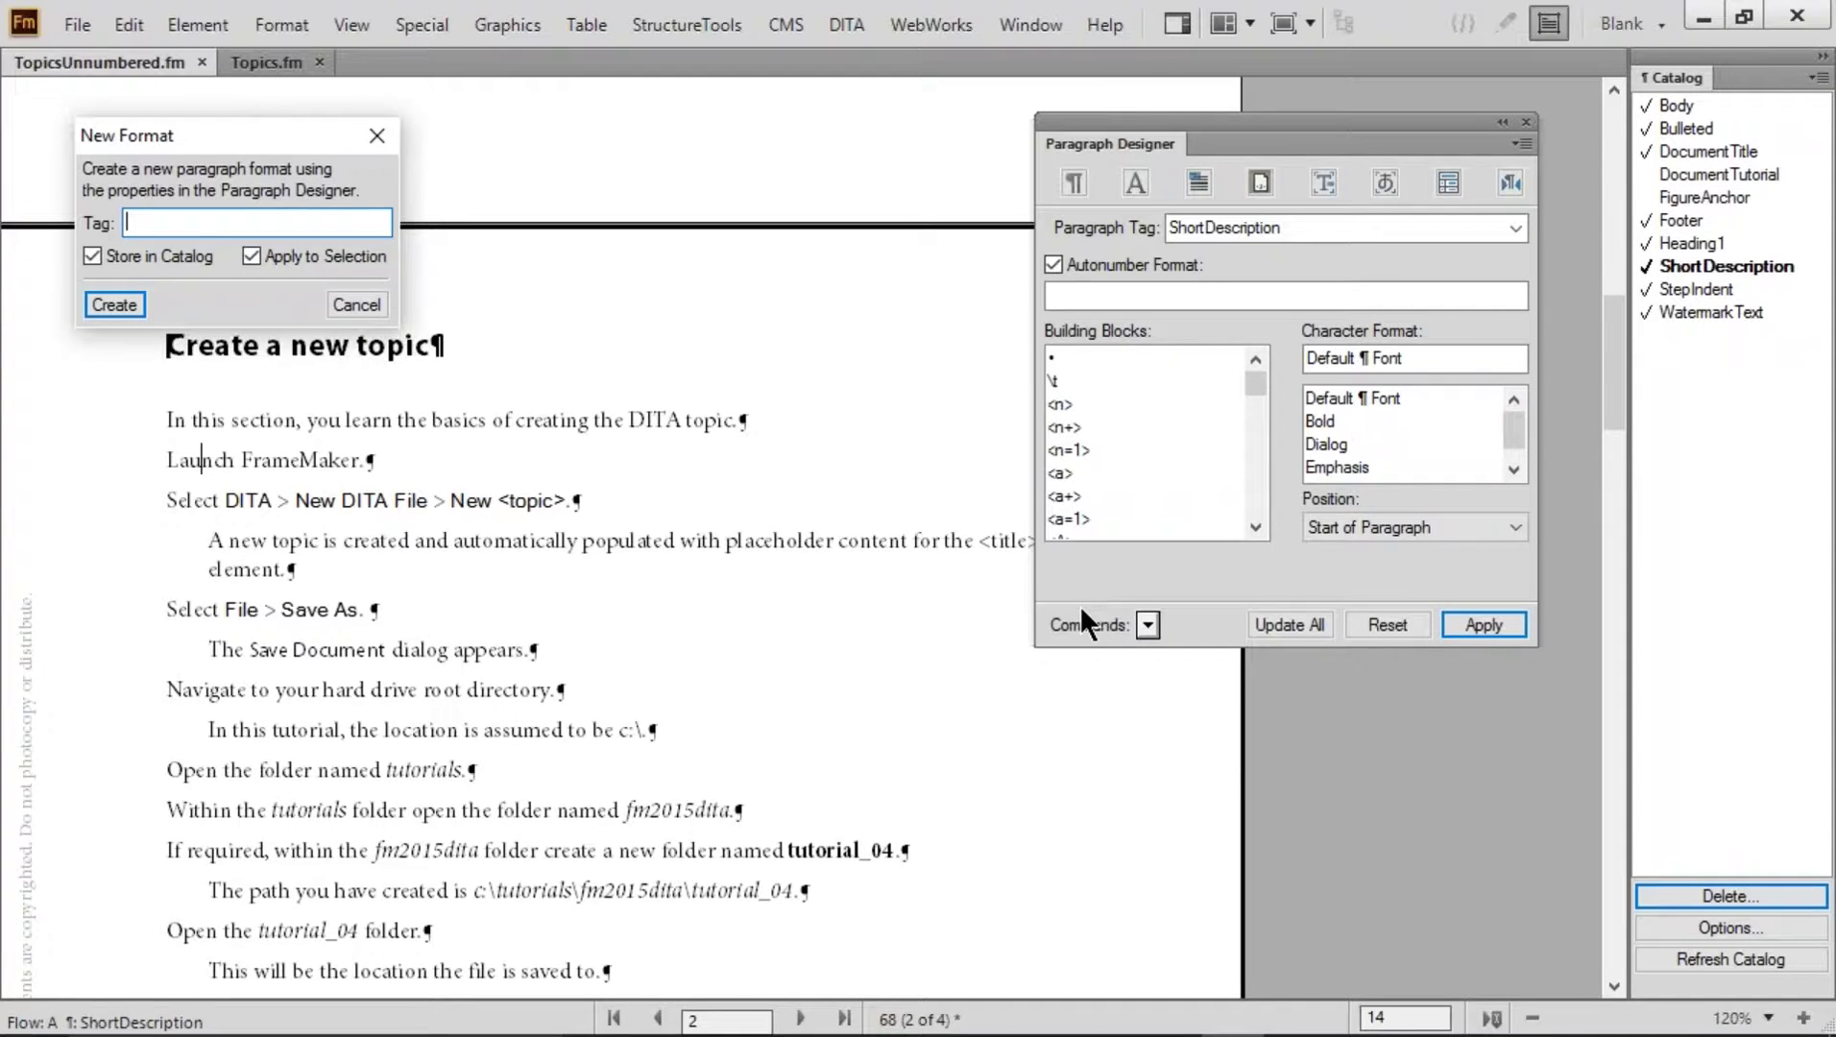
text(Ti)
key(BackSpace)
key(BackSpace)
text(F:)
key(BackSpace)
key(BackSpace)
text(p:)
key(BackSpace)
key(BackSpace)
text(ProcedureBegin)
click(112, 299)
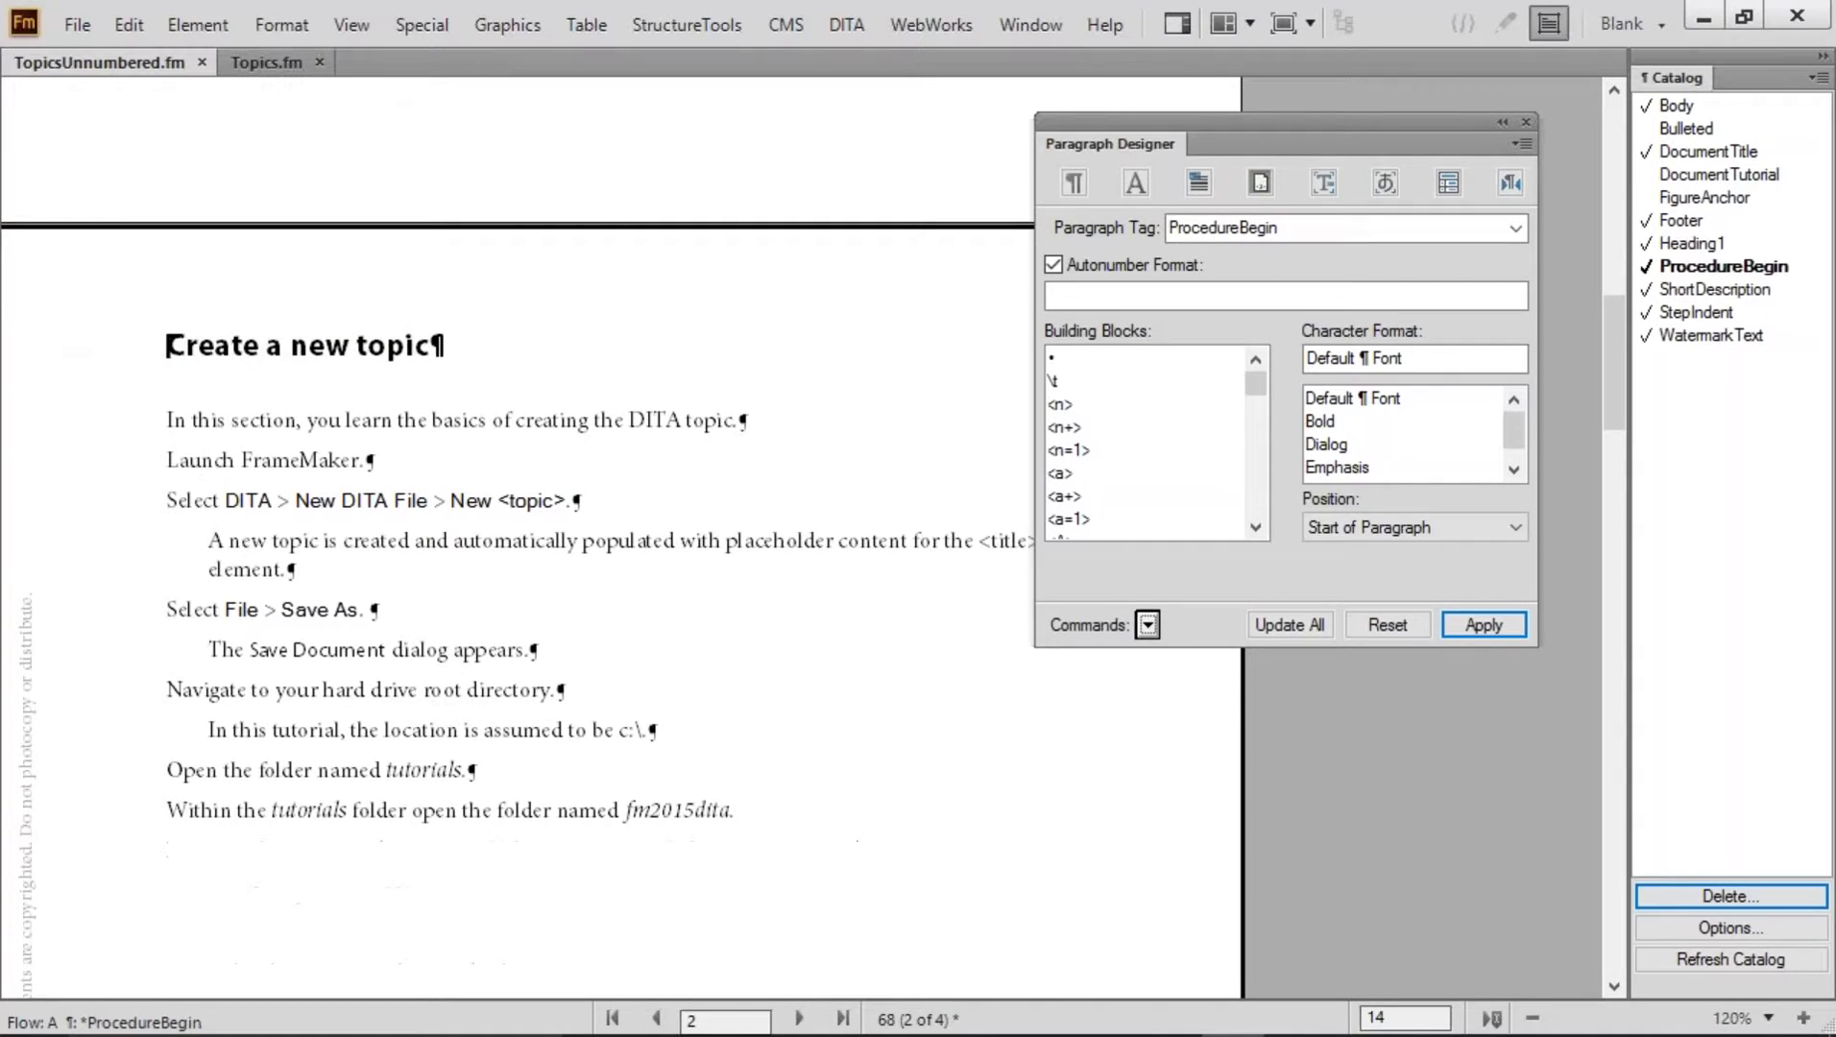
Set the ProcedureBegin autonumber format to p:<n=1>.\t and update all paragraphs with that format
click(1149, 304)
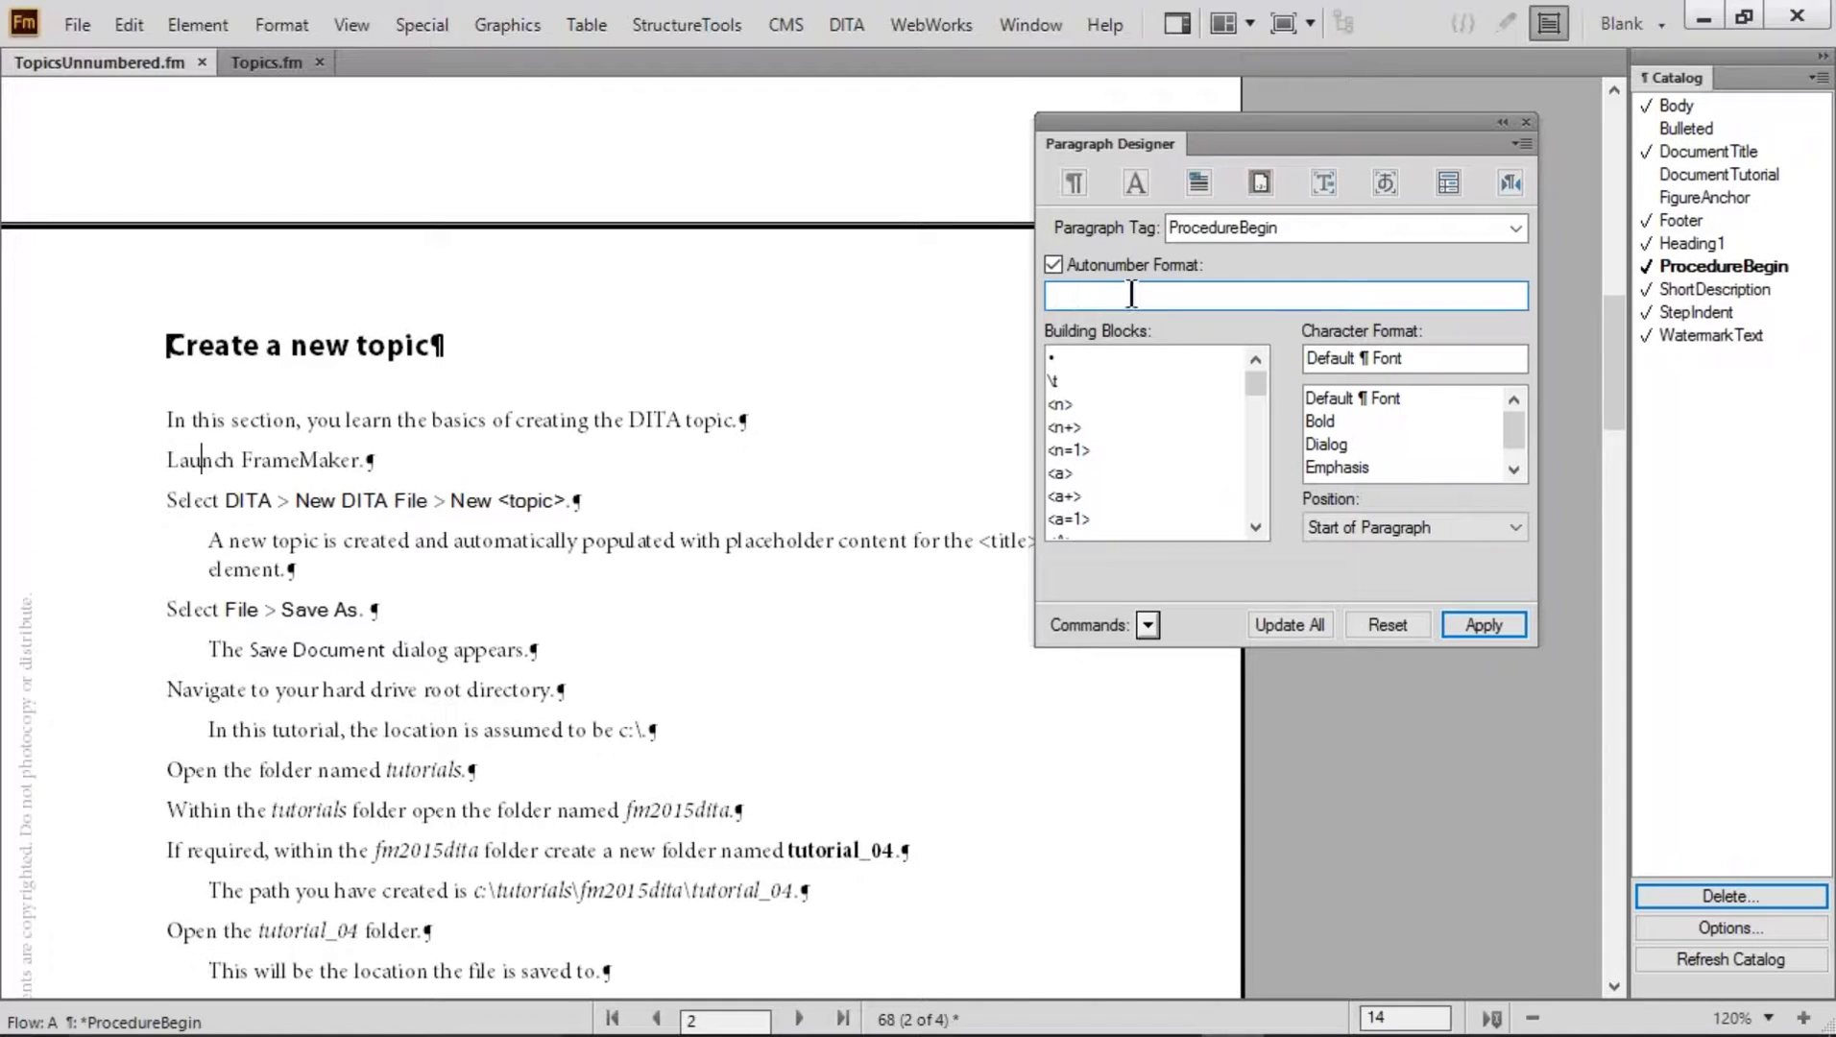
text(T)
key(BackSpace)
text(F:)
key(BackSpace)
key(BackSpace)
text(p:<n=1>.)
click(1298, 620)
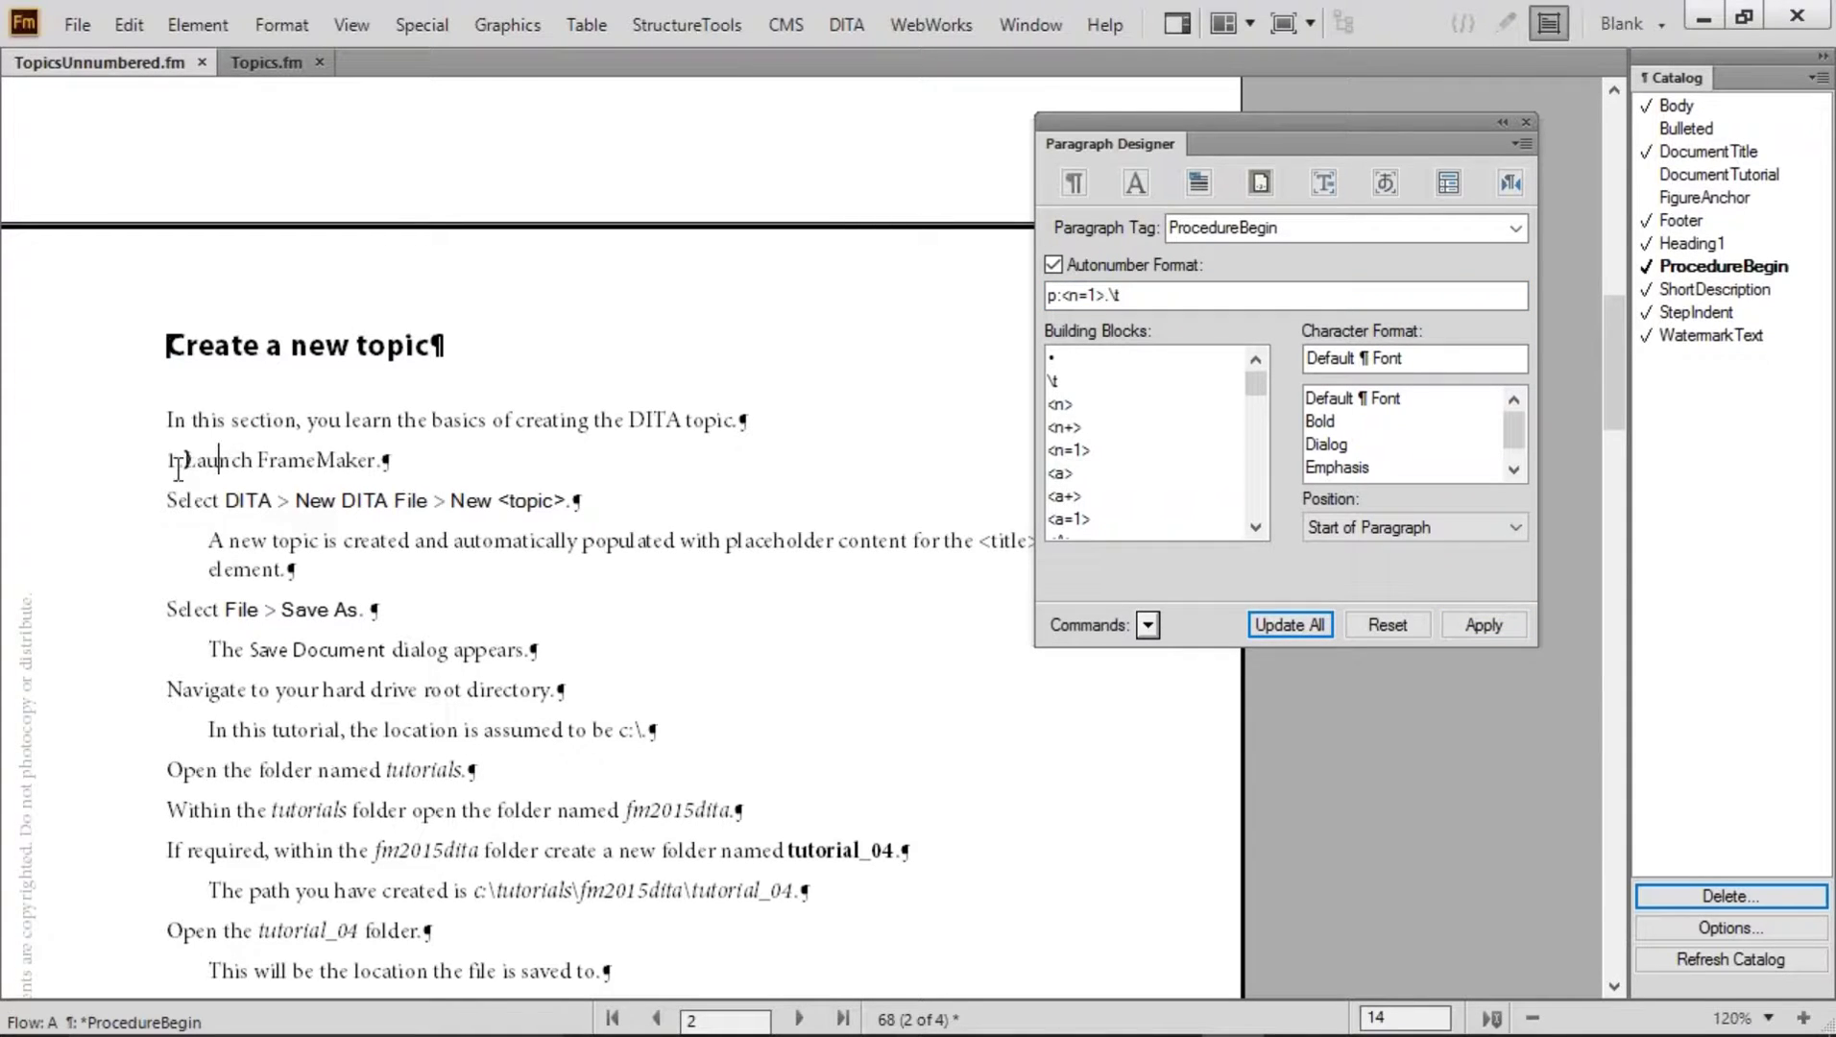
Give ProcedureBegin a 0.25" left indent and a left-aligned tab stop at 0.25", and update all its paragraphs
click(1074, 180)
key(Tab)
text(.25)
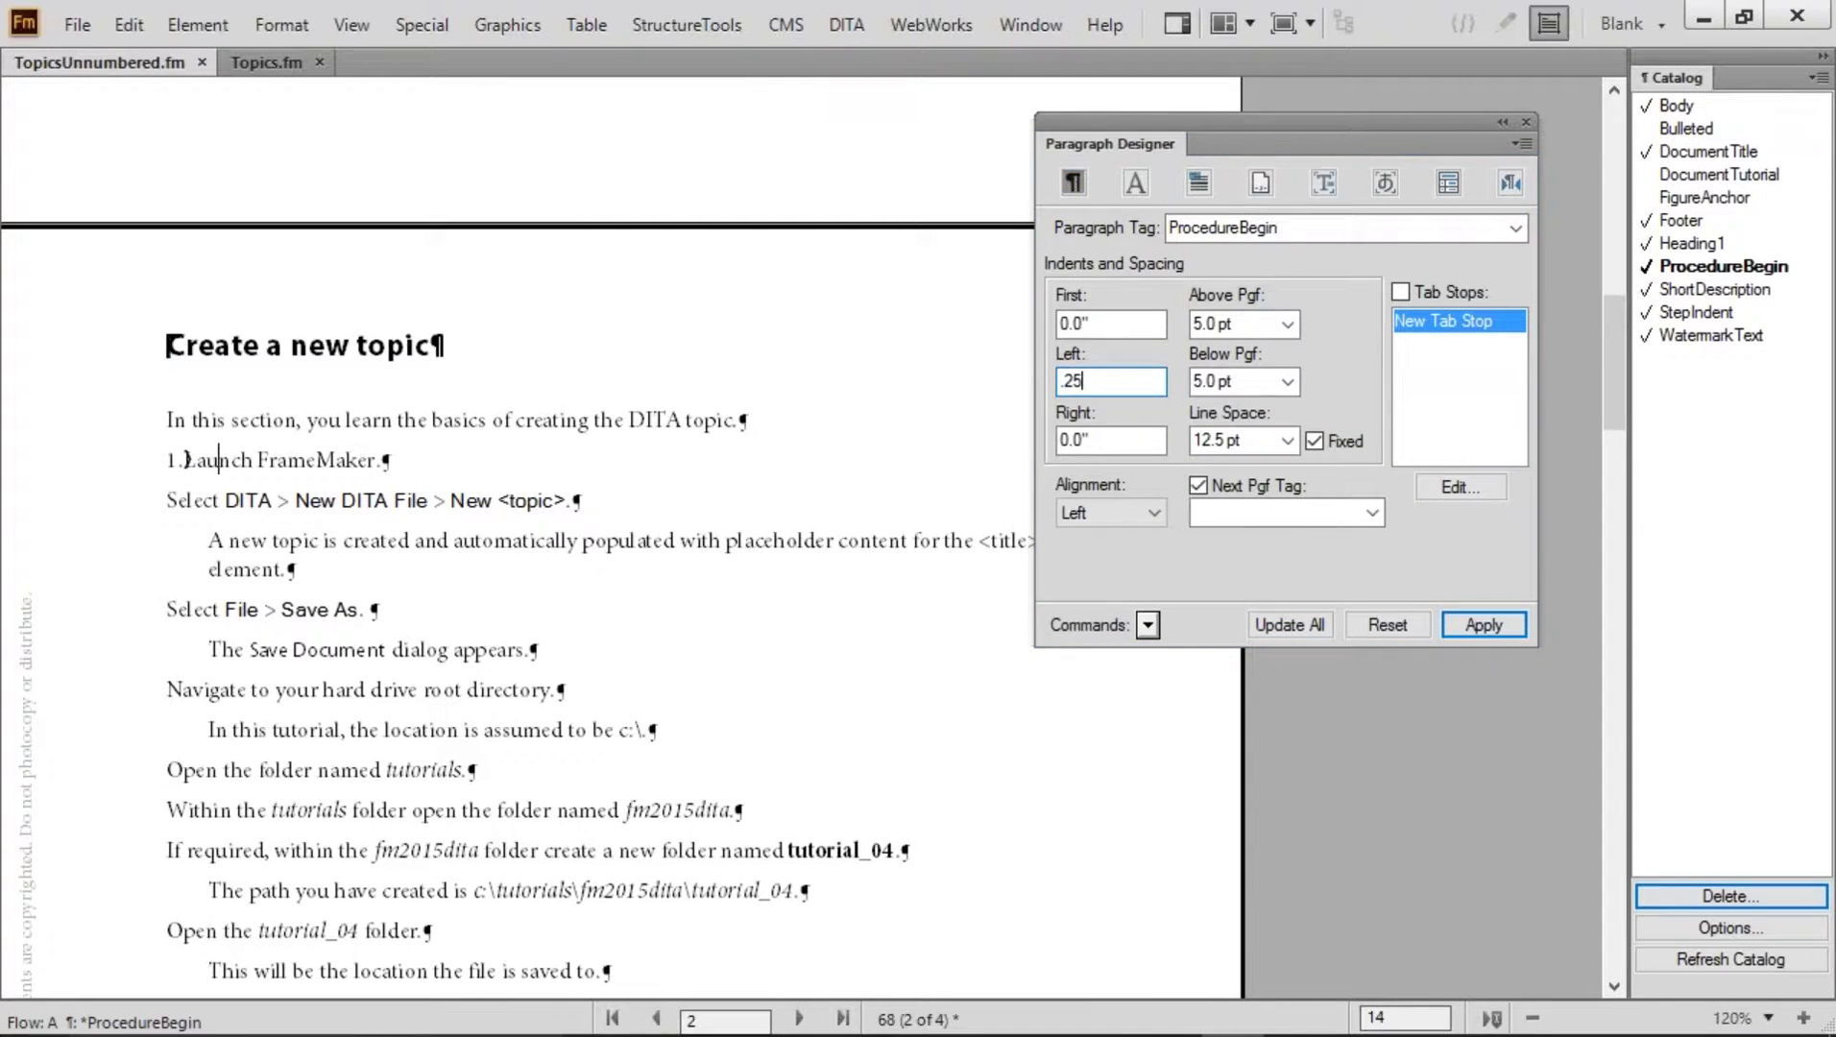
double_click(1429, 320)
text(.25)
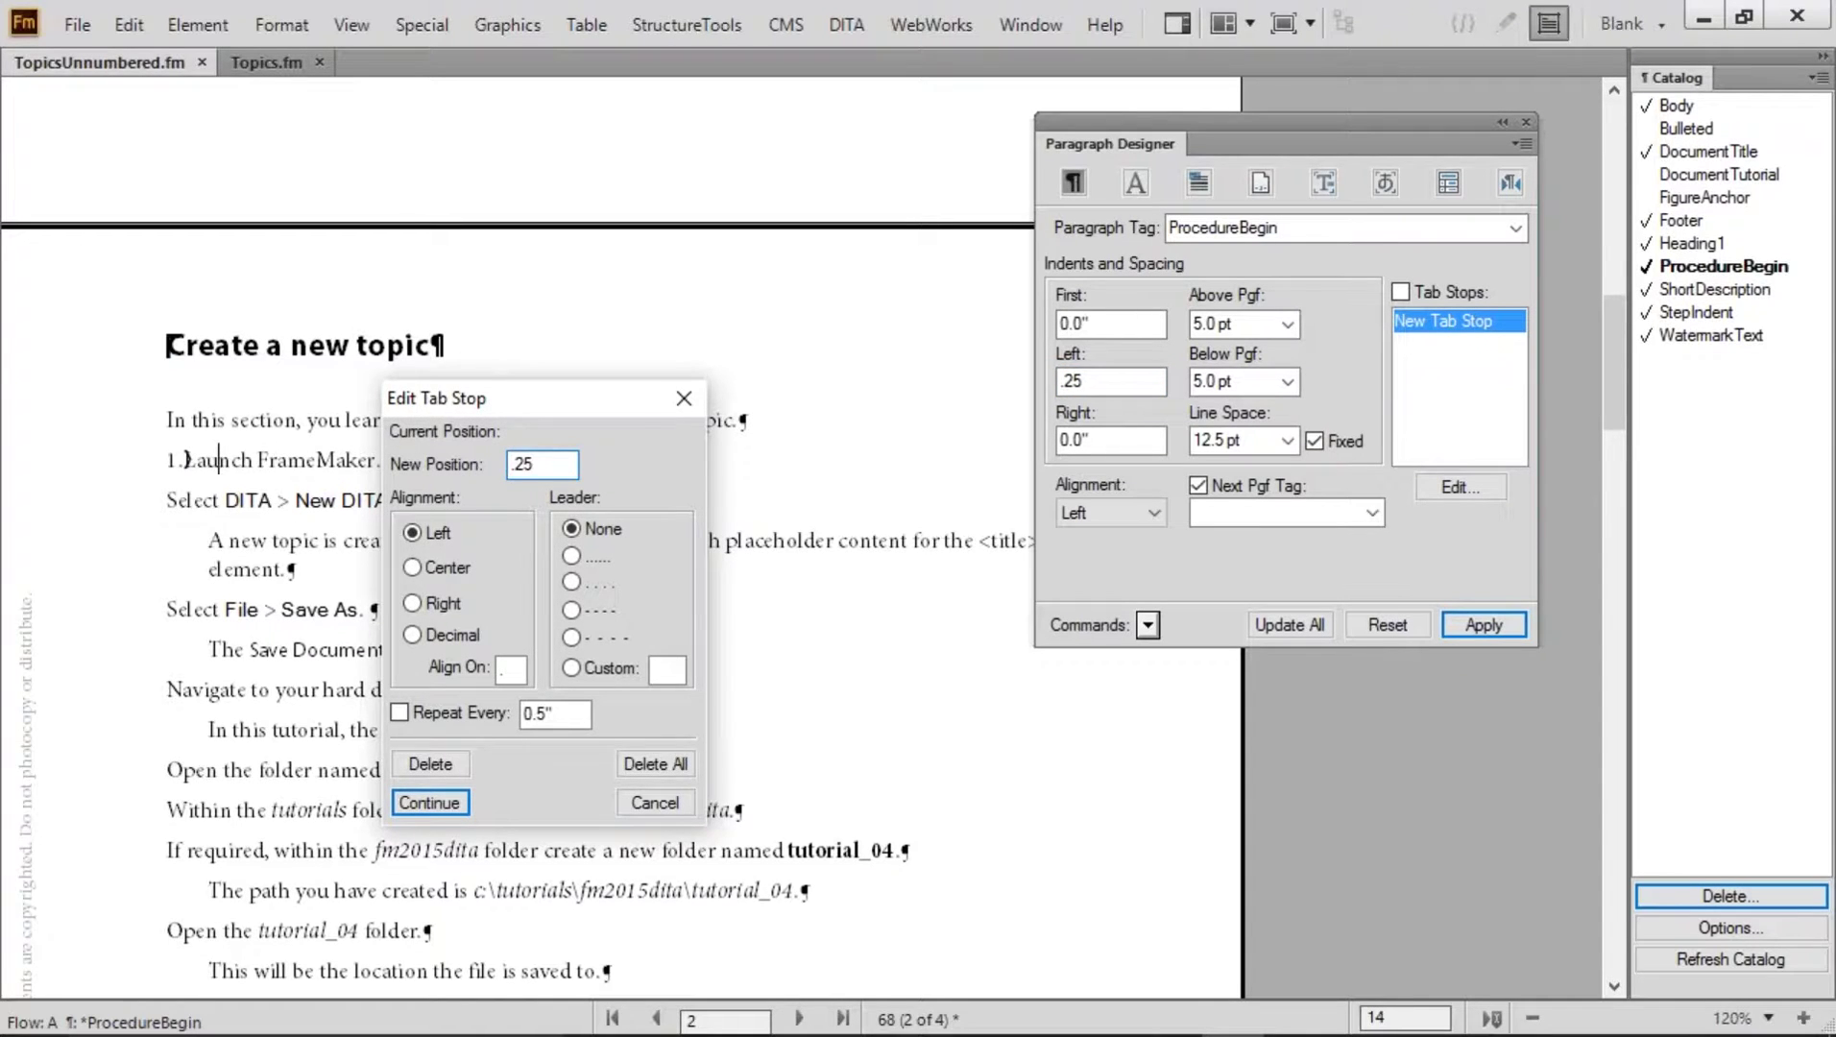
key(Return)
click(1267, 618)
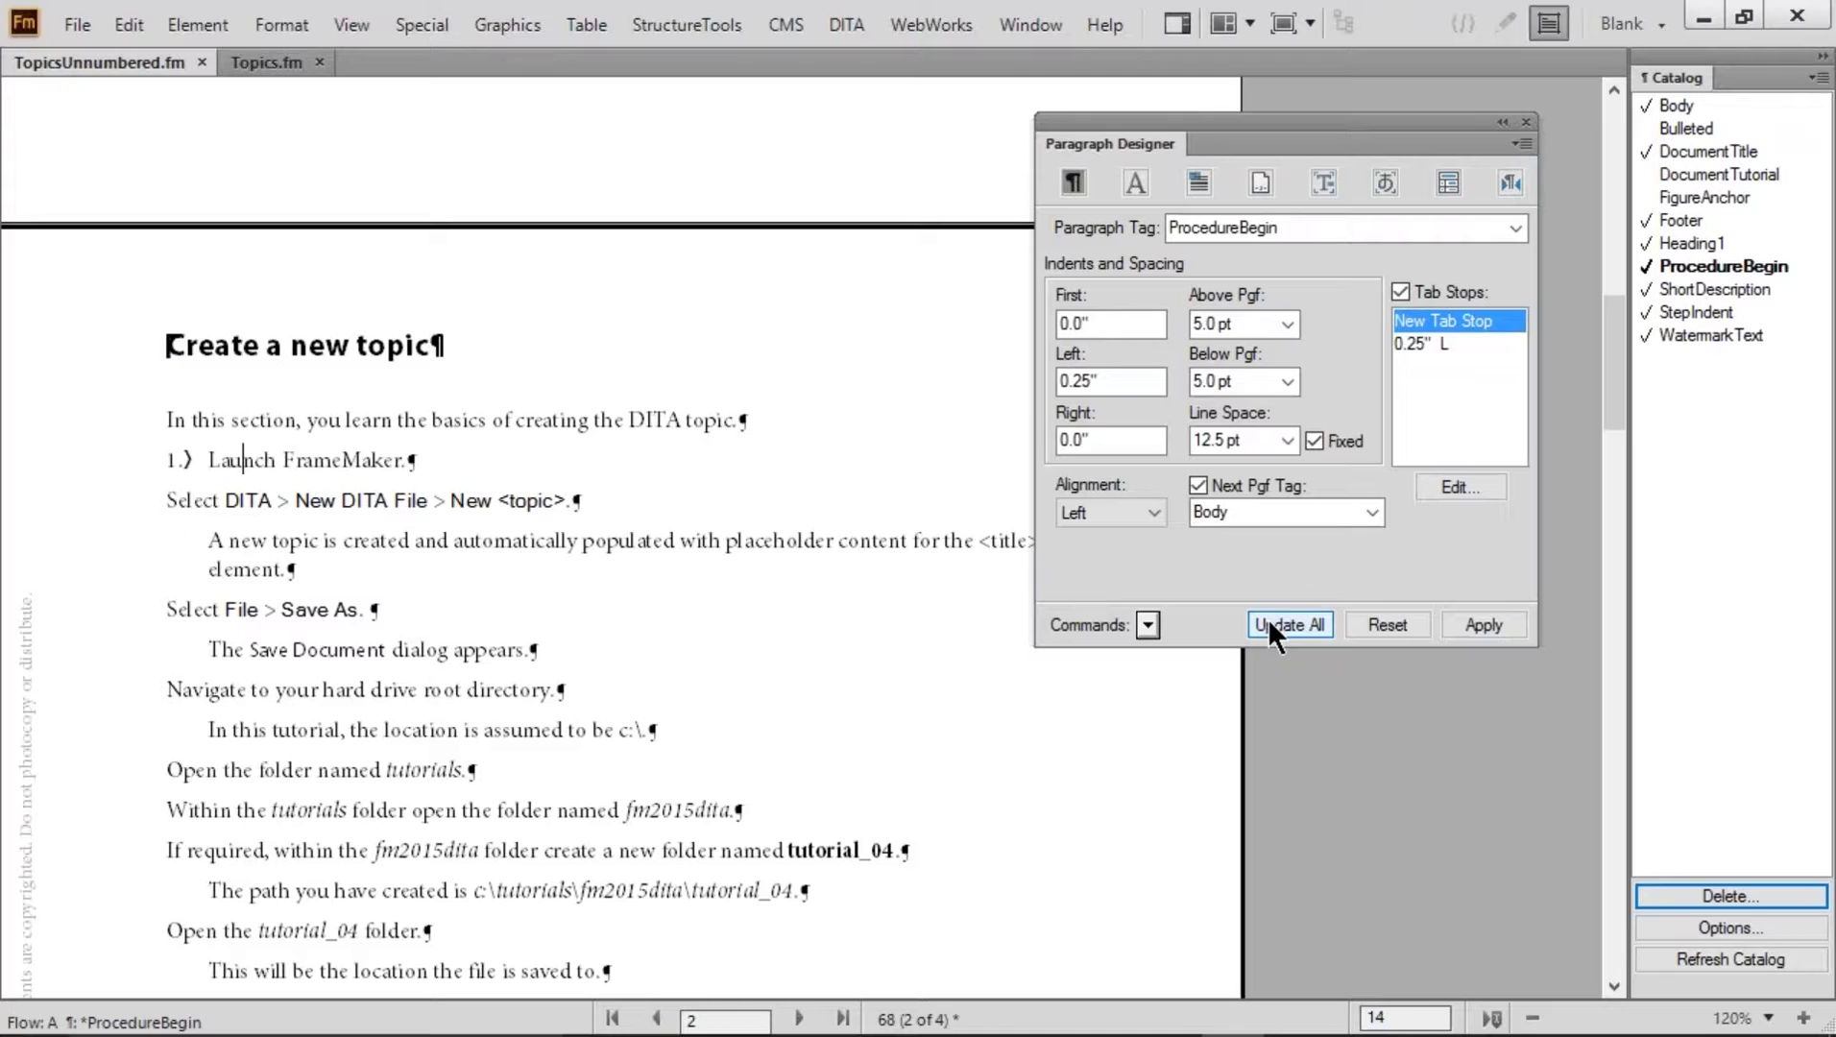
Set the ProcedureBegin font to Myriad Pro at 9 pt and update all paragraphs with that format
click(1135, 179)
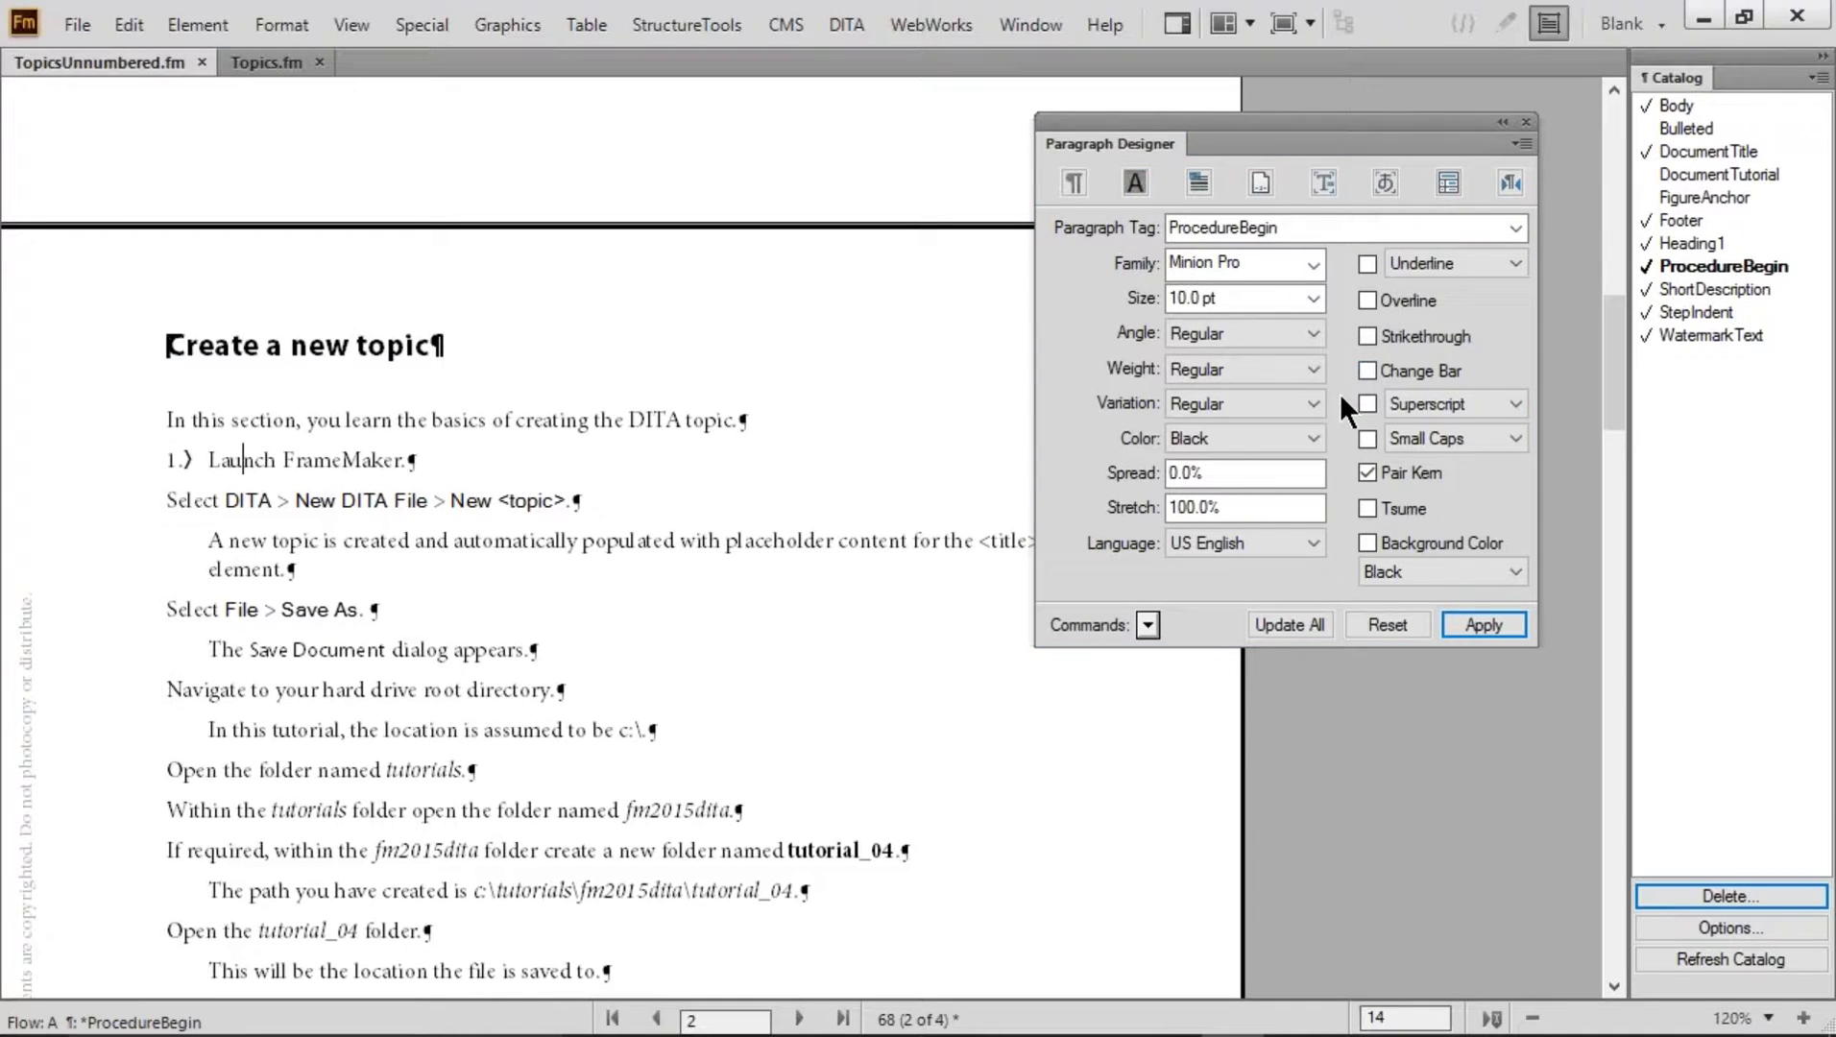
triple_click(1254, 267)
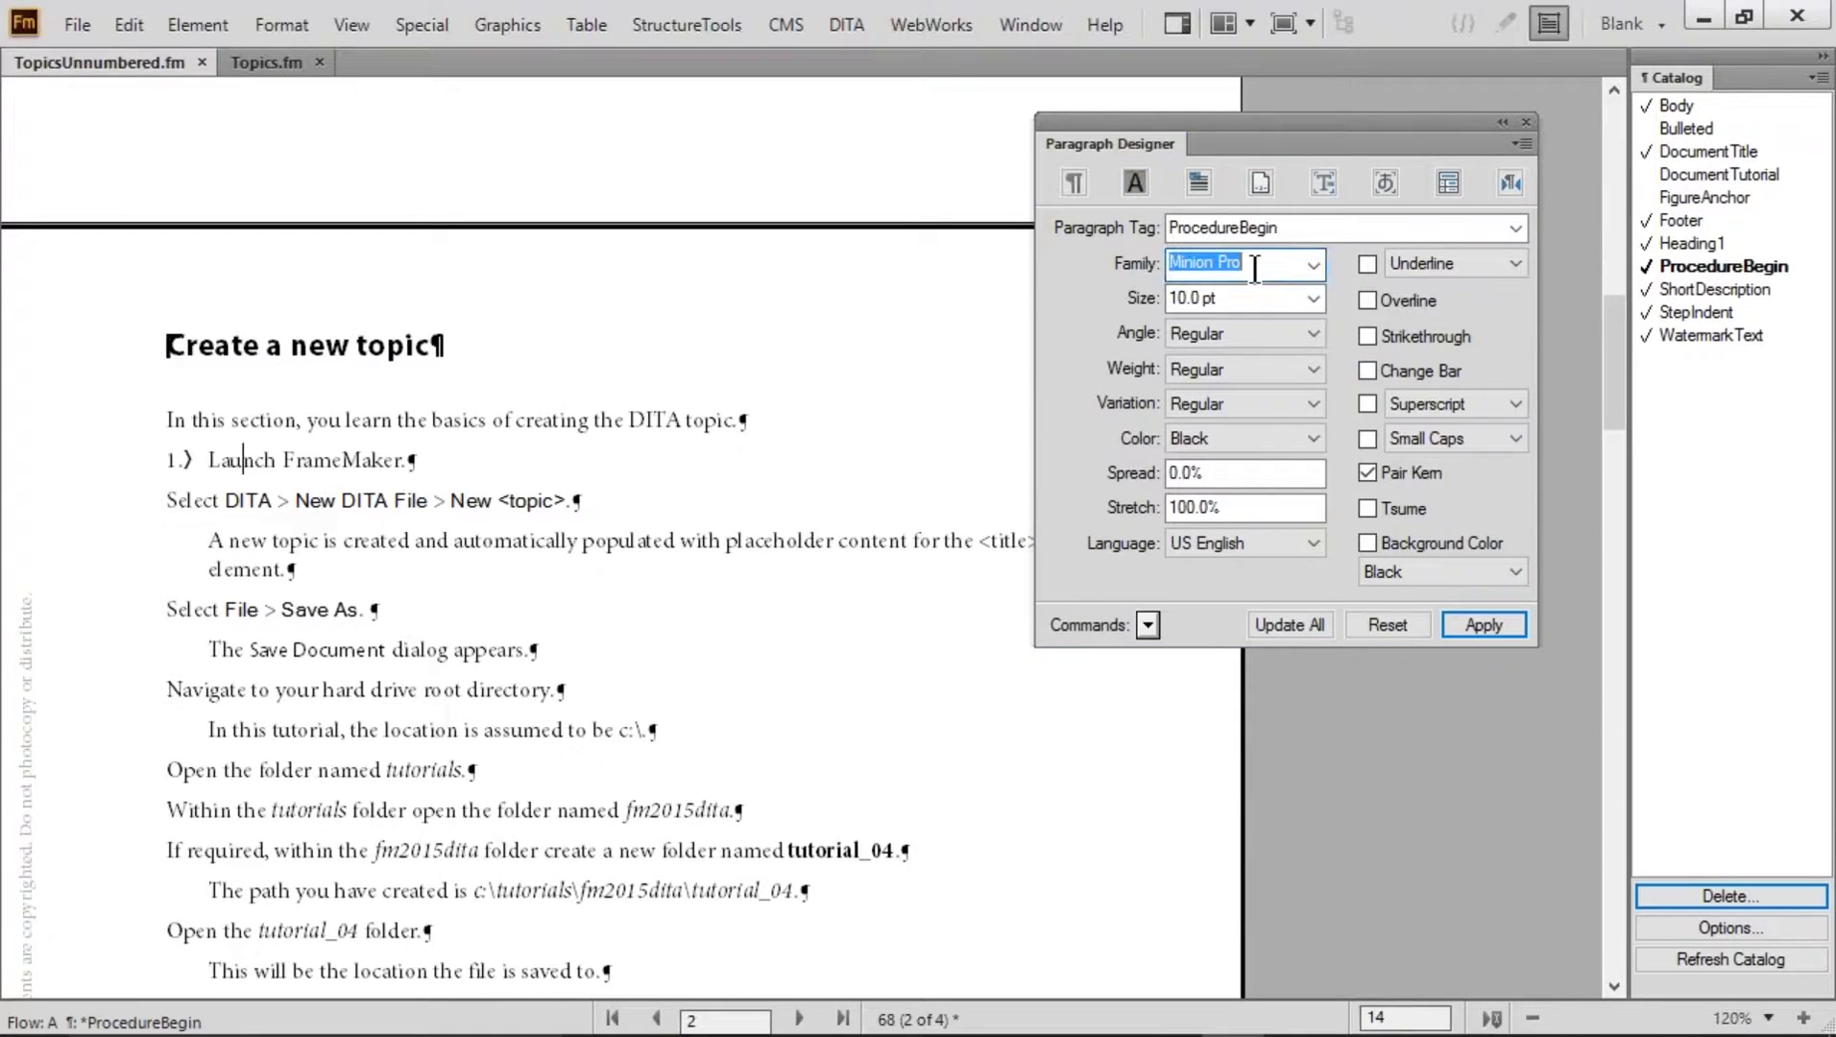
text(Myria)
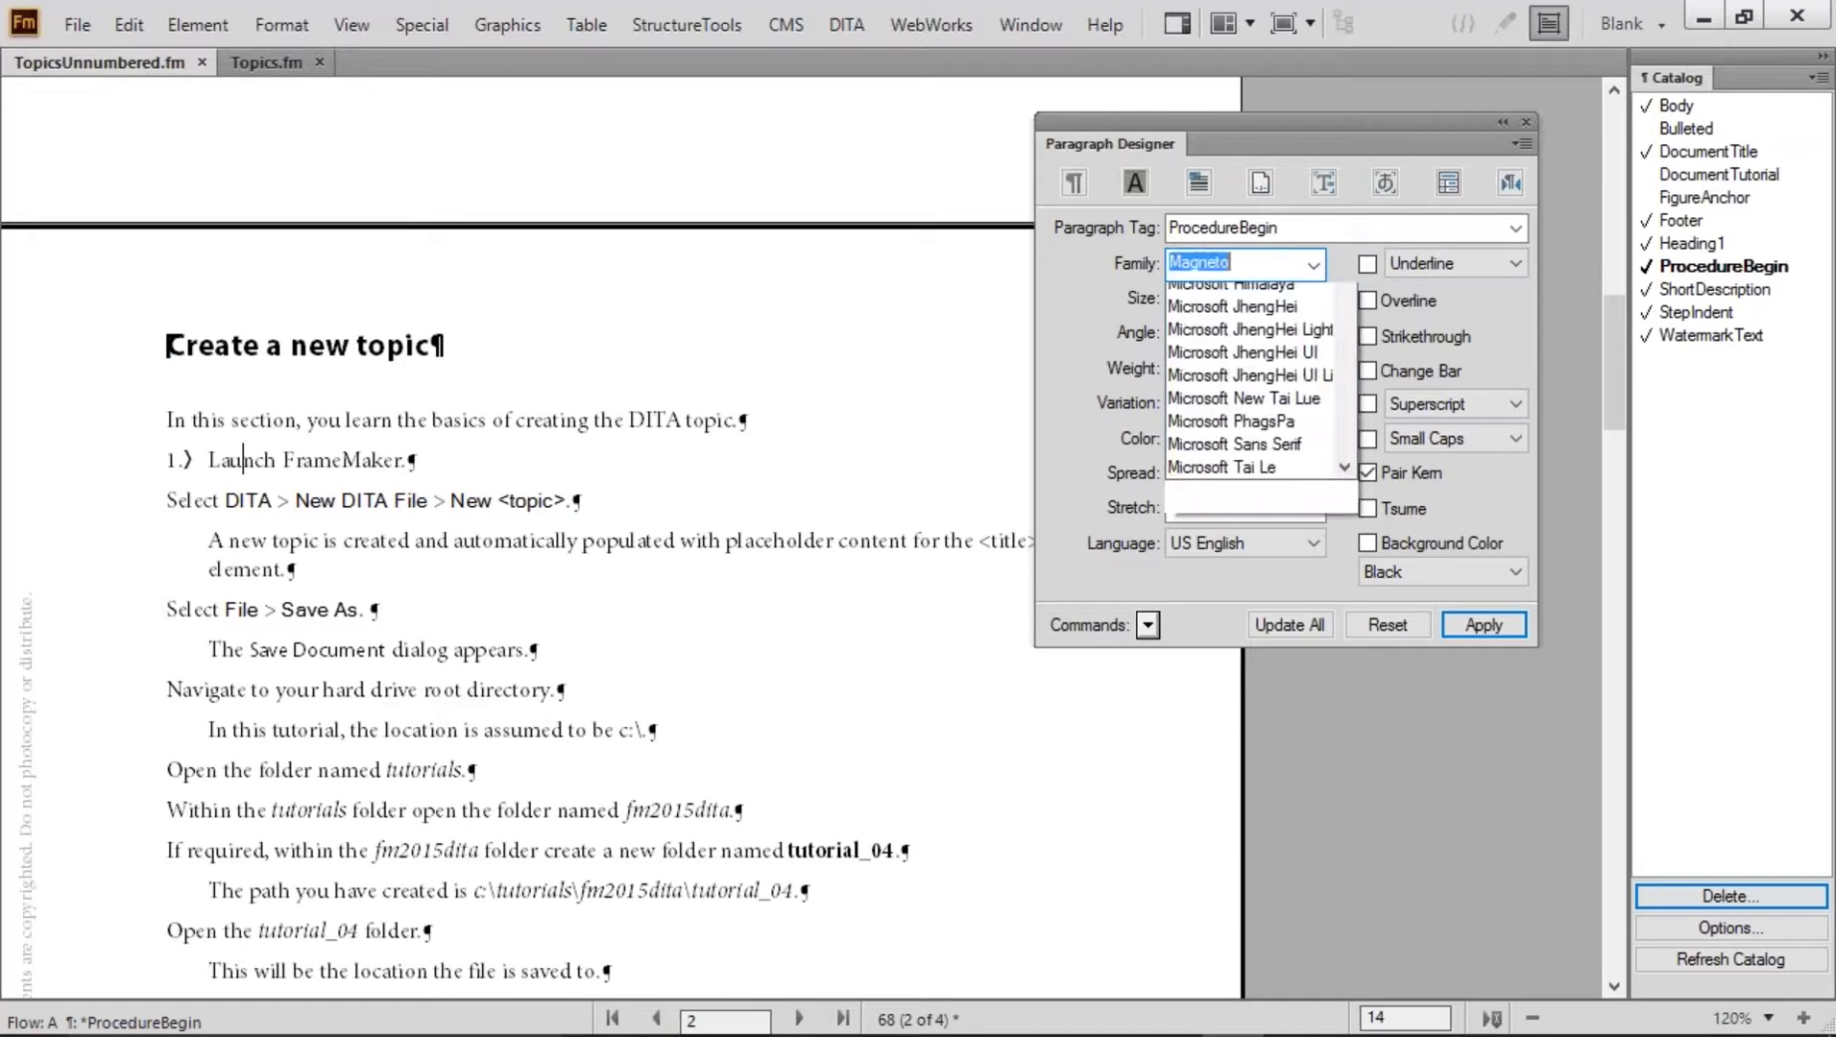
text(d Pro)
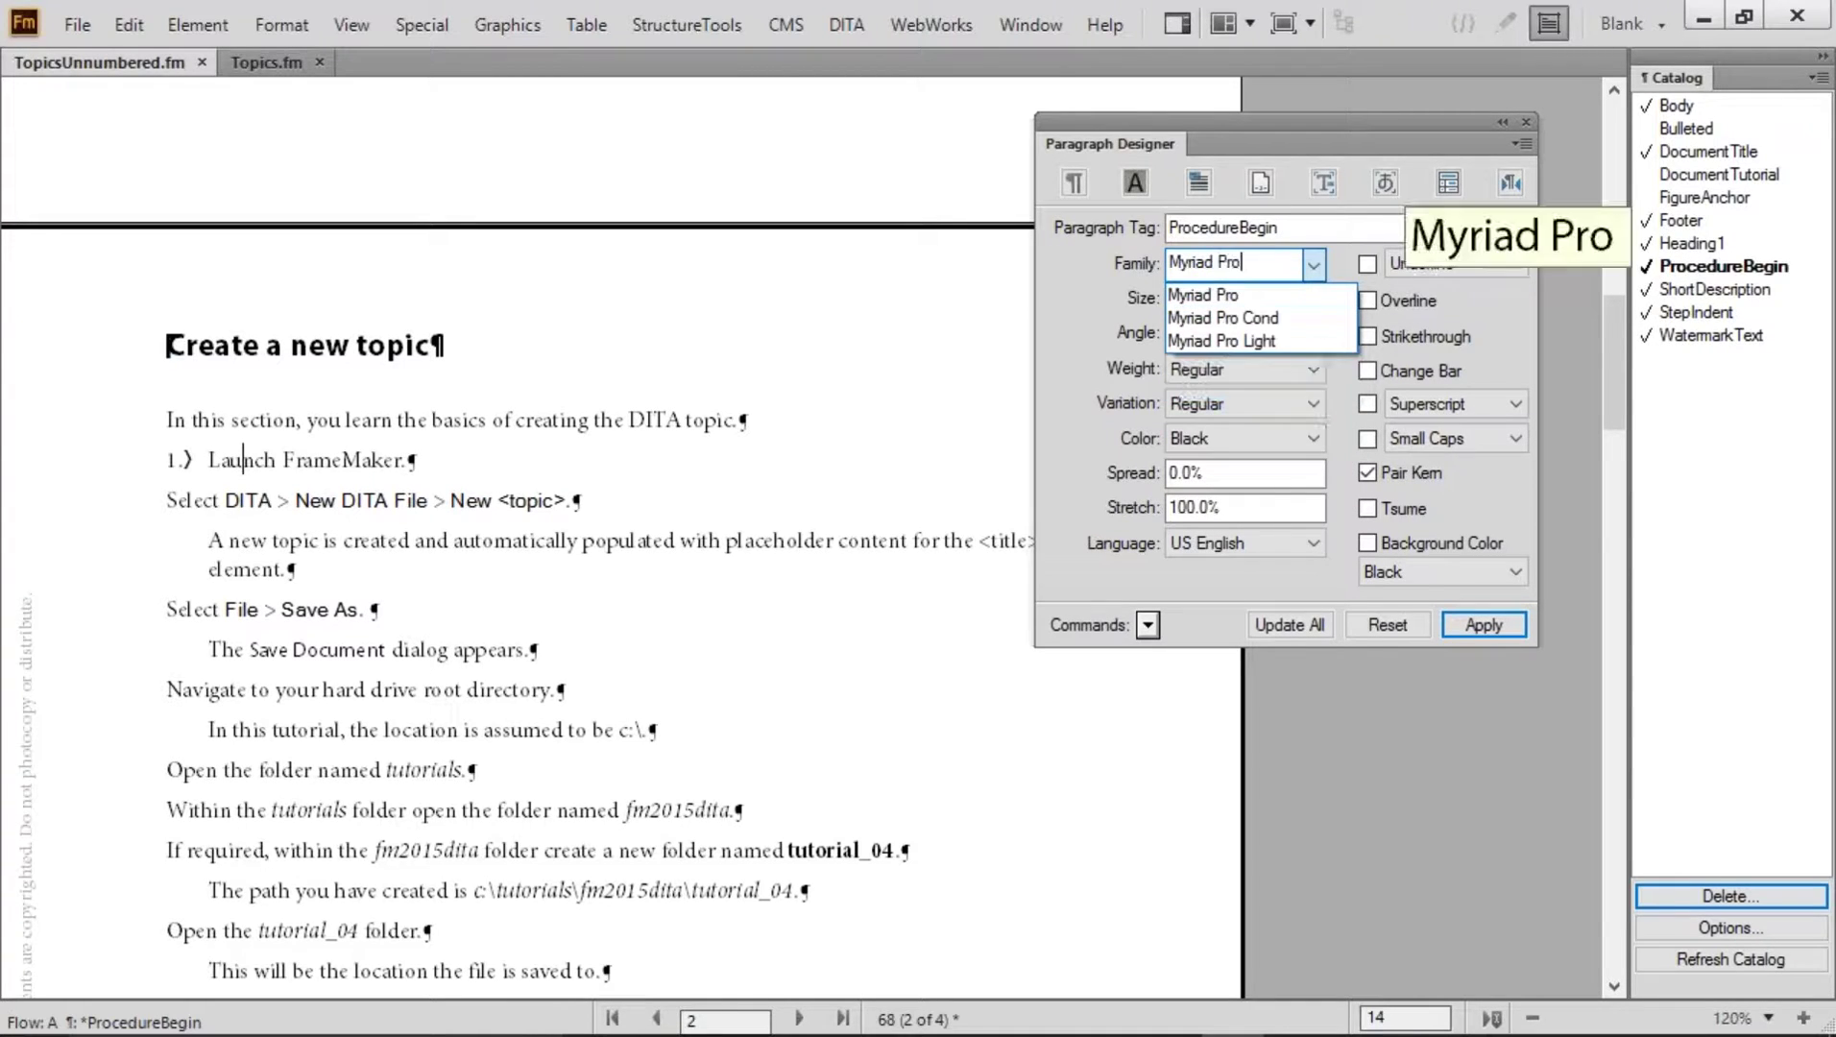
key(Return)
key(Tab)
text(9)
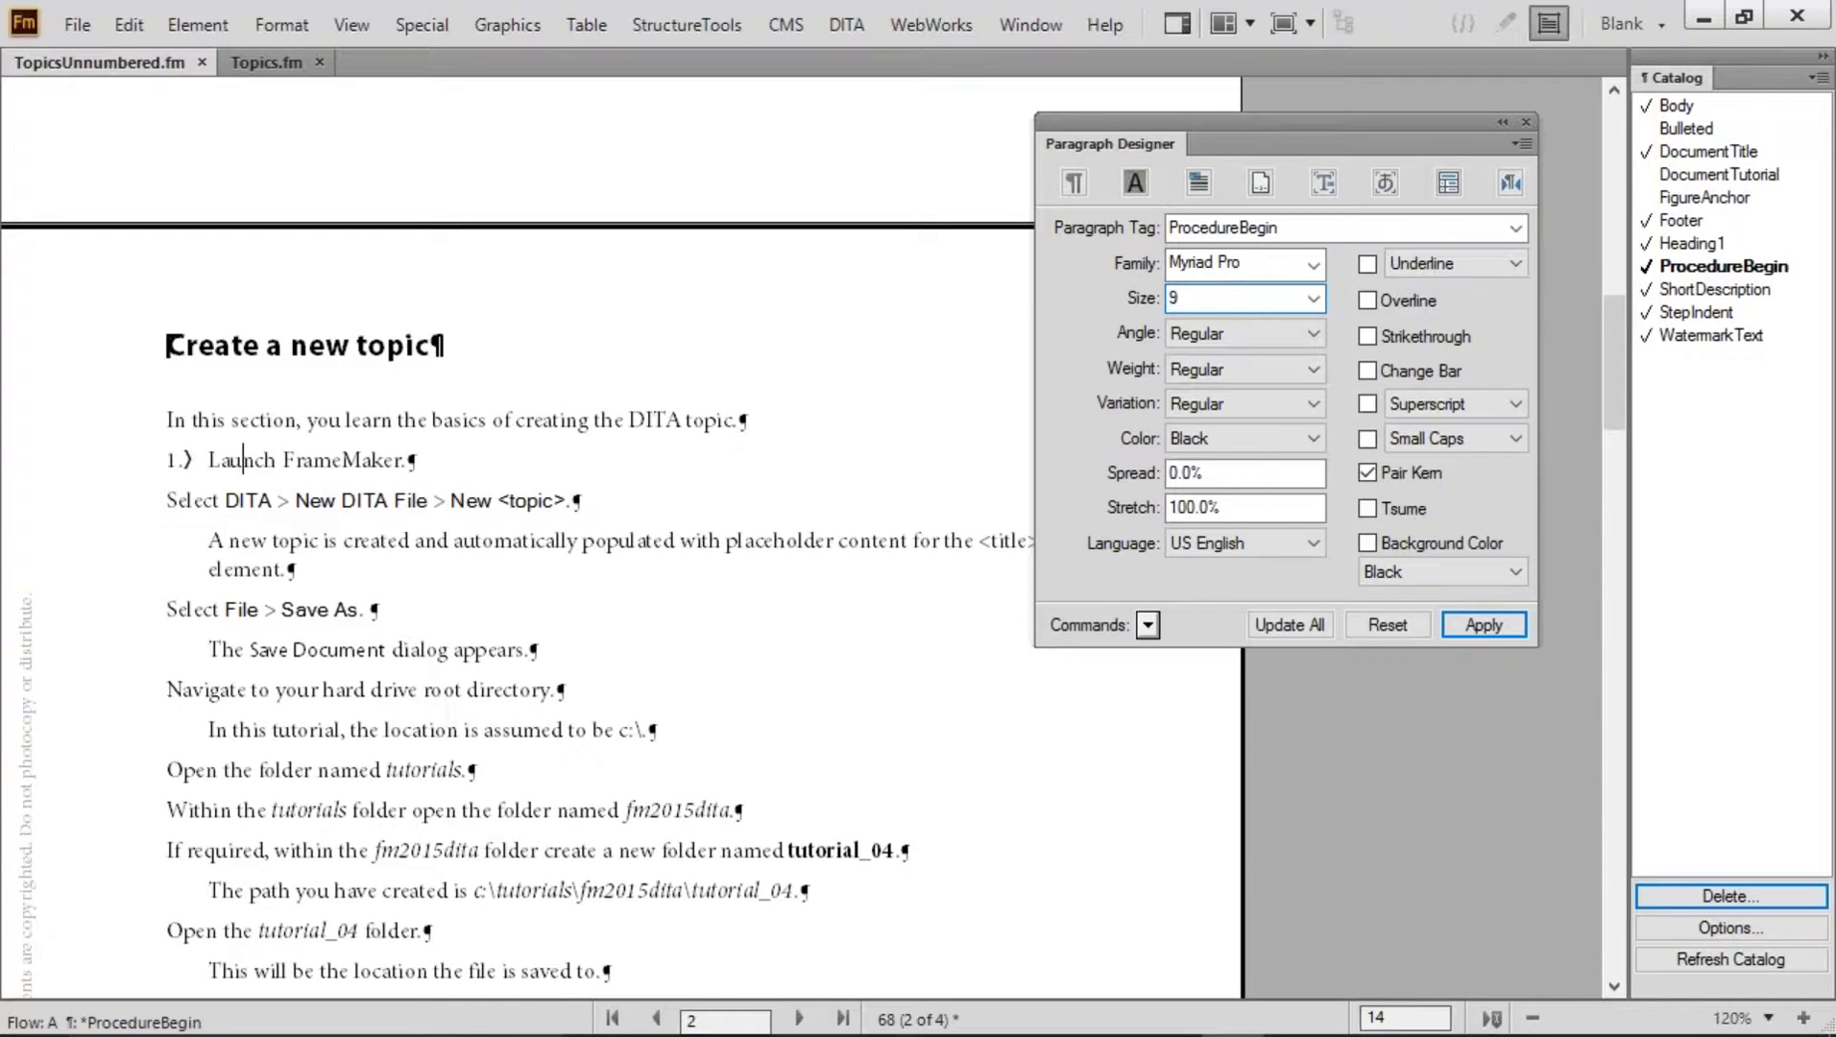
click(1277, 621)
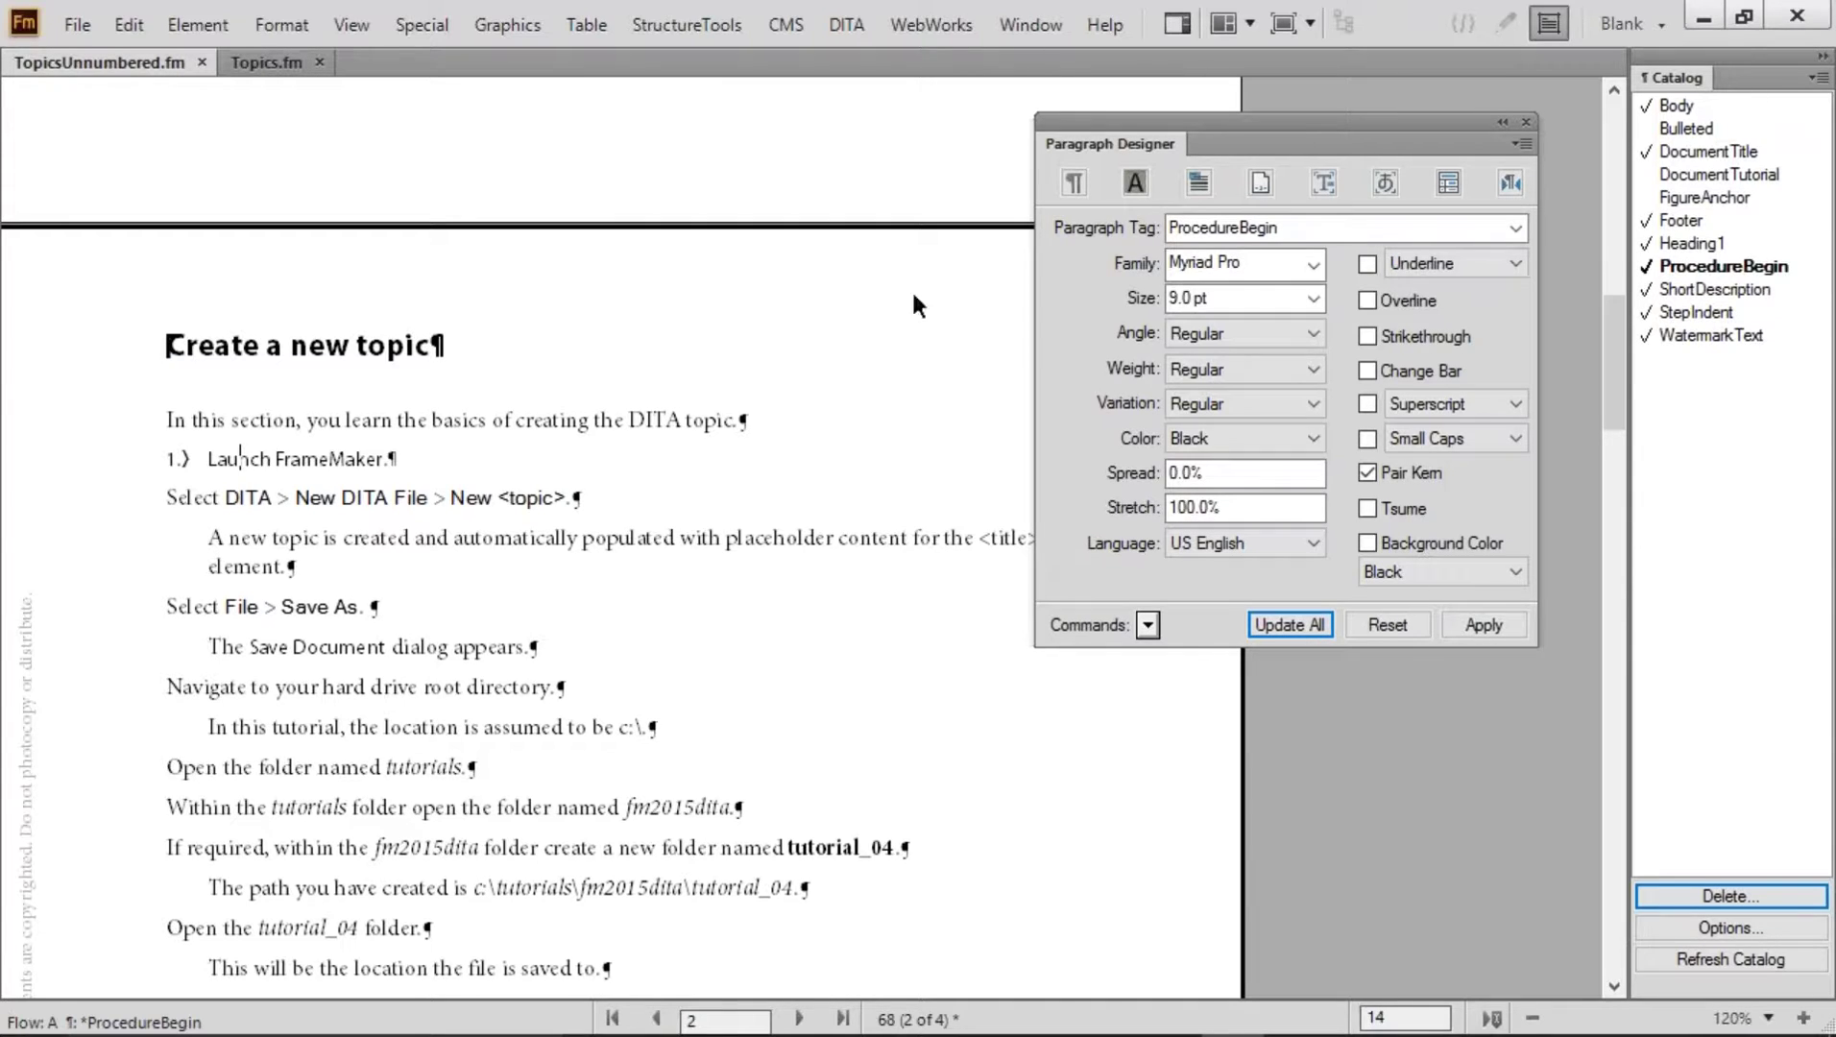
Review the ProcedureBegin pagination settings and how "Launch FrameMaker." relates to the heading above and the step below
click(1192, 181)
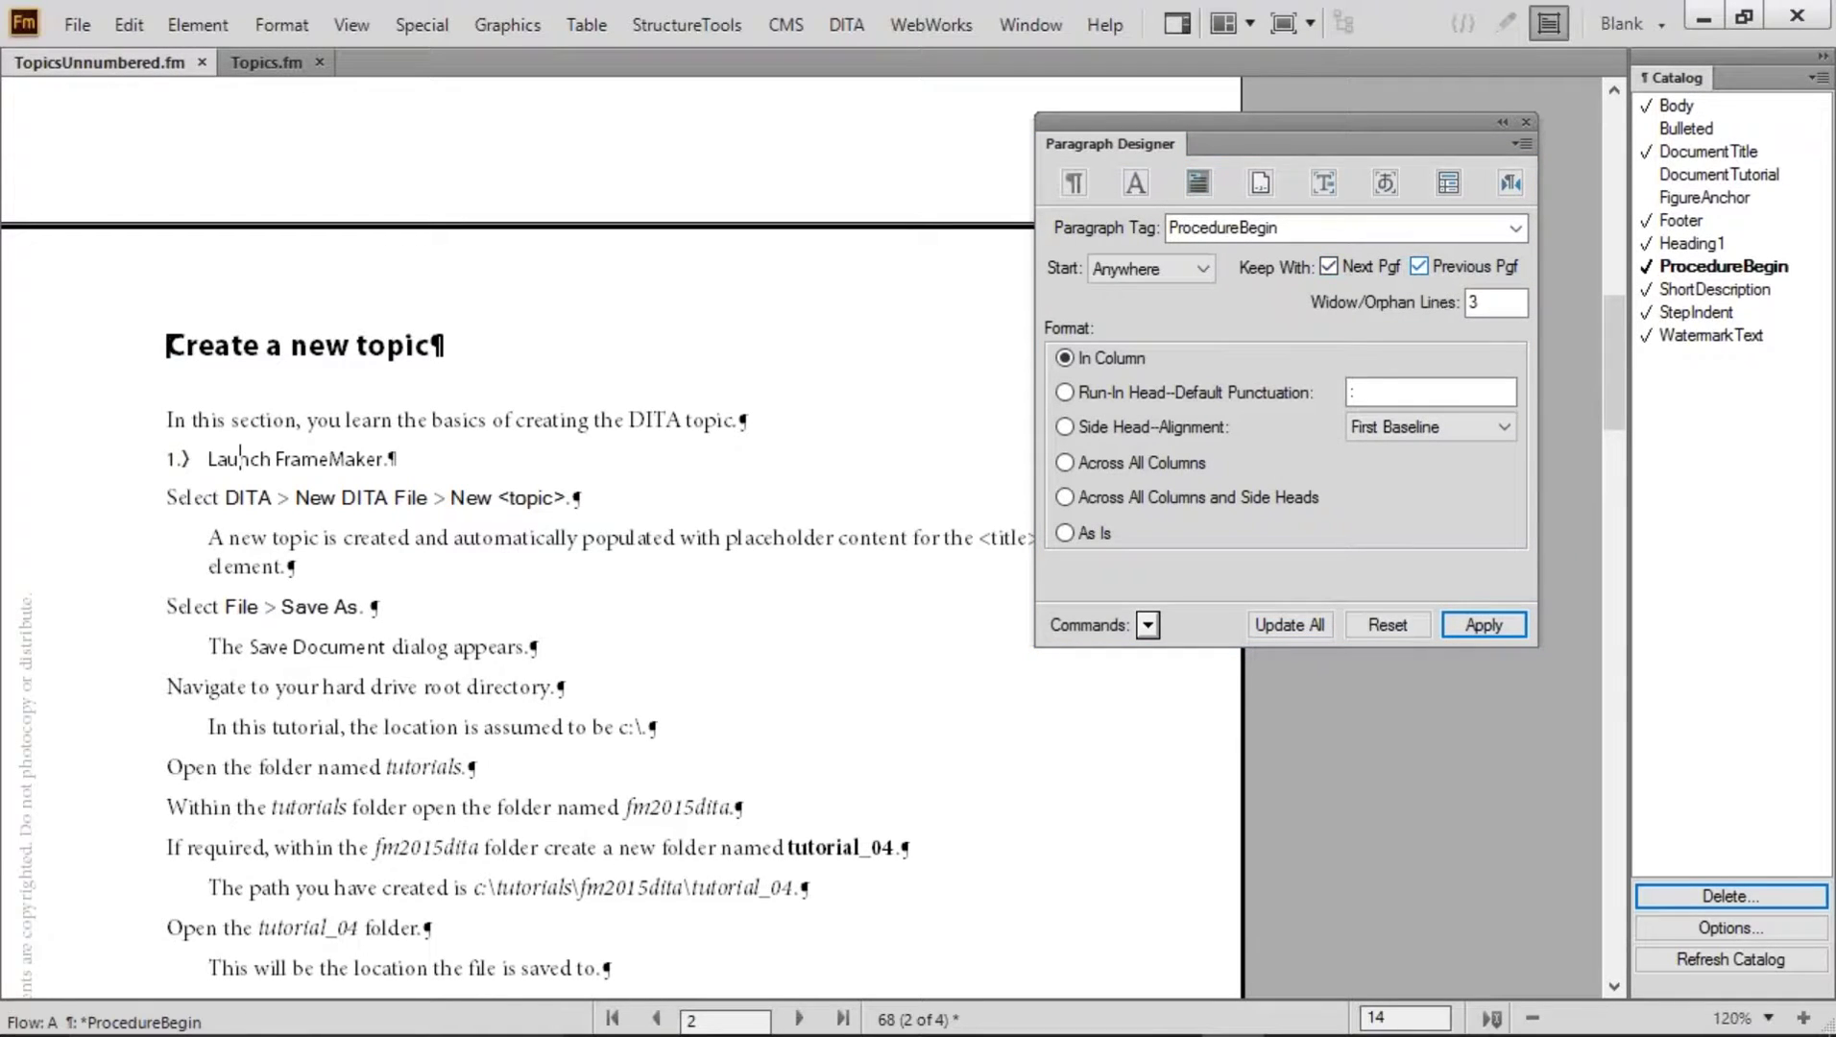
double_click(344, 461)
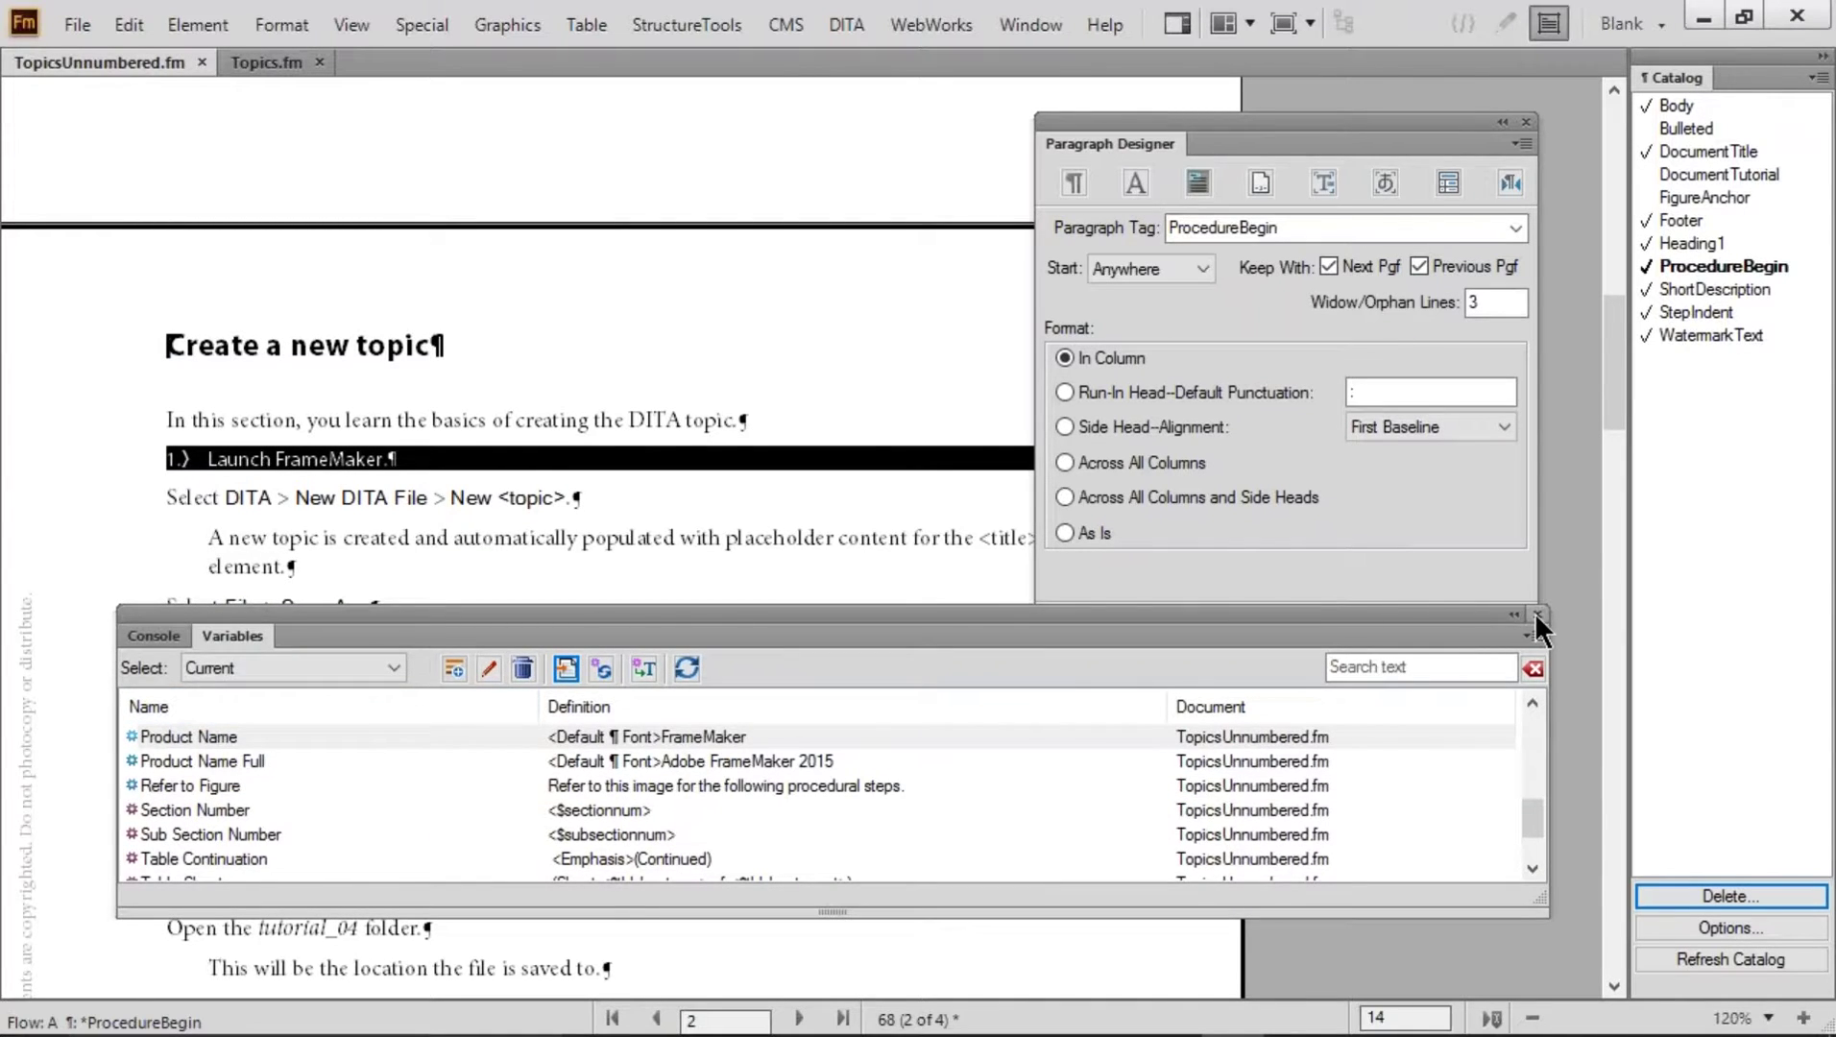
click(1536, 613)
triple_click(422, 468)
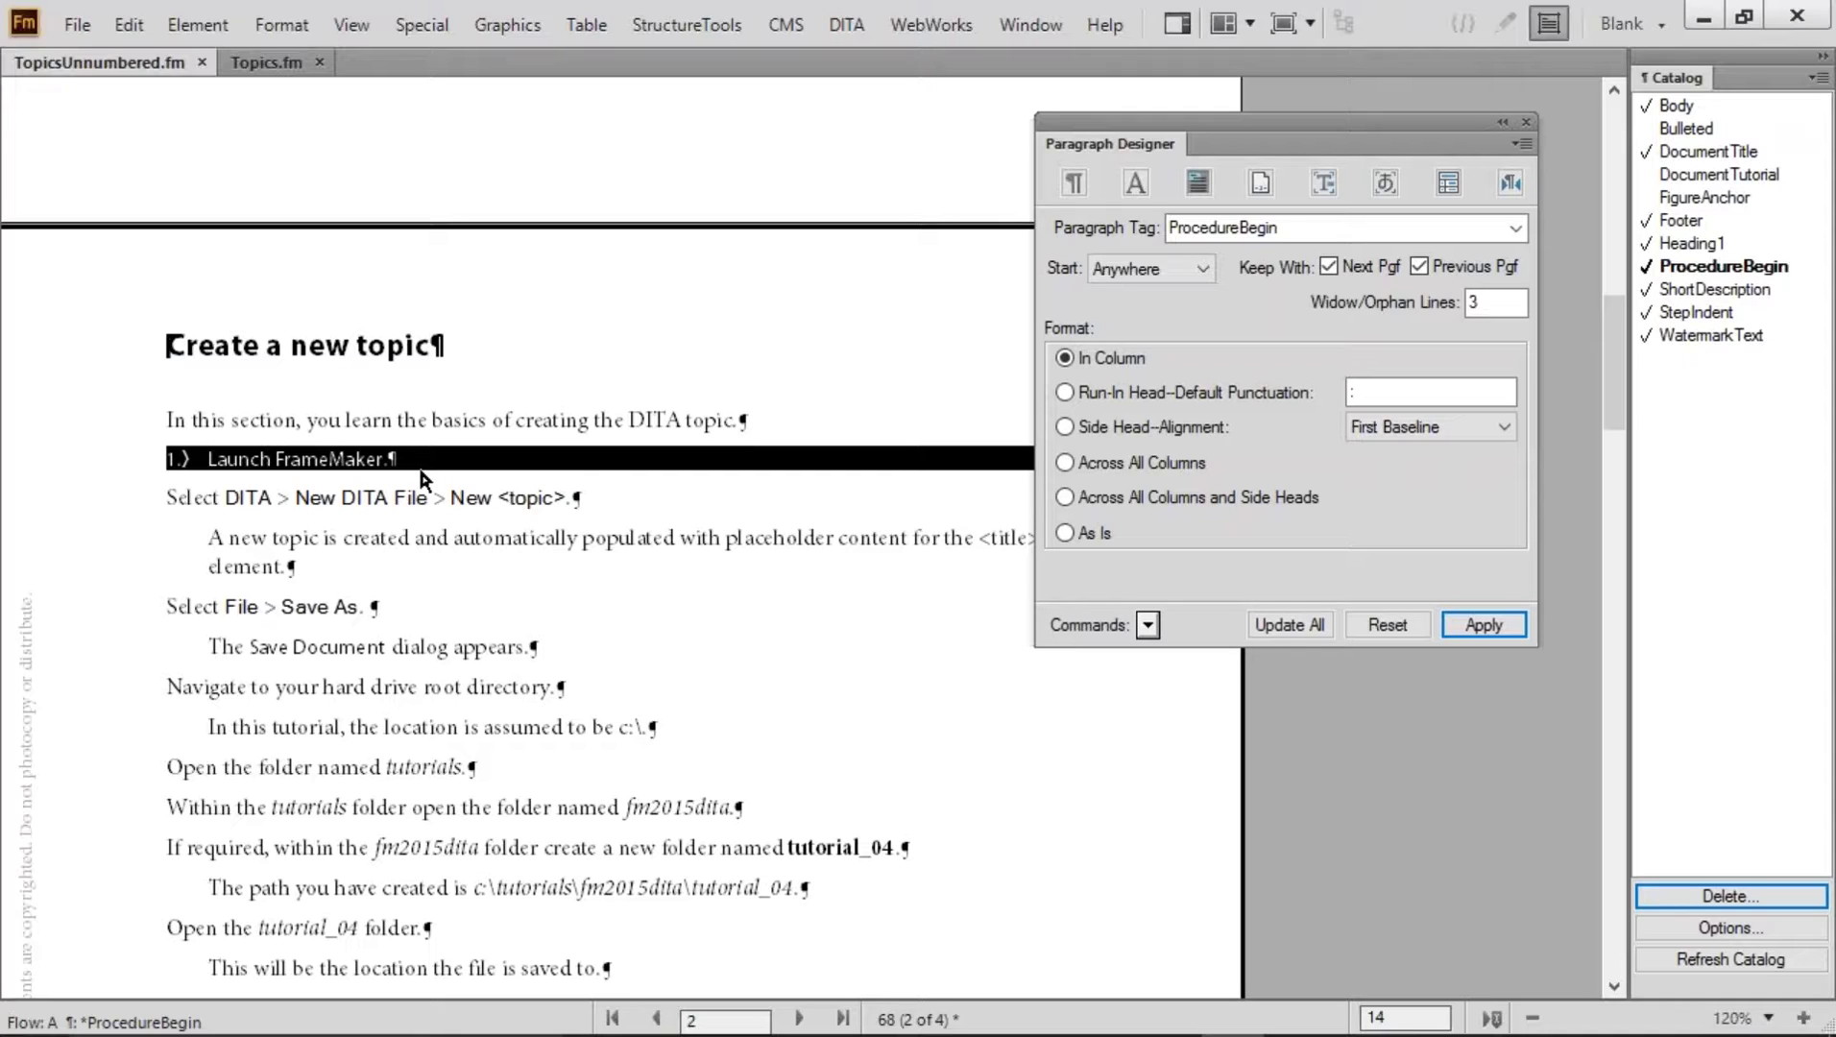
drag(227, 497, 478, 497)
drag(215, 344, 492, 497)
click(468, 469)
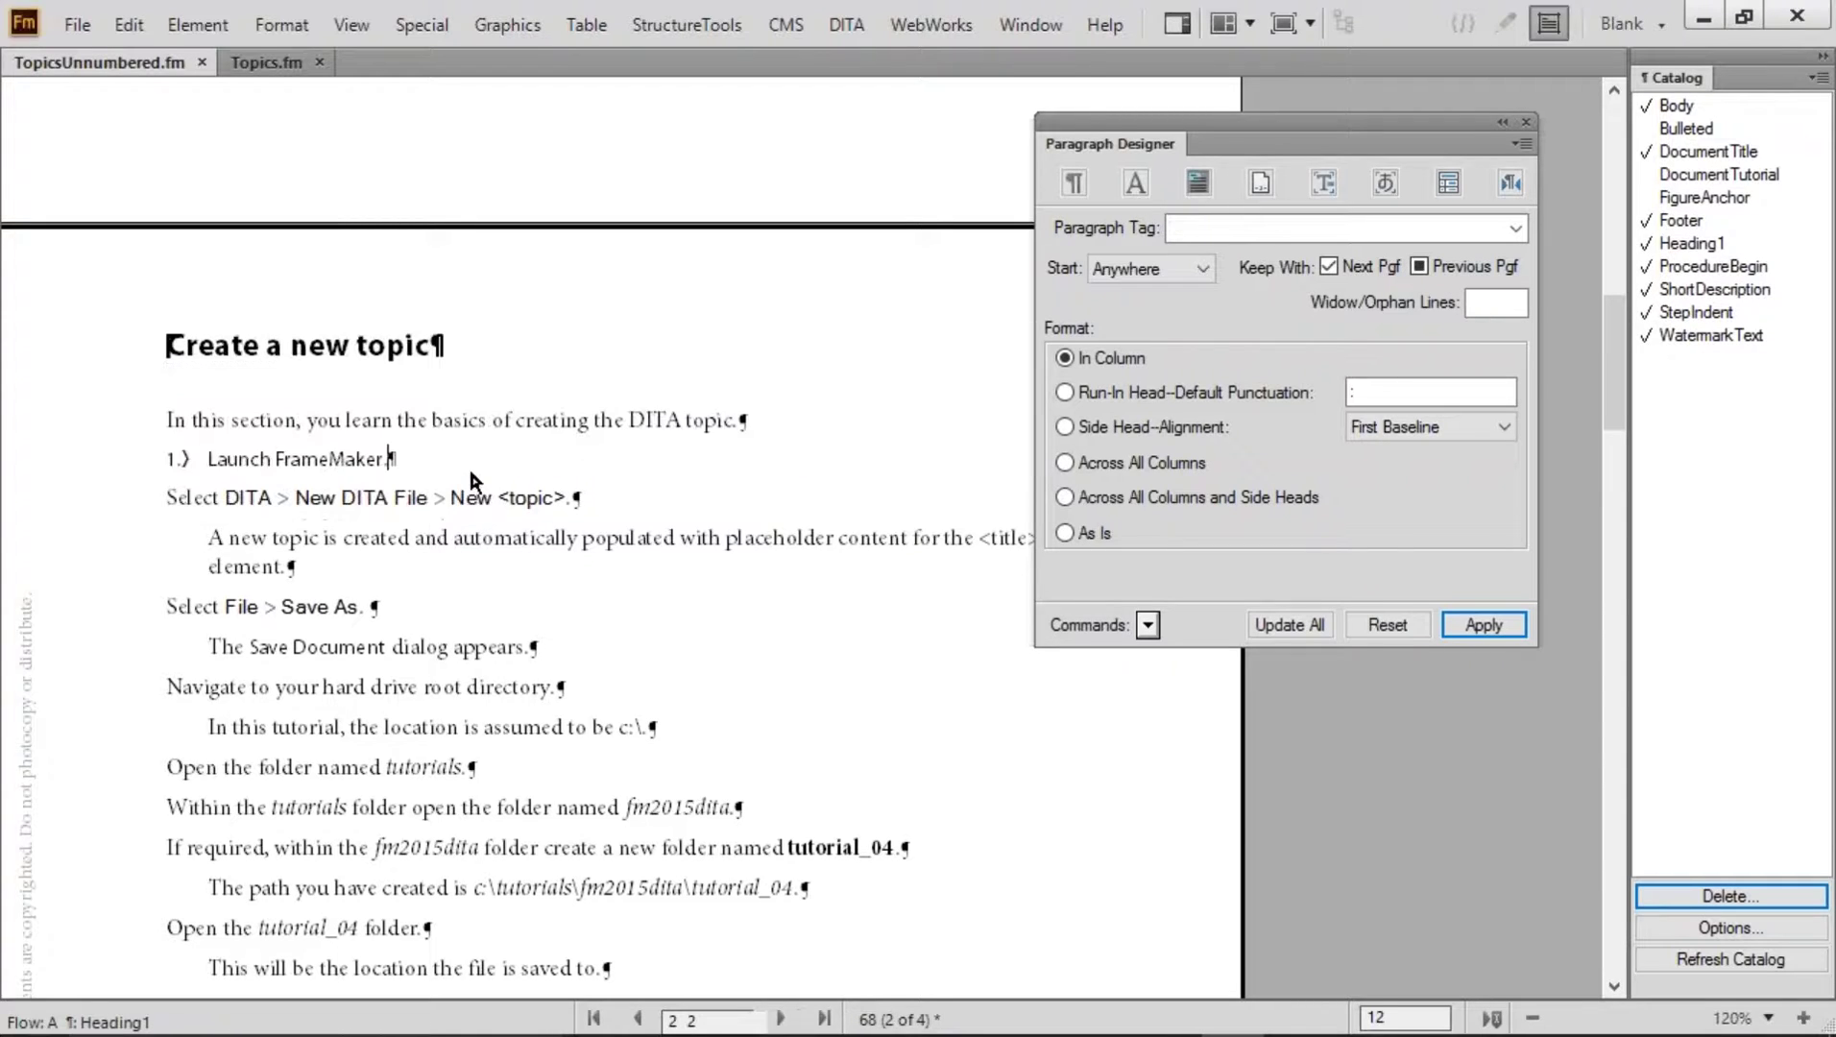
Apply ProcedureBegin to "Select DITA > New DITA File > New <topic>.", "Select File > Save As." and "Navigate to your hard drive root directory."
click(179, 500)
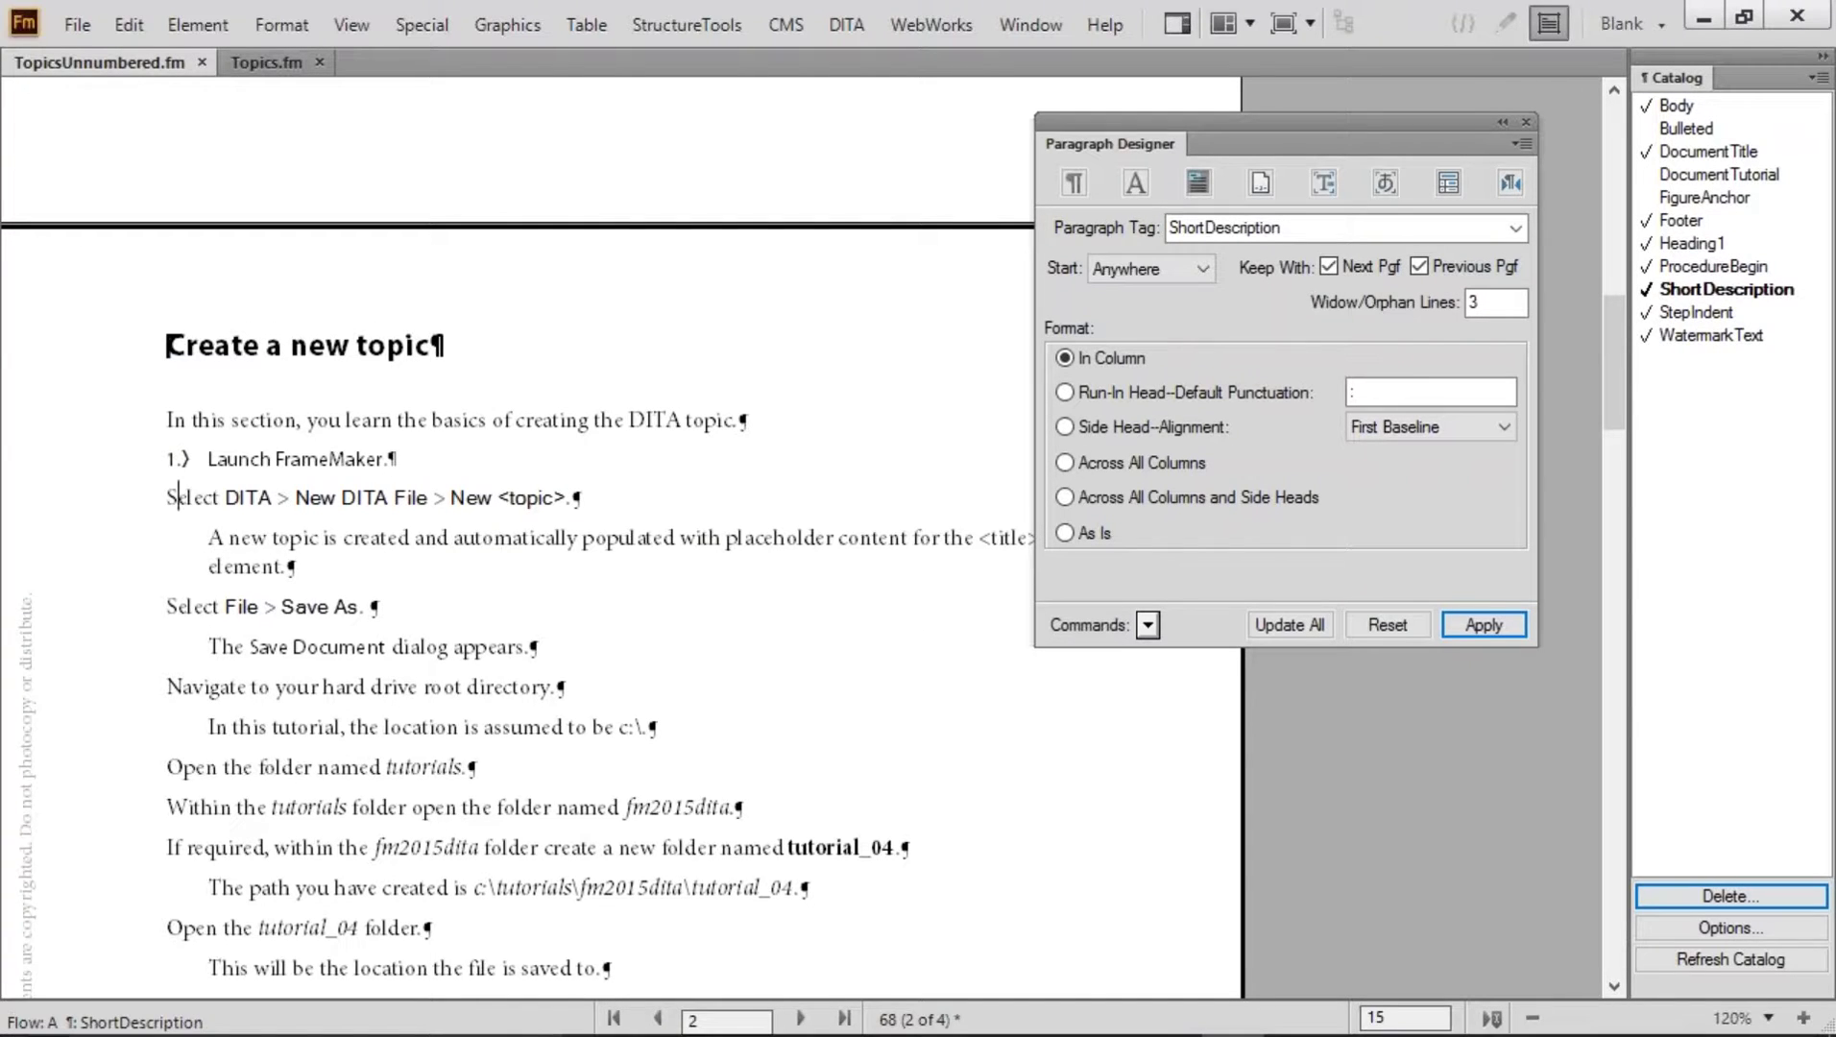
click(1695, 265)
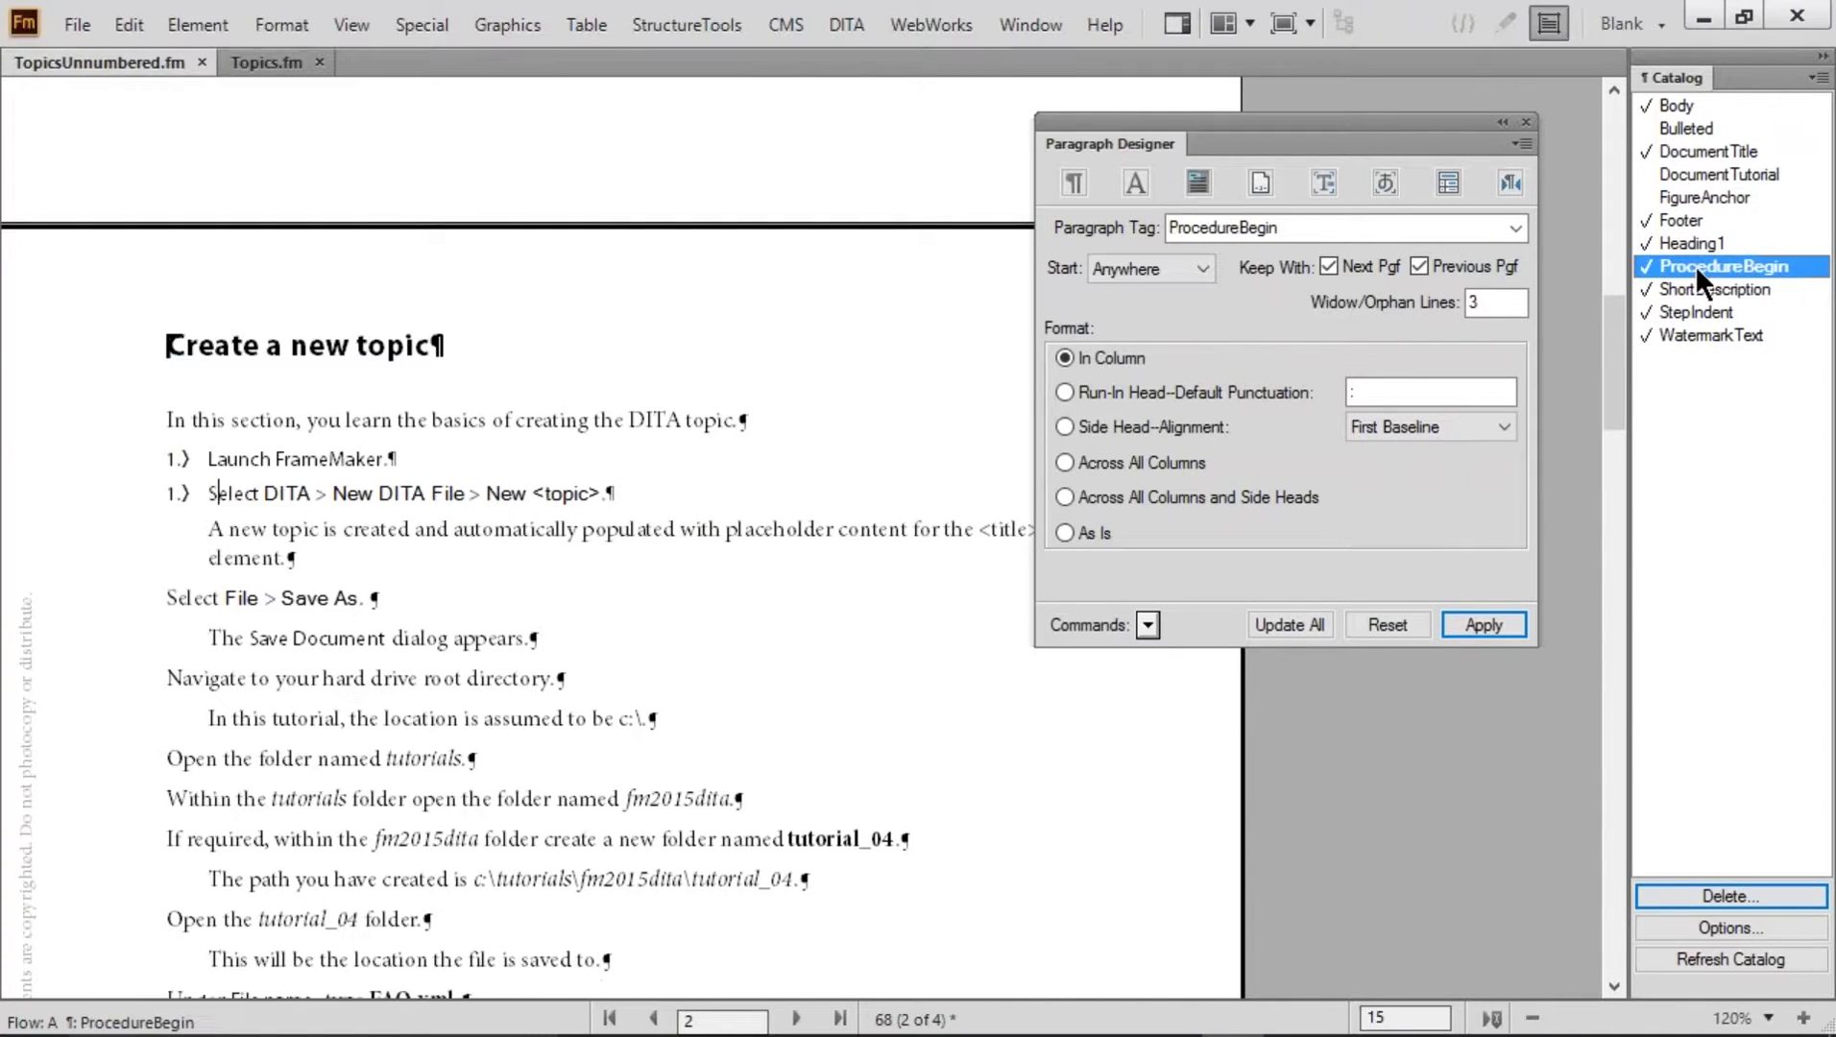
click(191, 603)
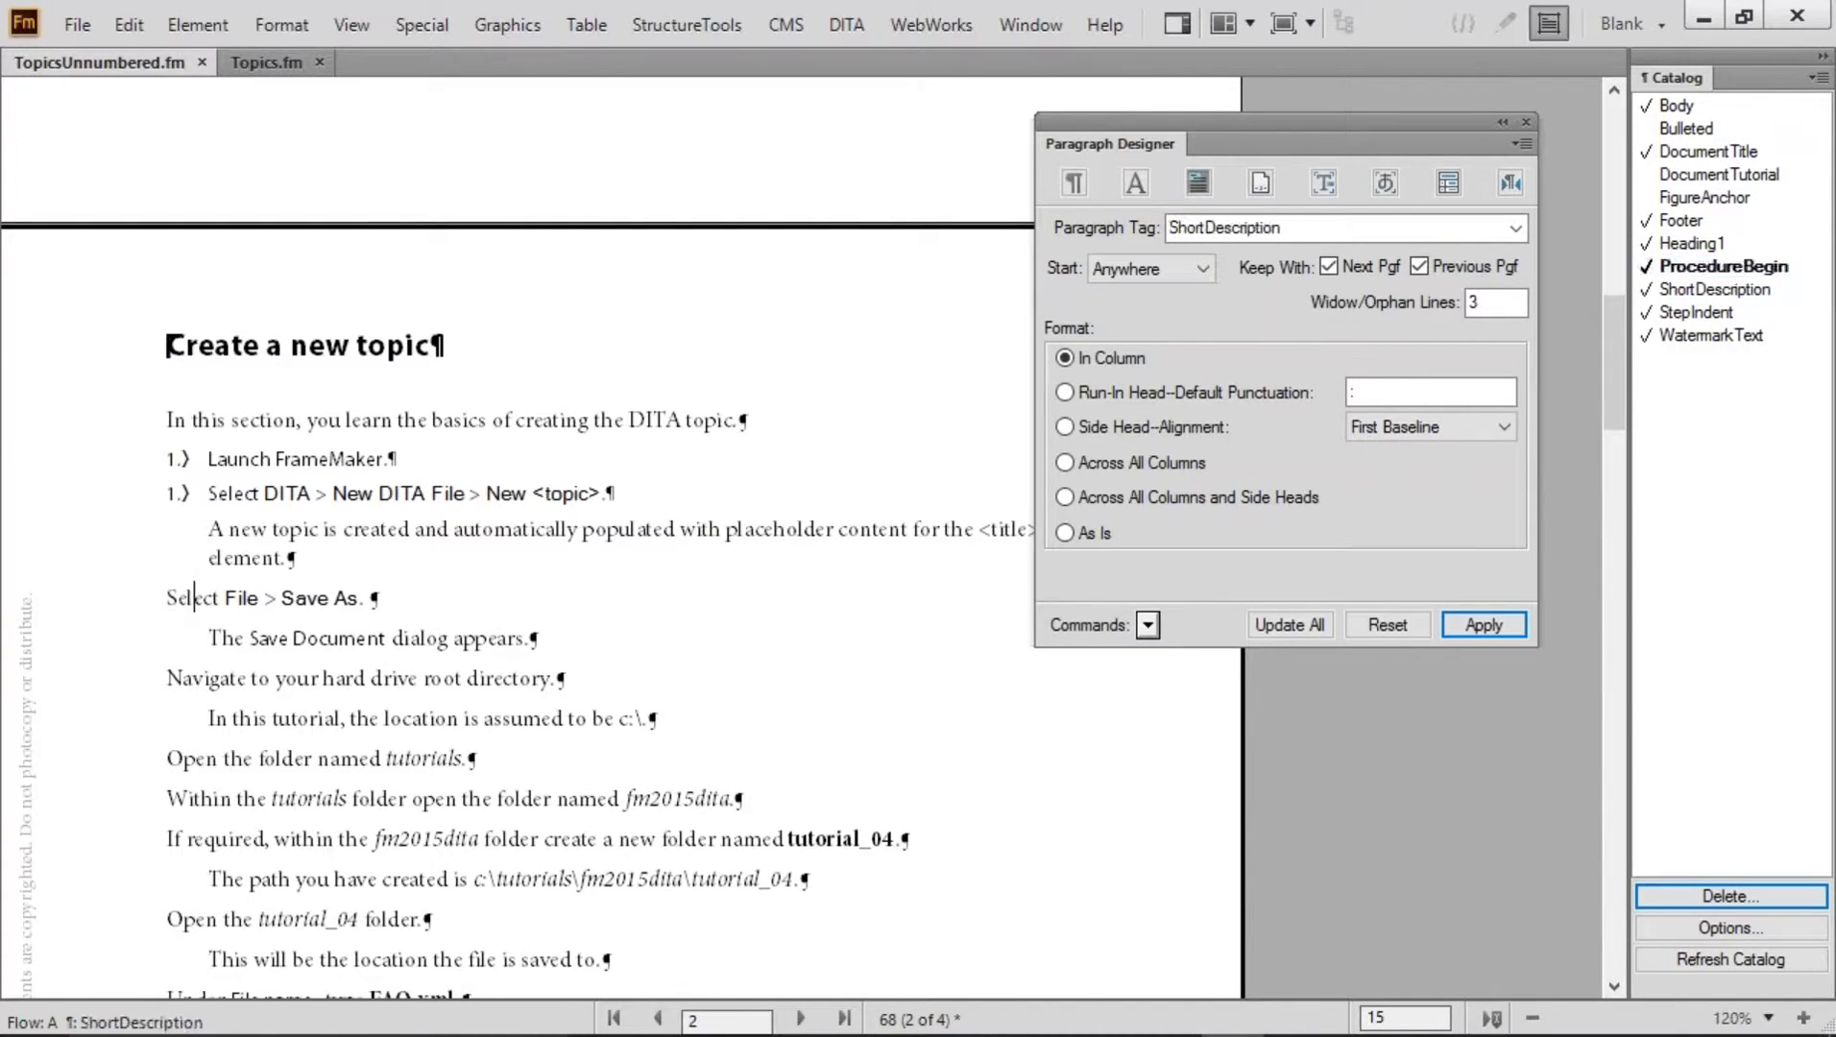
click(1701, 267)
click(392, 670)
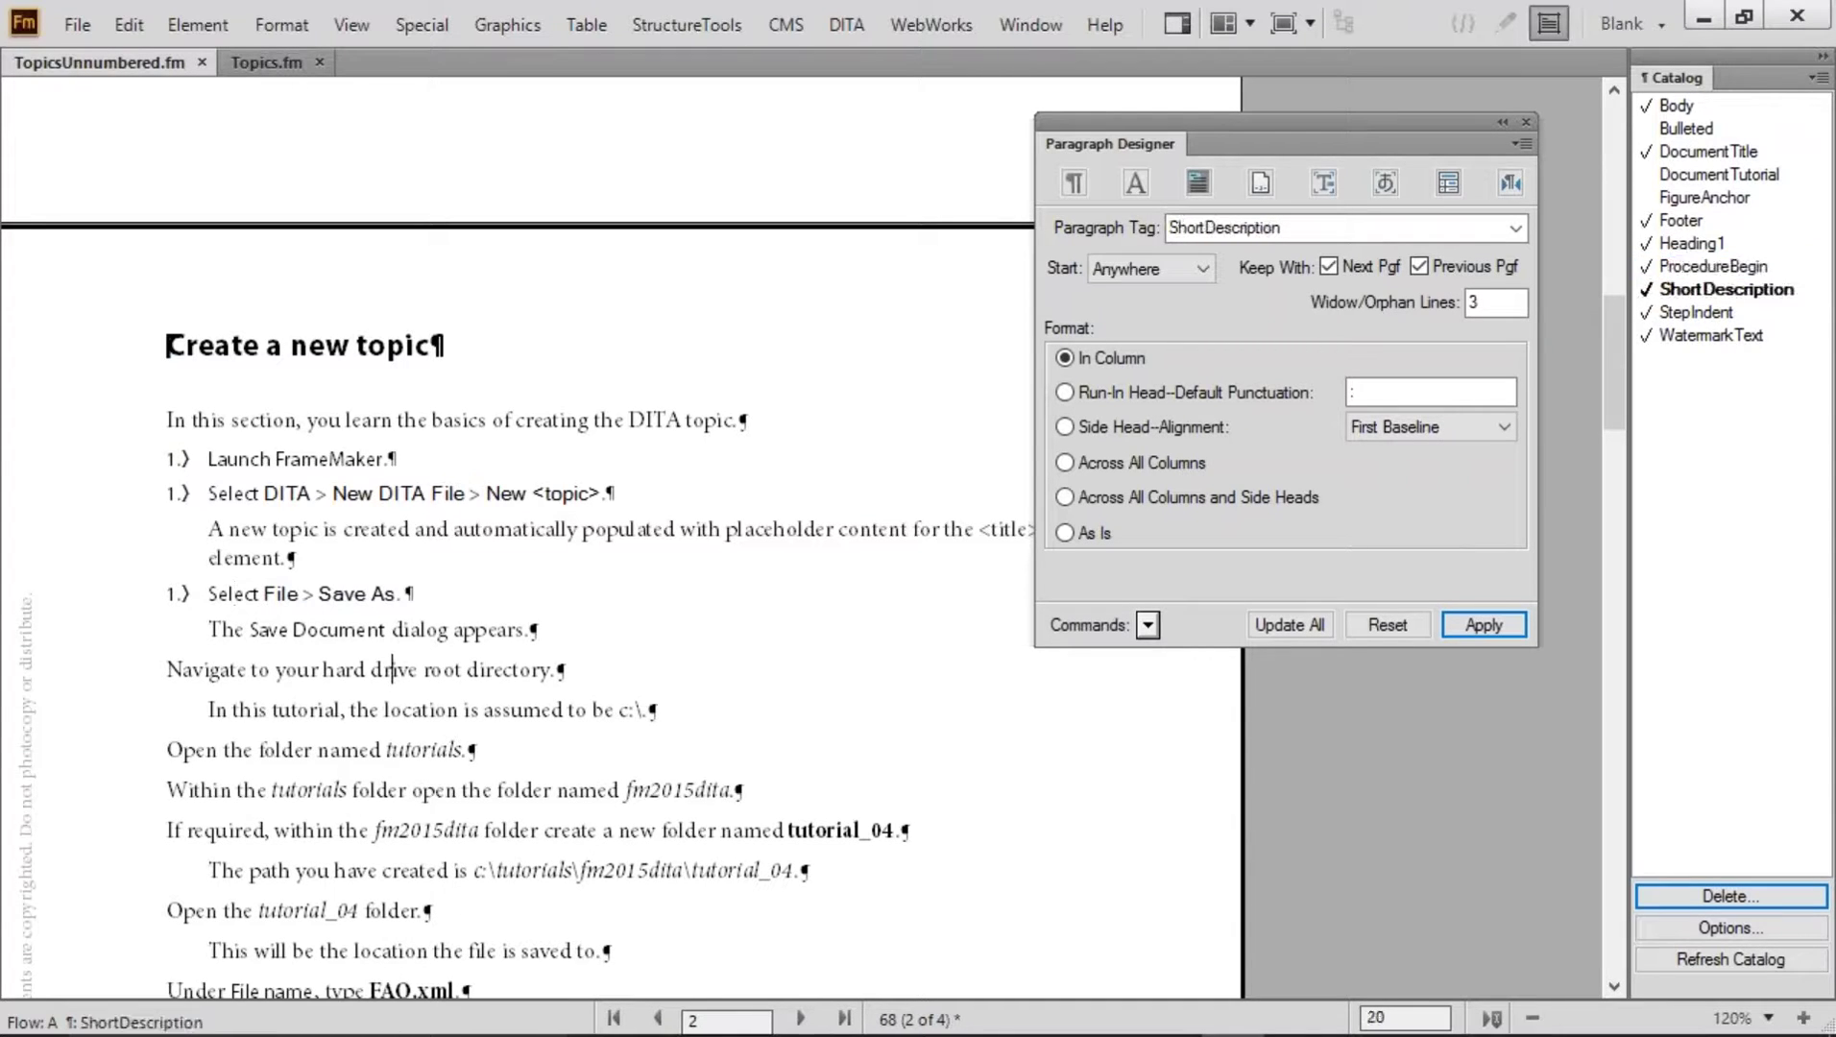
click(1729, 264)
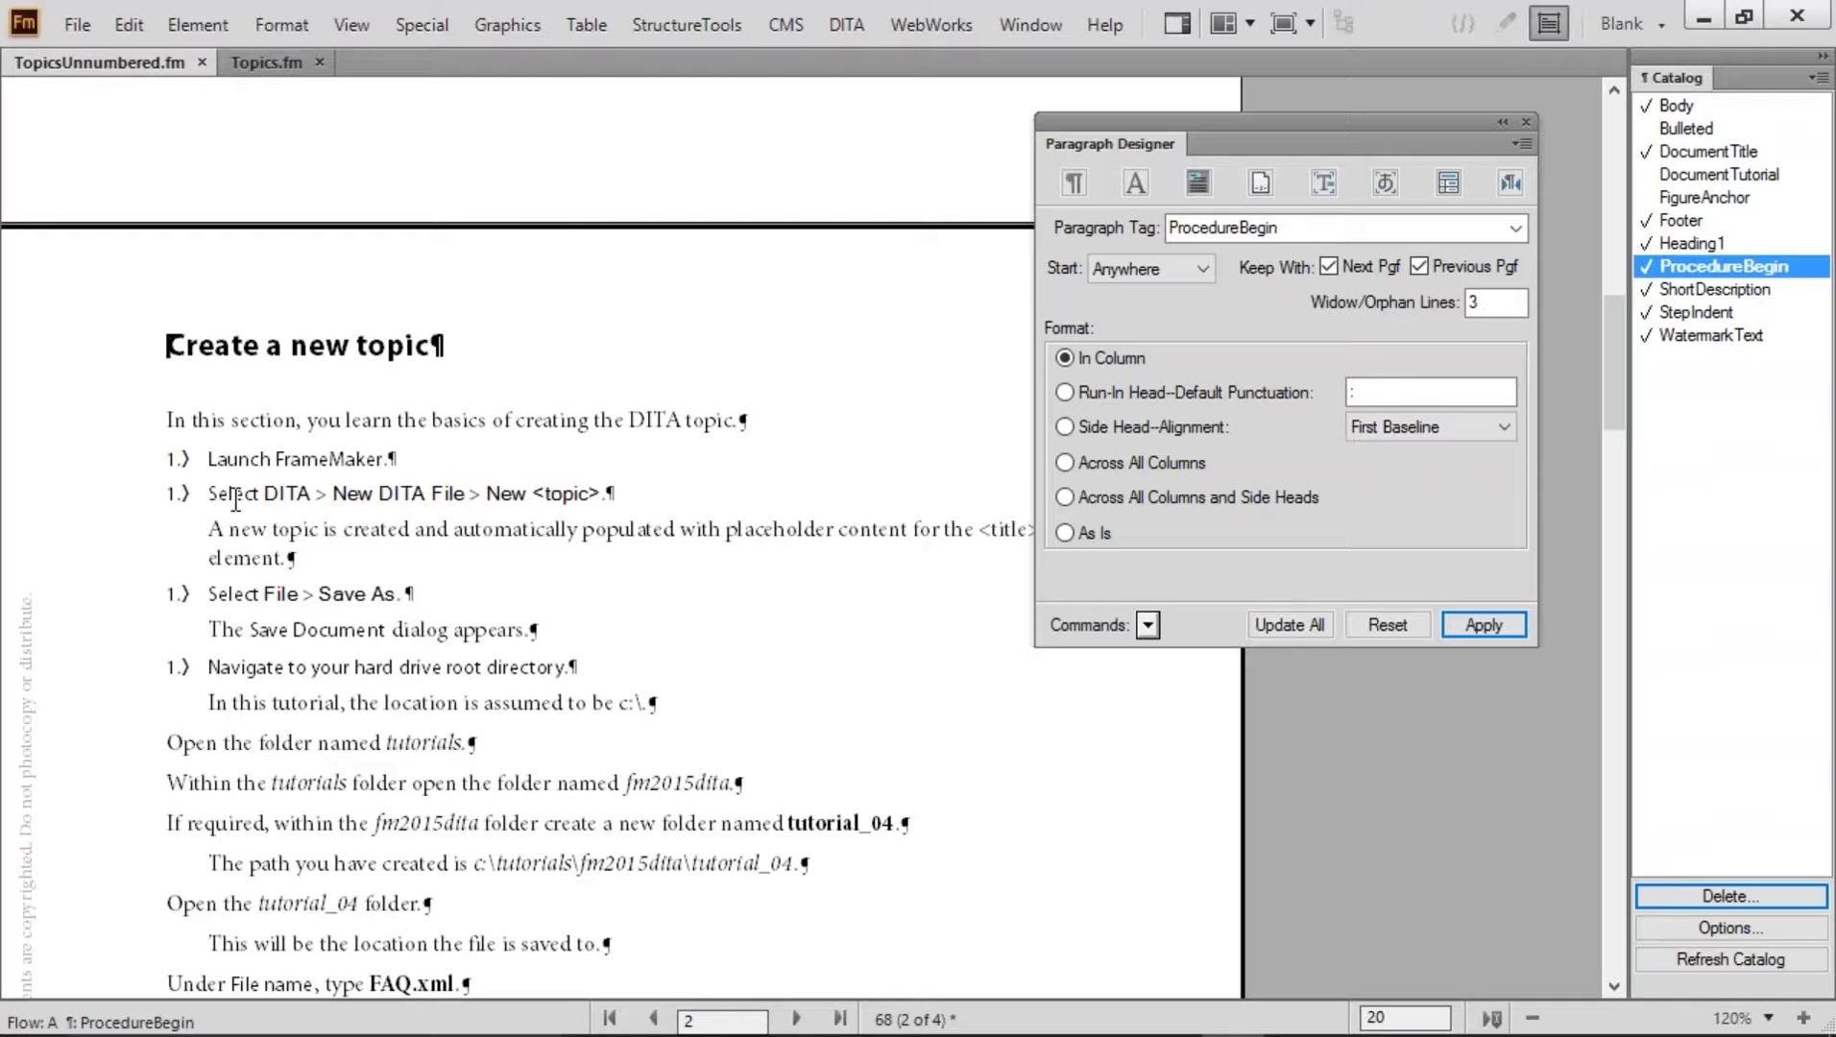
Create a catalog format named ProcedureContinued from the "Select DITA" step, apply it there, and turn off Keep With Next and Previous Pgf
drag(234, 495, 467, 498)
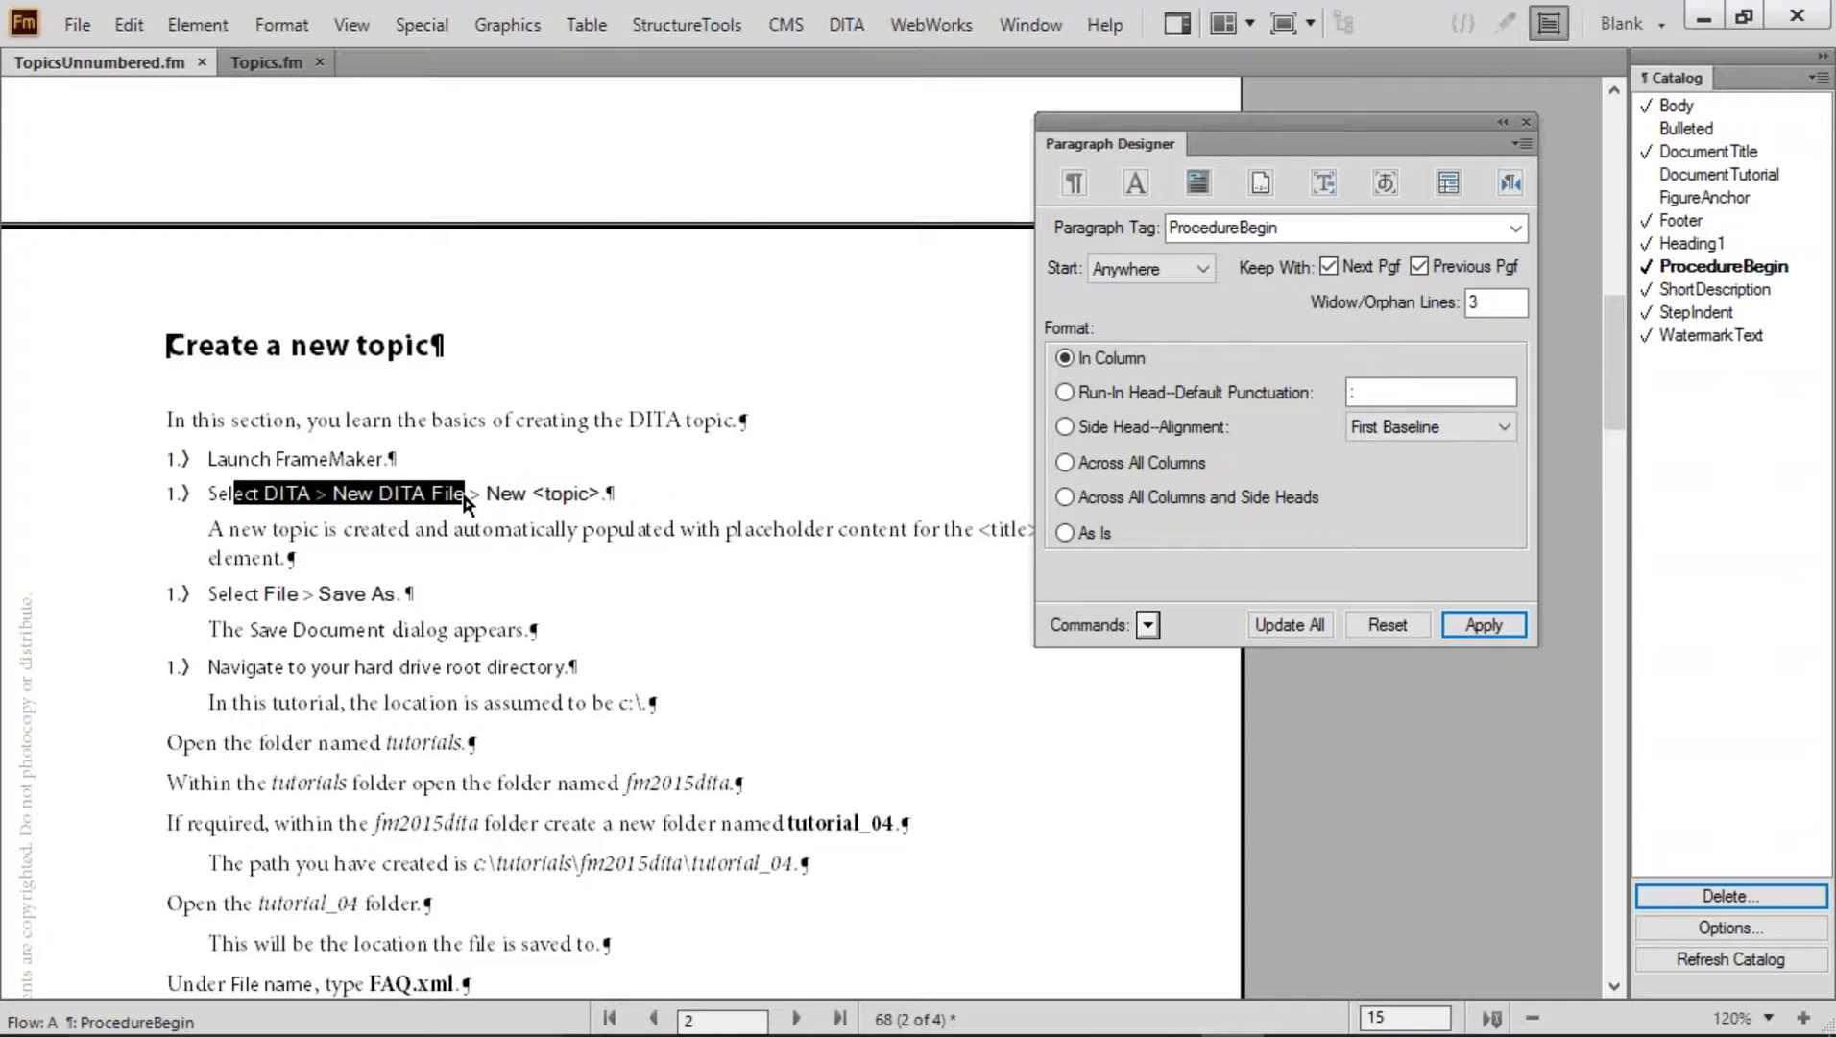
click(1147, 625)
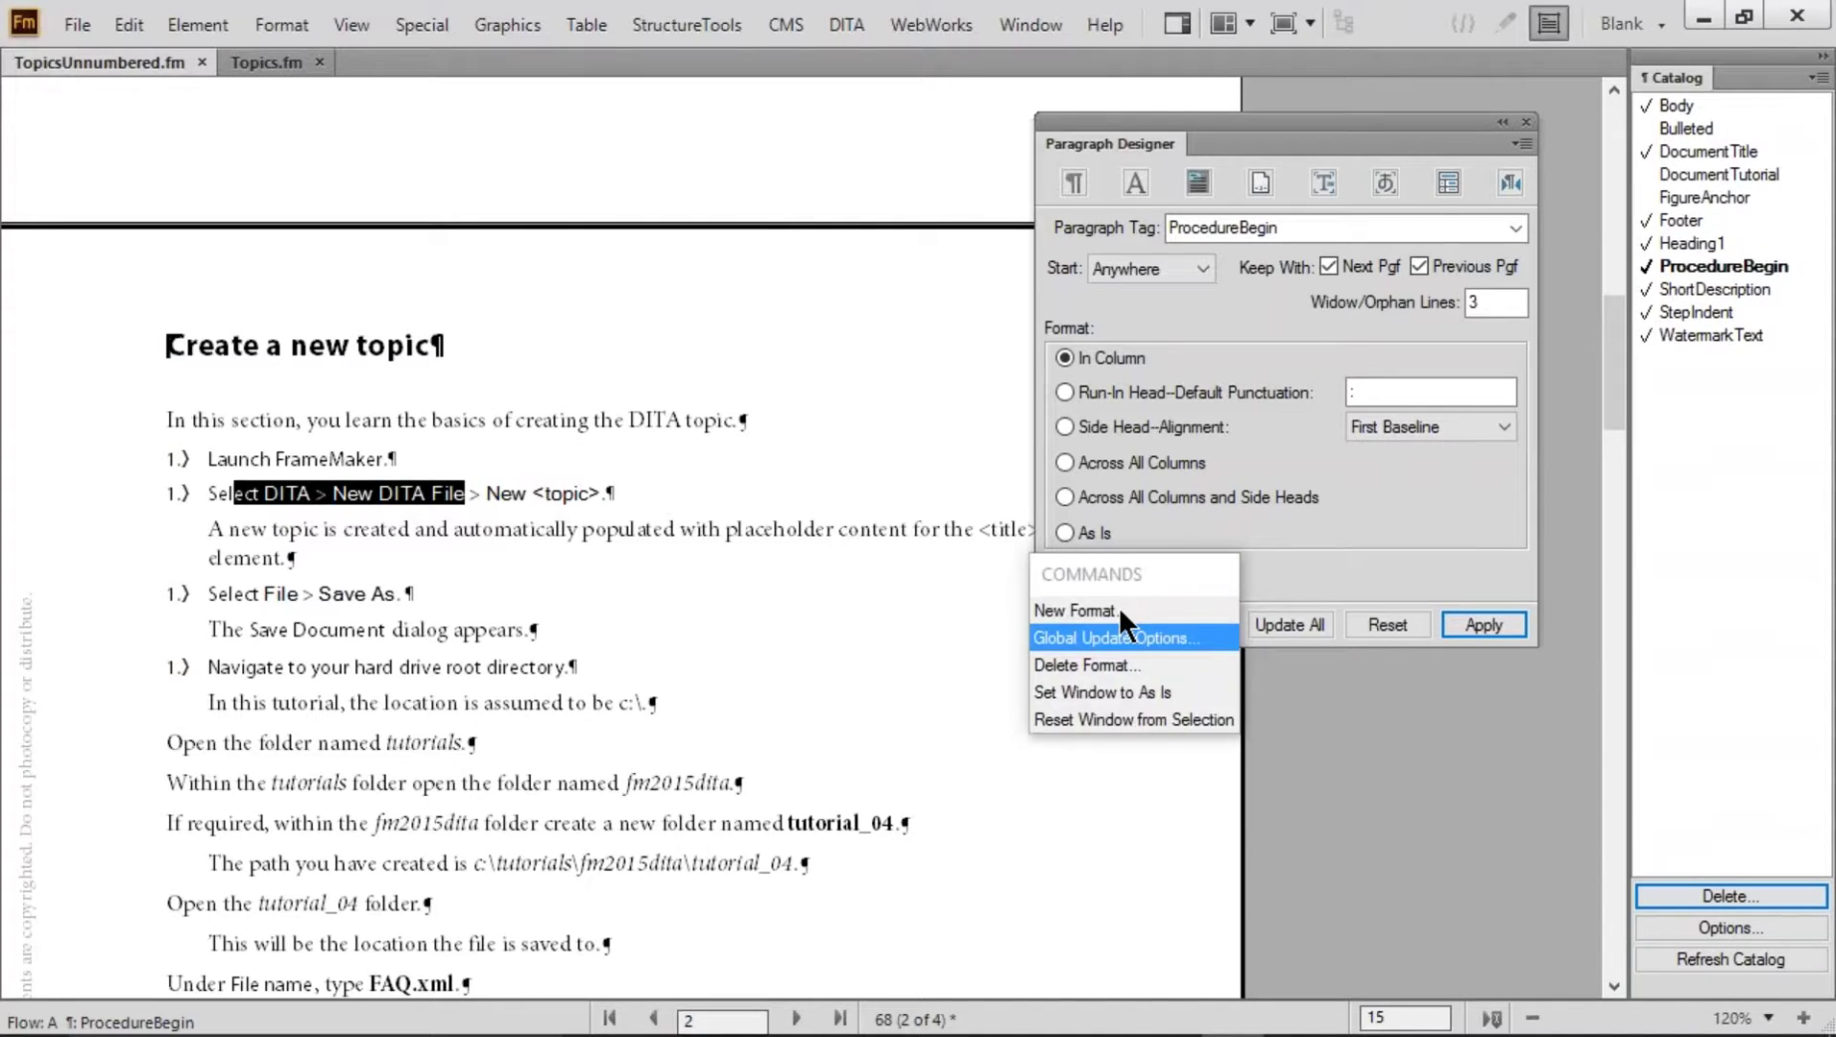
click(1052, 609)
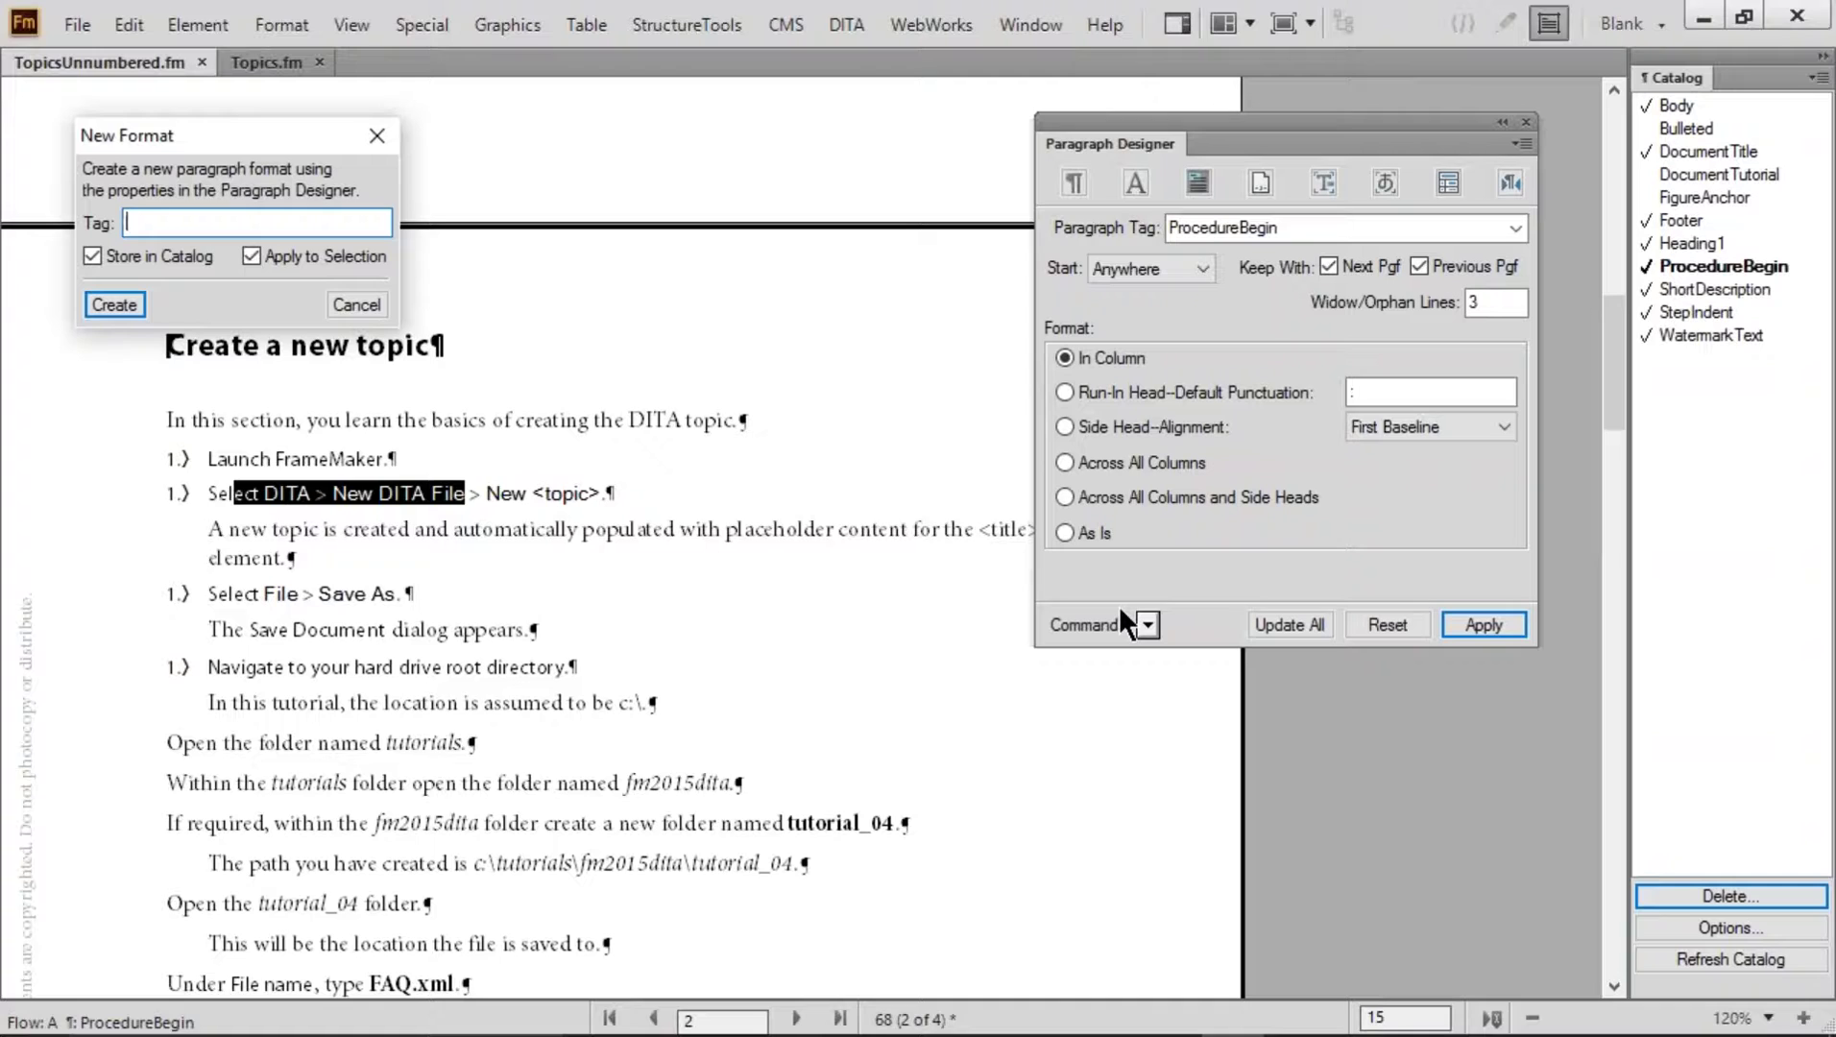
text(ProcedureContinued)
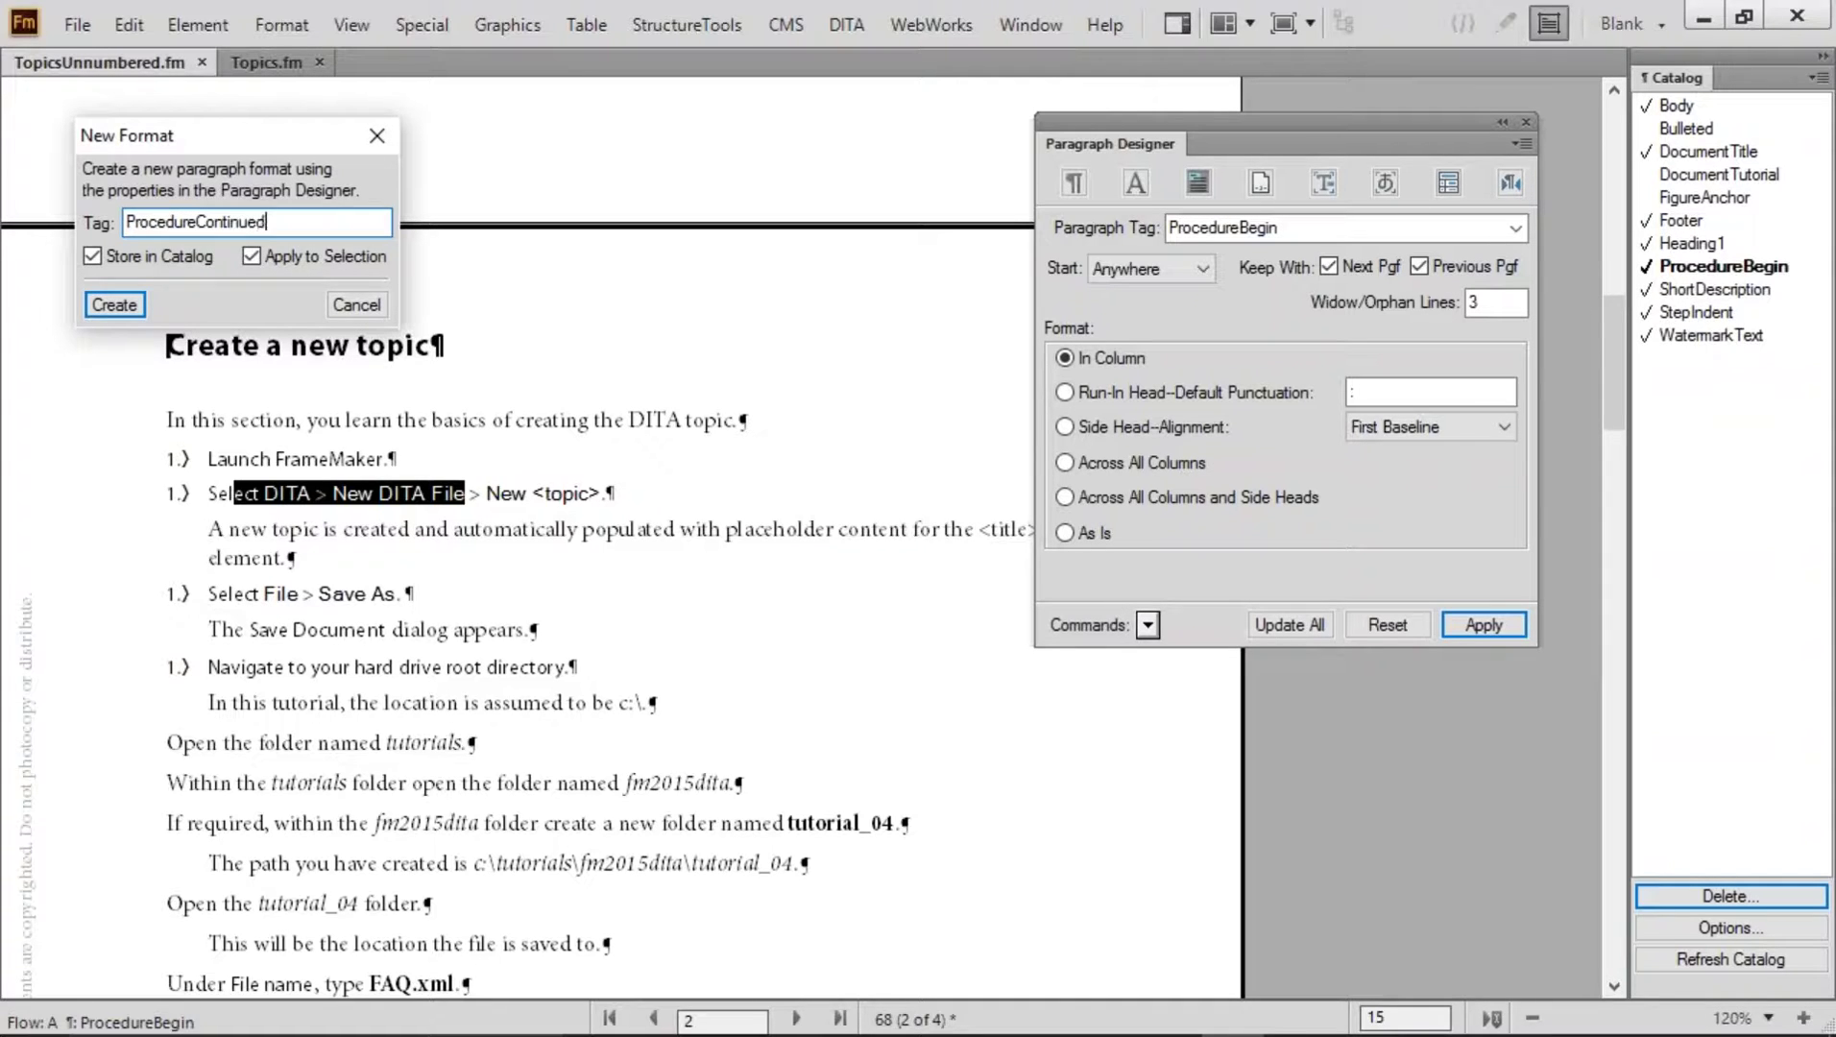
key(Return)
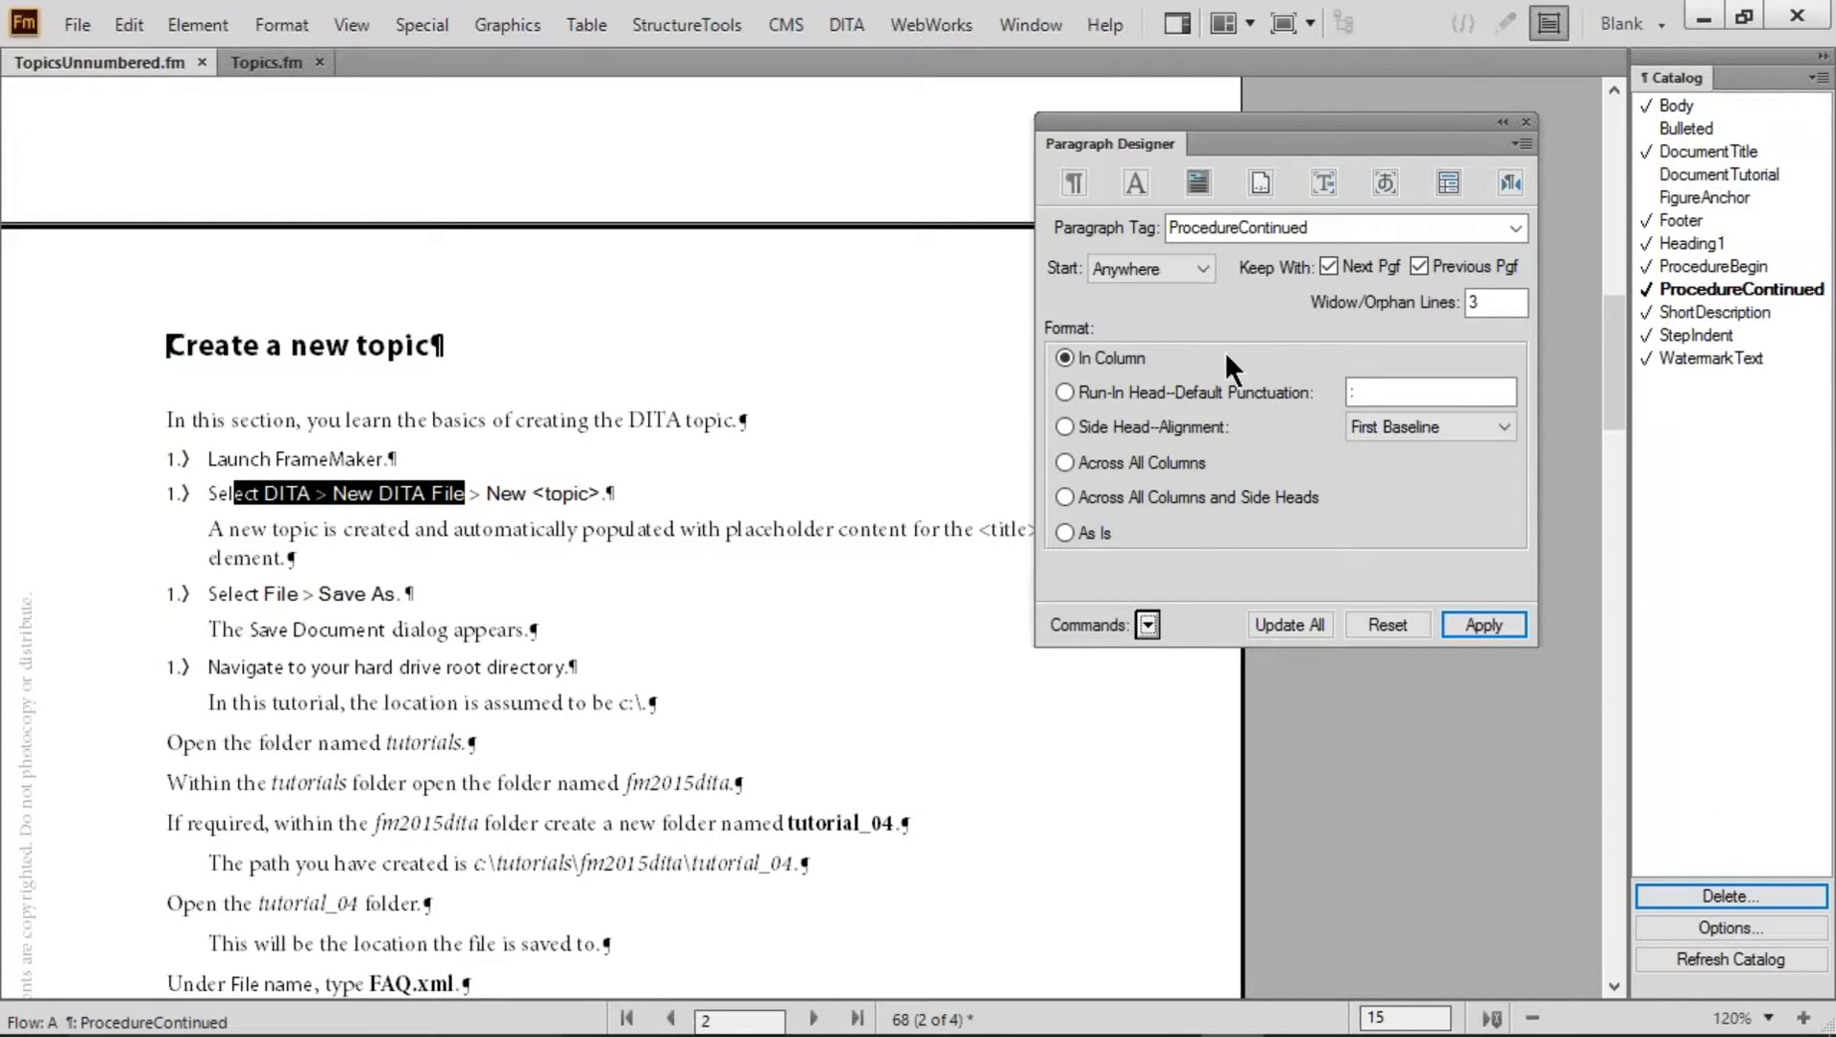
click(1348, 268)
click(1280, 623)
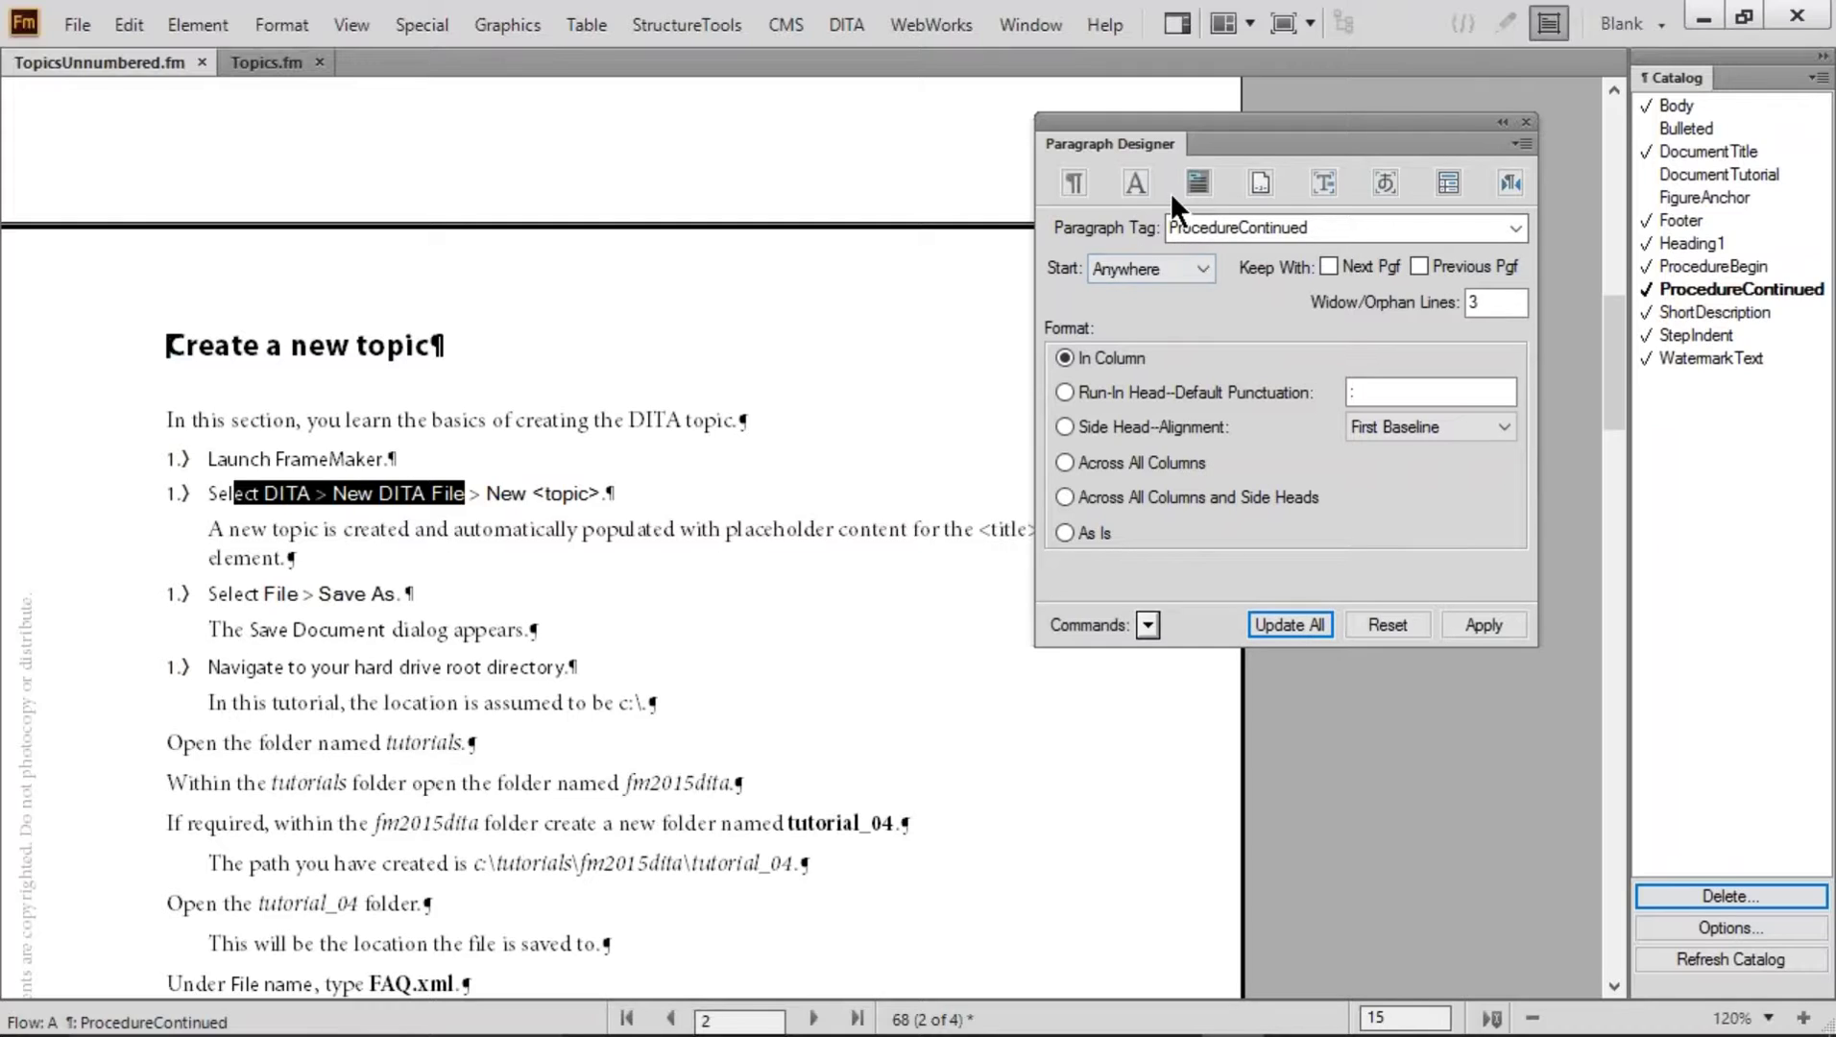
Set the ProcedureContinued autonumber format to p:<n+>.\t and update all paragraphs with that format
click(1252, 183)
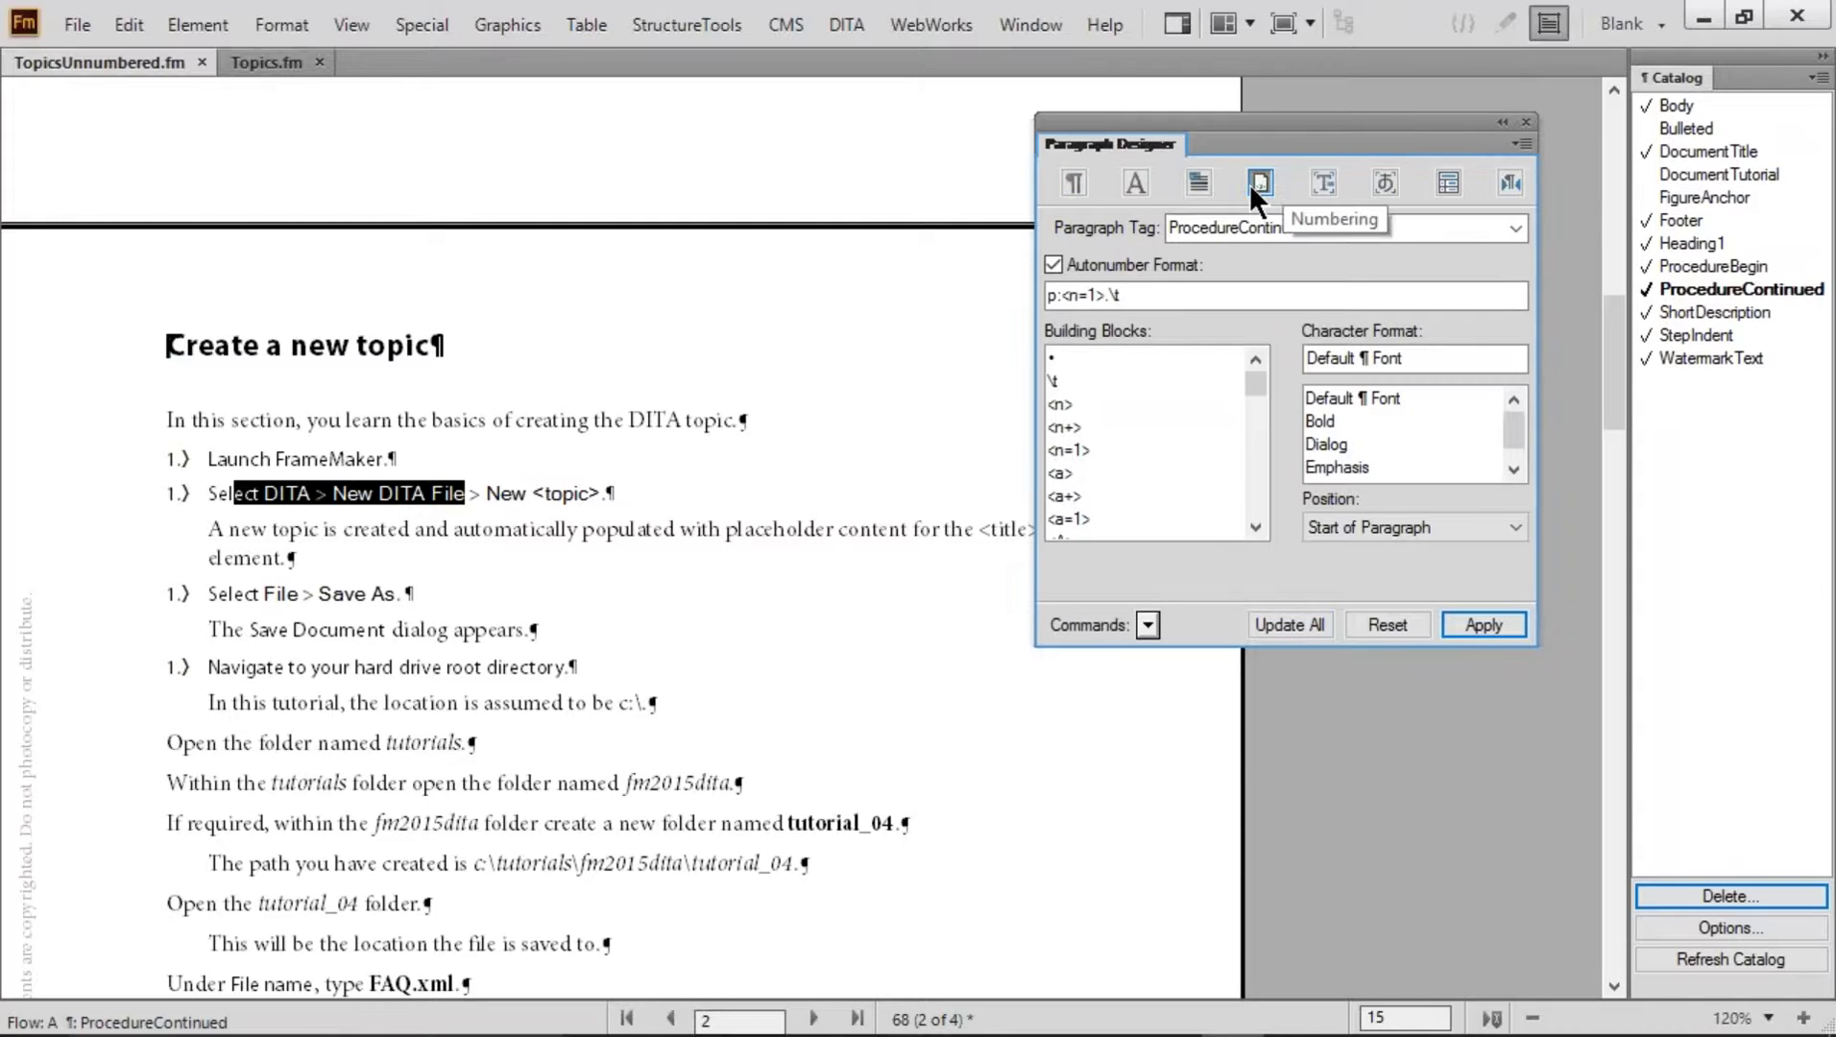
click(1093, 290)
key(BackSpace)
key(BackSpace)
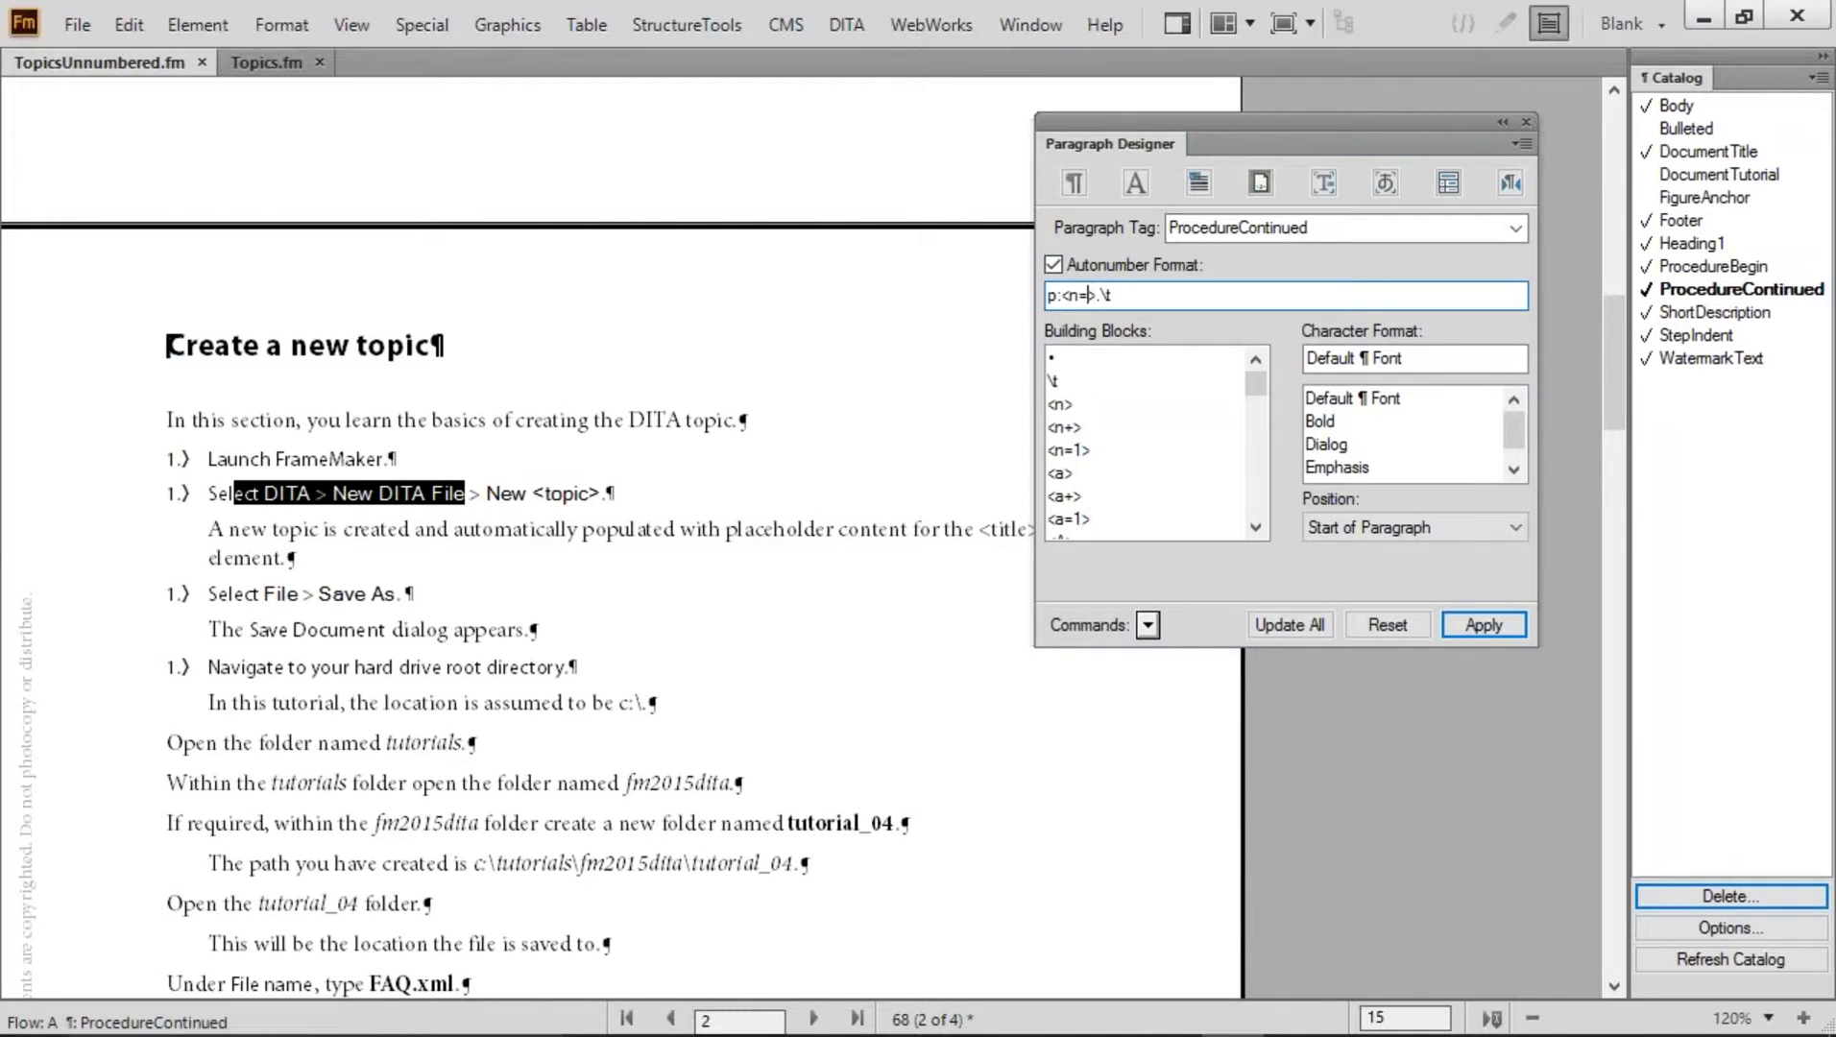
text(+)
click(1280, 619)
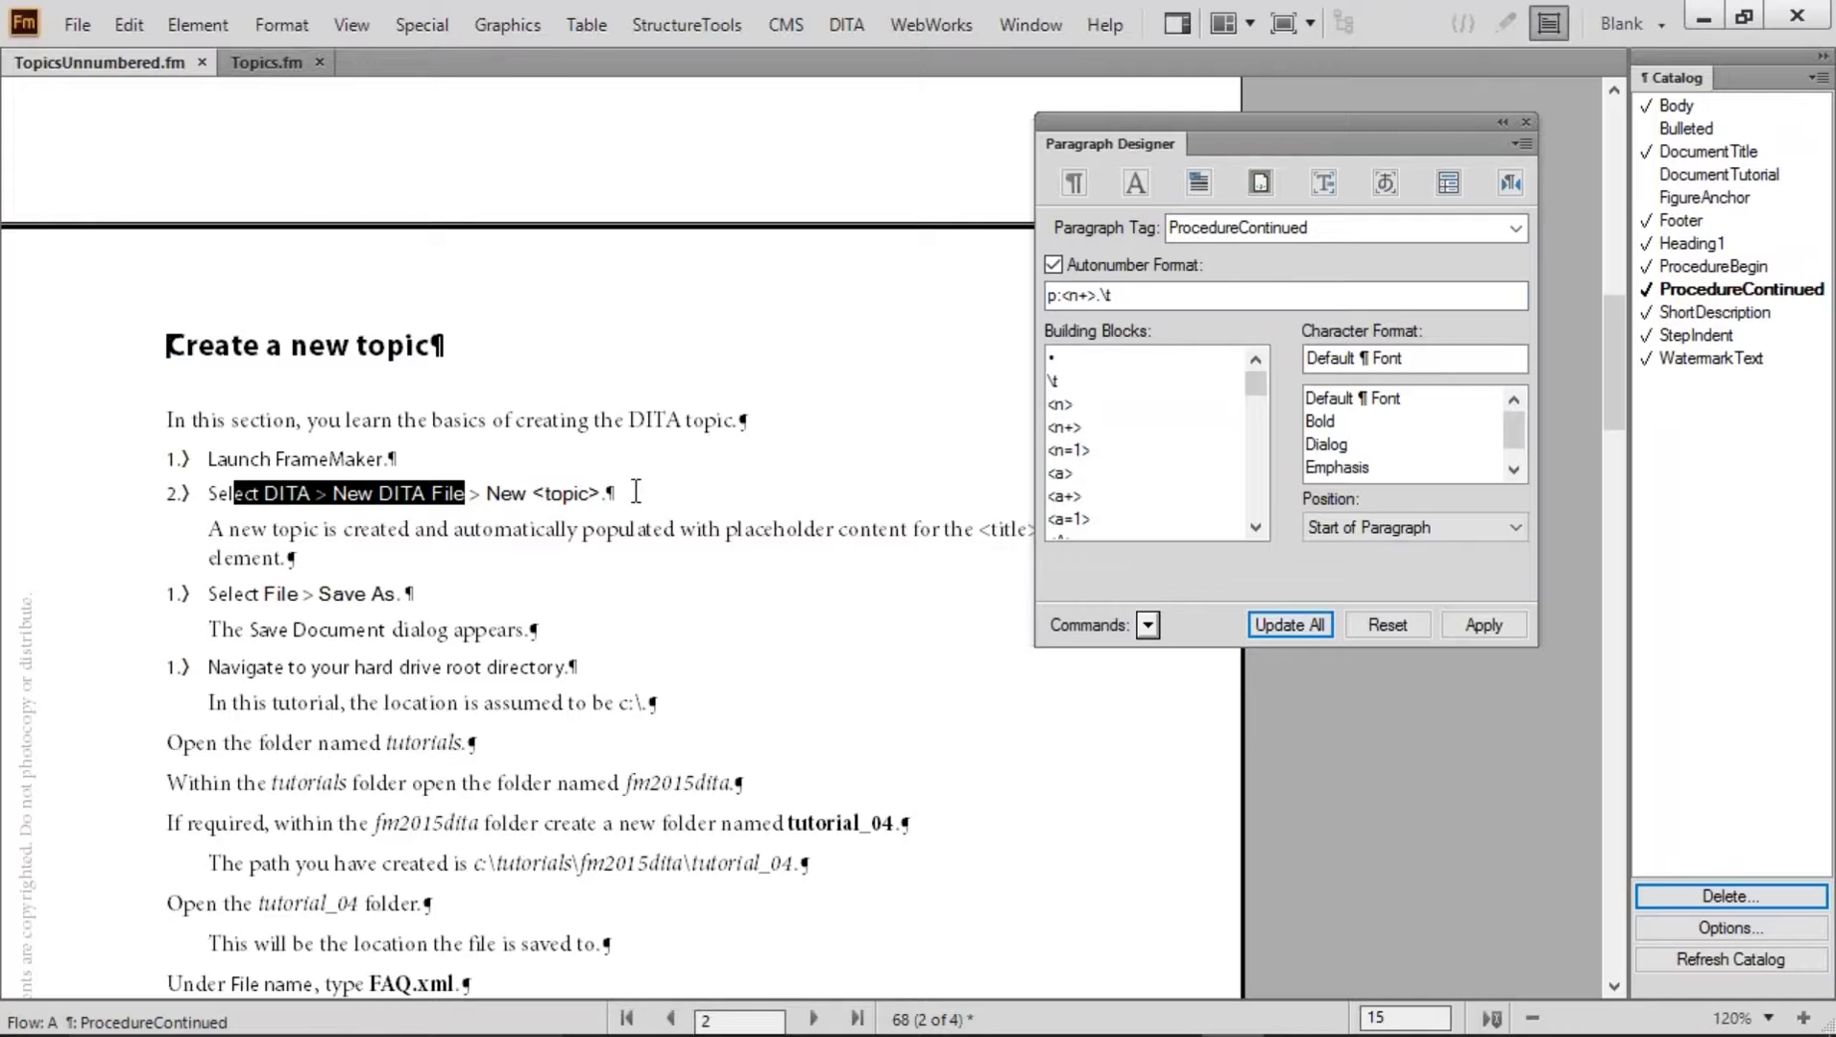
Apply ProcedureContinued to the "Select File > Save As." and "Navigate to your hard drive root directory." steps
drag(344, 593, 218, 593)
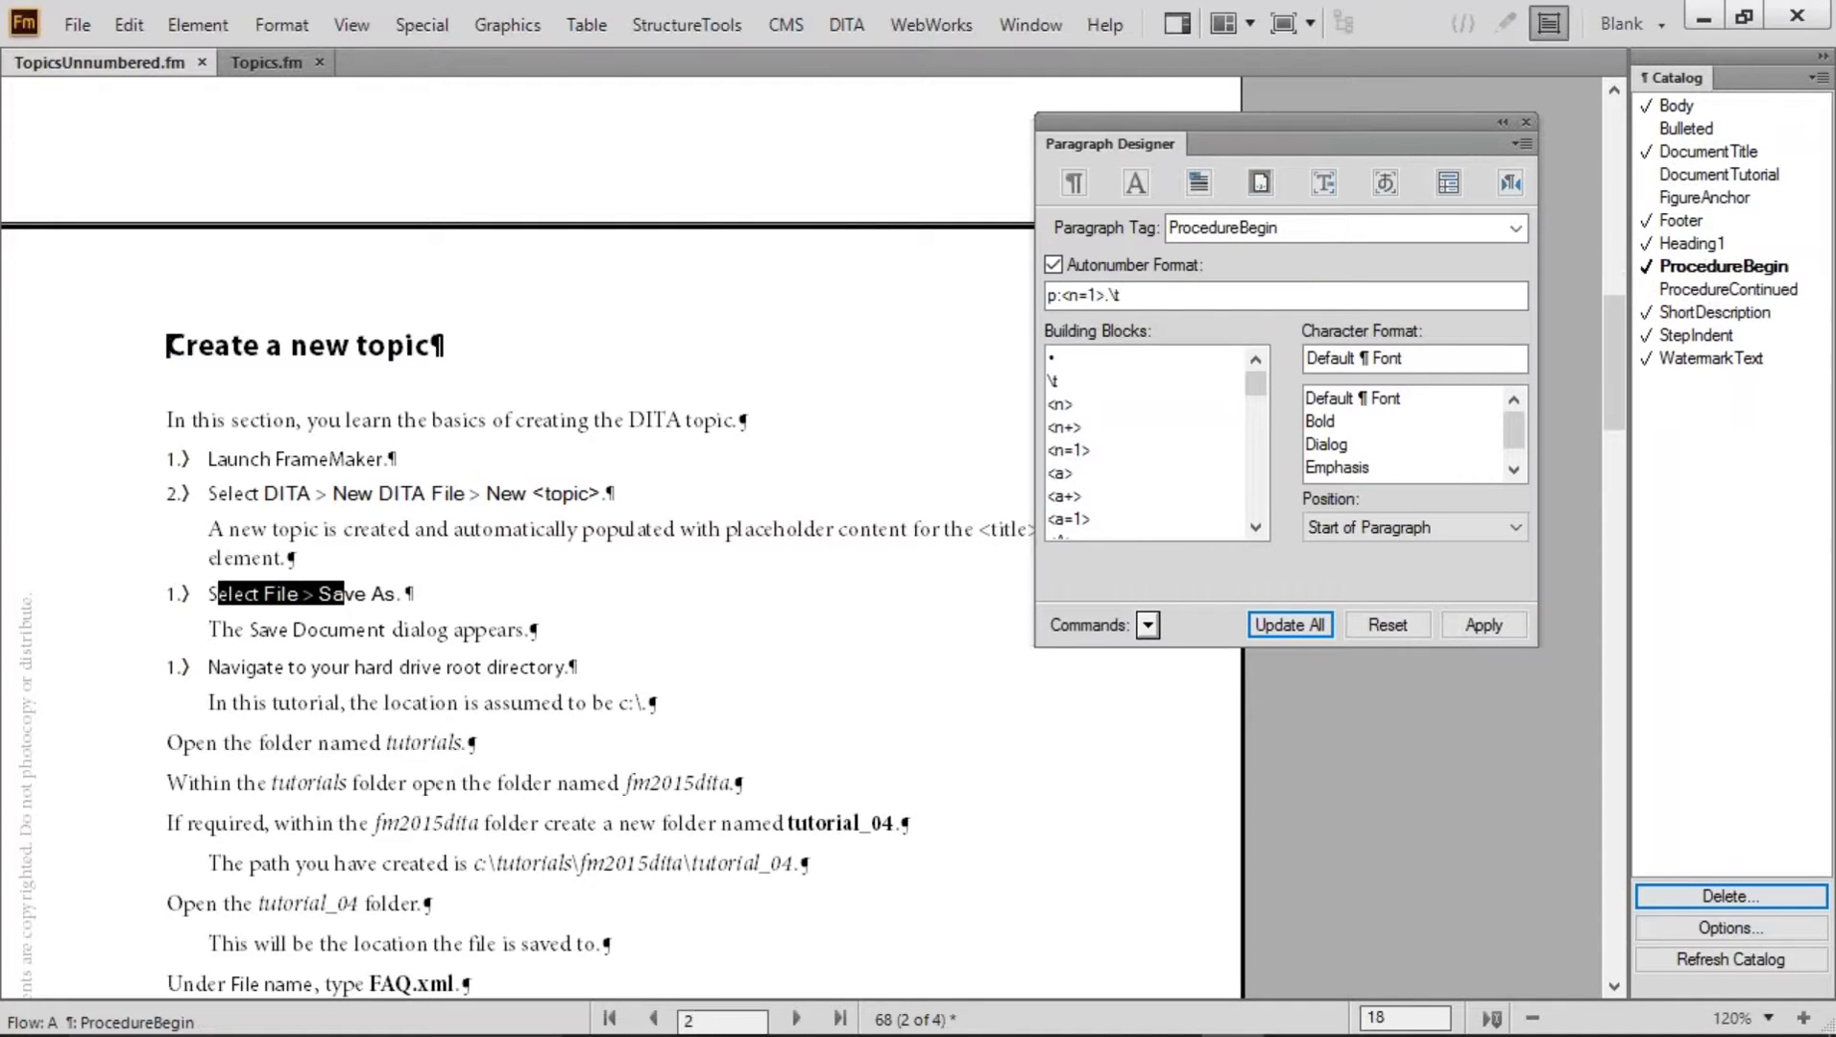
drag(257, 667, 435, 672)
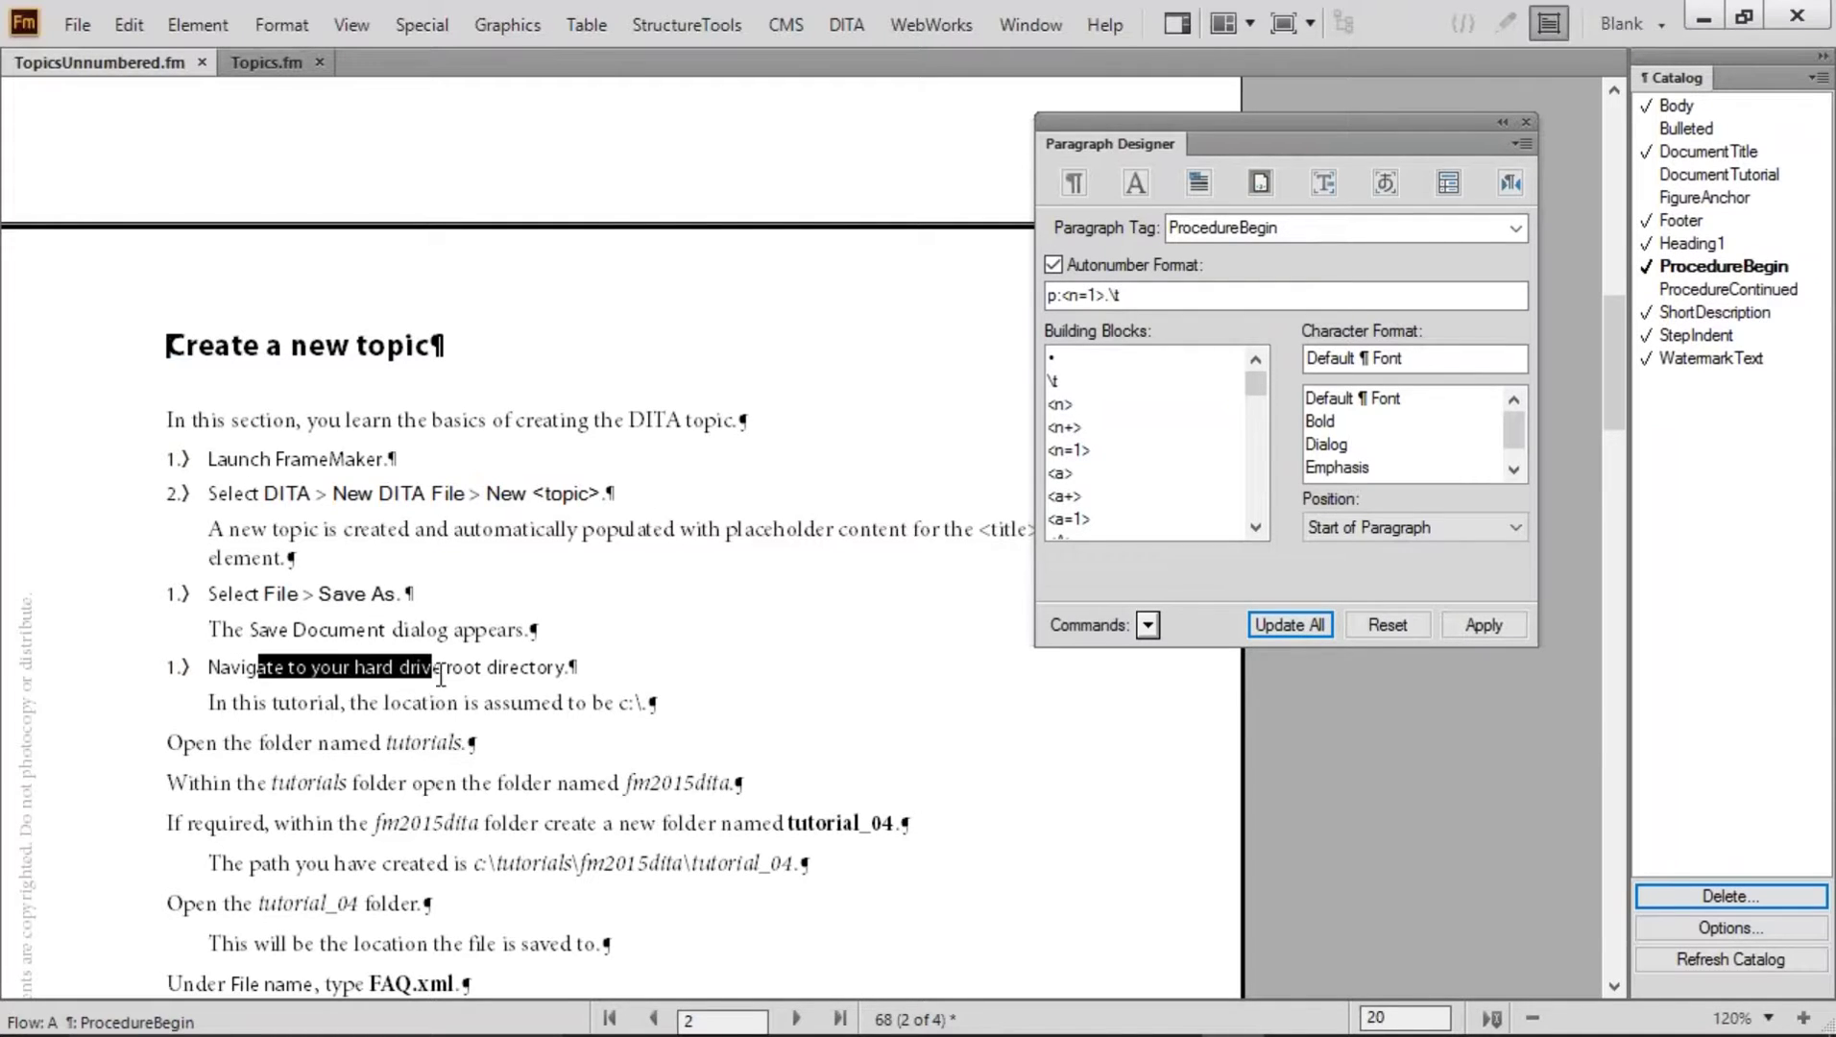
click(280, 594)
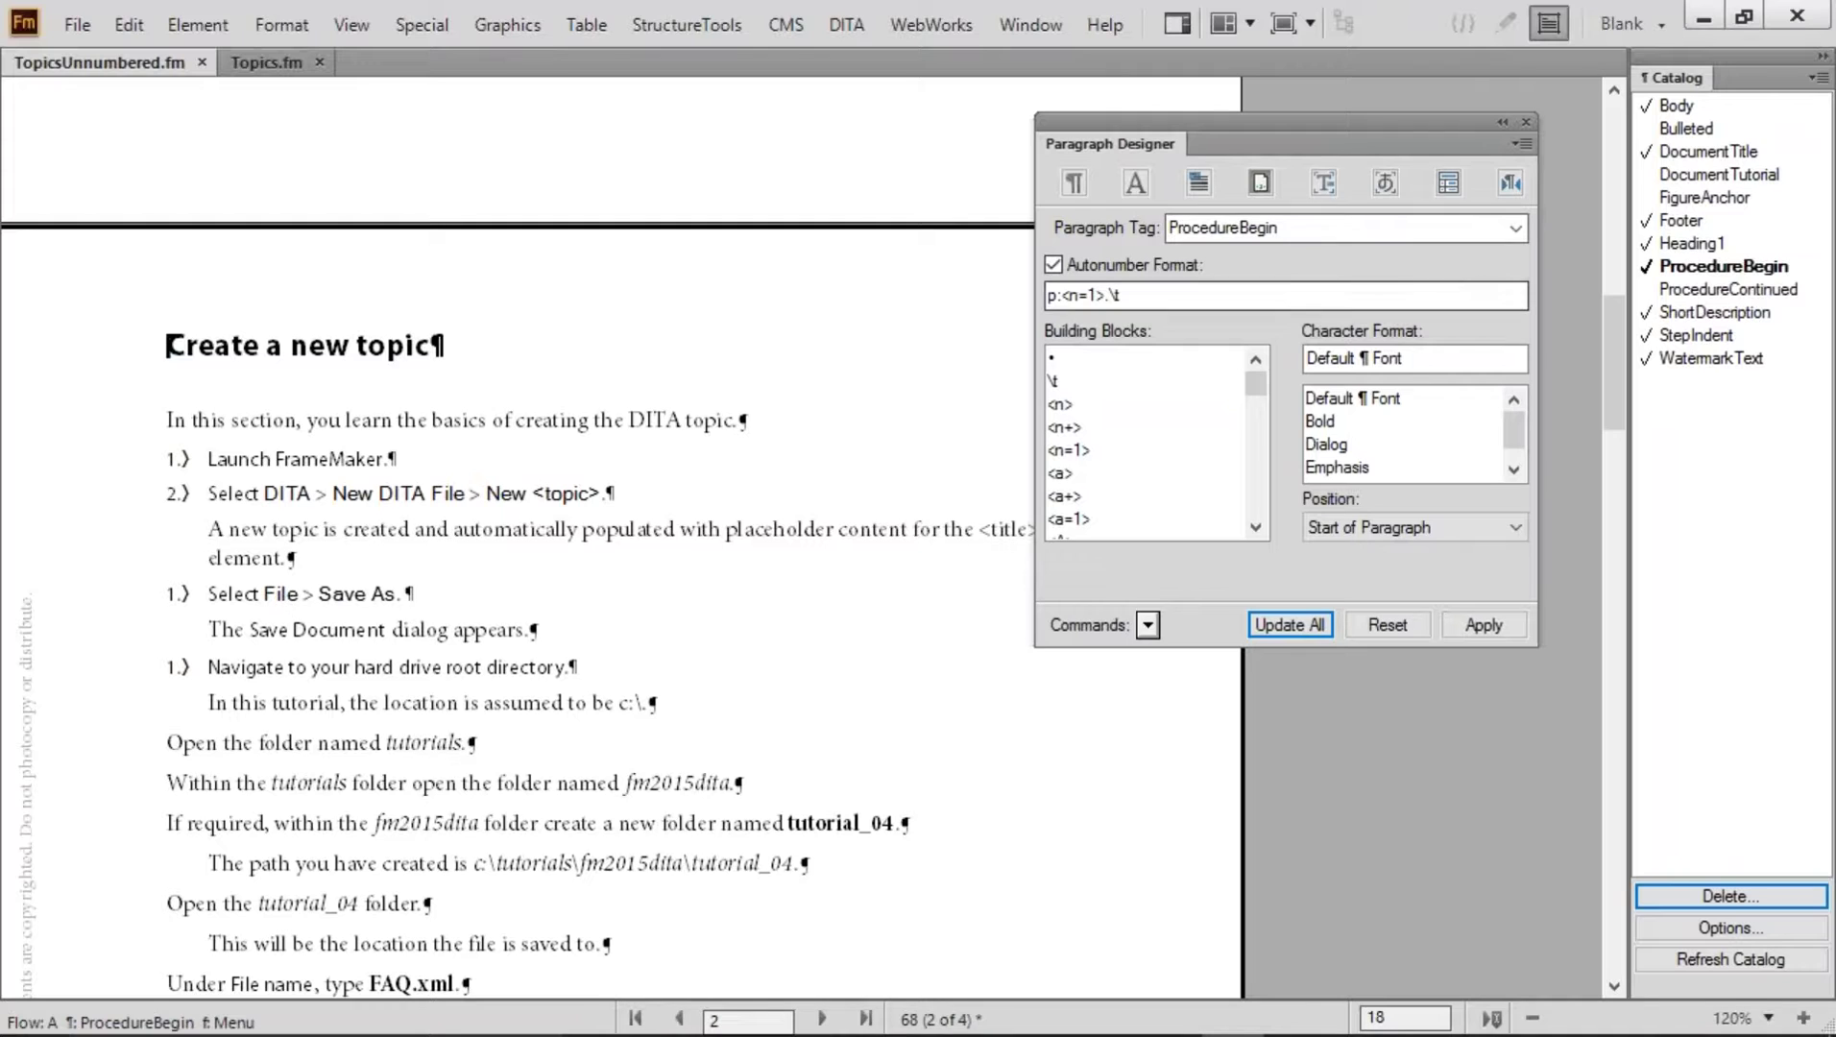
click(1693, 290)
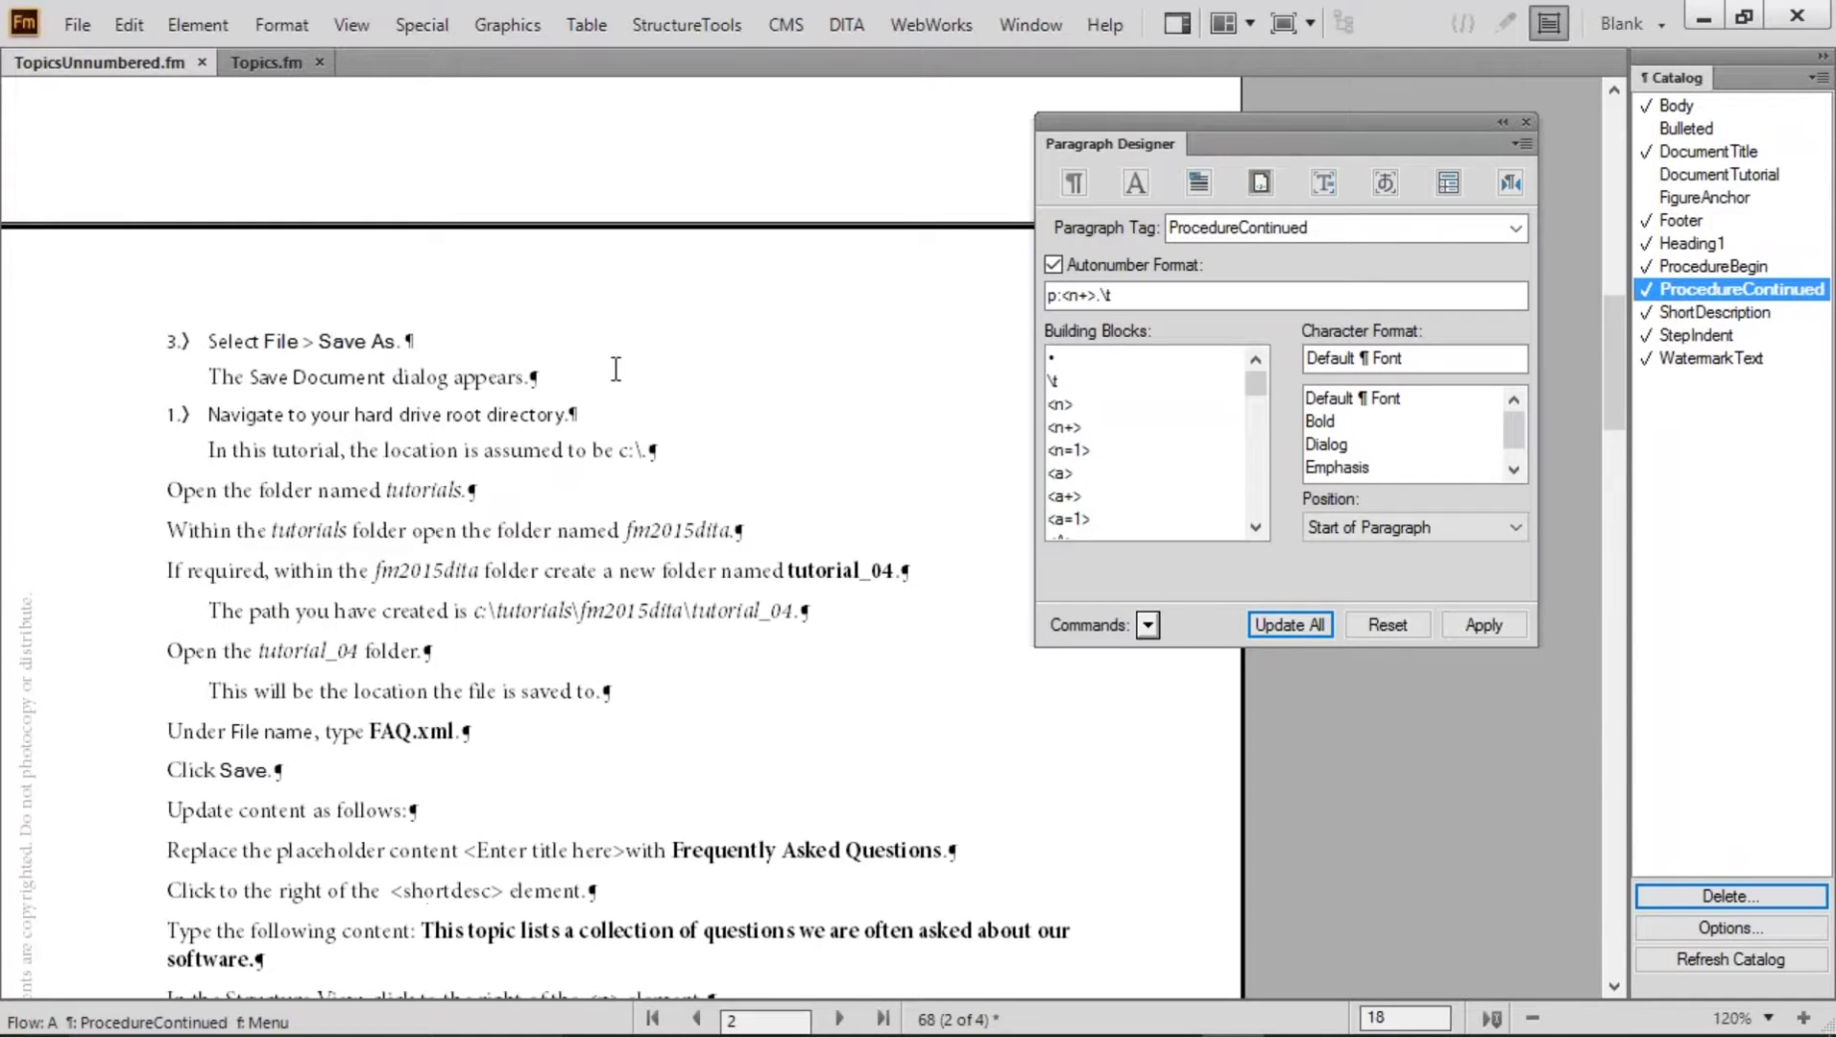
scroll(325, 415, up, 5)
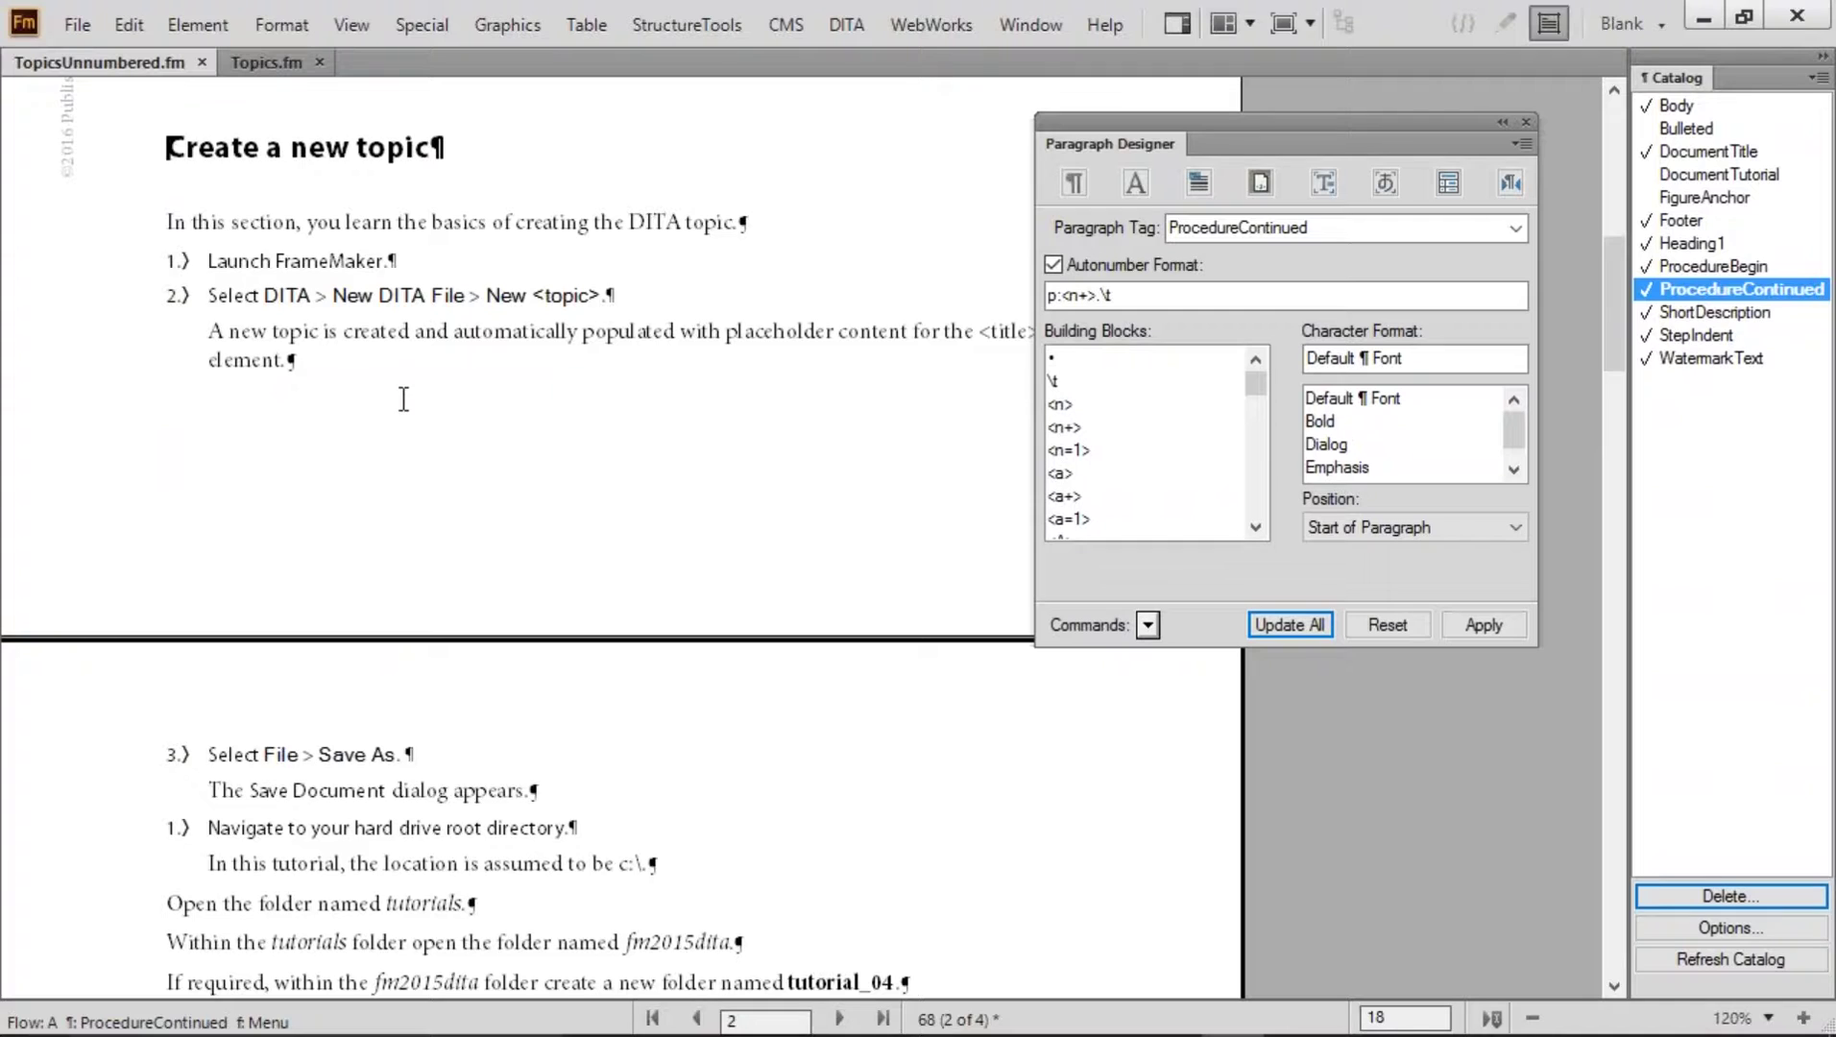
triple_click(334, 754)
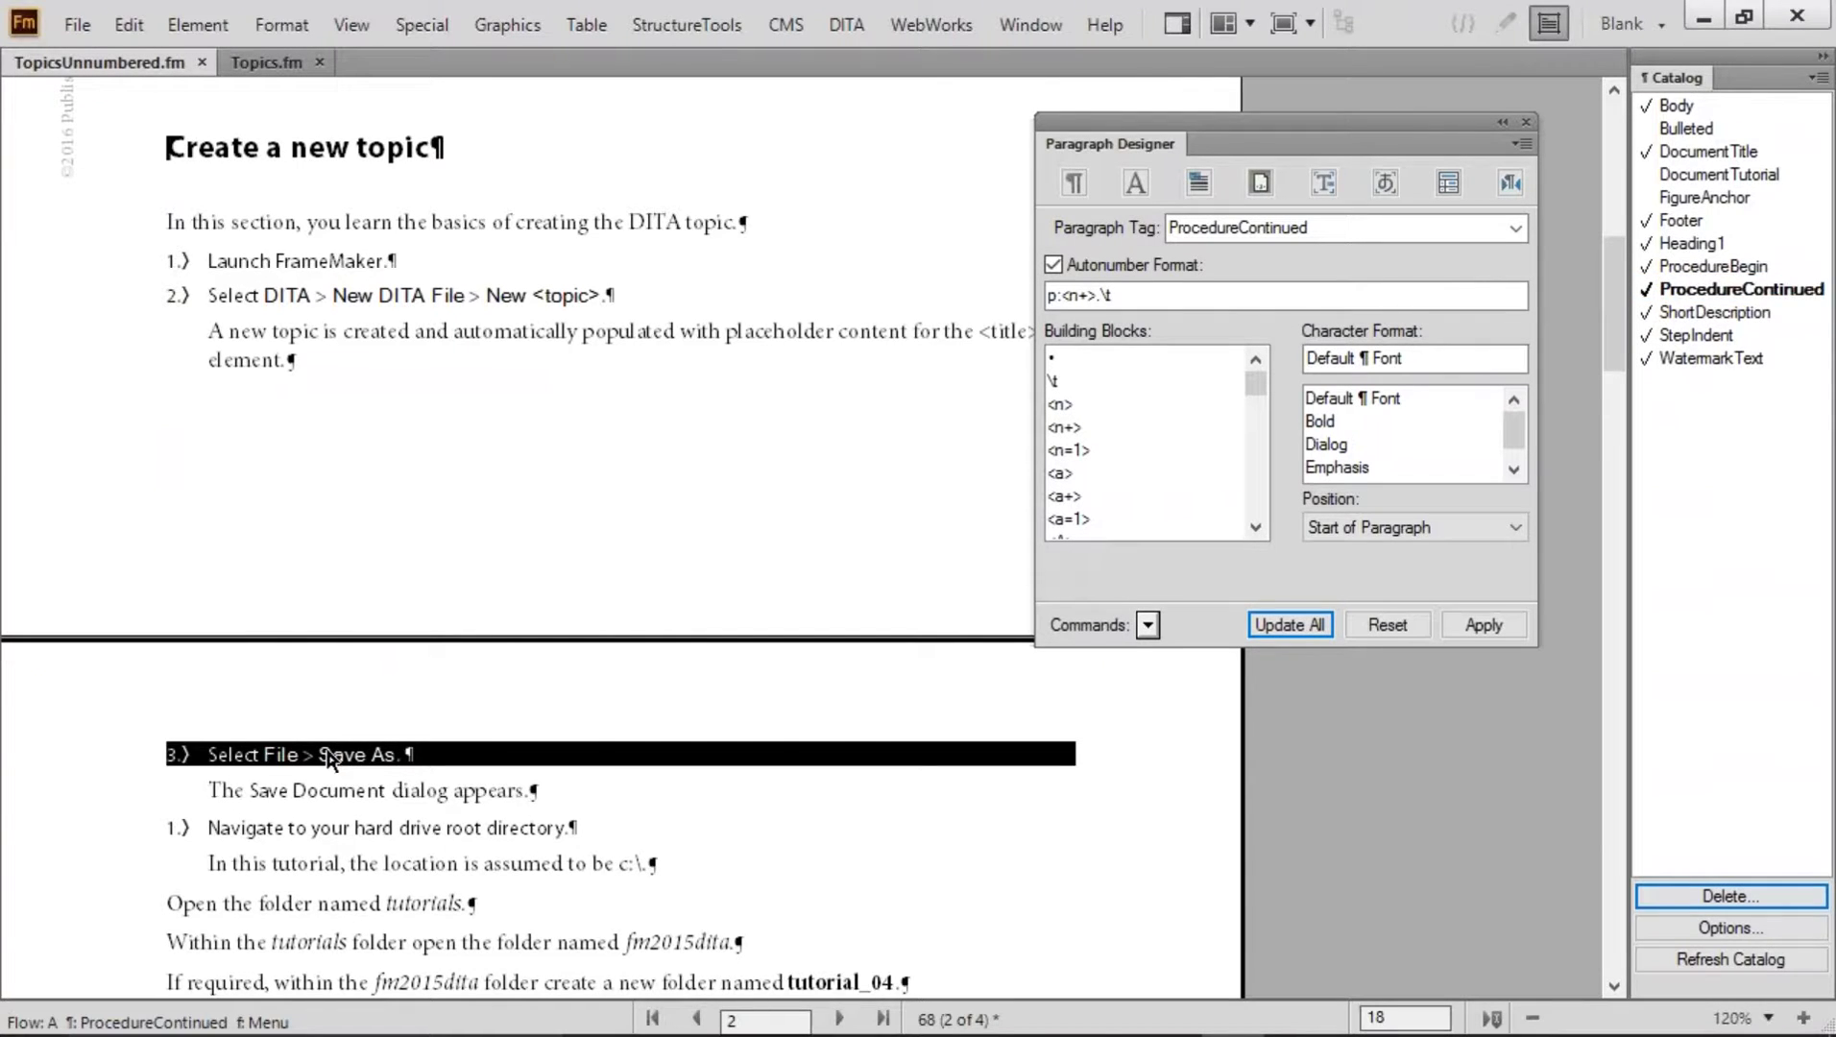
drag(241, 828, 344, 827)
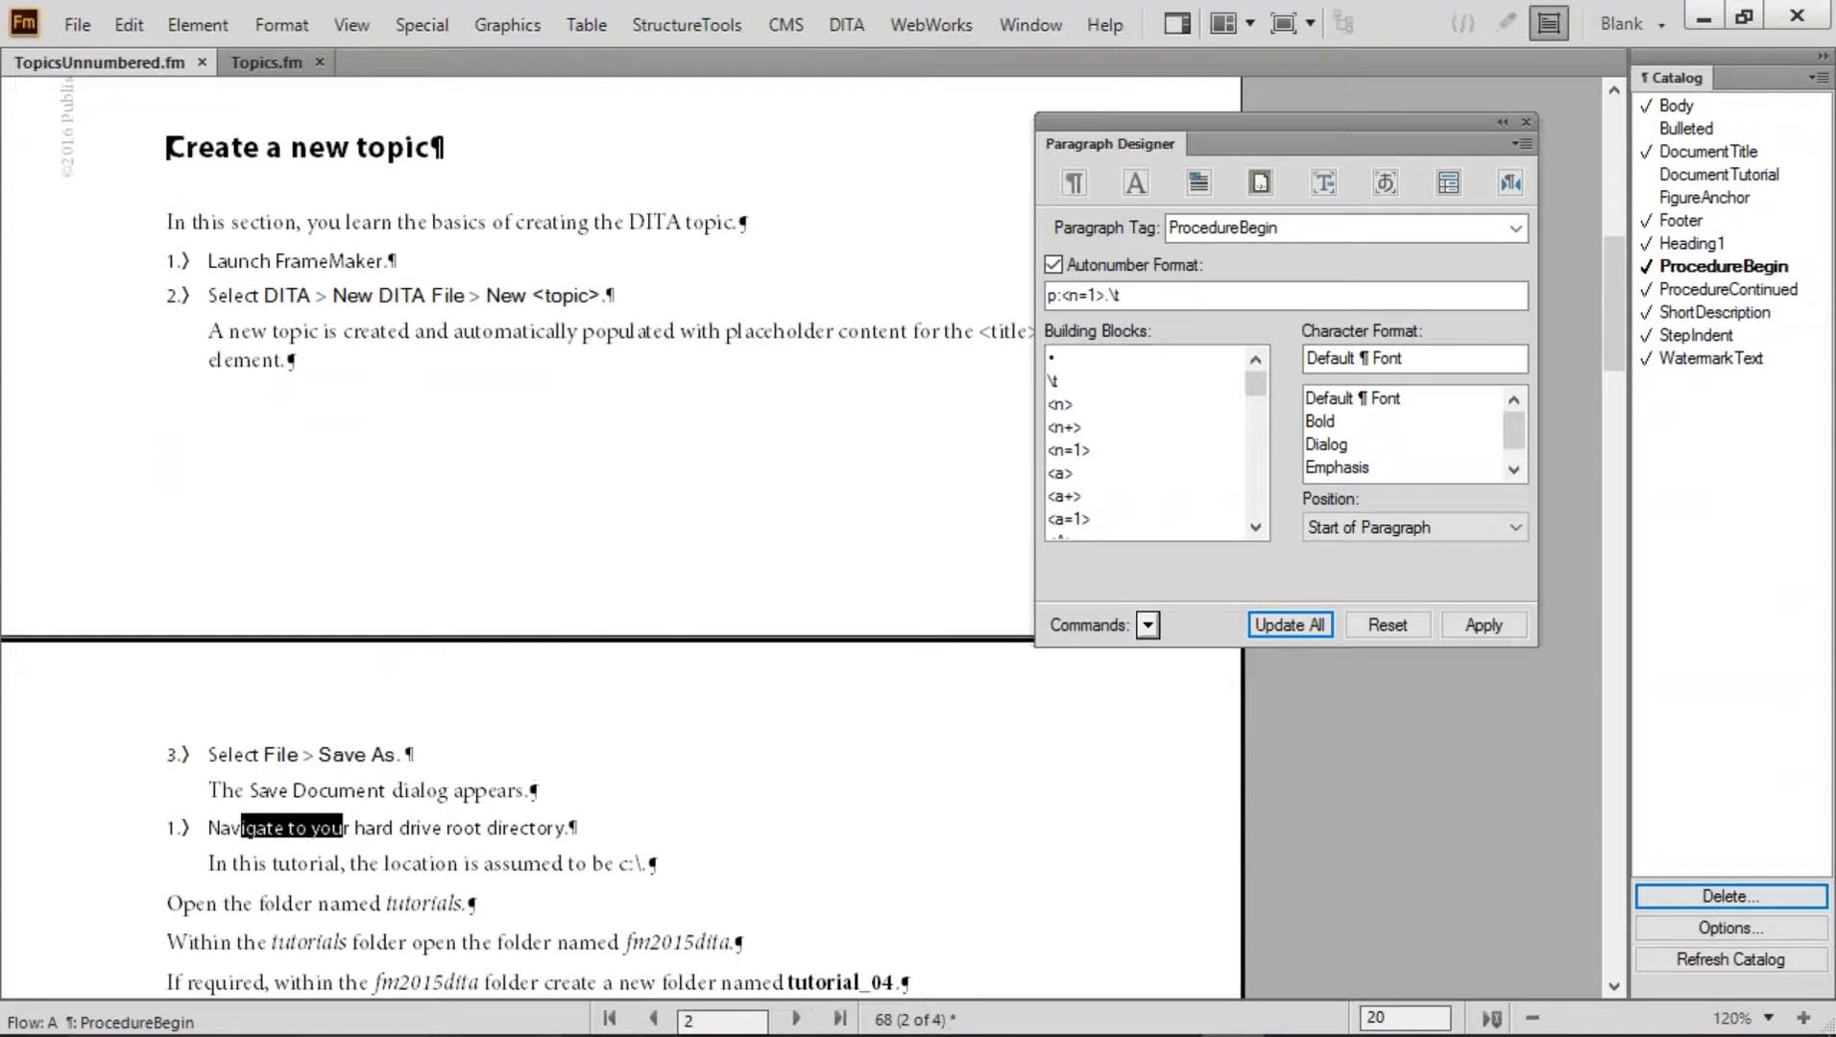
click(1703, 288)
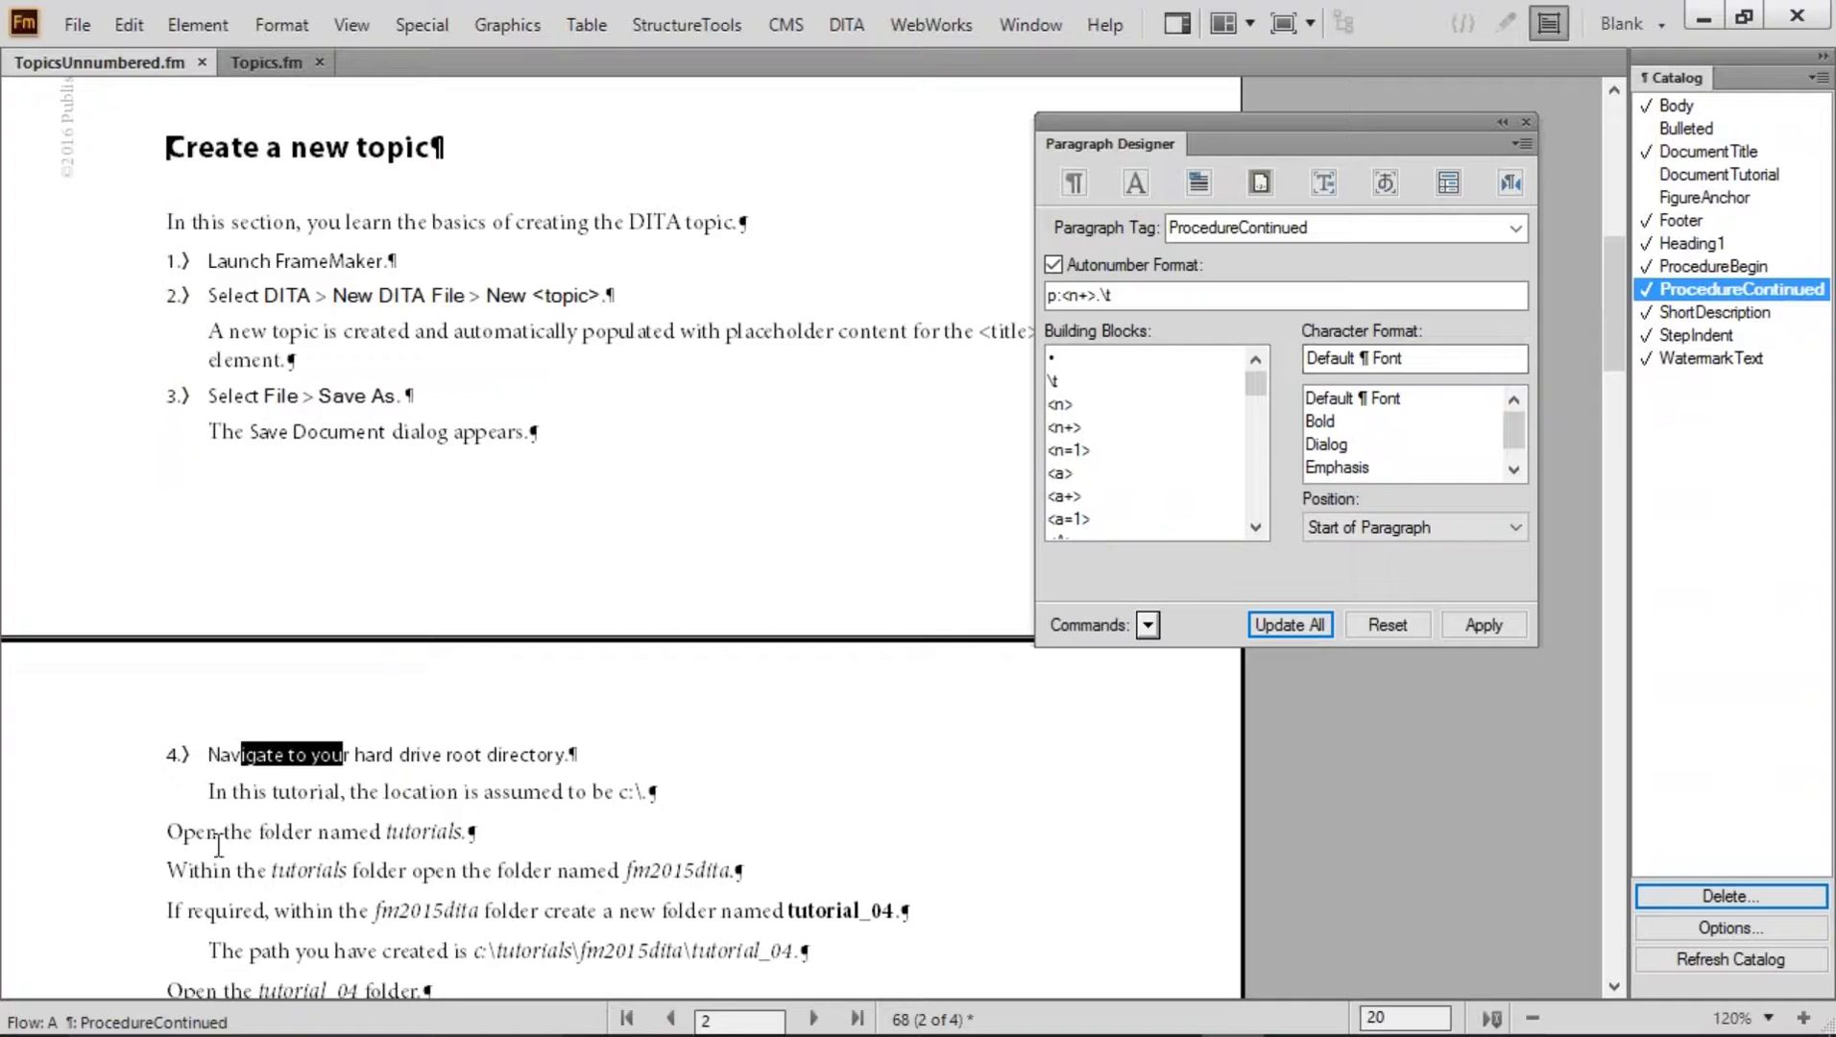
Apply ProcedureContinued to the three consecutive steps from "Open the folder named tutorials." to "If required" and to "Open the tutorial_04 folder."
drag(219, 843, 264, 910)
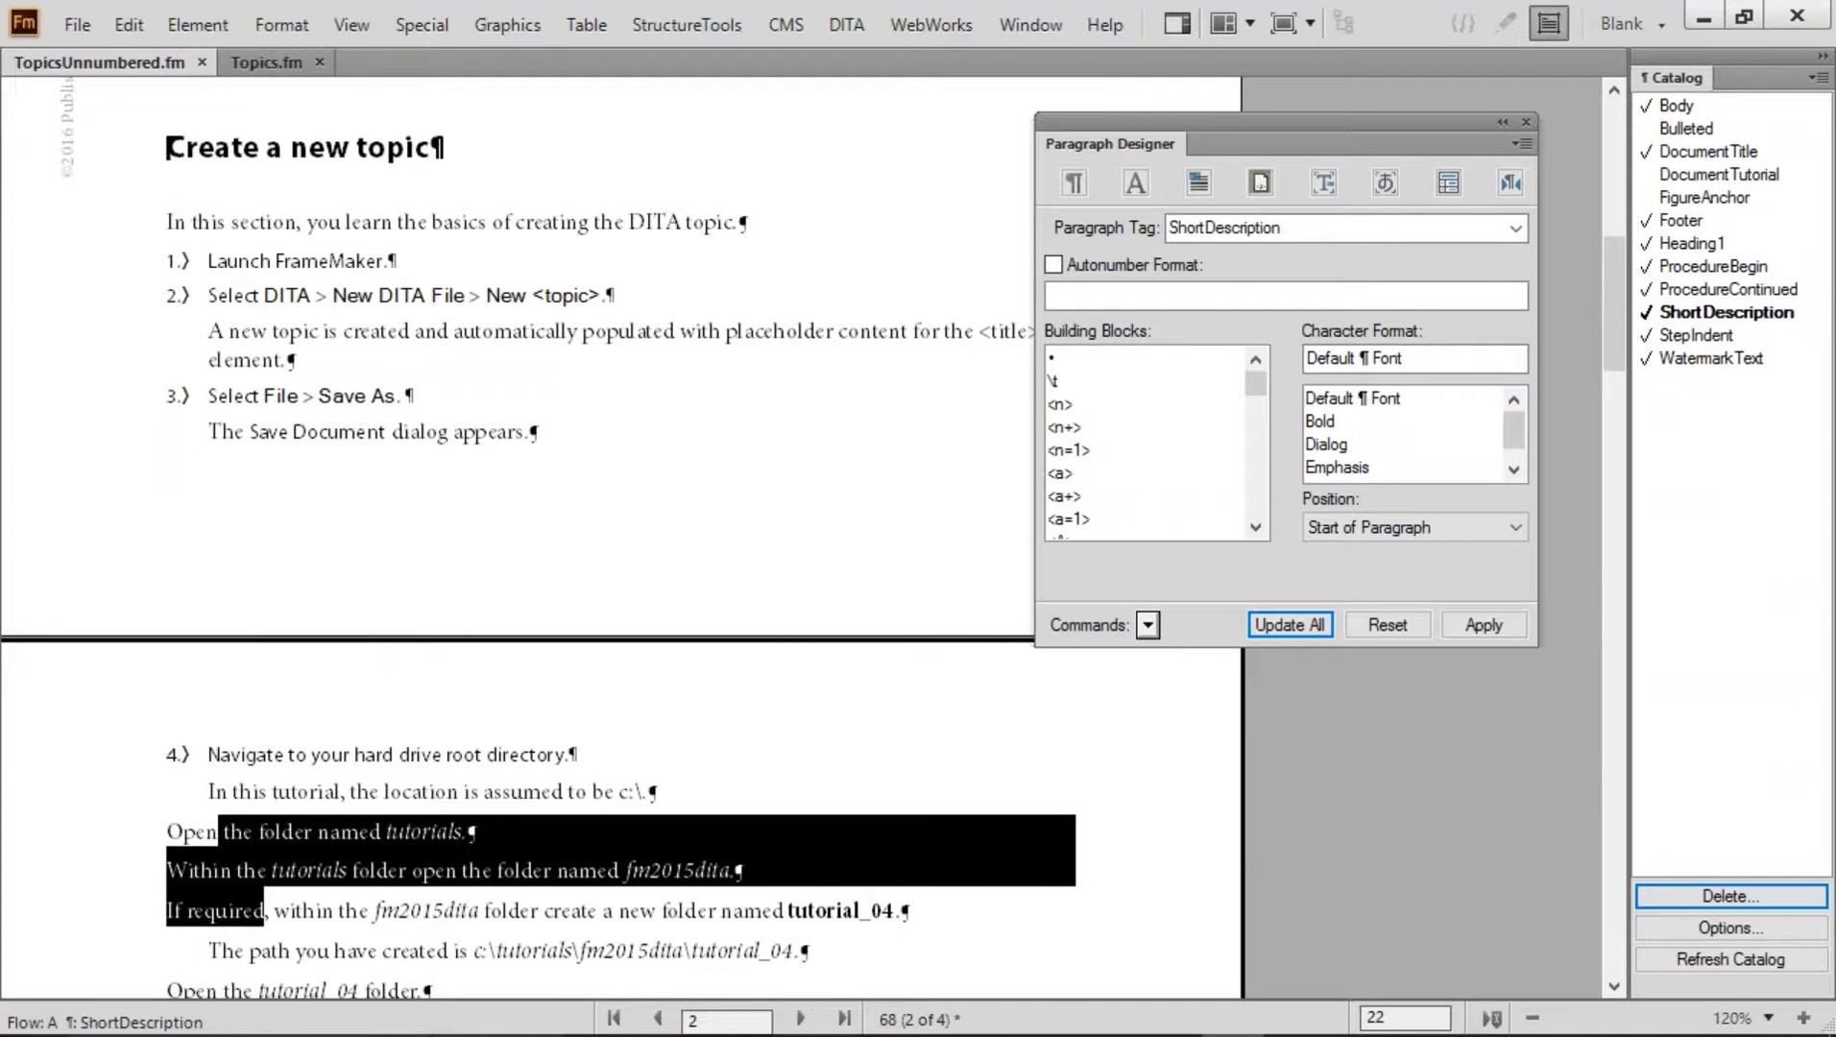
click(1741, 284)
scroll(385, 577, down, 5)
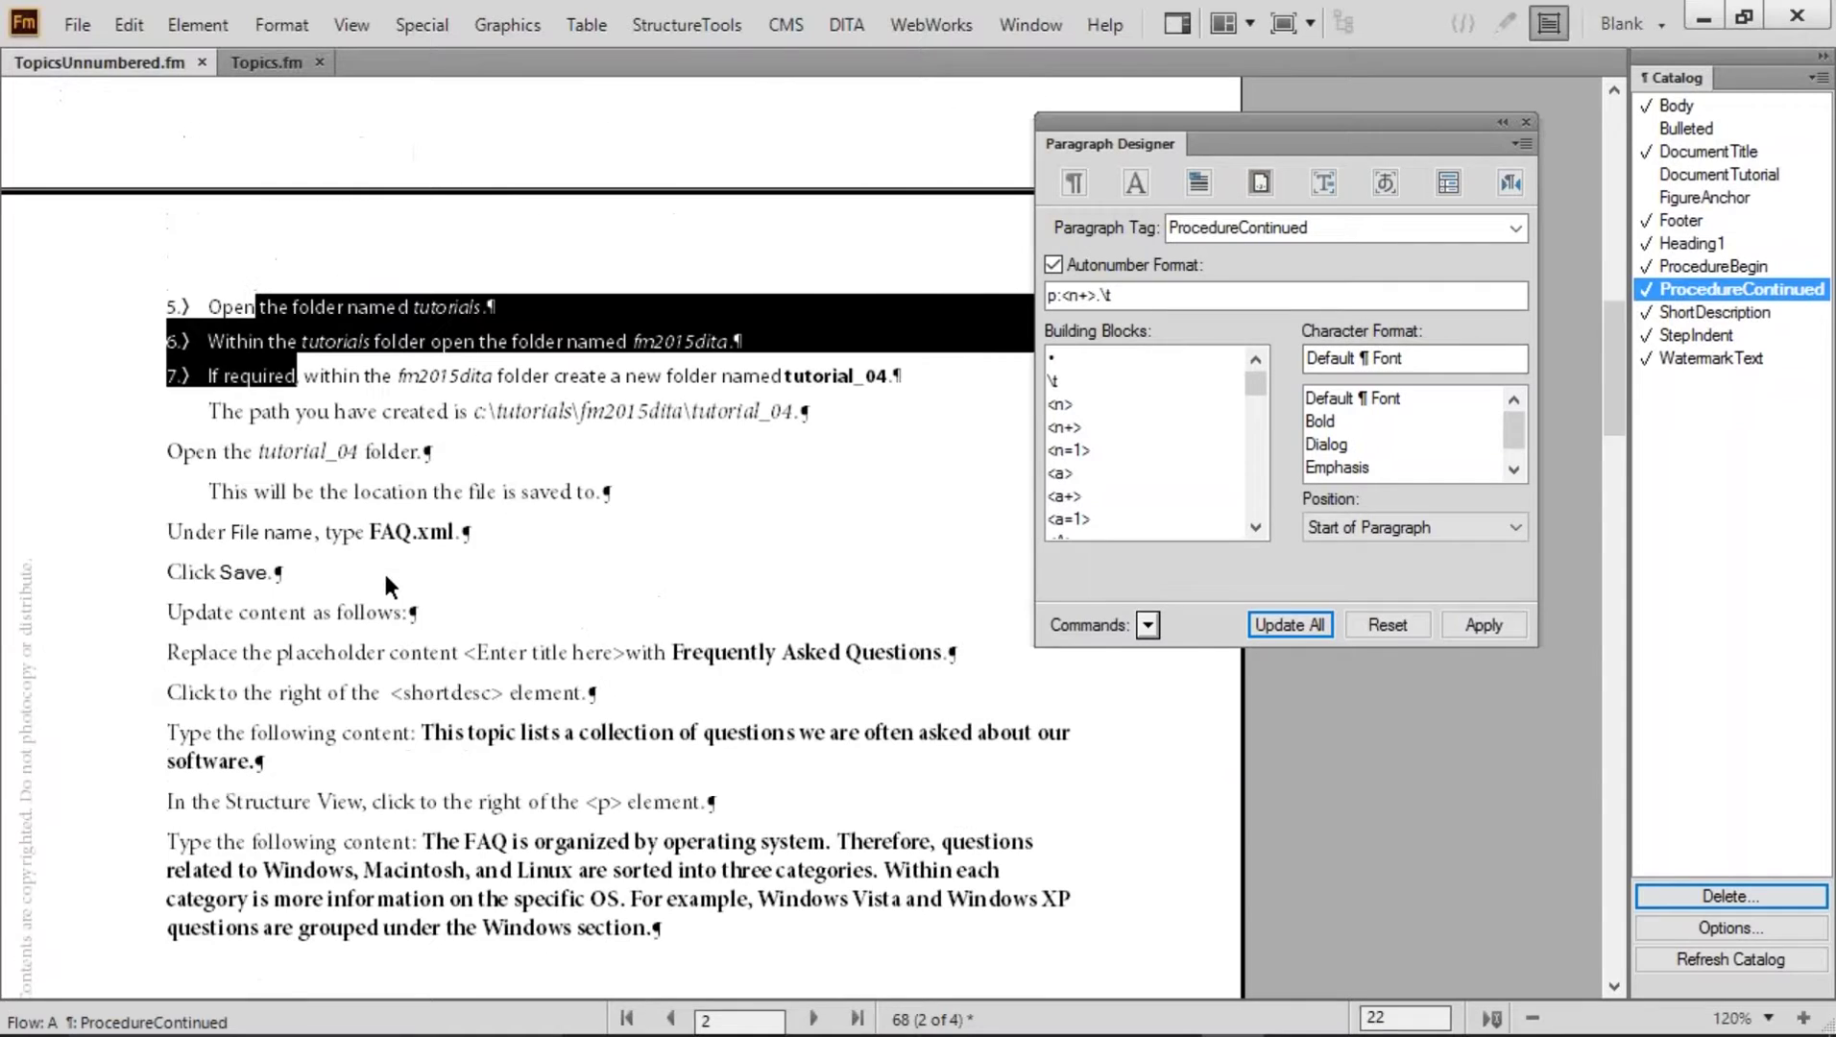
click(154, 457)
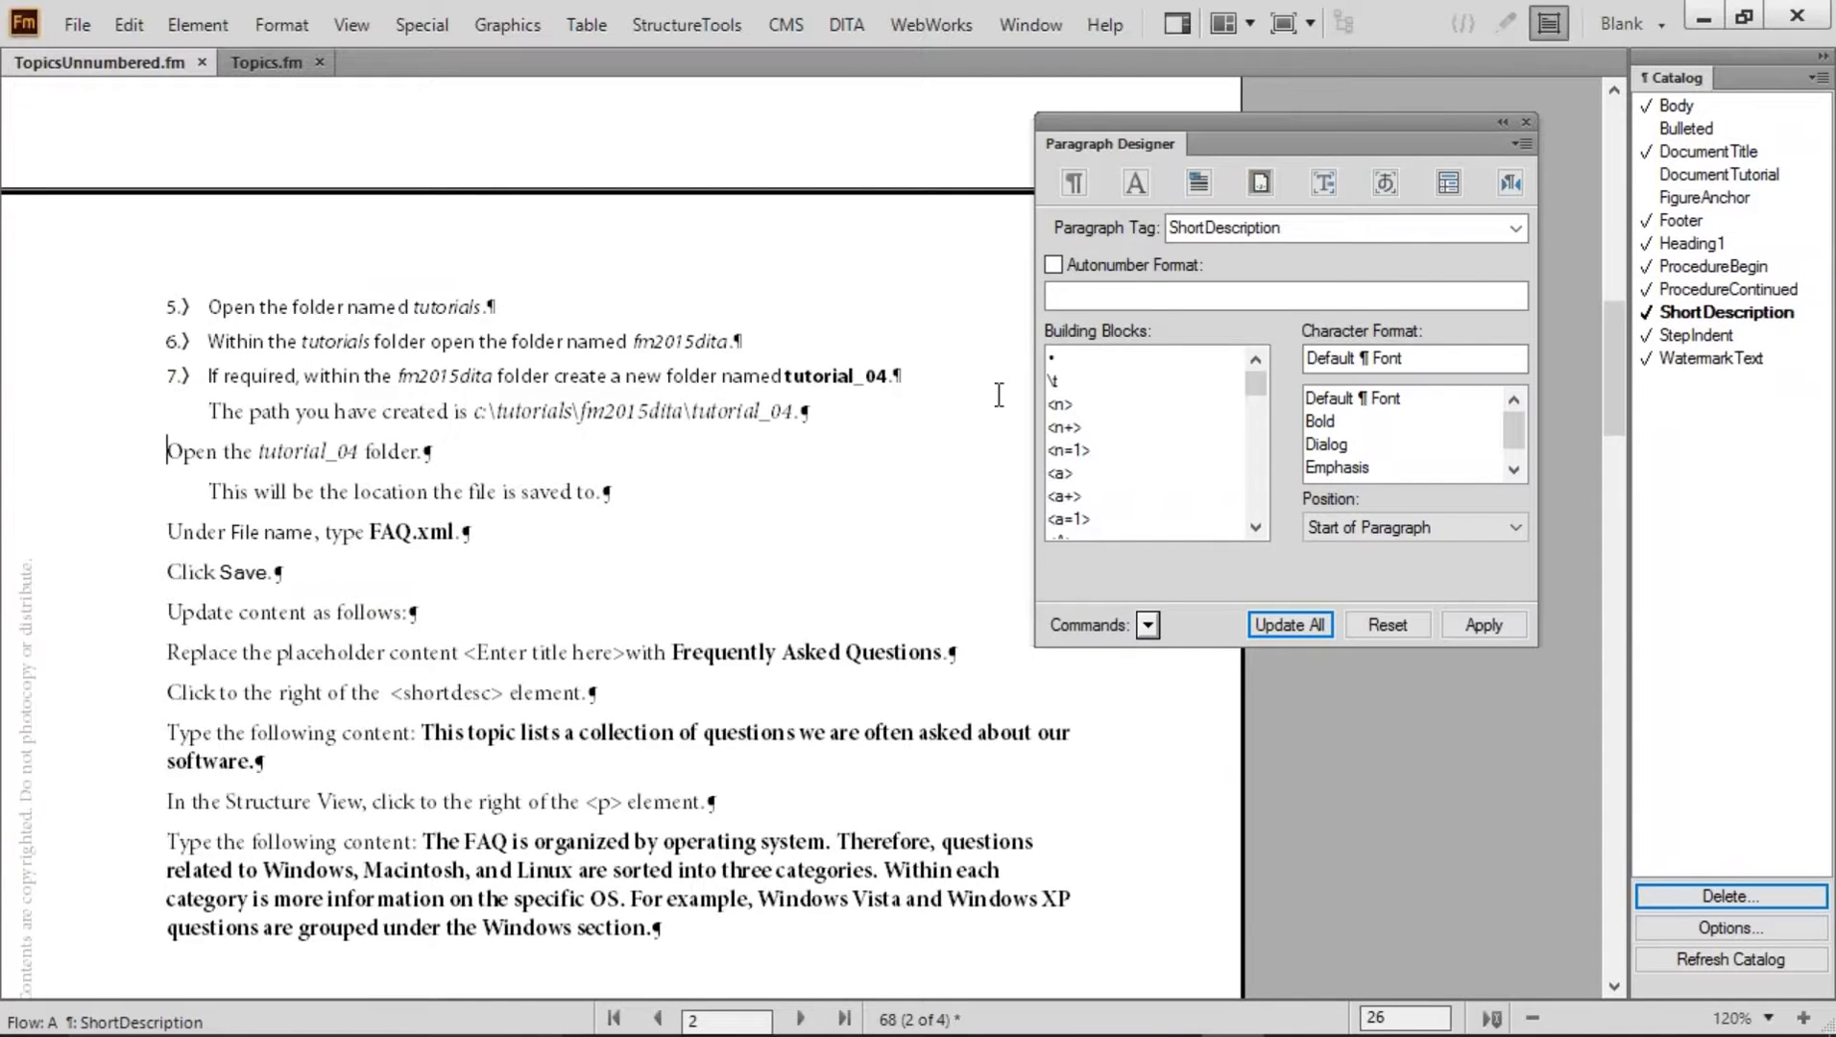
click(1710, 291)
Apply ProcedureContinued to the steps "Under File name, type FAQ.xml.", "Click Save." and "Update content as follows:"
drag(197, 525, 195, 603)
click(1726, 312)
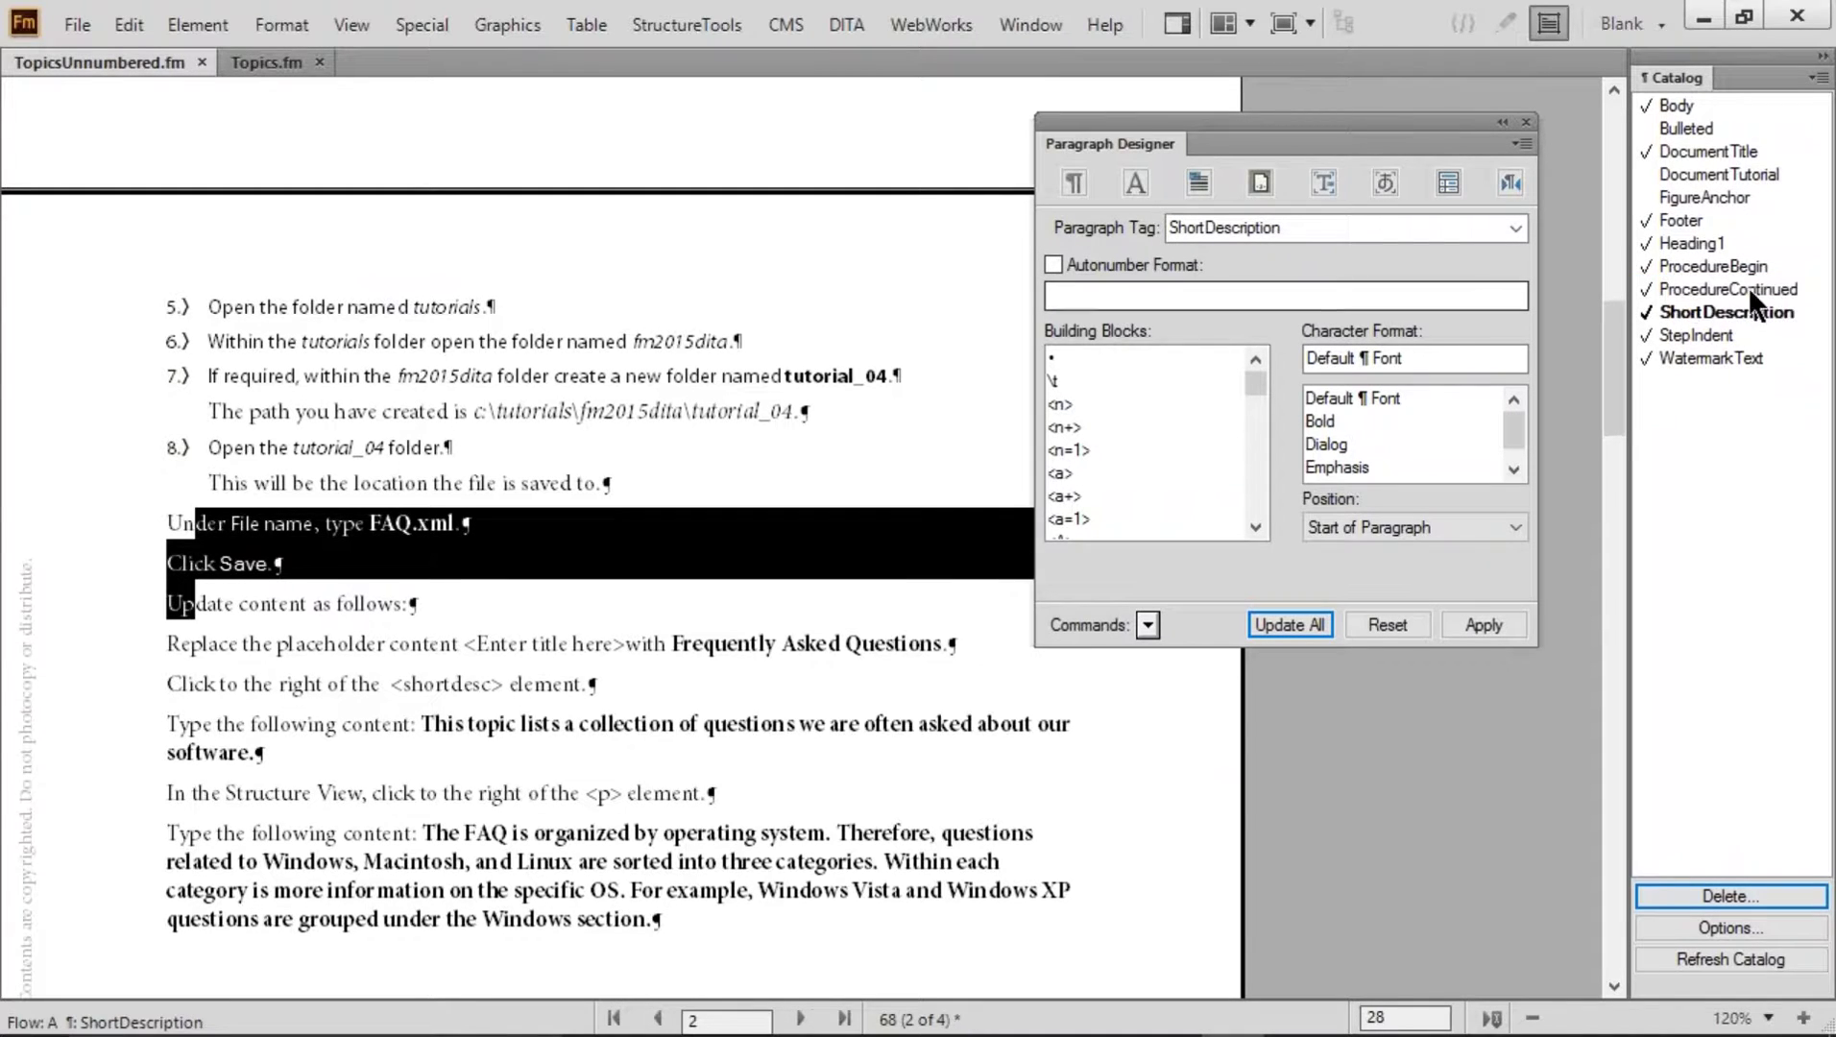
click(1710, 288)
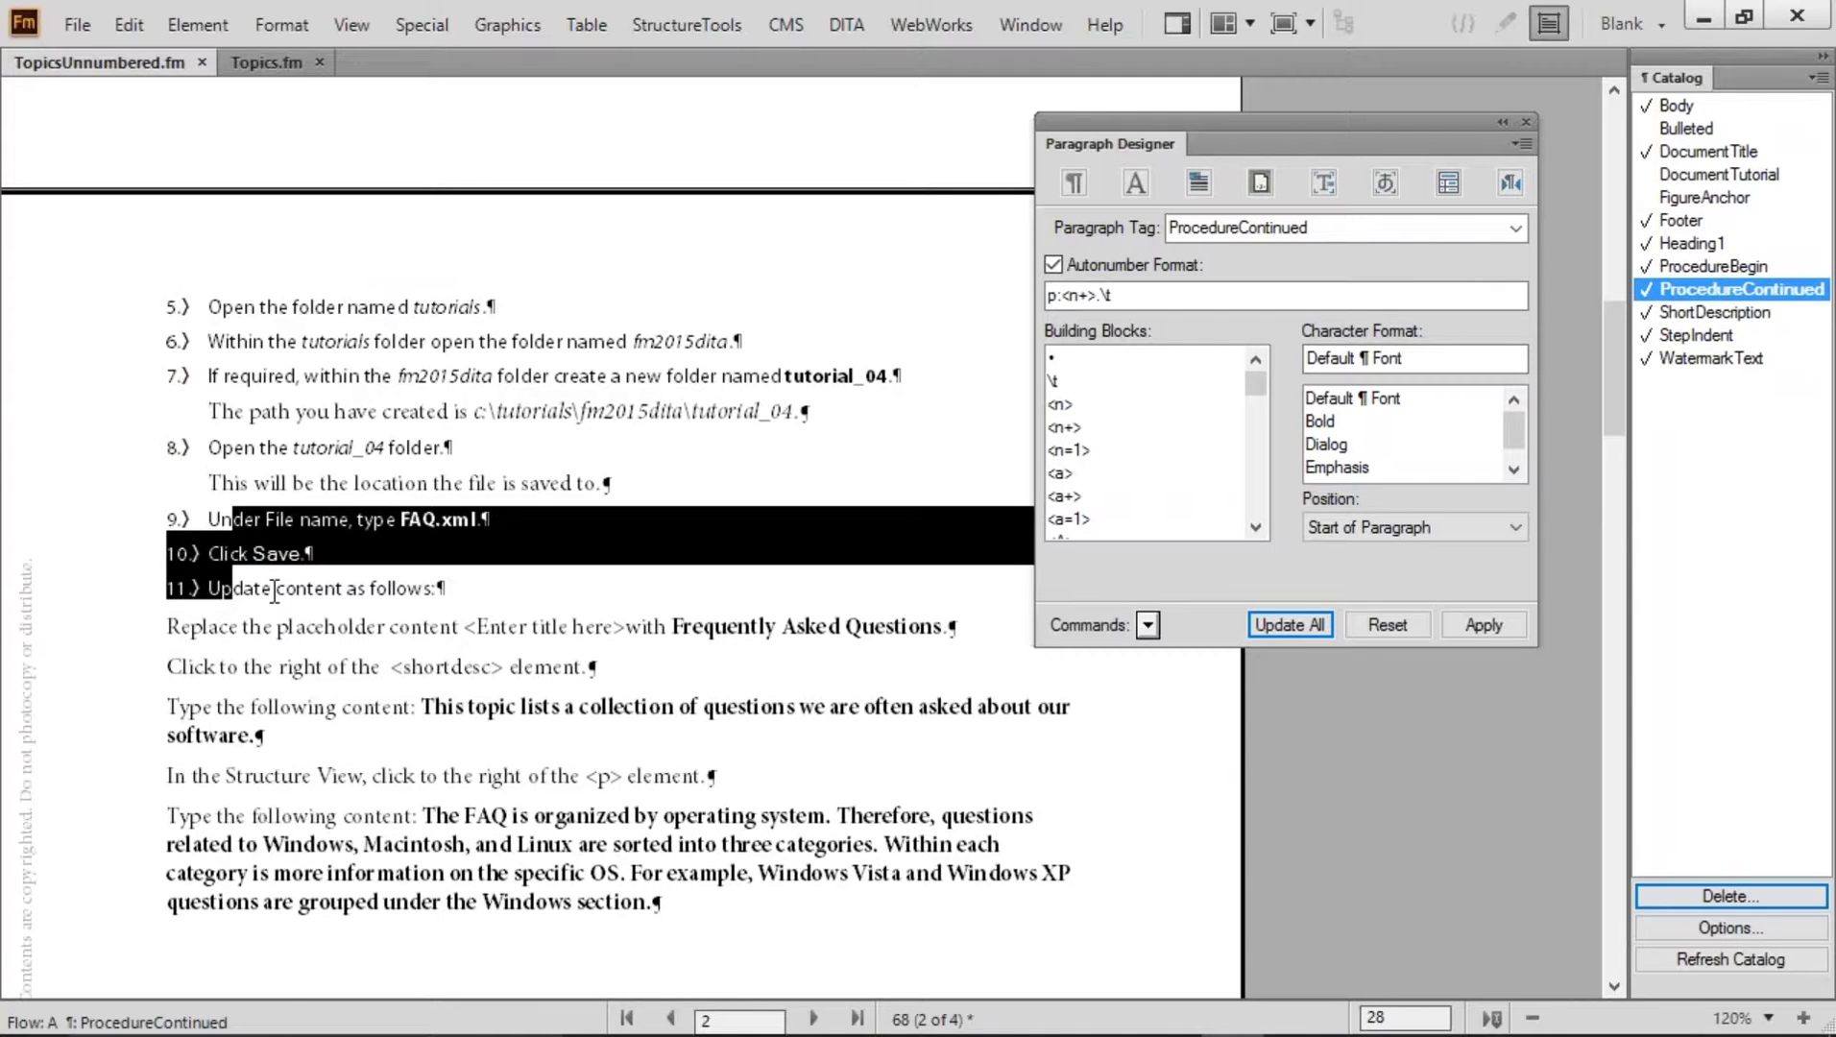
Create a format named ProcedureSub from the five paragraphs below "Update content as follows:" and apply it to them
drag(195, 629, 203, 845)
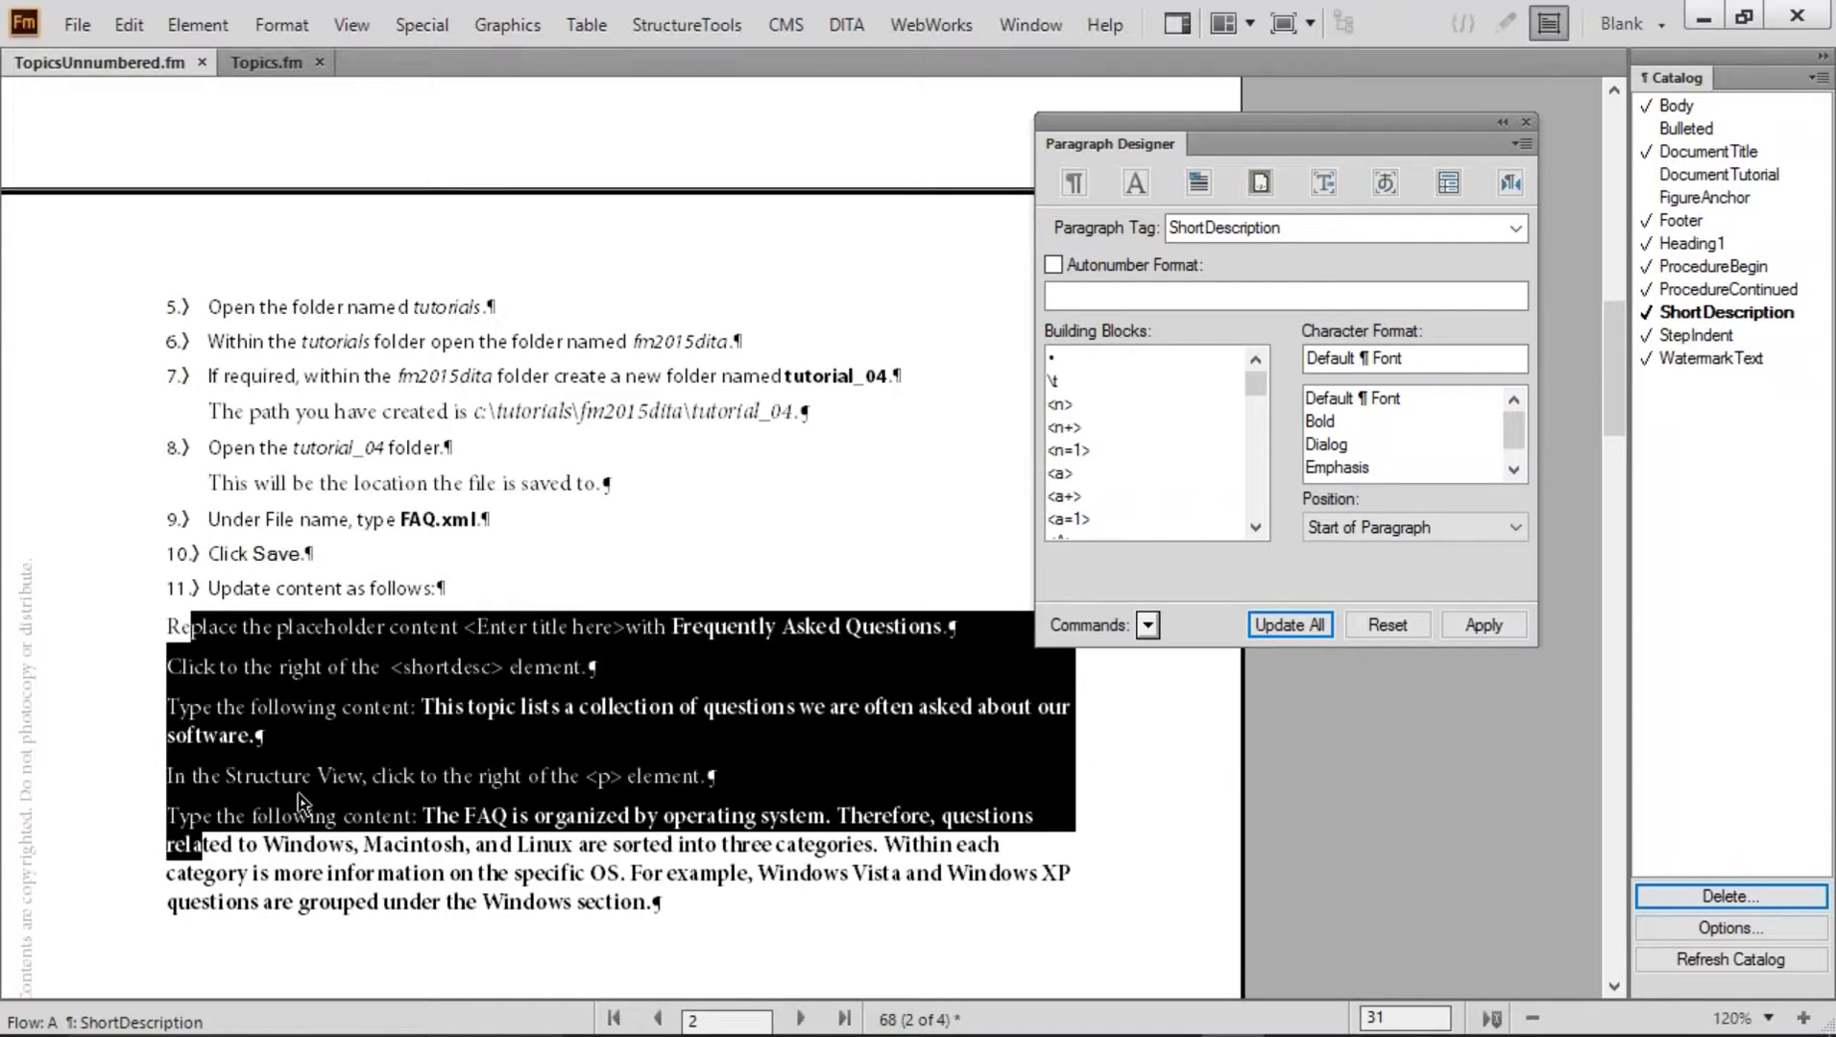
click(1147, 624)
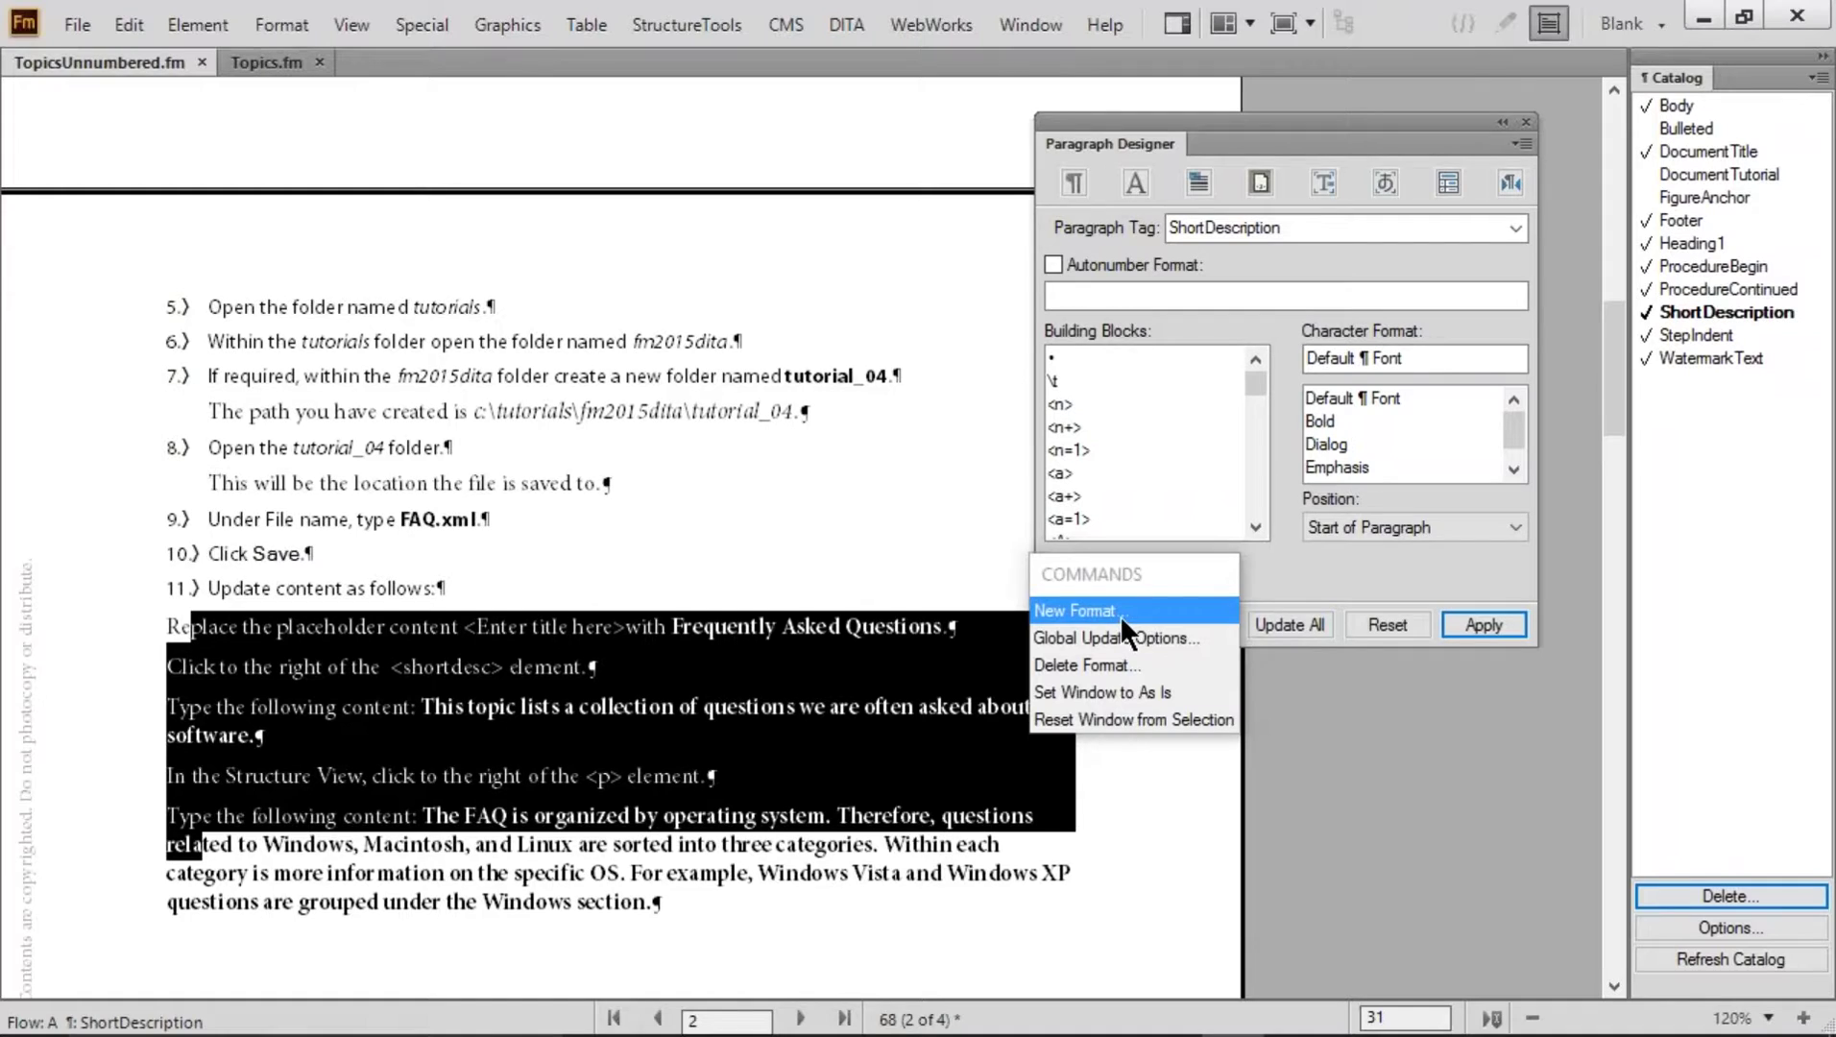
click(1124, 614)
text(Procedure)
key(Return)
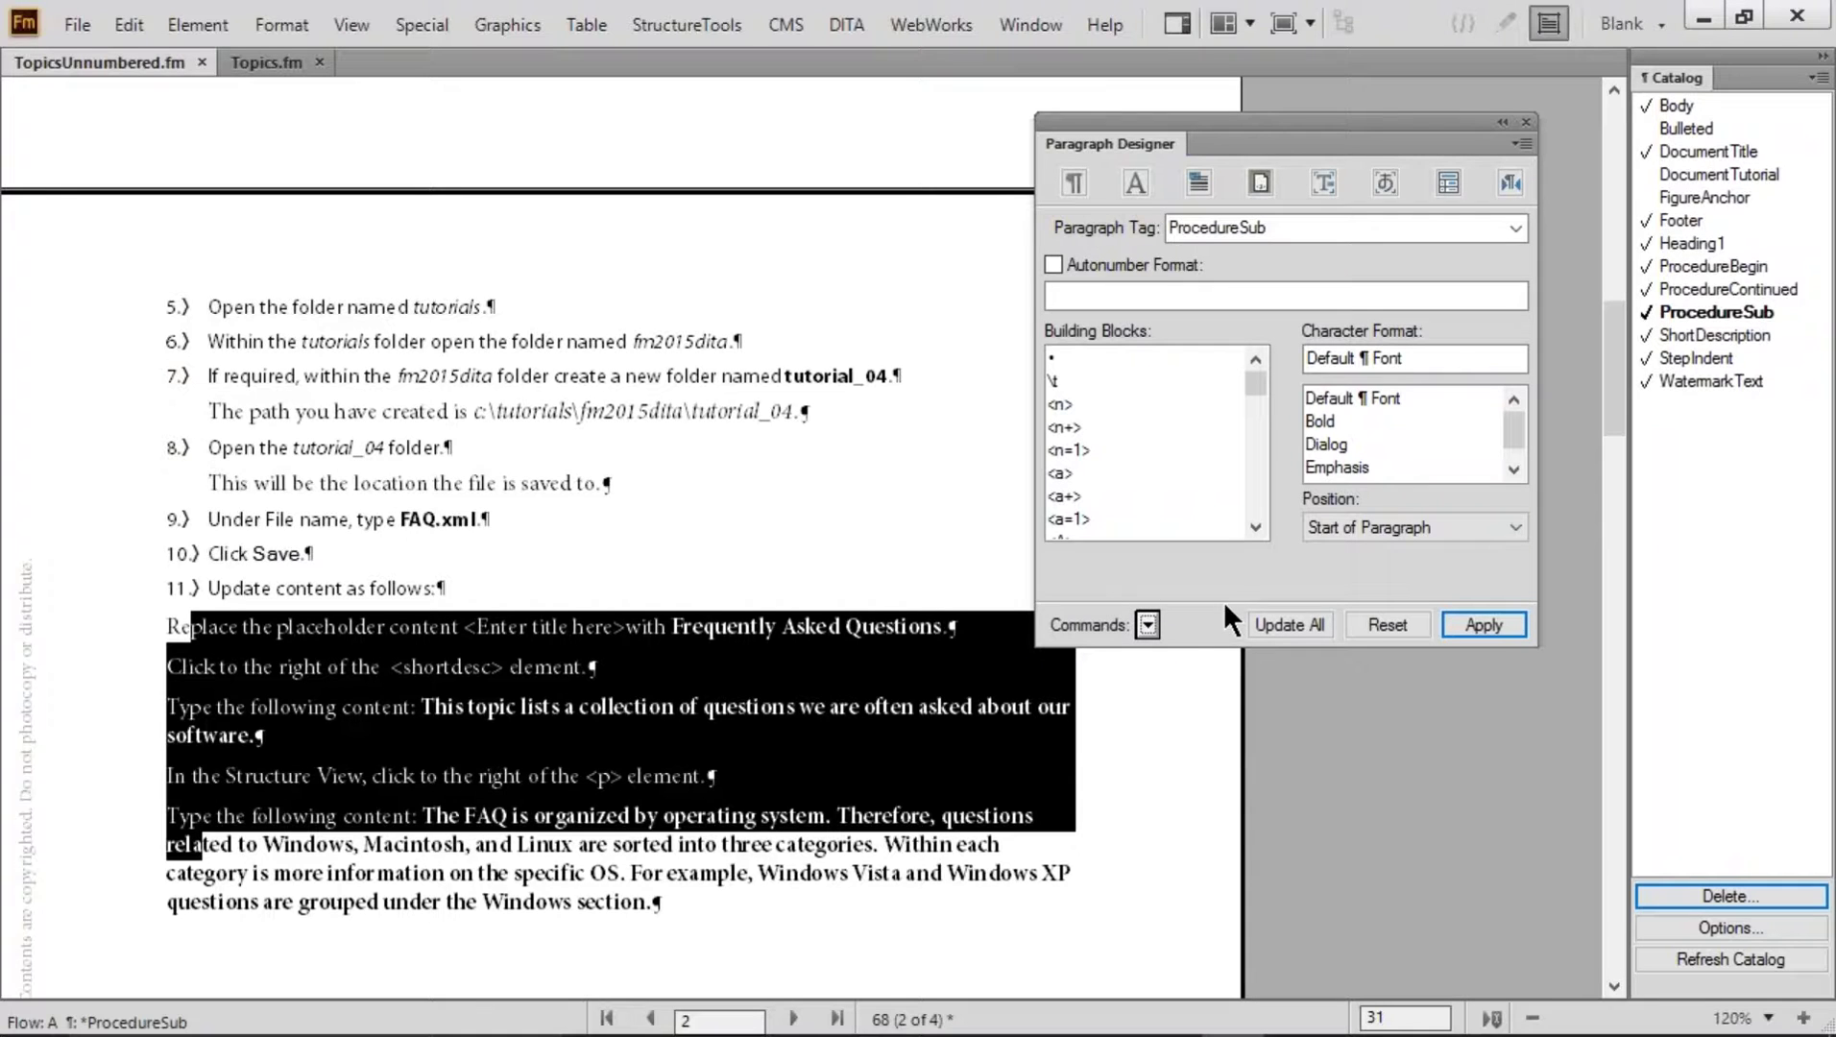
Set the ProcedureSub font to Myriad Pro, 9 pt, Italic, and update all paragraphs with that format
click(1135, 183)
drag(1261, 266, 1173, 266)
text(Myriad Pro)
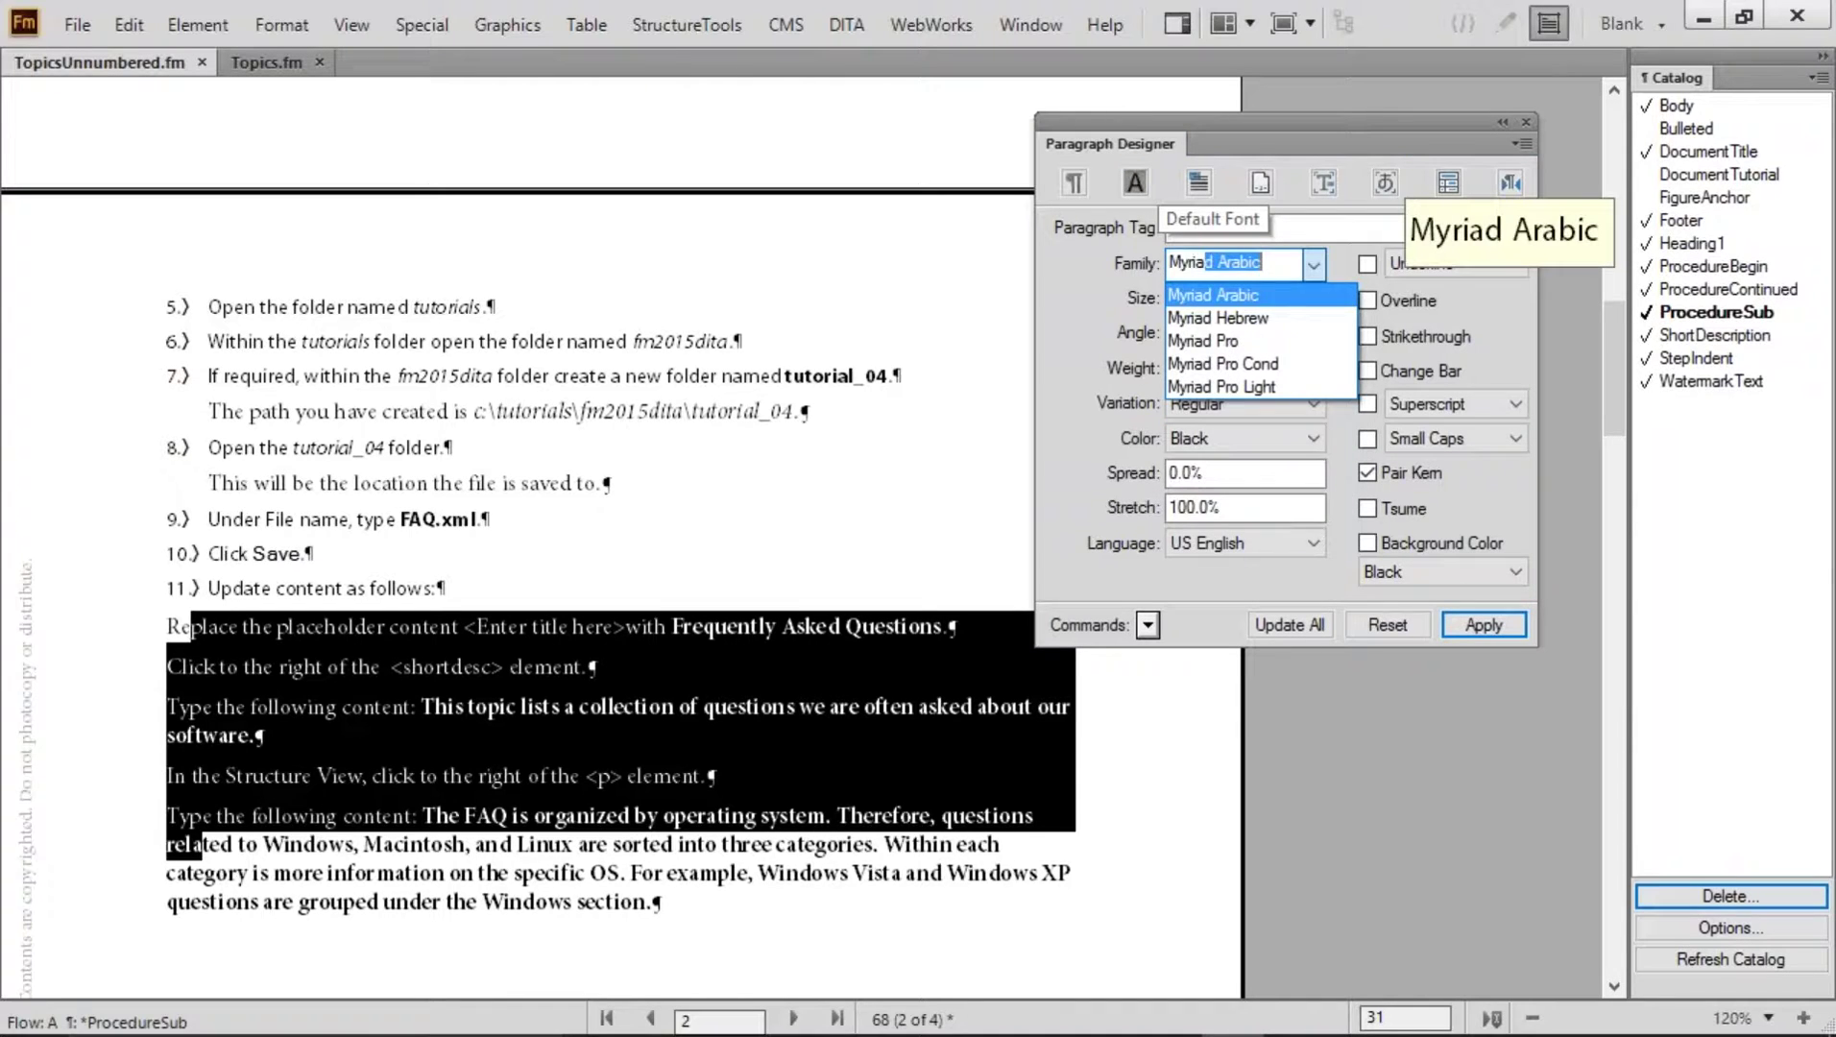
key(Tab)
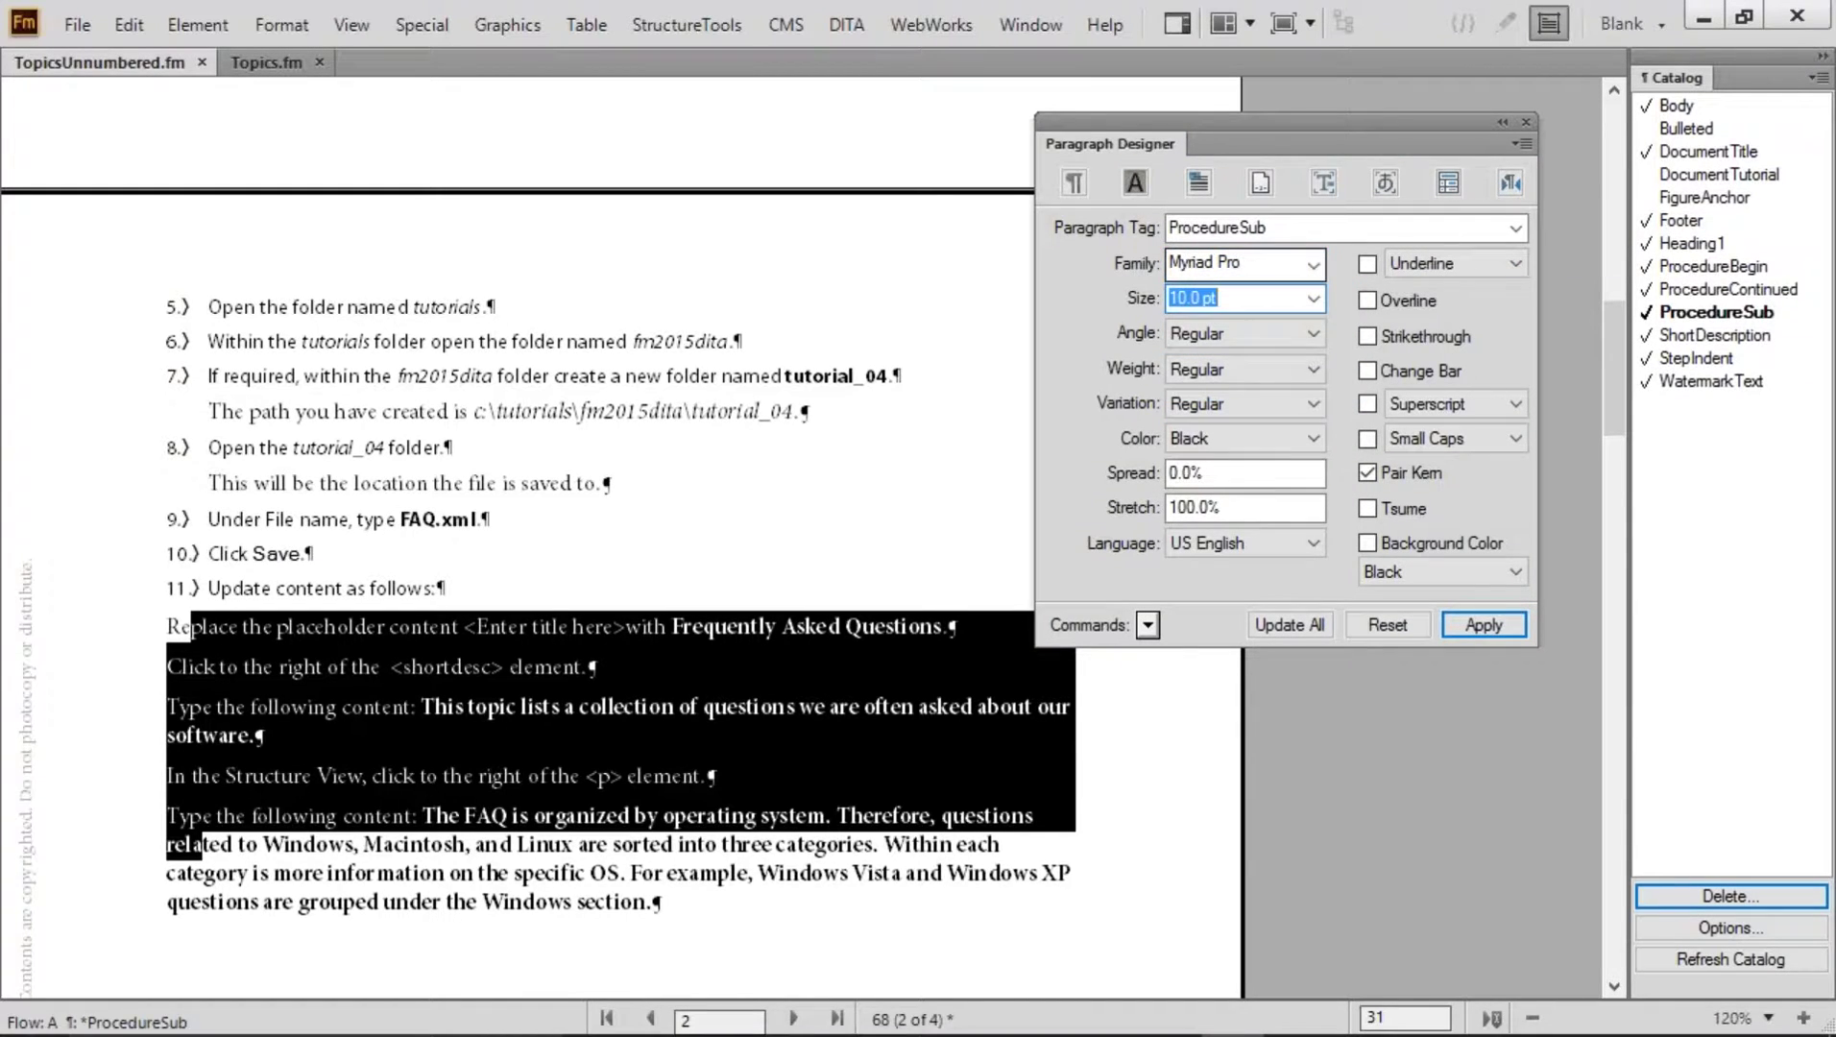
text(9)
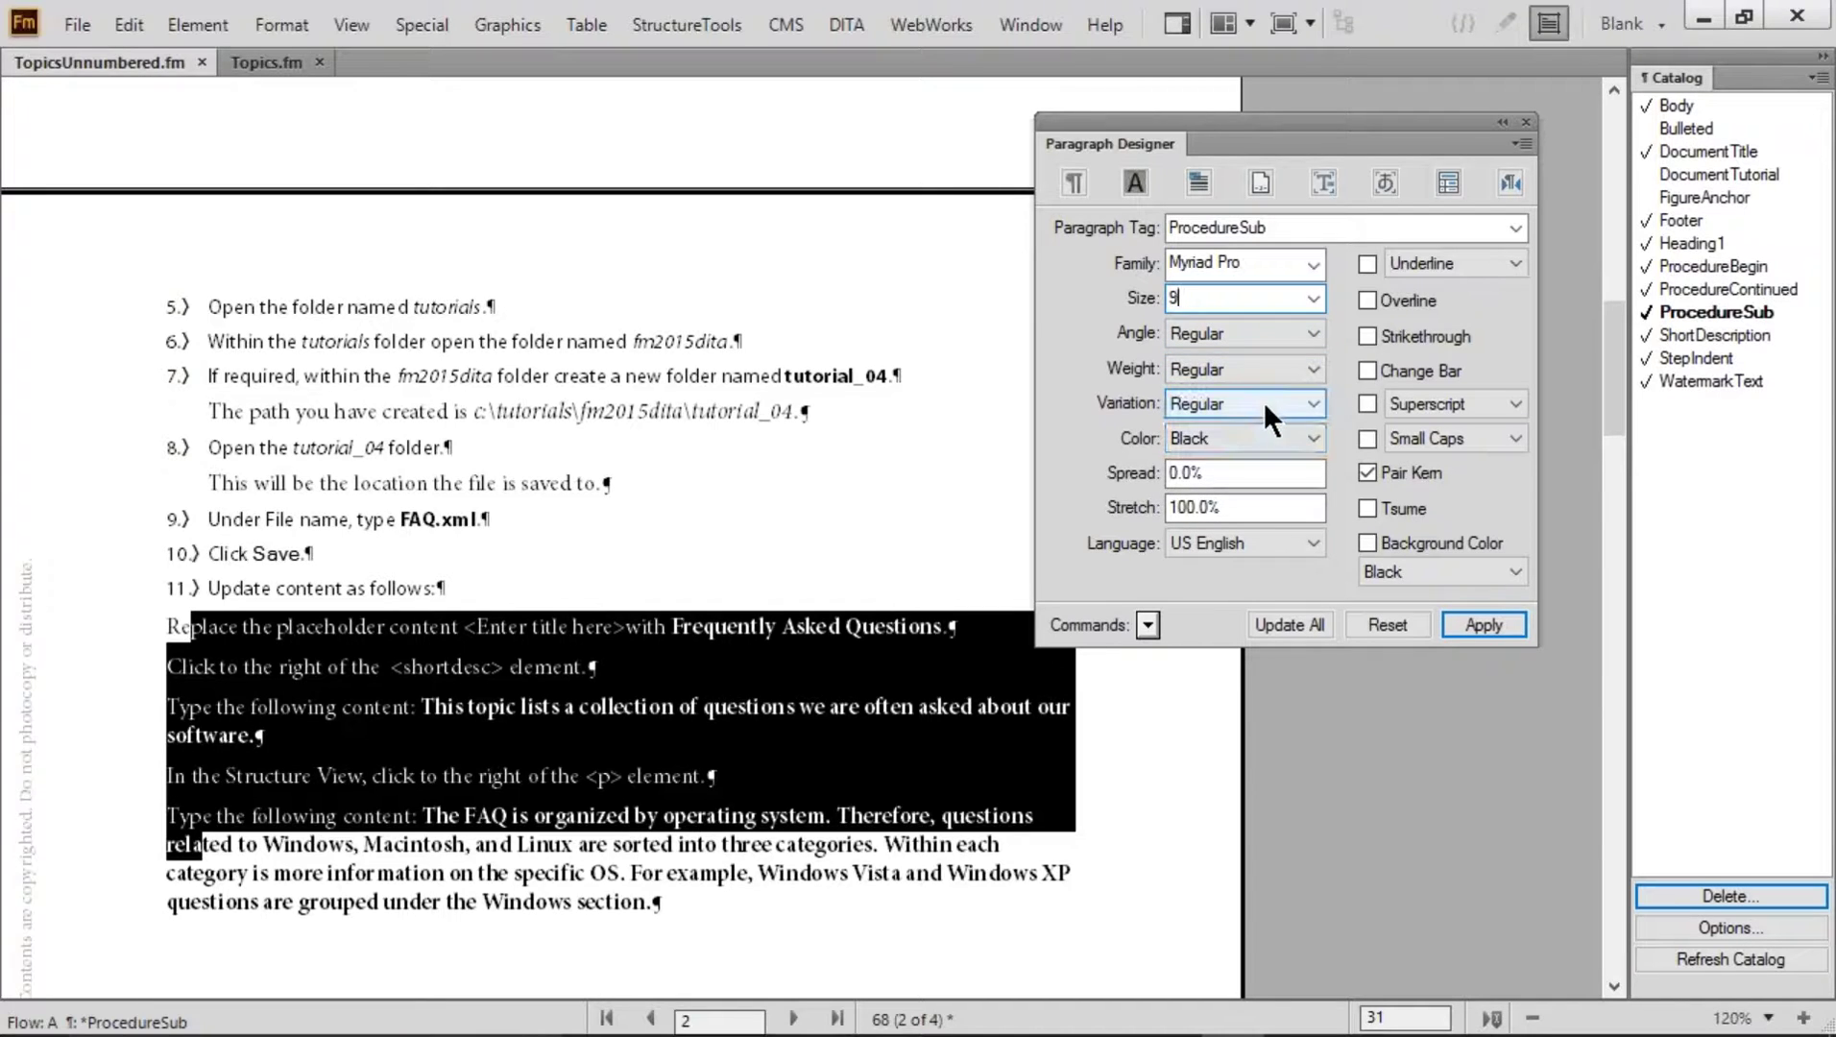
click(1228, 329)
click(1197, 375)
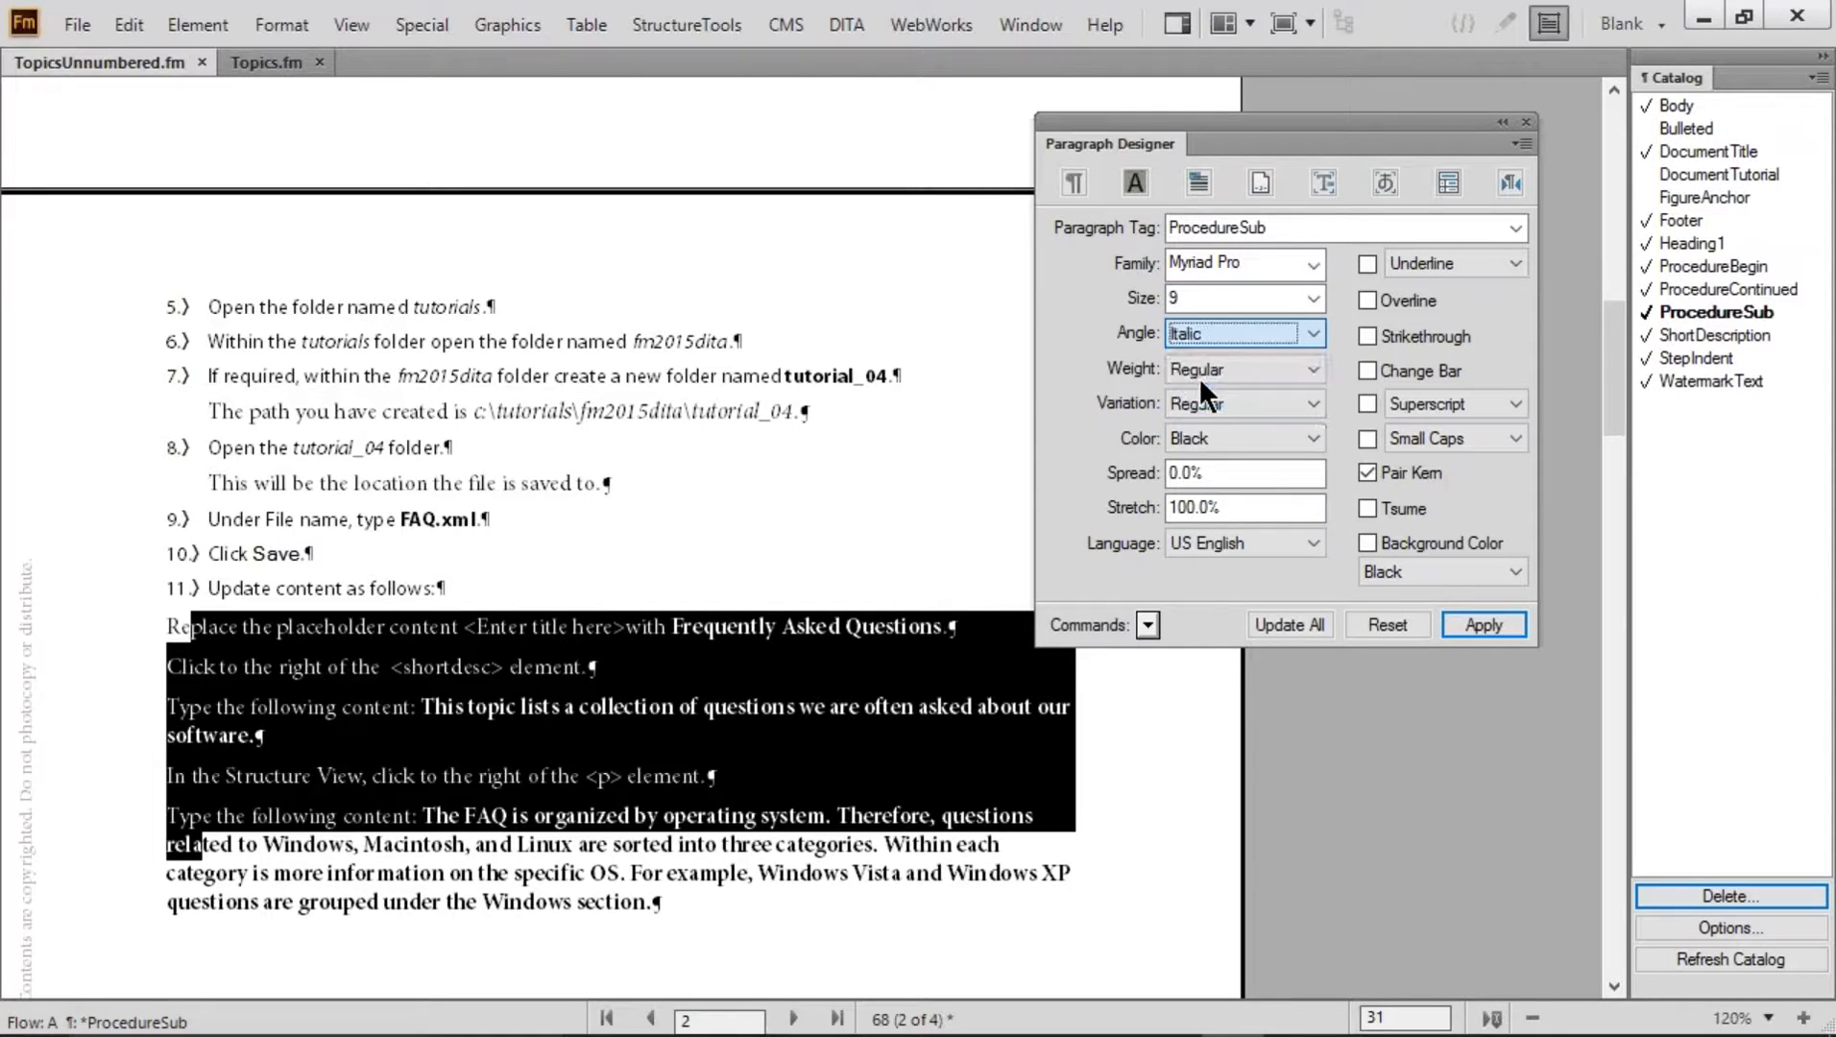
click(1305, 618)
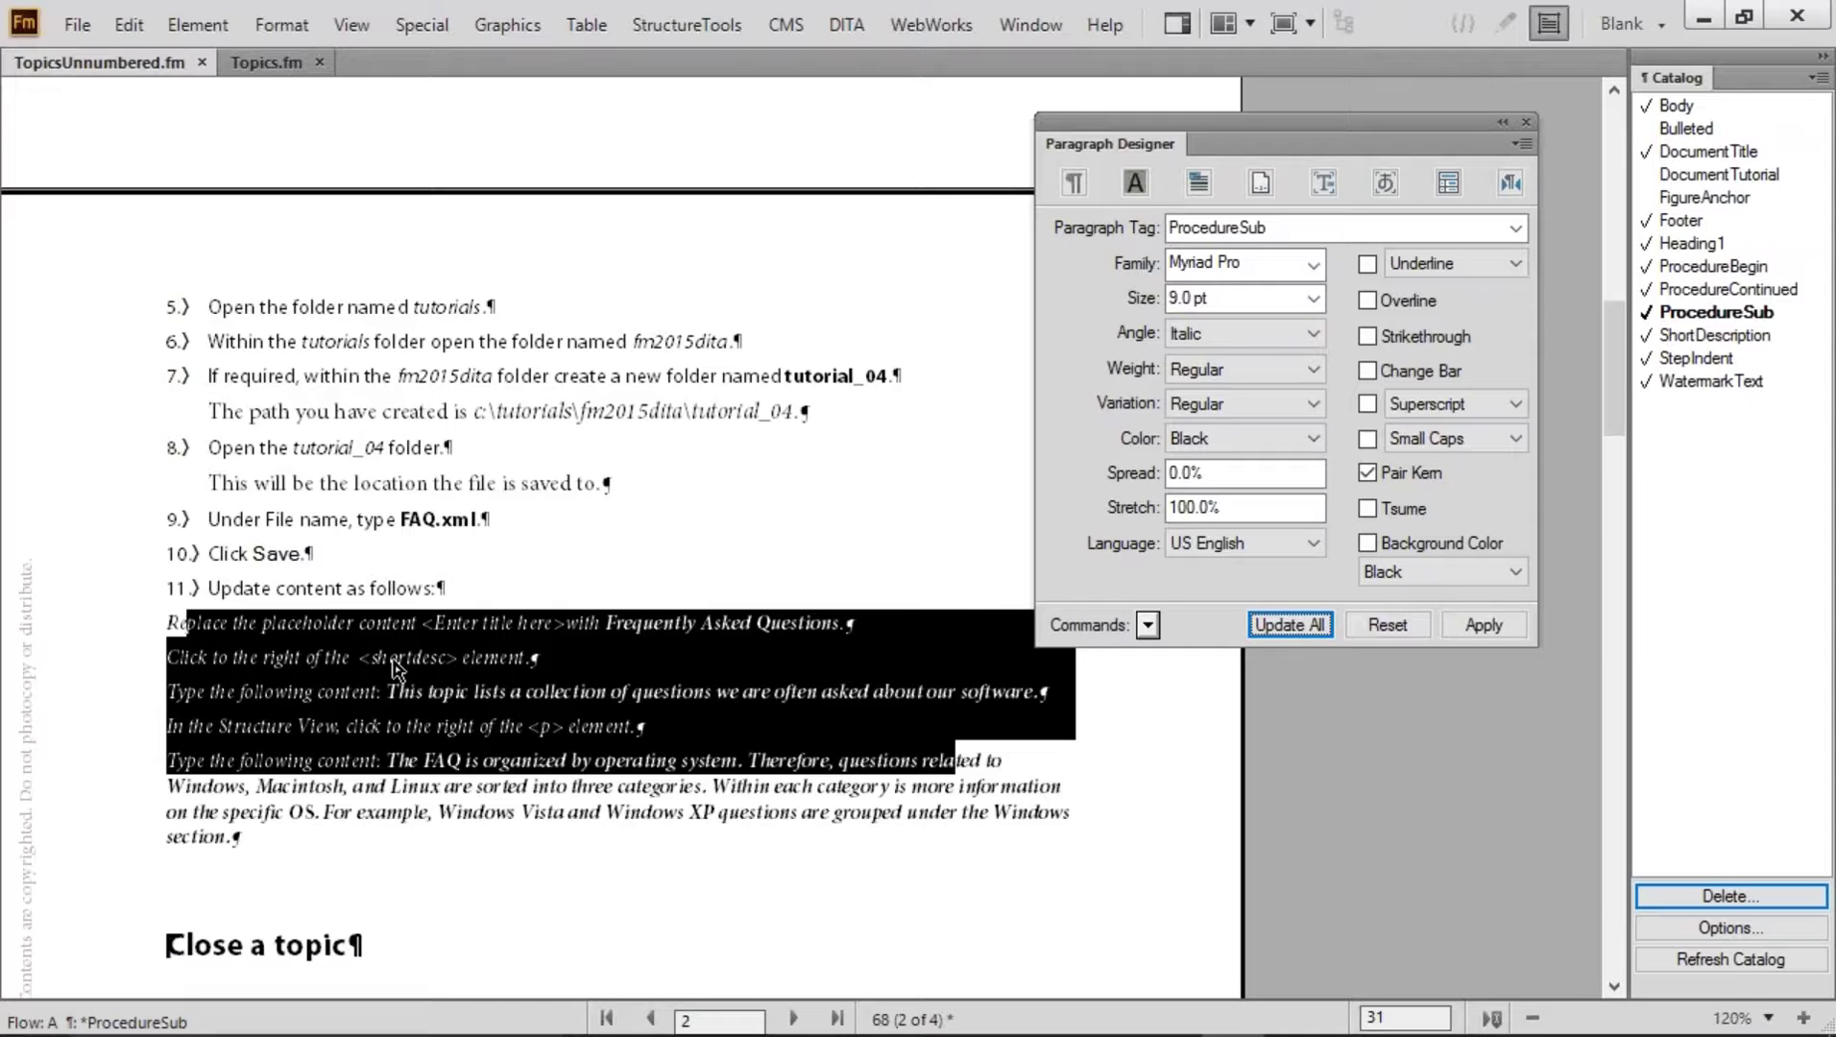
Enable autonumbering for ProcedureSub with the format a:<a+>.\t and update all its paragraphs
drag(286, 378, 284, 494)
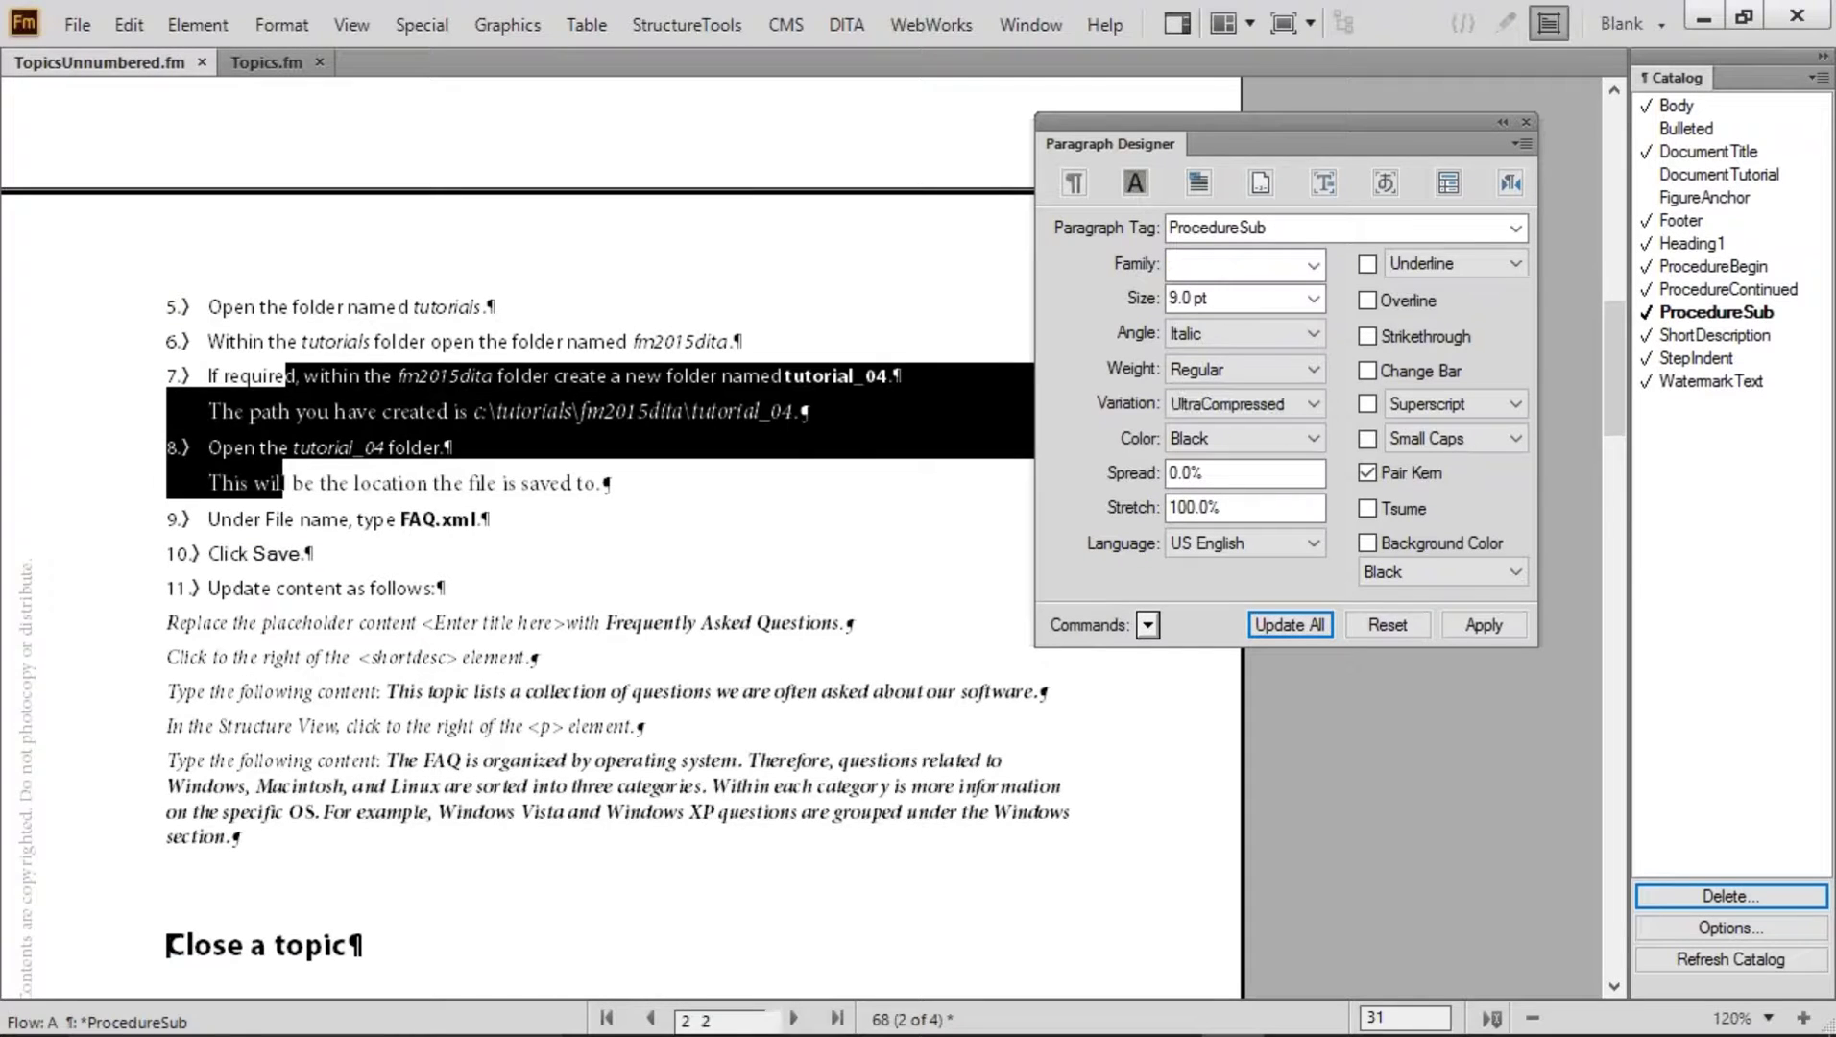
drag(215, 625, 215, 763)
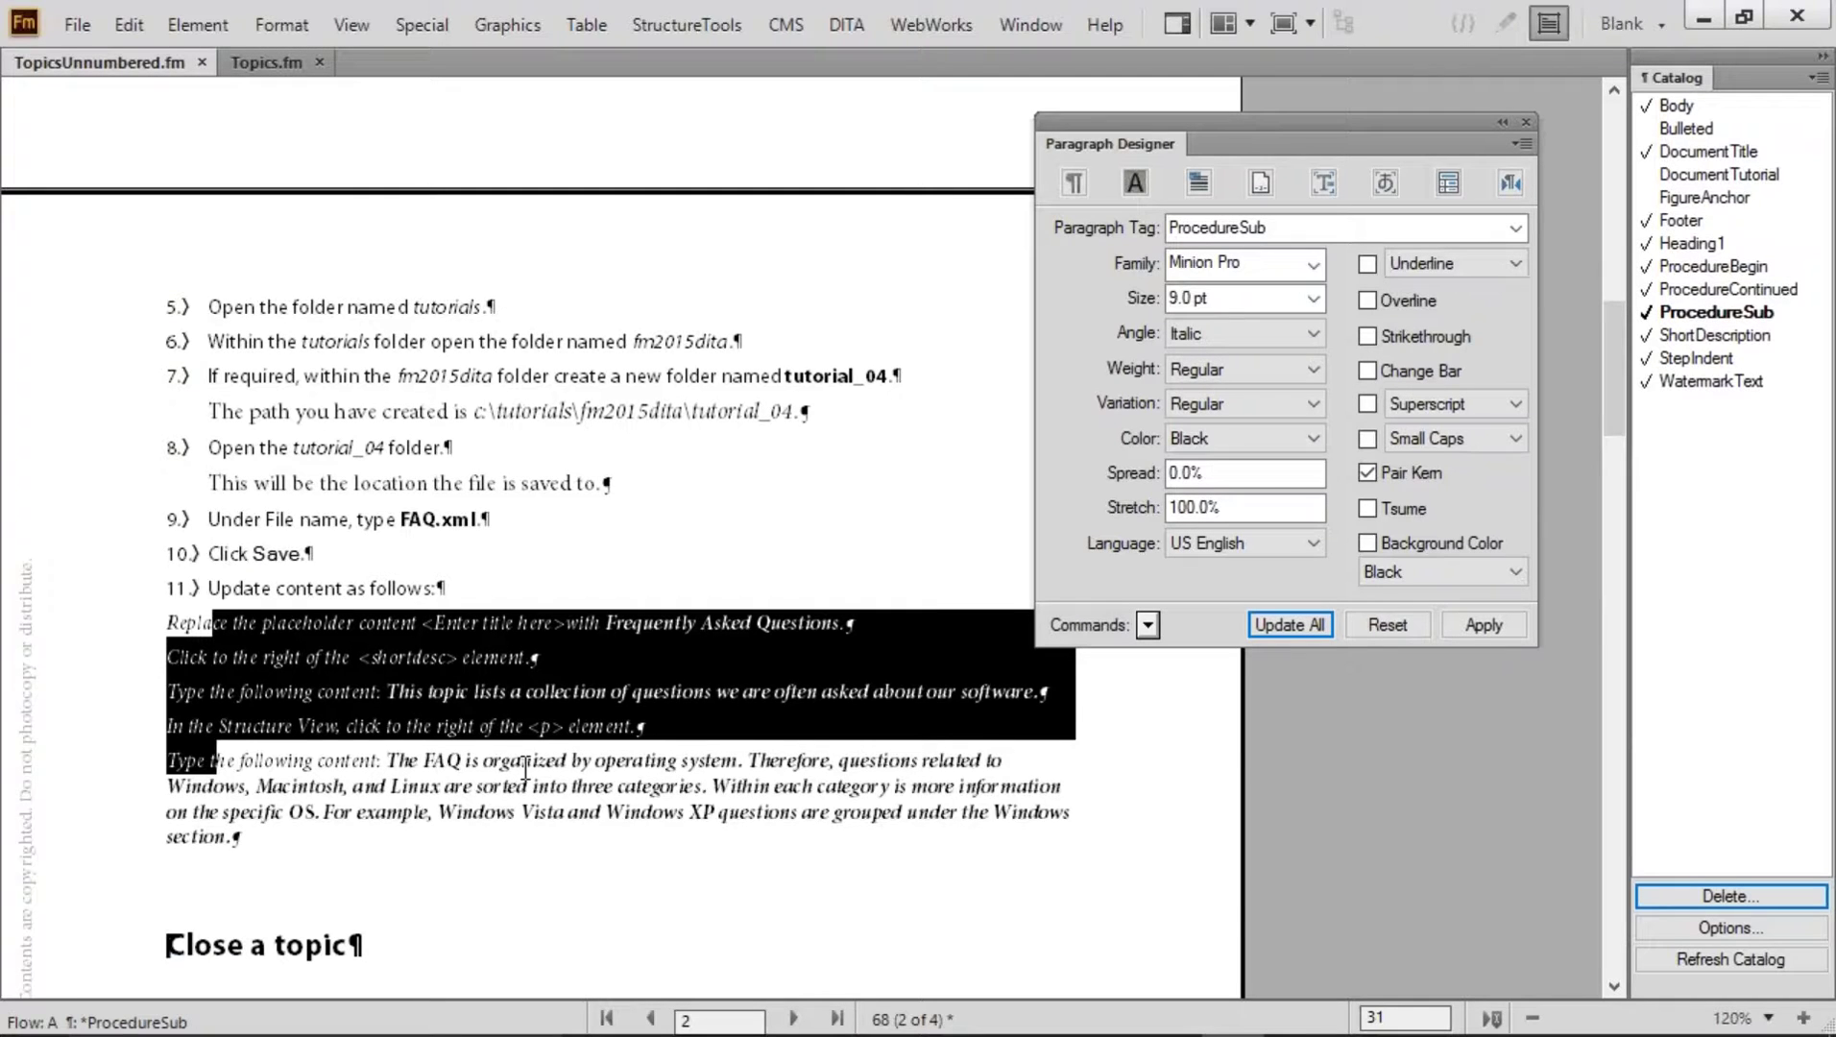
click(1264, 184)
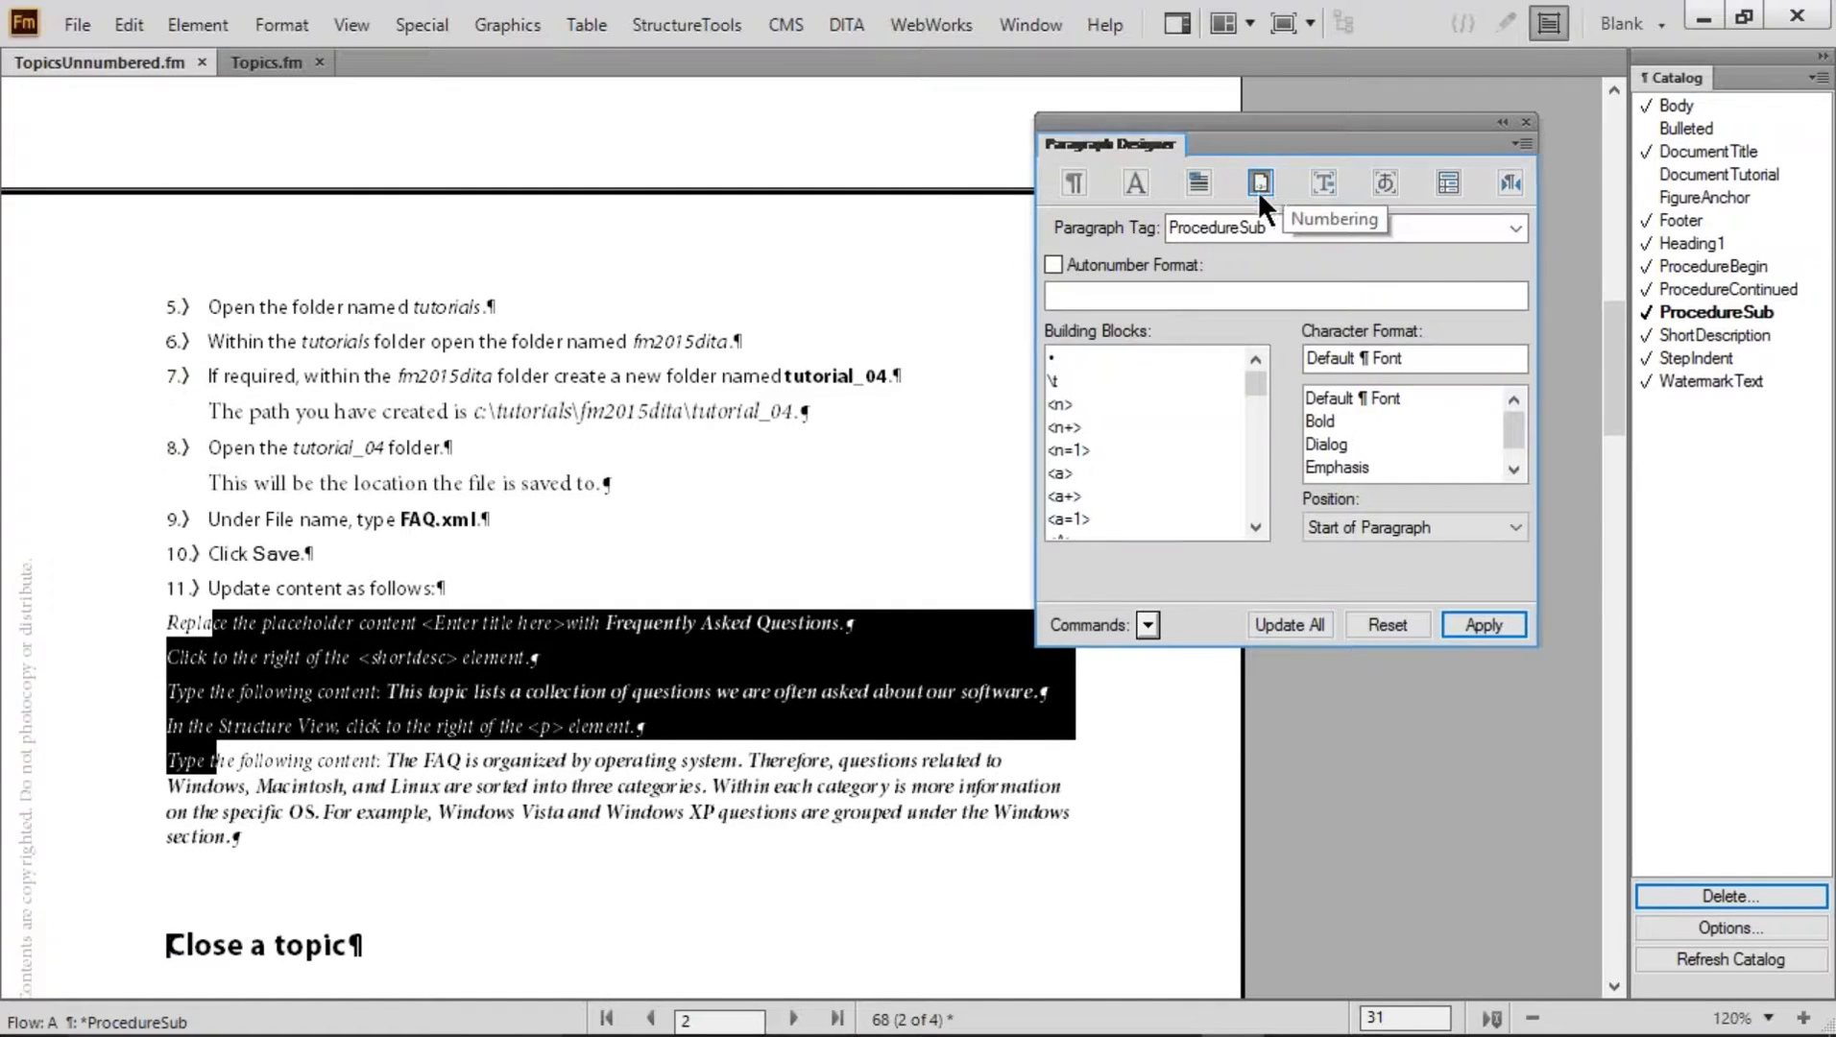
click(1121, 295)
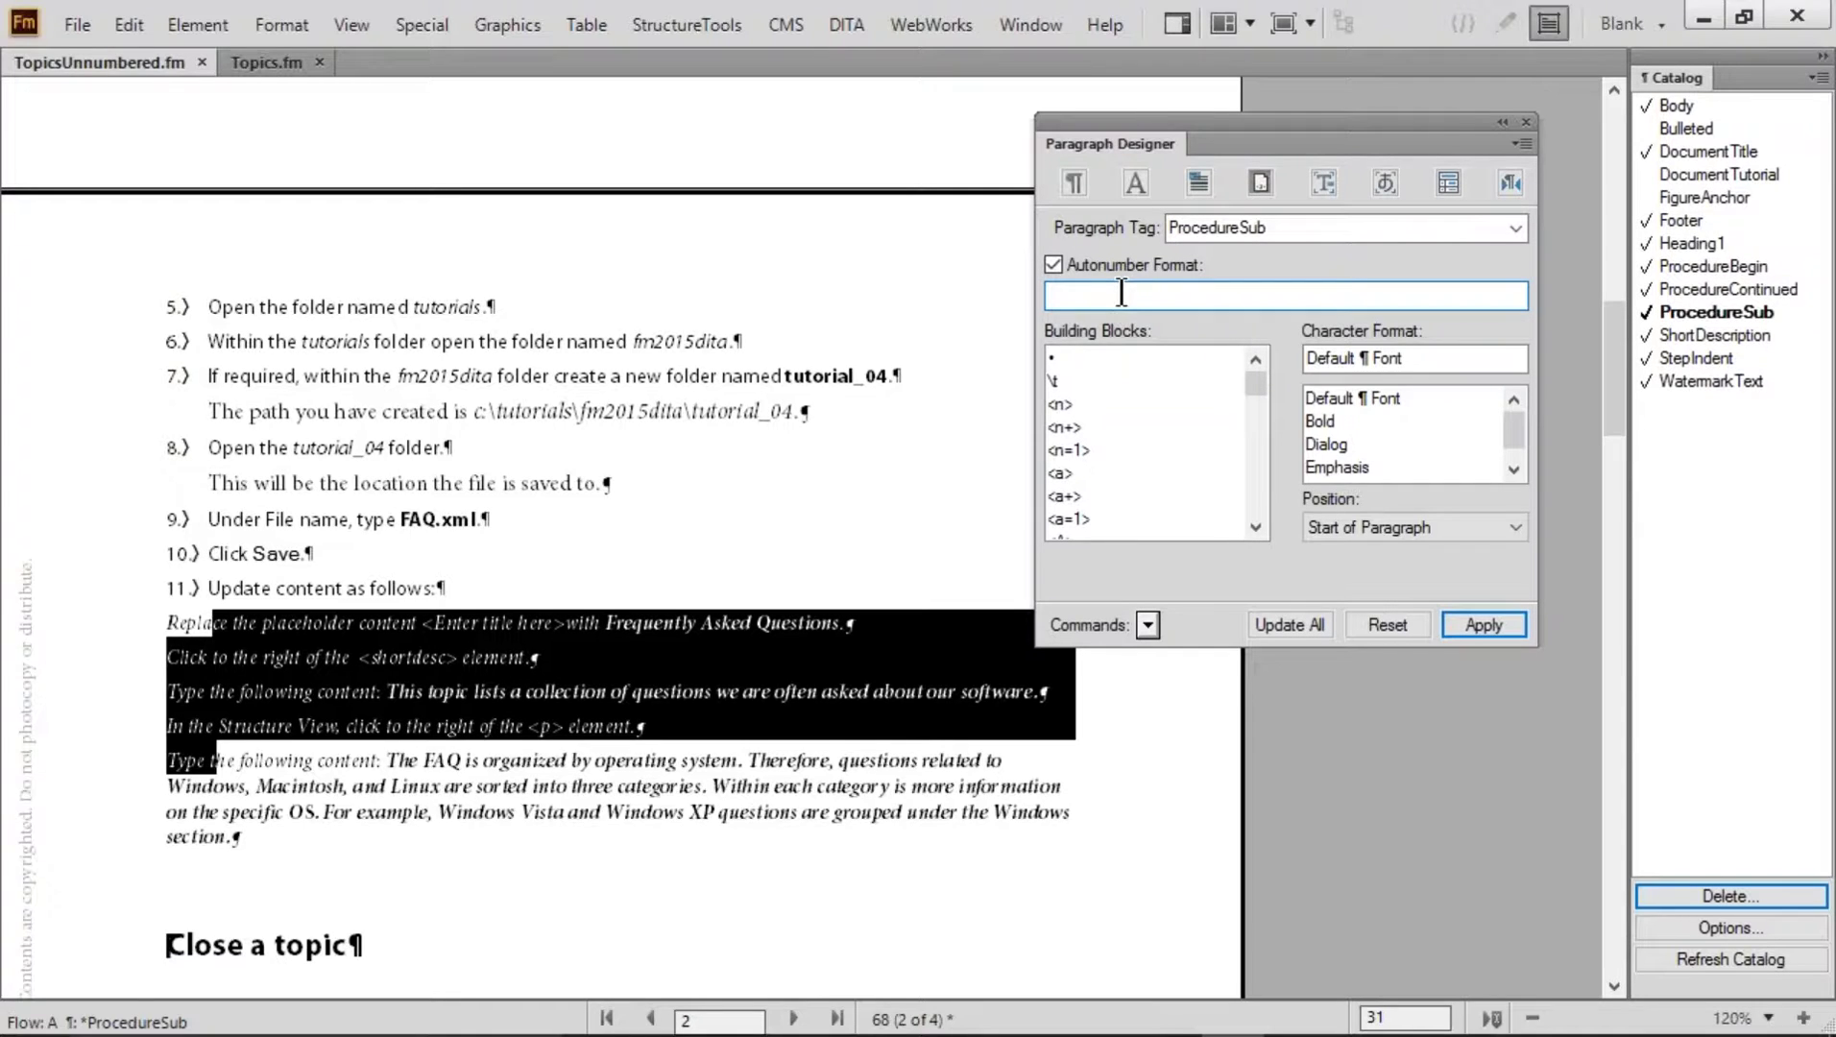
text(a)
click(1283, 625)
click(267, 622)
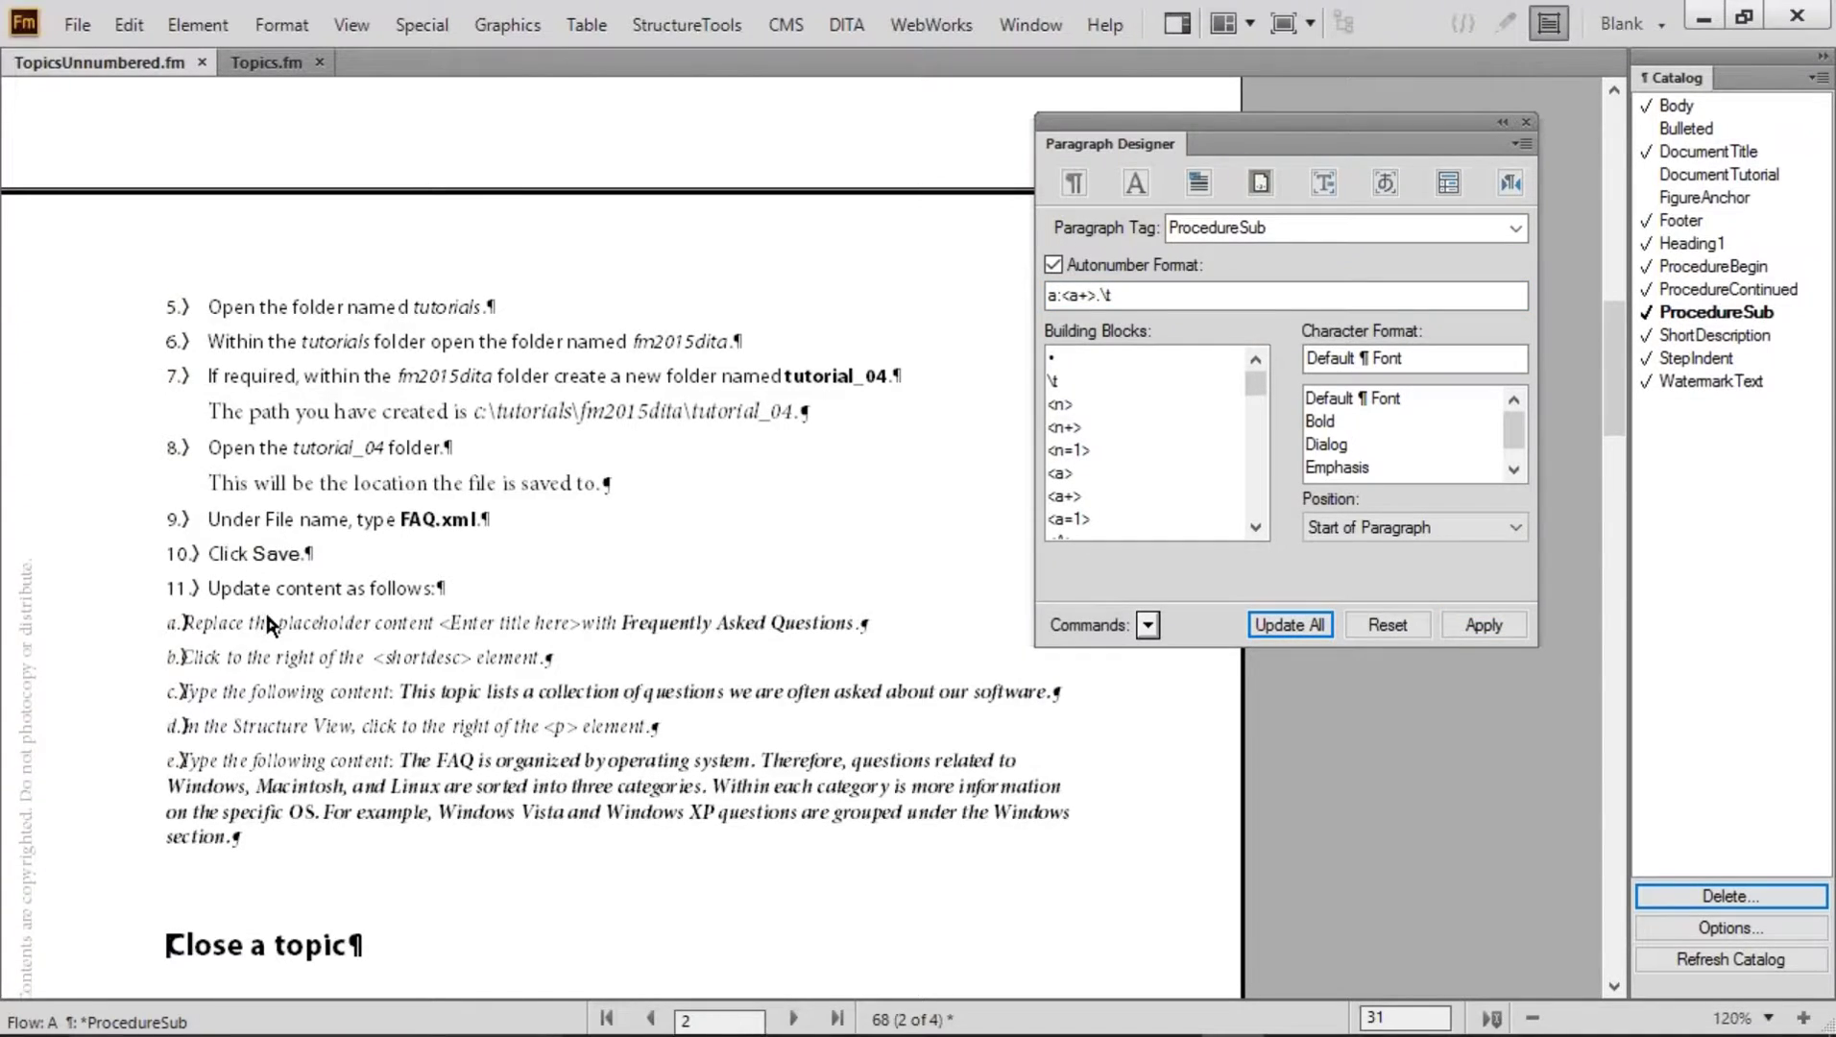
Compare the lettered substeps with step 11 at higher magnification and examine the ProcedureContinued indents and tab stops
scroll(267, 617, up, 4)
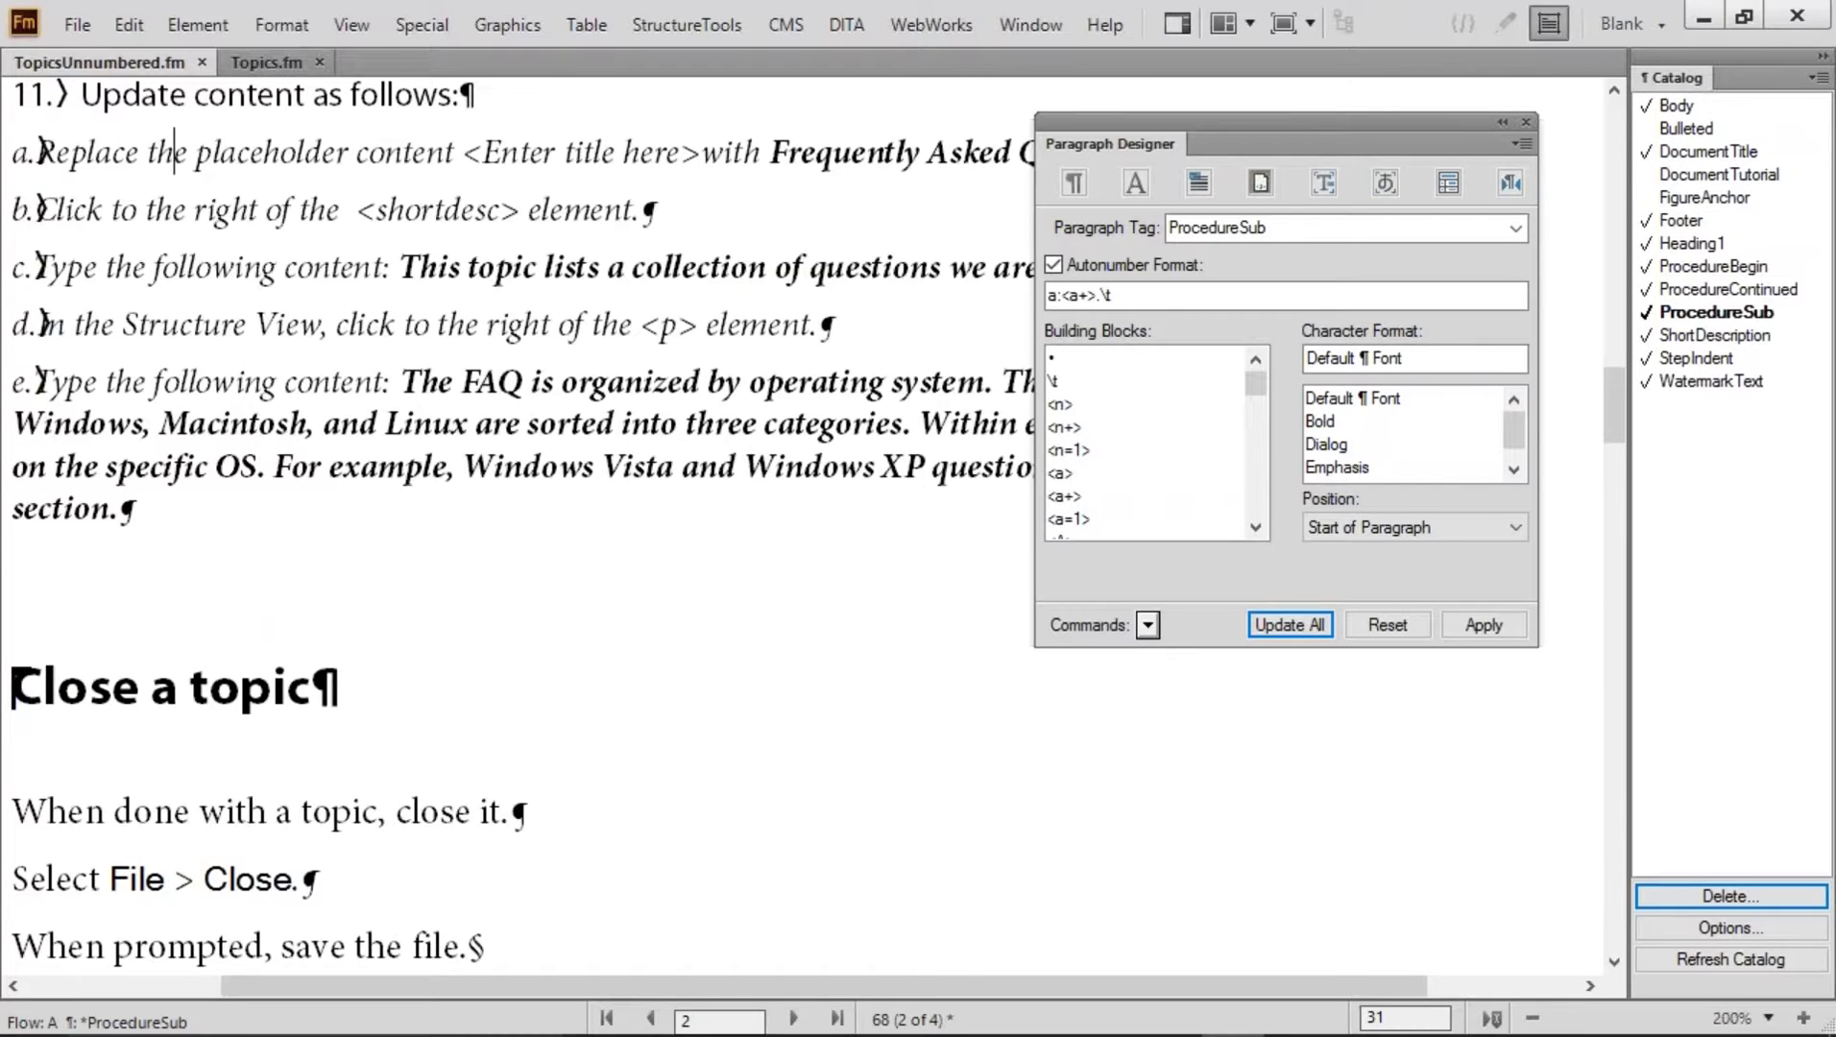
drag(175, 150, 19, 152)
scroll(473, 336, up, 3)
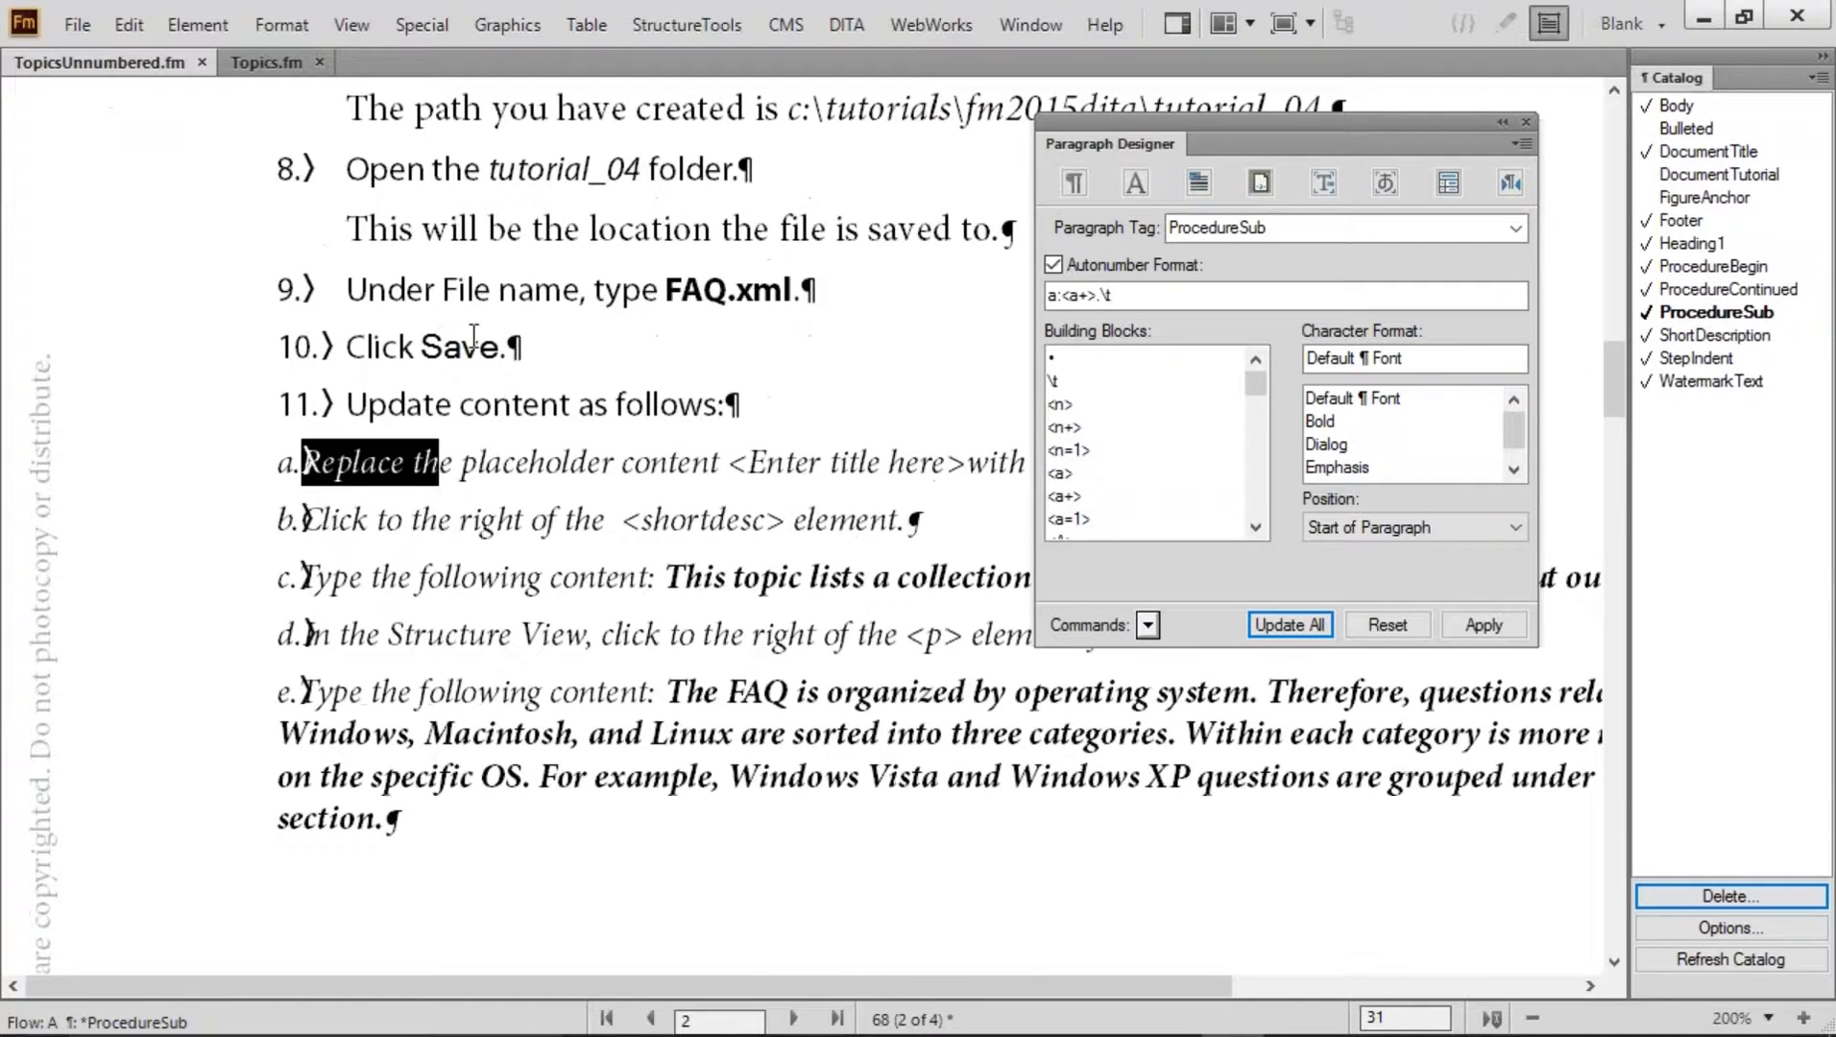
click(371, 393)
click(323, 464)
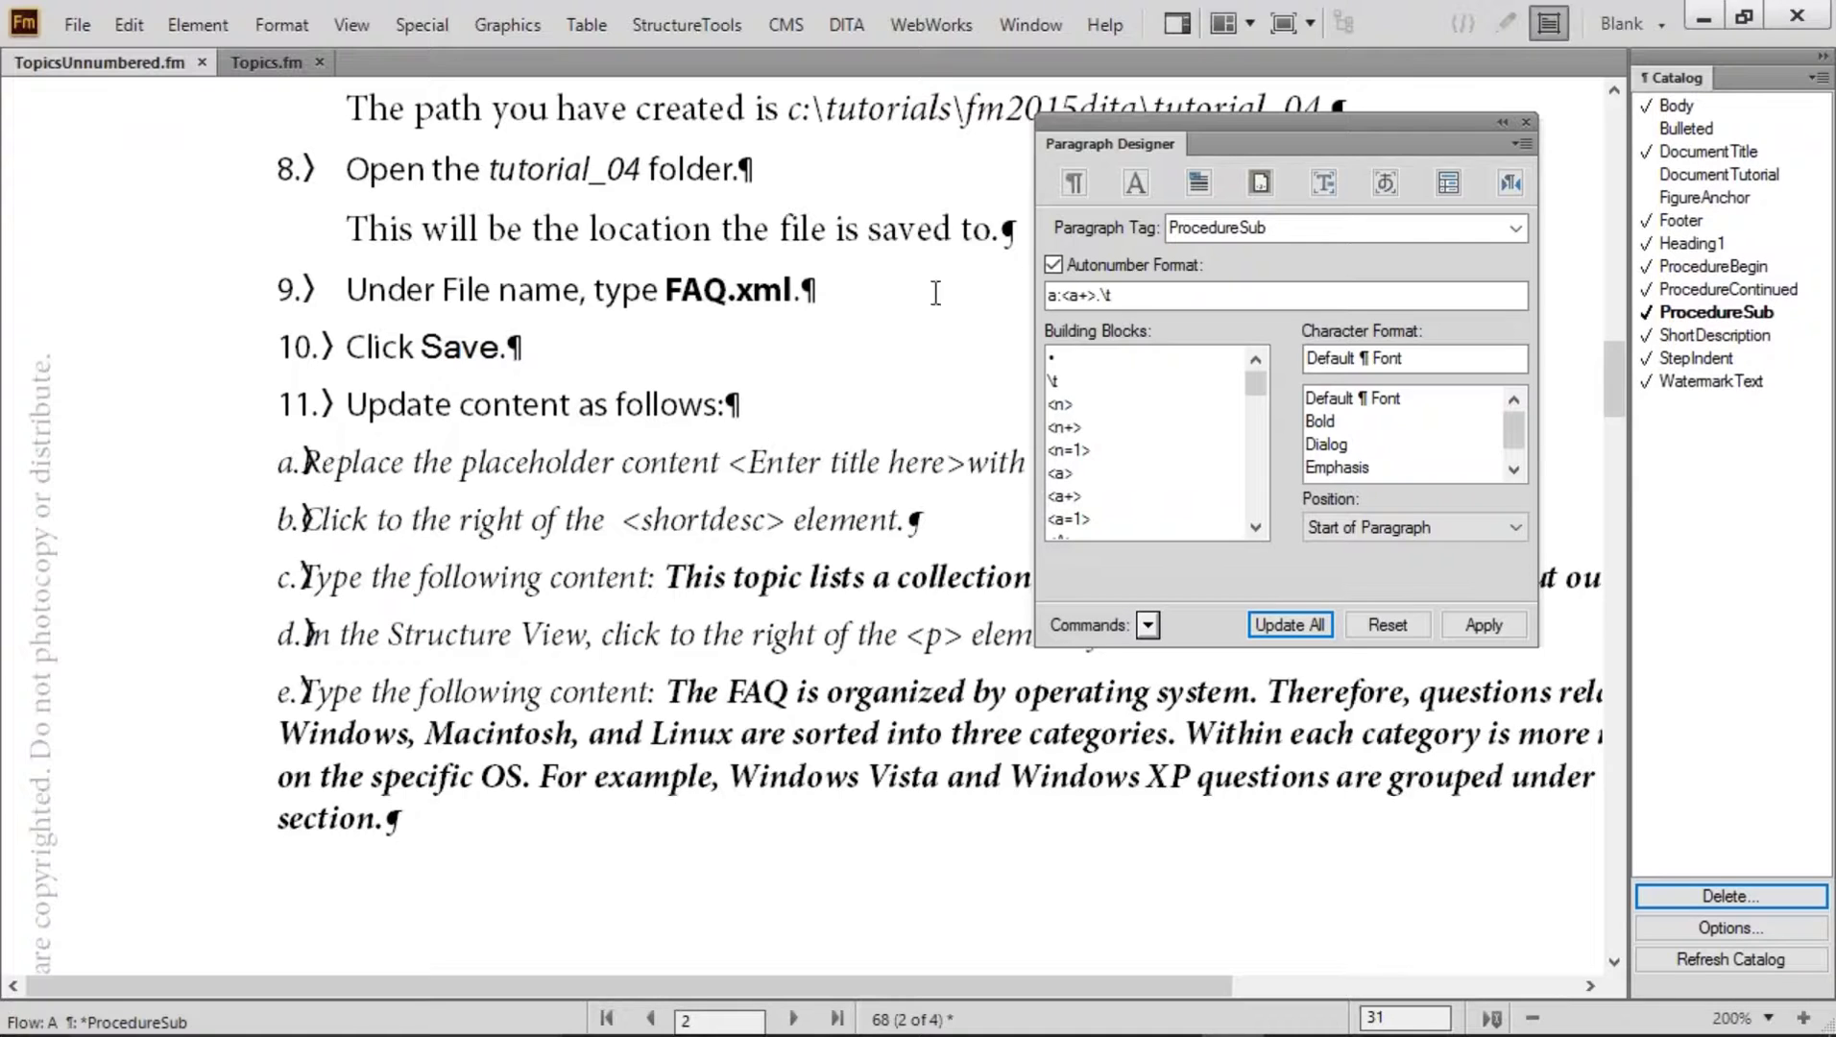
drag(368, 404, 577, 405)
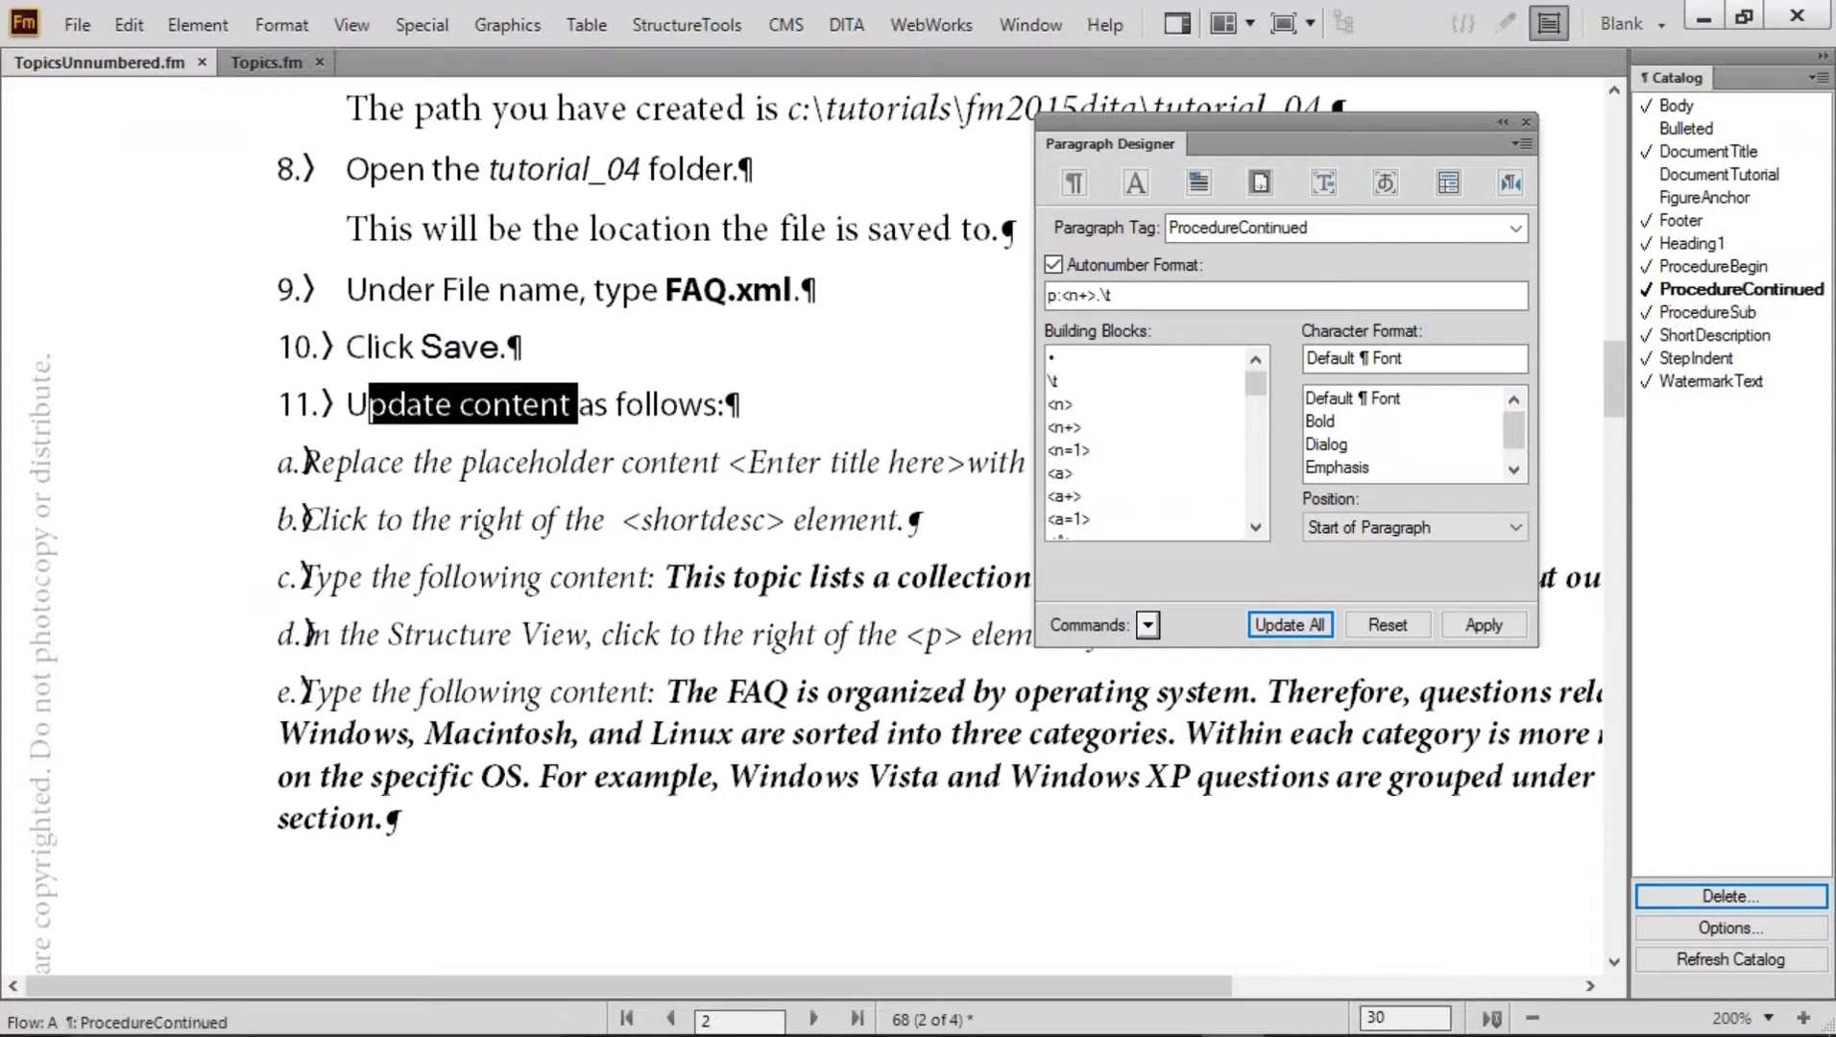
click(1074, 184)
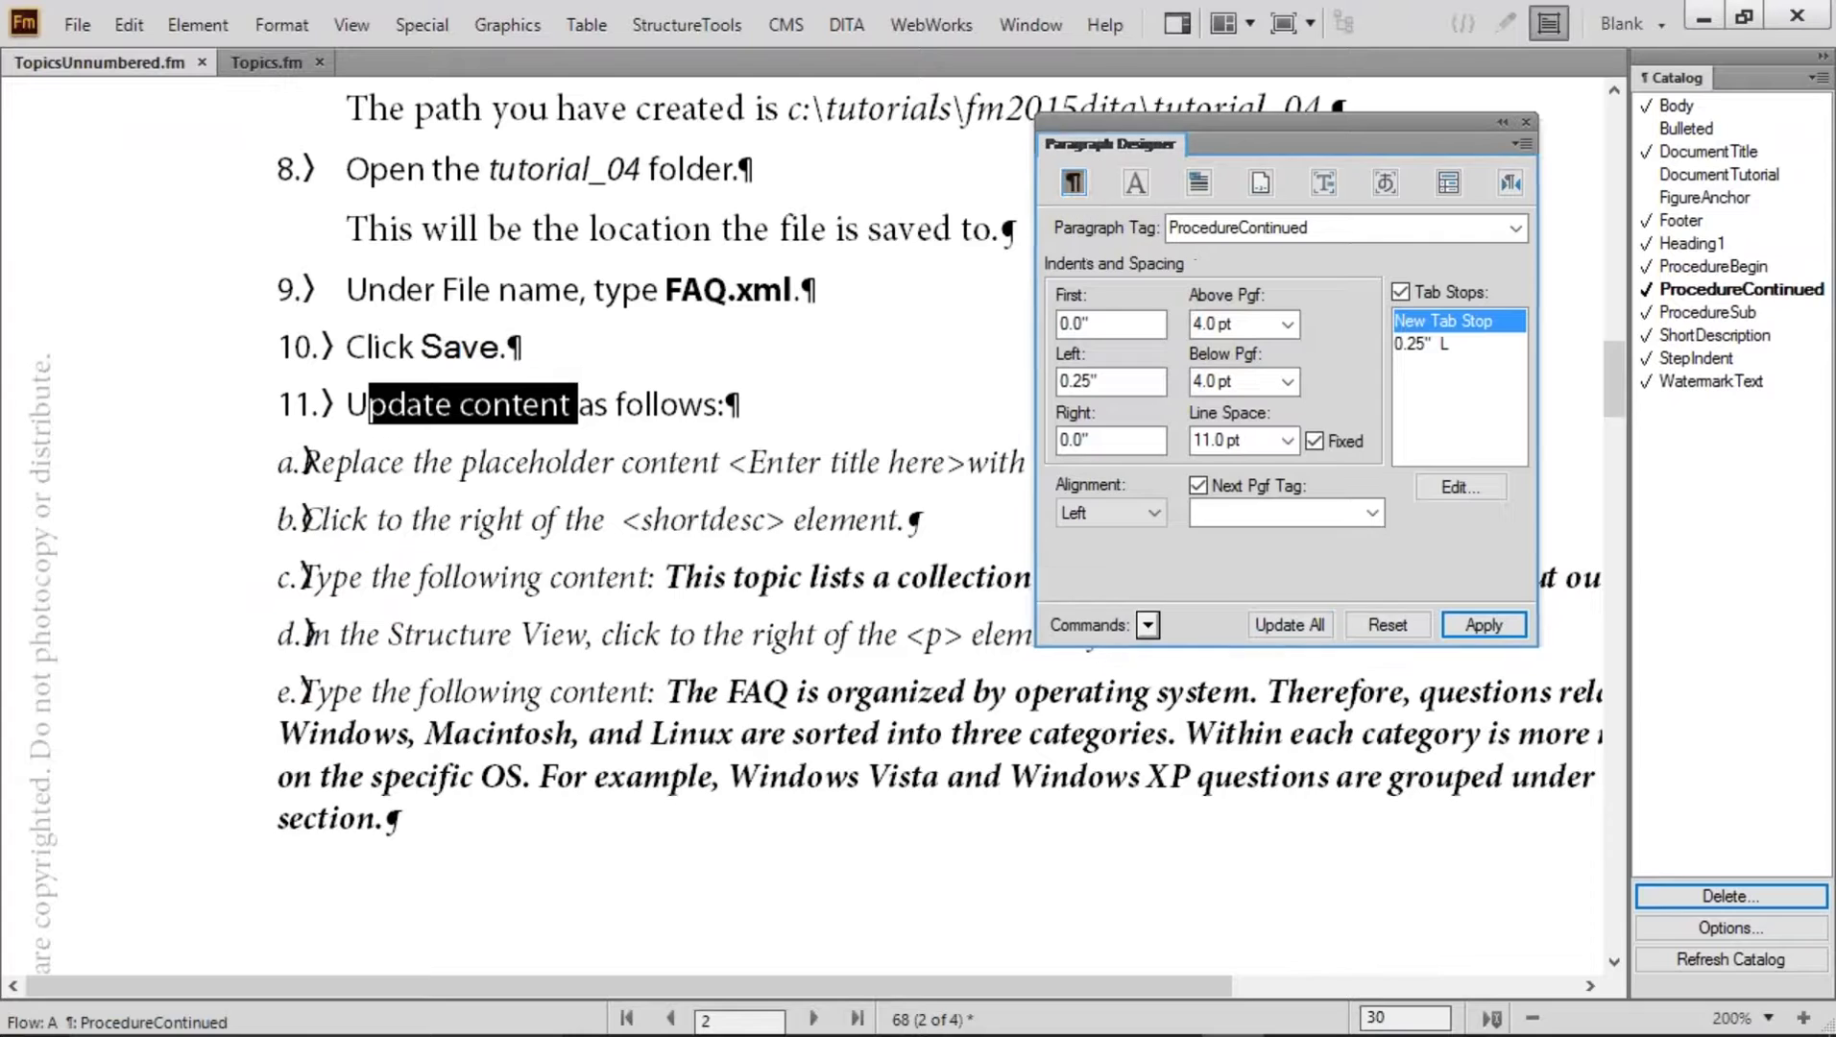
drag(1127, 382, 1055, 382)
Set the ProcedureSub first-line indent to 0.25" and update all paragraphs with that format
drag(428, 464, 672, 706)
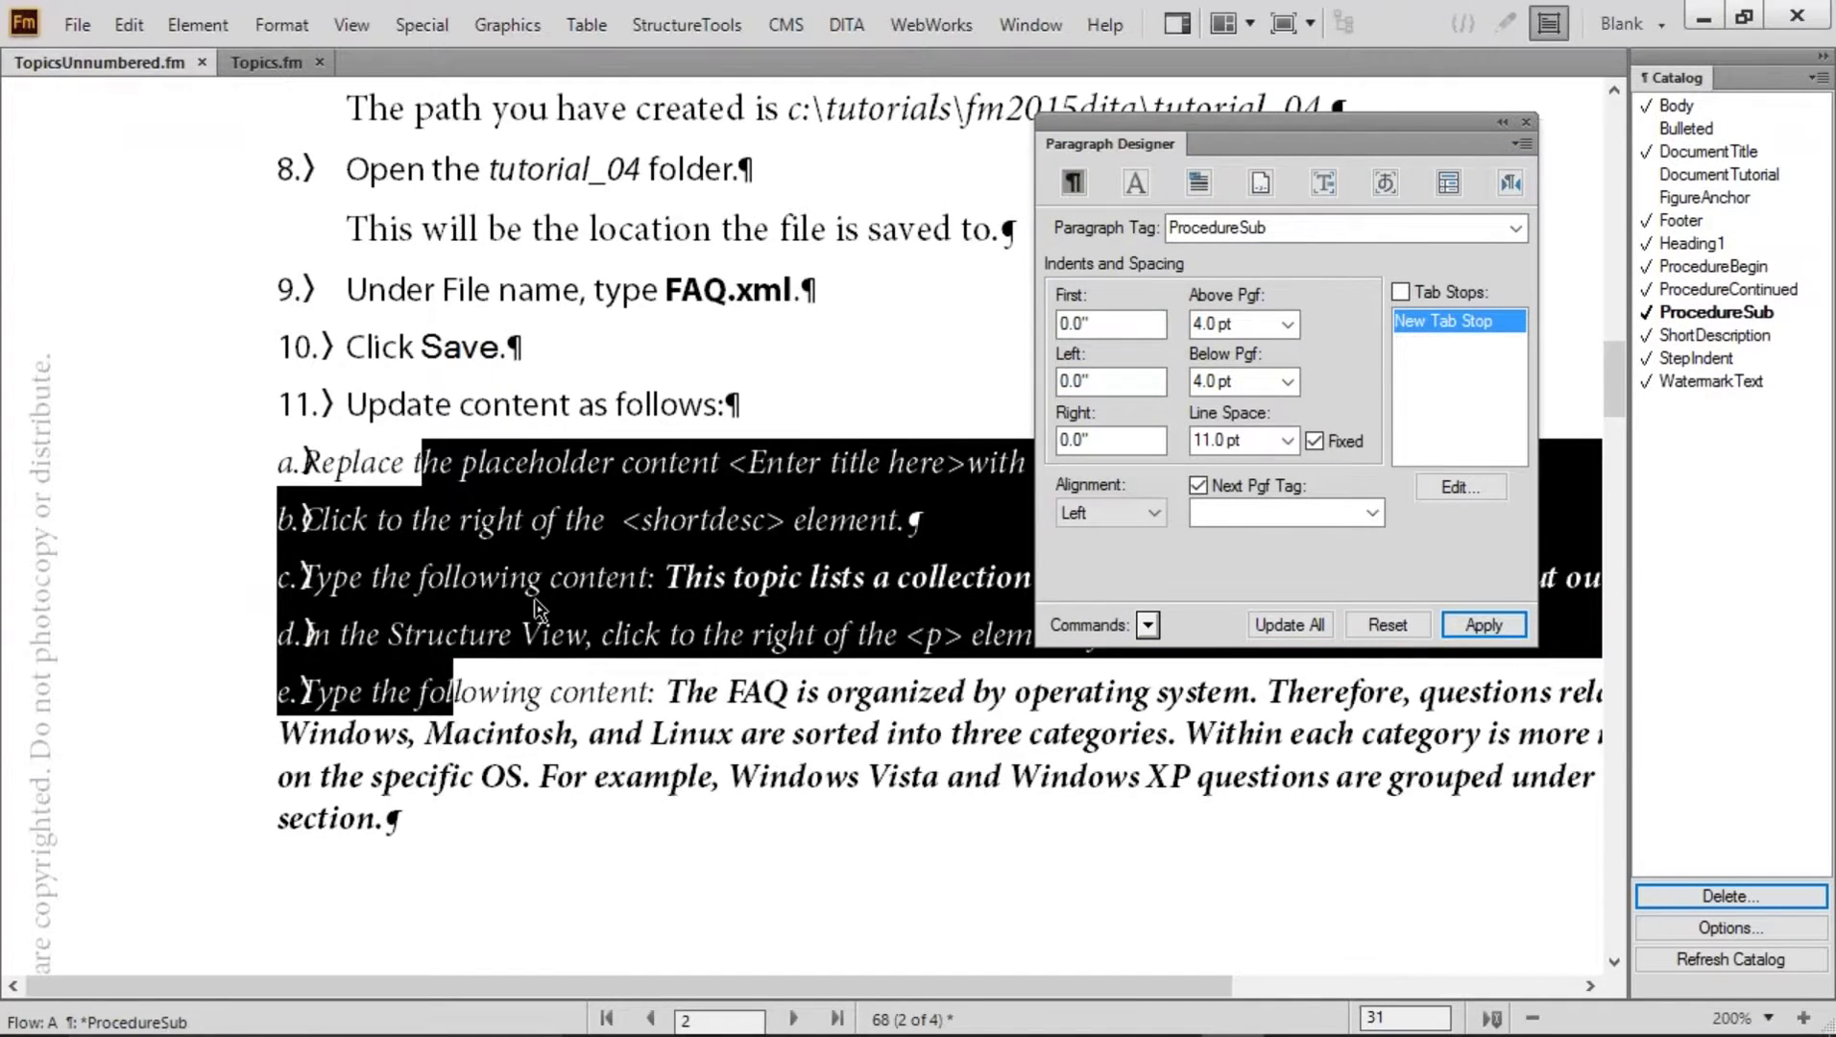
click(538, 582)
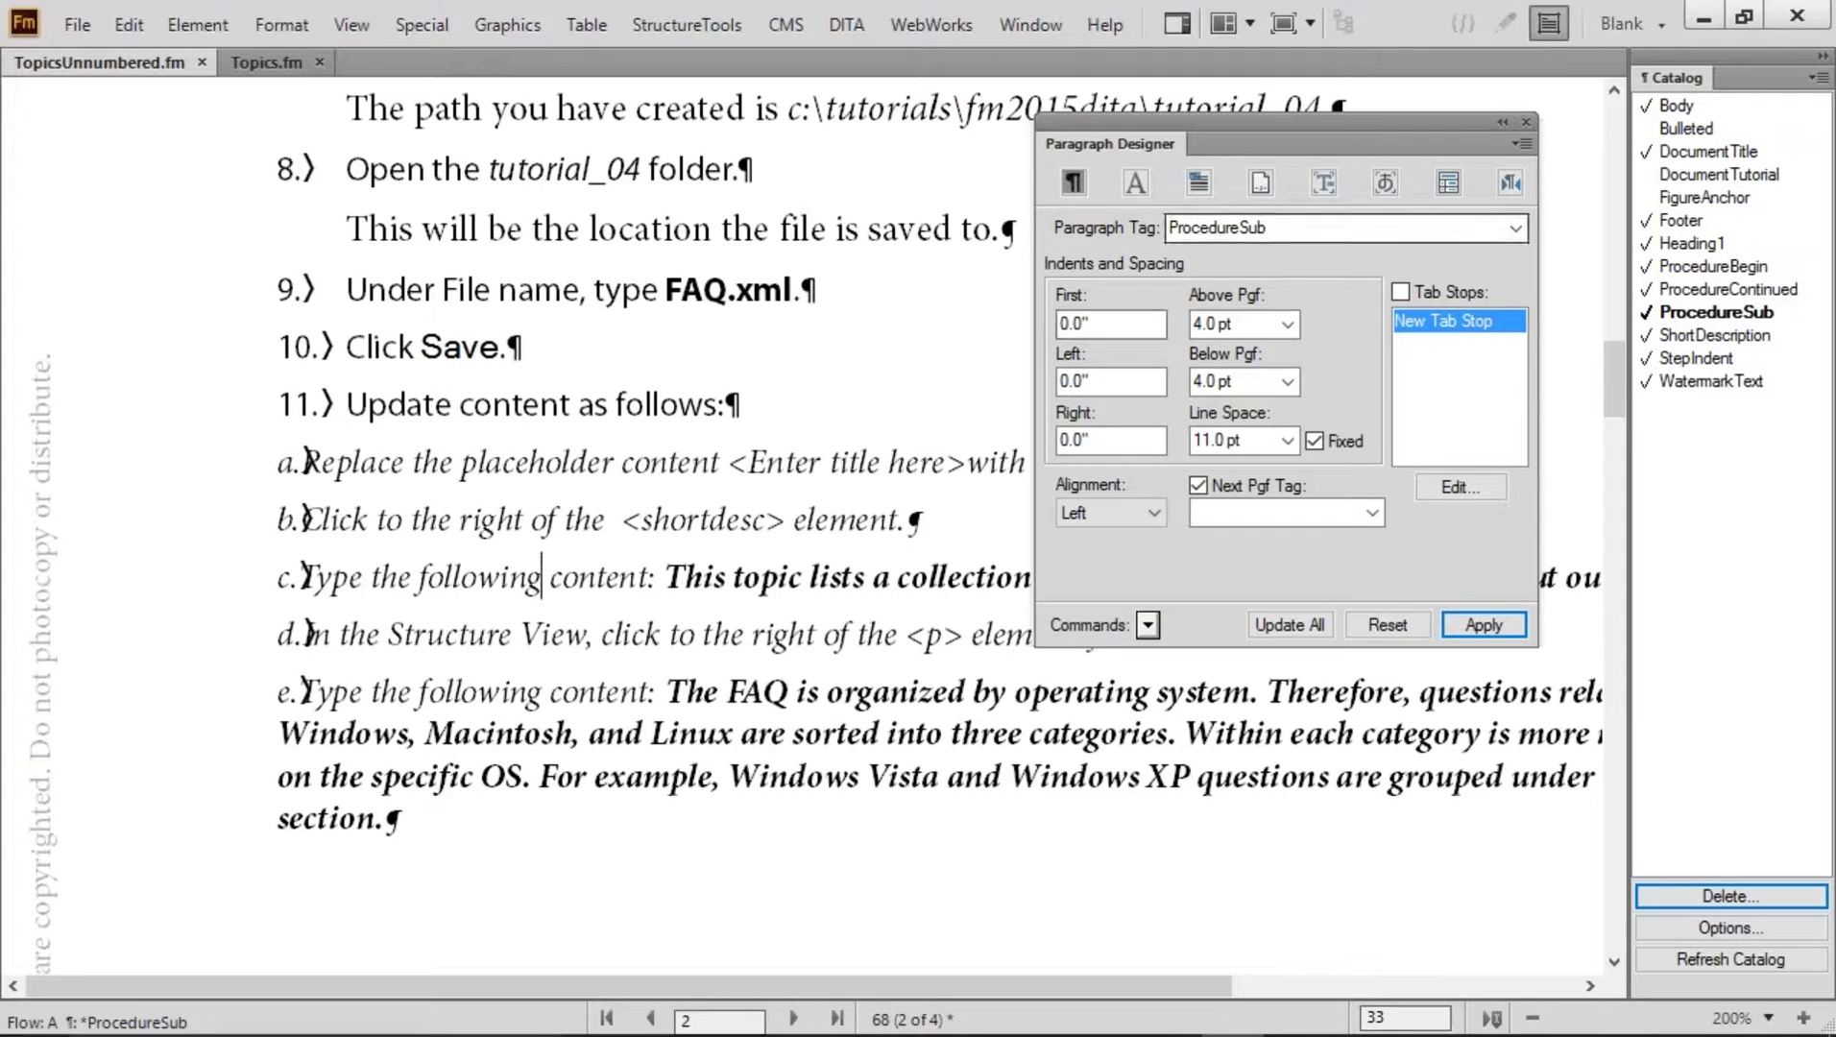
double_click(1126, 329)
text(.25)
click(1281, 624)
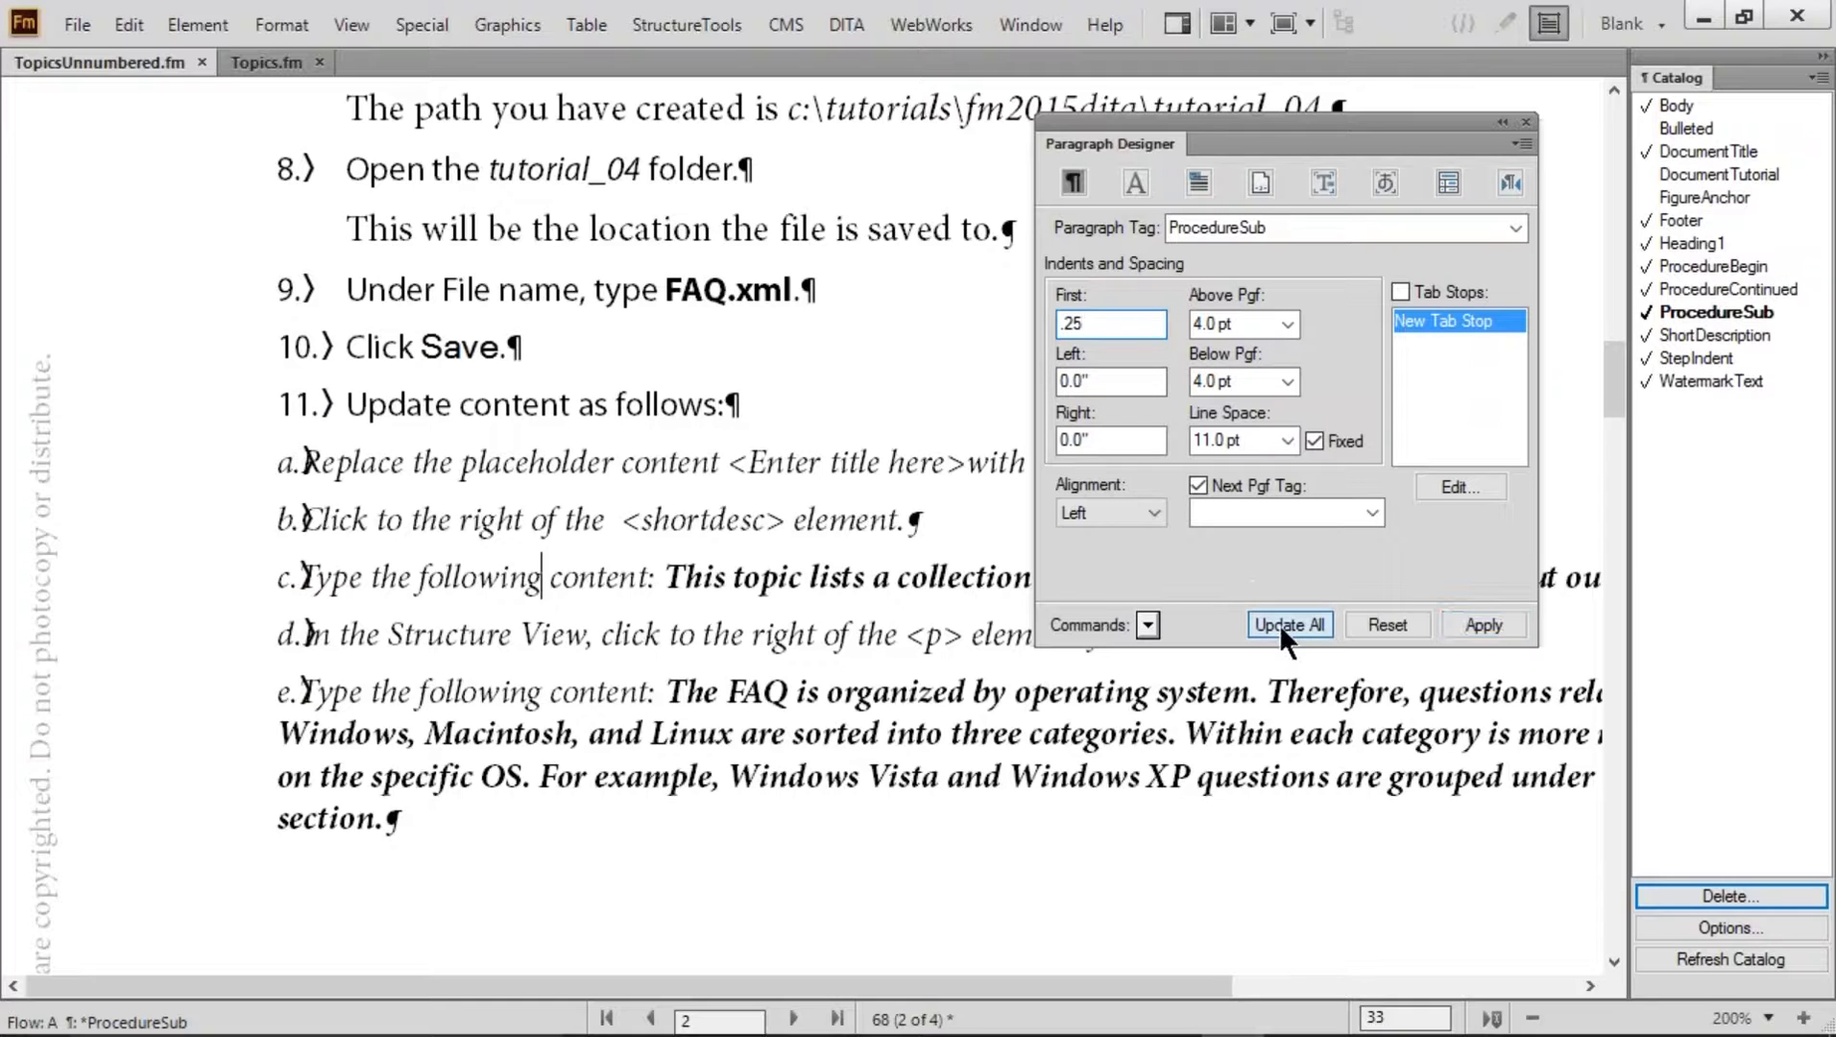
click(1175, 671)
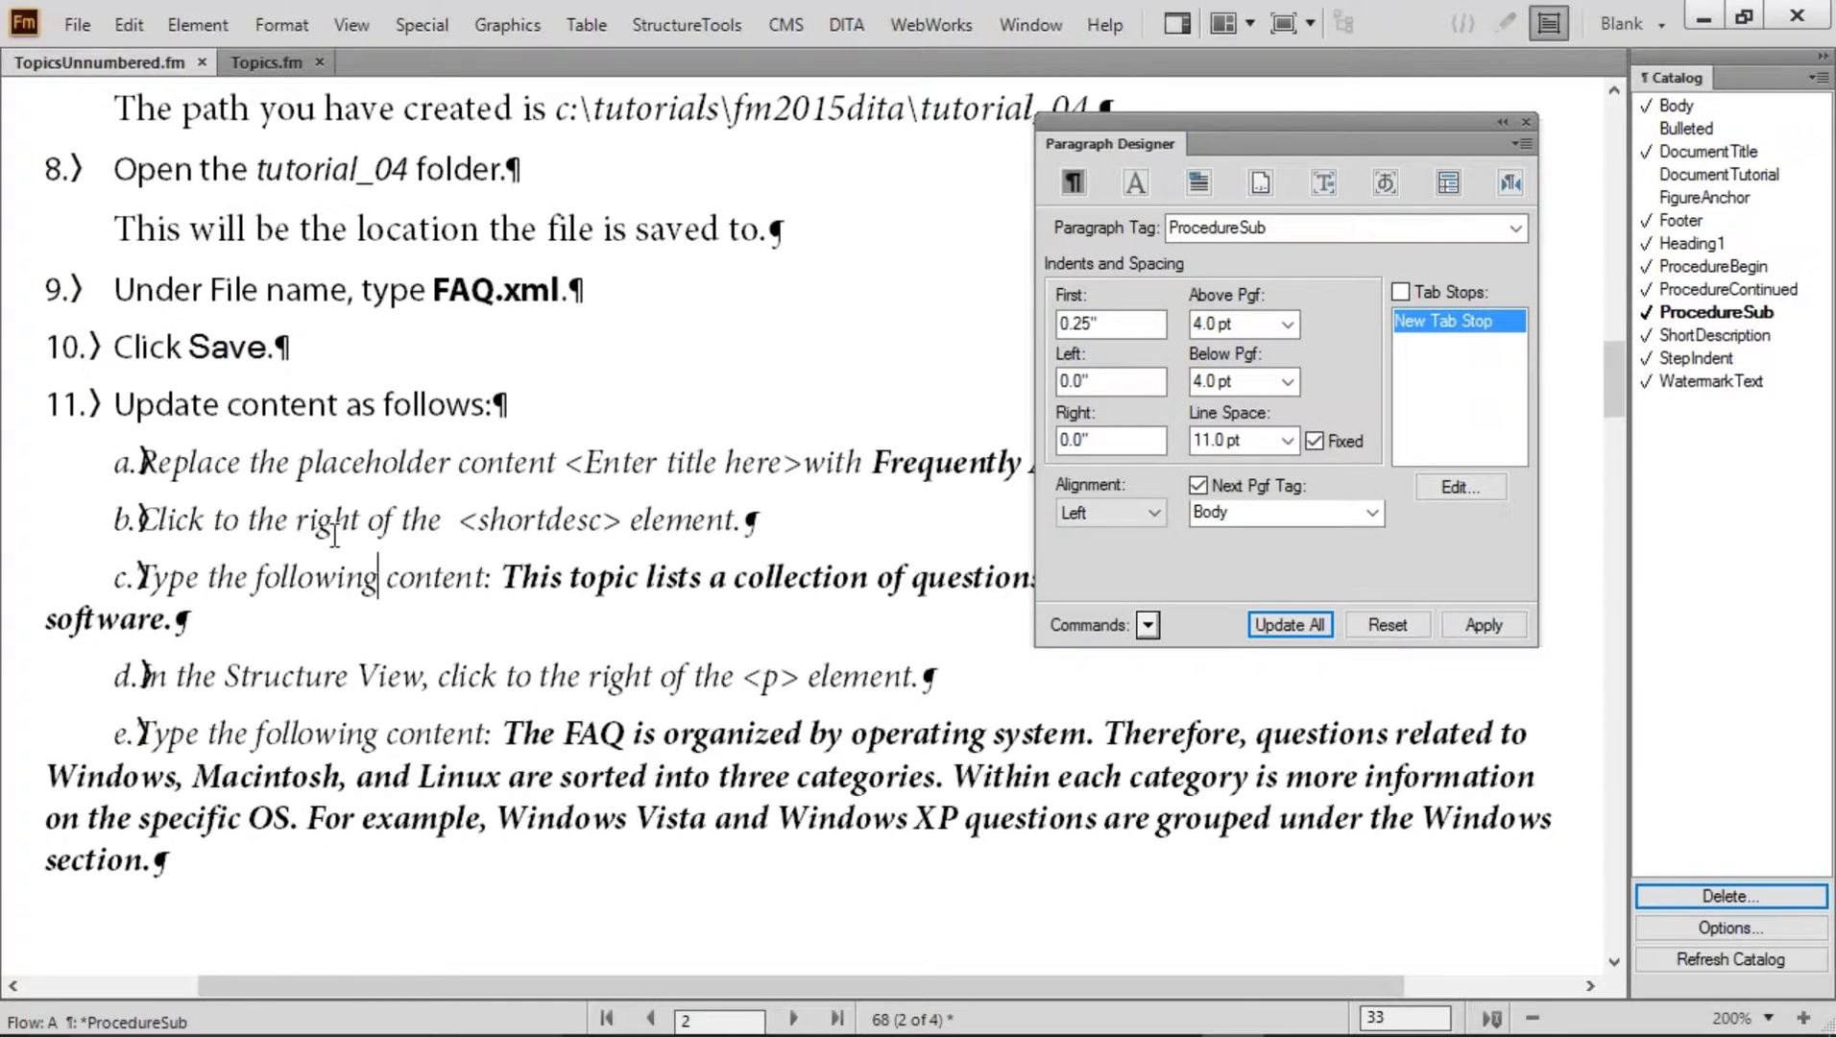
Set the ProcedureSub left indent to 0.5" and update all its paragraphs
click(1120, 384)
drag(1120, 384, 1003, 390)
text(.5)
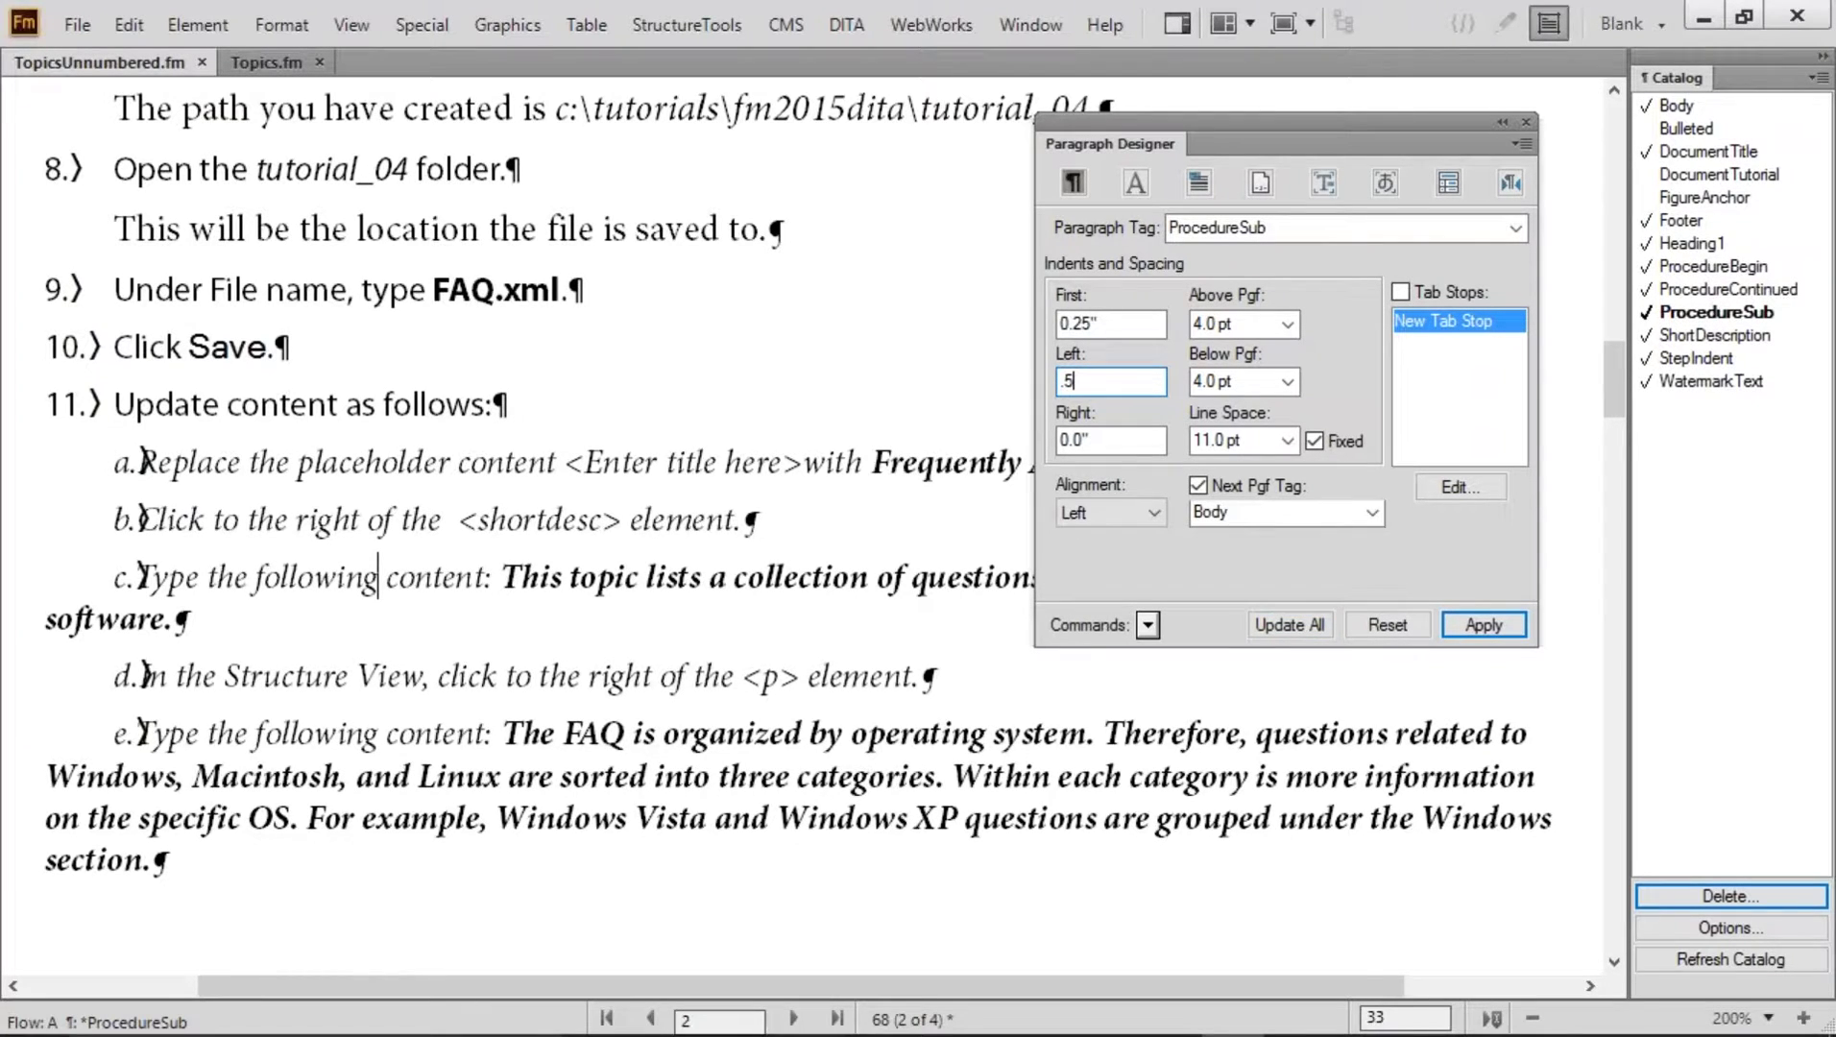
click(1273, 622)
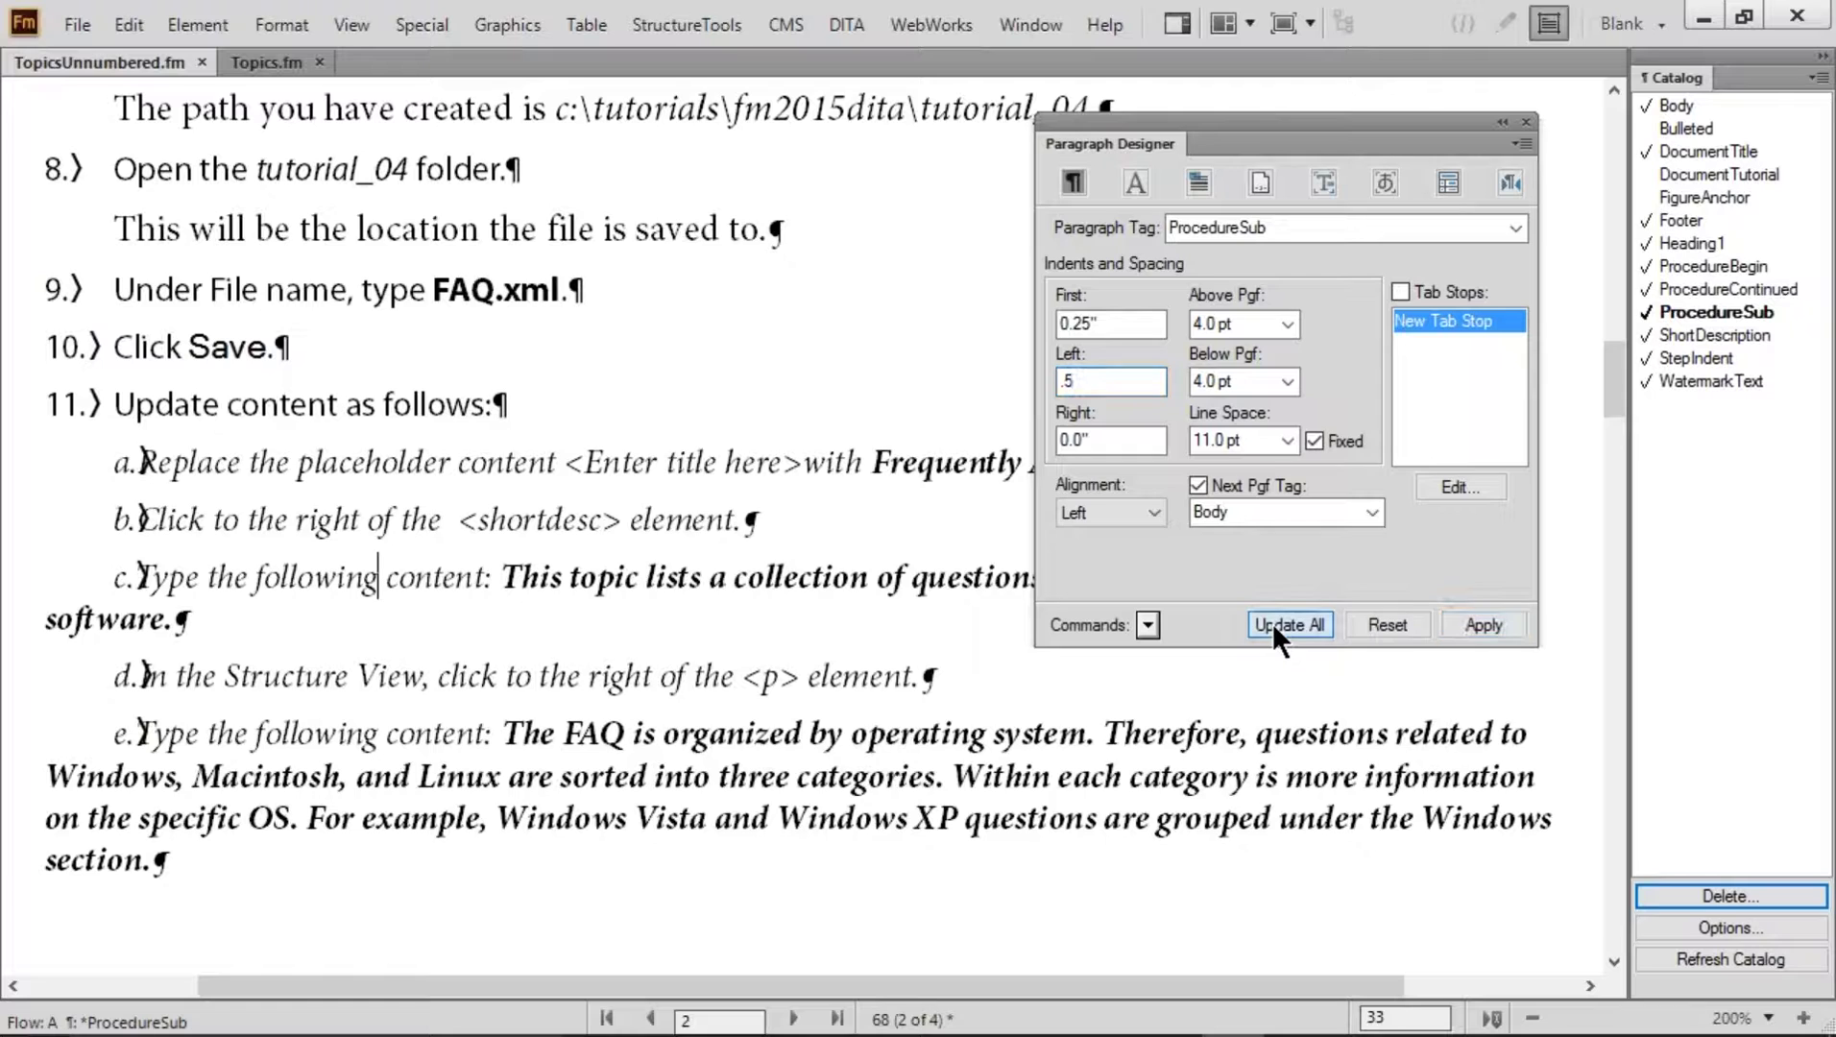
click(1175, 671)
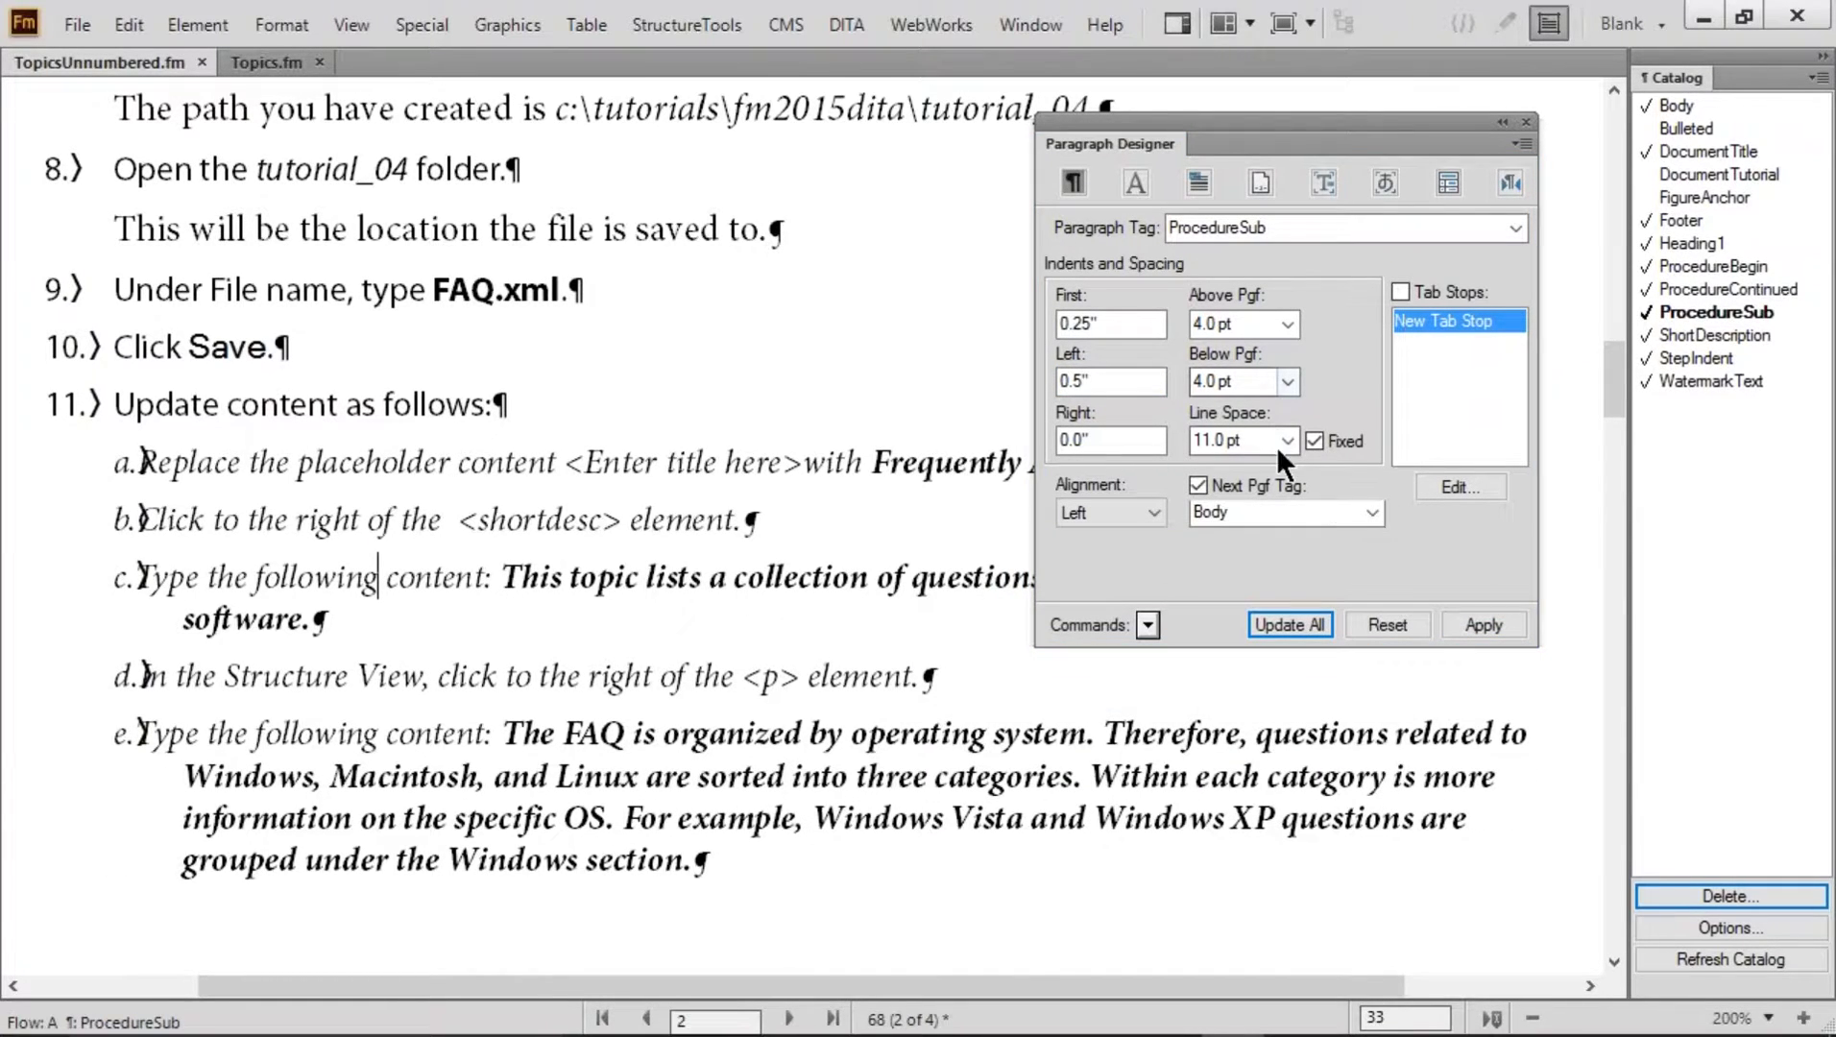
Test which format a new paragraph after the "Click to the right of the <shortdesc> element." substep takes, and remove the test paragraph
click(1254, 485)
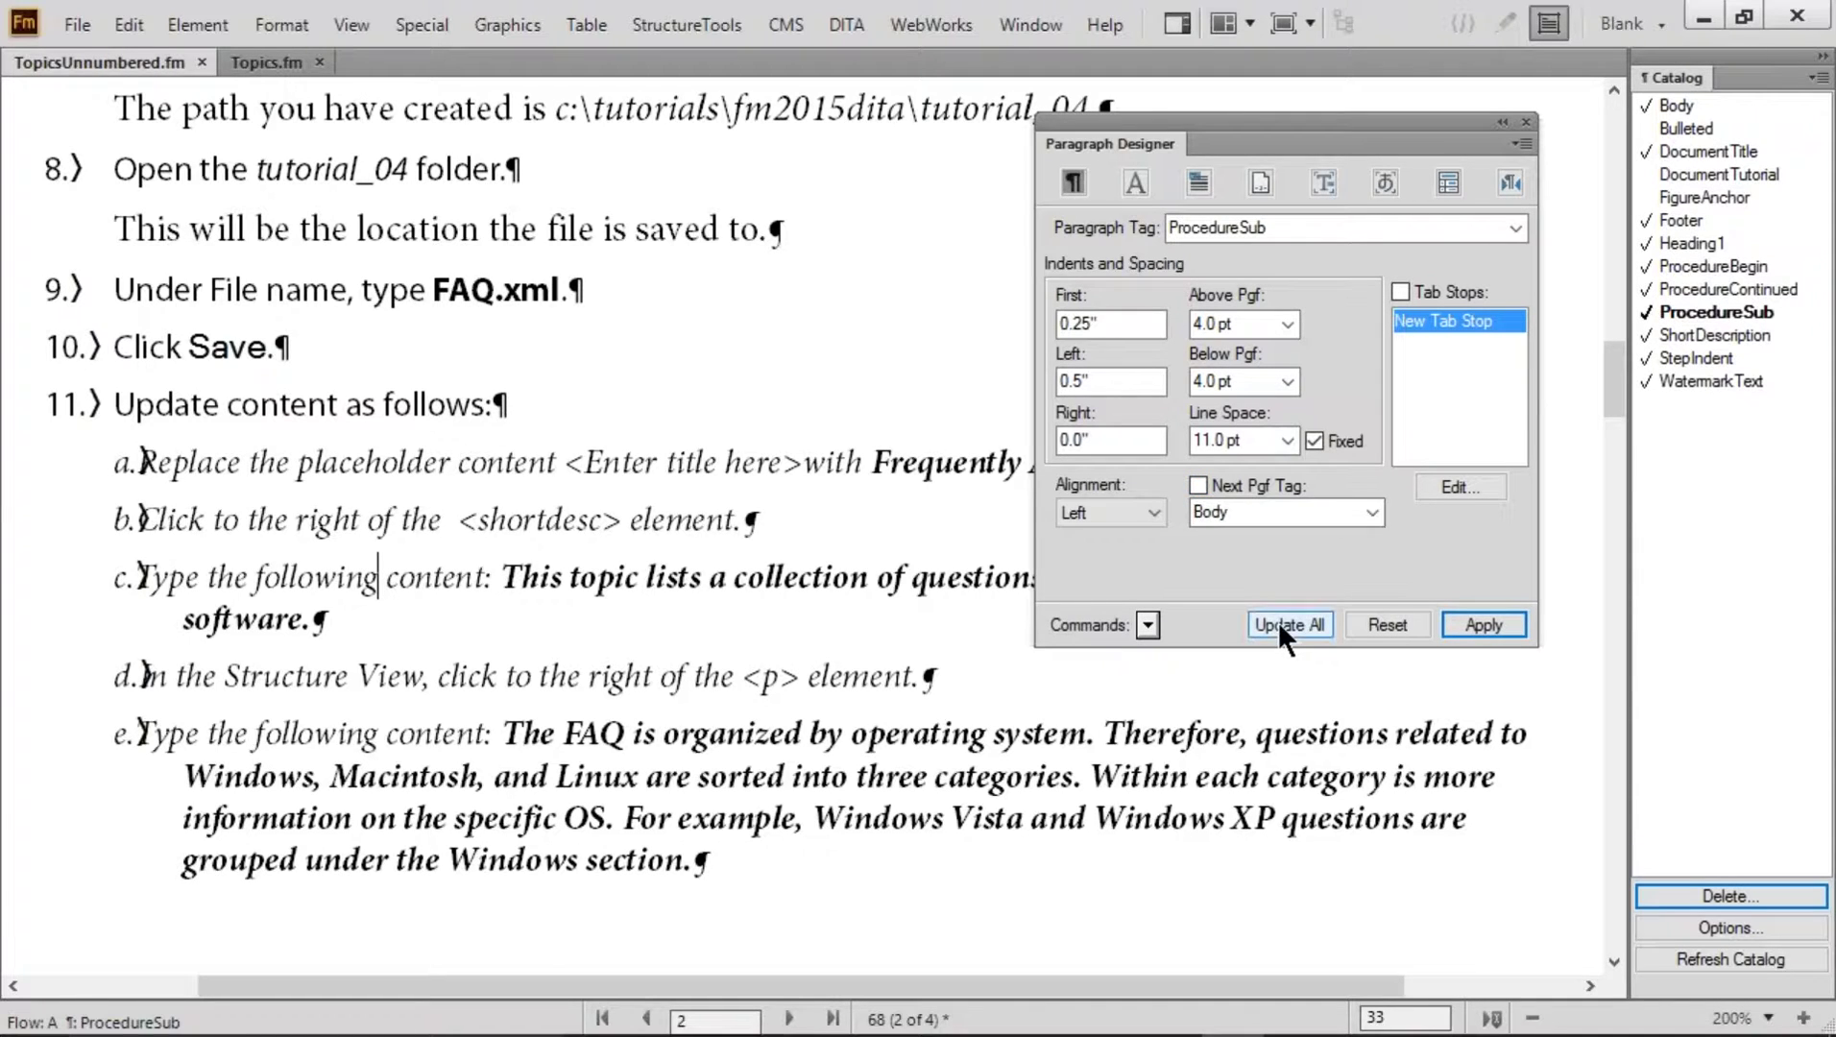
click(779, 537)
double_click(736, 531)
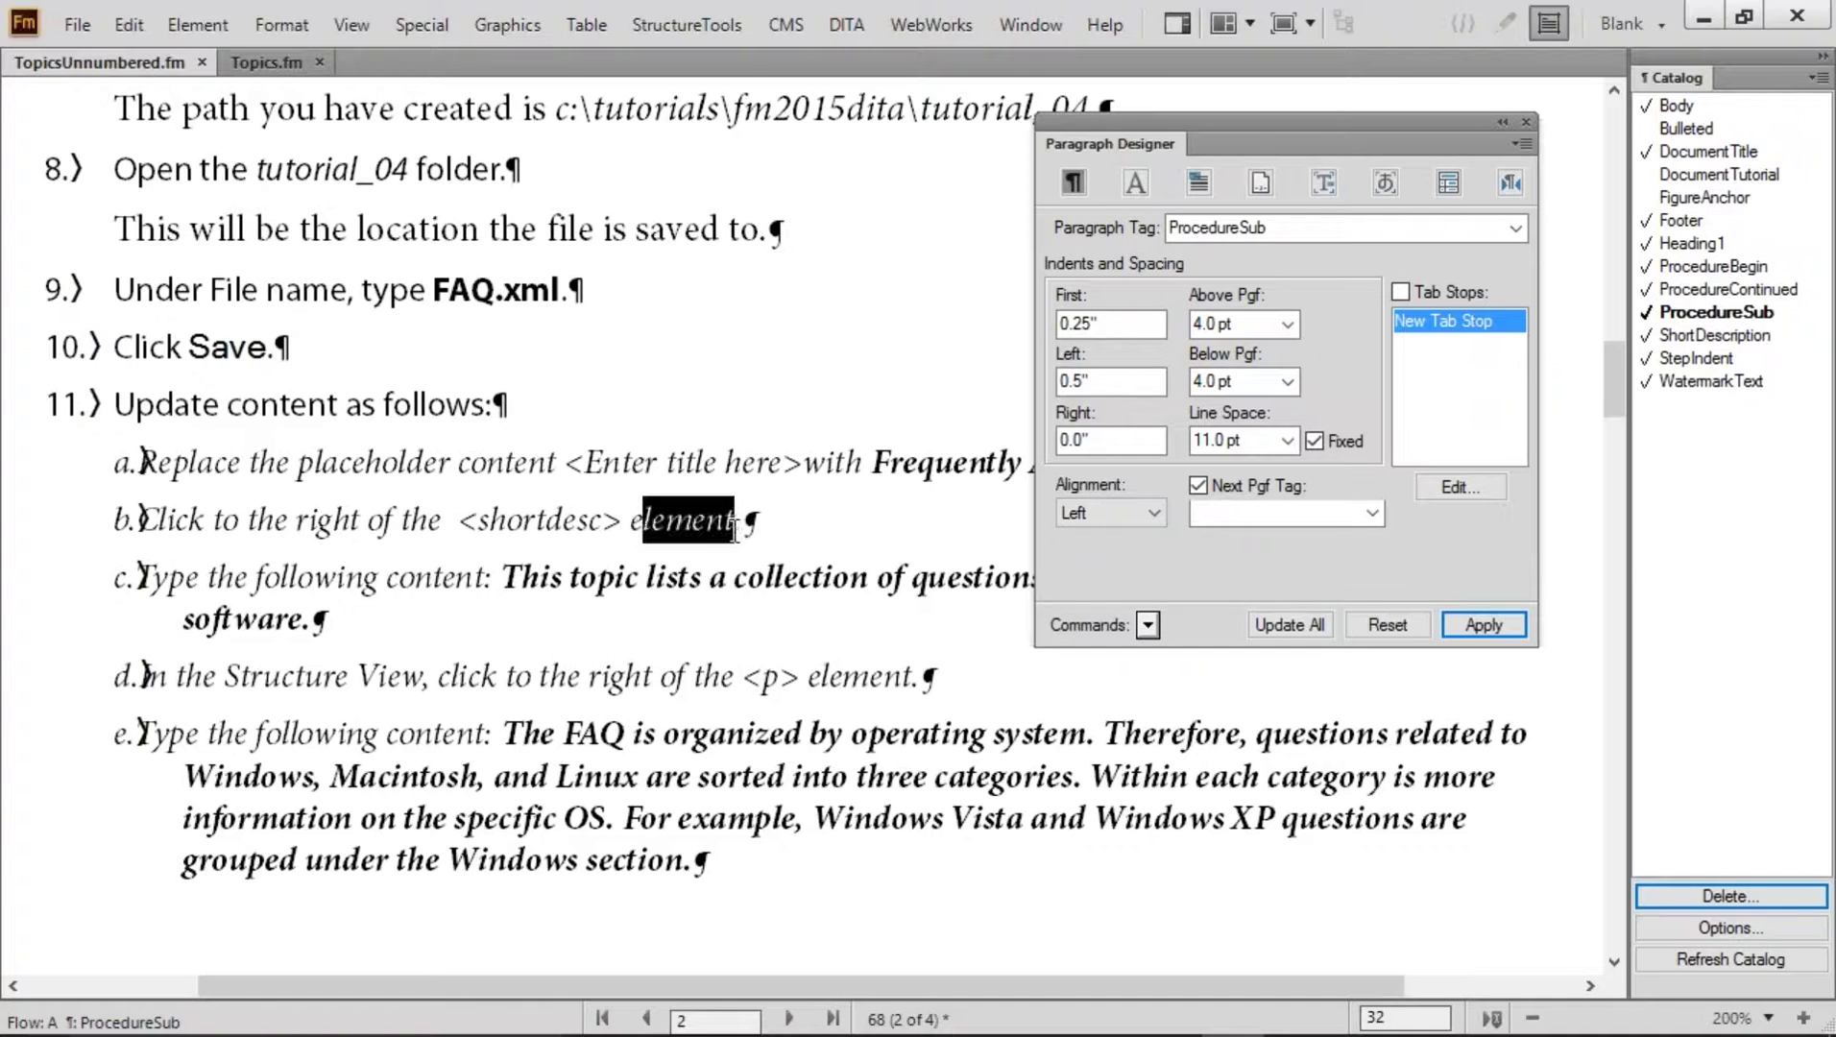
click(742, 531)
key(Return)
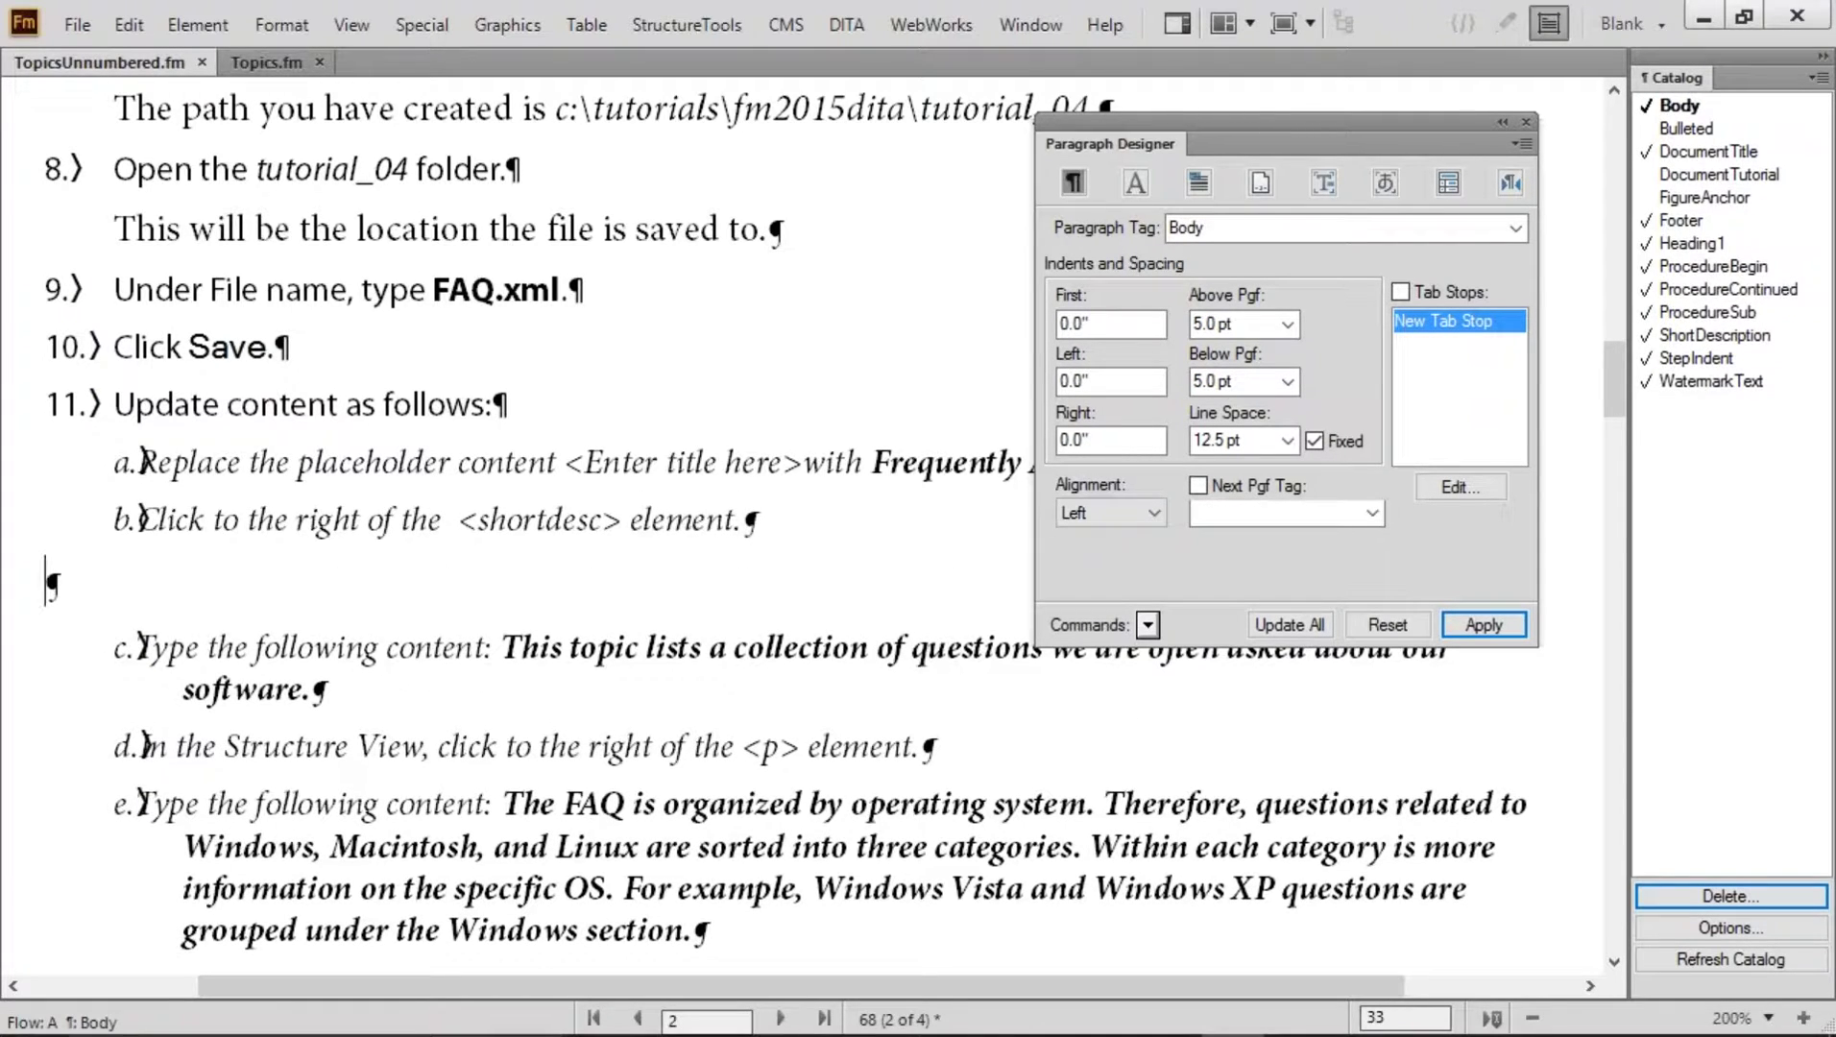
key(BackSpace)
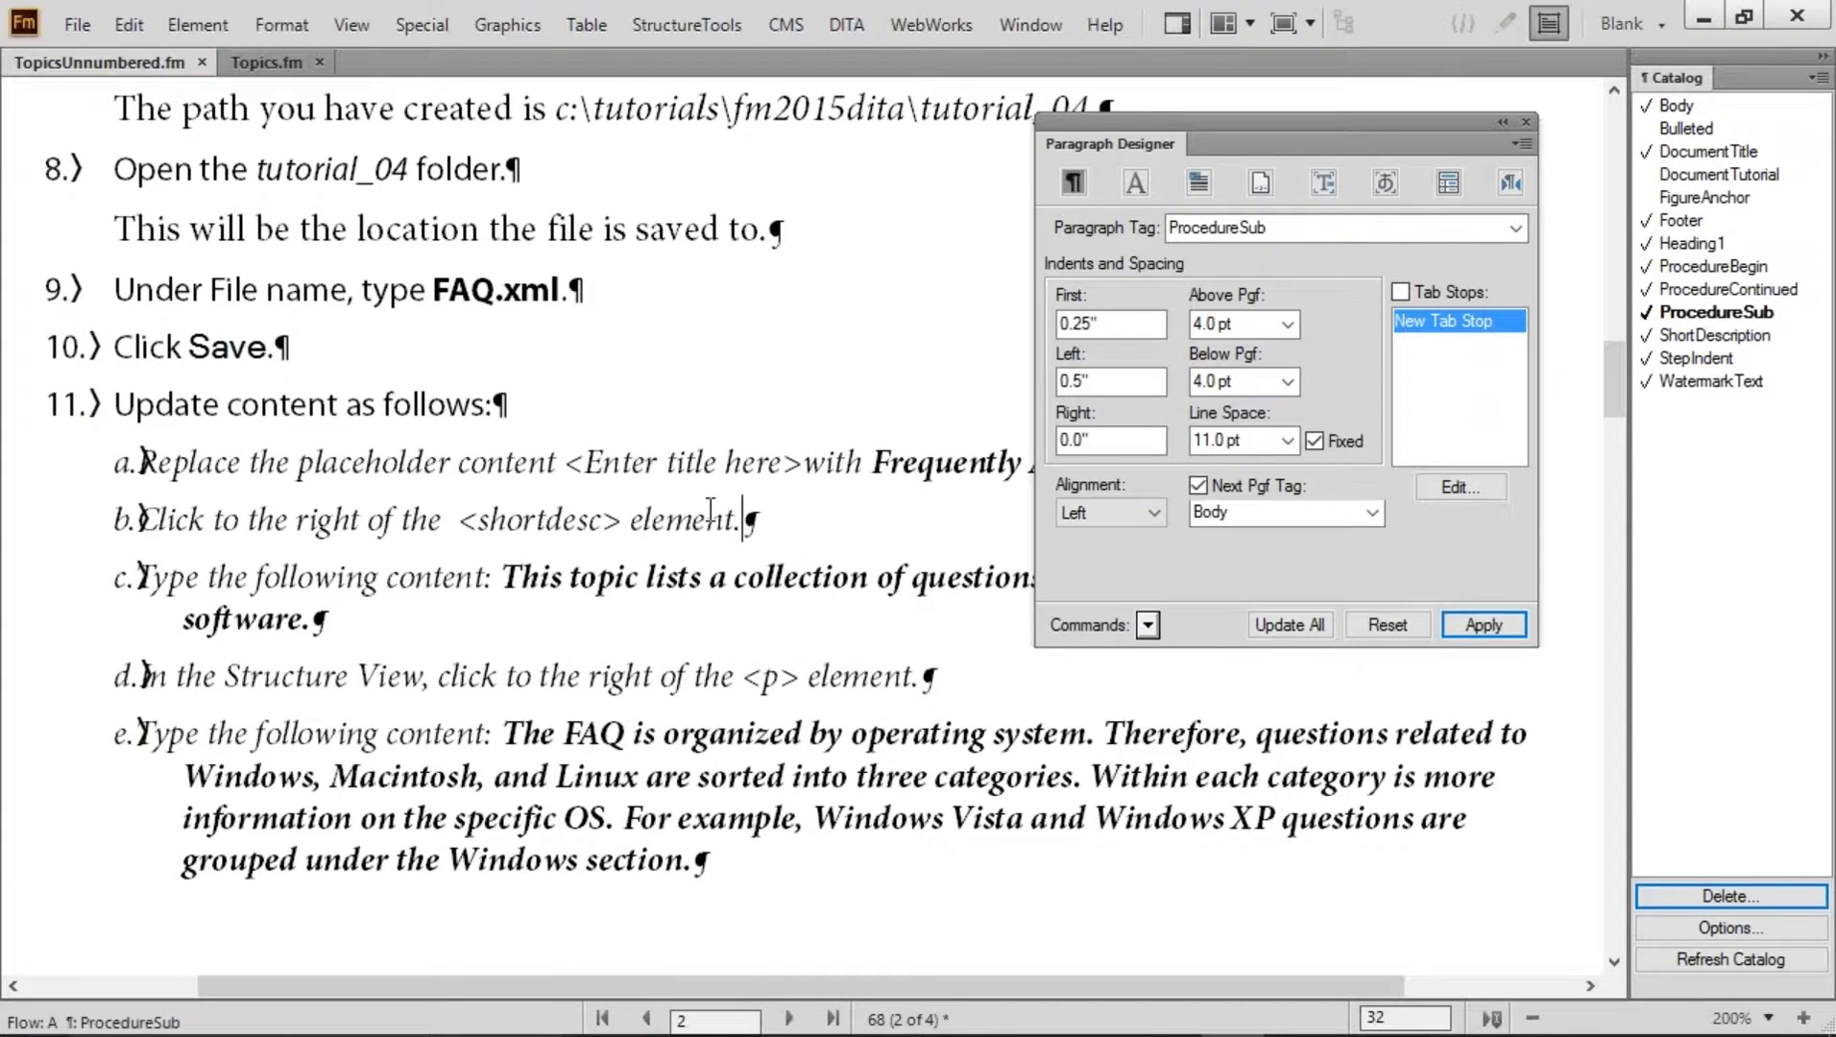
Turn off Next Pgf Tag for ProcedureSub and update all paragraphs with that format
click(1196, 485)
click(1285, 619)
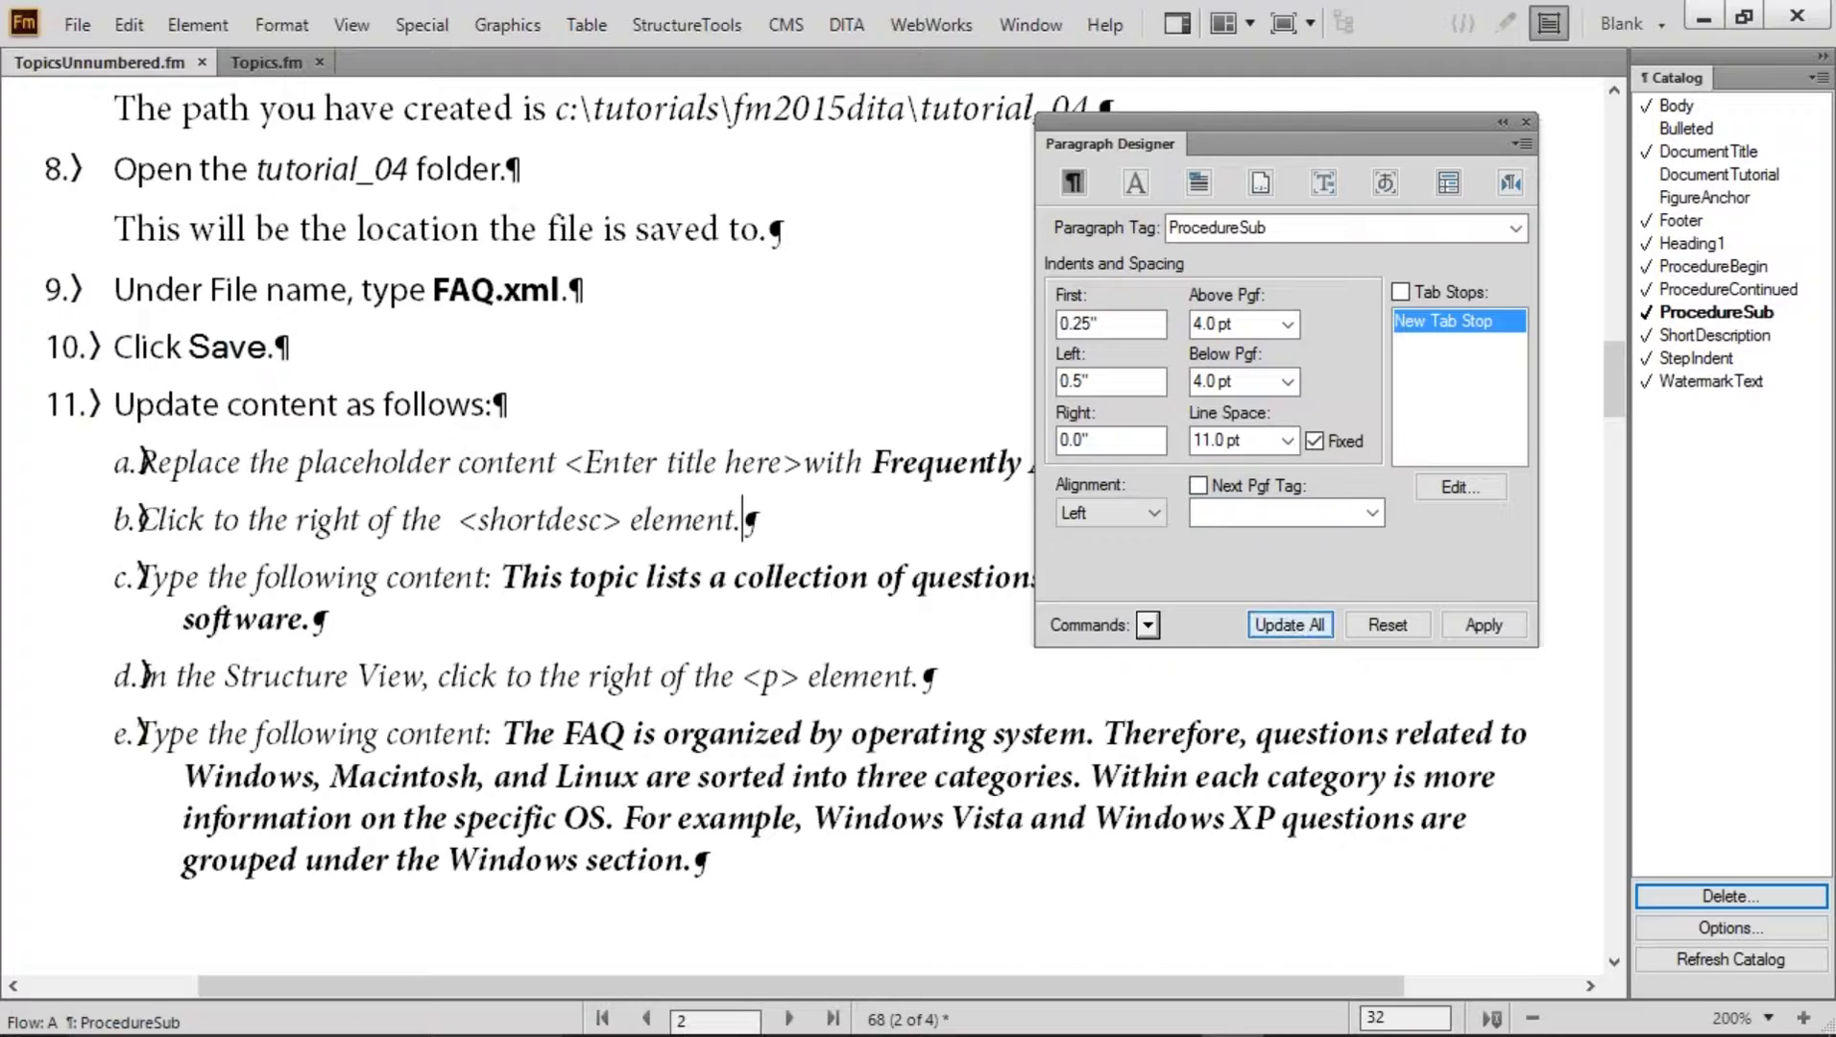
Test adding a new paragraph after the "Click to the right of the <shortdesc> element." substep and remove it
key(Return)
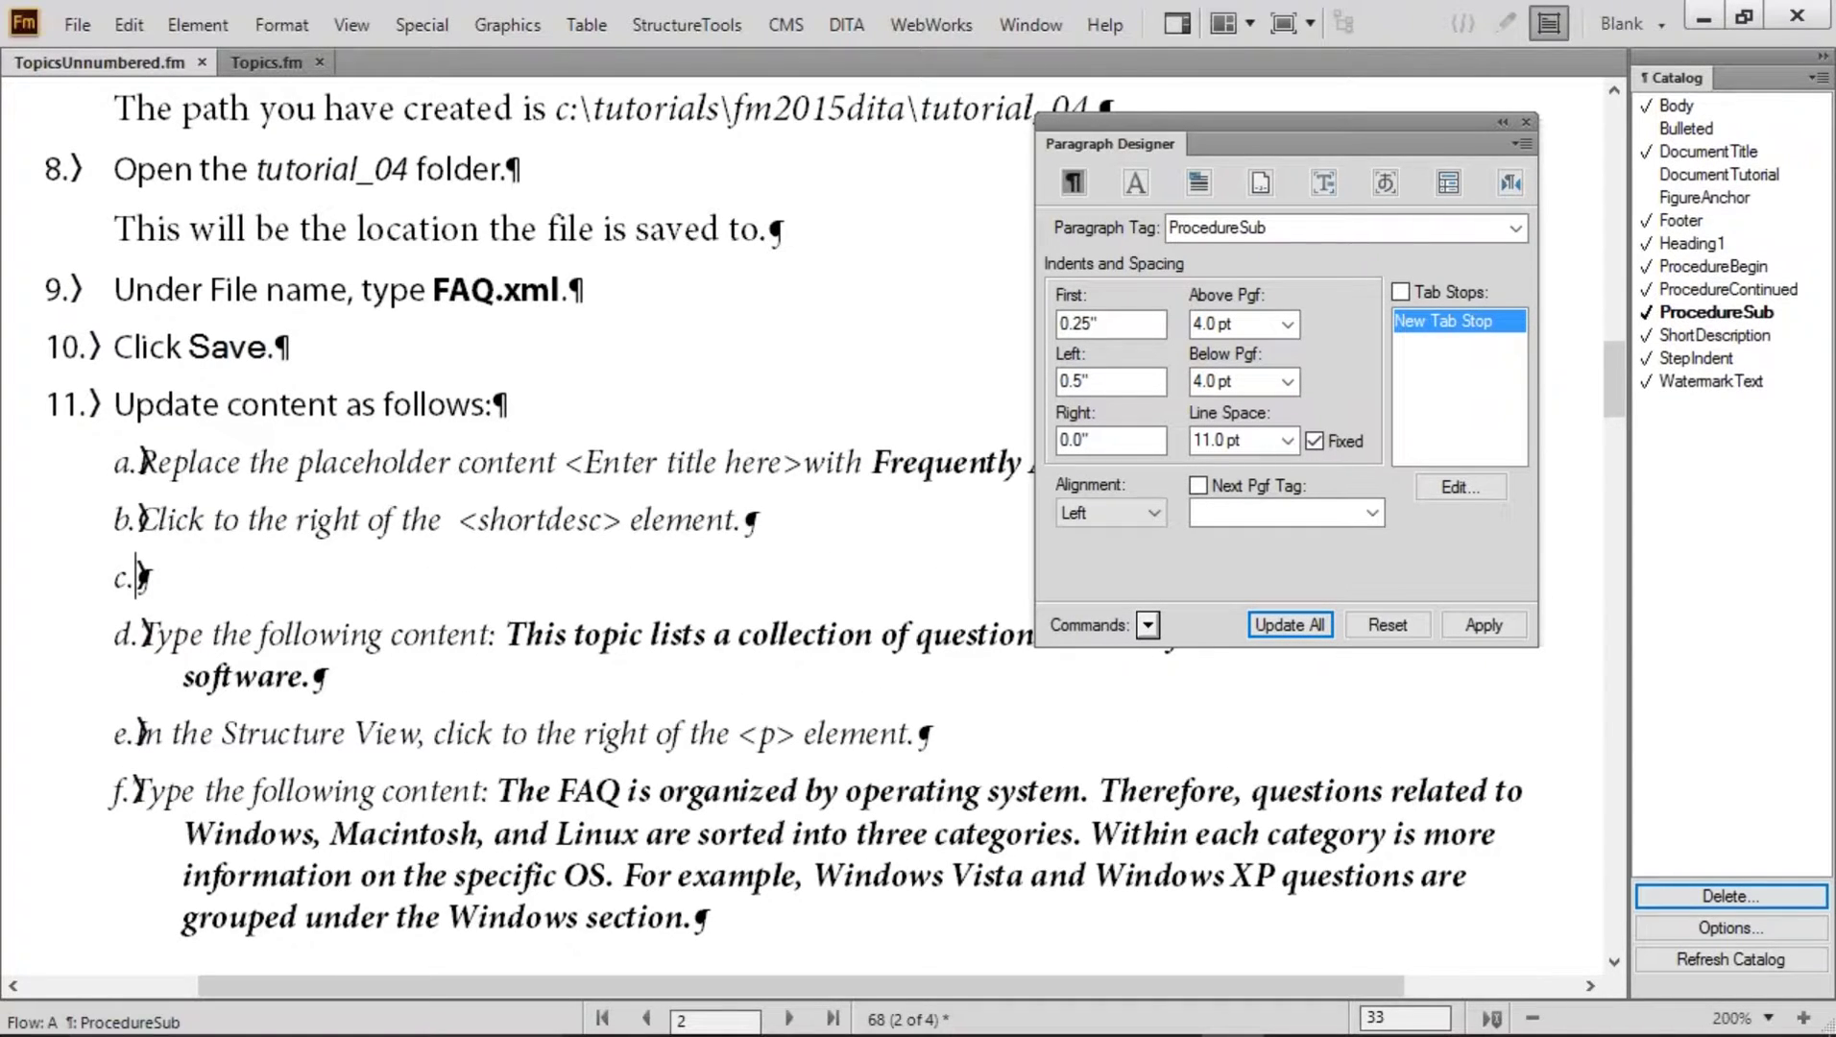
key(BackSpace)
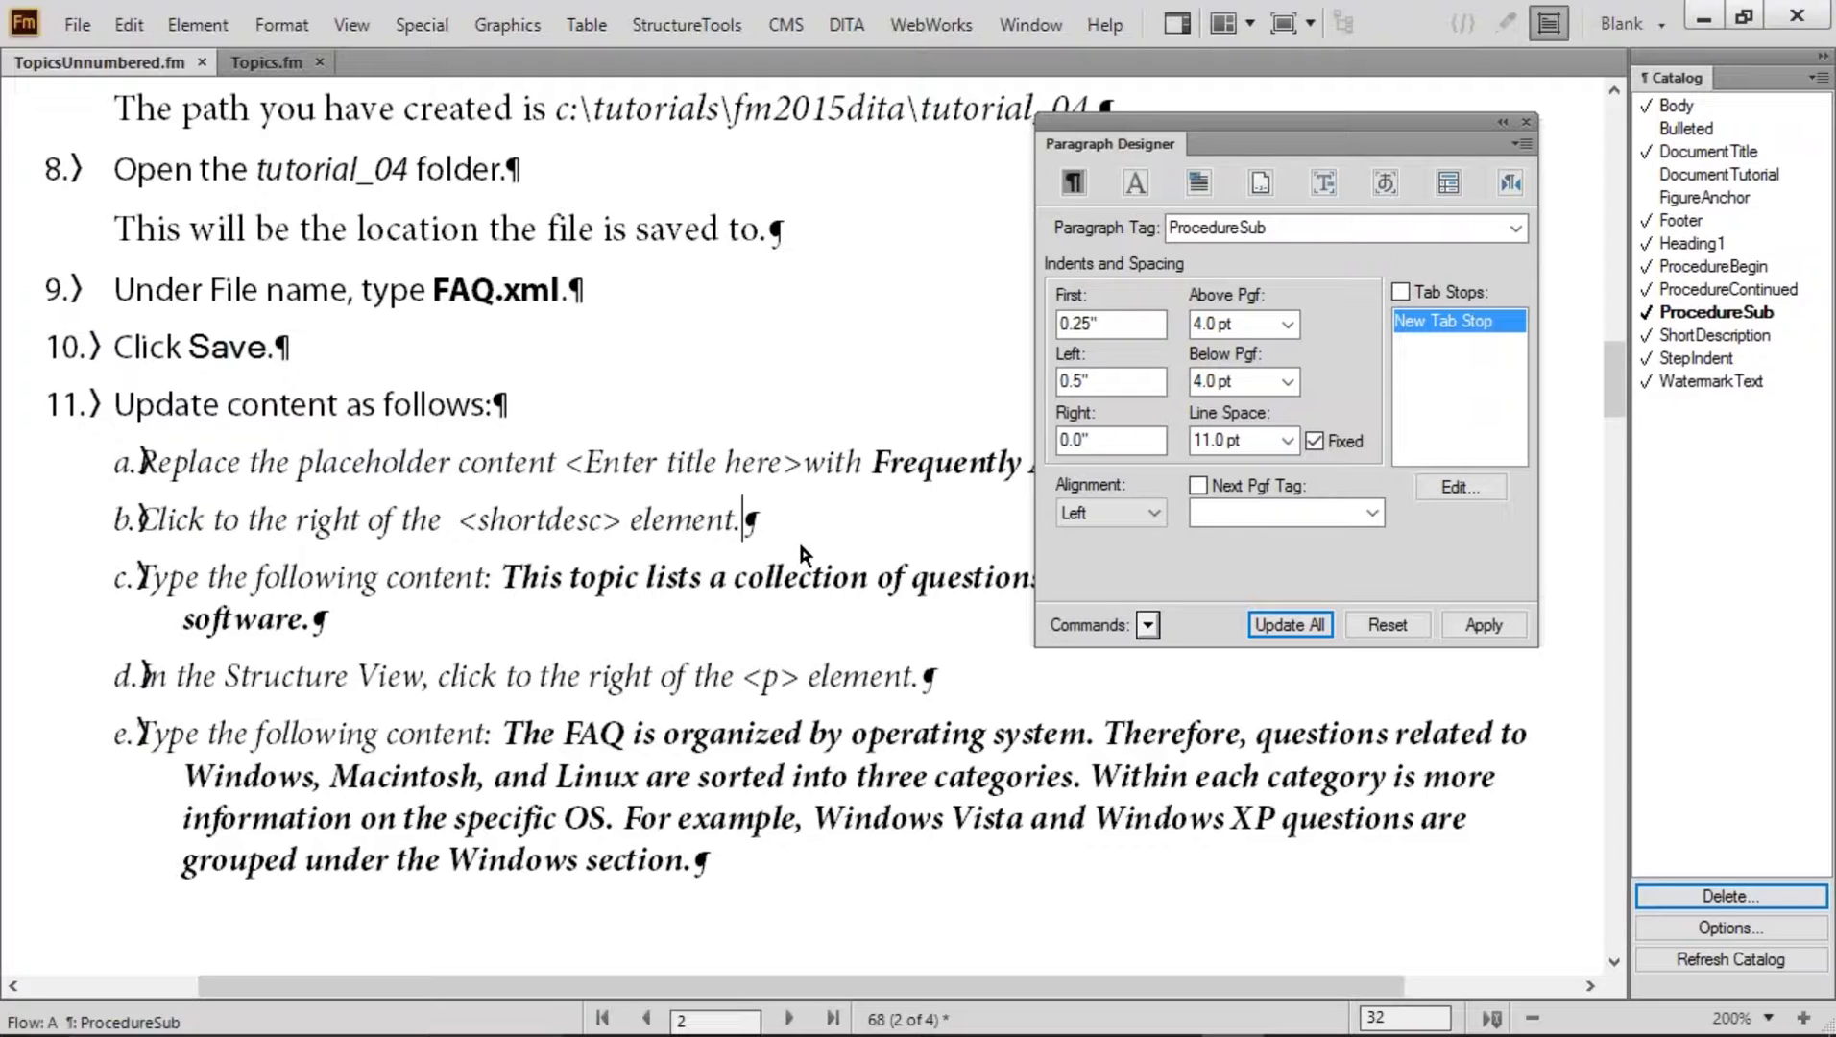
Add a left-aligned tab stop at 0.5" to ProcedureSub and update all paragraphs with that format
double_click(1435, 319)
text(.5)
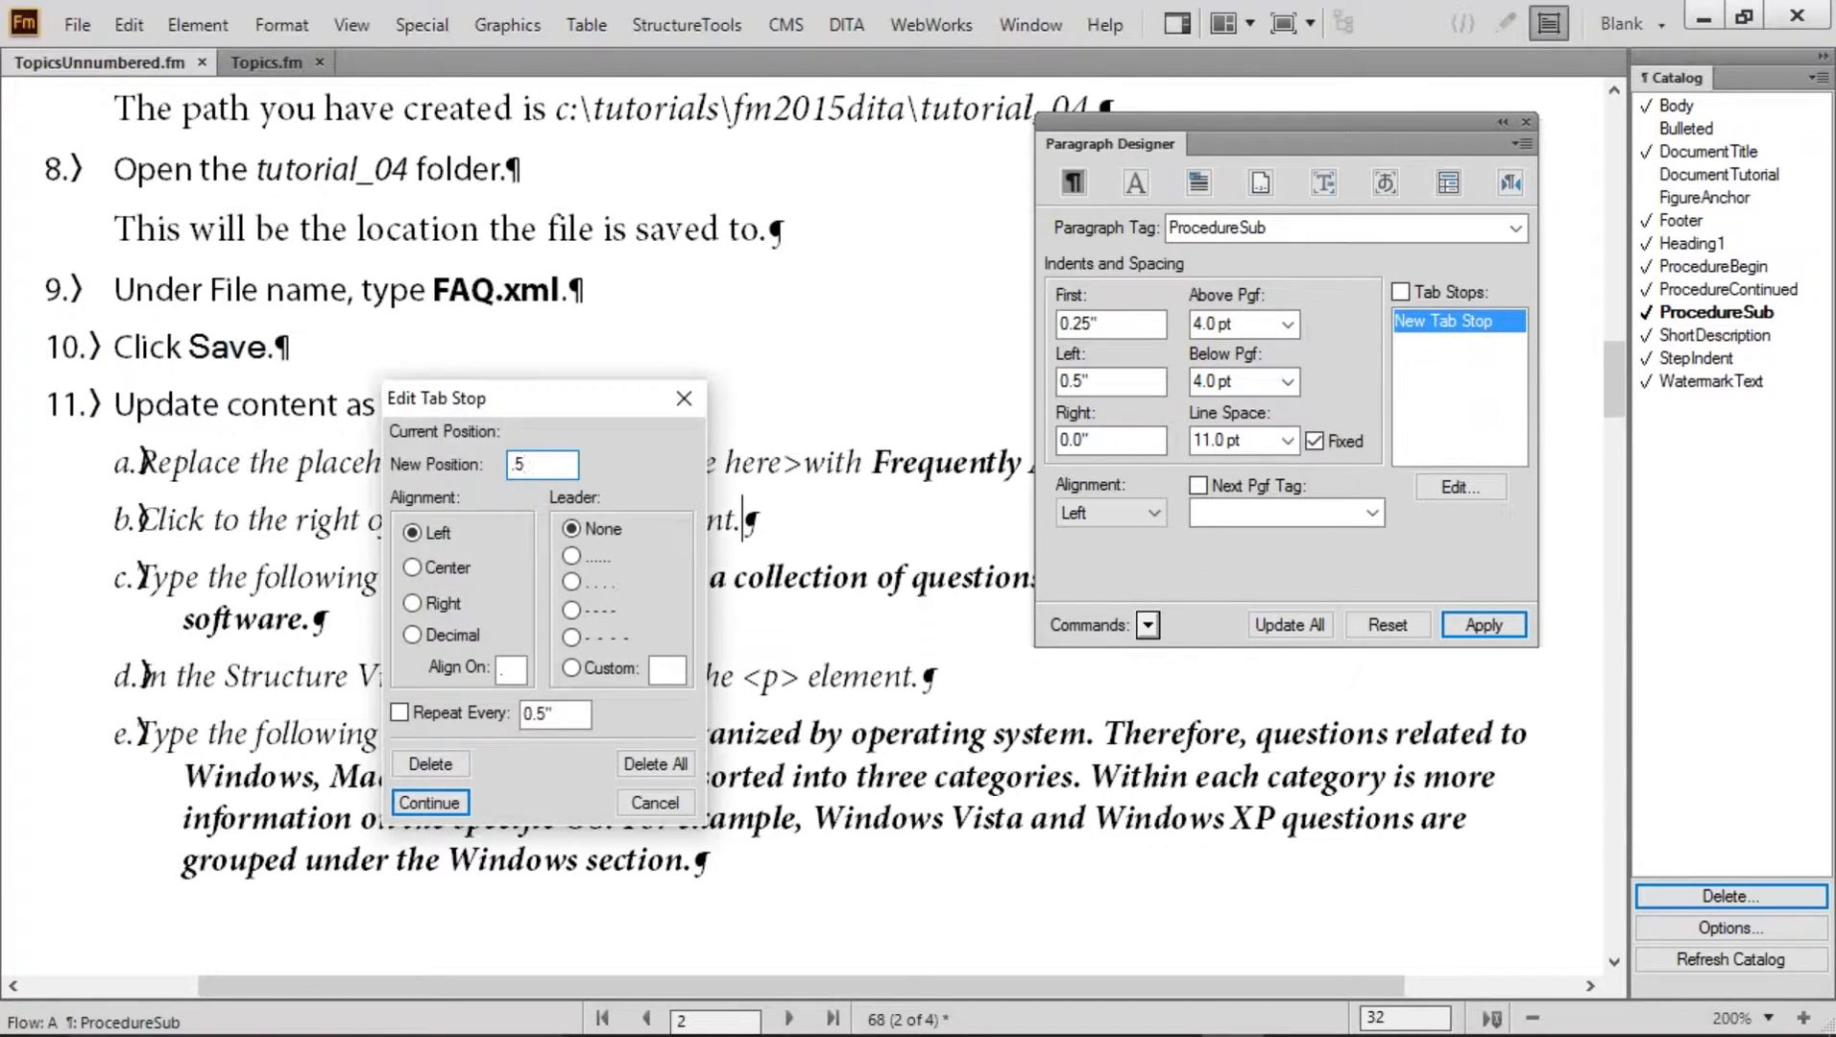
key(Return)
click(1288, 622)
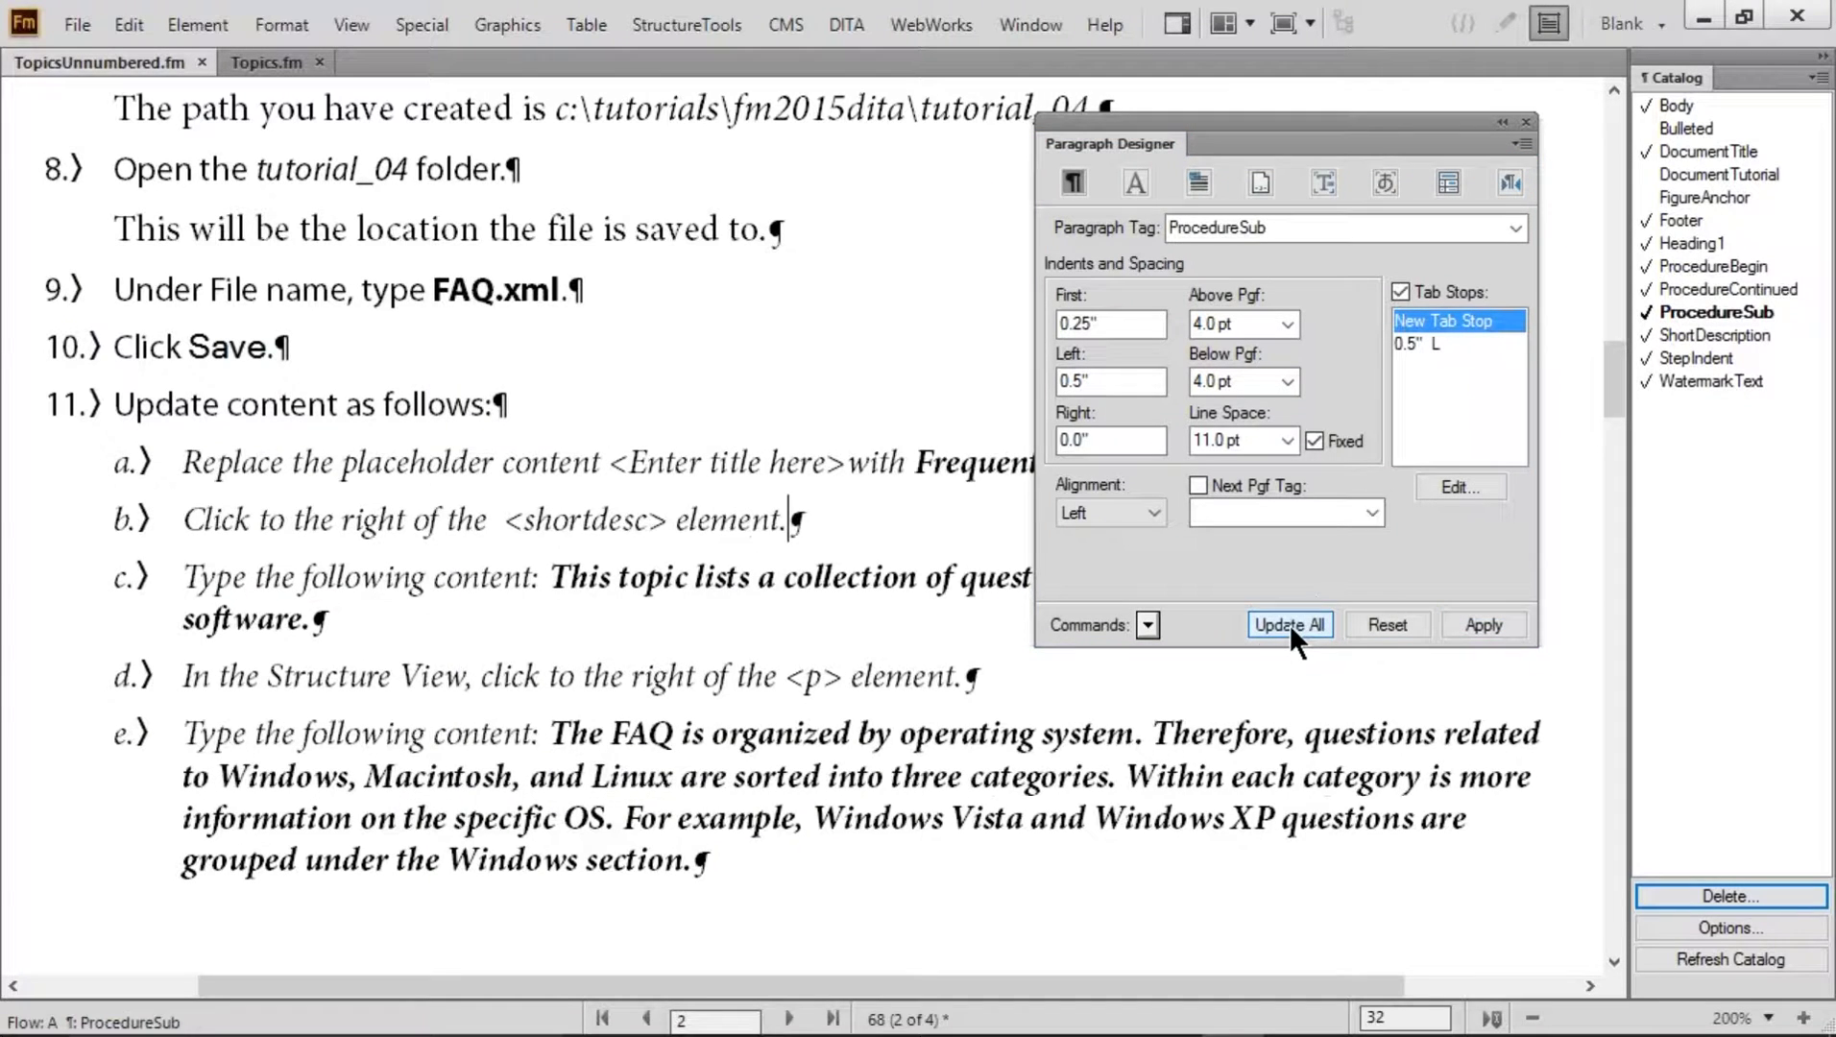
click(332, 636)
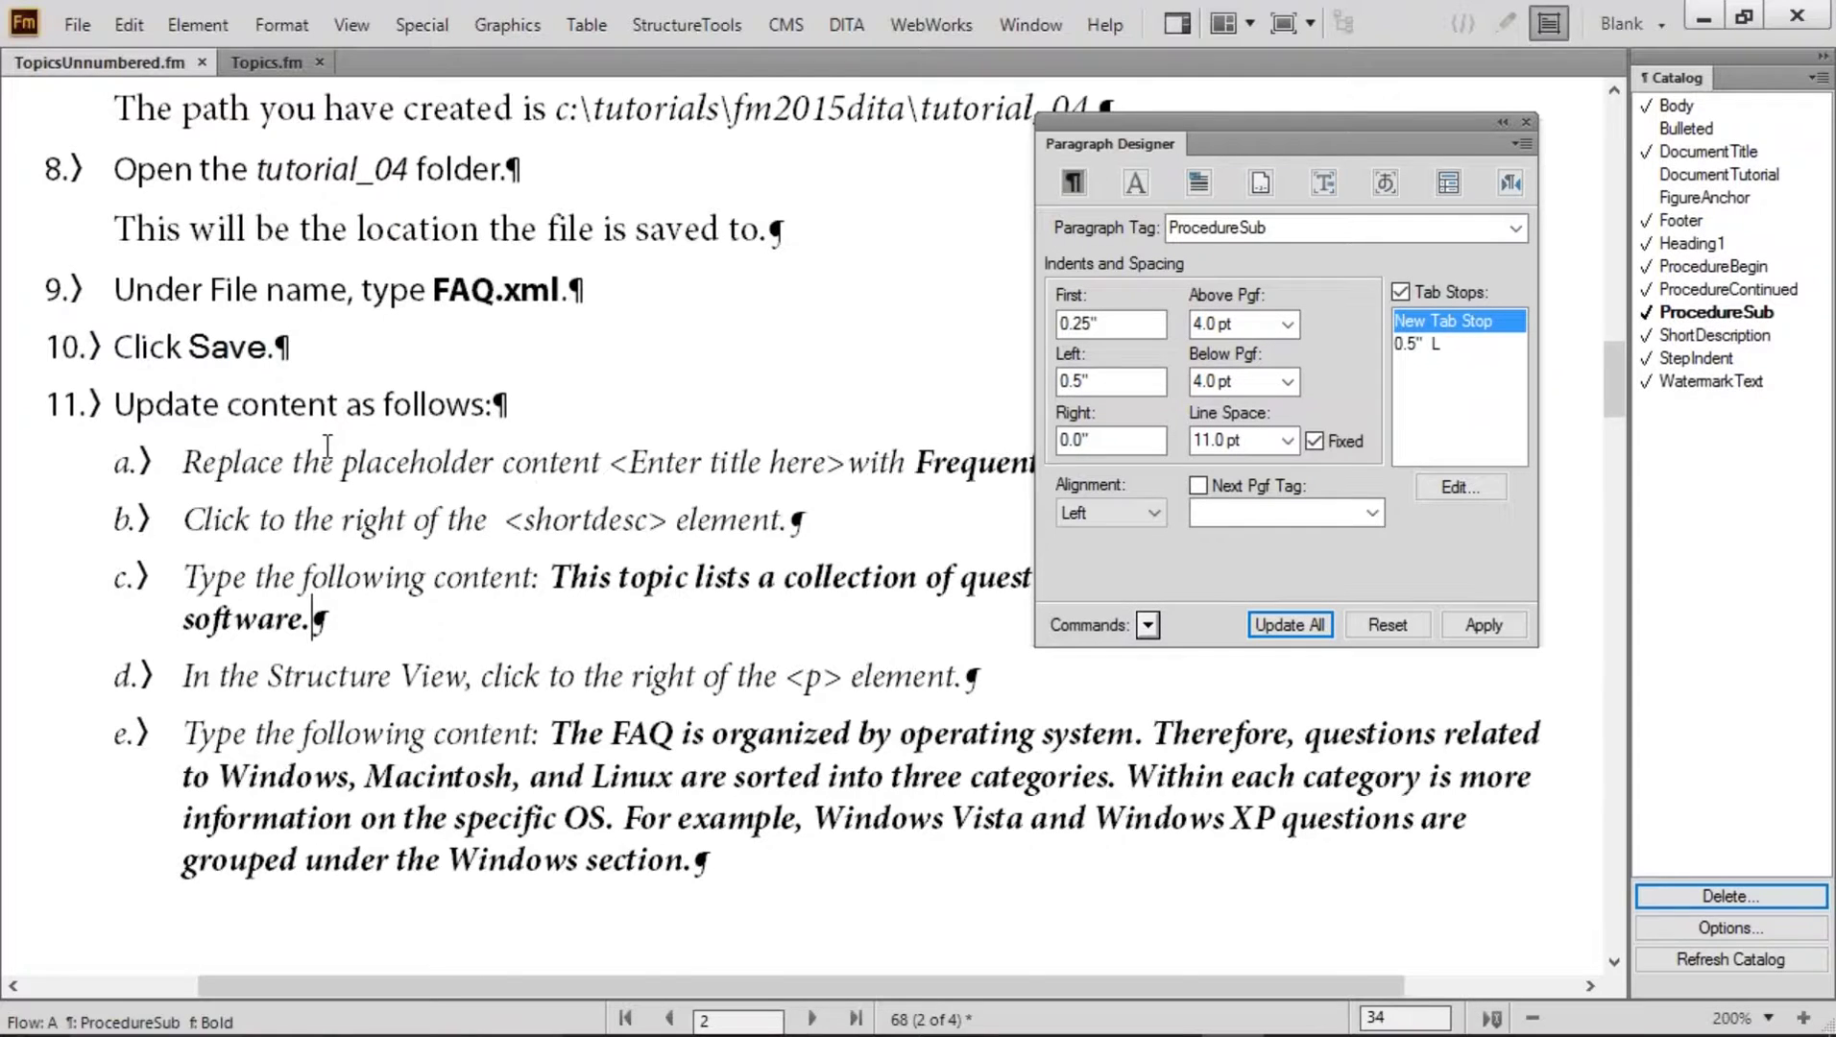
Apply the ProcedureSub format to the "Under File name, type FAQ.xml." and "Click Save." paragraphs
scroll(327, 446, up, 4)
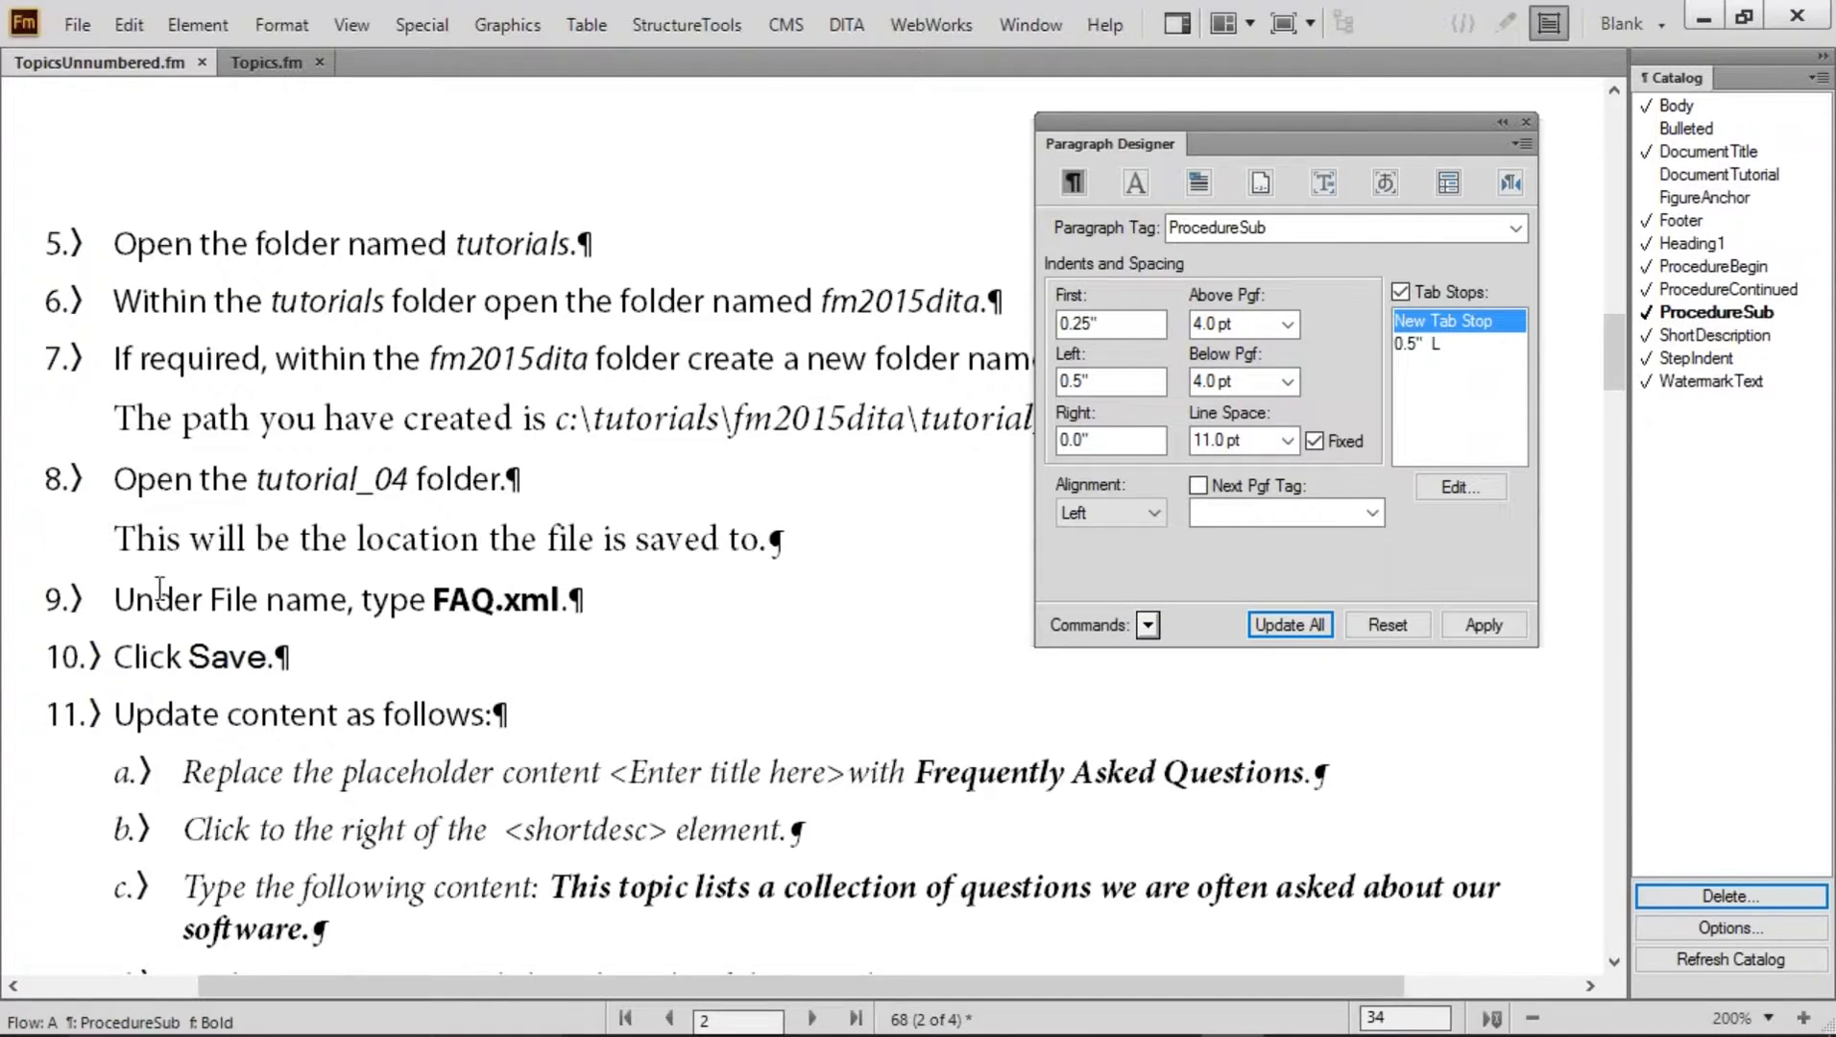
drag(162, 607, 165, 659)
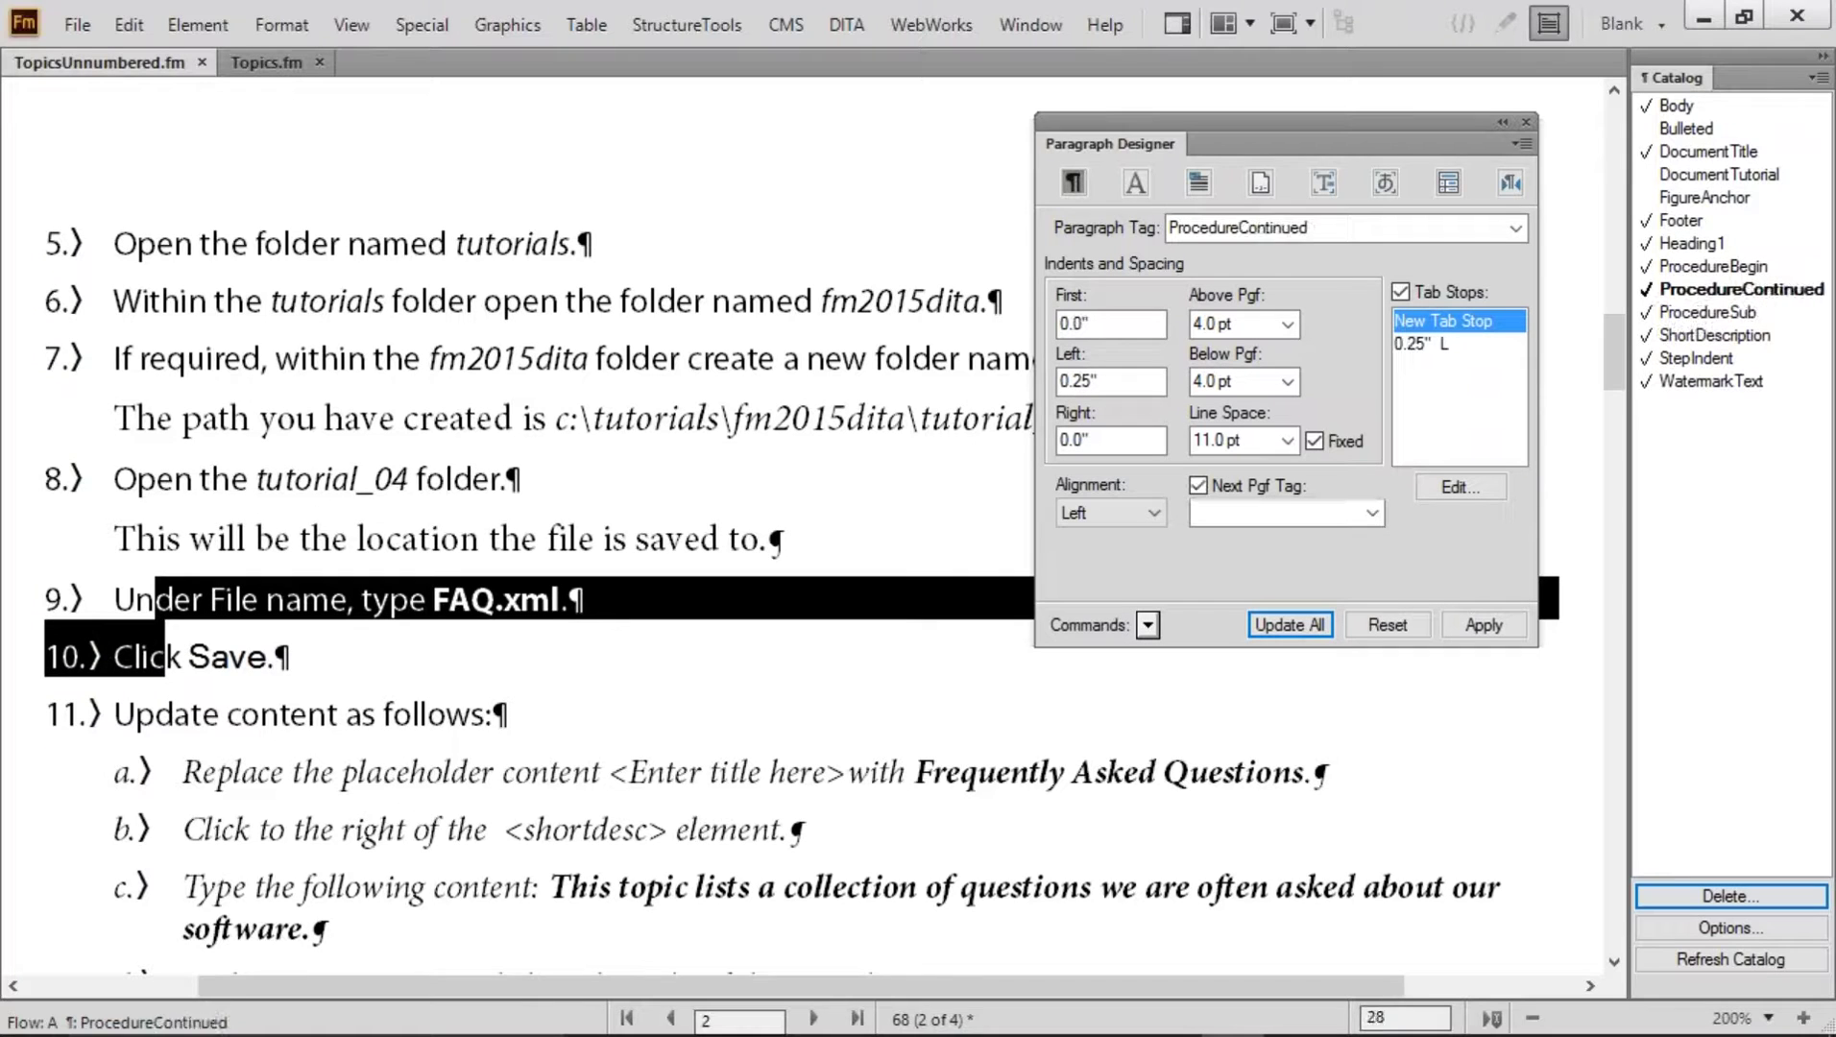
click(1694, 312)
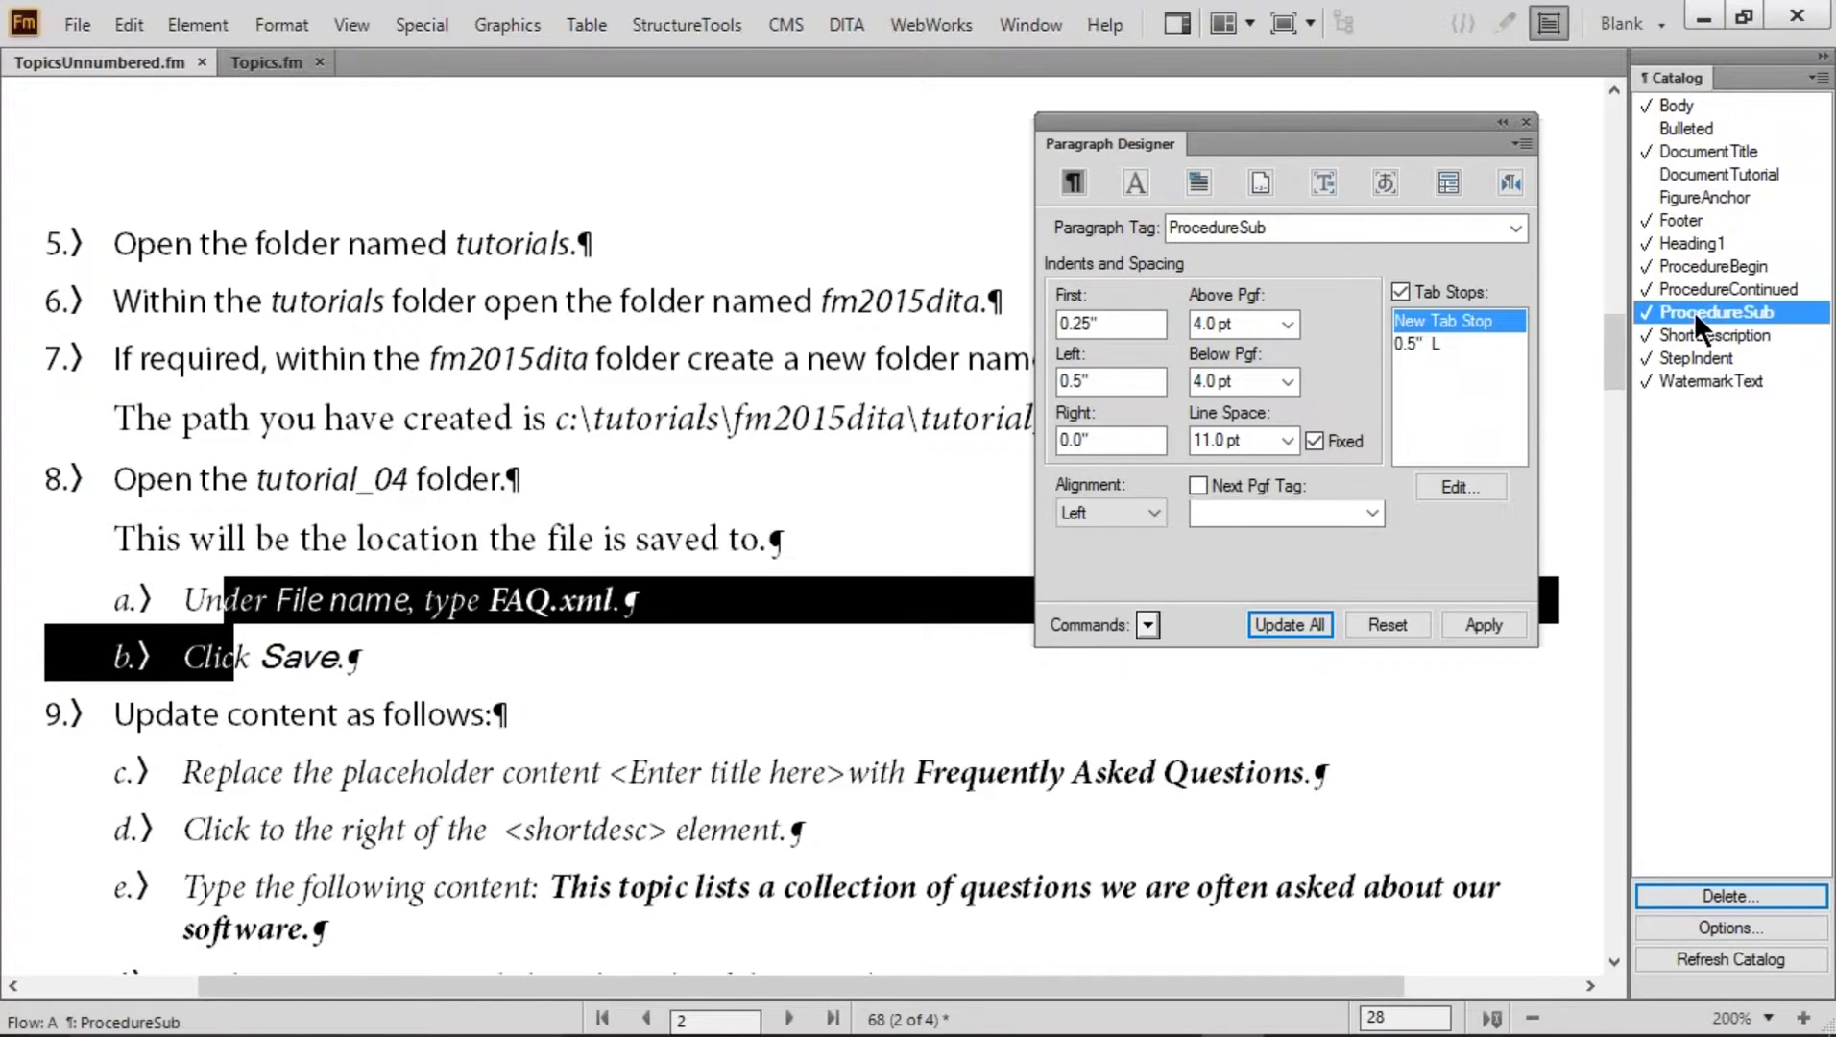
Compare the autonumber formats of ProcedureSub and ProcedureContinued using the "Replace the placeholder content" and "Update content as follows:" paragraphs
click(173, 771)
drag(173, 771, 720, 771)
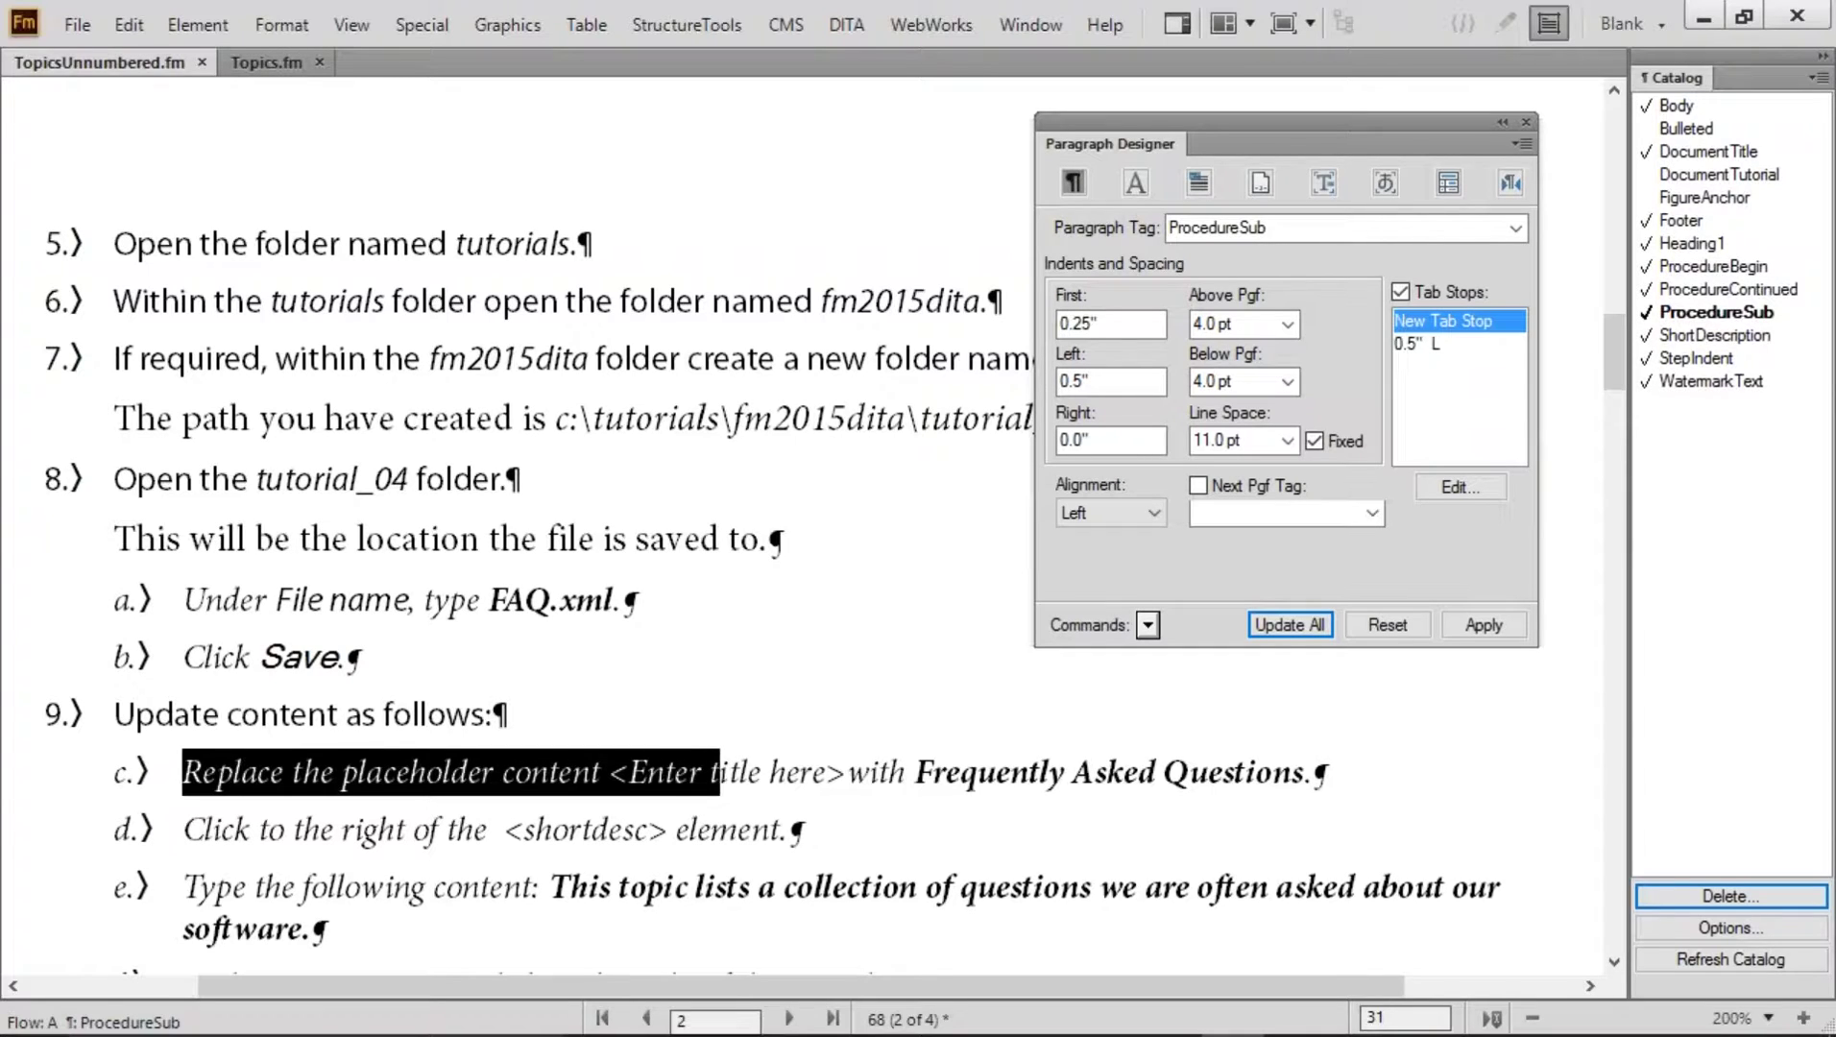
click(1257, 178)
drag(1143, 301, 1043, 302)
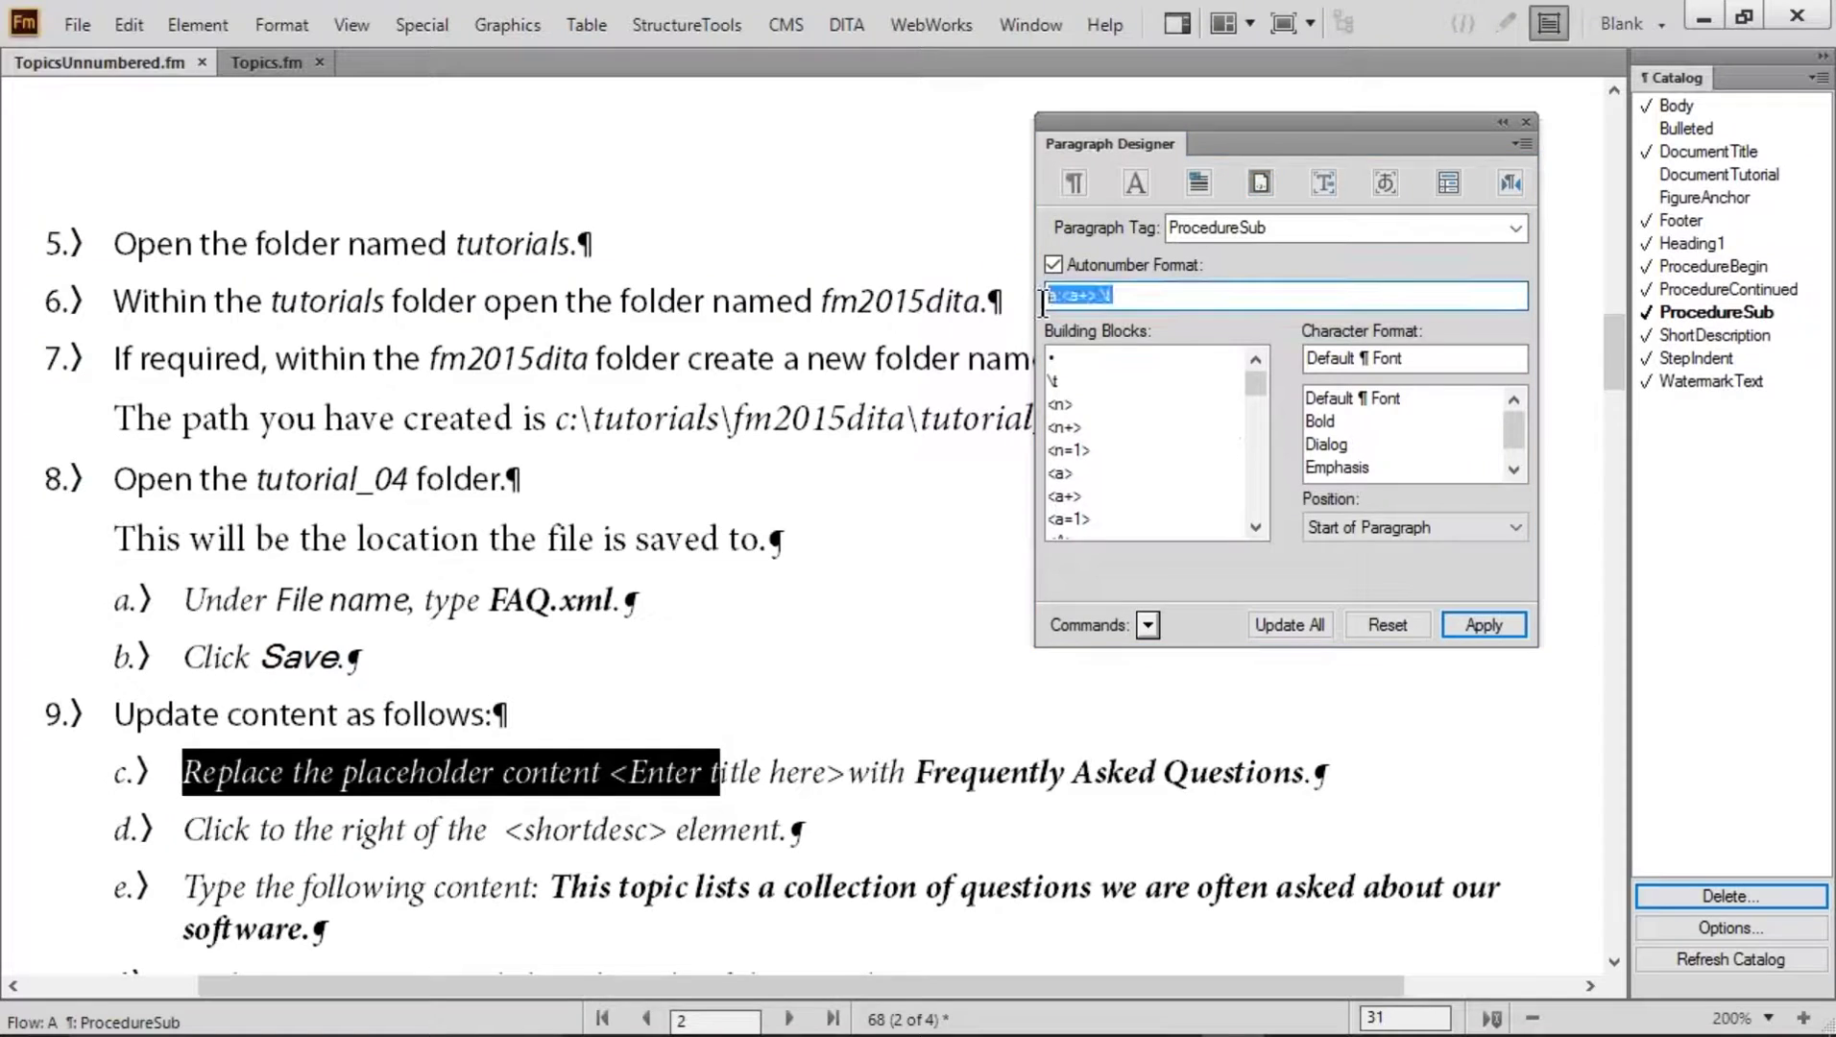
click(142, 720)
triple_click(142, 719)
drag(1100, 296, 1045, 297)
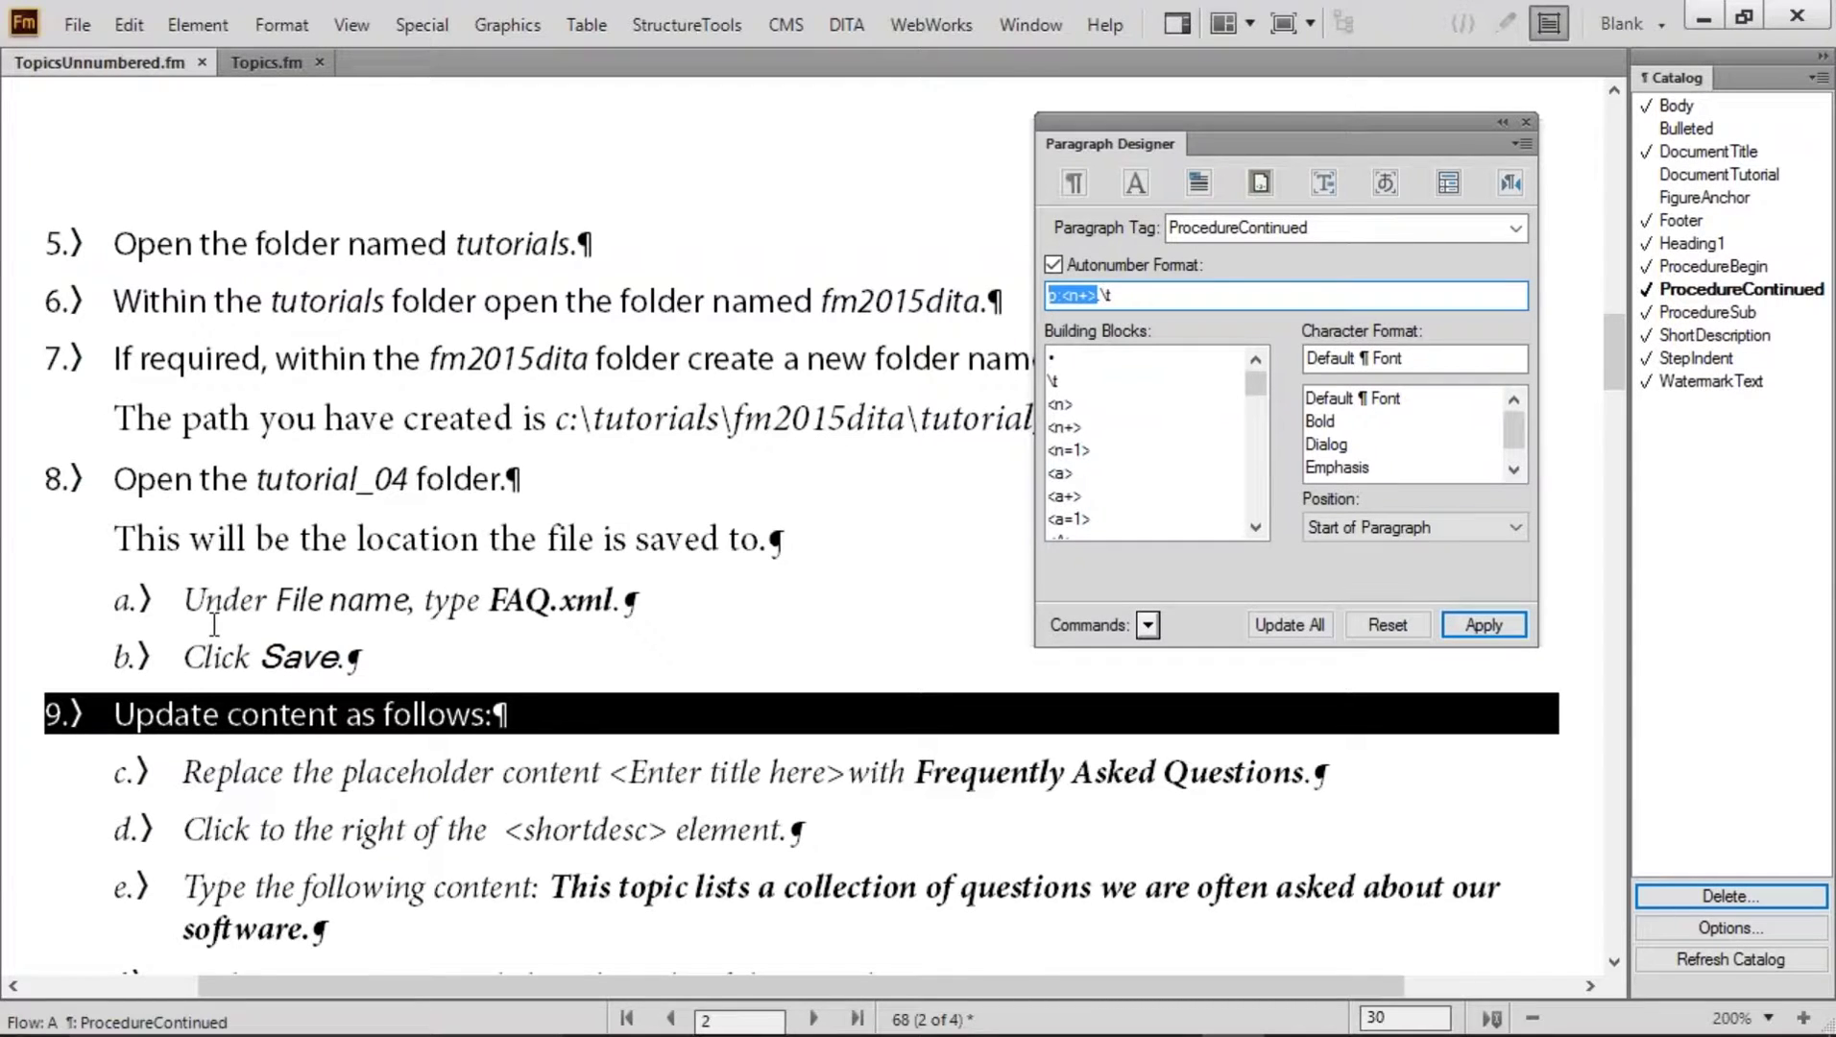
Insert a <a=0> reset counter into the ProcedureContinued autonumber format, making it p:<n+>.<a=0>\t, and update all its paragraphs
click(172, 725)
triple_click(173, 730)
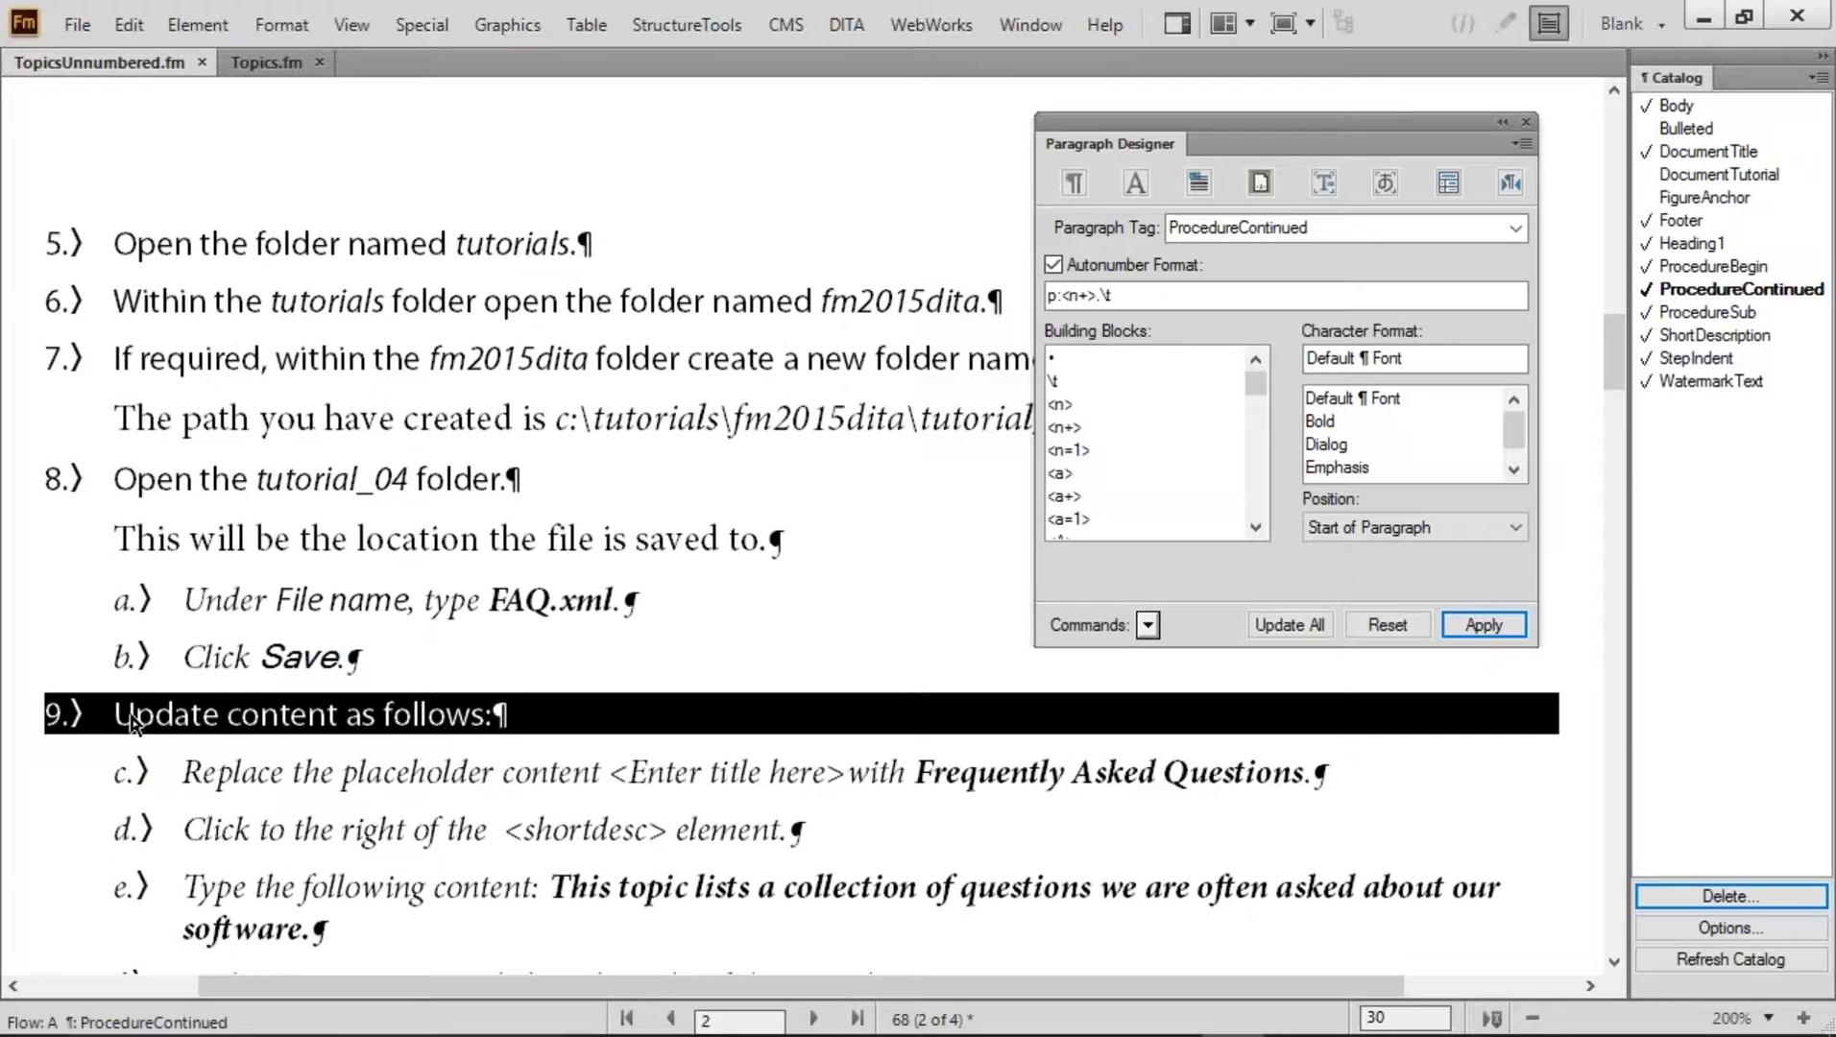
click(1098, 297)
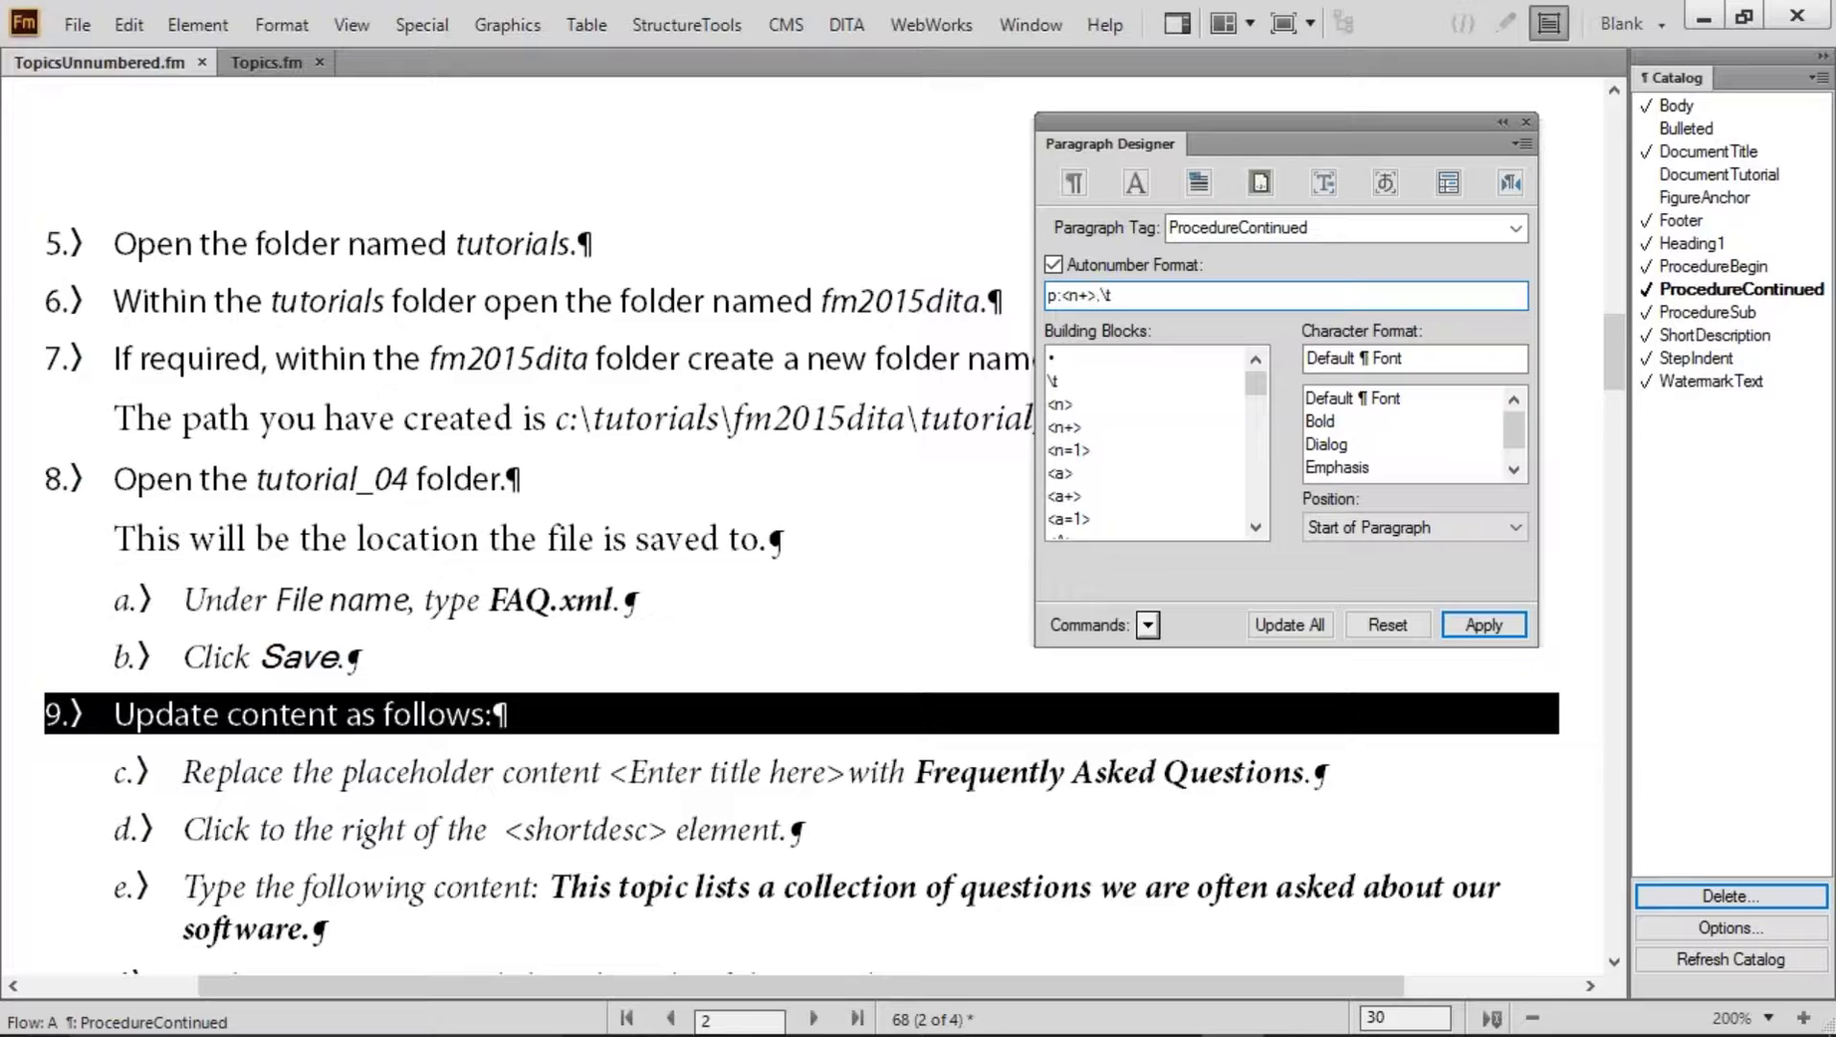
text(<a=0>)
click(1279, 622)
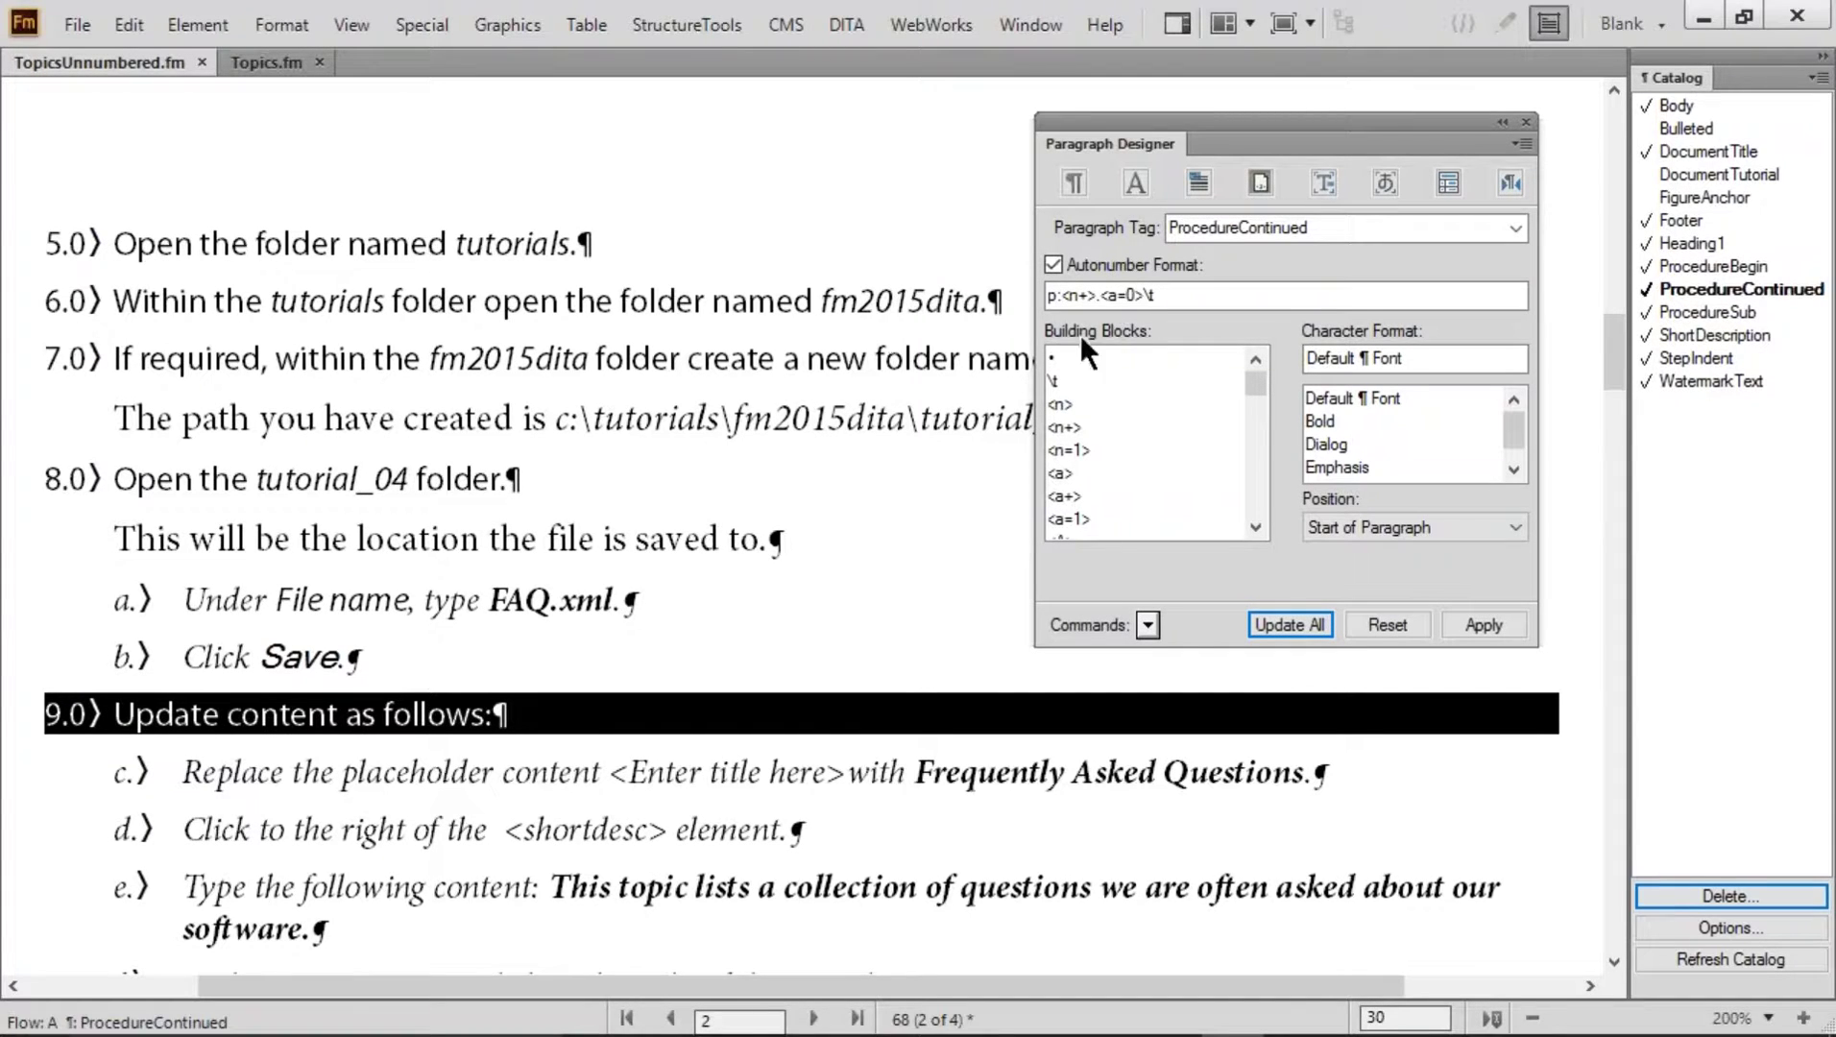
click(1113, 294)
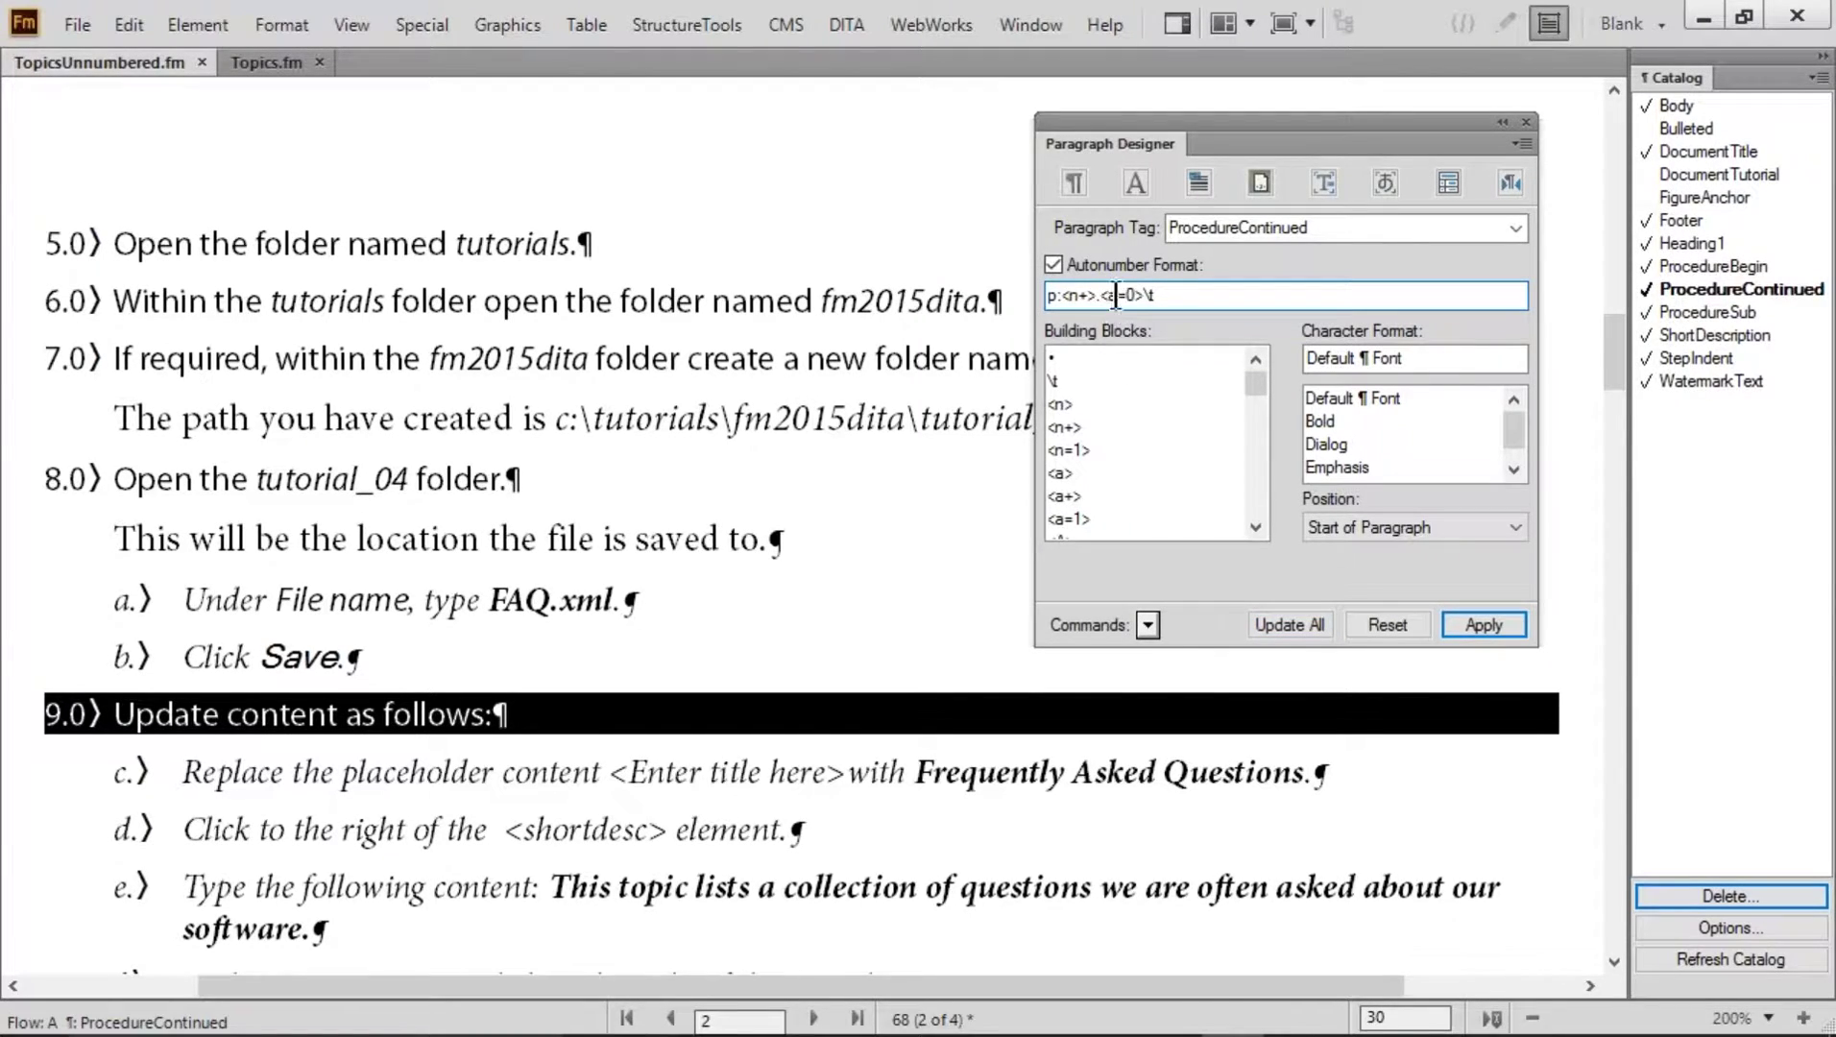
Change the ProcedureSub autonumber series label to p, giving p:<a+>.\t, and update all its paragraphs
drag(203, 773, 376, 828)
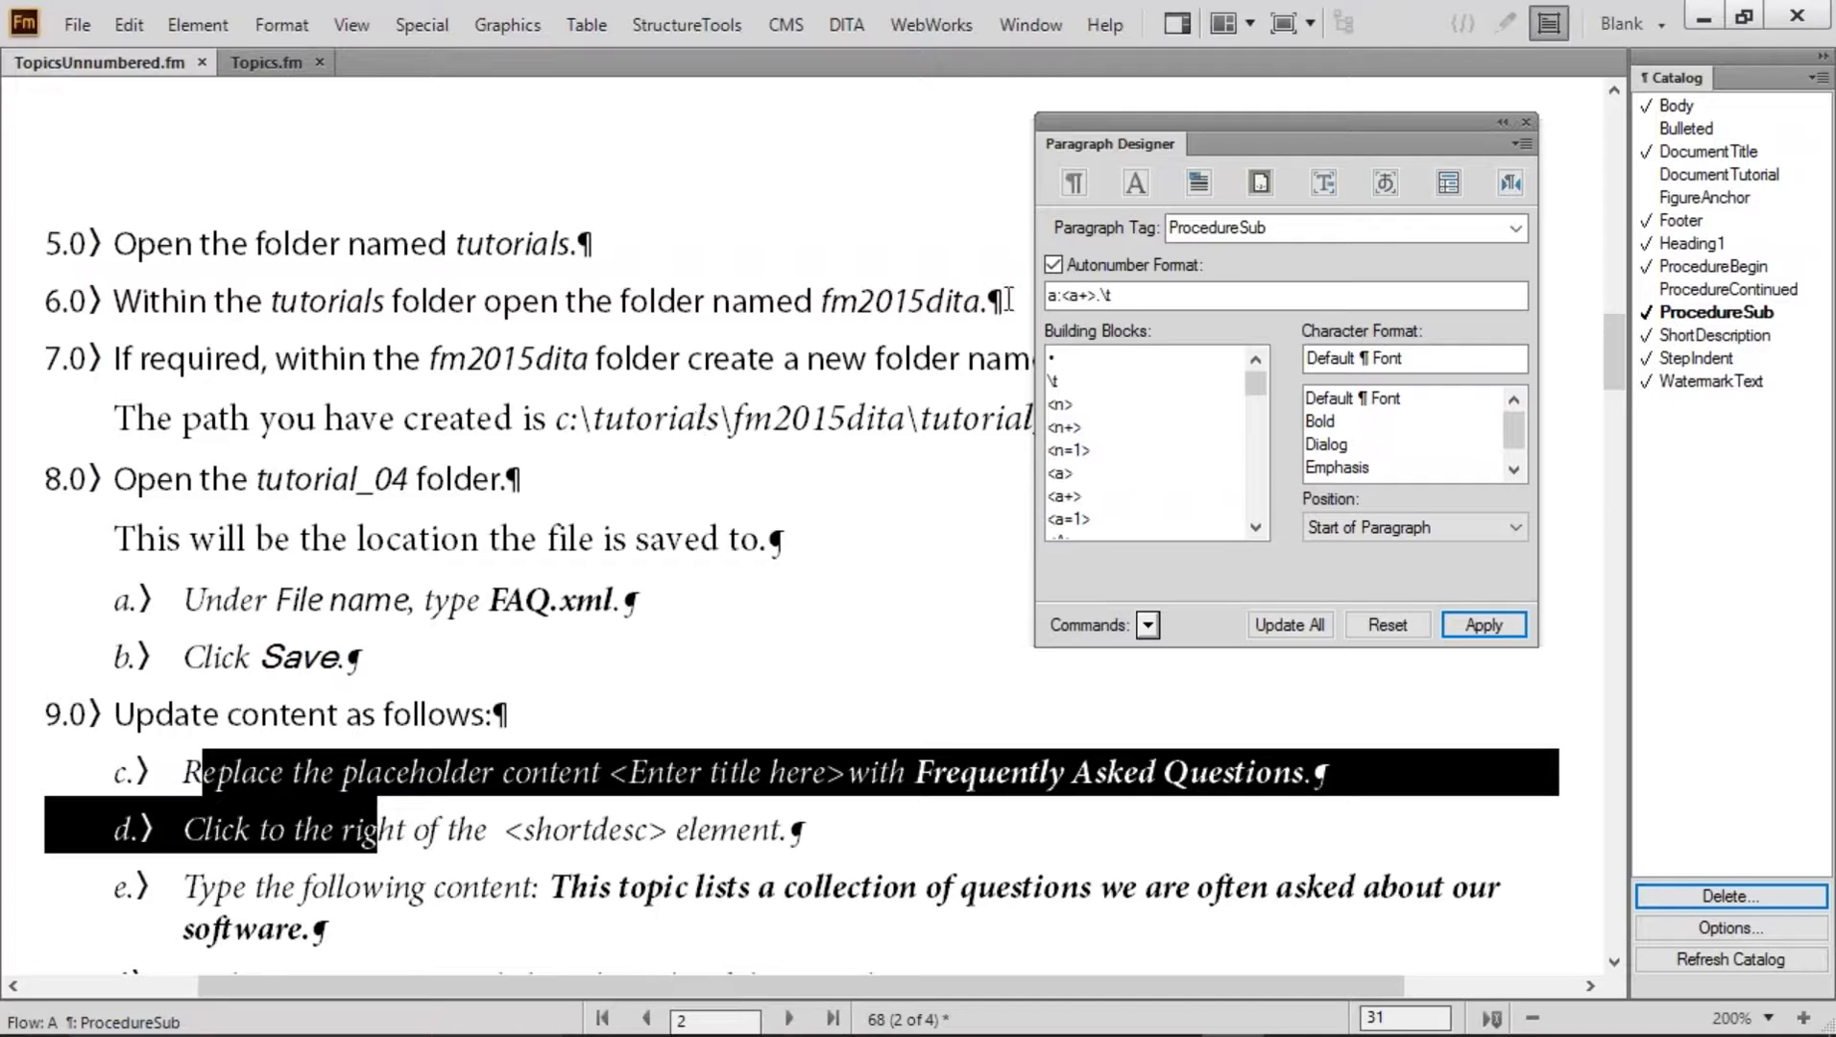
drag(1059, 302, 1043, 299)
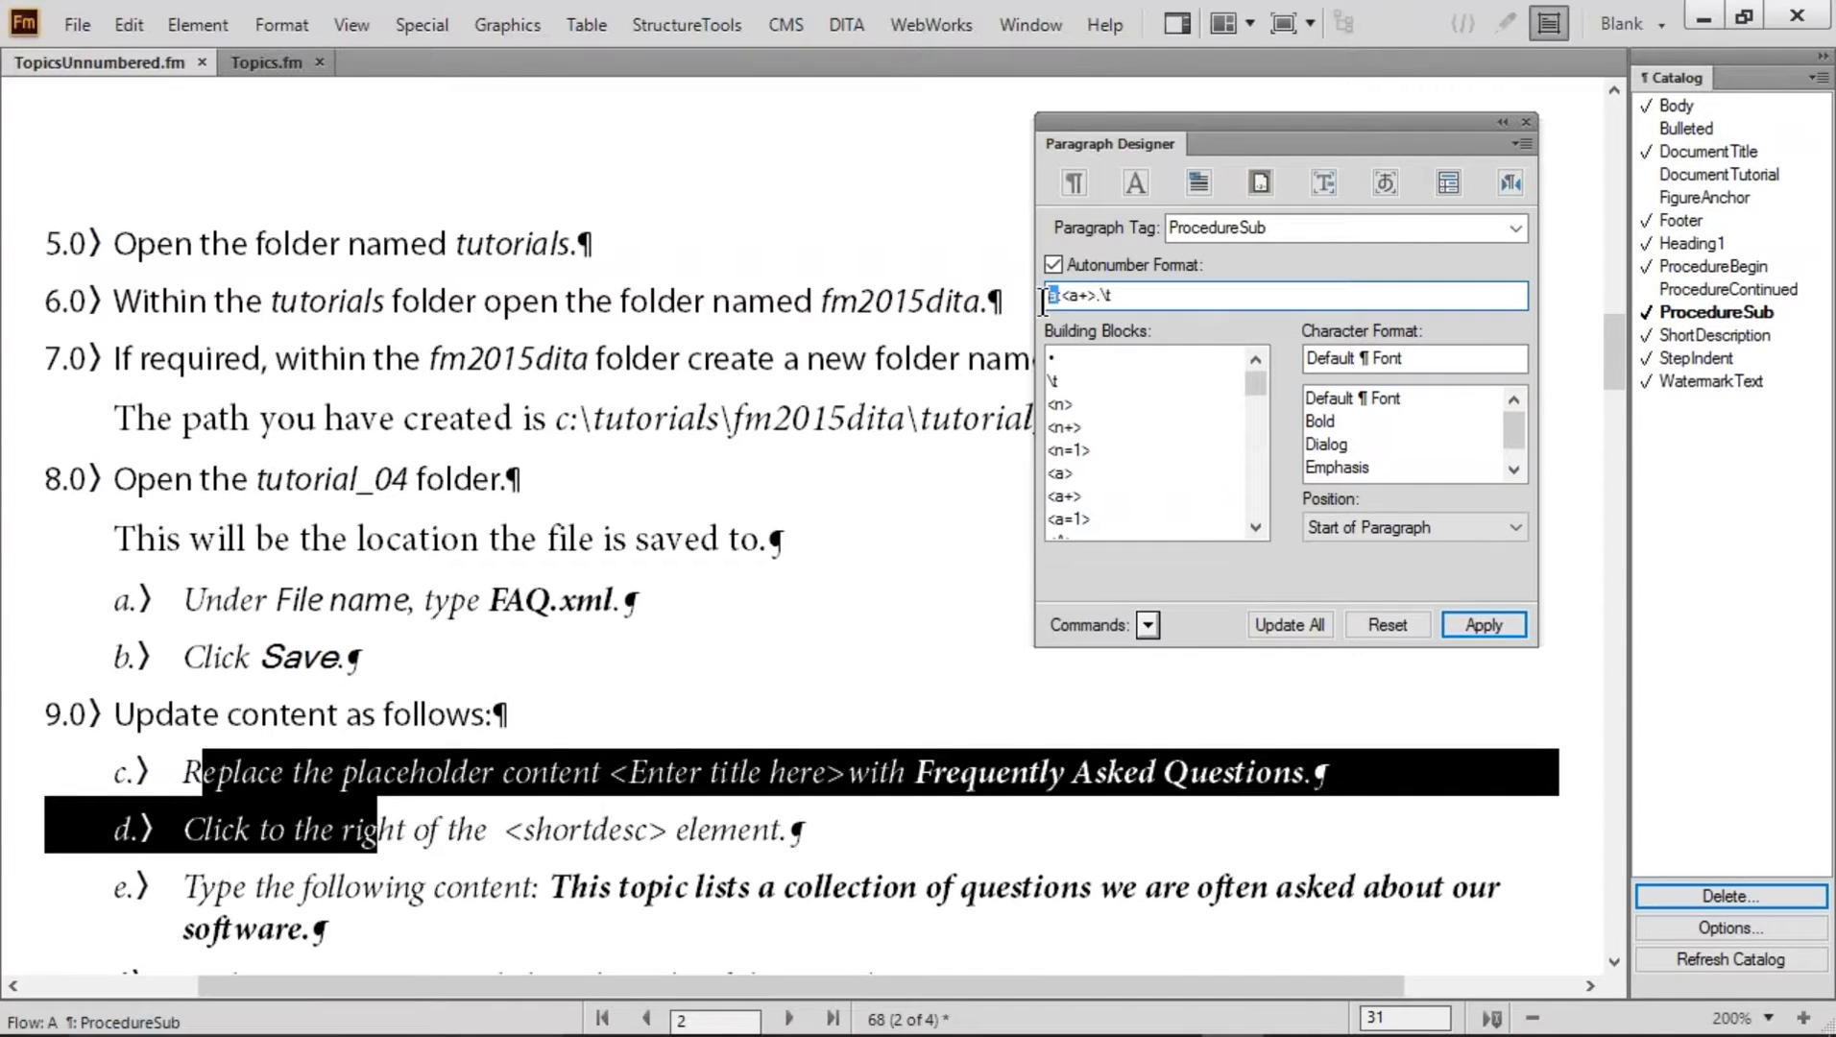
text(p)
click(1297, 625)
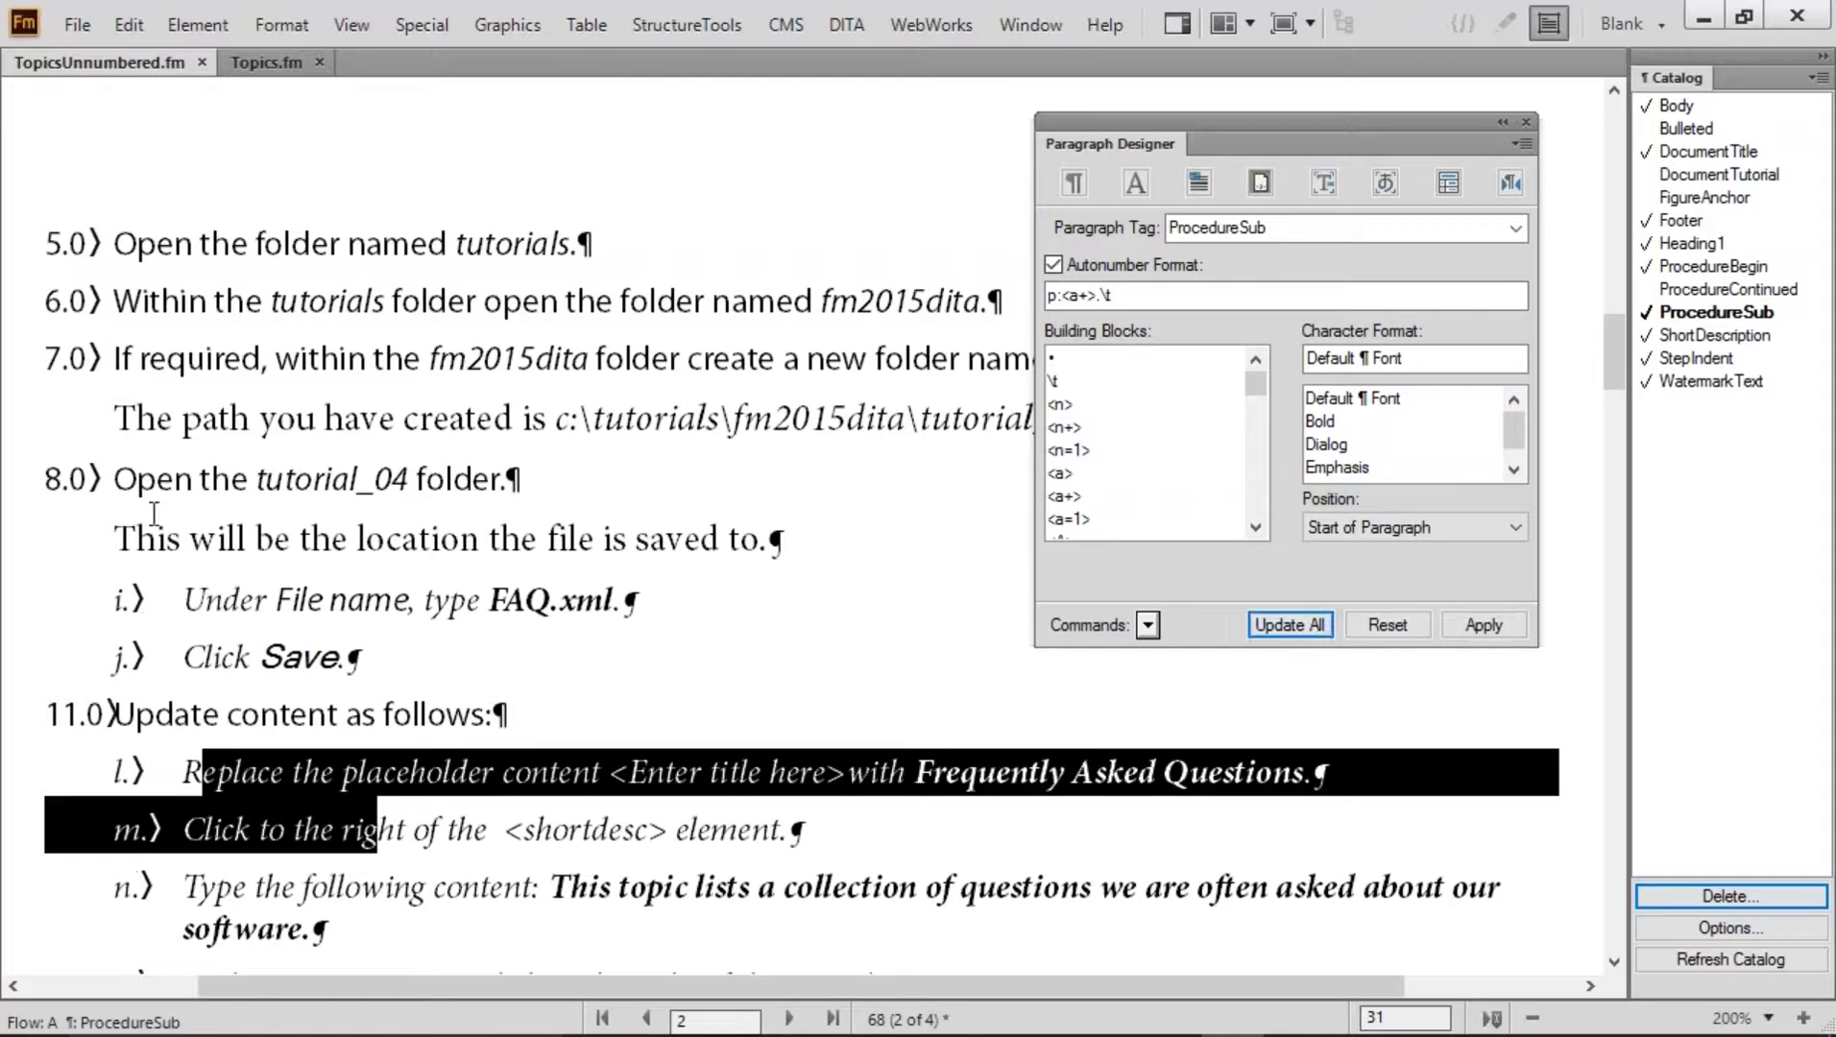
Examine the numbering of the "Open the tutorial_04 folder." step and the two lettered substeps below it
drag(153, 603, 257, 658)
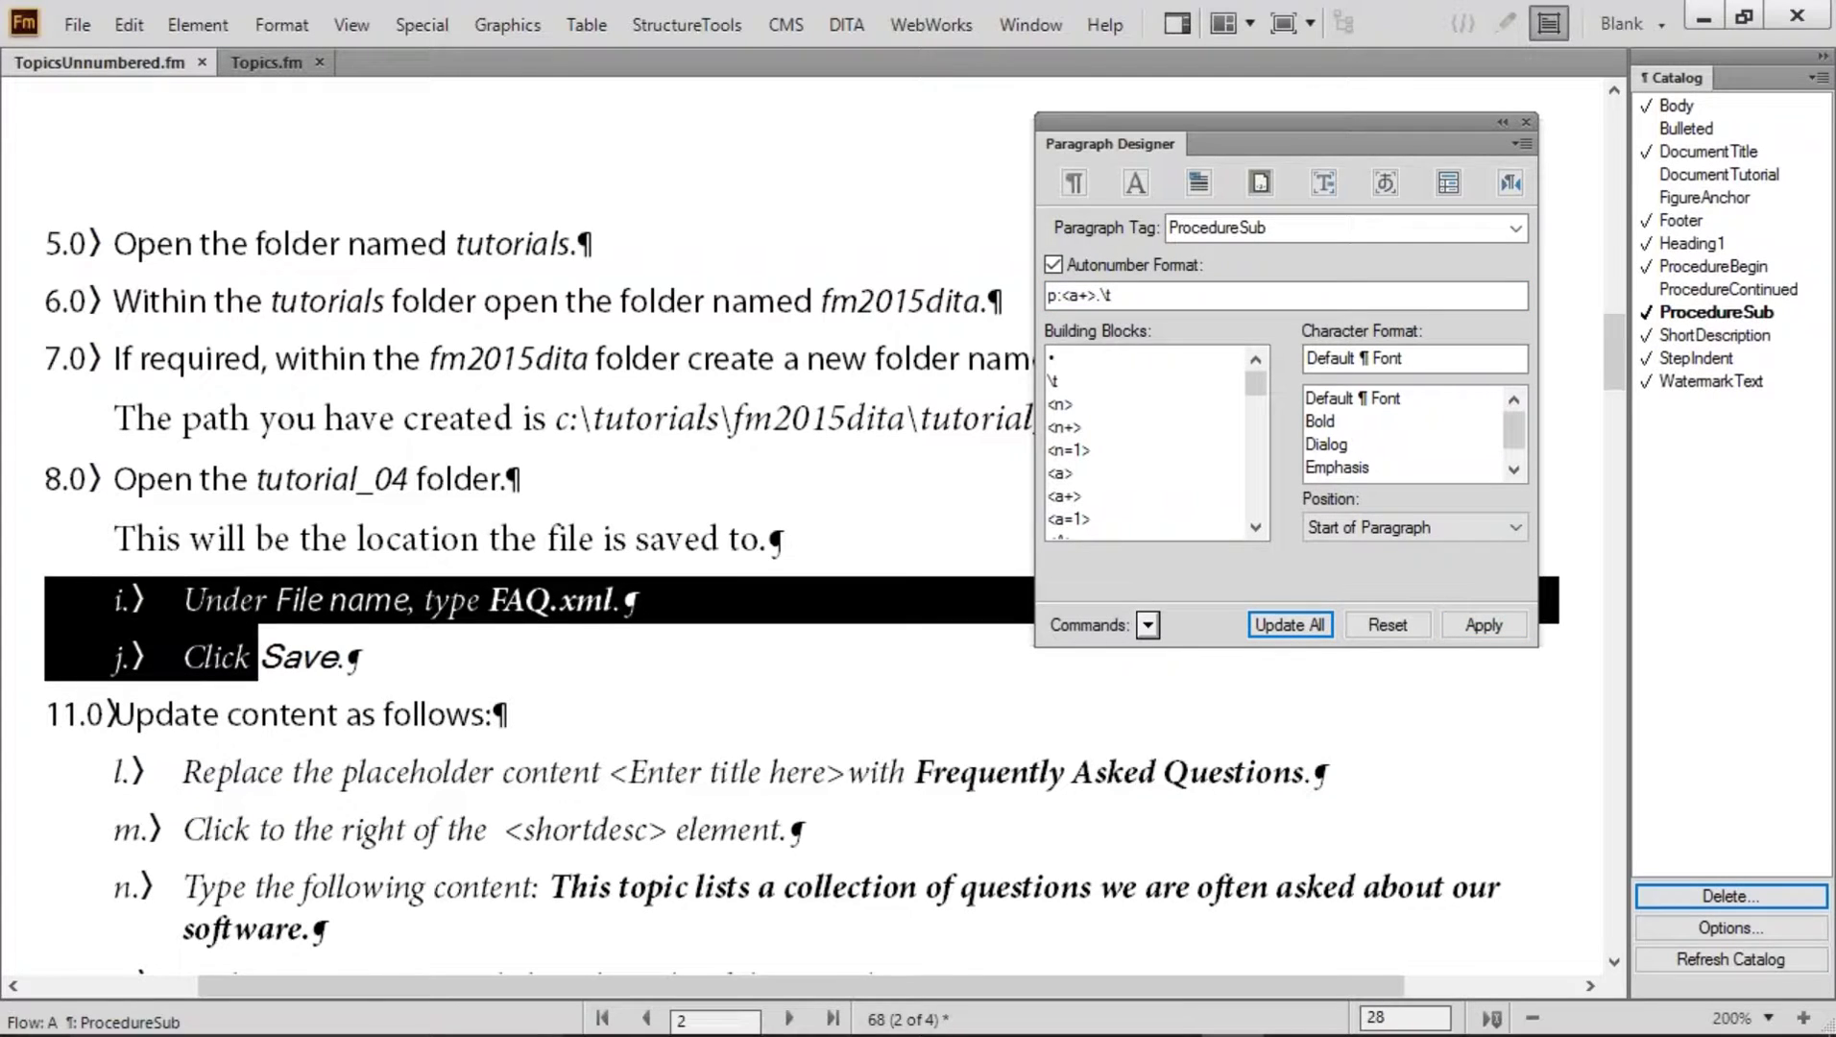
drag(140, 357, 242, 365)
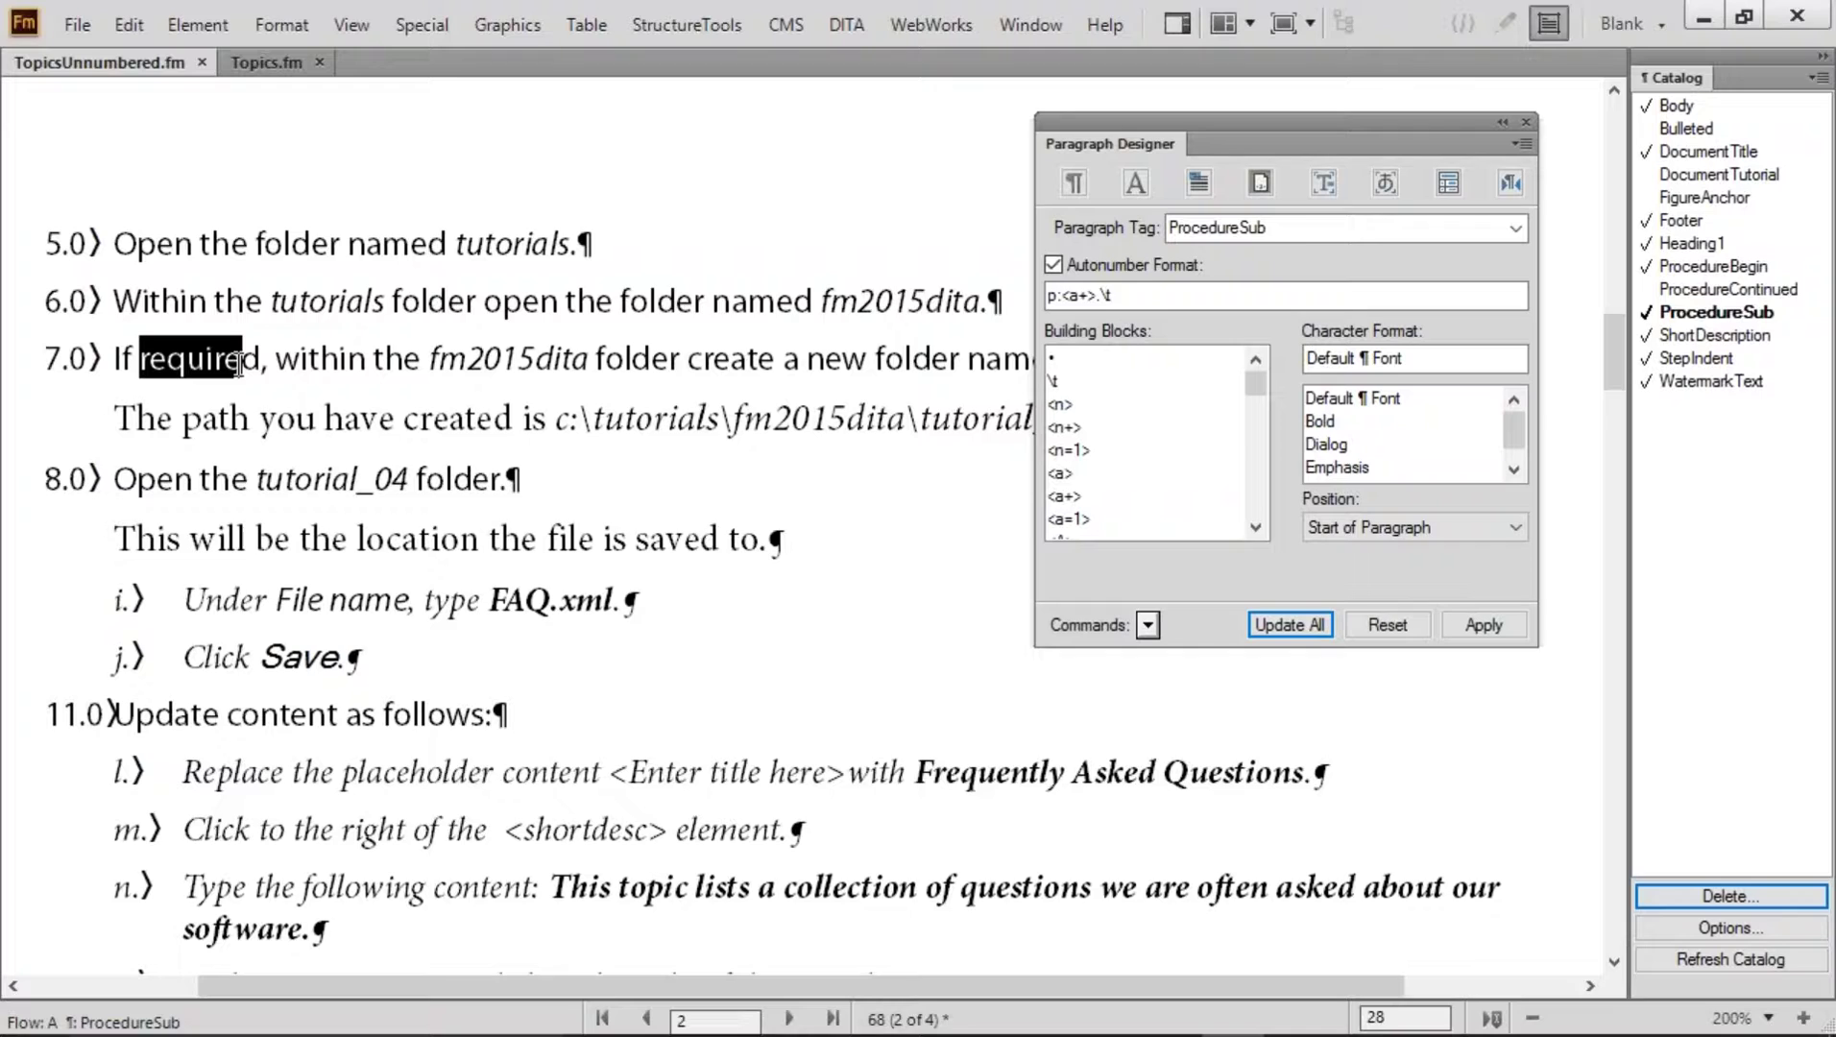
drag(110, 479, 424, 480)
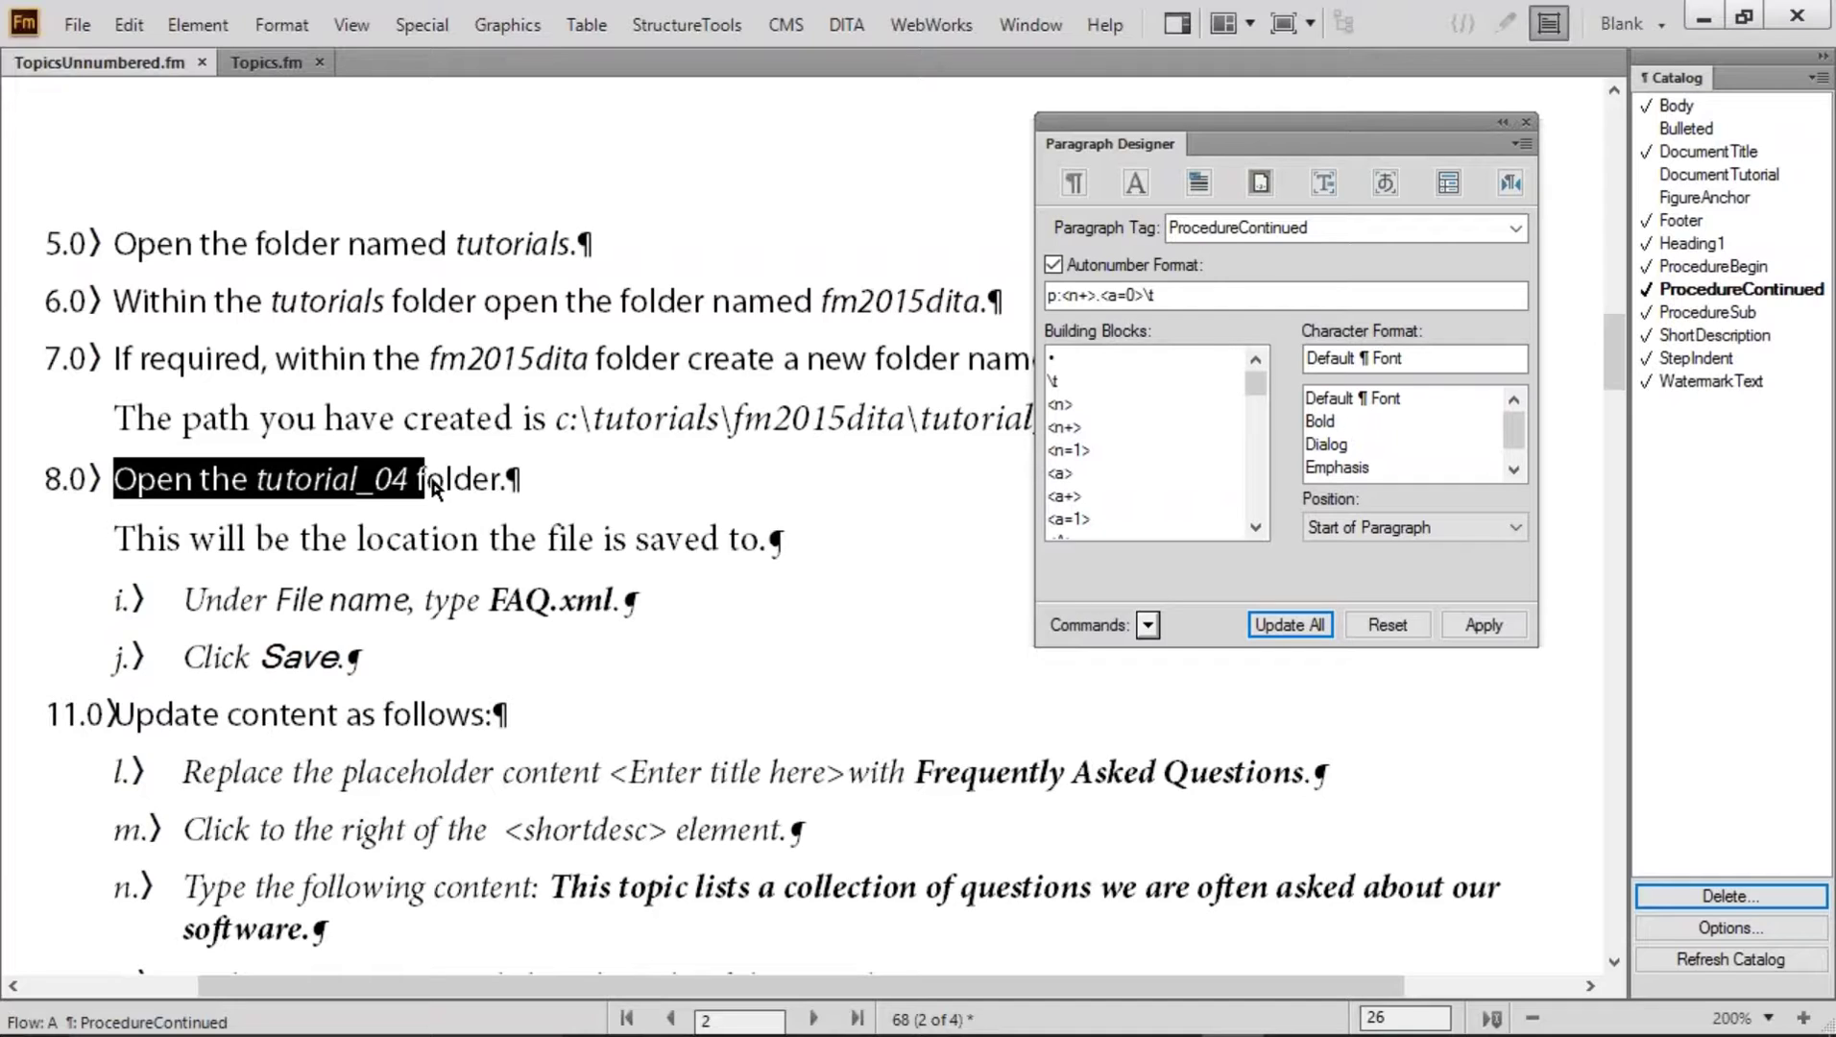
click(191, 611)
drag(191, 611, 336, 612)
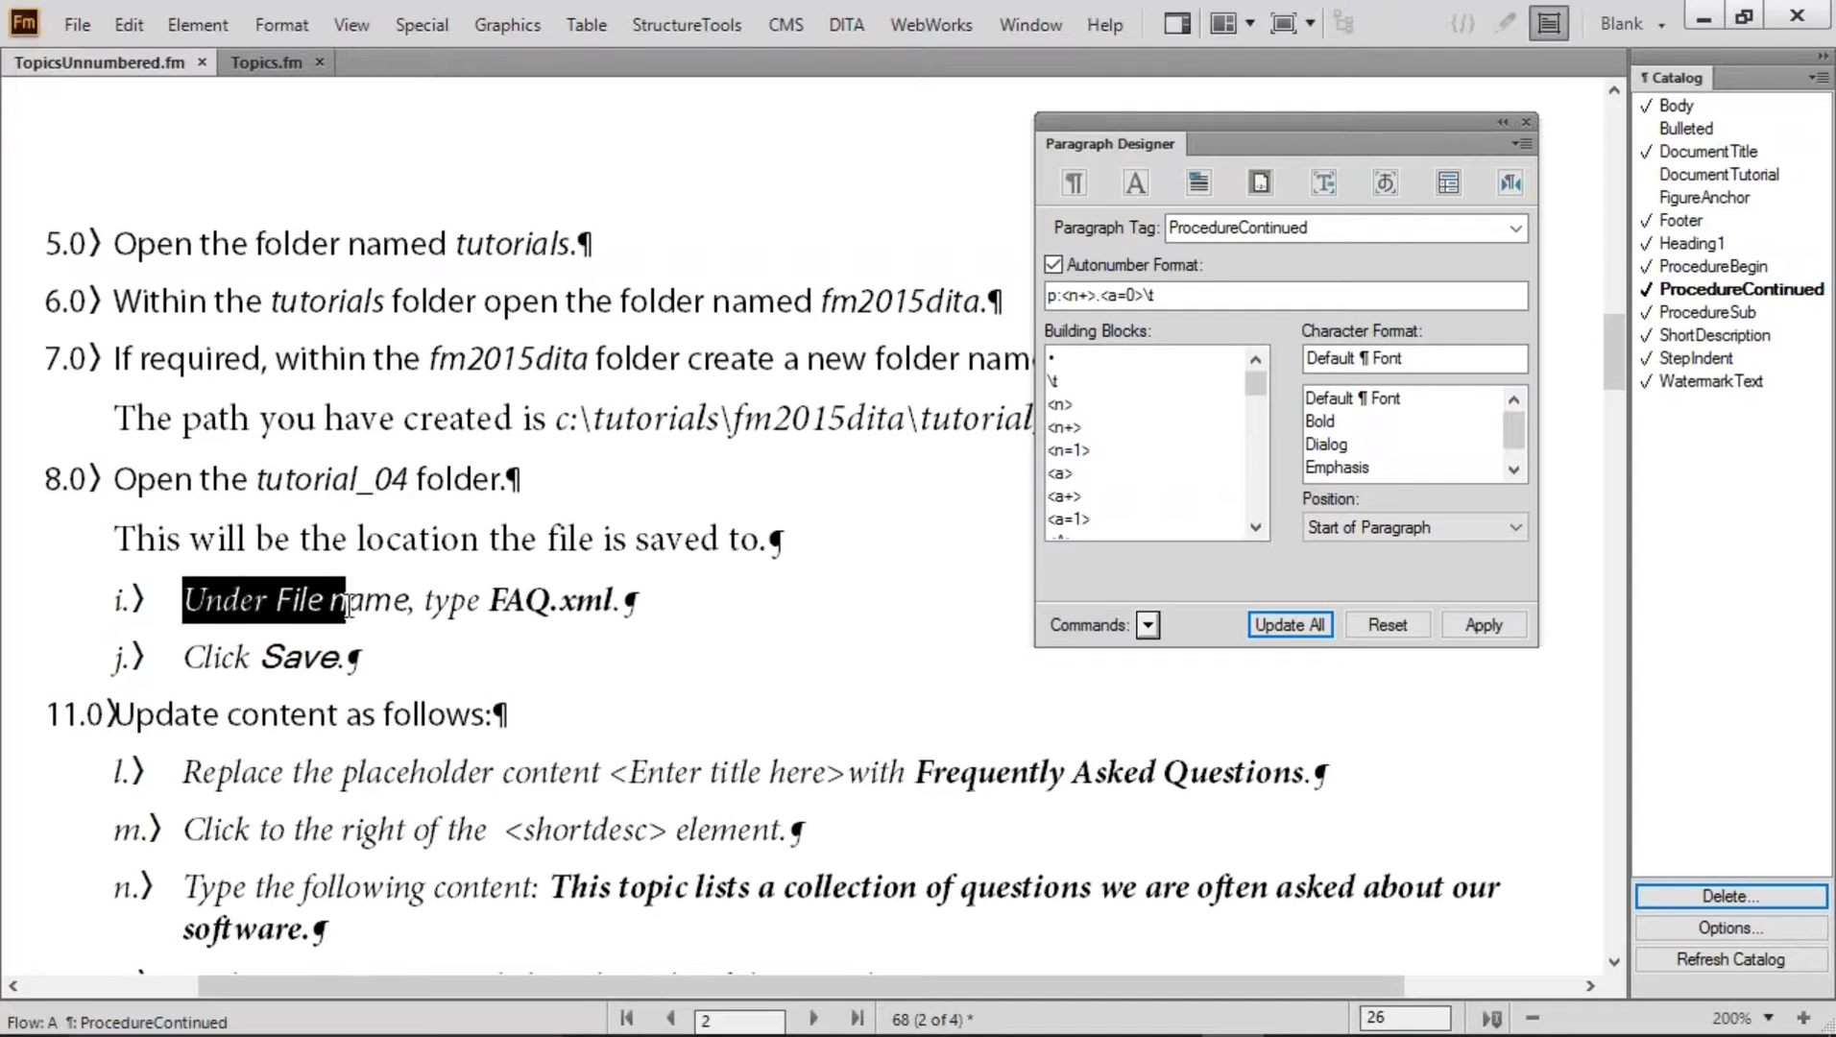
drag(180, 657, 354, 663)
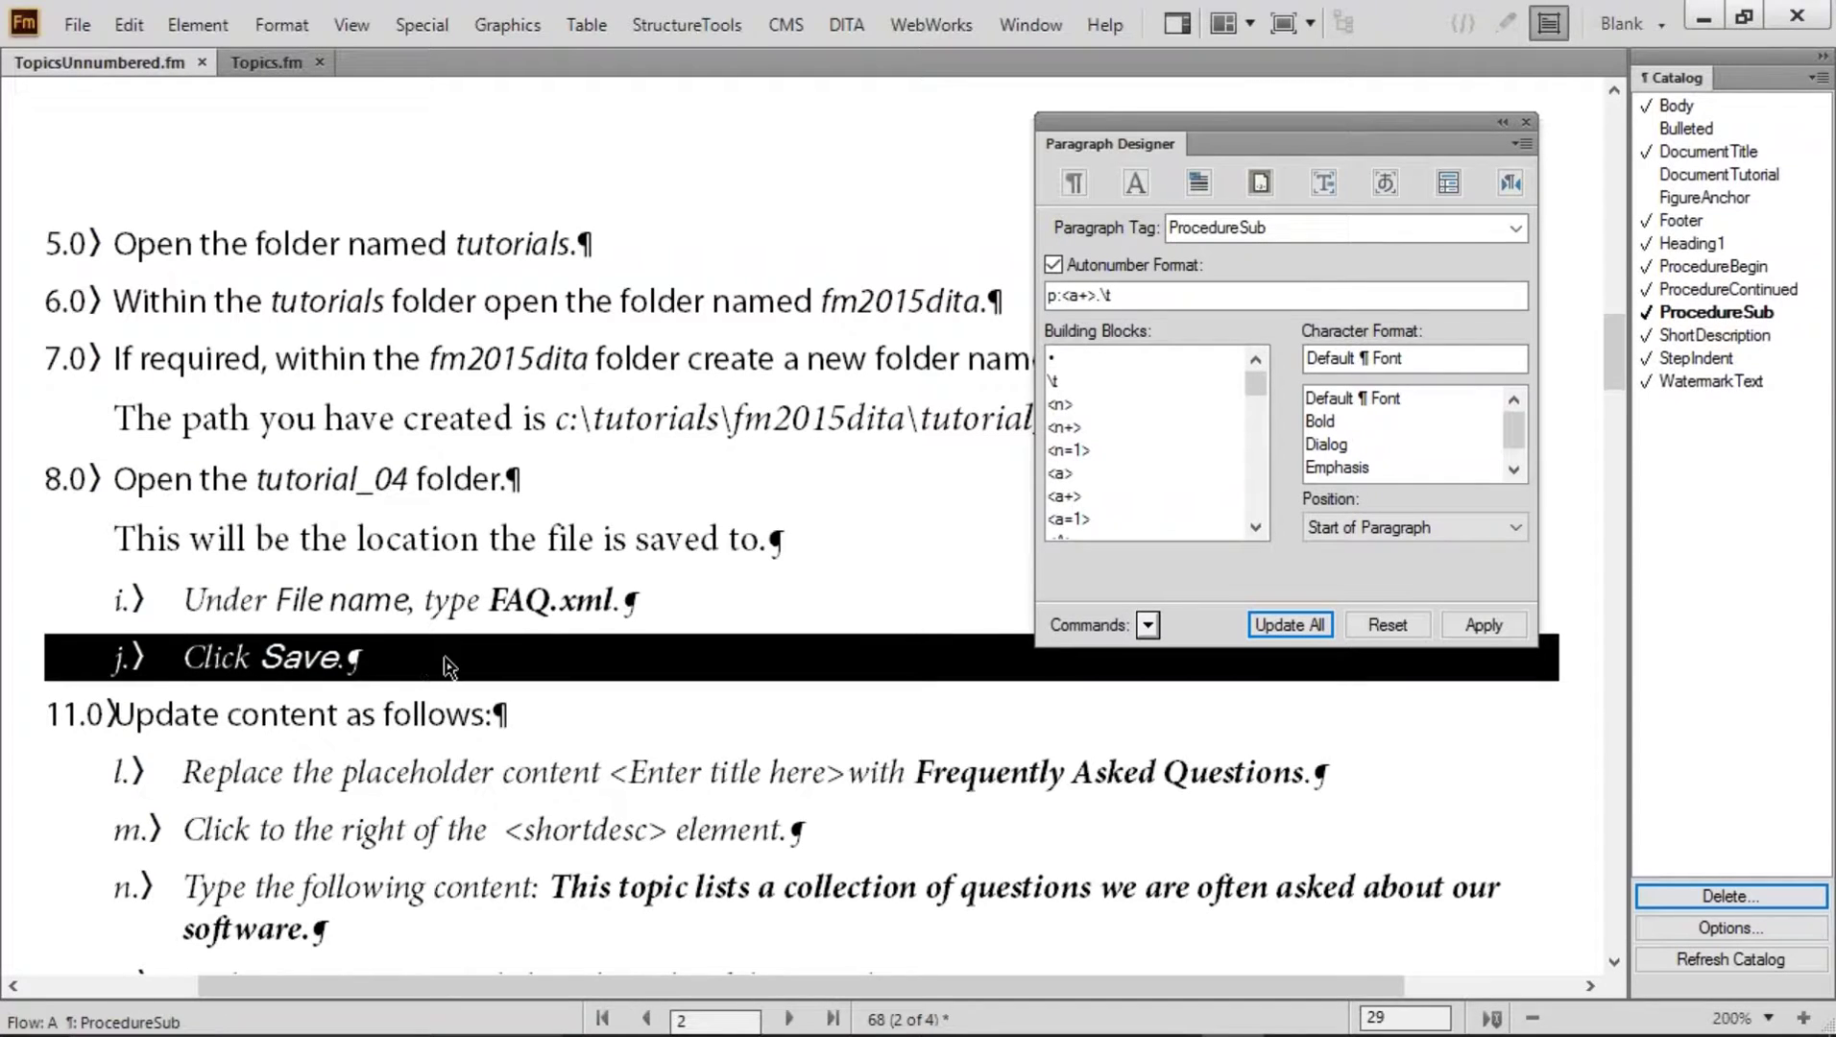
drag(138, 488, 294, 488)
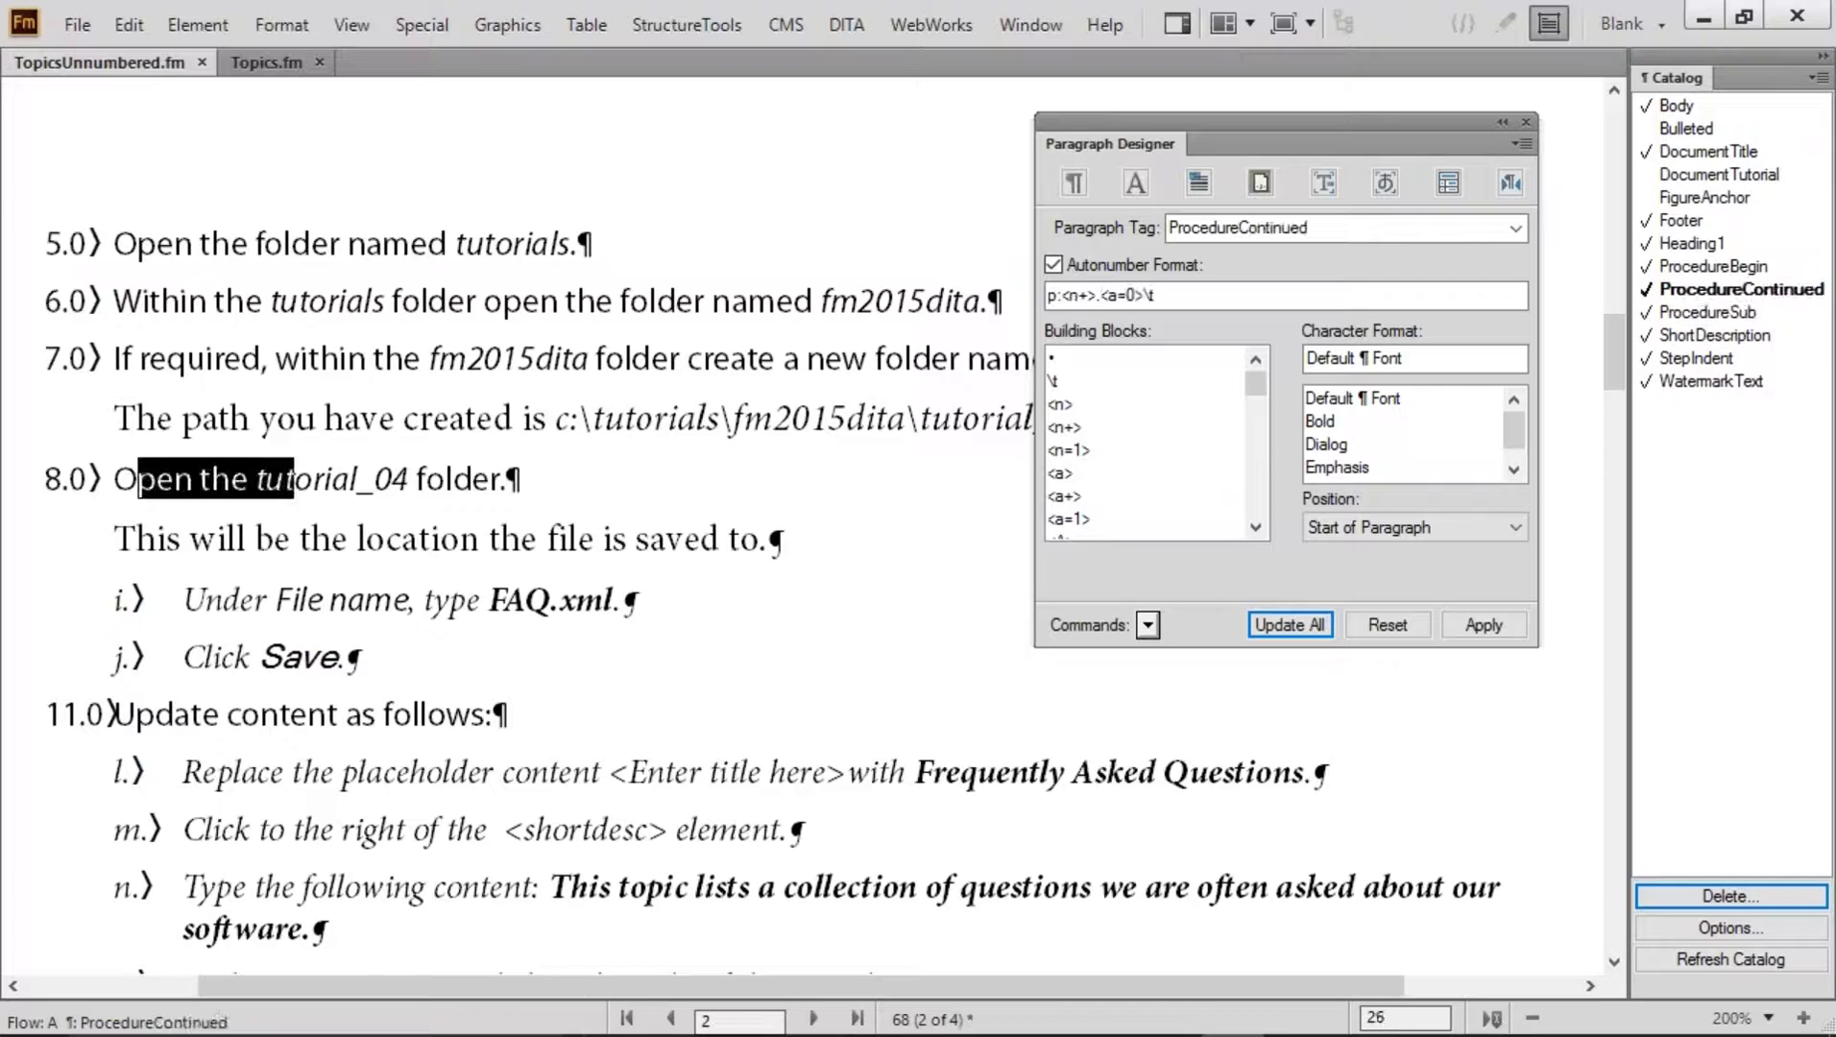
Insert a < > placeholder counter before <a+> in the ProcedureSub autonumber format, making it p:< ><a+>.\t, and update all its paragraphs
click(239, 603)
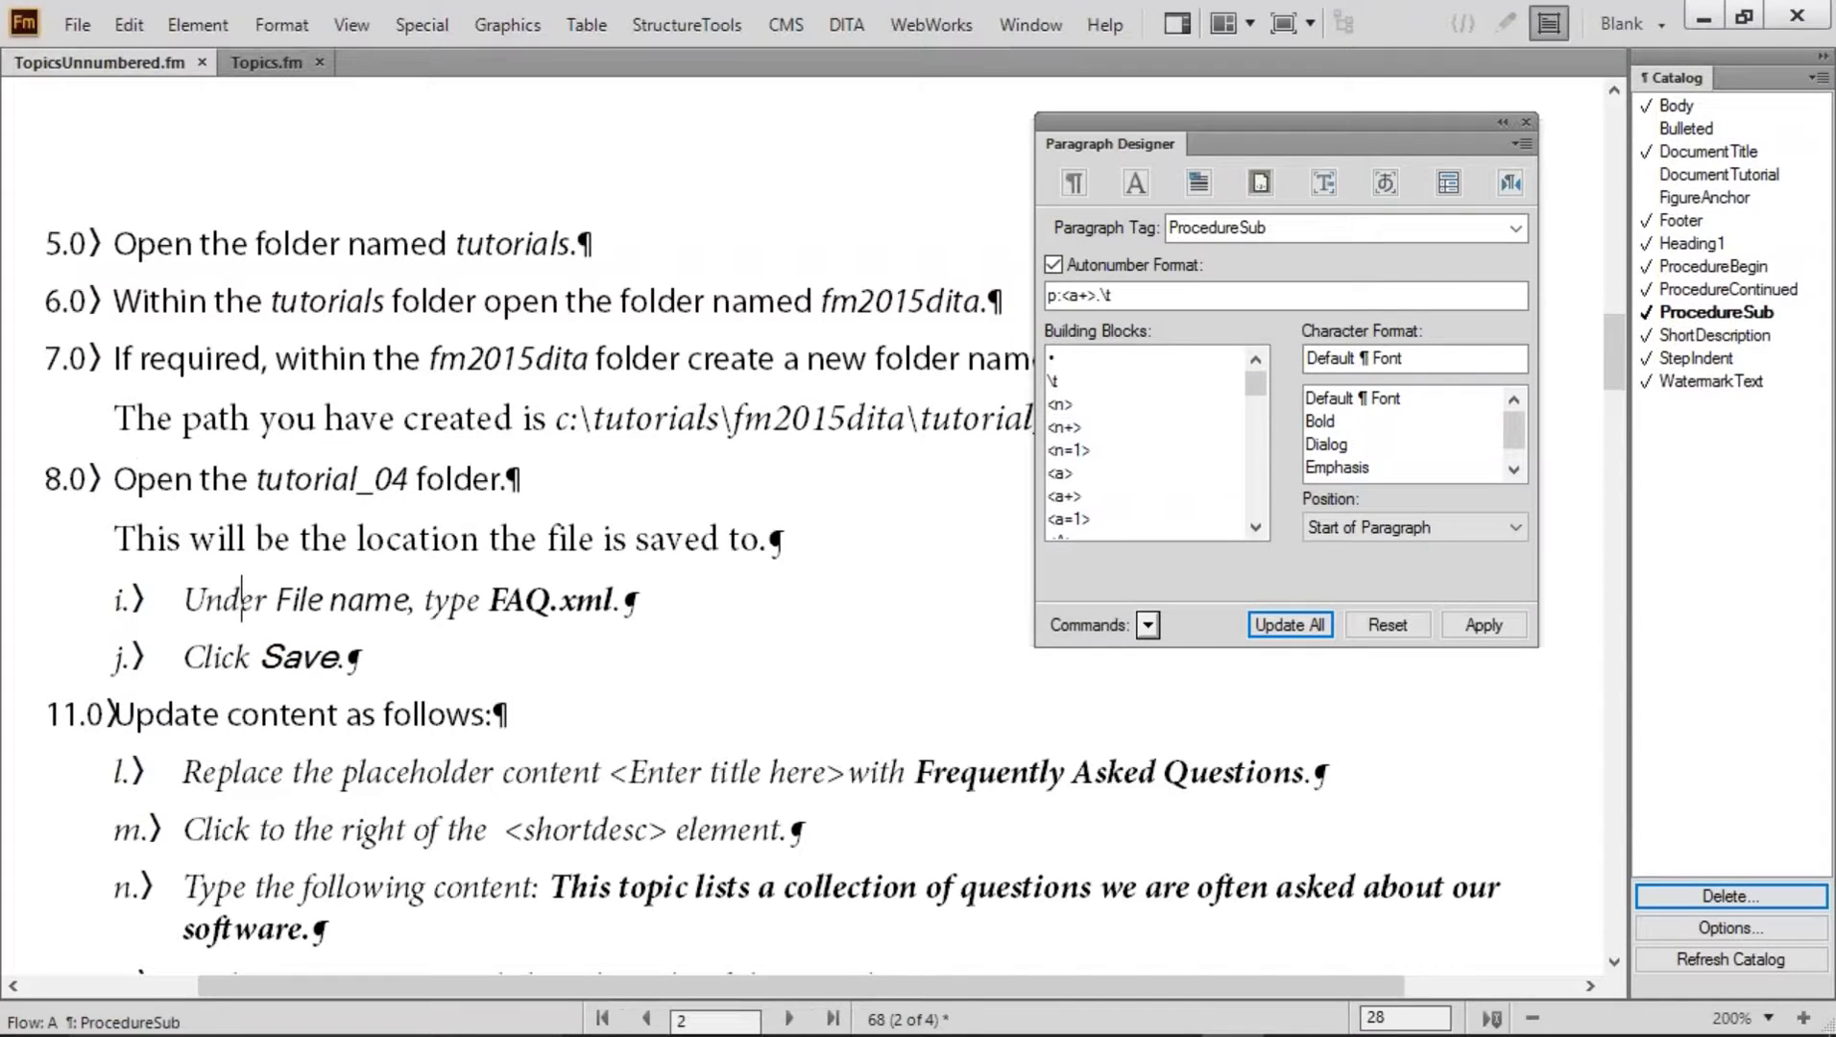
click(1065, 296)
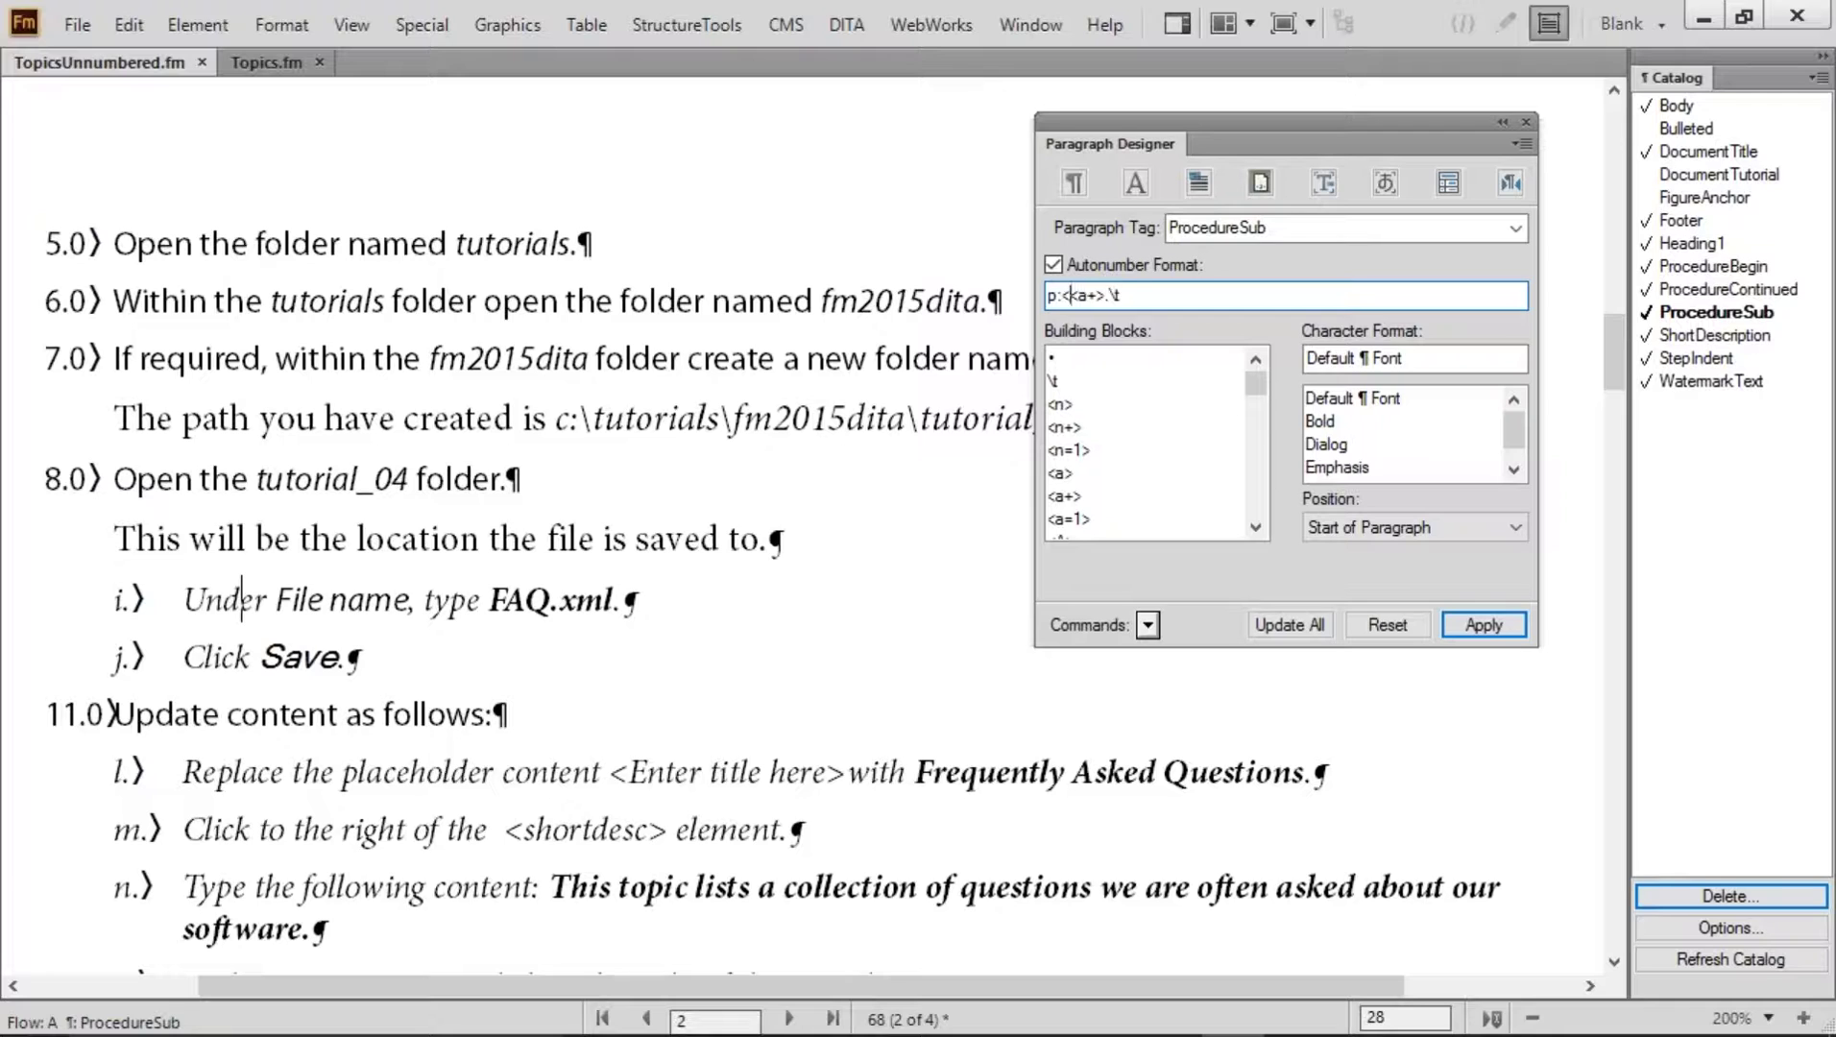
text(><)
click(1270, 618)
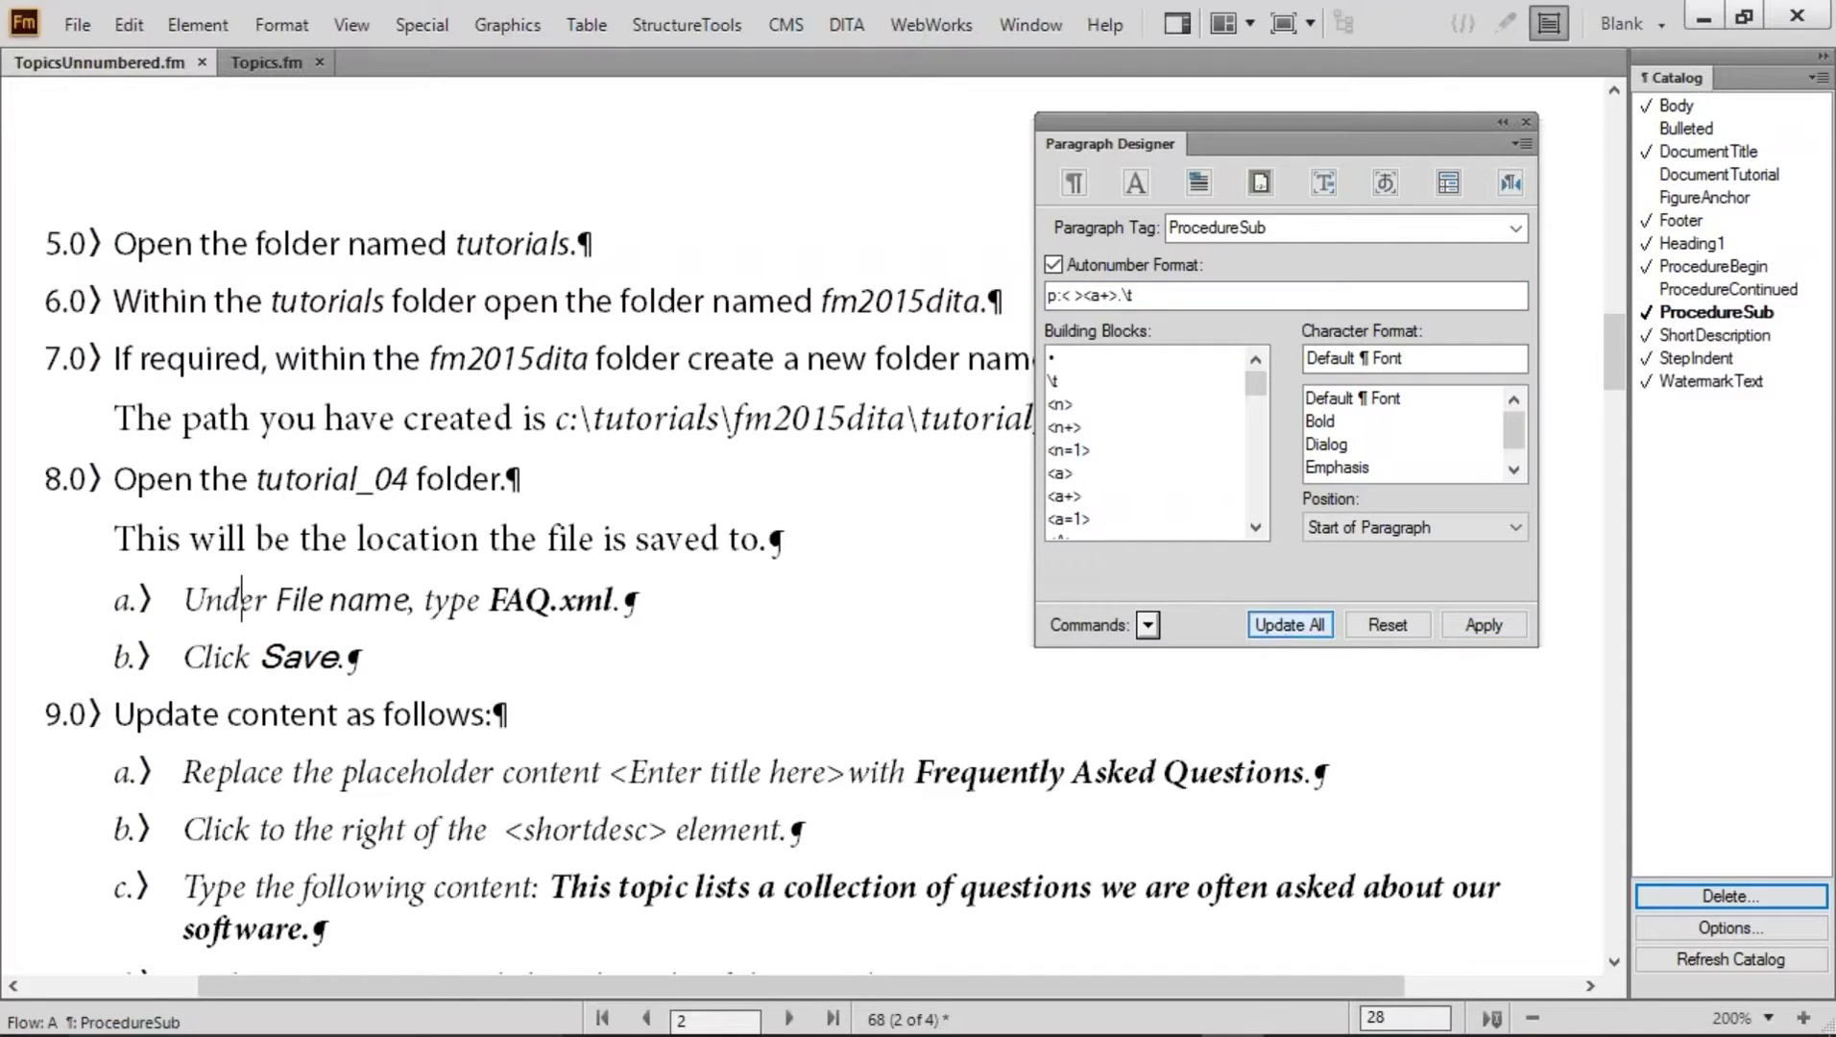
Examine the two counters in the ProcedureSub autonumber format and the numbering of the substeps and main steps
drag(1062, 296, 1084, 295)
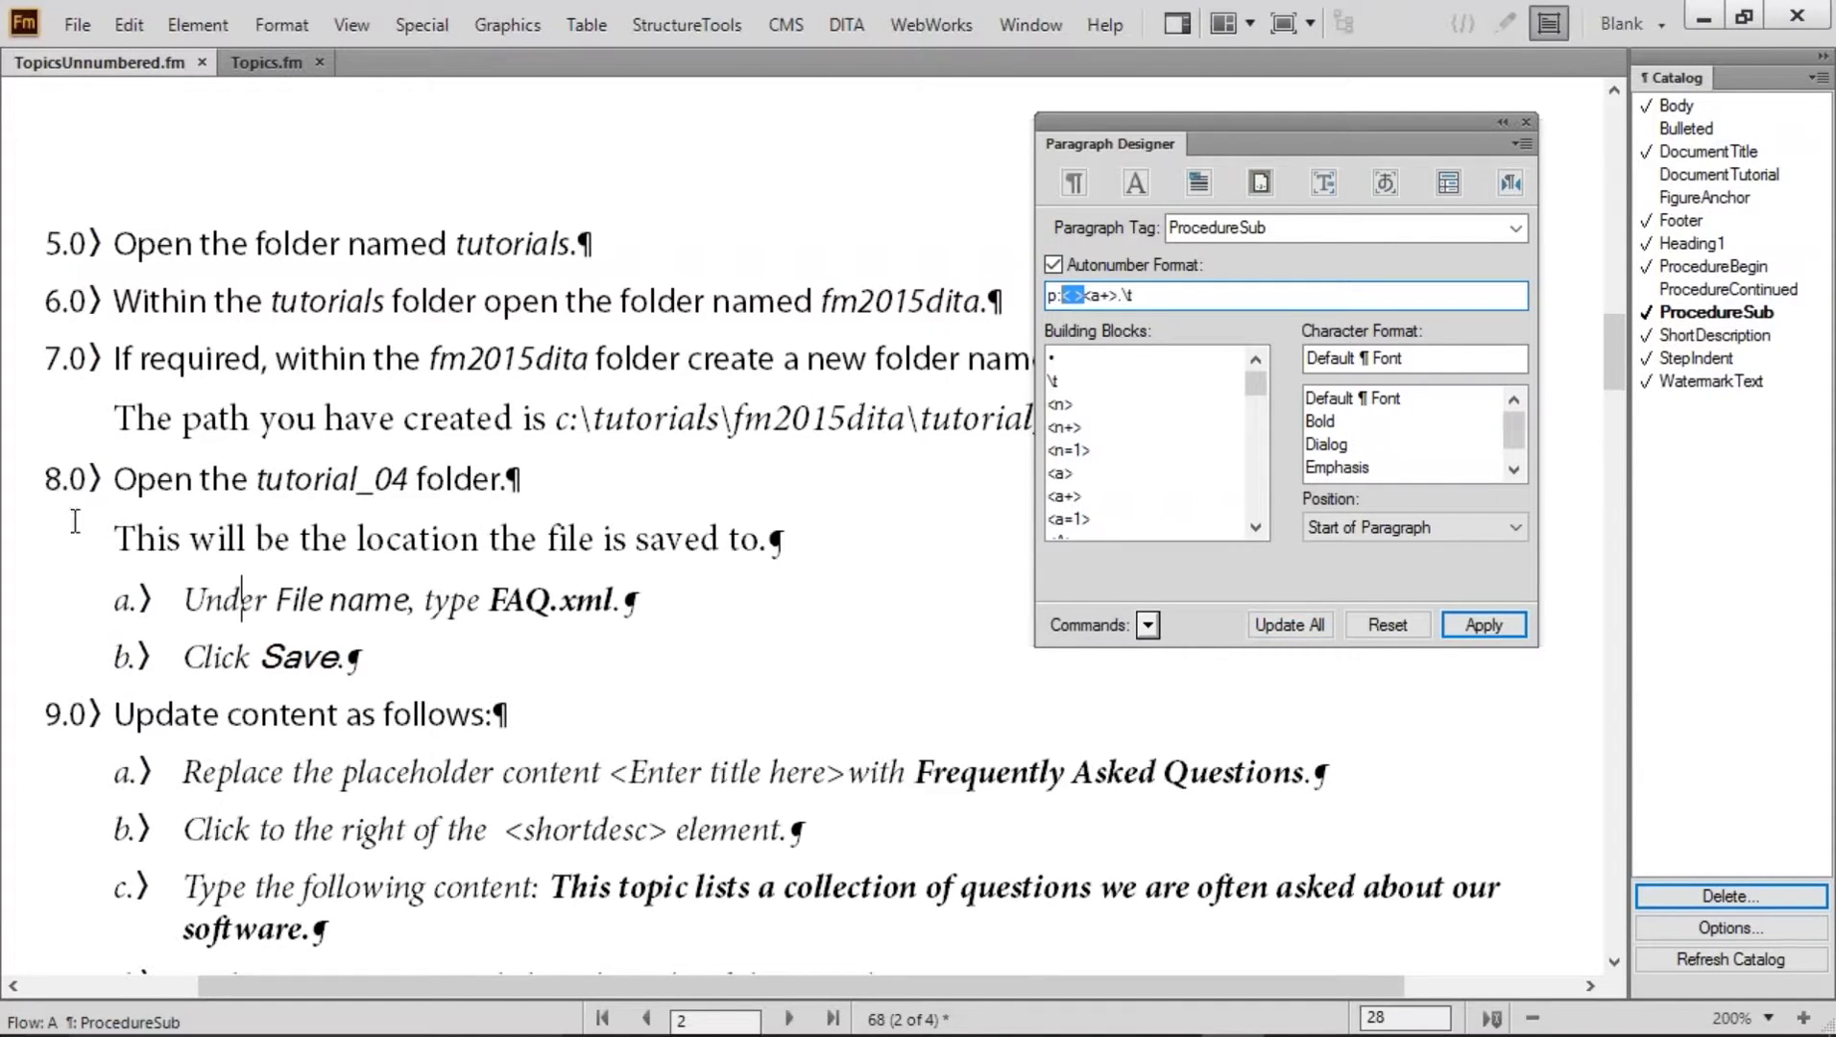
click(1091, 295)
drag(1091, 295, 1112, 295)
click(214, 778)
drag(213, 779, 217, 895)
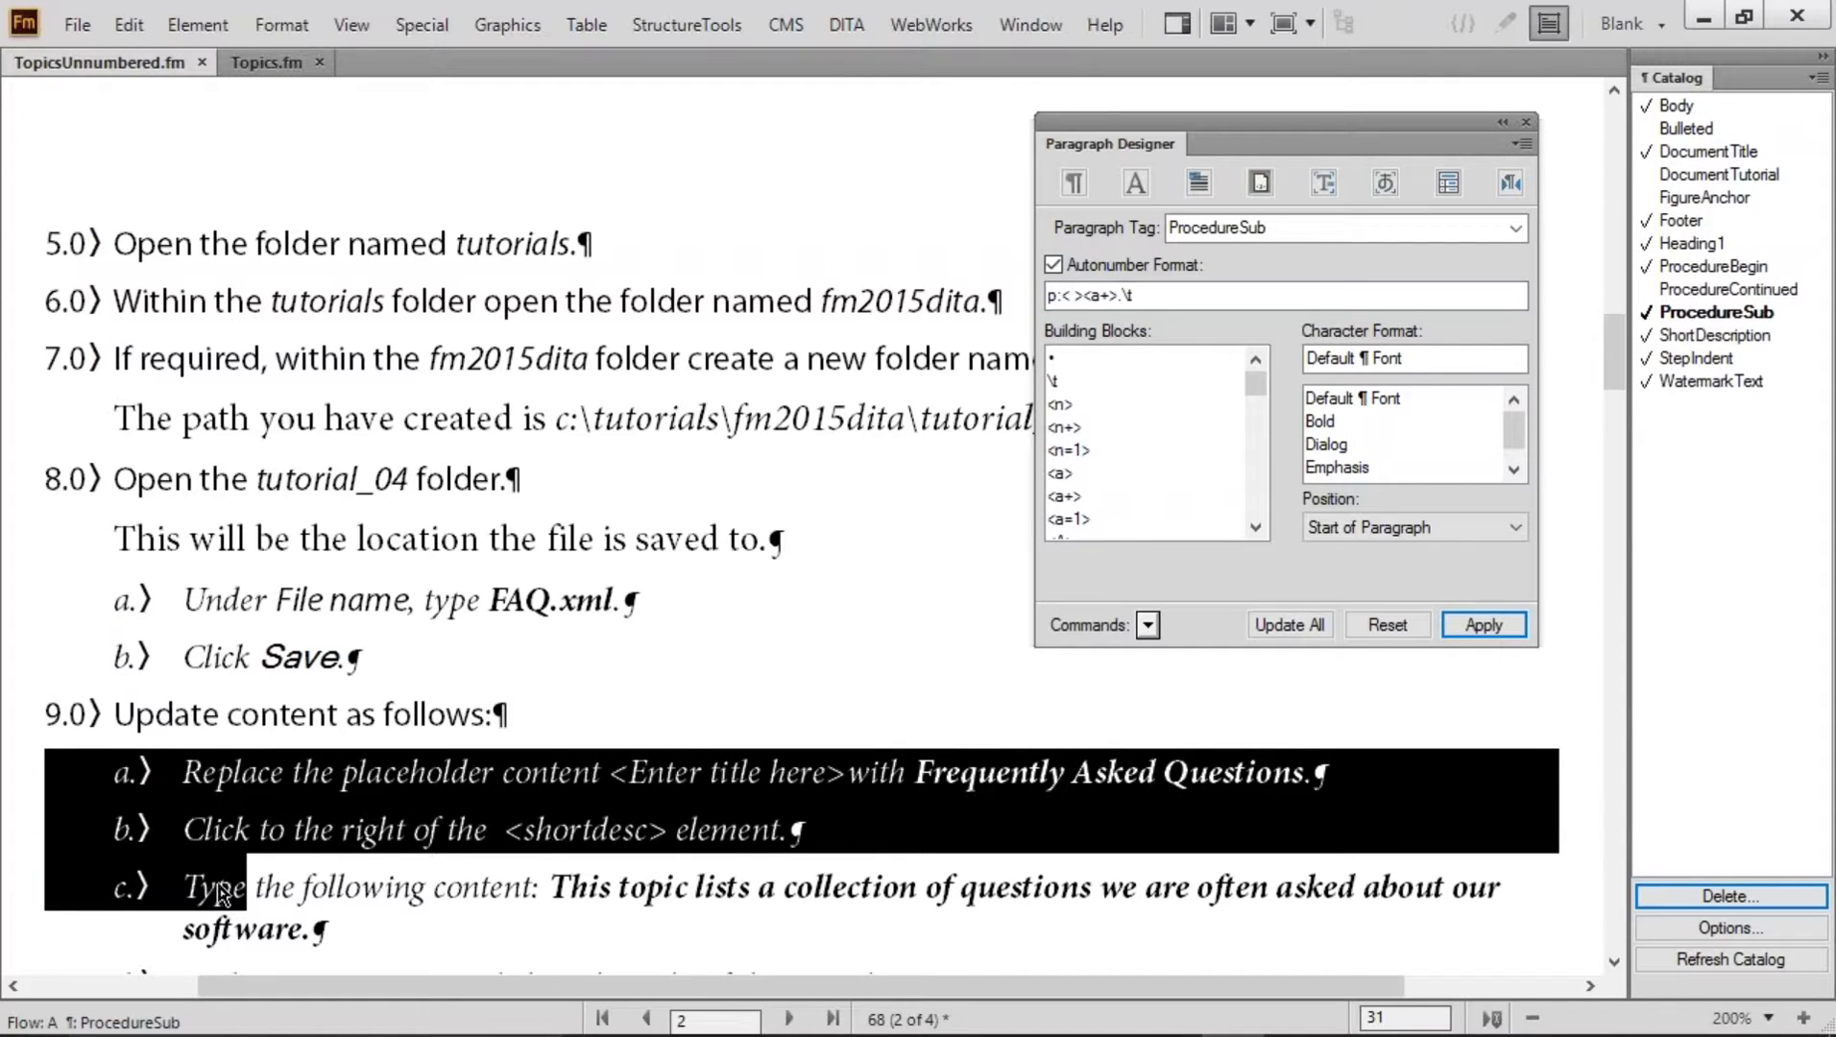
drag(143, 307, 226, 306)
drag(137, 367, 304, 365)
Hide the reset counter in ProcedureContinued by changing its autonumber format to p:<n+>.< =0>\t, and update all its paragraphs
click(153, 483)
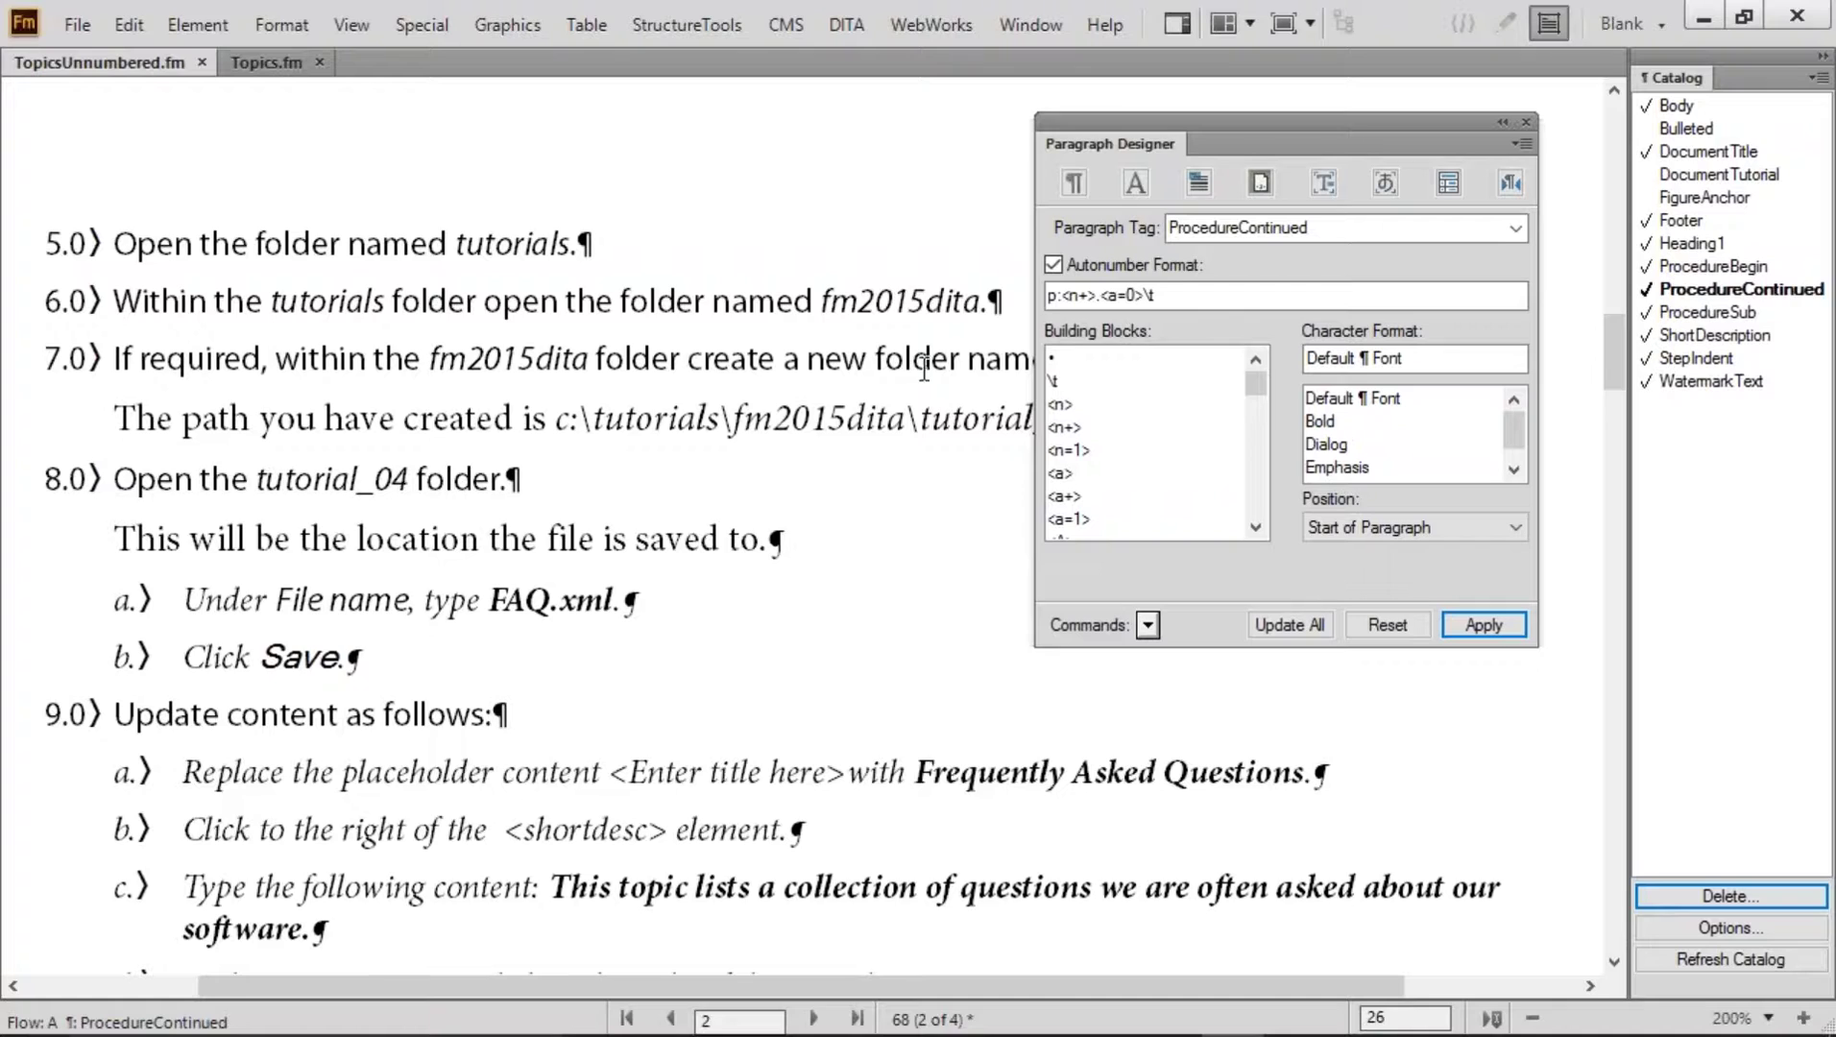
click(1119, 296)
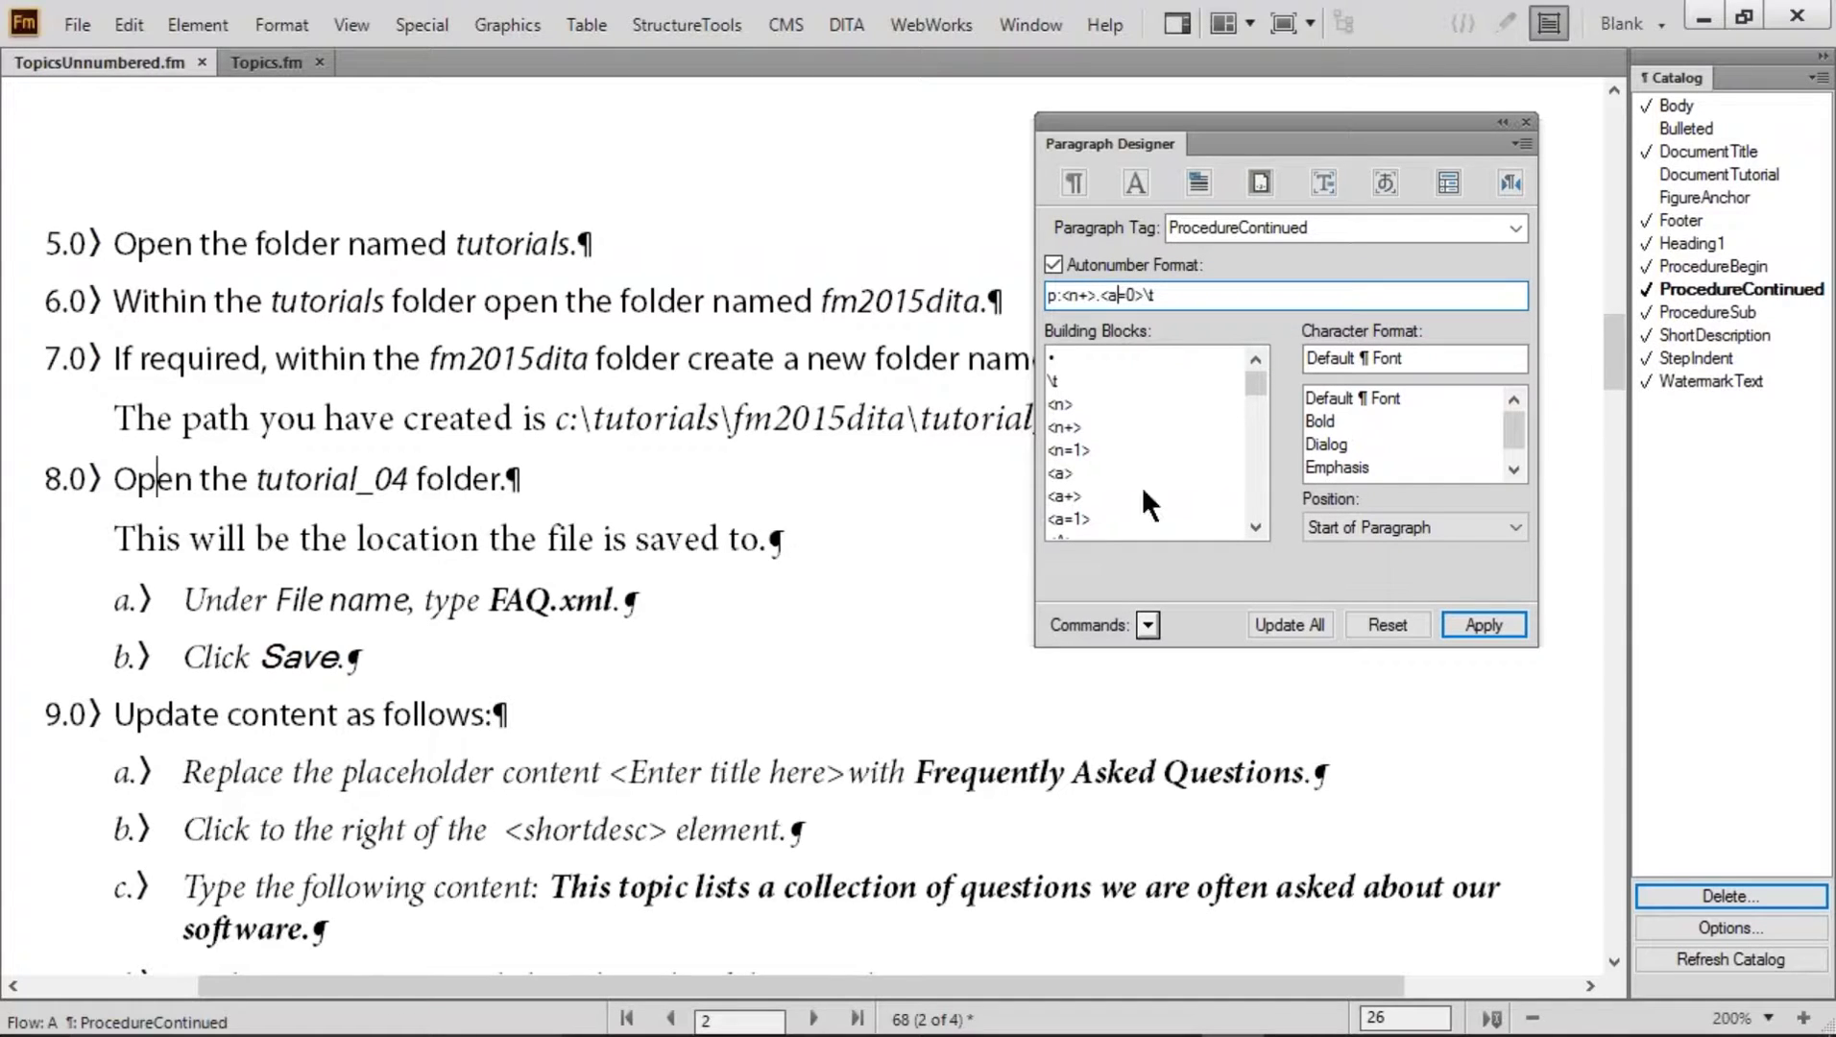
key(BackSpace)
click(1283, 630)
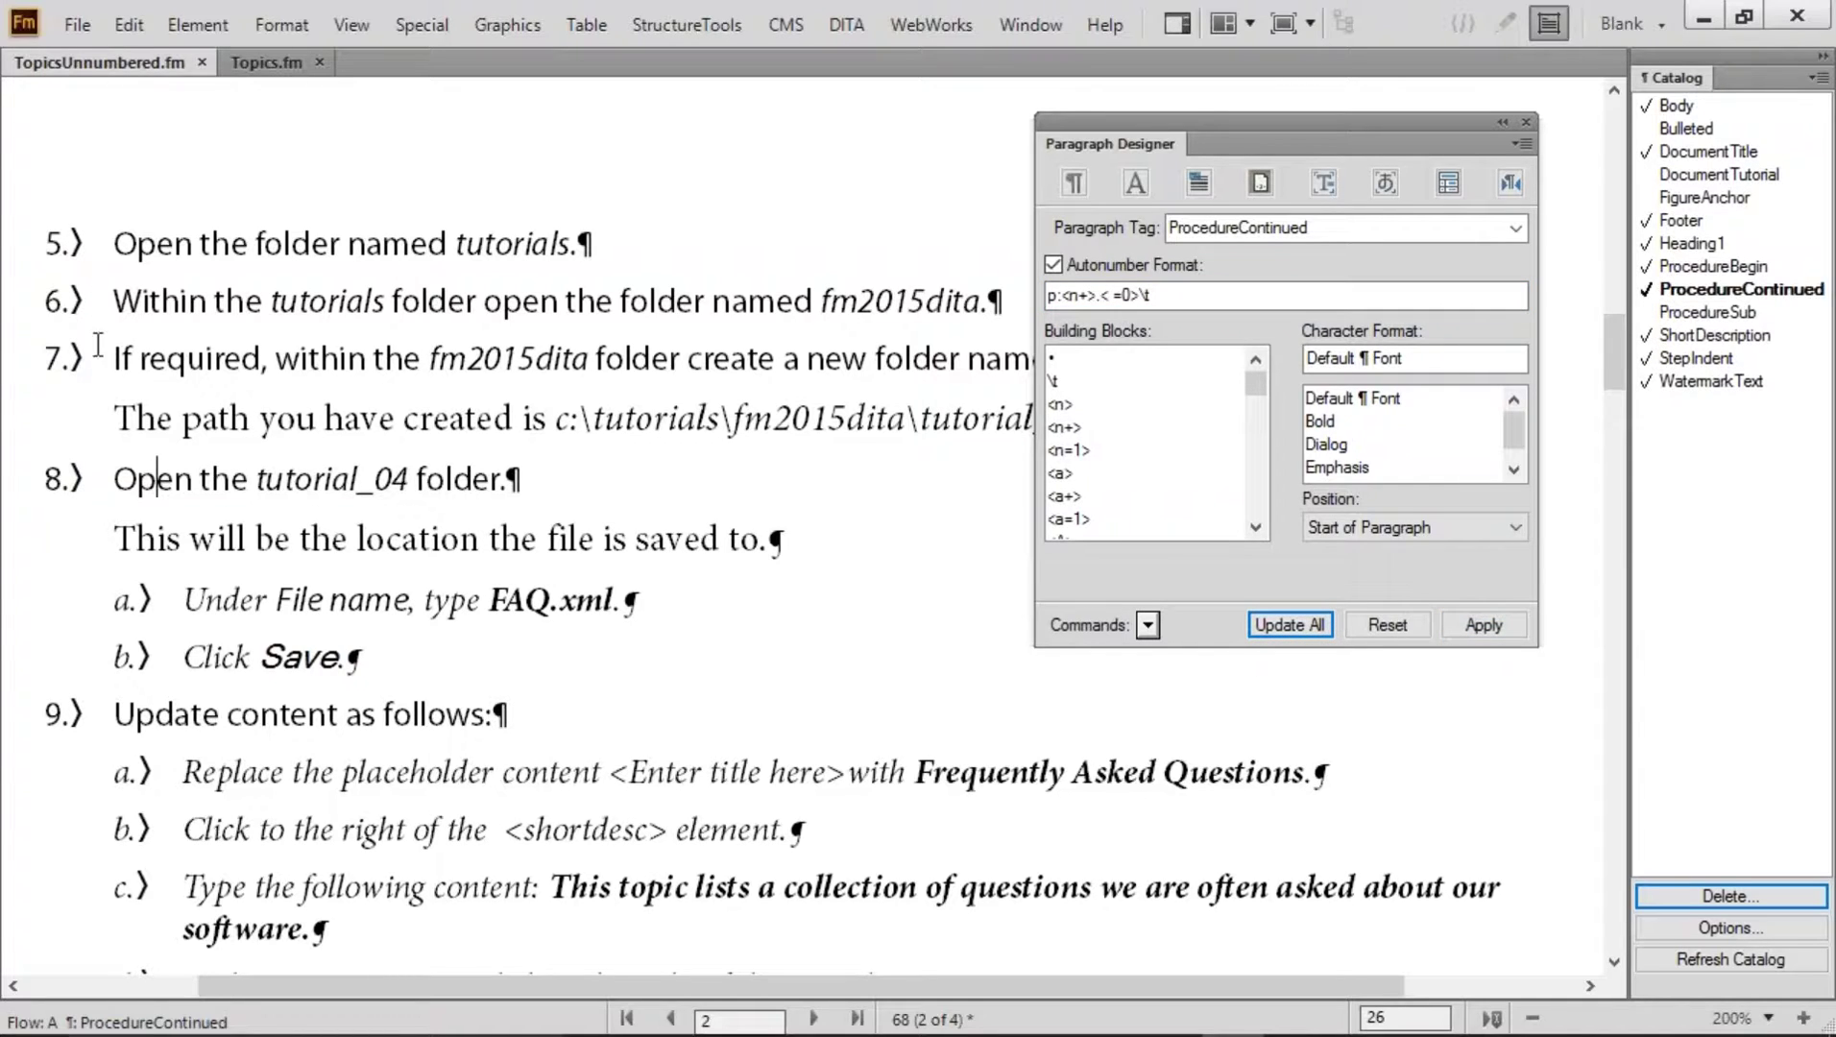
Apply ProcedureContinued to the "Under File name, type FAQ.xml." and "Click Save." paragraphs and check the surrounding step numbering
drag(200, 420, 449, 420)
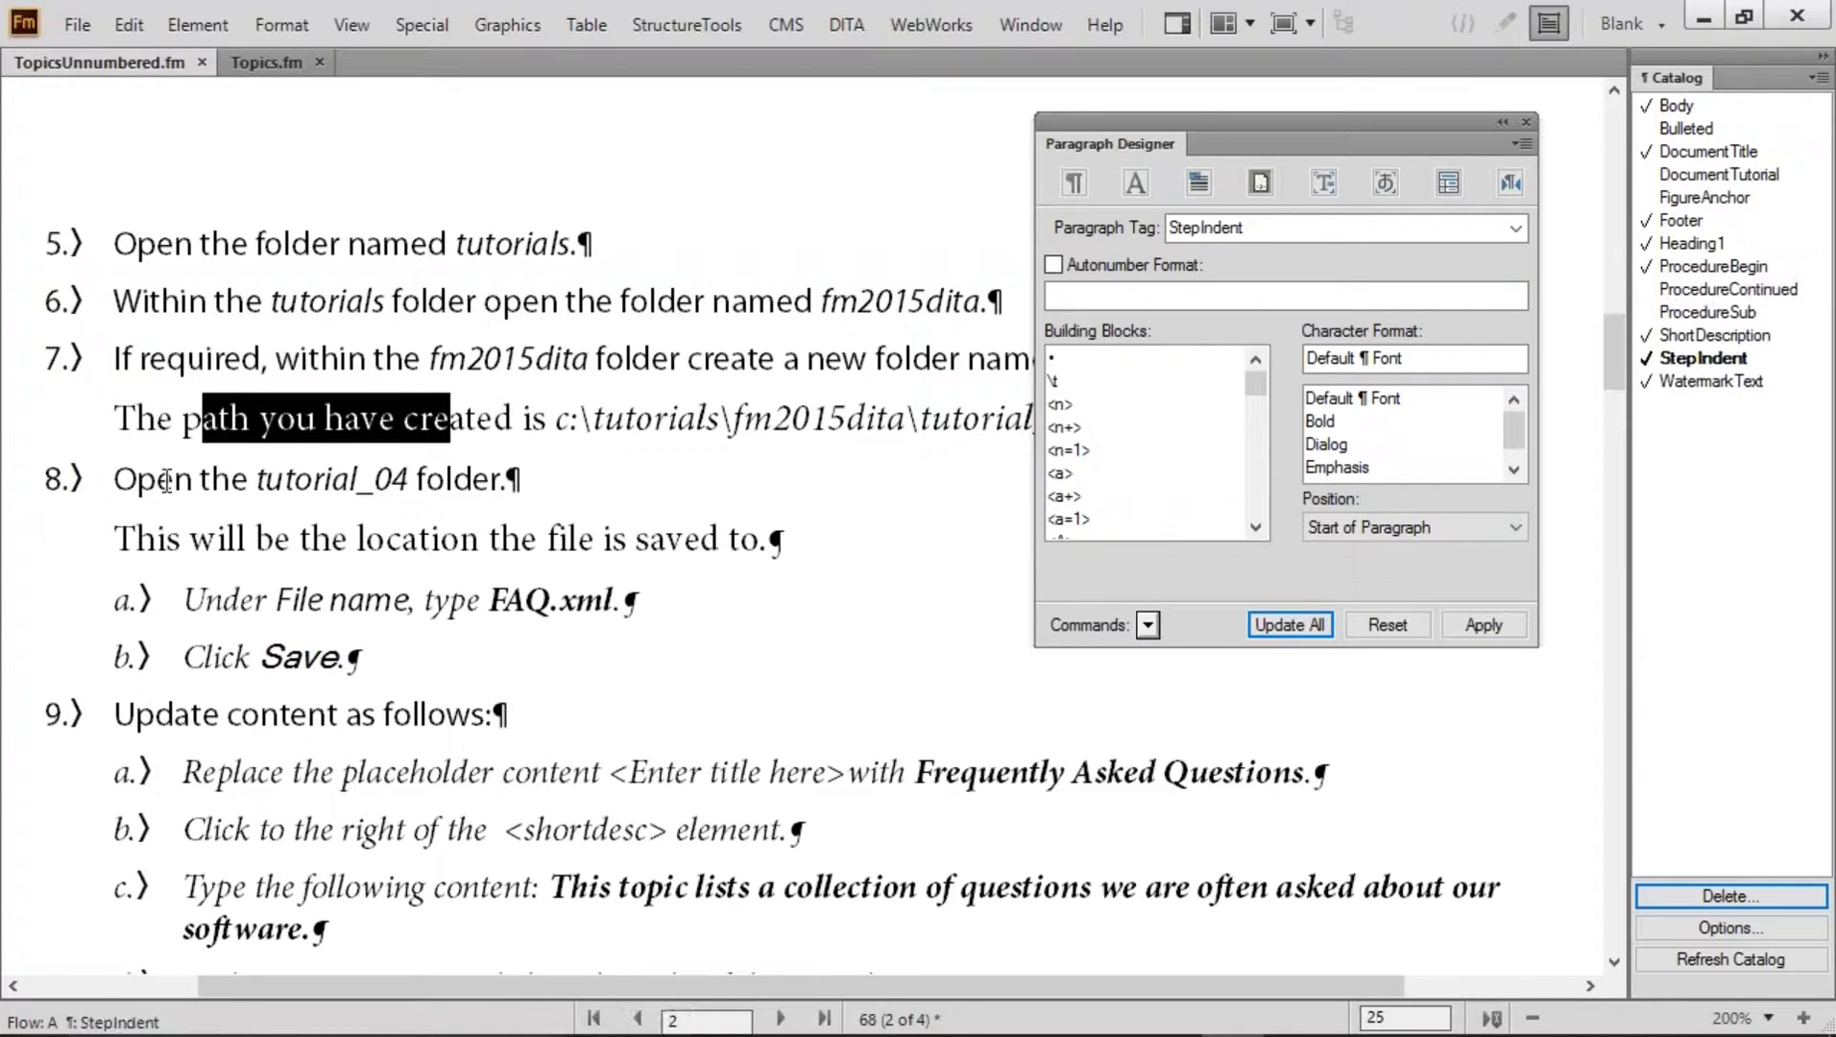
drag(135, 538, 399, 541)
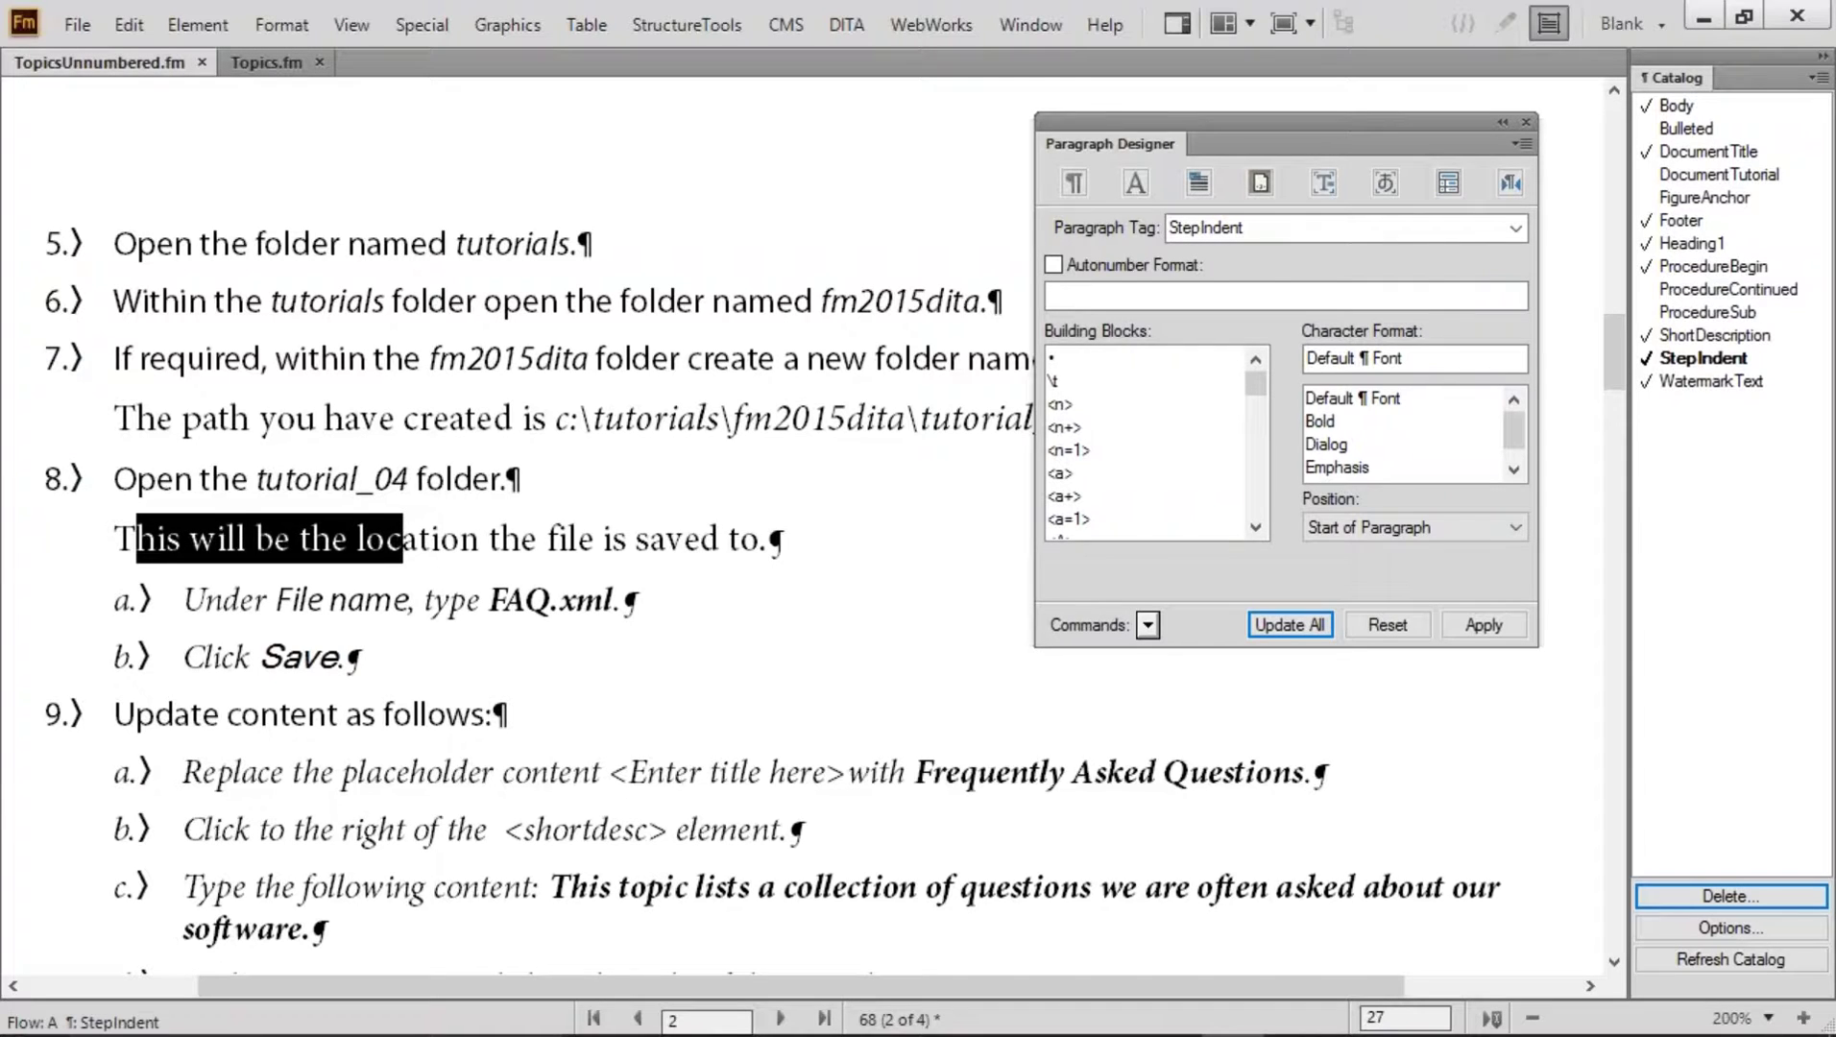
drag(196, 606, 223, 656)
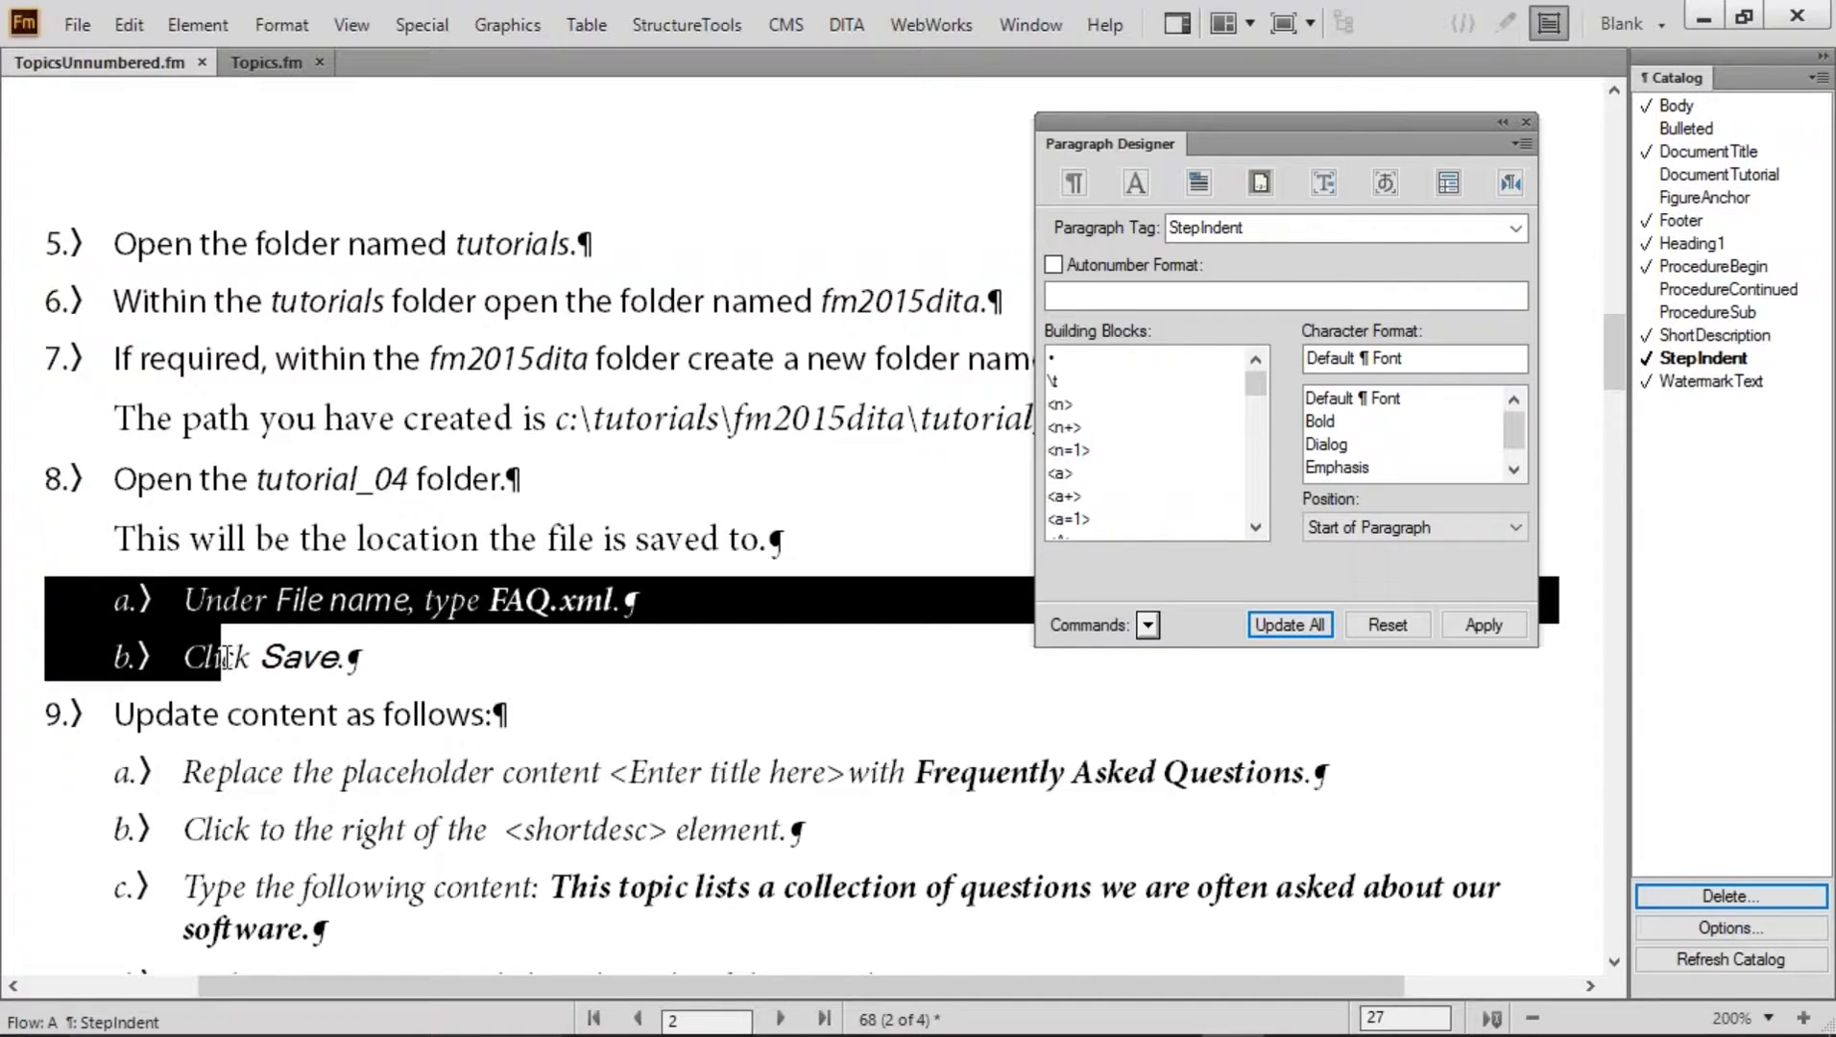
drag(174, 715, 223, 830)
drag(218, 600, 429, 646)
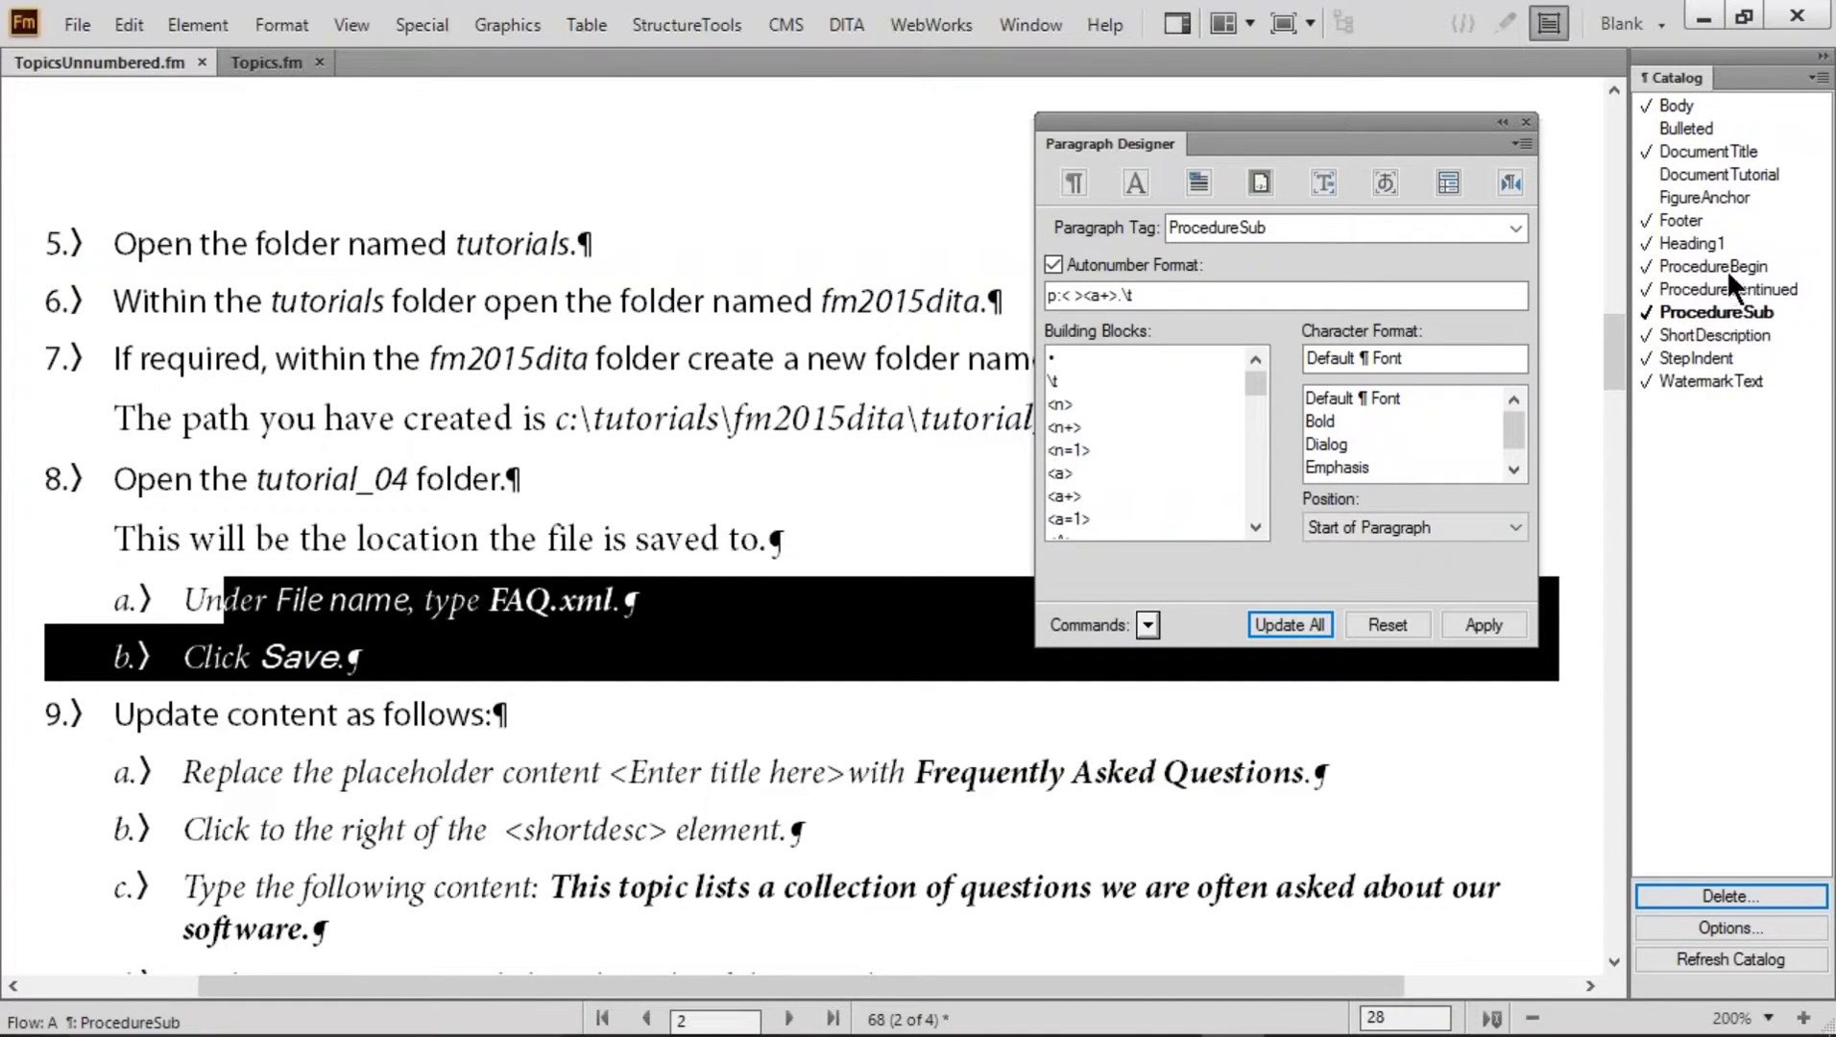
click(1705, 290)
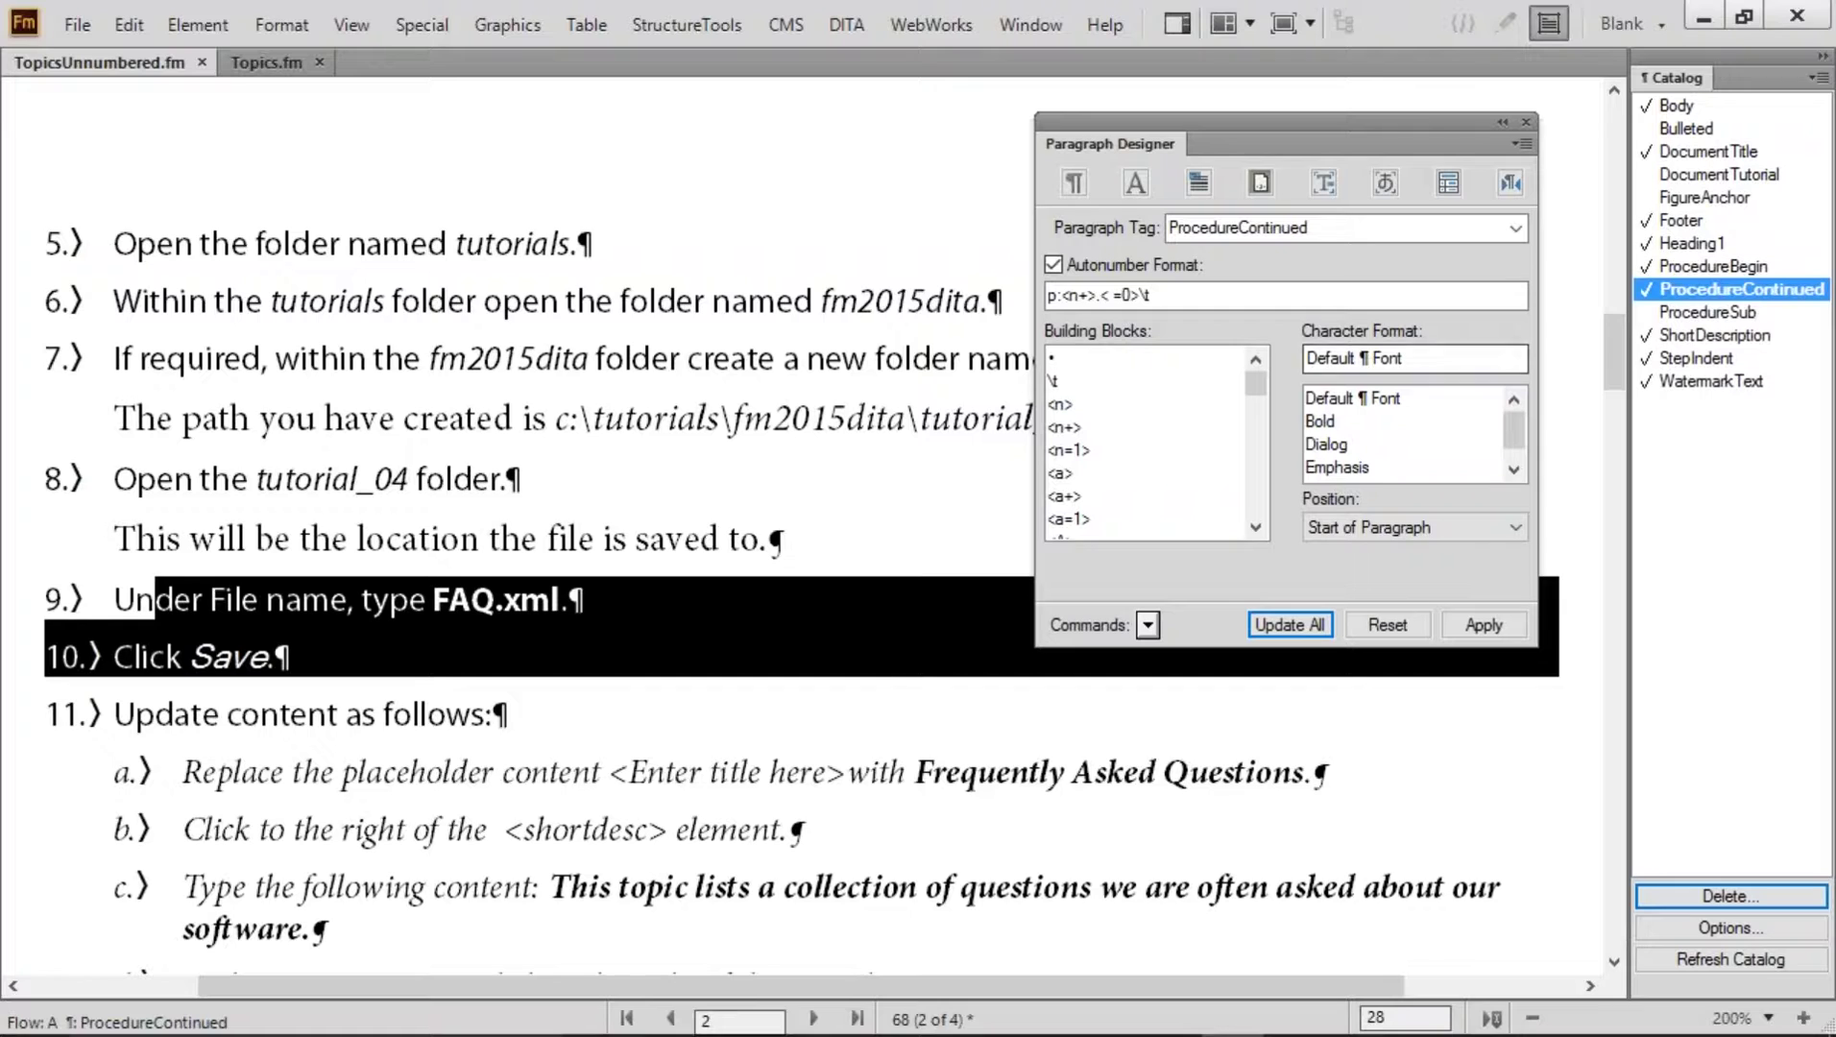
double_click(242, 727)
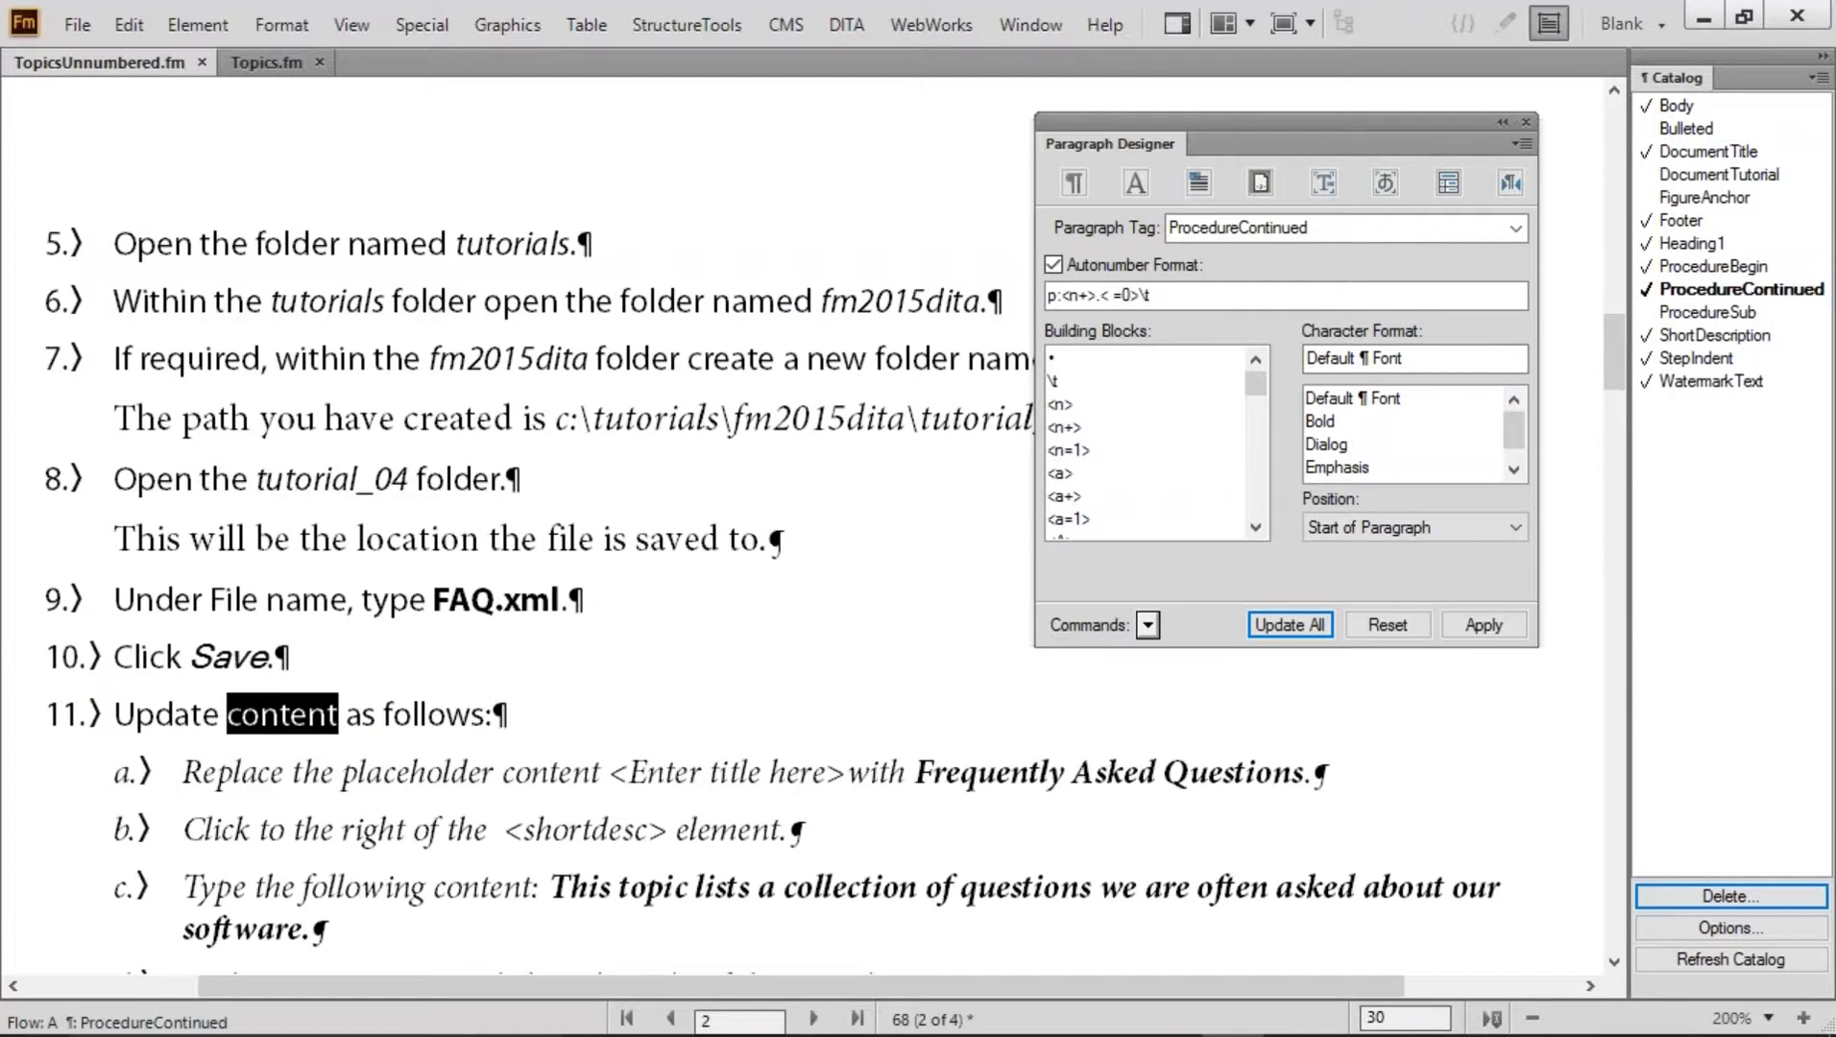
drag(258, 776, 259, 828)
click(259, 829)
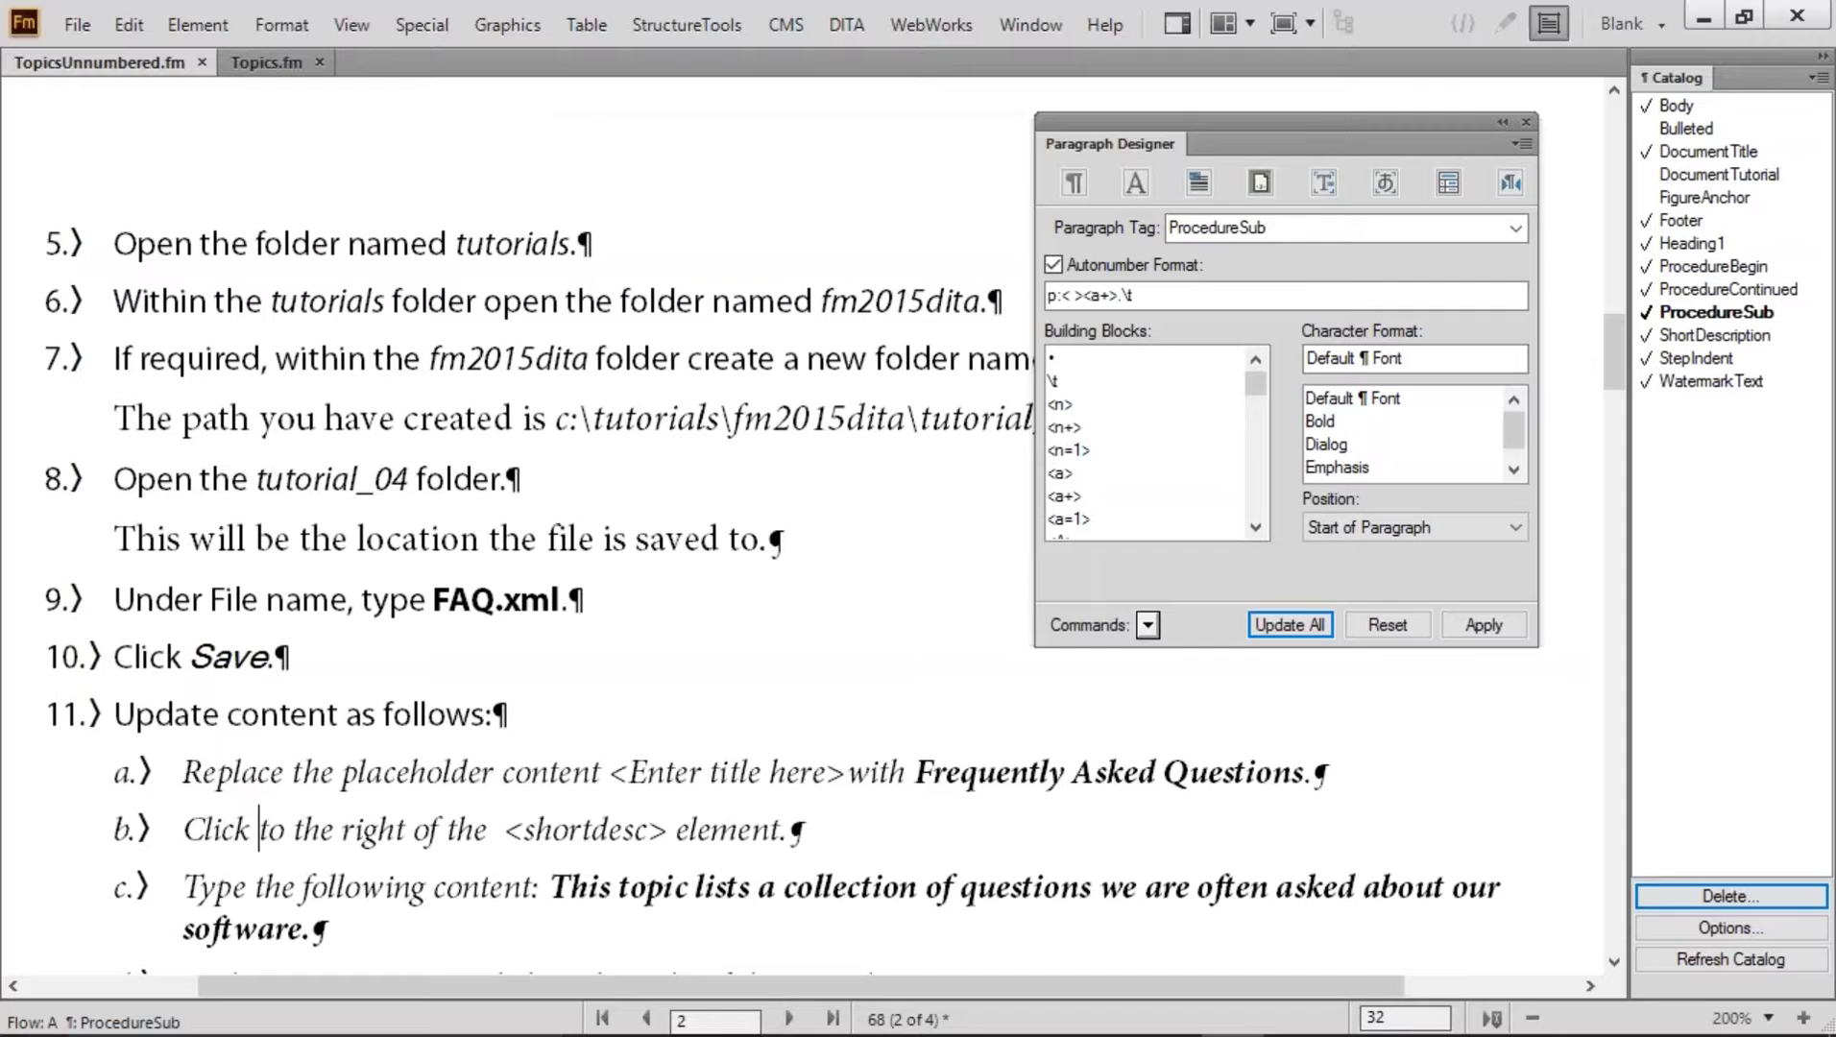
Create a blank portrait document and hide its rulers and text symbols
key(ctrl+n)
key(alt+p)
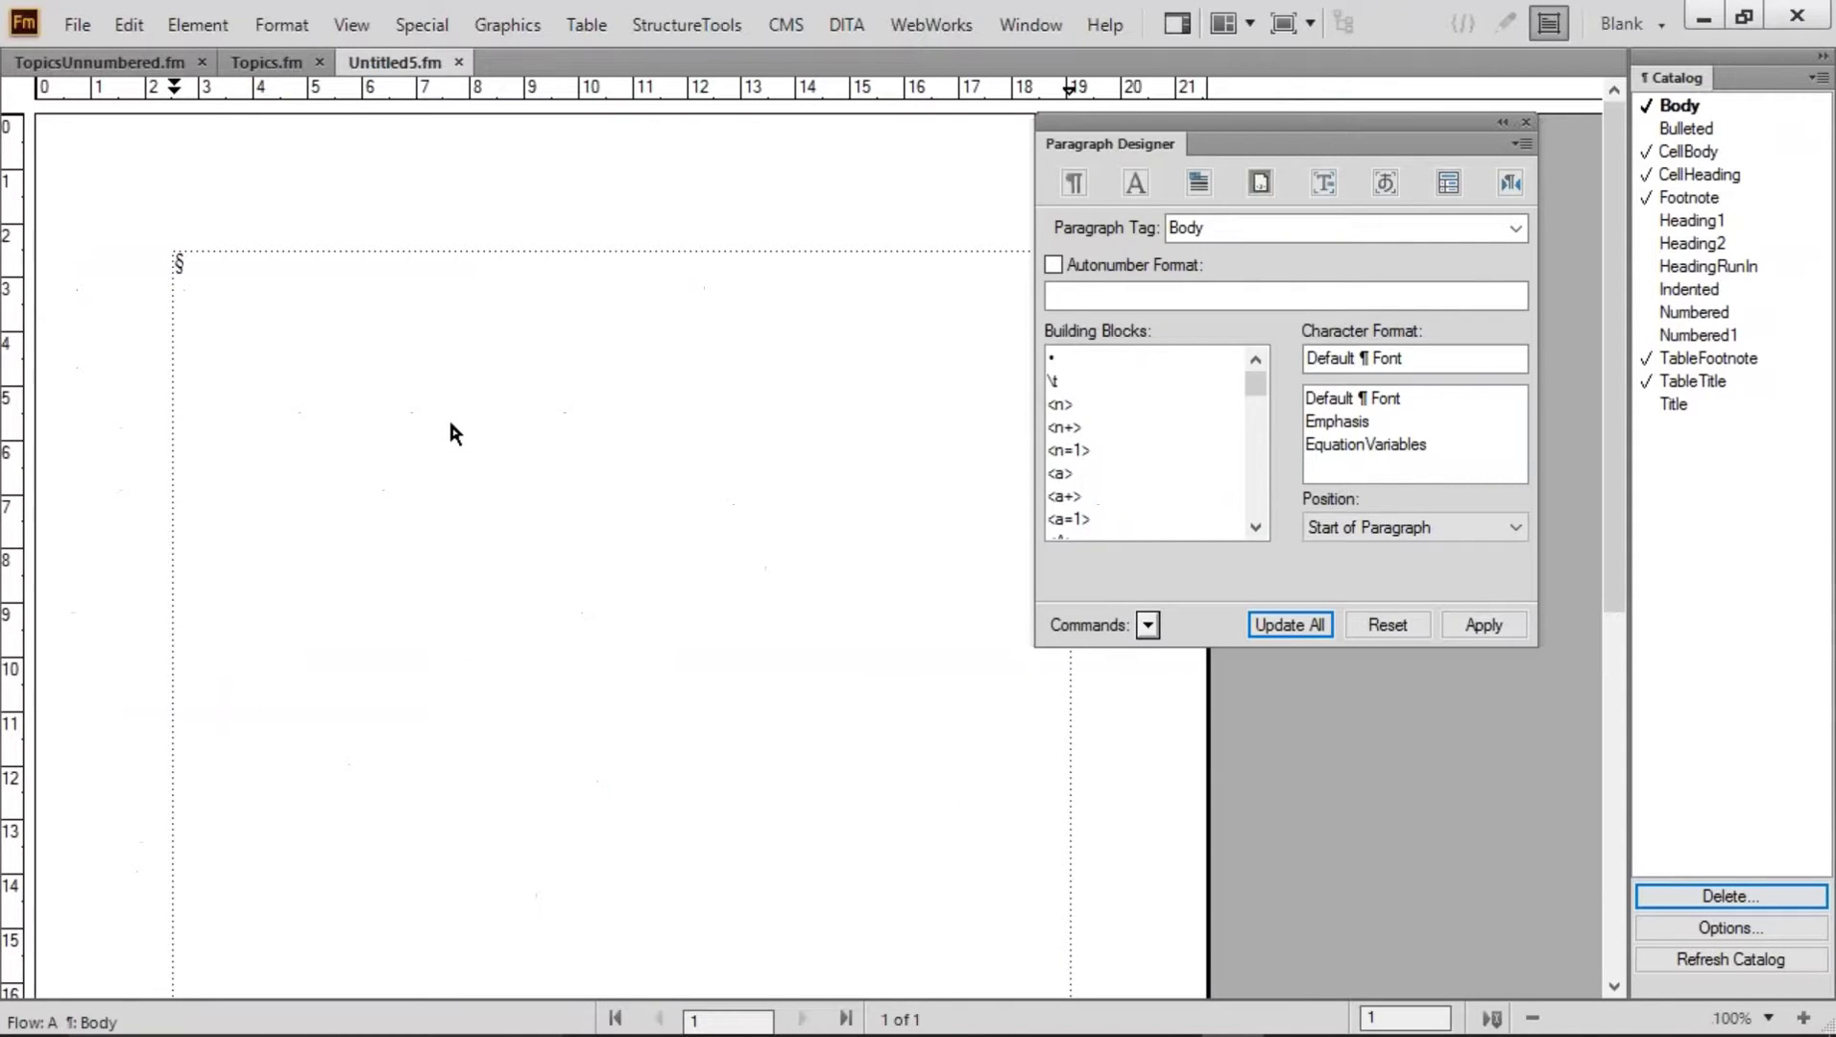
key(alt+v)
key(r)
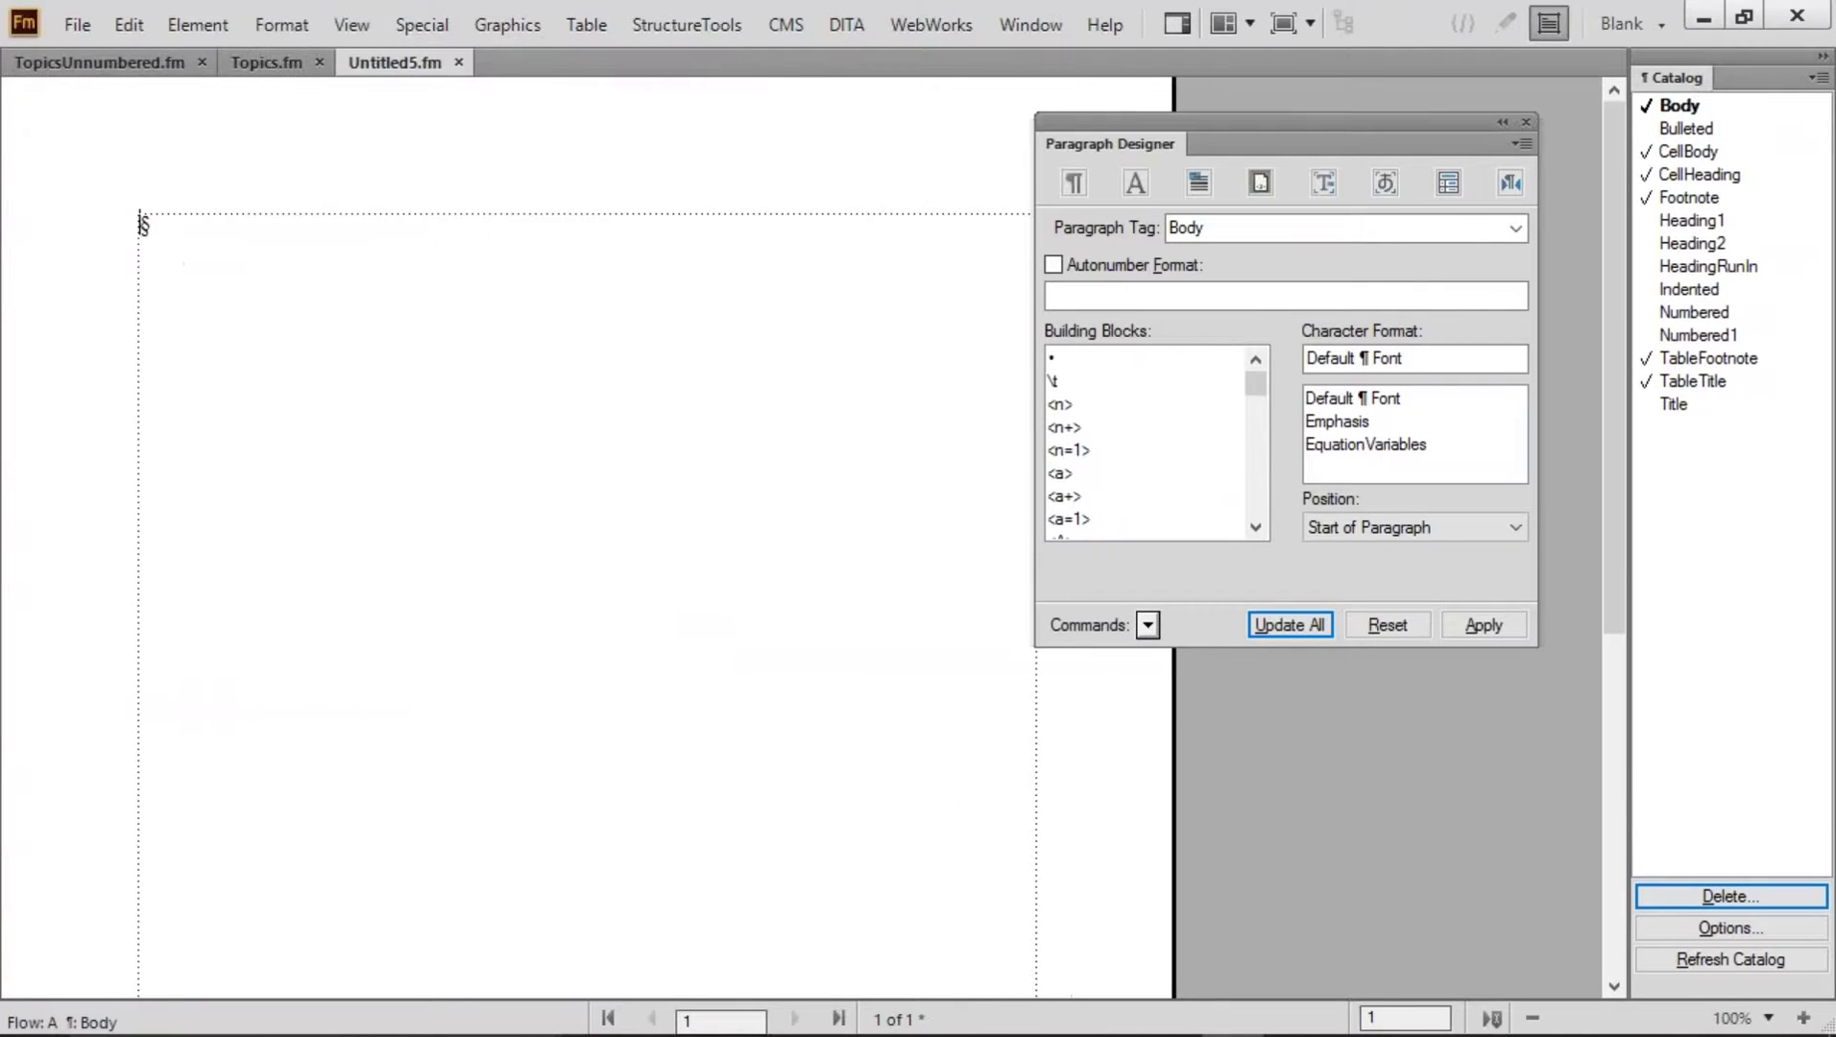
key(alt+v)
key(b)
key(alt+v)
key(x)
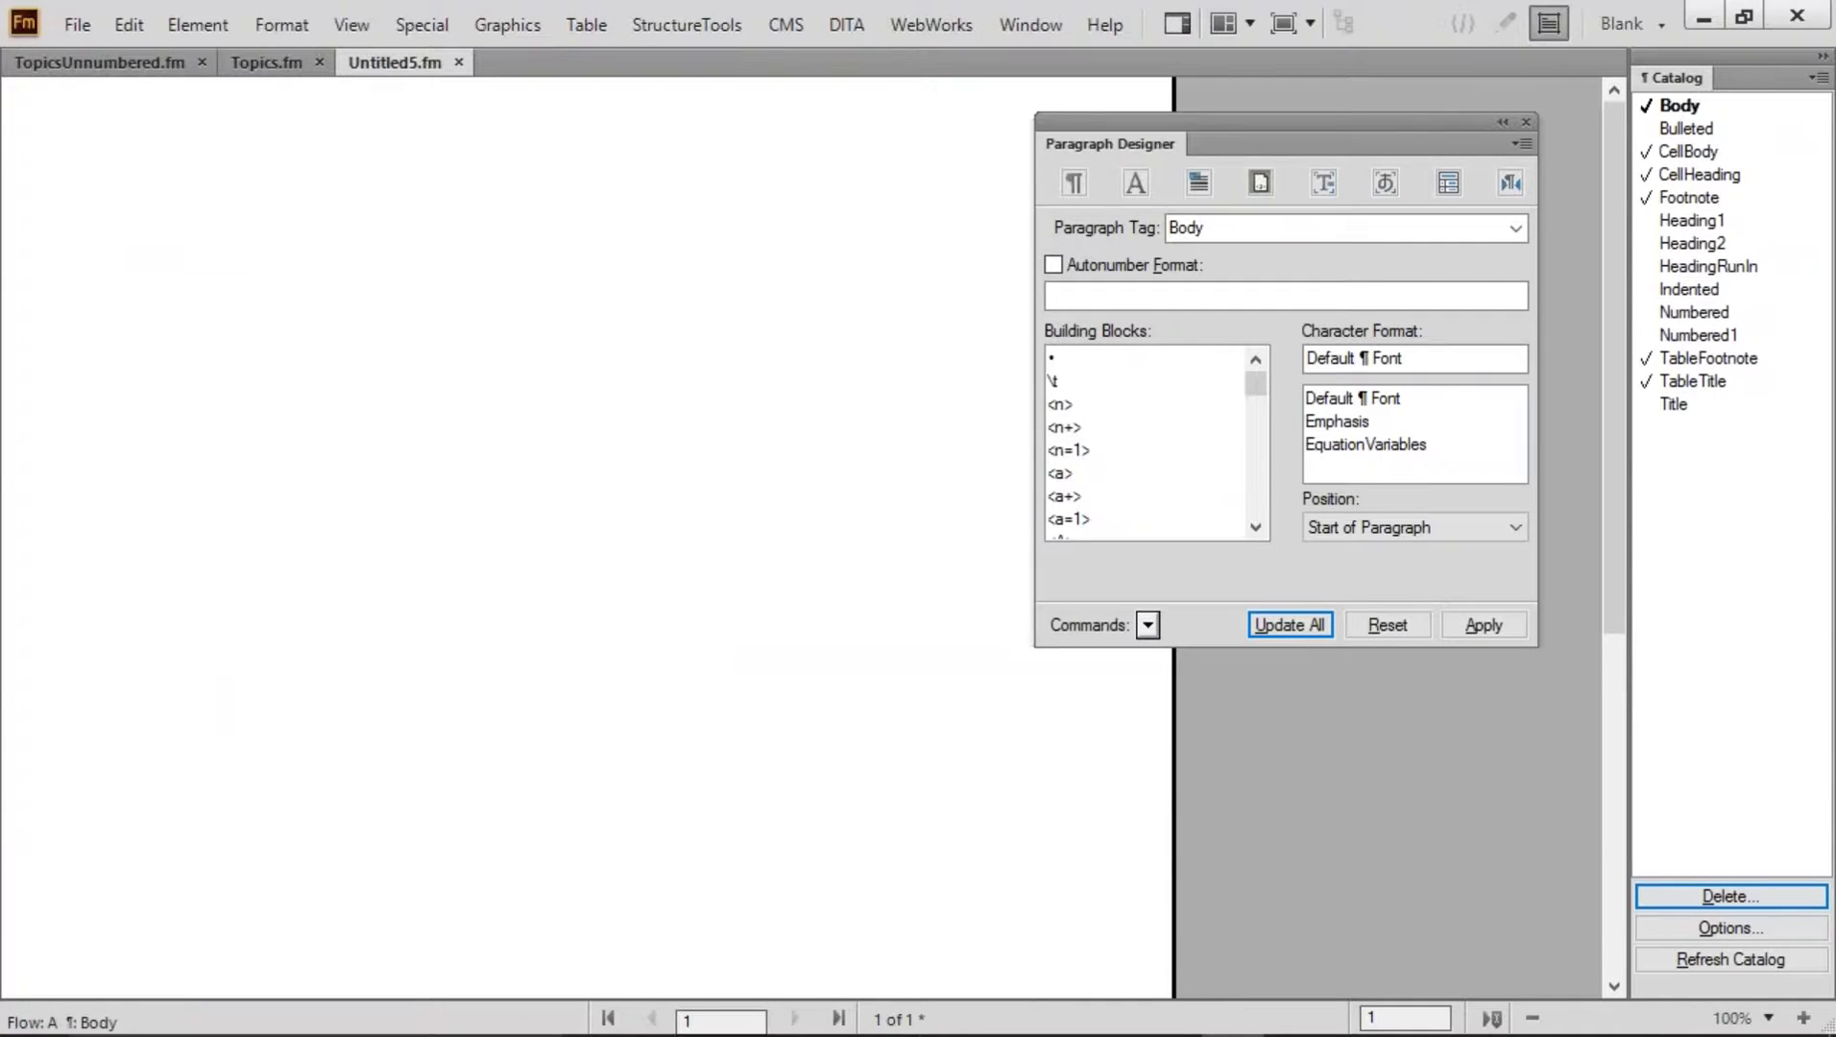
Insert a First Column Blue table with 5 columns, 6 body rows and 1 heading row, titled "Sample for numbering"
key(alt+t)
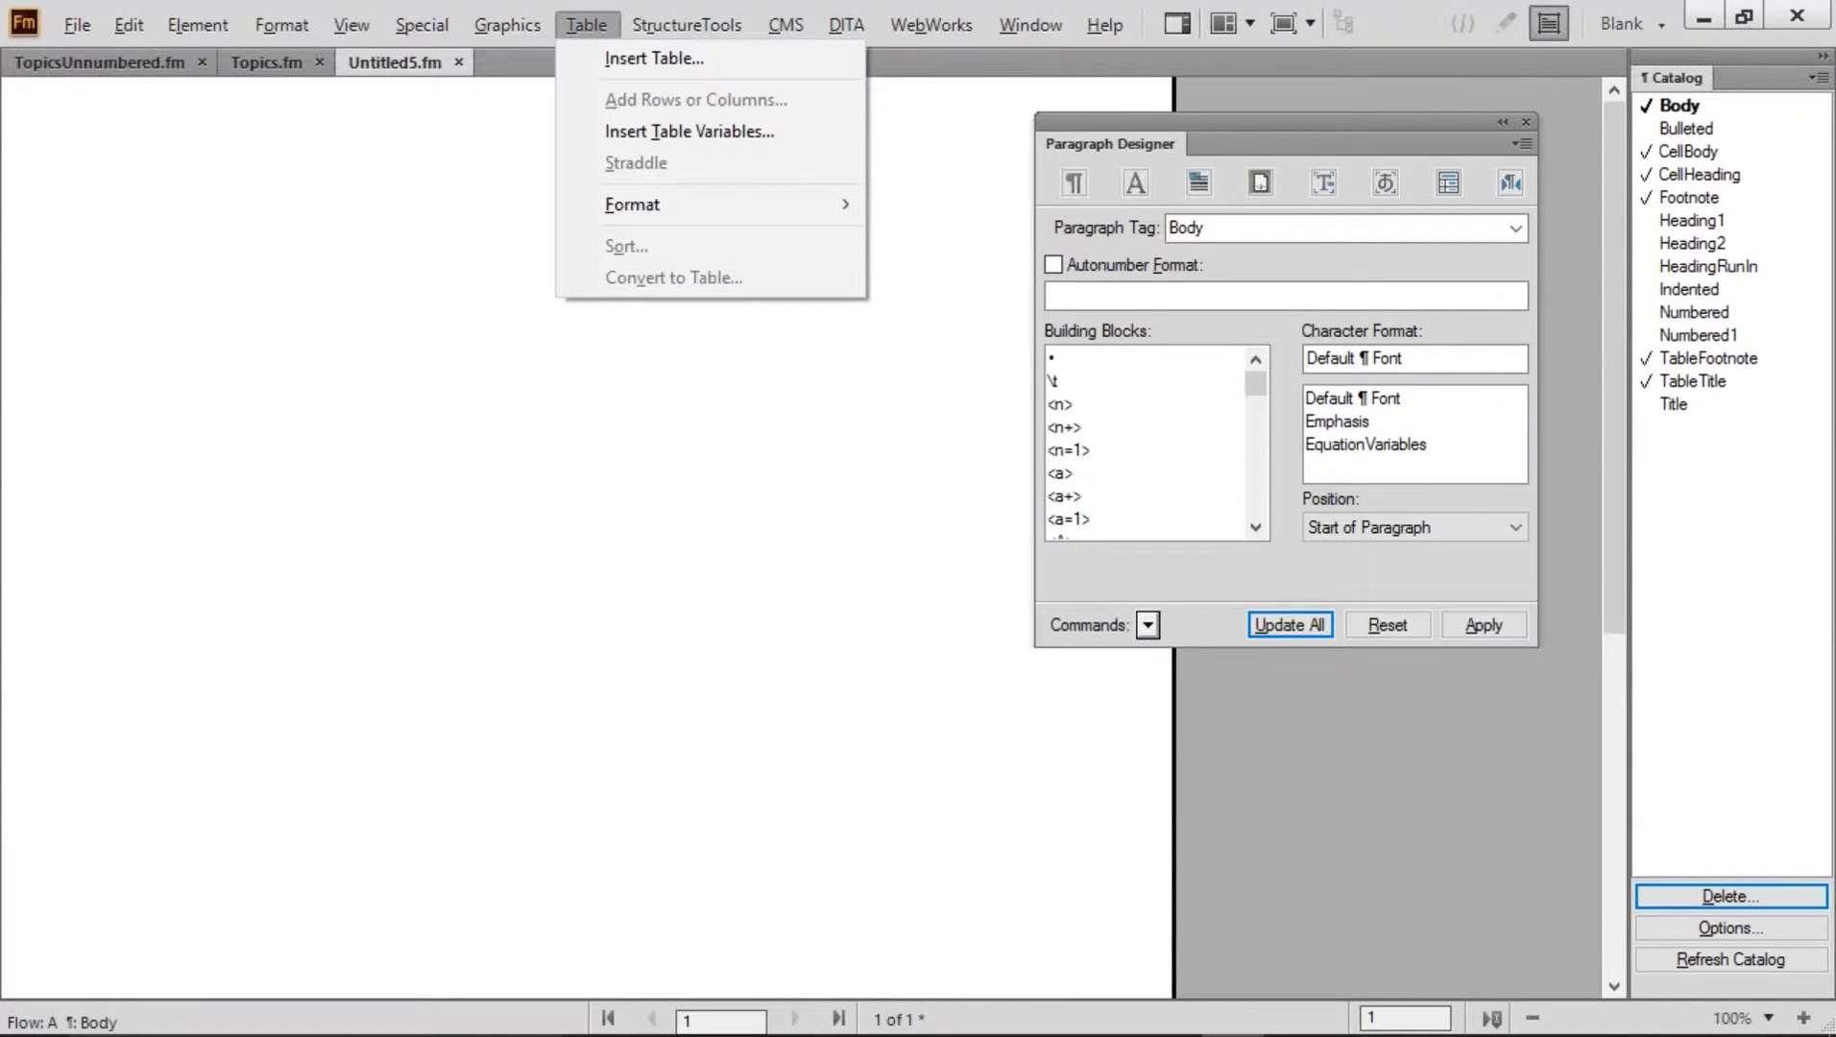
key(i)
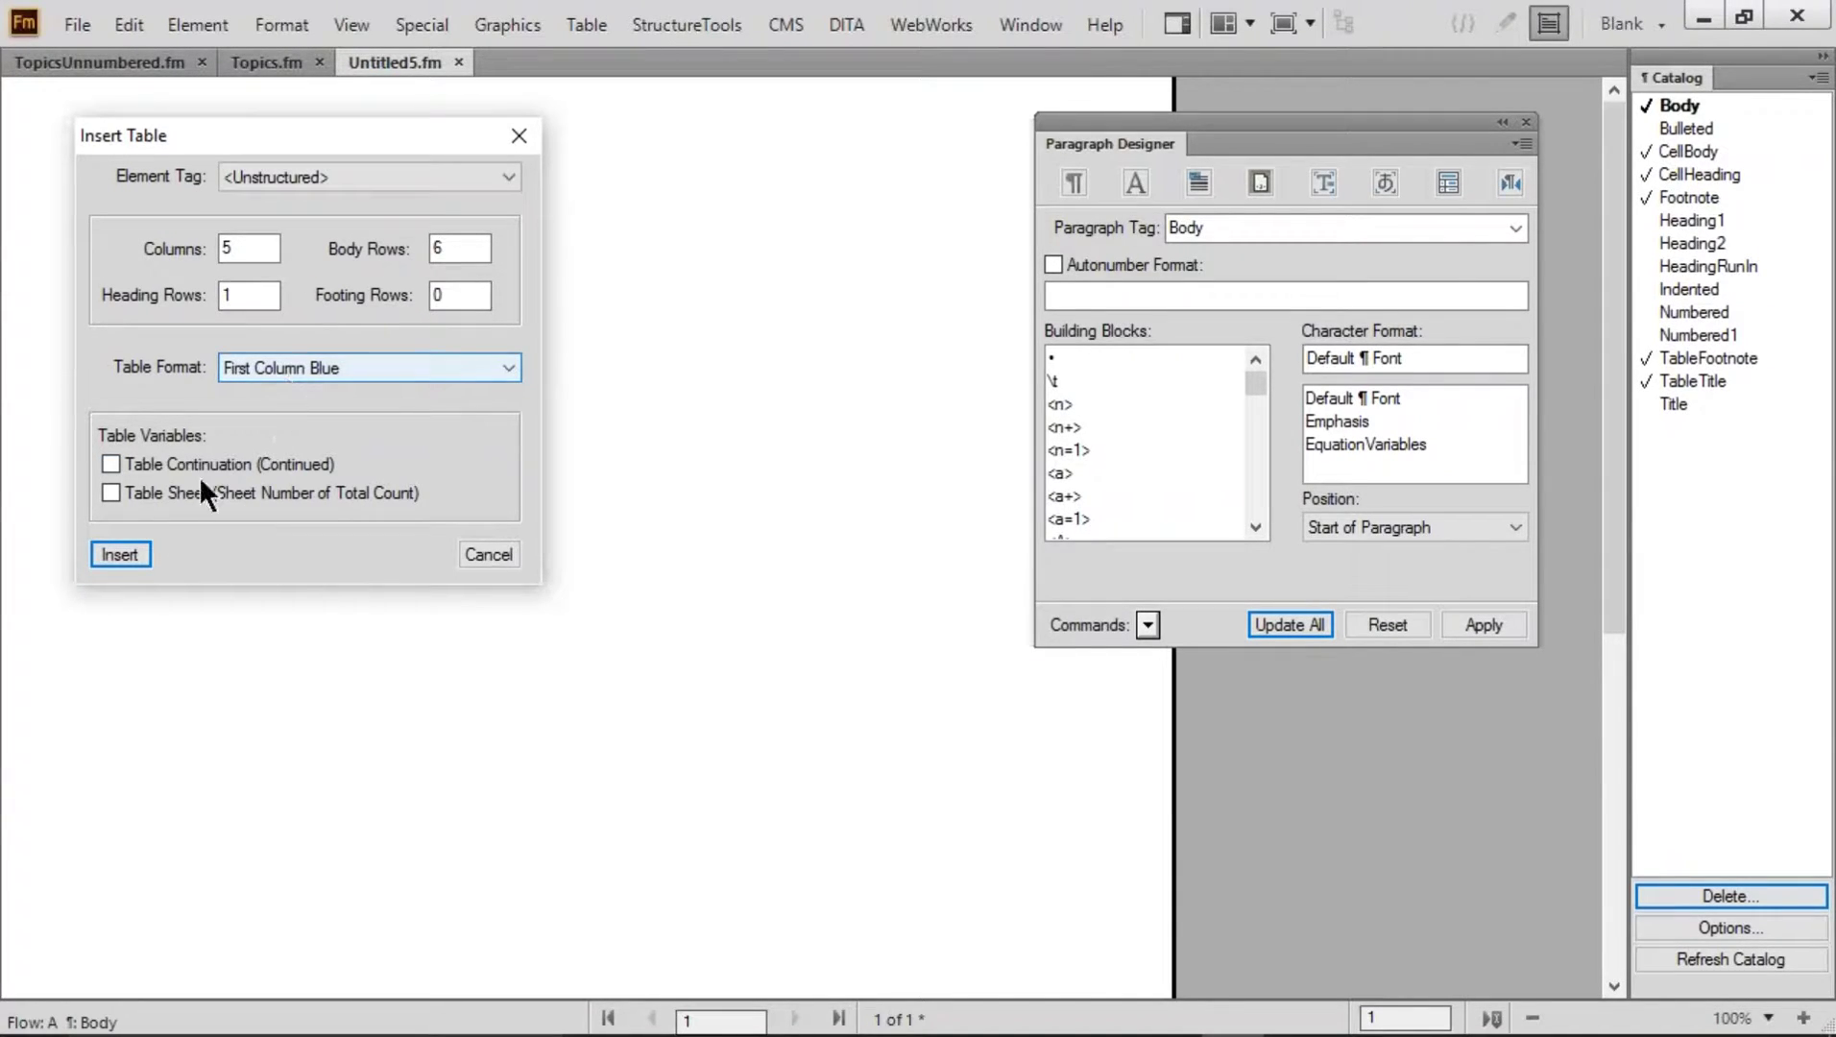
click(129, 554)
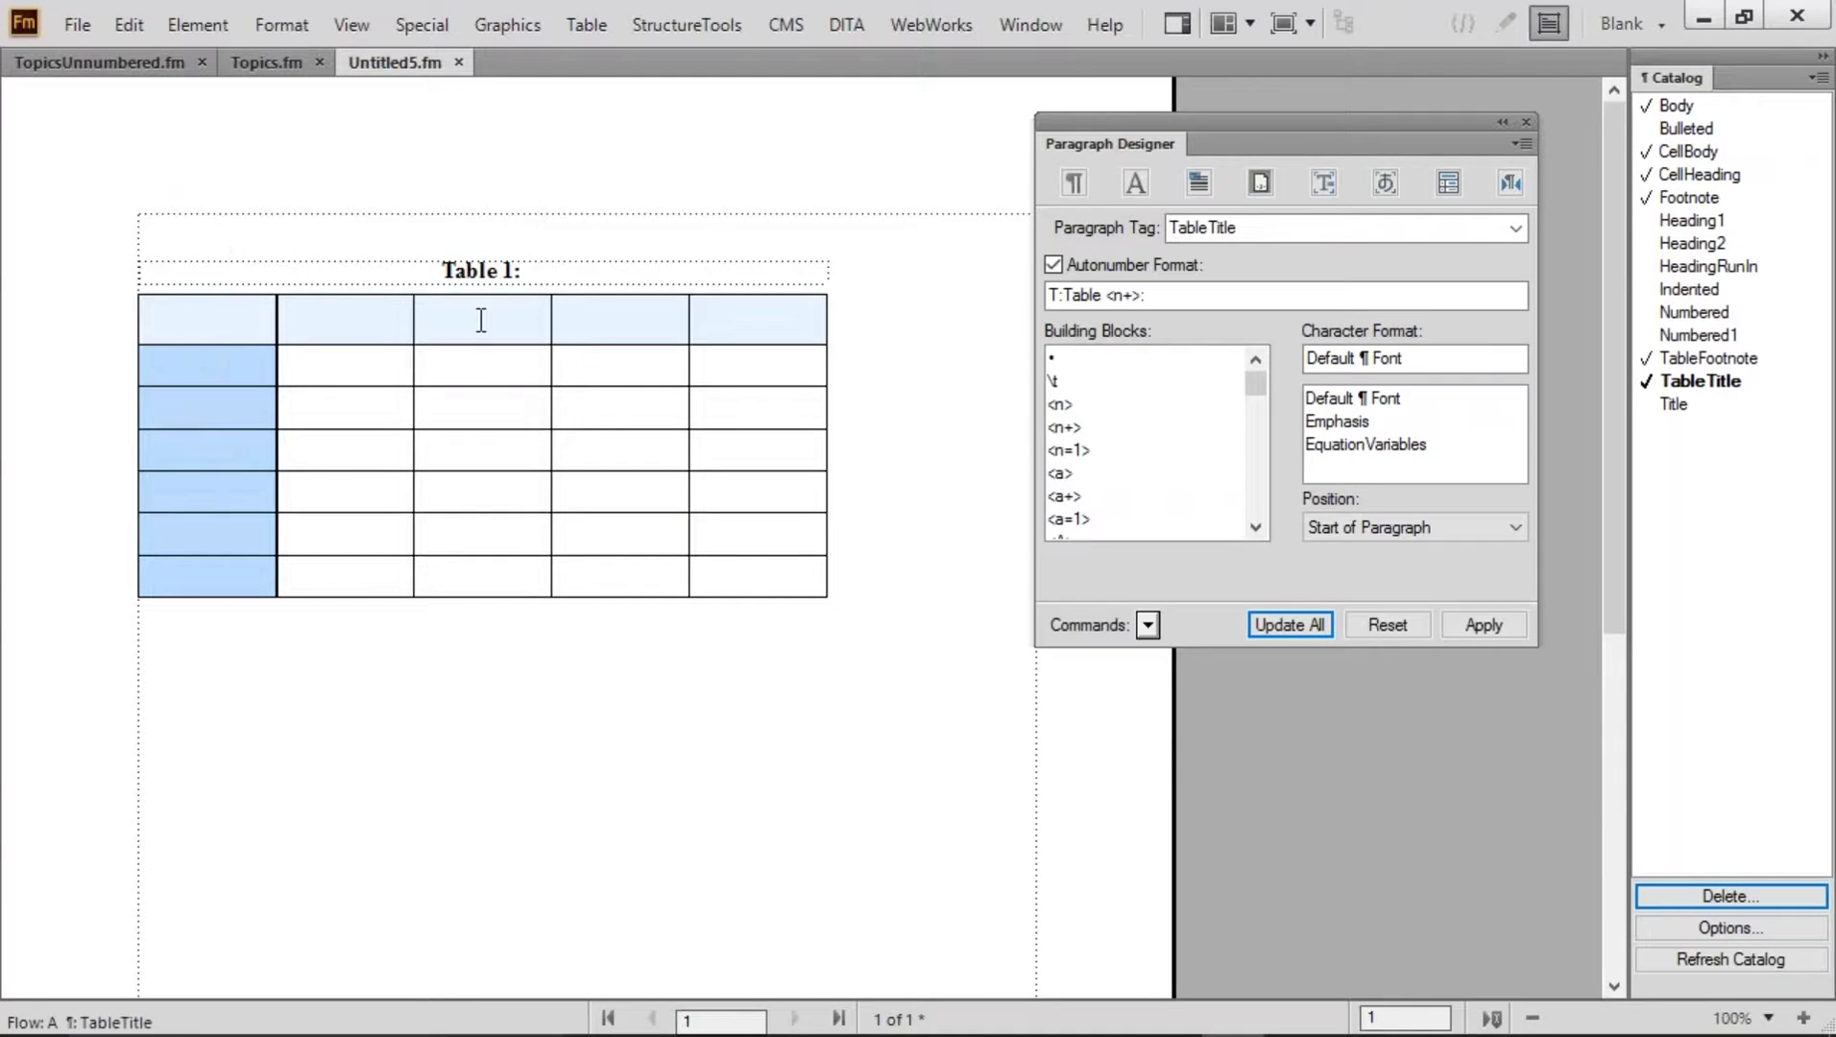
text(Sample for)
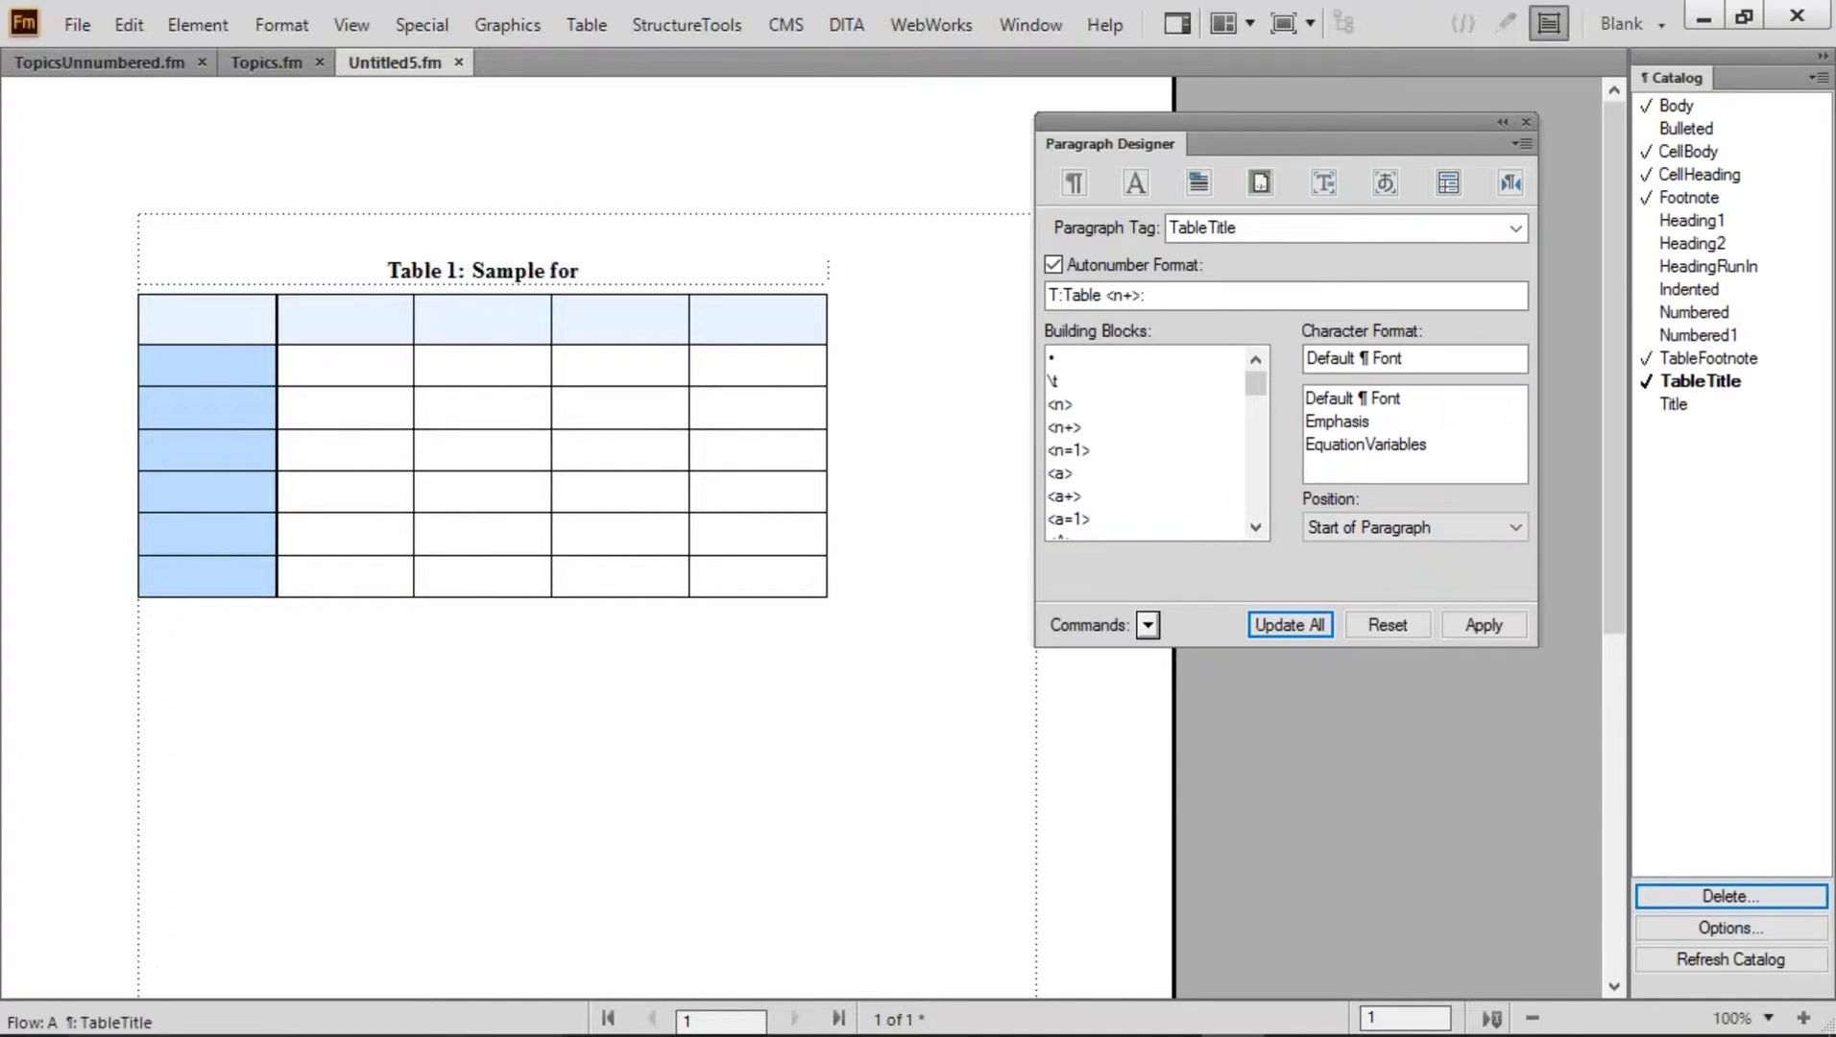
text( numbering)
Fill the first three heading cells of the table with "Series", "Chapter" and "Section"
key(Tab)
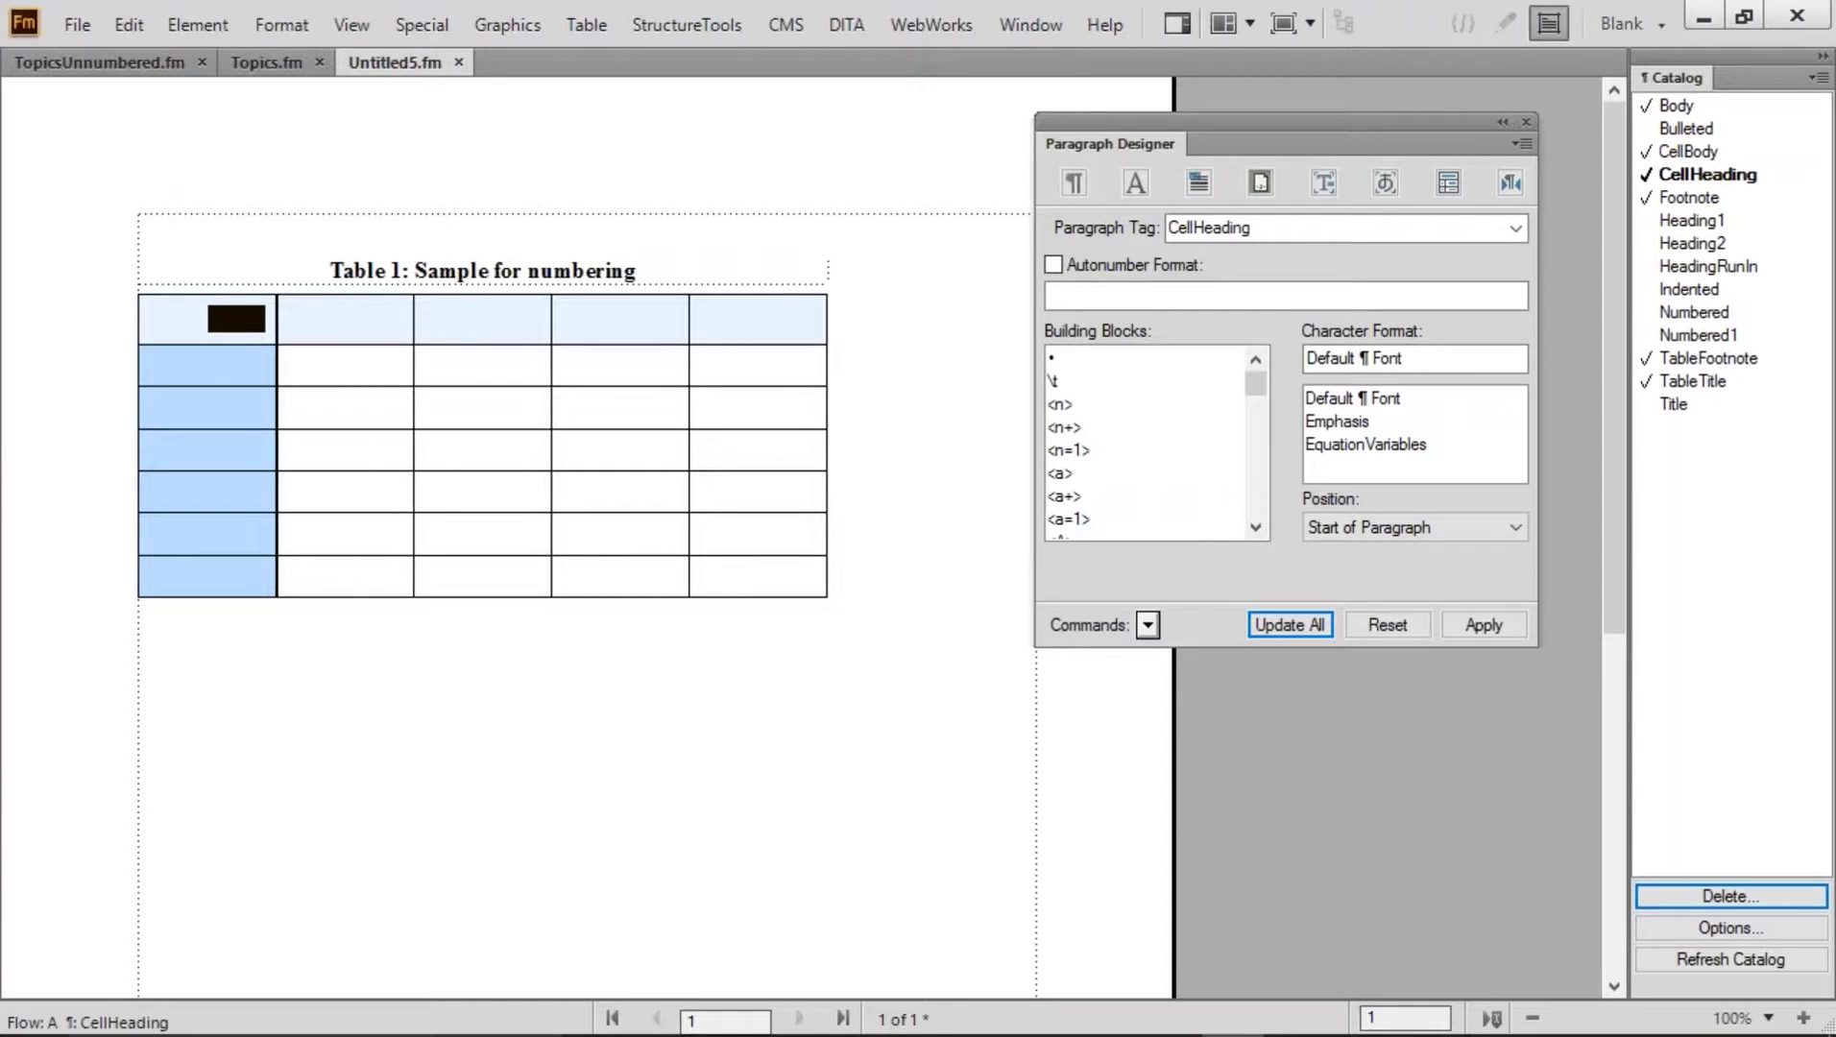
text(Series)
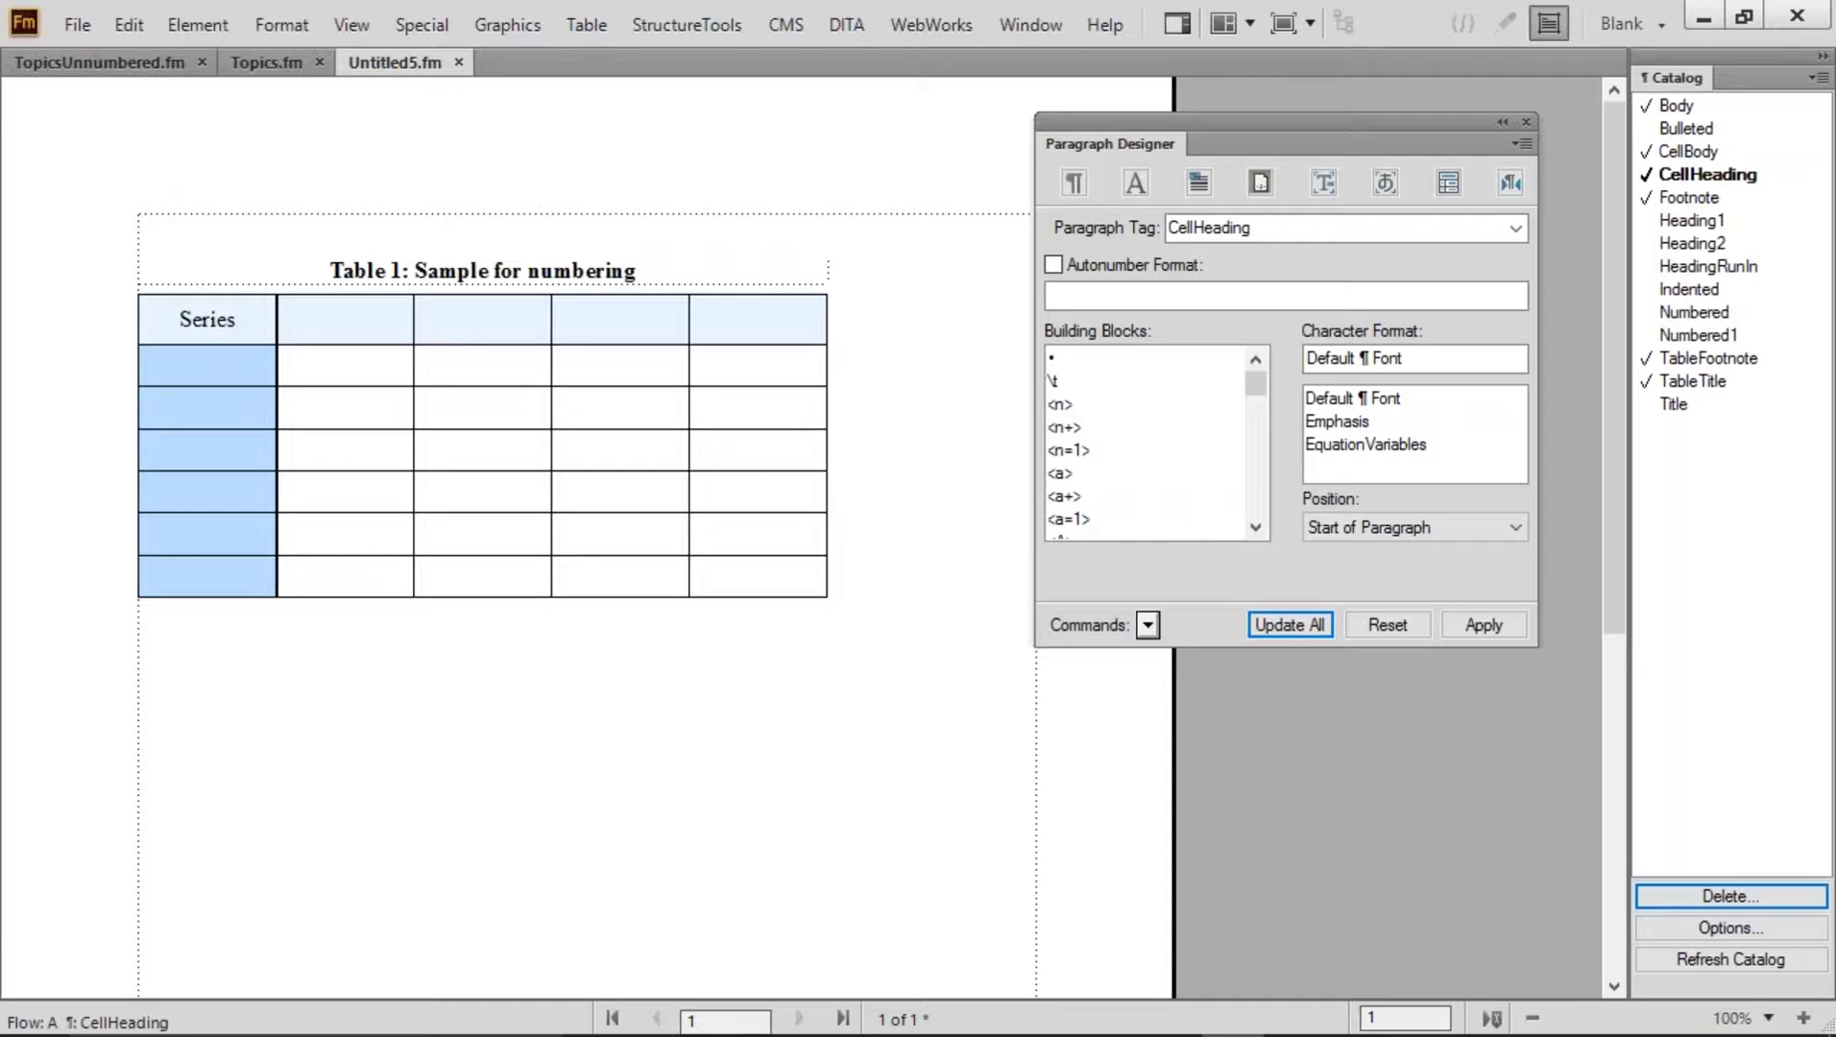
key(Tab)
text(Chapter)
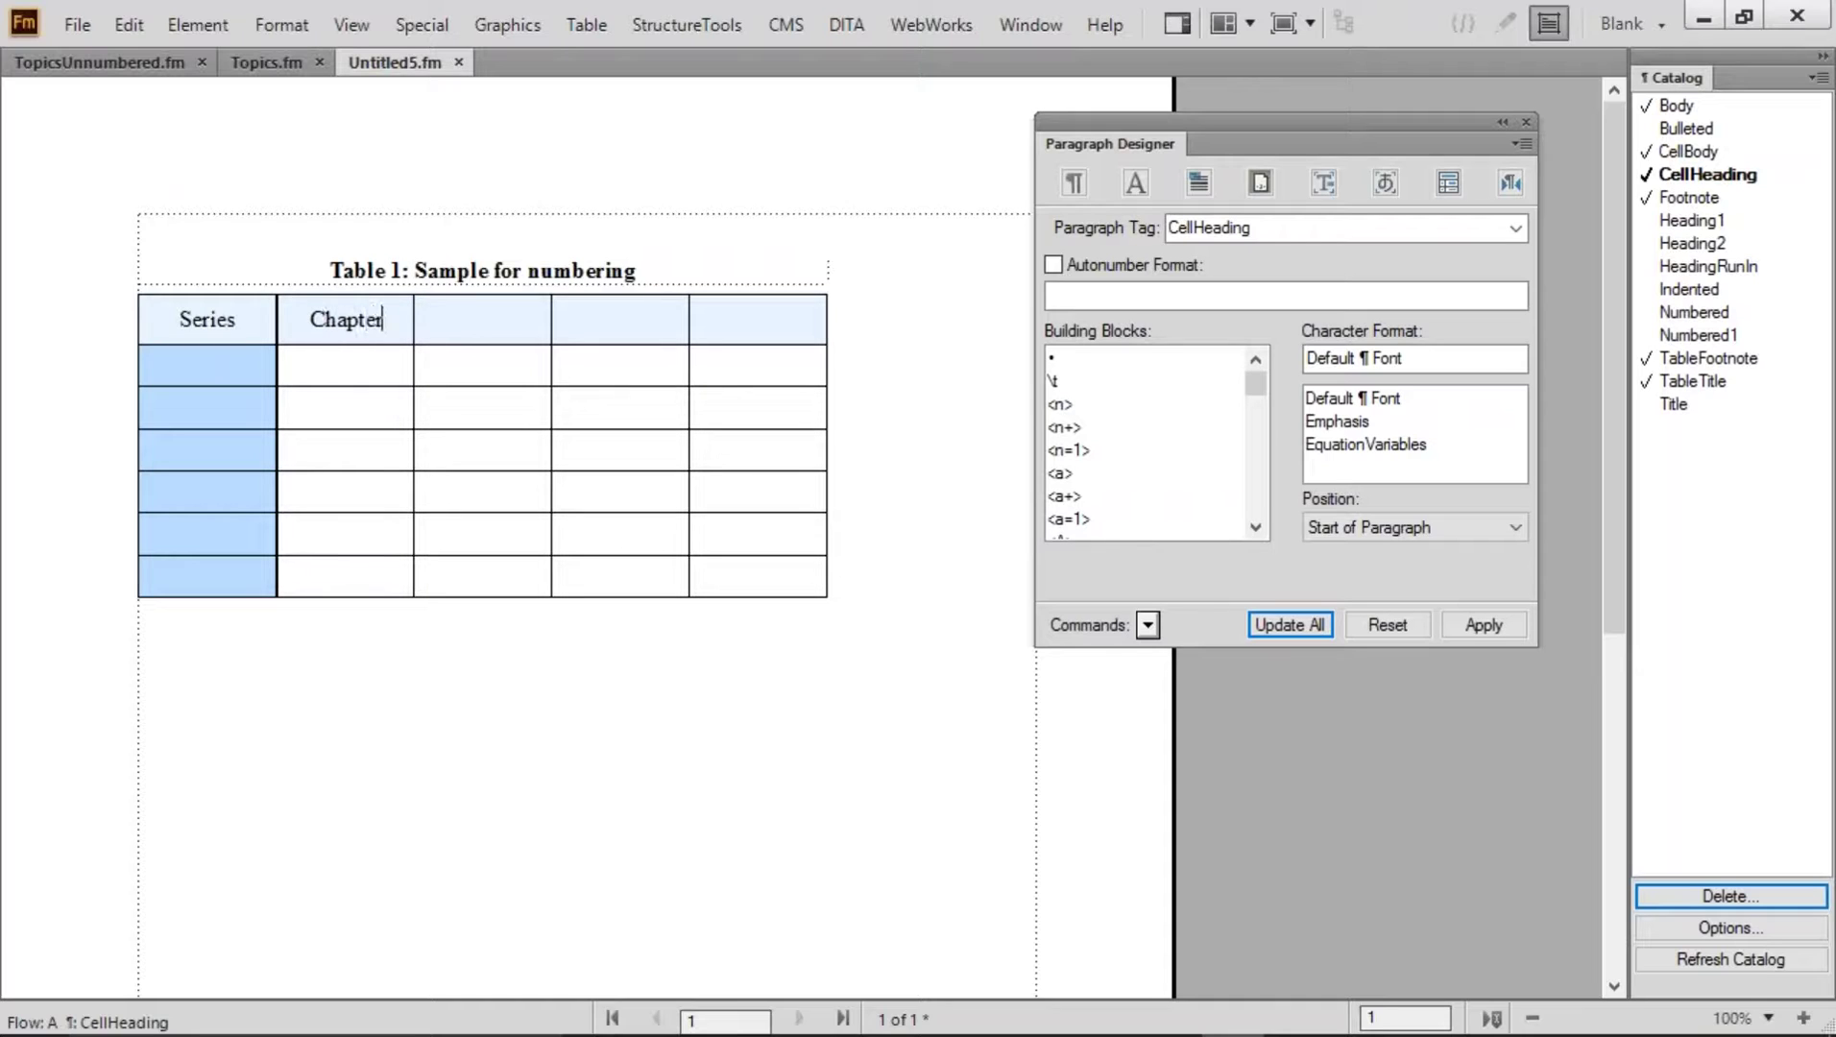
key(Tab)
text(Section)
Fill the last two heading cells of the table with "Number (Step)" and "Number (substep)"
key(Tab)
text(Number)
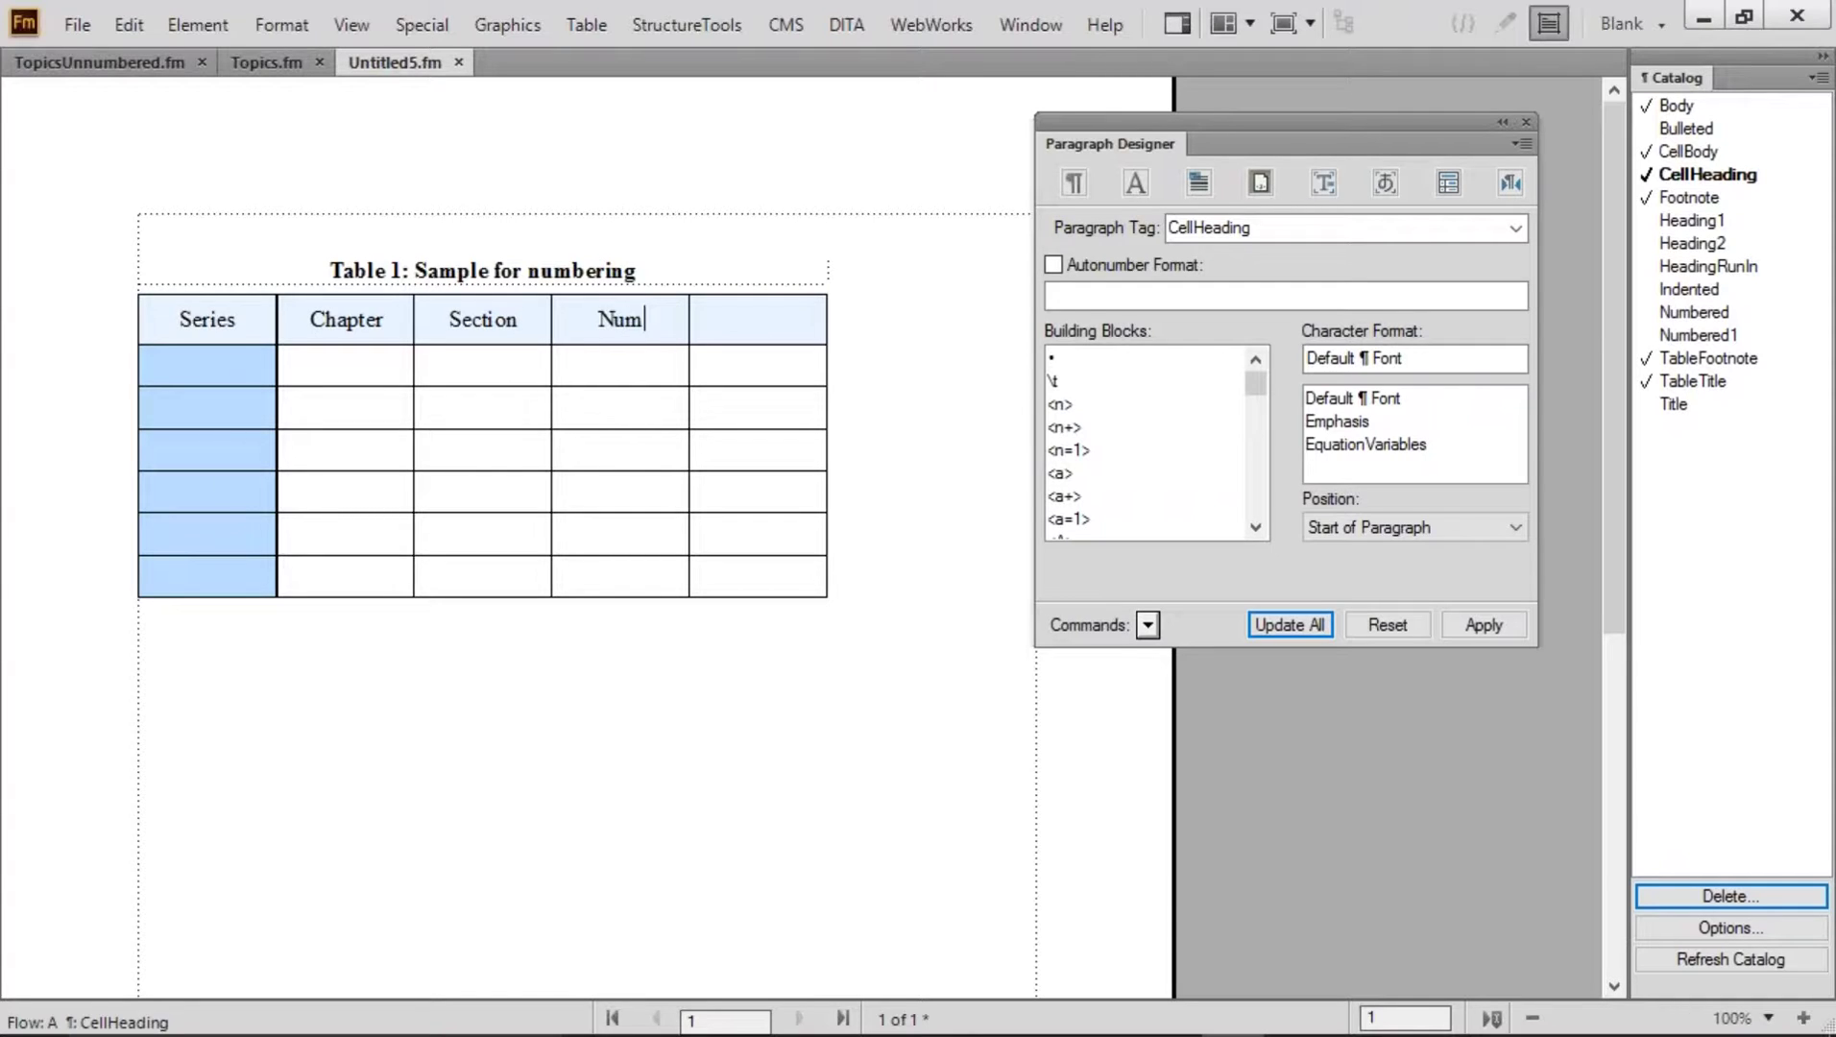
key(BackSpace)
key(BackSpace)
key(BackSpace)
text(ber (Step))
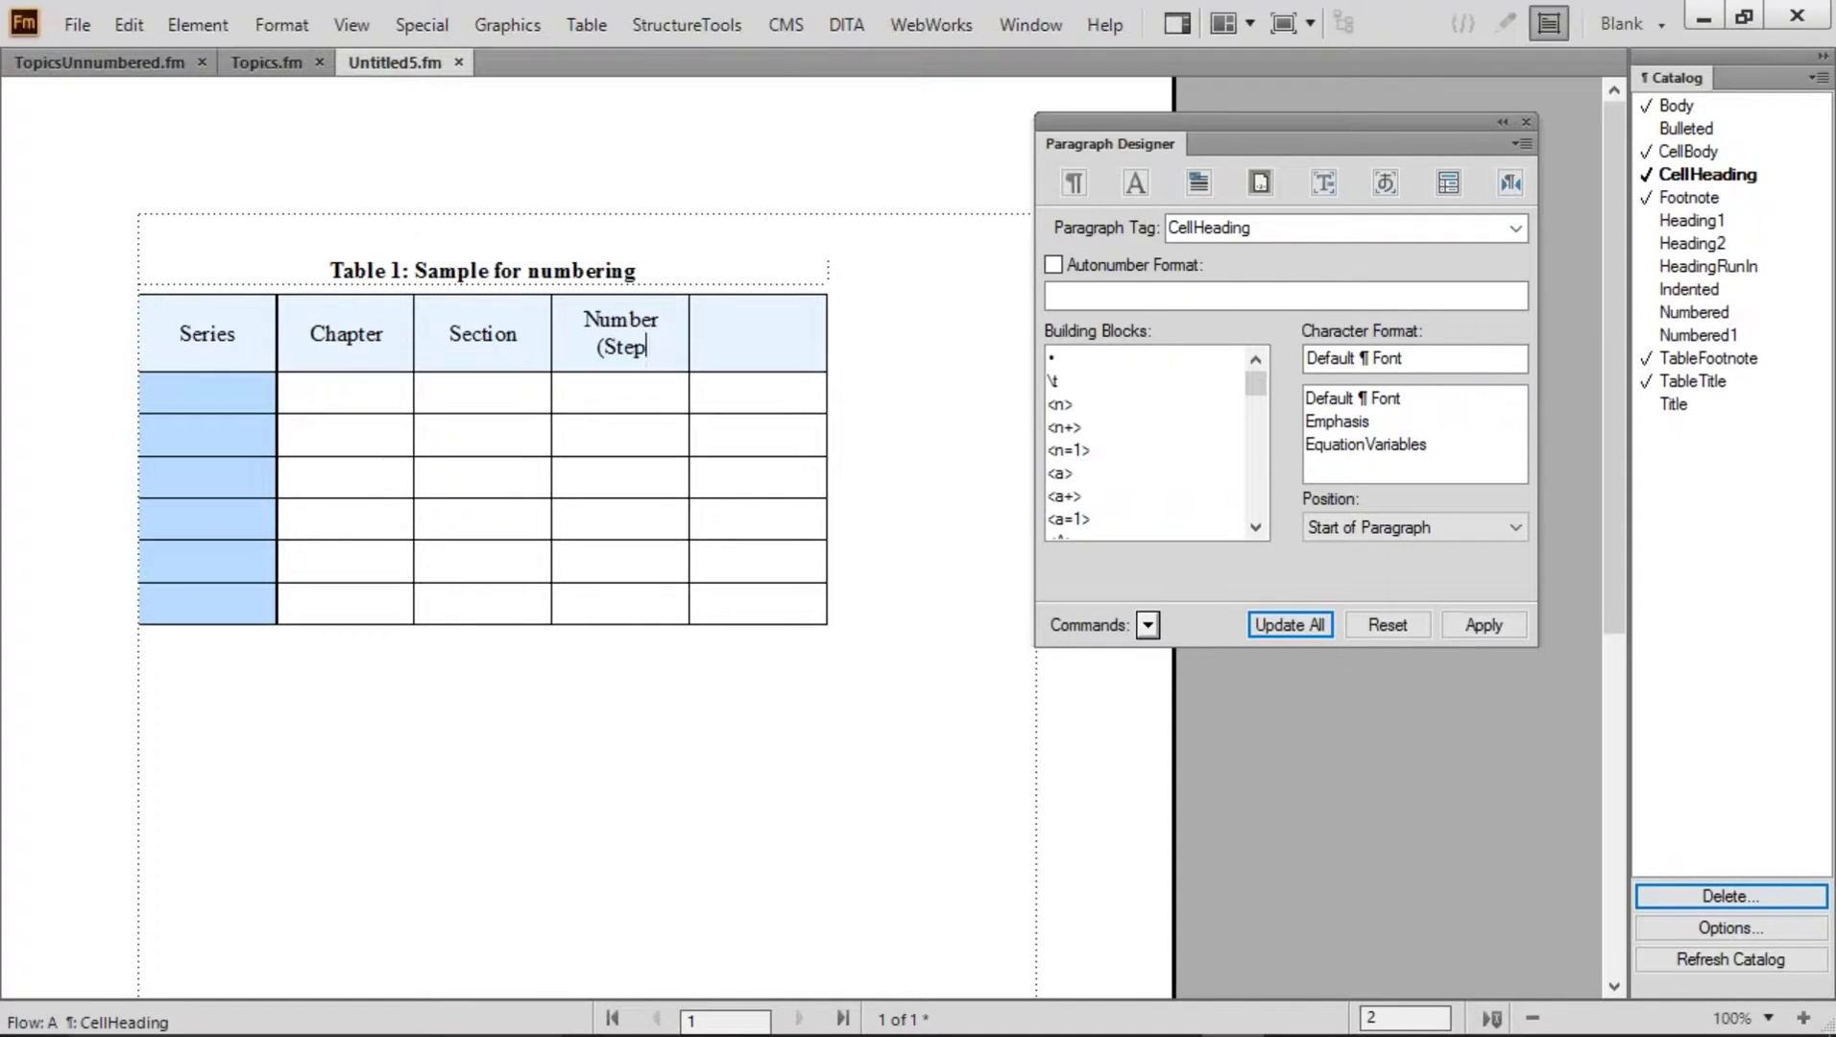
key(Tab)
text(Number)
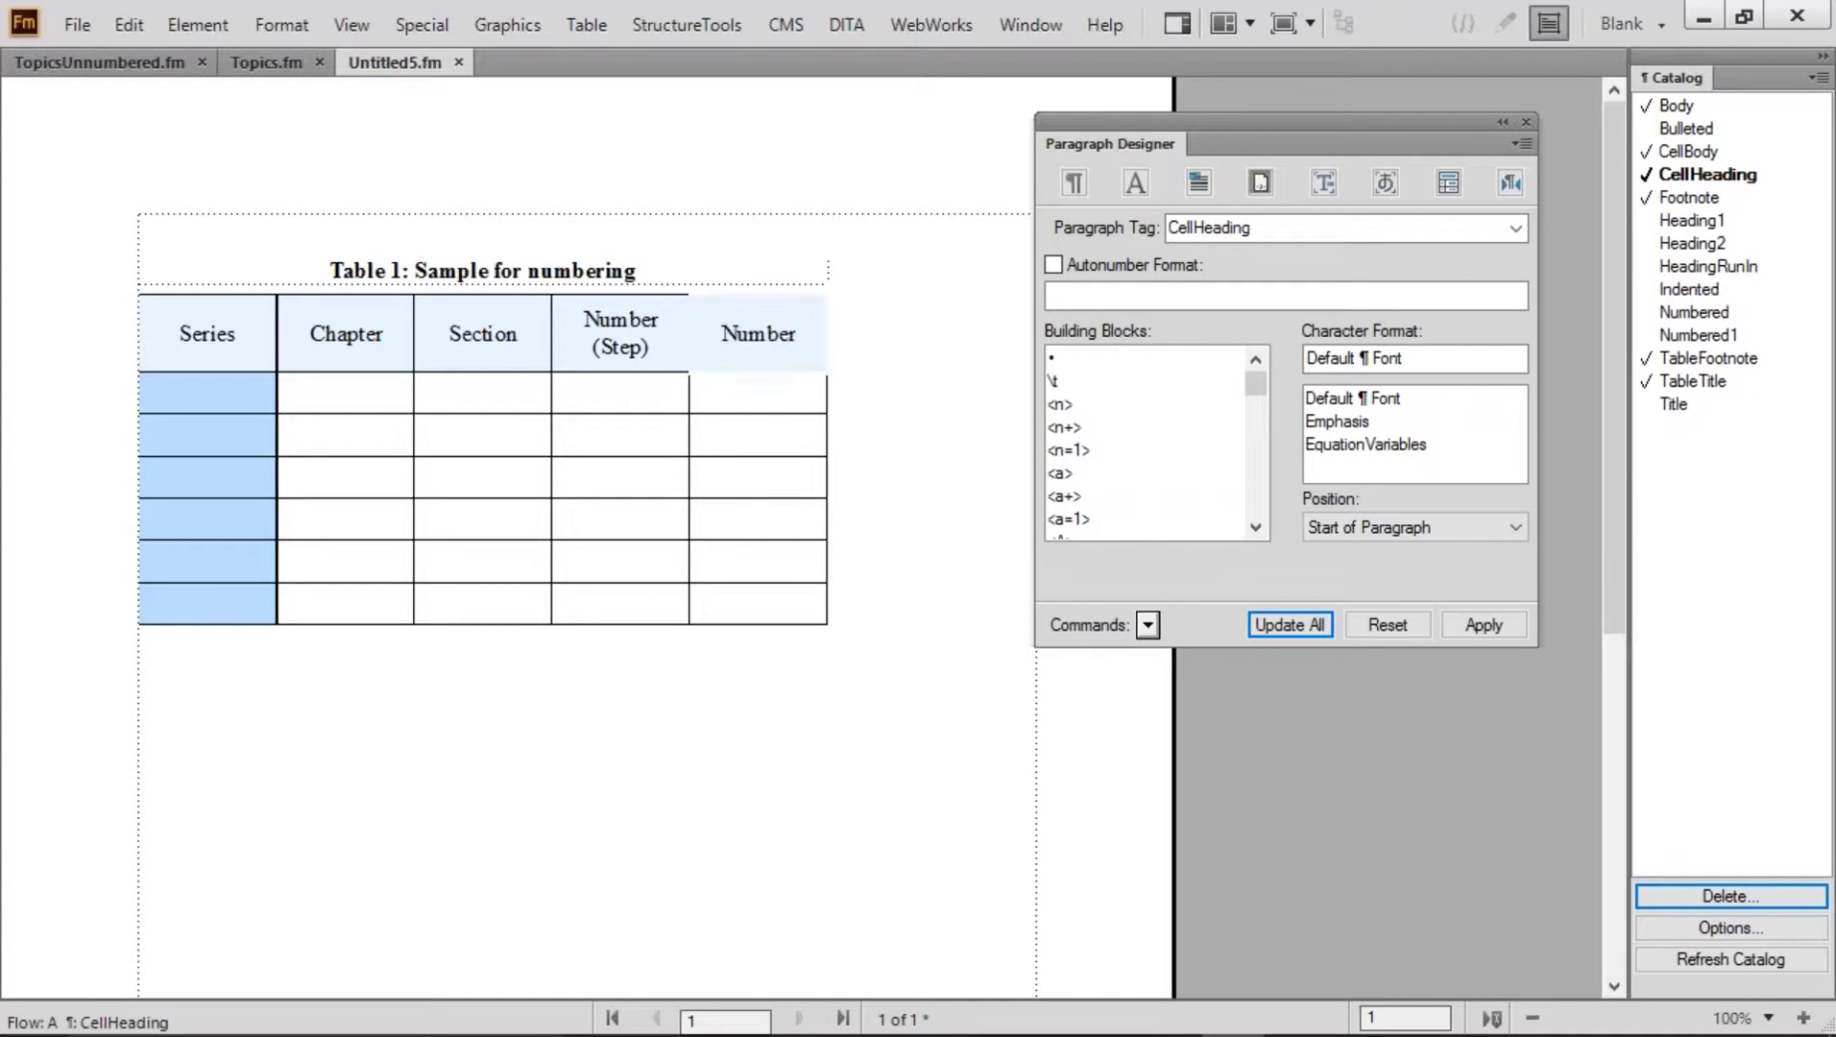
text( (su)
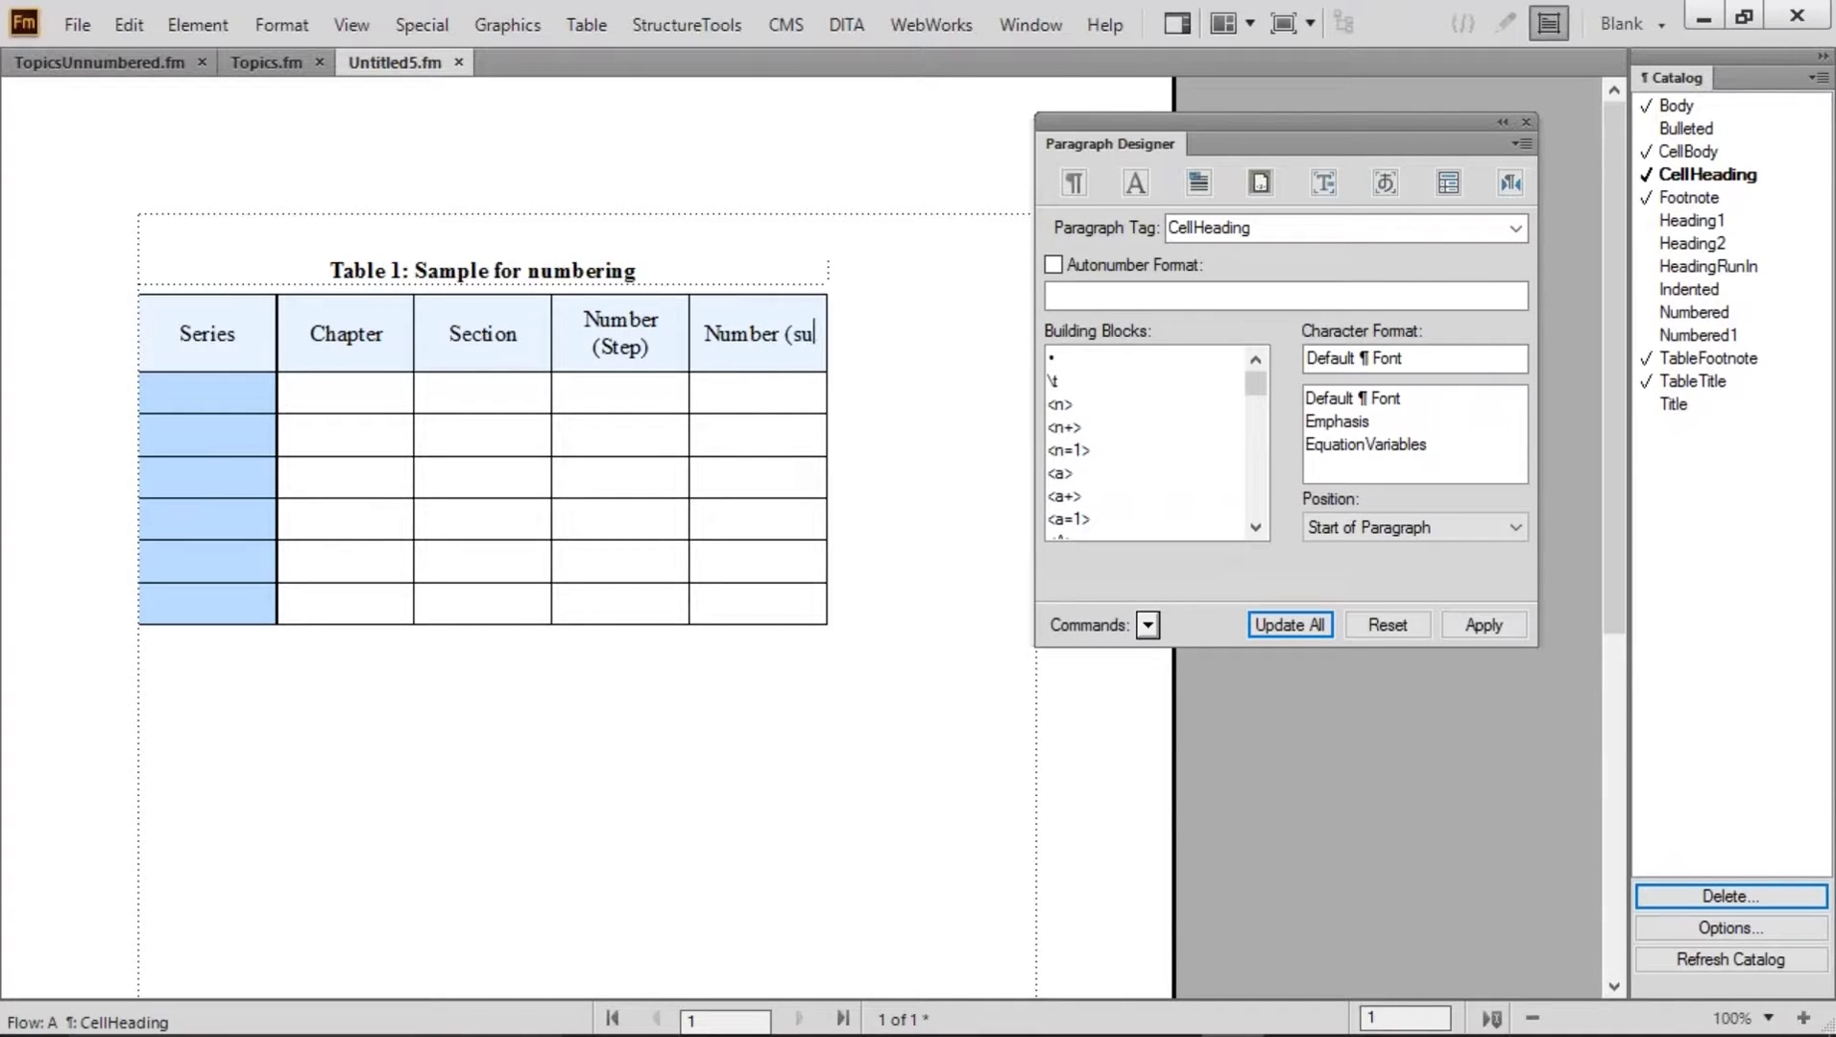
text(bstep))
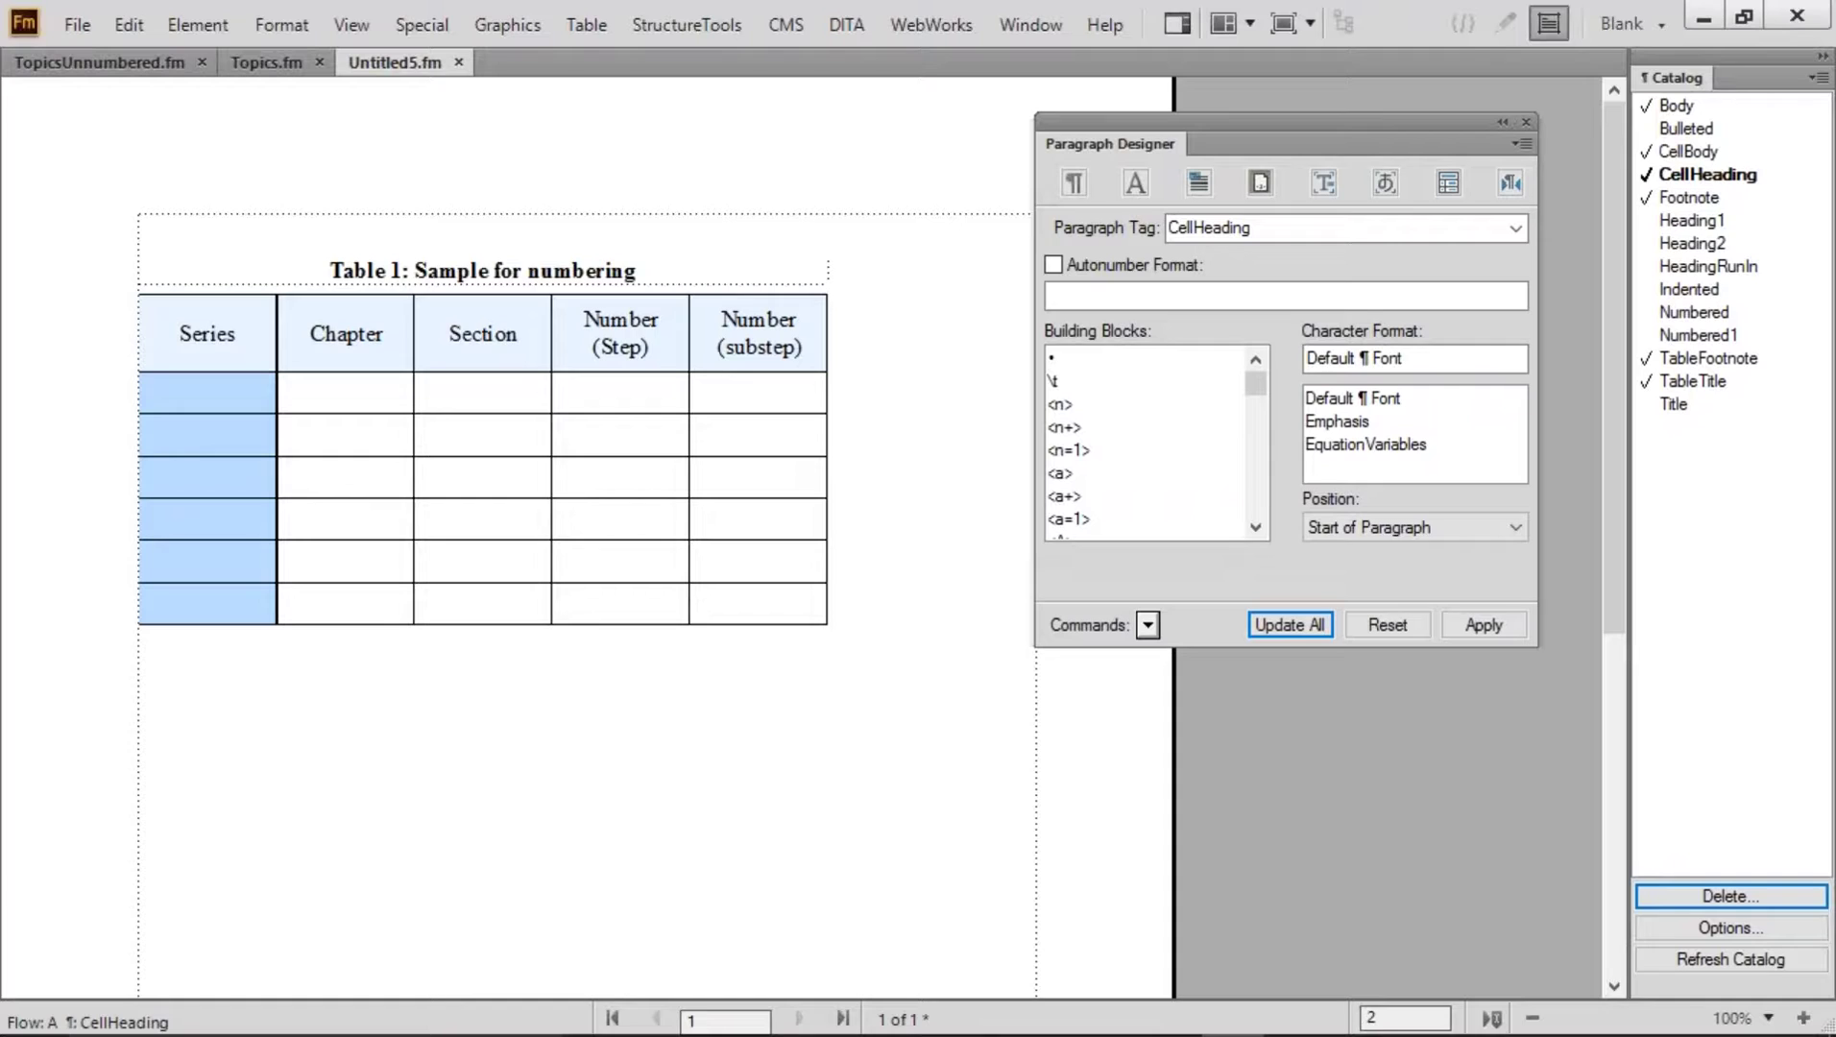
drag(668, 321, 721, 362)
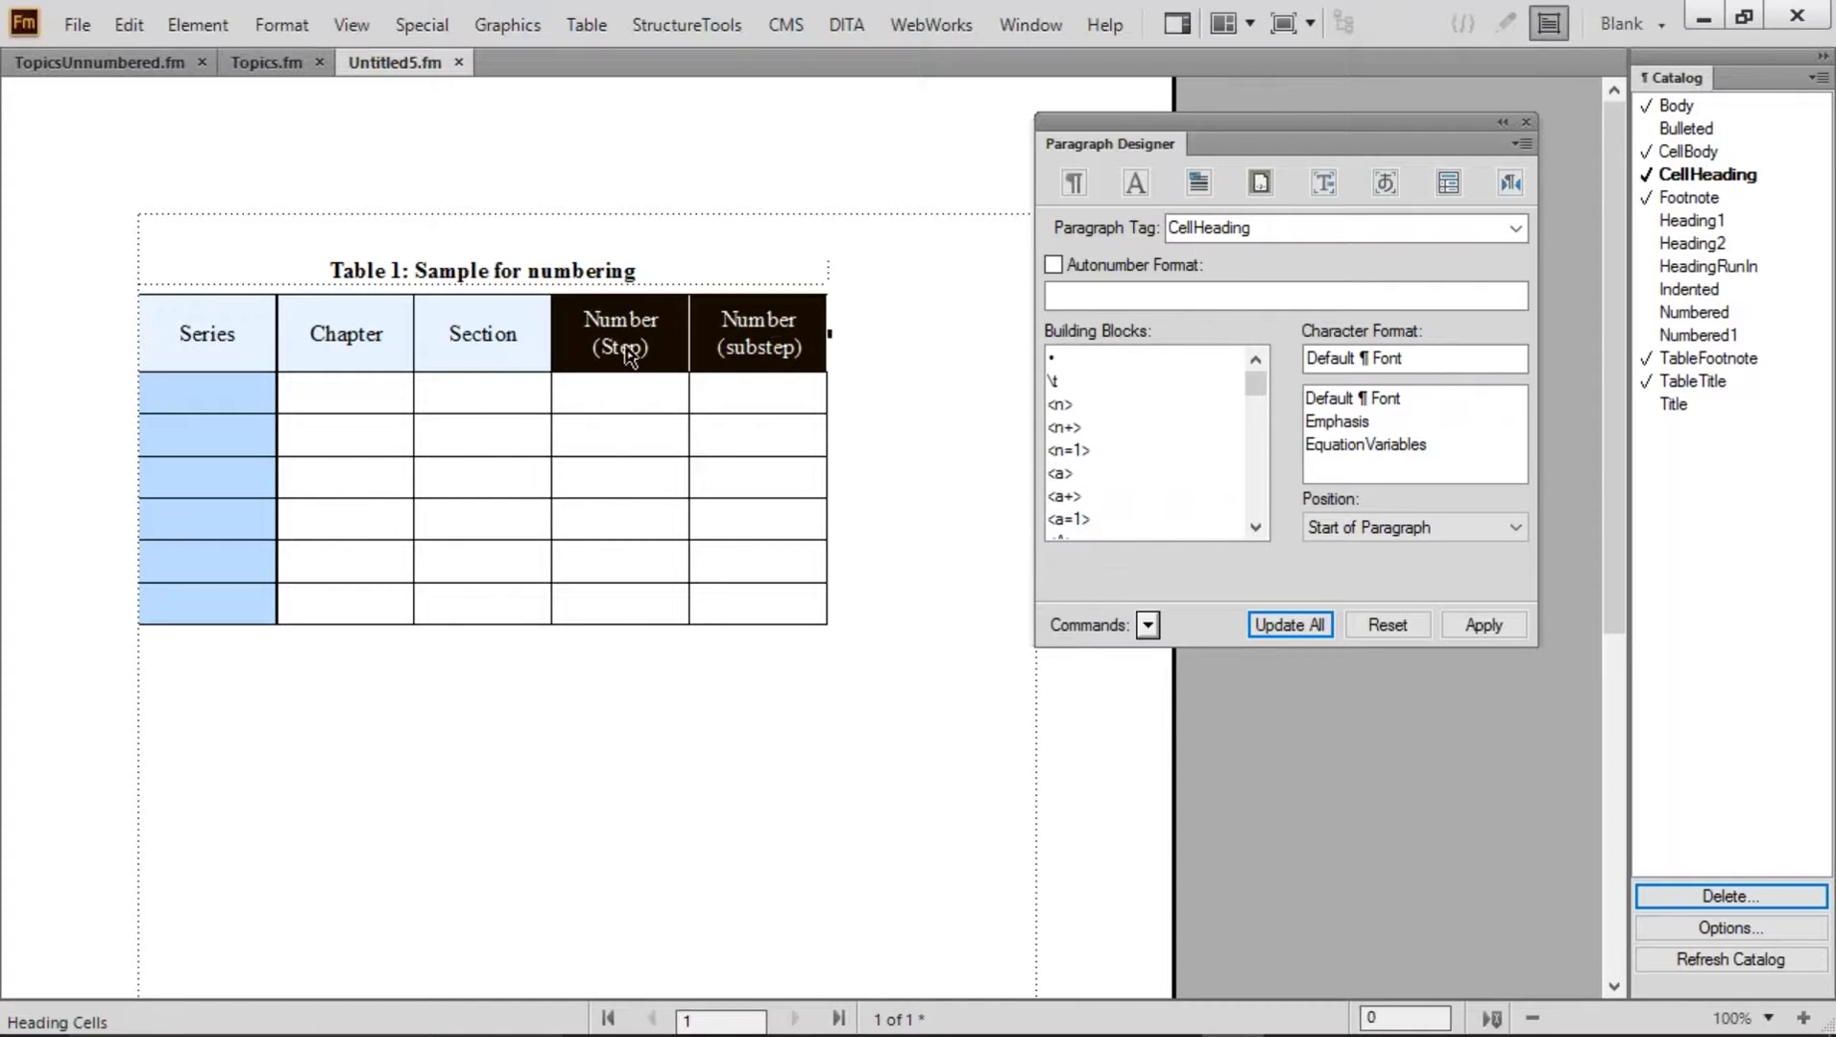
Enter <$chapnum> under Chapter in the first body row and widen all five columns to fill the text frame
click(241, 389)
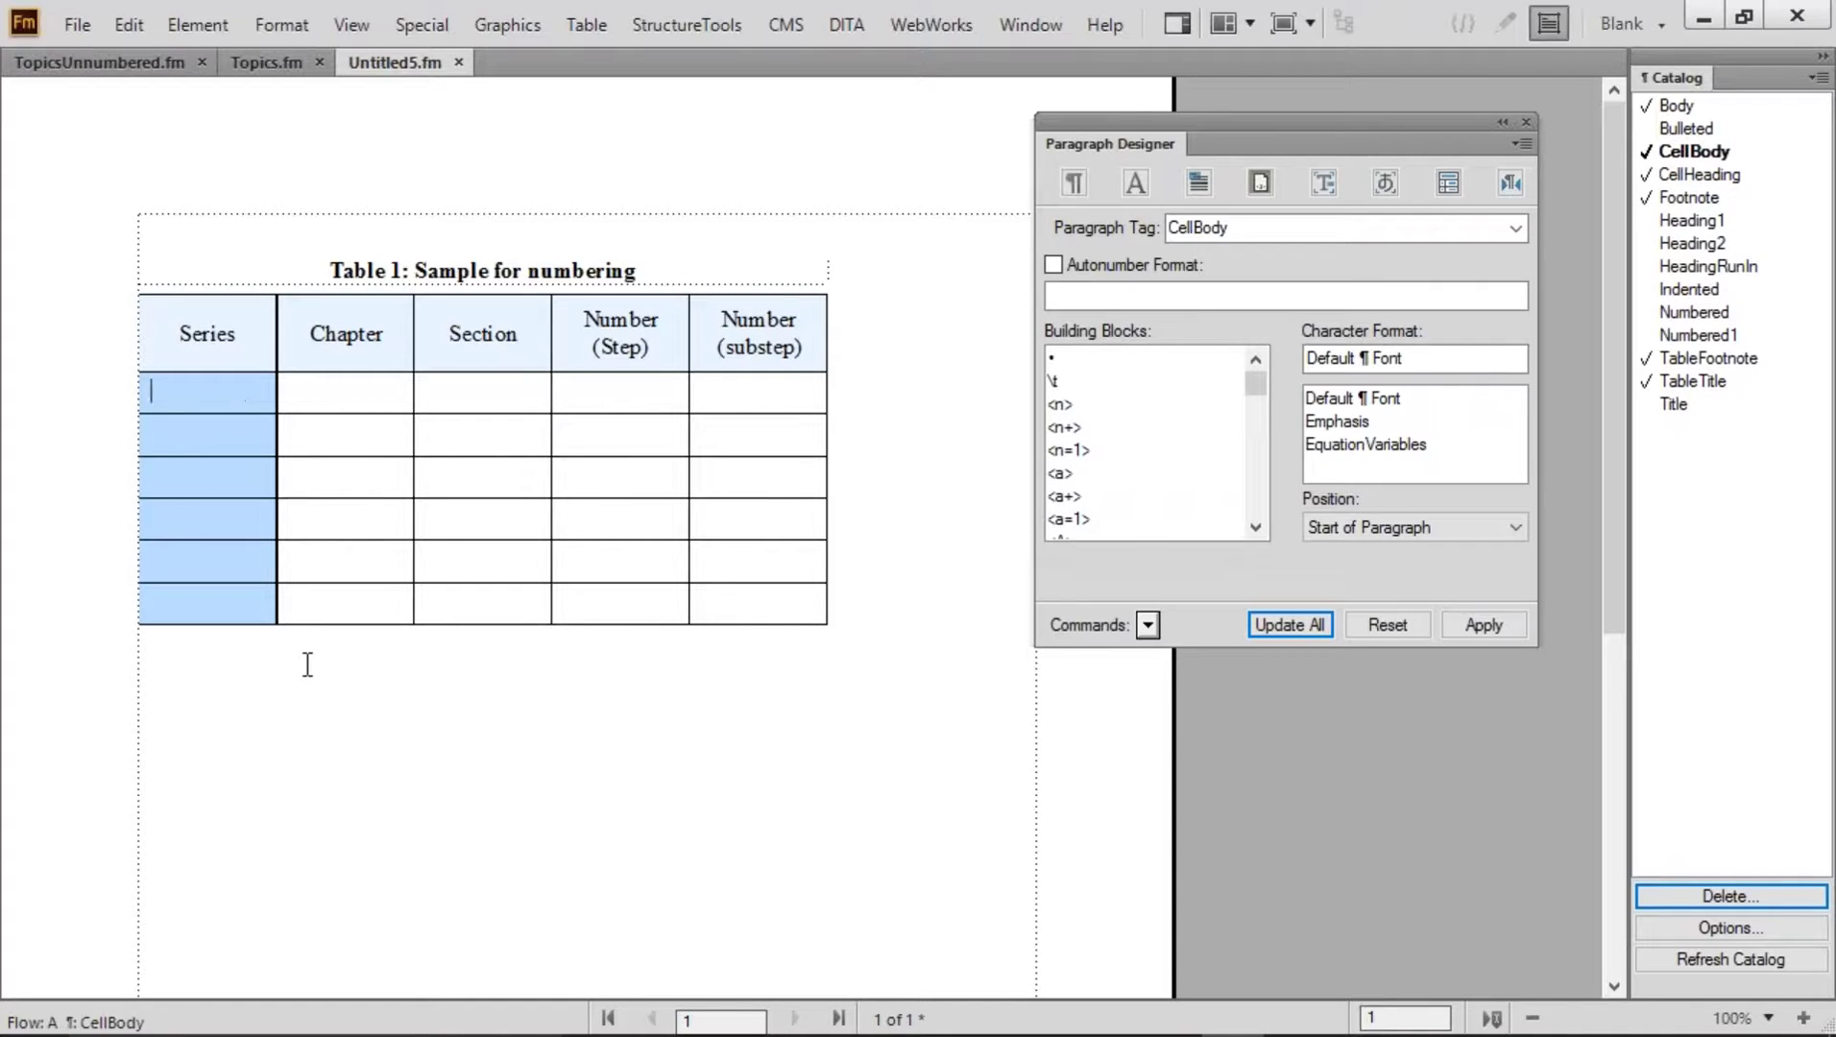
key(Tab)
text(<$chapnum>)
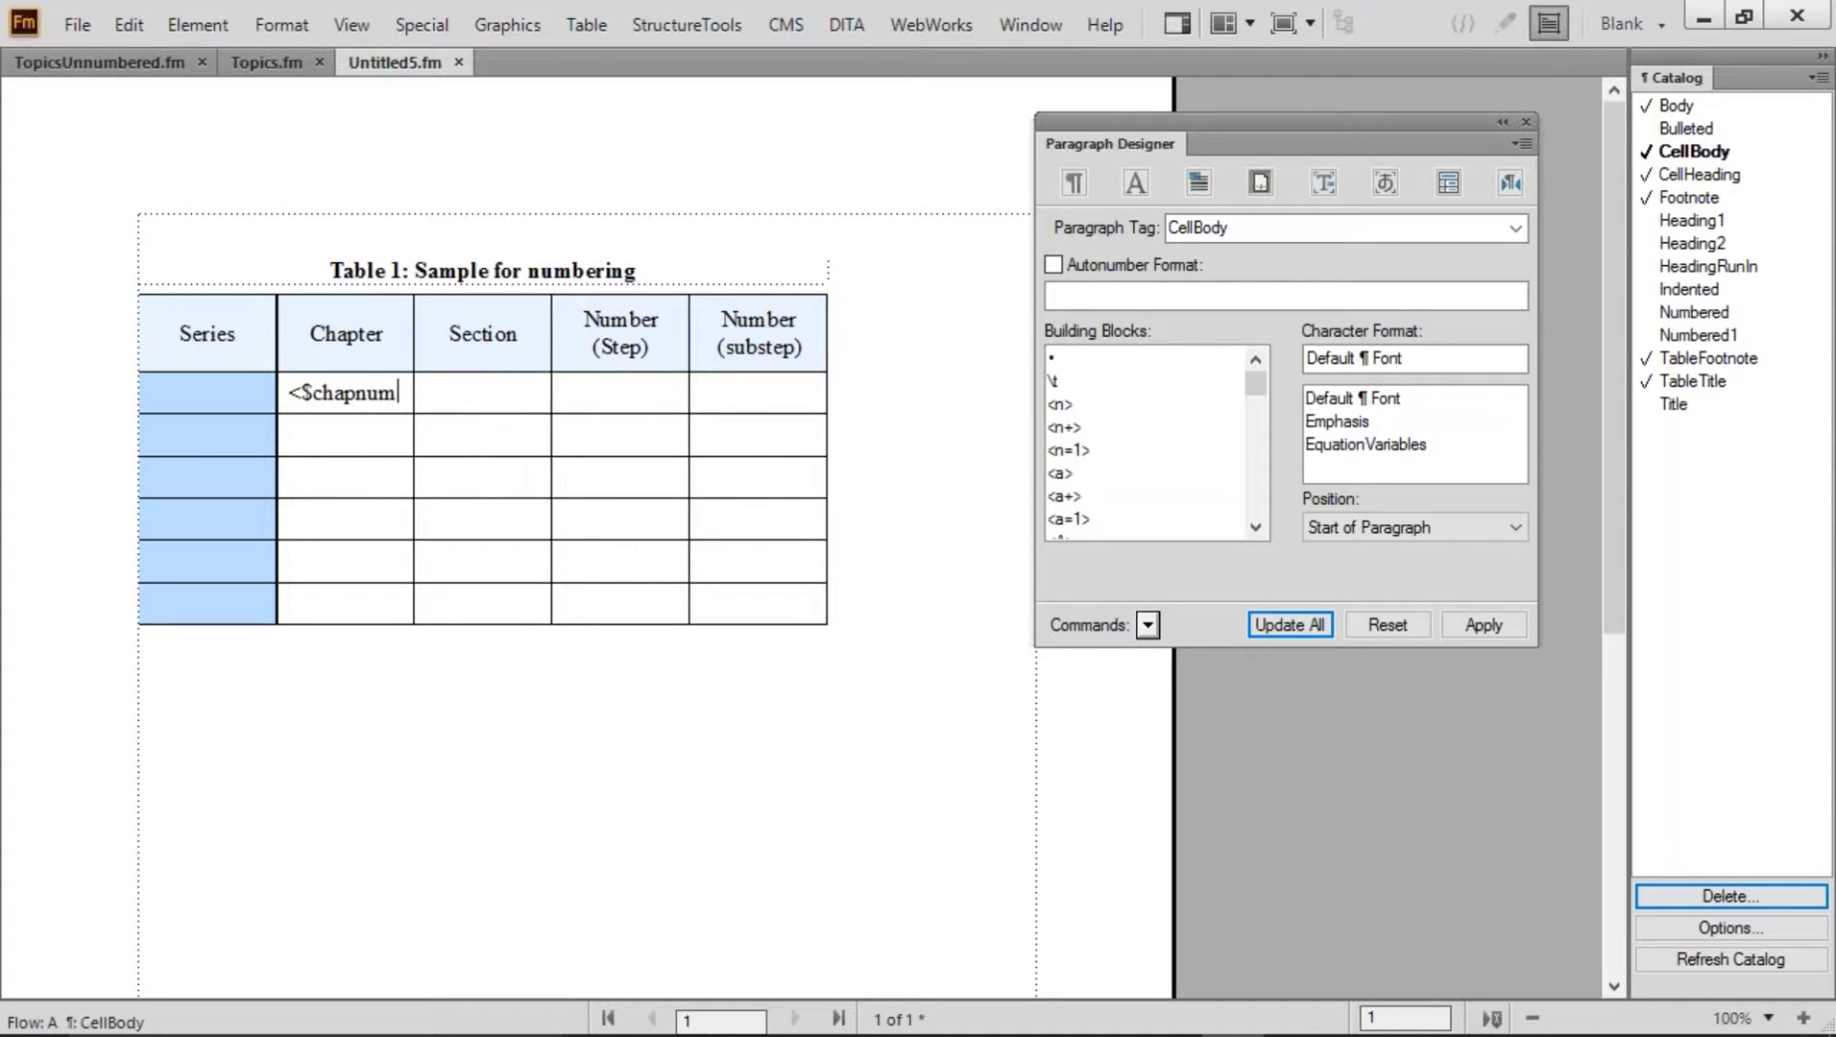
drag(197, 320, 1032, 561)
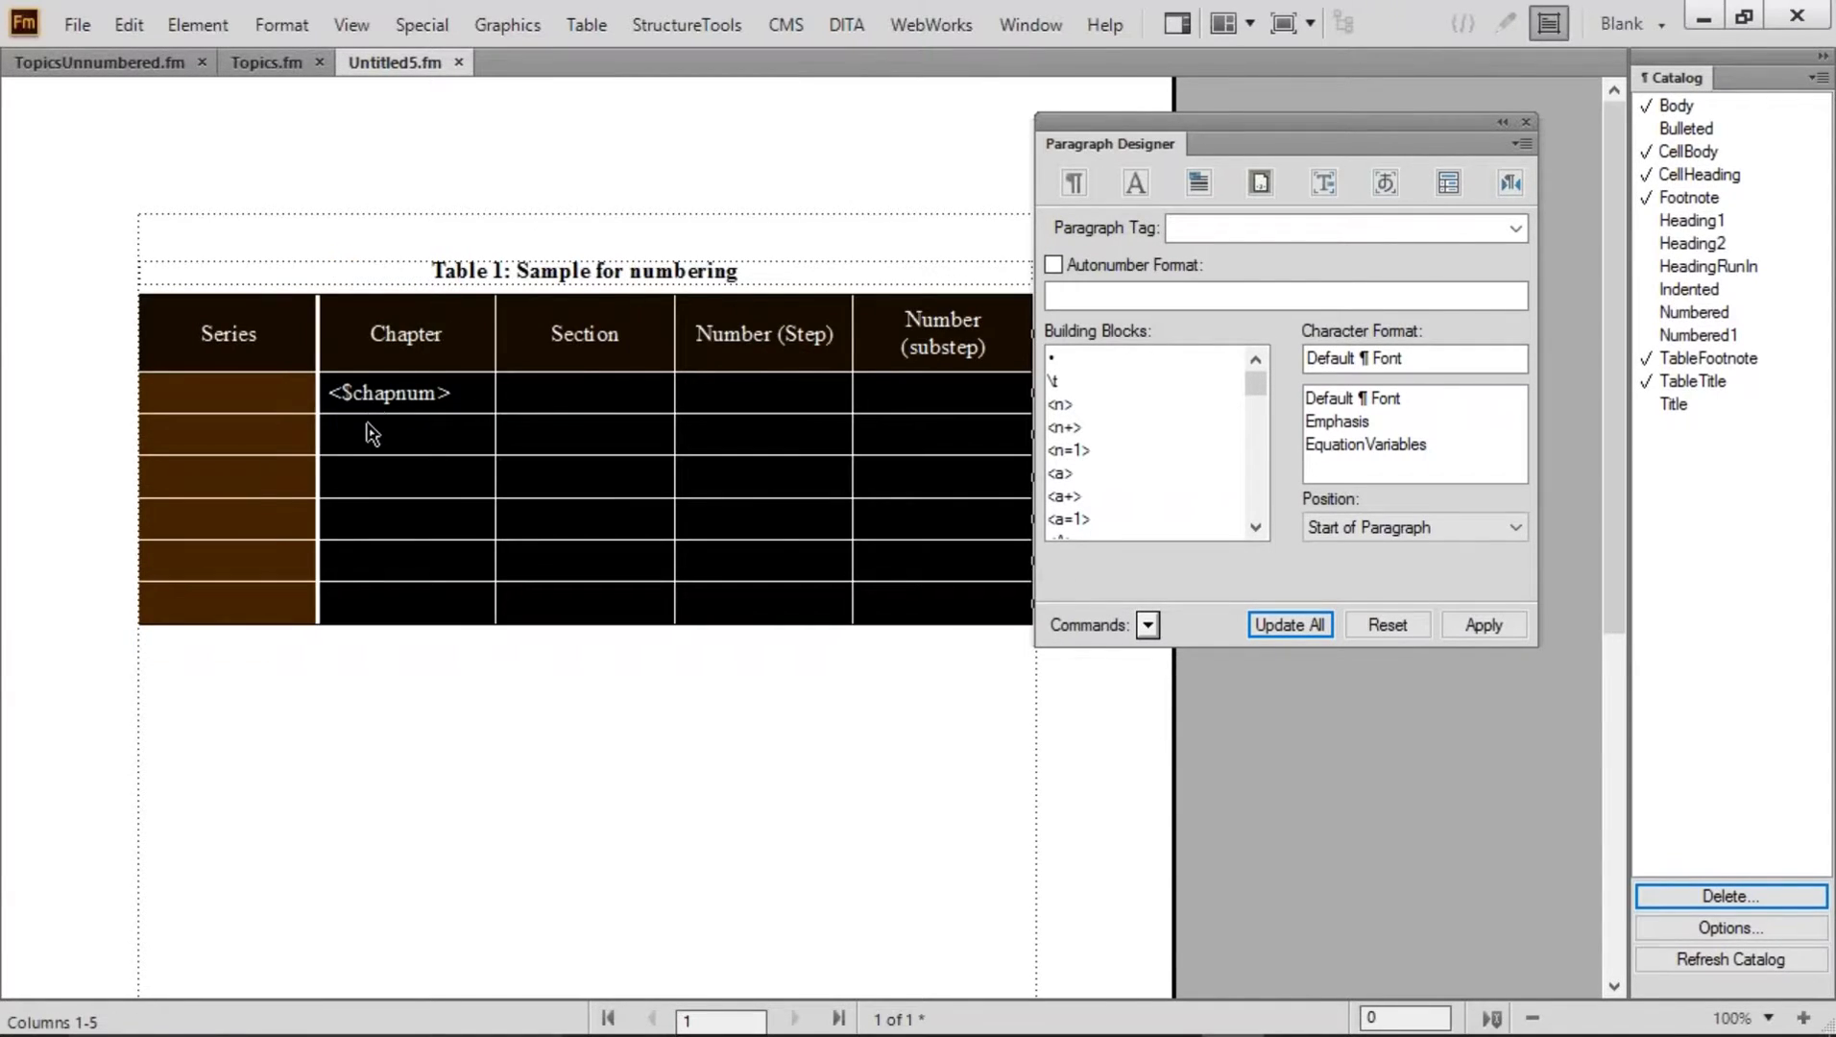
Enter the reset counter < =0> under Section in the first body row
click(576, 402)
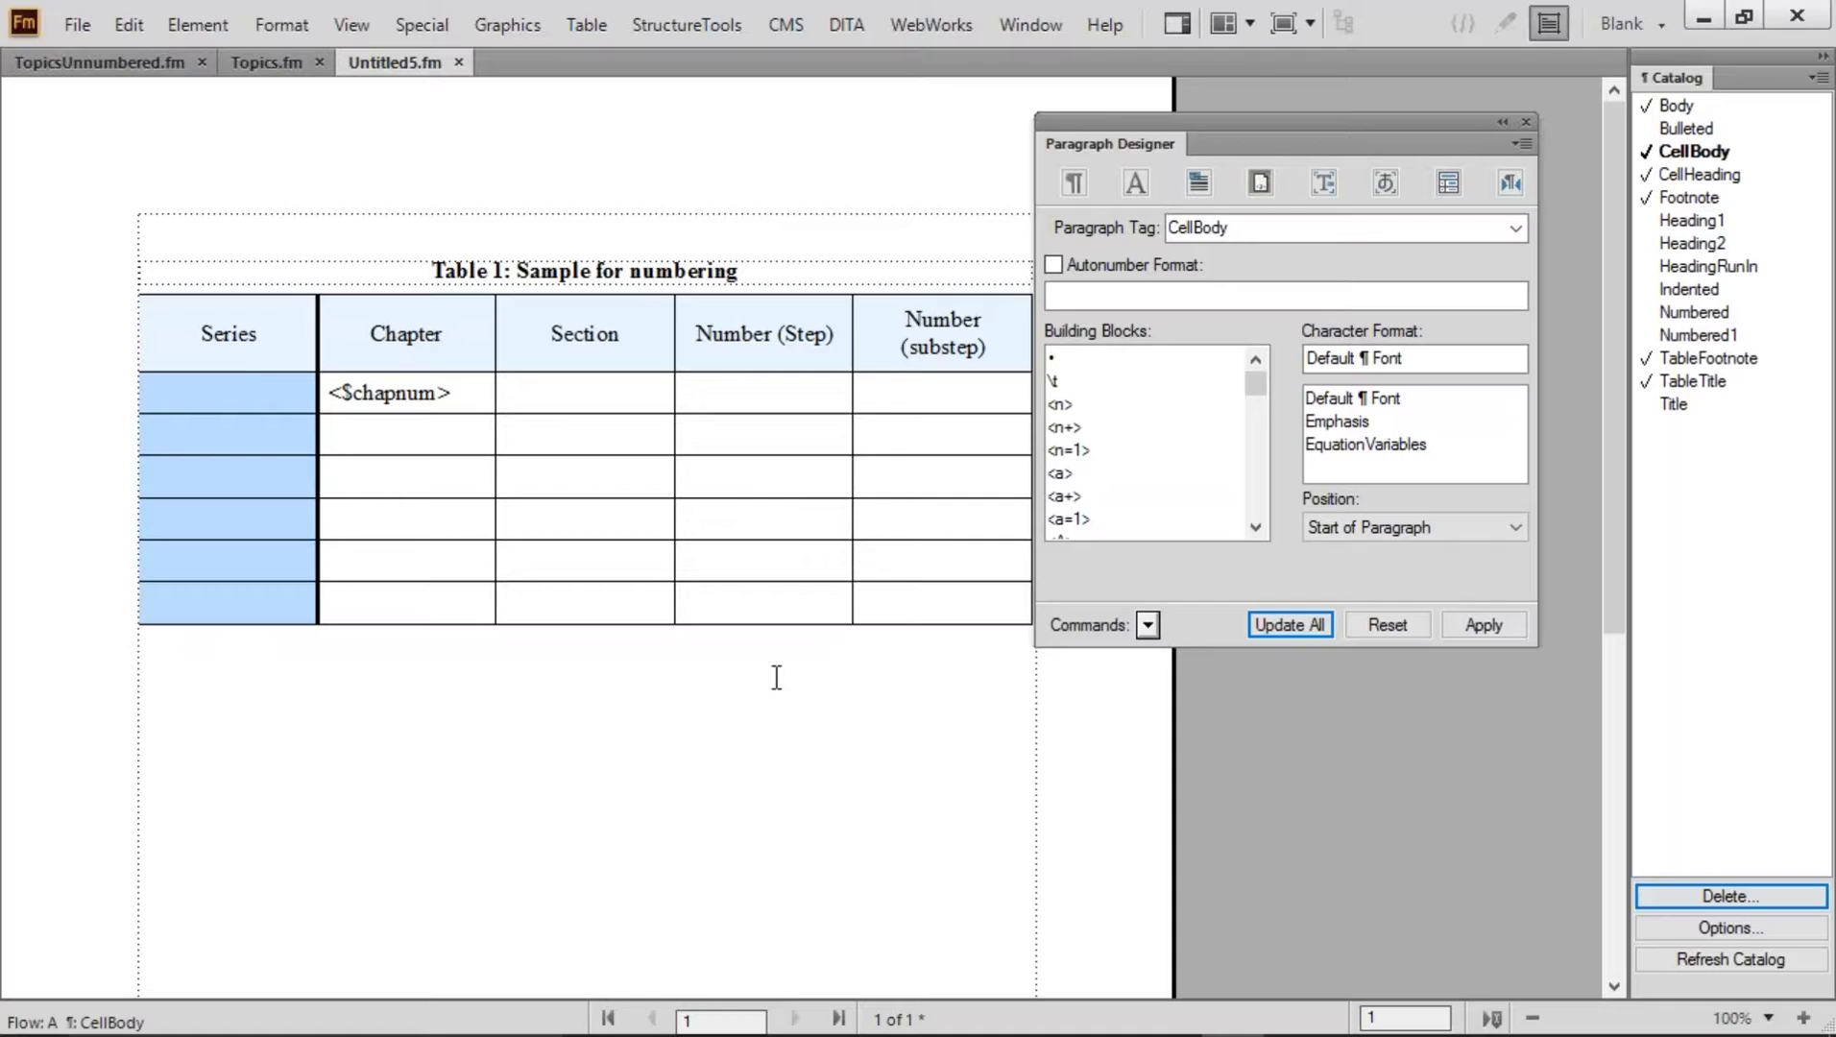
text(< =0>)
key(Tab)
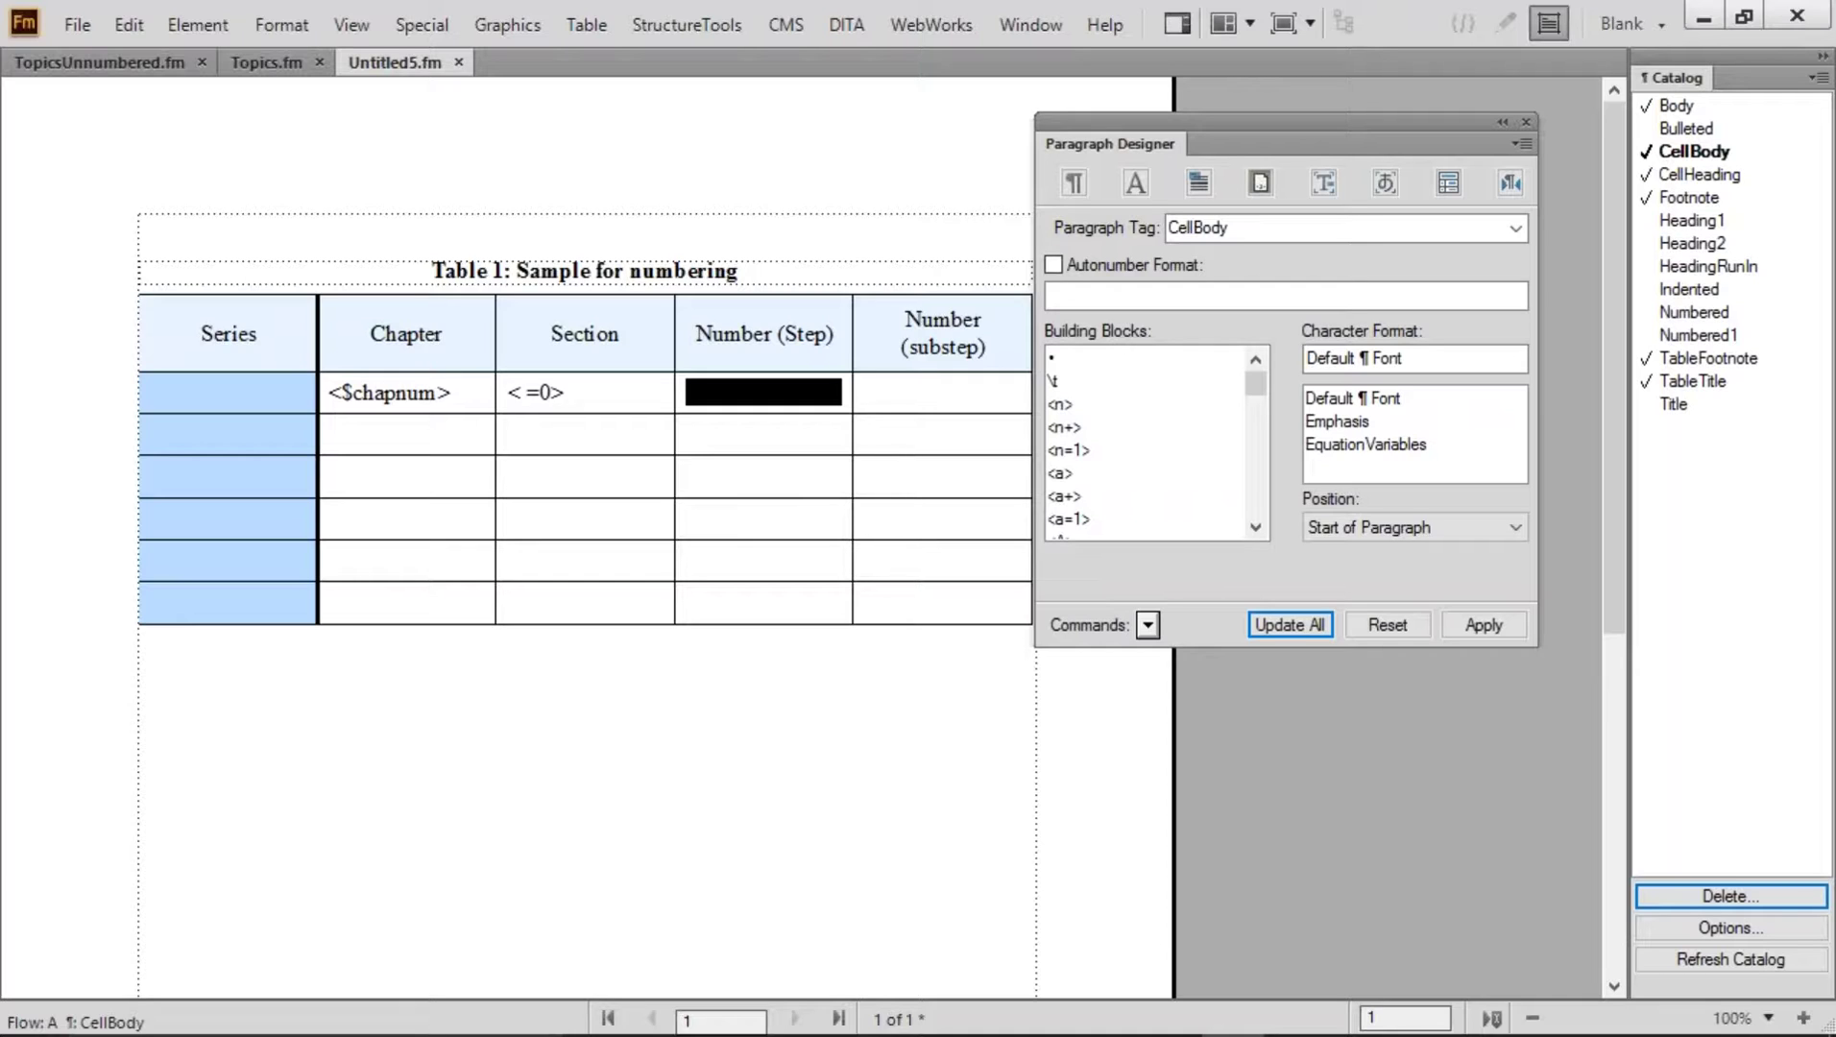
Enter <$chapnum> under Chapter and <A+> under Section in the second body row
key(Tab)
key(Tab)
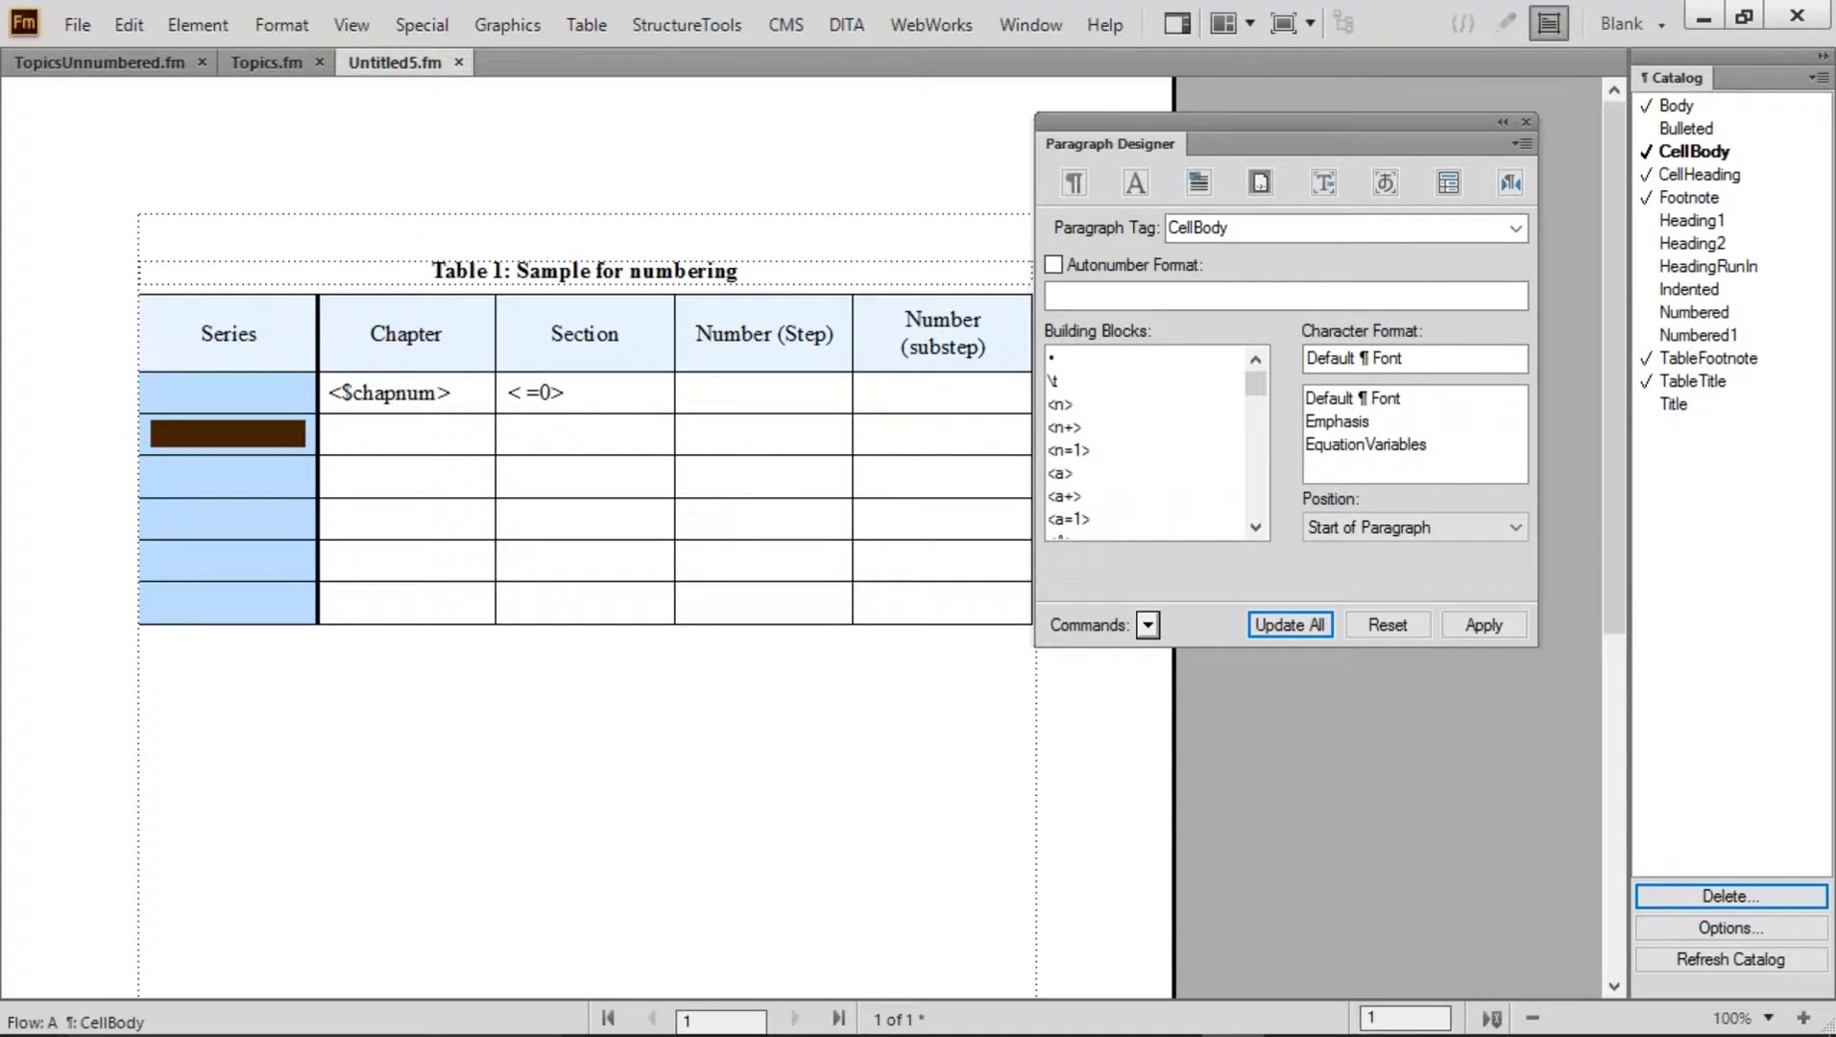
key(Tab)
key(Tab)
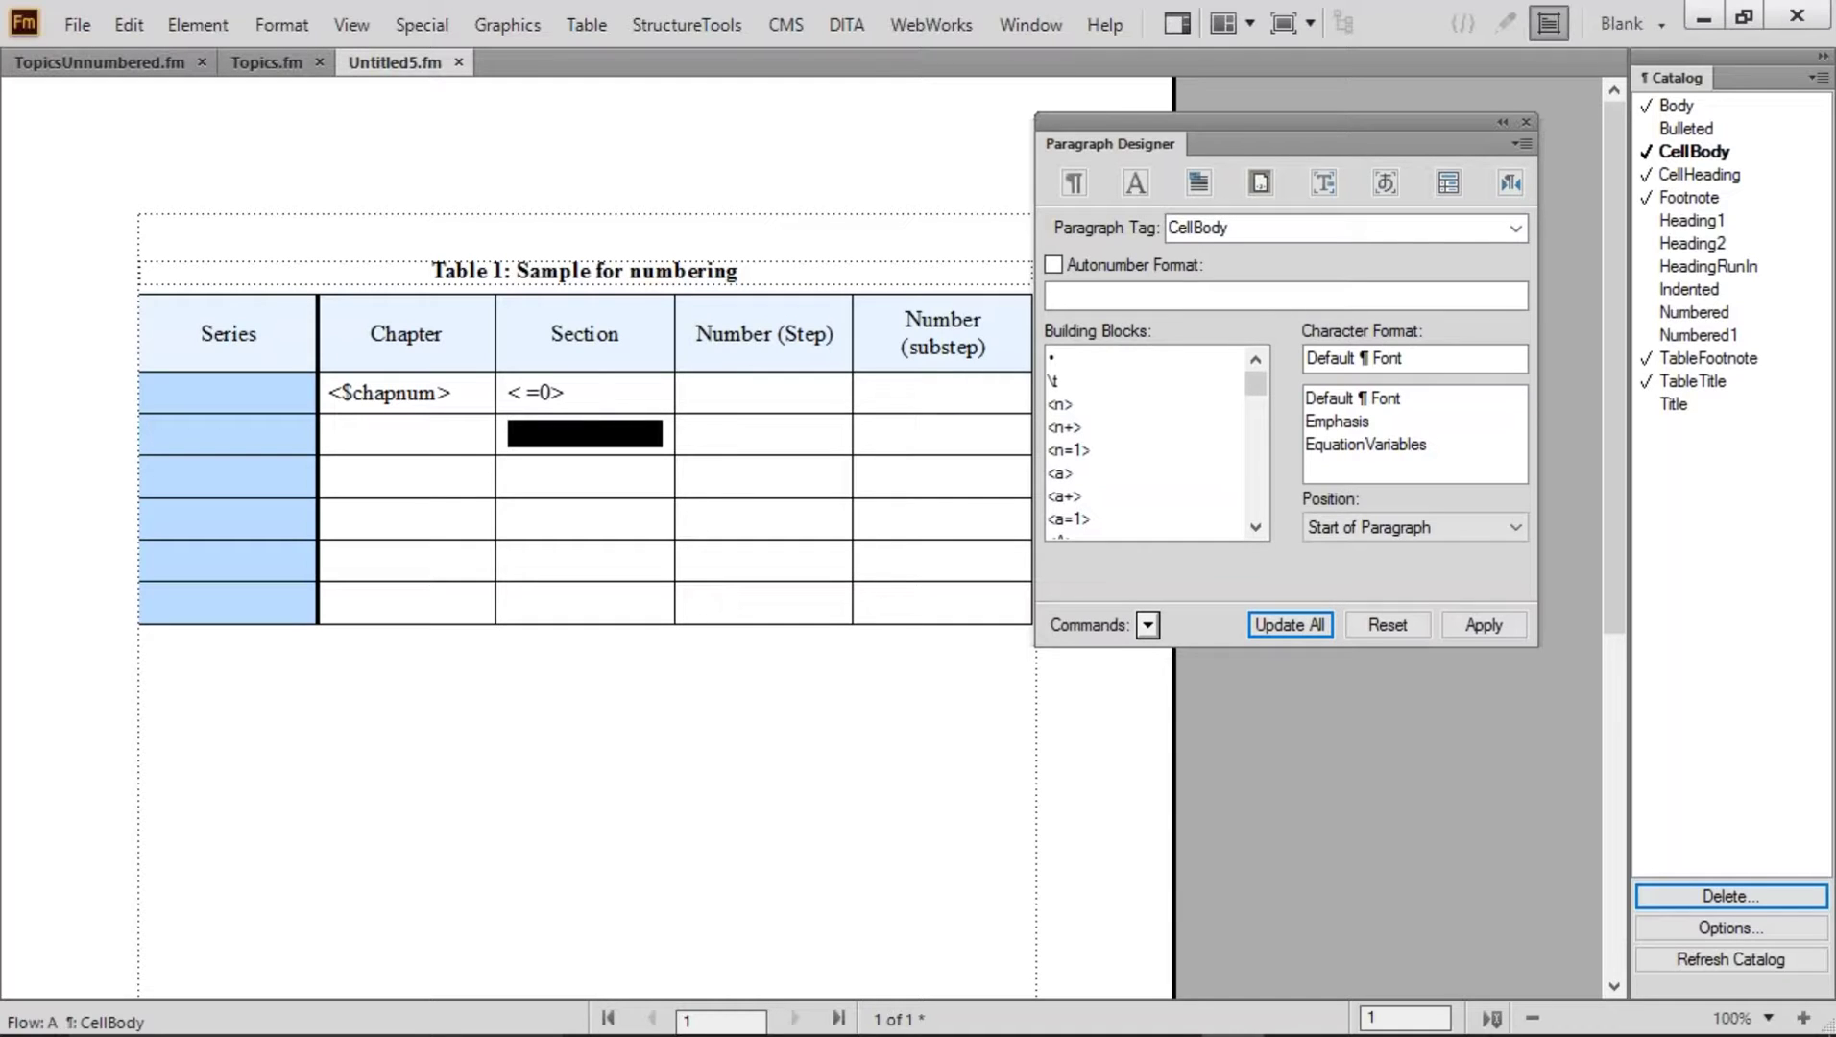
key(shift+Tab)
text(<$)
key(BackSpace)
text($chap)
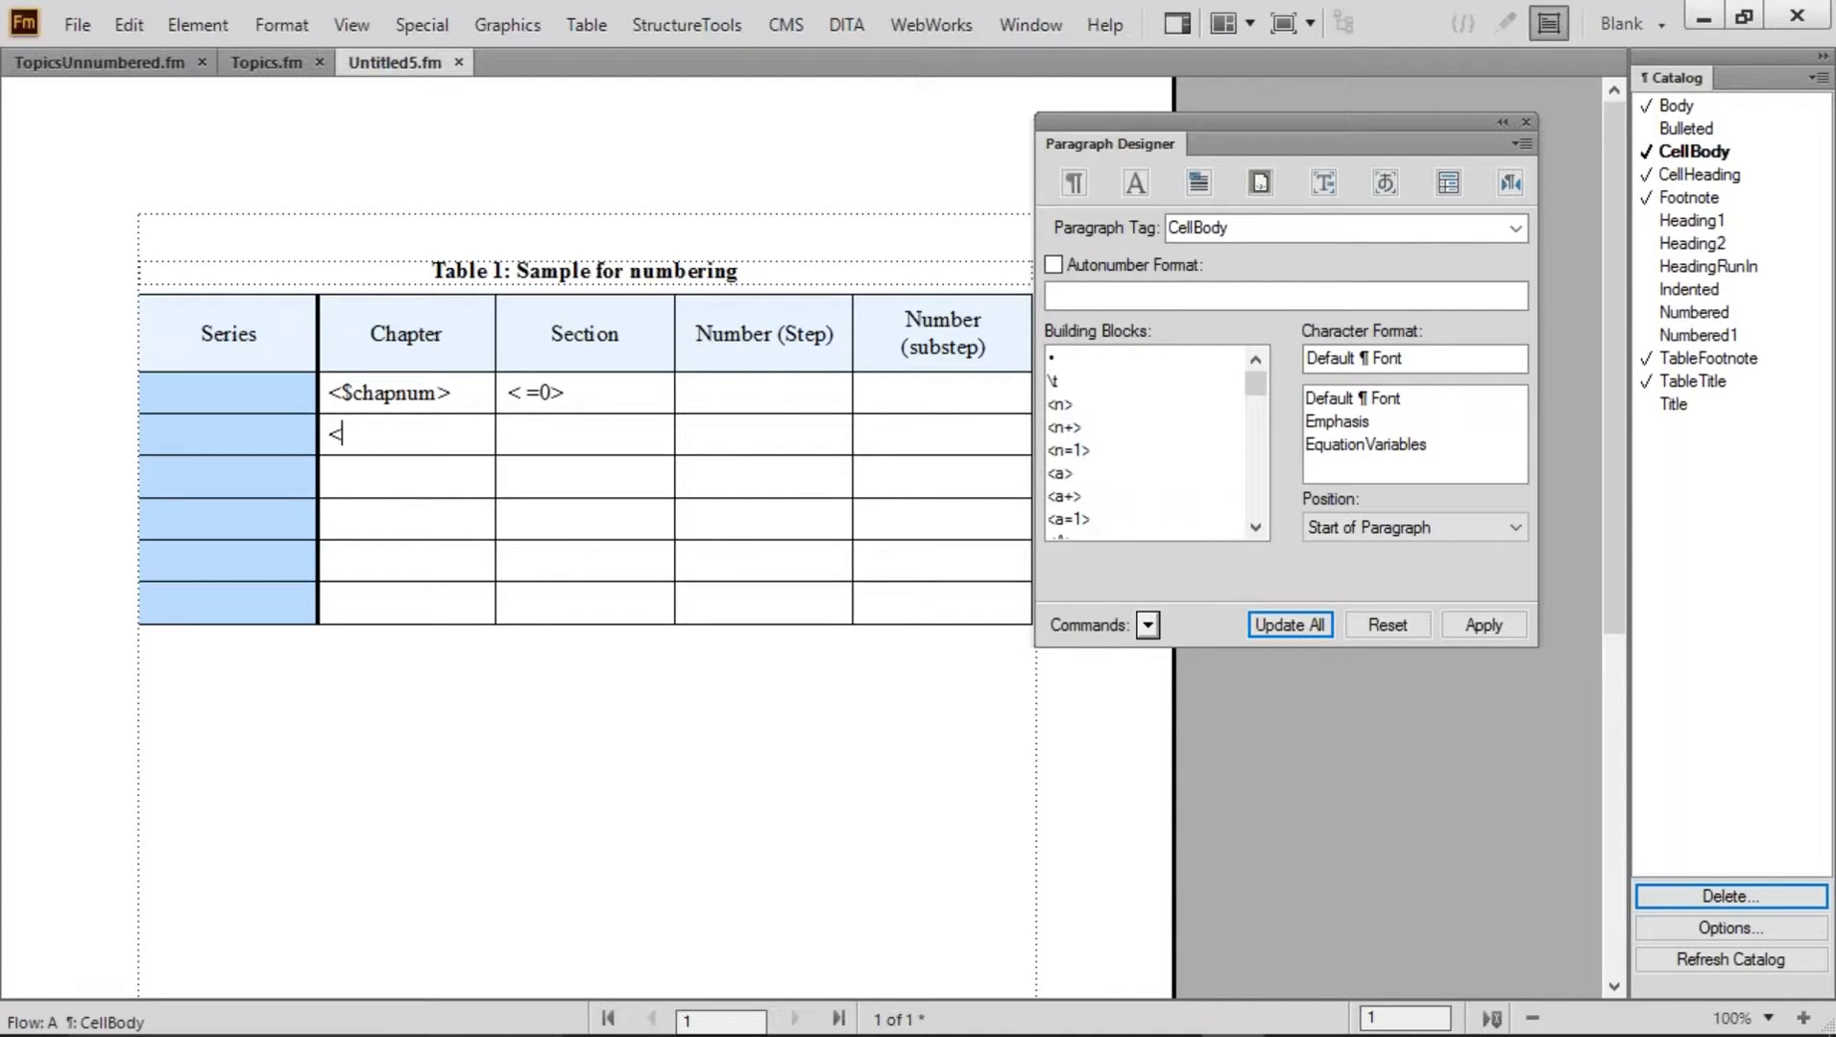
text(num>)
key(Tab)
text(<A+>)
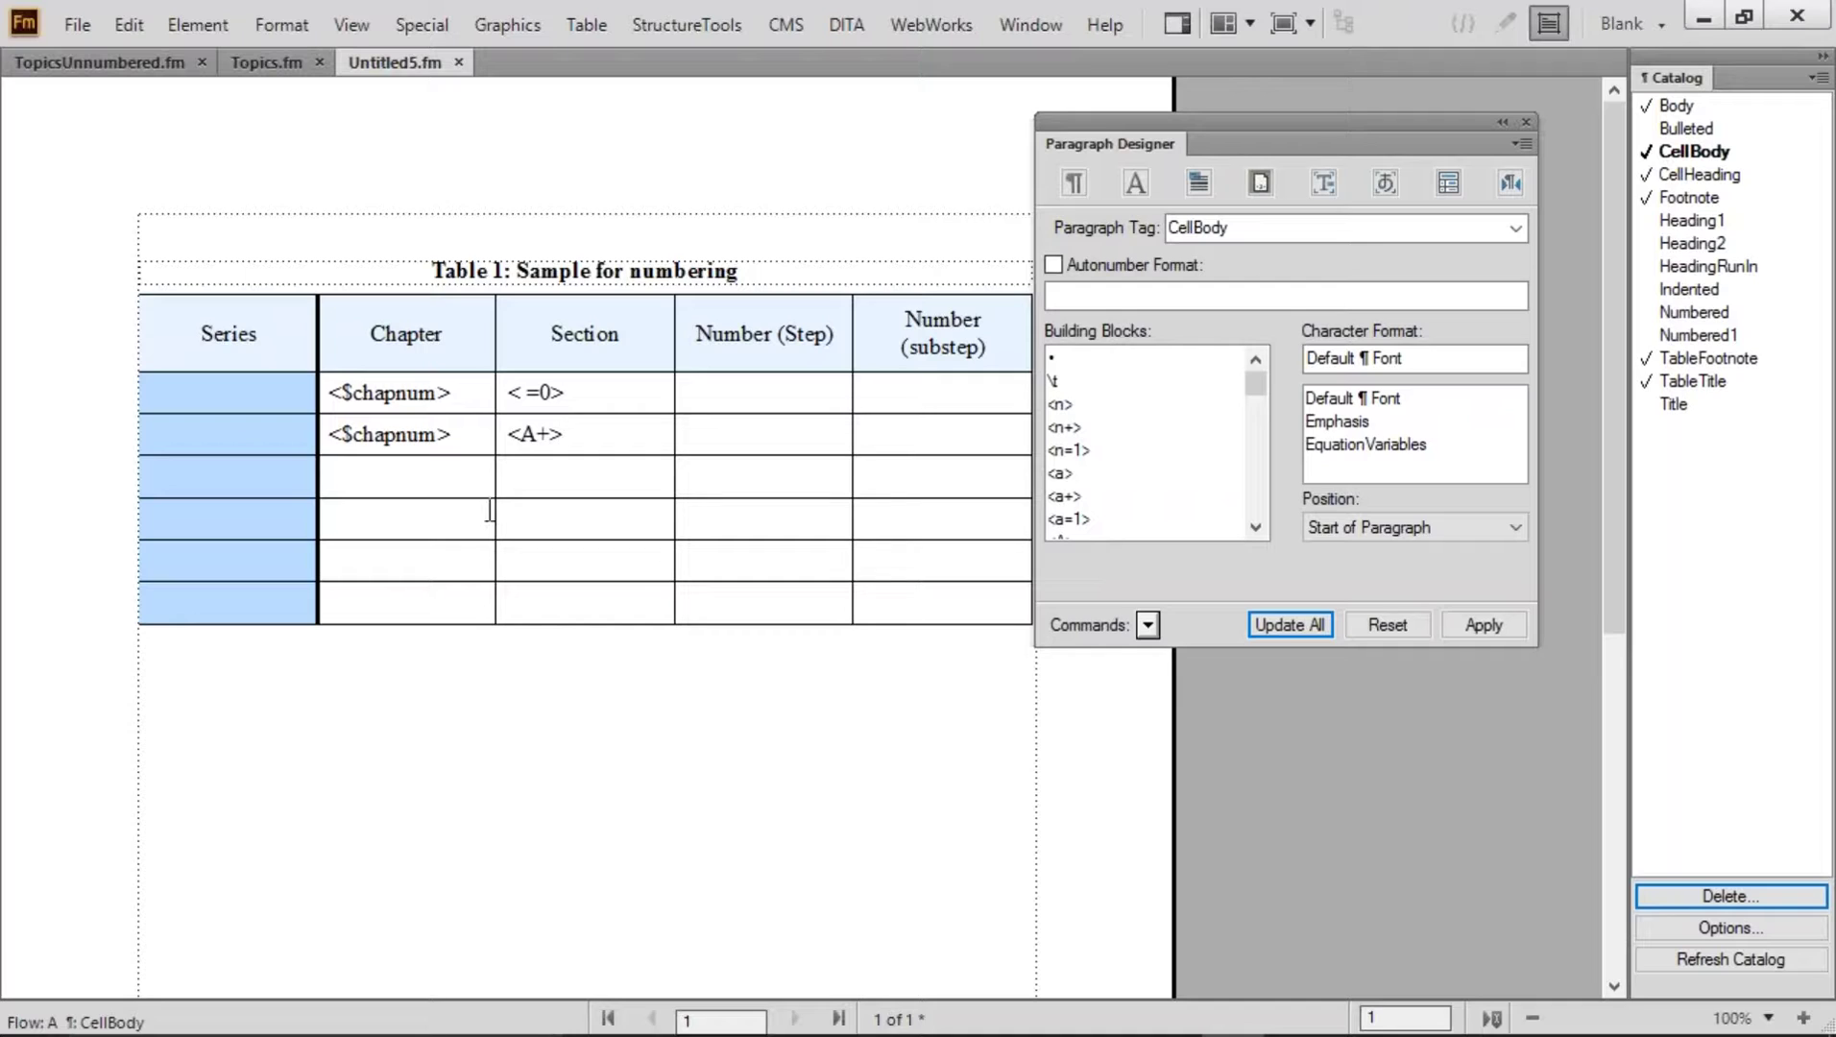
Add a period after <$chapnum> and a colon with a space after <A+> in the second body row, and show text symbols
double_click(401, 393)
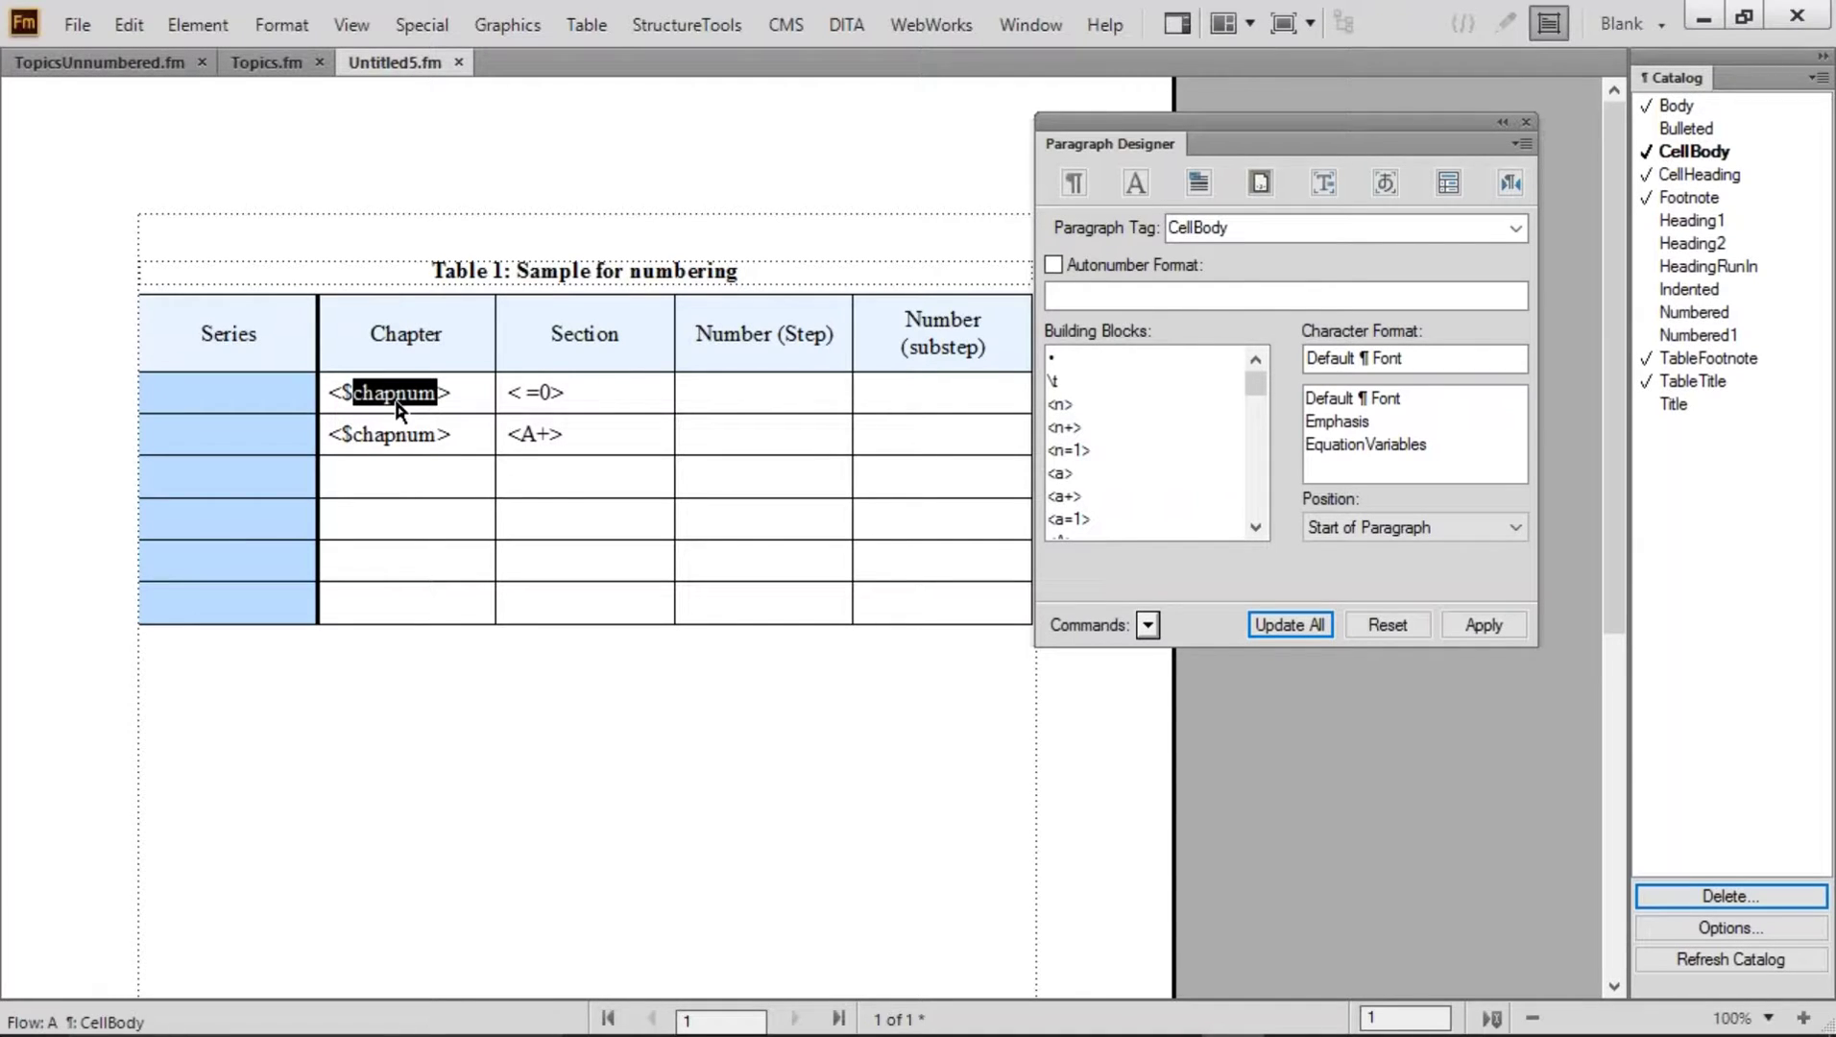
click(461, 432)
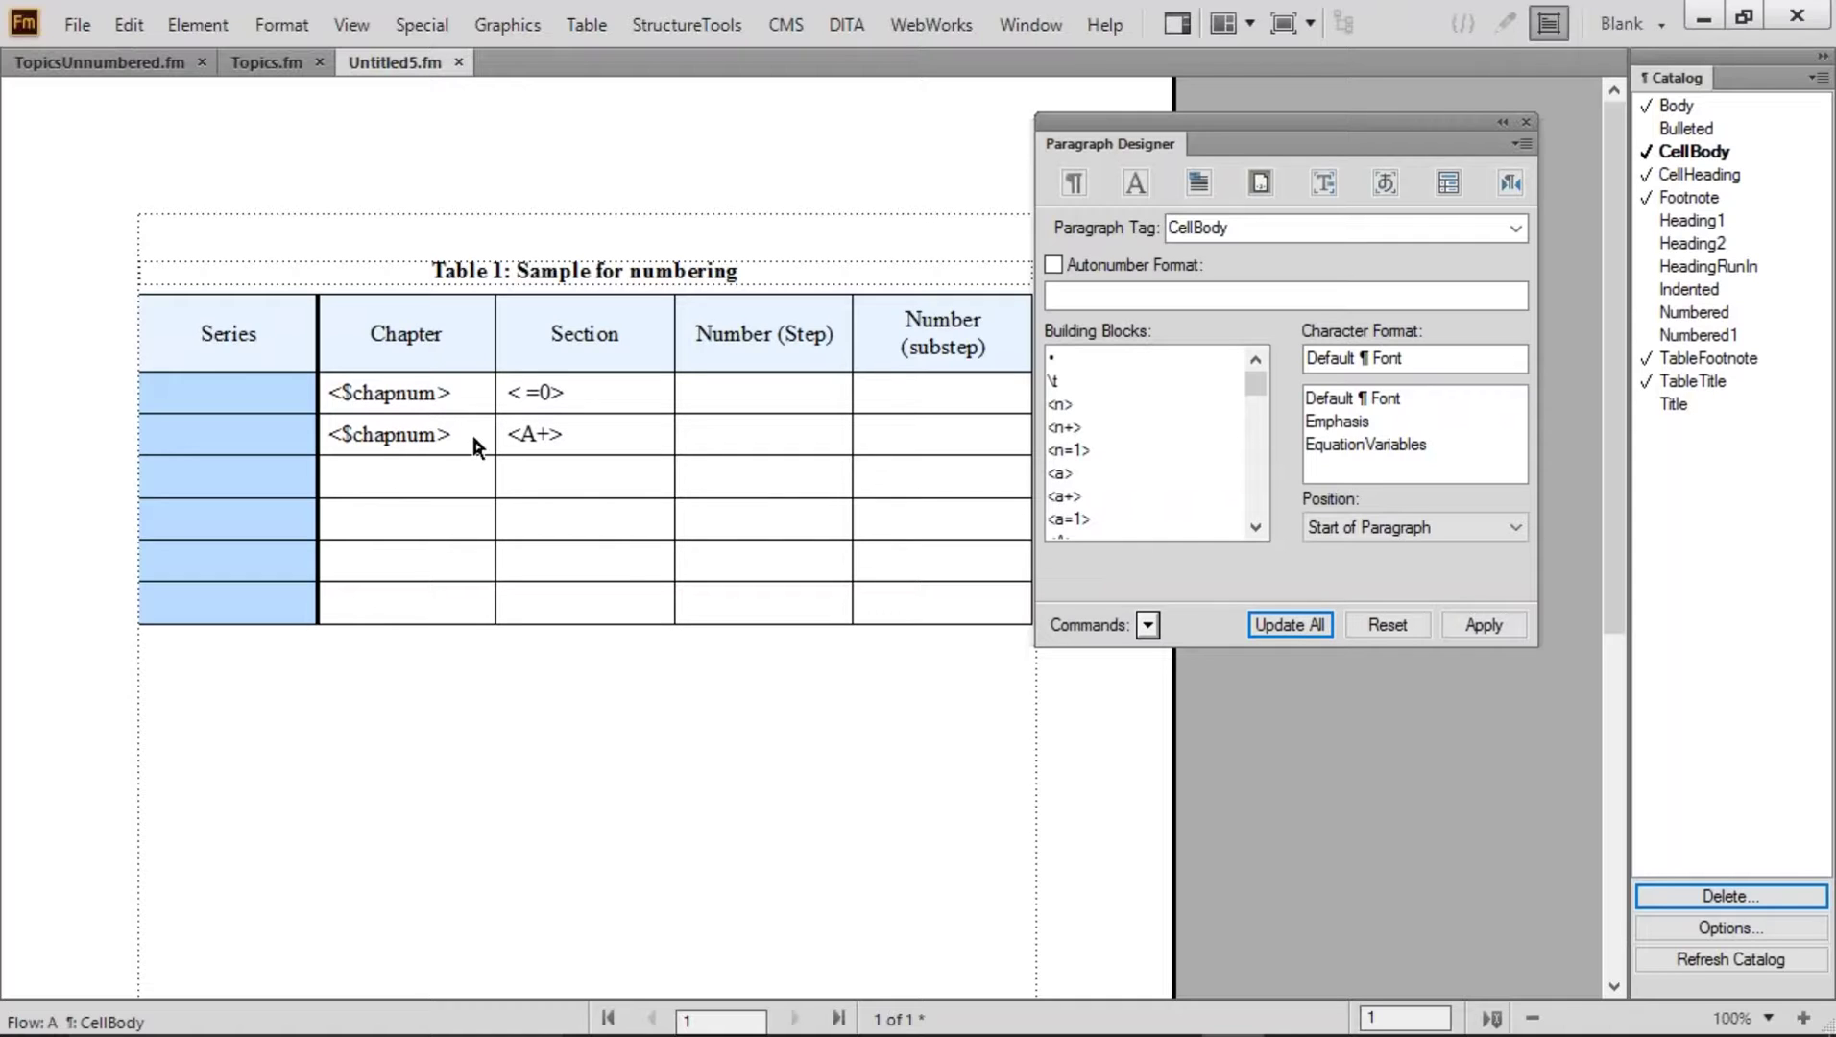
text(.)
click(622, 439)
text(:)
key(alt+v)
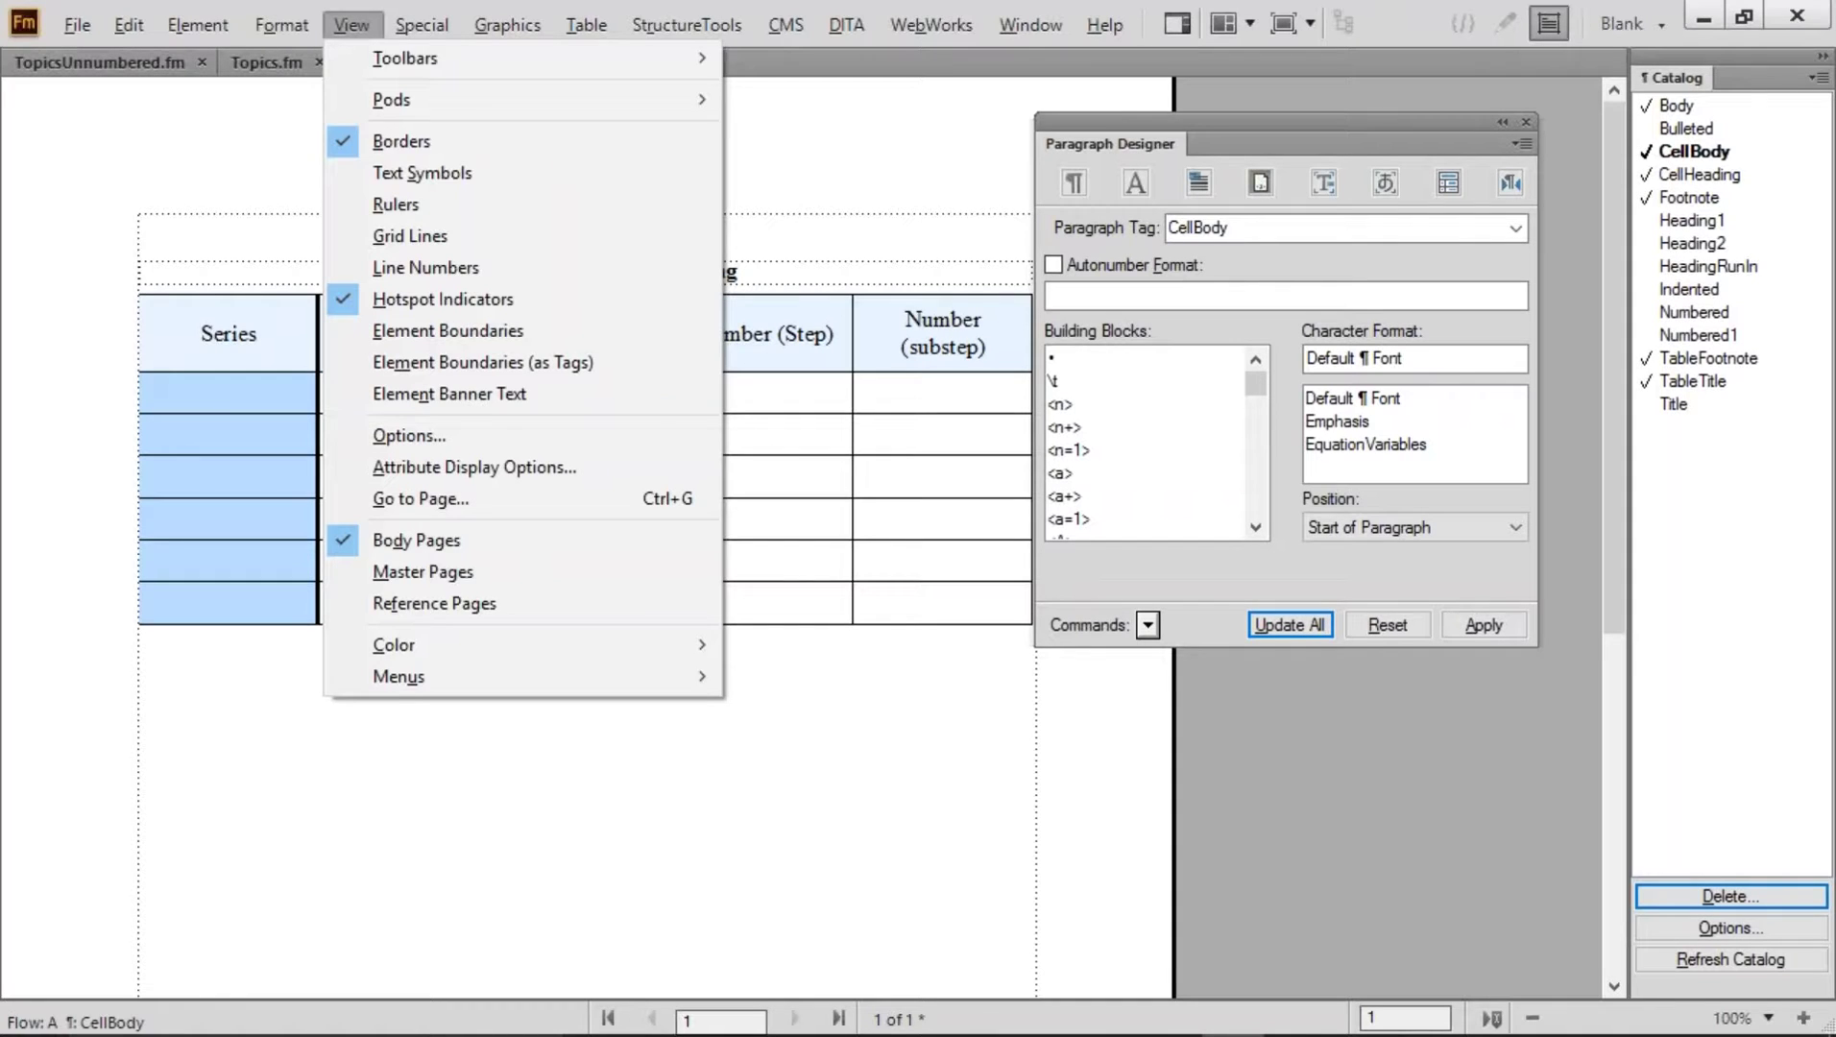
key(s)
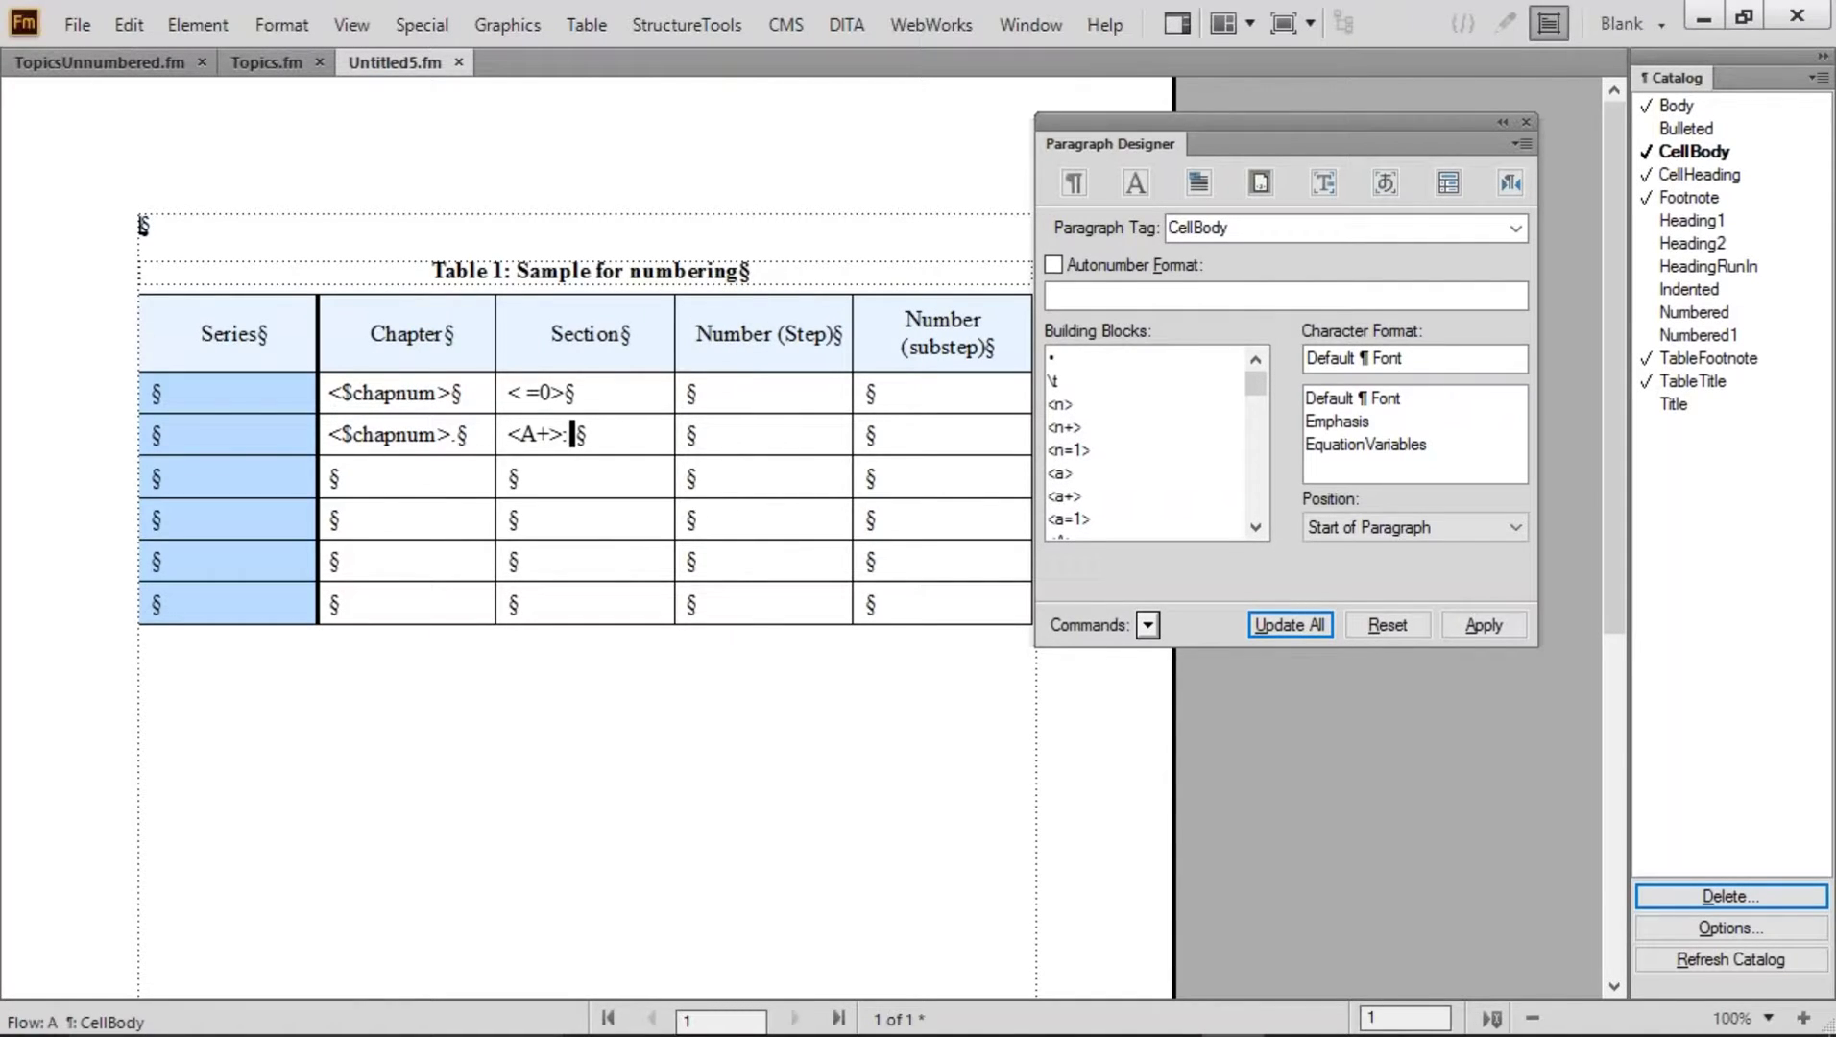
Enter "s:" under Series and <n=1> under Number (Step) in the third body row
click(248, 488)
text(s:)
key(Tab)
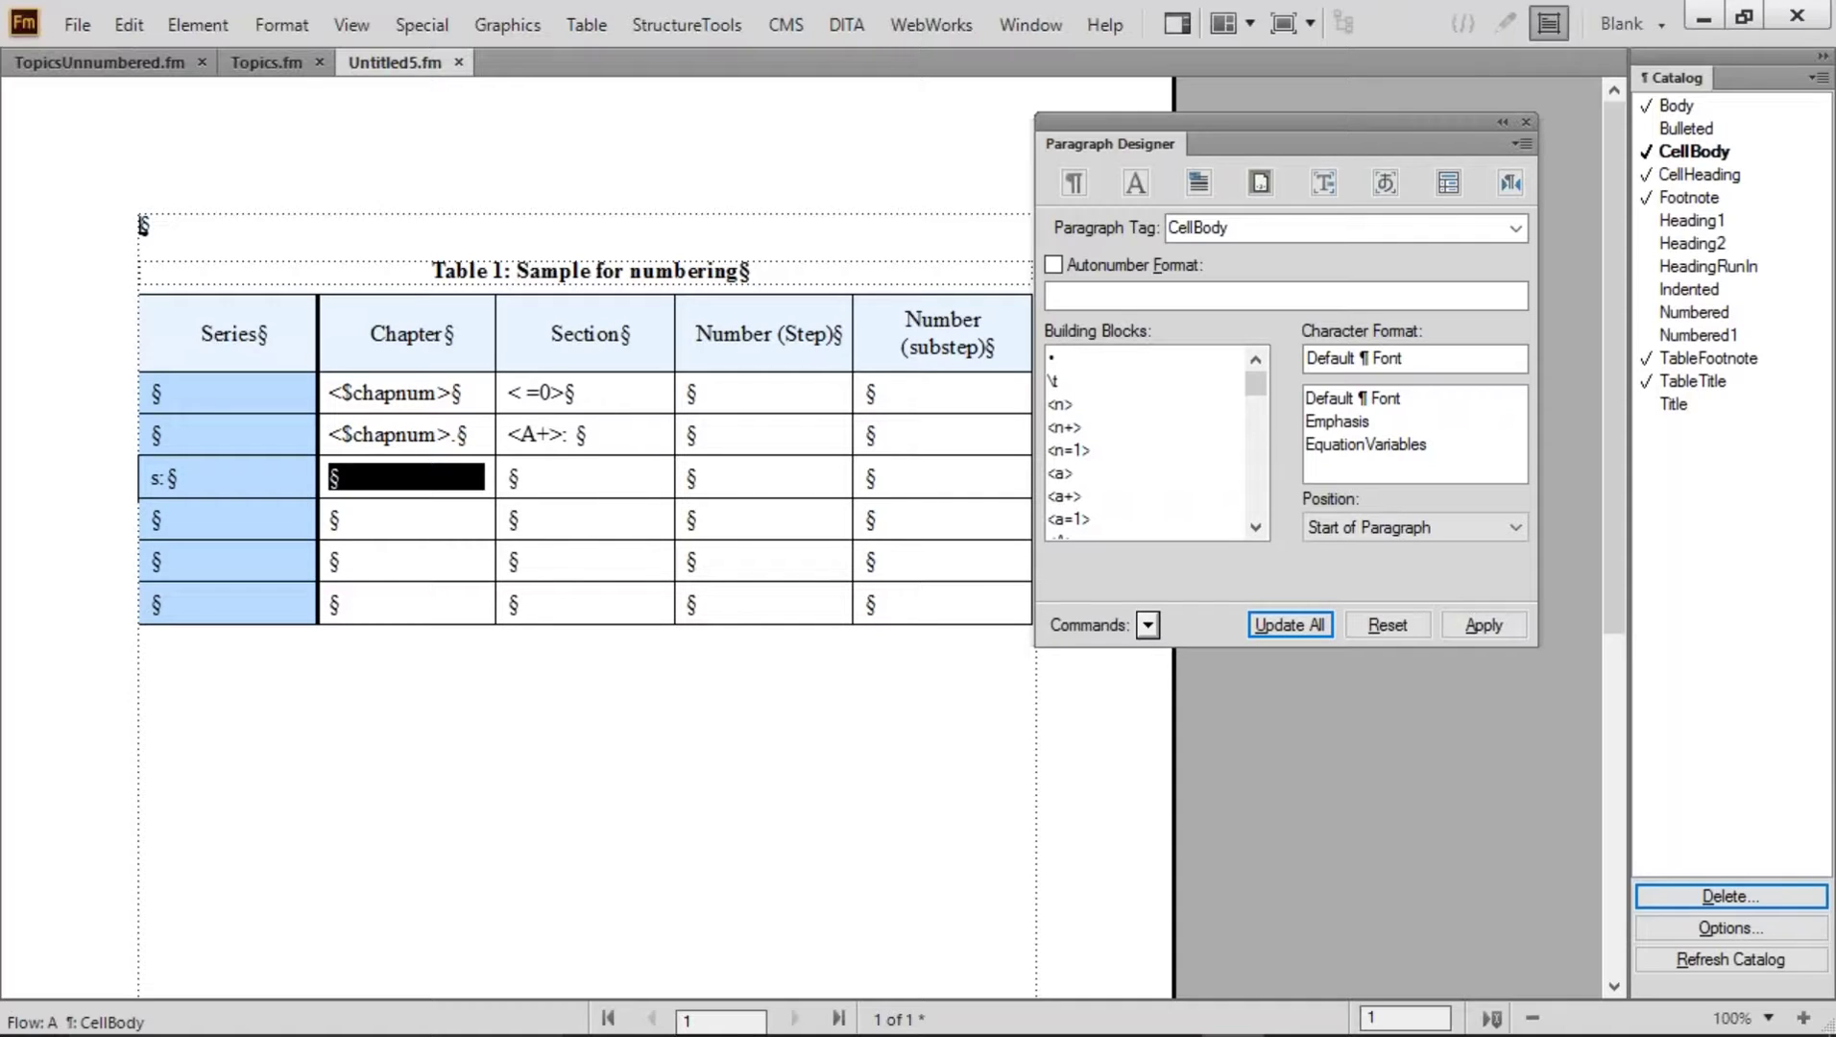
key(Tab)
key(Tab)
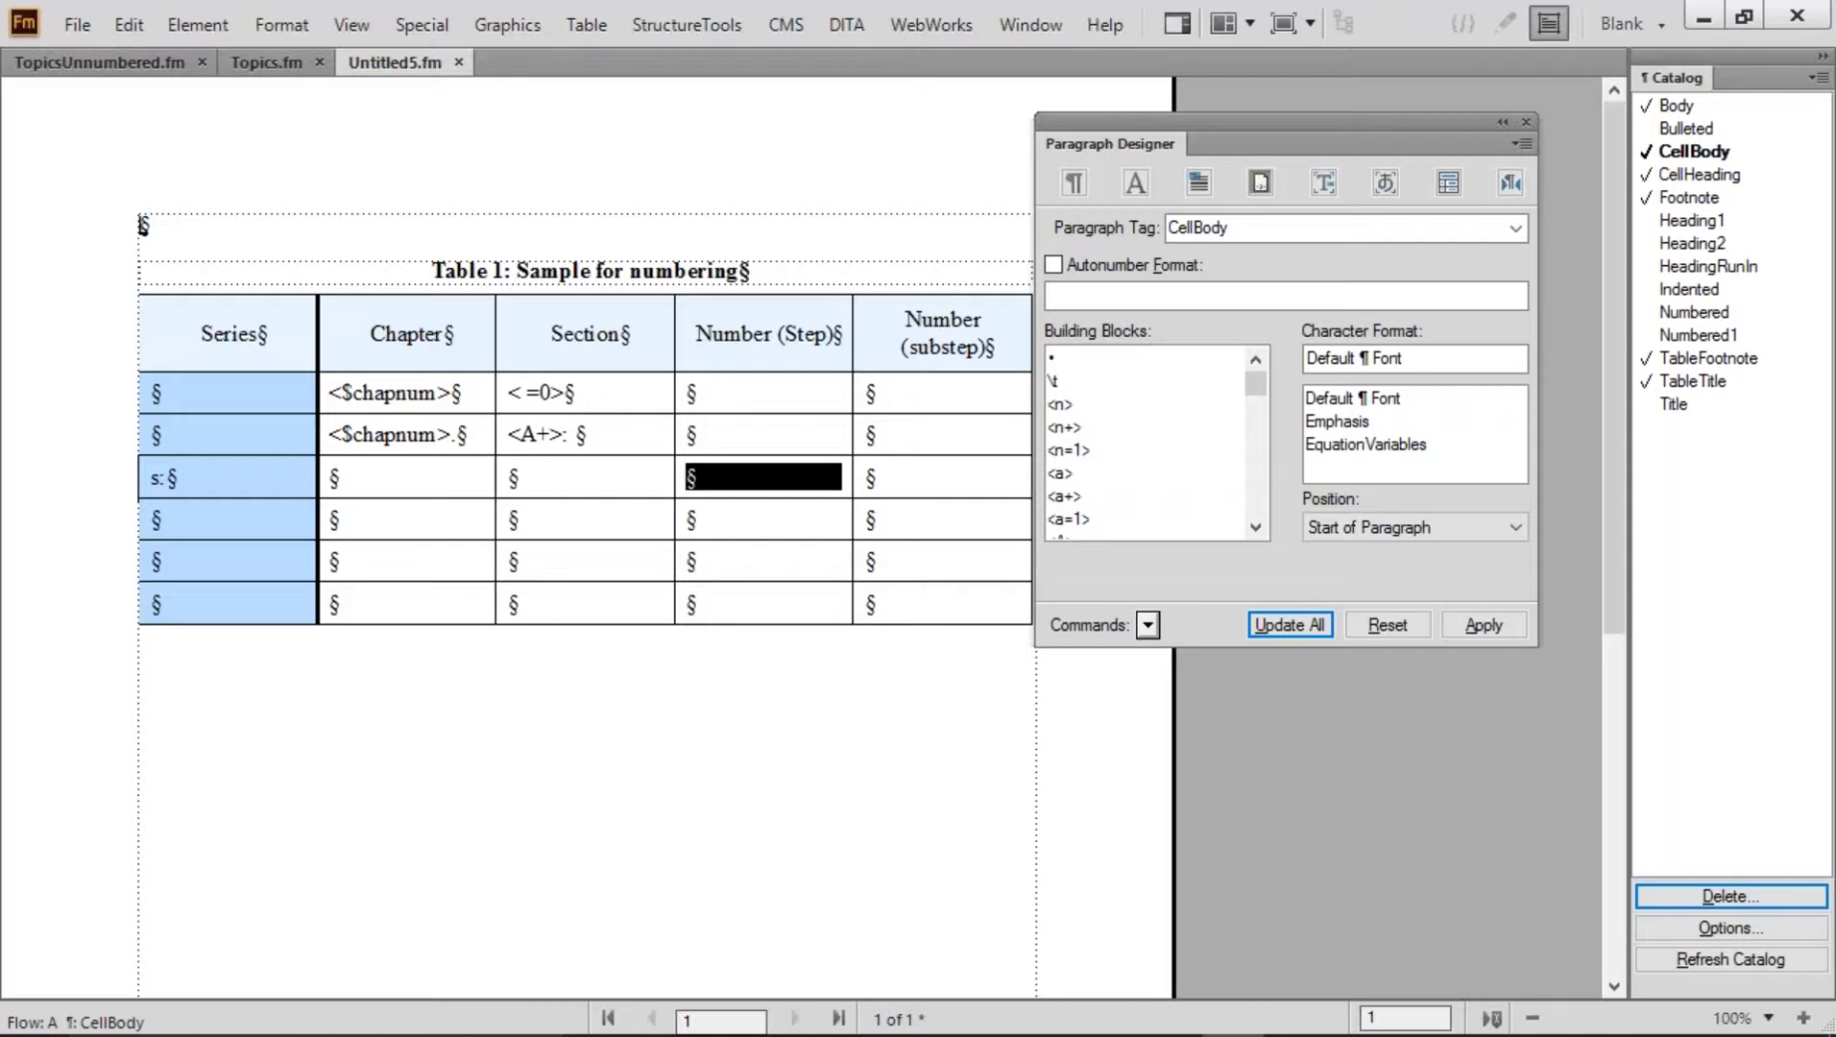
text(<)
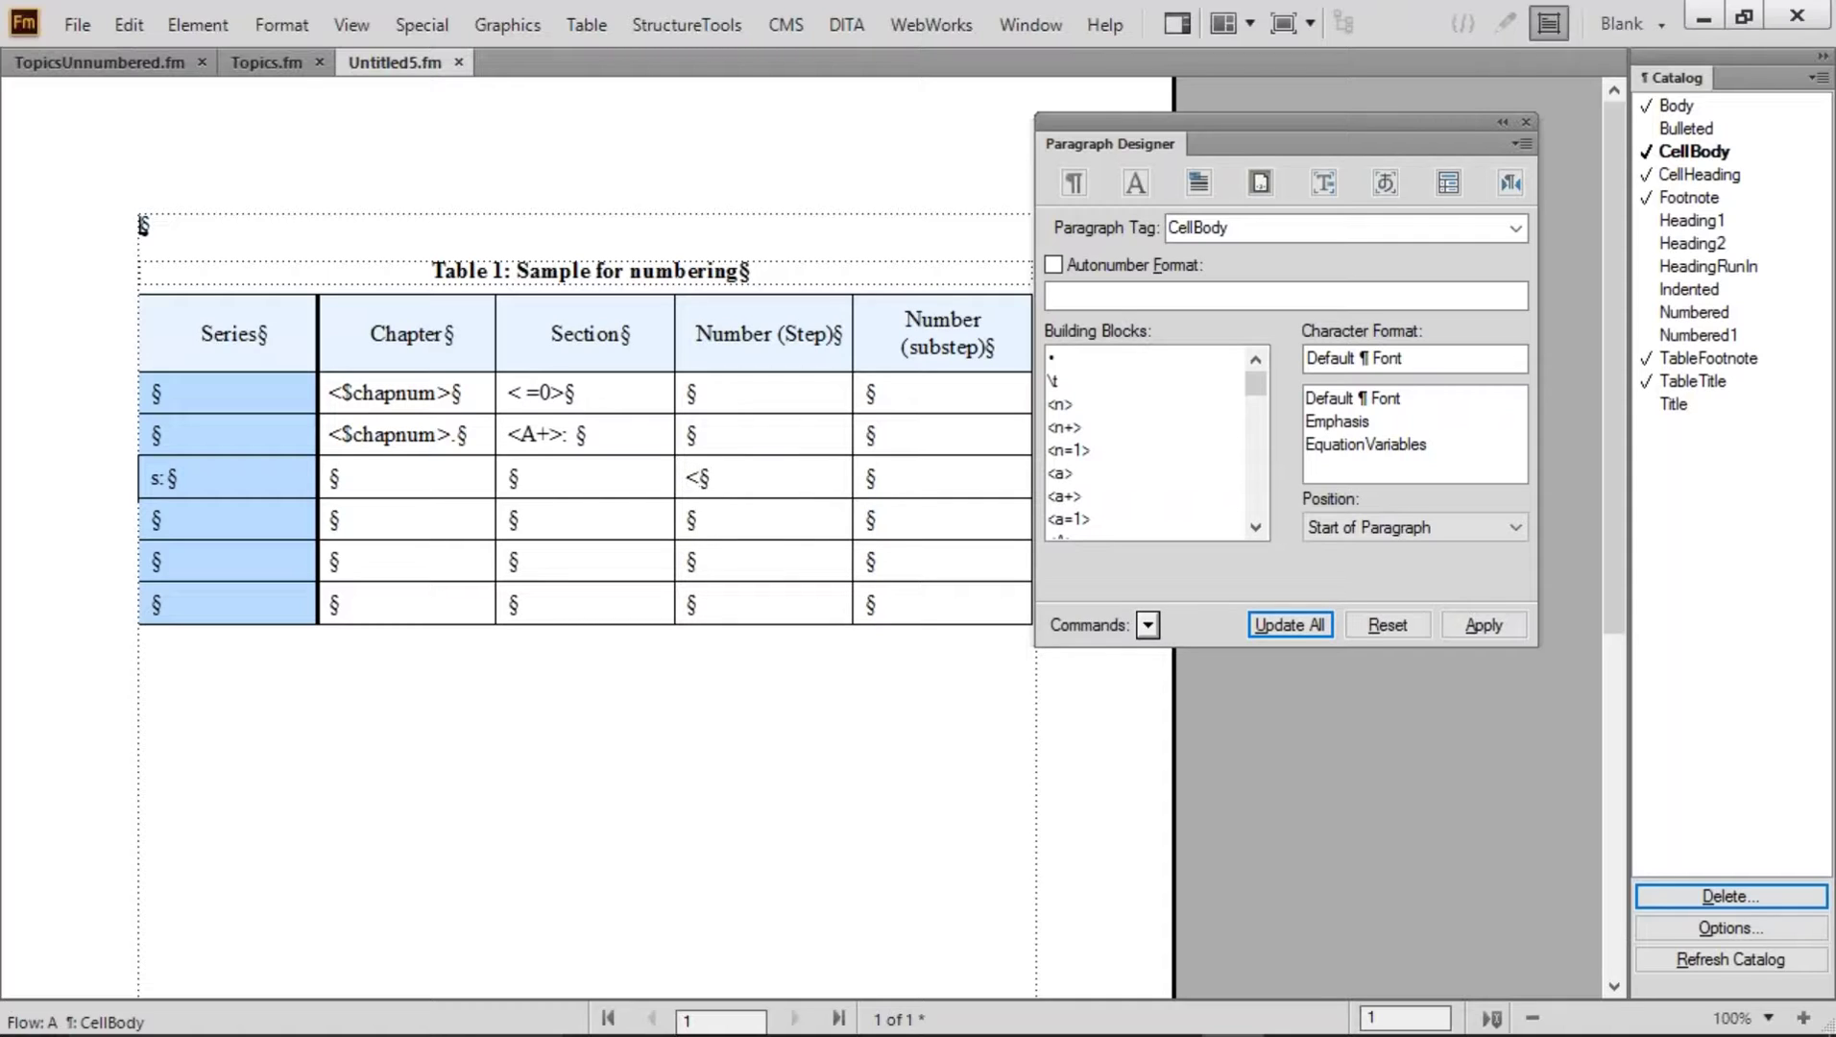
text(n=1>)
Enter "s:" under Series and <n+> under Number (Step) in the fourth body row
key(Tab)
key(Tab)
text(s:)
key(Tab)
key(Tab)
key(Tab)
text(<n+)
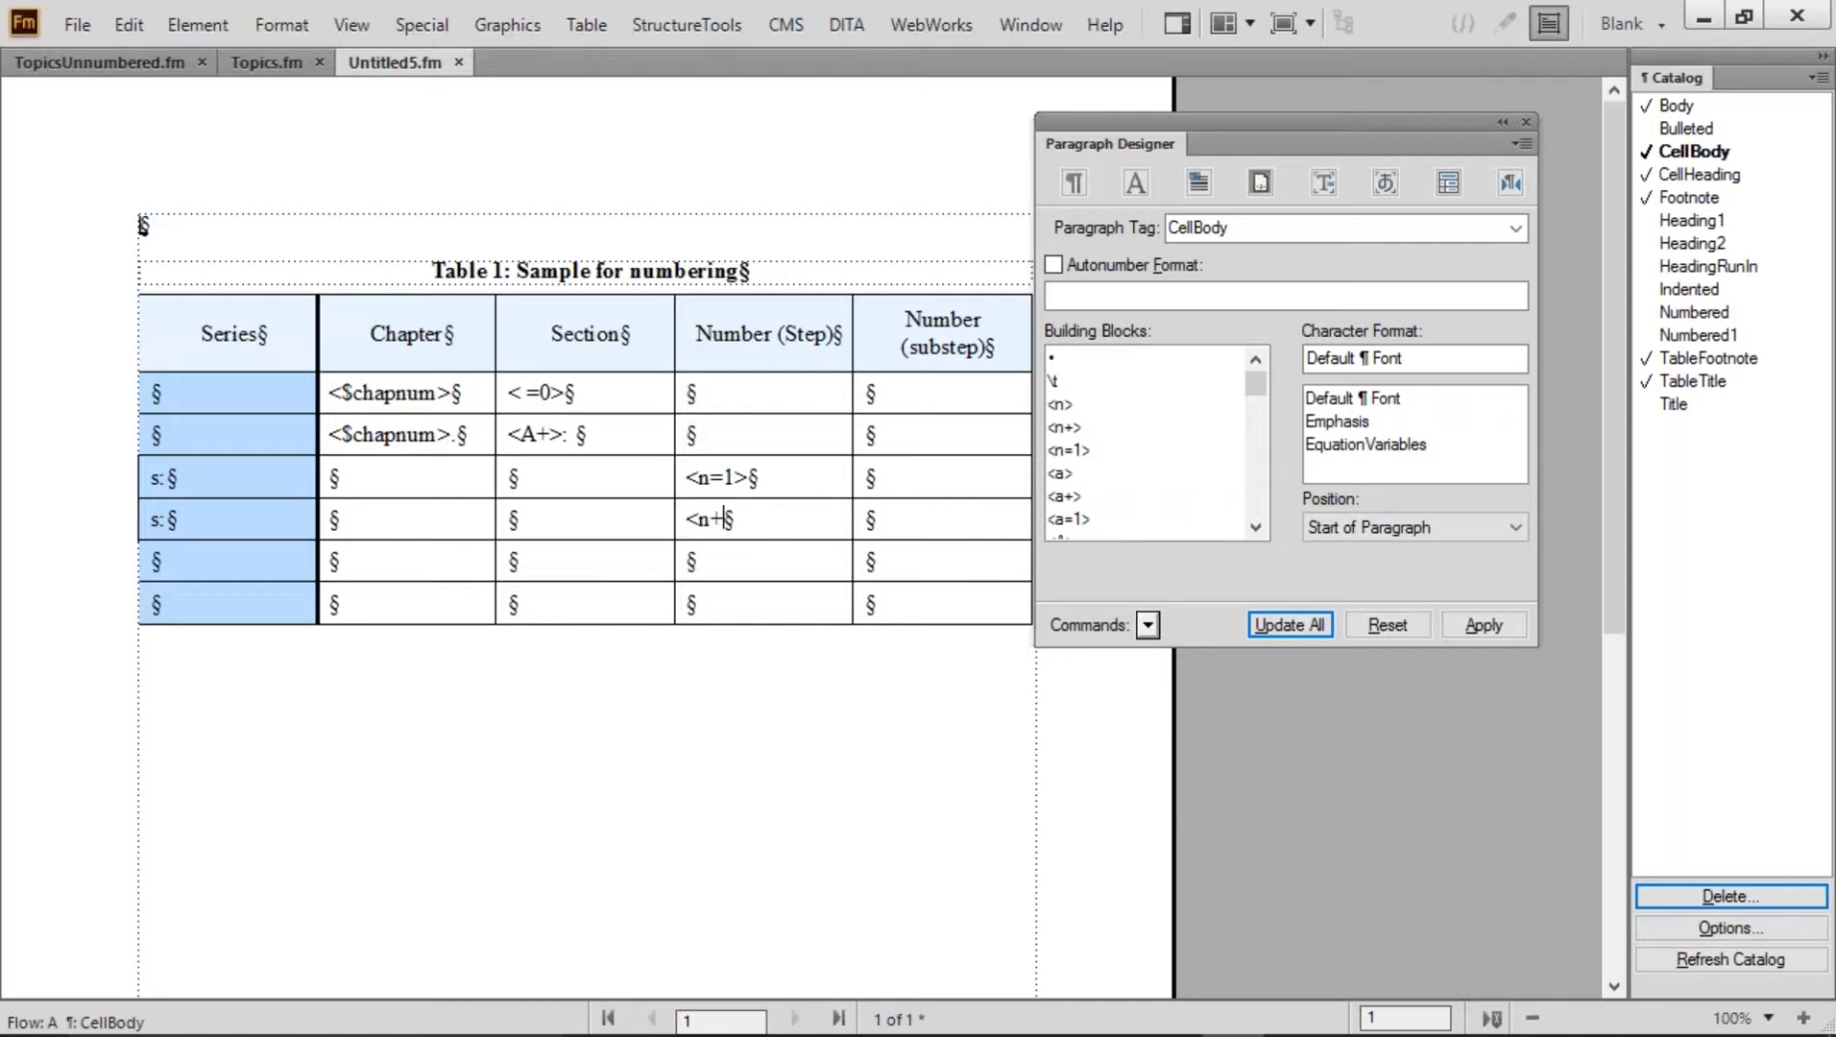
text(>)
Enter "S:" under Series and <n> under Number (Step) in the fifth body row
key(Tab)
key(Tab)
text(S:)
key(Tab)
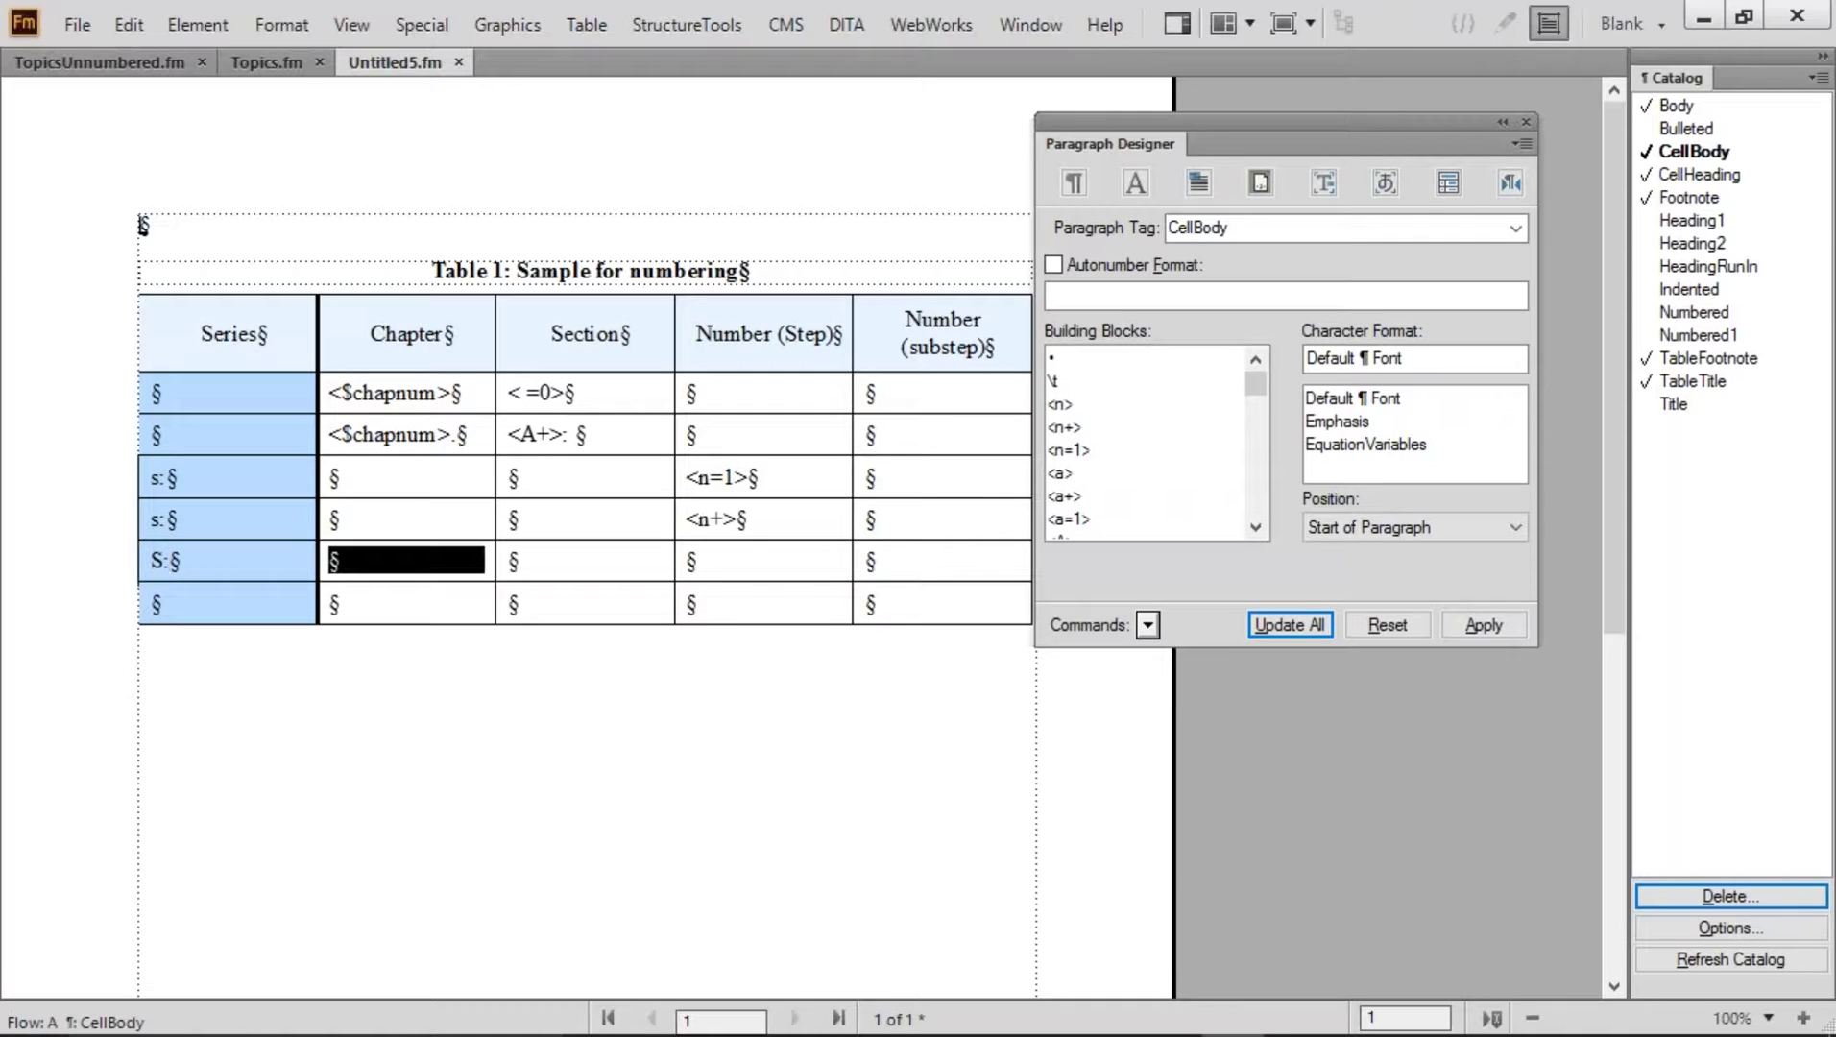
key(Tab)
key(Tab)
text(<n>)
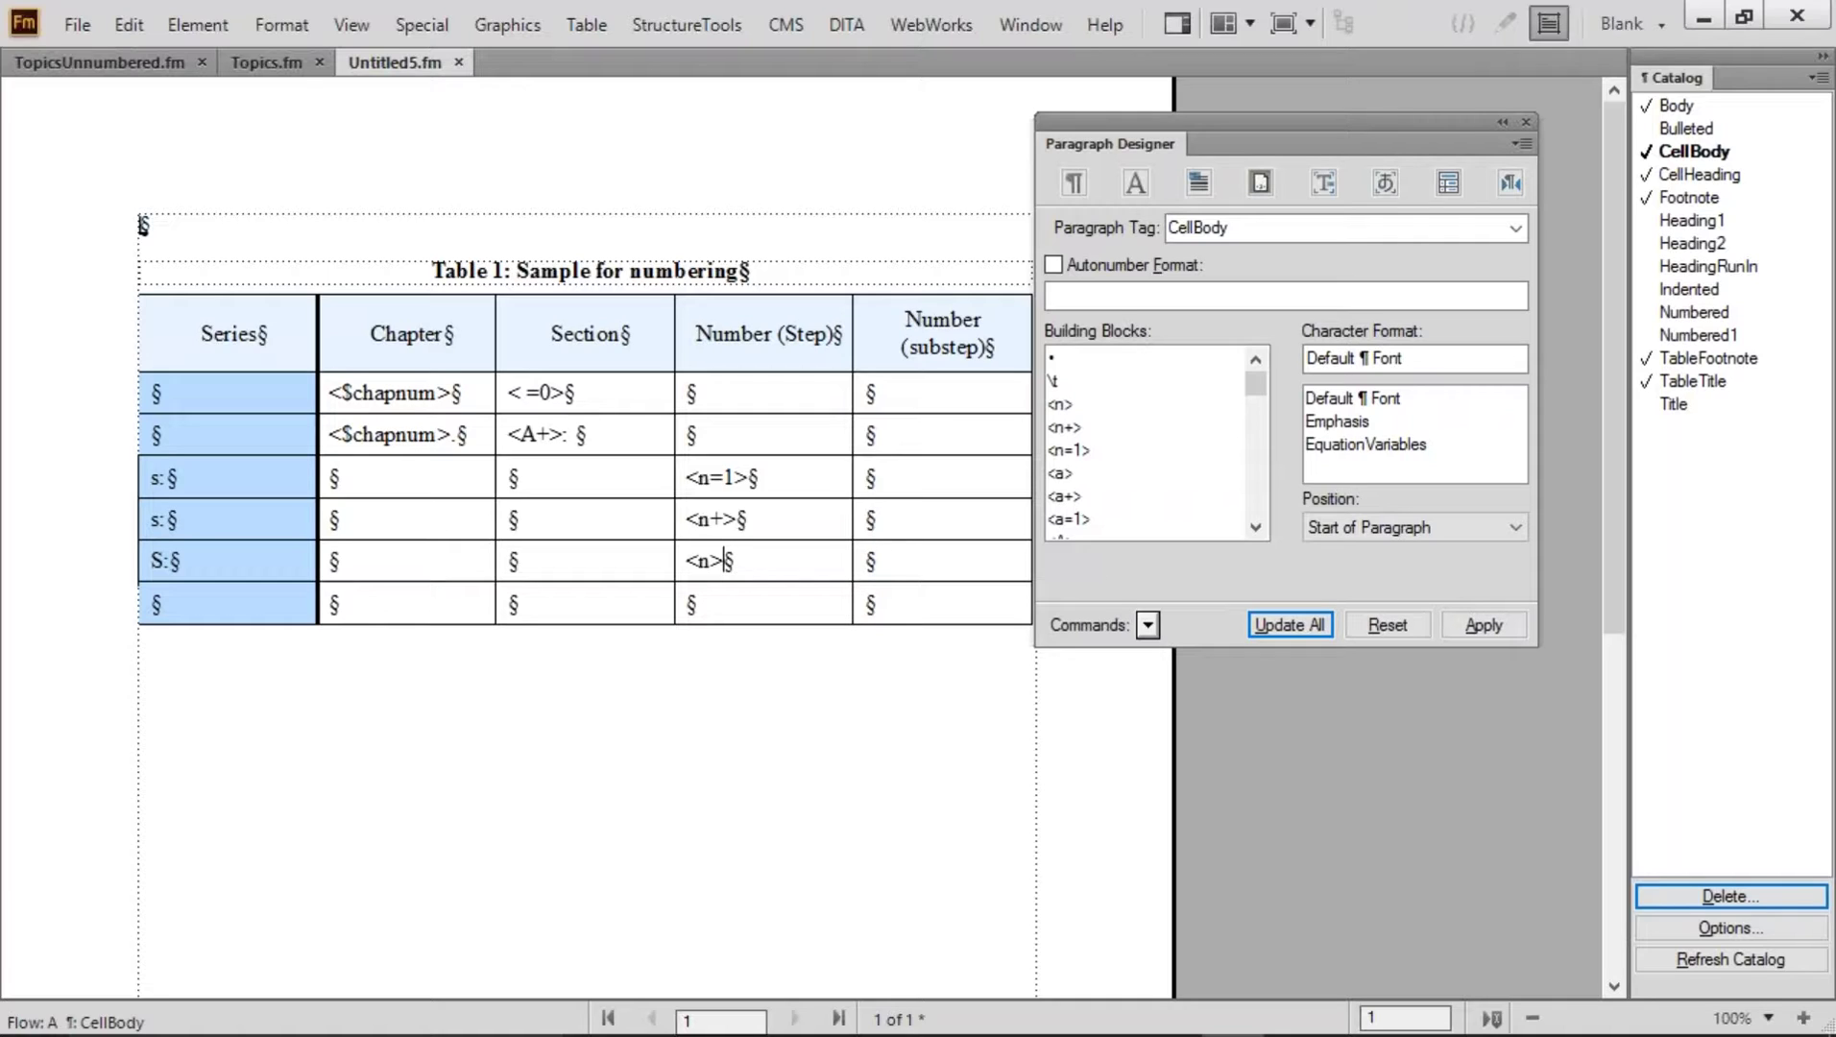
Add a period after <n> and enter <r+>. under Number (substep) in the fifth body row
text(.)
key(Tab)
text(<r+>.)
Enter < =0> under Number (substep) in the third and fourth body rows
click(903, 490)
text(<>)
key(Tab)
key(Tab)
key(Tab)
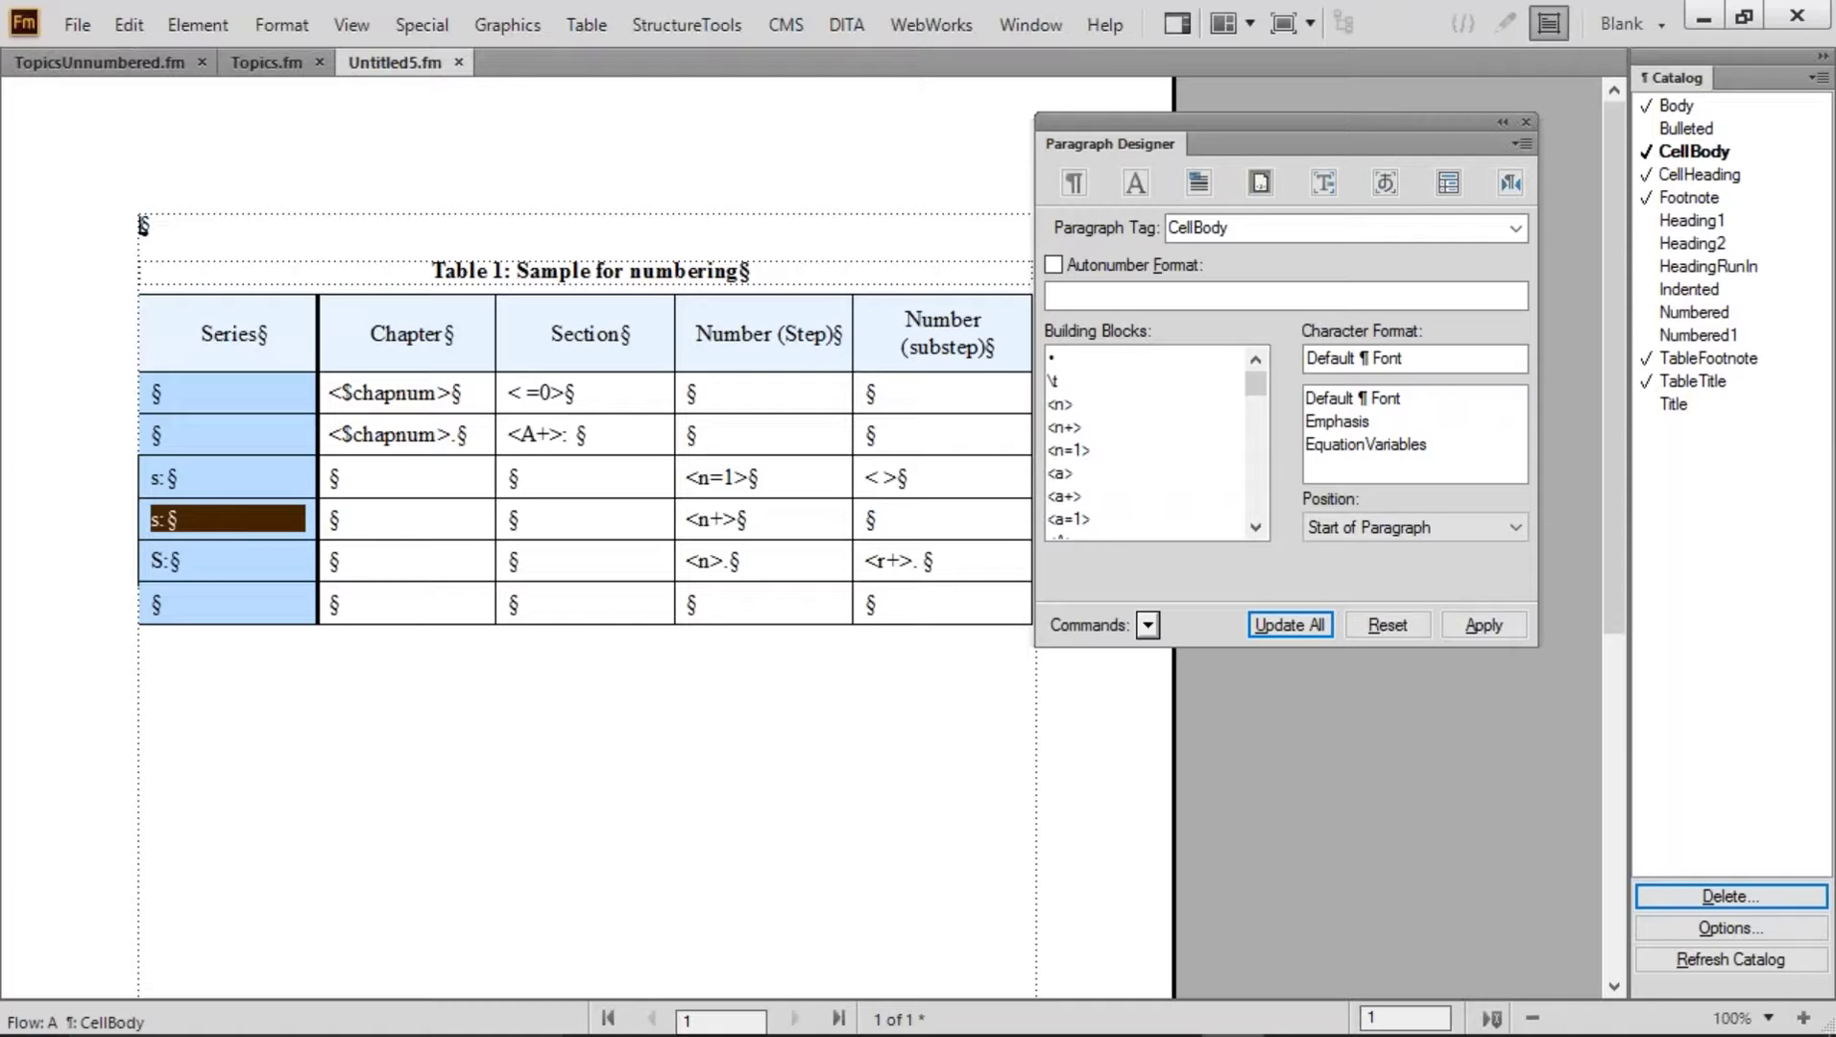
key(Tab)
key(shift+Tab)
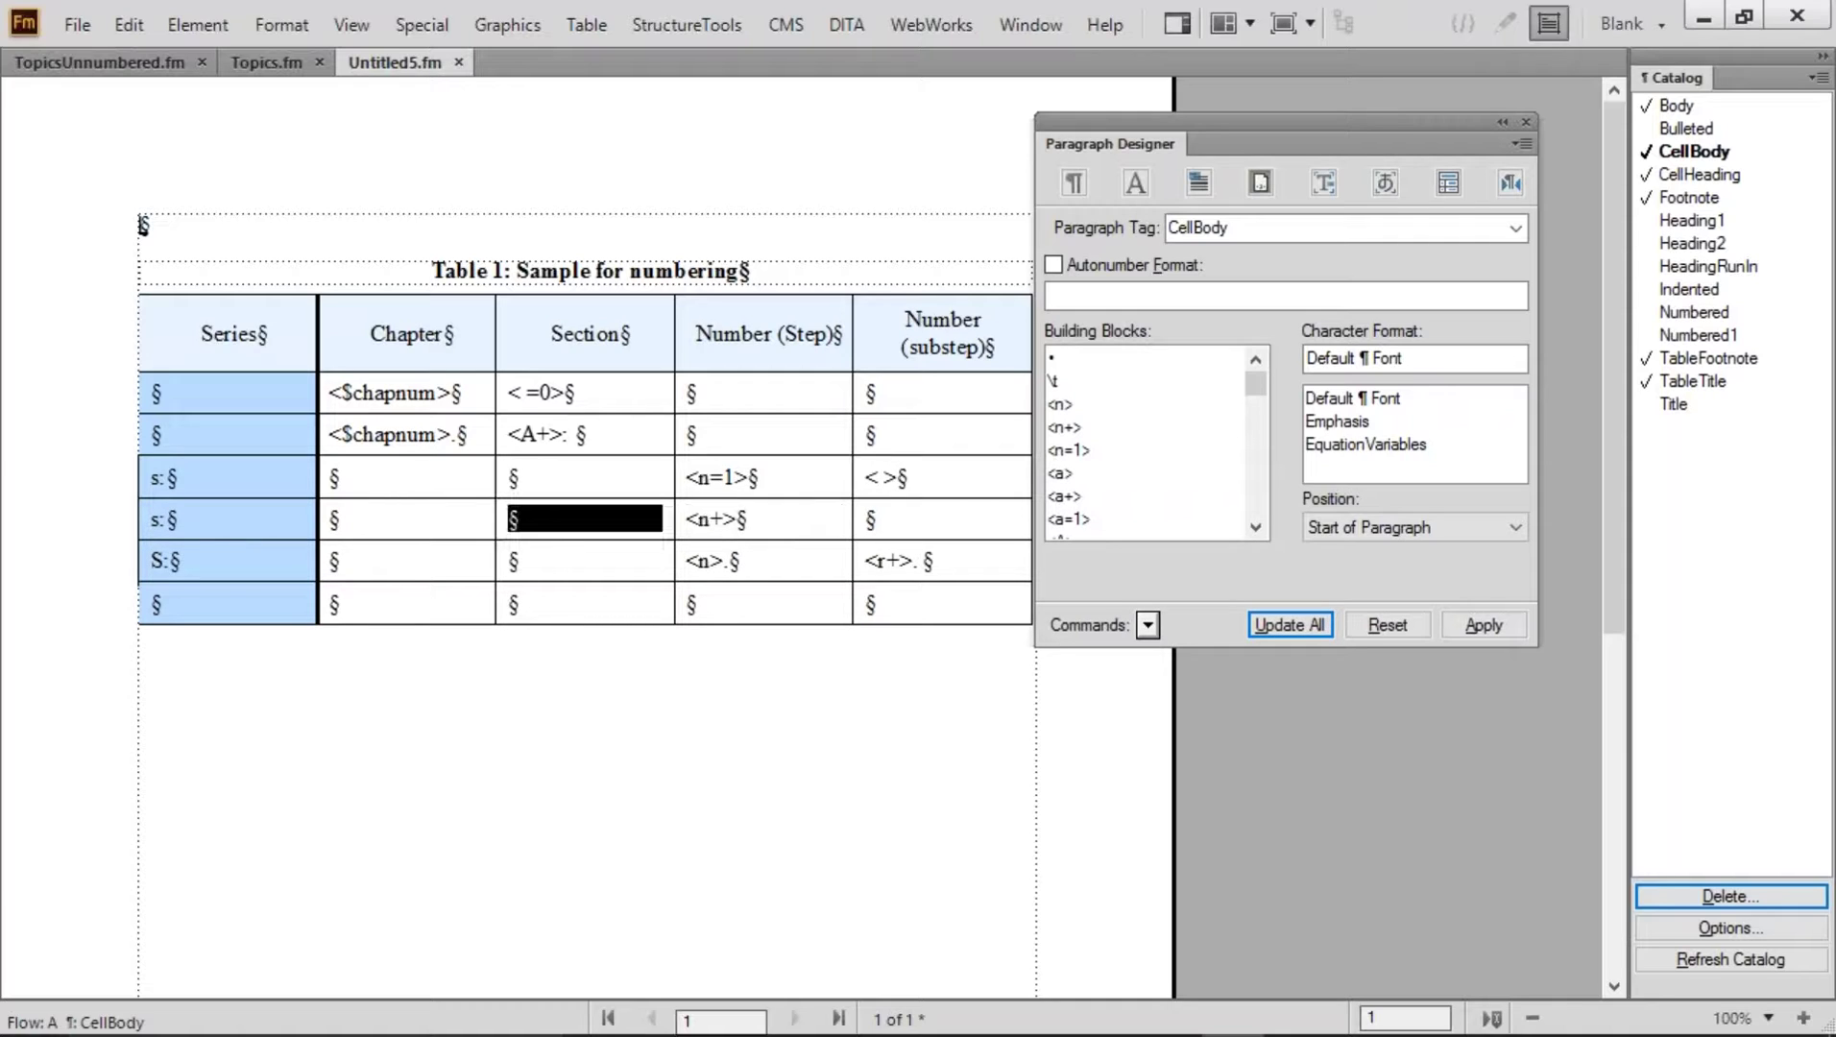
click(895, 474)
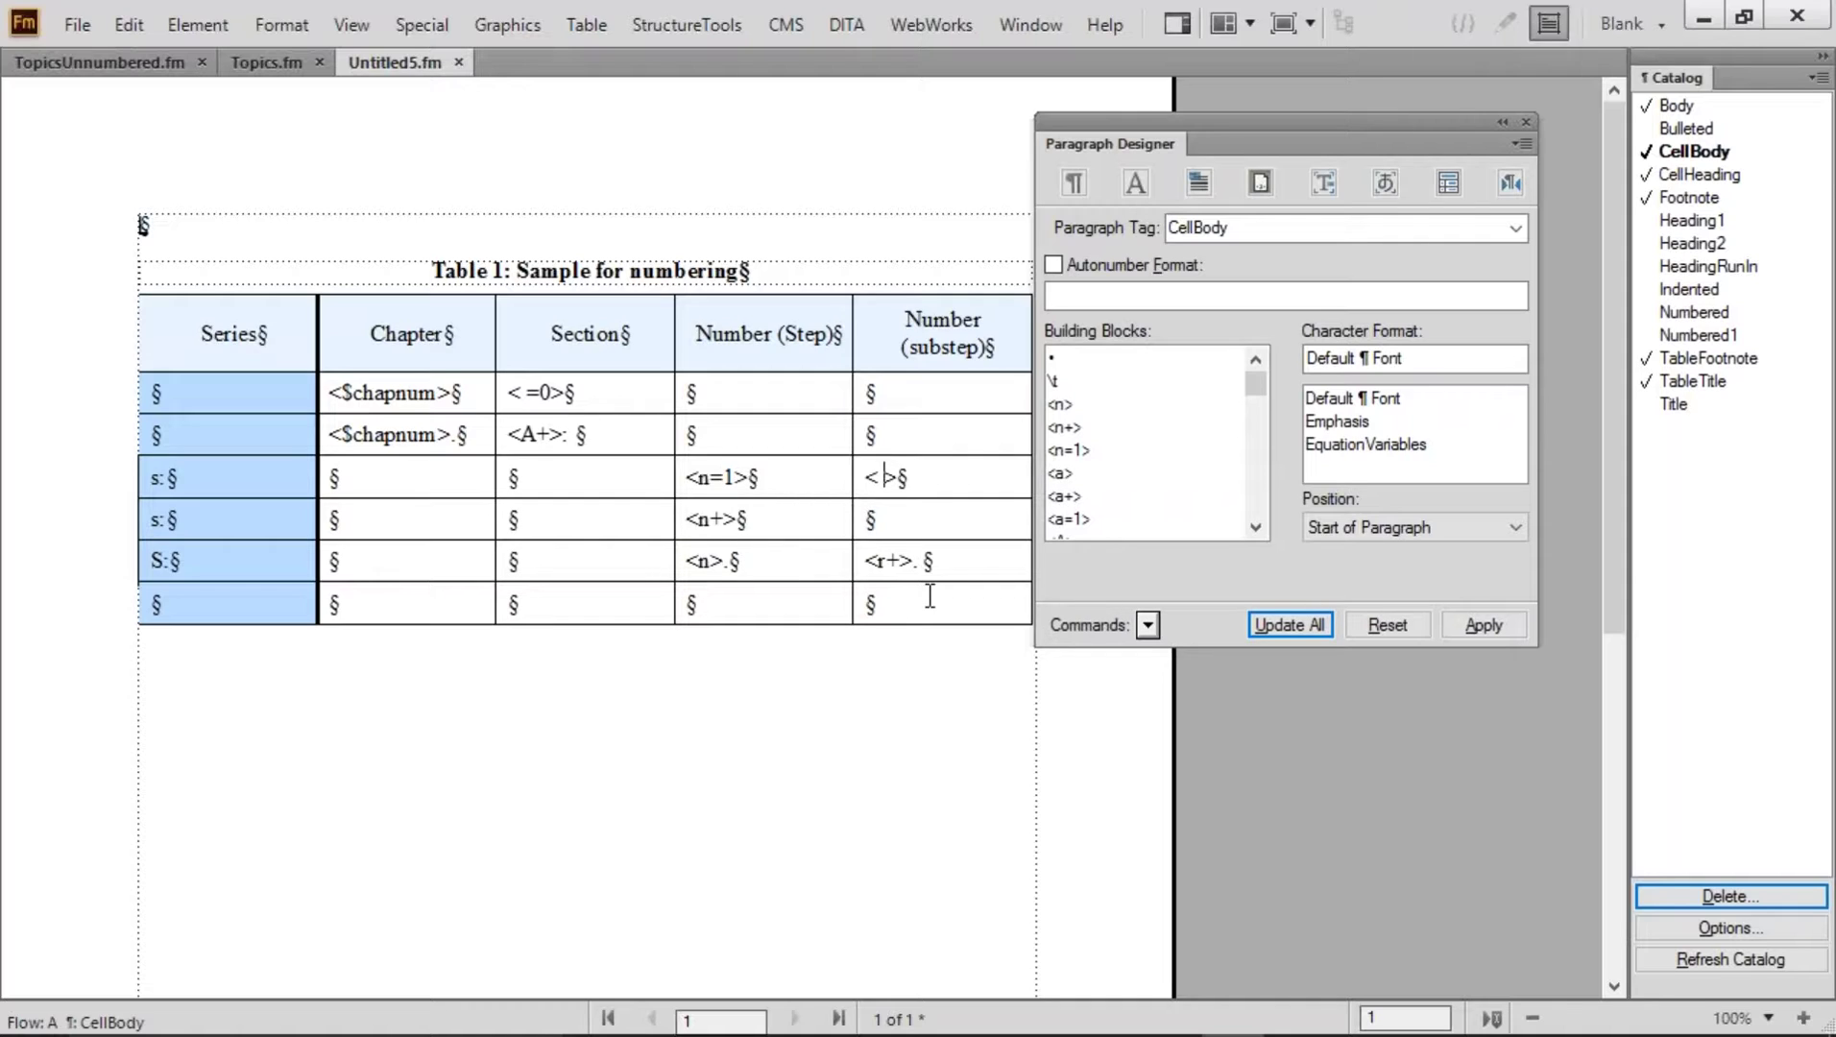
text(=0)
click(914, 521)
text(< =0>)
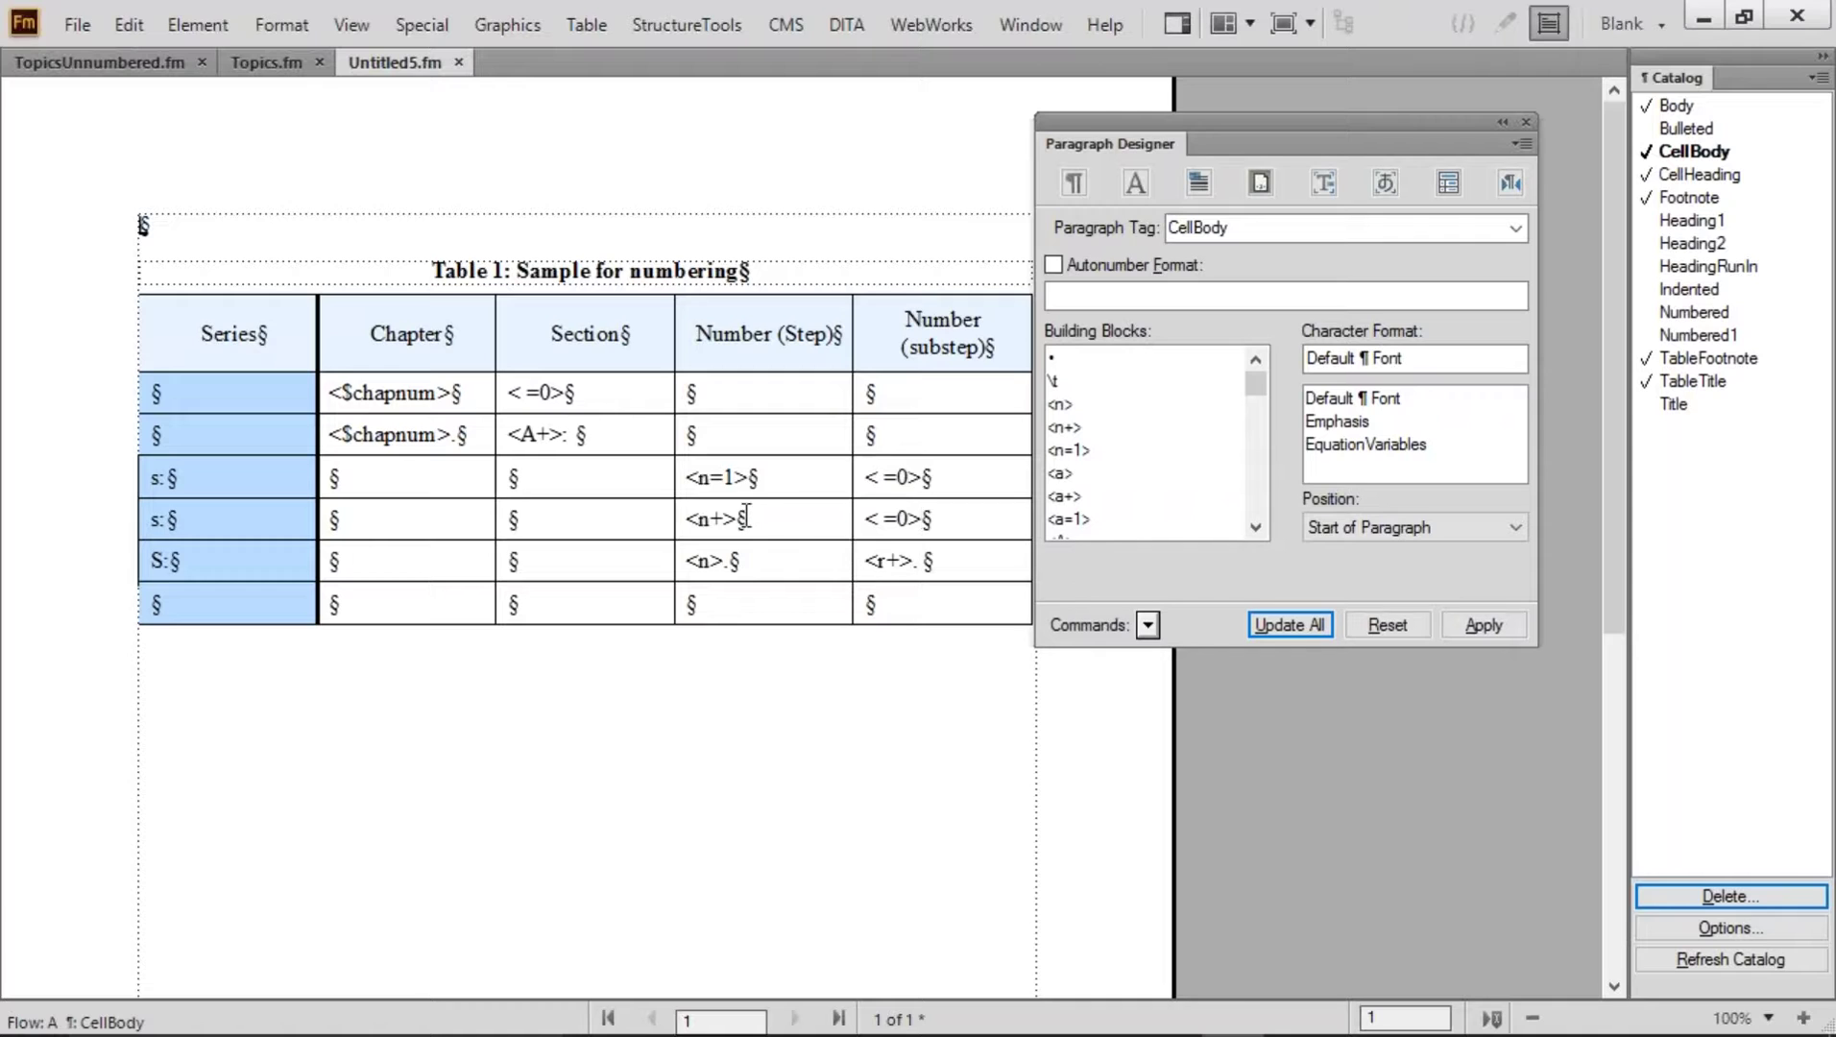
Hide the text symbols and change the Series entry in the fifth body row to a lowercase "s:"
key(alt+v)
key(t)
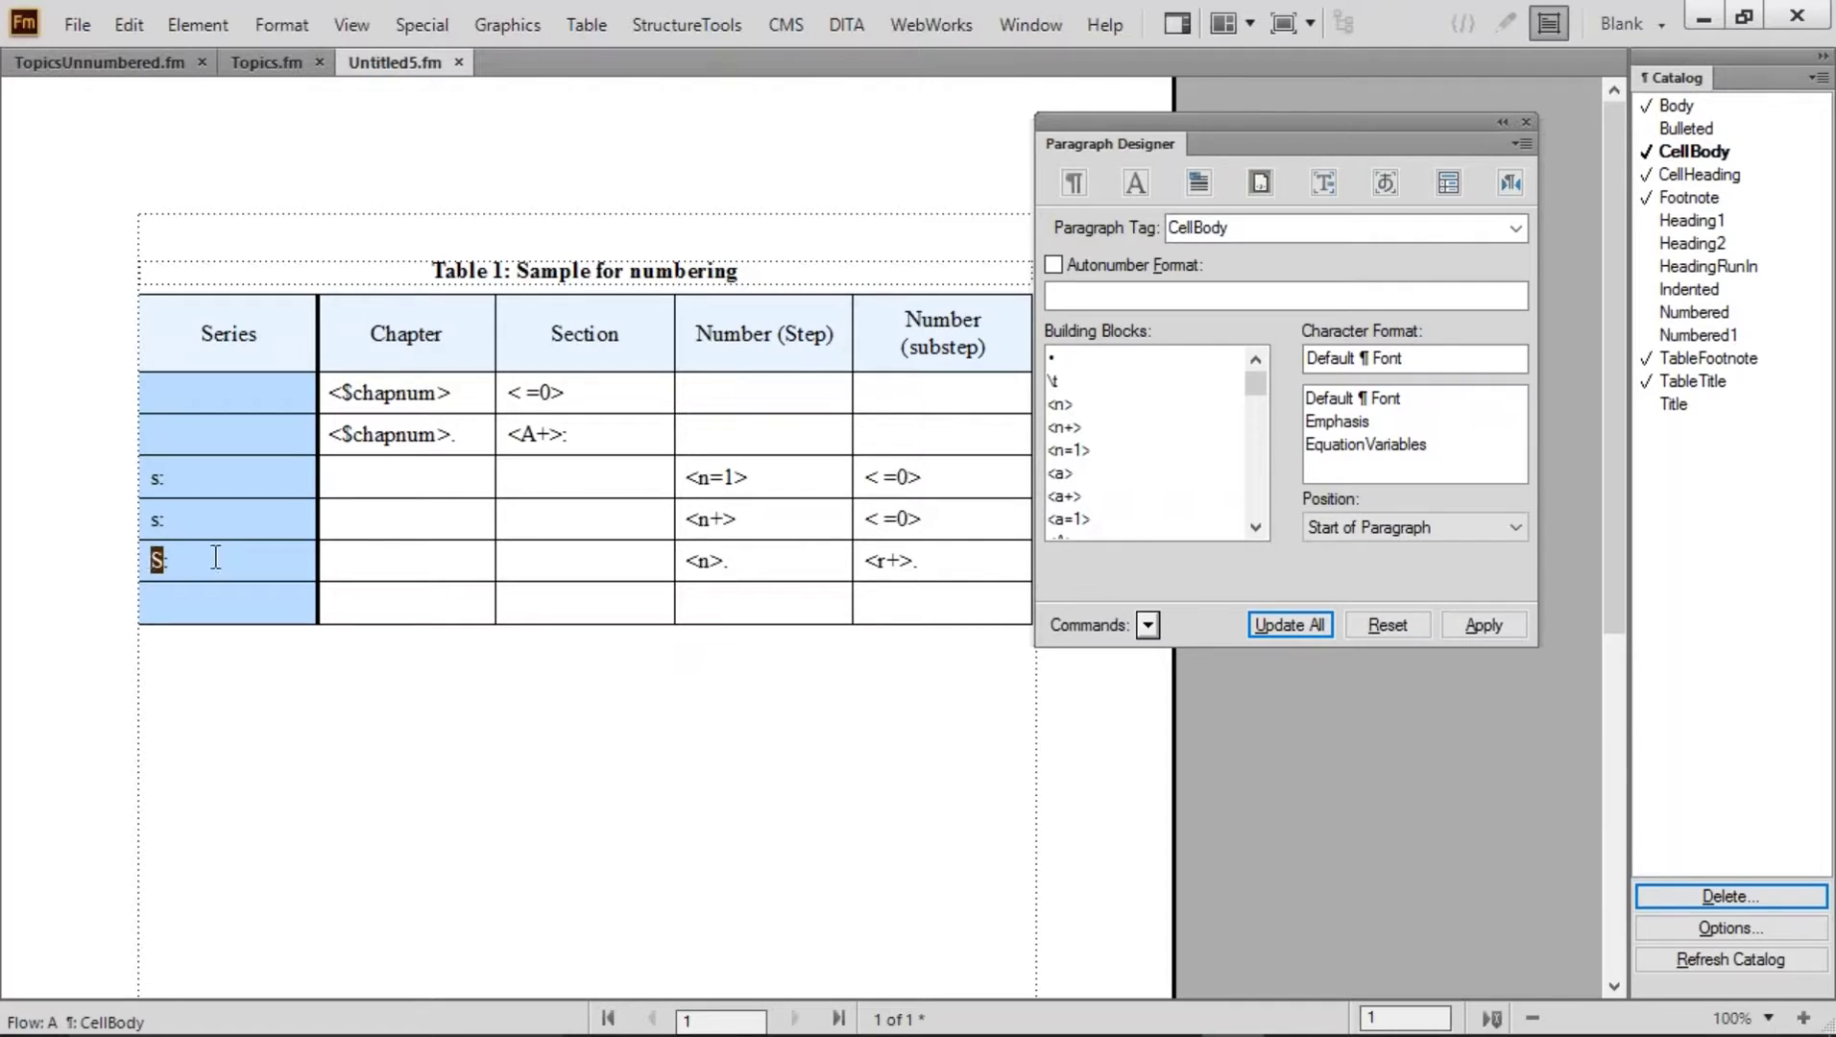
text(s:)
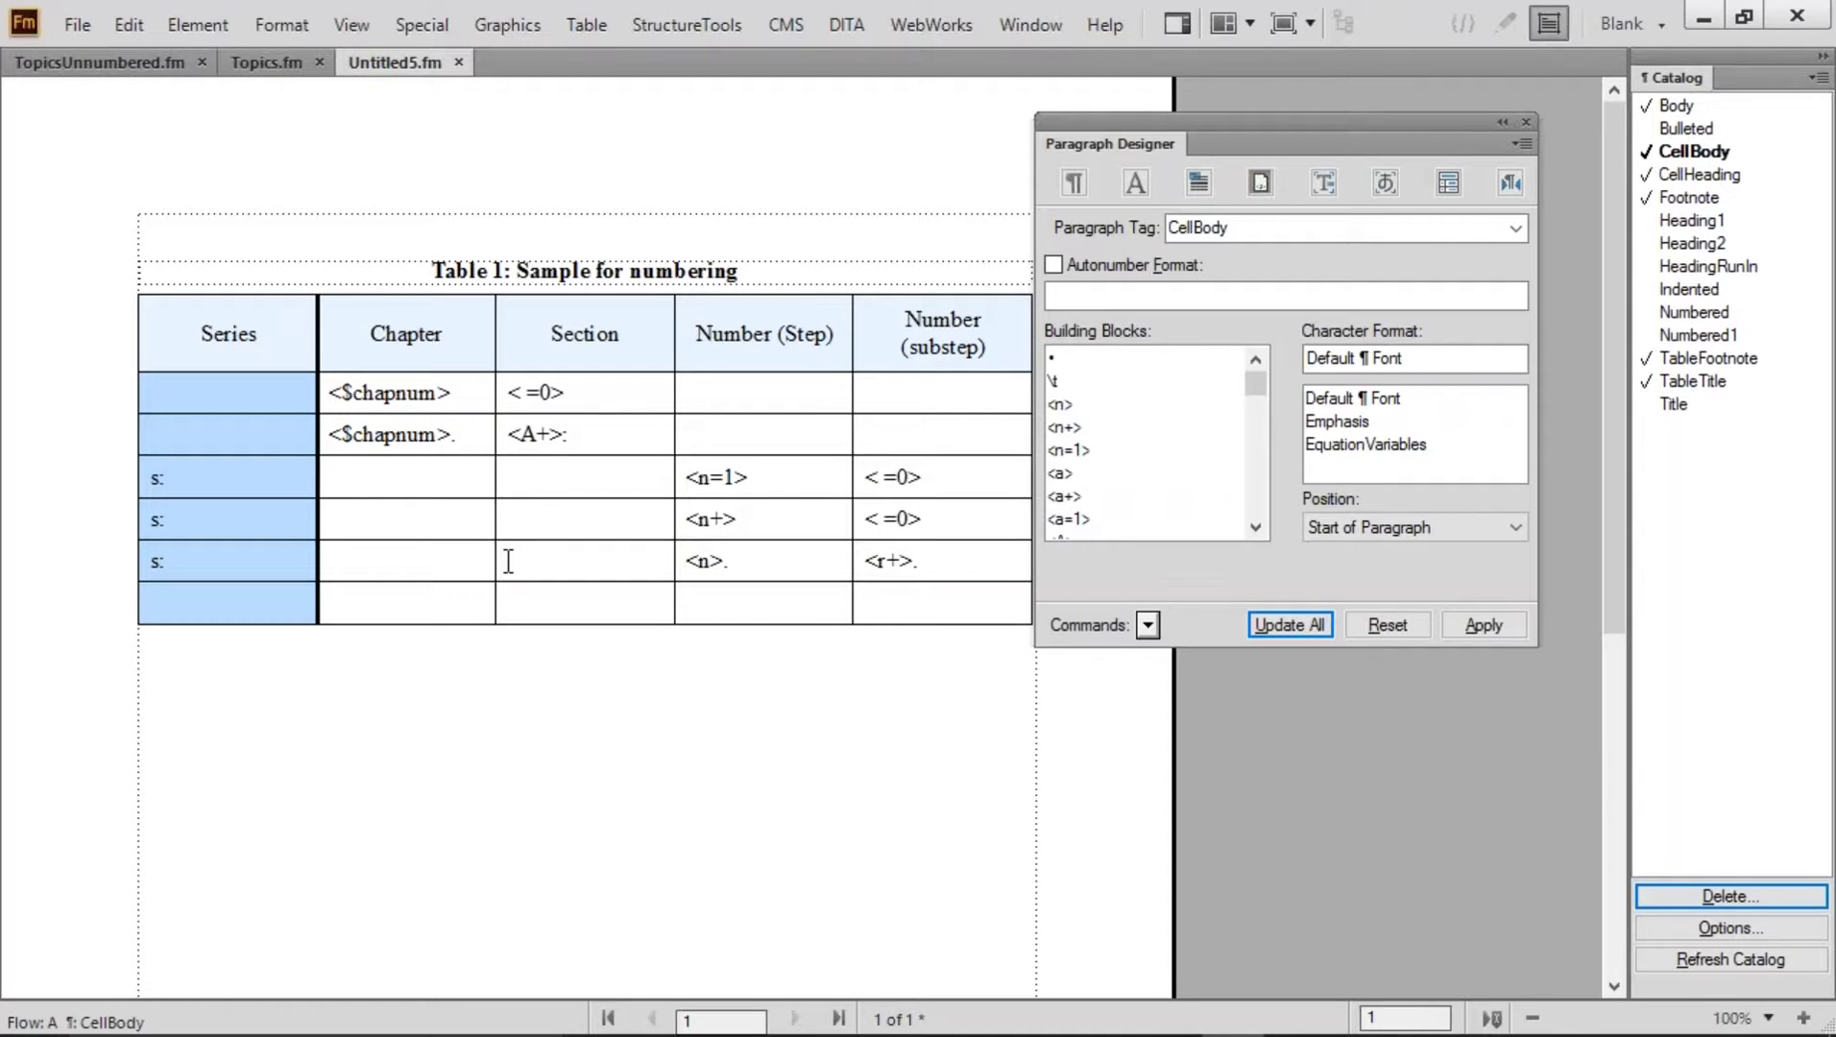
Enter "T:" under Series in the sixth body row
key(Down)
text(T:)
key(Tab)
key(Tab)
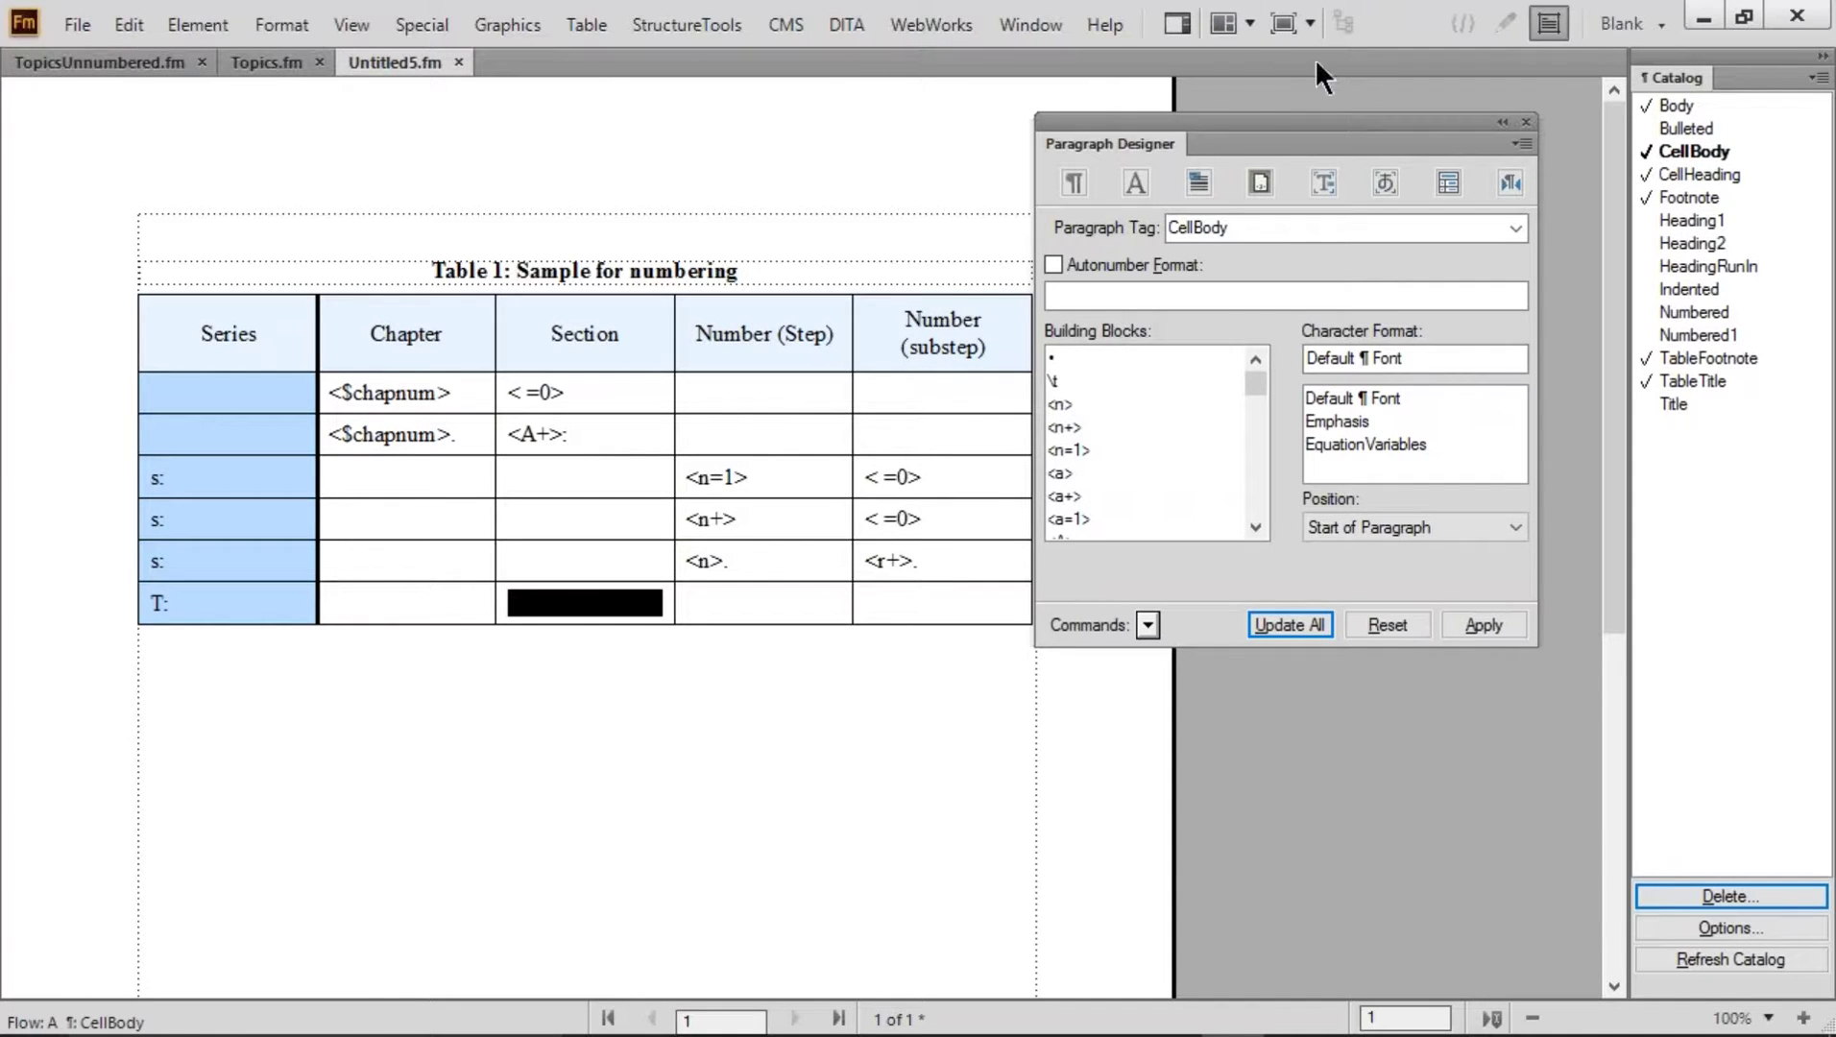
Move the Paragraph Designer clear of the table and narrow the Series, Chapter and Section columns
drag(1258, 134, 1380, 137)
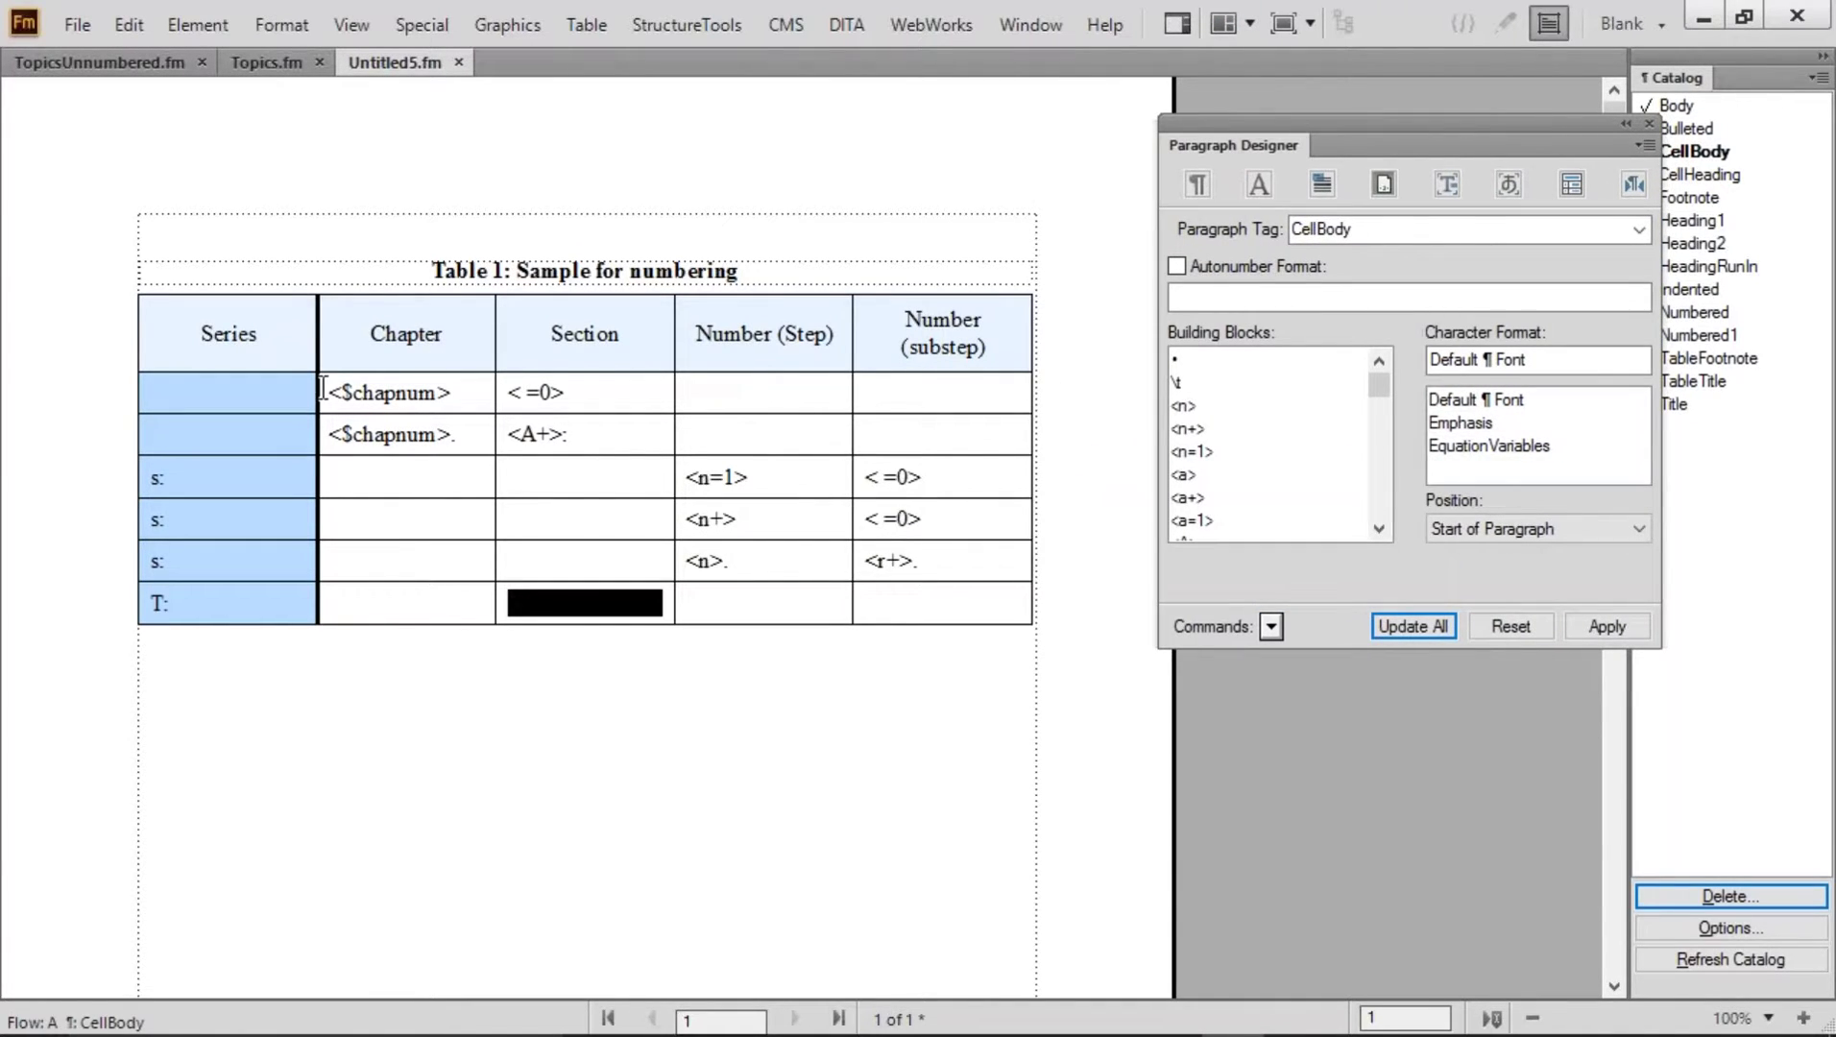
drag(278, 329, 272, 394)
drag(316, 480, 247, 484)
drag(389, 327, 529, 393)
click(352, 319)
drag(351, 319, 409, 407)
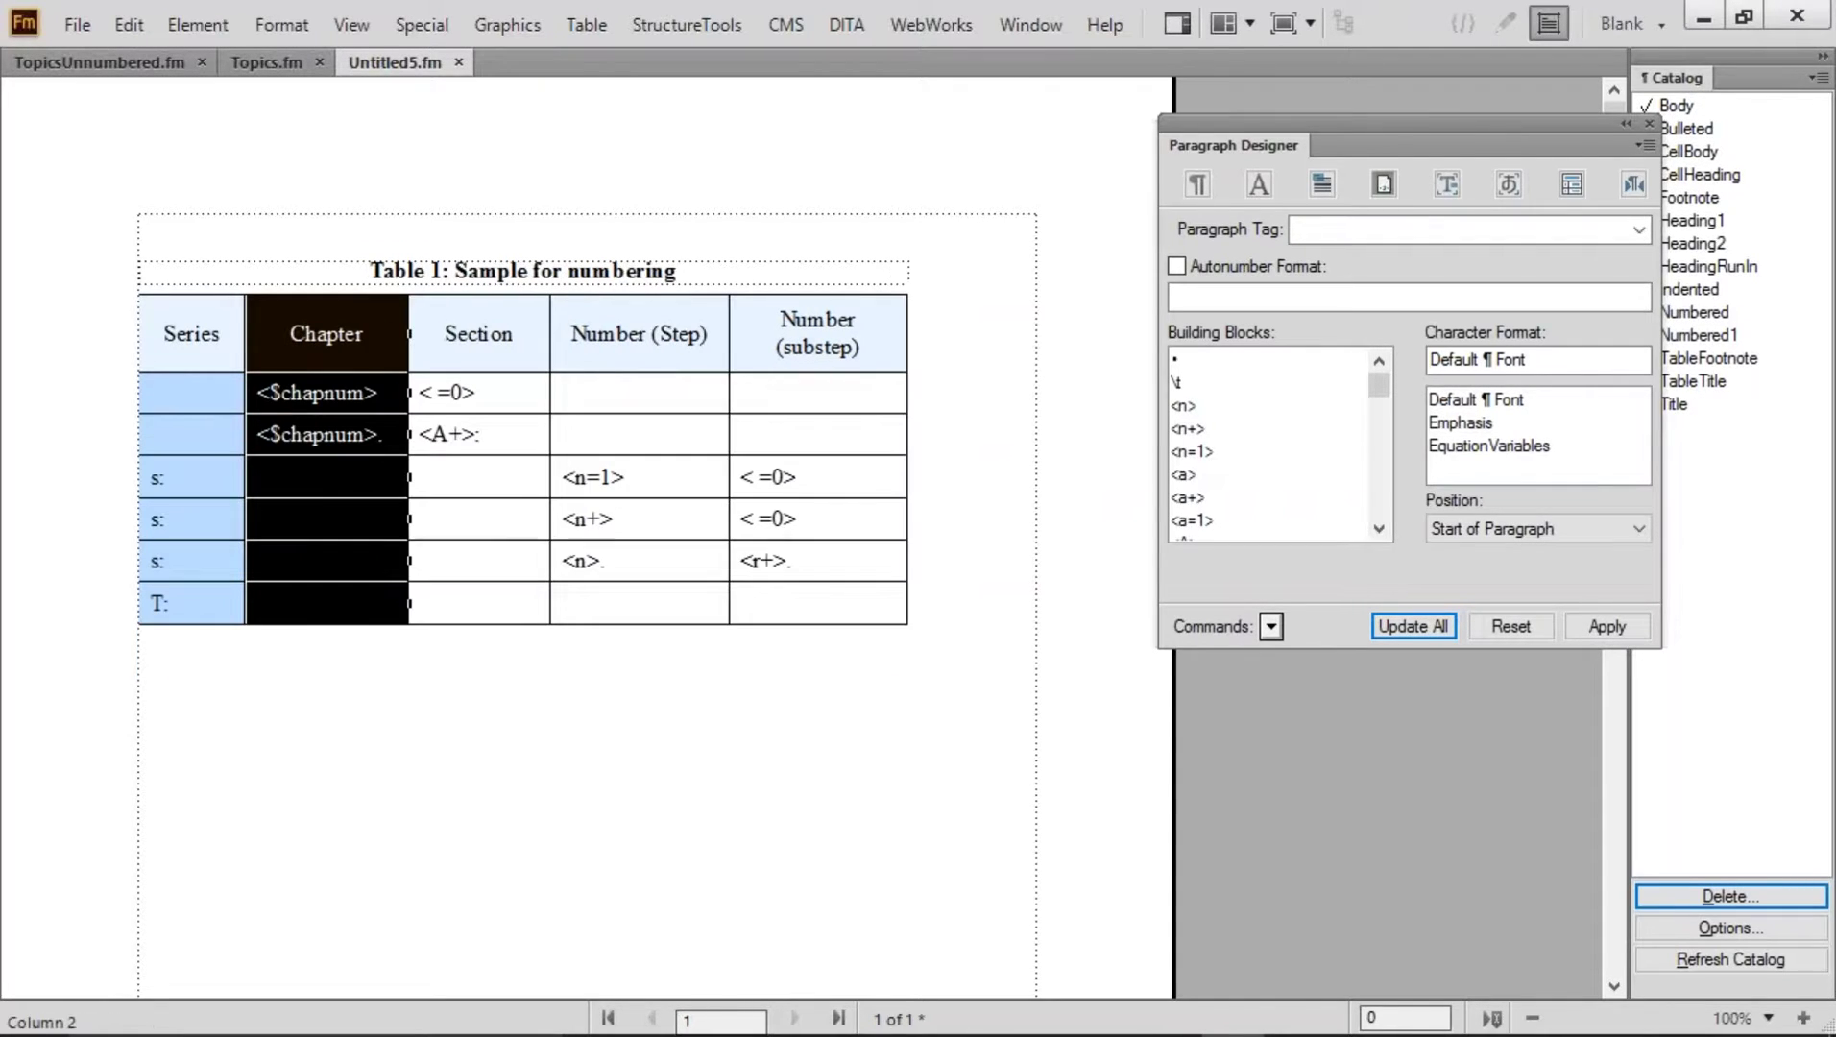
Rename the last two column headings "Step" and "Substep" and narrow both columns slightly
click(602, 348)
key(shift+Tab)
key(Tab)
text(Step)
key(Tab)
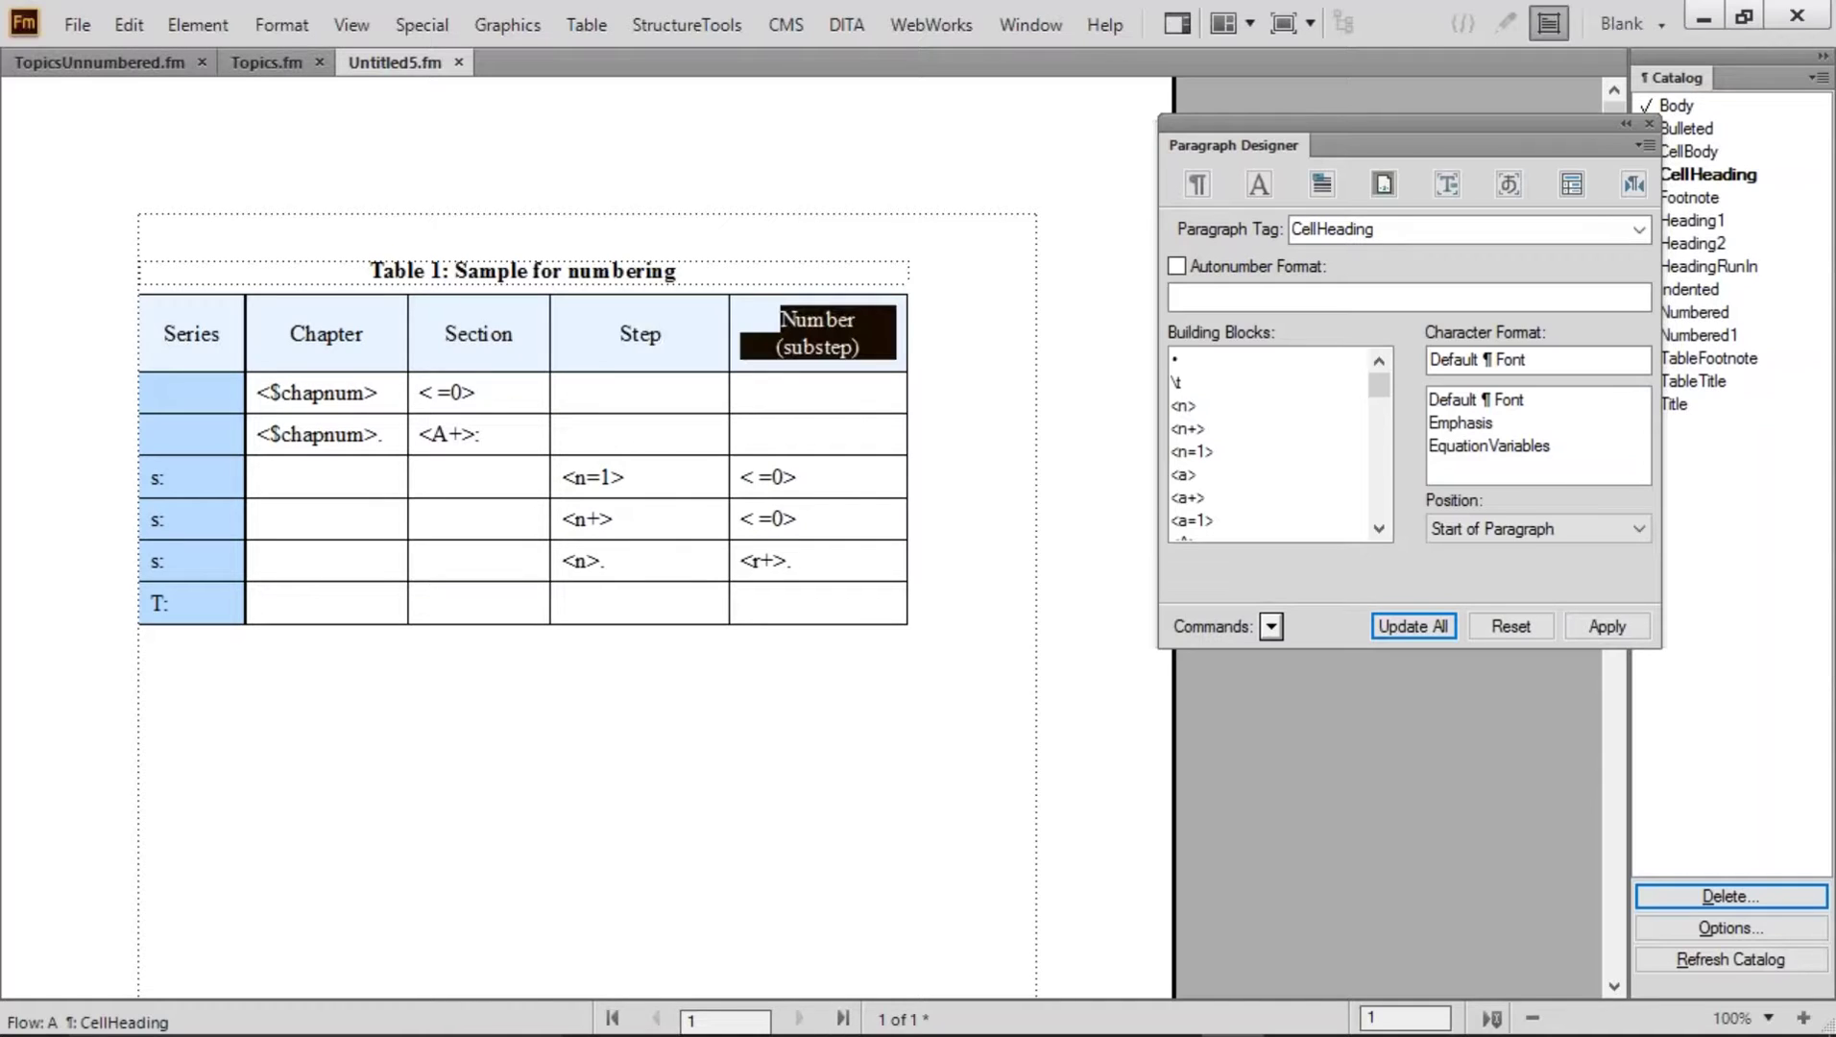
text(Substep)
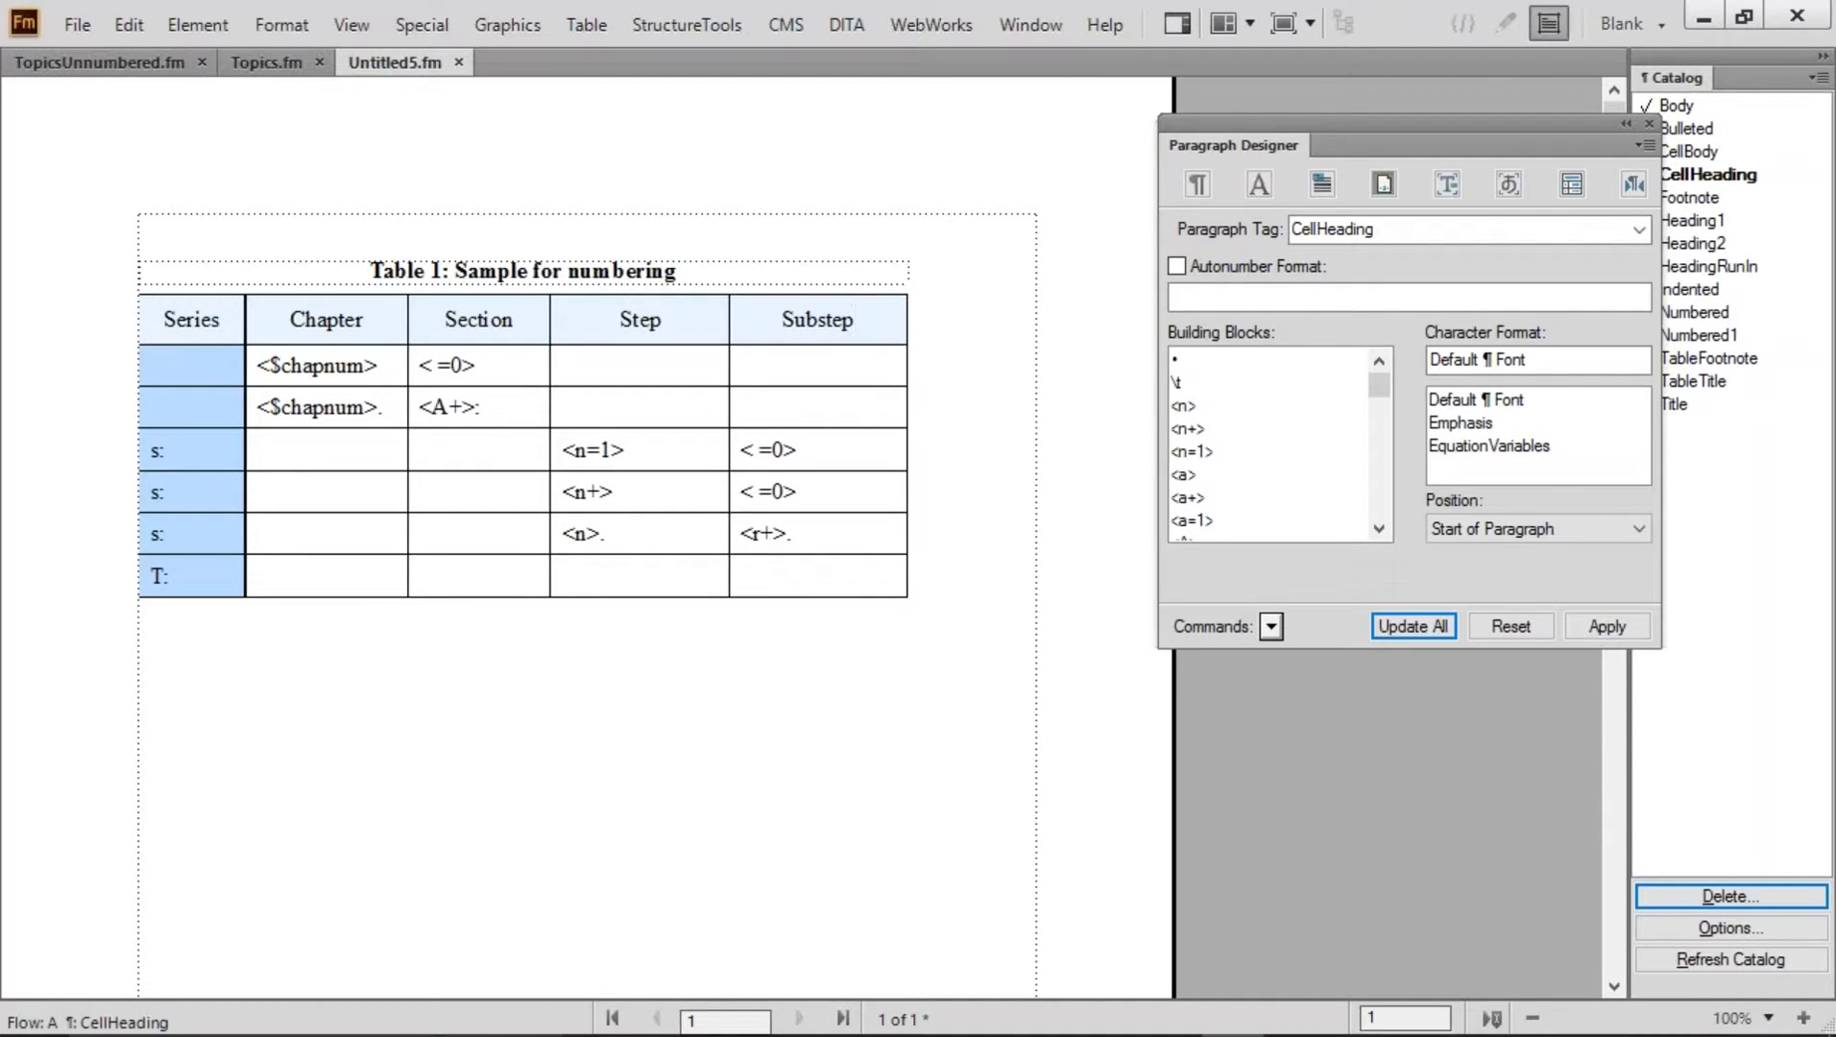
drag(688, 324, 869, 370)
click(735, 379)
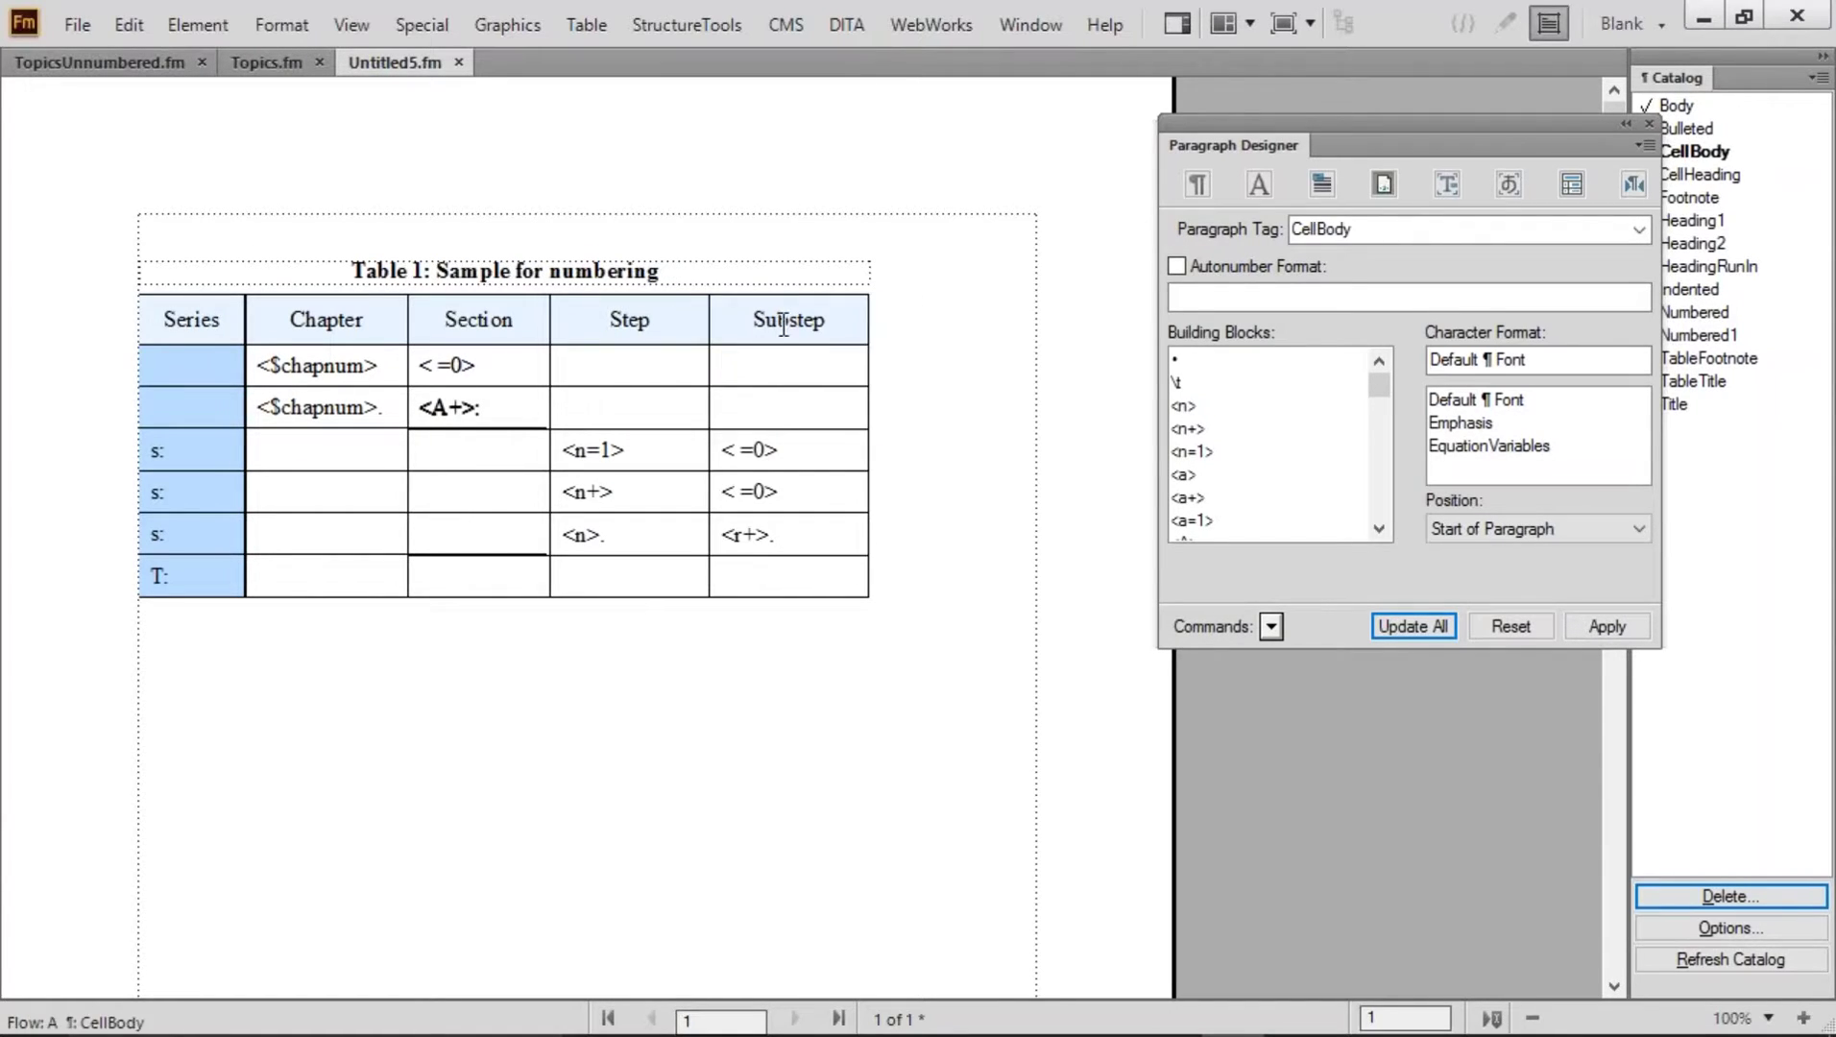
Add one column to the right of the Substep column and widen the Series column slightly
drag(784, 325, 784, 570)
right_click(781, 429)
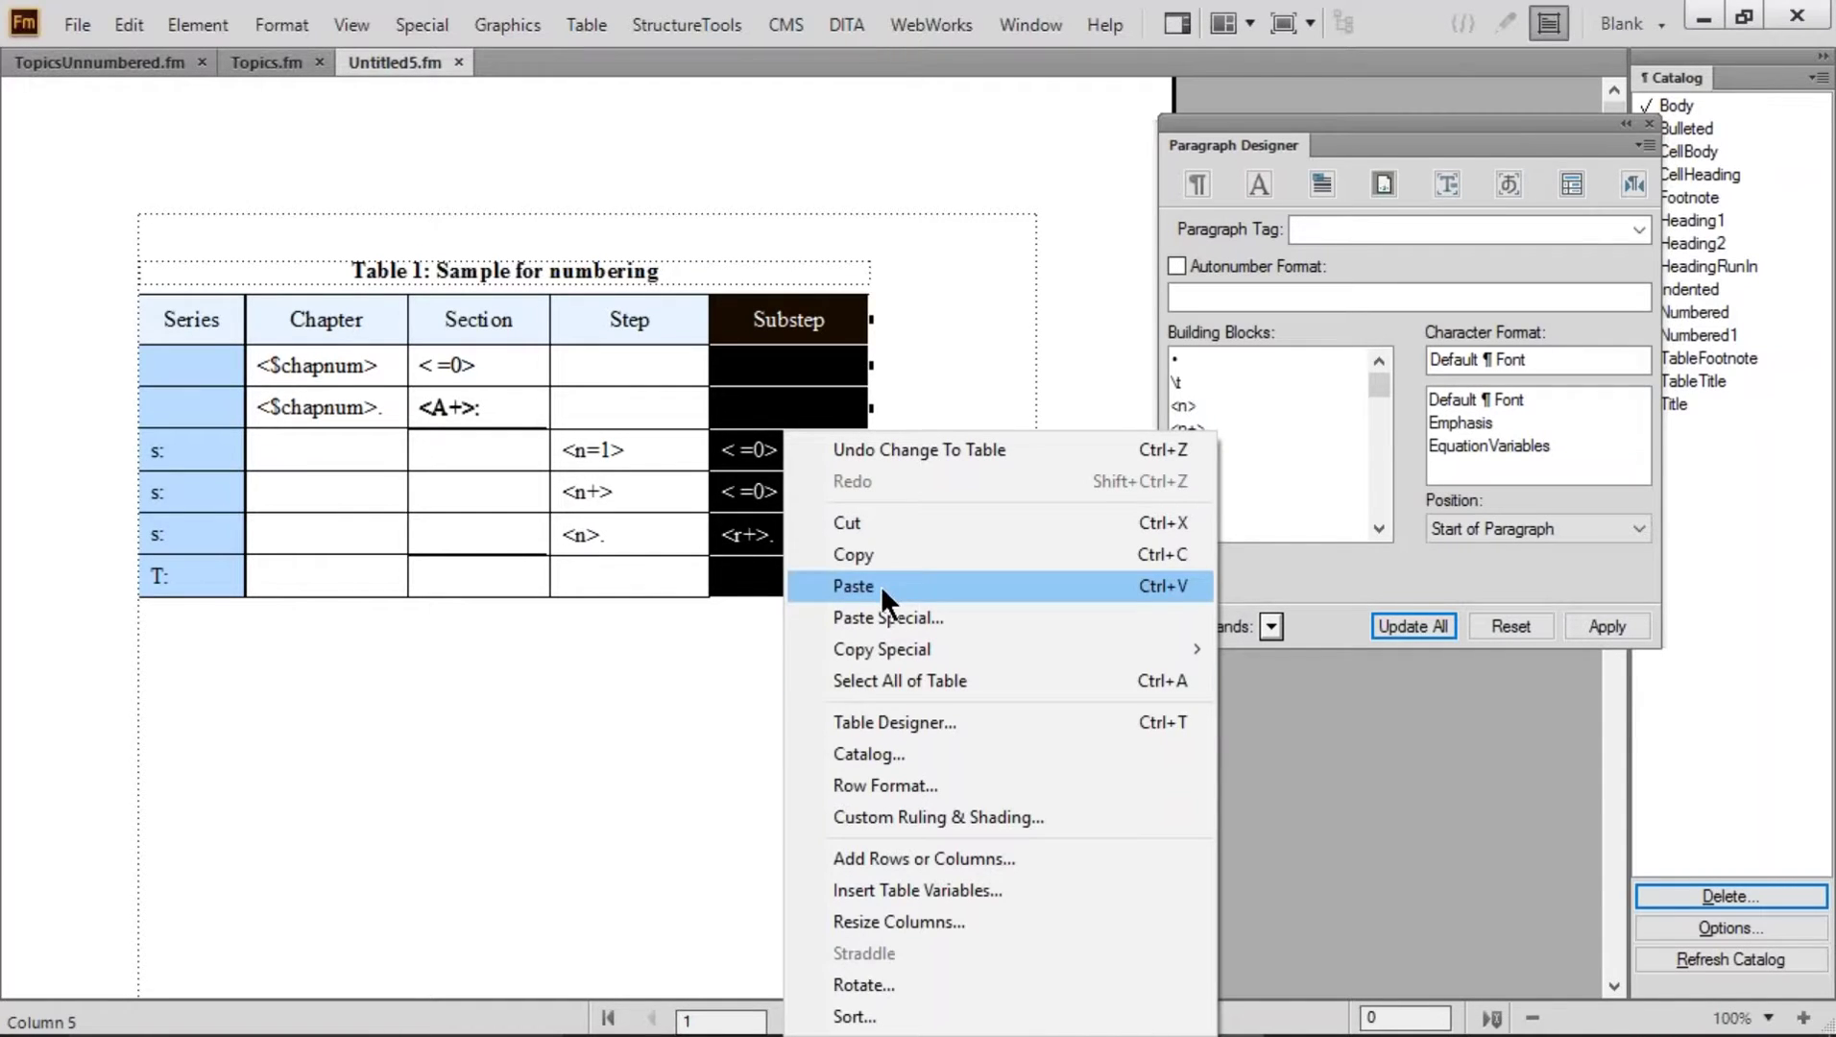
click(946, 856)
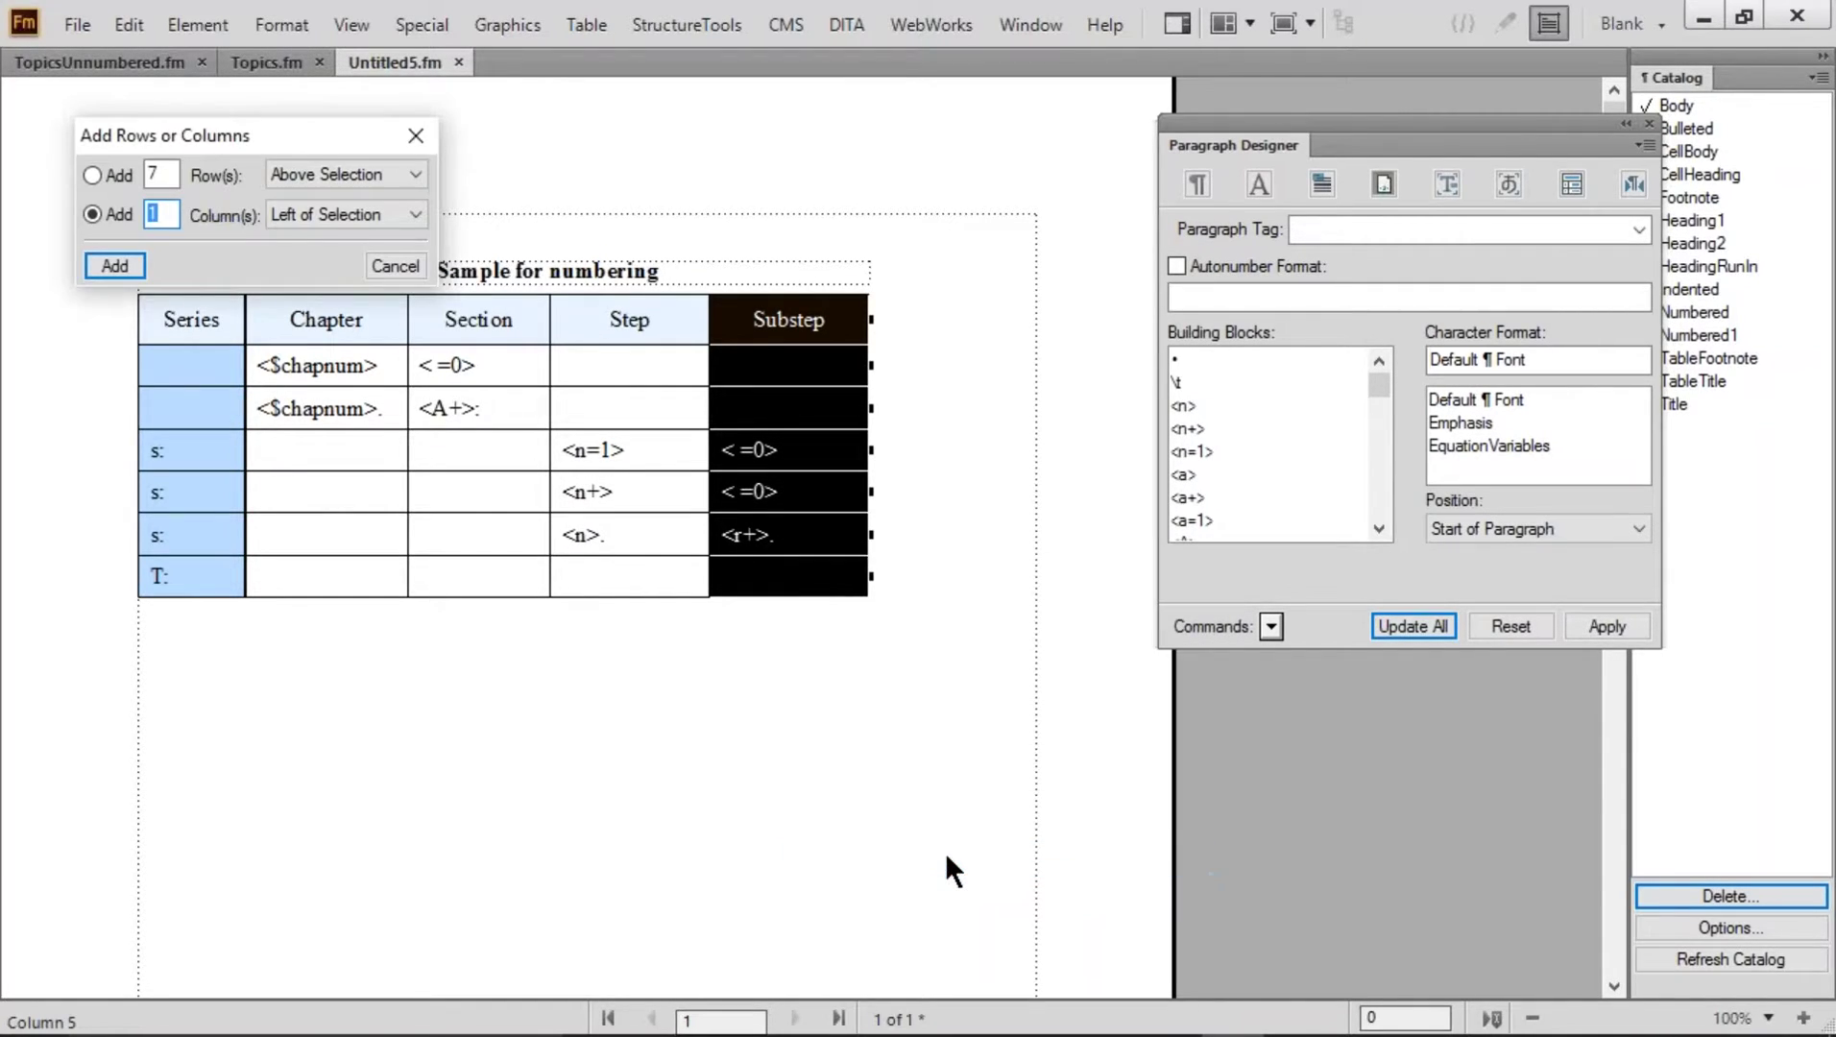
click(339, 209)
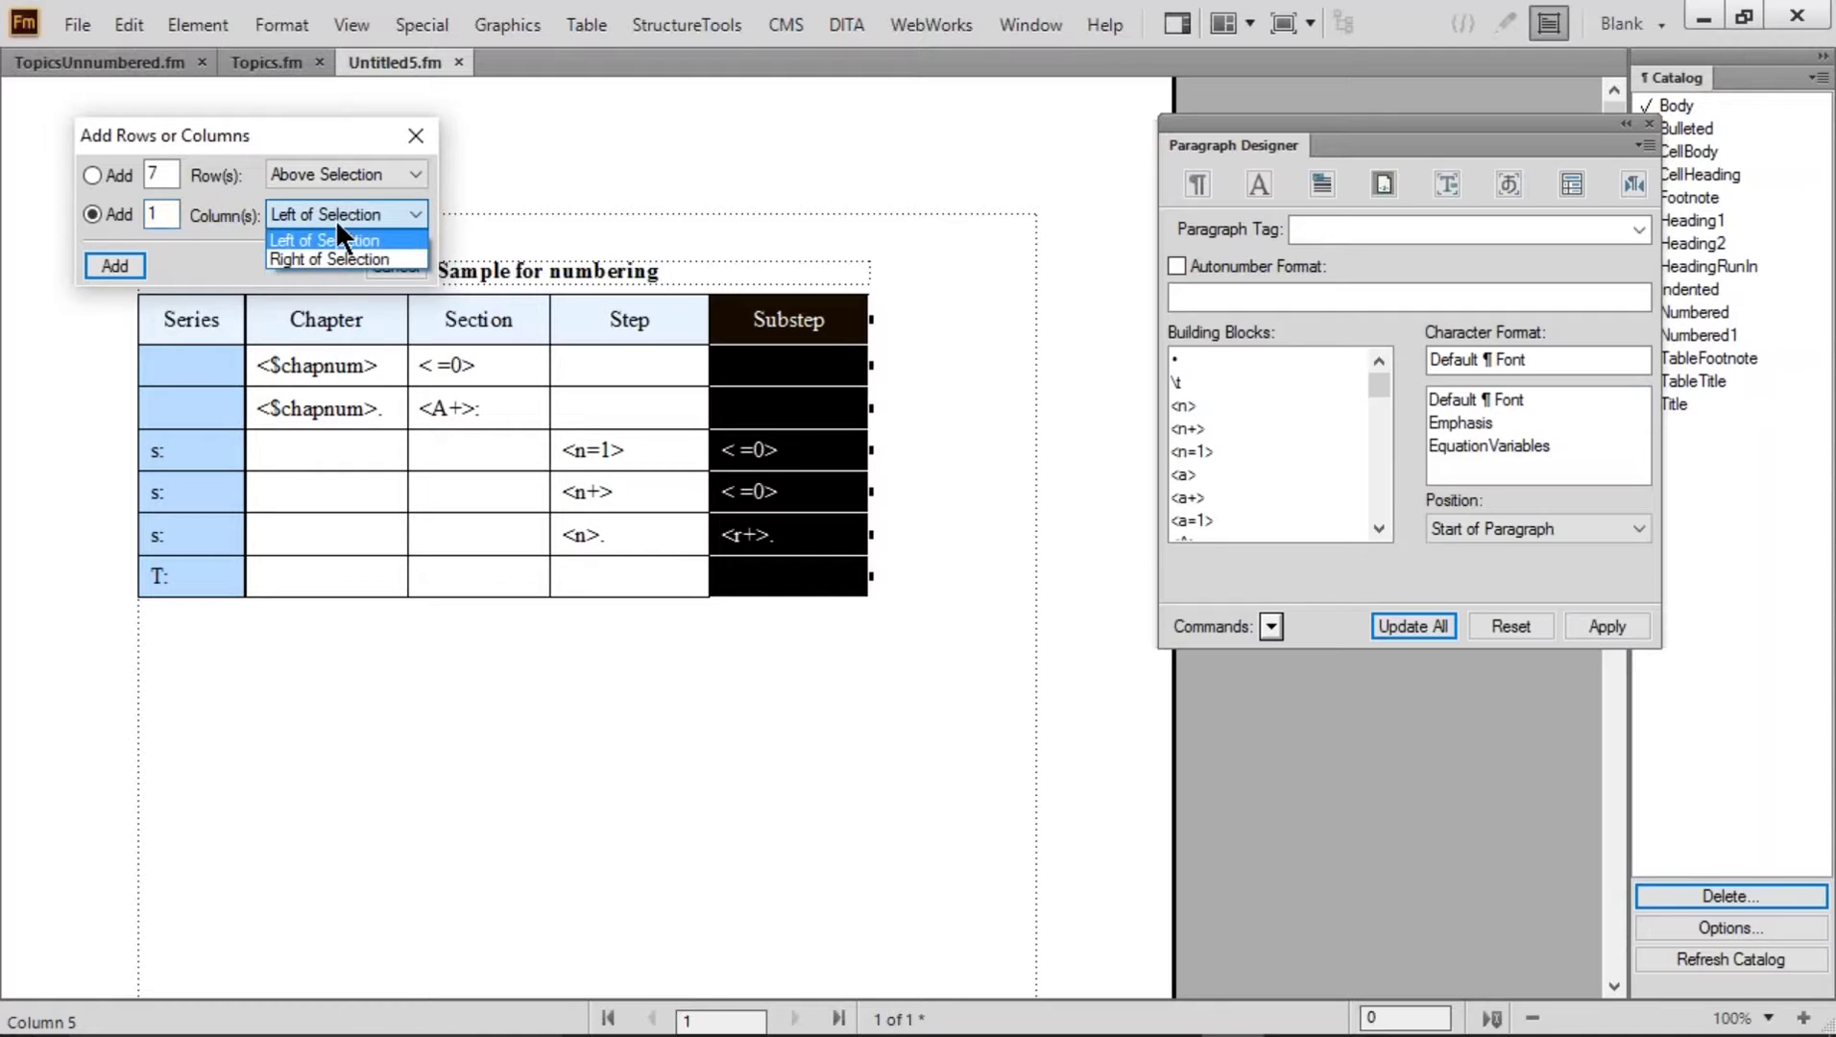
click(319, 260)
click(111, 265)
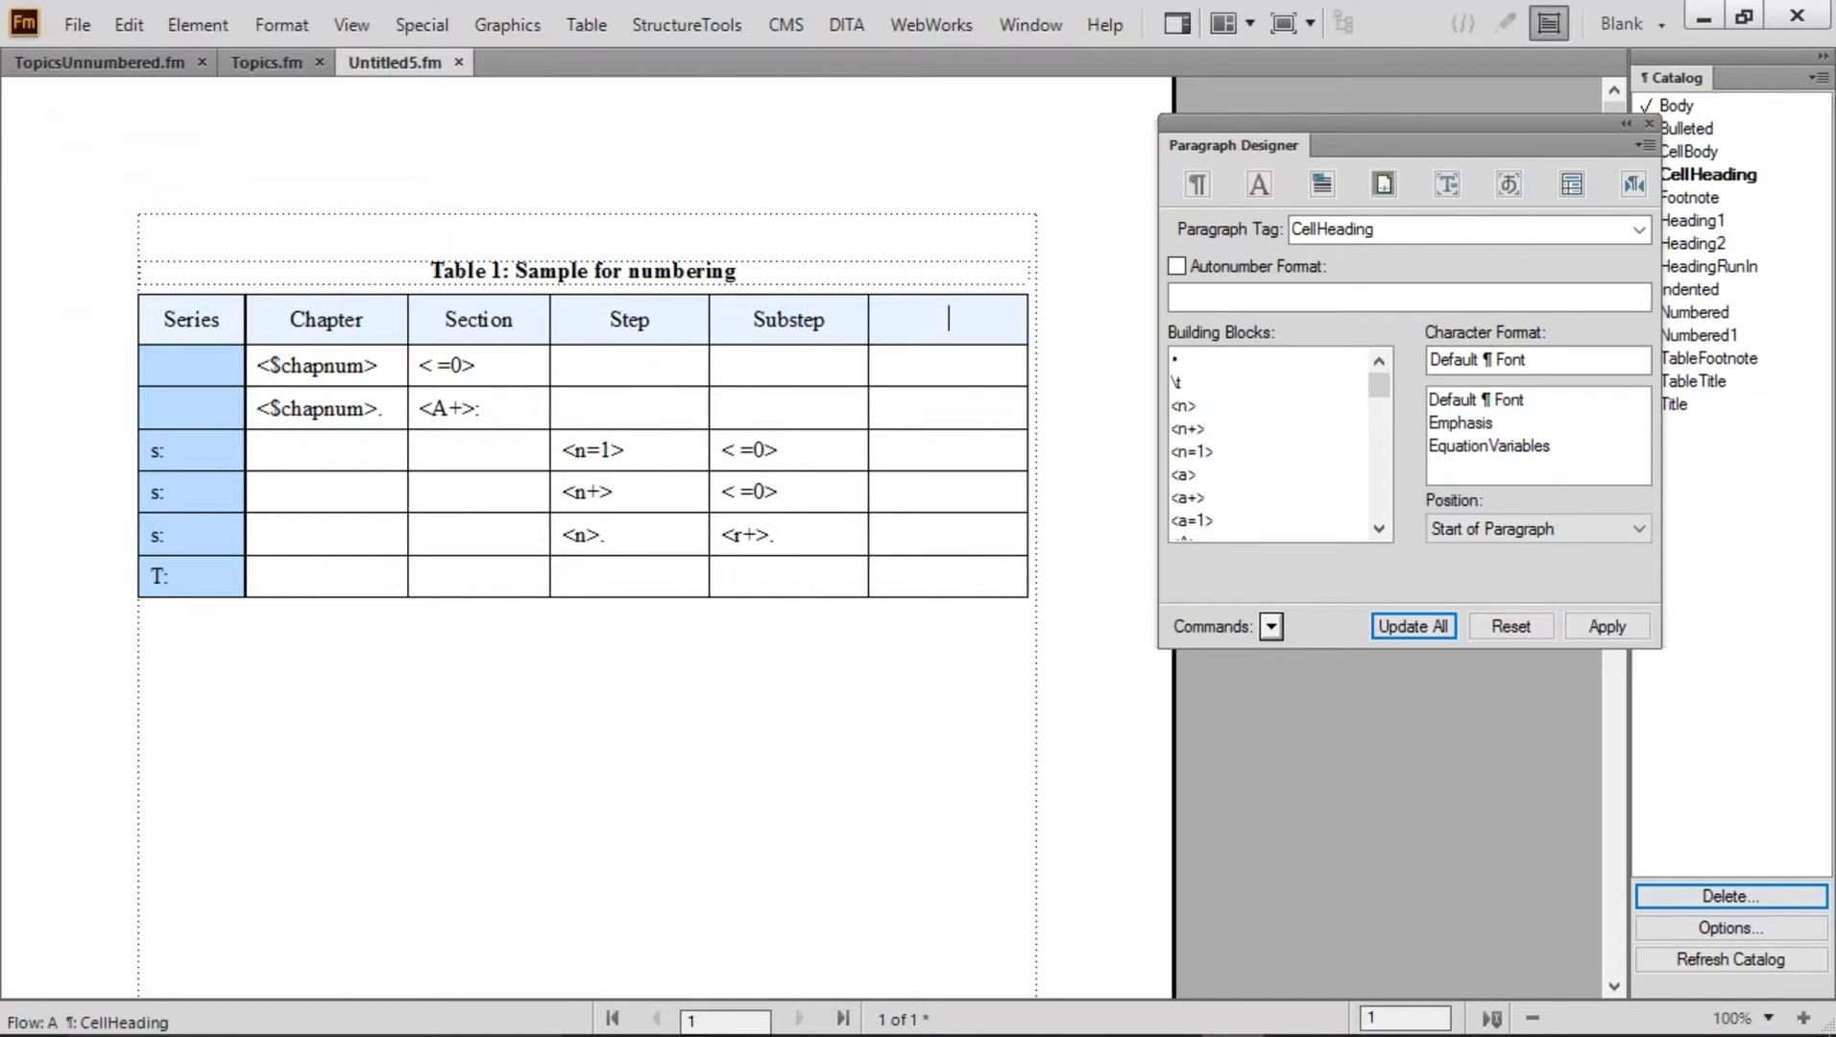
drag(231, 333, 261, 363)
Enter "Table <A+>:" in the new last column of the "T:" row
click(225, 579)
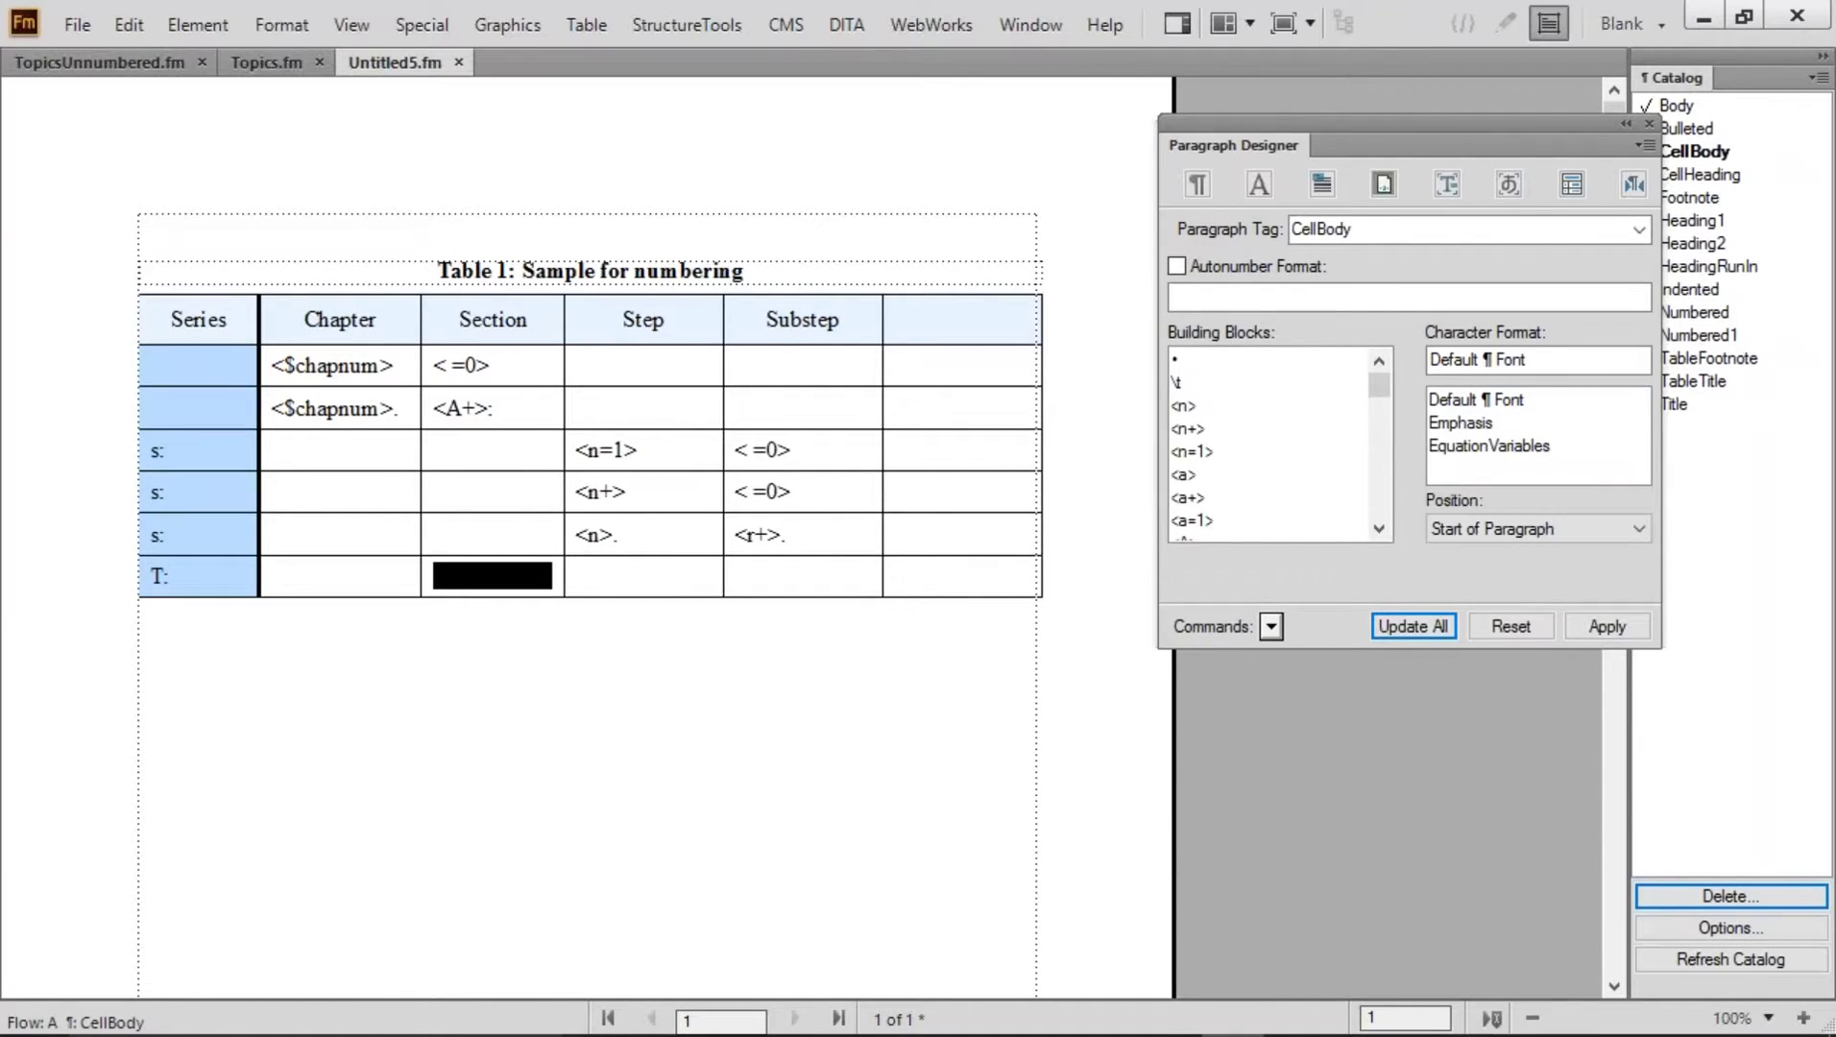
key(Tab)
key(Tab)
key(Tab)
text(Tab)
key(BackSpace)
key(BackSpace)
key(BackSpace)
text(t)
key(BackSpace)
text(T:)
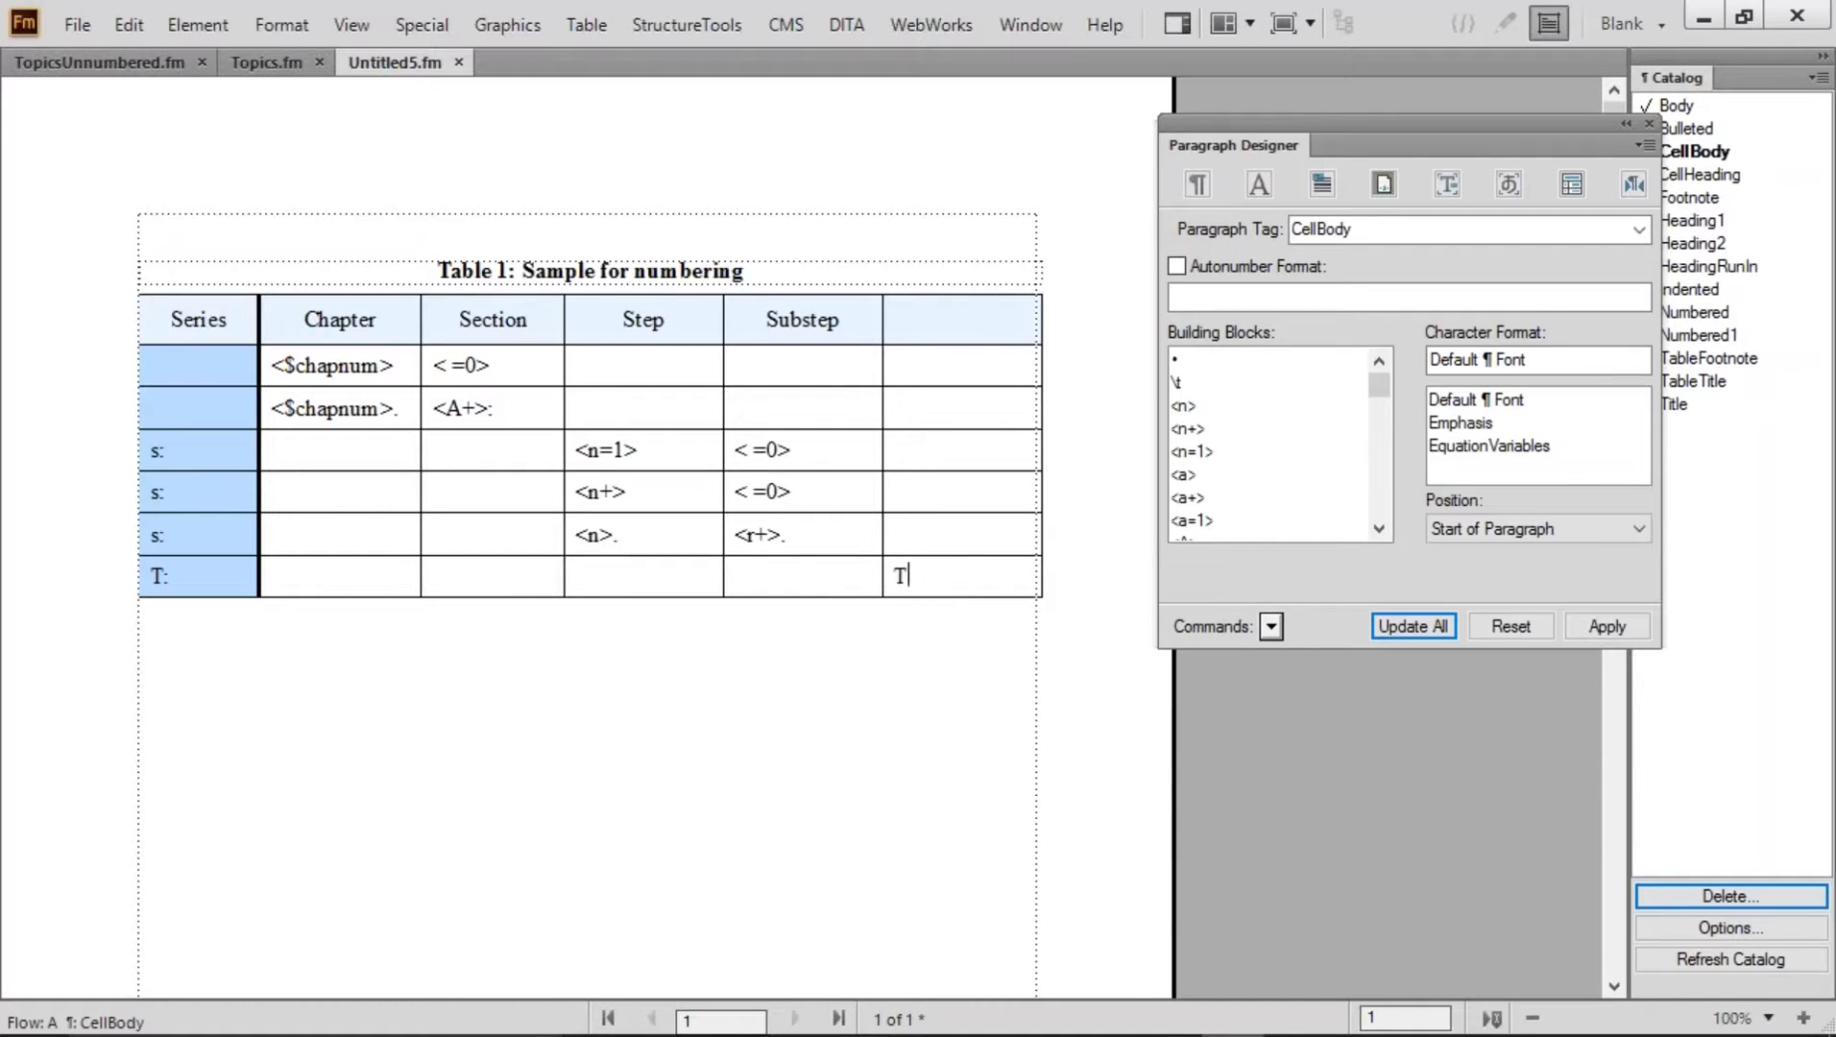
key(BackSpace)
key(BackSpace)
text(Table <A+>:)
drag(293, 456, 452, 457)
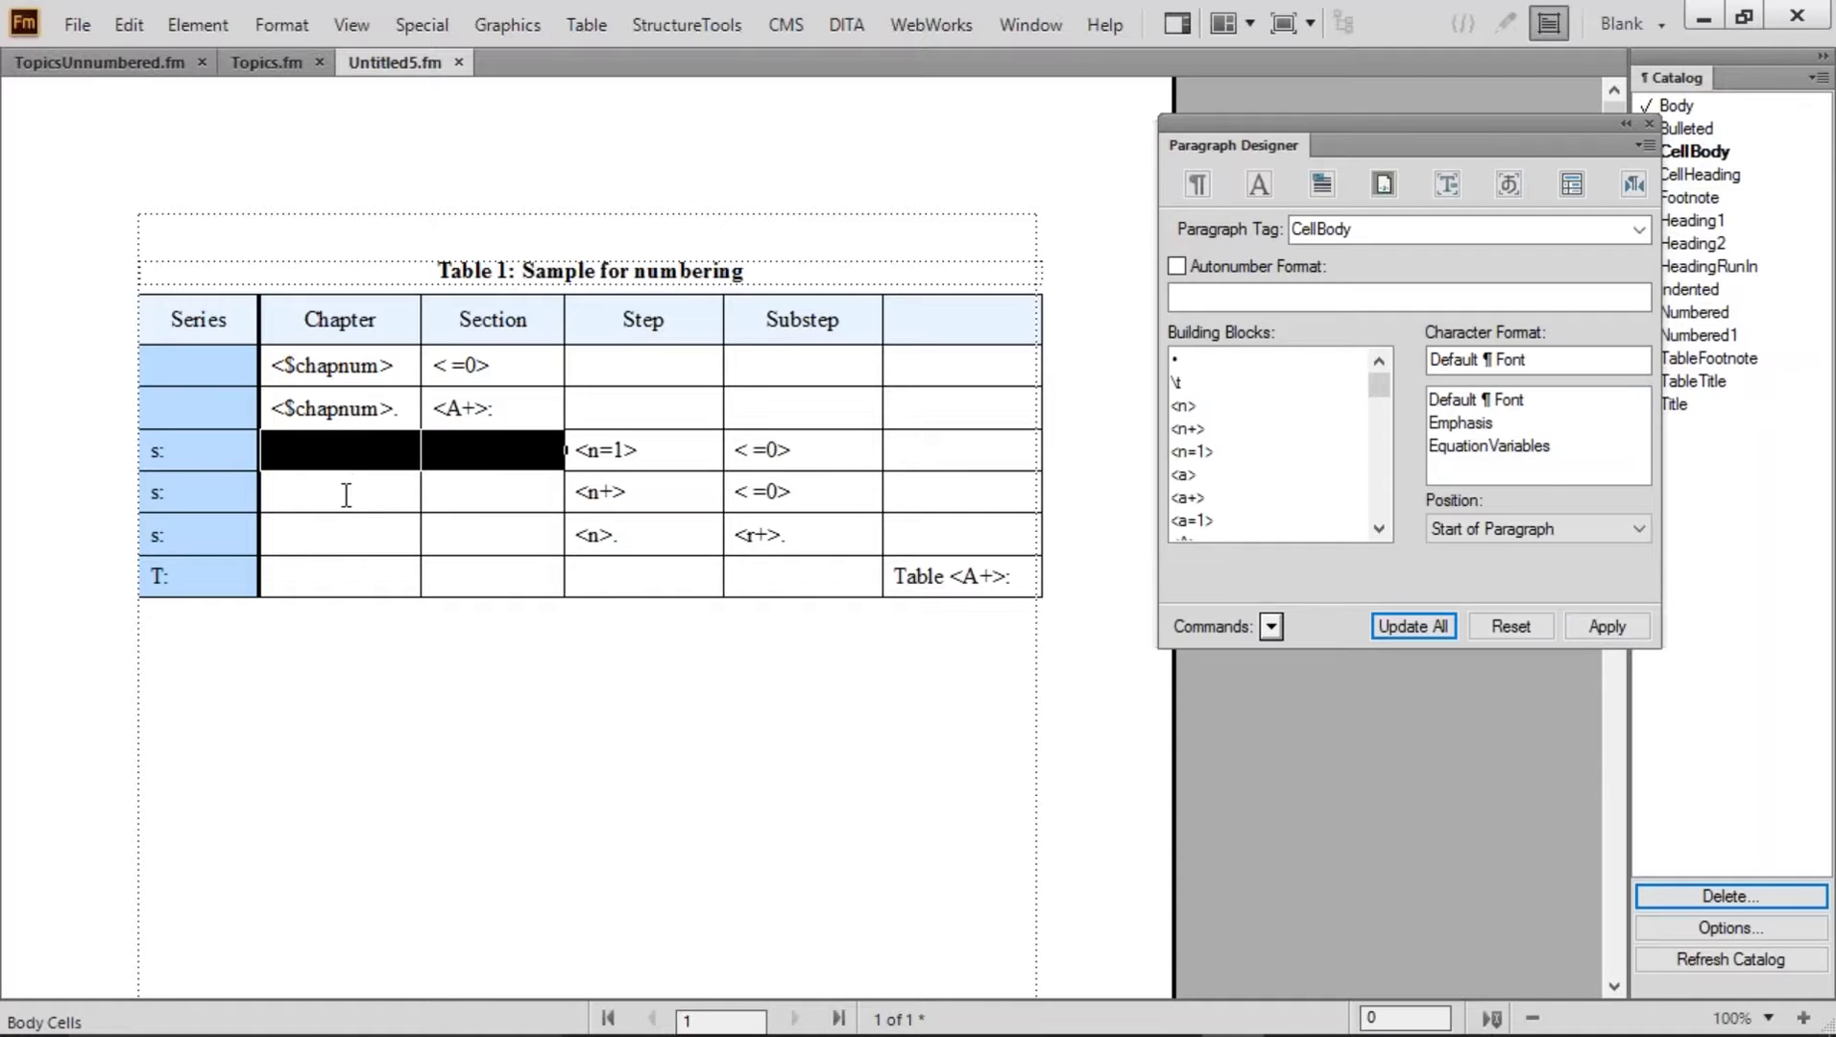
drag(346, 494, 451, 514)
drag(357, 300, 348, 584)
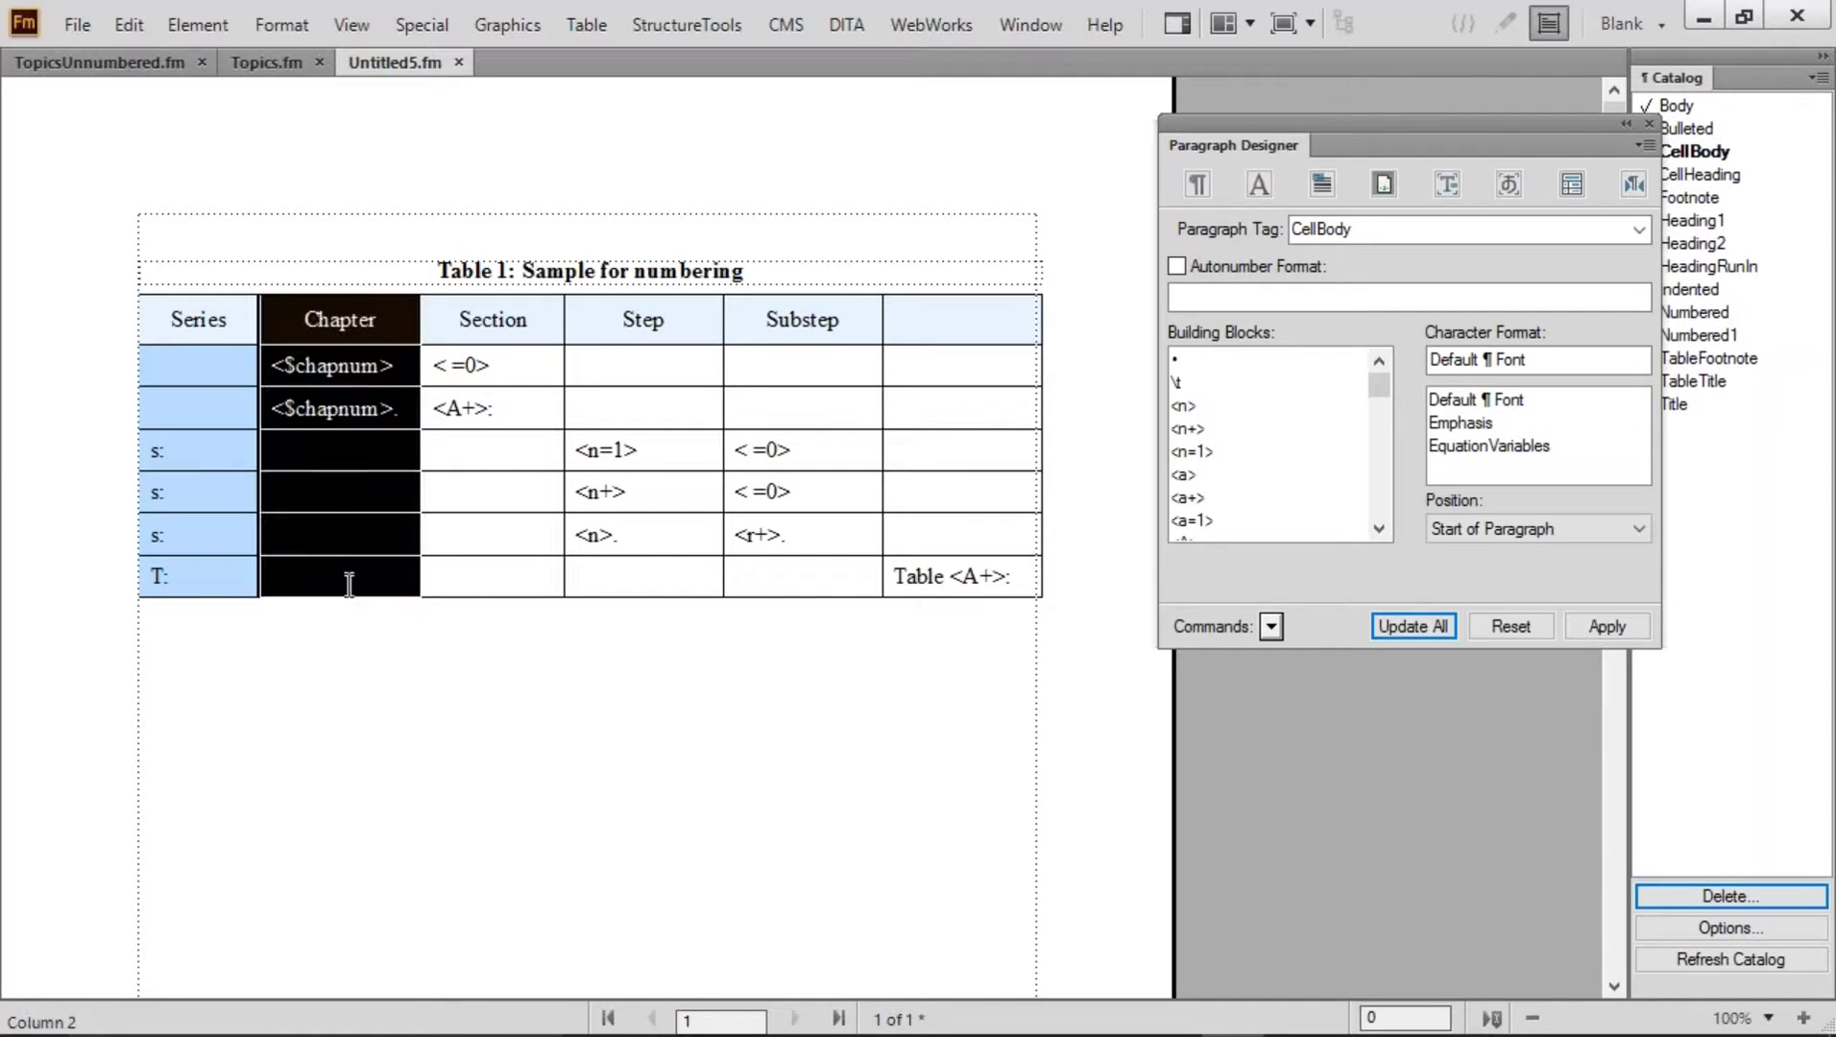
drag(493, 315, 500, 436)
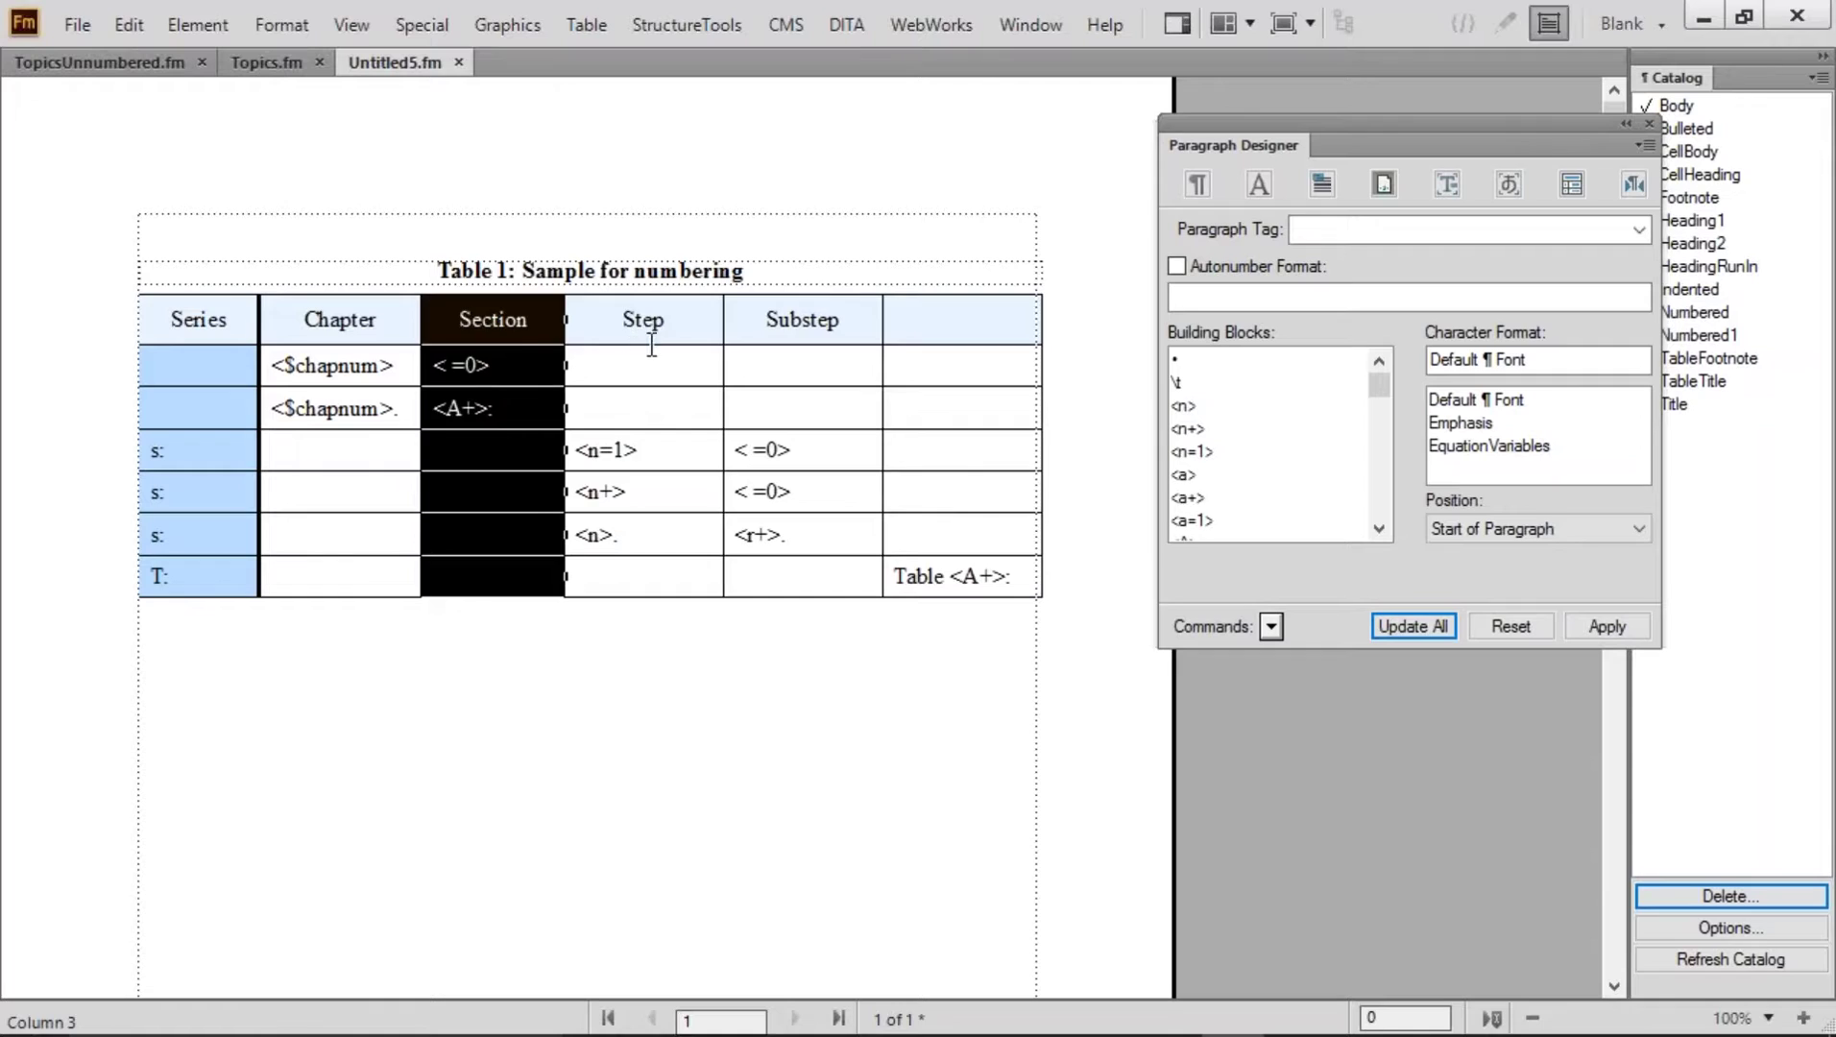
drag(651, 346, 655, 477)
drag(779, 332, 793, 490)
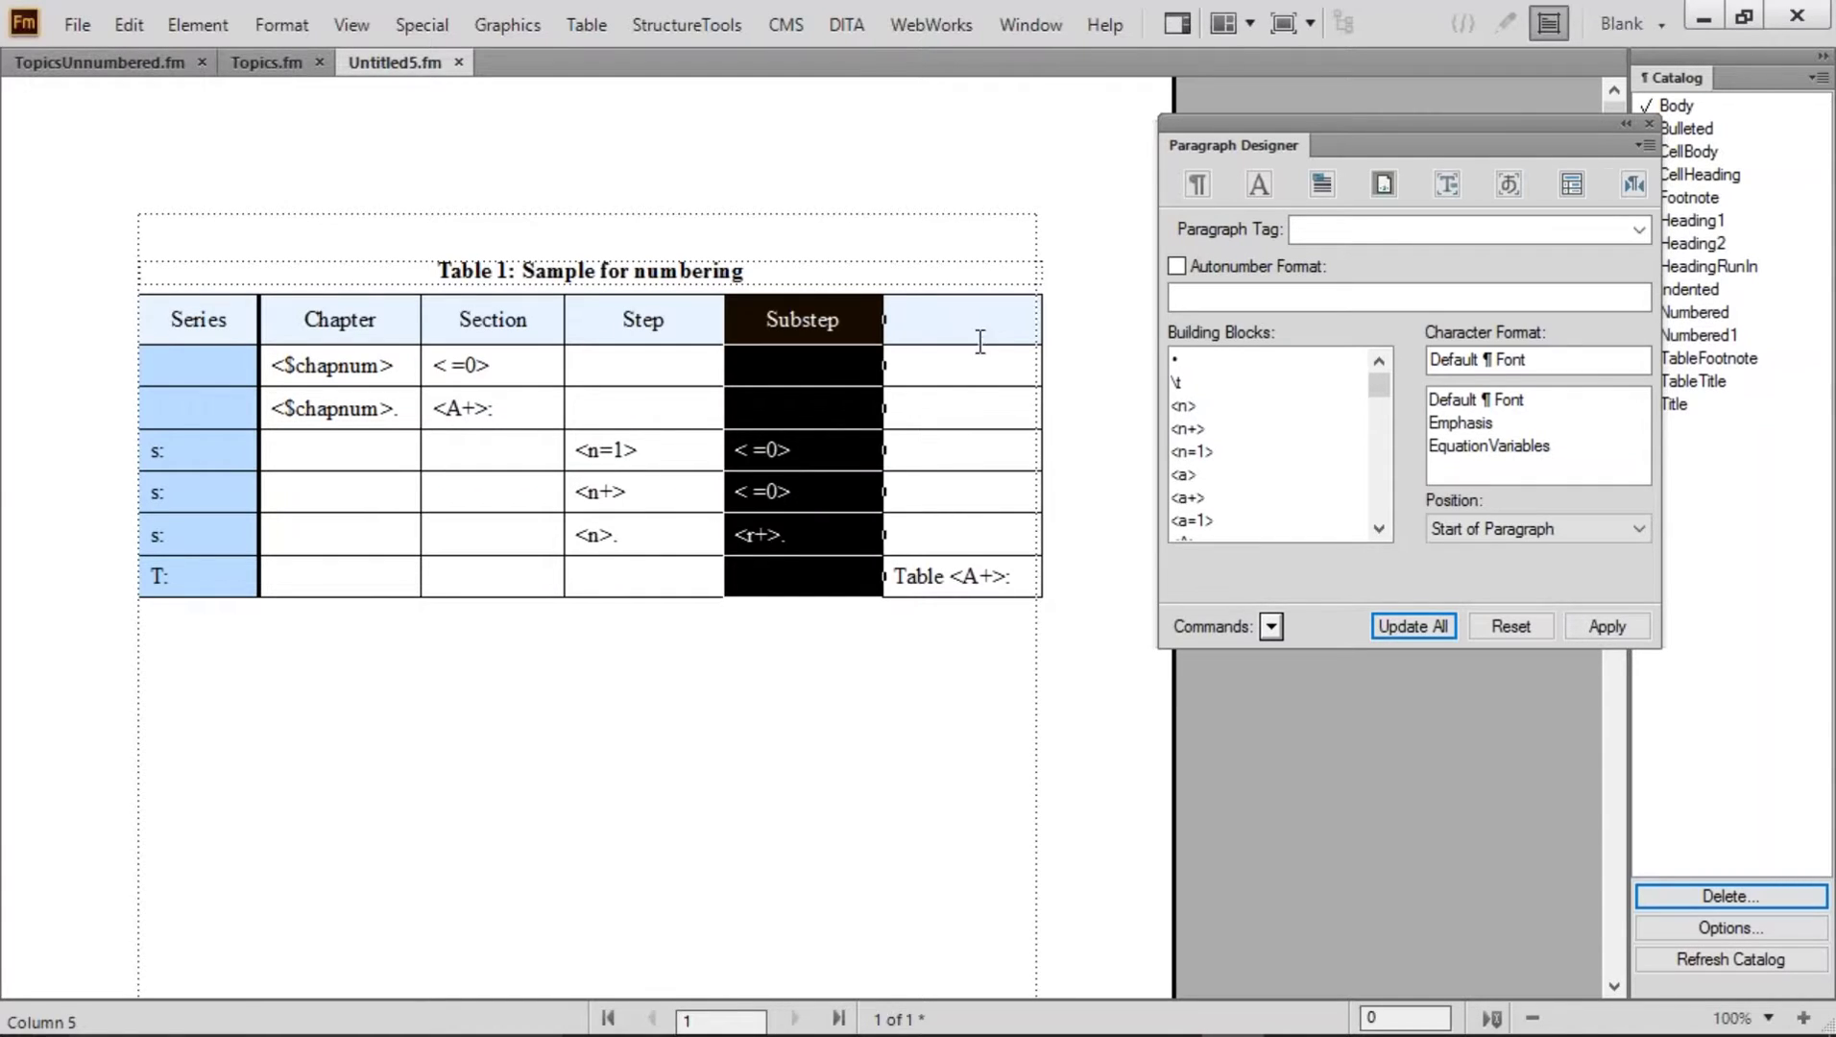
Head the new last column "Table" and remove the word Table before <A+>: in the "T:" row
click(963, 319)
text(Table)
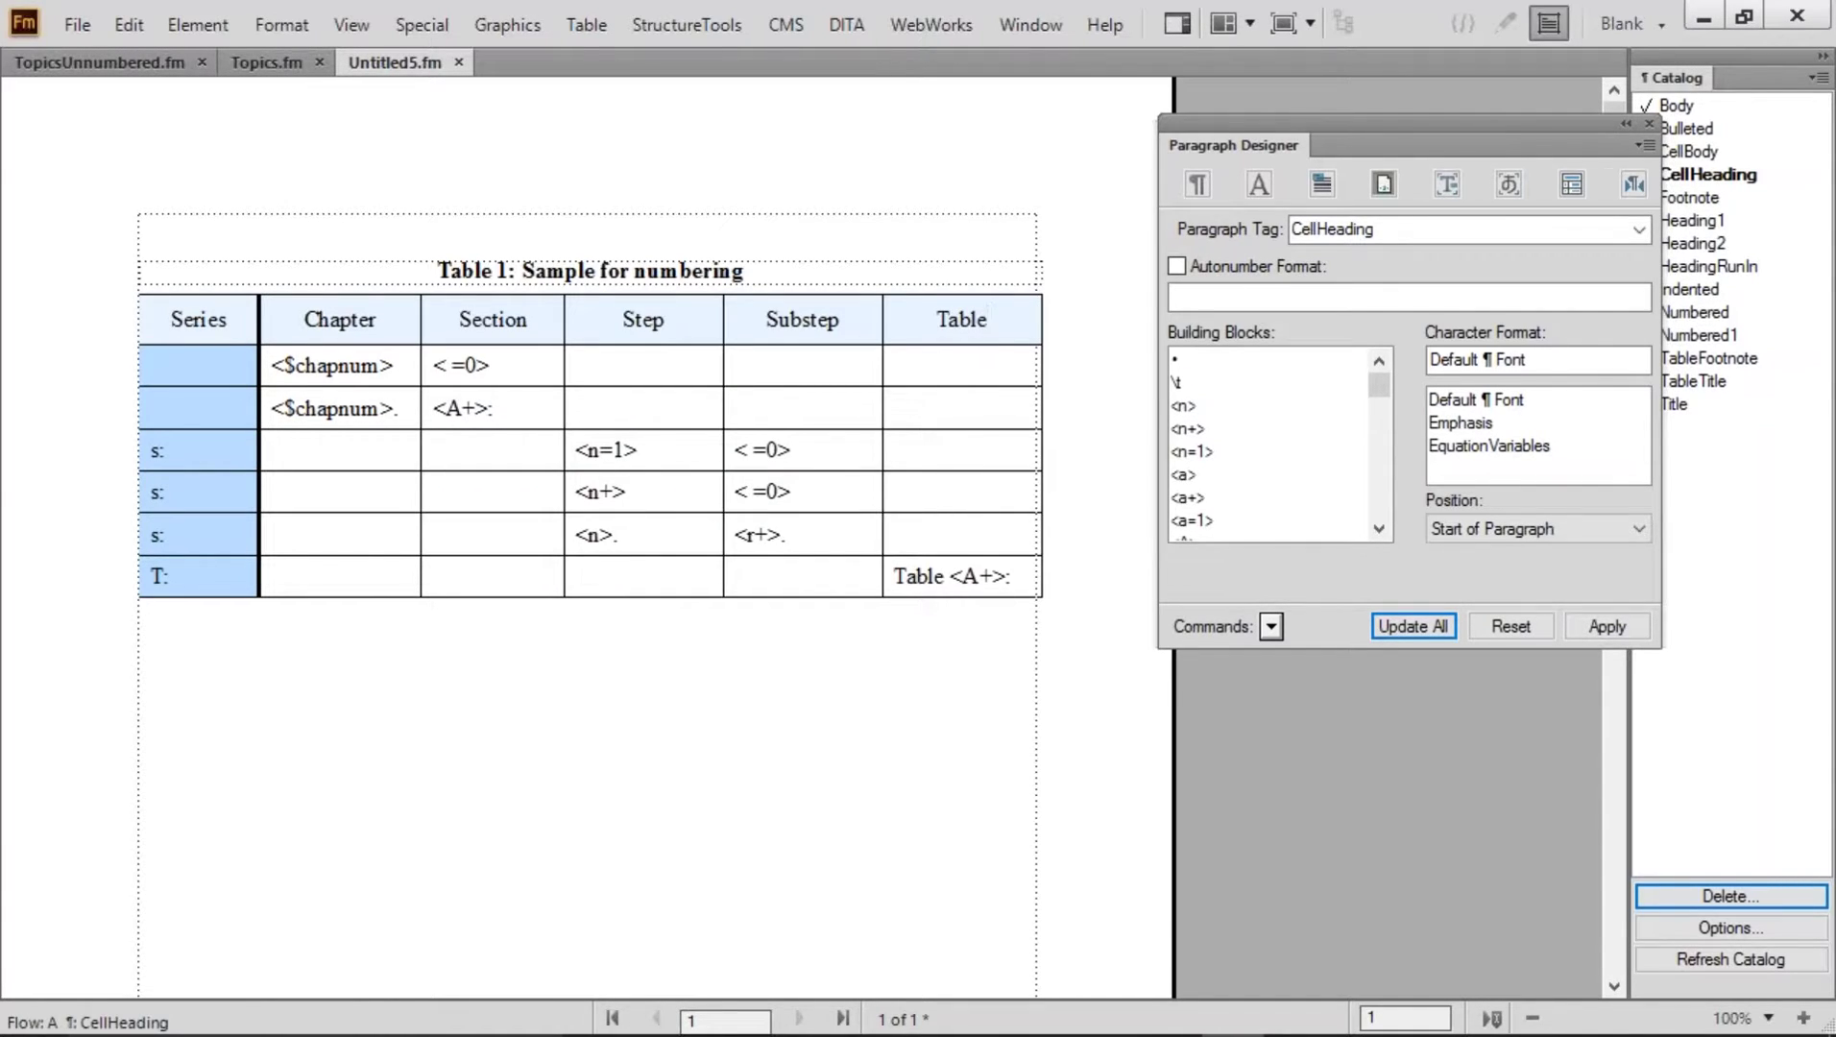
drag(1005, 575, 927, 579)
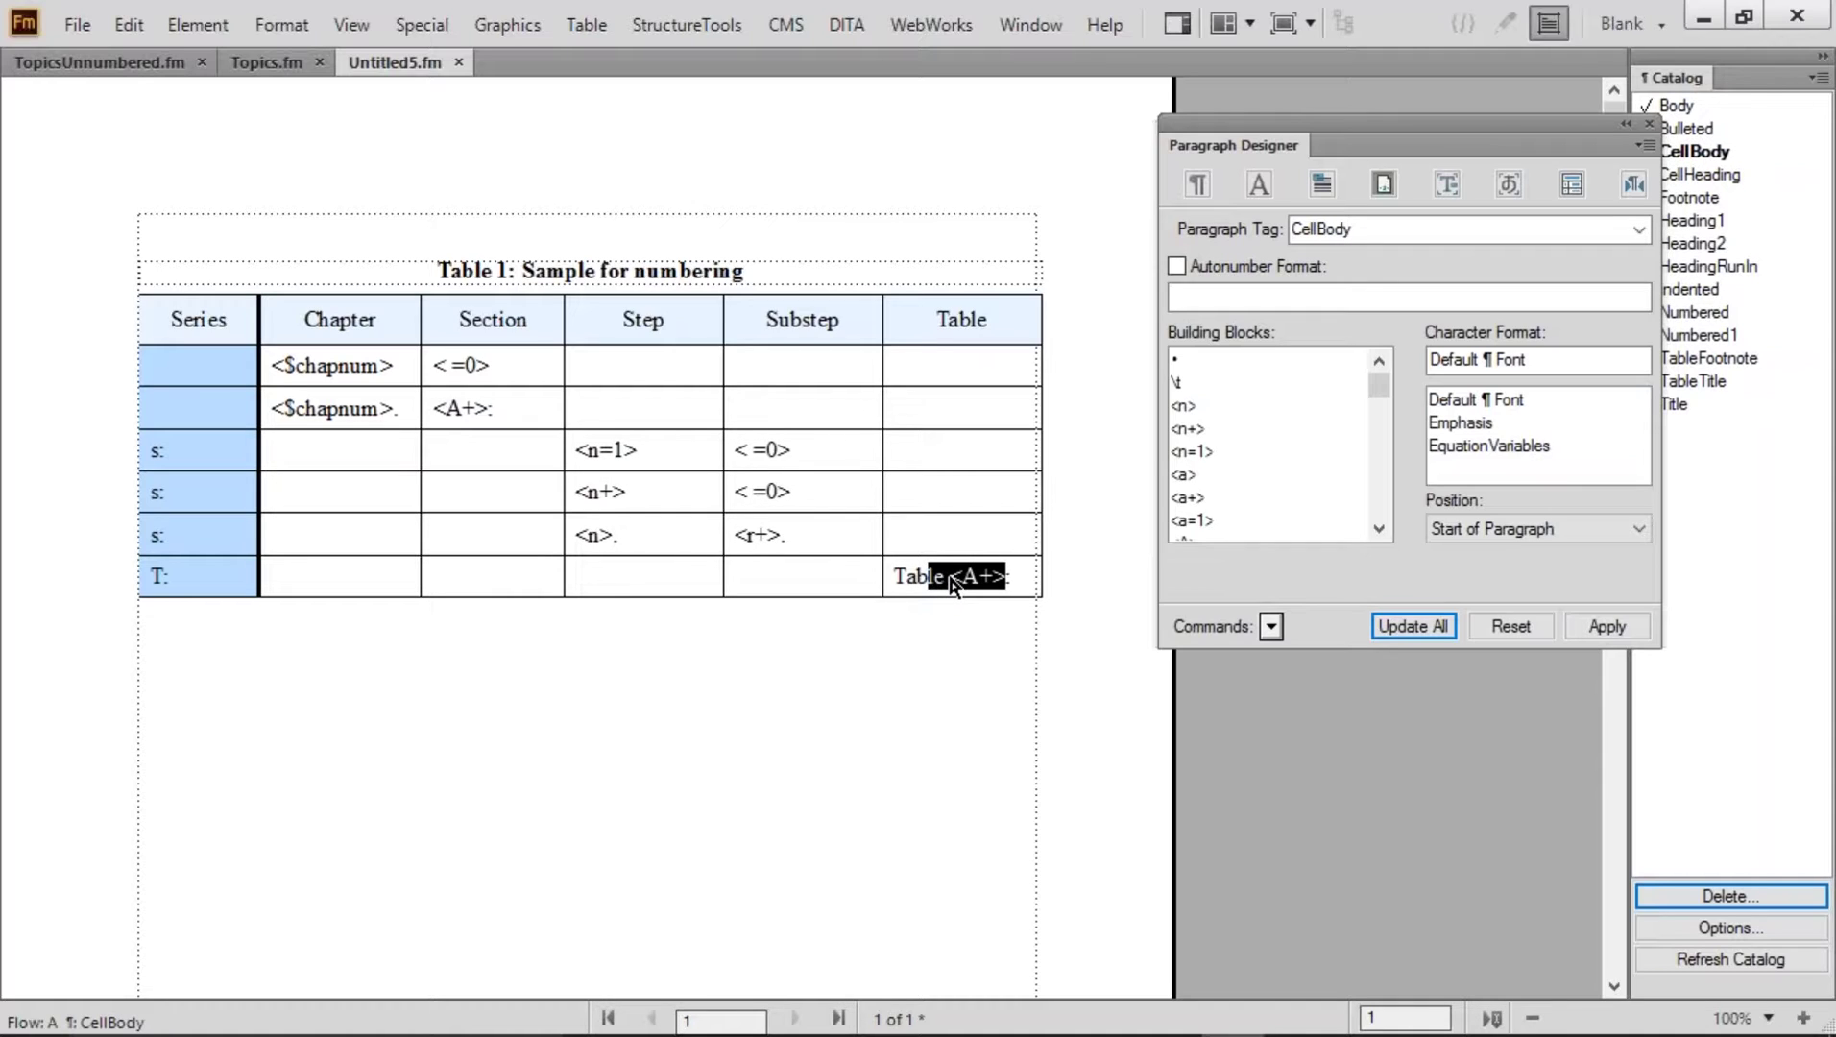
click(953, 581)
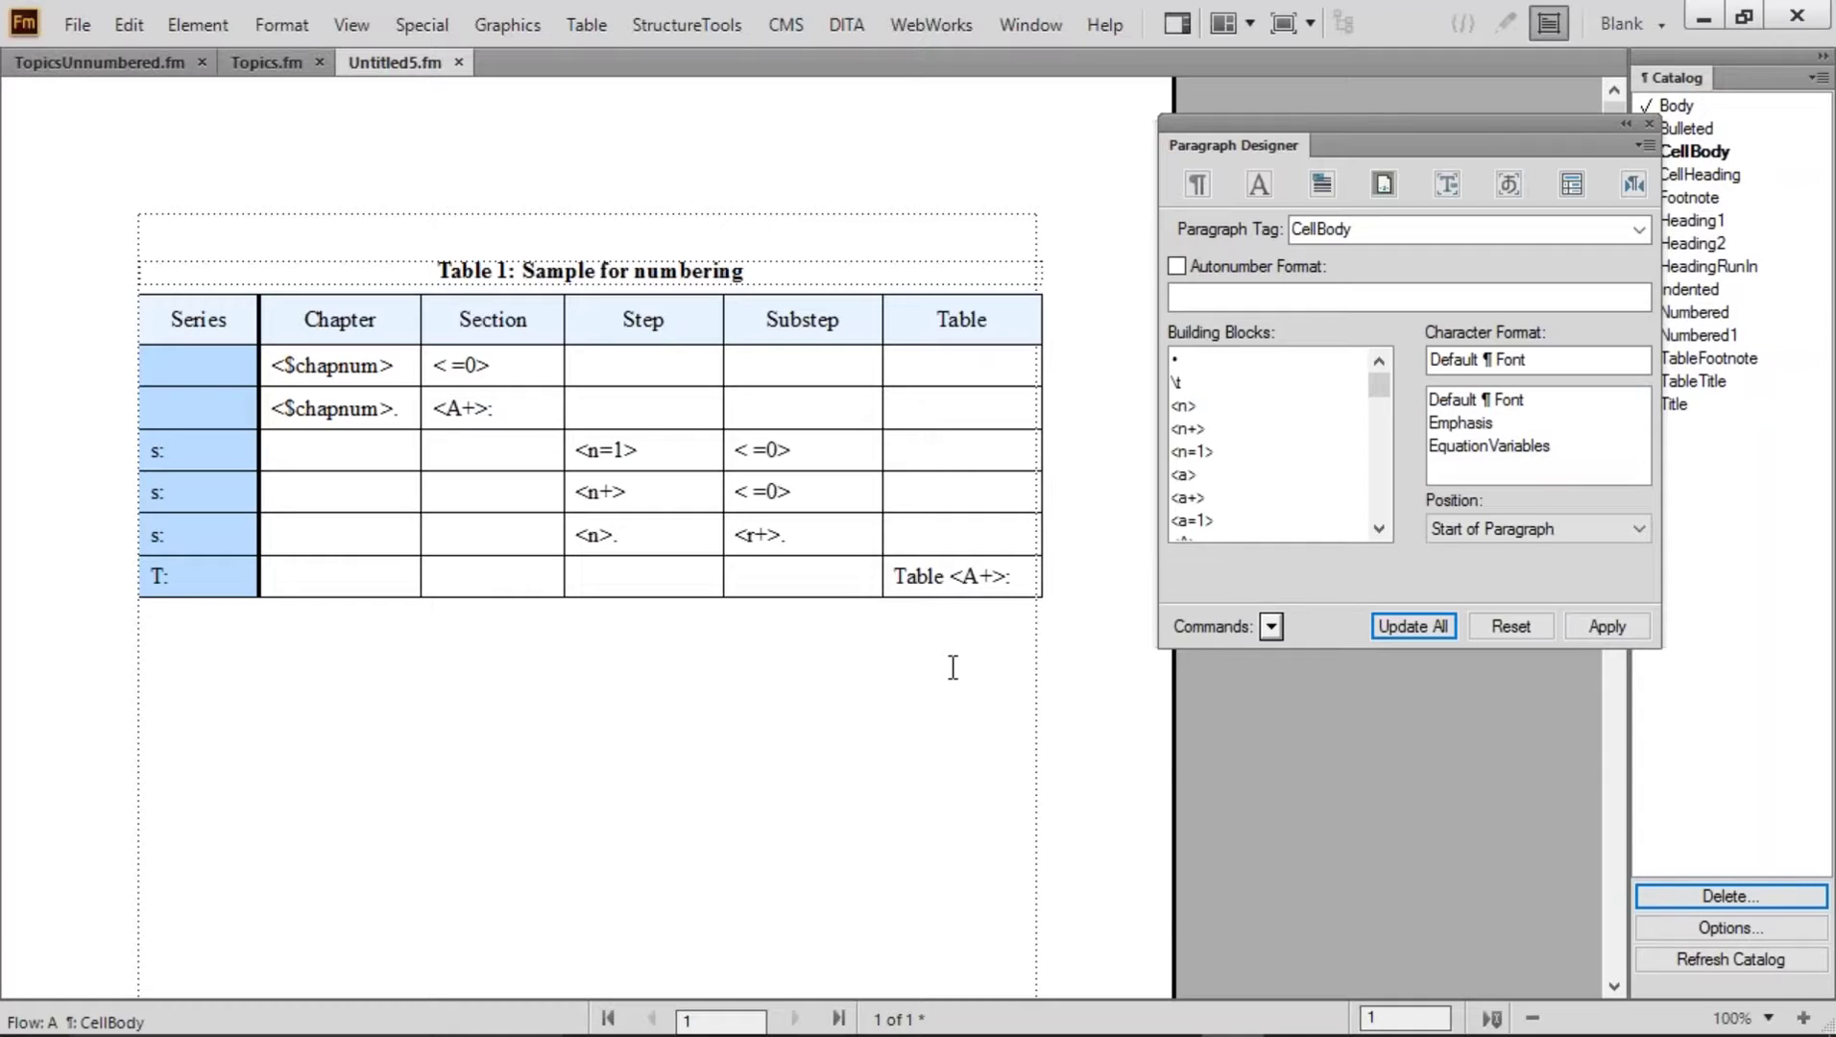
key(BackSpace)
key(BackSpace)
key(BackSpace)
key(BackSpace)
key(BackSpace)
key(BackSpace)
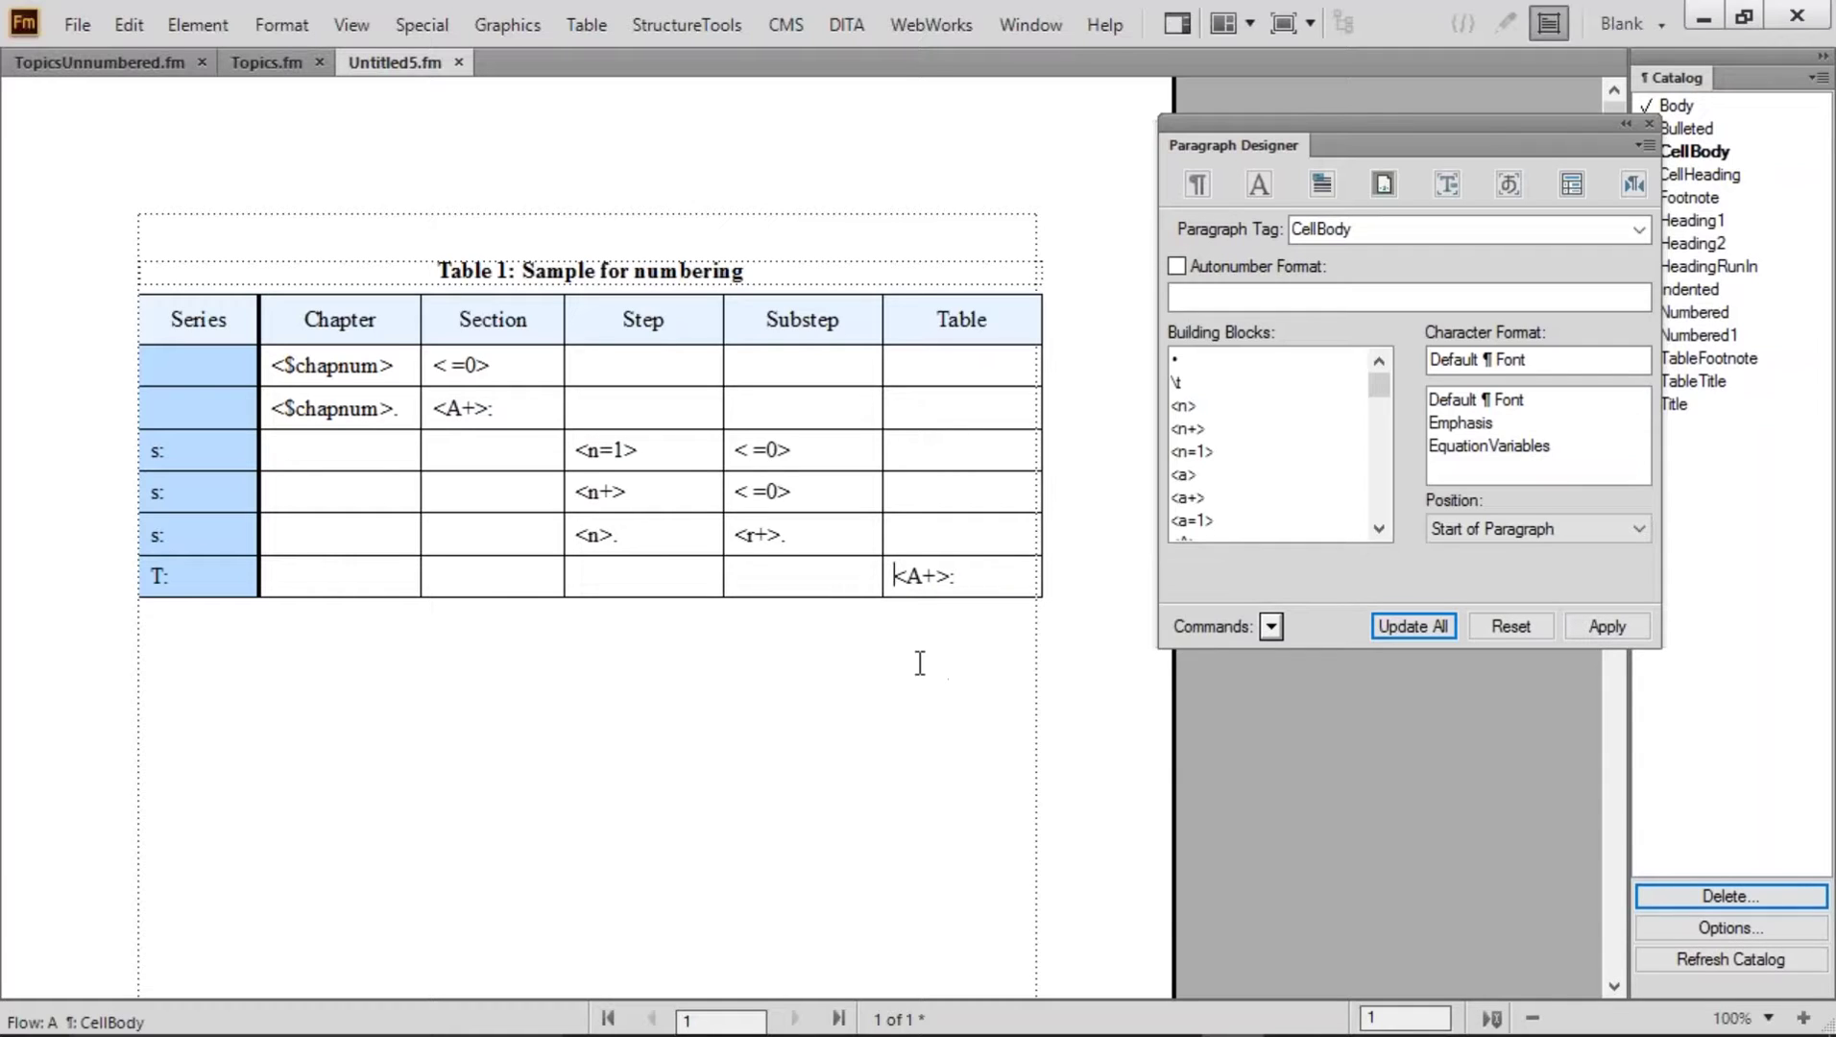
Enter "Table <$chapnum>." under Chapter in the "T:" row
click(316, 571)
text(<$chapnum>)
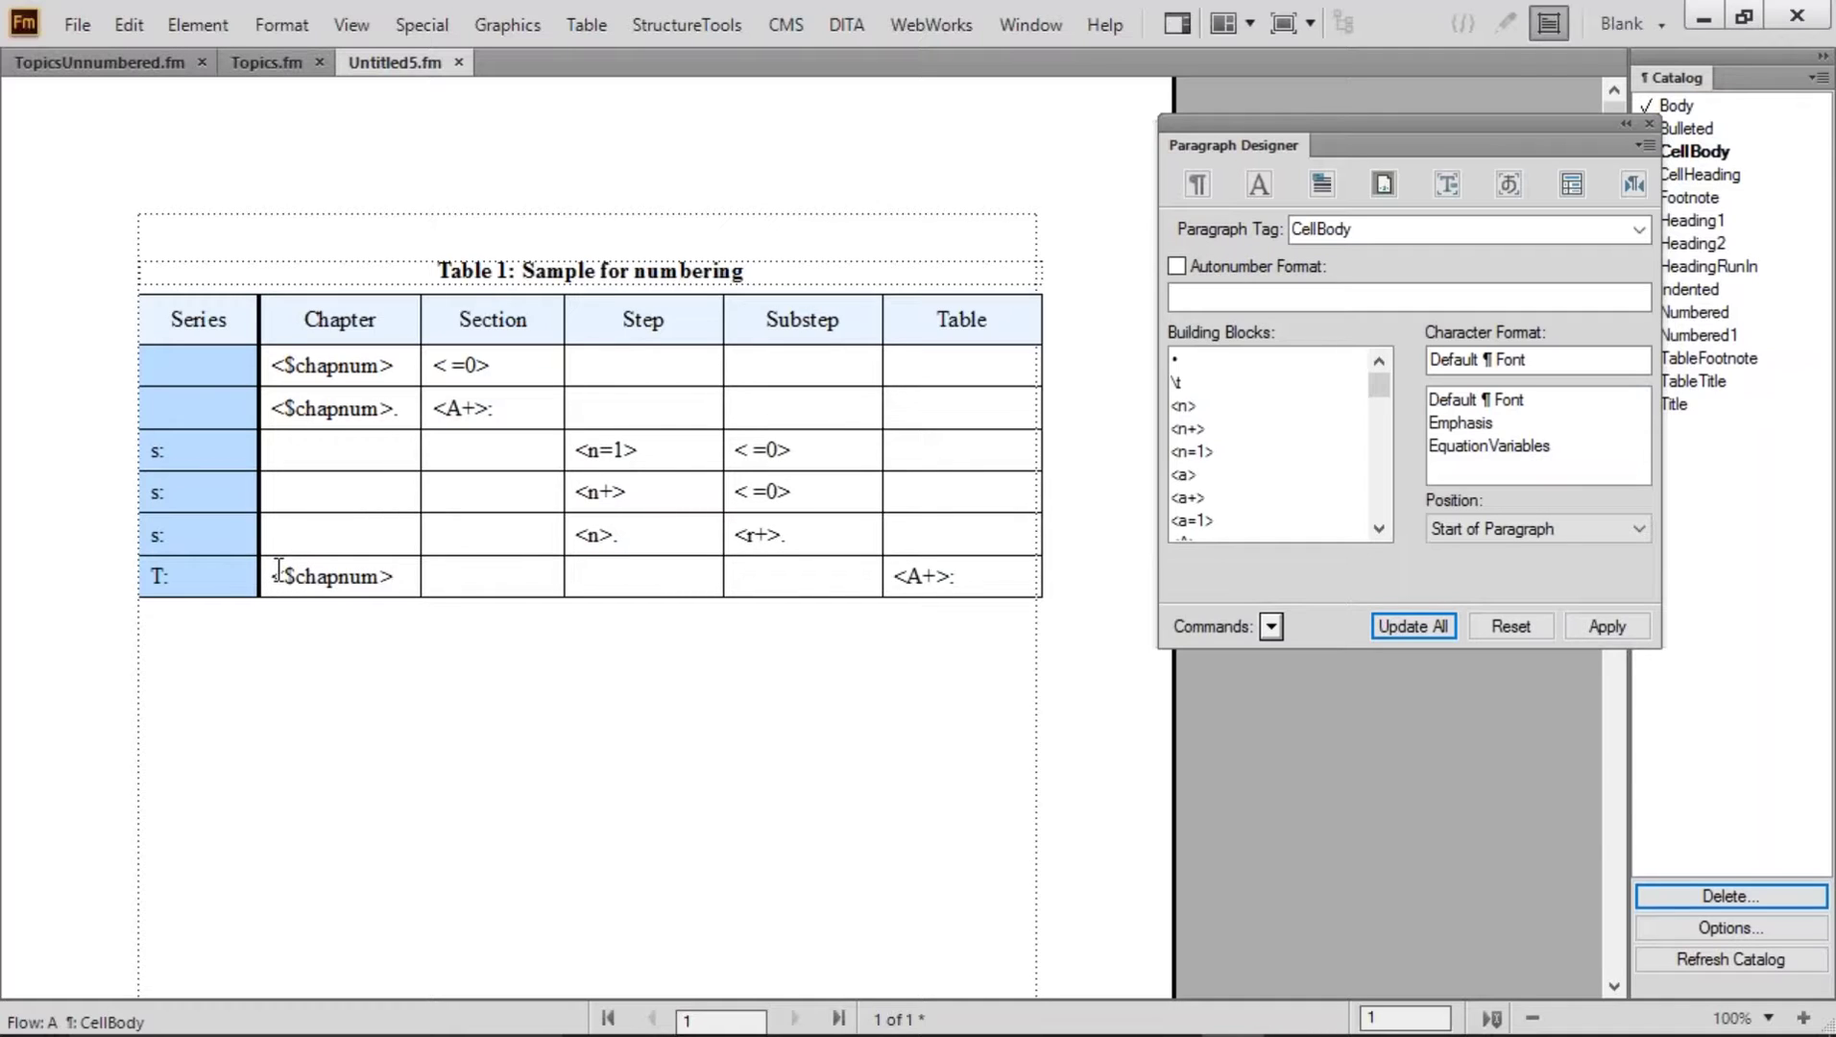
drag(272, 574, 401, 583)
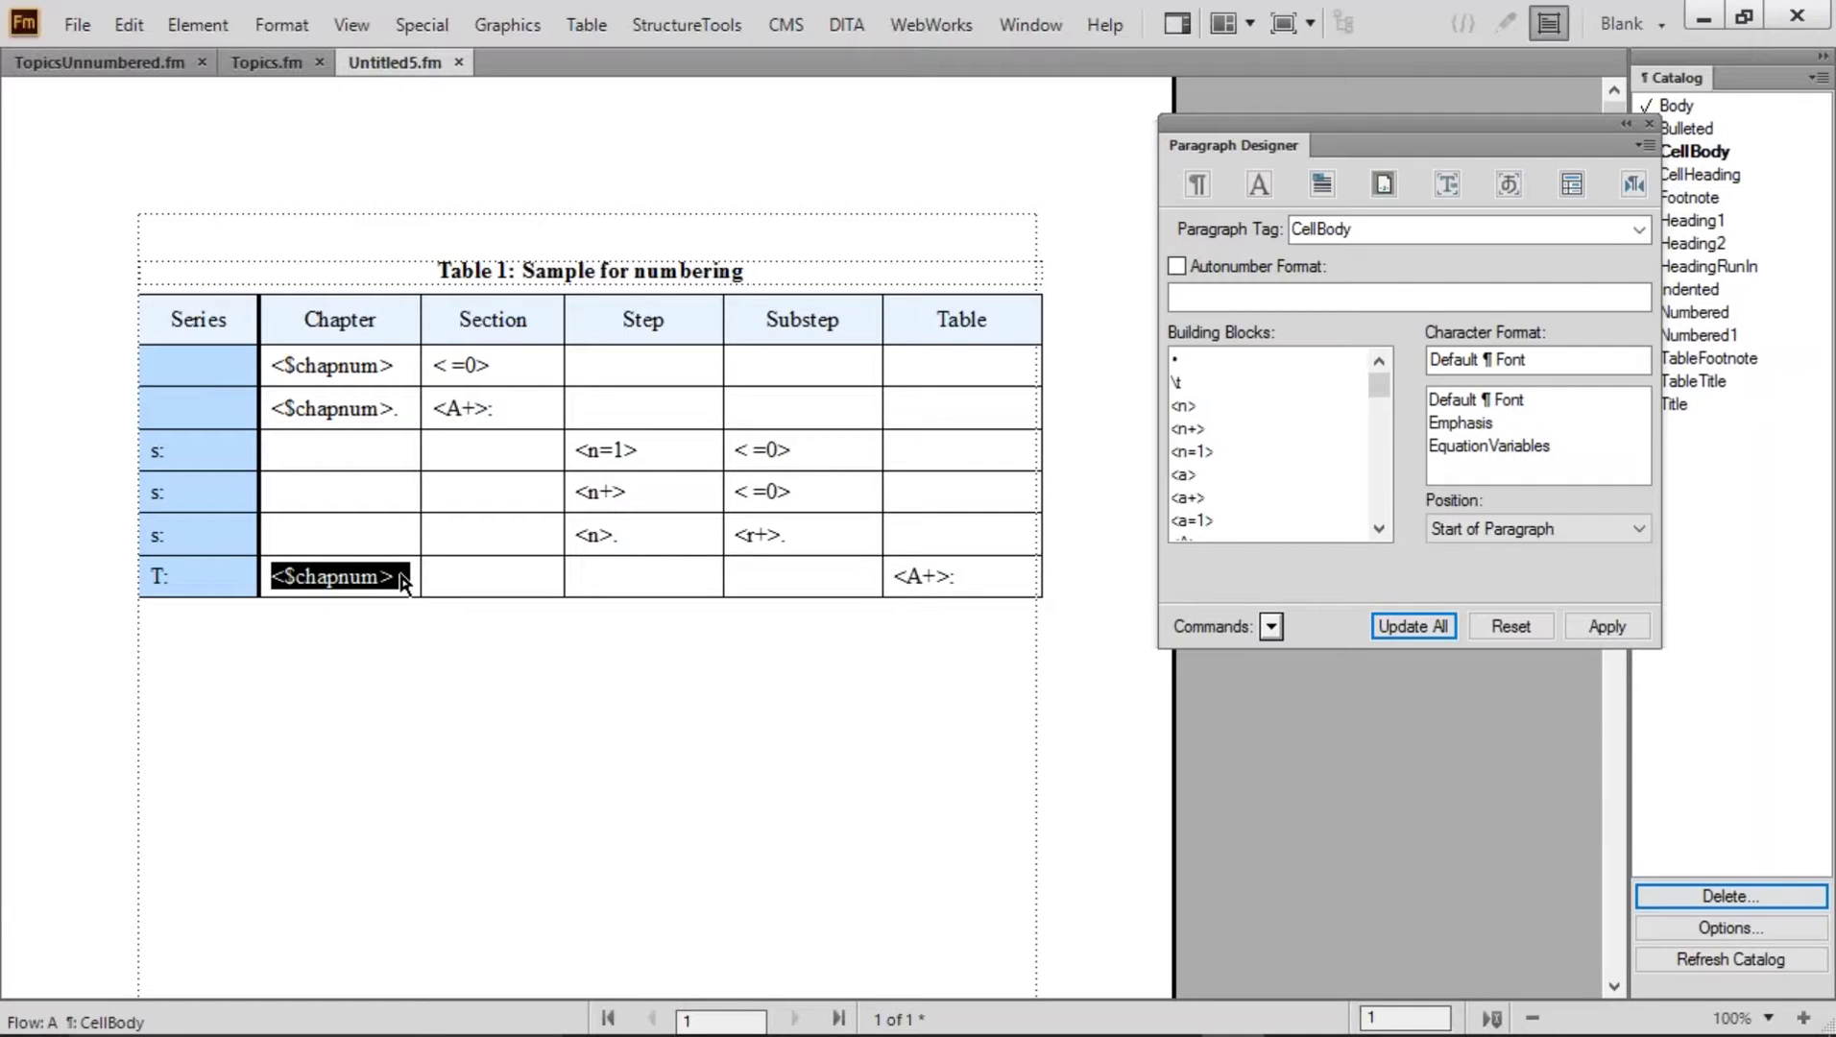
click(269, 576)
text(Table)
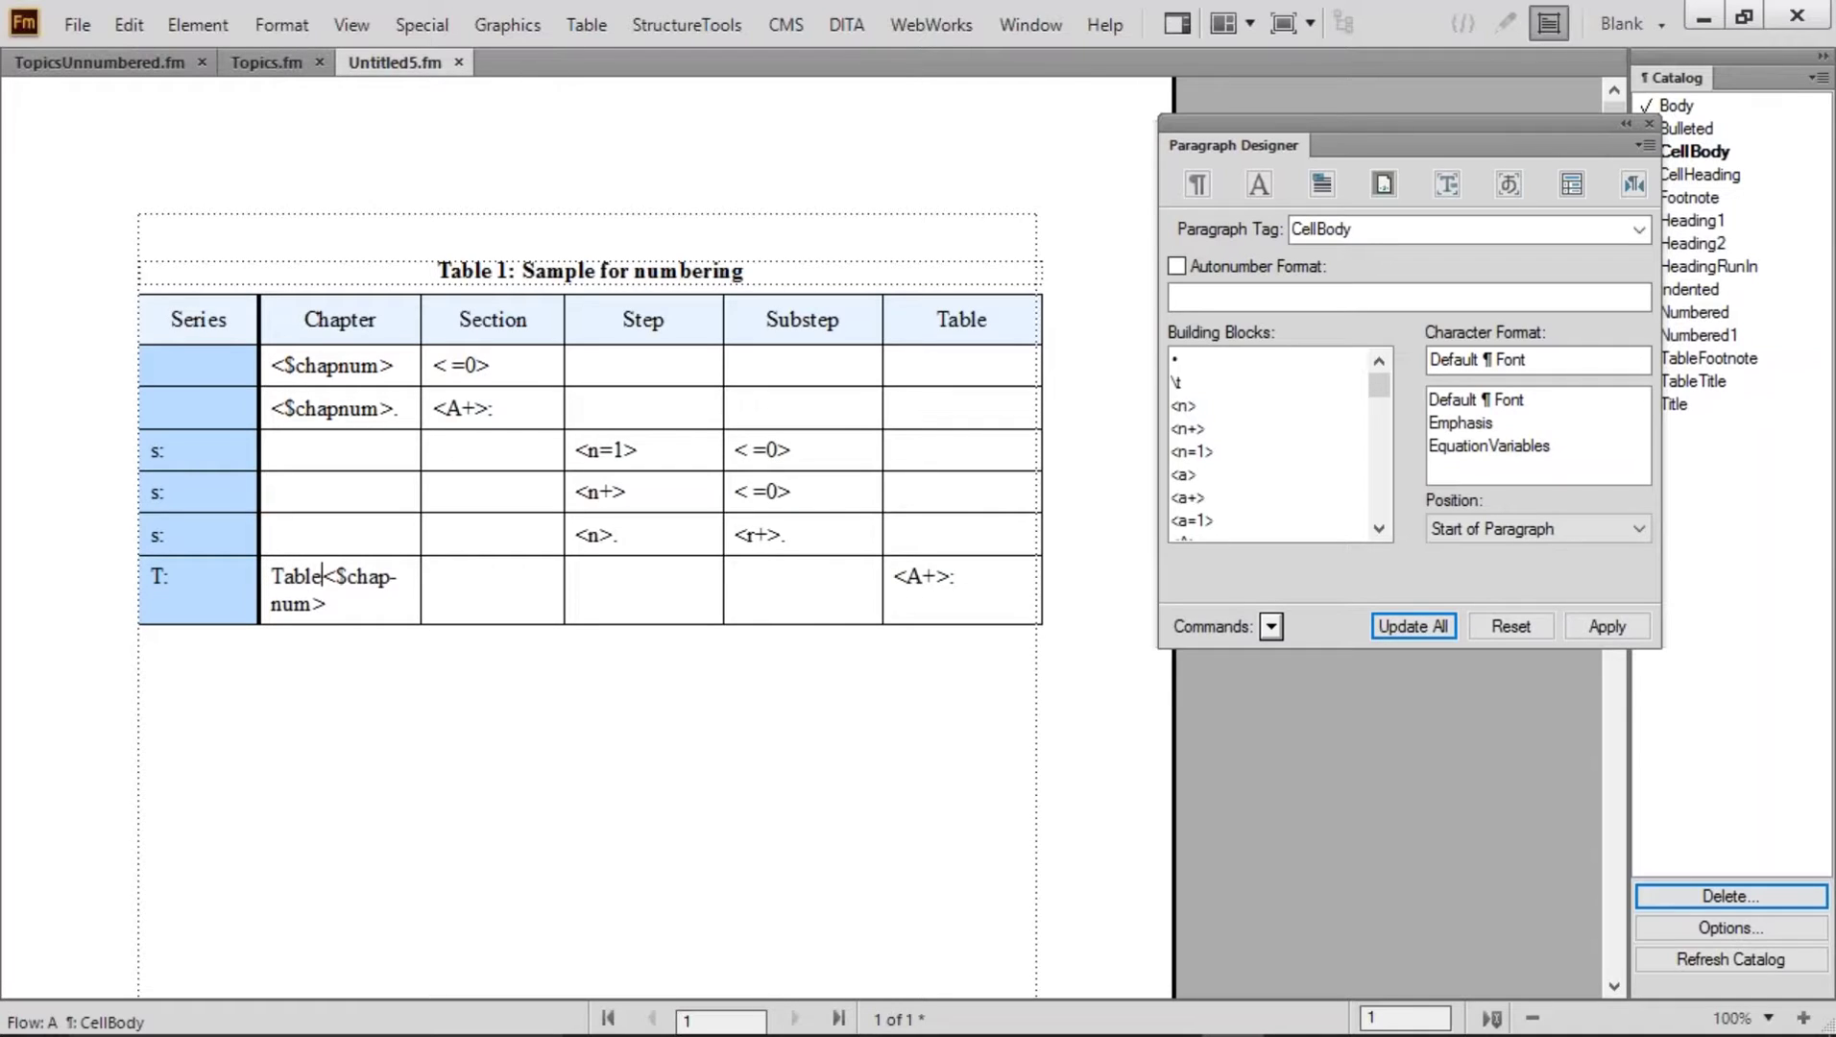
click(389, 611)
text(.)
drag(848, 582, 476, 582)
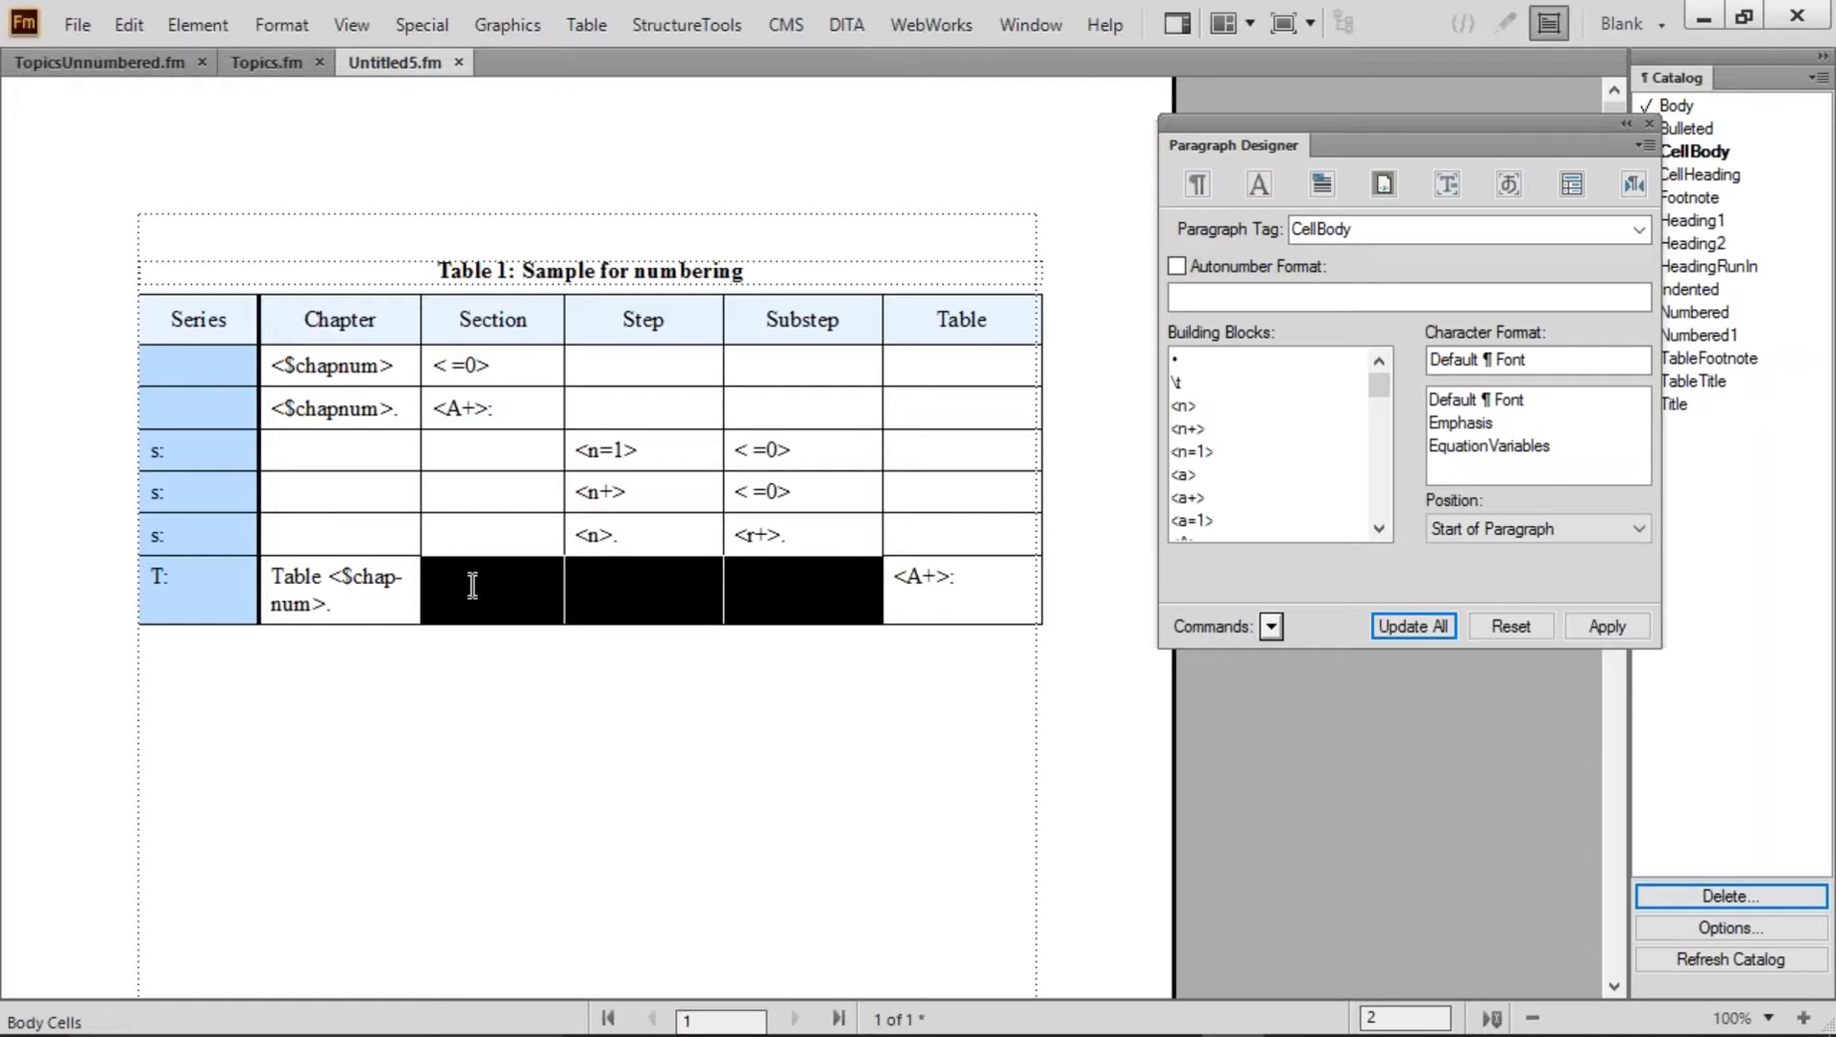
click(946, 613)
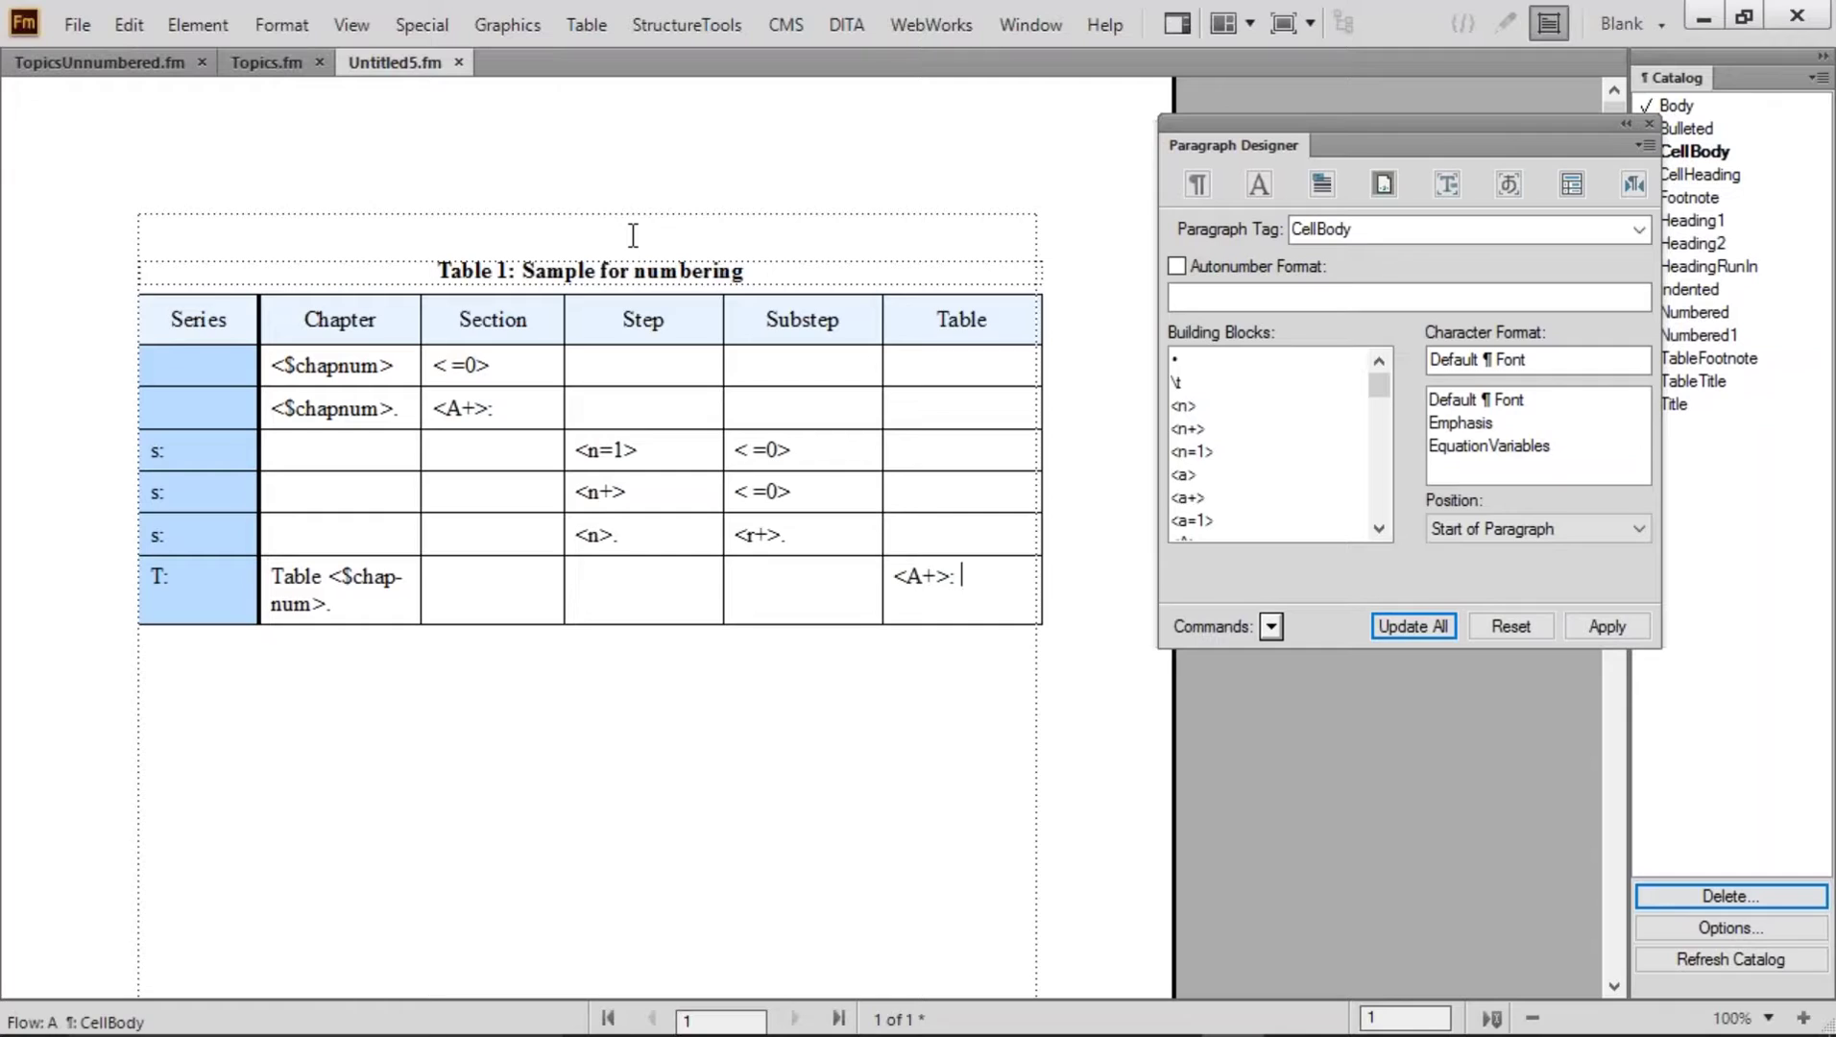
Enter "T:Table <$chapnum>.<A+>:" in the paragraph above the table, followed by several empty paragraphs
click(633, 236)
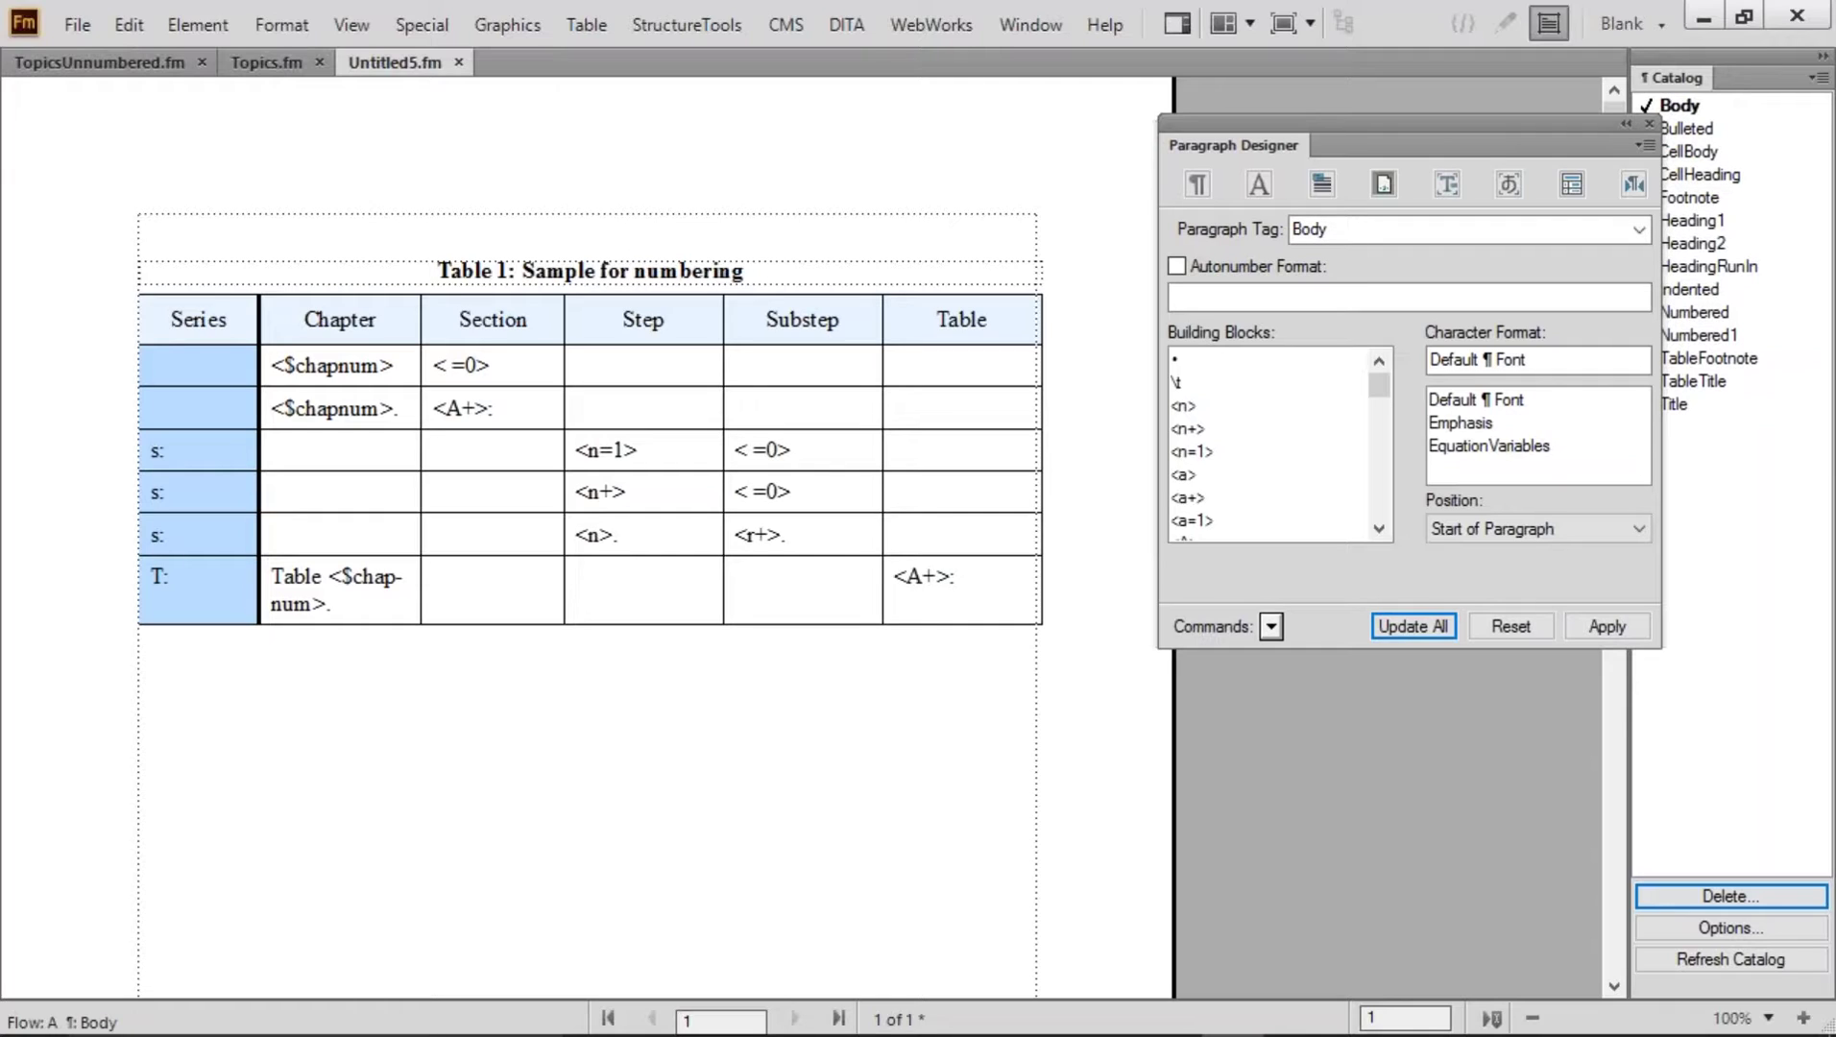
text(T:Table <$chapnum>.<)
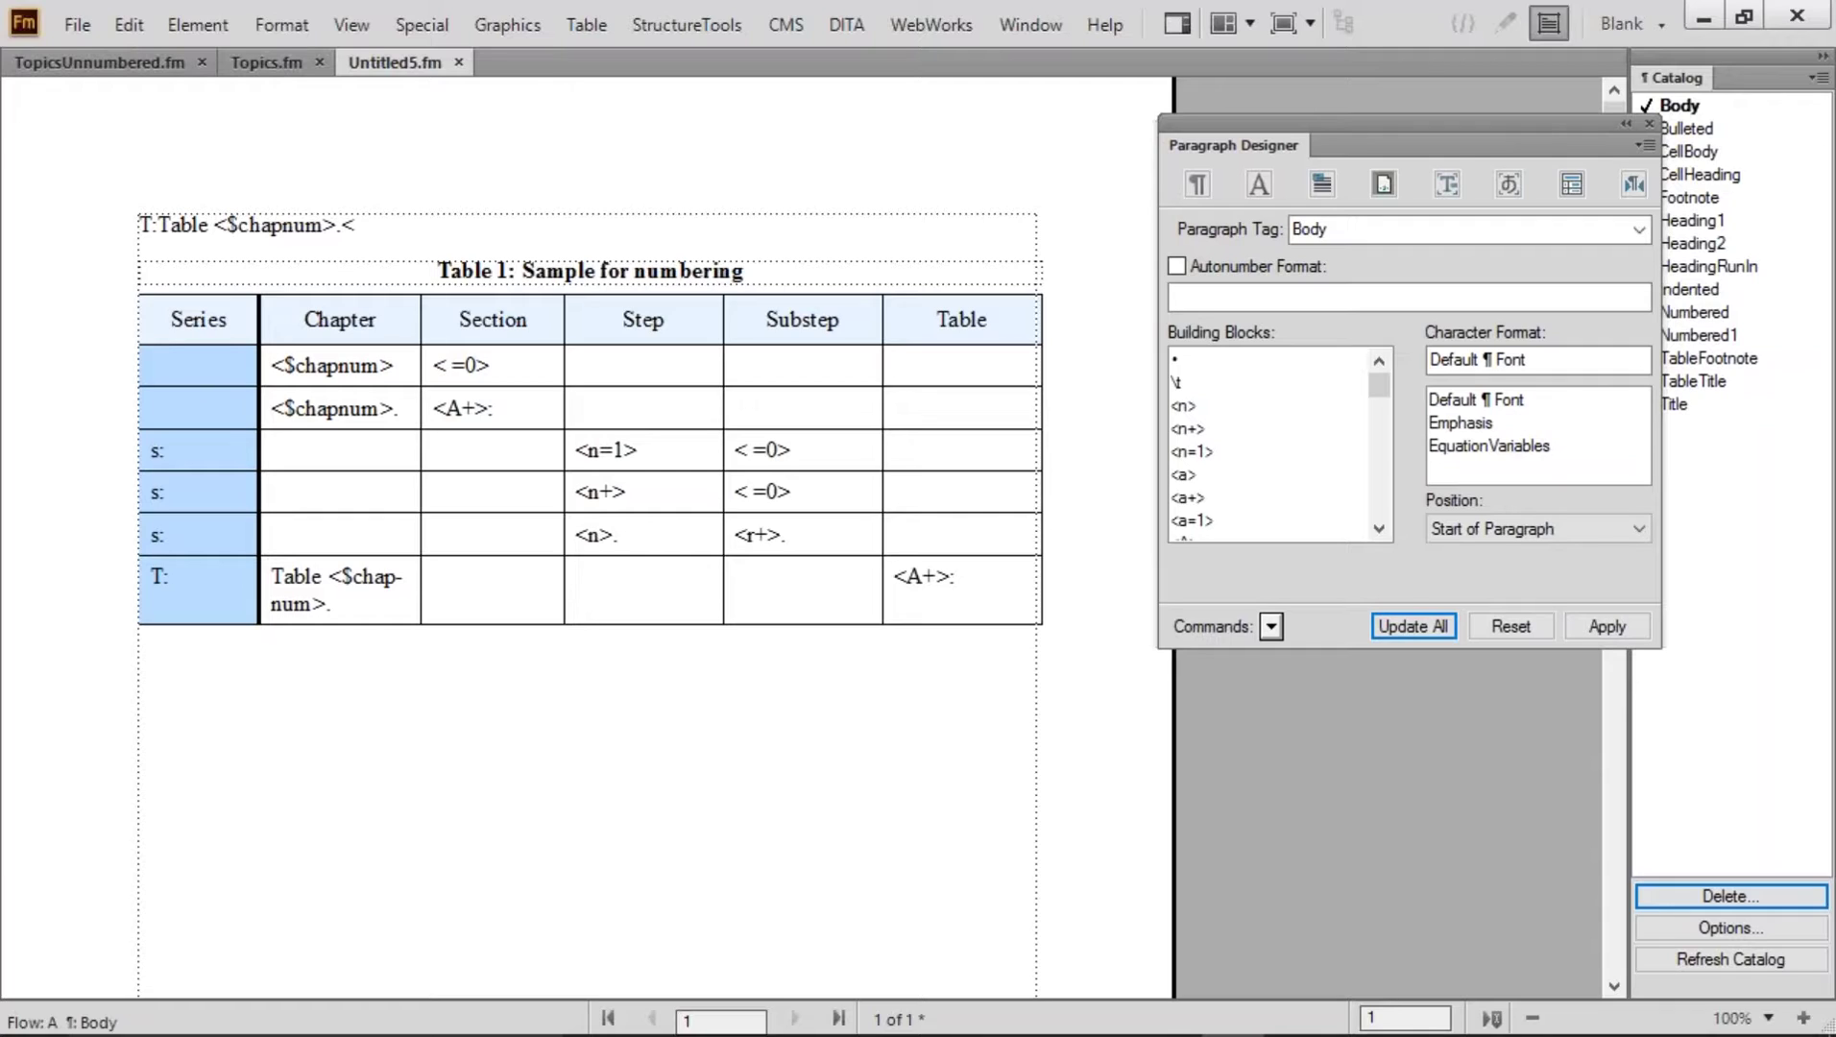
text(A+>:)
key(Return)
key(Return)
key(Return)
key(Return)
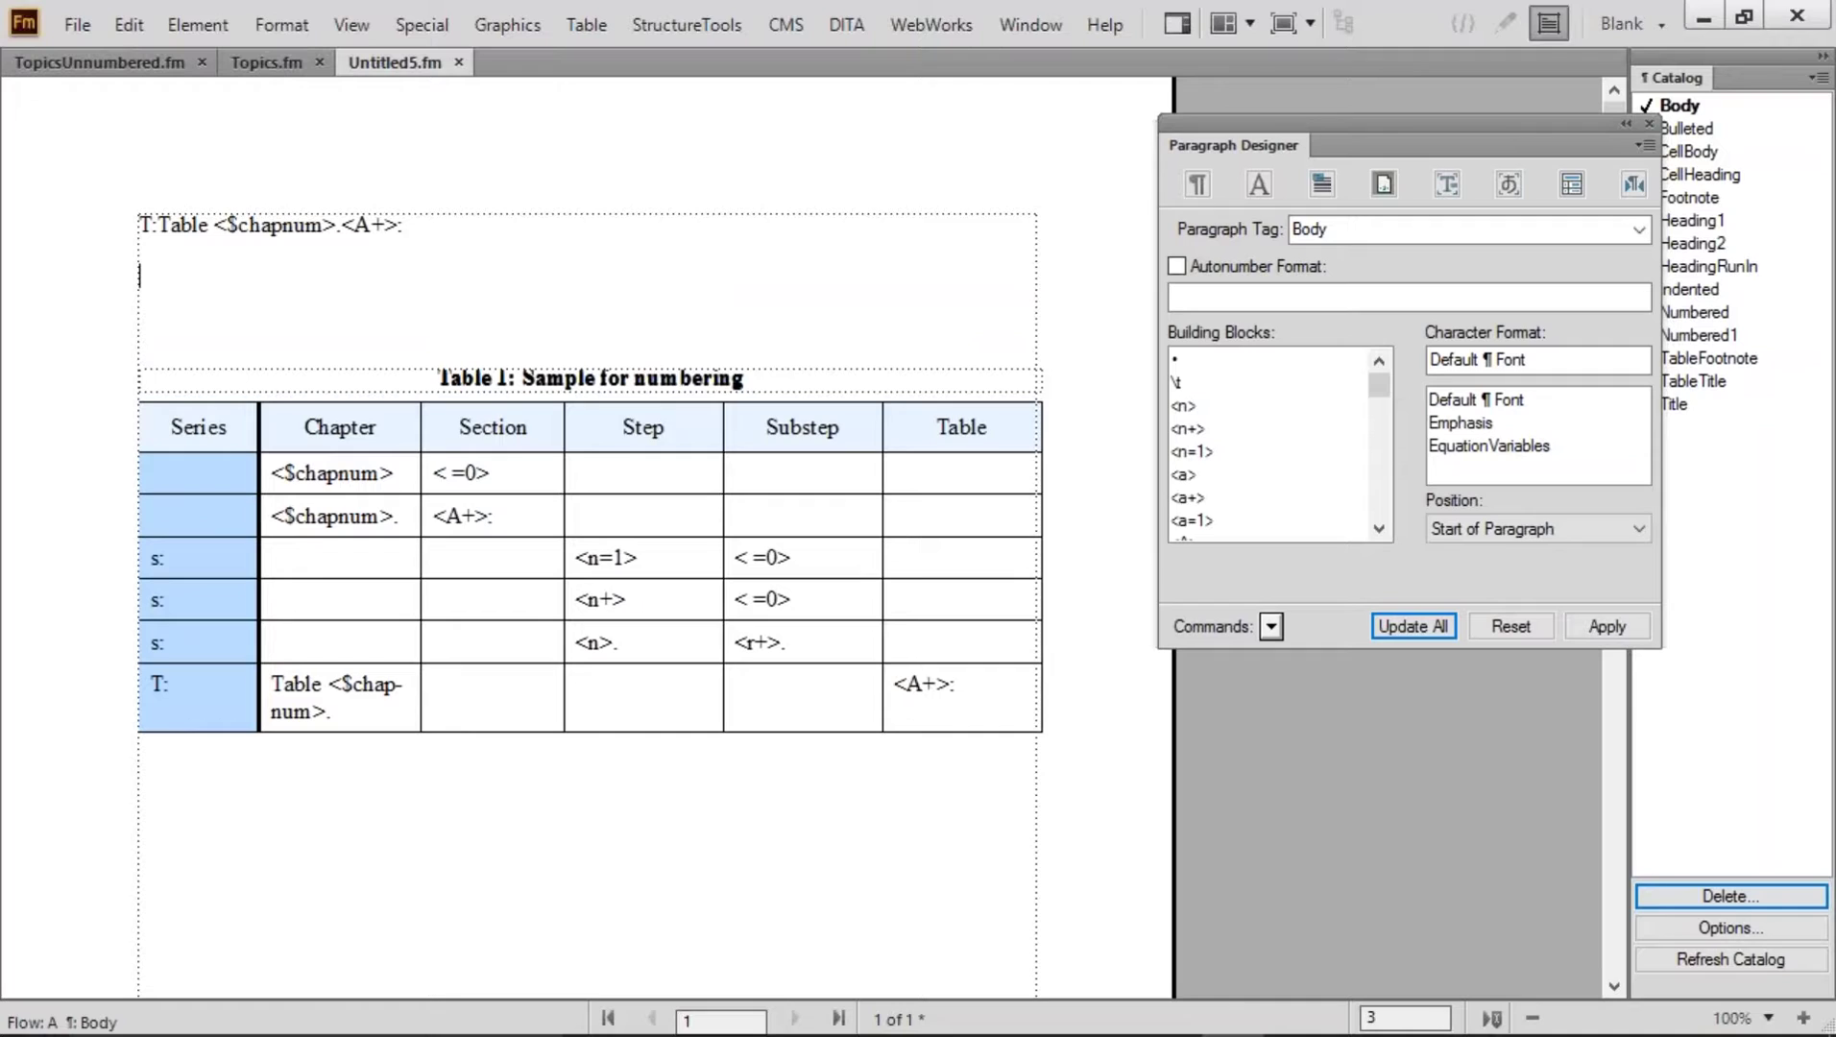
Apply the TableTitle format to the empty paragraph above the table and add two more TableTitle paragraphs below it
key(ctrl+9)
text(ta)
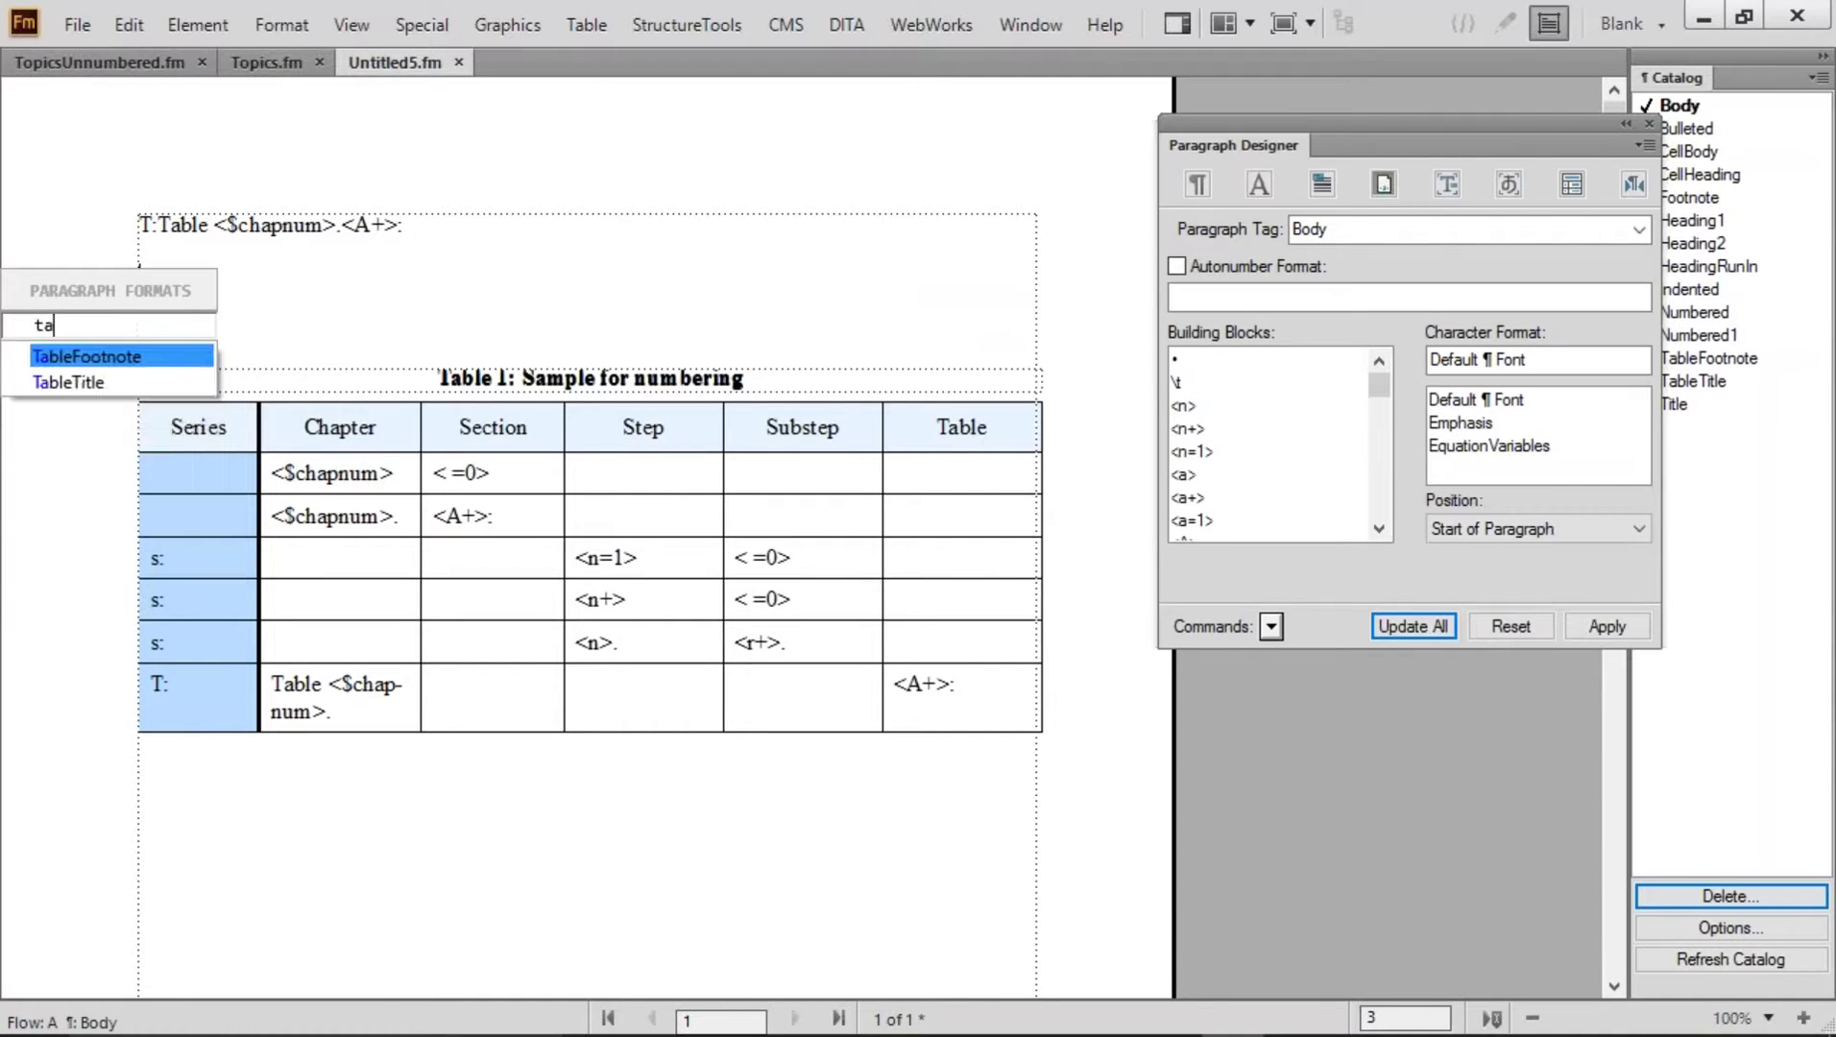
key(Down)
key(Return)
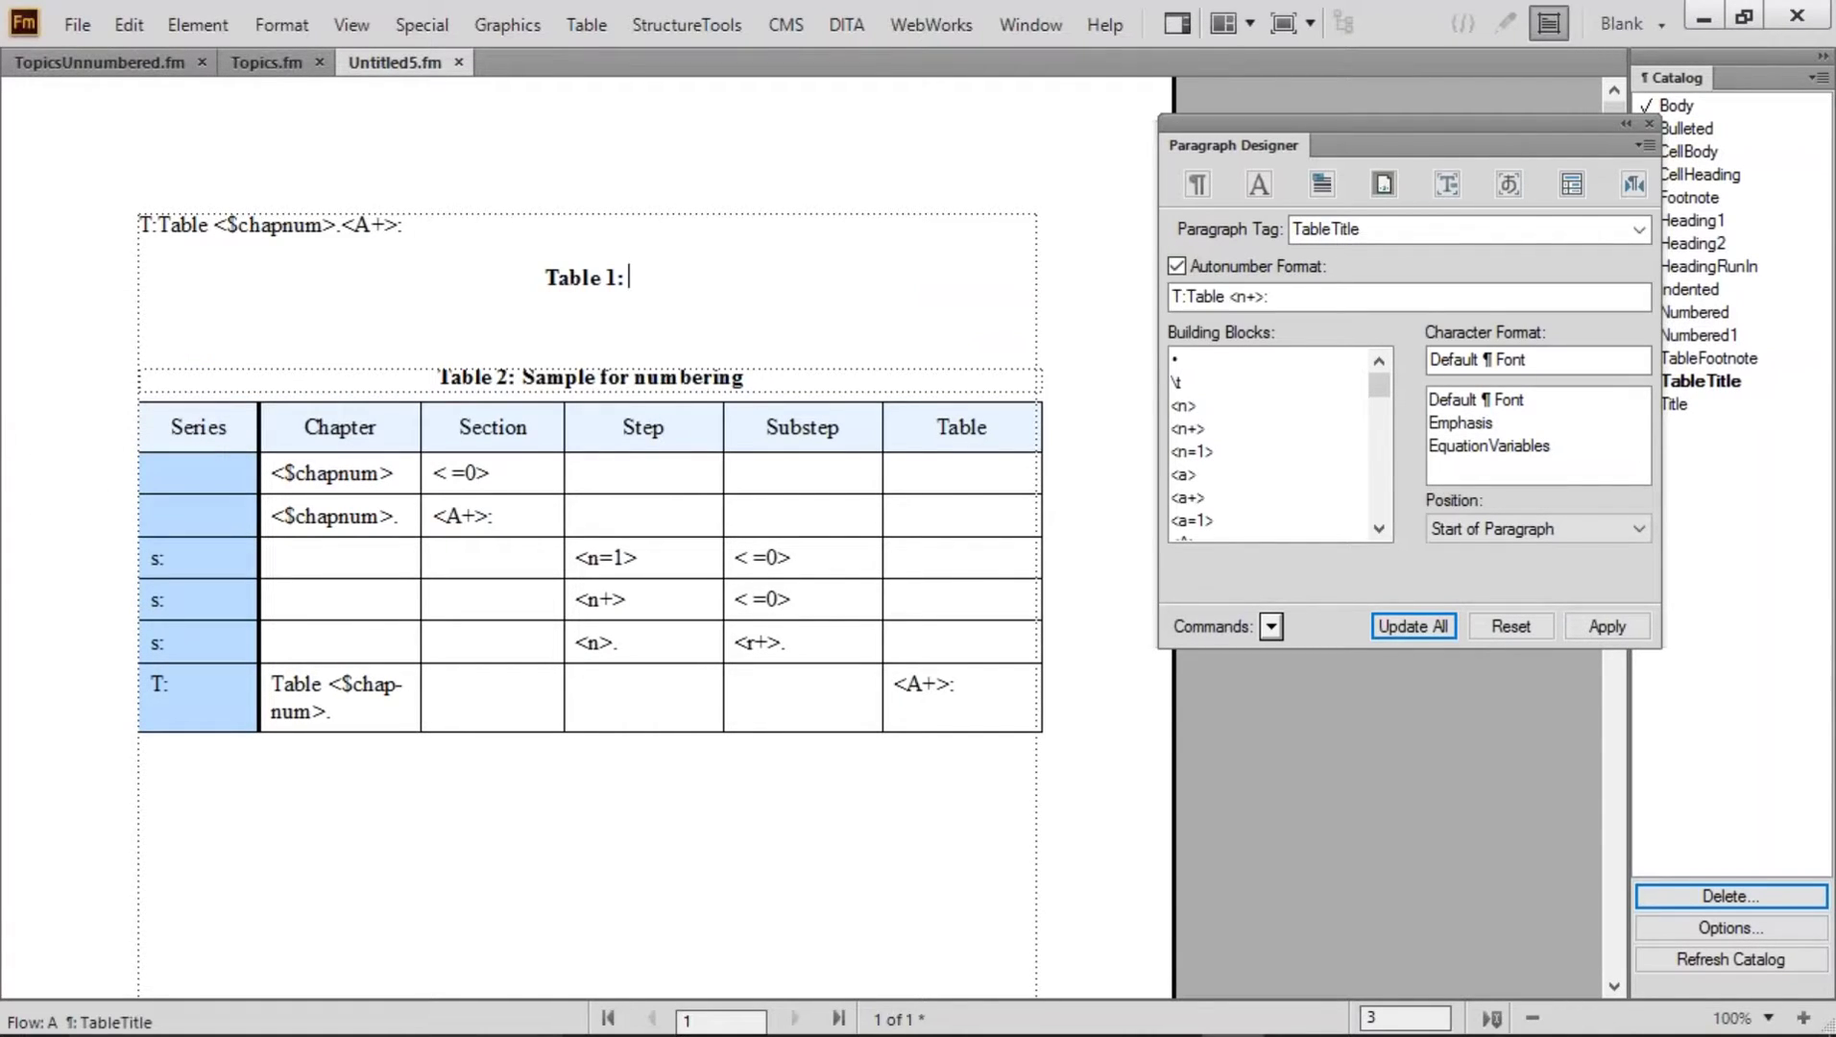
key(Return)
key(Return)
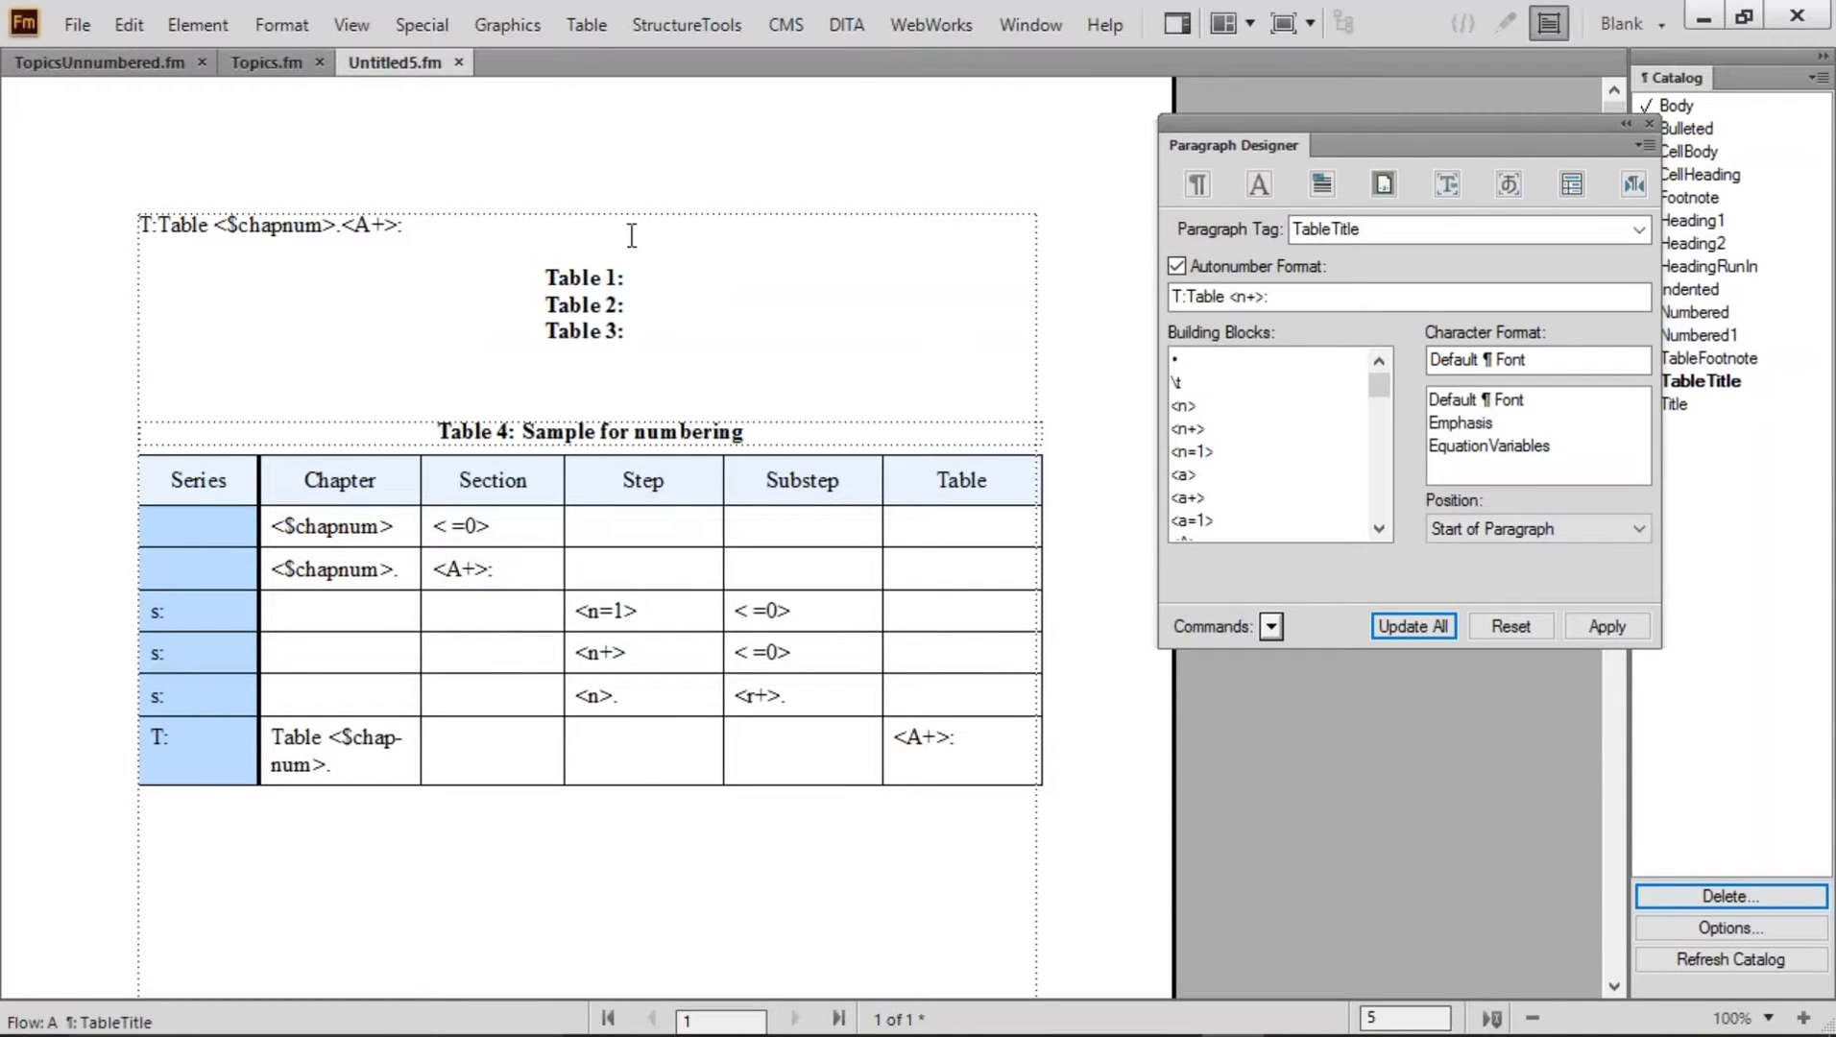
Insert "<$chapnum>." before <n+> in the TableTitle autonumber format and update all paragraphs with that tag
click(1228, 298)
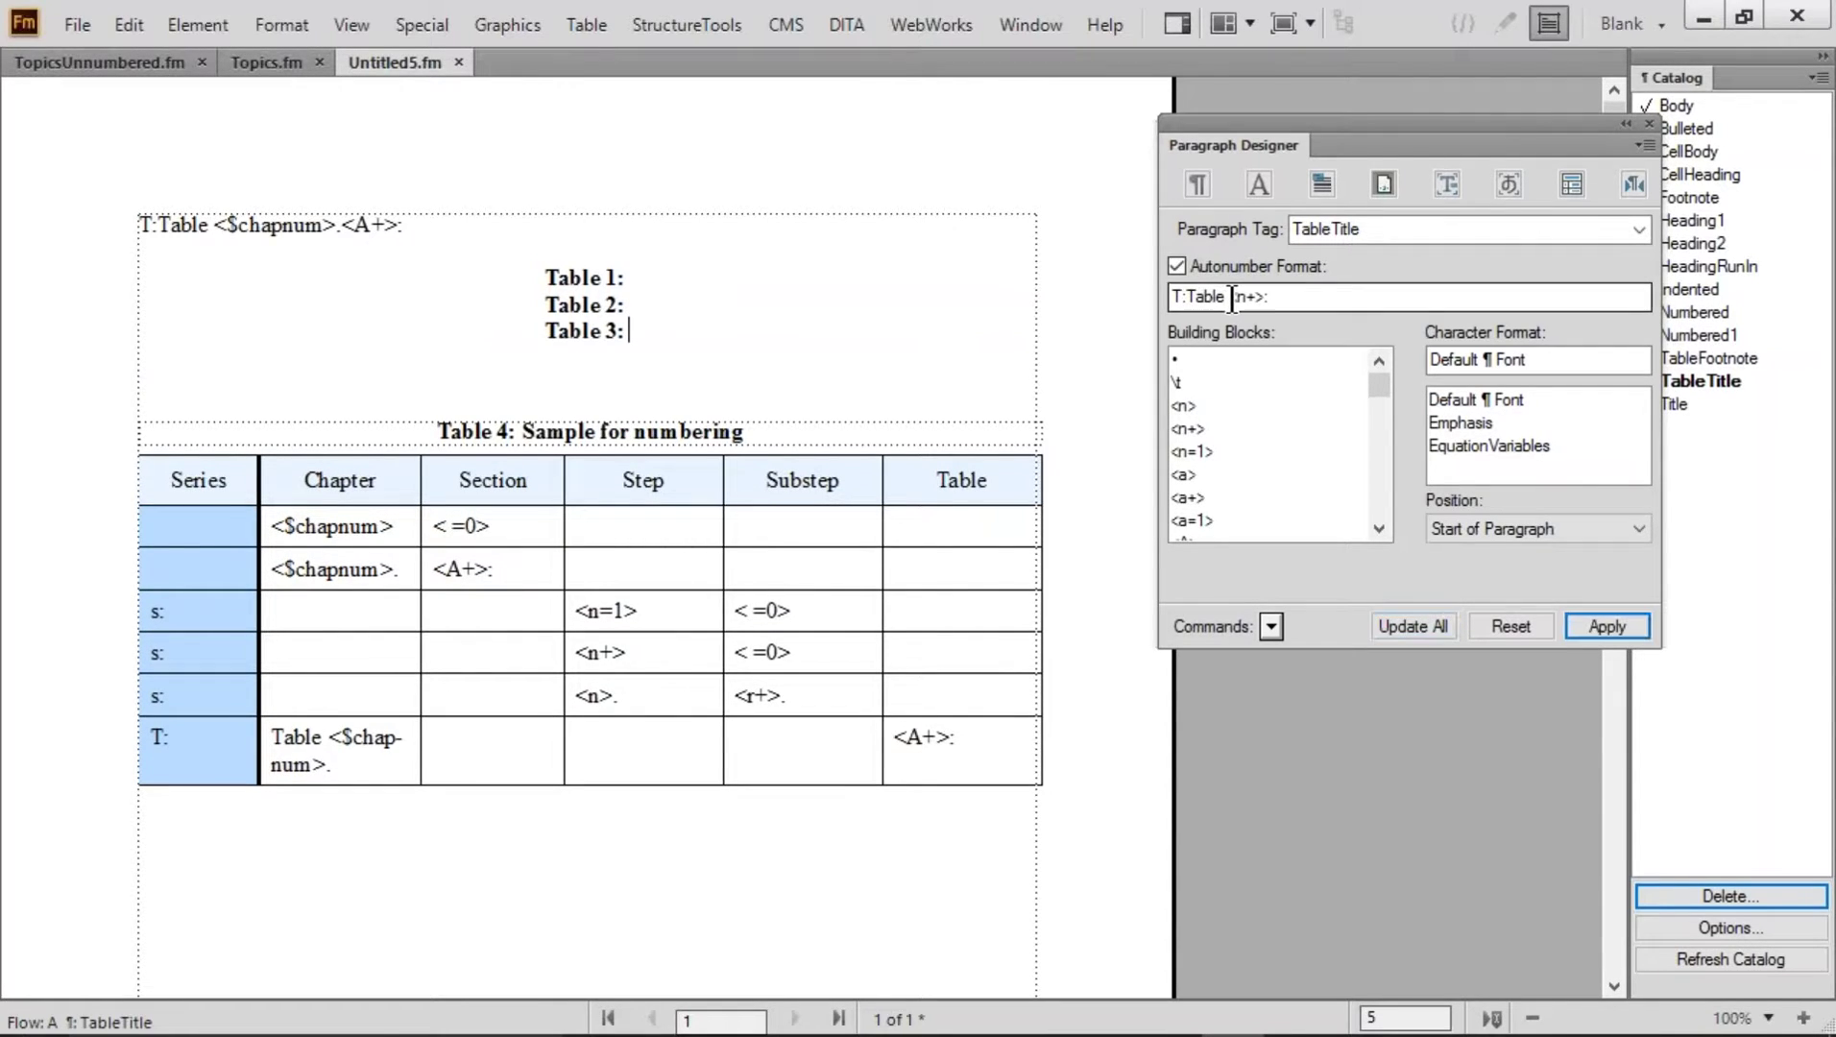
text(<)
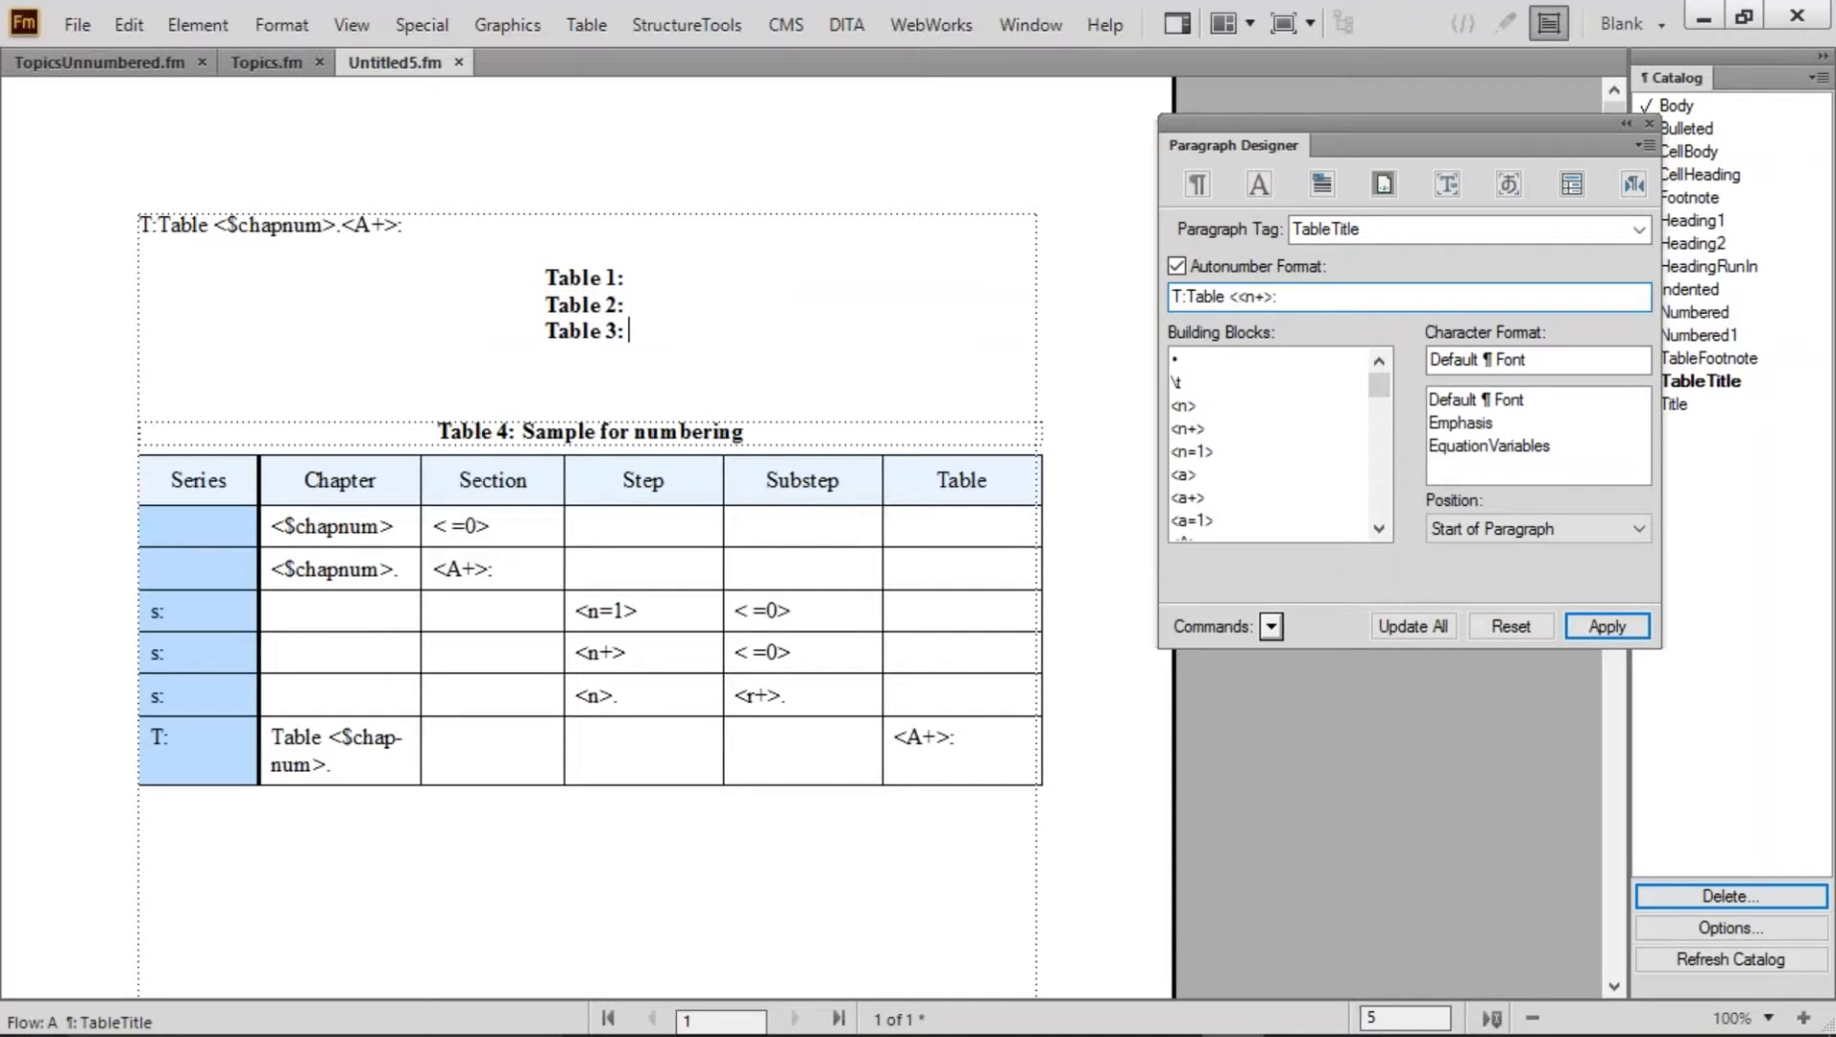
text($chapnum>.)
click(1411, 626)
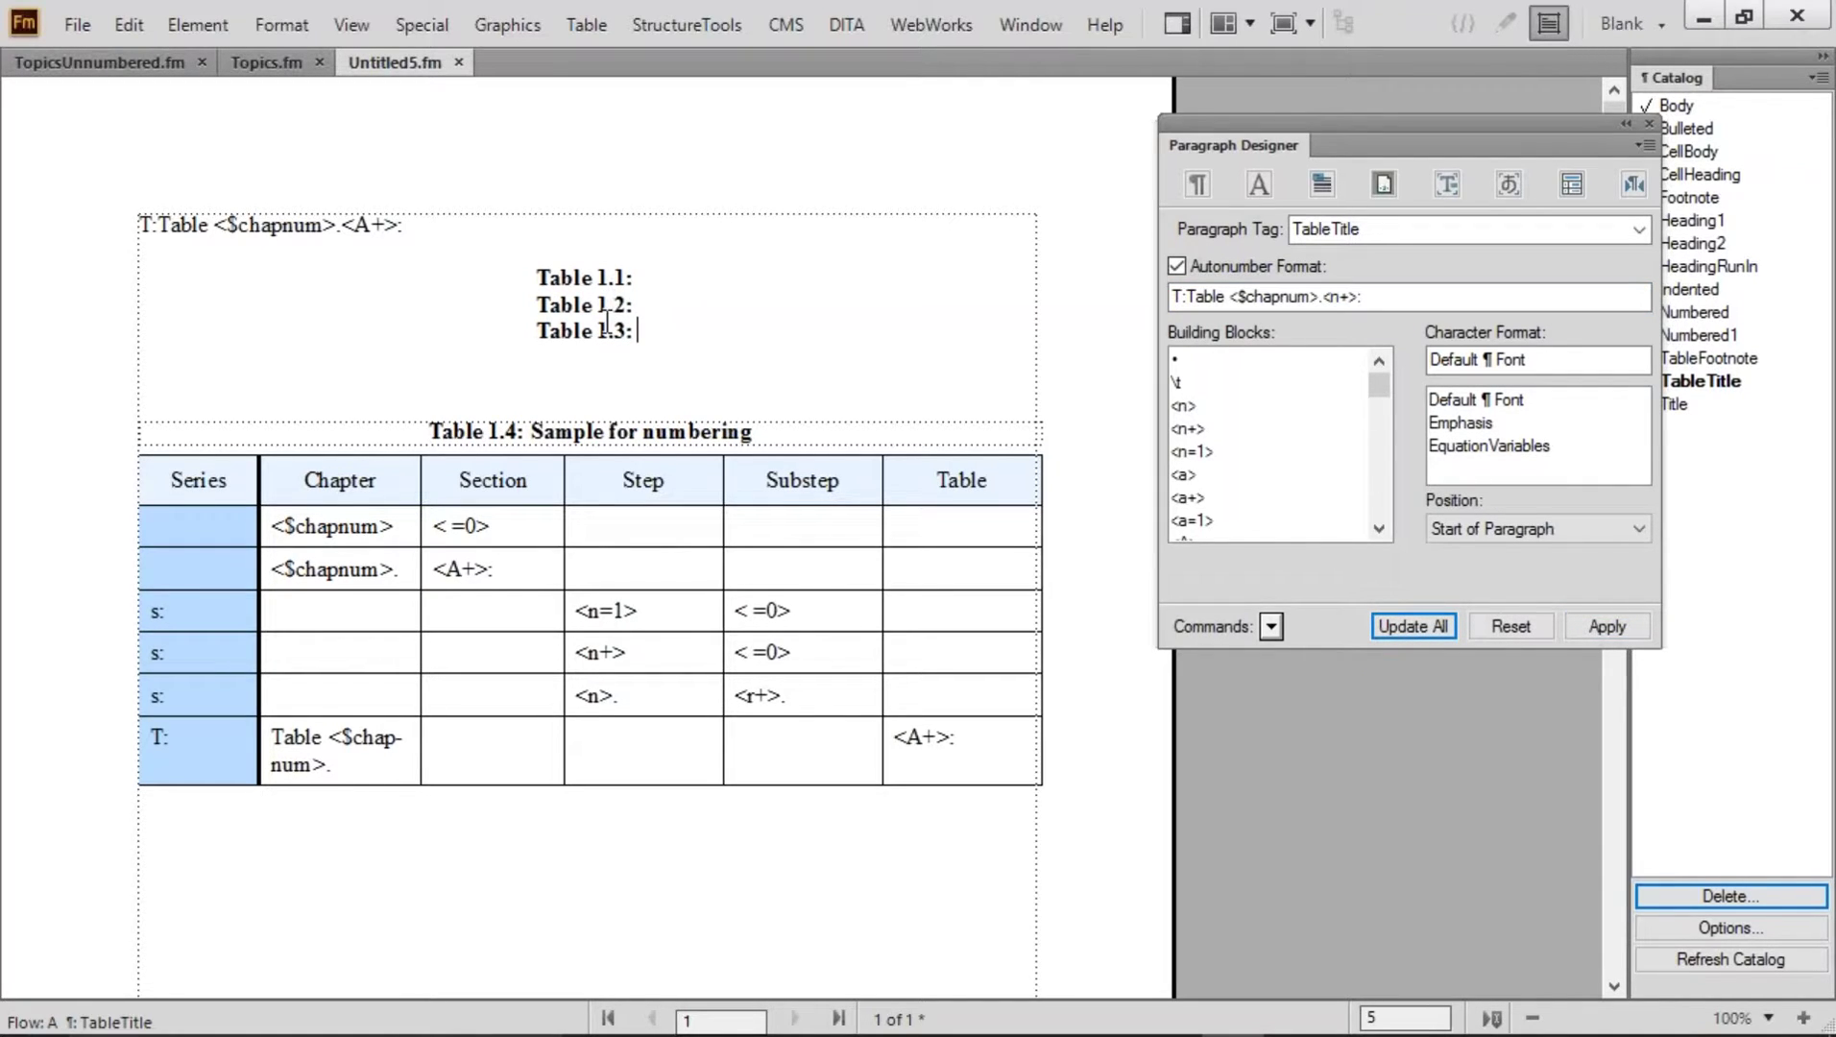
Change the TableTitle autonumber format to "T:Table <$chapnum>.<A+>:" and update all paragraphs with that tag
drag(531, 431, 810, 433)
key(Delete)
key(Right)
drag(342, 227, 403, 226)
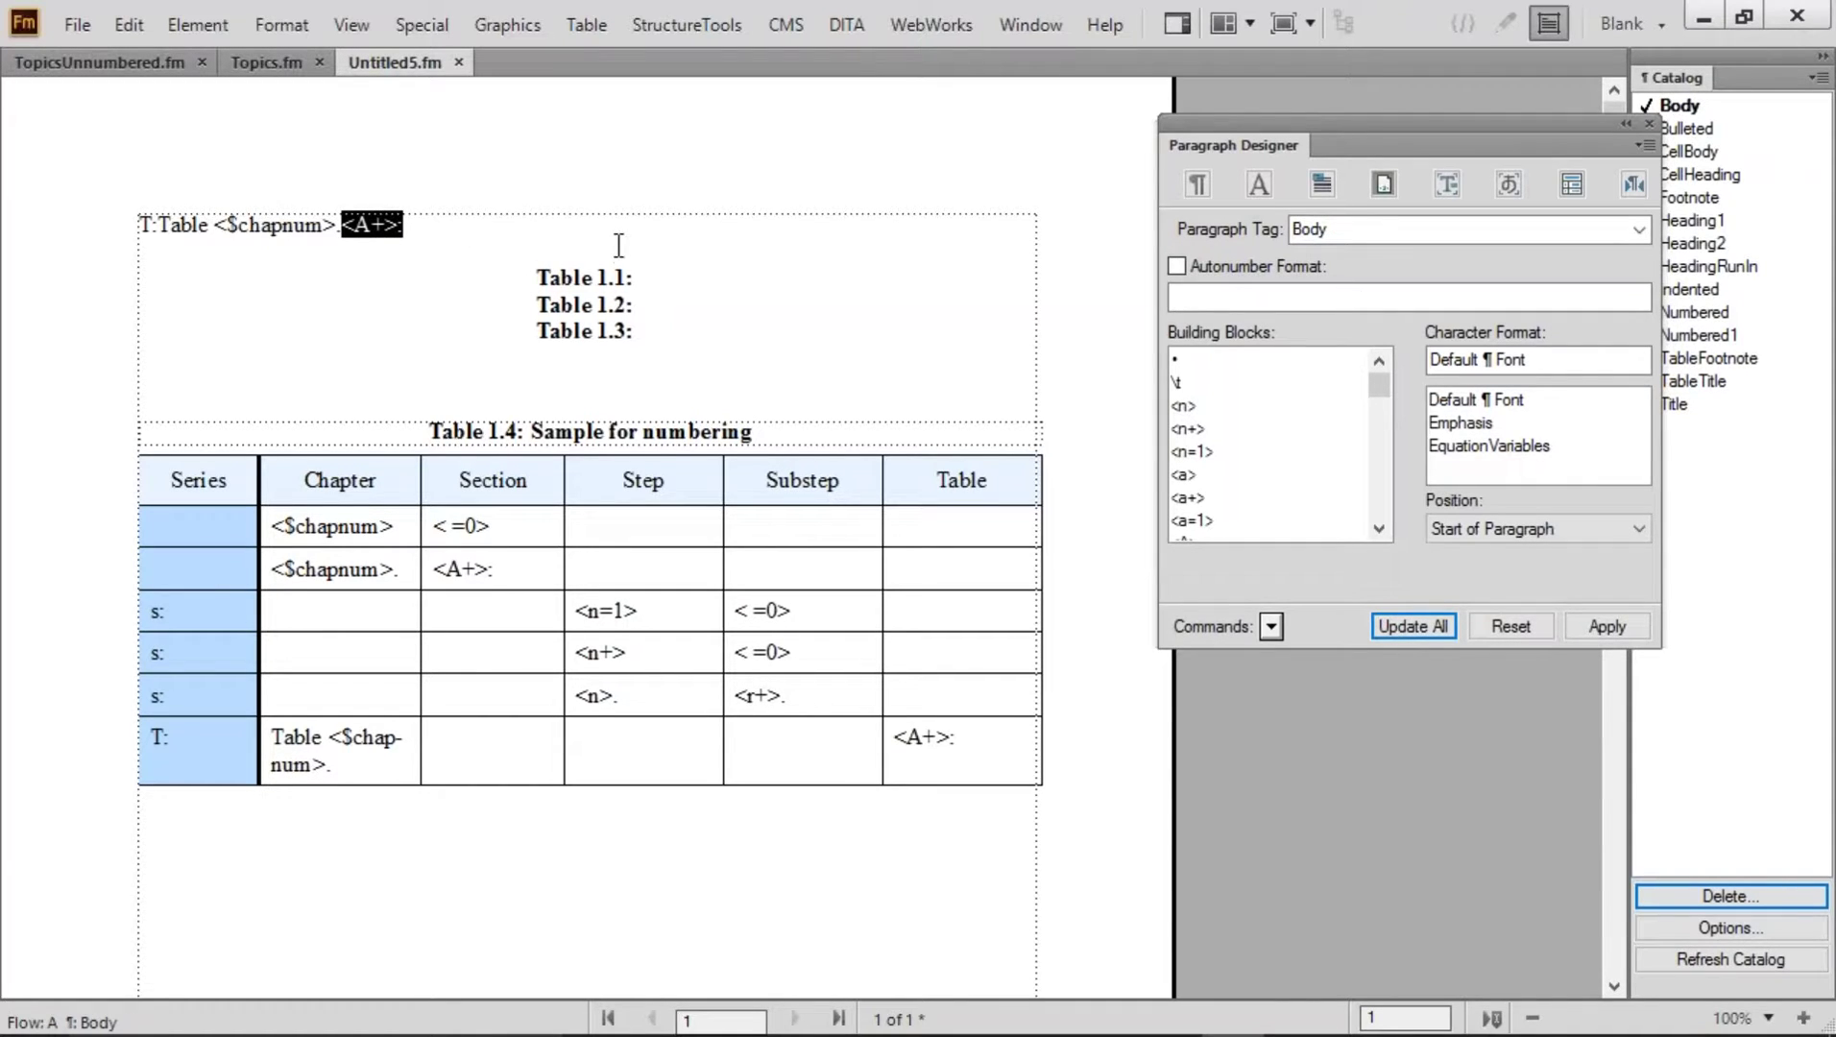
click(629, 307)
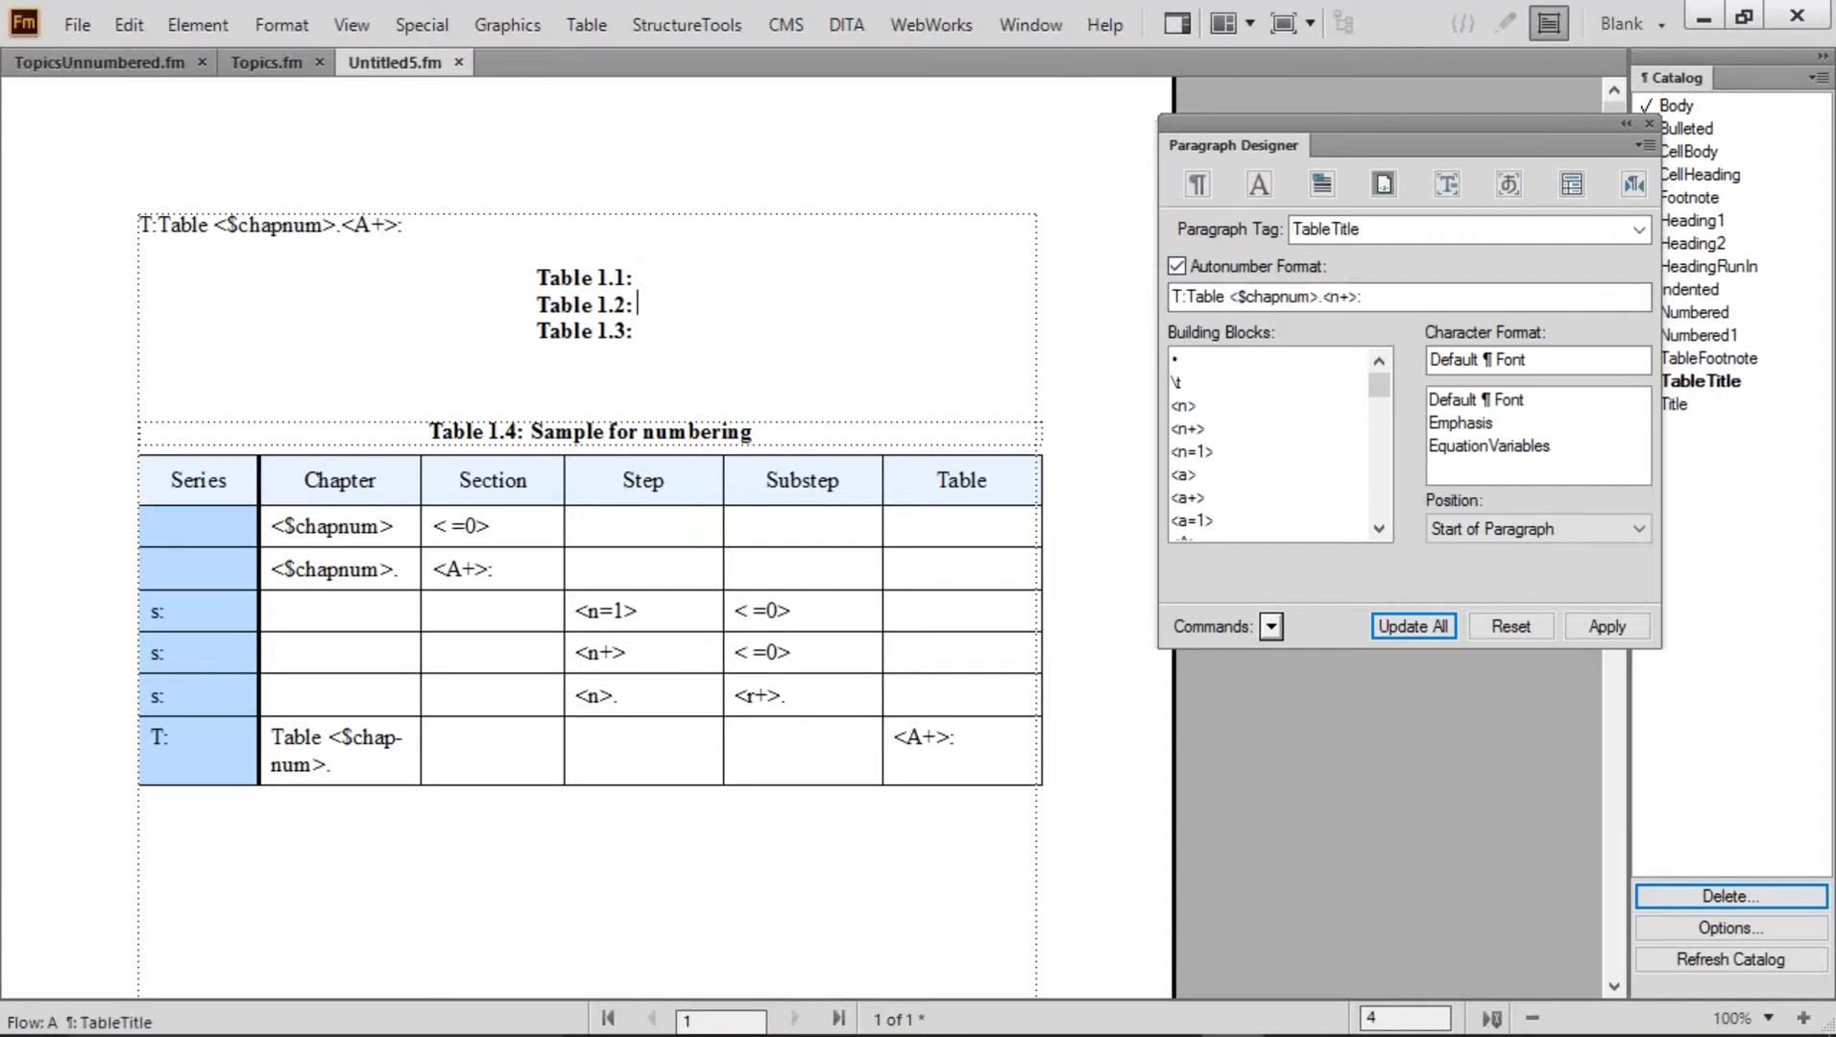
click(1337, 296)
double_click(1337, 296)
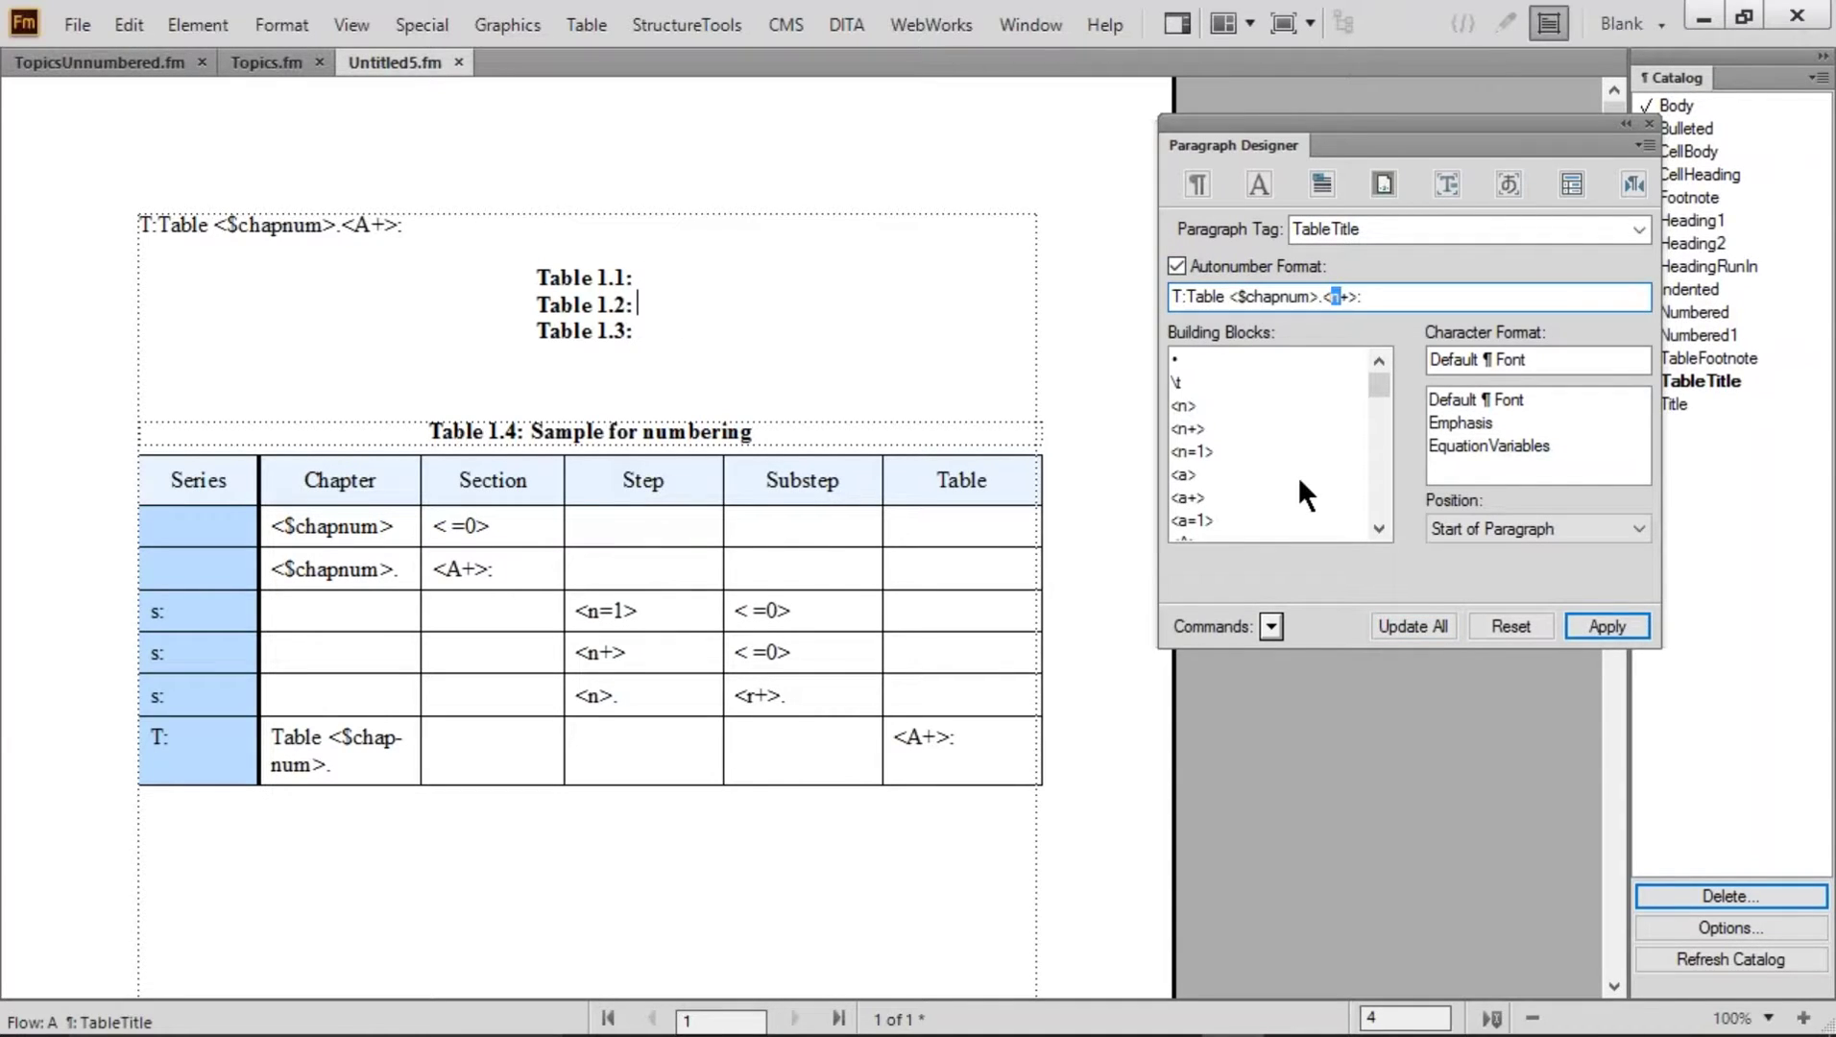
text(A)
click(1414, 625)
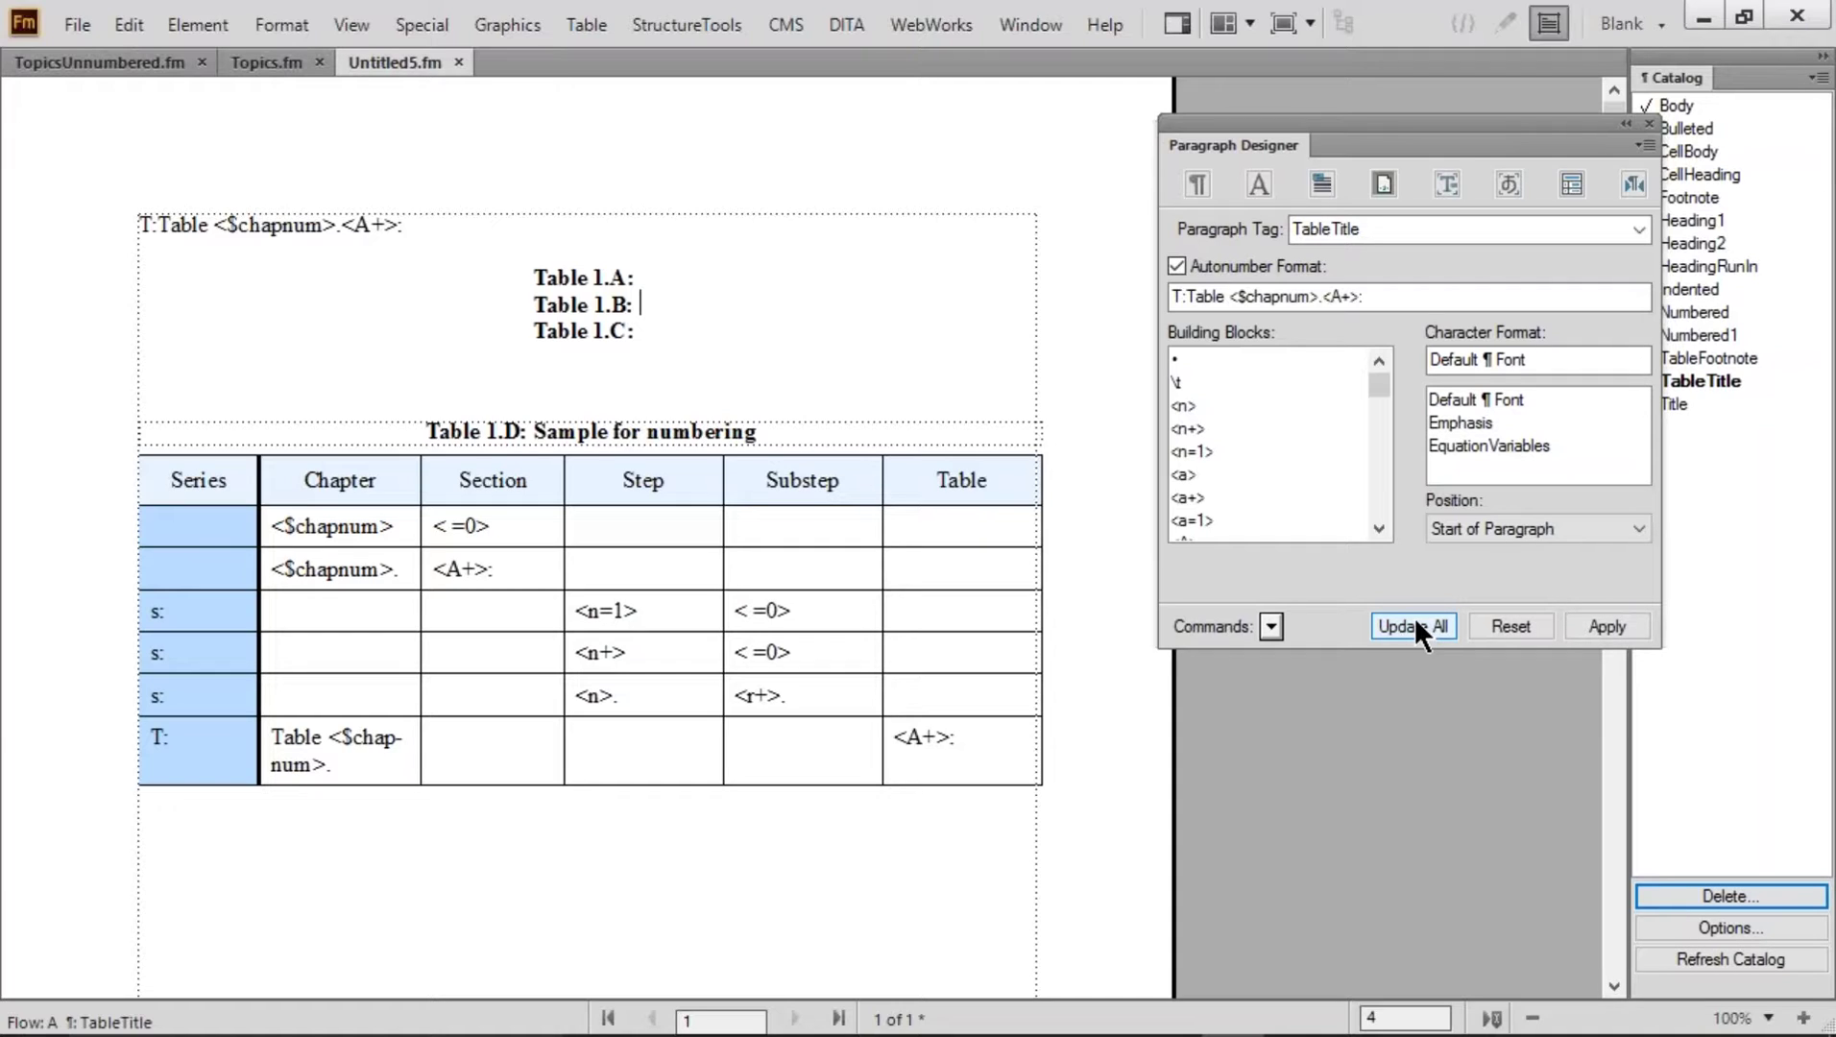
Close Untitled5.fm without saving its changes
click(459, 63)
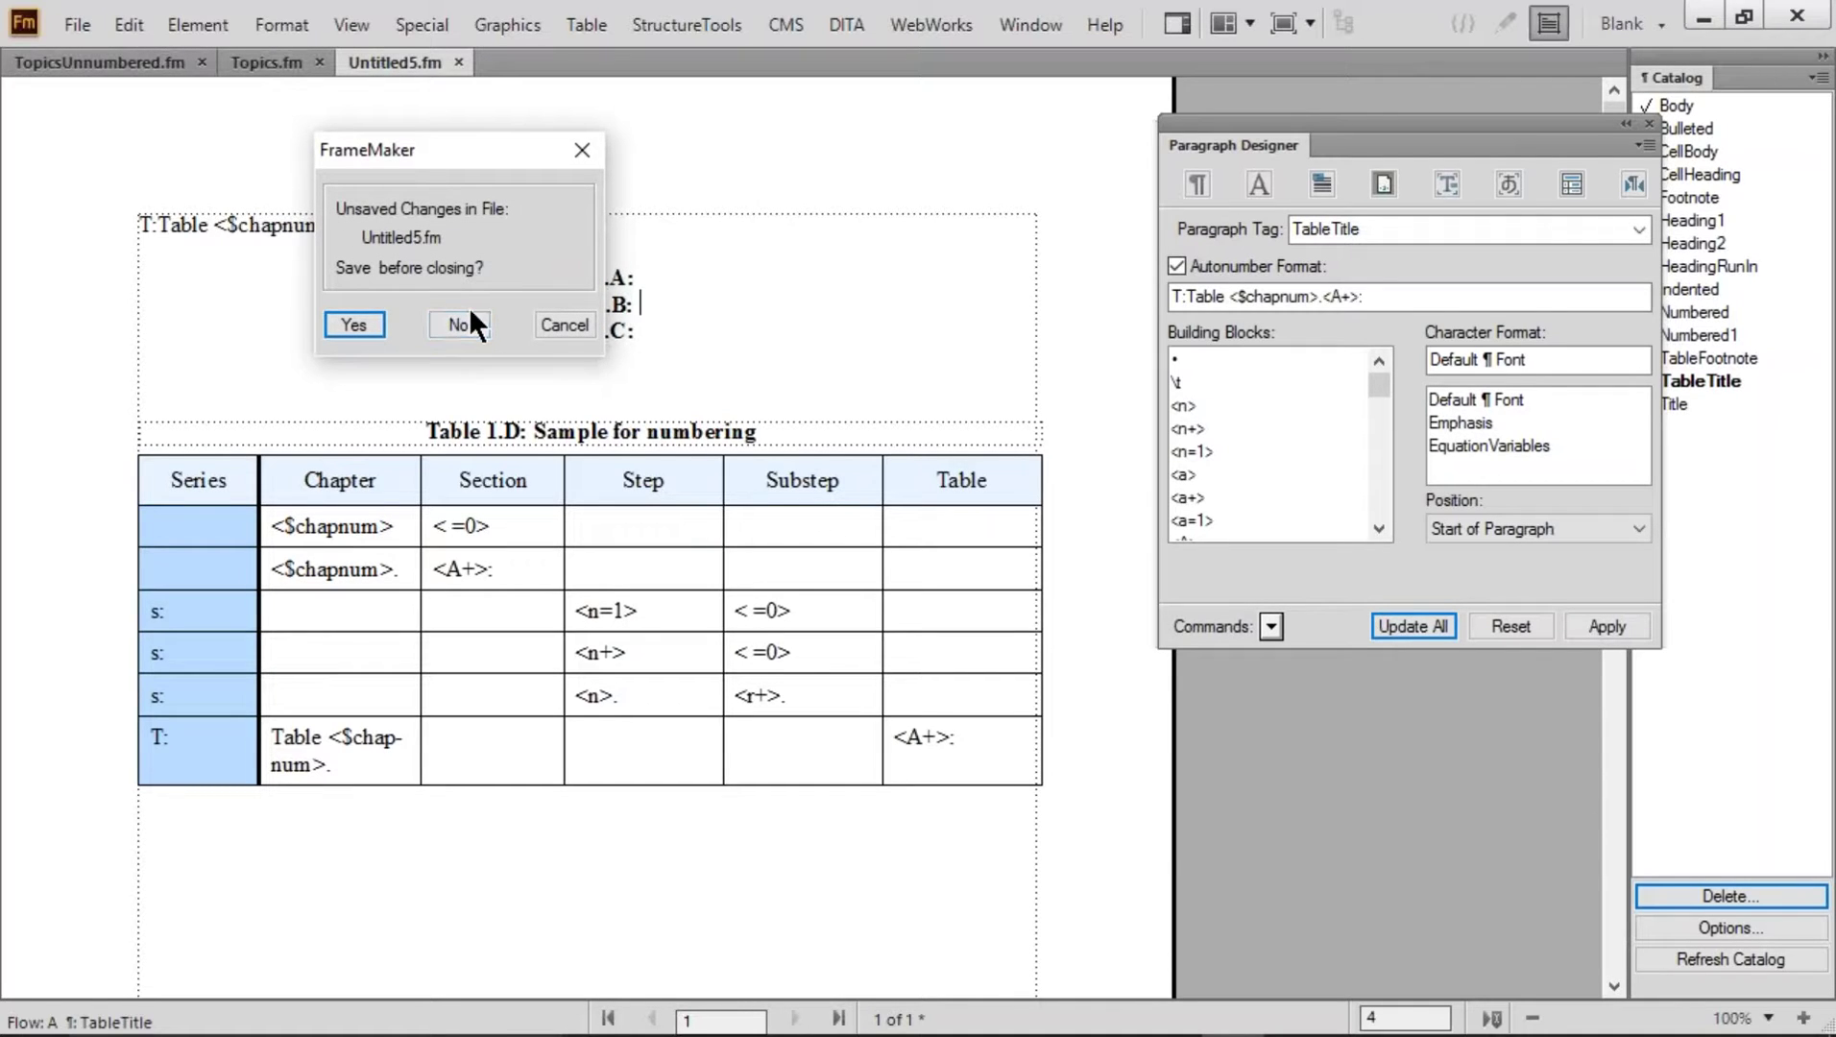
click(460, 325)
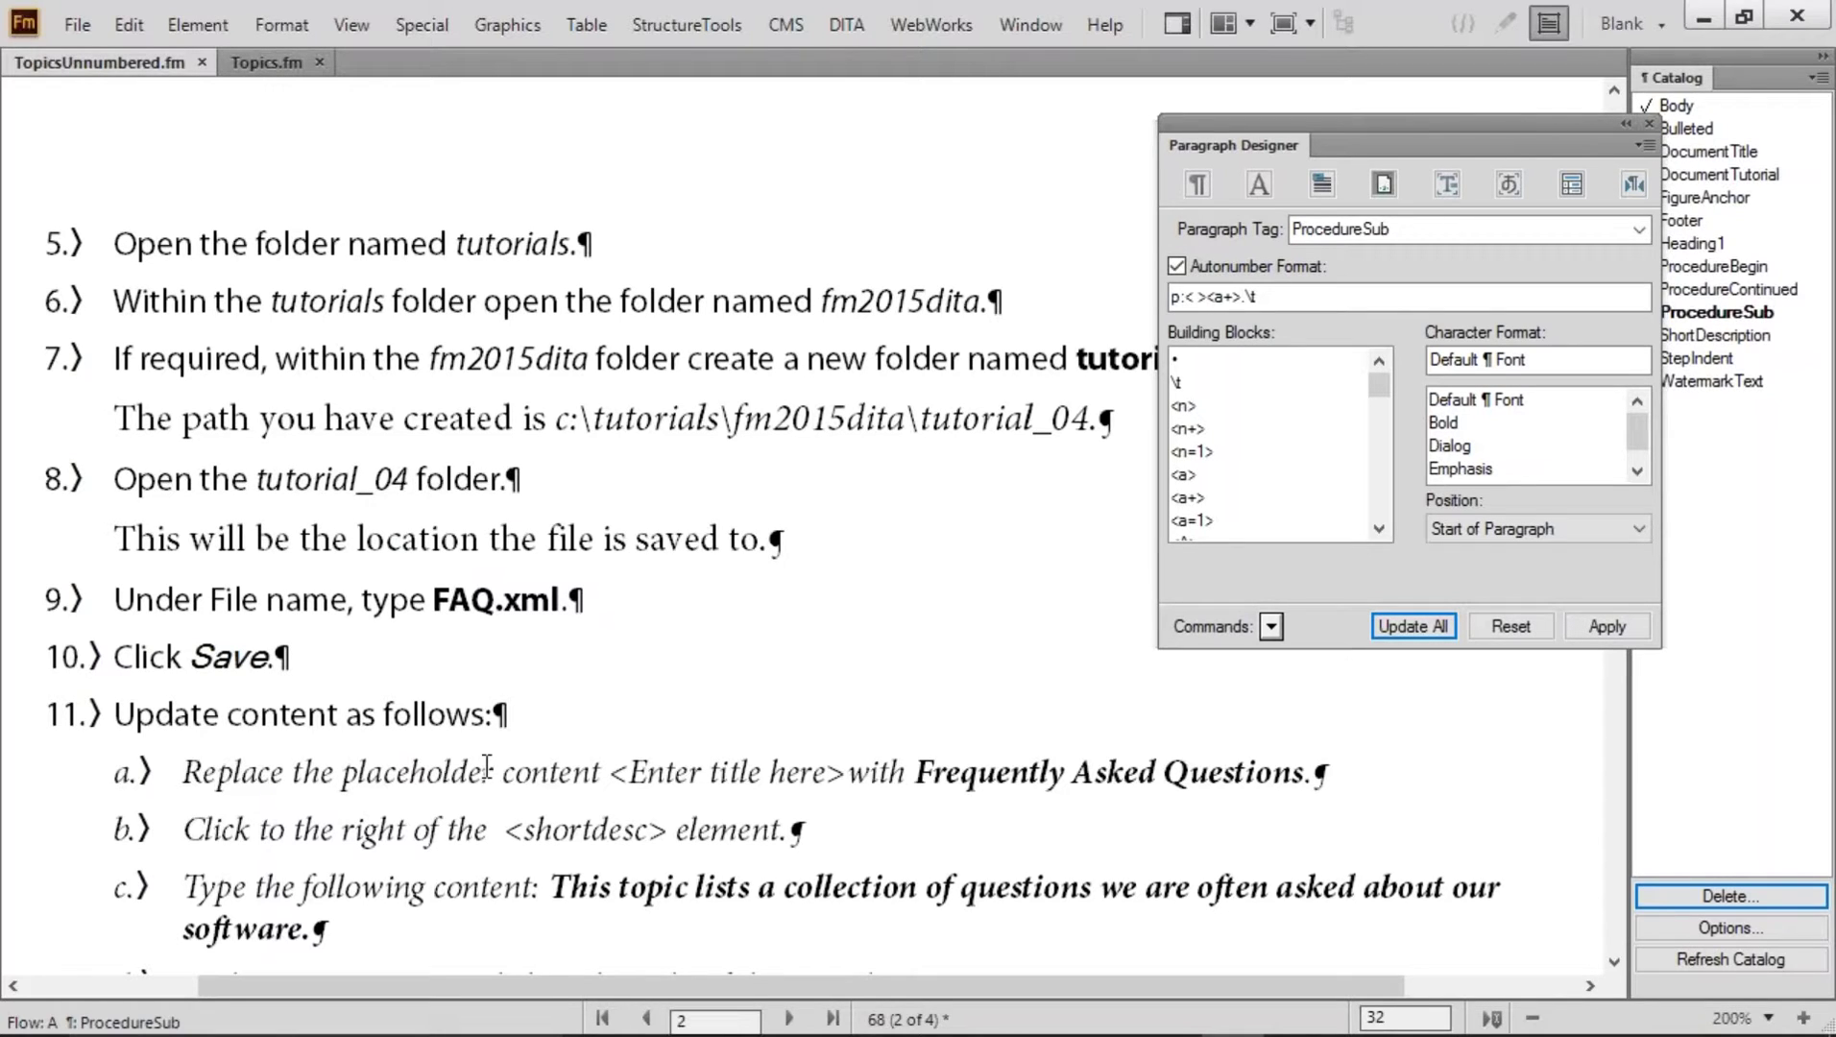
Set the DocumentTitle autonumber format of the first paragraph in TopicsUnnumbered.fm to "Chapter <$chapnum>:" and update all, removing format overrides
scroll(486, 766, down, 1)
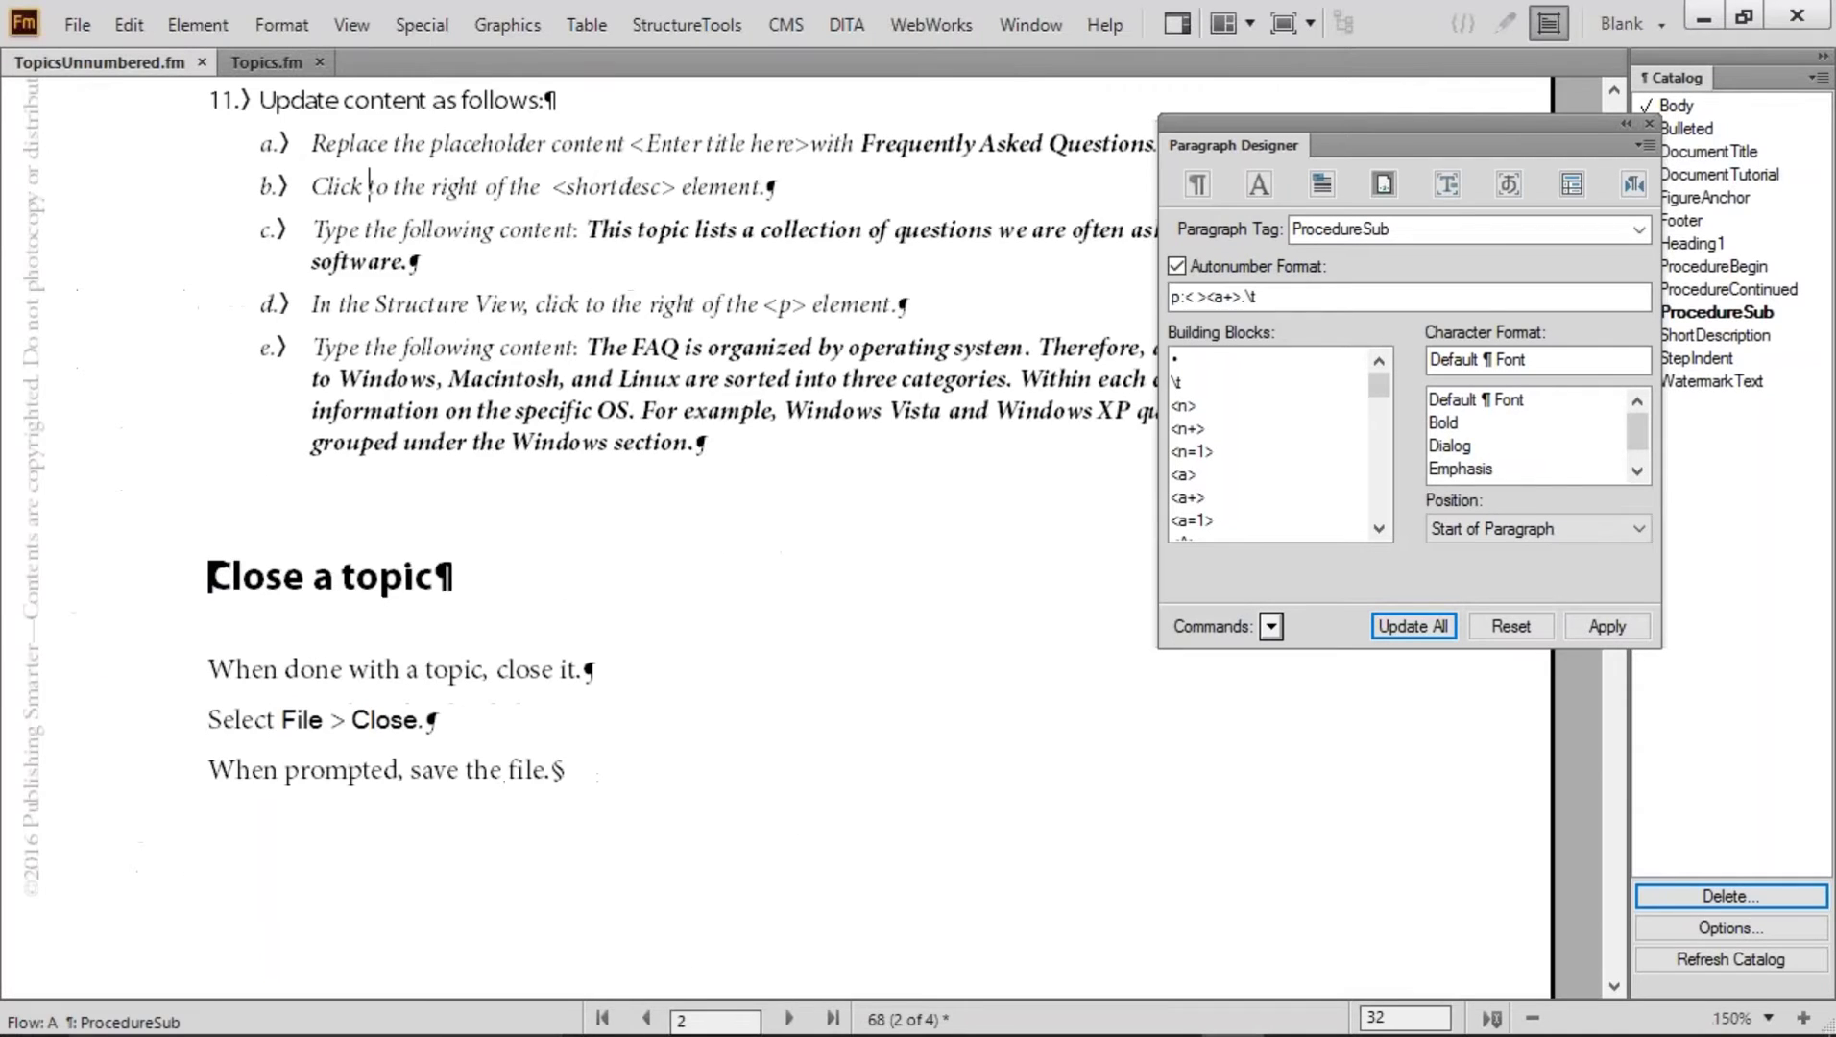
scroll(487, 766, down, 1)
scroll(487, 766, up, 5)
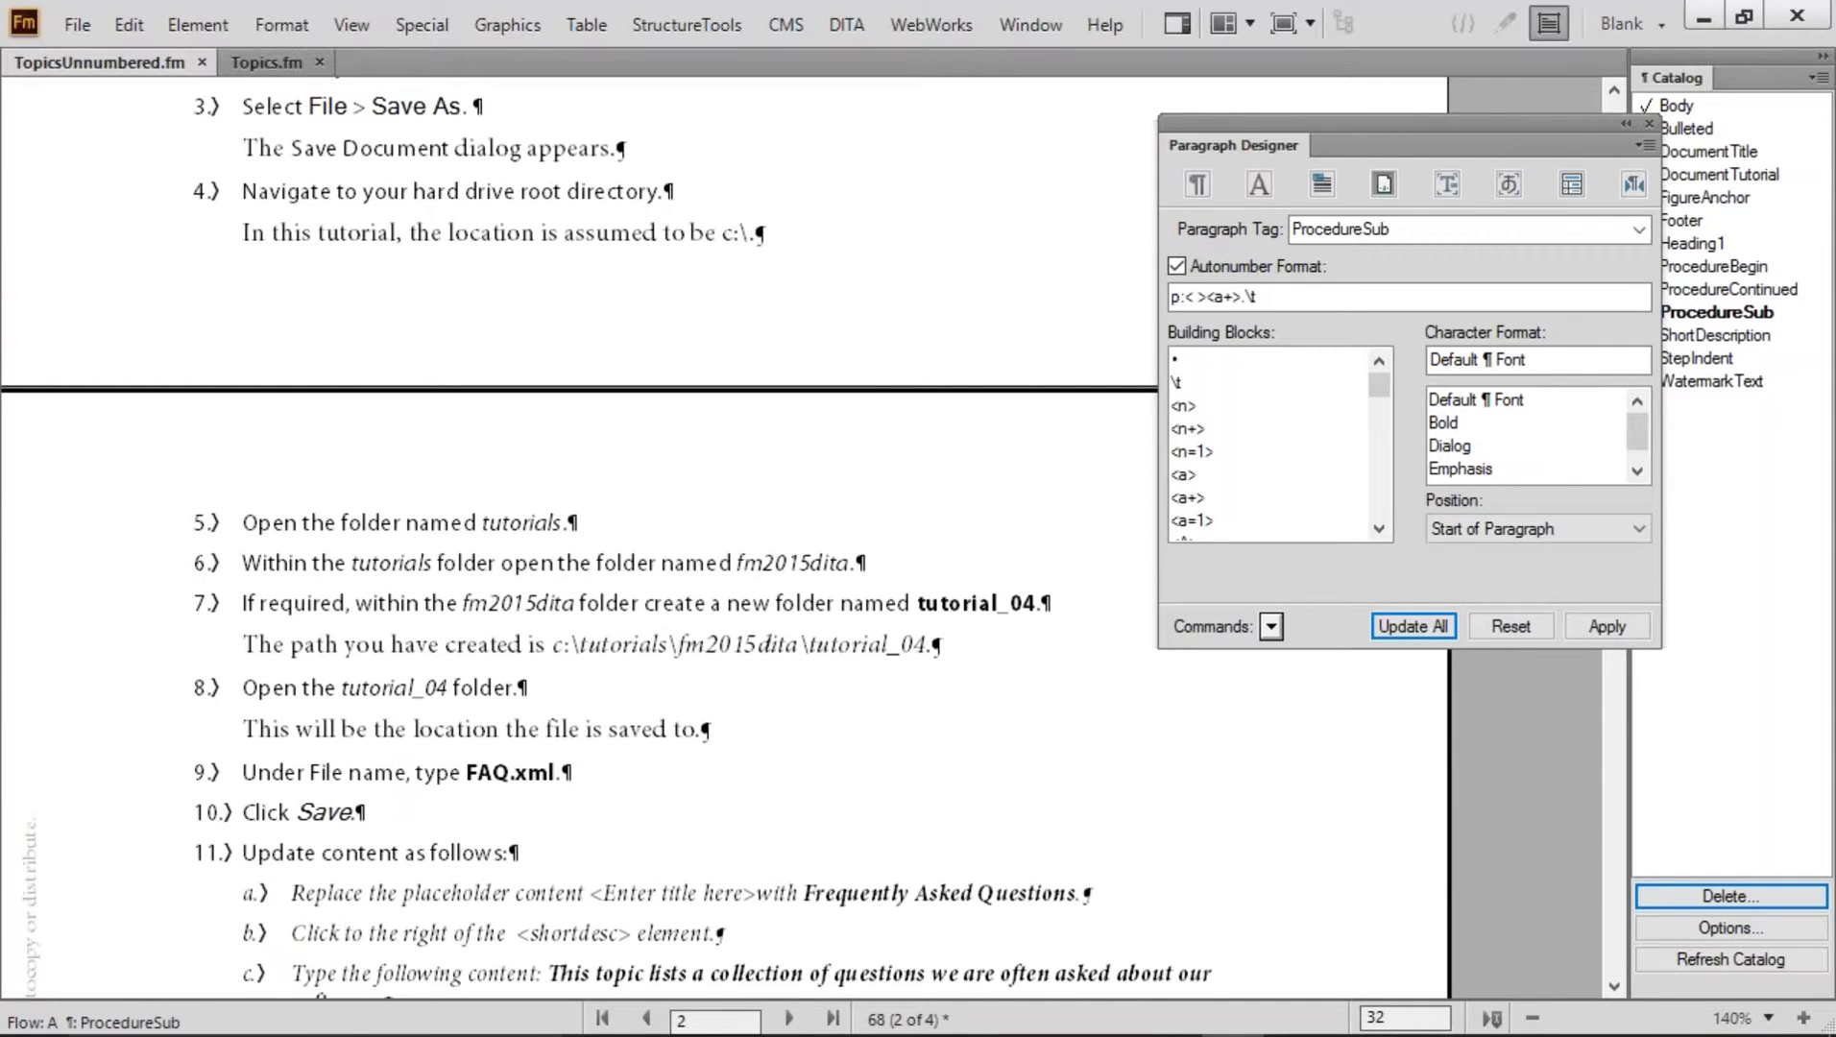
click(489, 770)
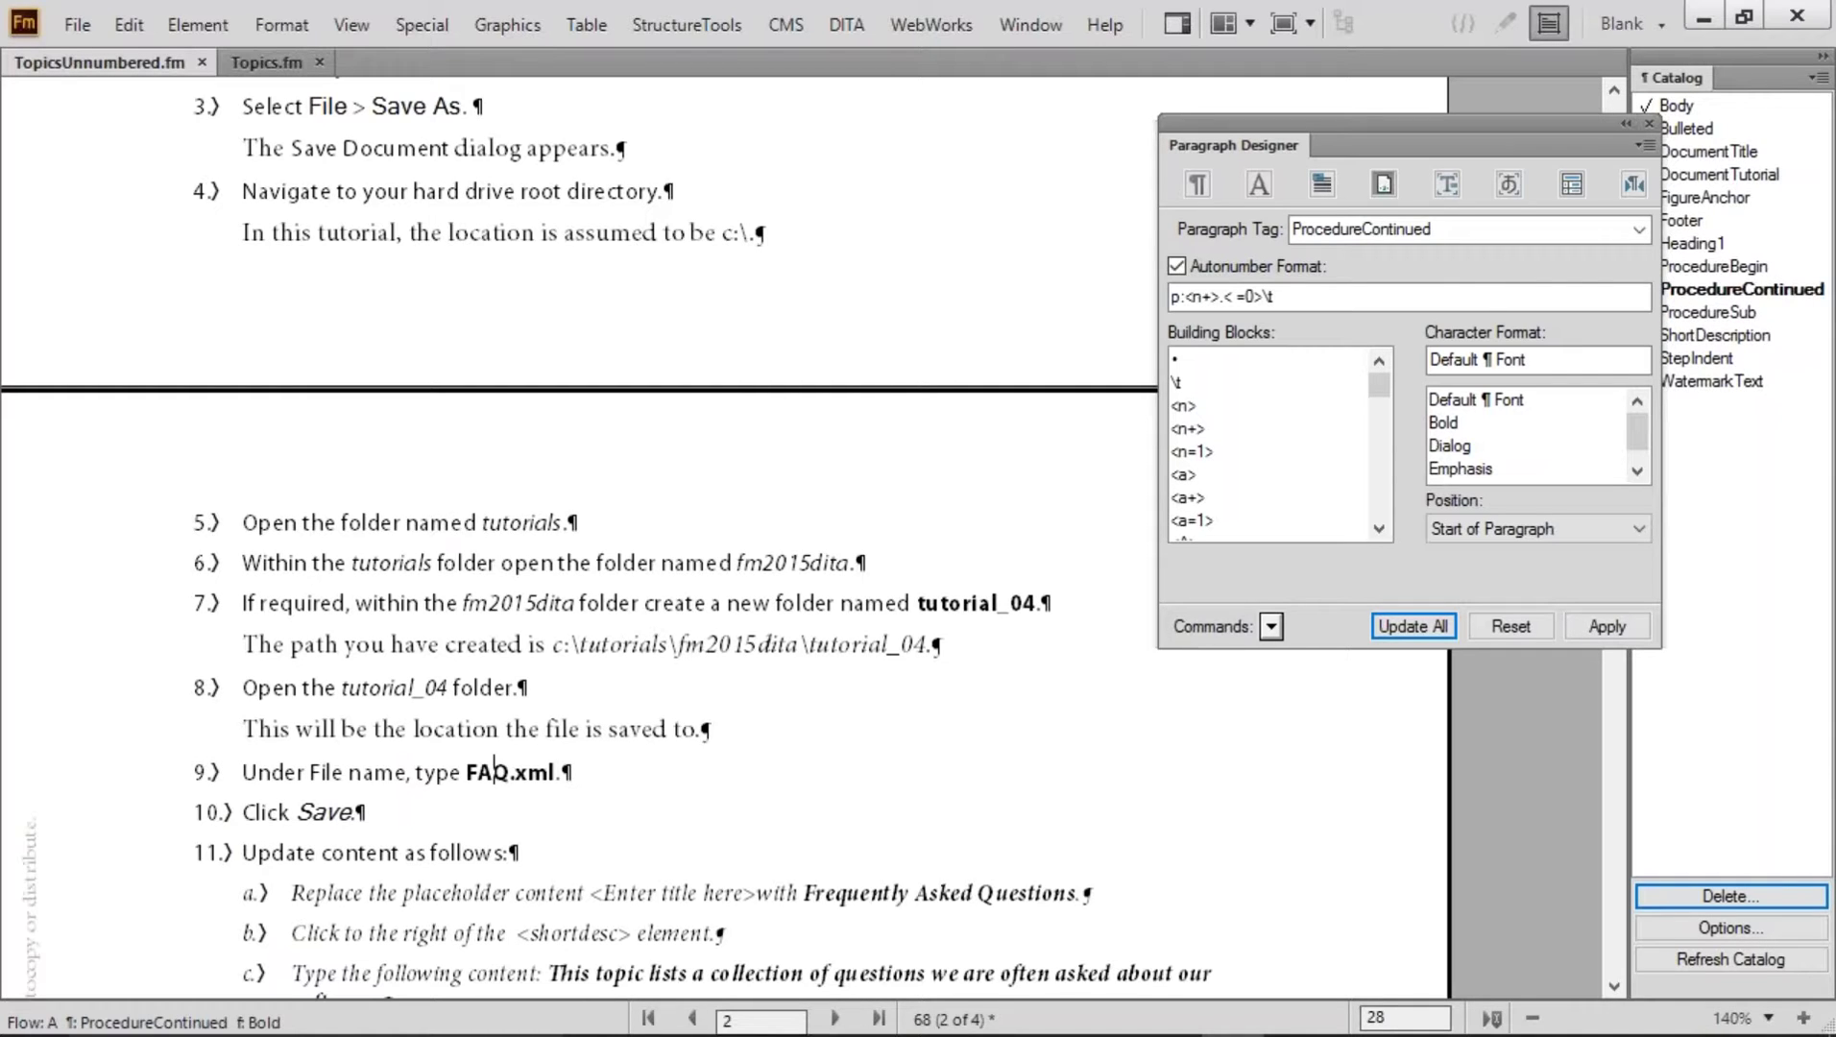
scroll(493, 769, up, 15)
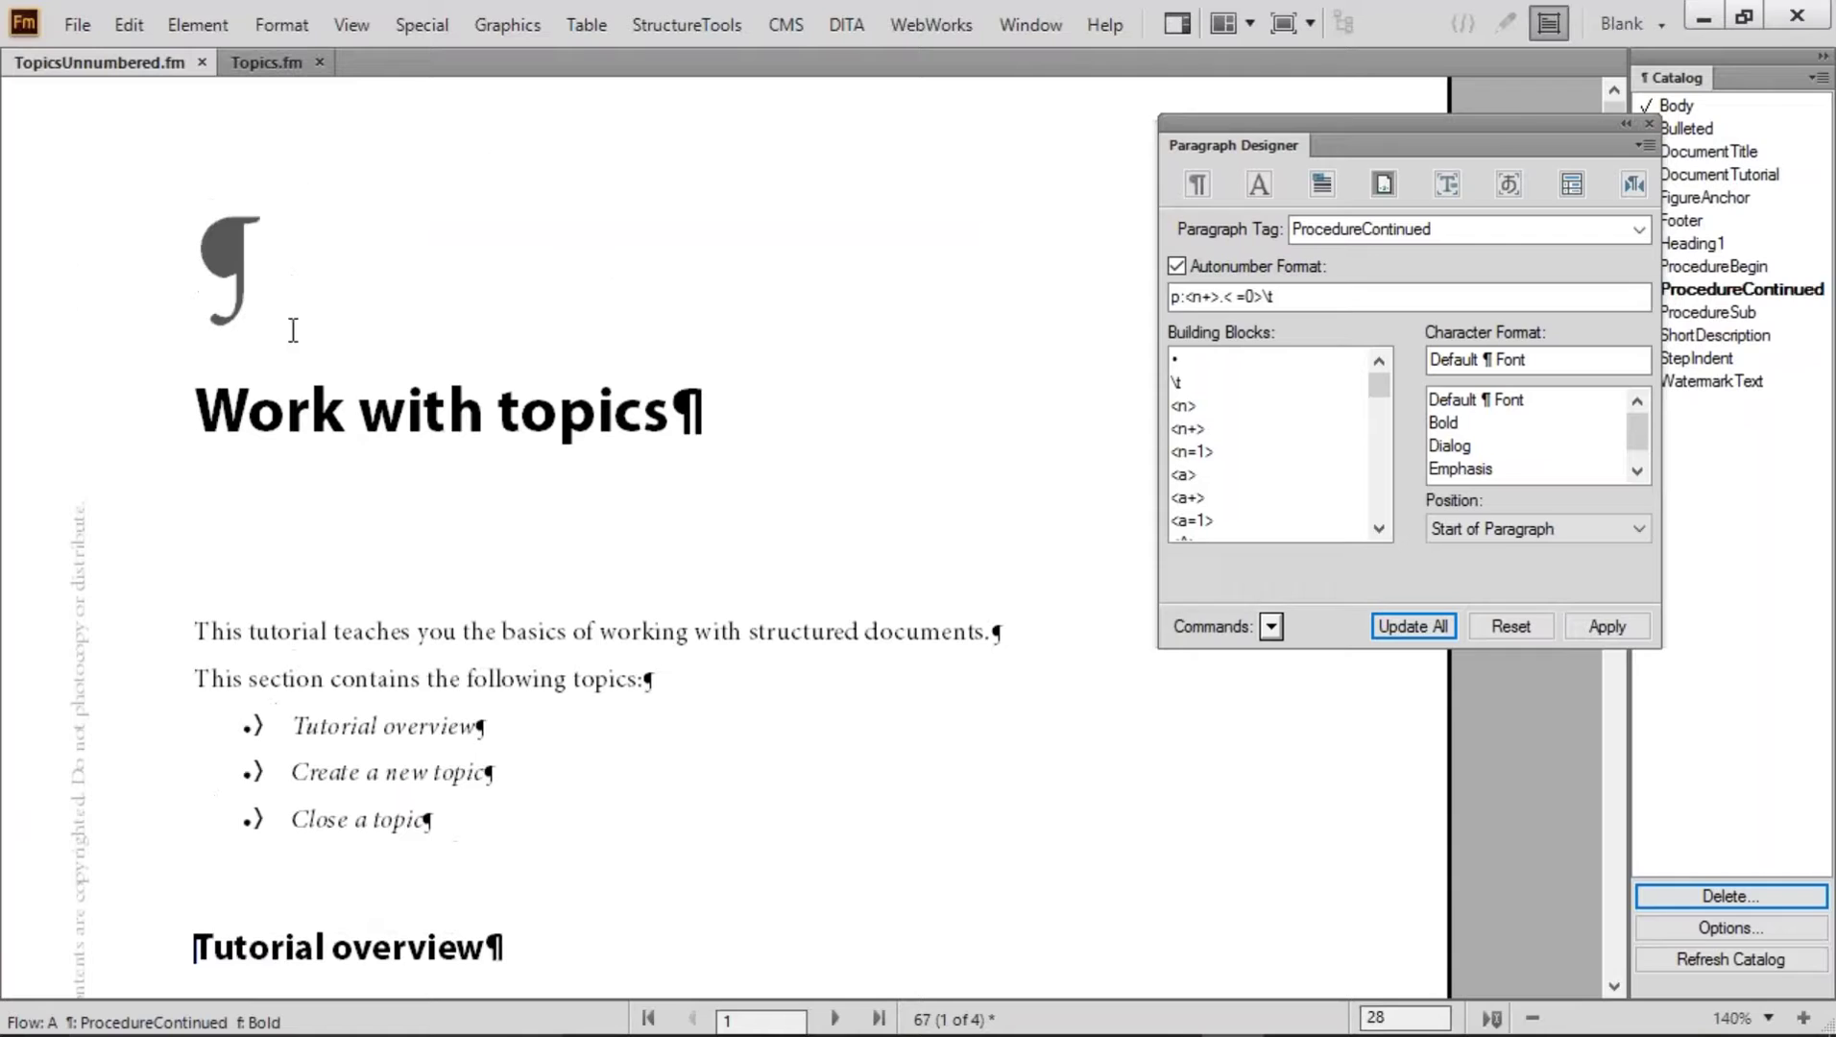
click(265, 259)
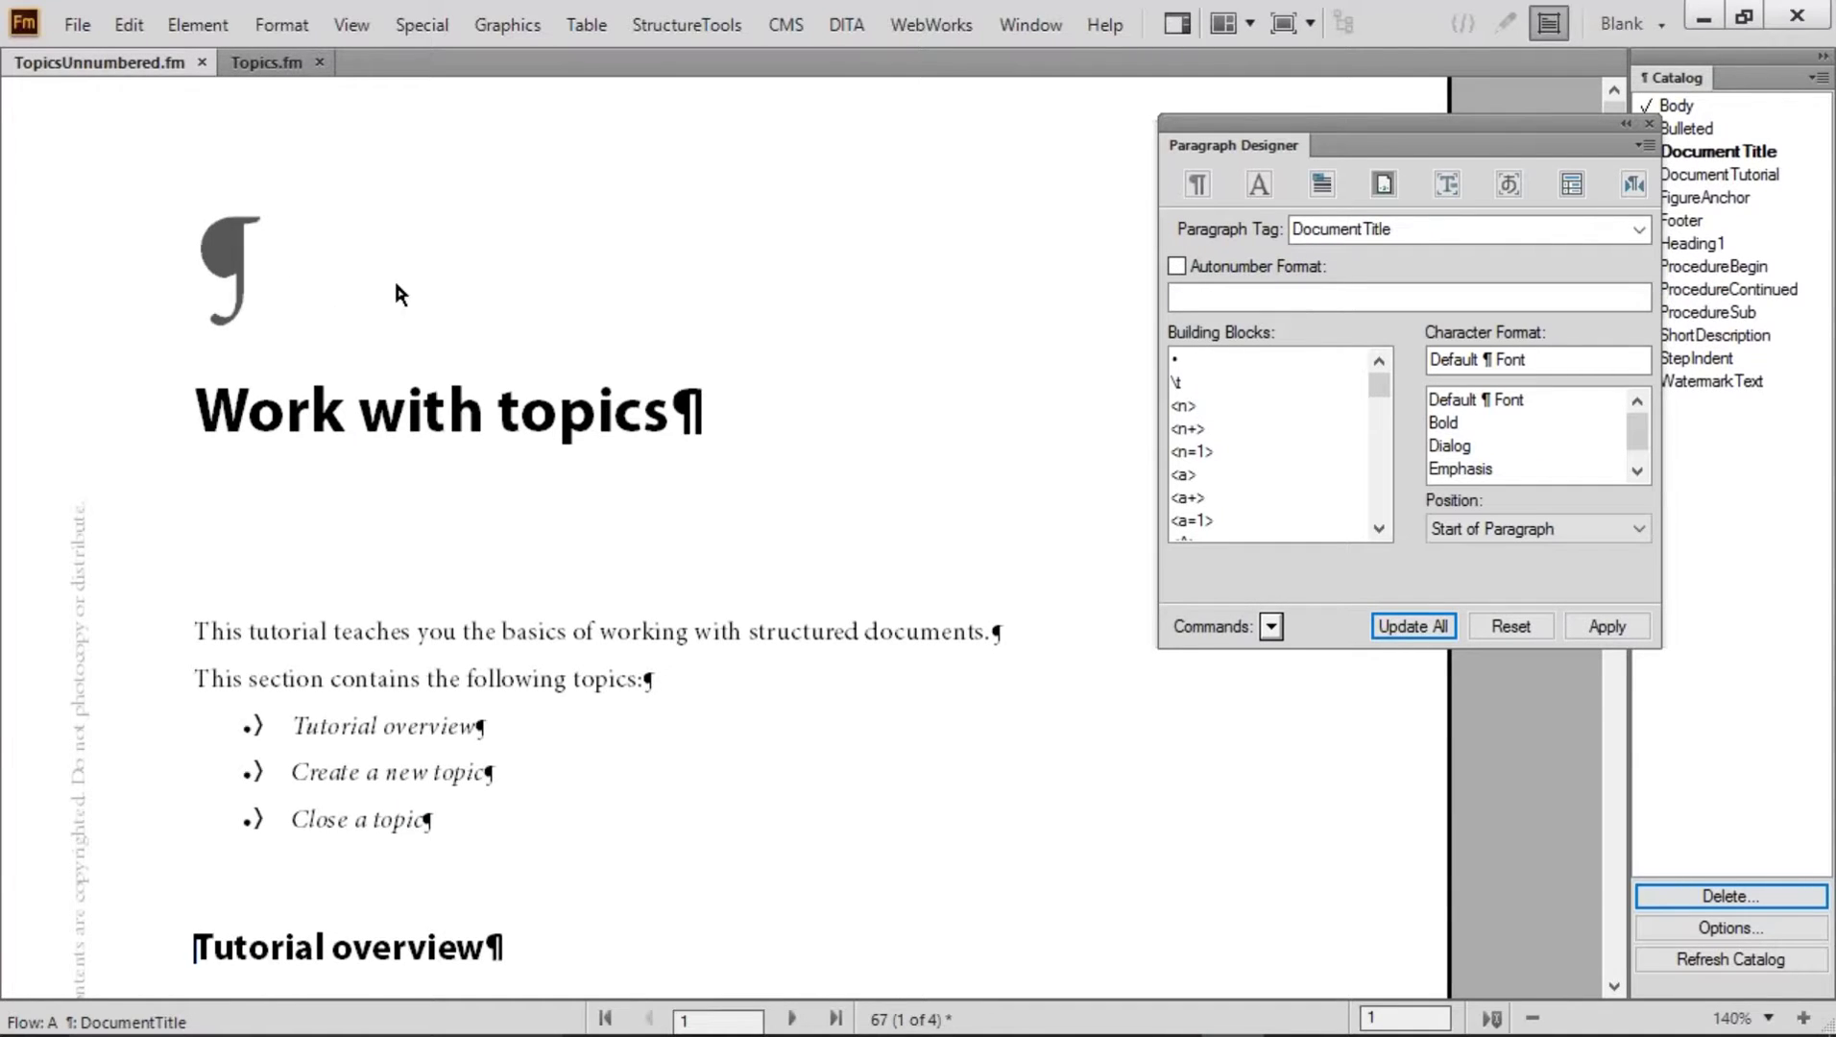
click(1264, 296)
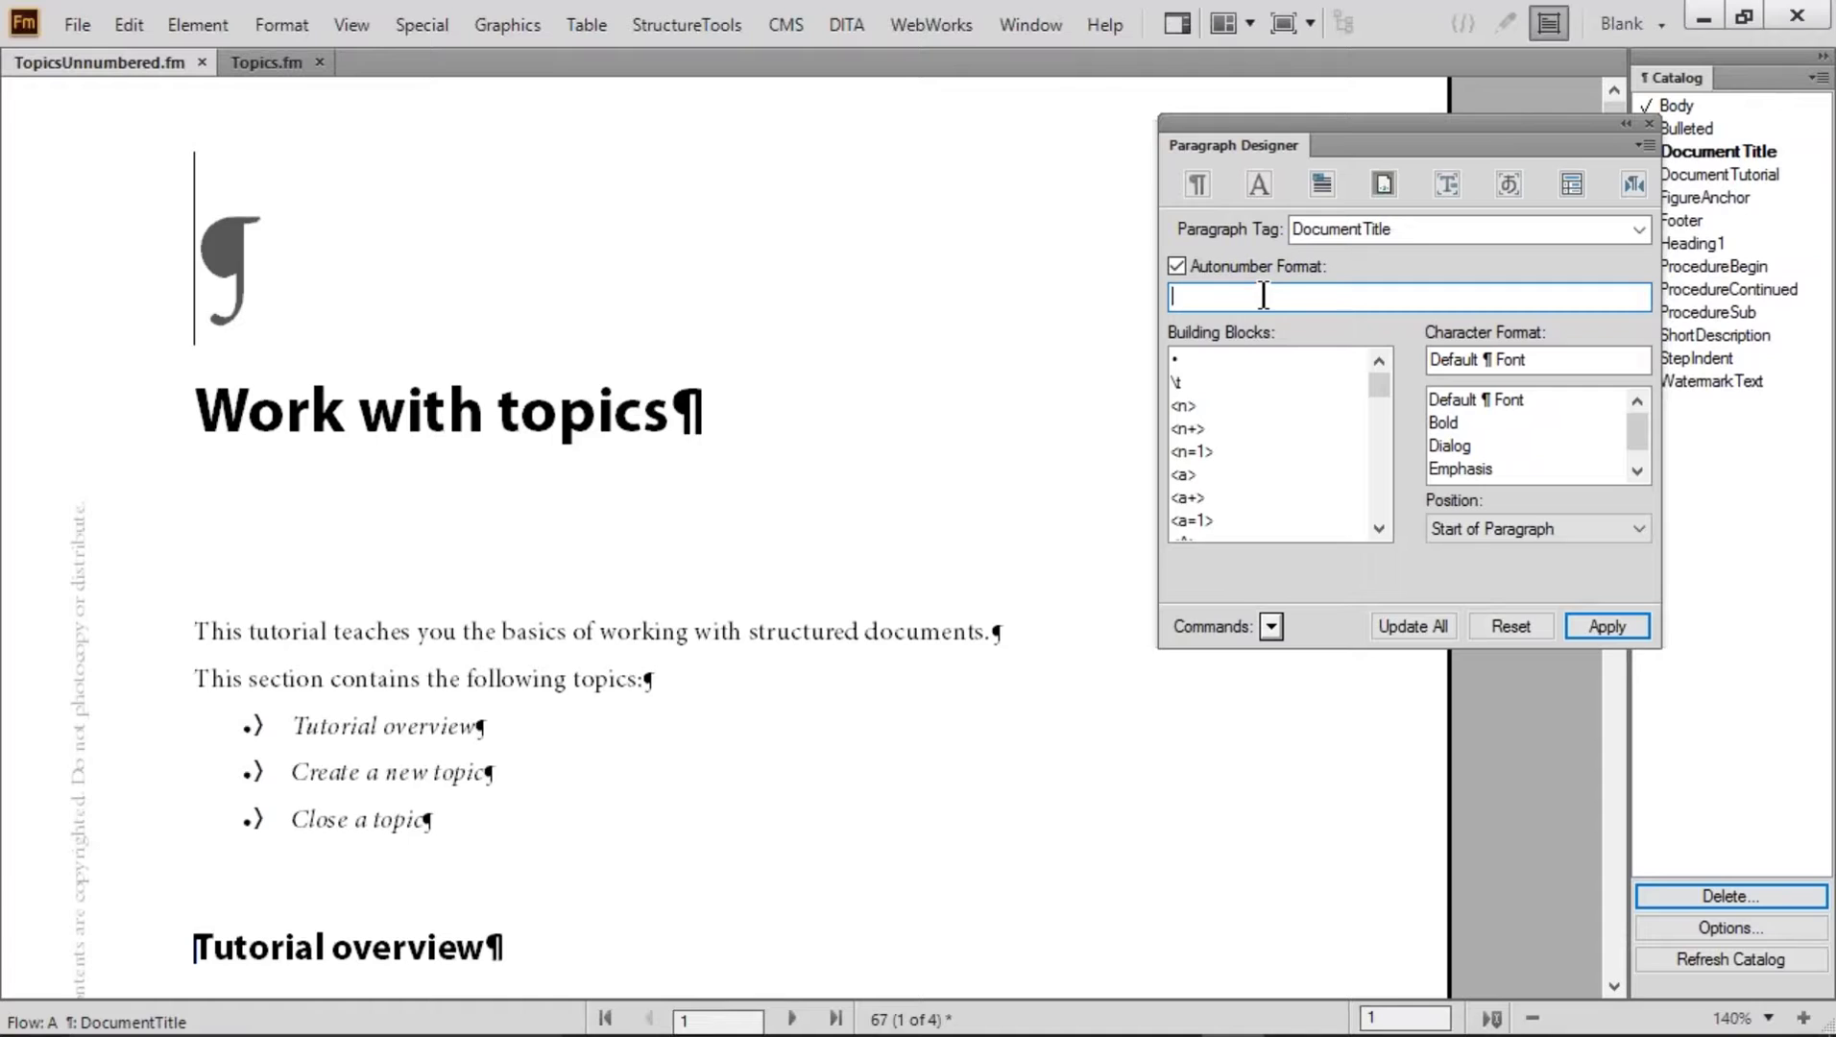
text(Chapter <$chapnum>)
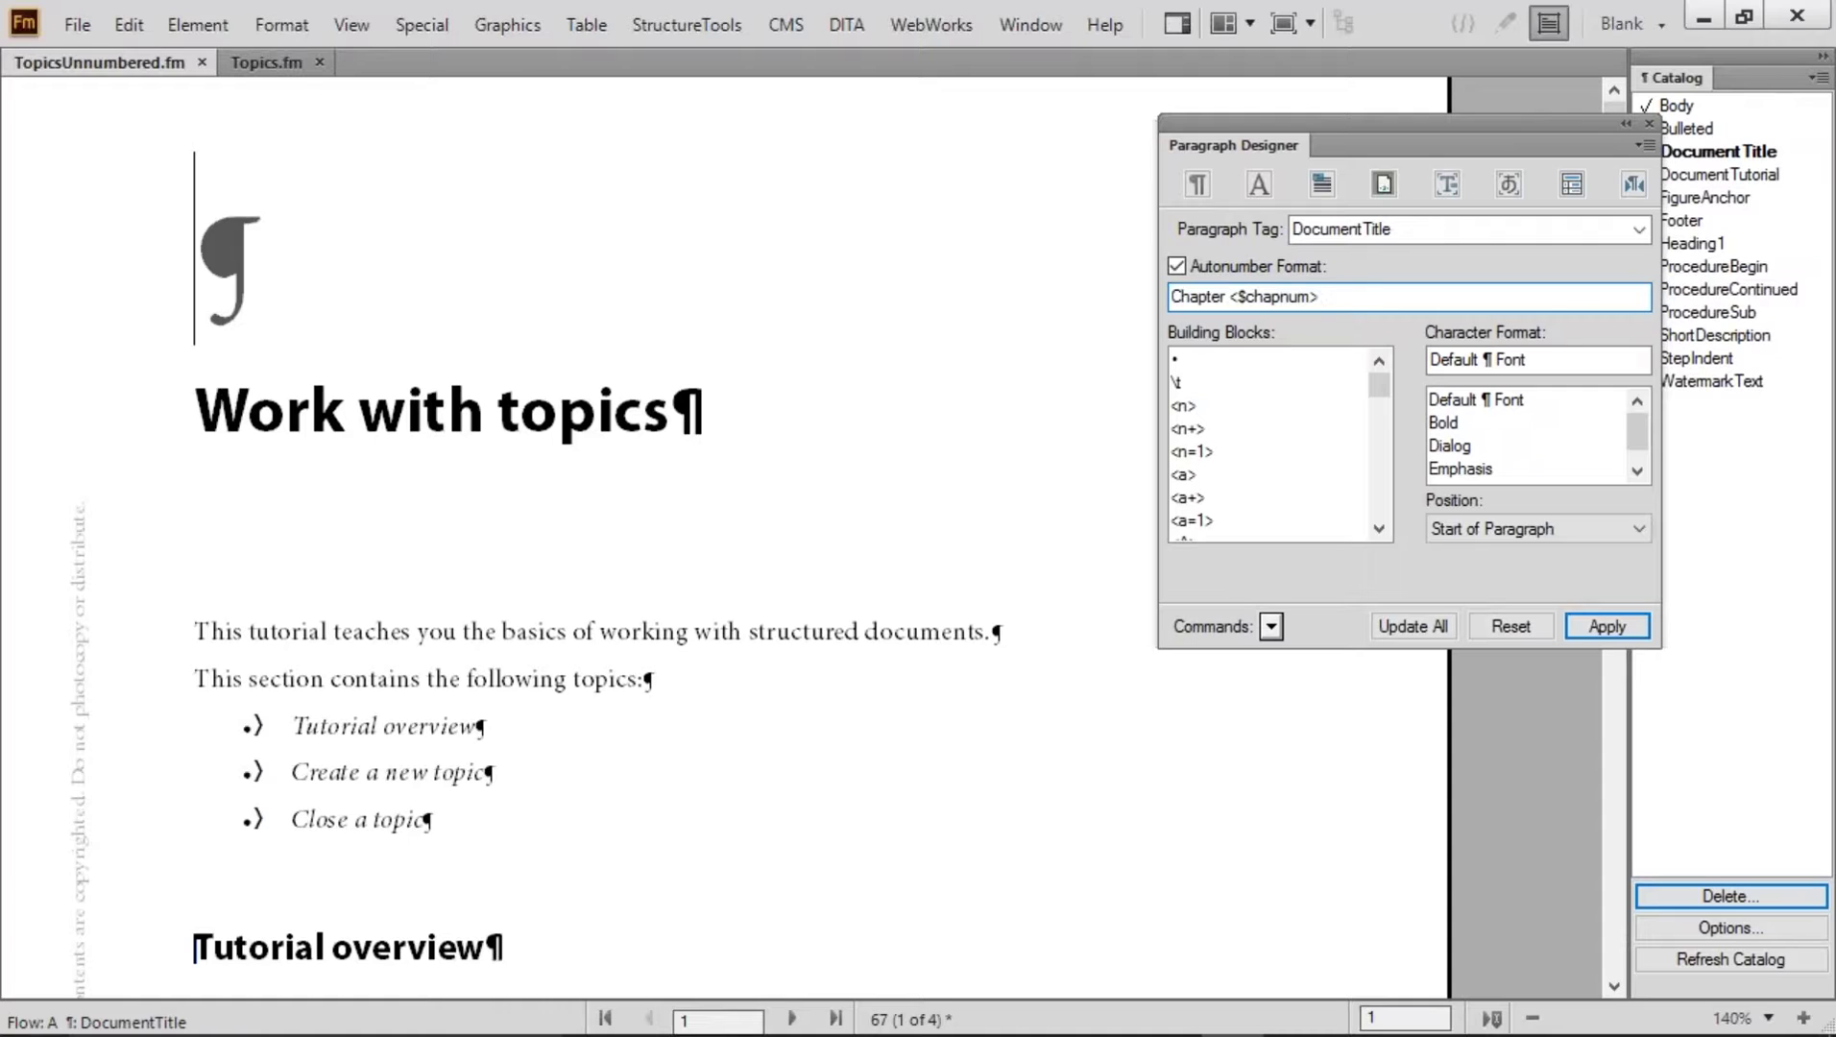
text(:)
drag(1377, 378, 1388, 313)
click(1399, 629)
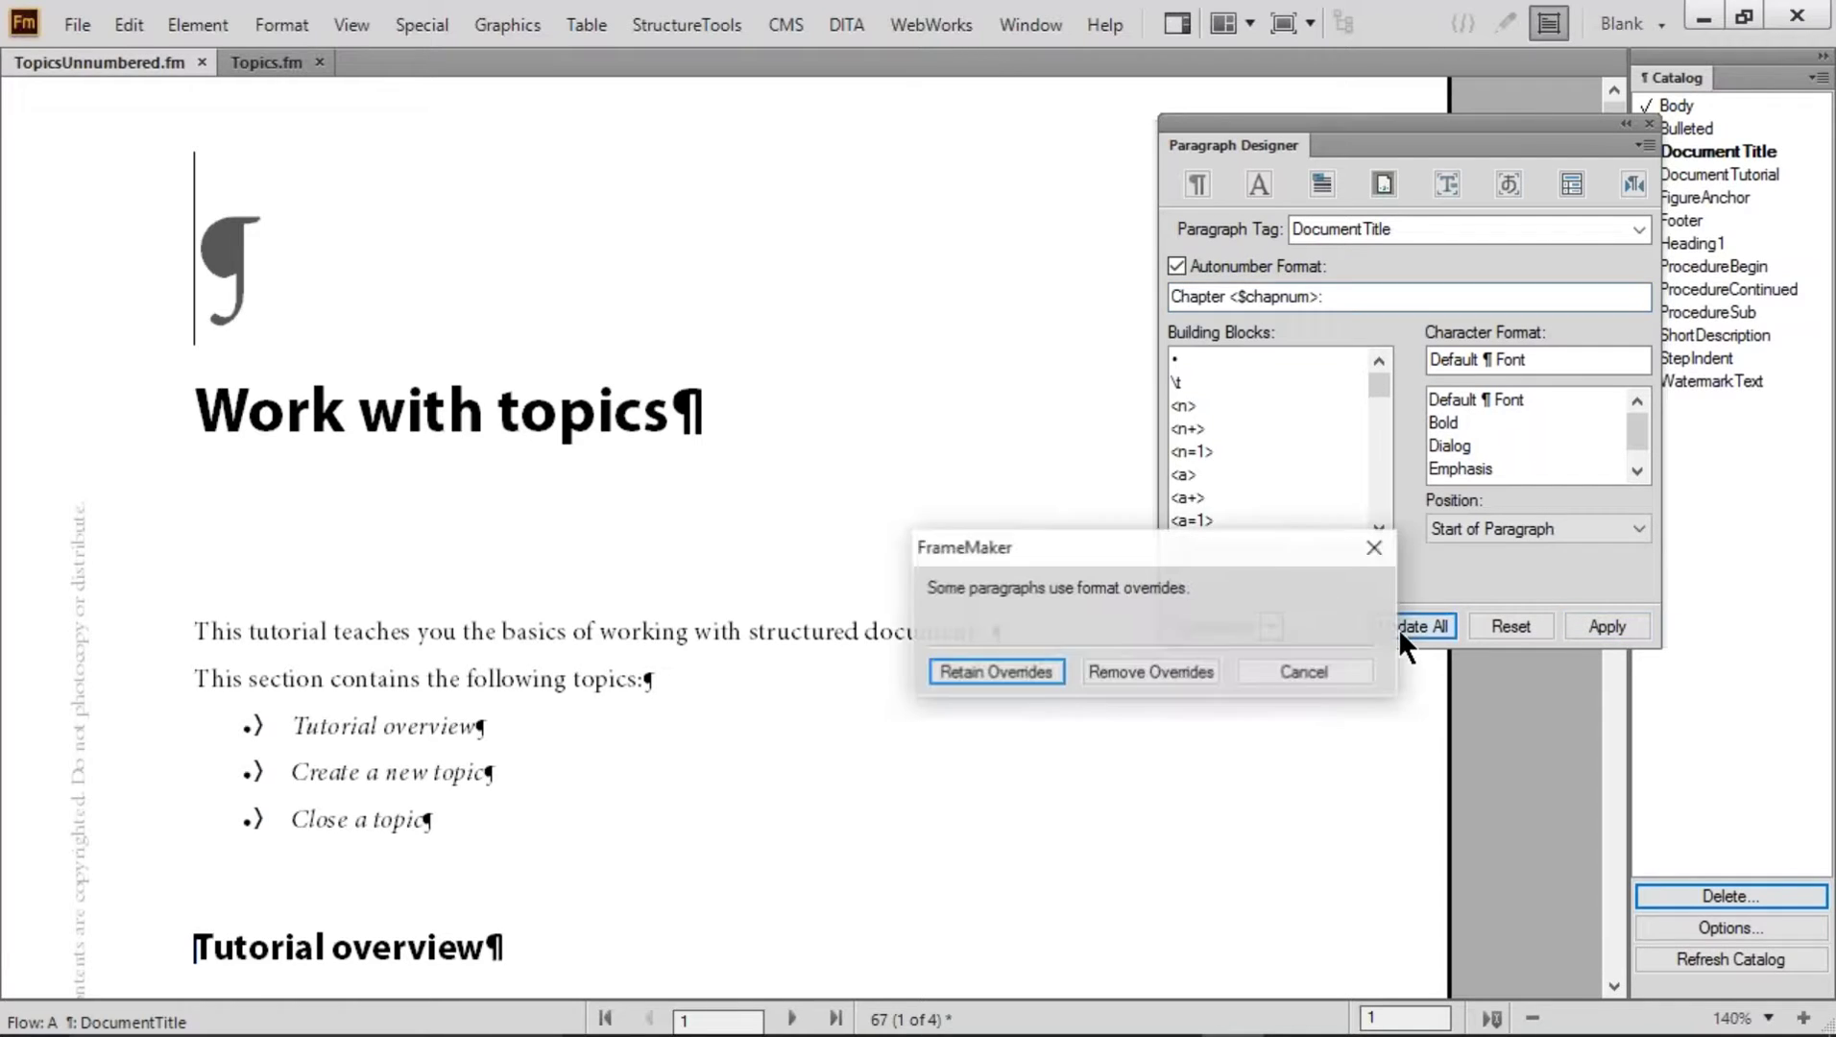
click(1181, 668)
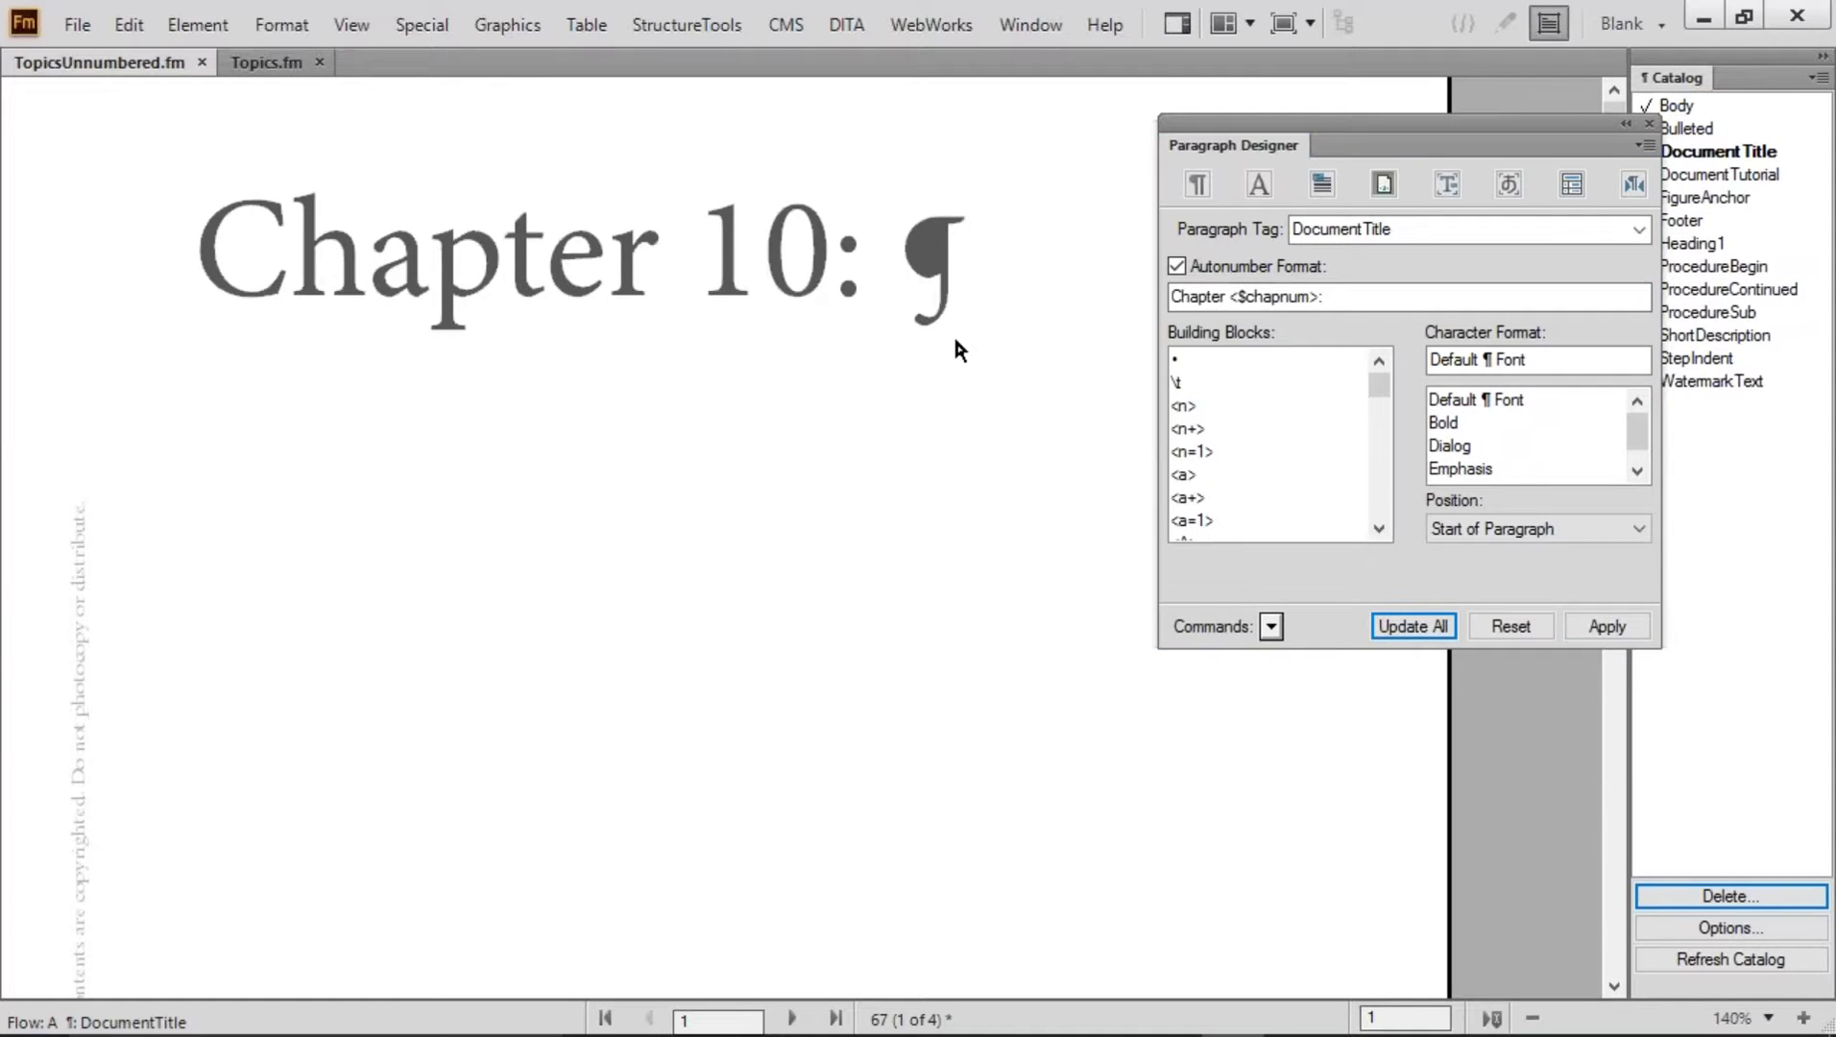
Examine how the chapter title and headings are laid out at the start of Topics.fm
click(259, 63)
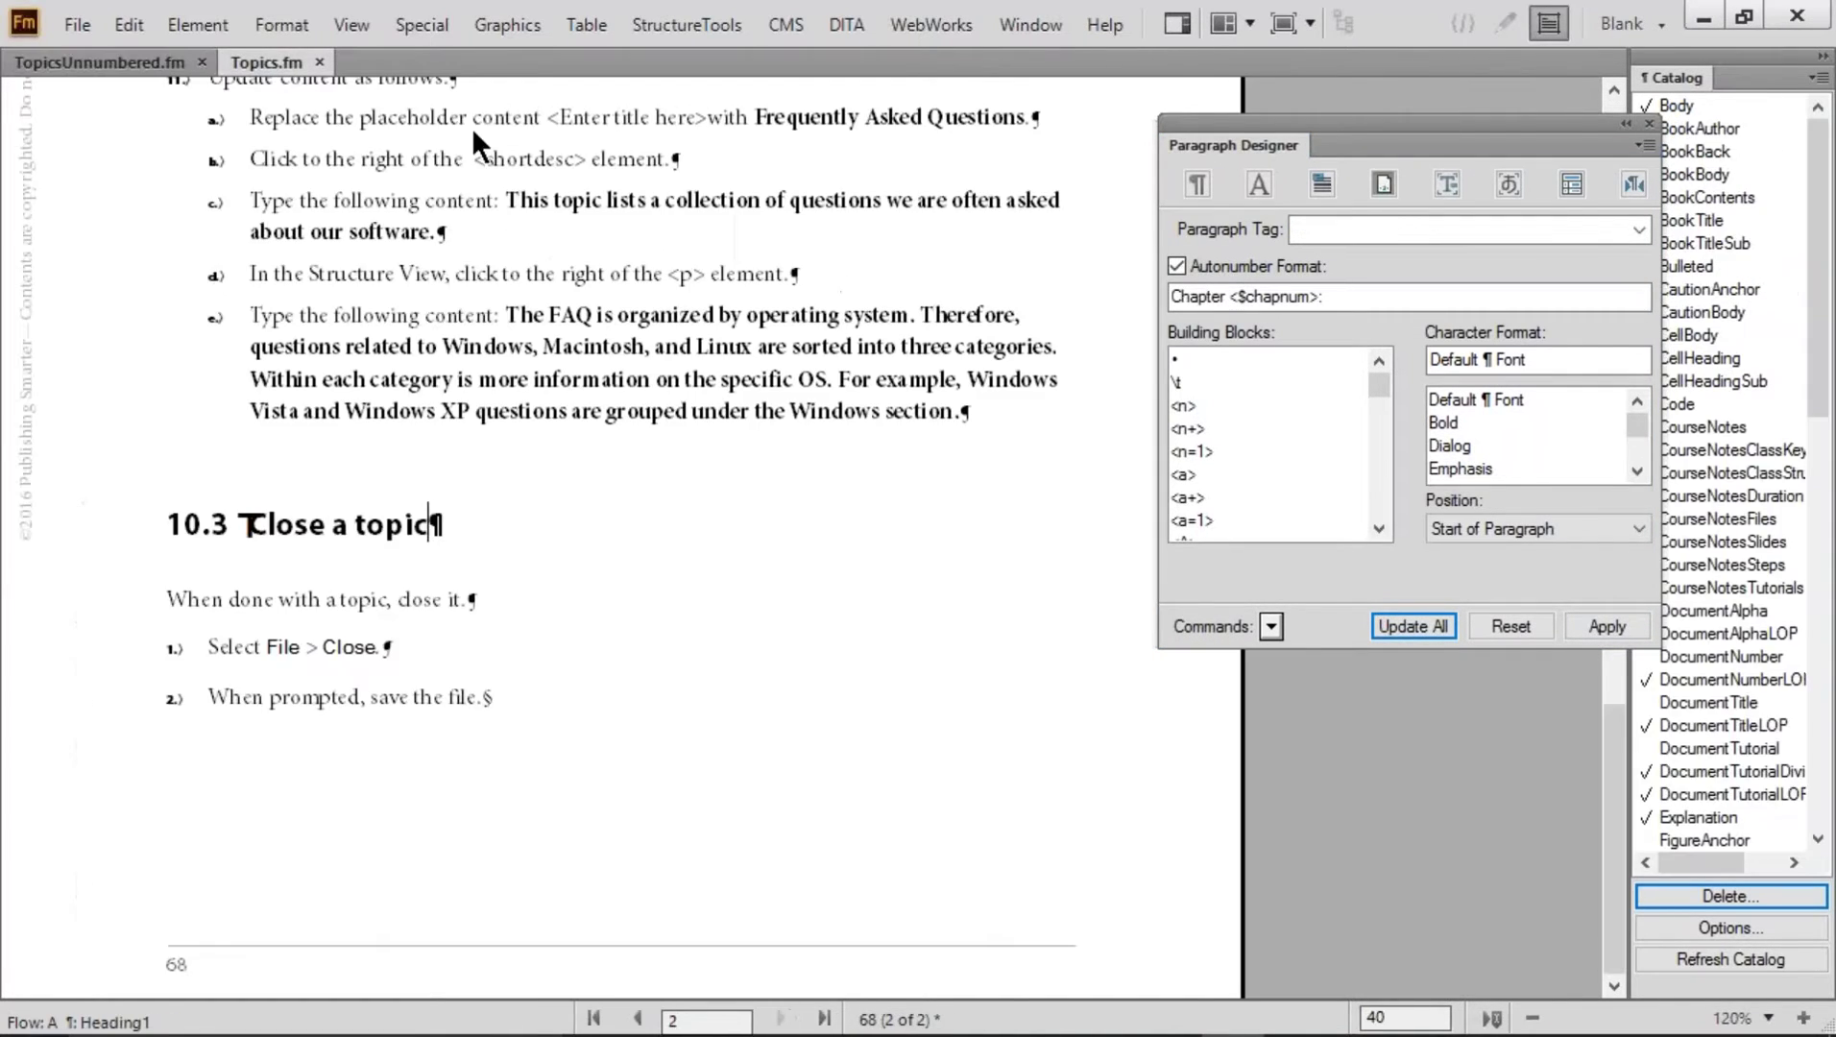
scroll(400, 475, up, 5)
scroll(400, 475, up, 8)
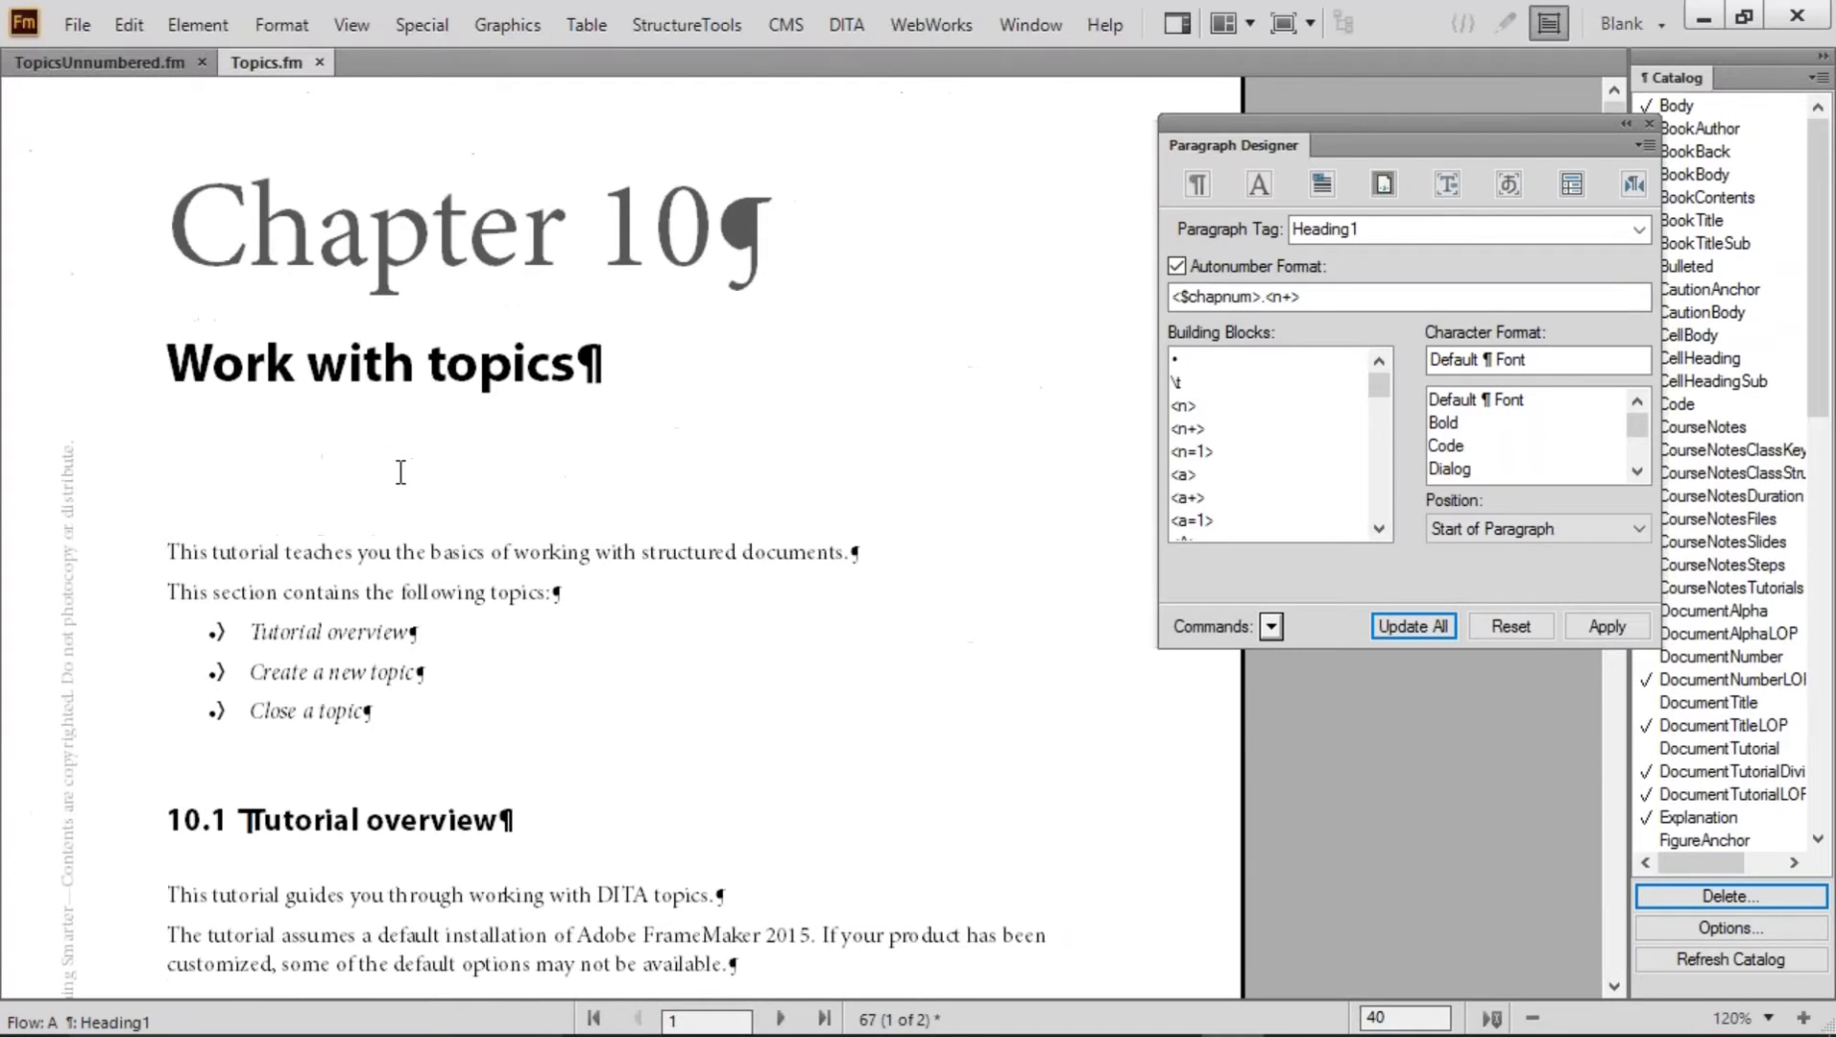
In TopicsUnnumbered.fm, put "Work with topics" in its own paragraph below the chapter number and apply the Heading1 format
click(75, 60)
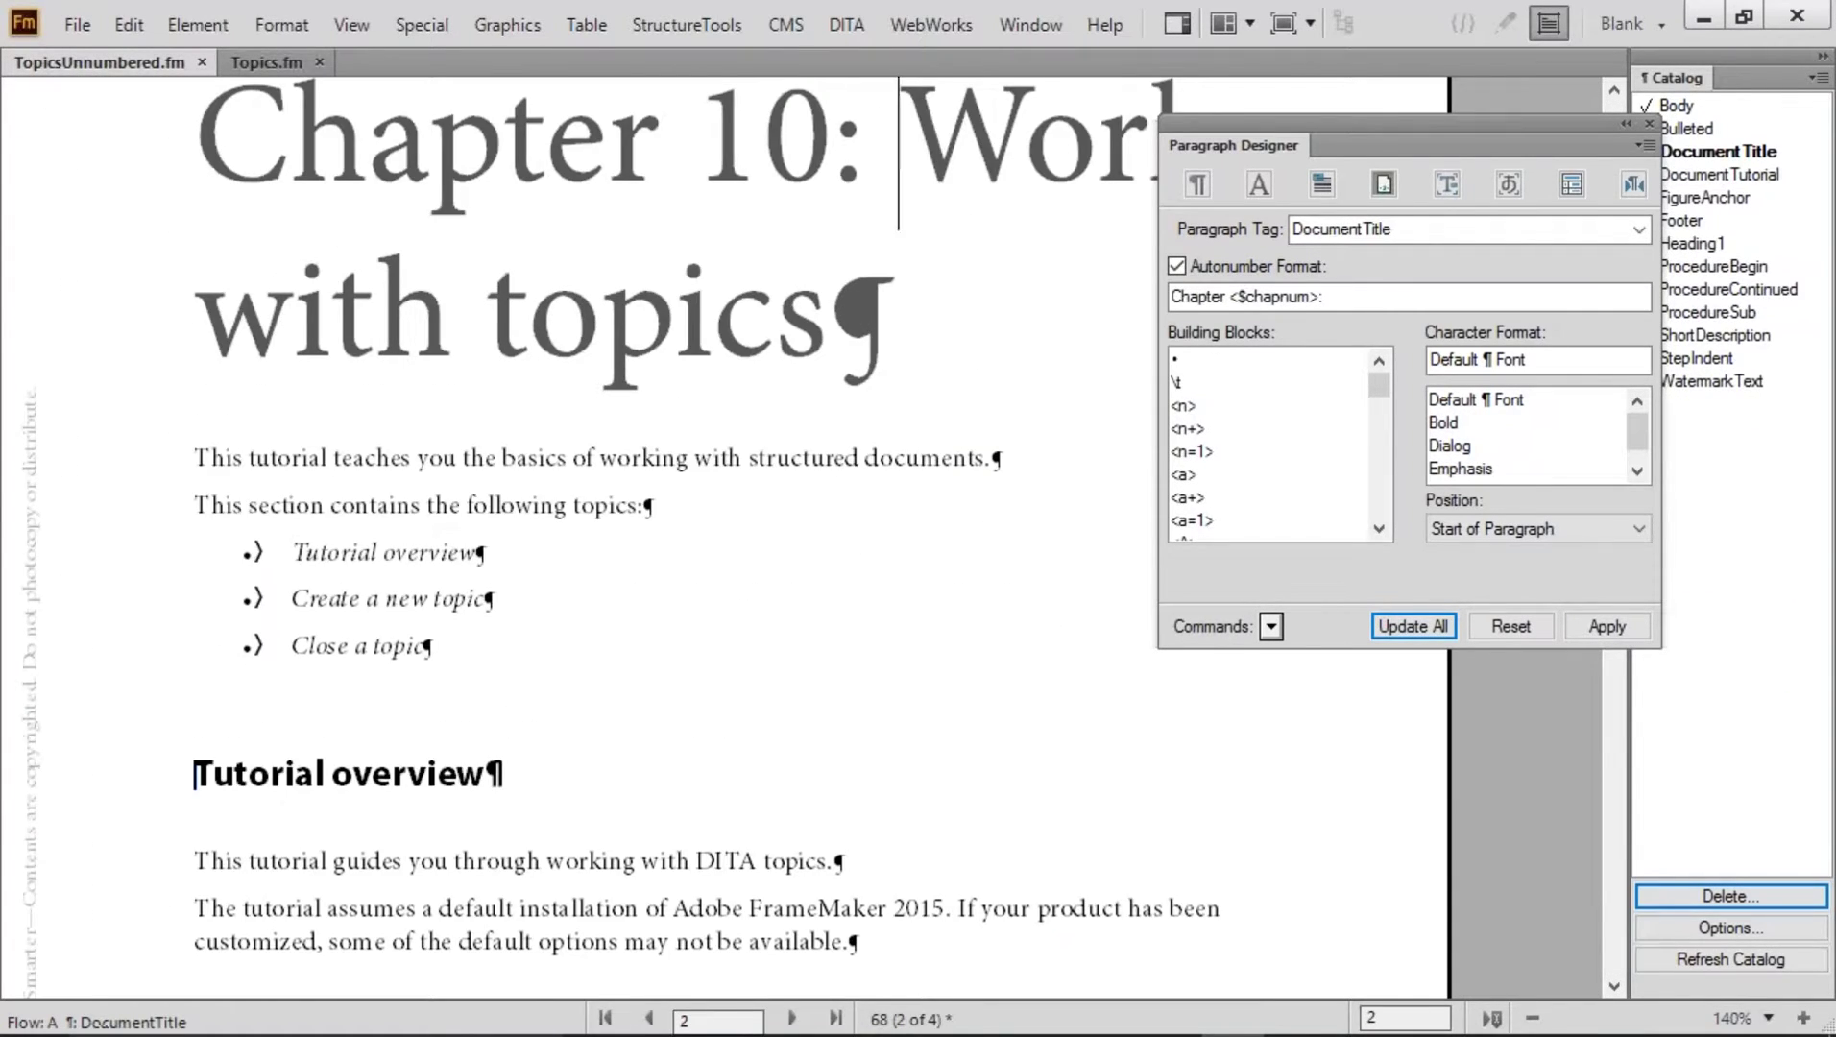
key(Return)
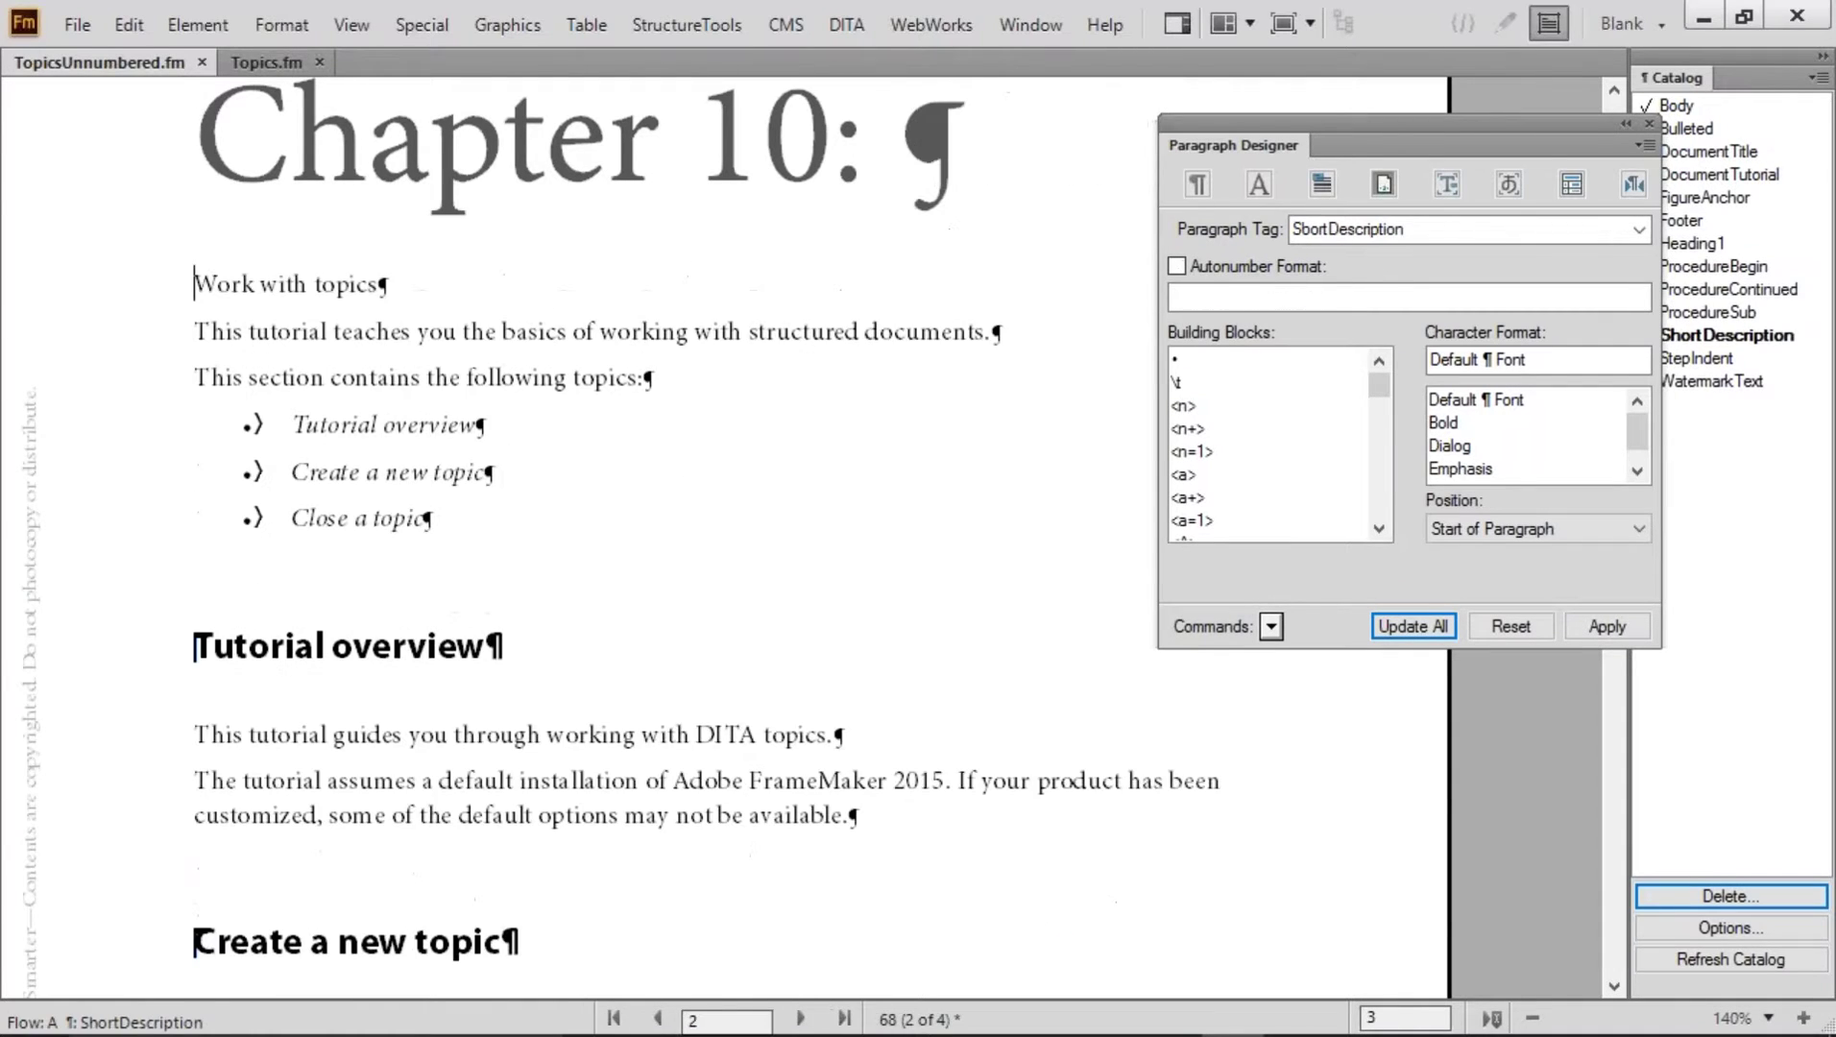
drag(1479, 146, 1341, 146)
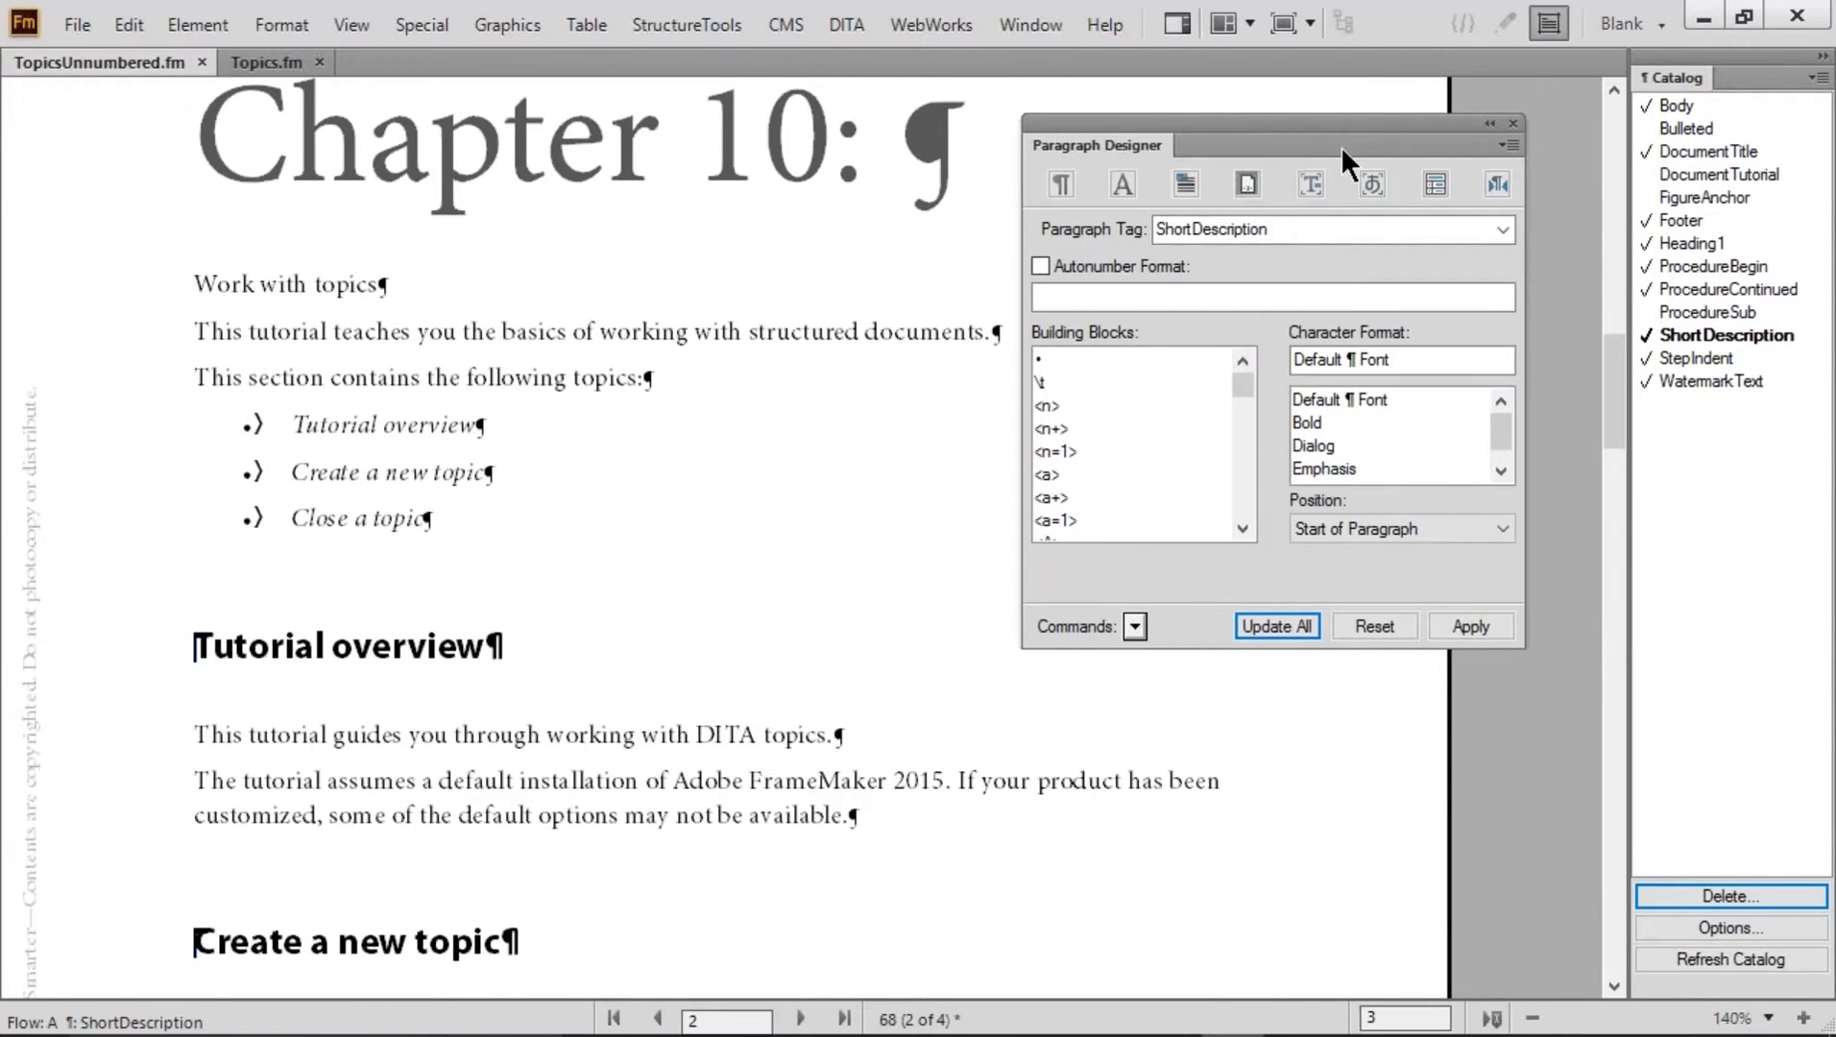
click(1701, 245)
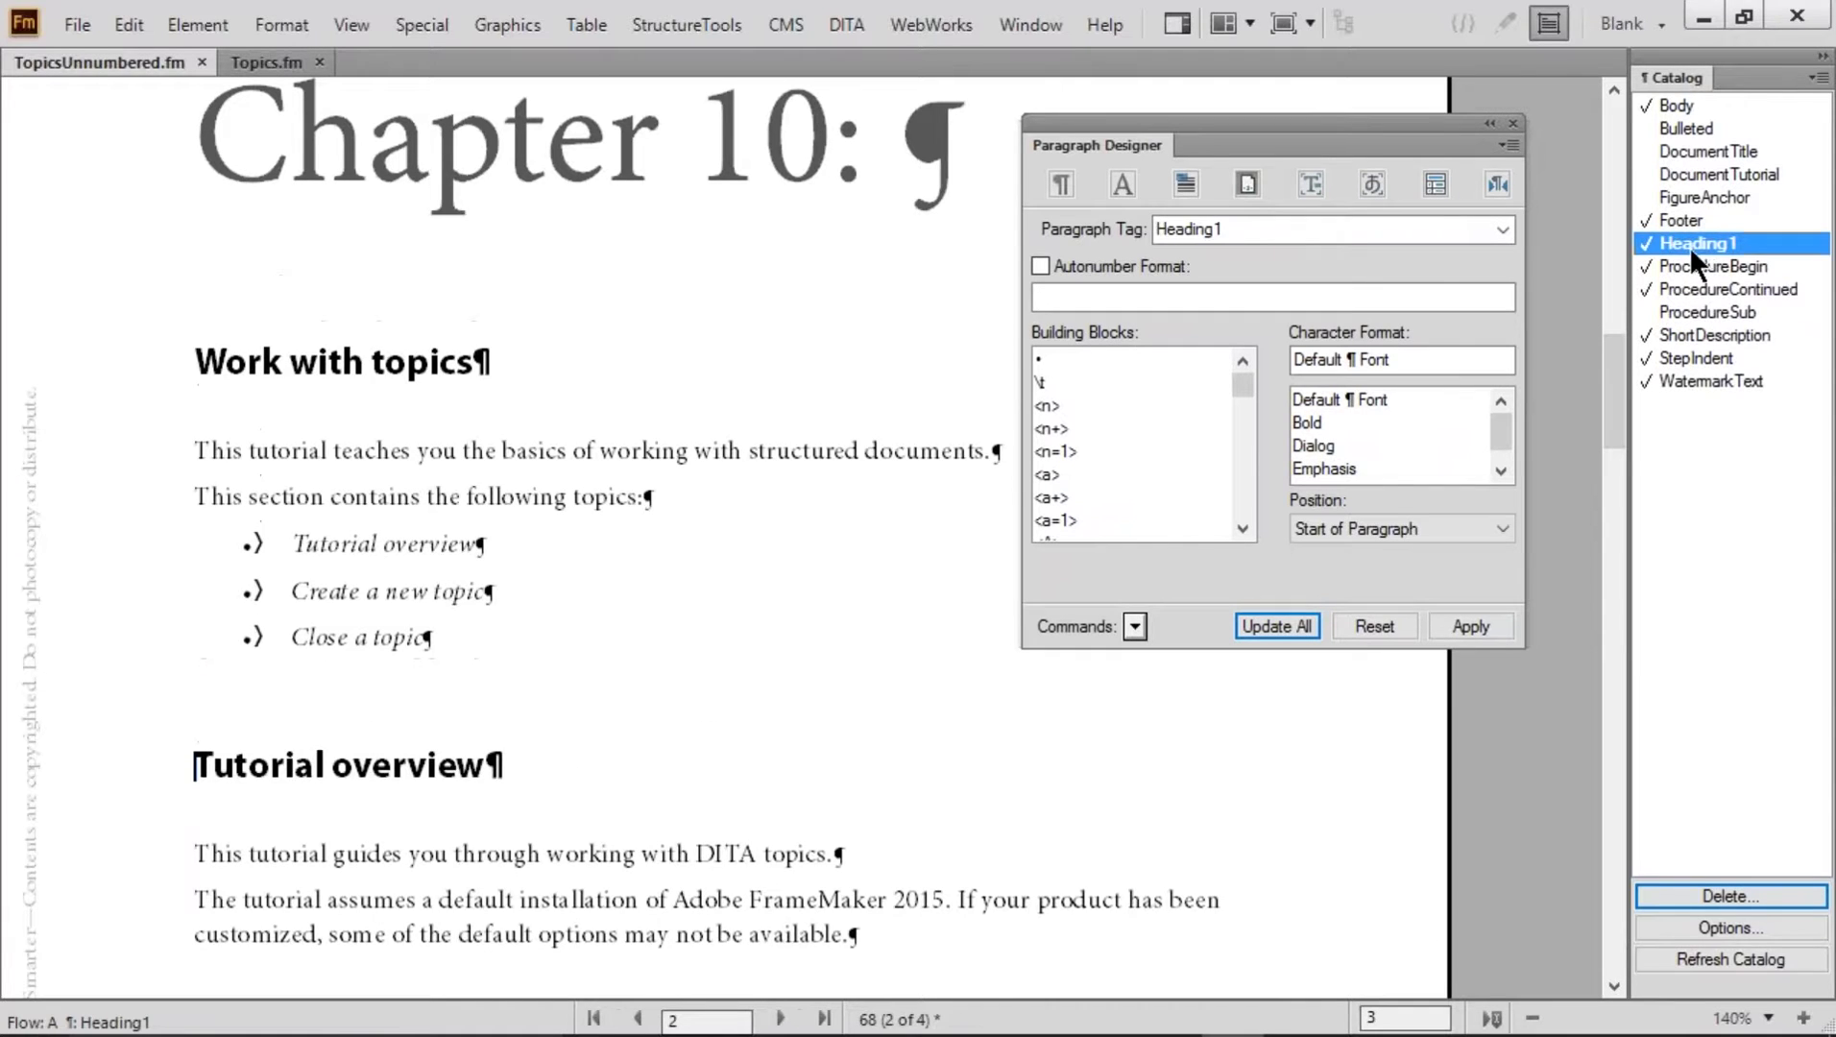
Set the Heading1 autonumber format to "<$chapnum>.<n+>:", update all, and check the numbering of the document's headings
click(1090, 300)
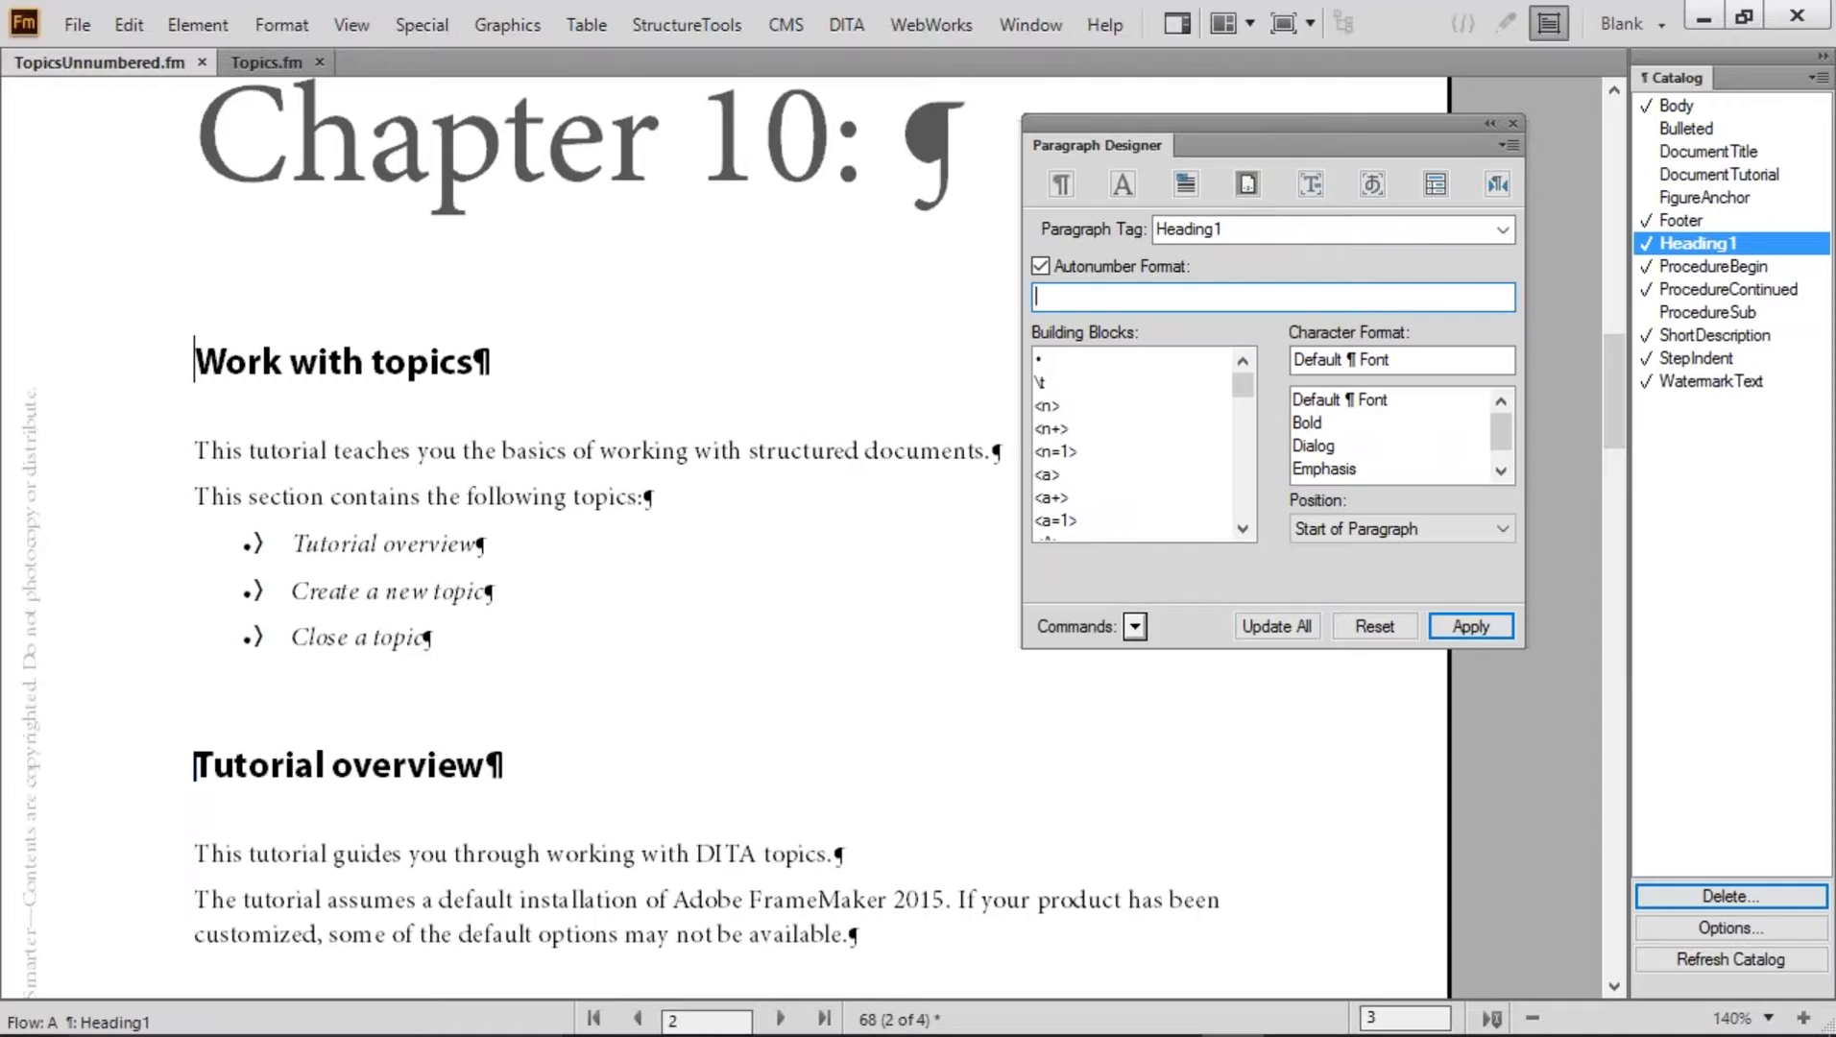
scroll(1241, 435, down, 5)
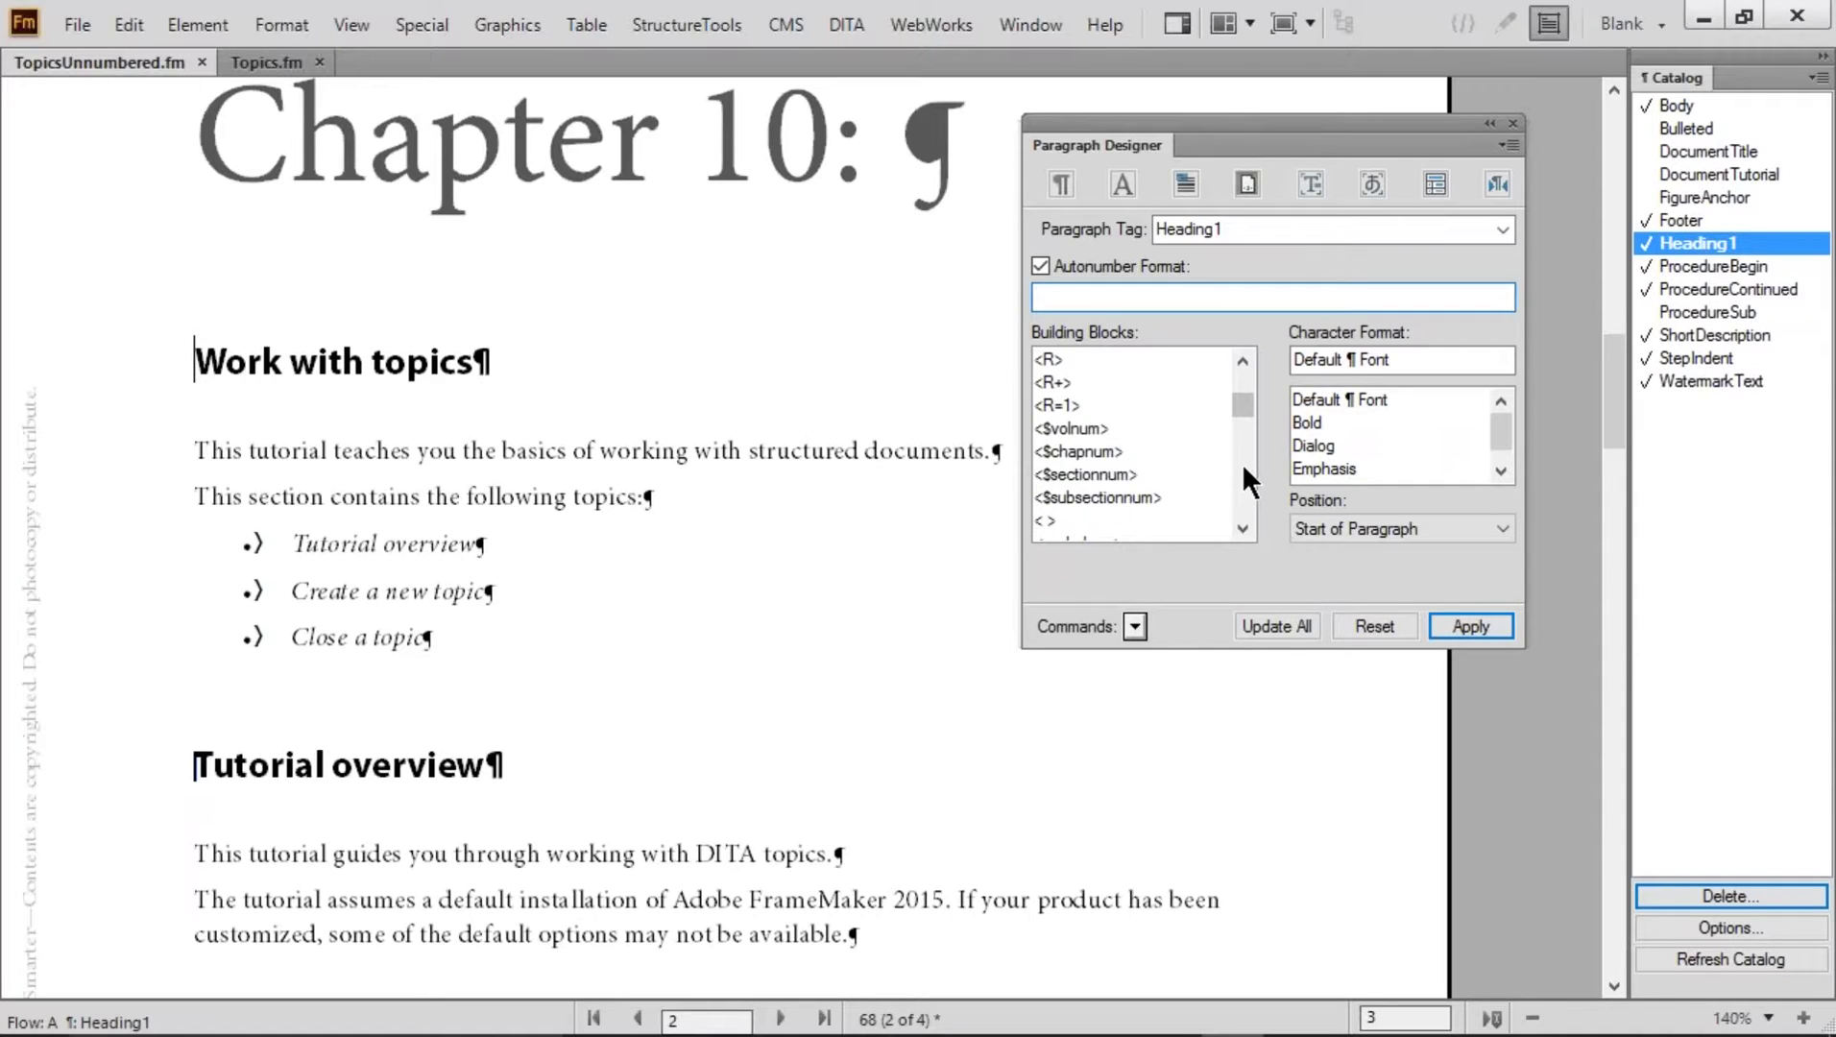
click(1115, 450)
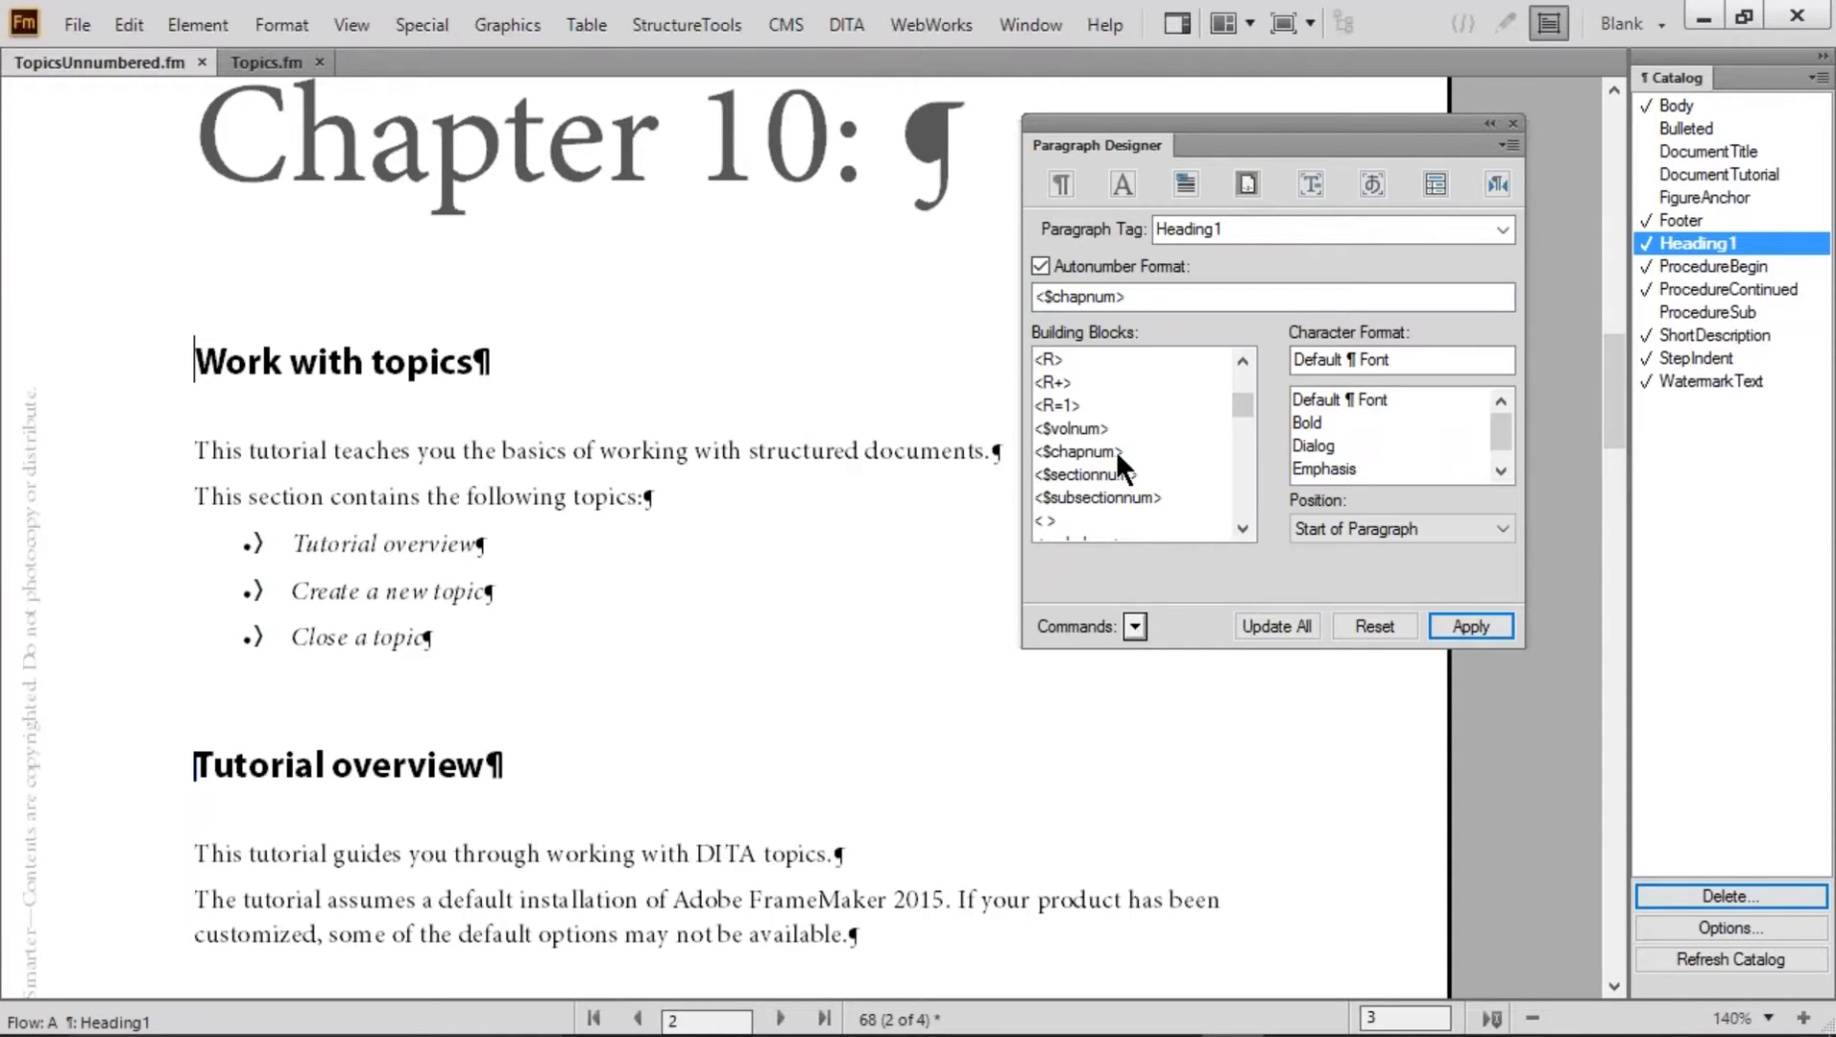
text(.)
drag(1235, 397, 1257, 329)
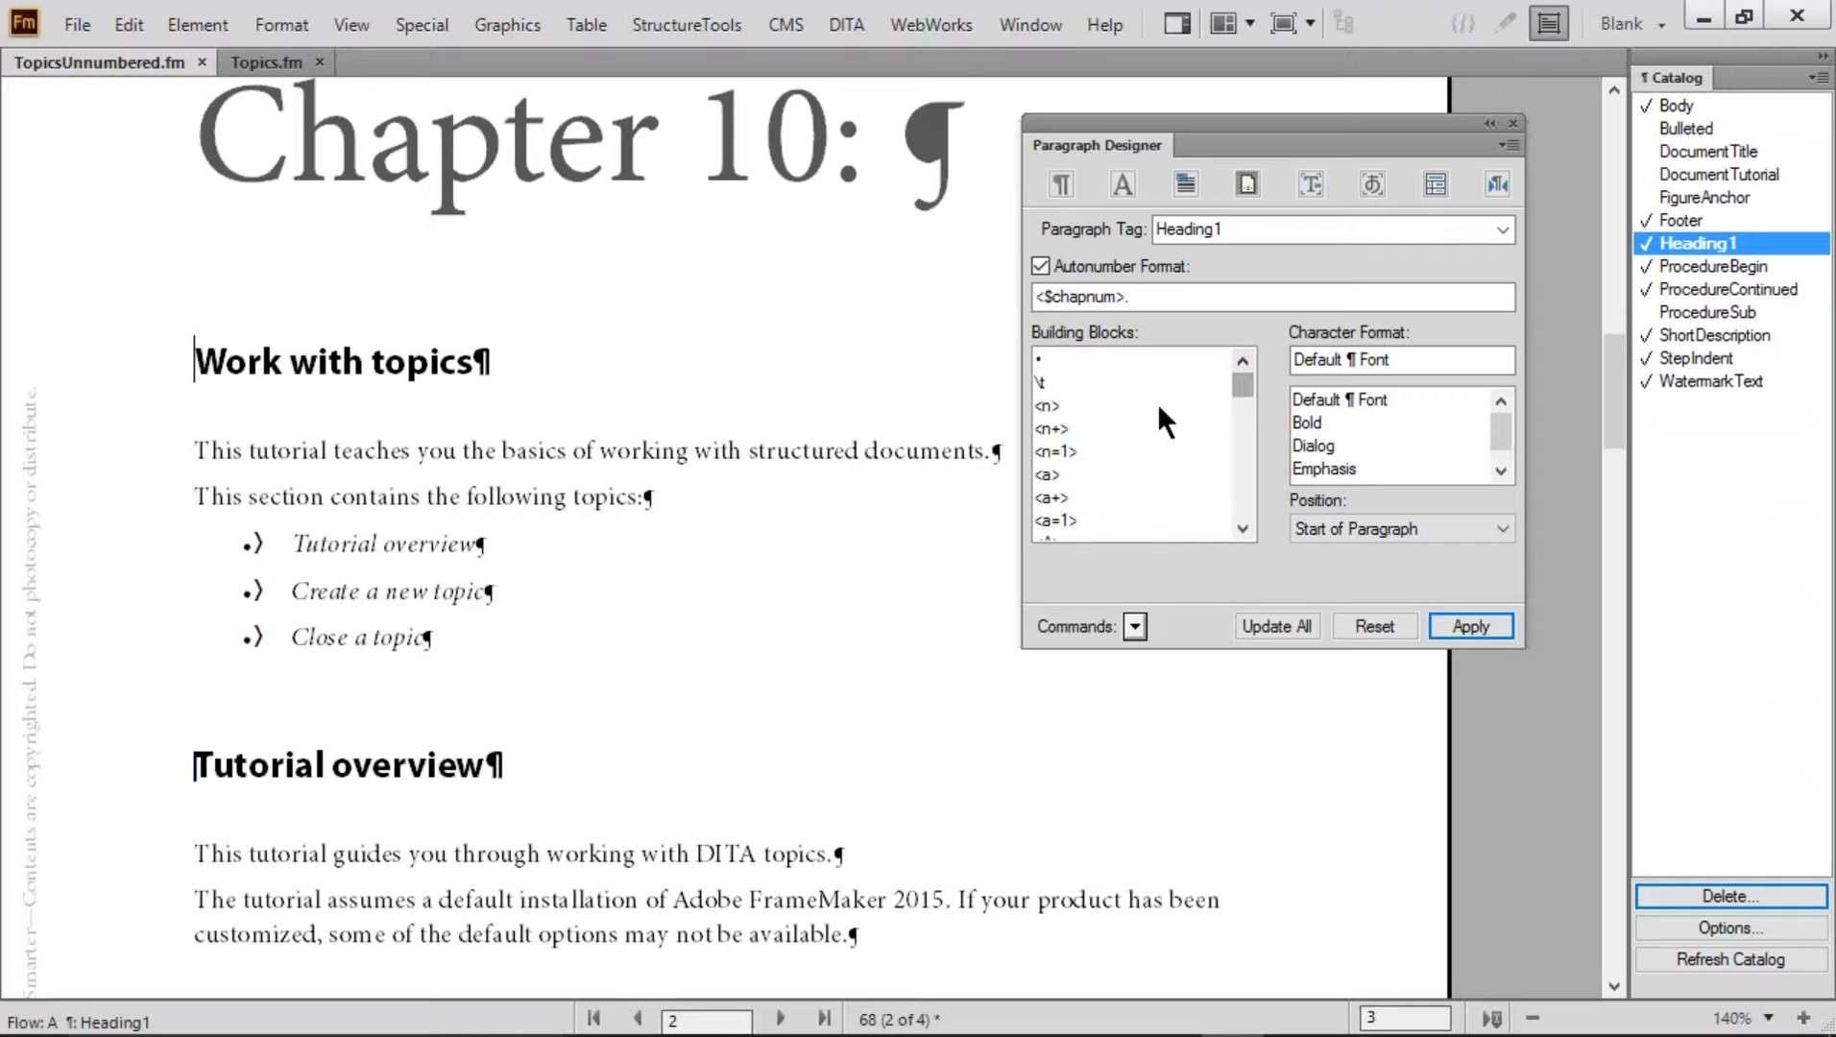
click(1056, 429)
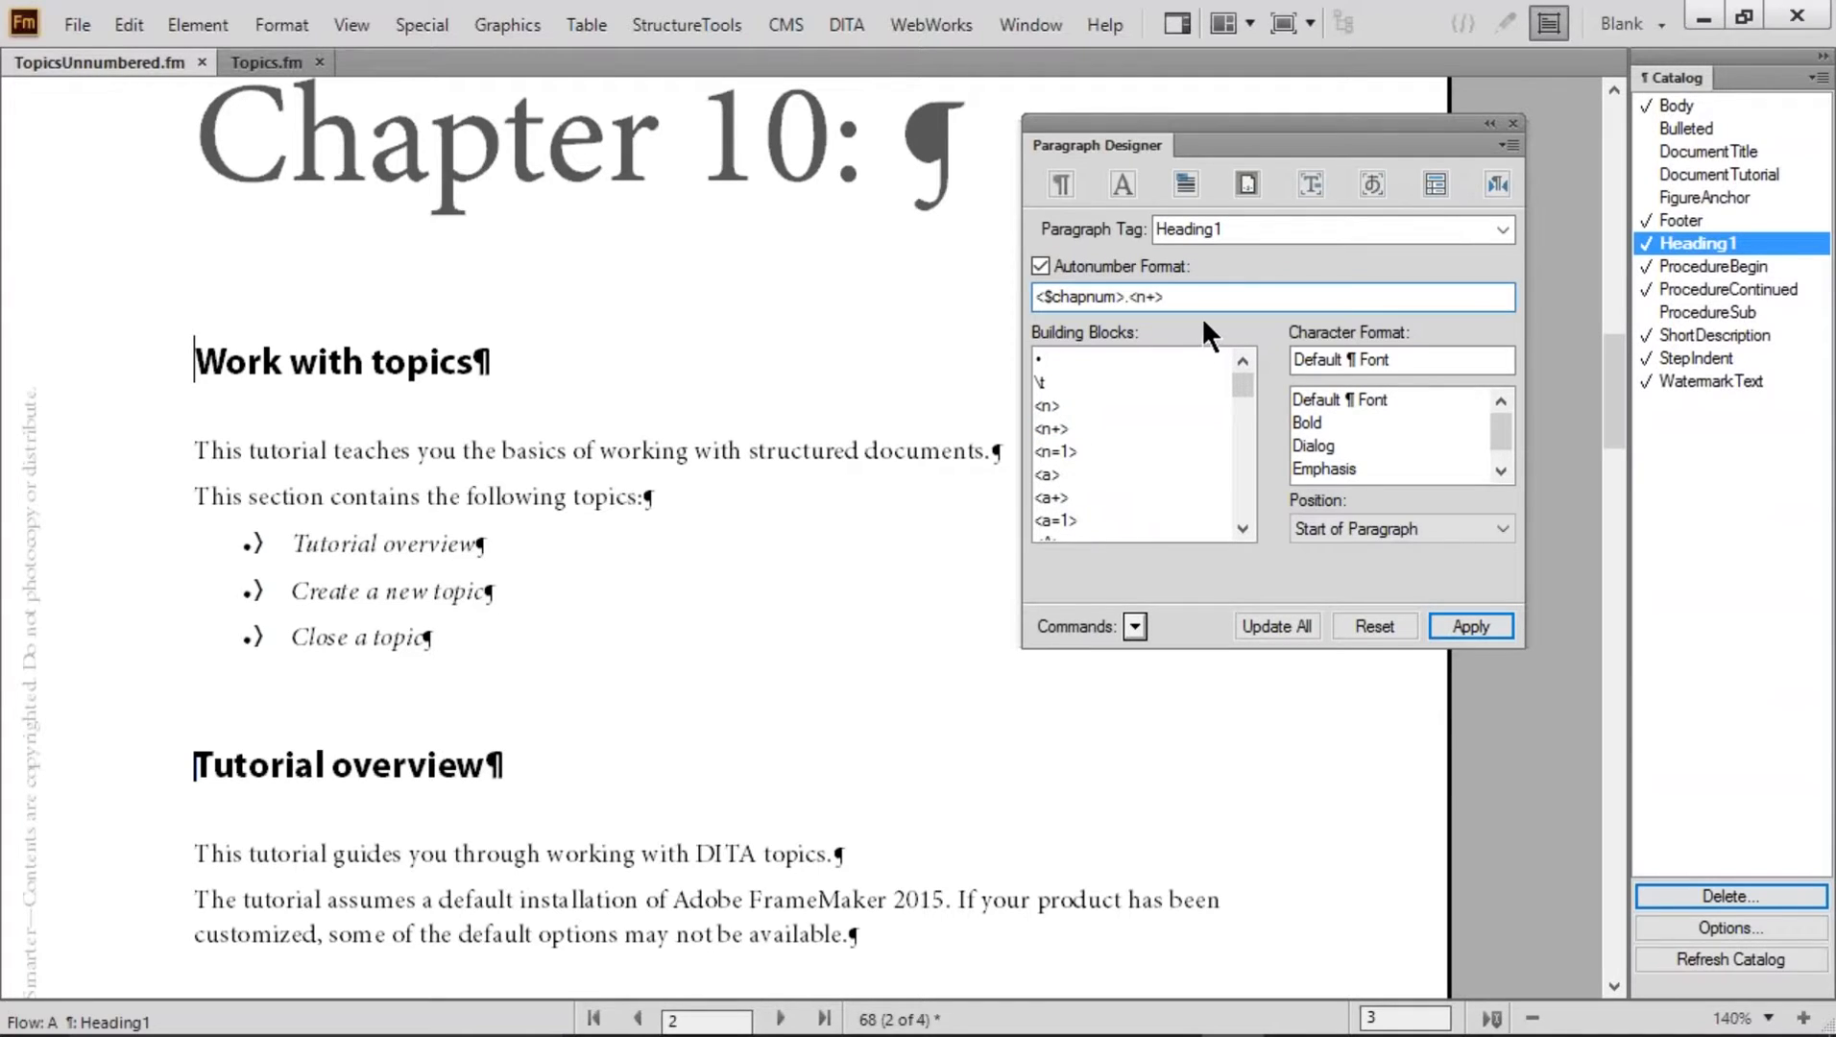
text(:)
click(1276, 625)
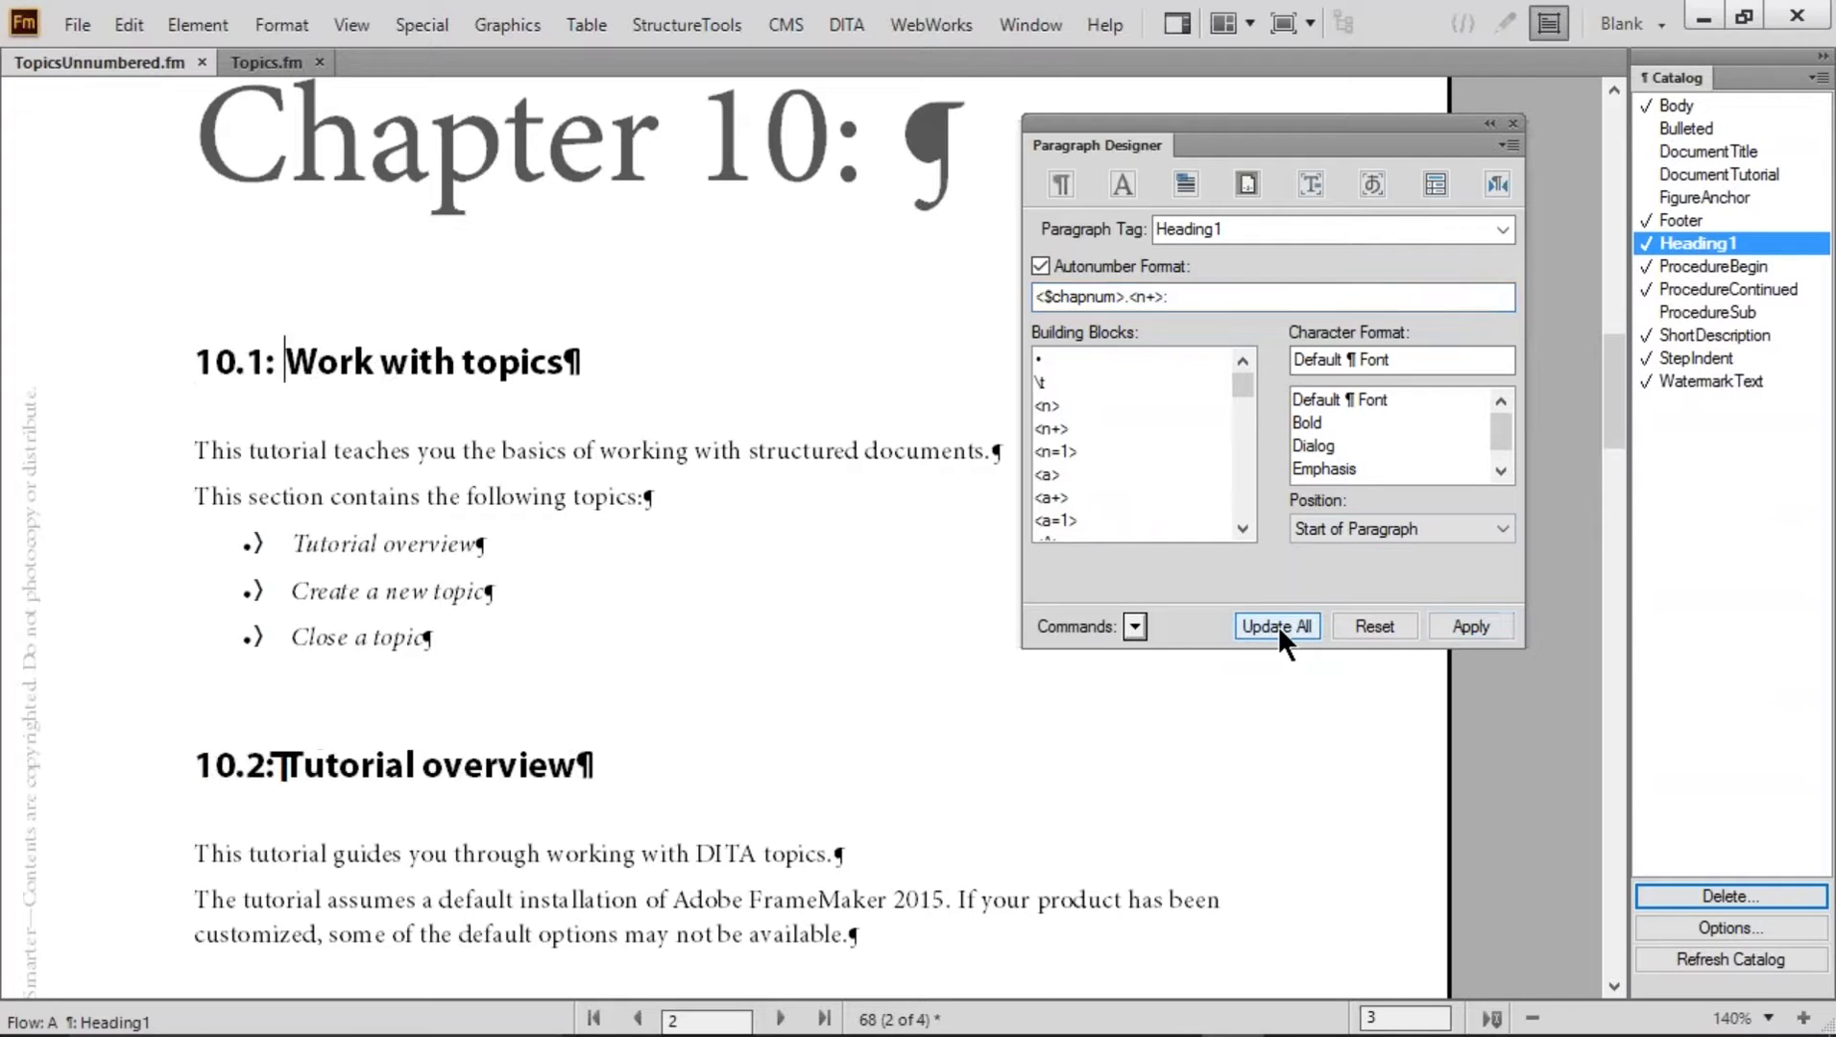
click(496, 764)
scroll(720, 538, down, 5)
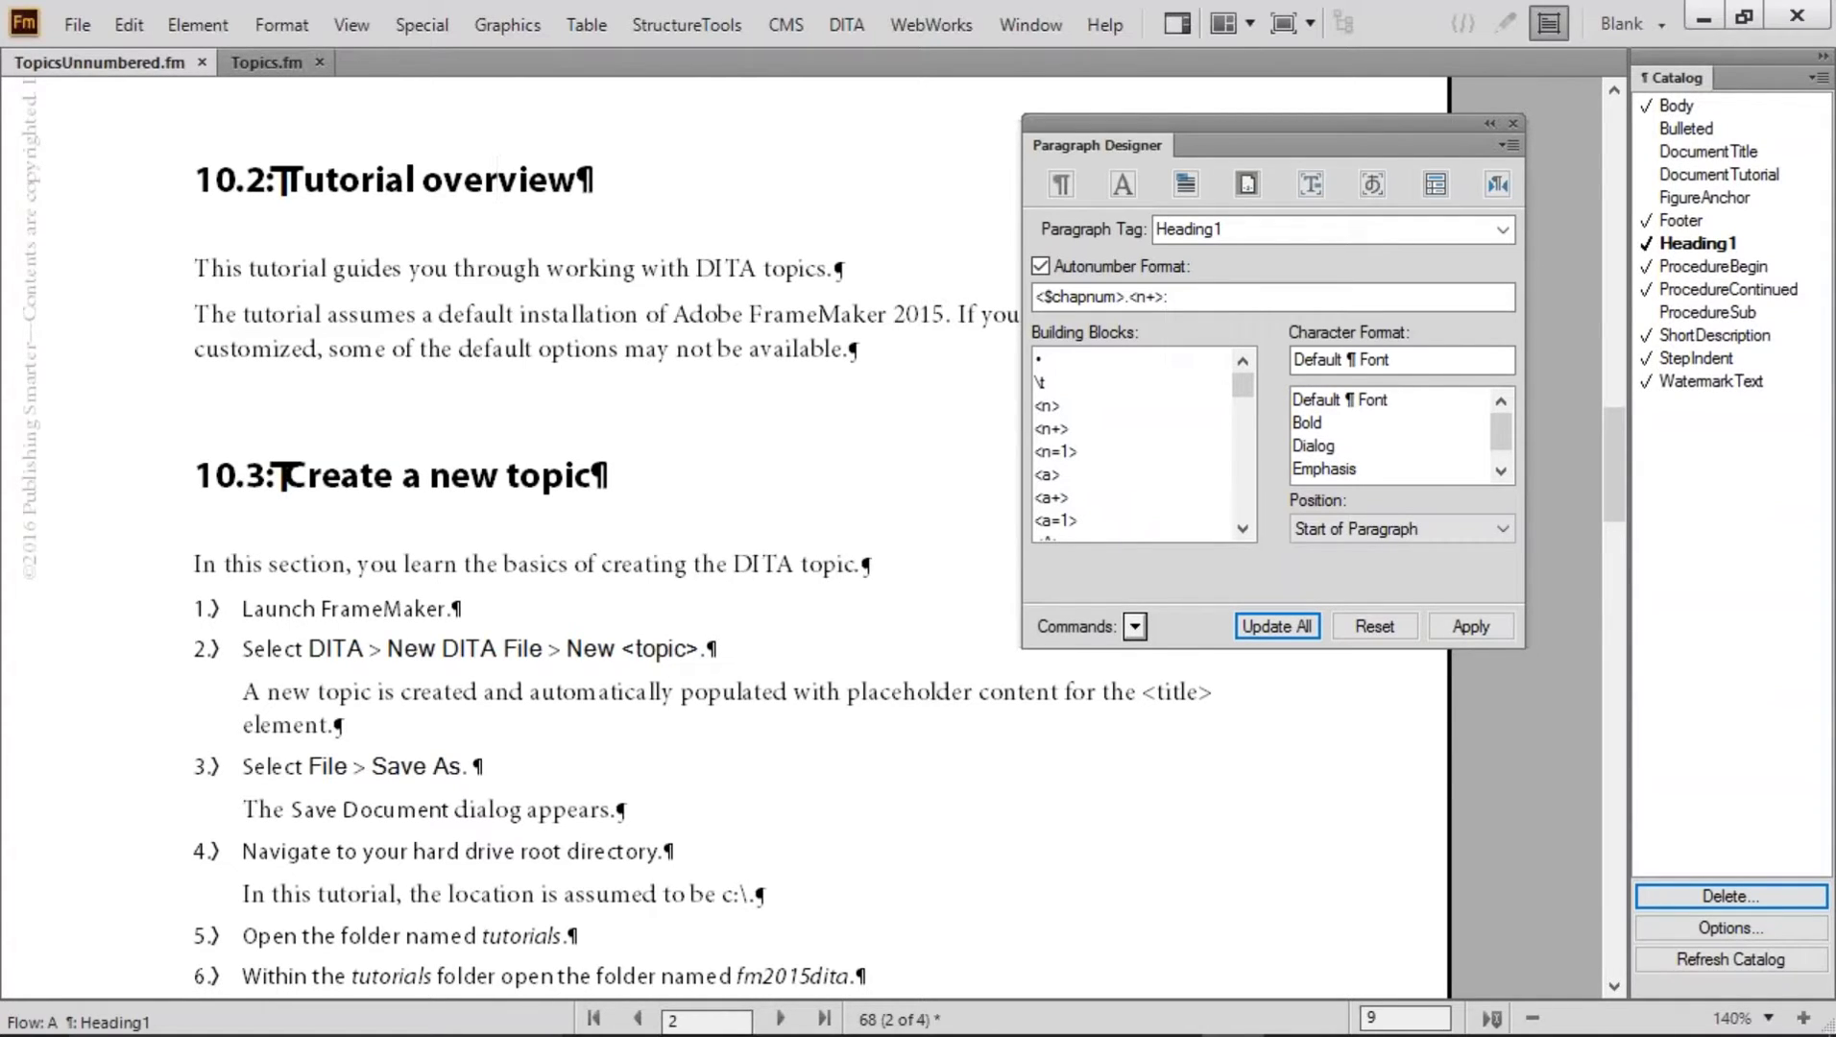
scroll(509, 538, up, 10)
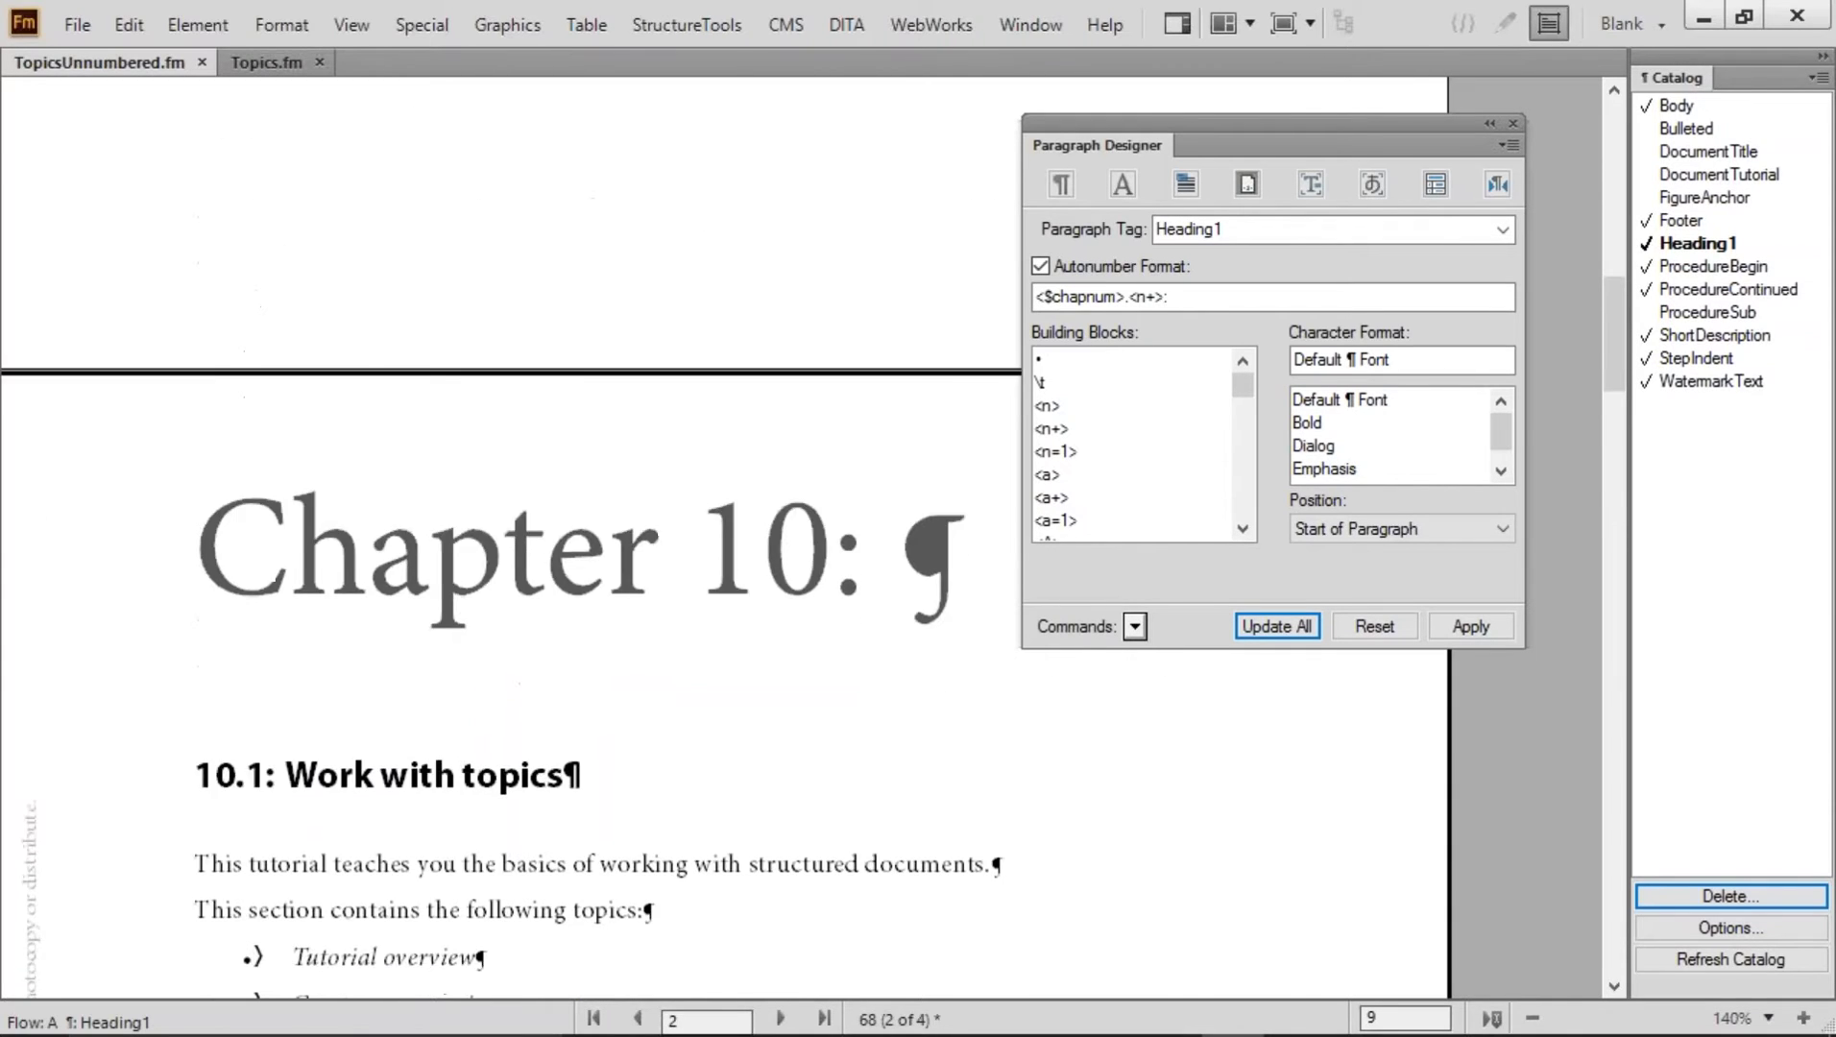
Remove the empty paragraph before the chapter title so that the title moves to the document's first page
click(536, 773)
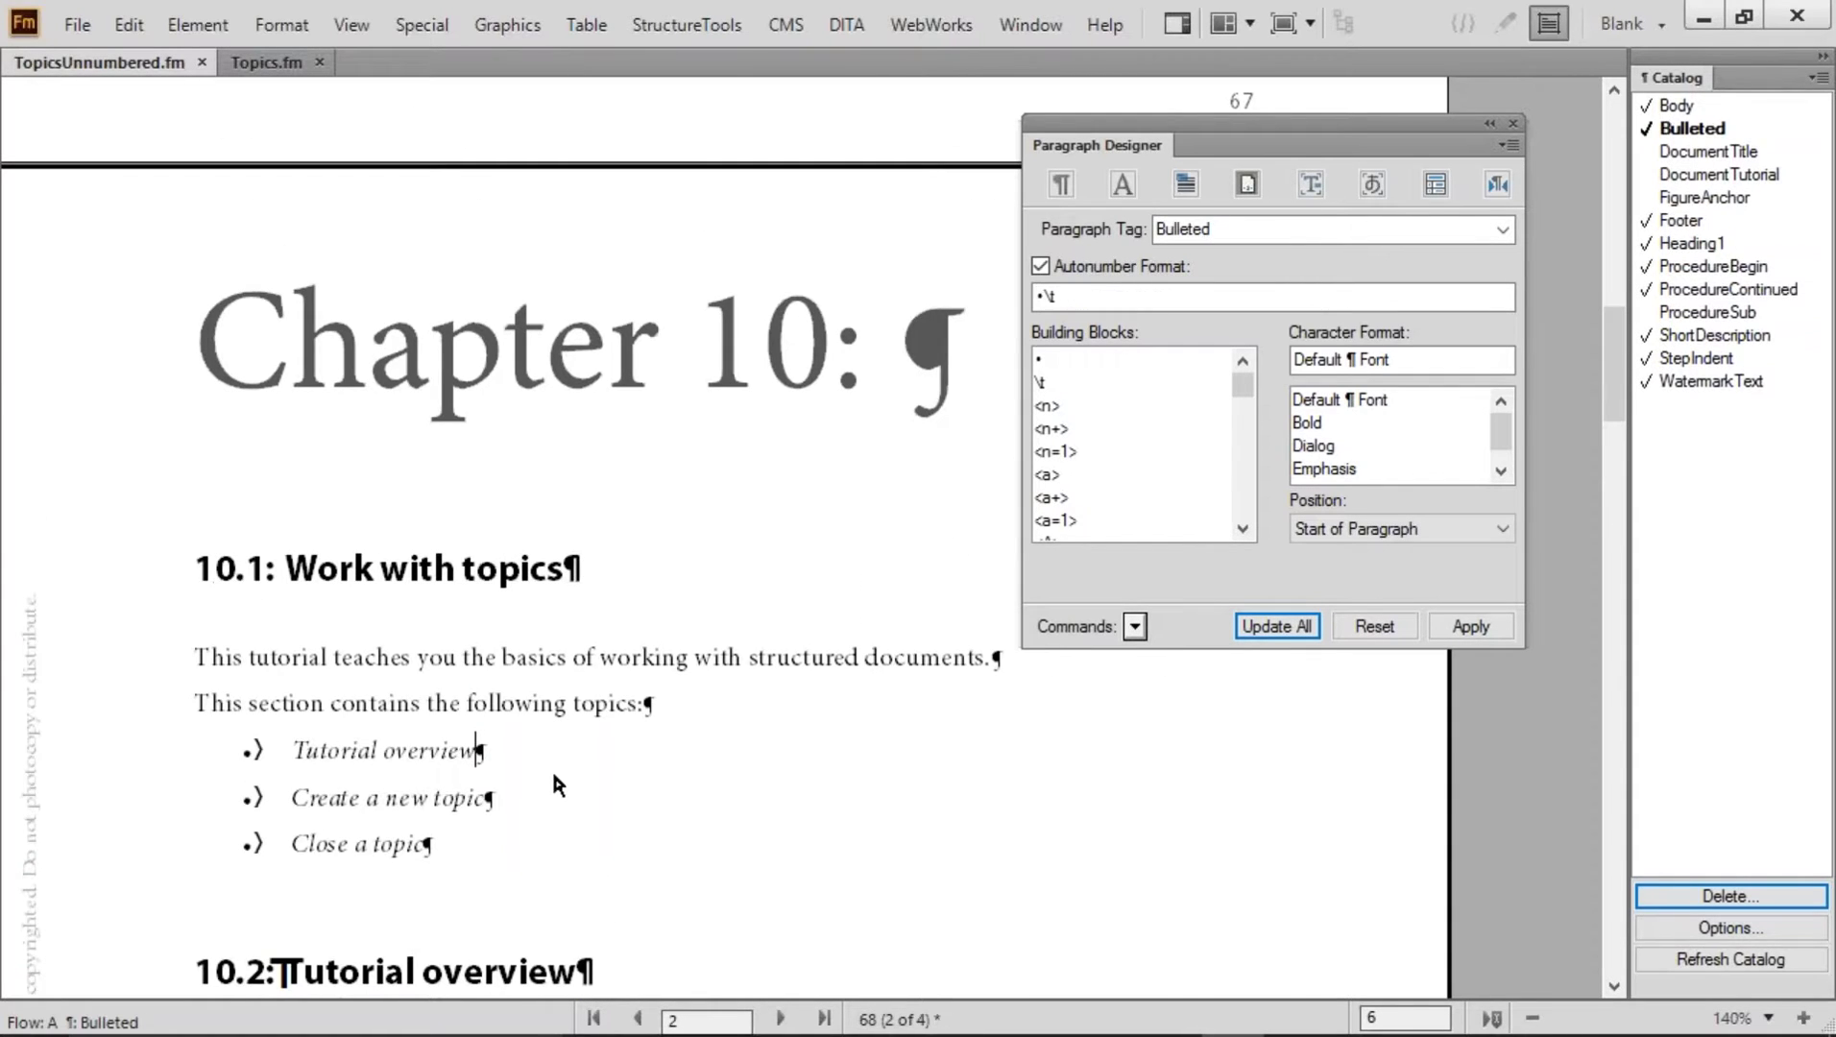
click(925, 373)
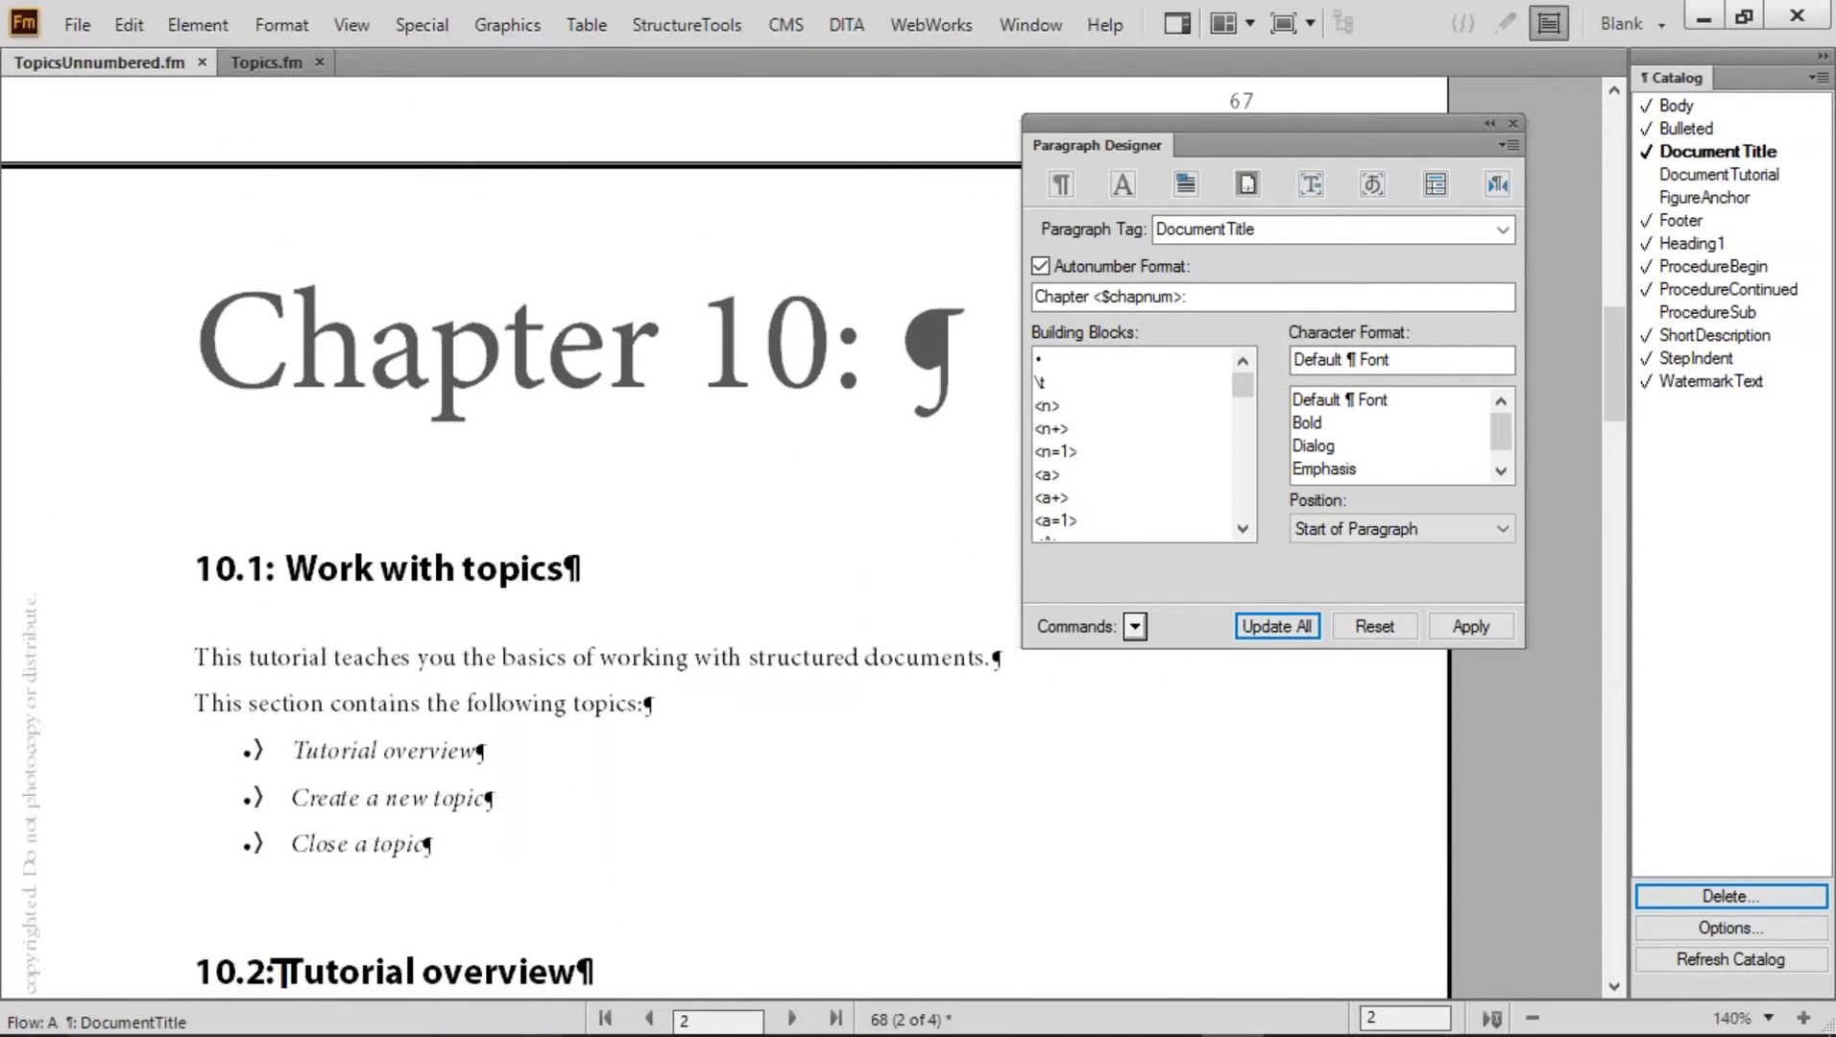
key(BackSpace)
scroll(725, 538, up, 2)
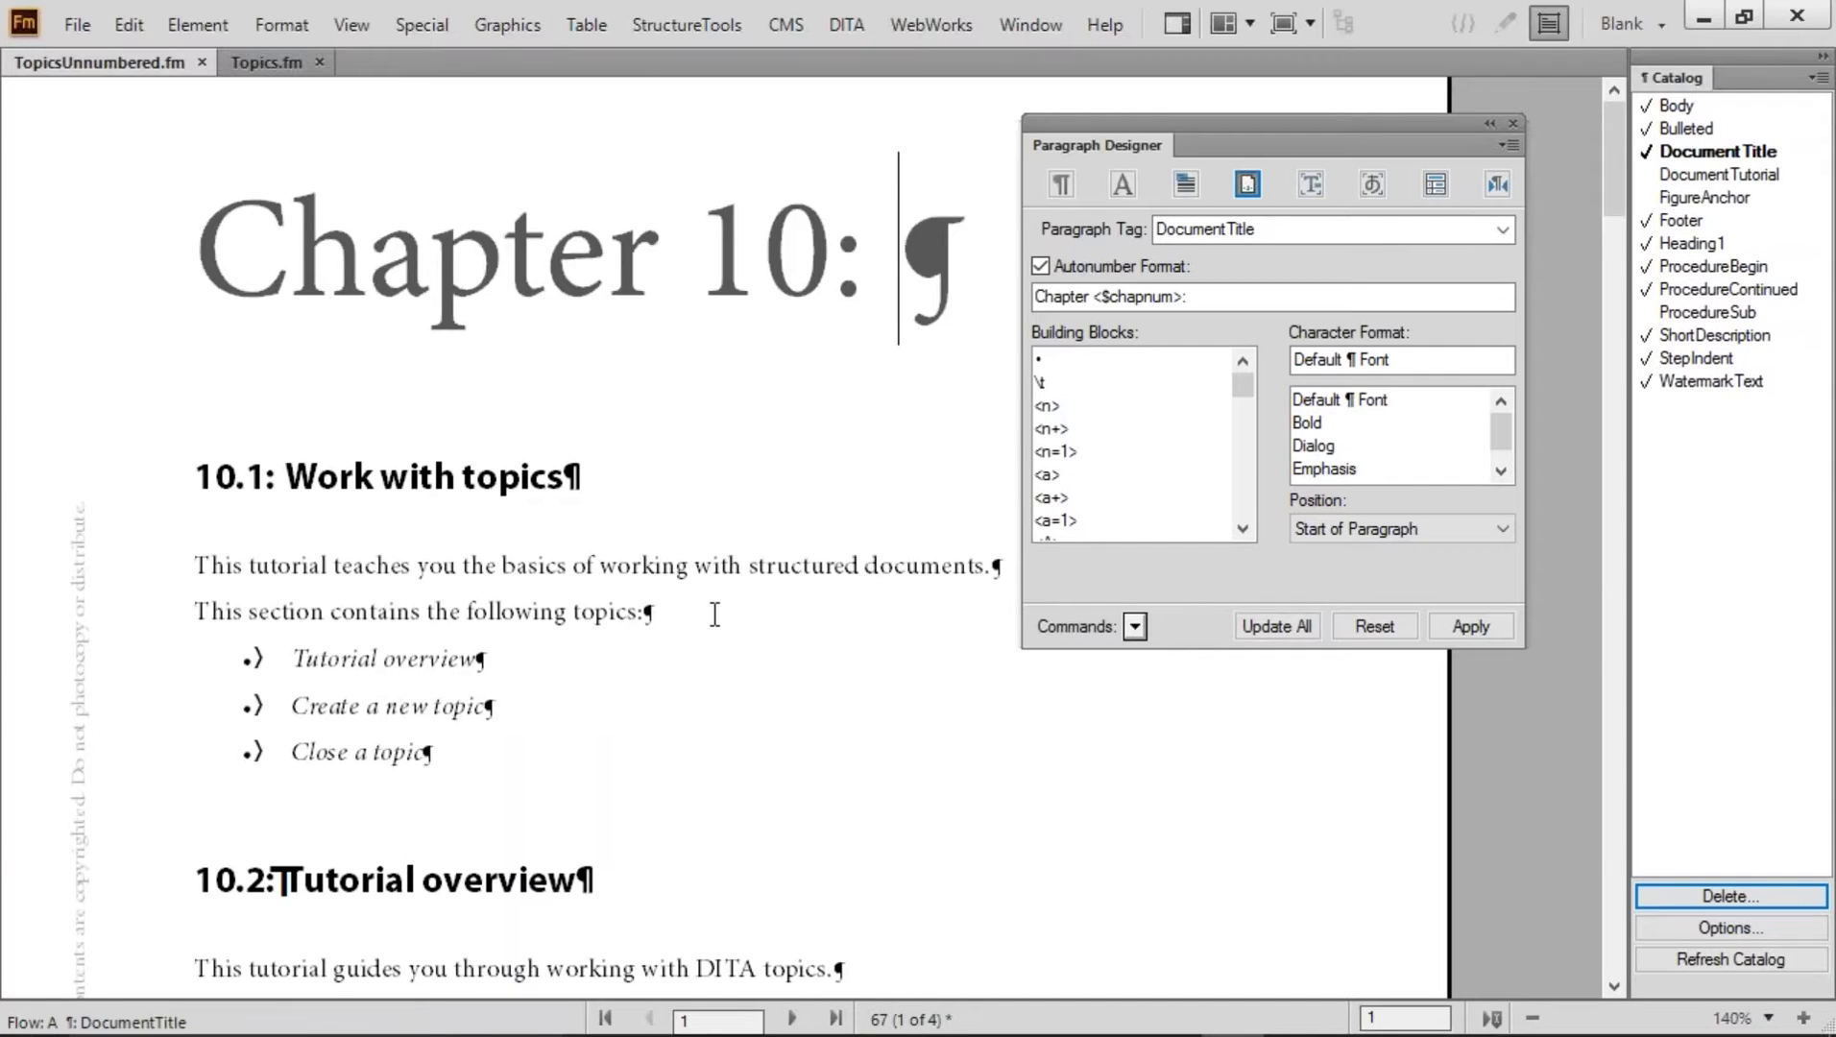
Create a paragraph format named Note from the second Body paragraph under "Tutorial overview", storing it in the catalog and applying it to the selection
scroll(713, 615, down, 5)
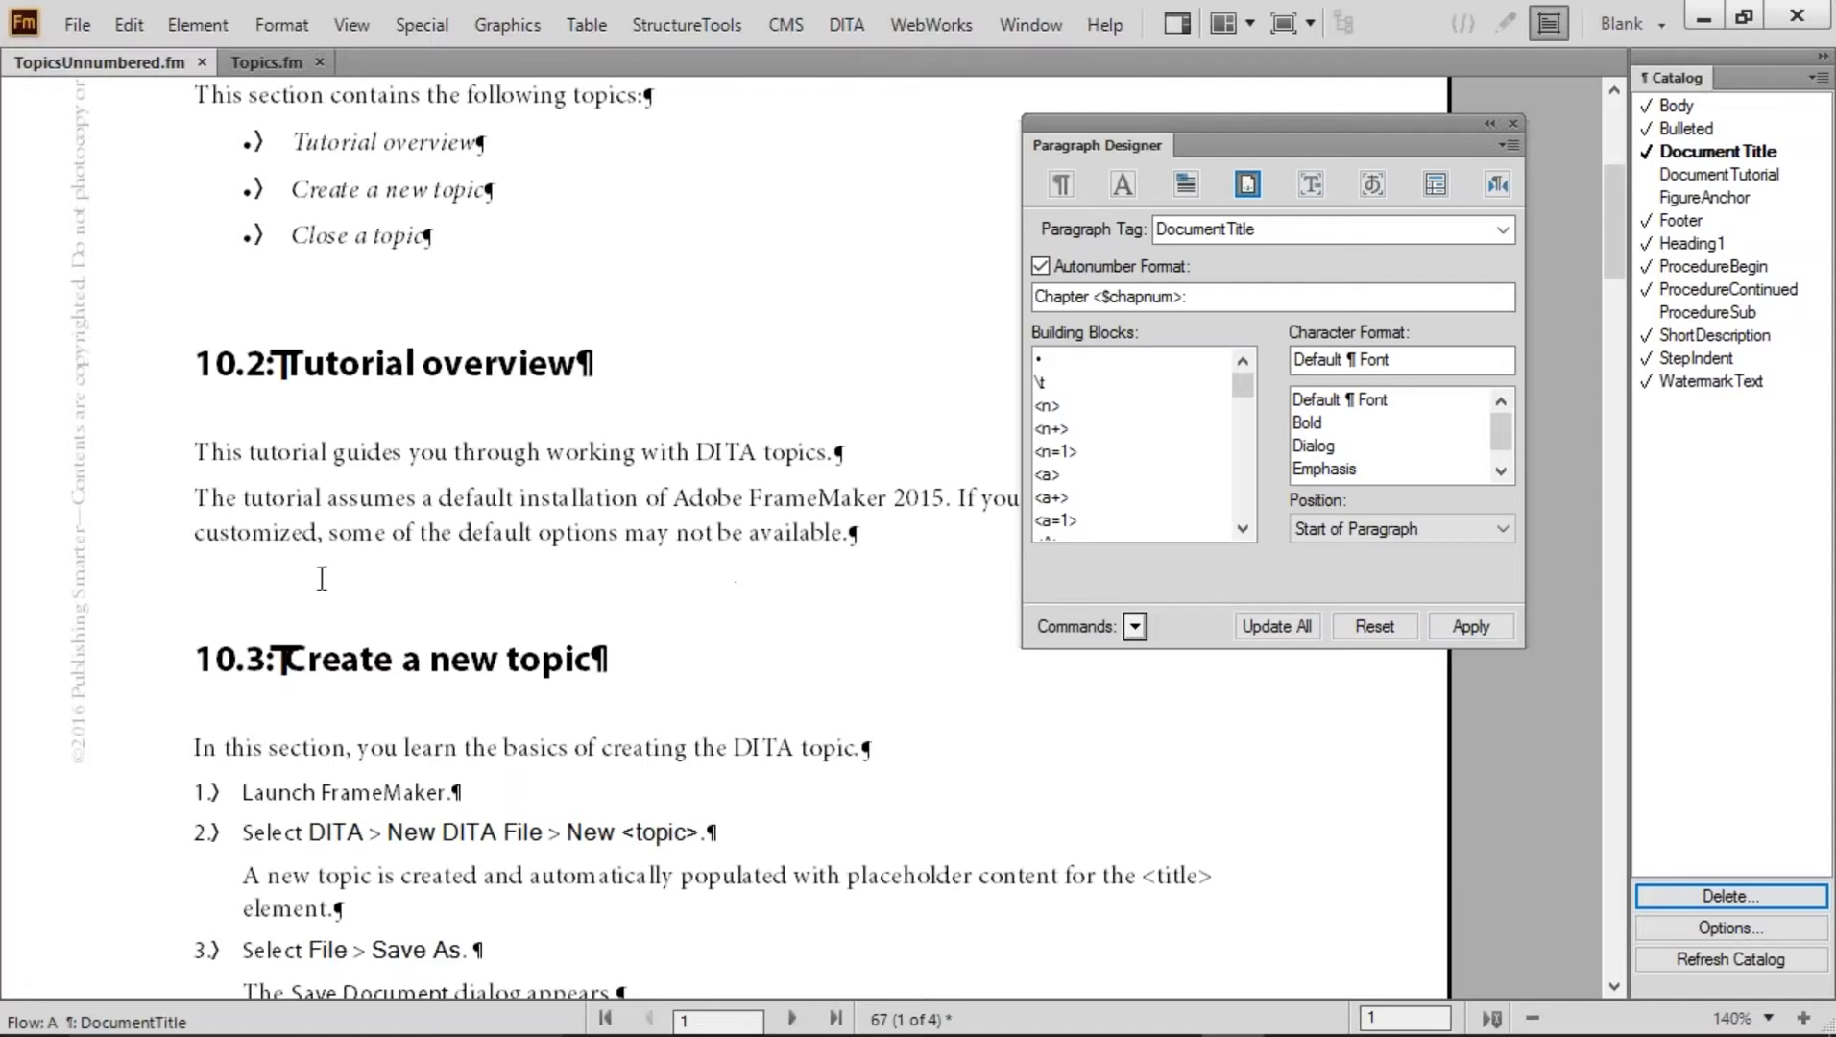
drag(395, 497, 622, 531)
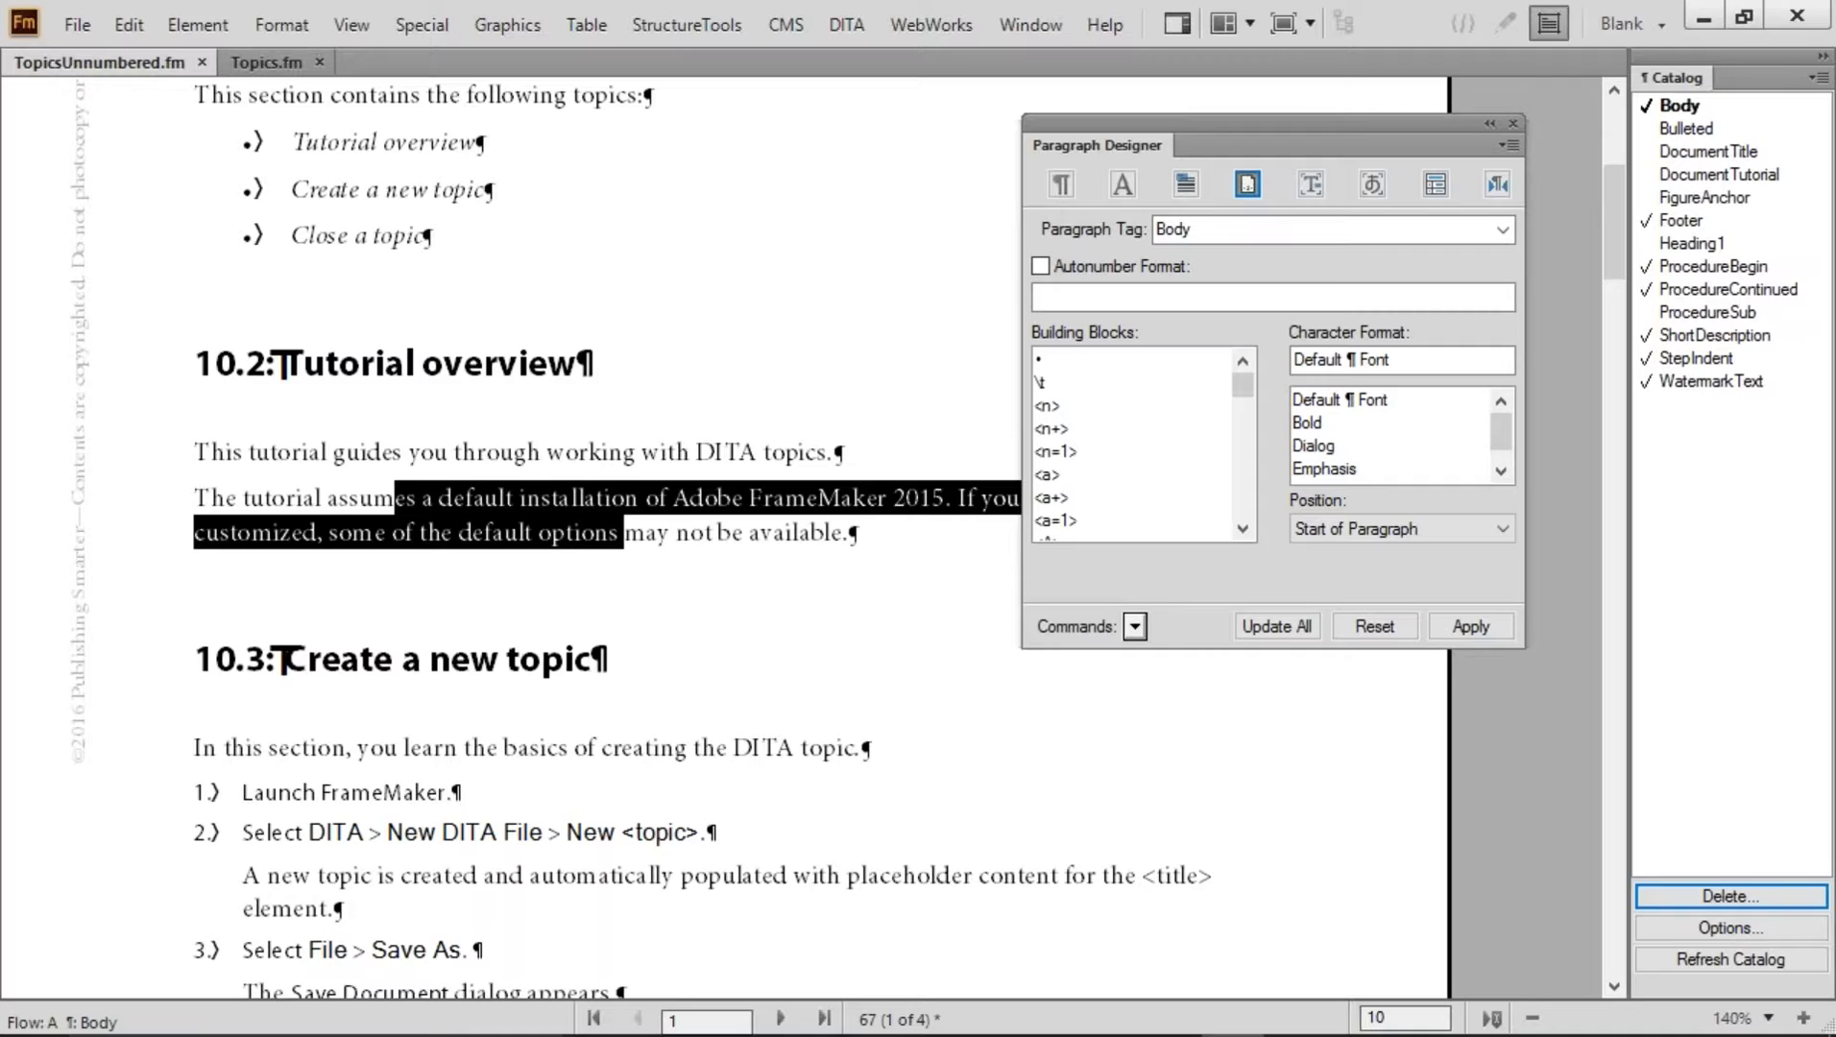
click(1133, 630)
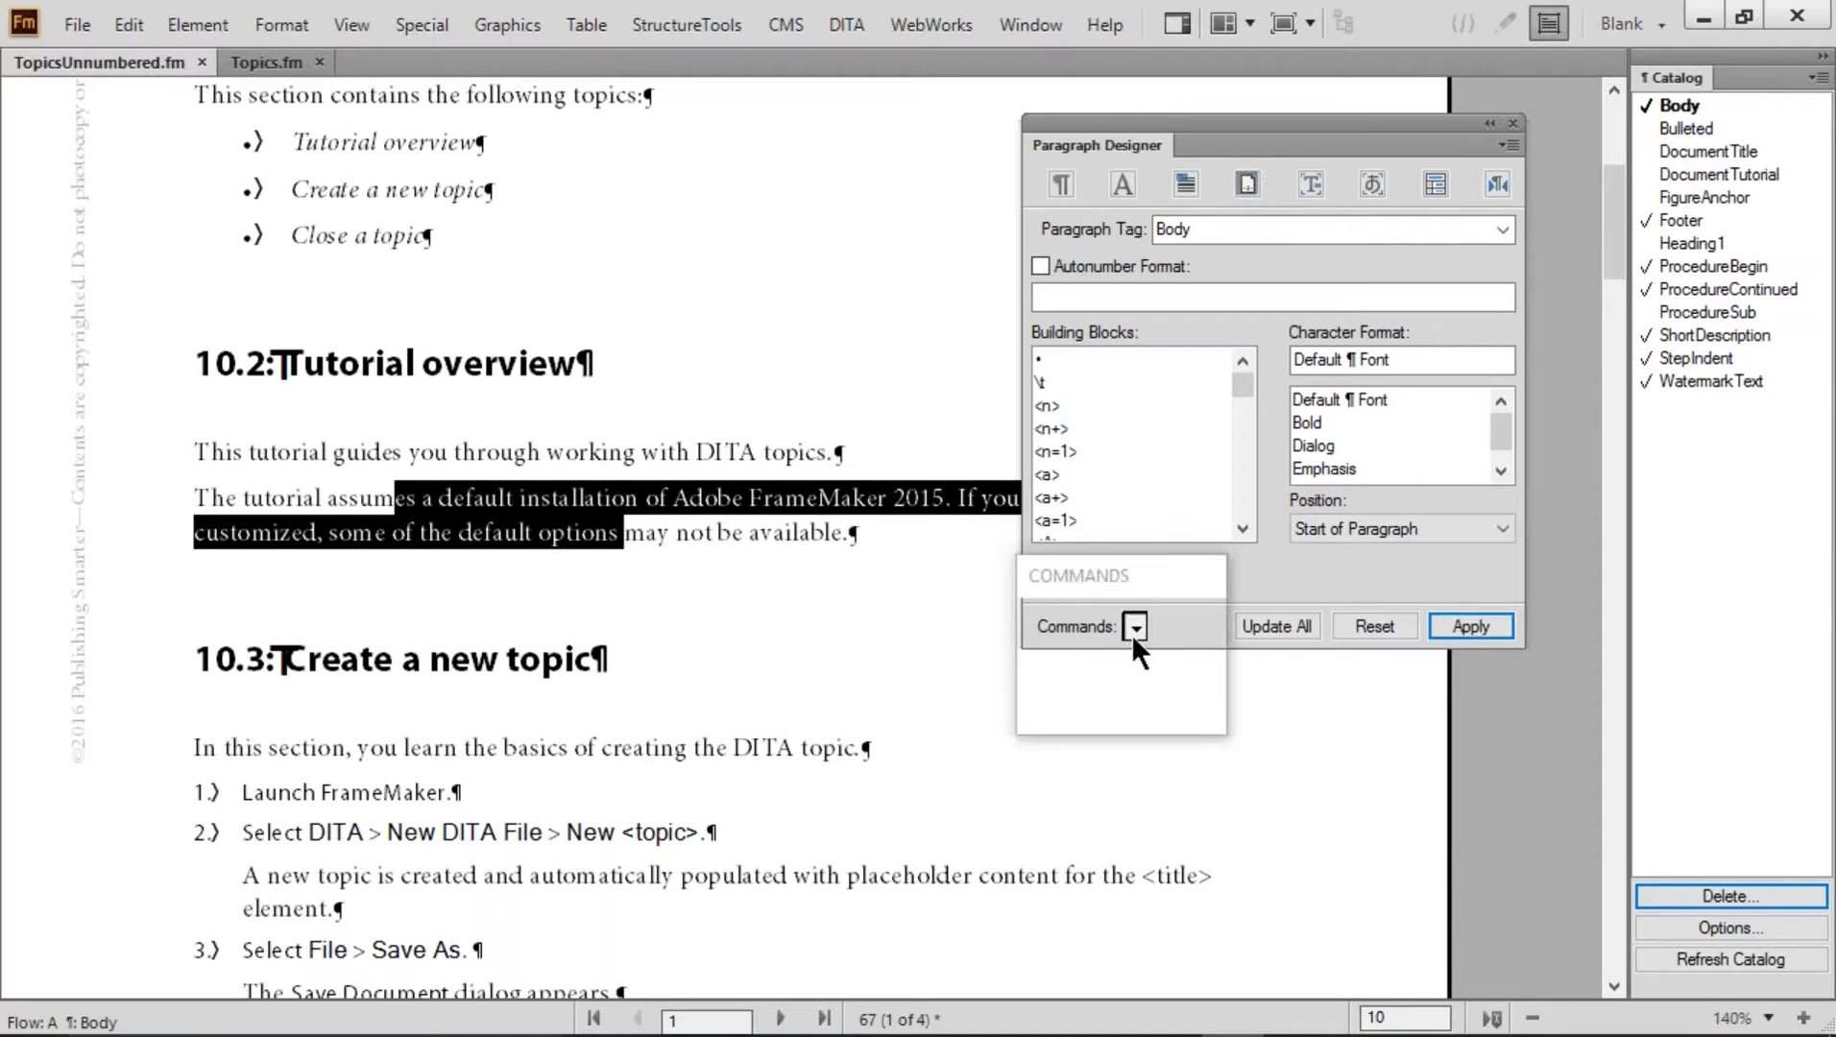
click(1107, 609)
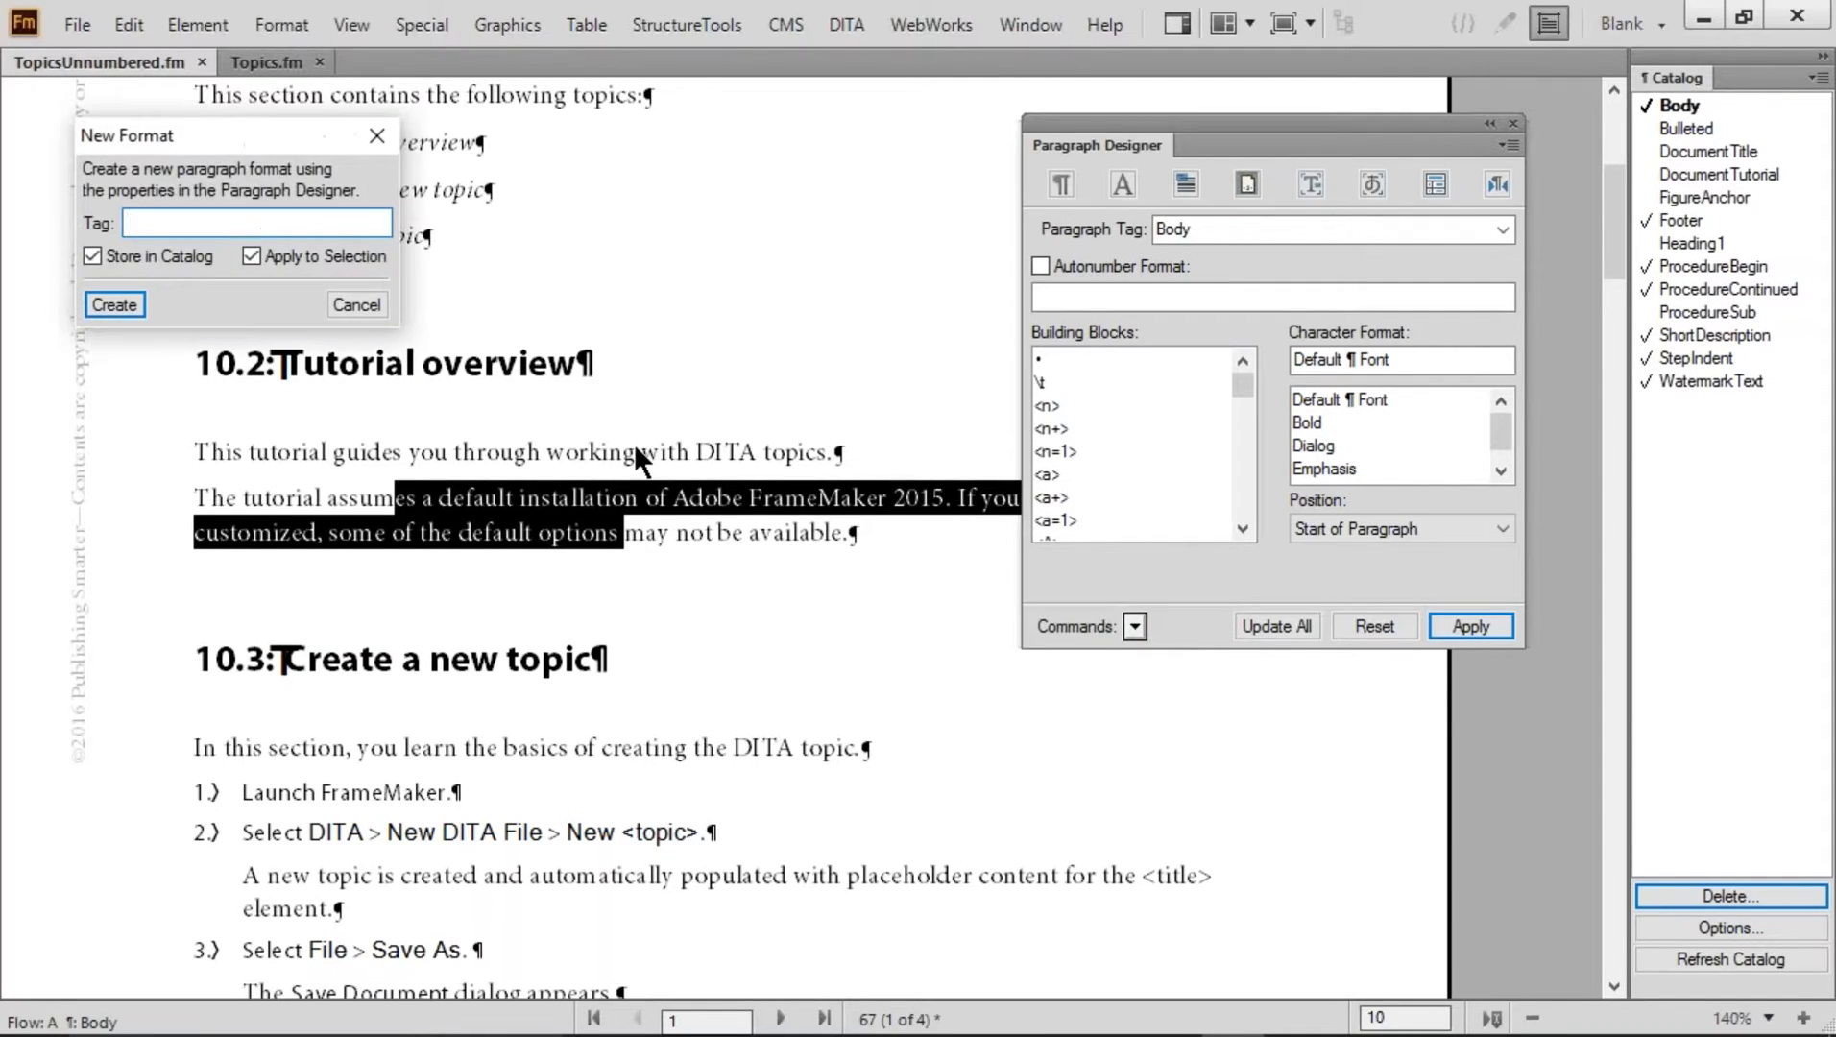
text(Note)
click(111, 304)
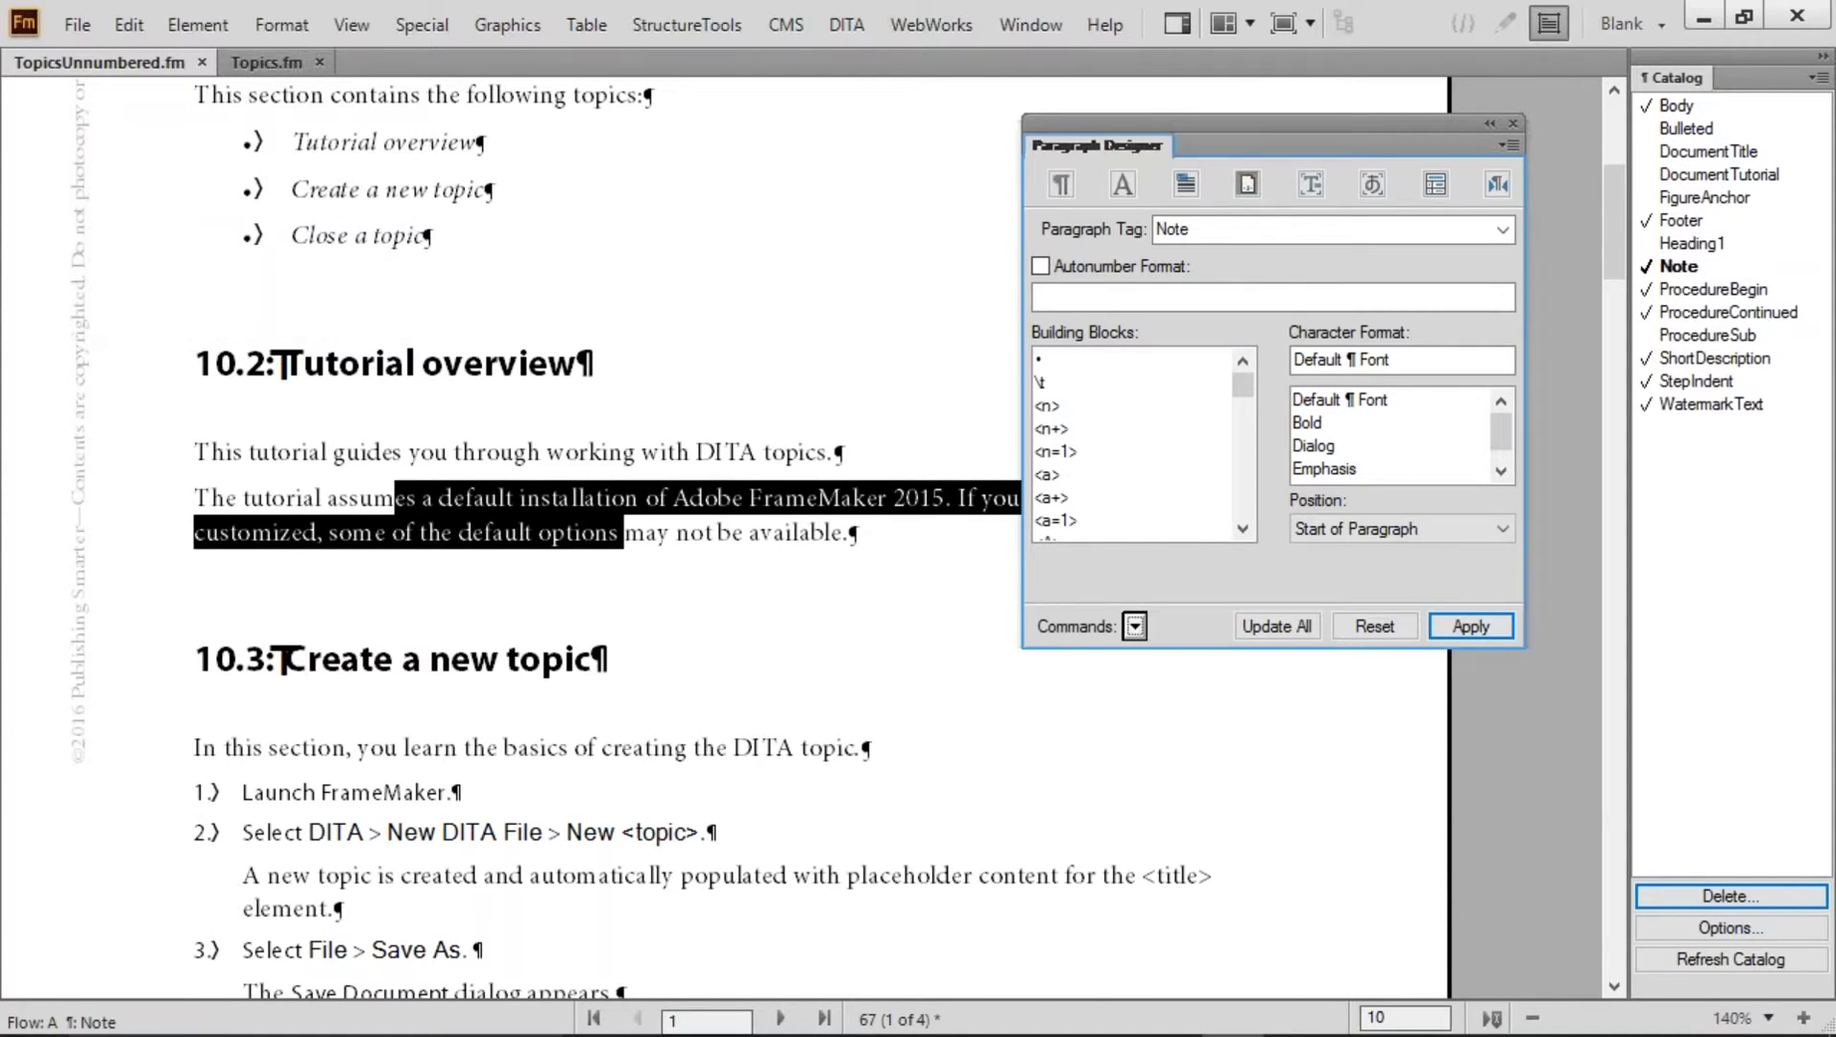
Set the Note format's first, left and right indents to .5 with Justified alignment, and update all
click(1060, 183)
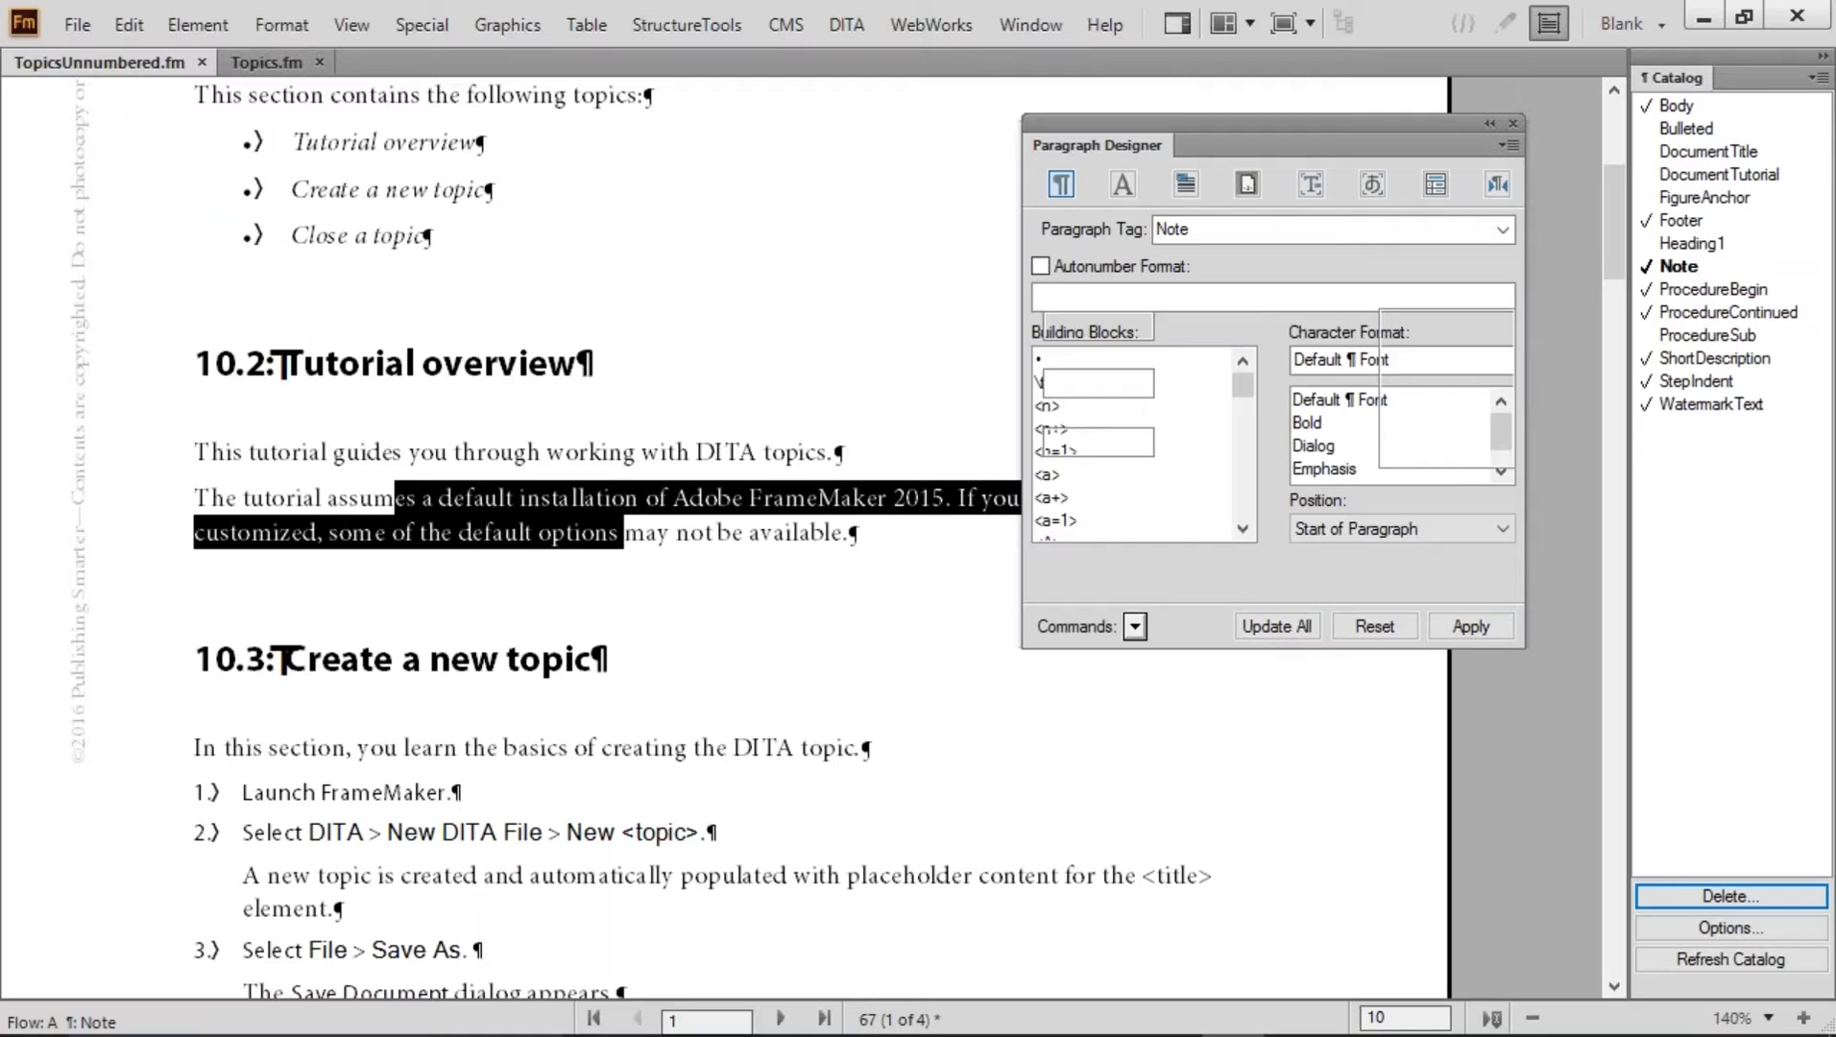
double_click(1093, 326)
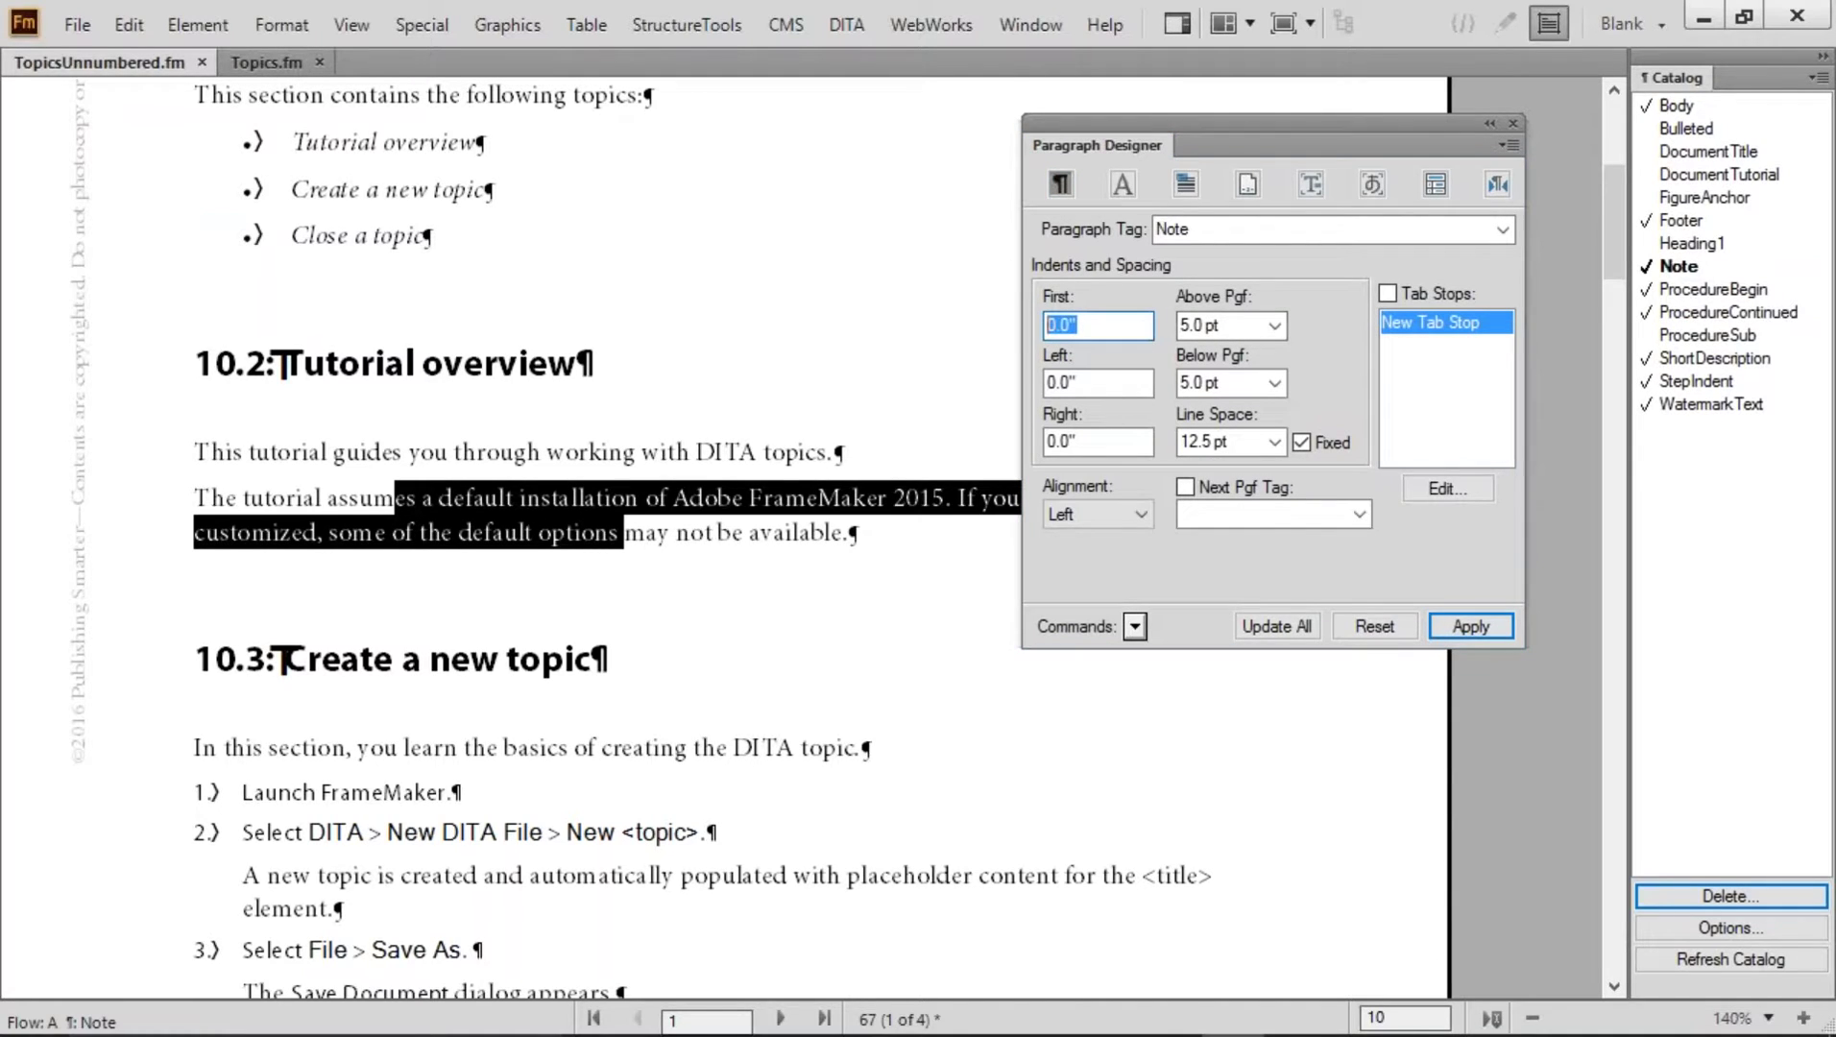
text(.5)
key(Tab)
text(.5)
key(Tab)
text(.5)
key(Tab)
key(j)
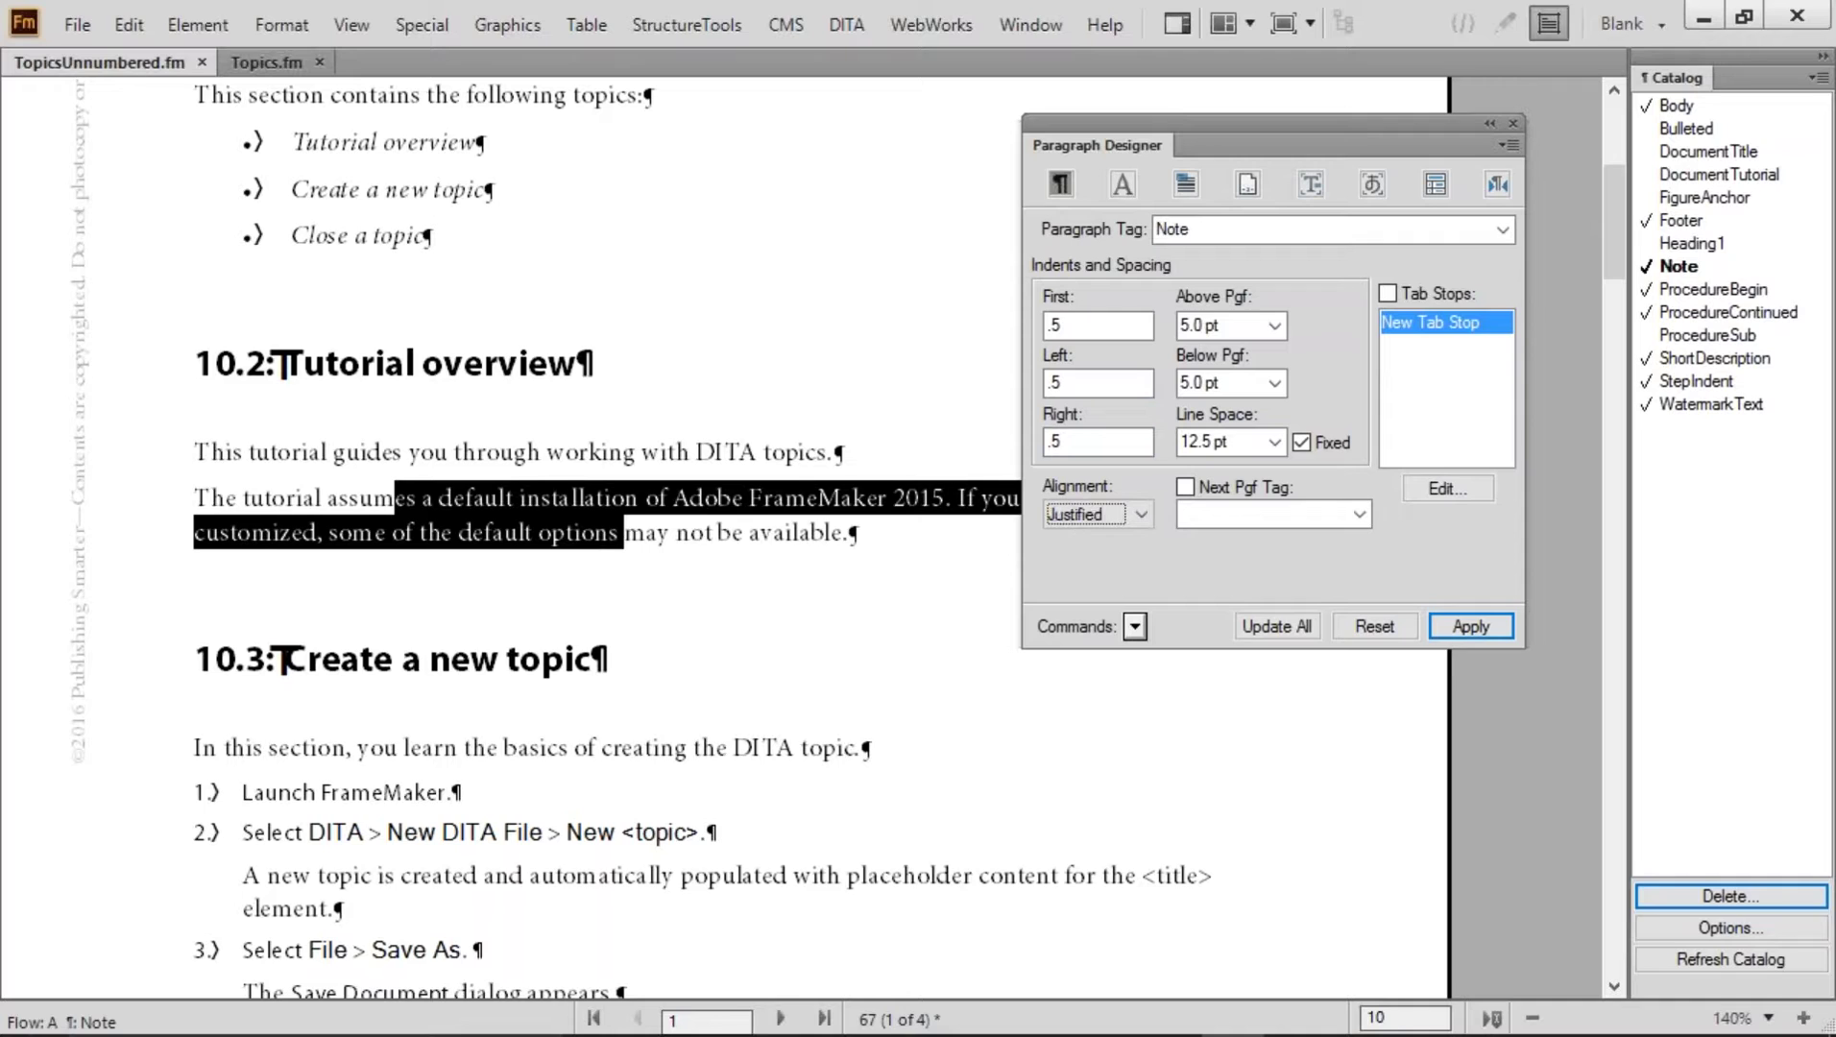
click(1277, 626)
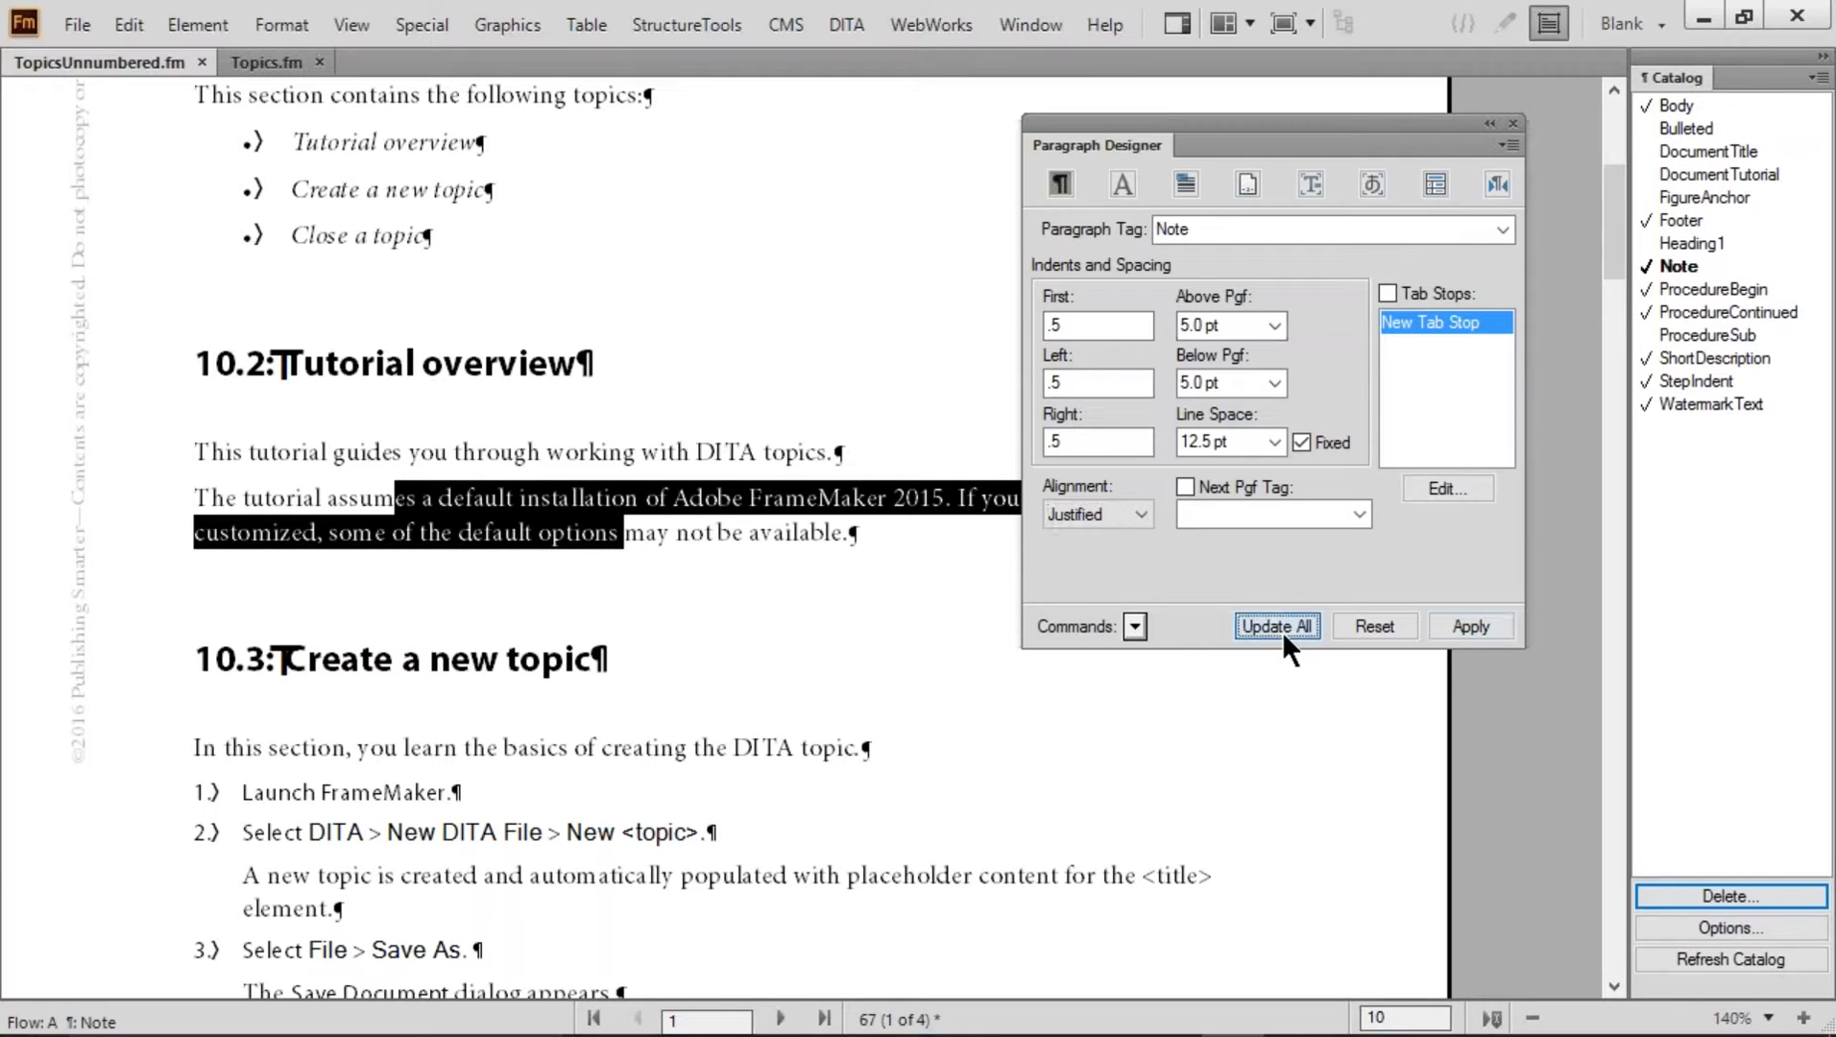
Set the Note format's font color to Red and update all, moving the Paragraph Designer clear of the text
drag(1267, 143, 1494, 342)
click(1353, 367)
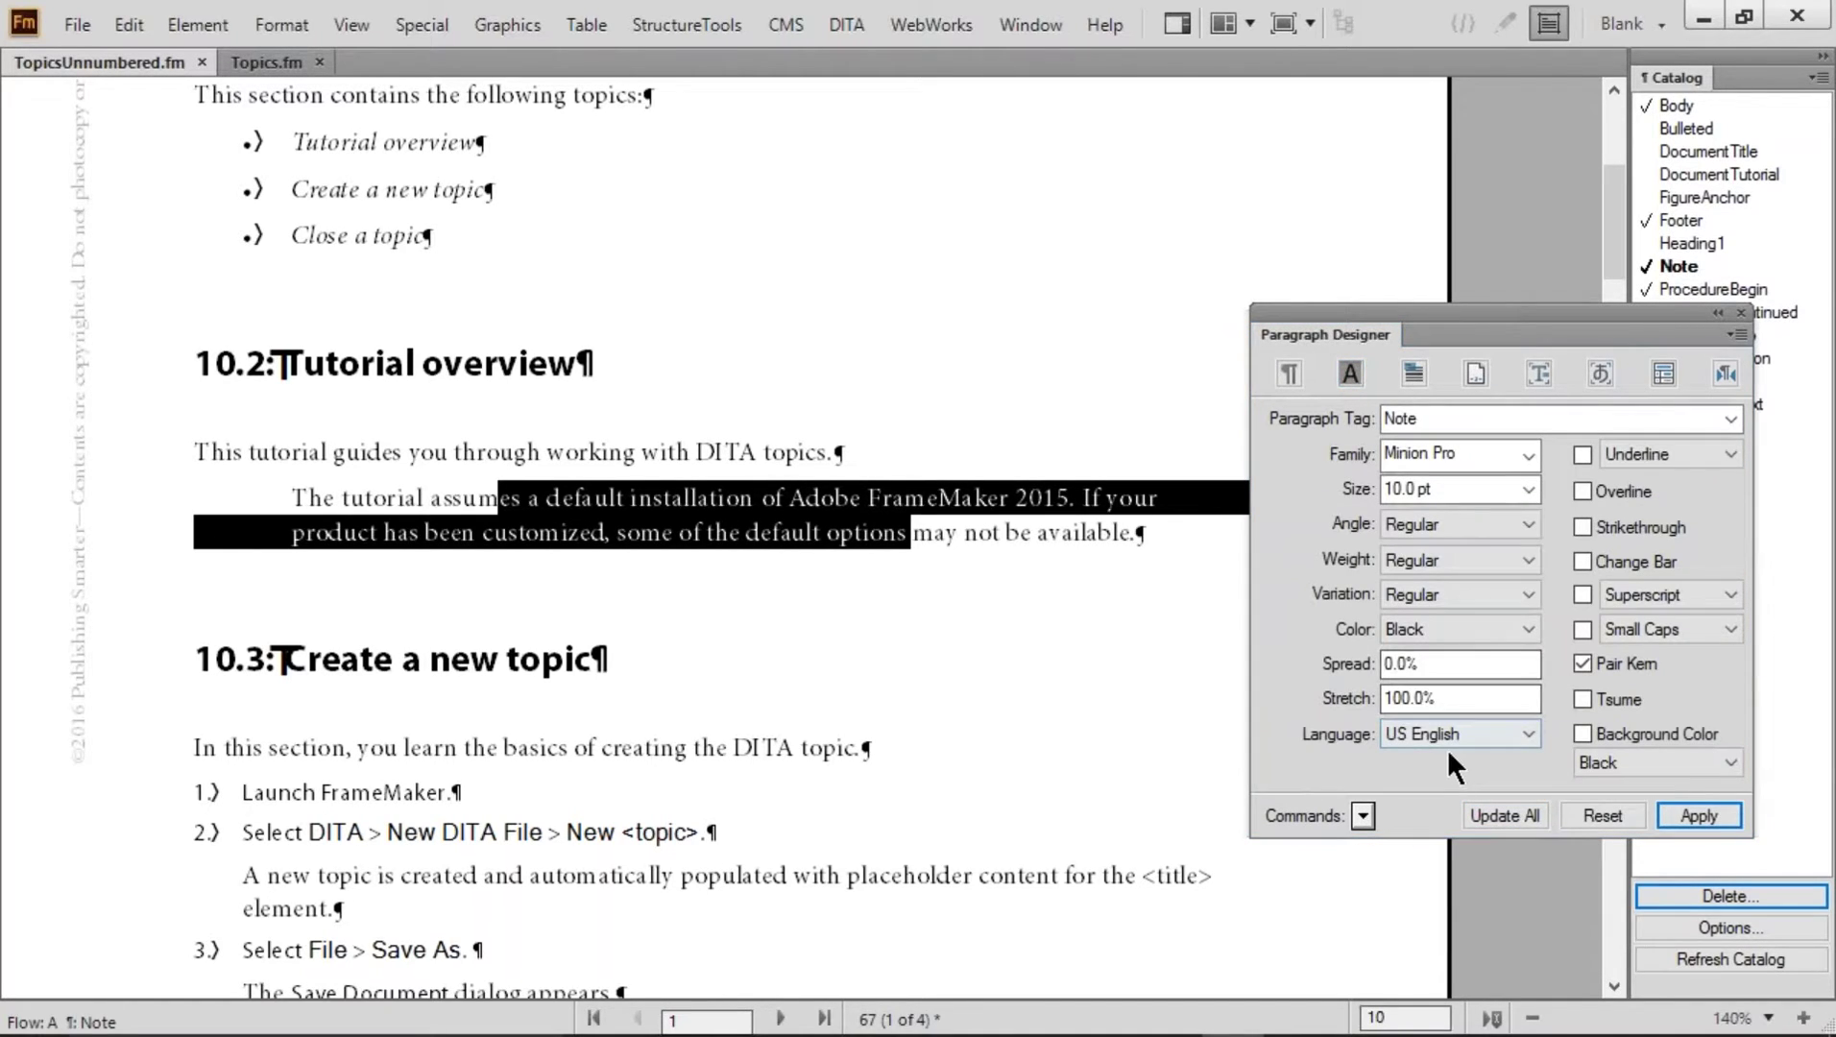
click(1534, 627)
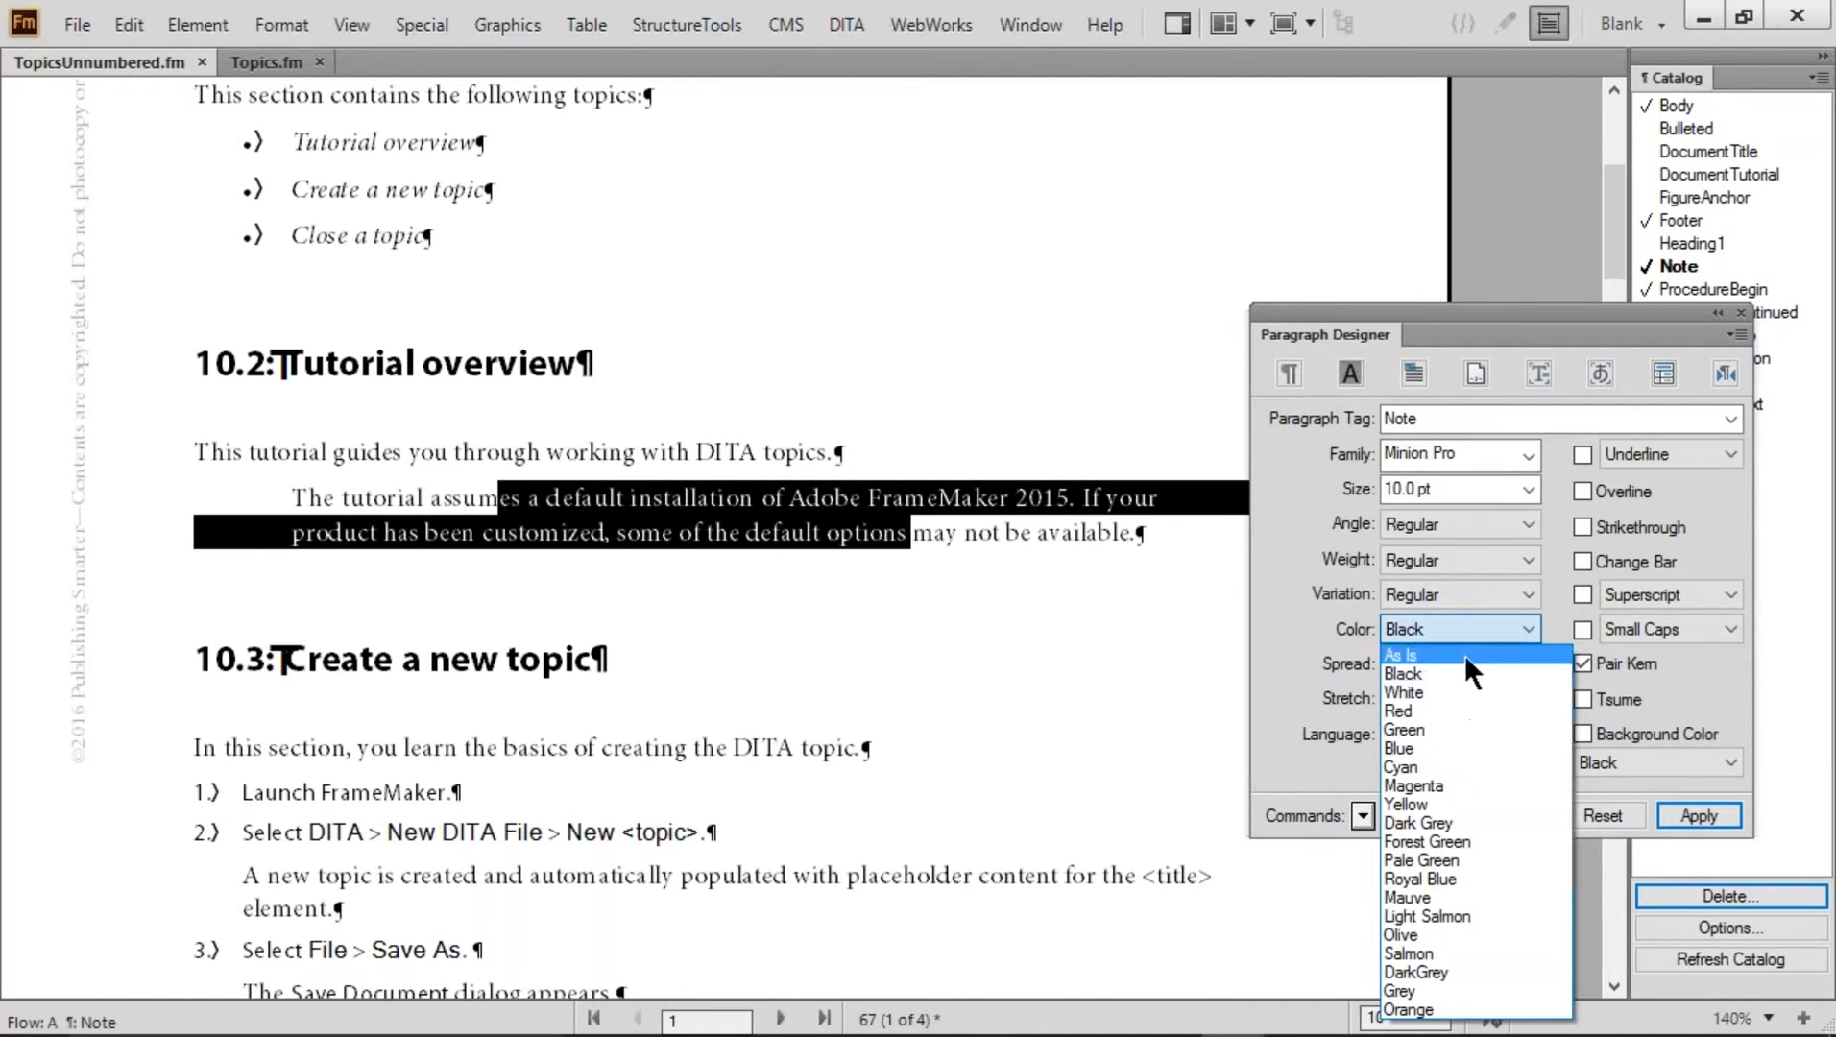
click(1410, 711)
click(1491, 815)
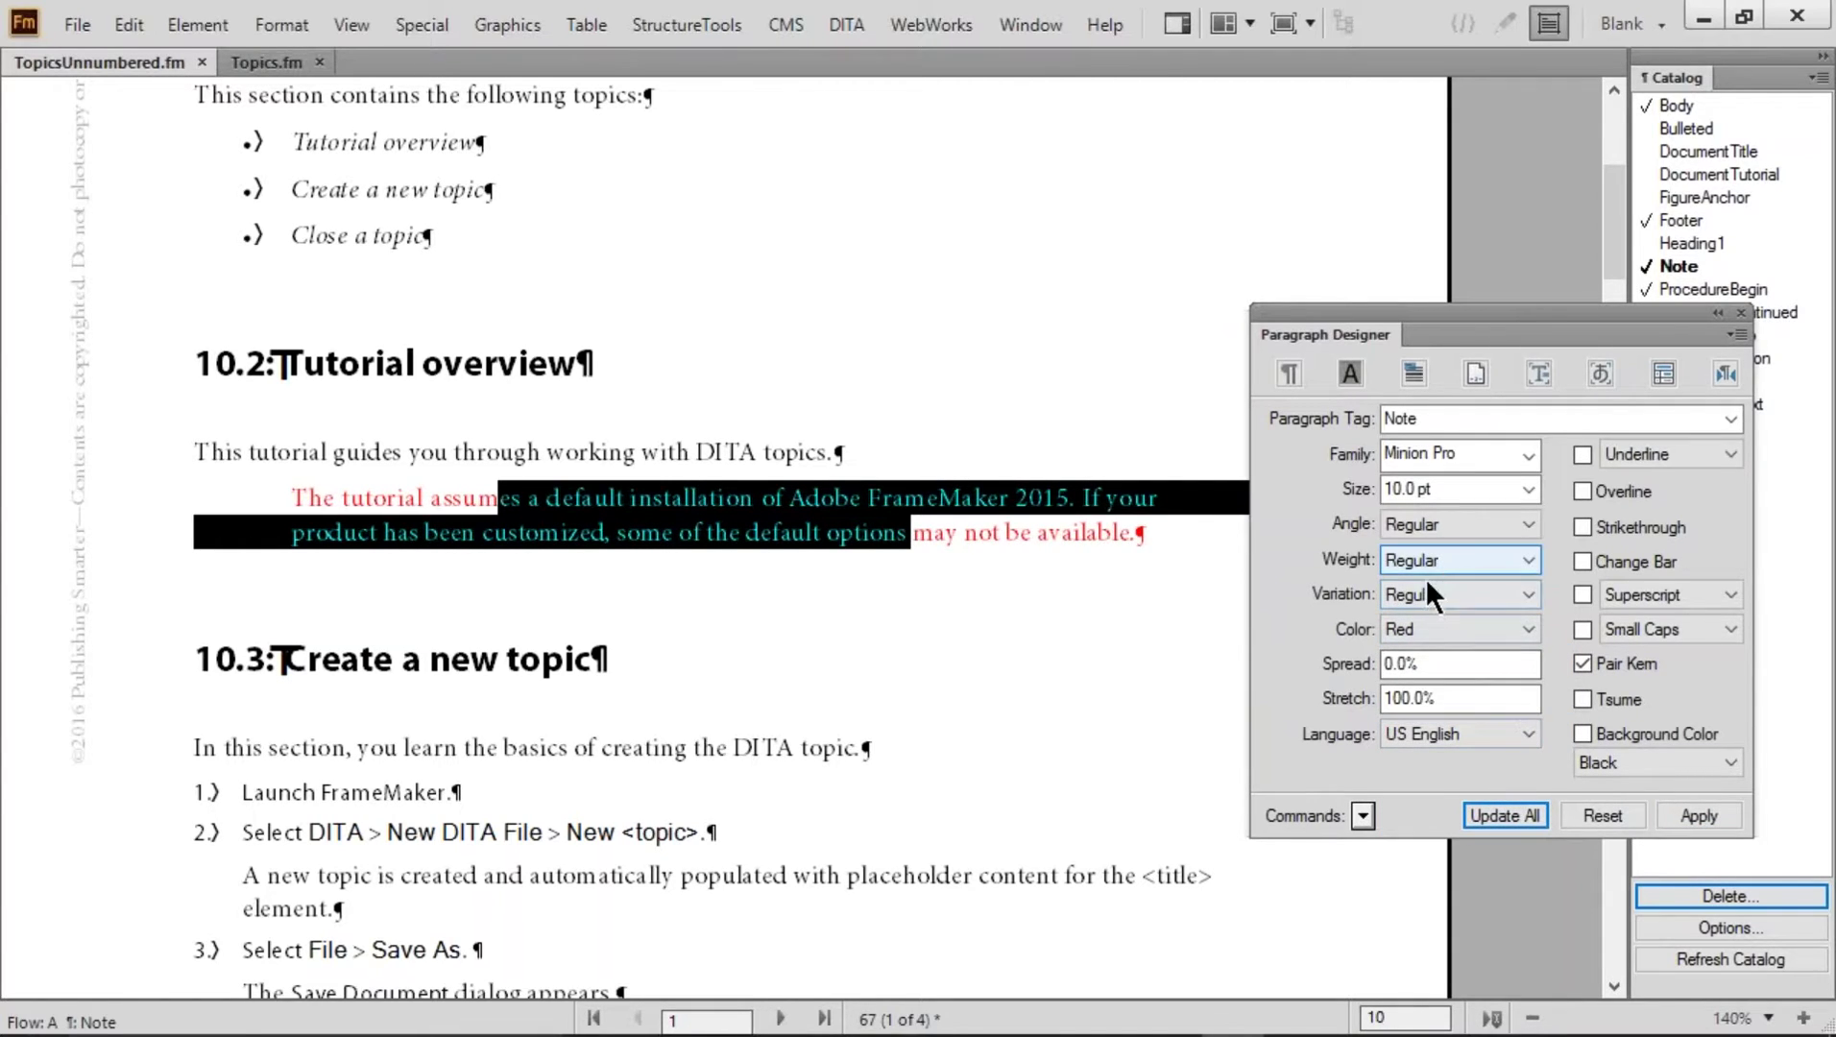
Set the Note format's font weight to Bold and update all
click(1403, 621)
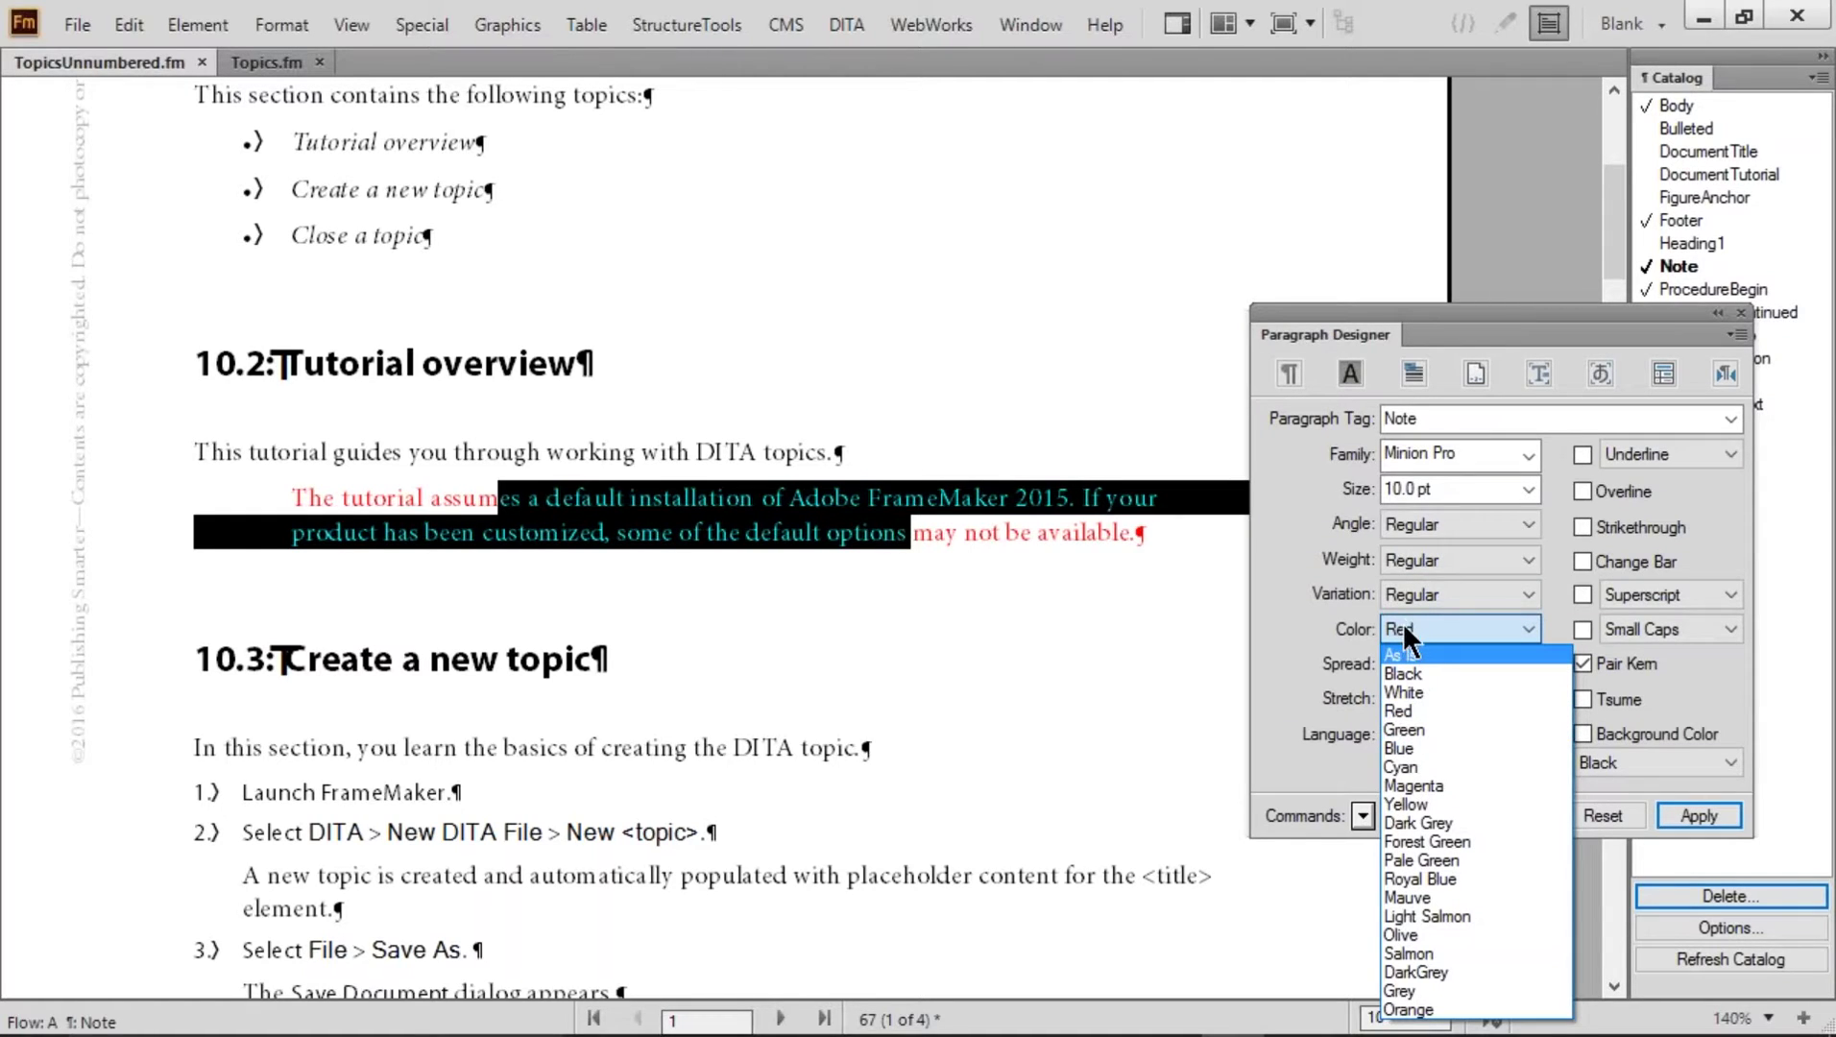
click(1421, 566)
click(1421, 567)
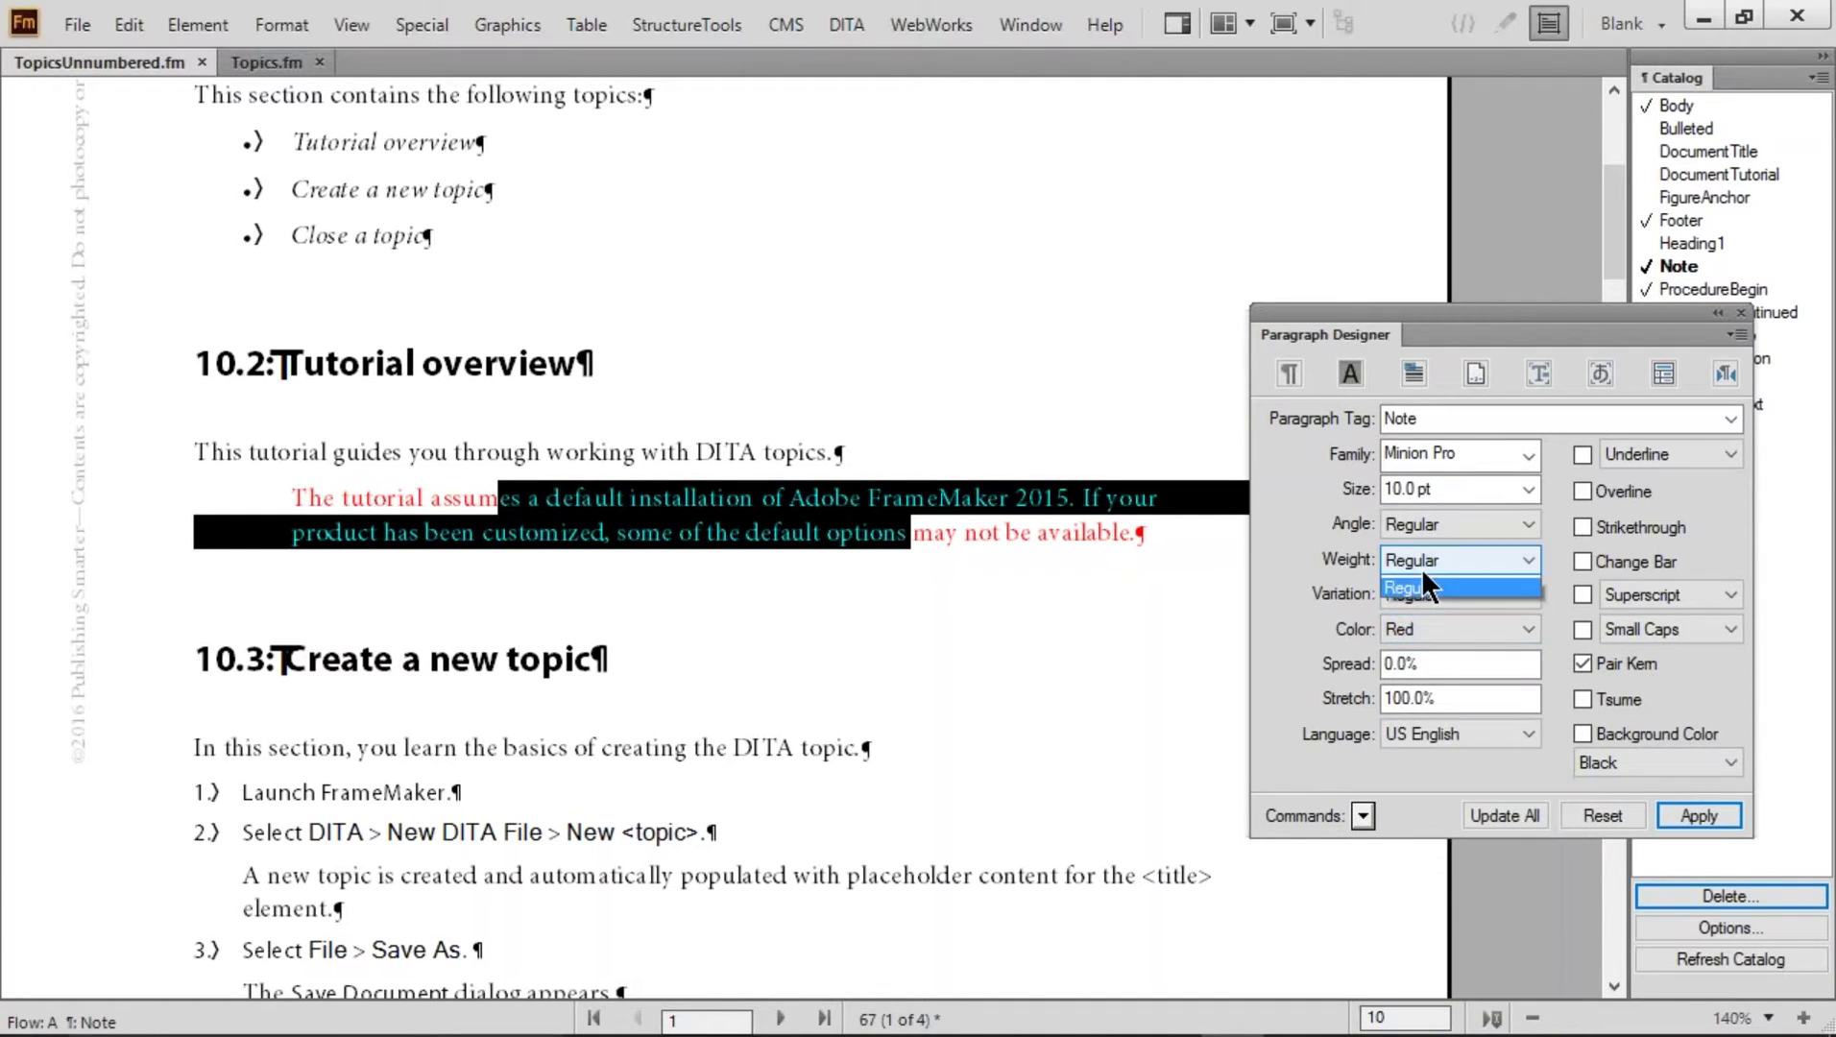
click(1421, 599)
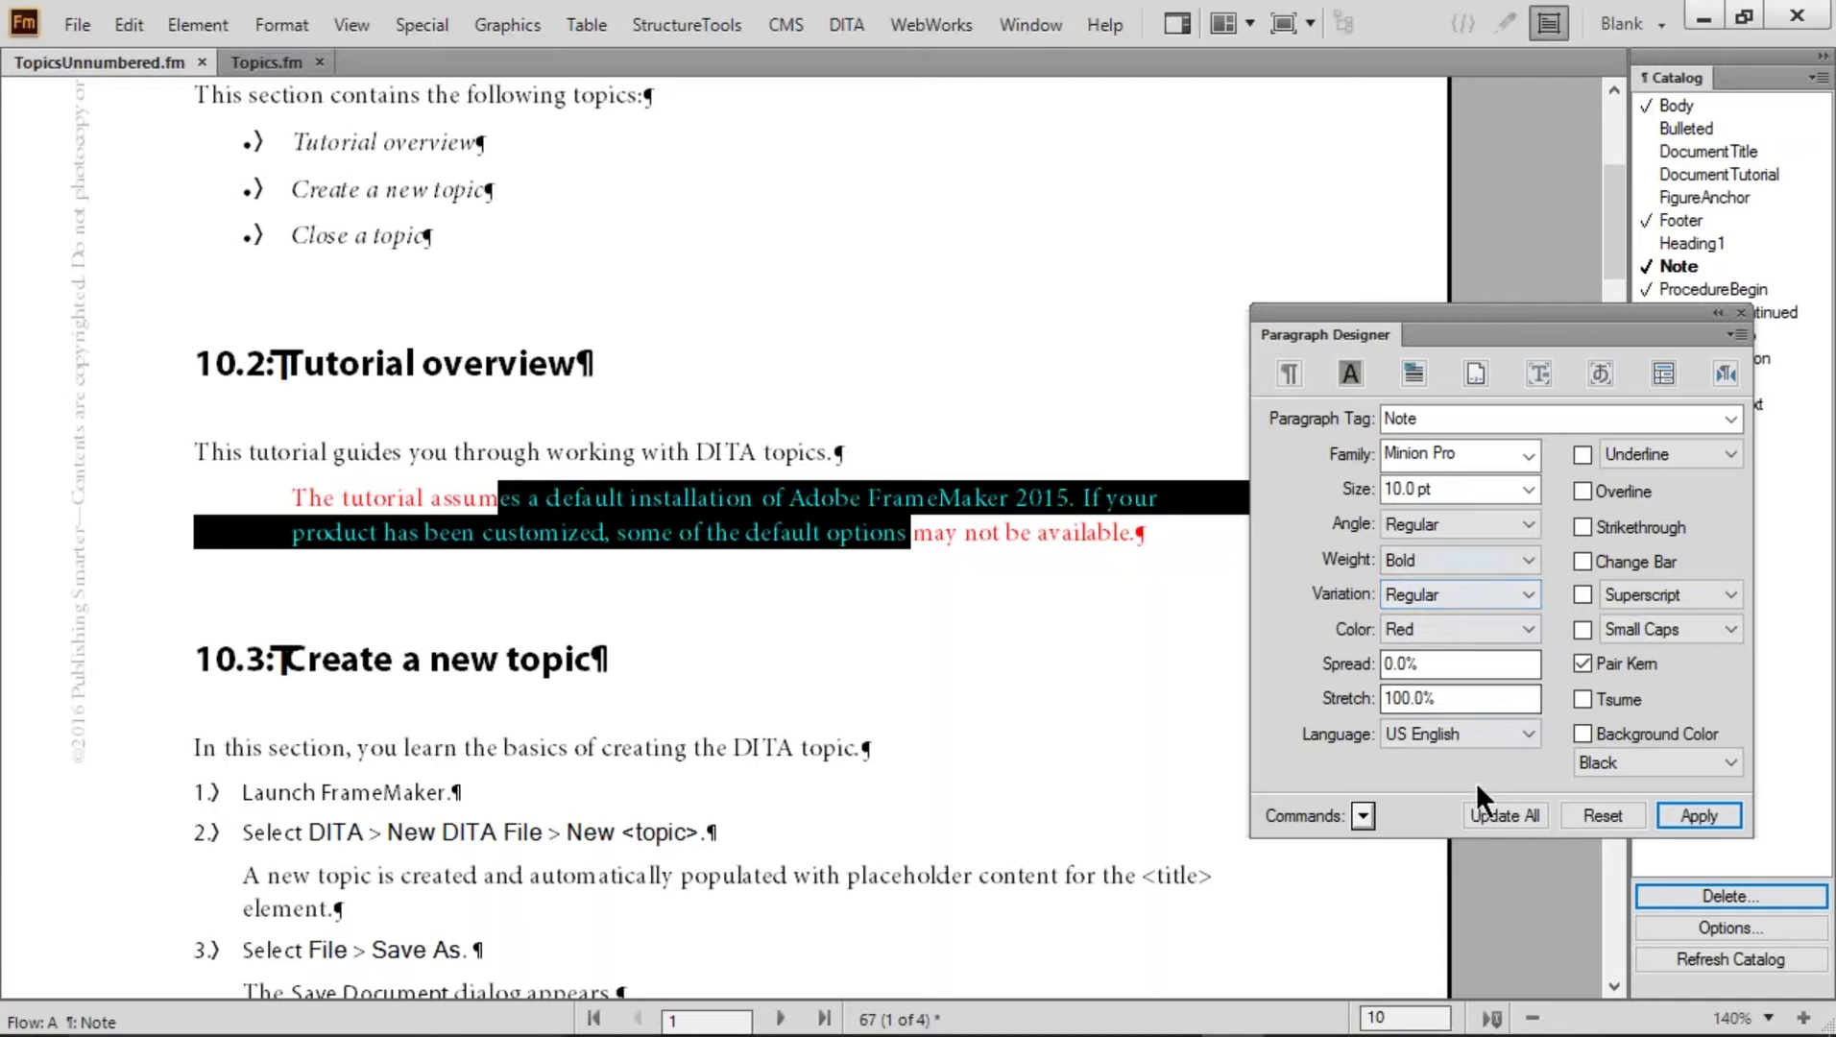
click(1480, 813)
click(492, 500)
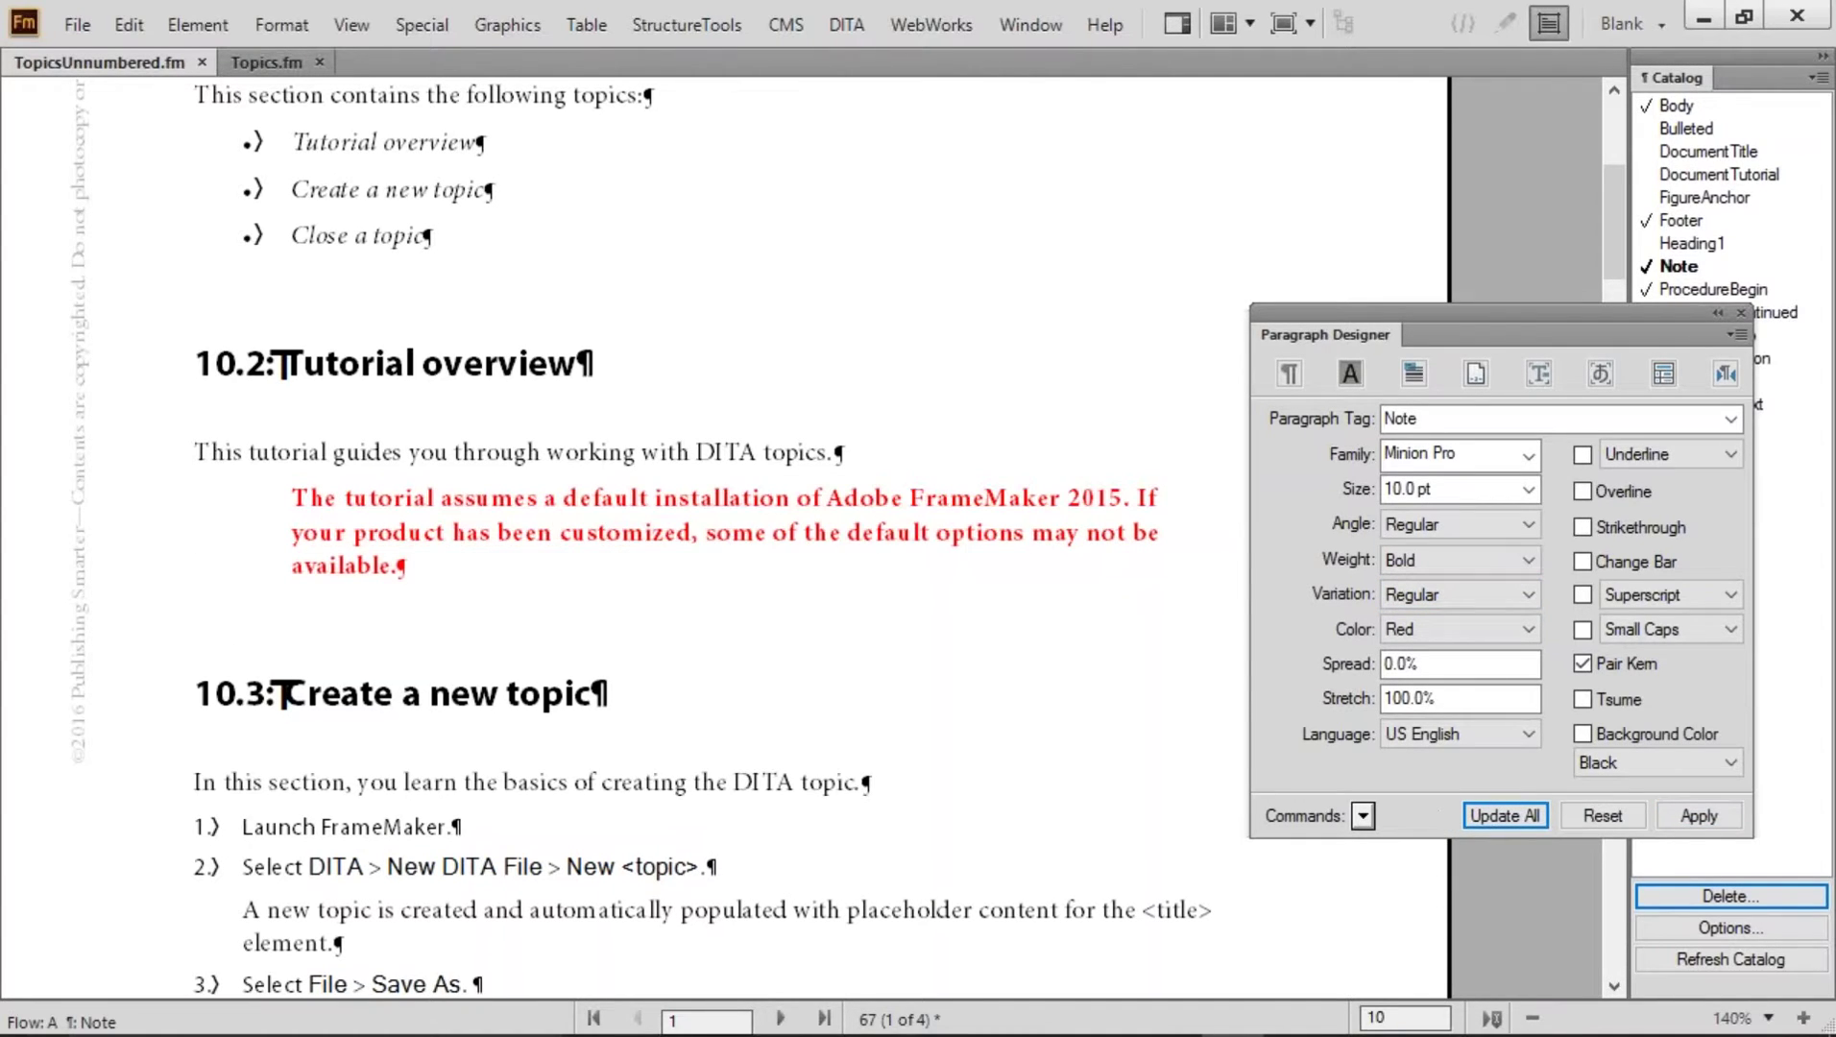
Set the Note format to keep with the previous paragraph, update all, and check its widow/orphan lines setting
drag(329, 453, 522, 454)
drag(700, 534, 826, 497)
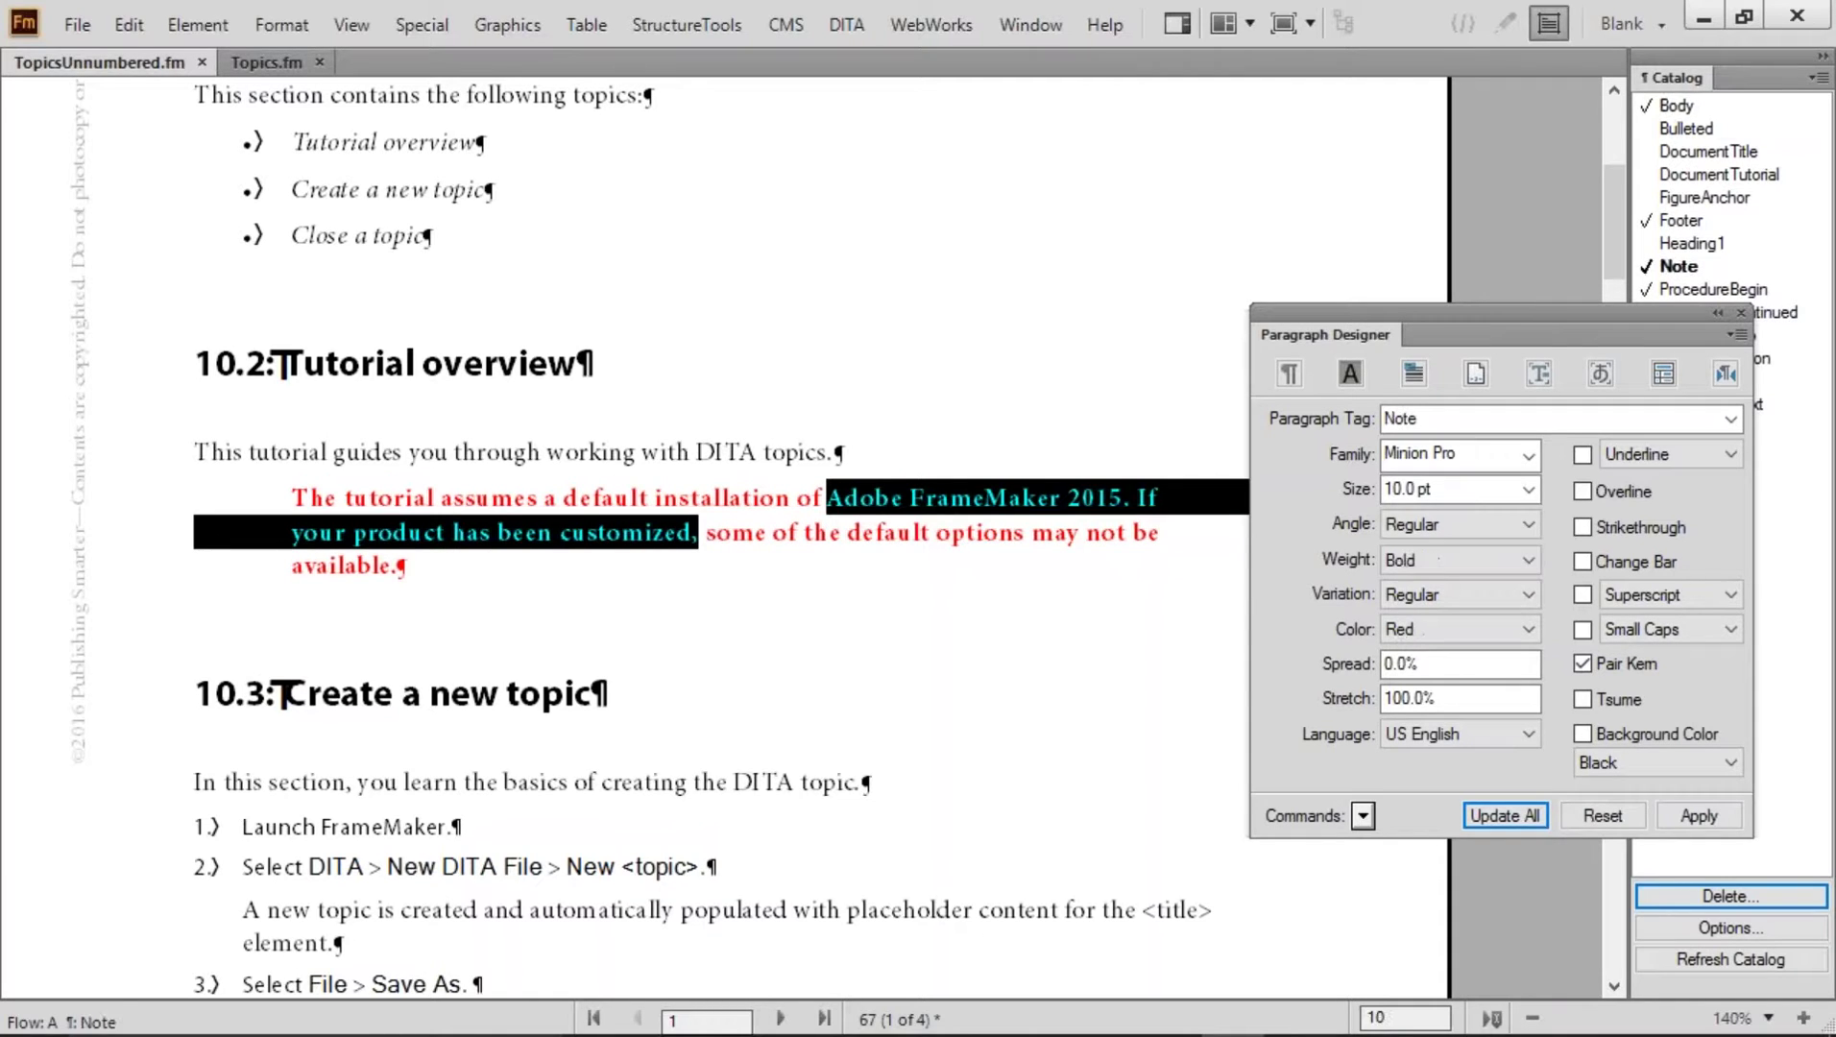
click(1413, 367)
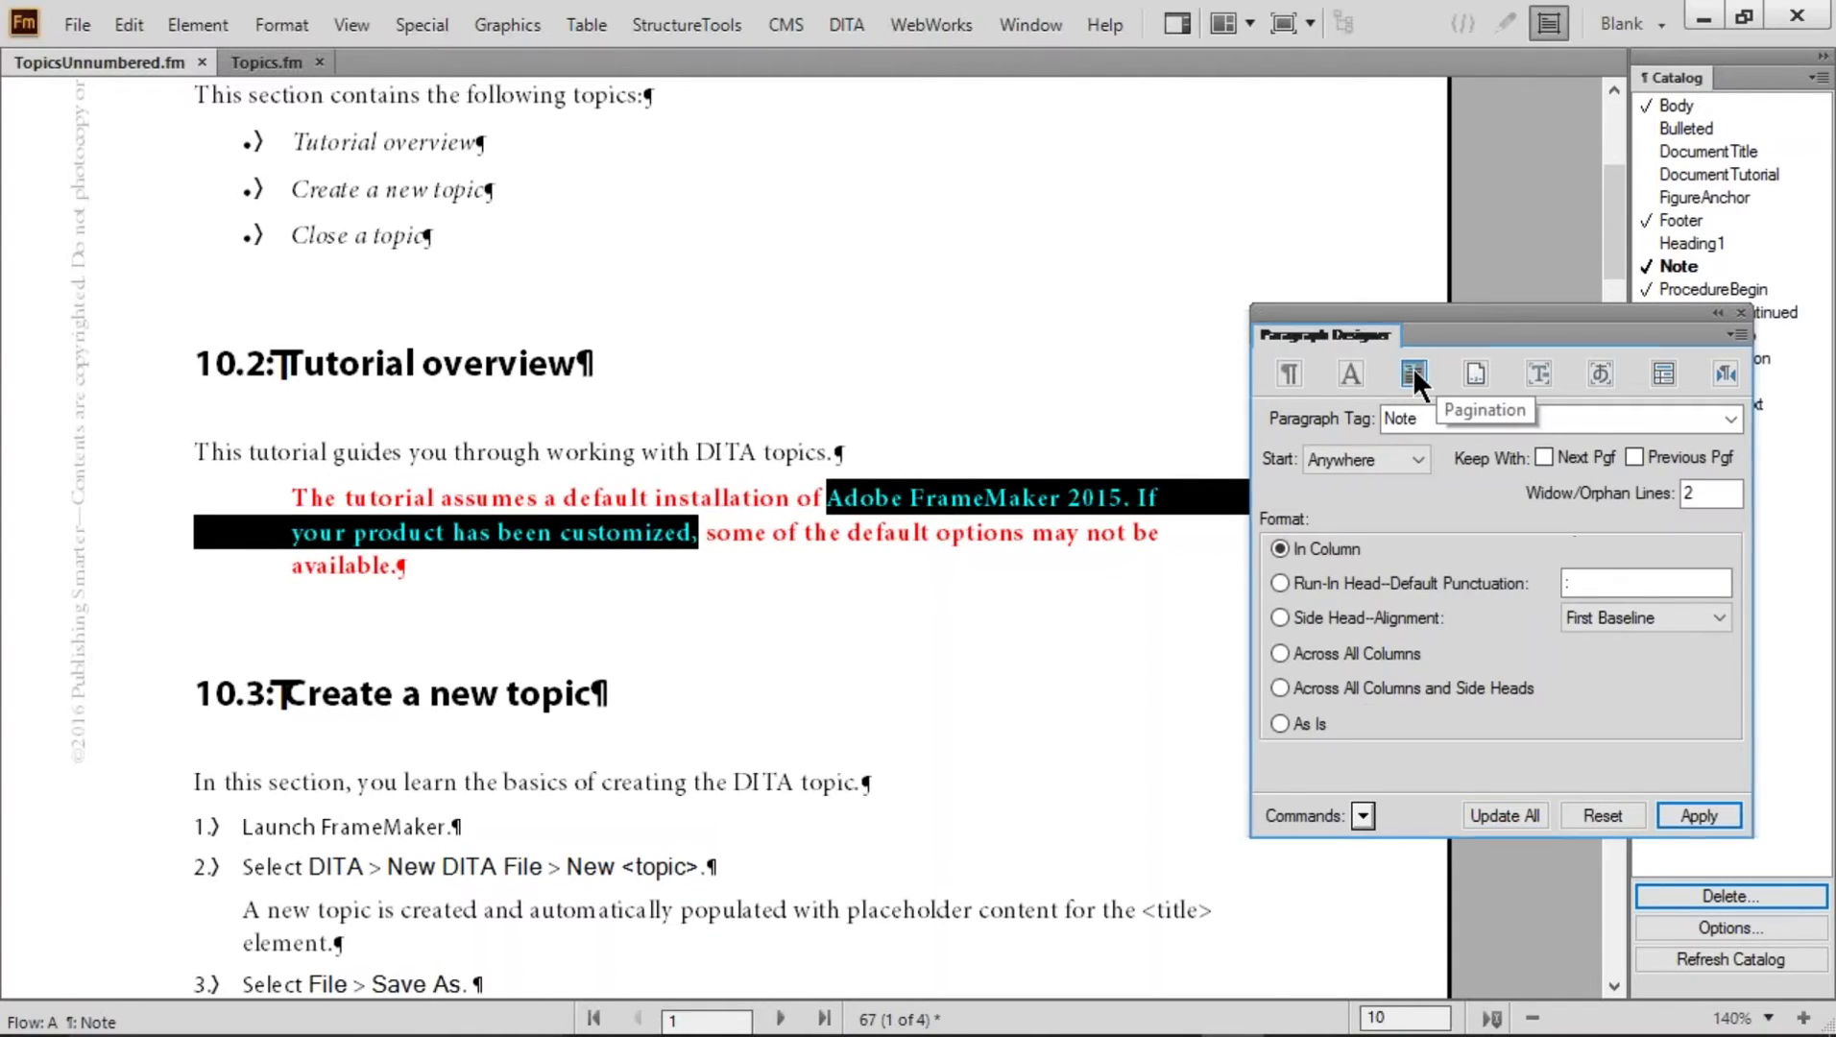
click(1633, 454)
click(1492, 809)
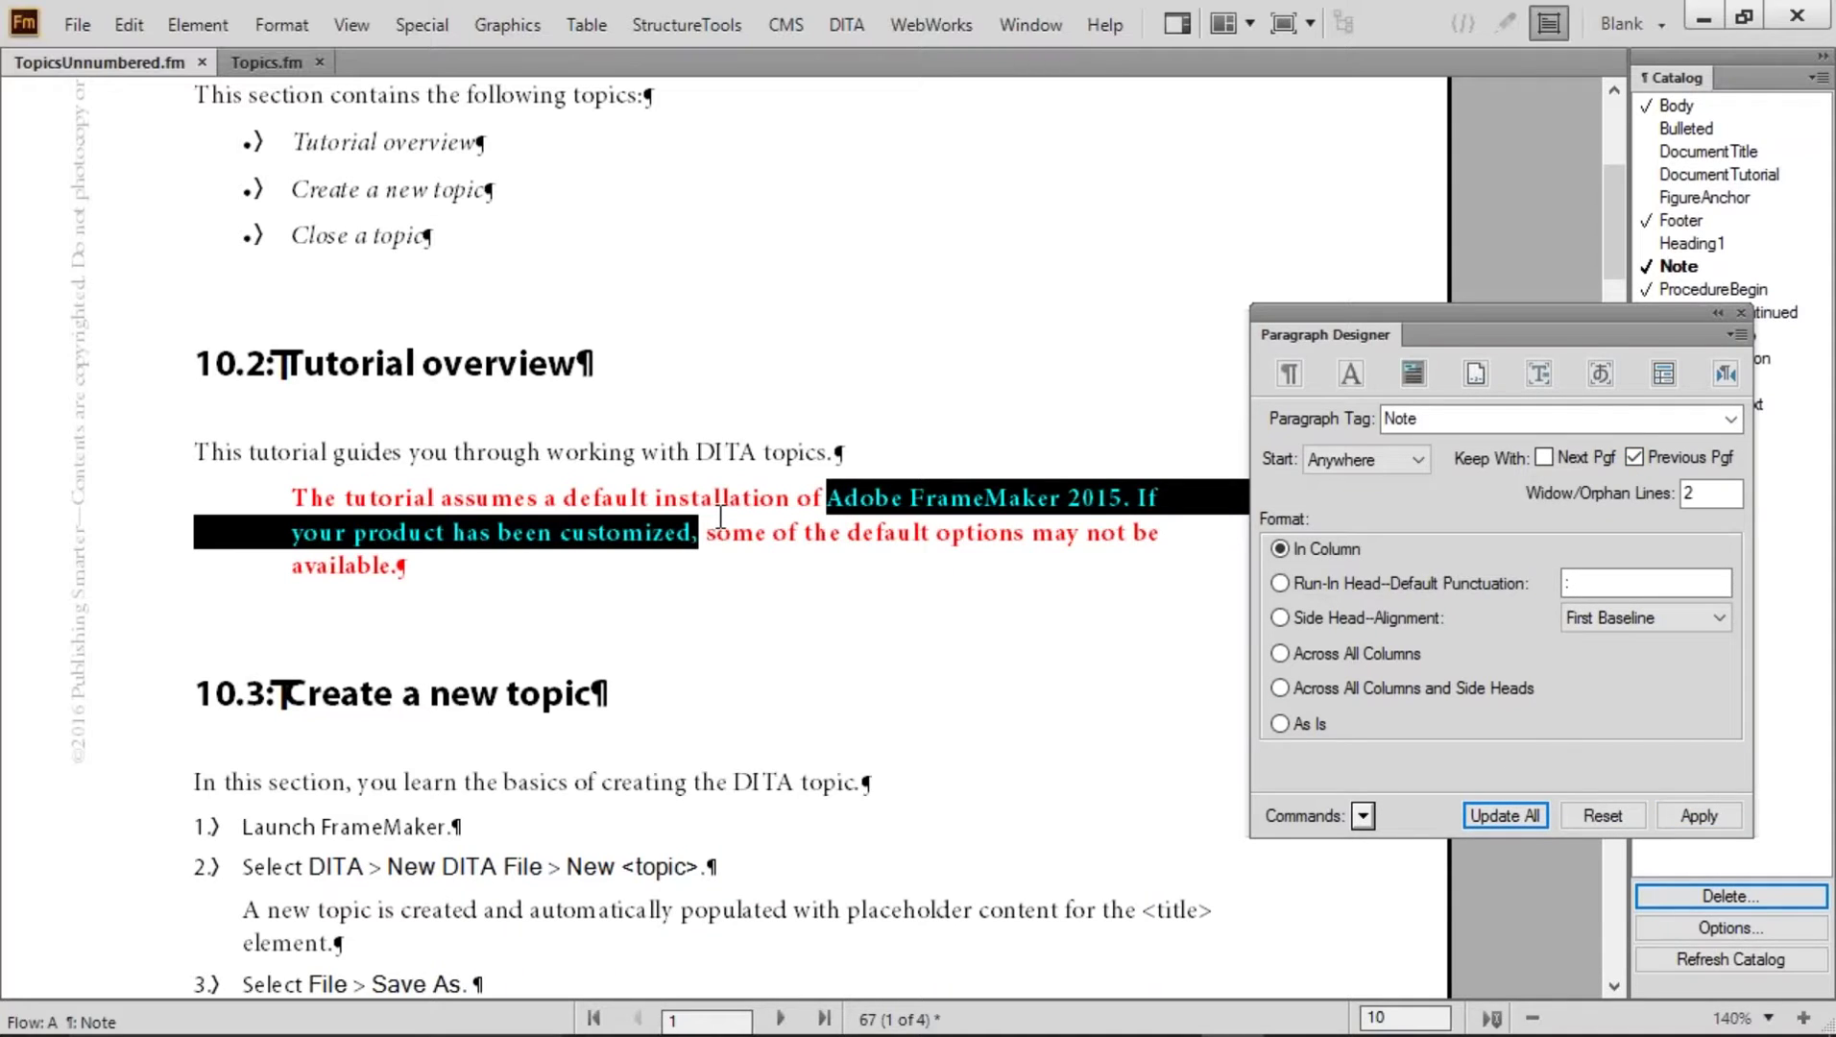
drag(1728, 494, 1661, 490)
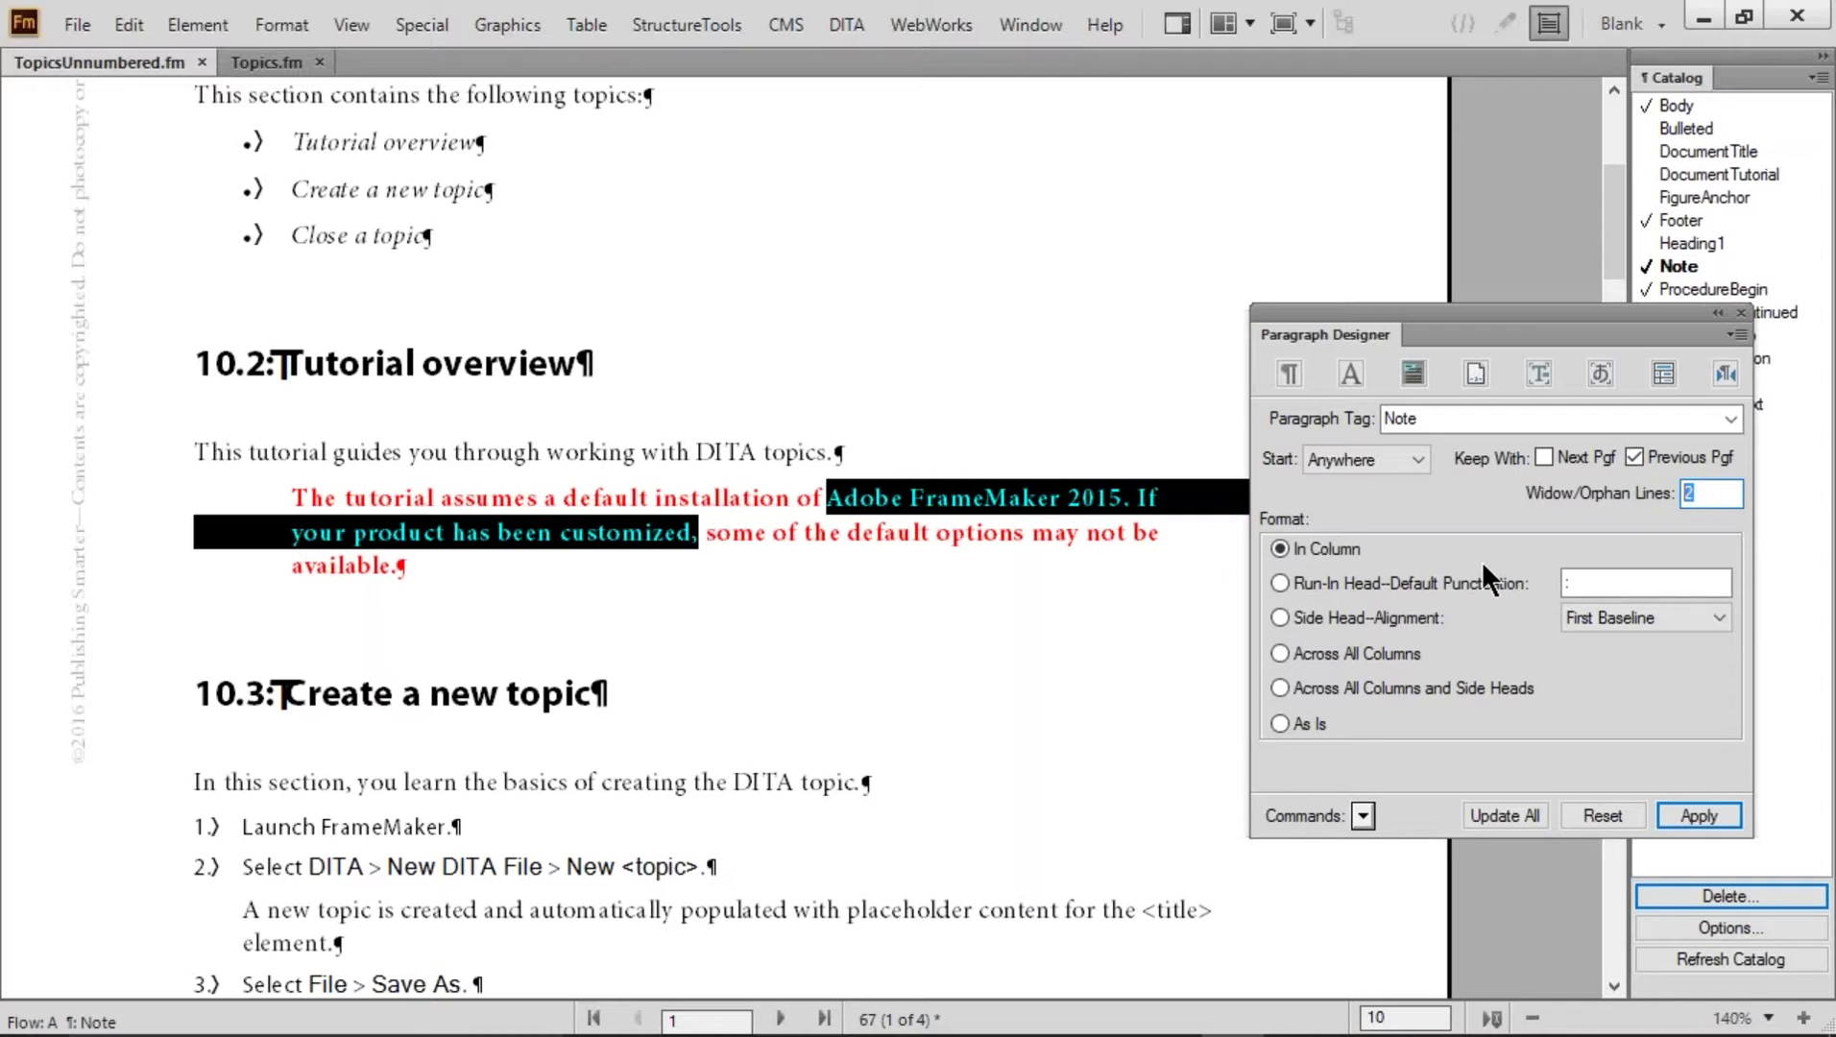
Check the DocumentTitle autonumber format for comparison, then set the Note autonumber format to "Note: " and update all
click(1477, 375)
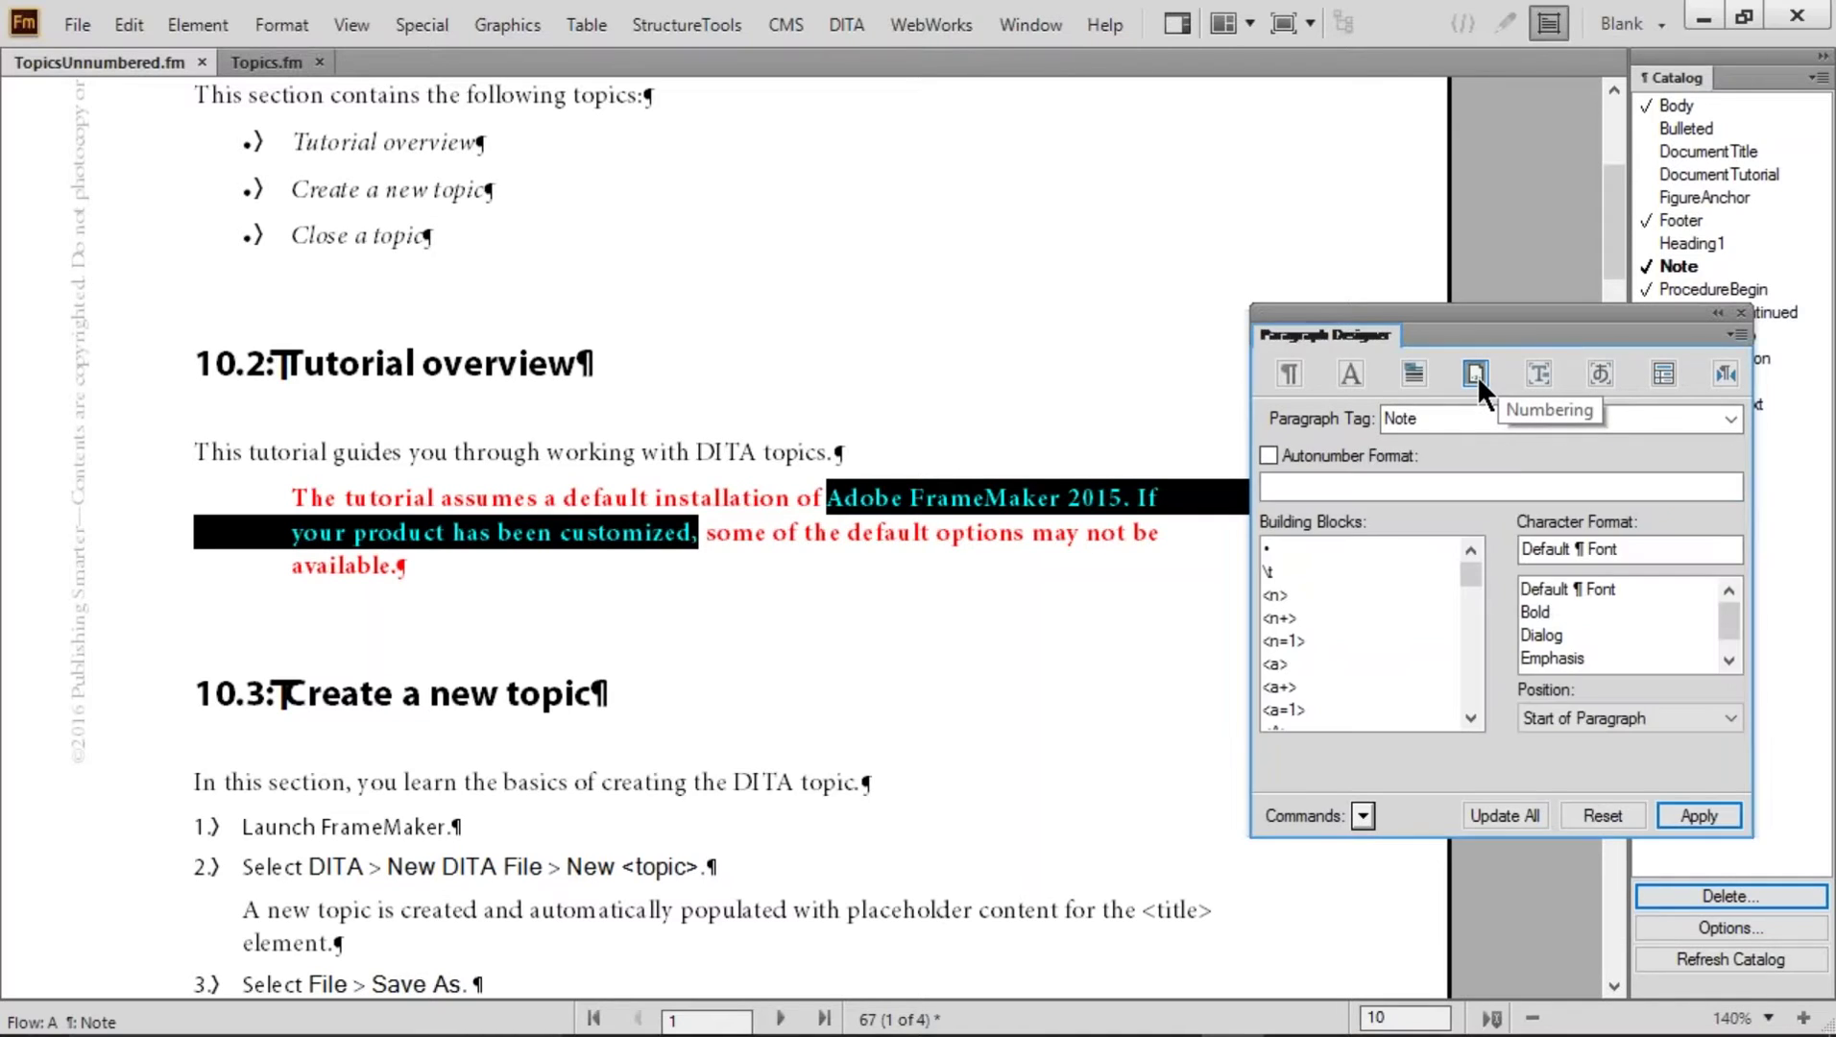
click(1342, 476)
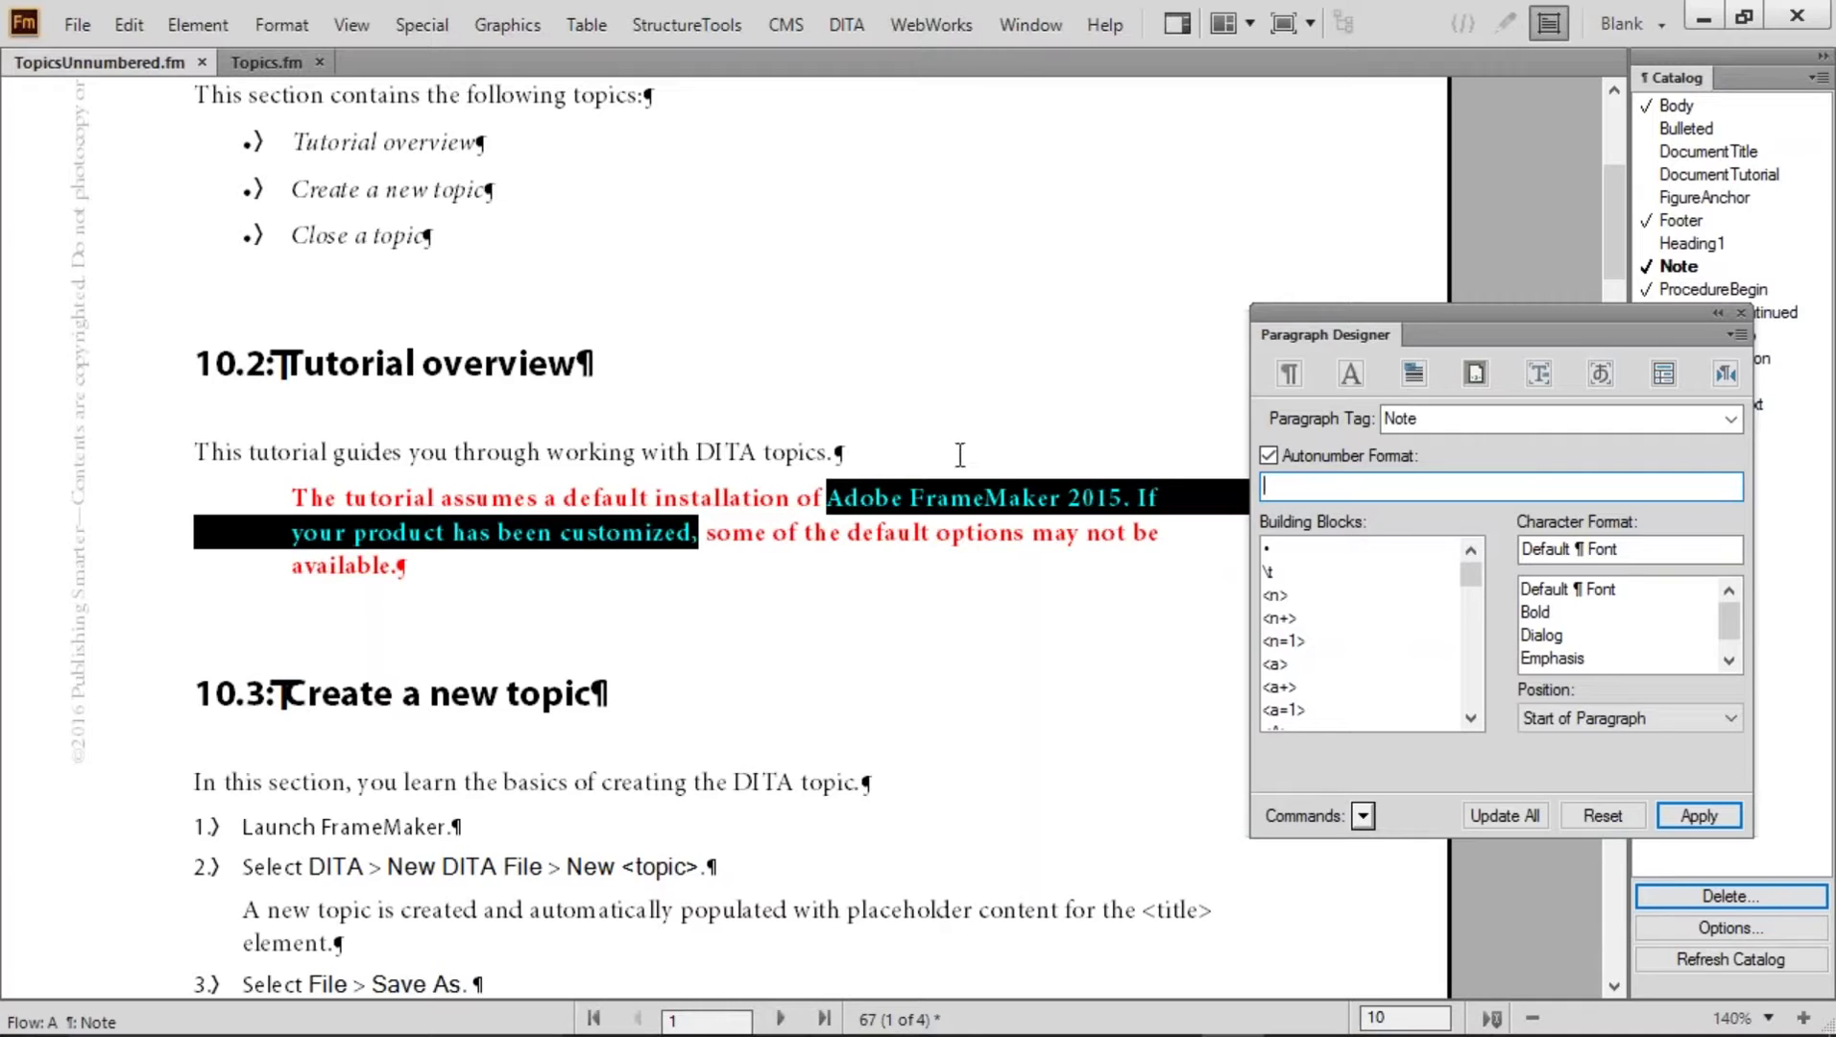
scroll(960, 454, up, 5)
click(935, 279)
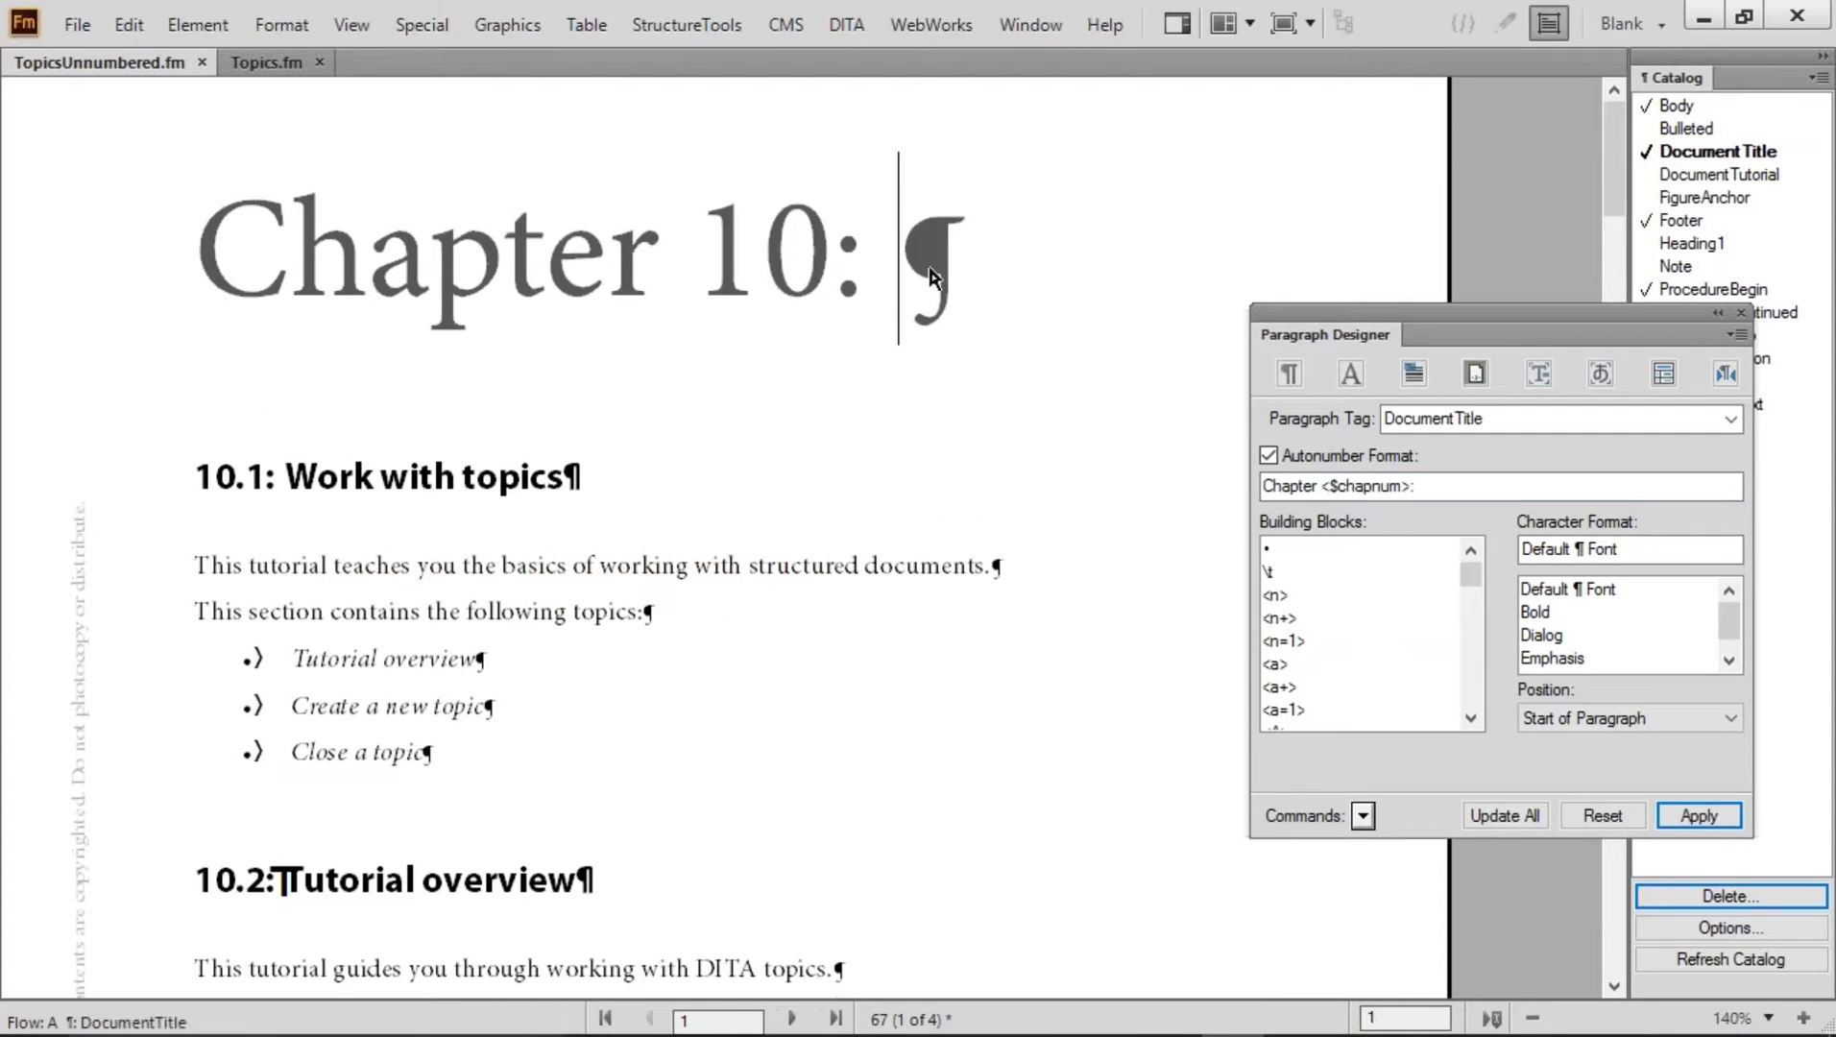
drag(1331, 488, 1254, 493)
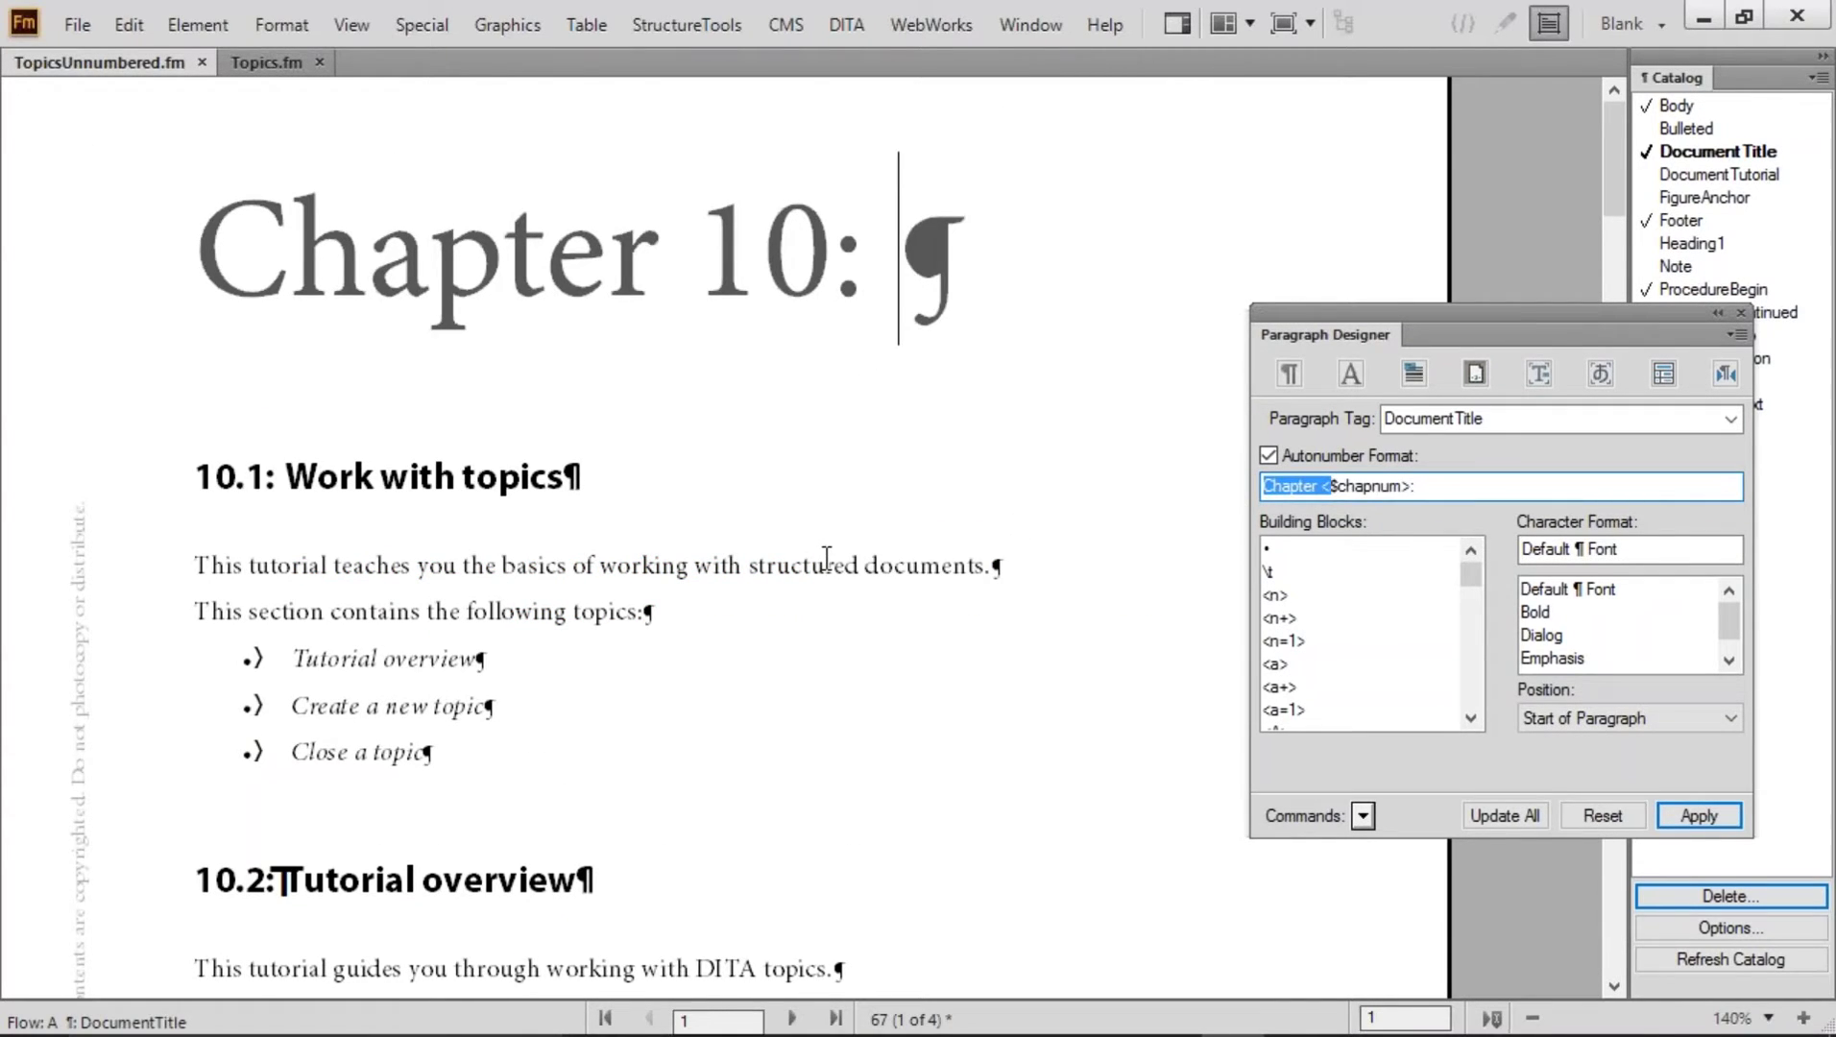
scroll(826, 557, down, 5)
drag(514, 569, 619, 601)
click(1328, 487)
text(Note:)
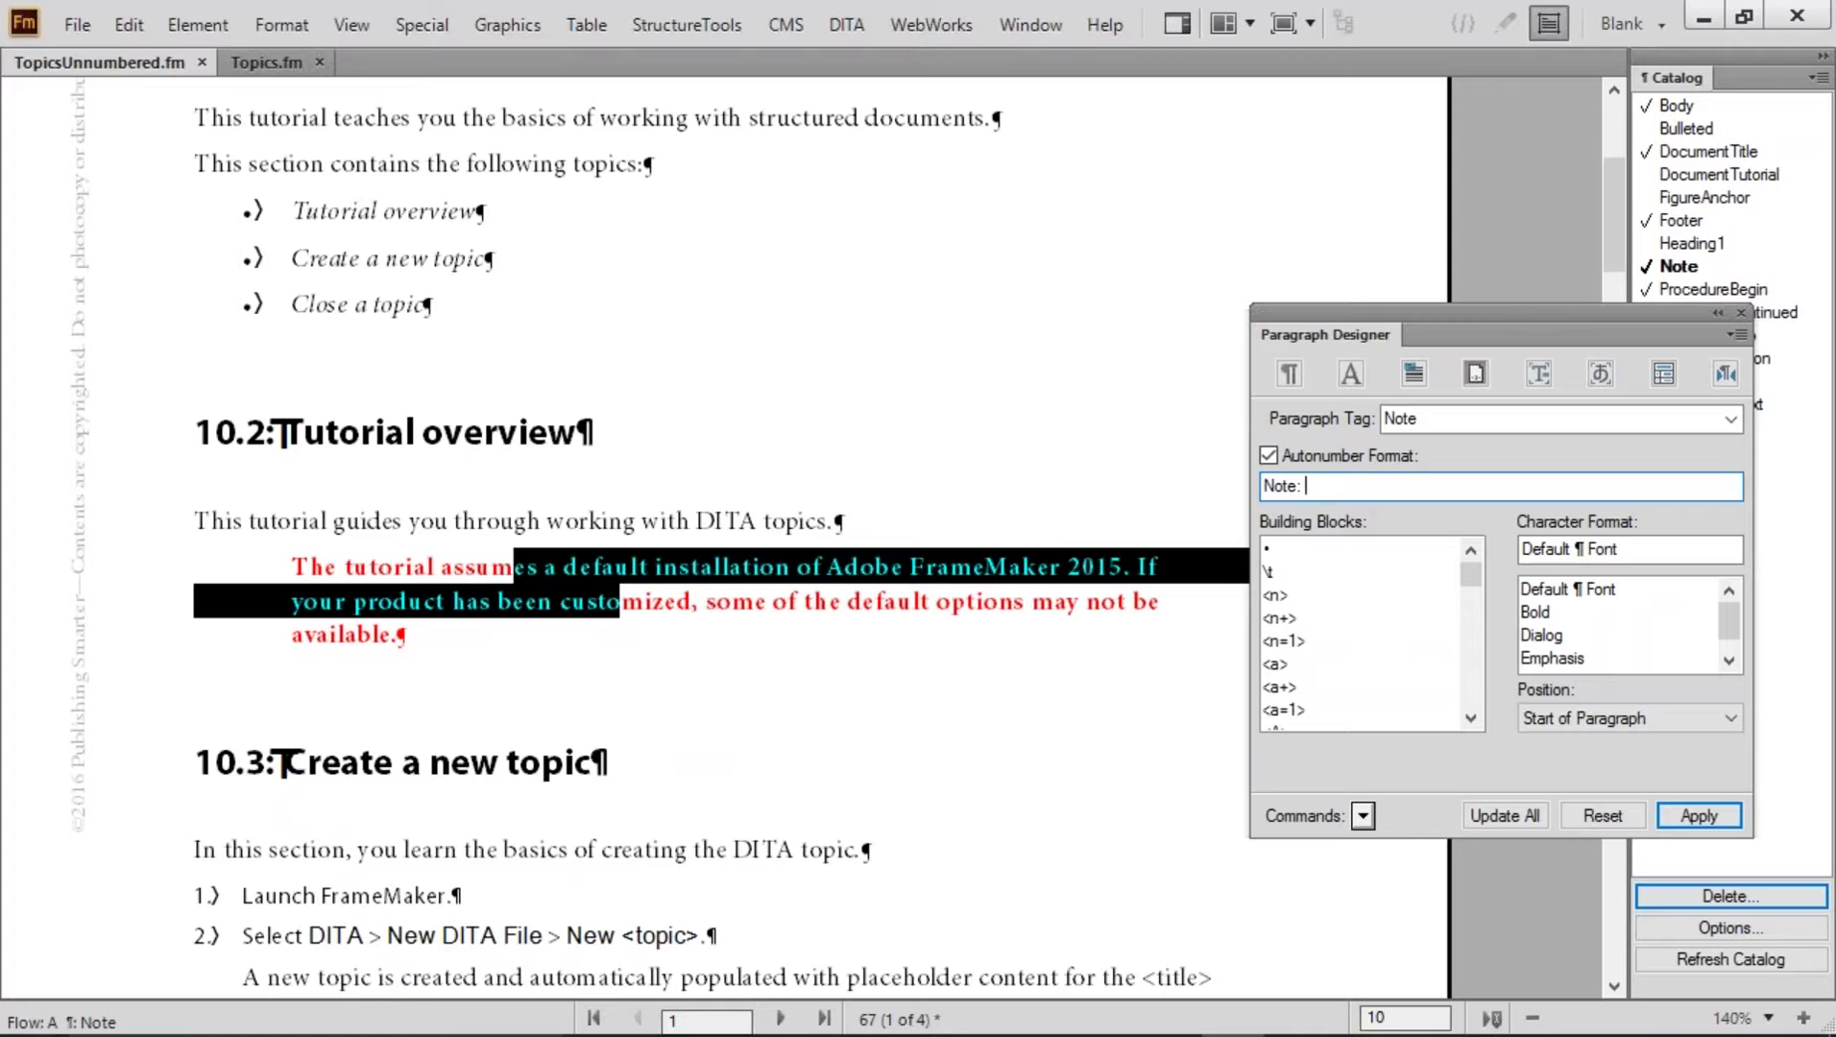
click(1489, 802)
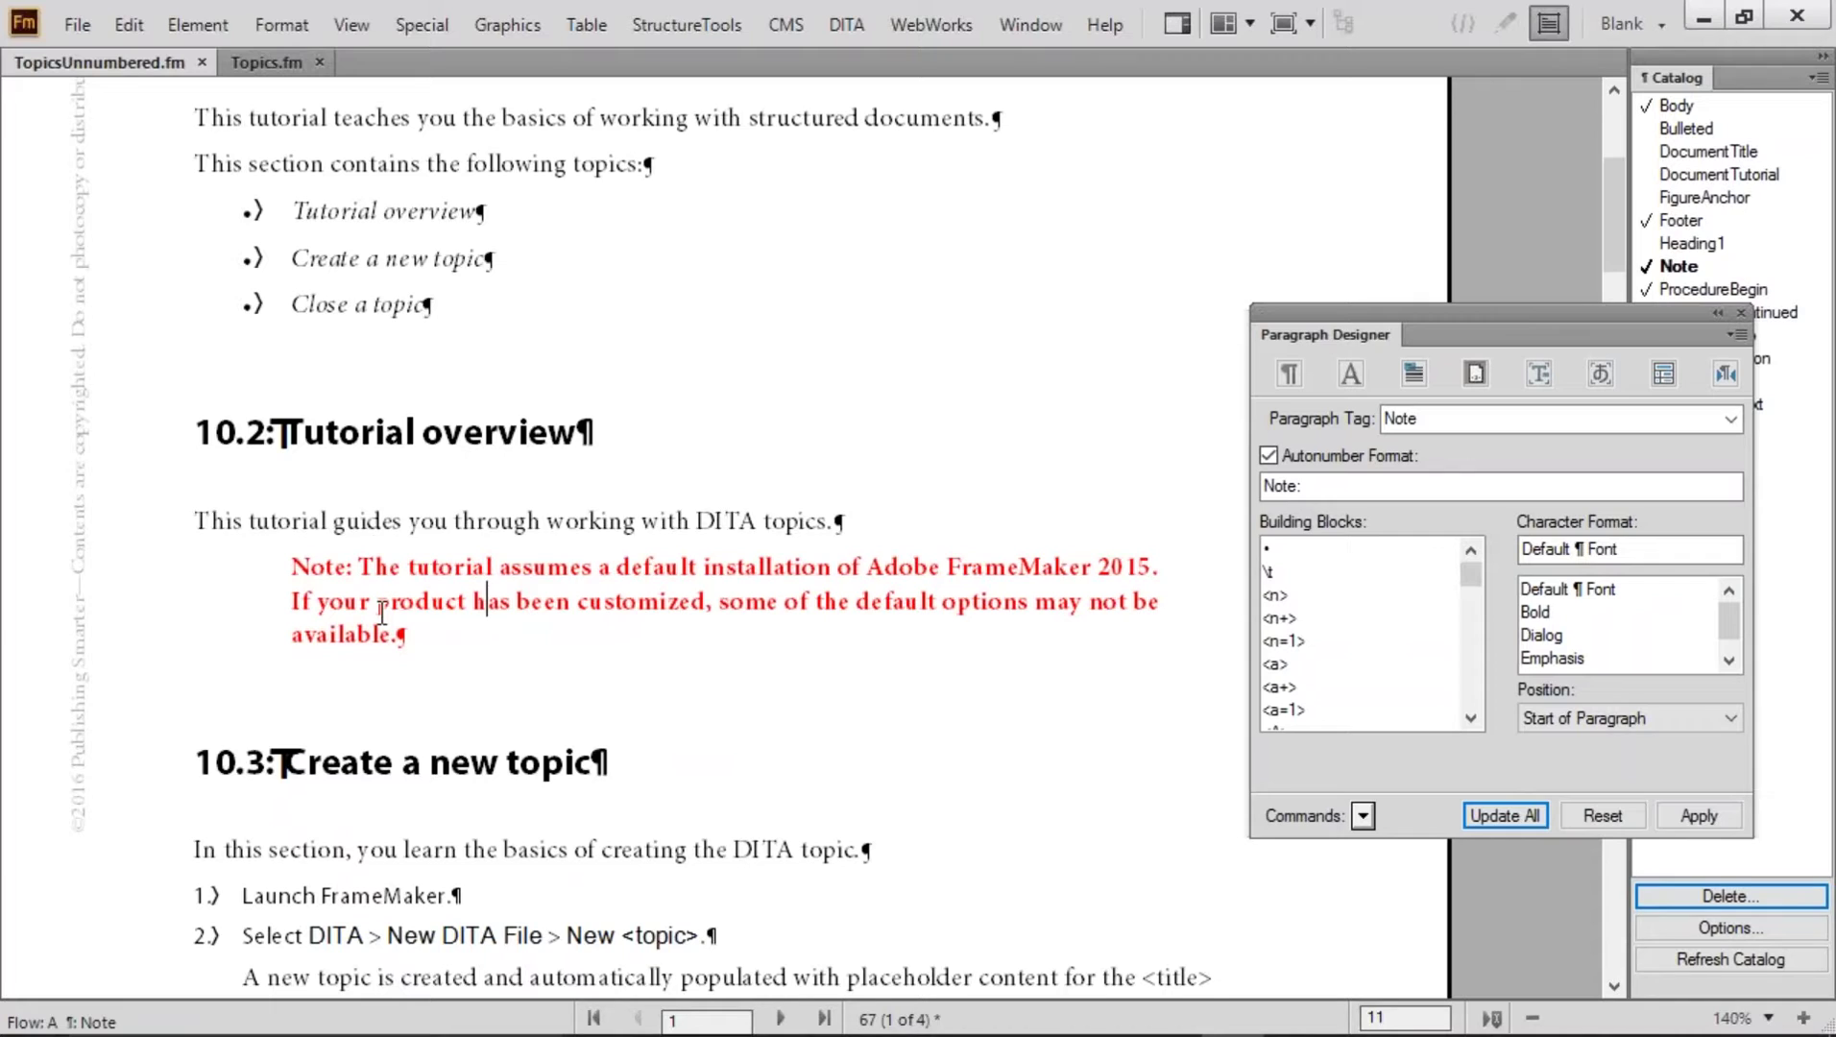
Set the Note format's font weight to Regular and update all
drag(629, 569, 665, 603)
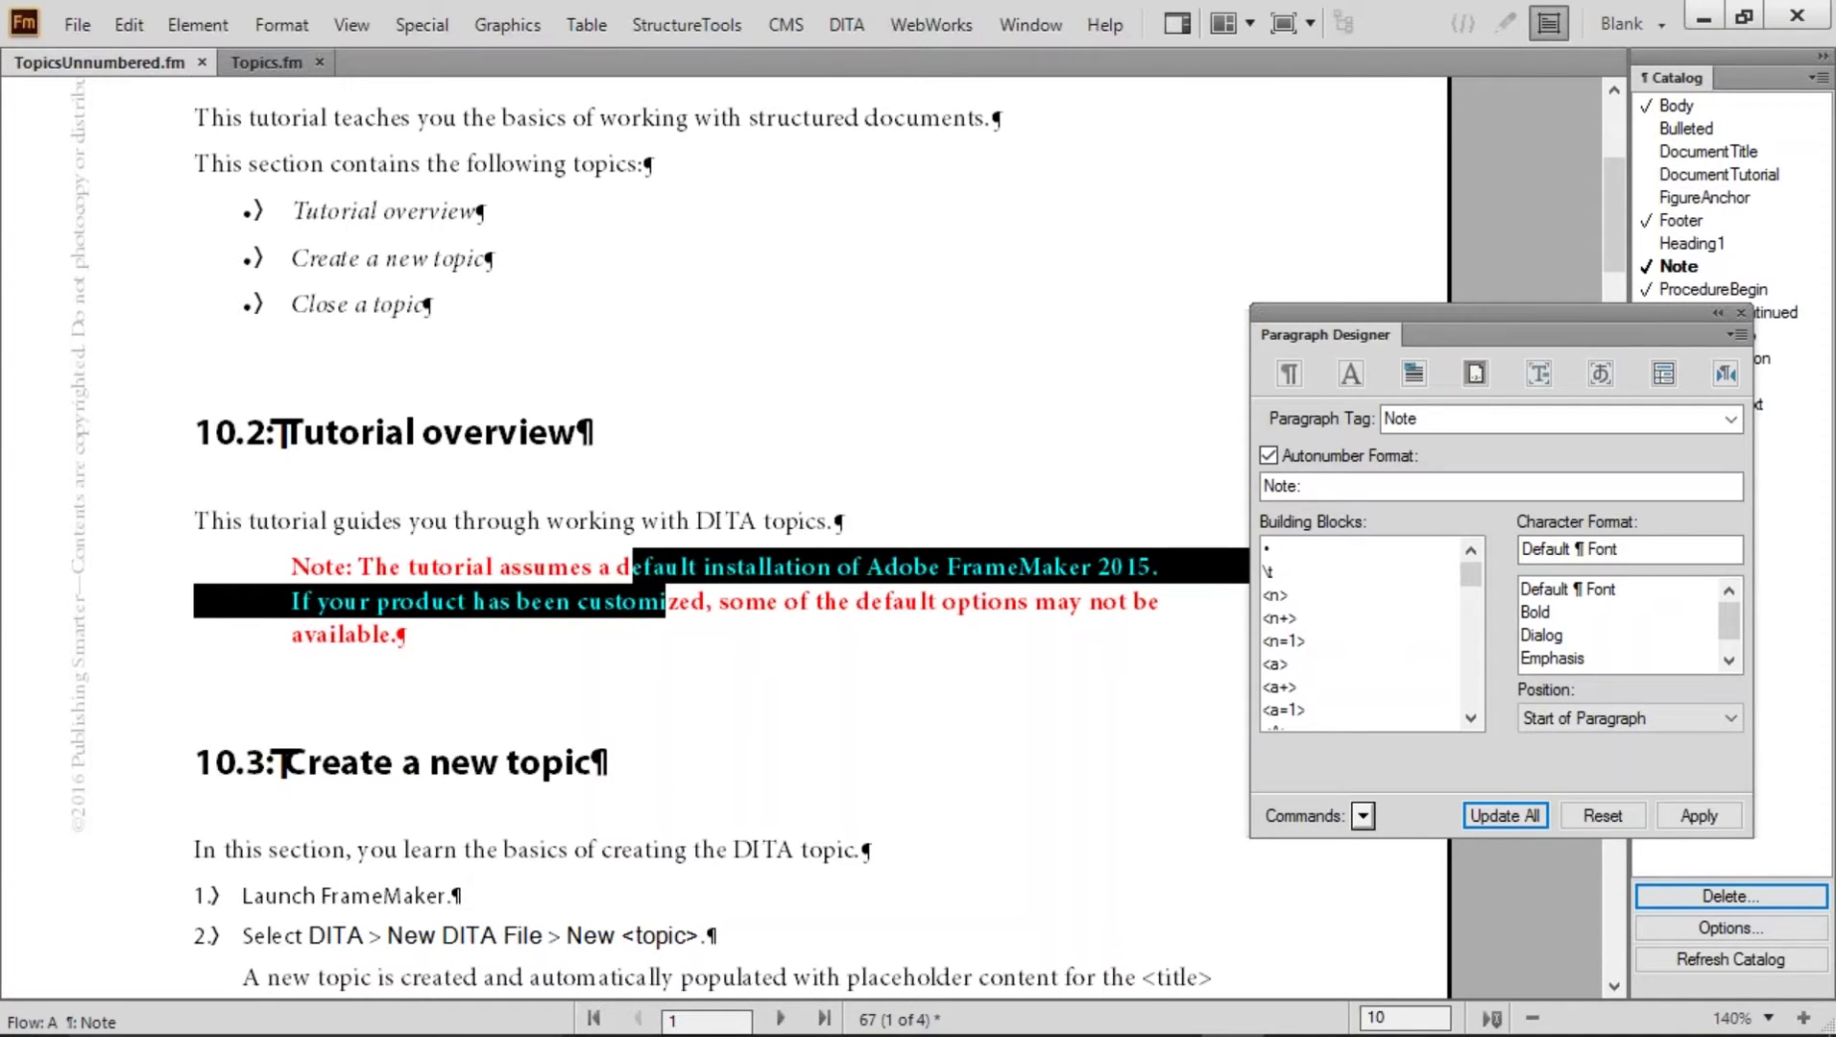
click(1348, 375)
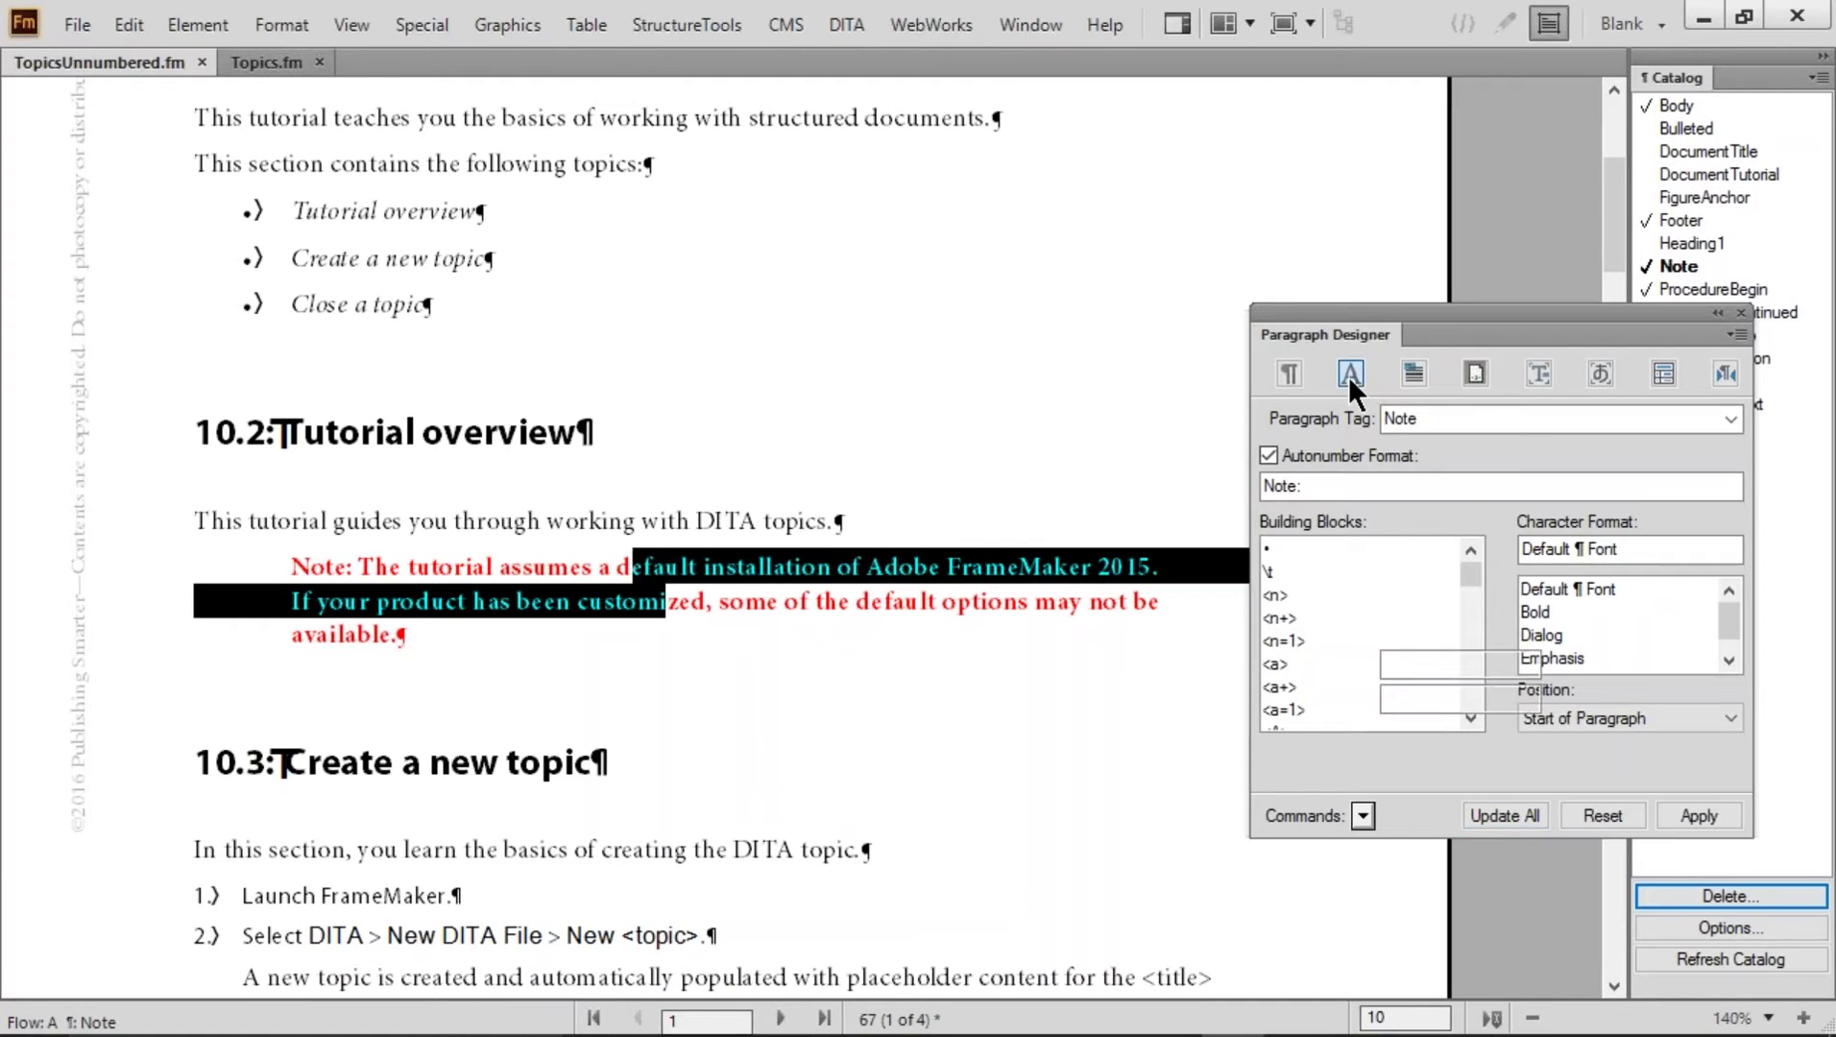
click(1464, 560)
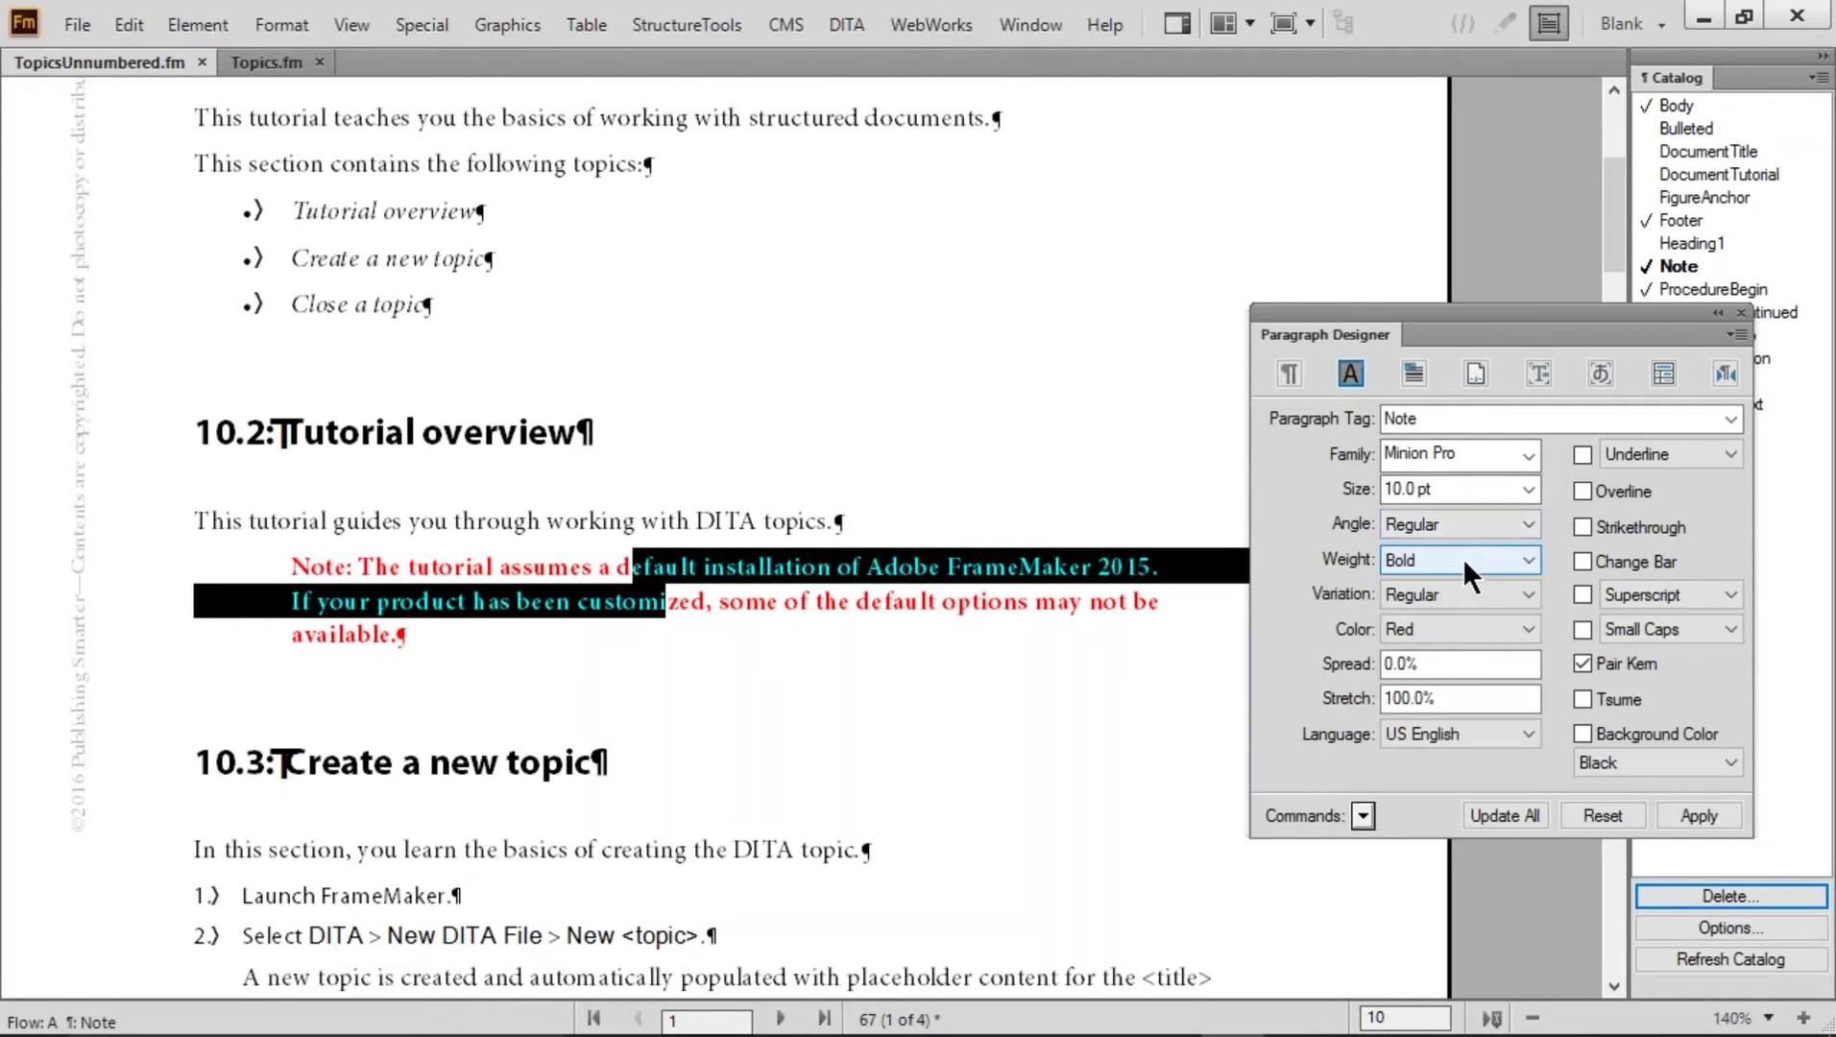
click(1430, 619)
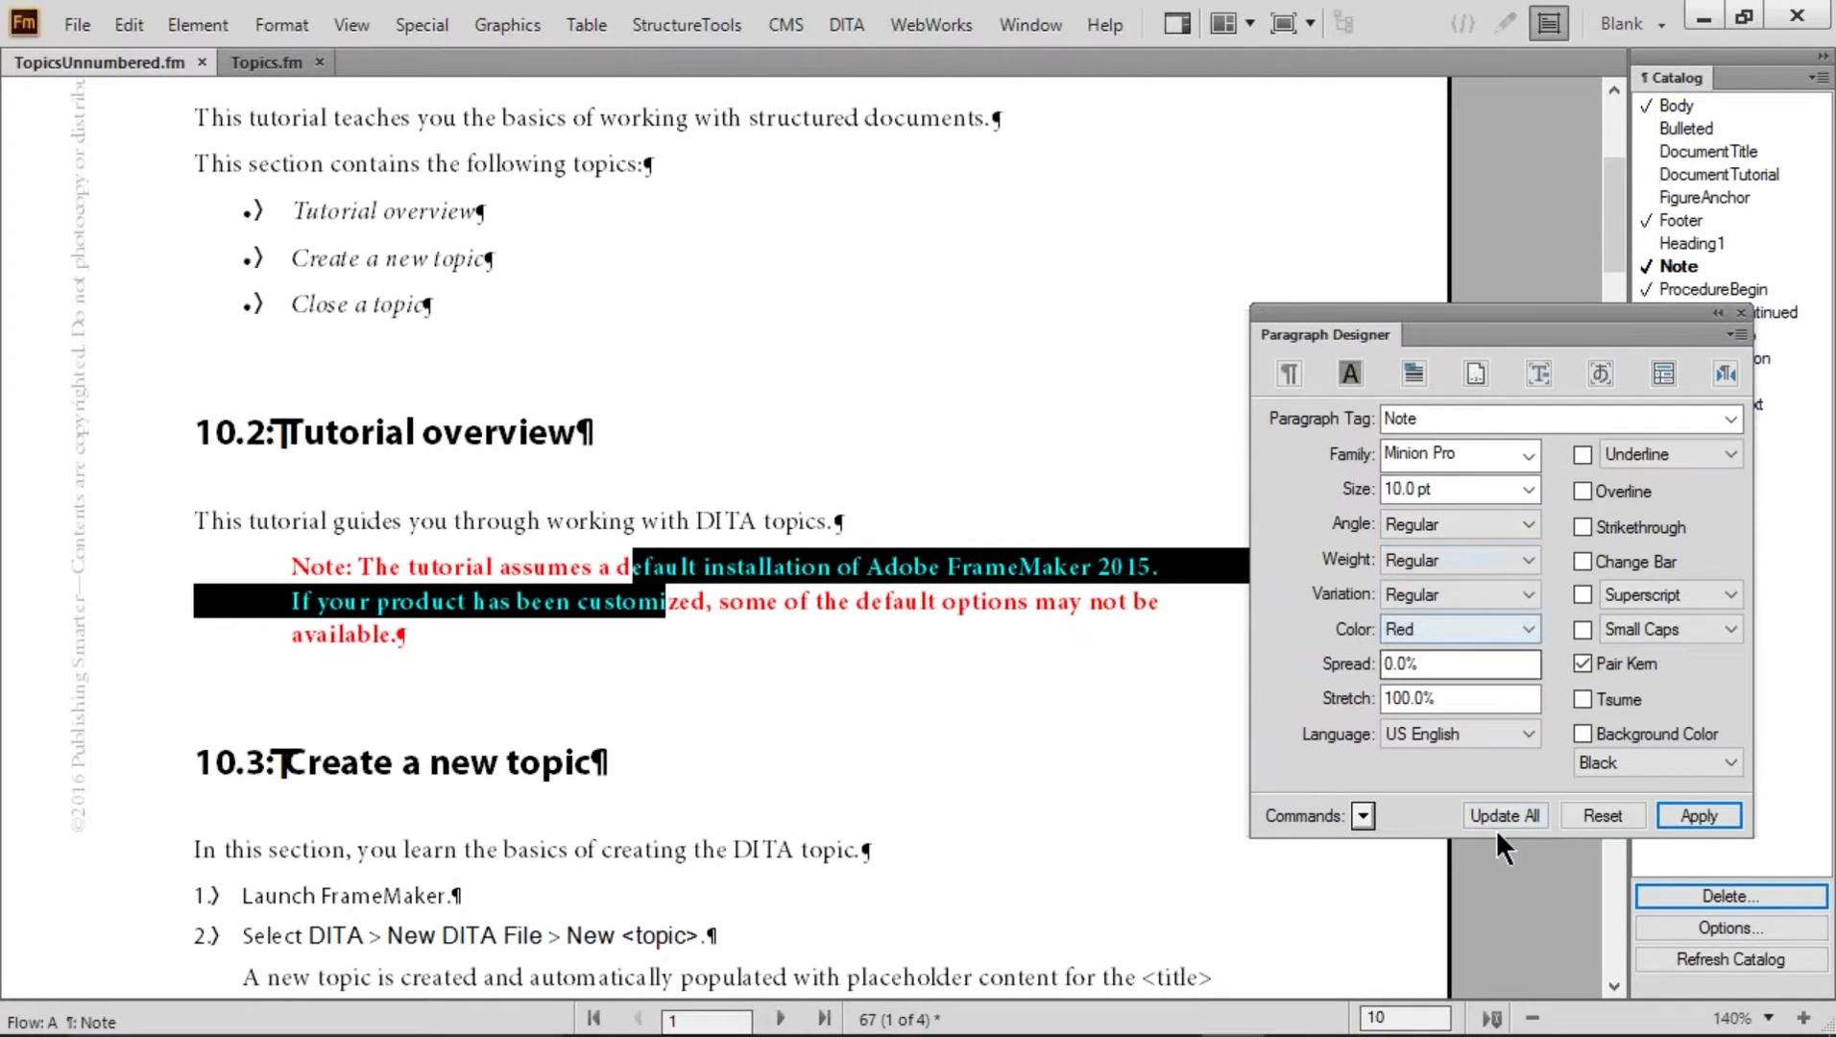
click(1507, 811)
click(439, 567)
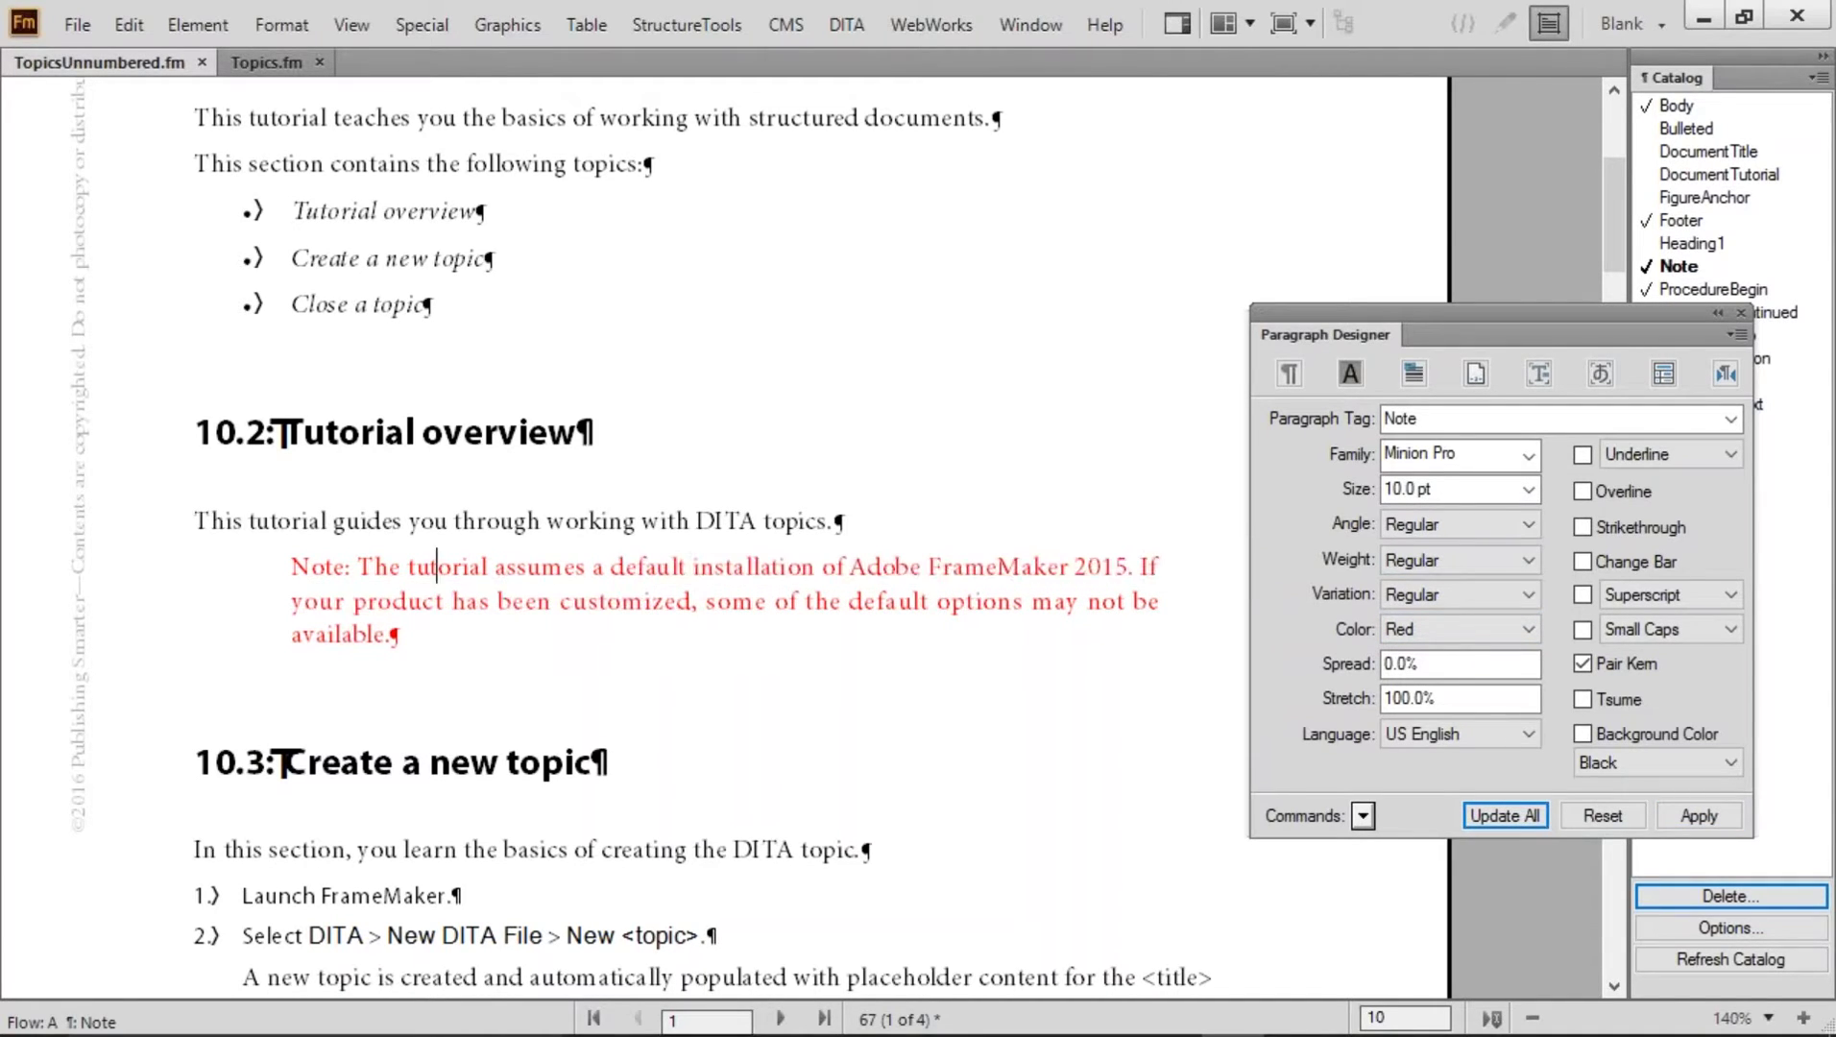
Set the character format of the Note format's autonumber to Bold, update all, and close the Paragraph Designer
drag(355, 567, 490, 566)
click(543, 567)
click(1475, 373)
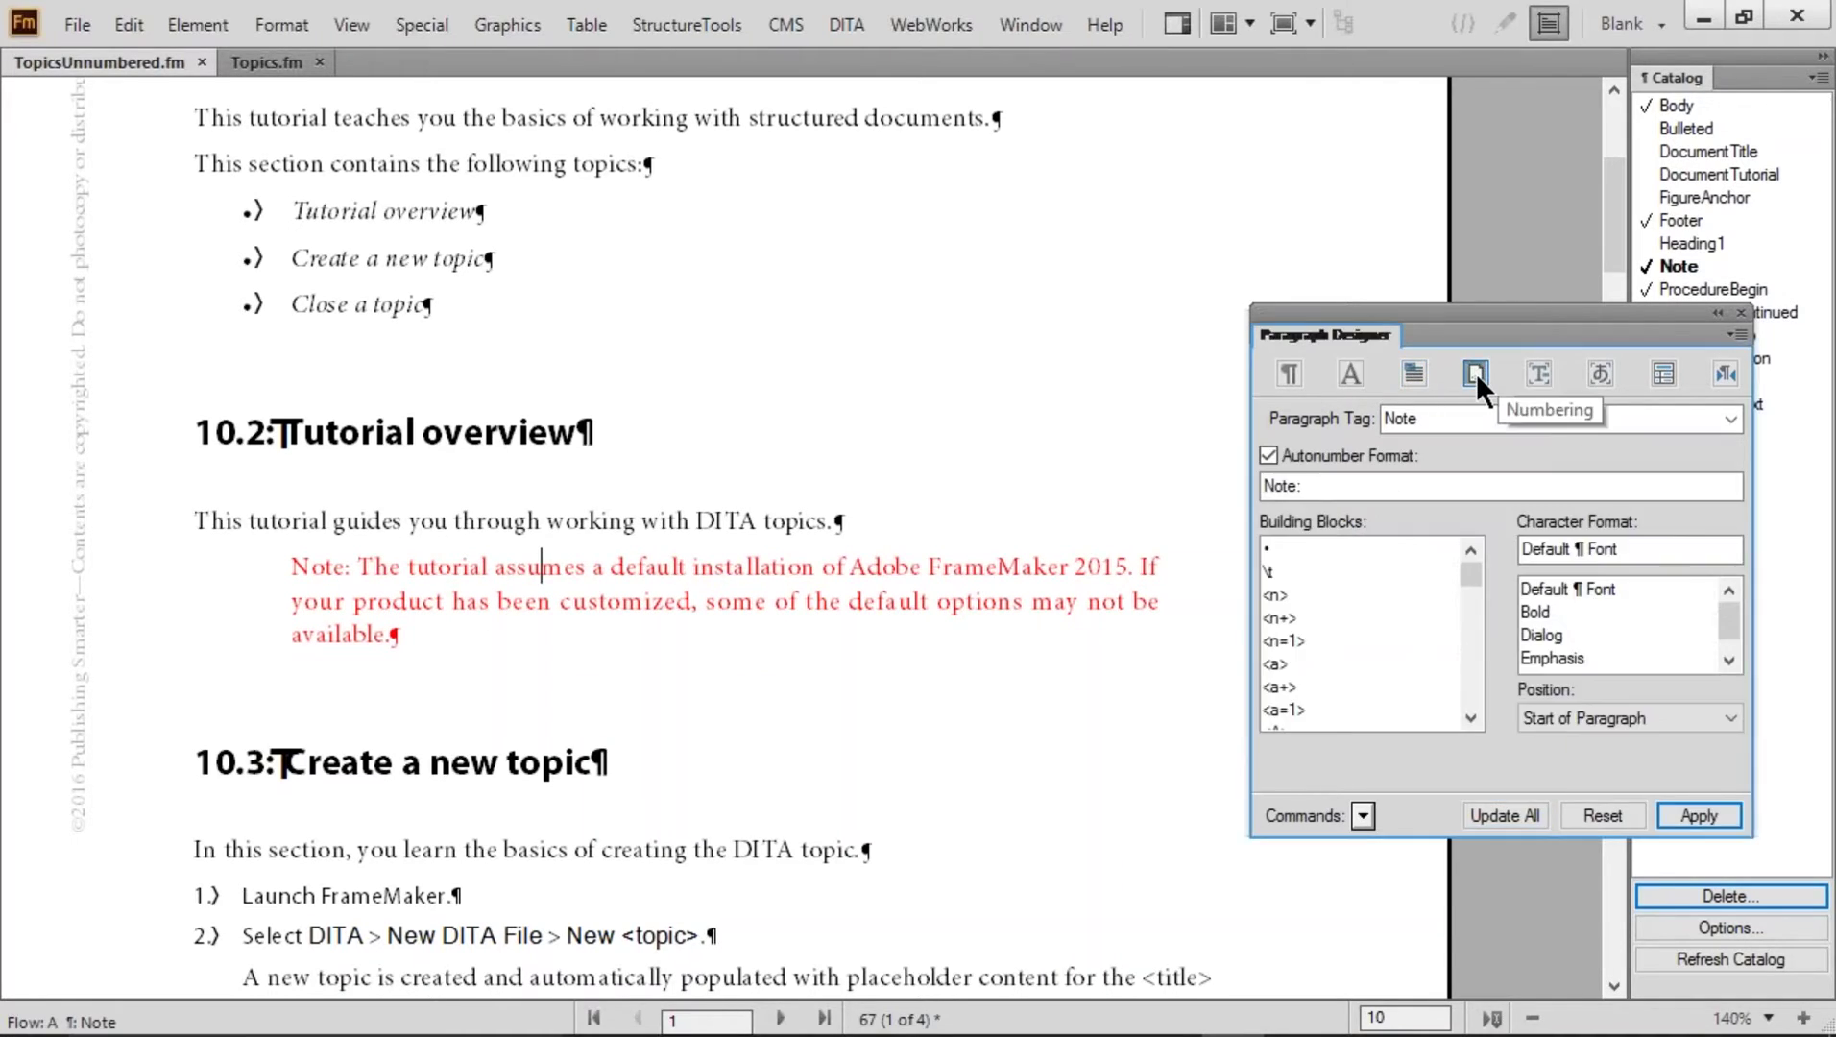
click(1548, 611)
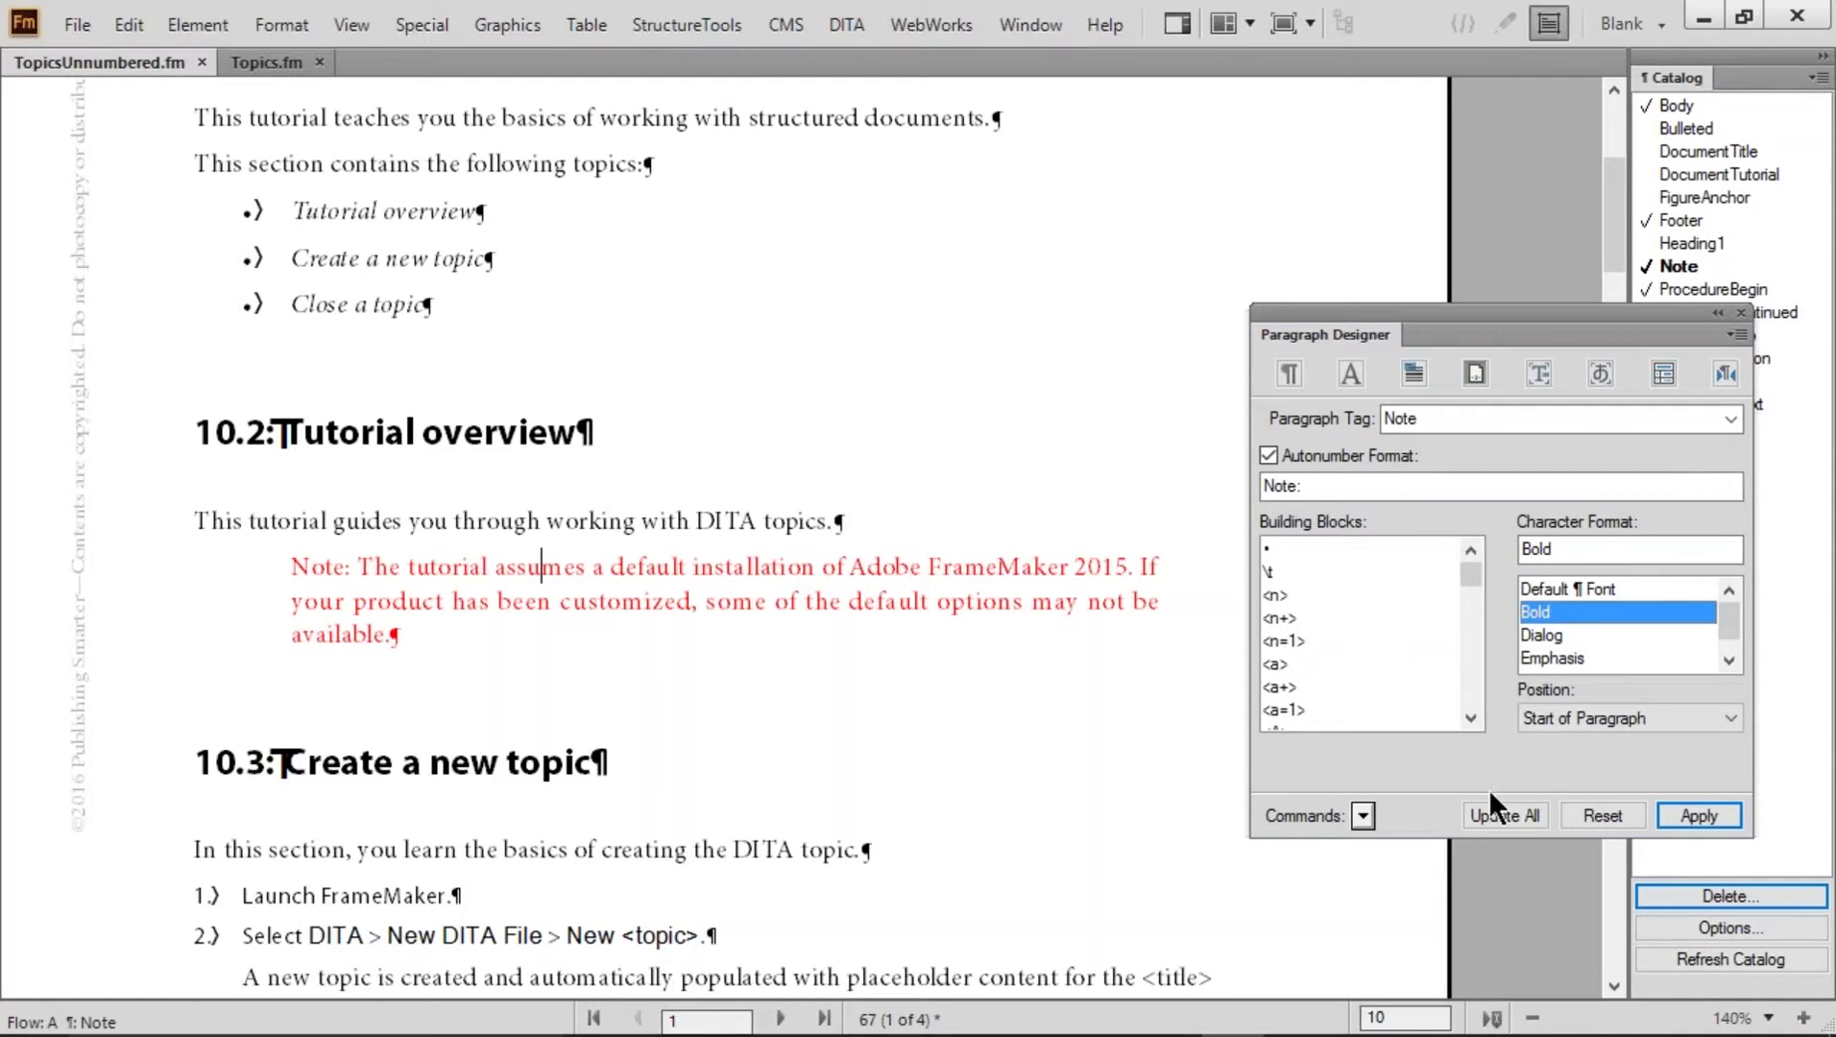
click(1489, 815)
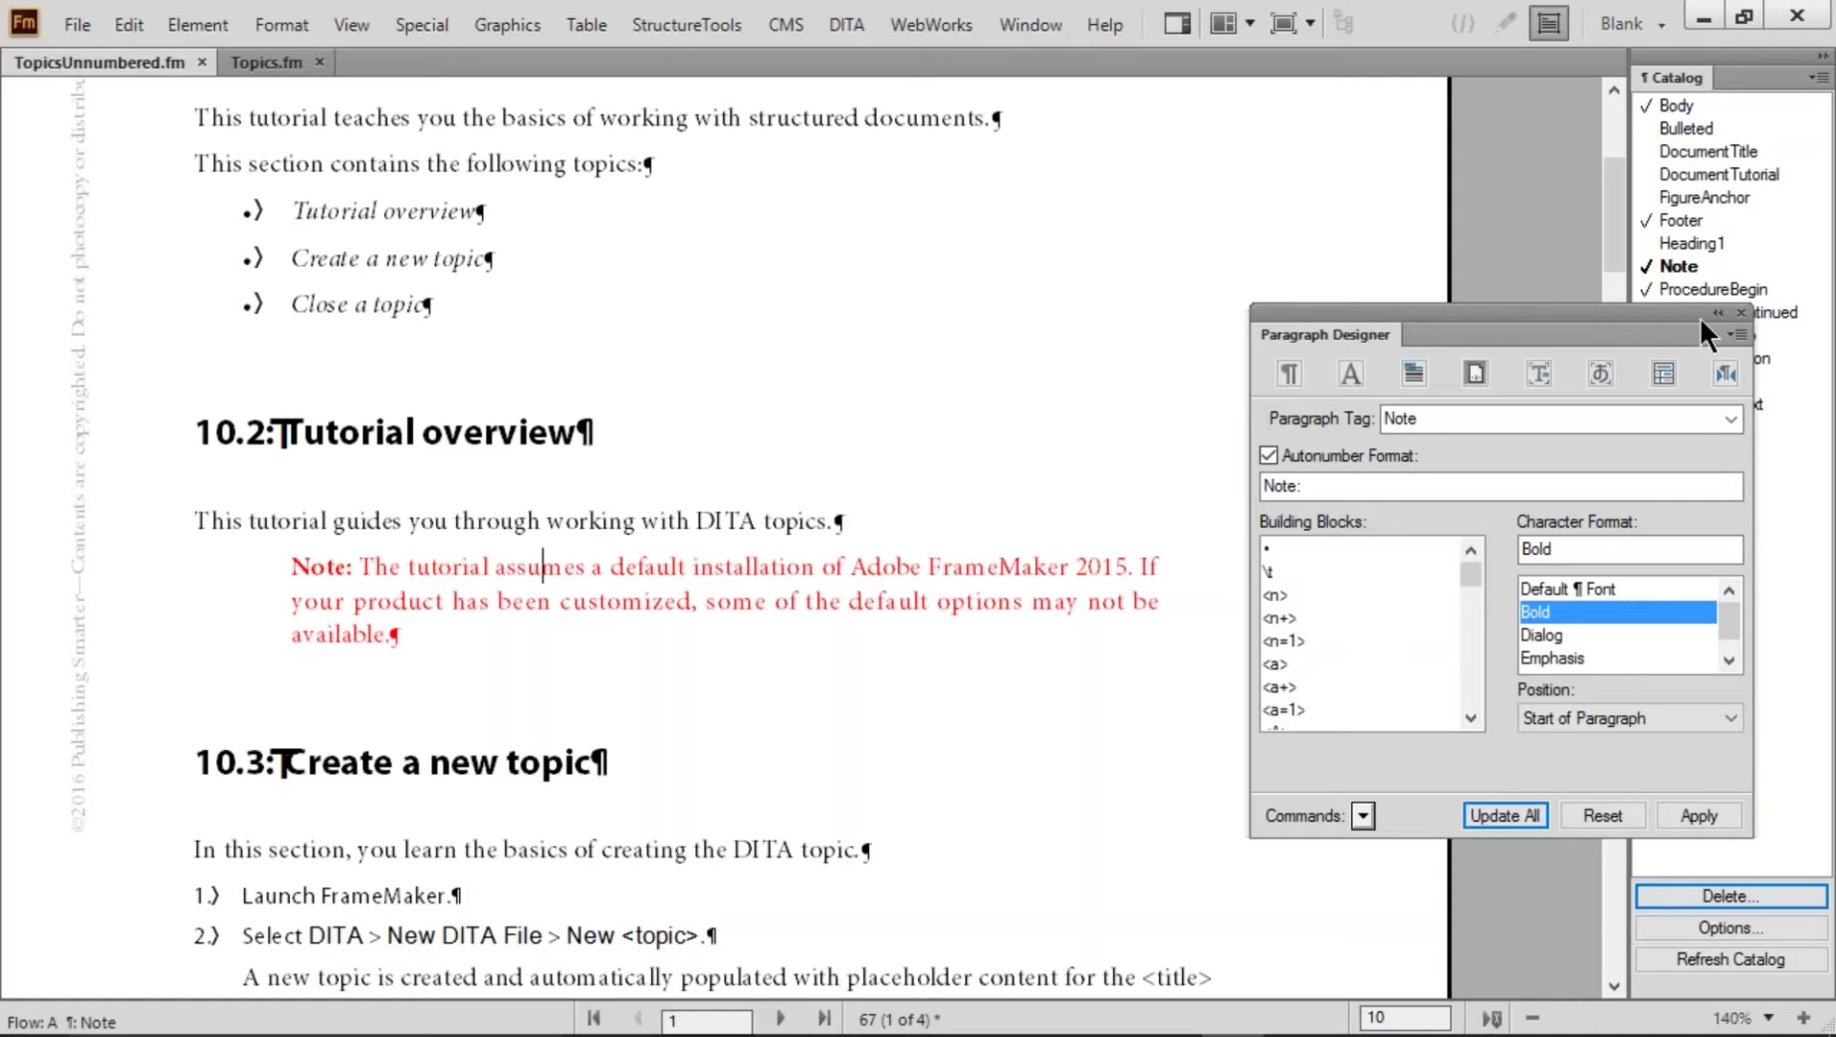
click(1741, 313)
Review the automatic numbering and labels on the chapter title, headings, note, procedure steps and lettered substeps throughout the document
scroll(826, 416, up, 5)
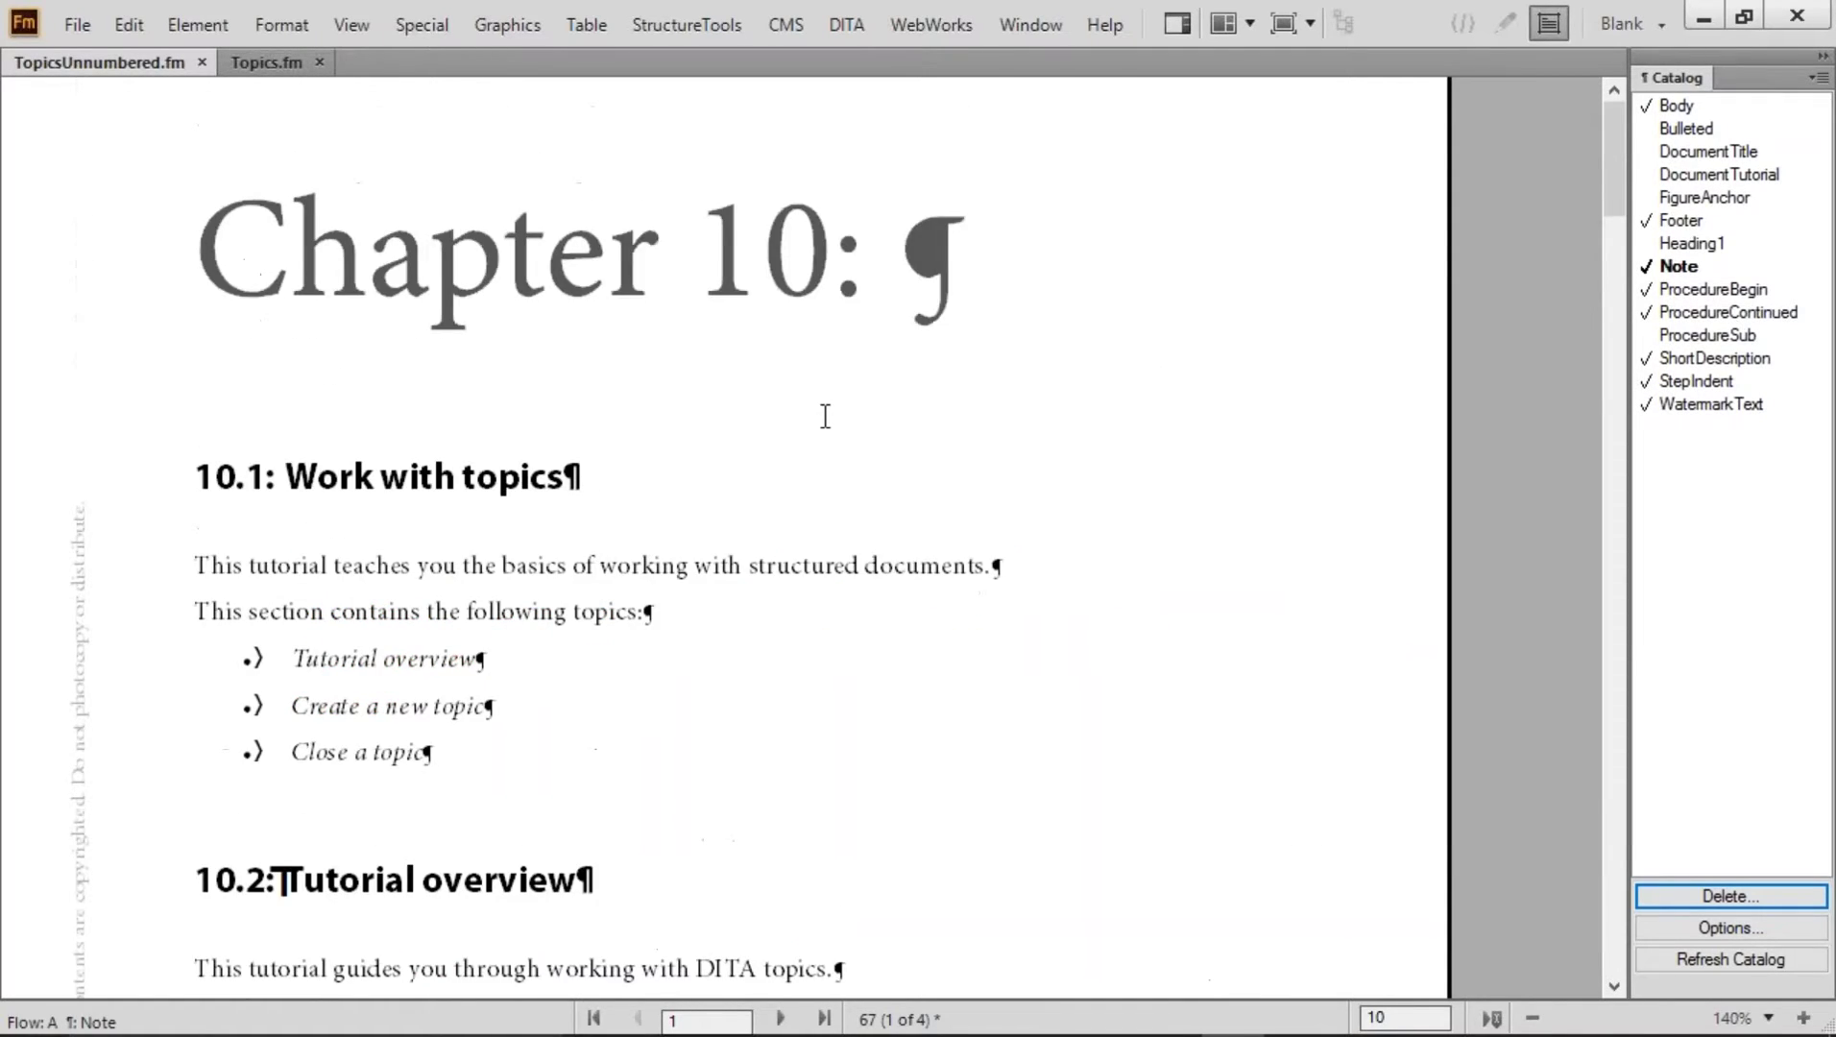
triple_click(804, 260)
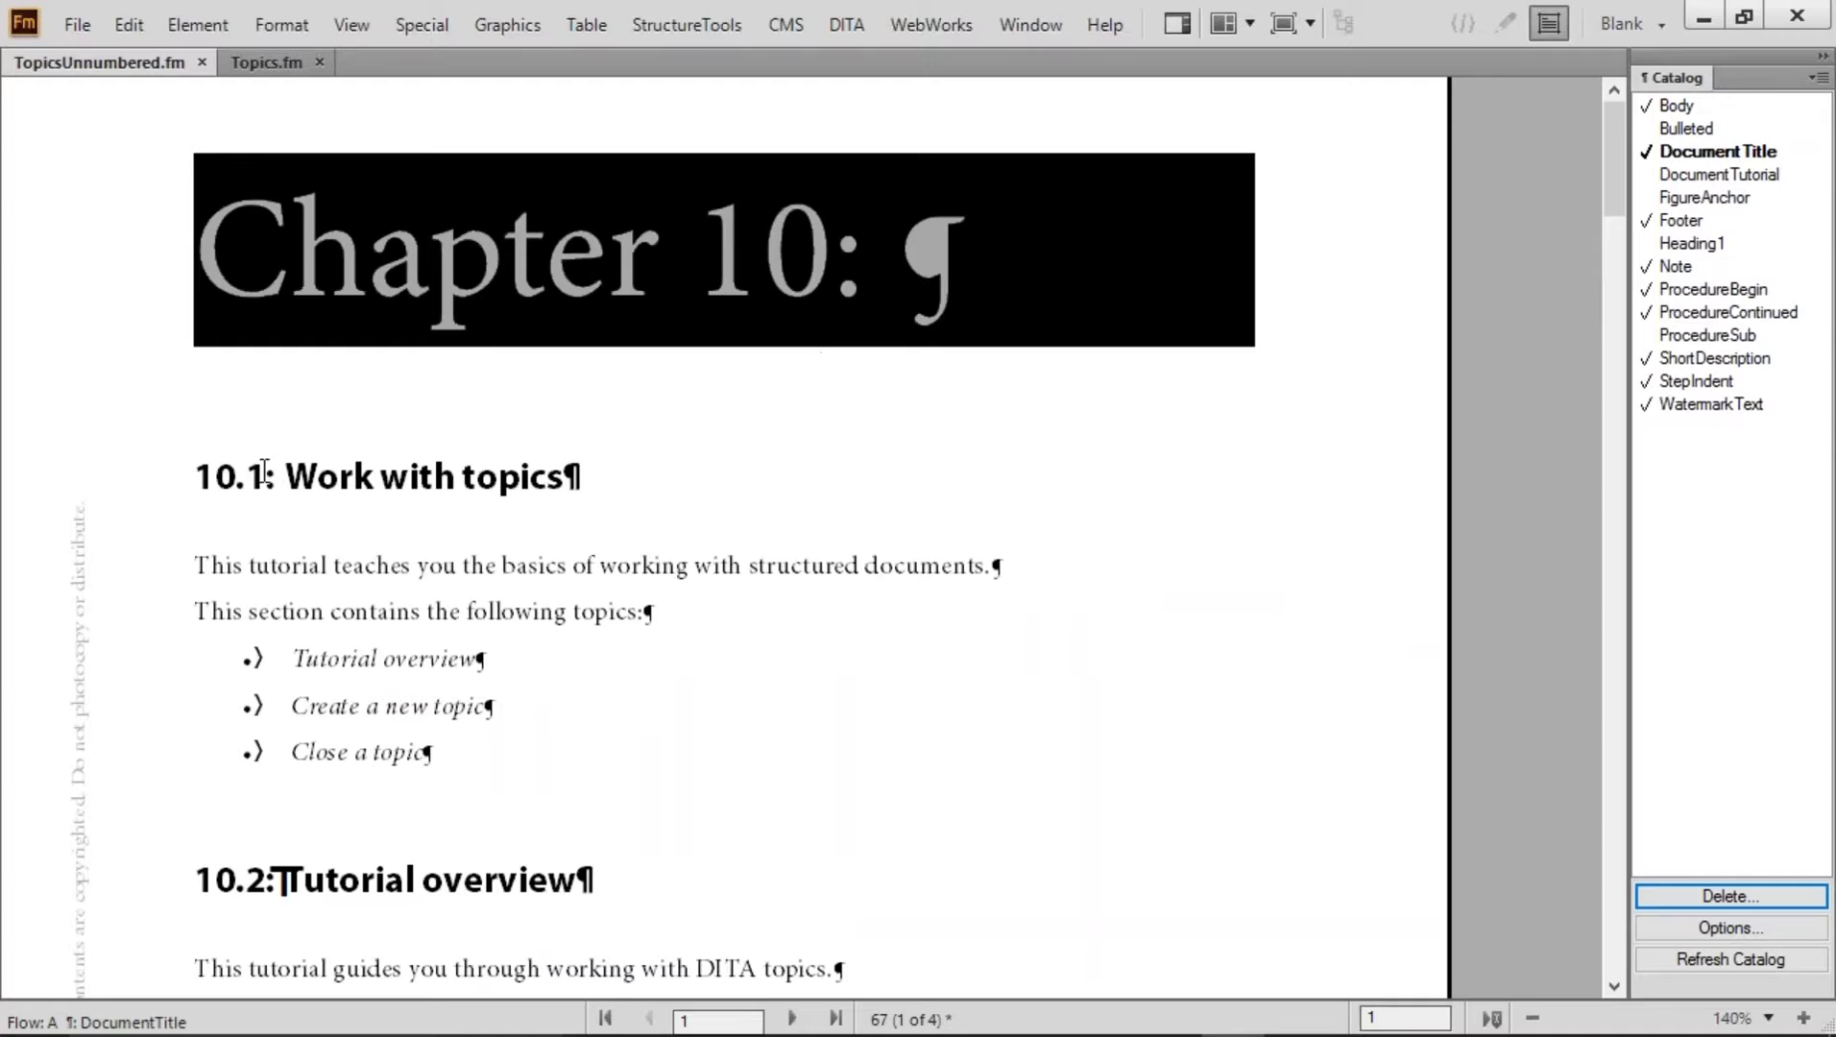
drag(283, 476, 384, 472)
triple_click(383, 473)
scroll(679, 492, down, 5)
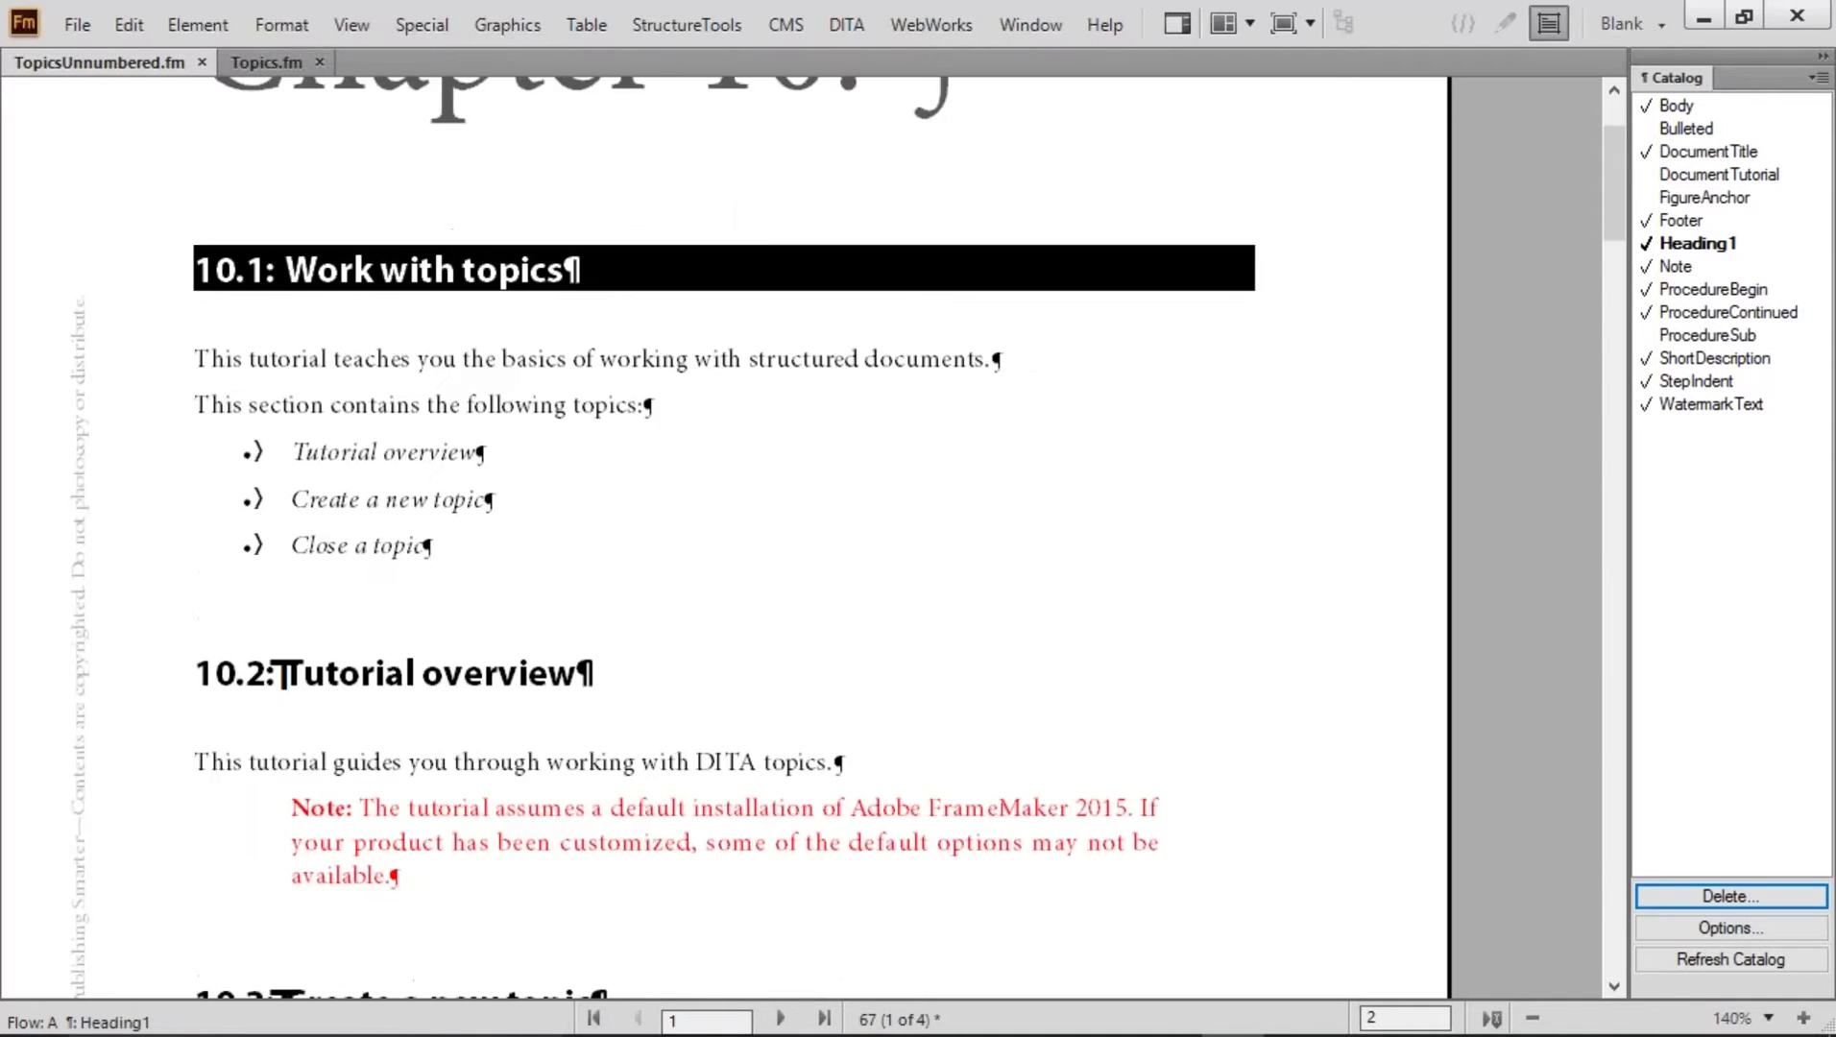
drag(304, 464, 727, 476)
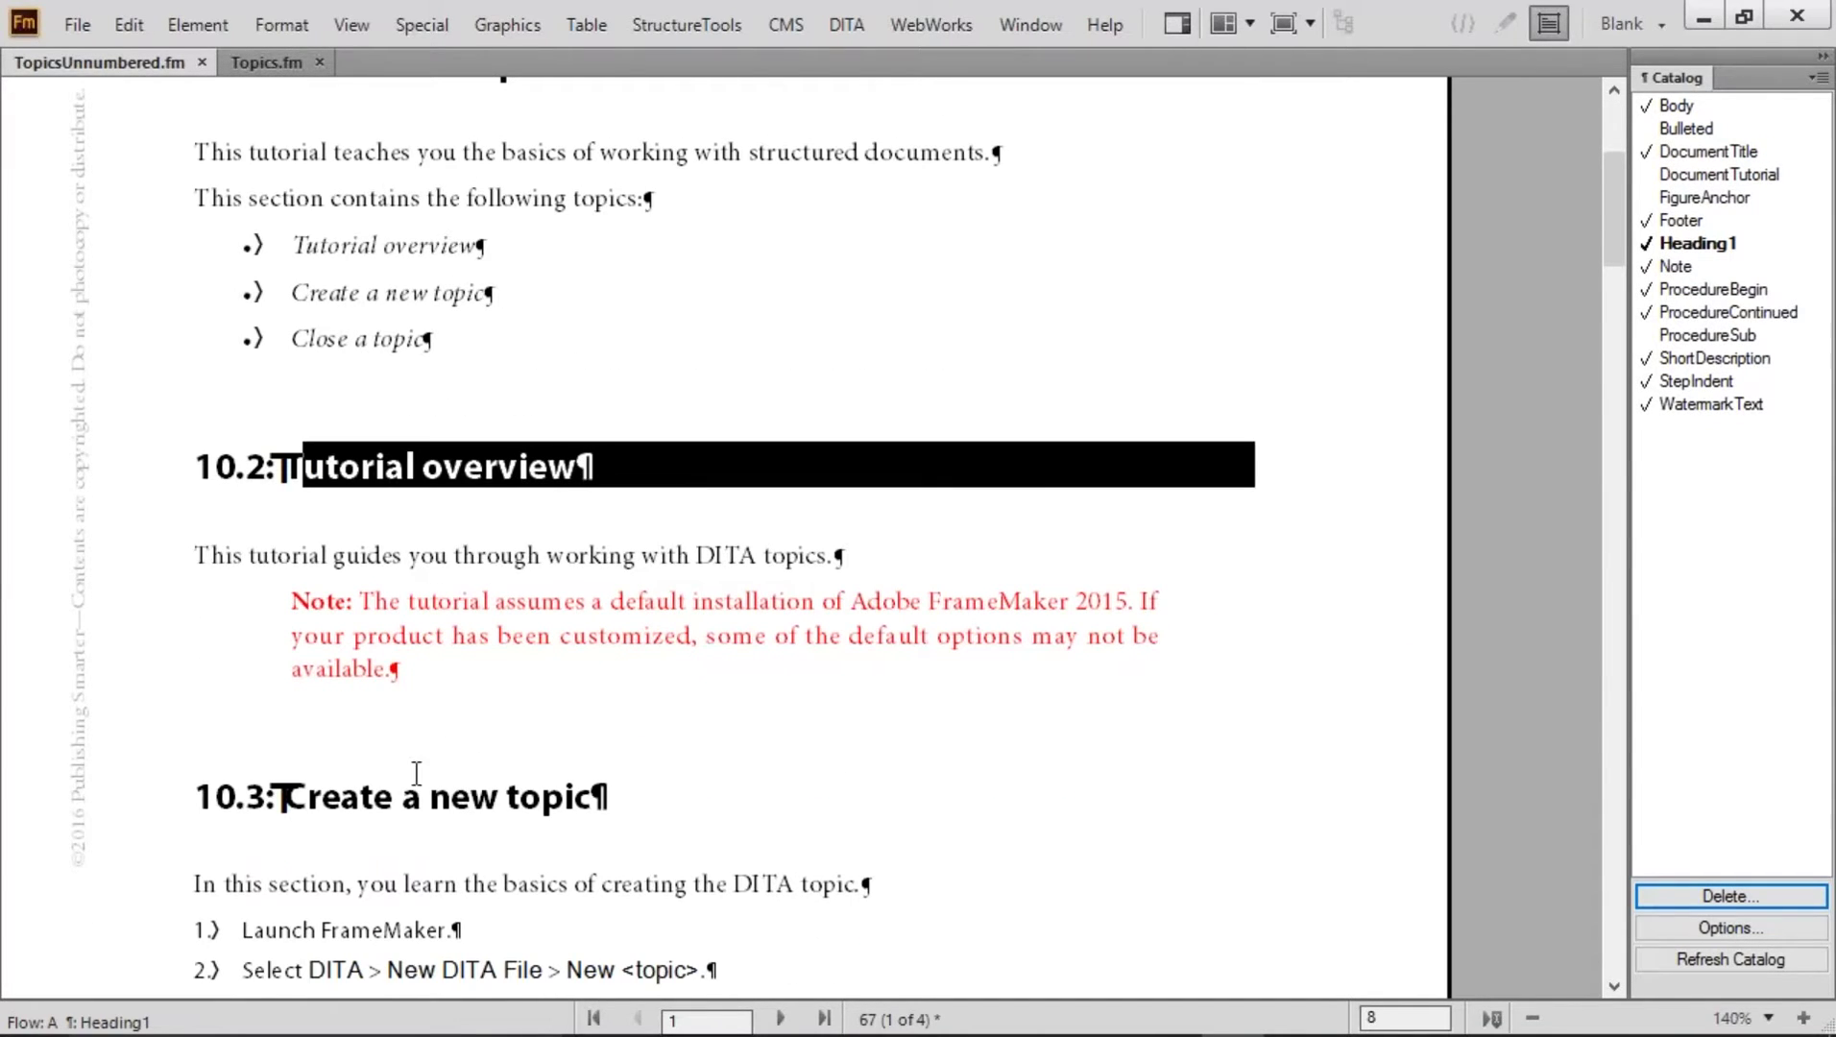
drag(331, 805, 762, 793)
scroll(763, 793, down, 9)
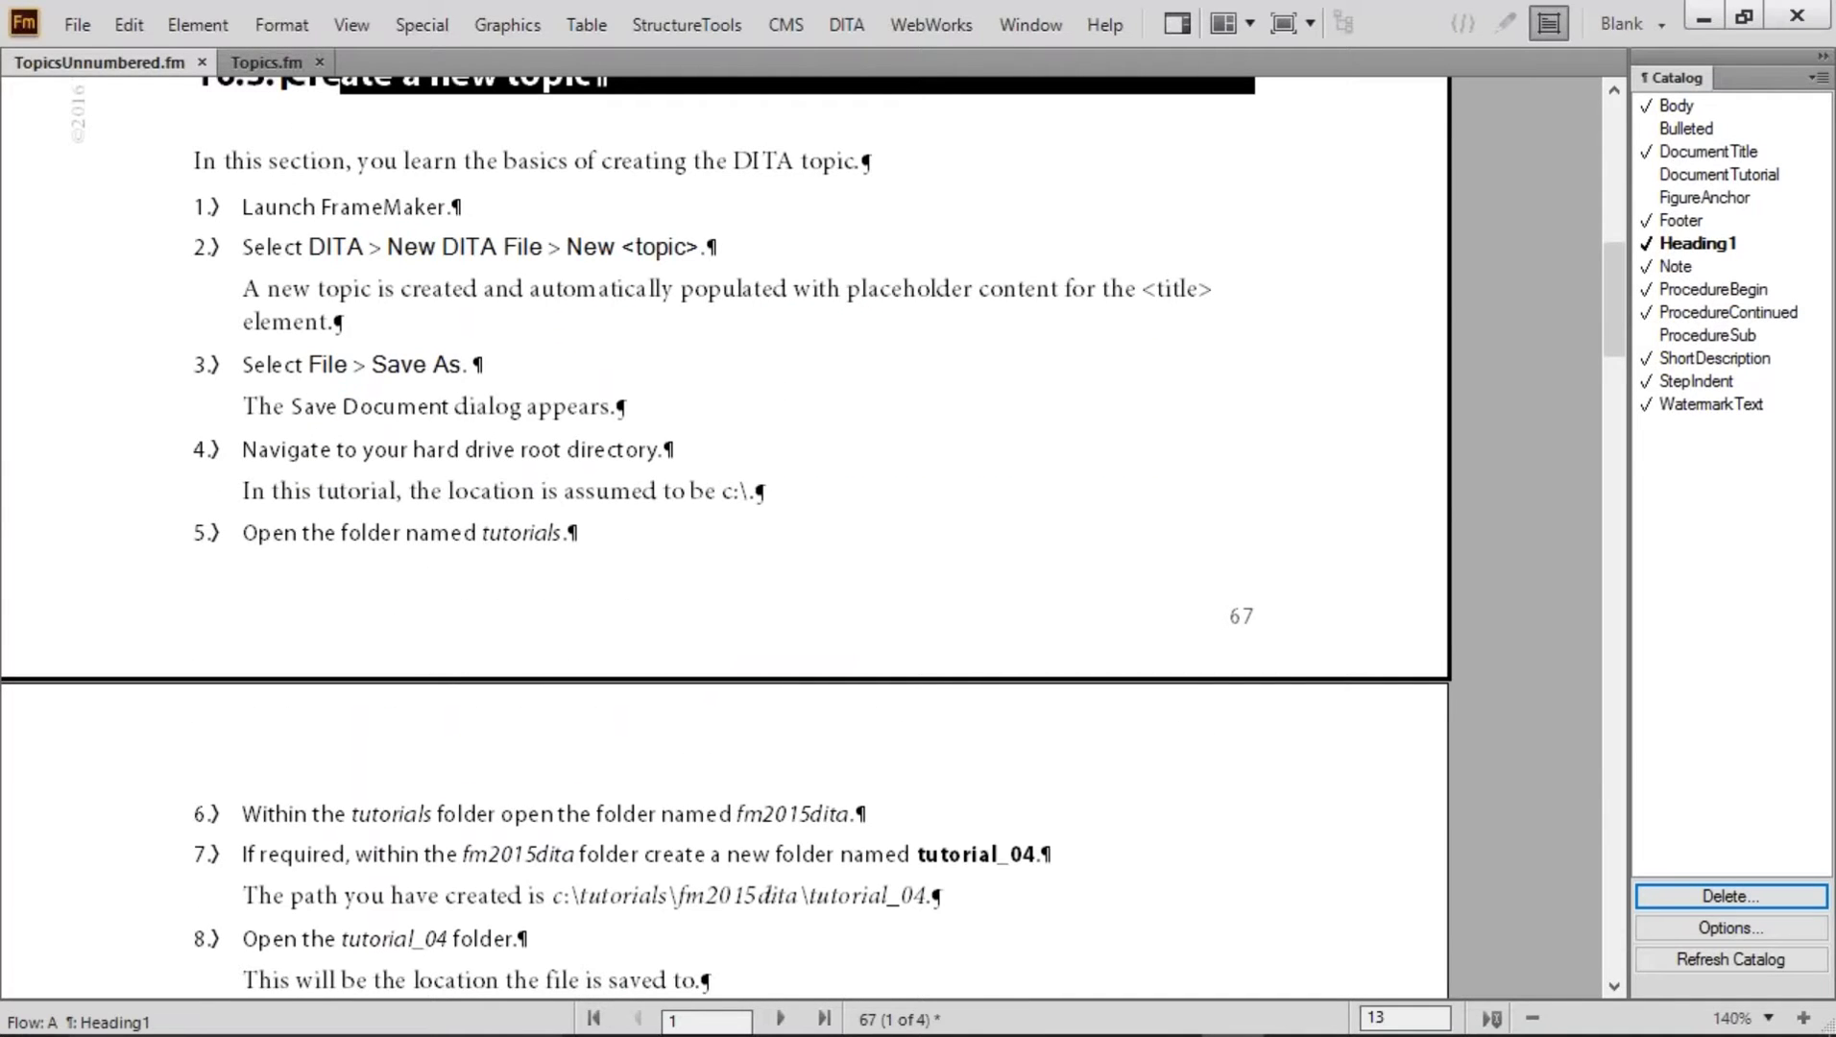
drag(252, 208, 465, 227)
drag(306, 247, 720, 249)
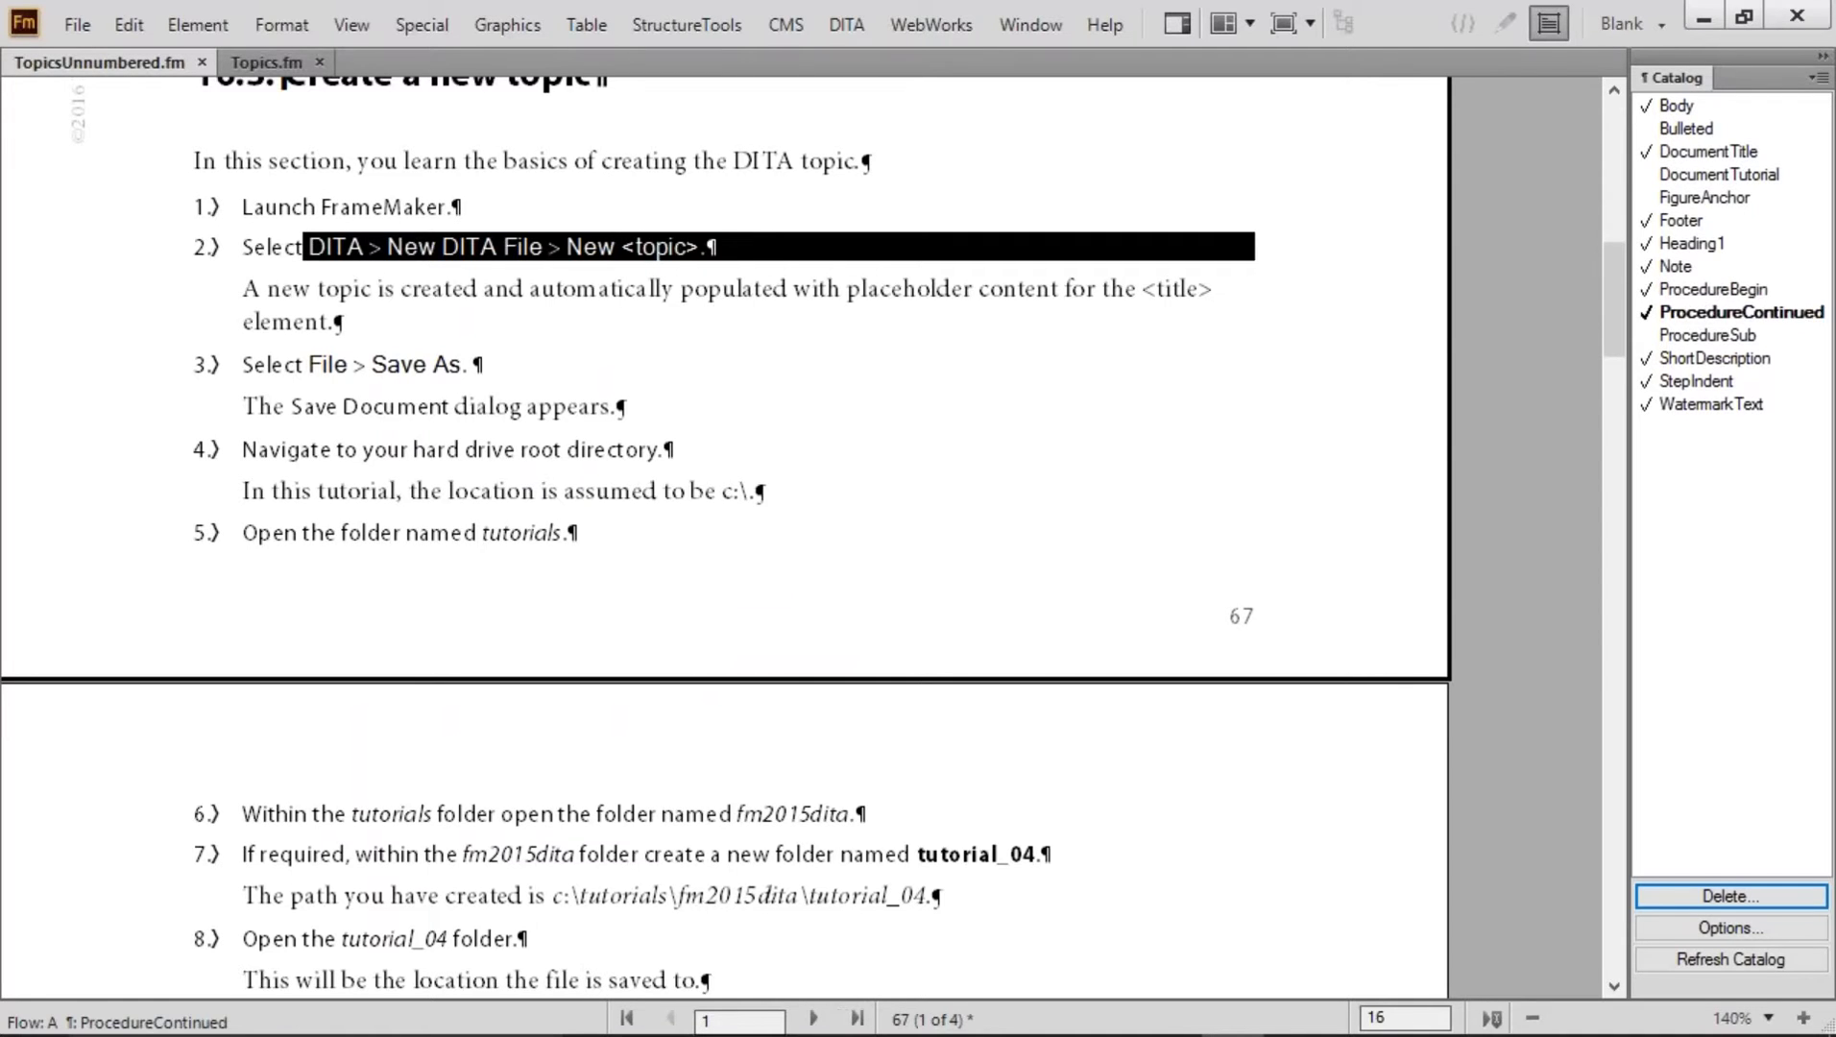
scroll(720, 249, down, 1)
scroll(537, 336, down, 10)
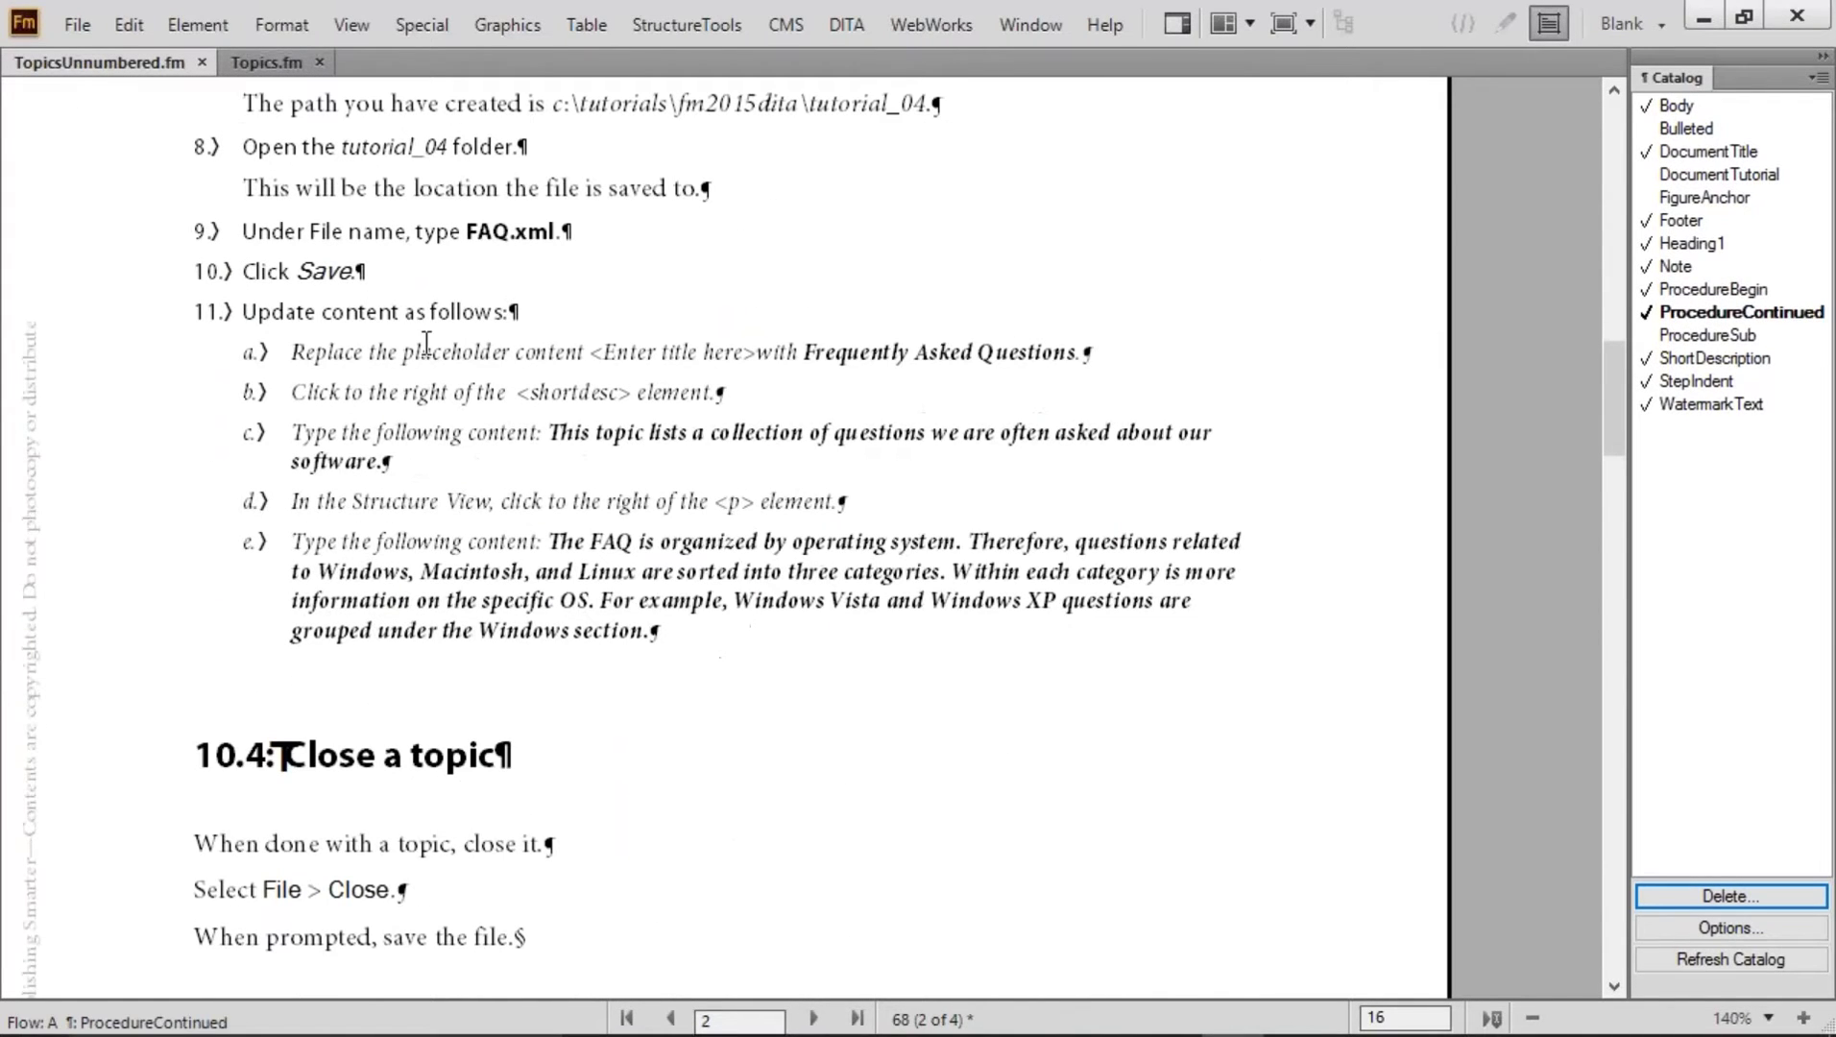
drag(373, 357, 418, 573)
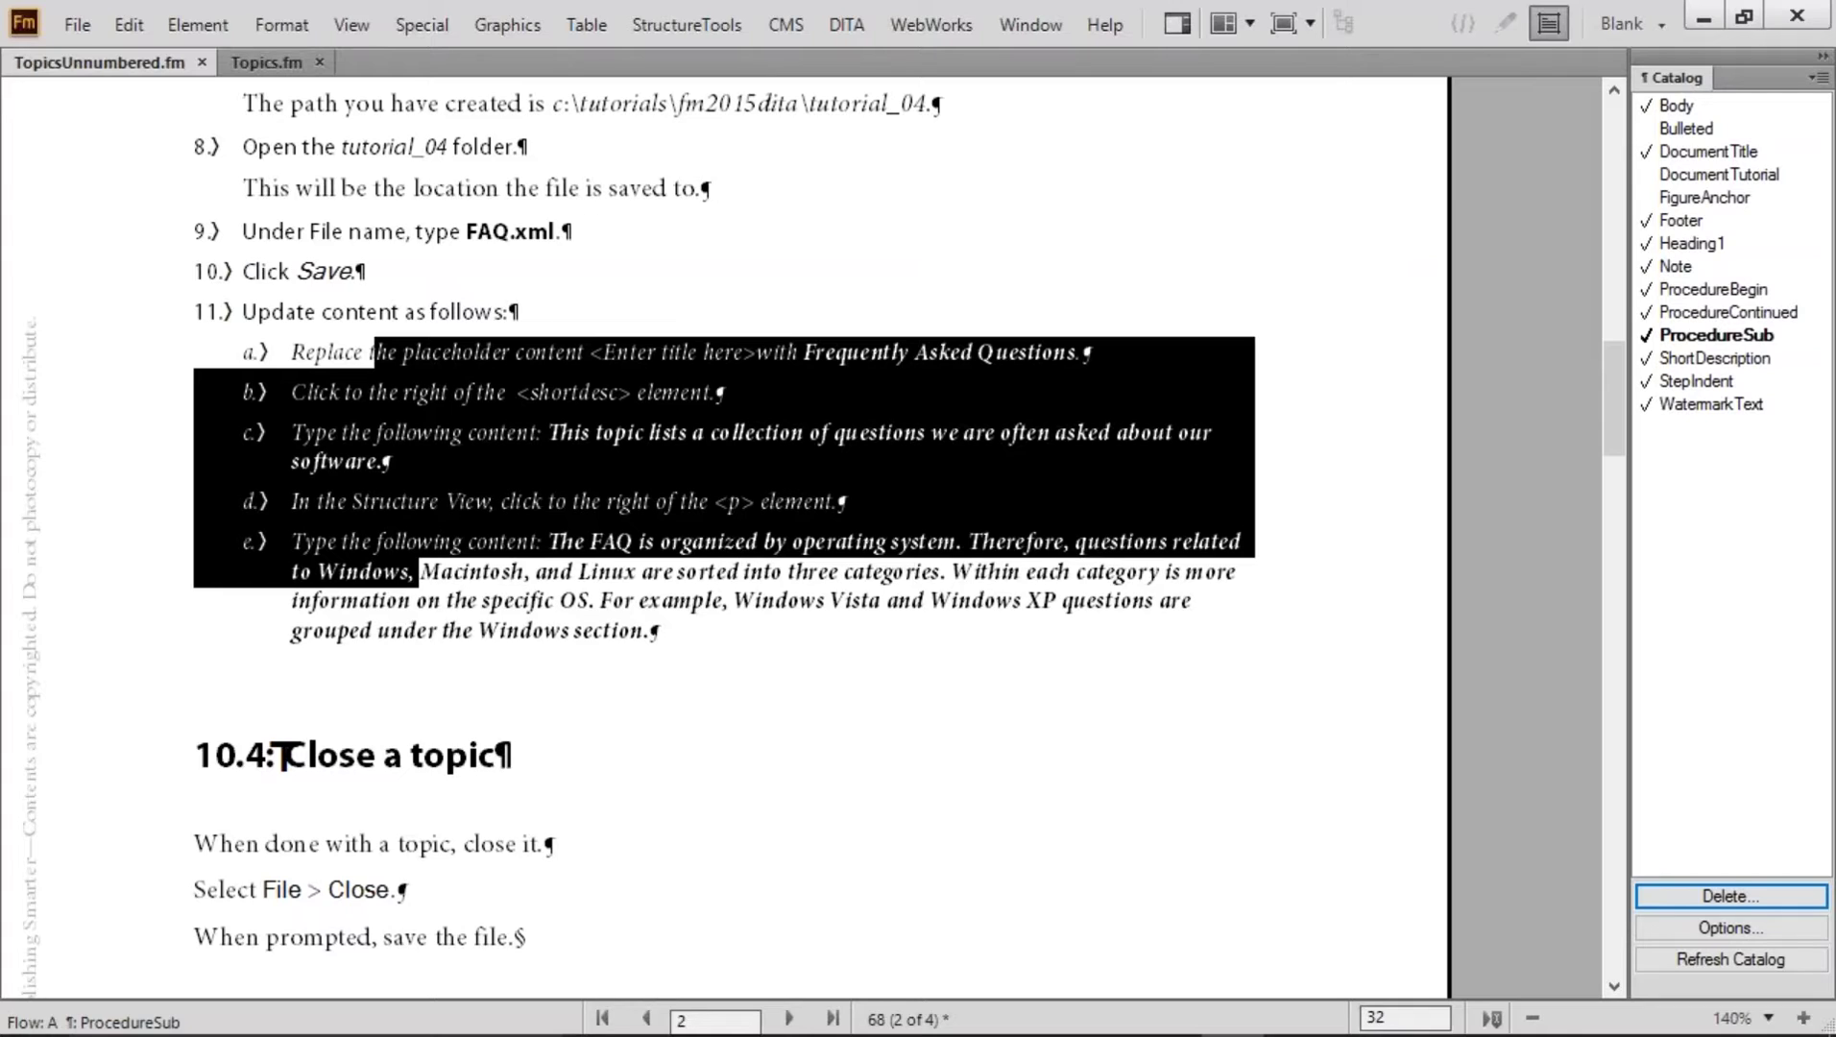
Under "Close a topic", apply ProcedureBegin to "Select File > Close." and ProcedureContinued to "When prompted, save the file."
click(219, 889)
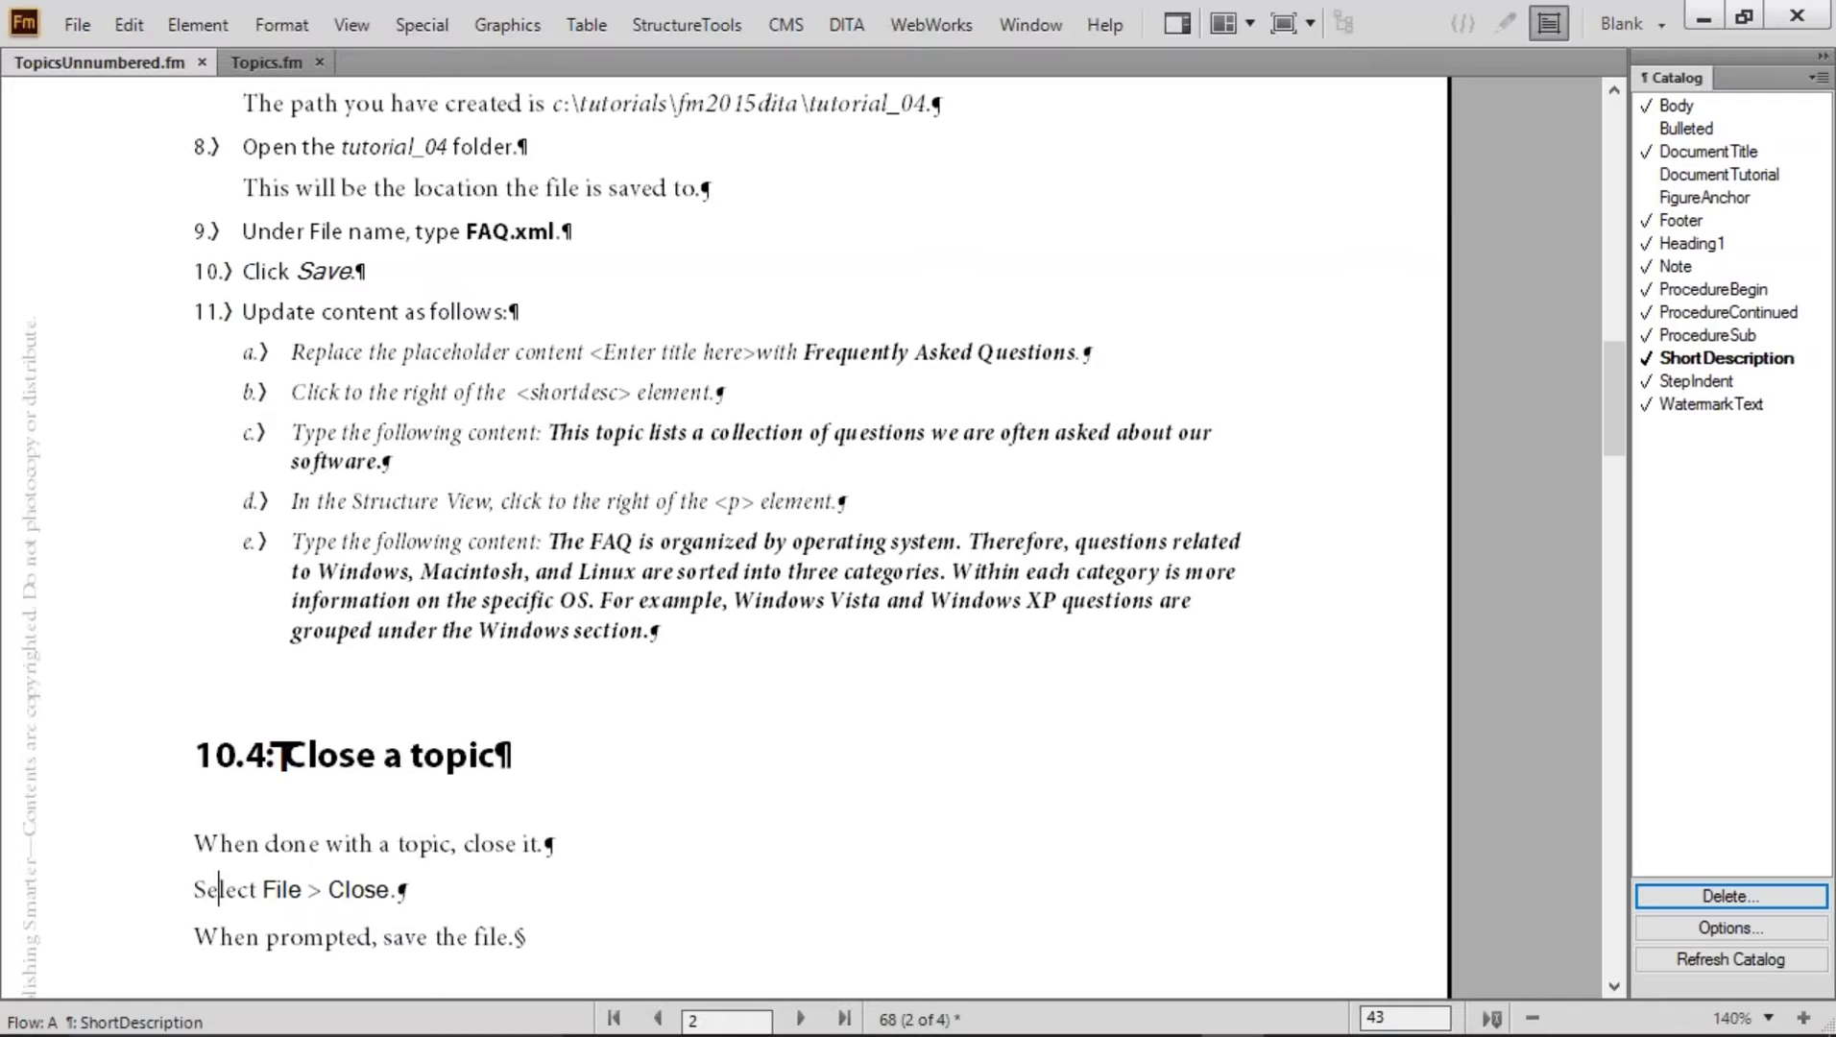
click(1720, 291)
click(358, 932)
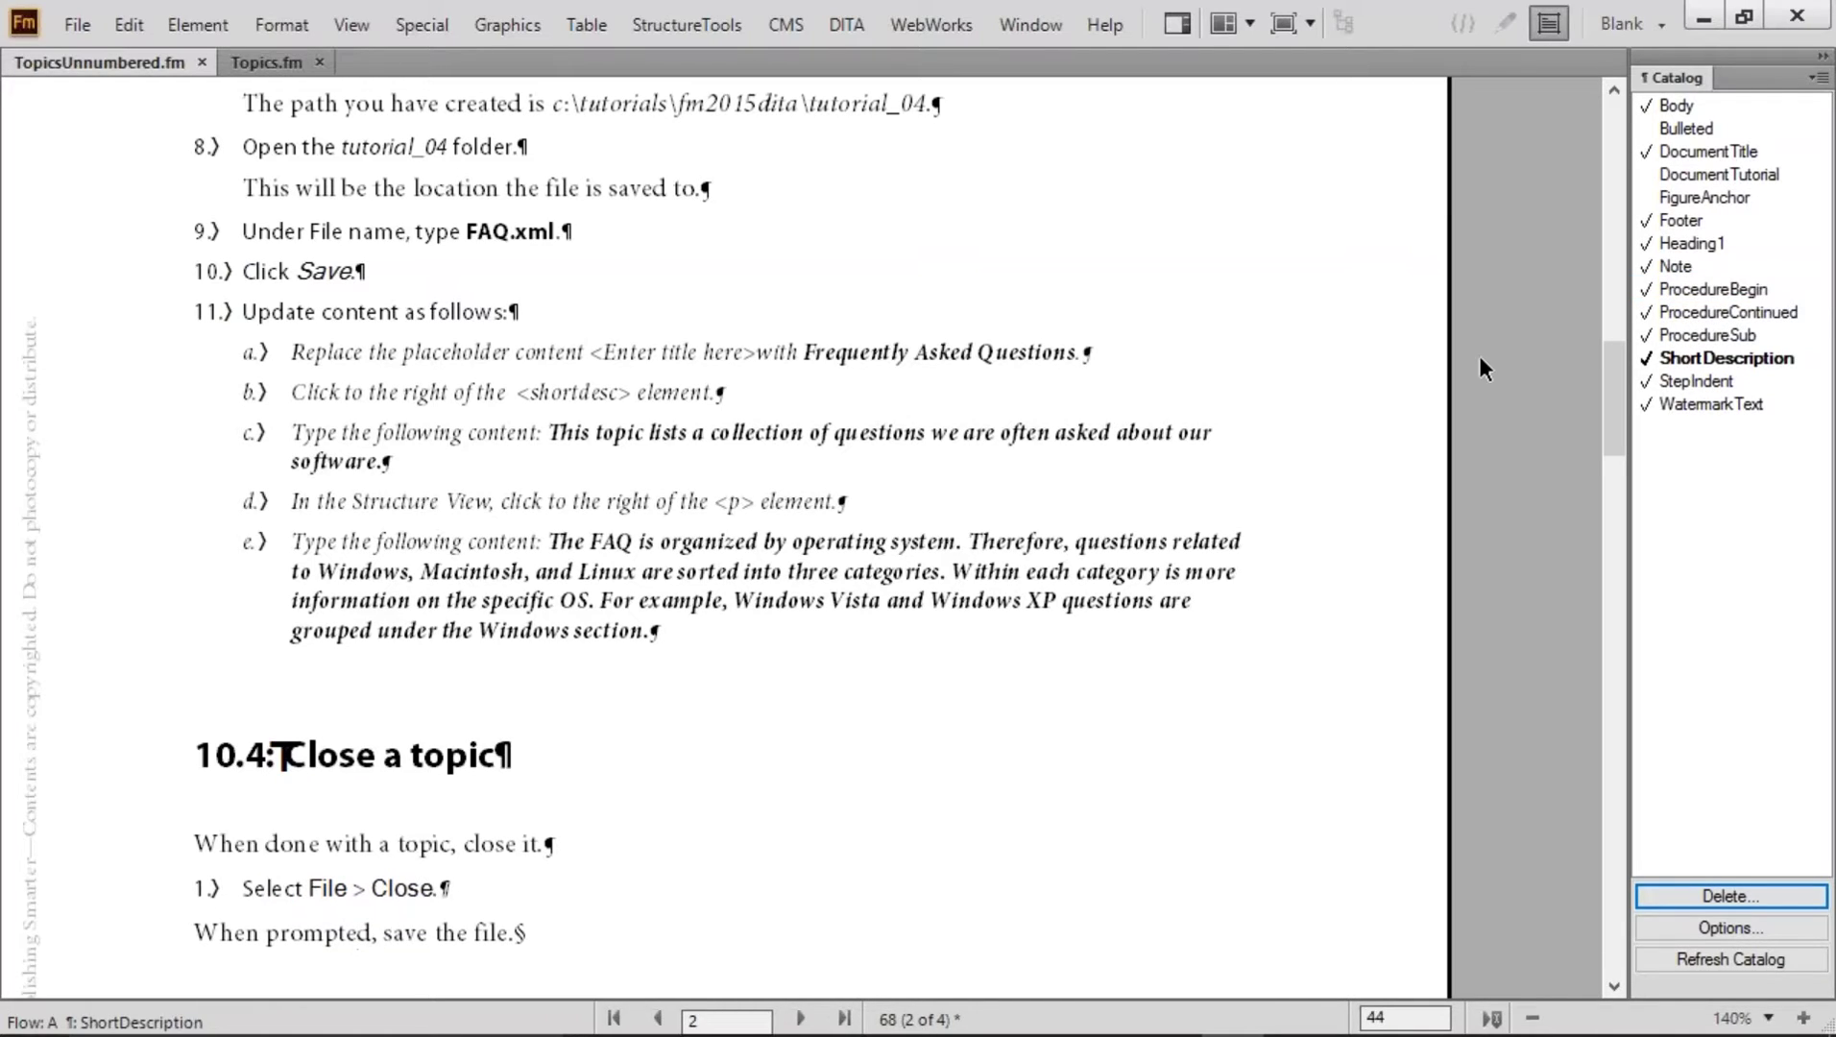
click(1676, 311)
click(1690, 333)
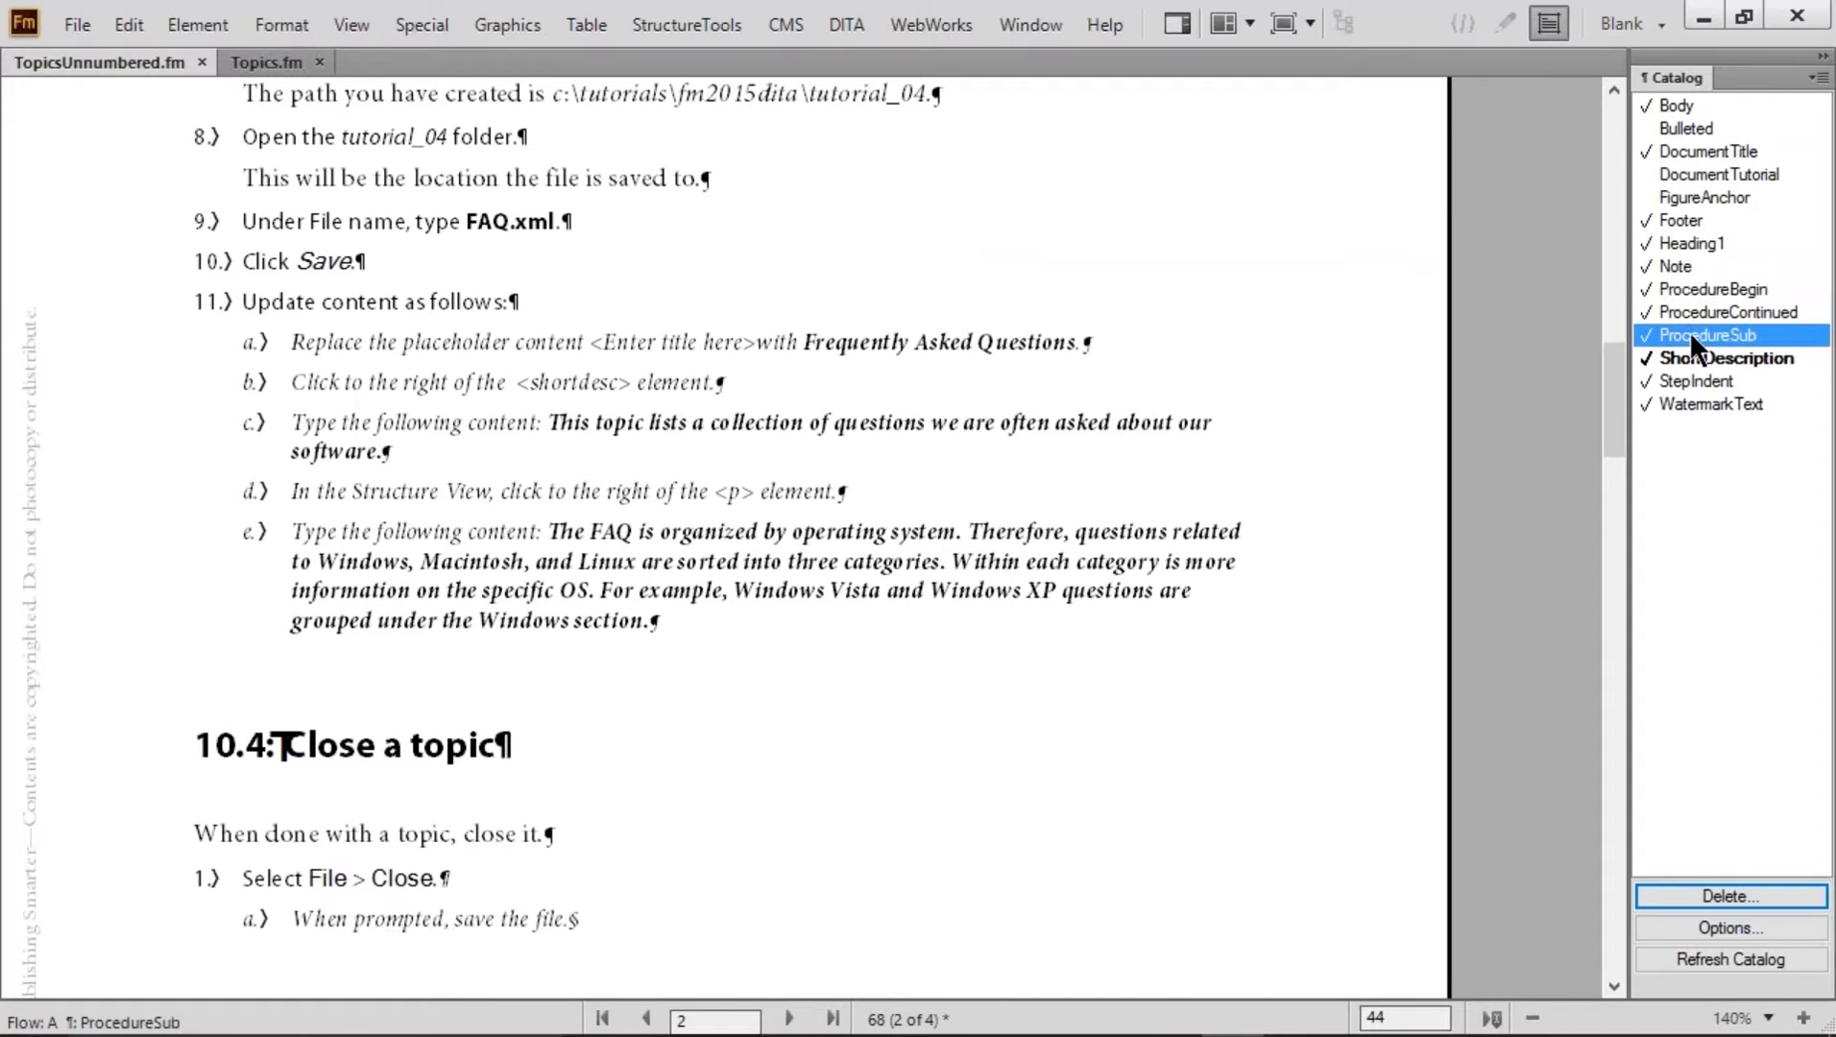
click(1709, 311)
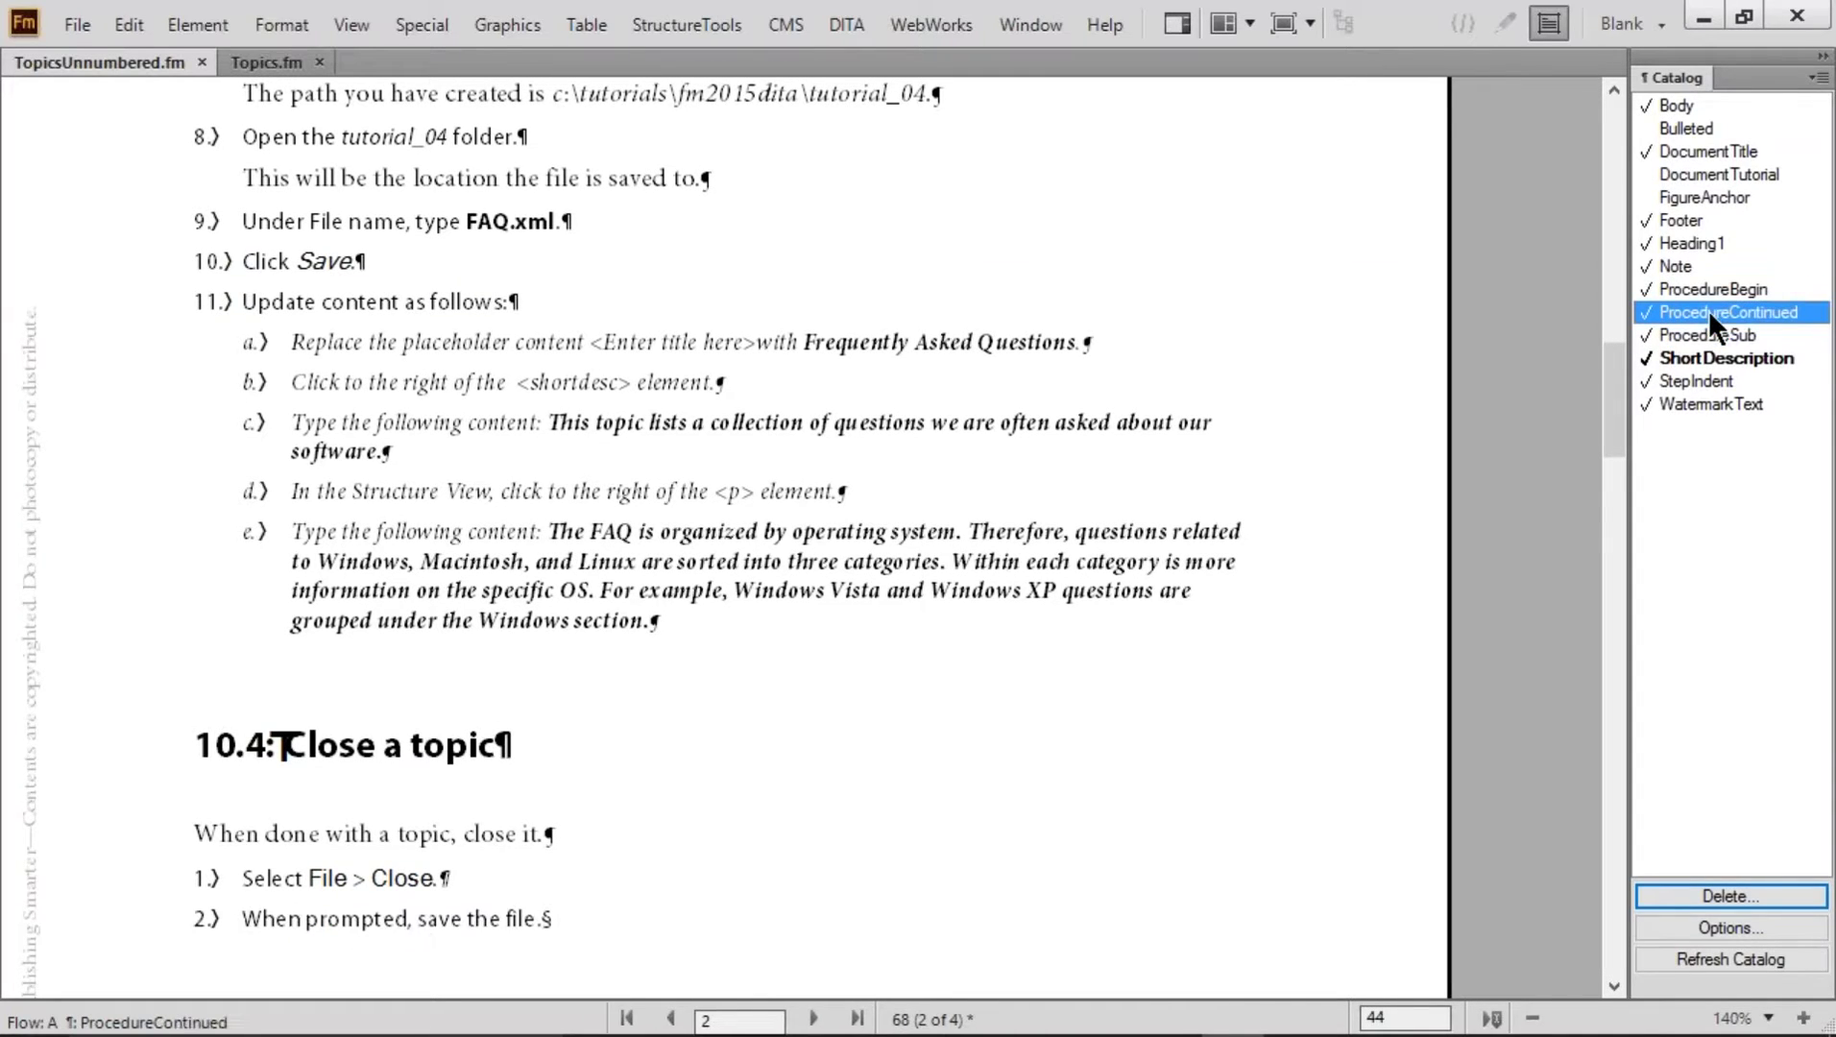
click(506, 620)
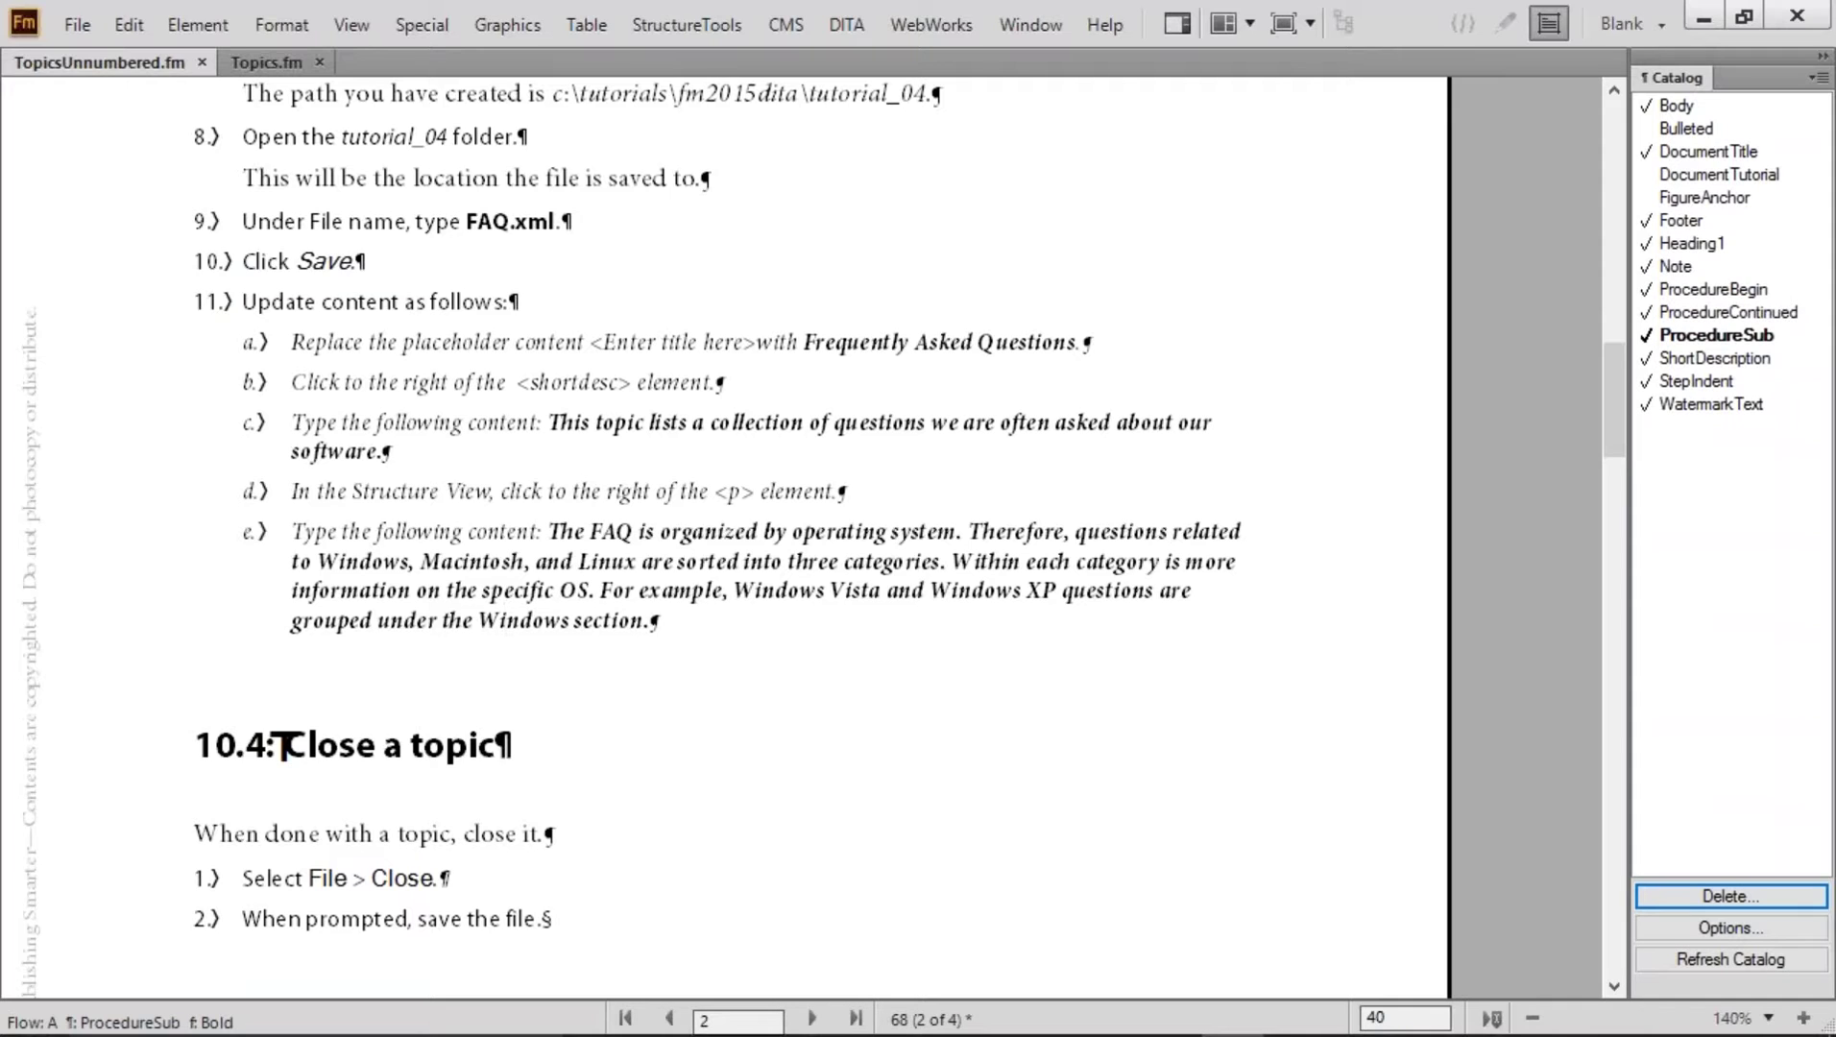
Insert a table with one column and one body row in UnstructMasterPageMaps format after the first paragraph under "Work with topics"
scroll(506, 663, up, 15)
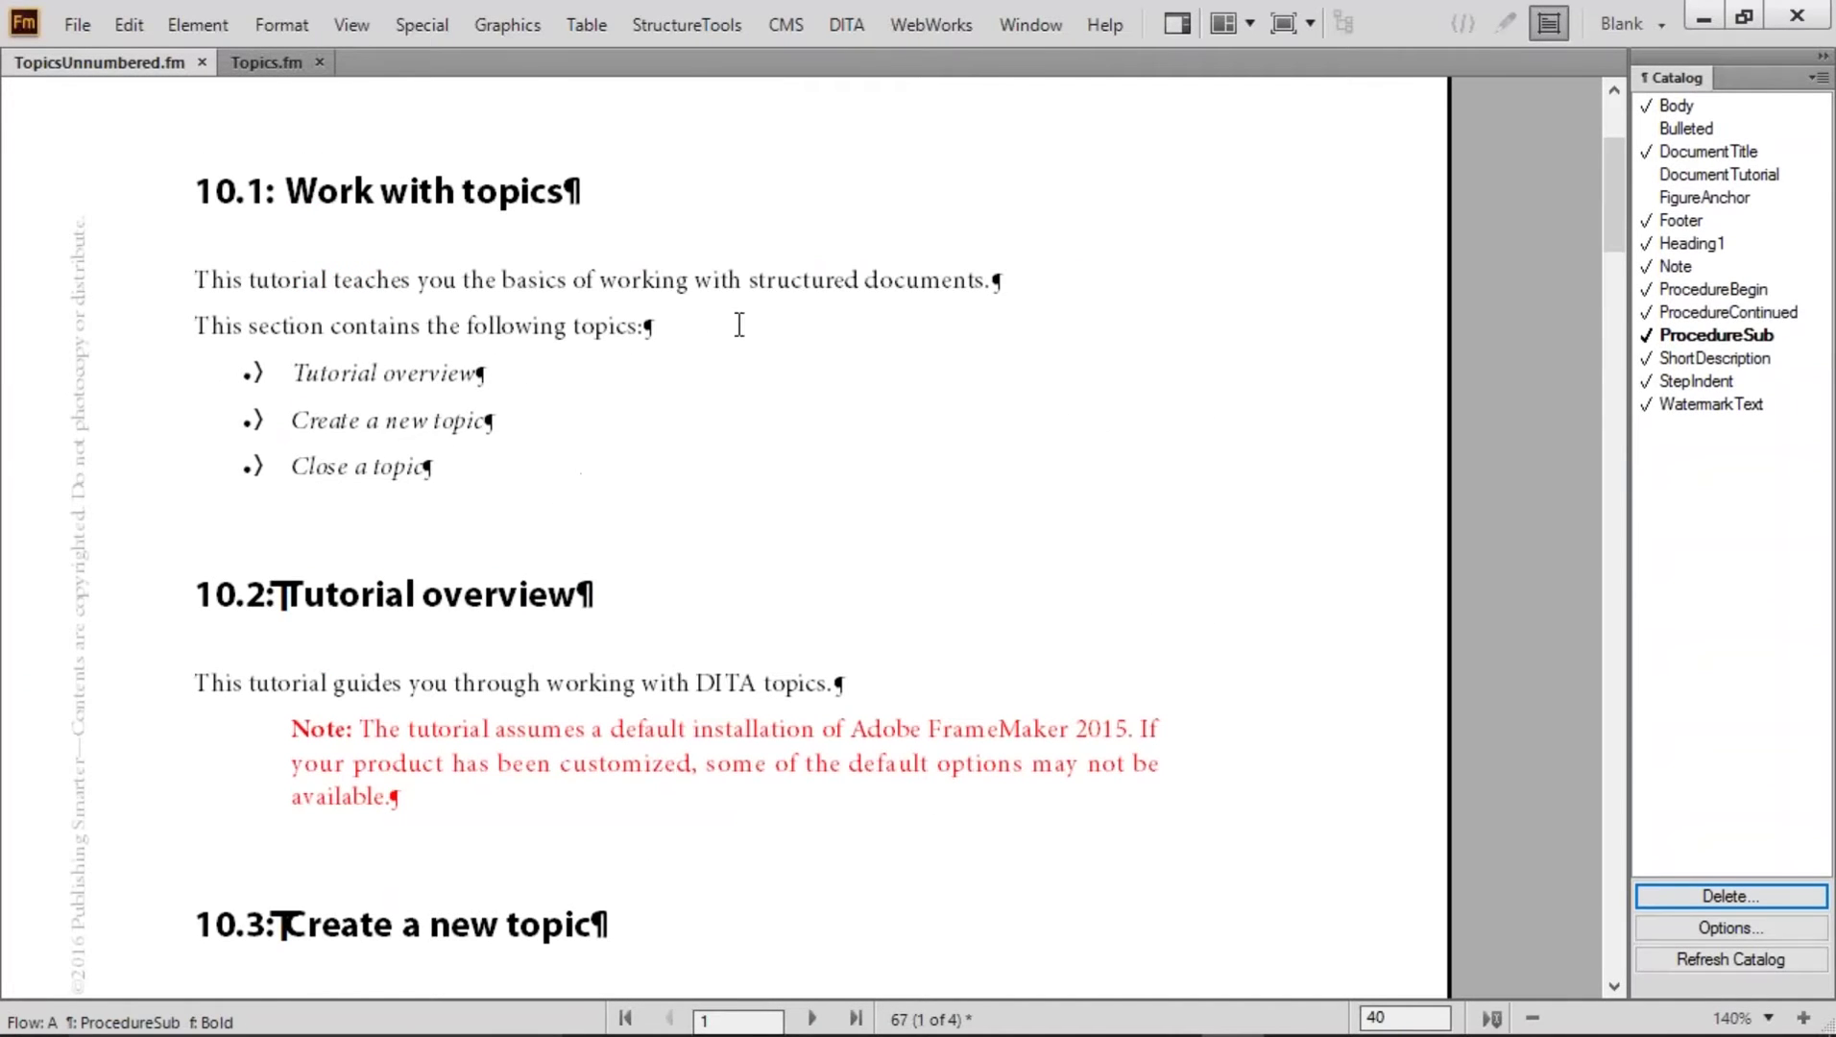
click(739, 324)
click(1028, 282)
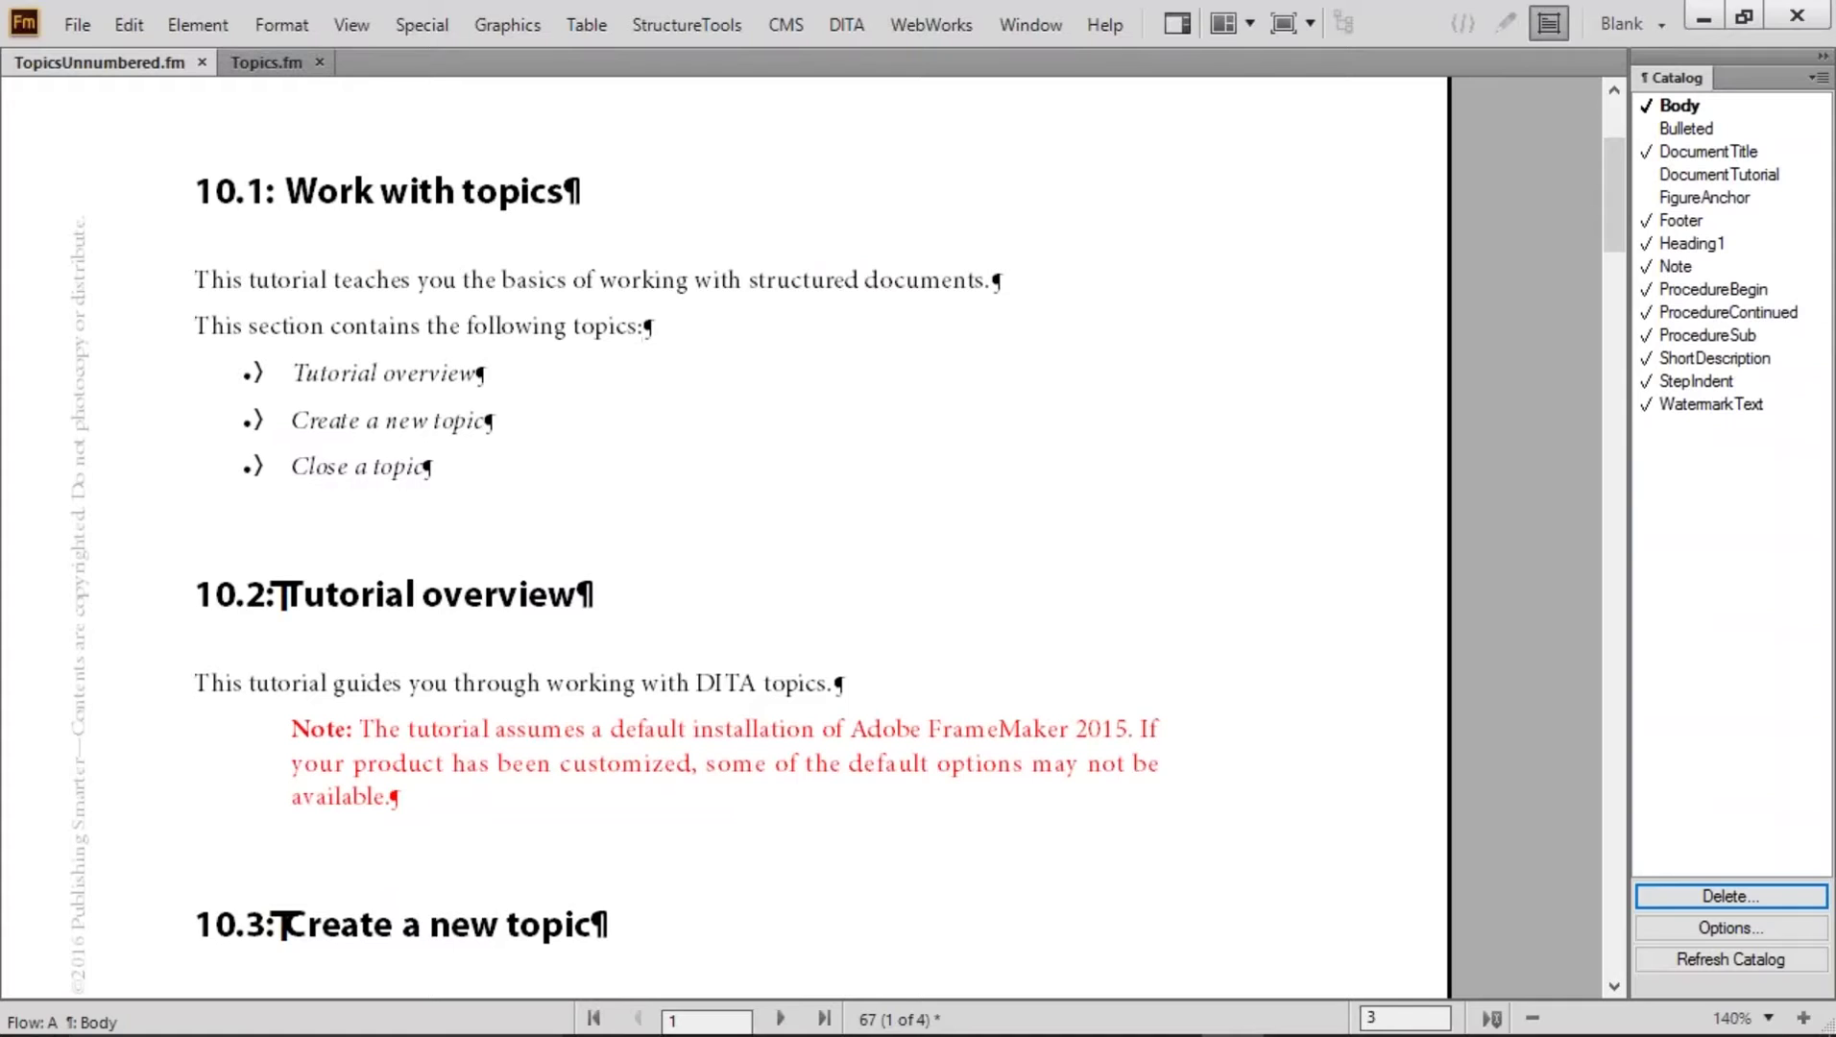
click(586, 24)
click(614, 50)
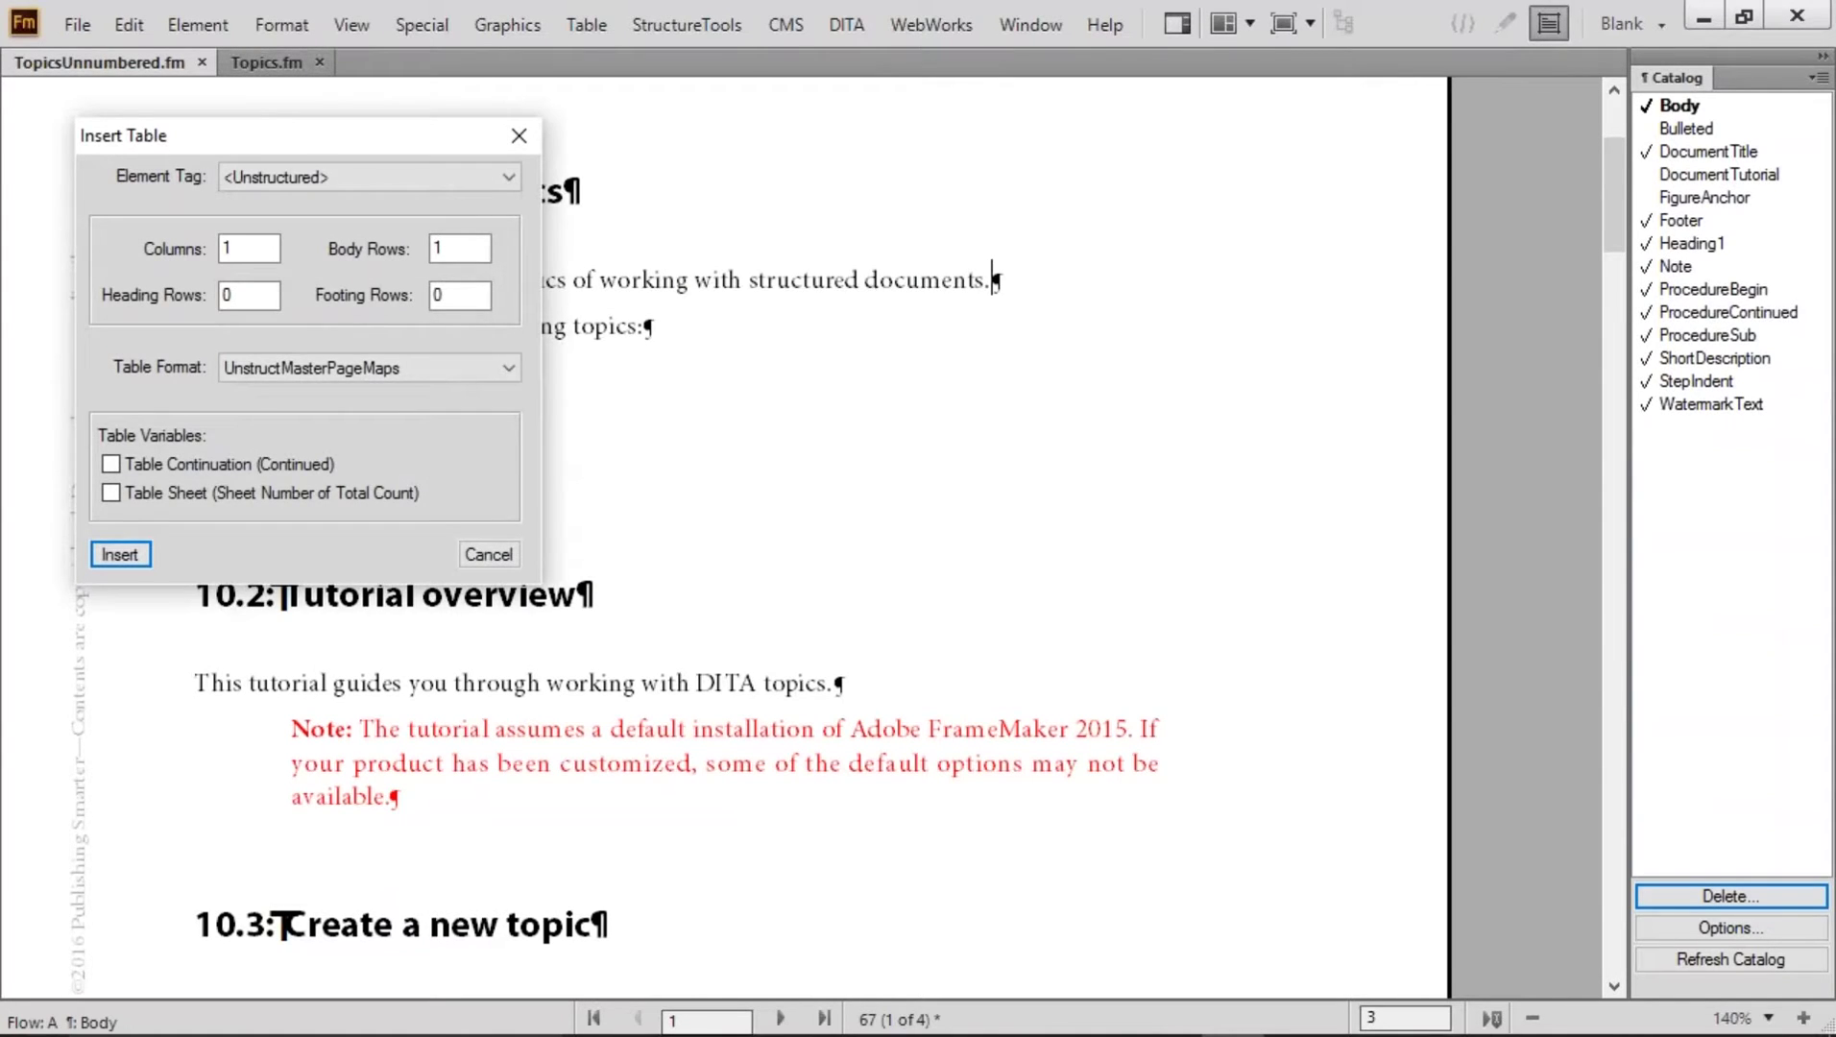
key(Return)
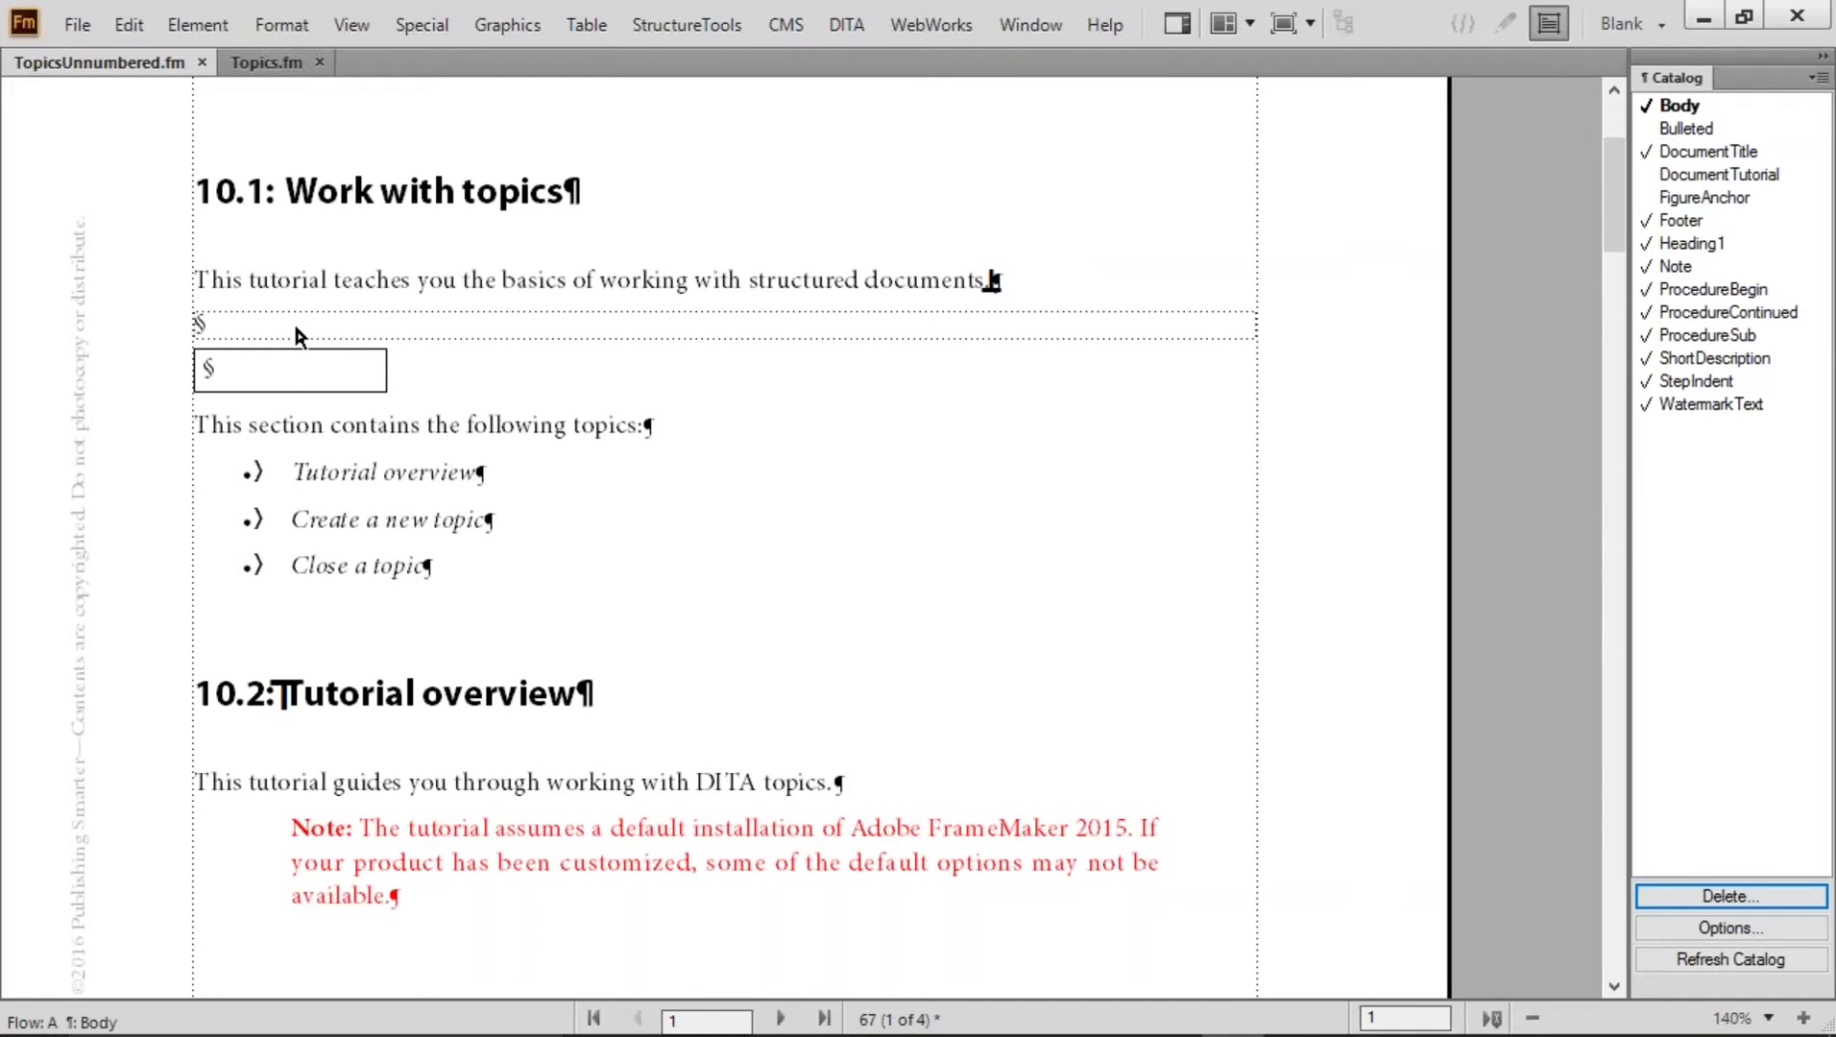
Create a paragraph format named TableTitle from the table's empty title line, storing it in the catalog and applying it to the selection
key(ctrl+m)
click(1412, 419)
text(TableTitle)
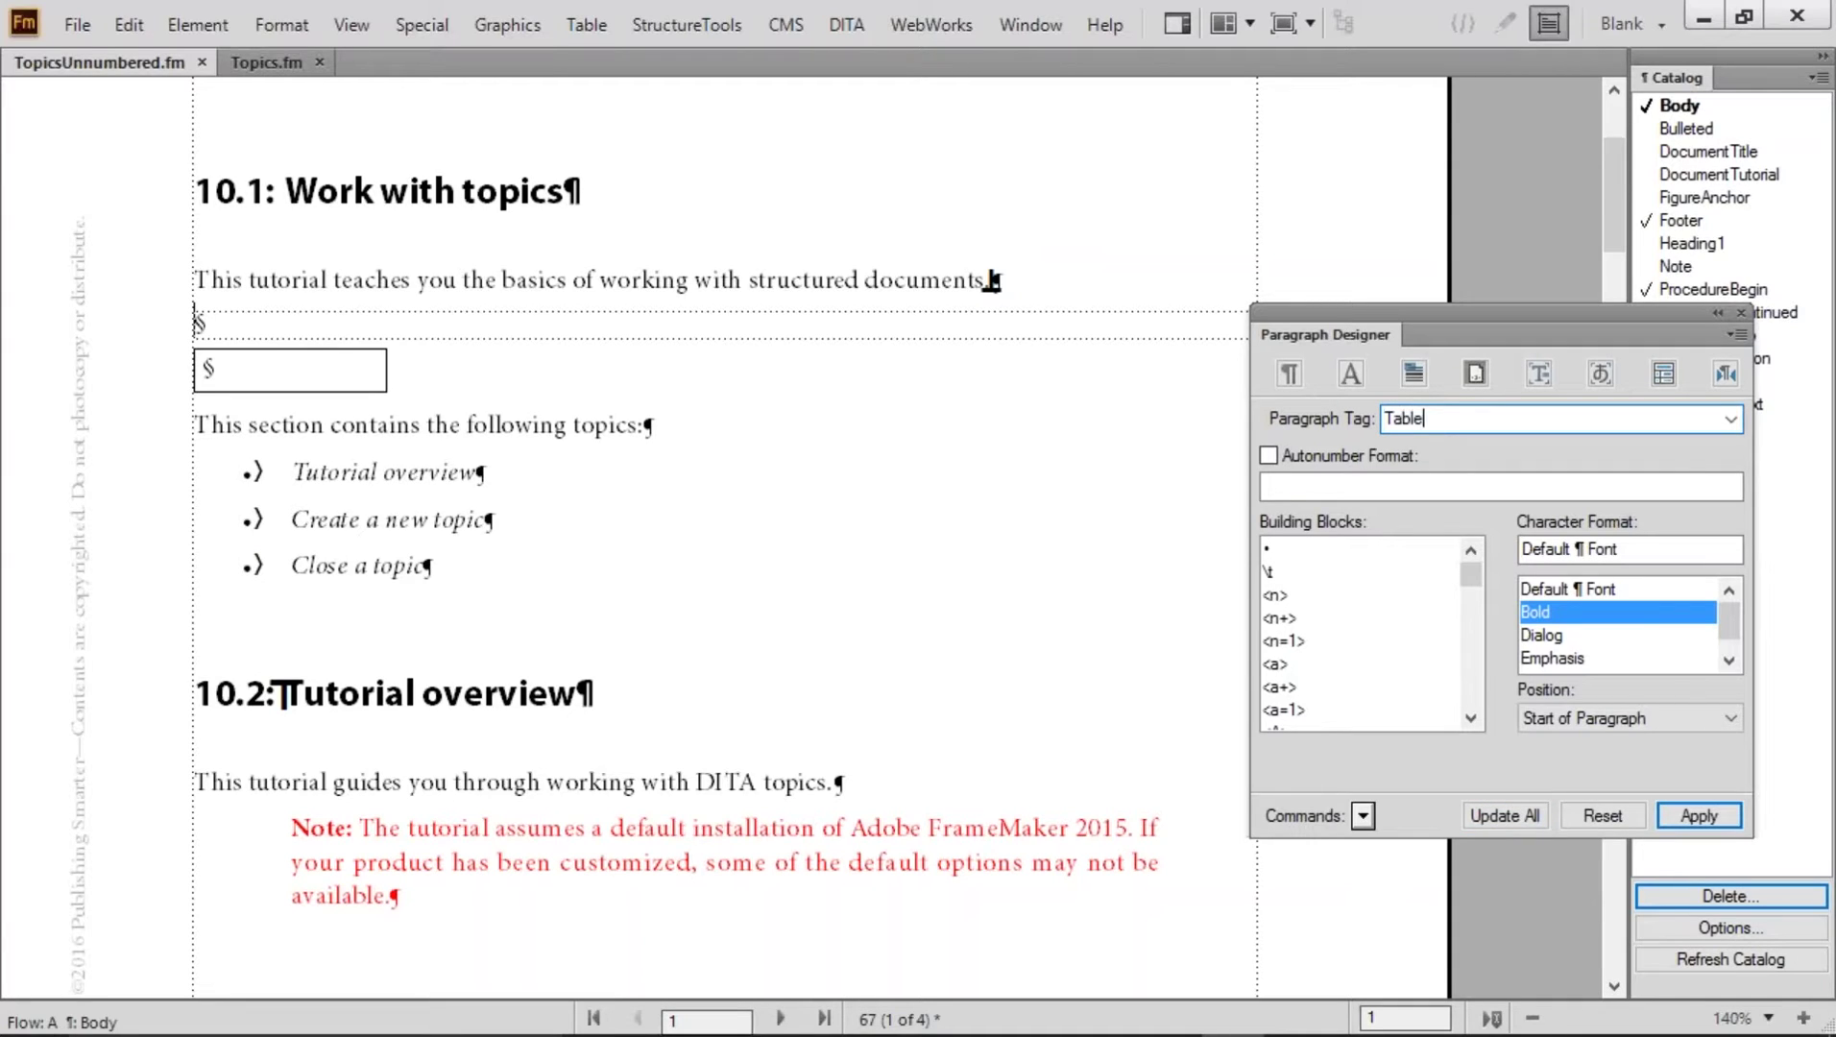
click(1493, 816)
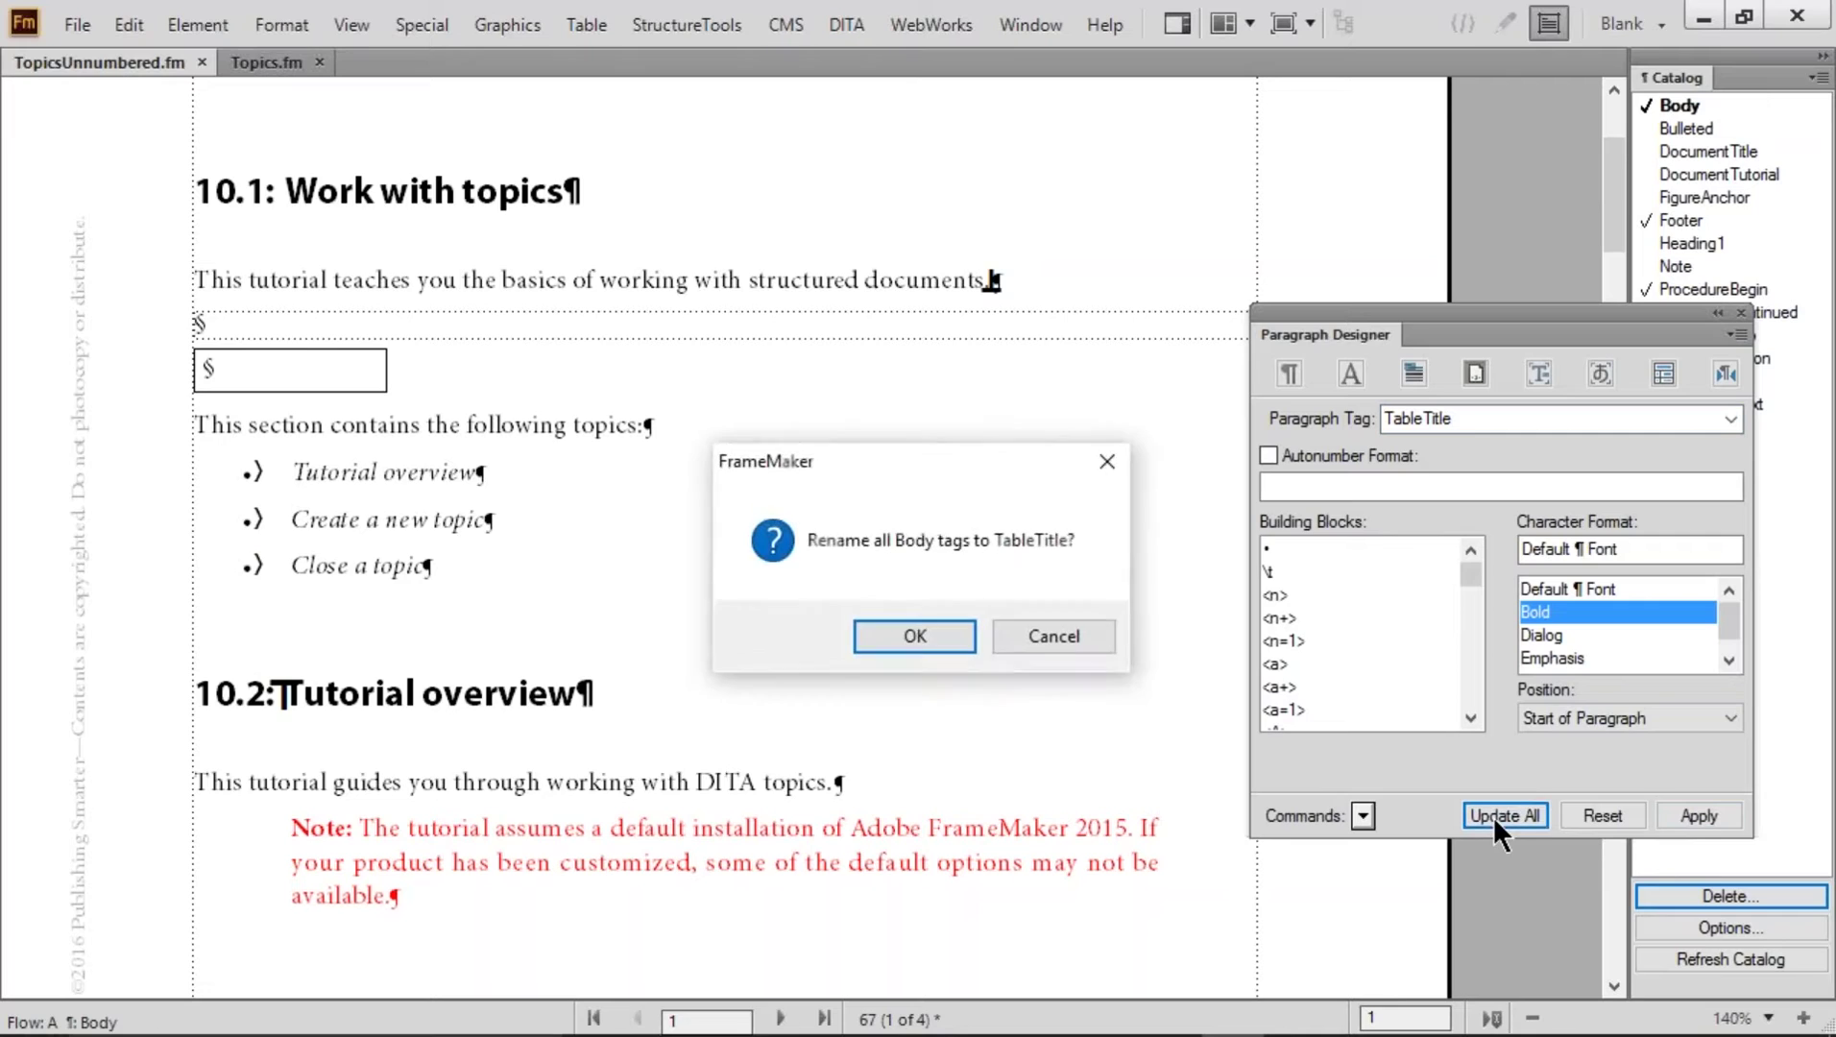
click(1093, 639)
click(1356, 809)
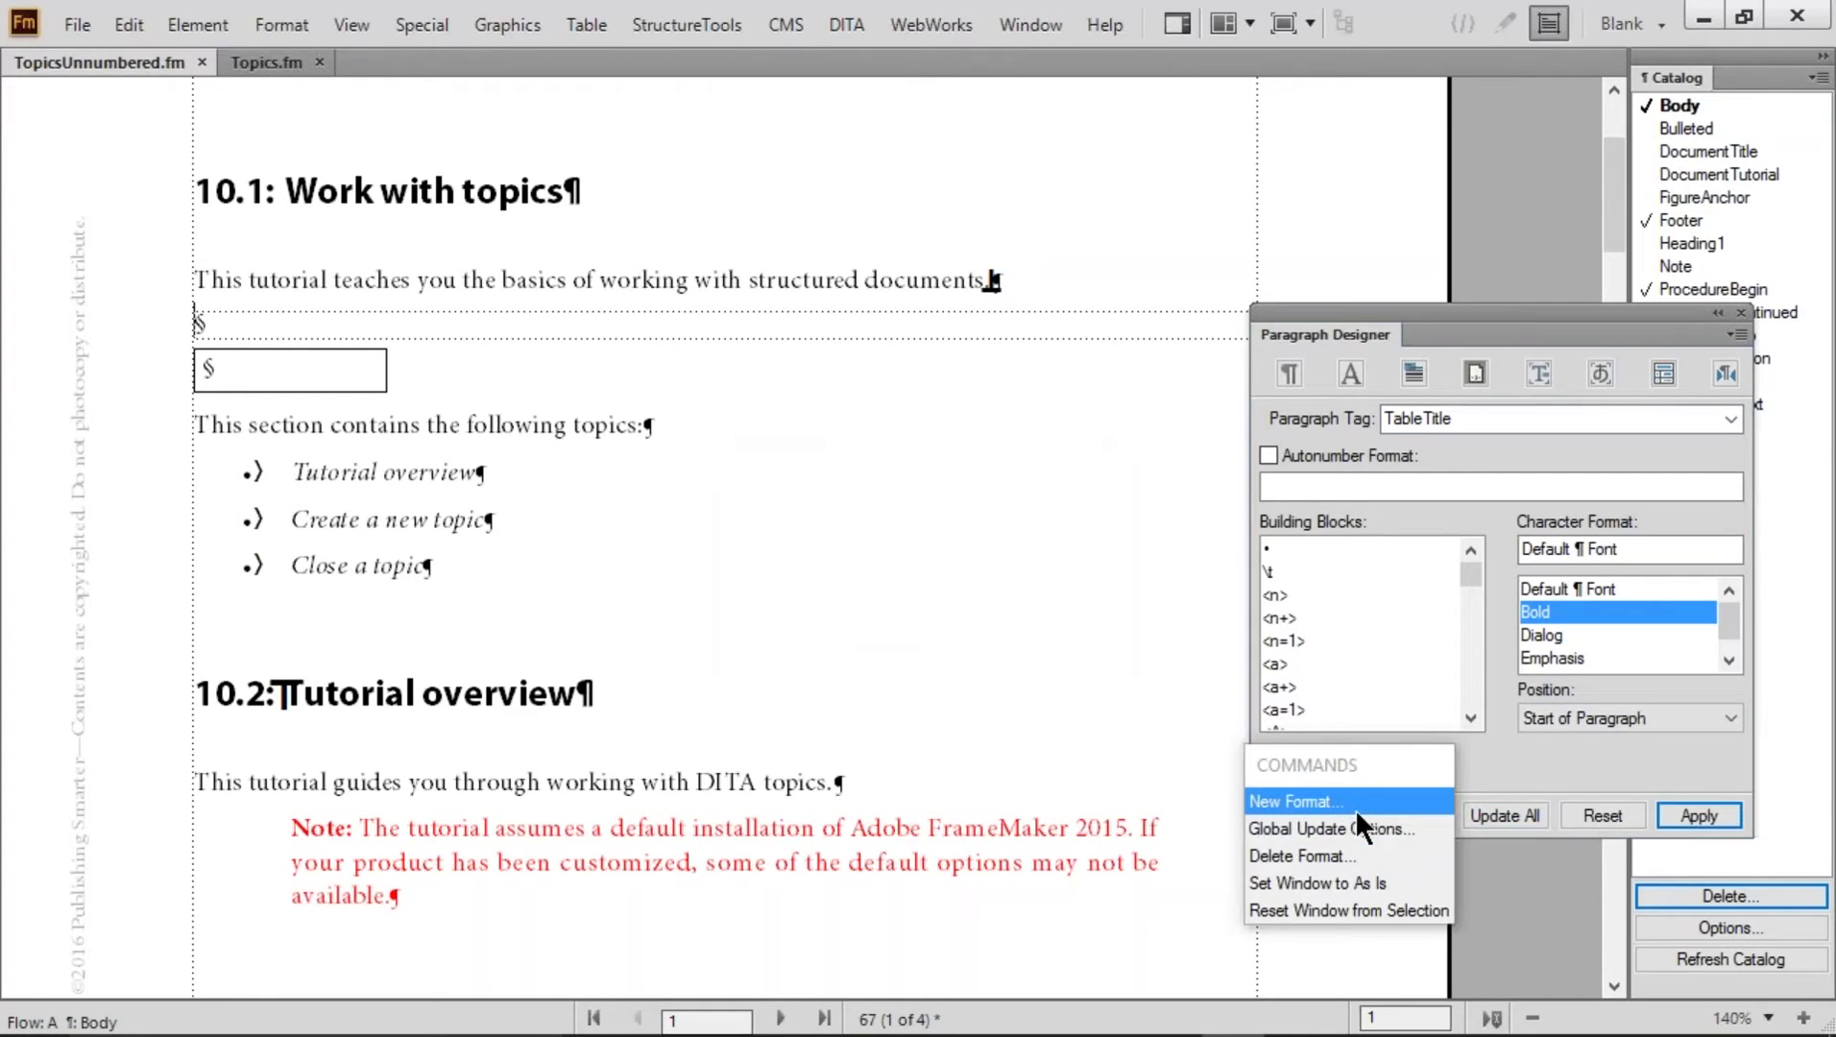
click(1324, 807)
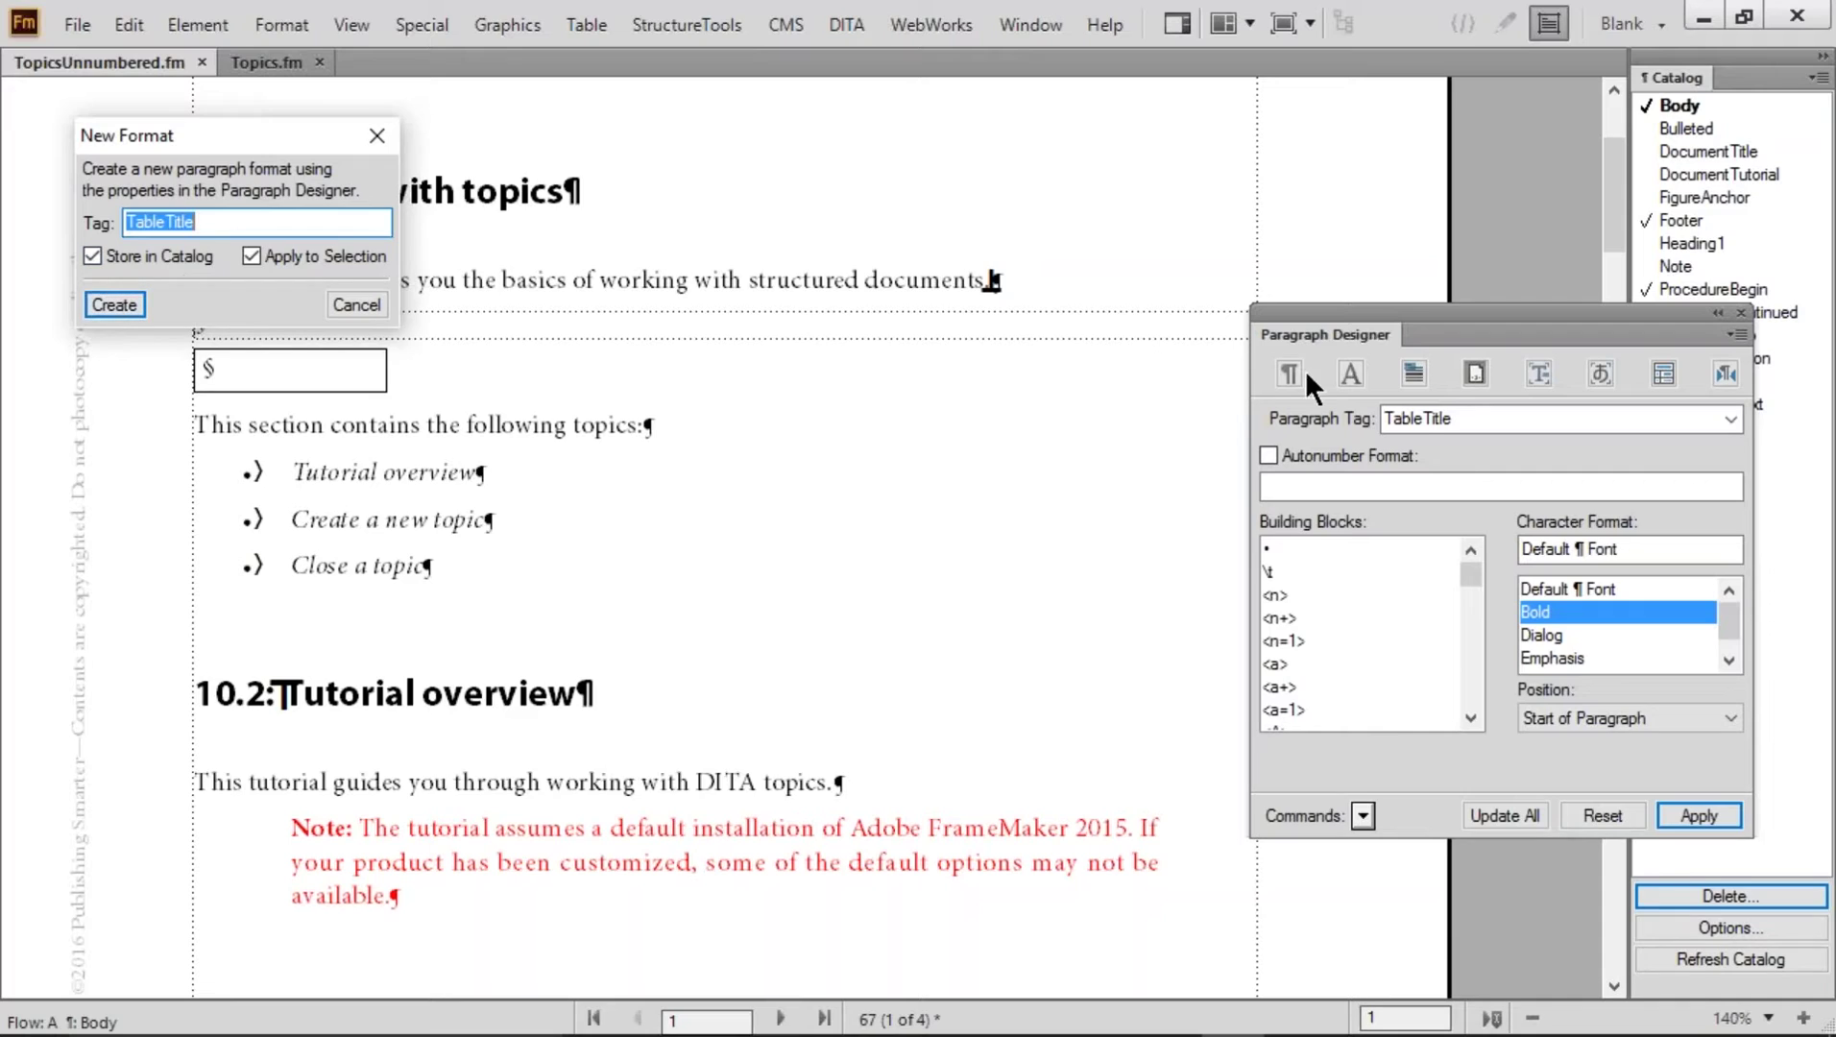
click(107, 305)
Set the TableTitle autonumber format to "T:Table <n+>: " and update all
click(1342, 491)
text(T:)
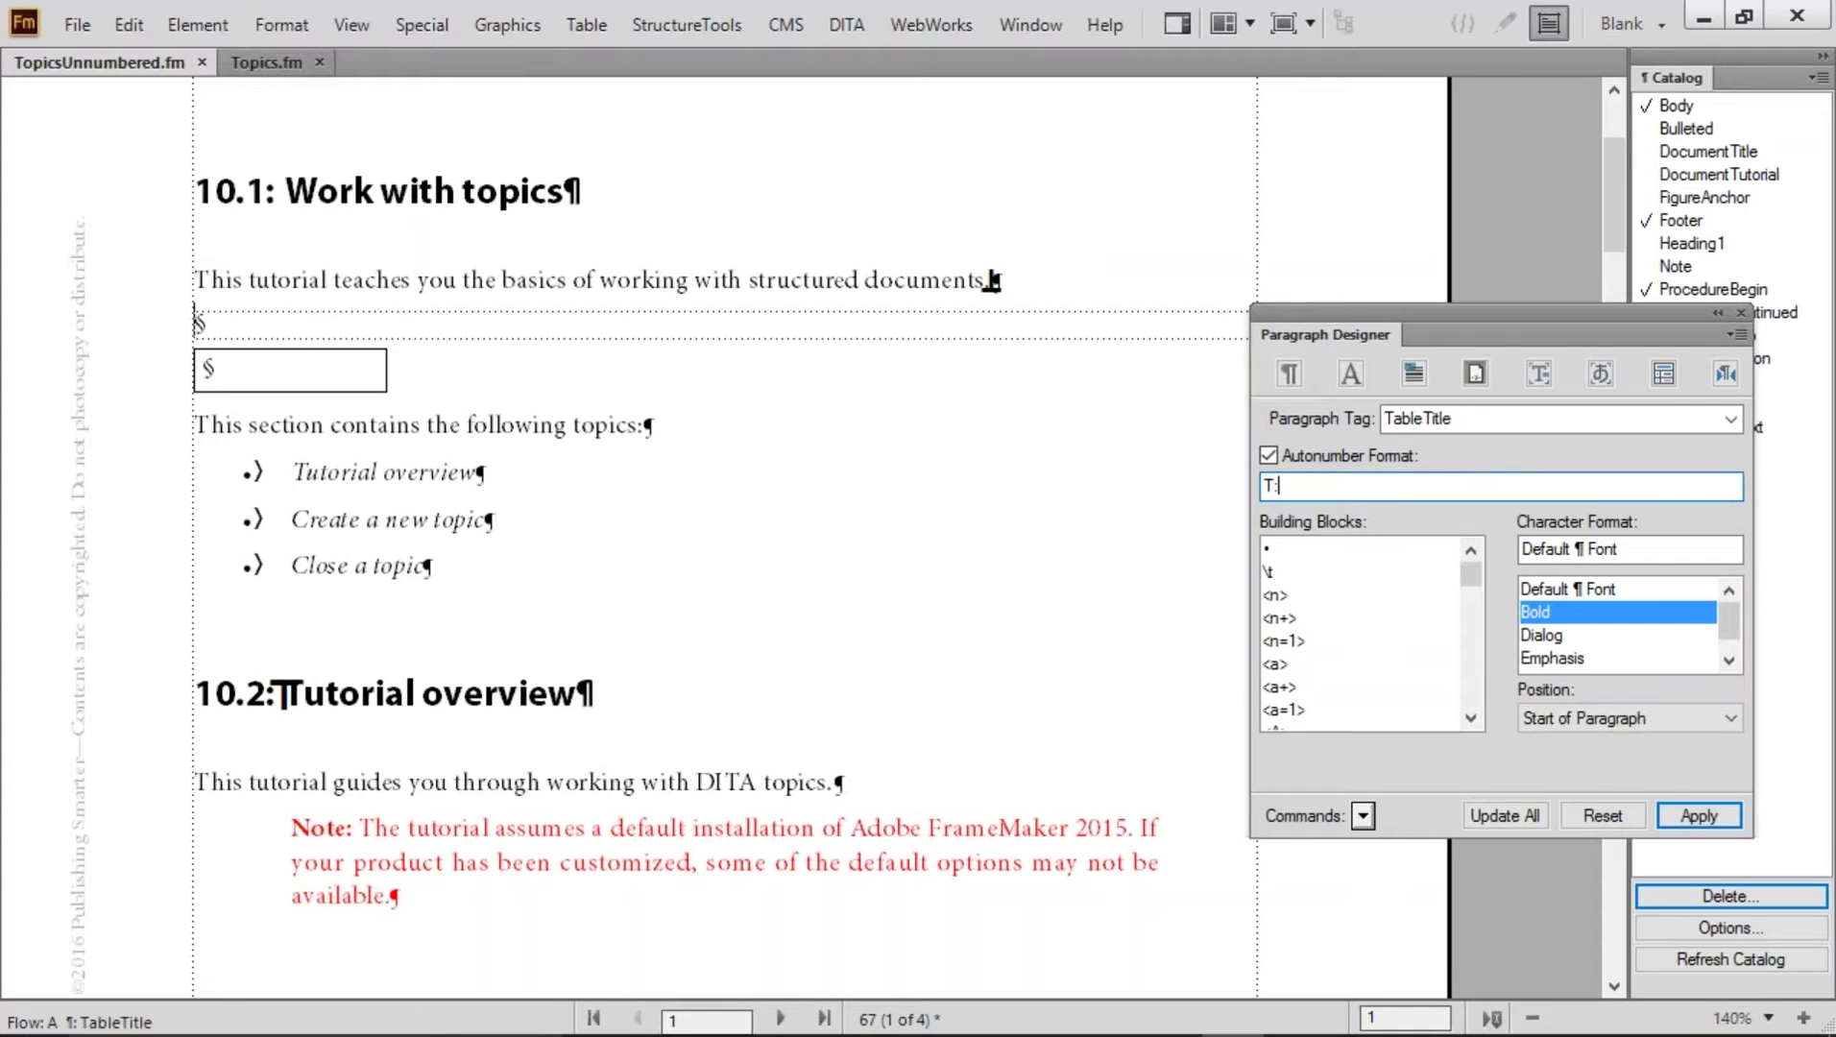
text(<)
text(Table <)
text(n)
text(+)
text(>:)
click(1493, 817)
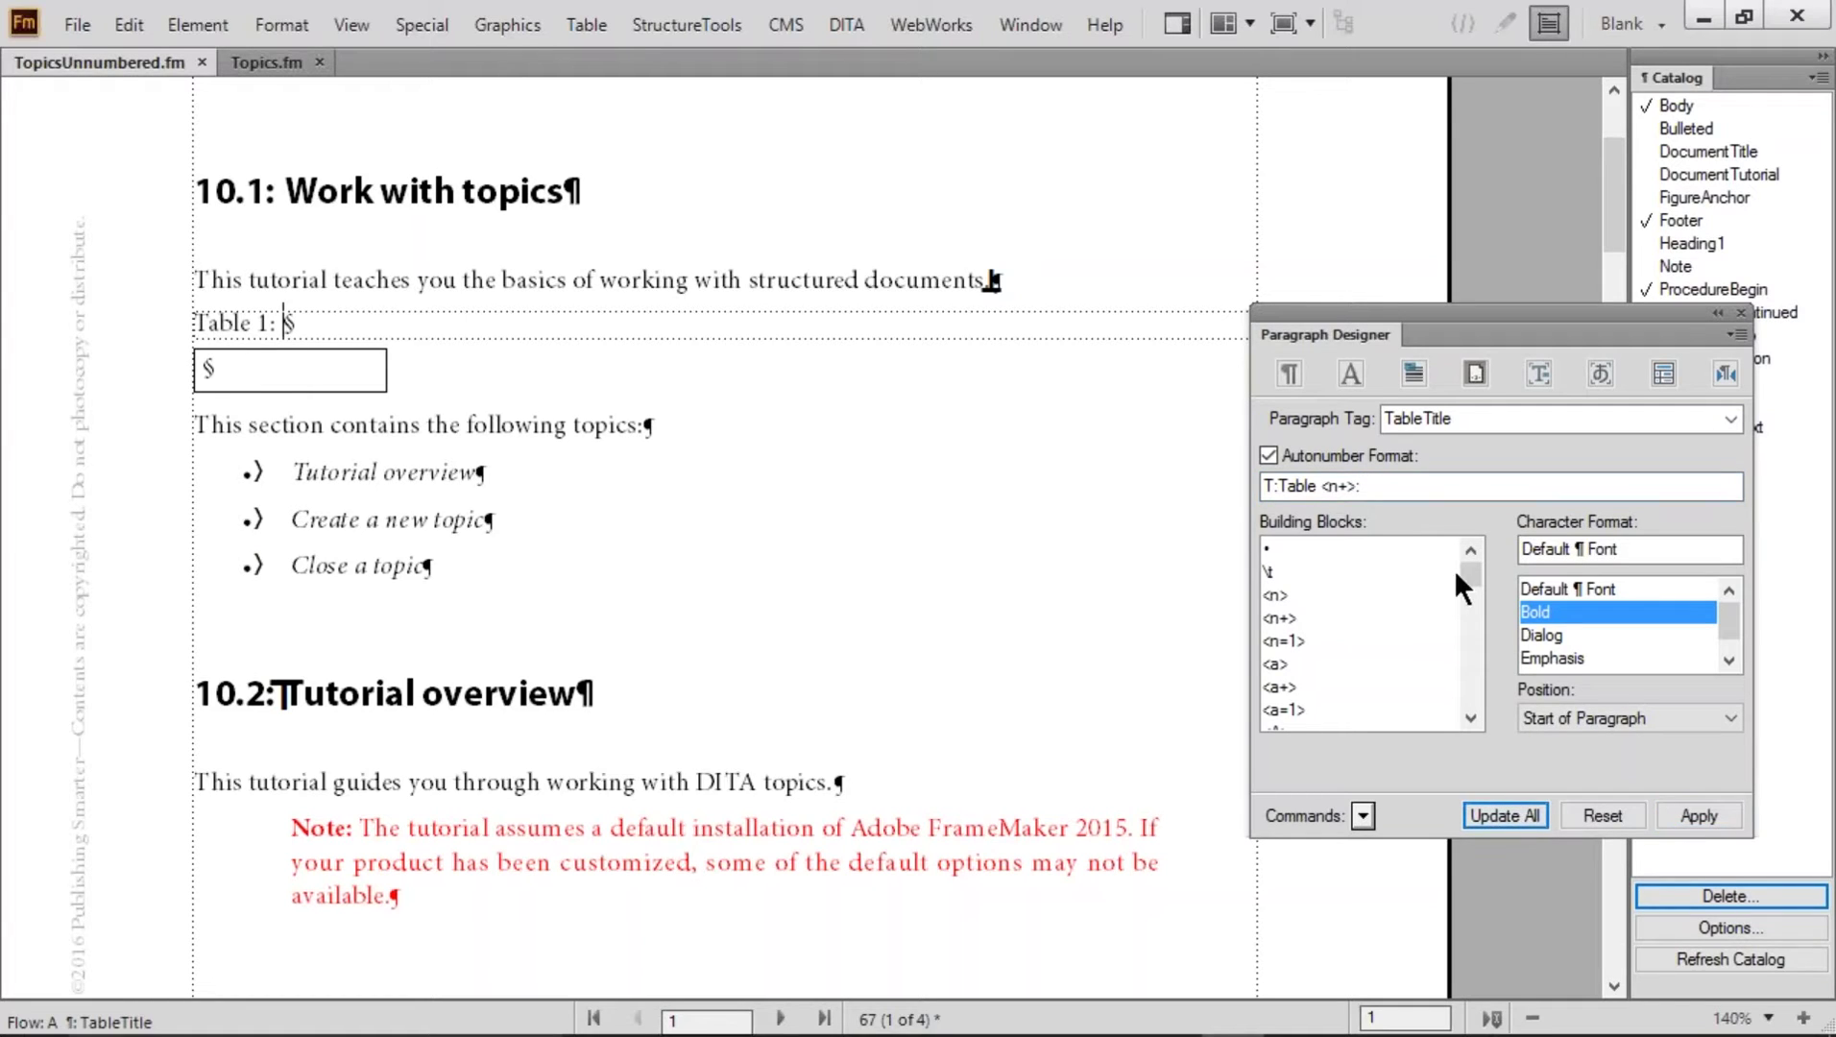
Set the TableTitle autonumber's character format to Bold, update all, and enter "This is a table title" as the table's title
click(1546, 609)
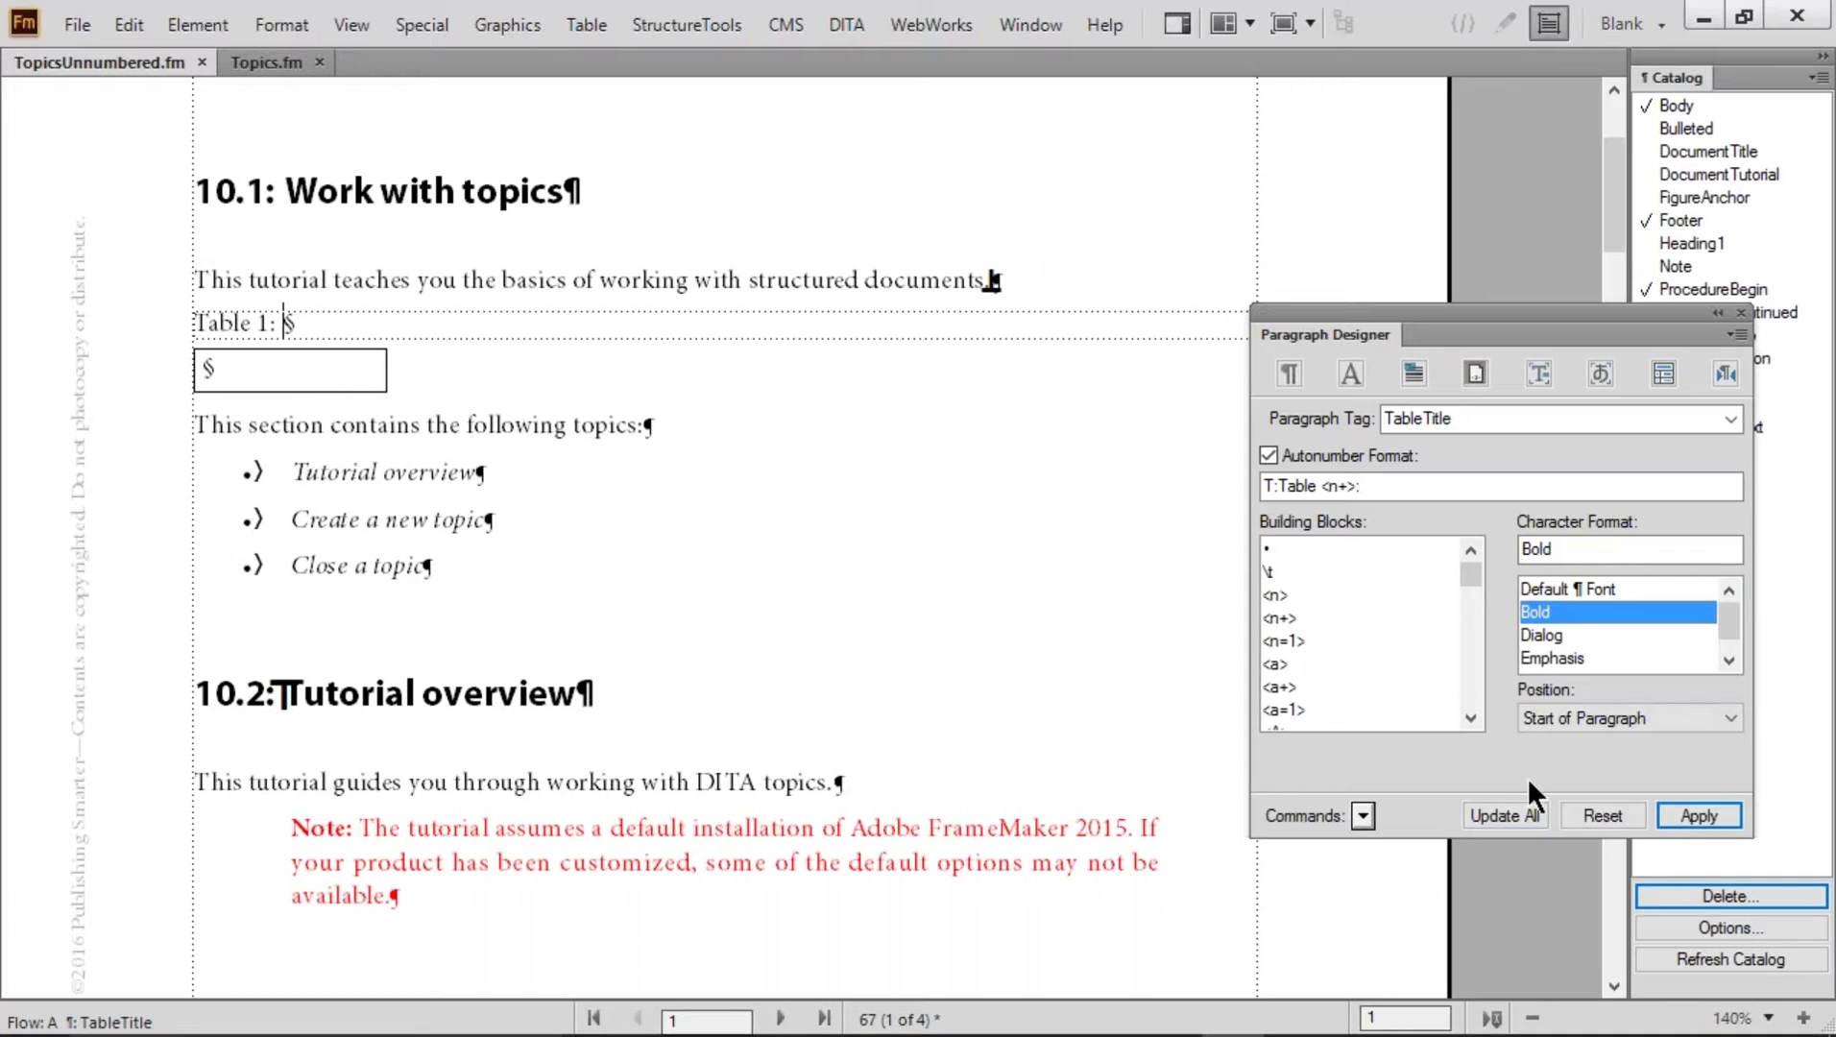
click(1508, 815)
click(316, 333)
text(This is a table title)
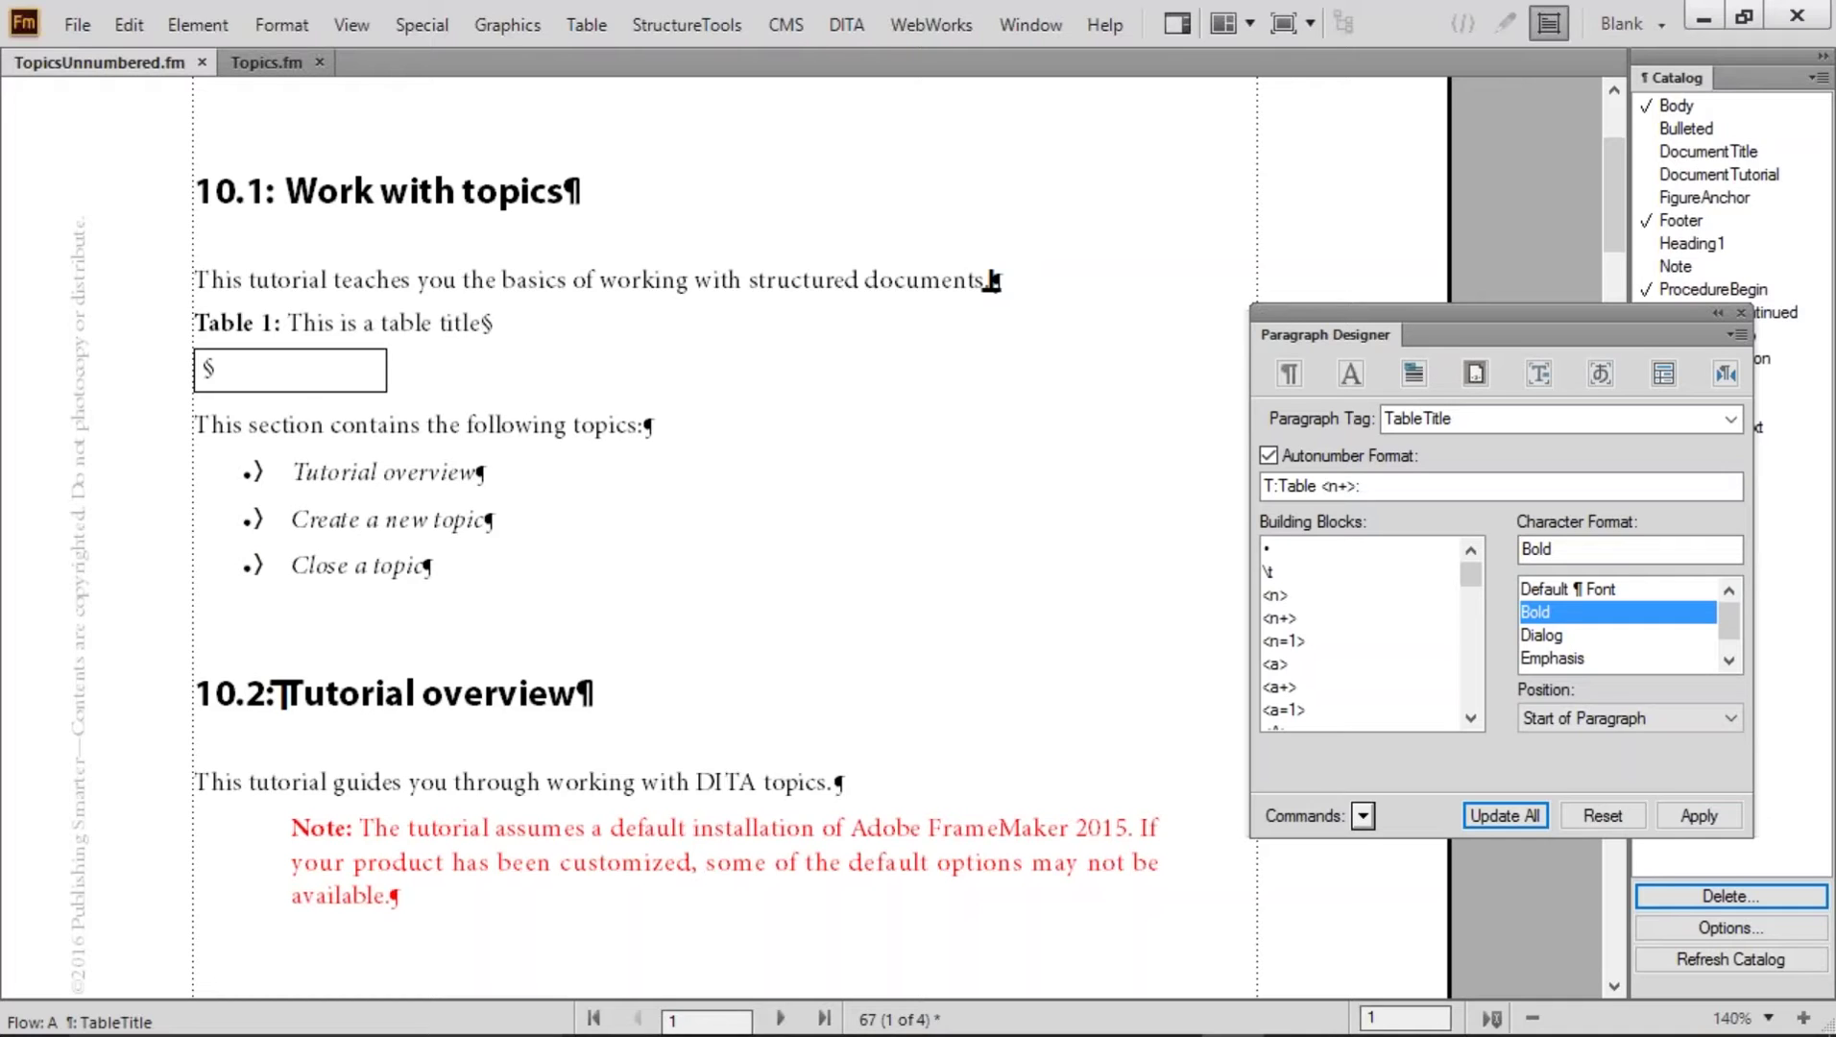
Add one column to the right of the table's existing column
click(317, 372)
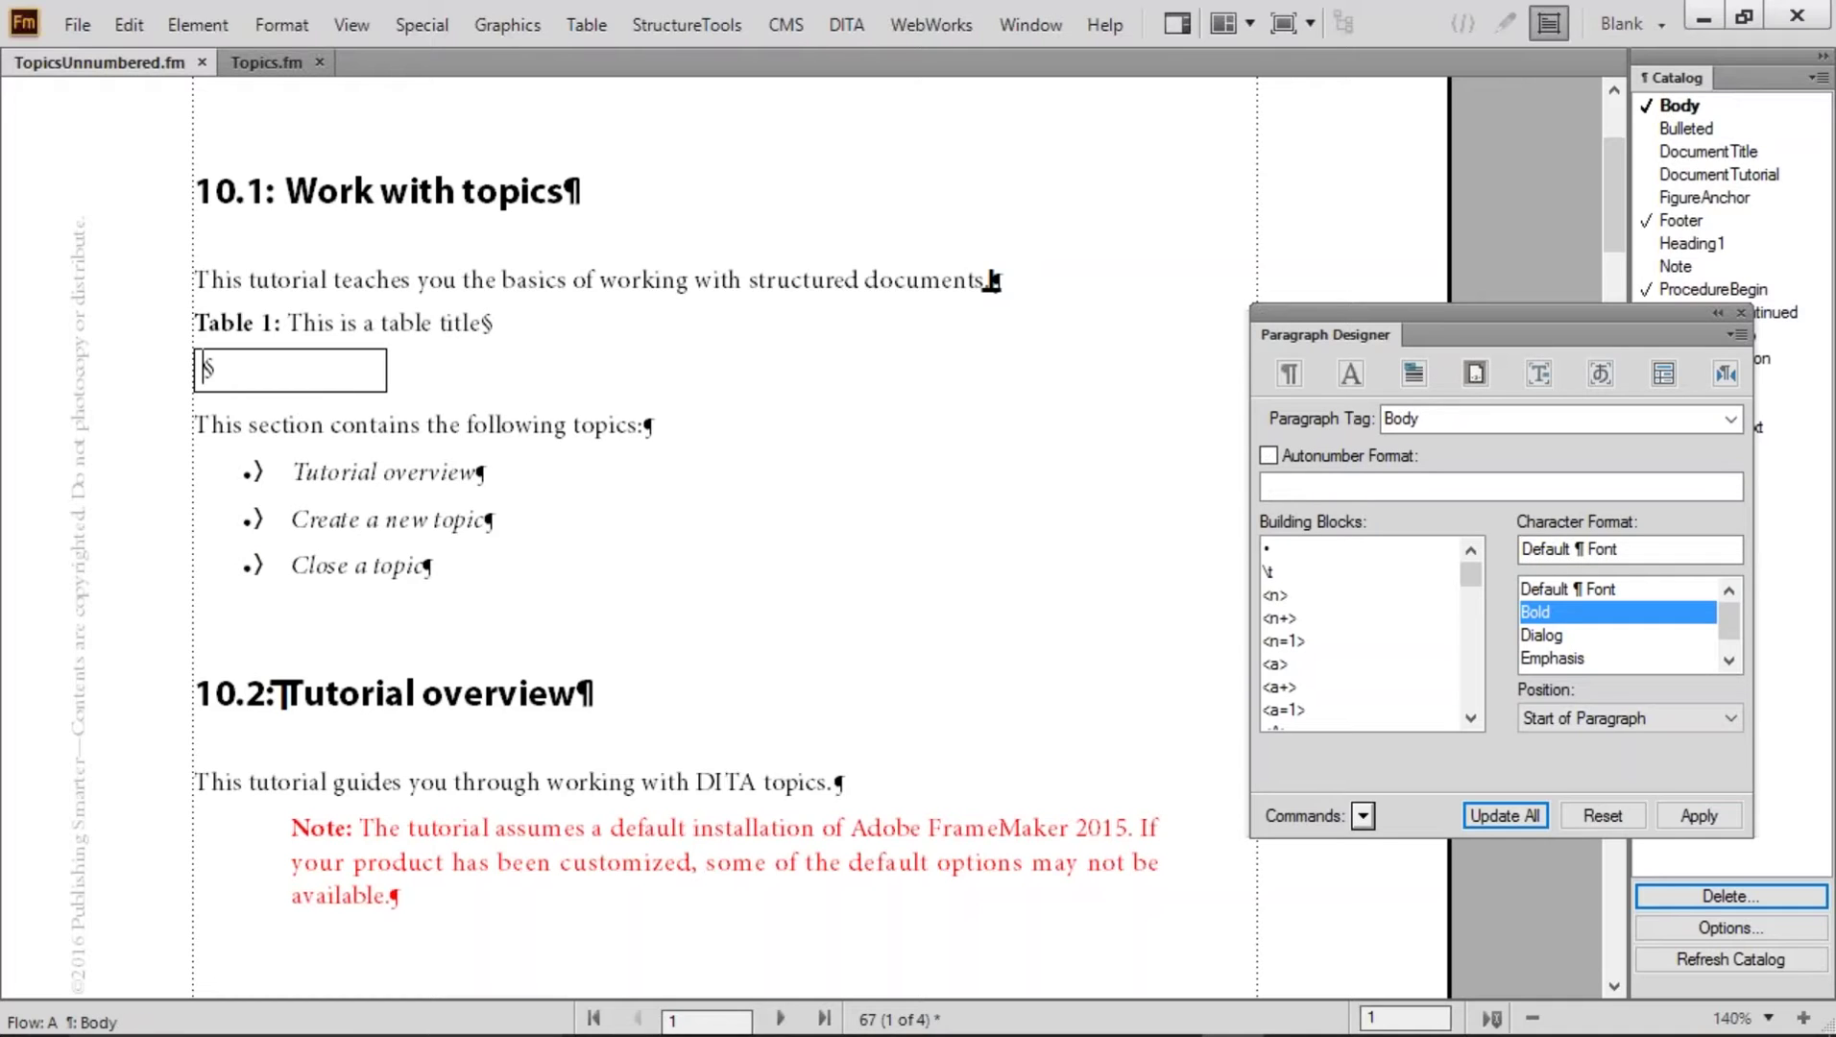
right_click(314, 378)
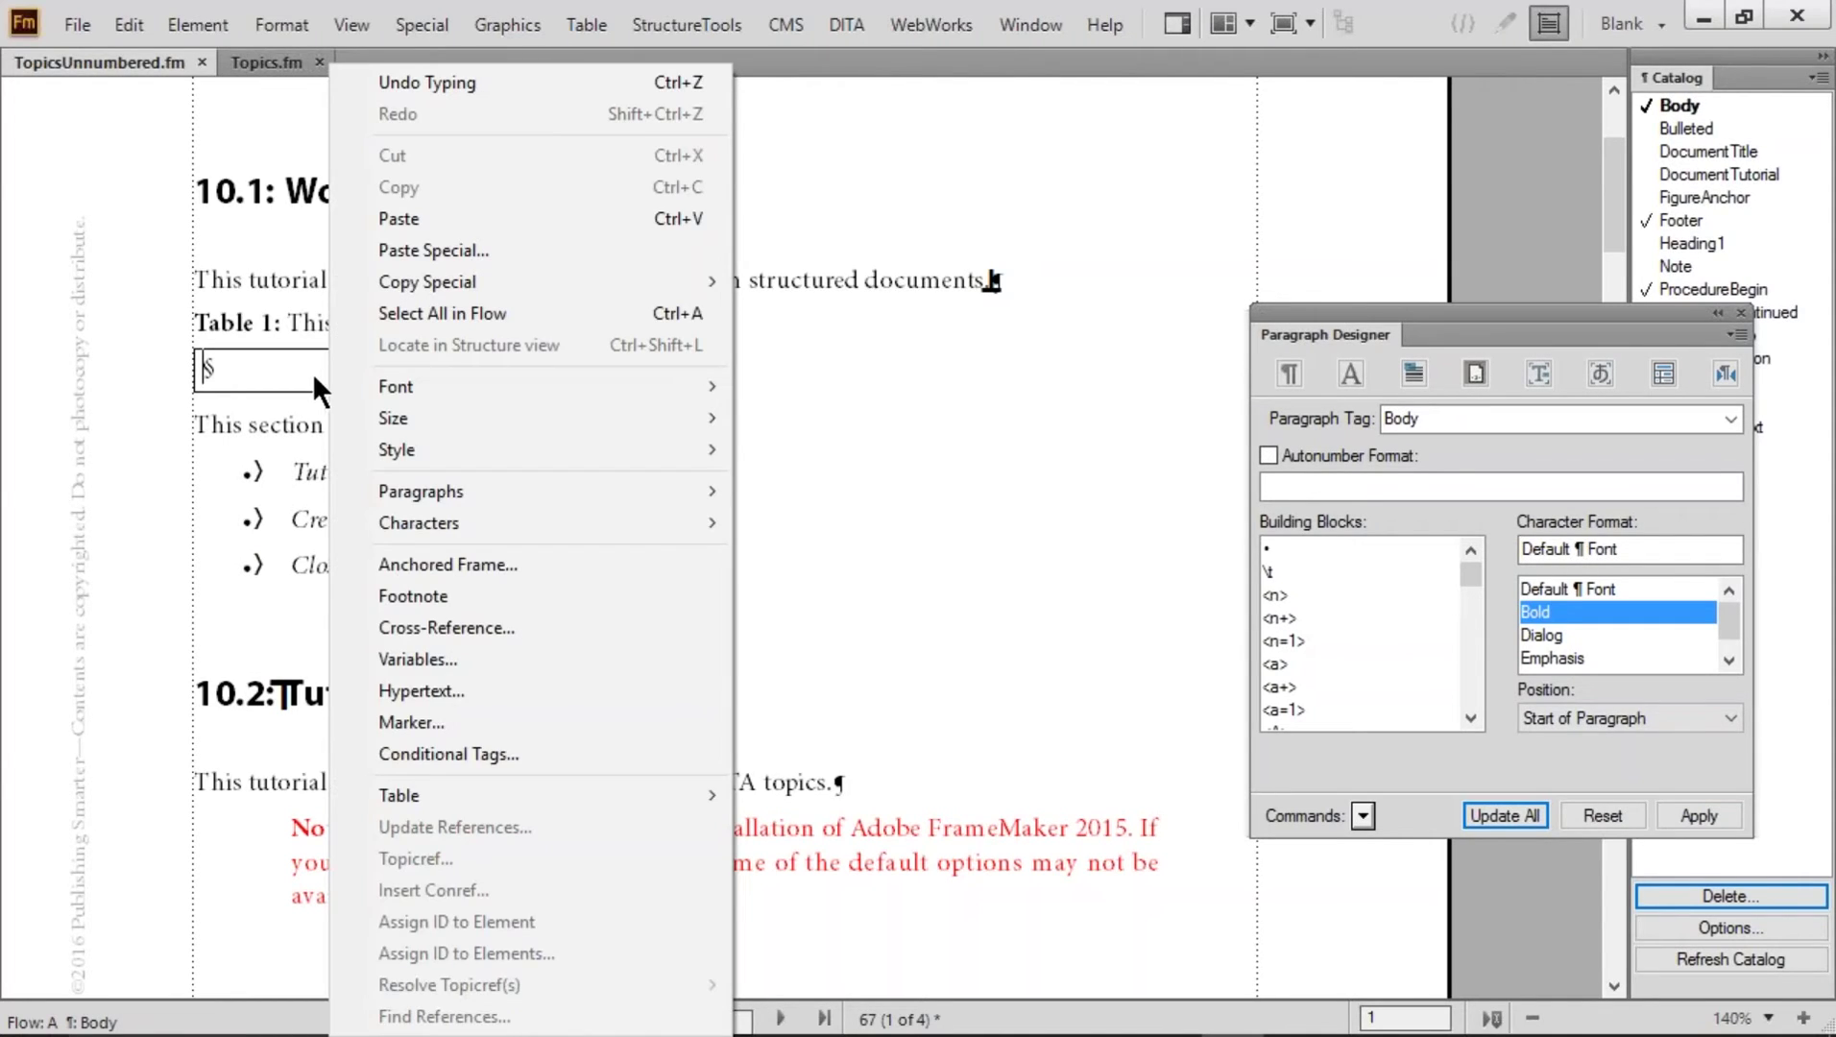
ctrl+click(317, 382)
right_click(314, 376)
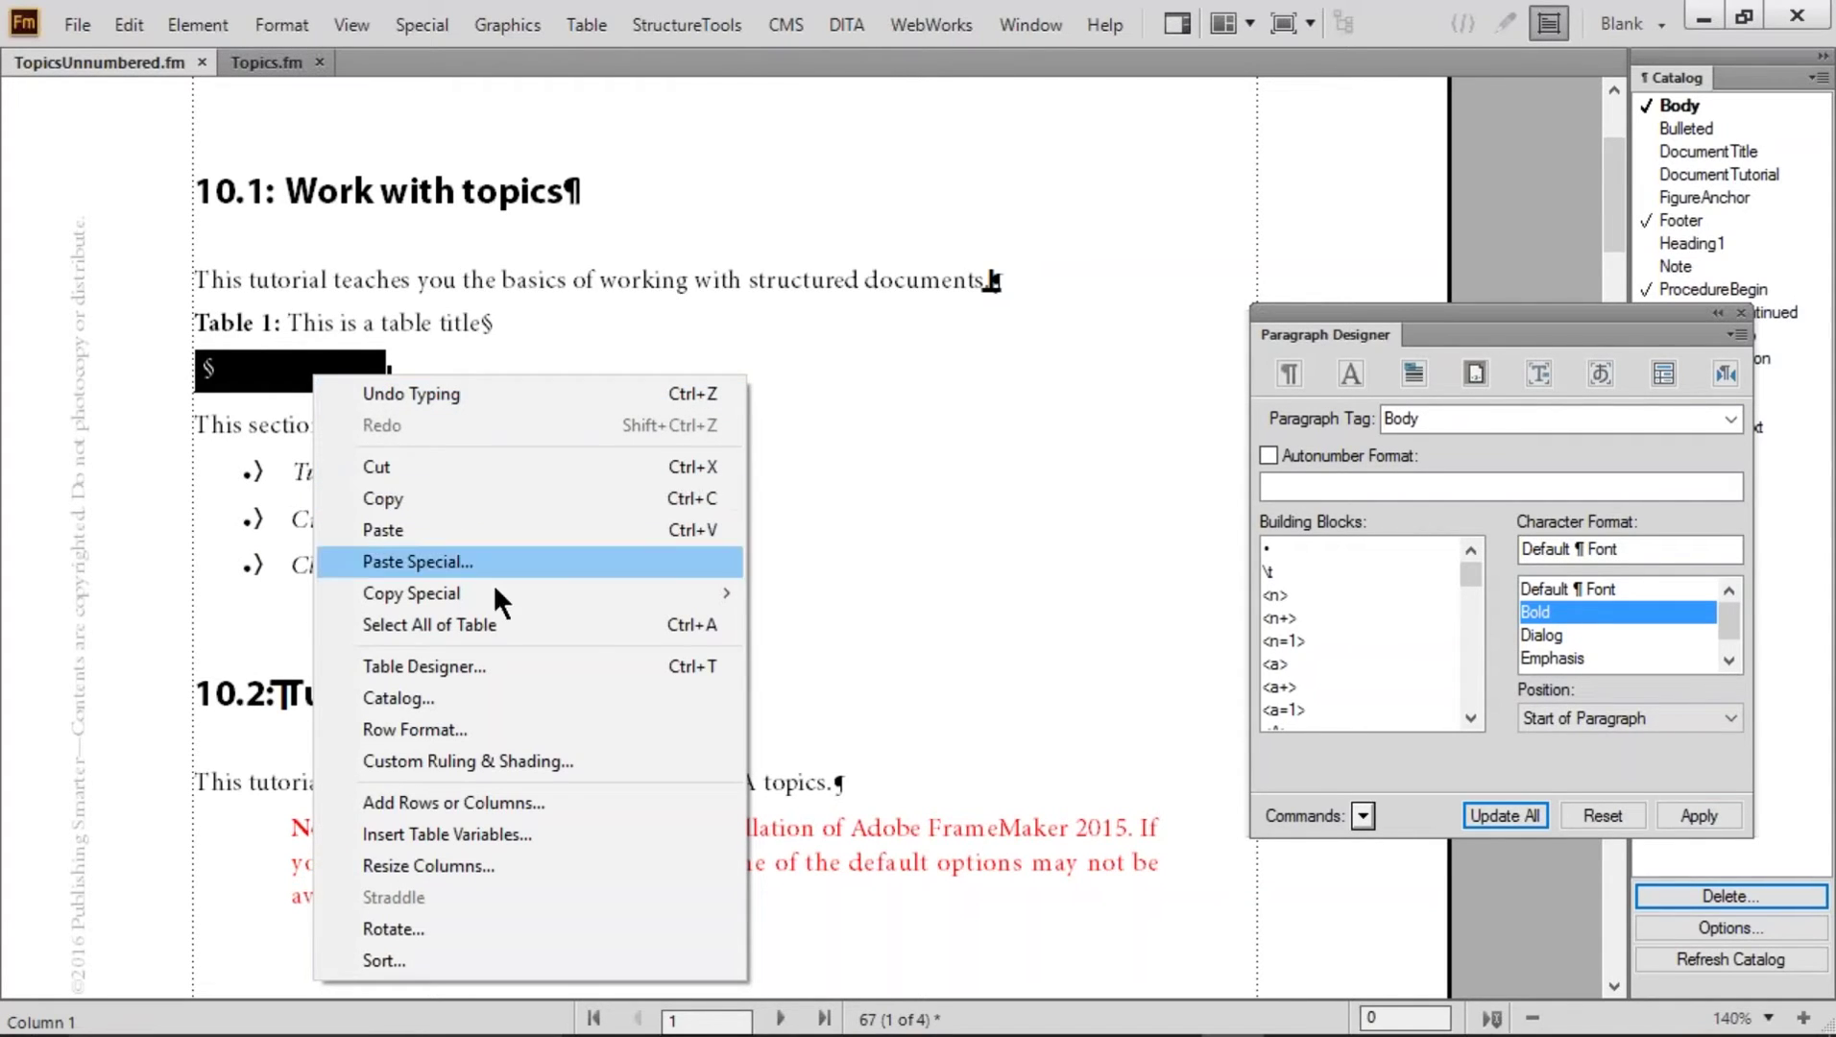
click(498, 803)
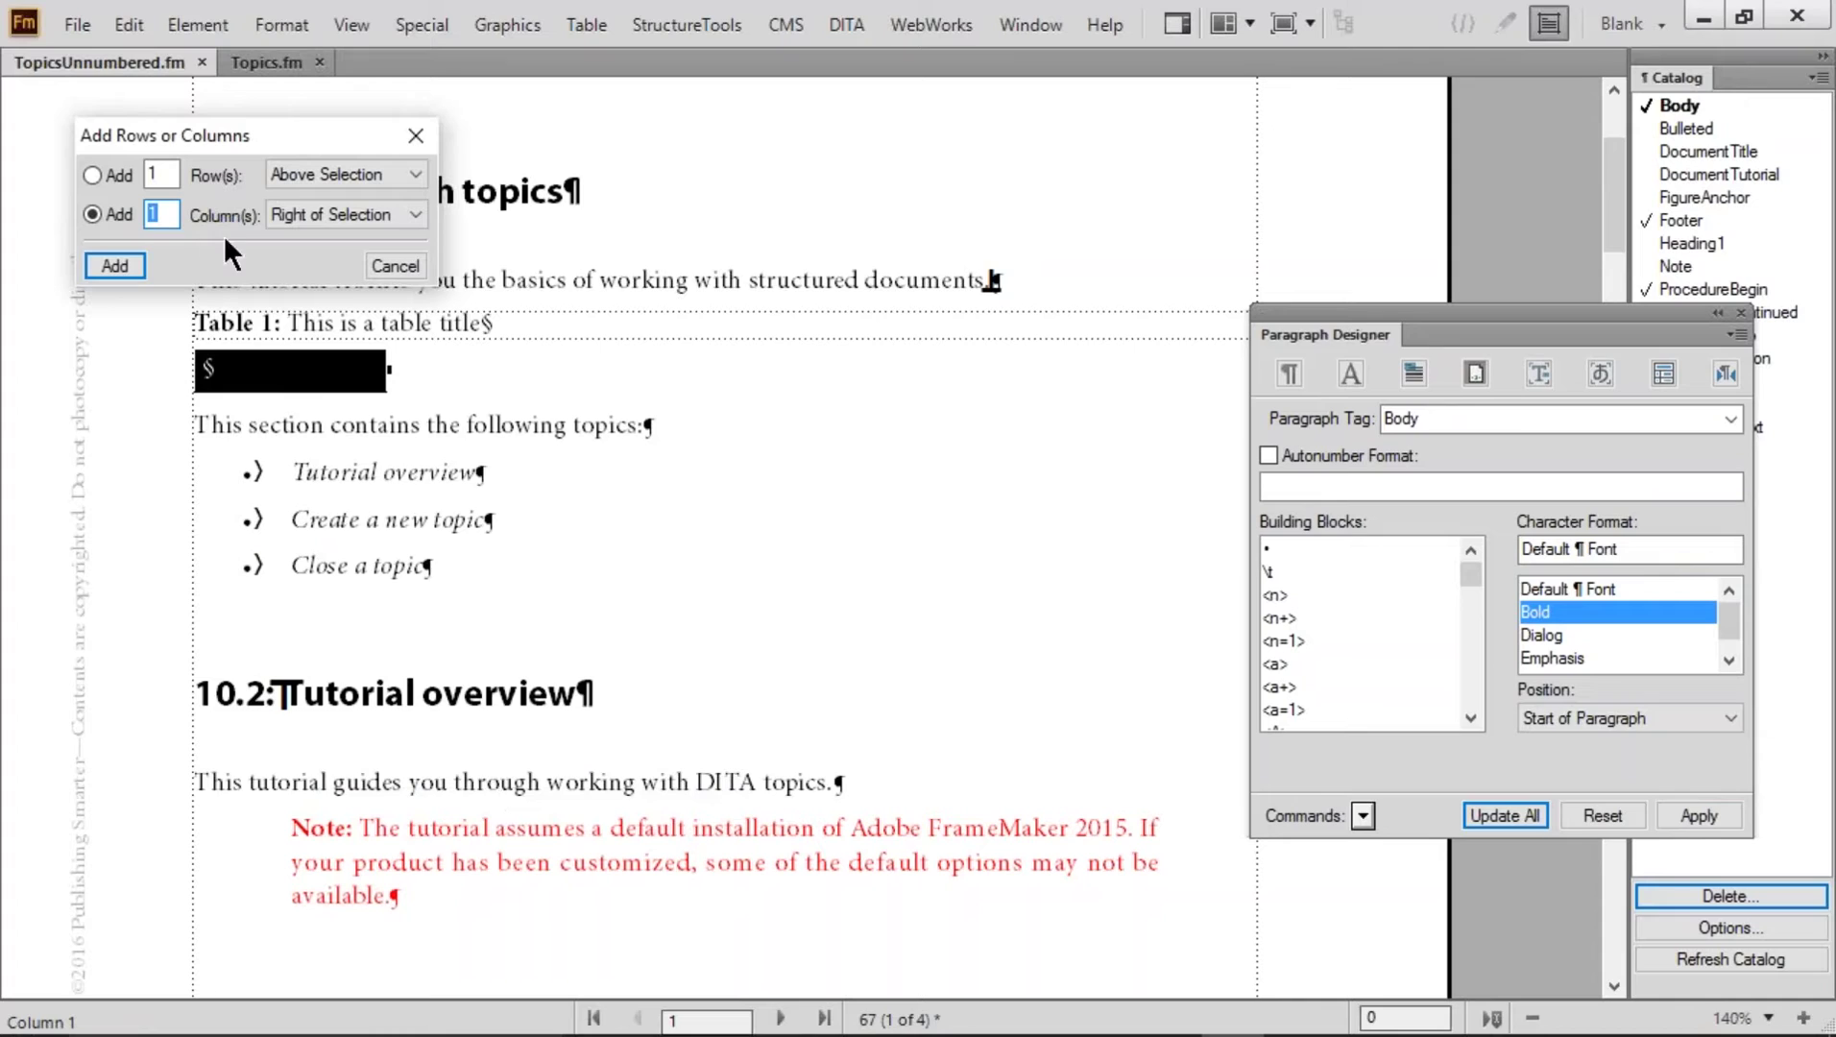
click(105, 261)
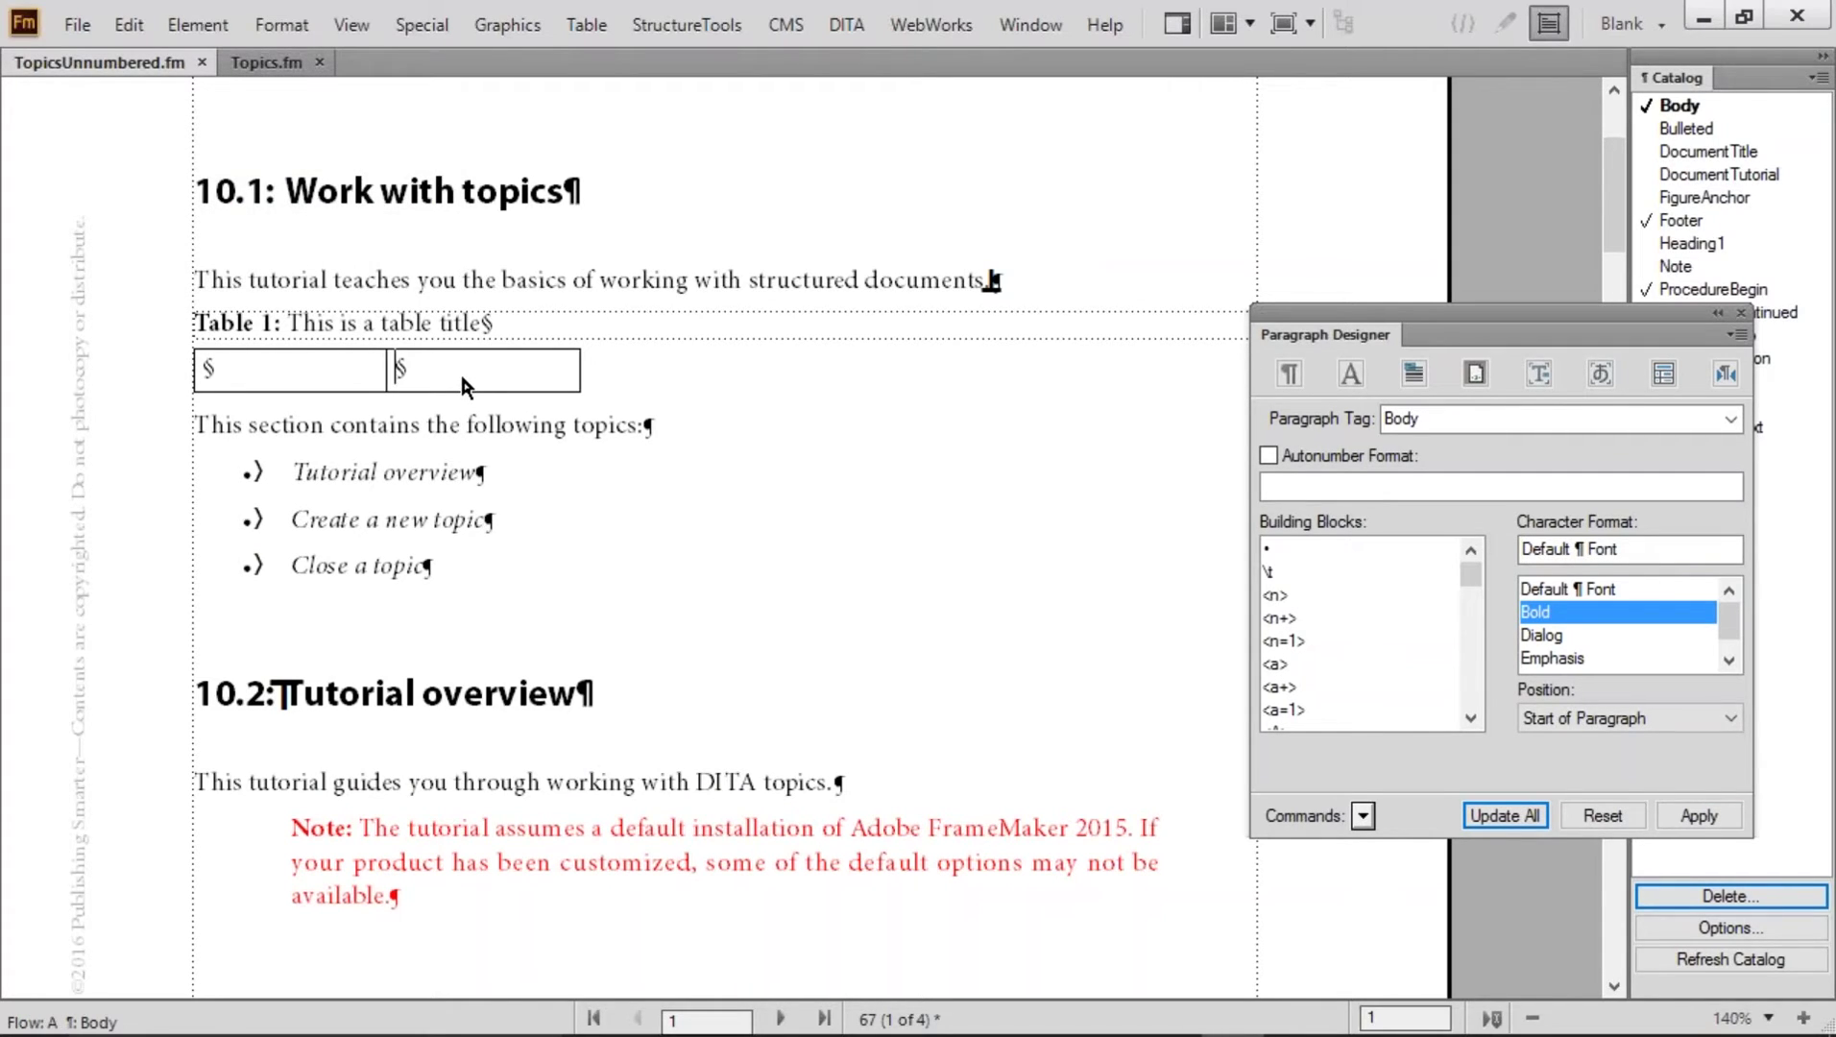
Add three columns to the right of the table's second column
ctrl+click(462, 378)
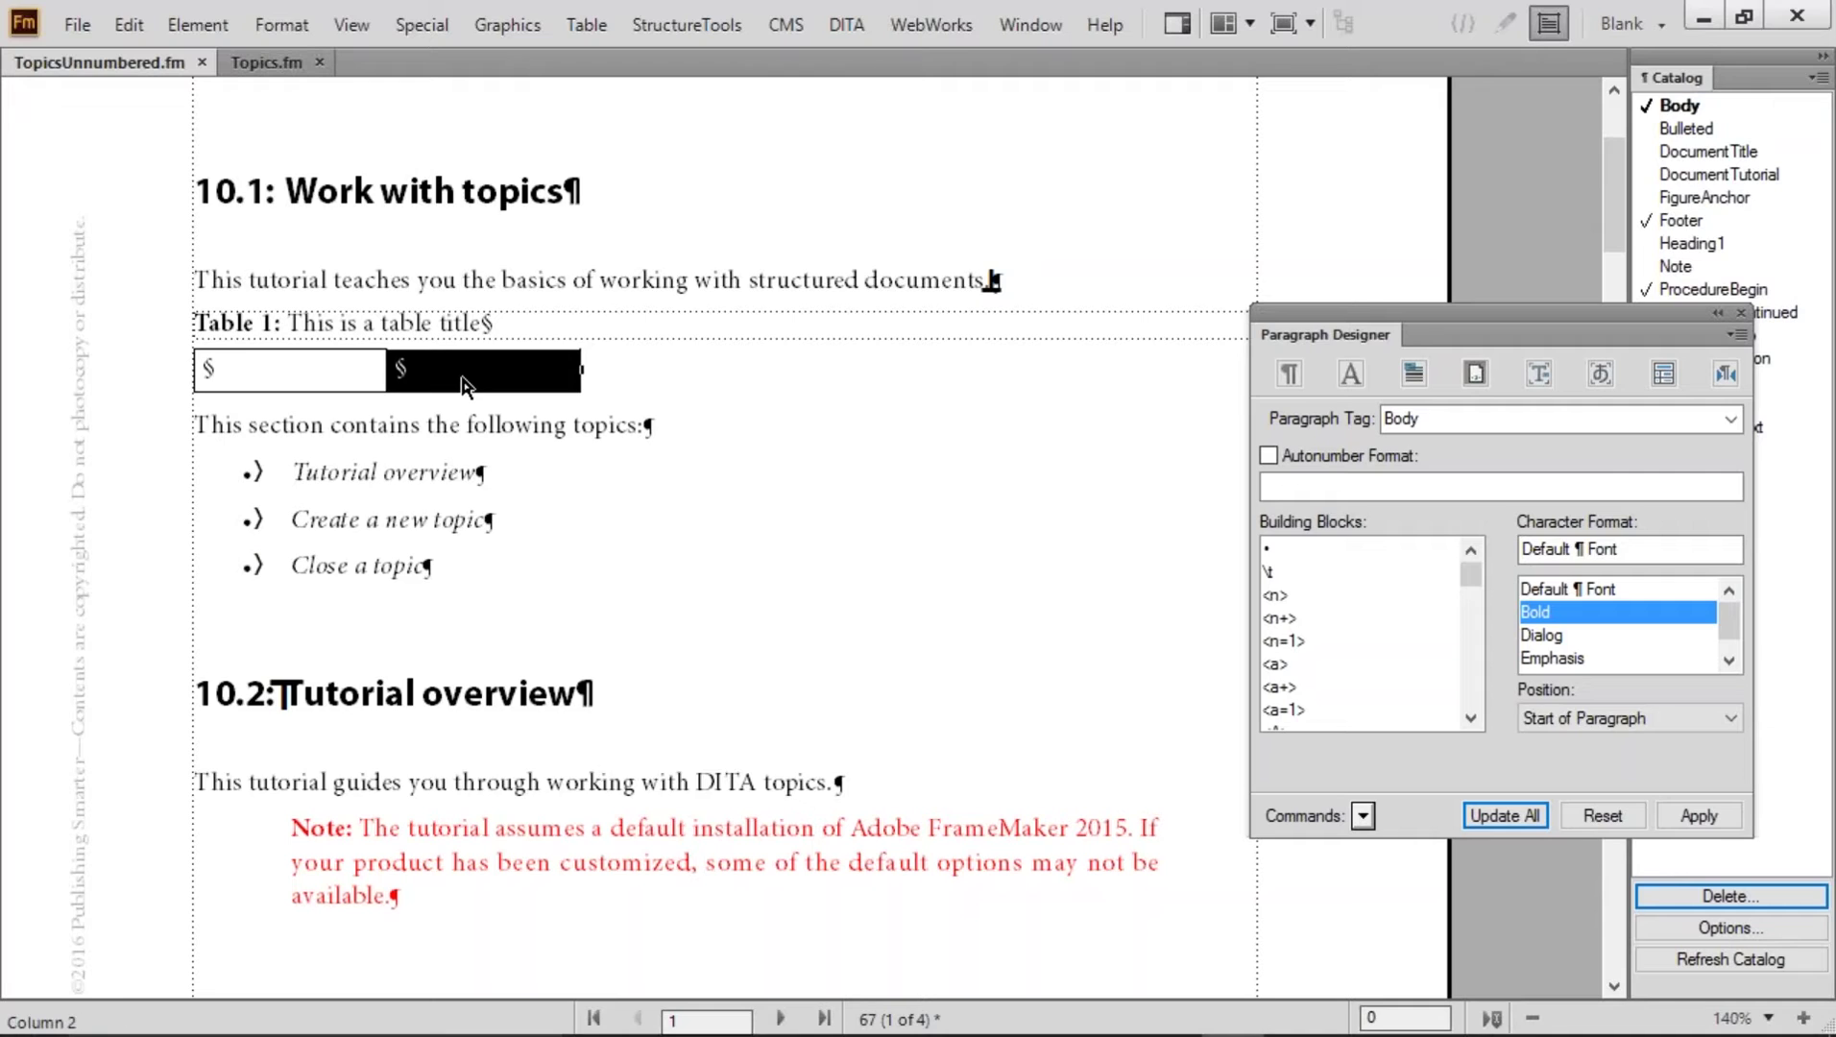
right_click(462, 383)
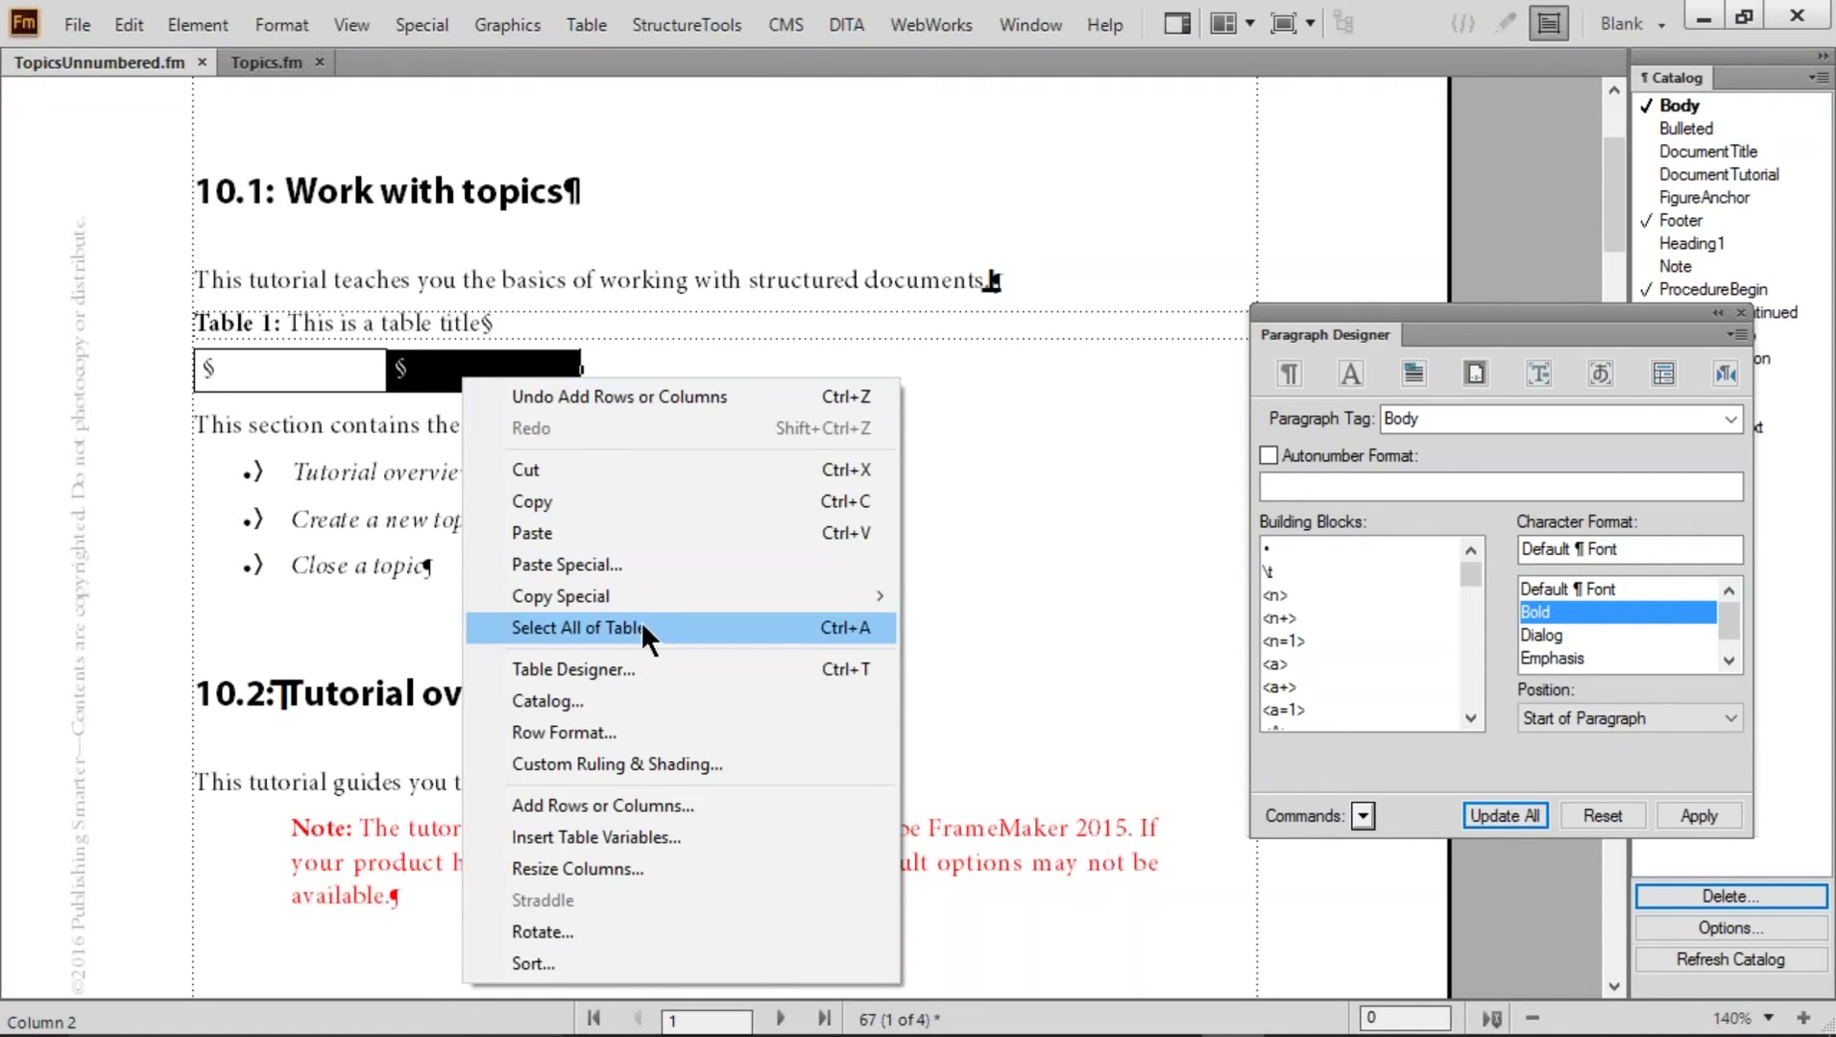
click(602, 803)
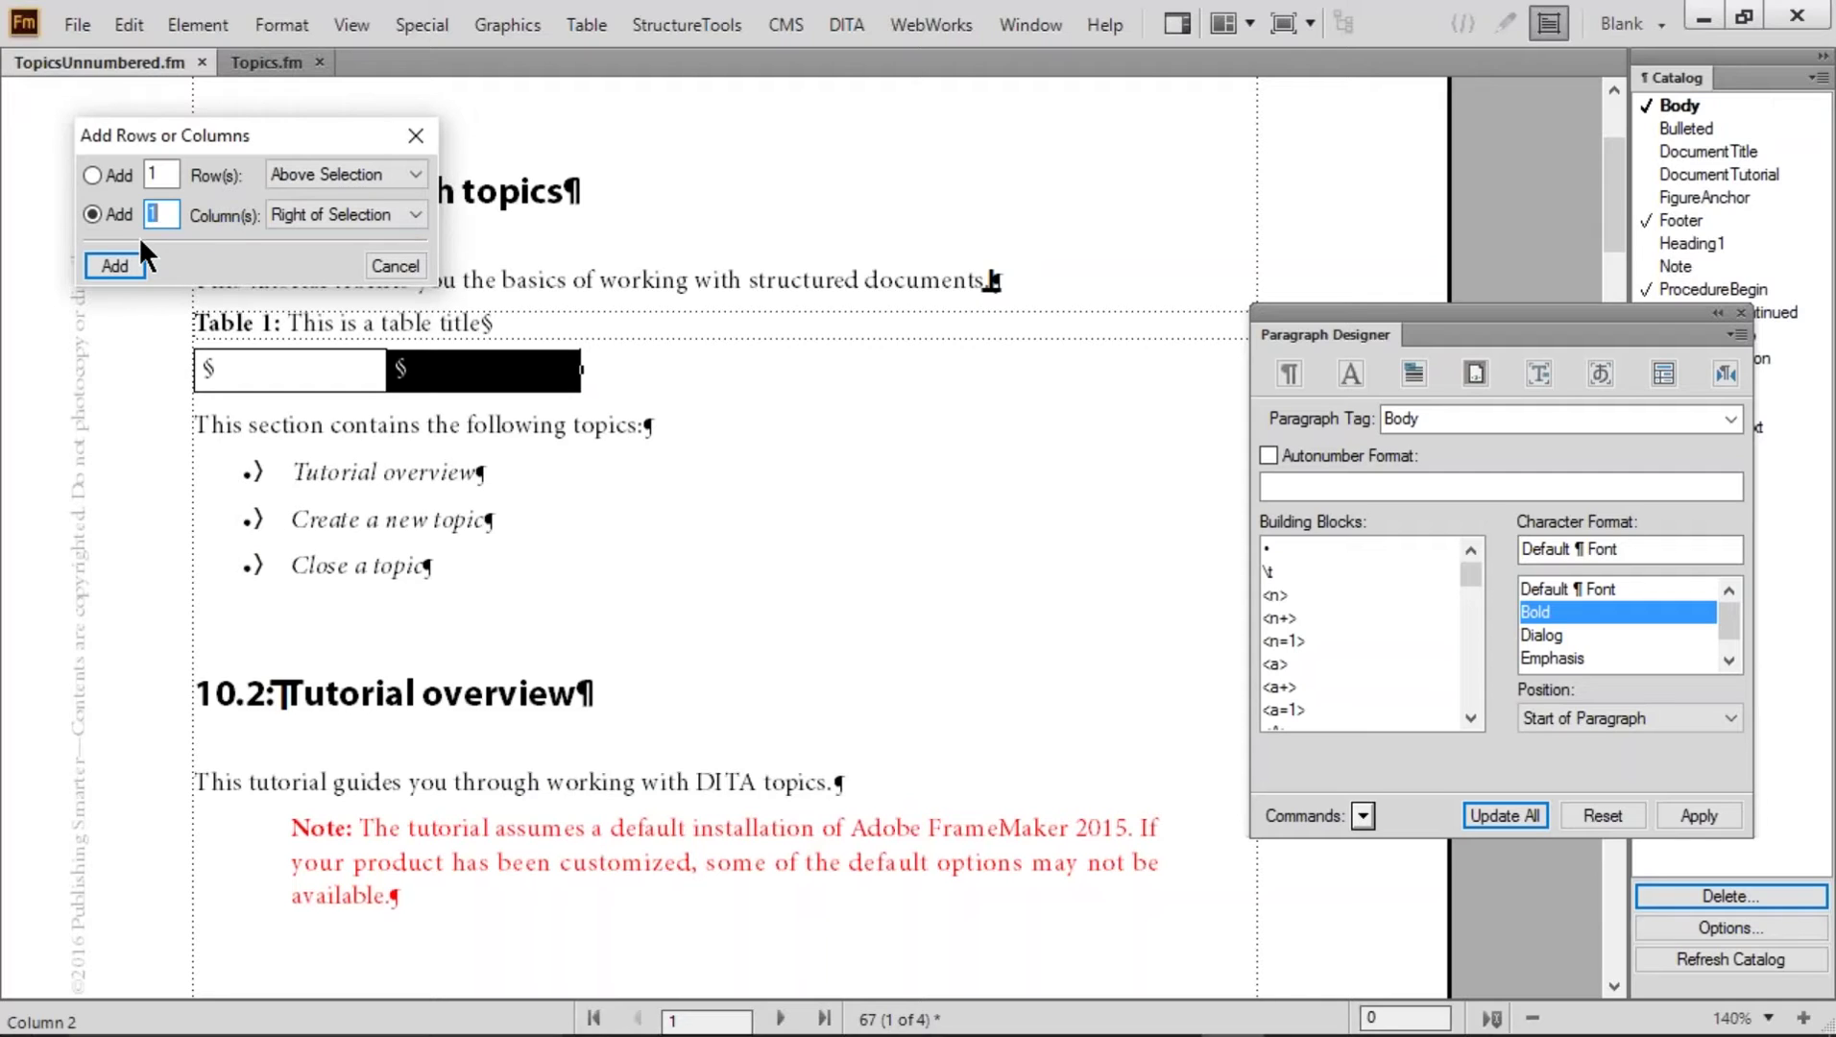
text(3)
click(115, 265)
Add one heading row to the table
click(398, 370)
right_click(450, 371)
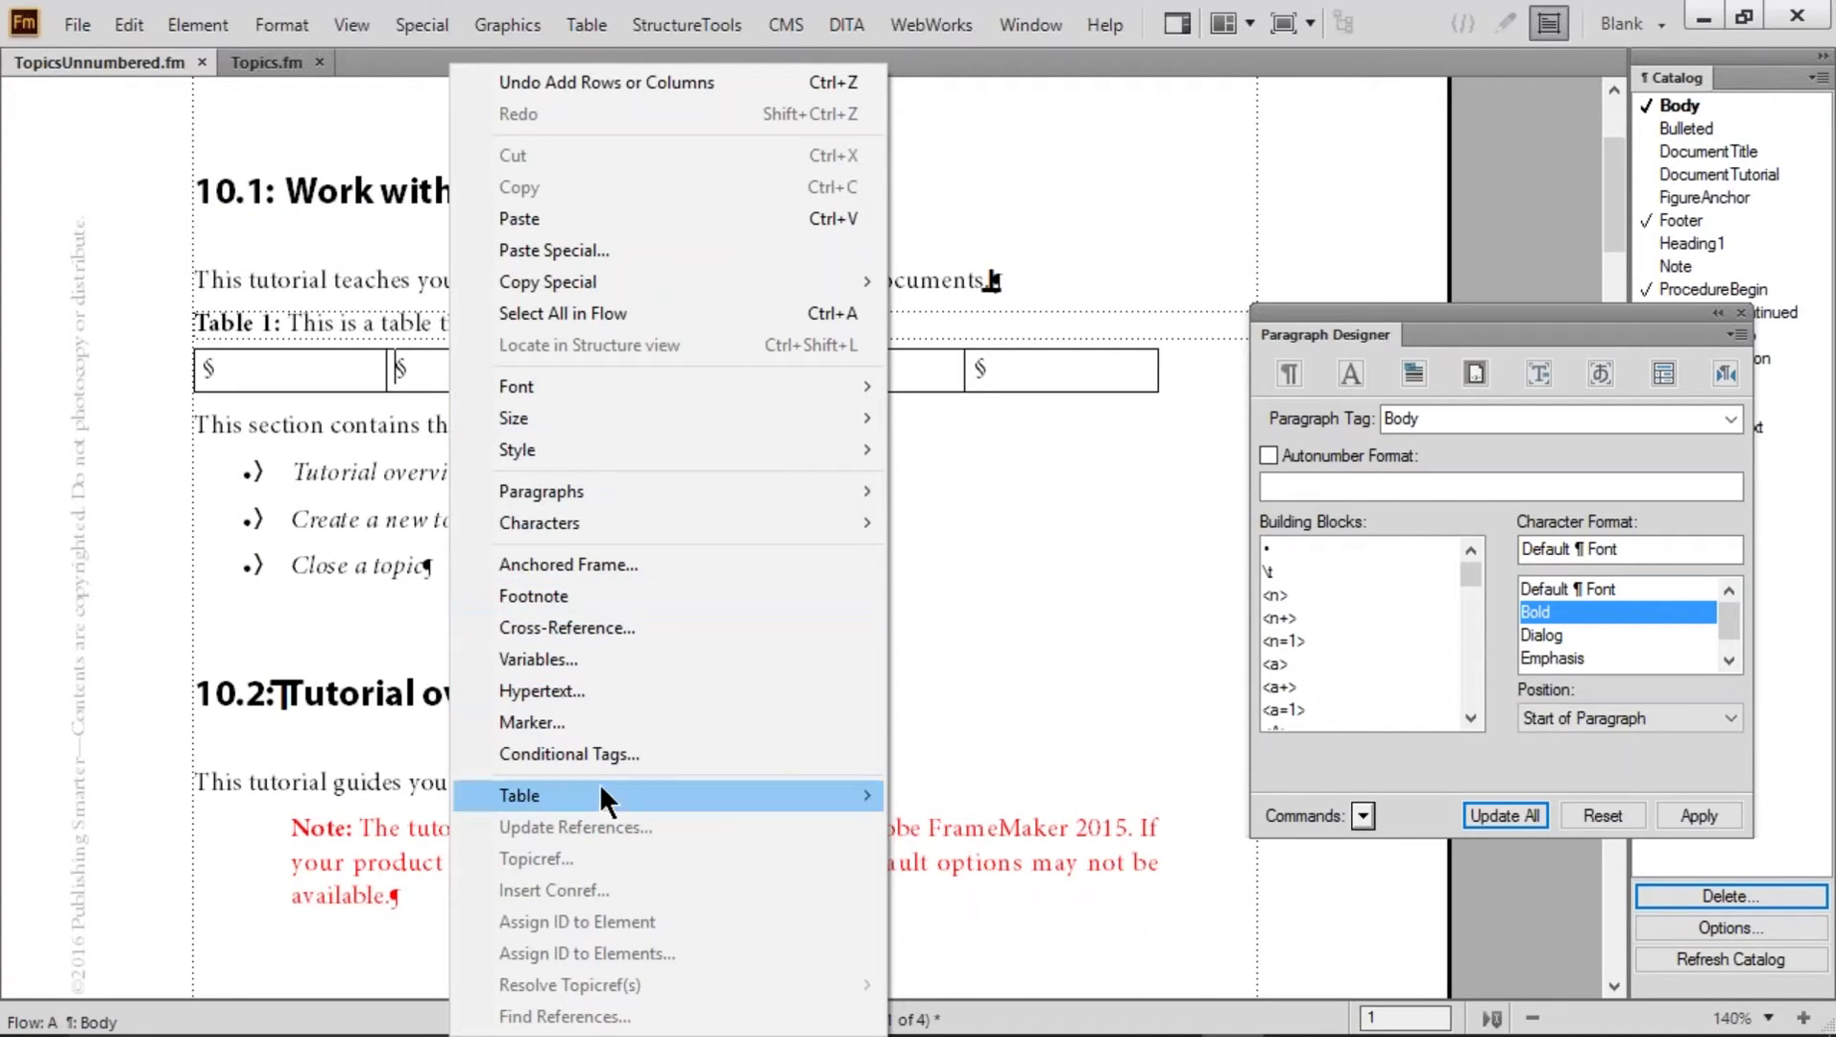
mouse_move(599, 789)
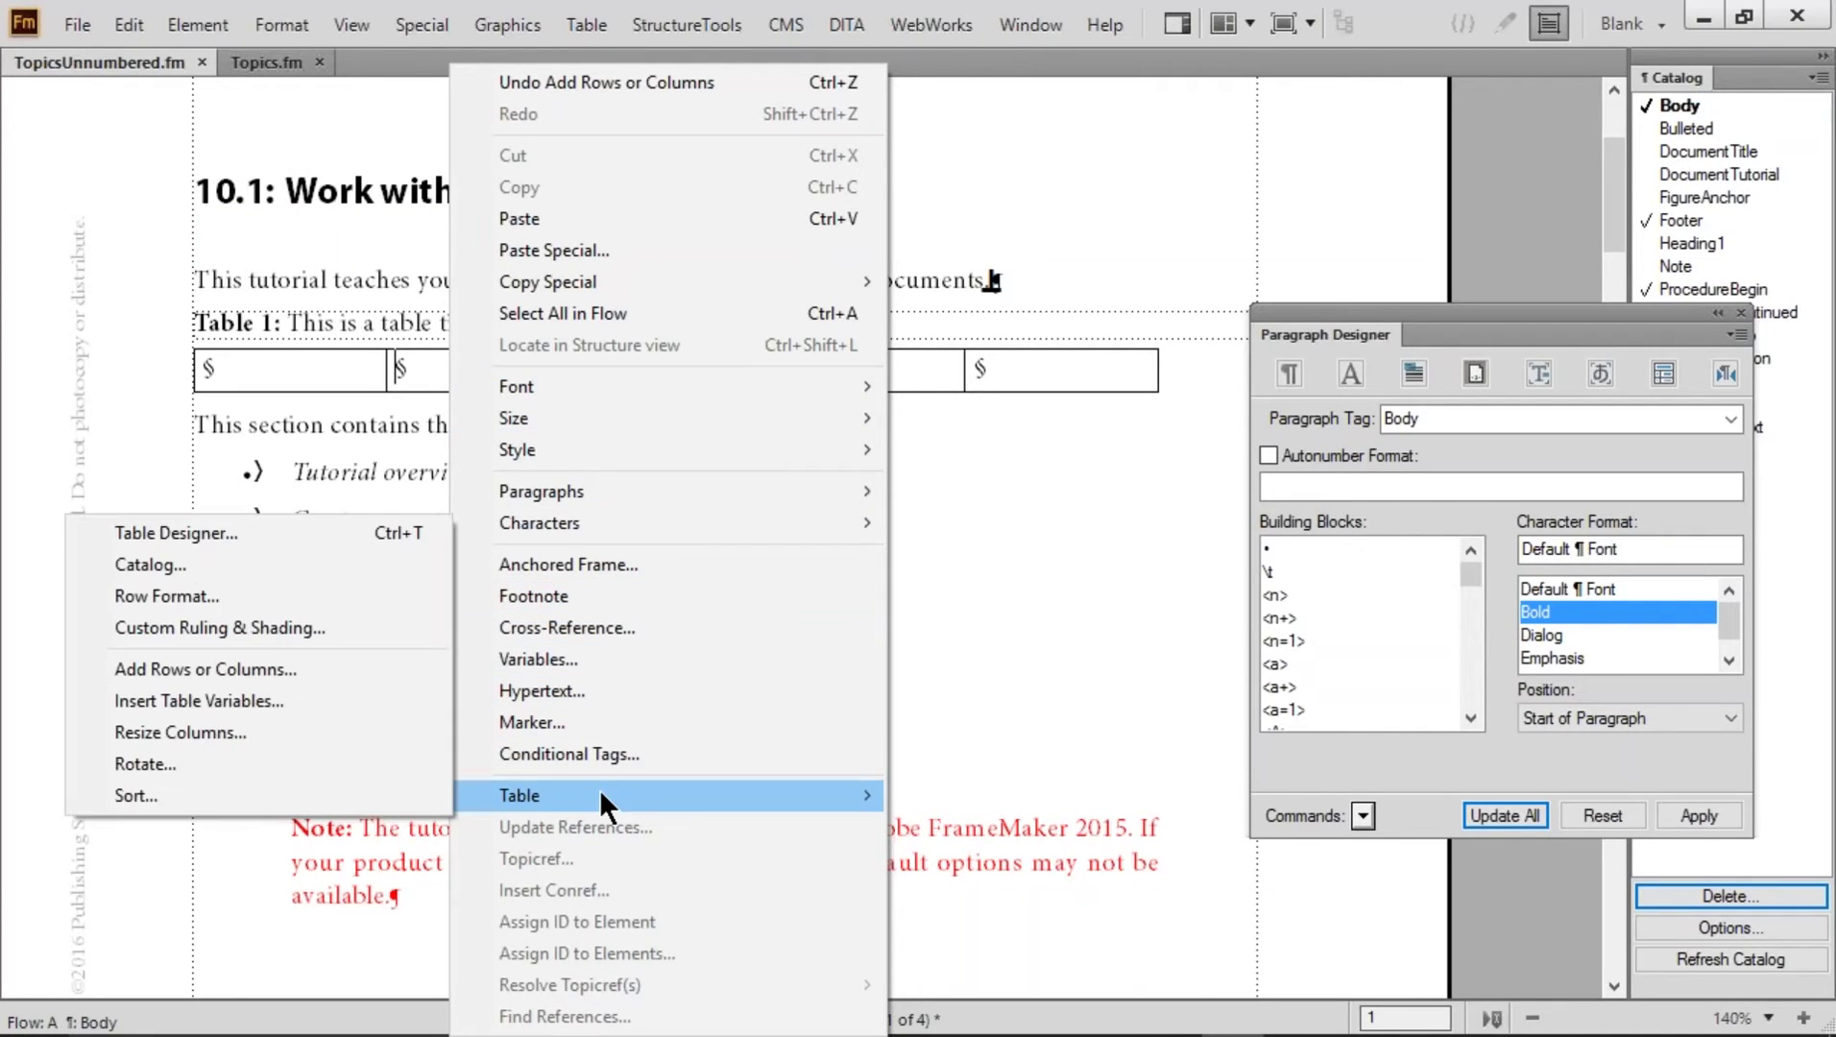
click(304, 674)
click(96, 171)
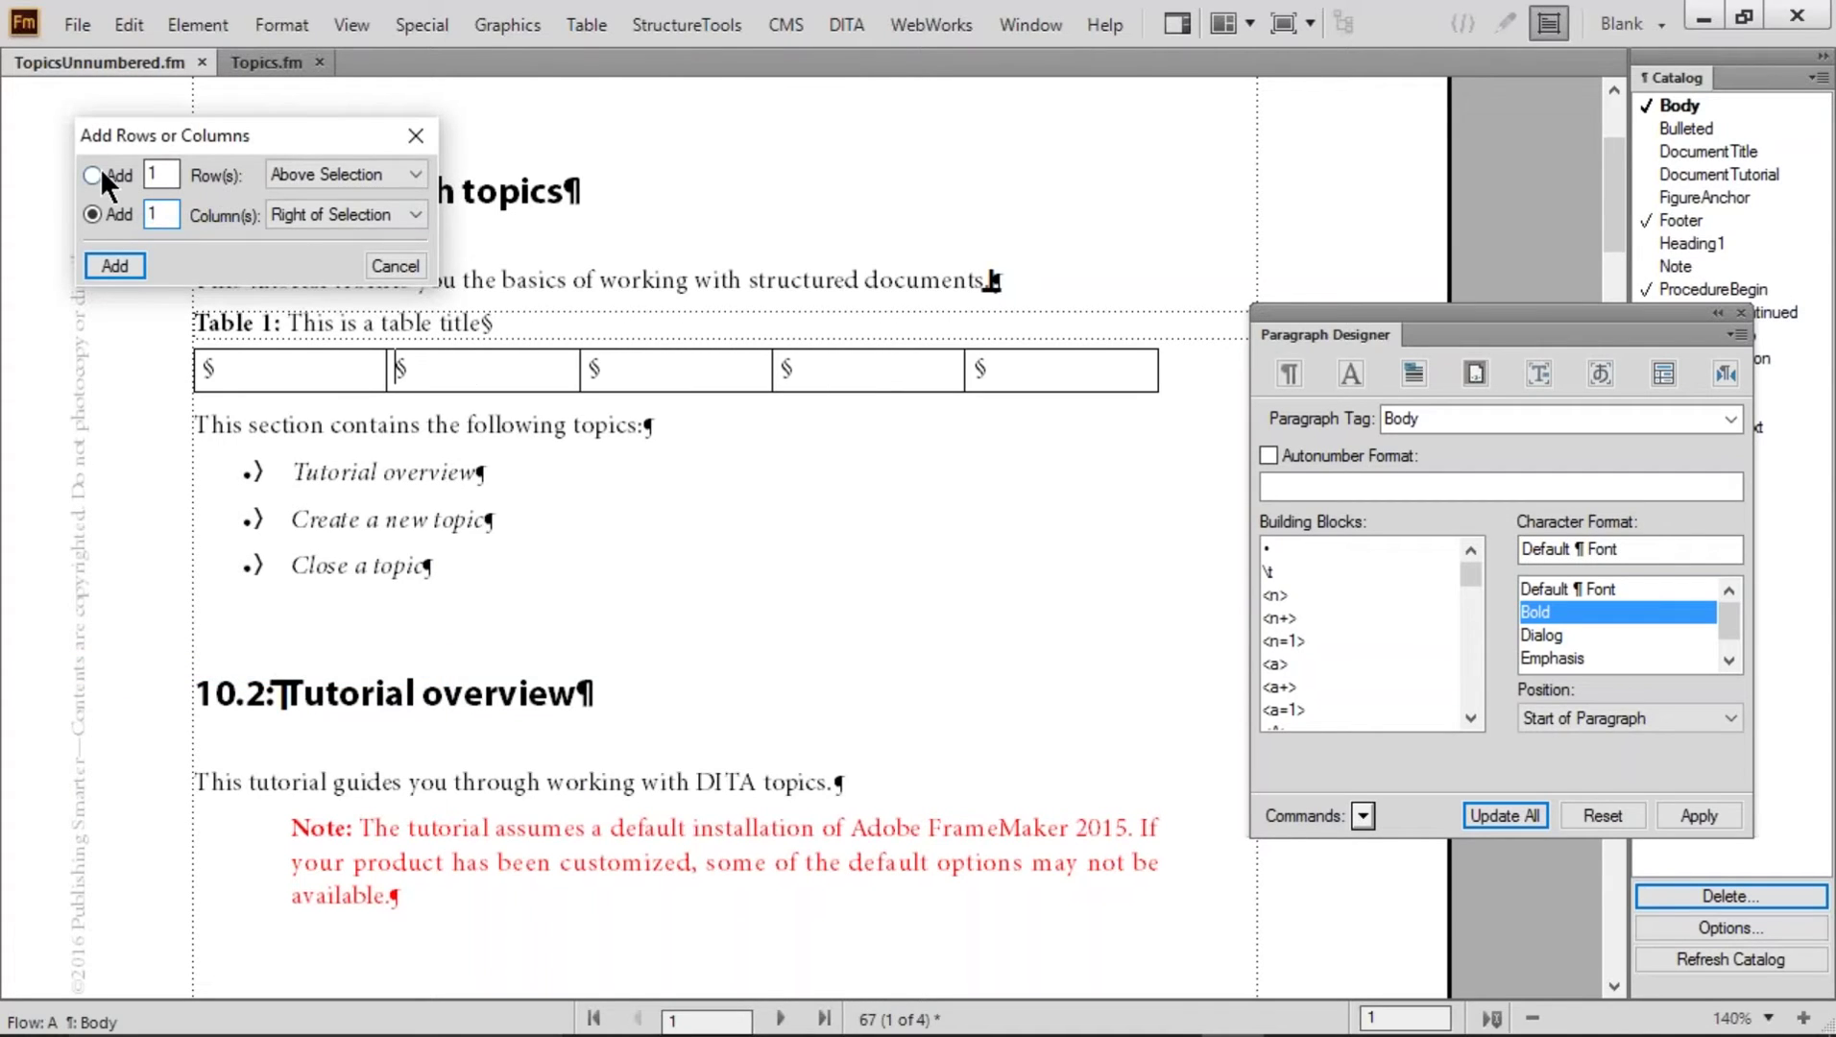
click(288, 175)
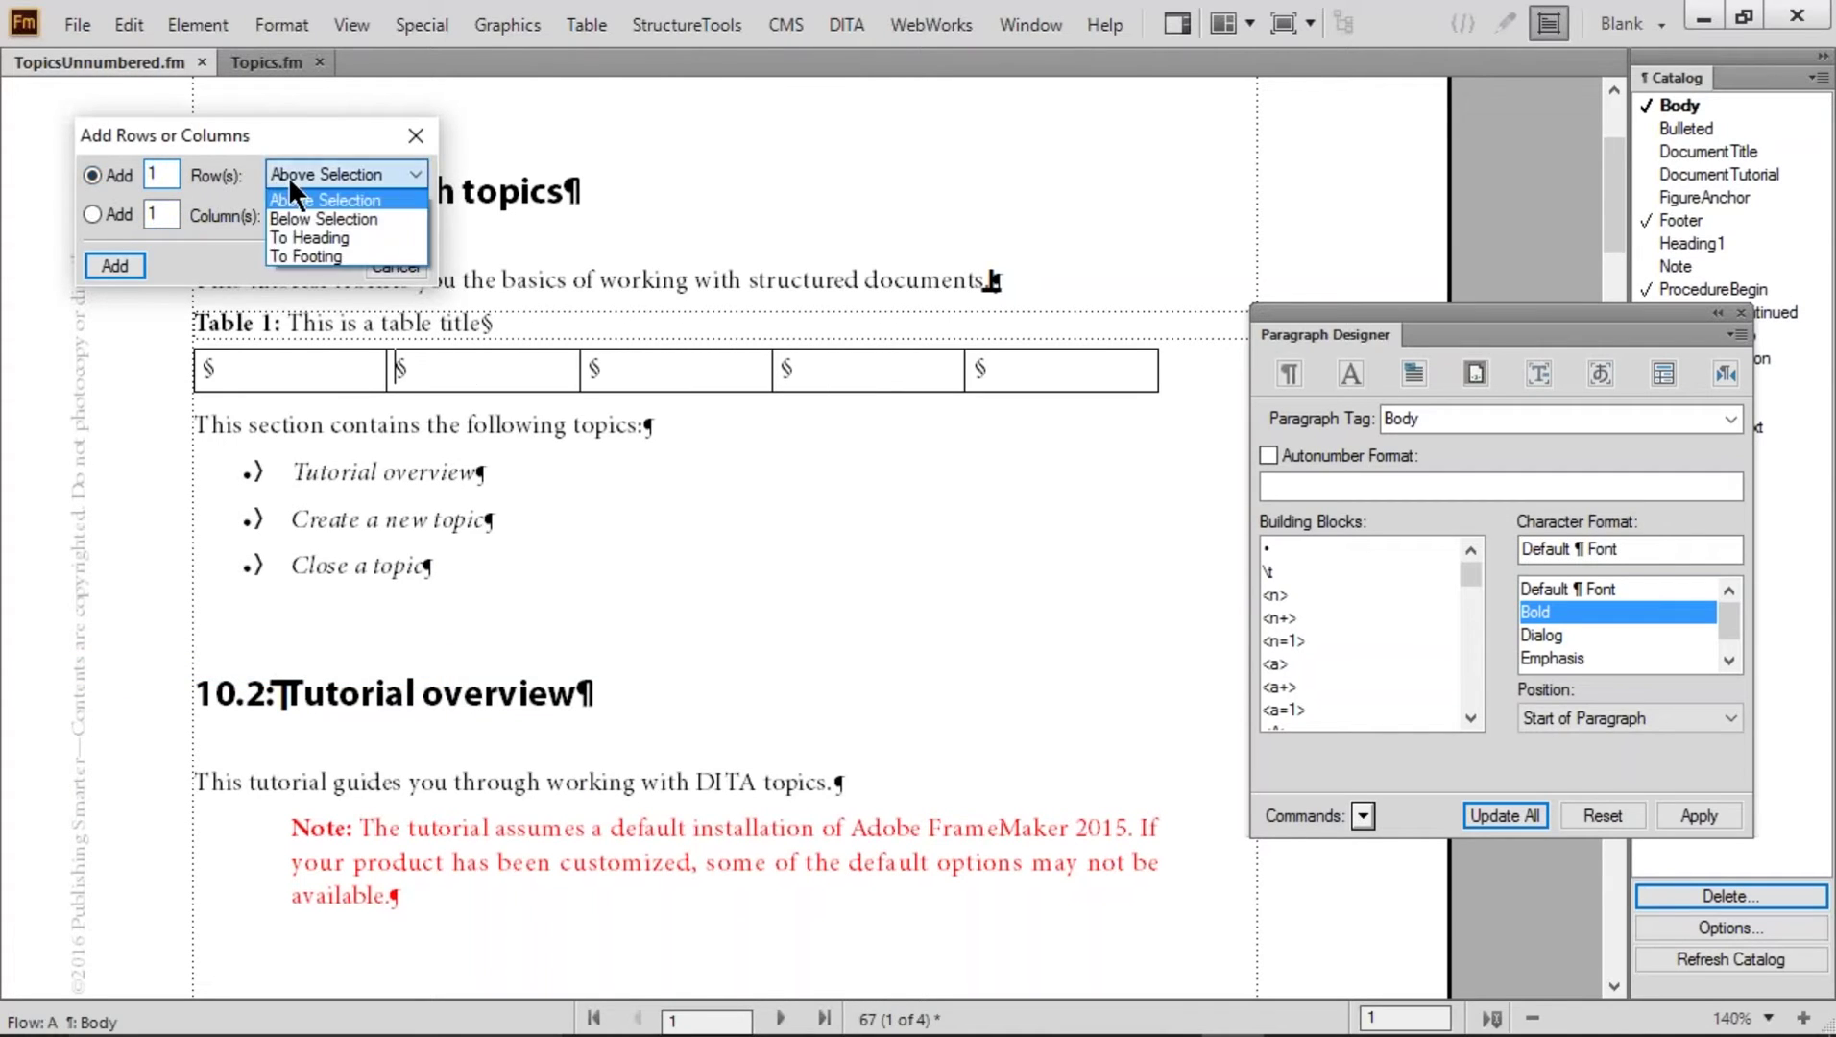
click(290, 236)
click(107, 265)
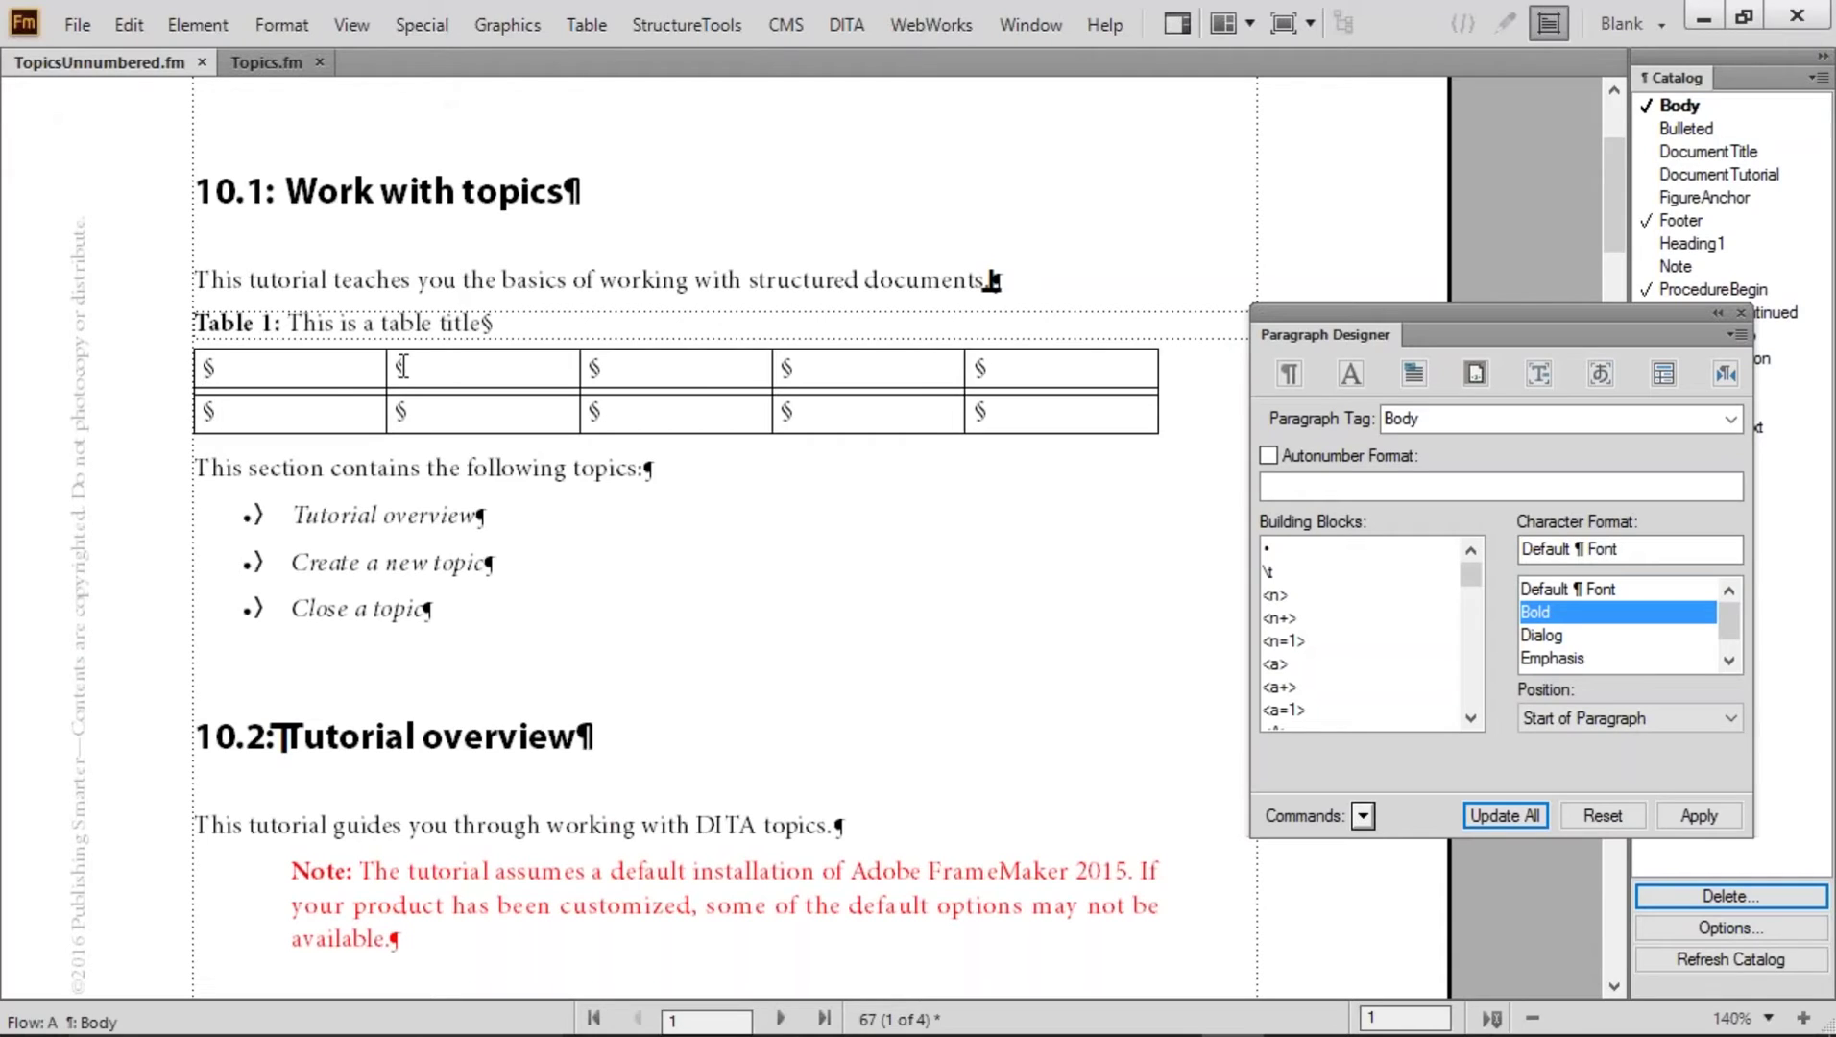
Add four more body rows below the table's existing body row
click(334, 410)
key(ctrl+Return)
key(ctrl+Return)
key(ctrl+Return)
key(ctrl+Return)
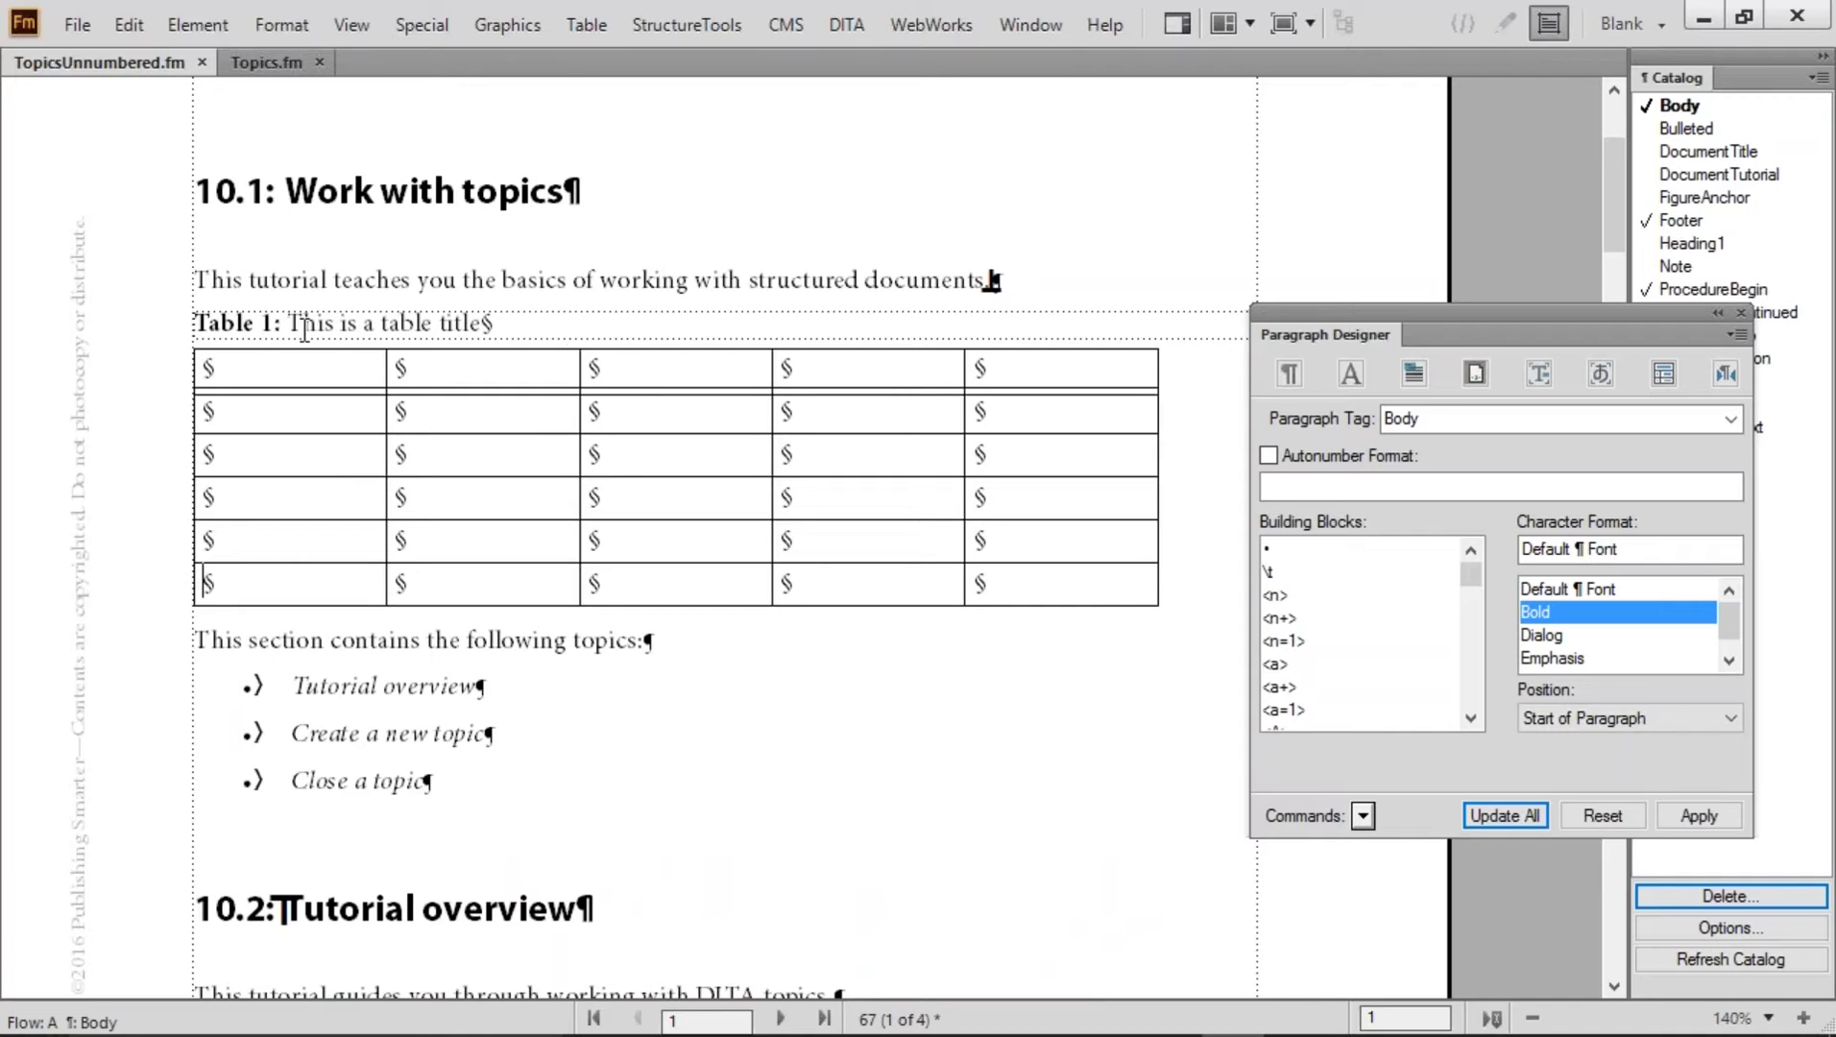
Try inserting a one-column, one-row UnstructMasterPageMaps table after "This section contains the following topics:", and undo the insertion
drag(278, 323, 432, 332)
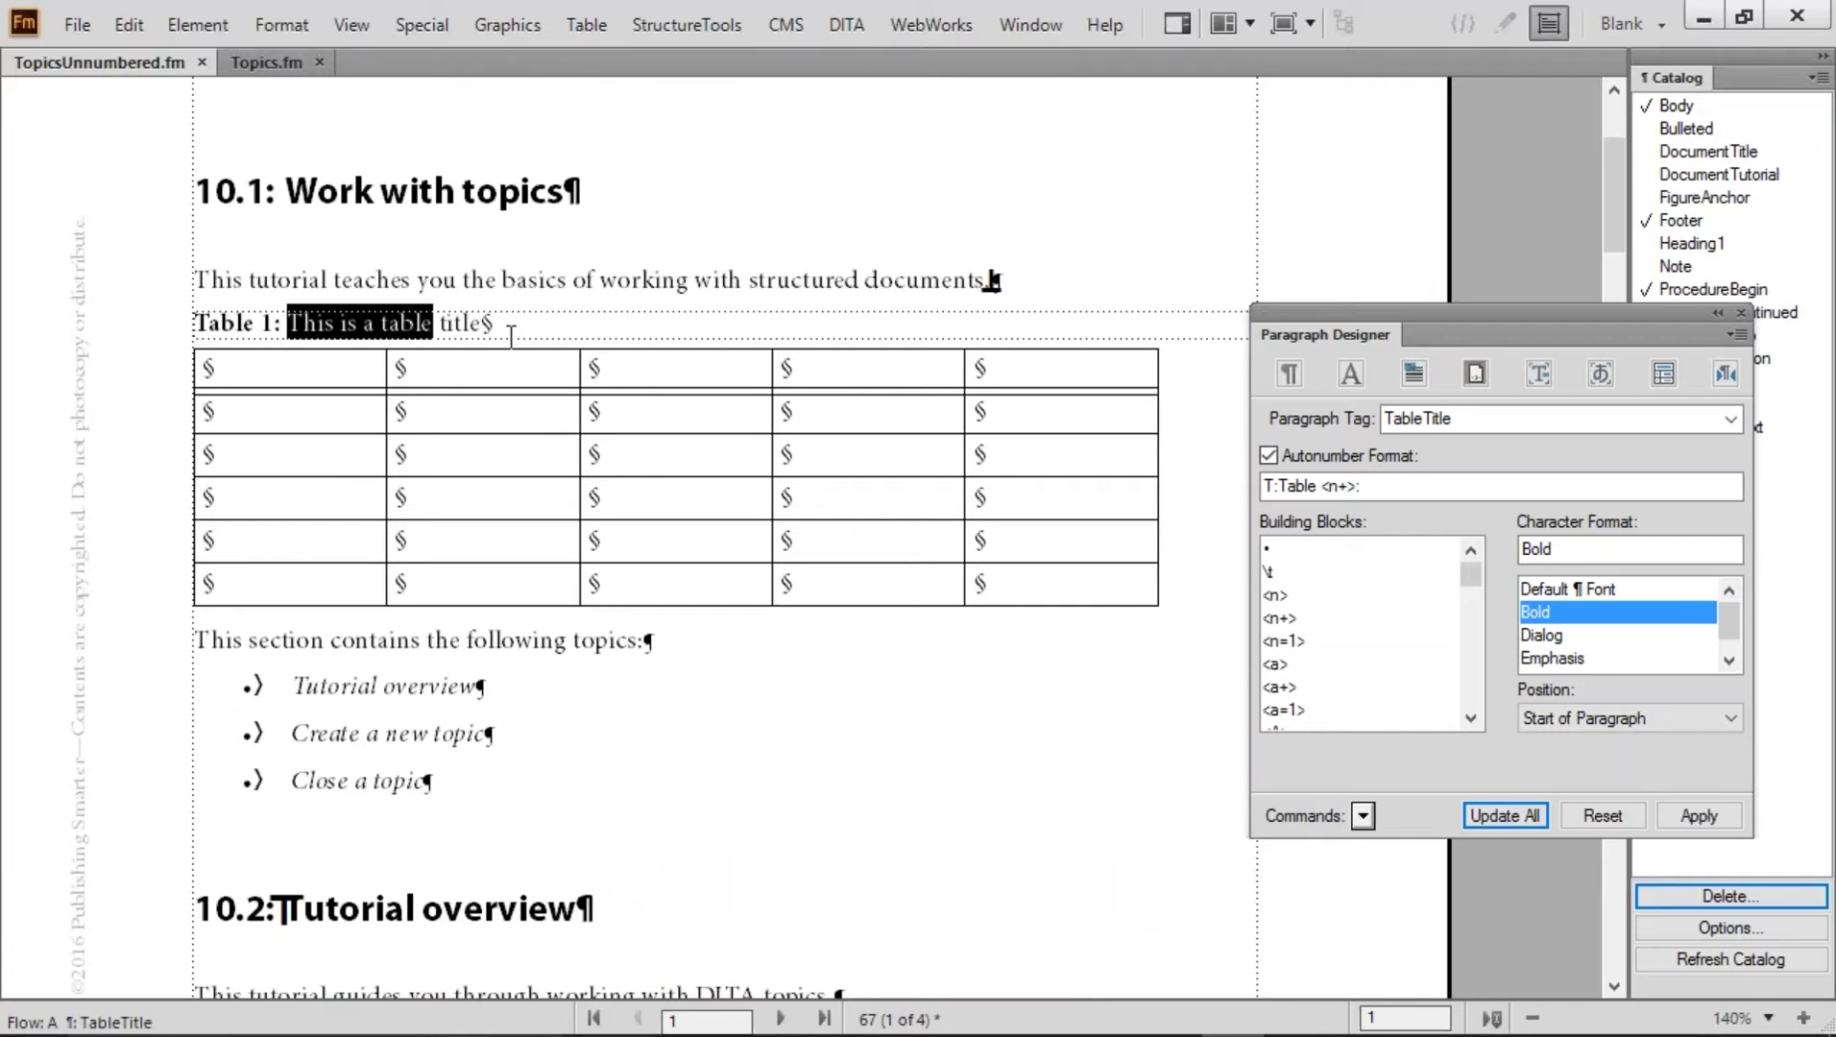
scroll(649, 710, down, 3)
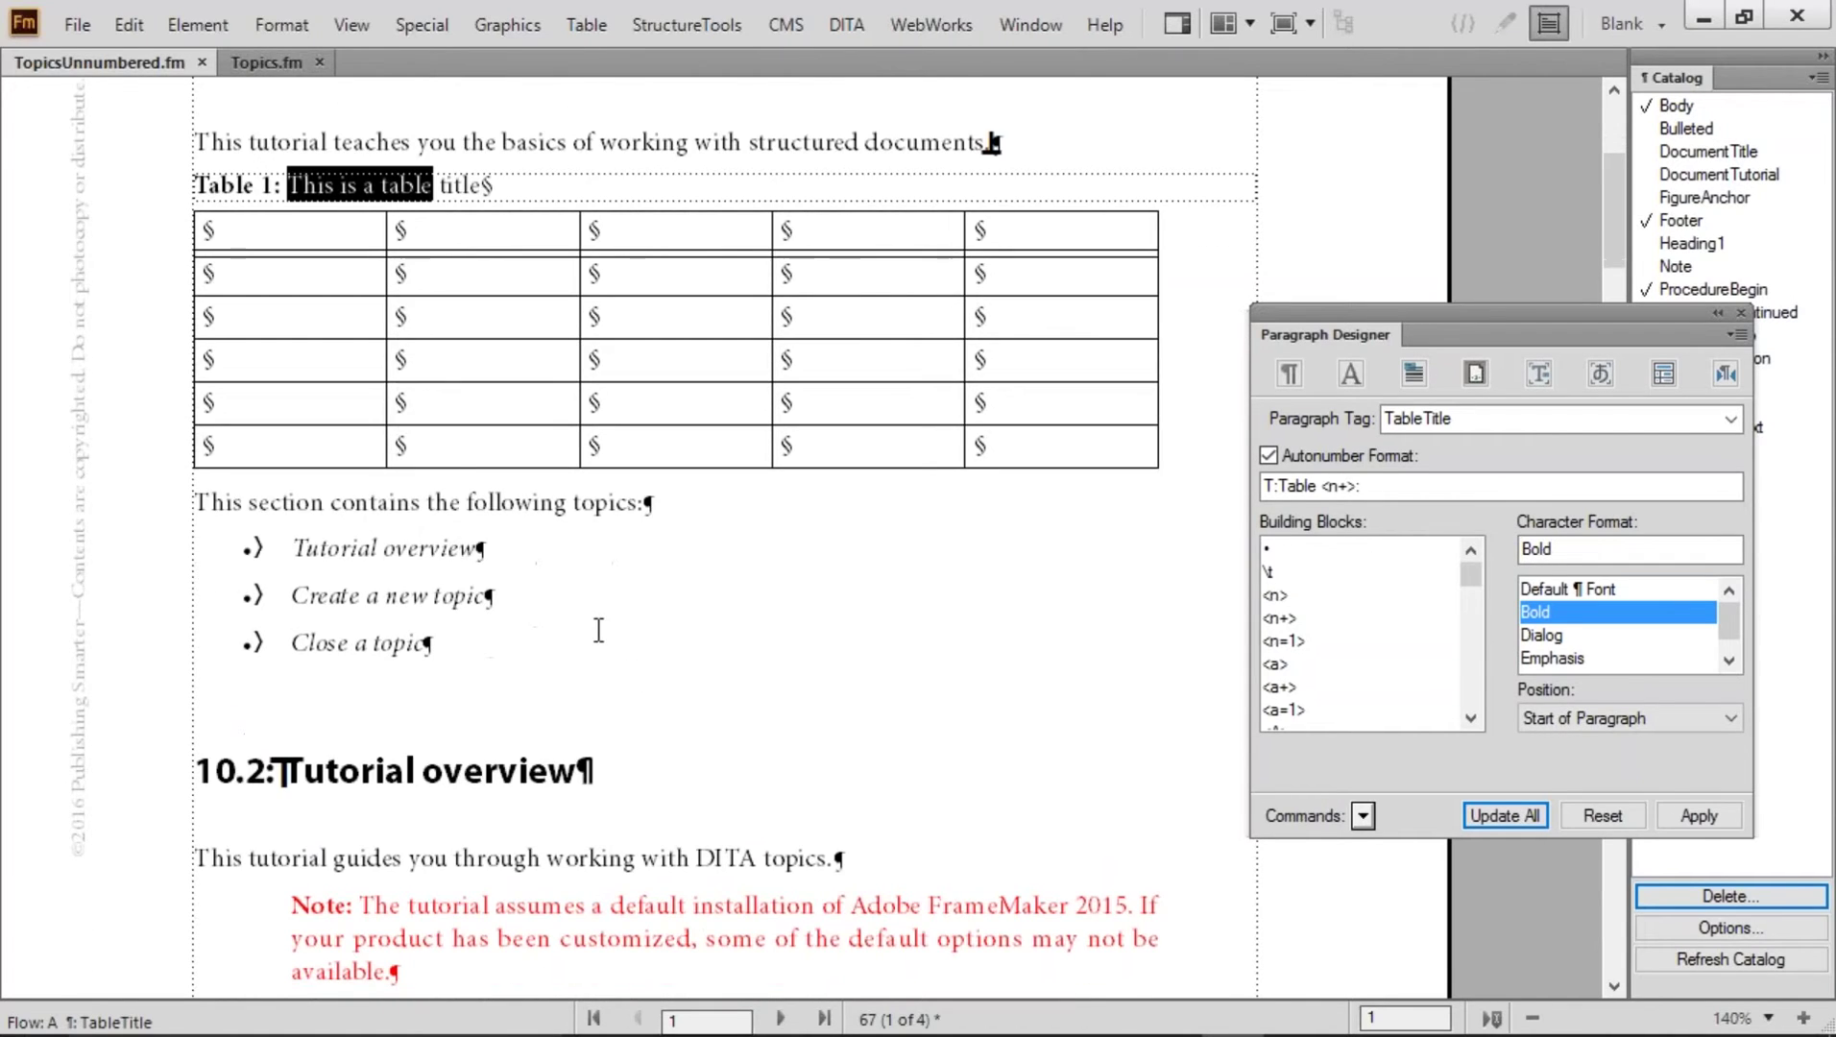
click(645, 501)
click(586, 24)
click(634, 46)
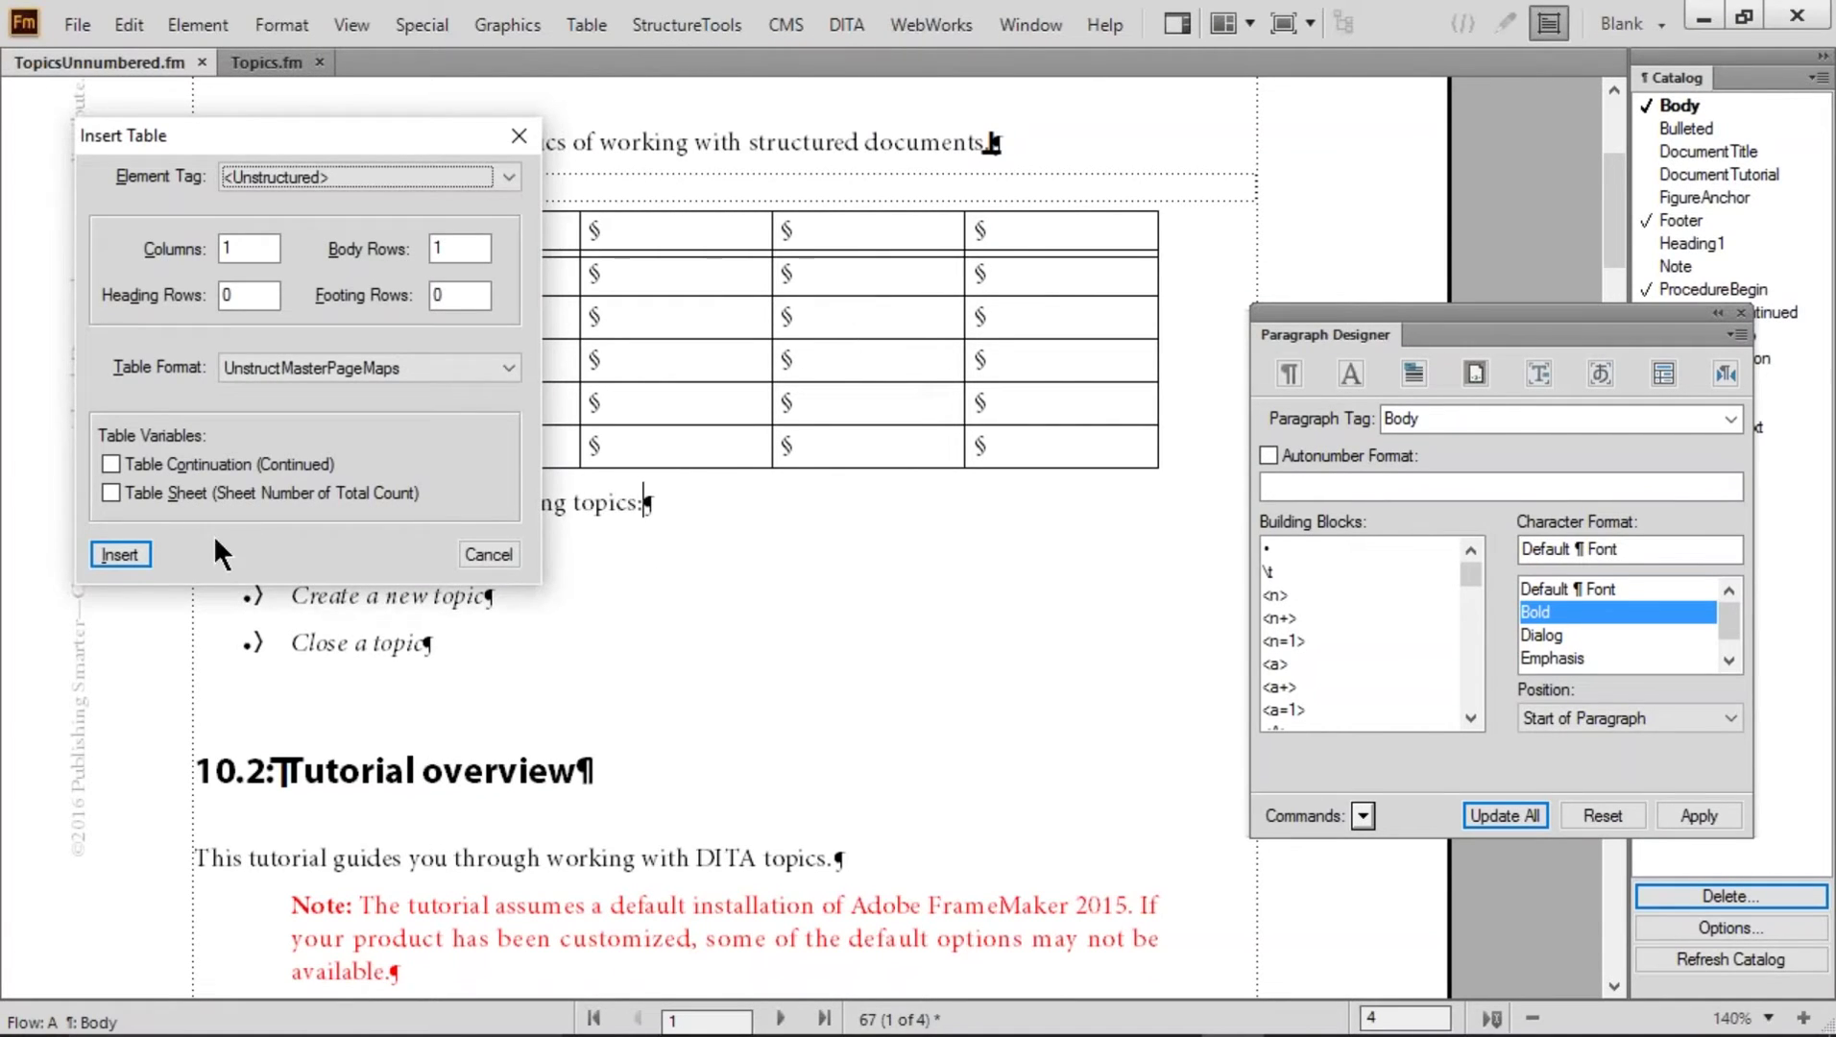
click(120, 554)
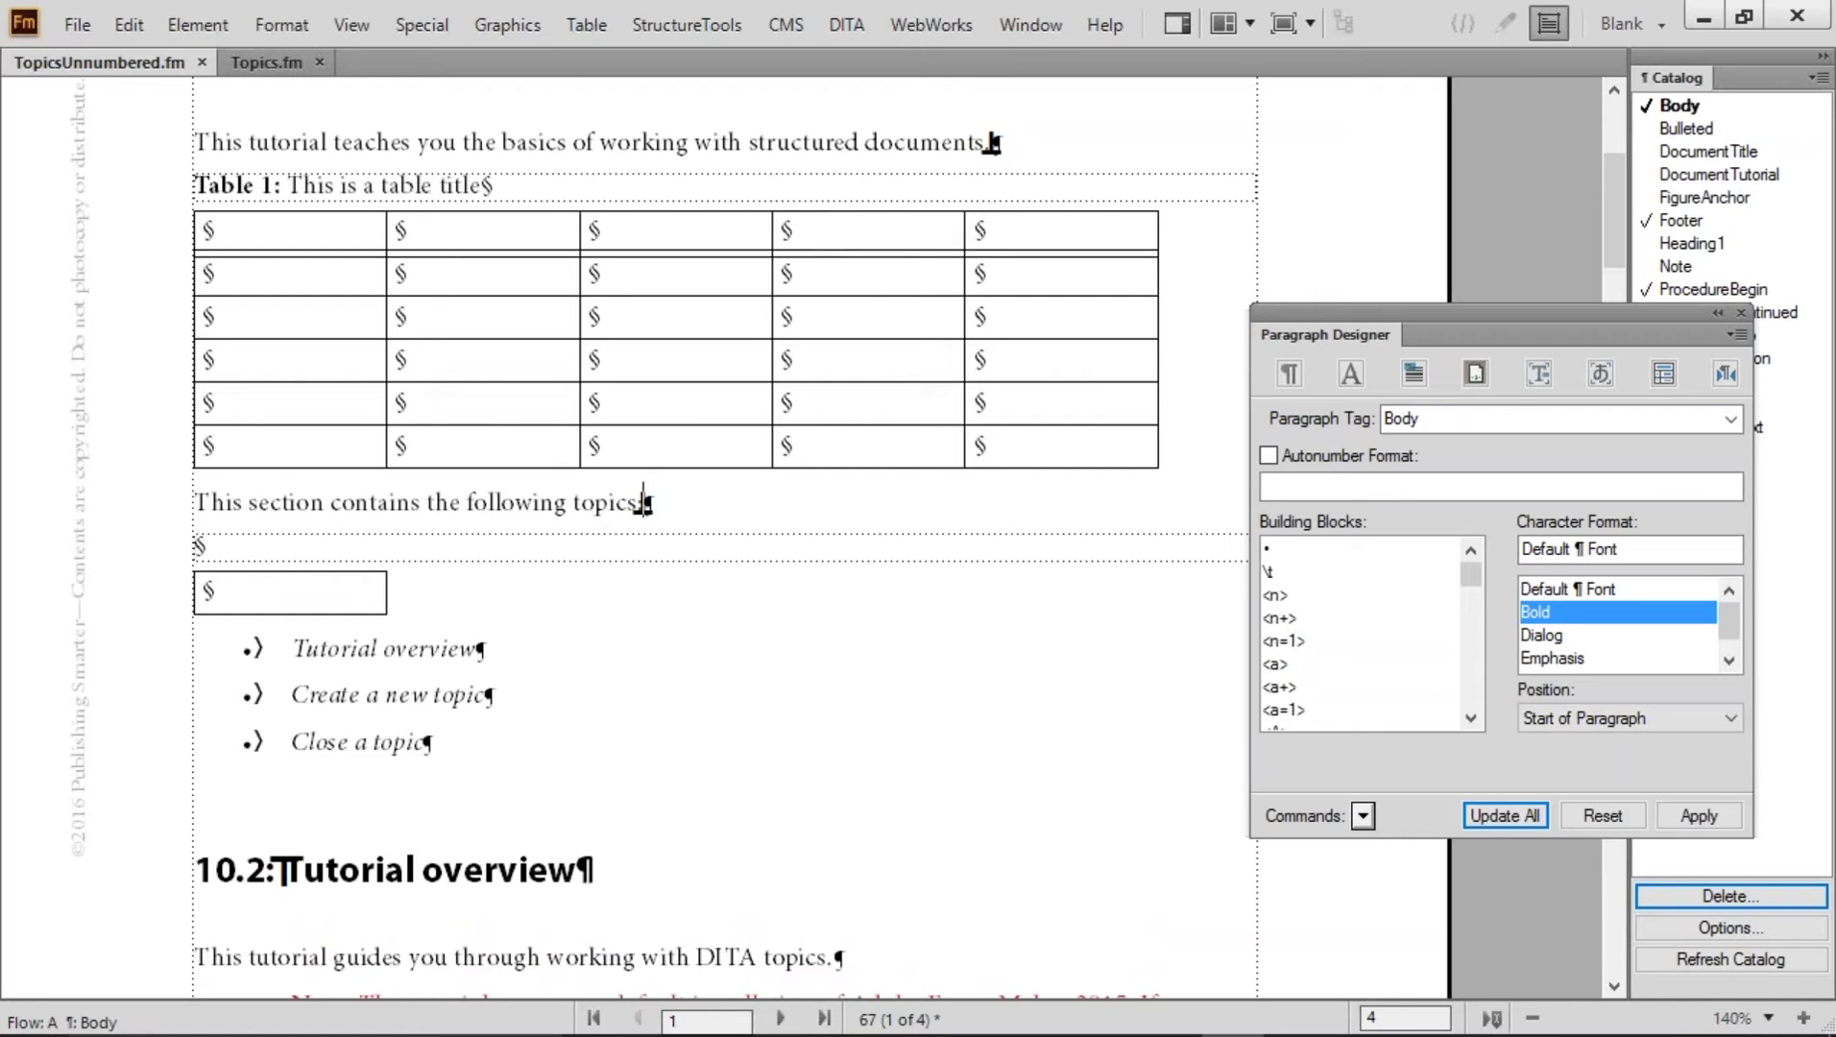
key(ctrl+z)
Update all of the UnstructMasterPageMaps table format from the current table, and close the Table Designer
click(670, 293)
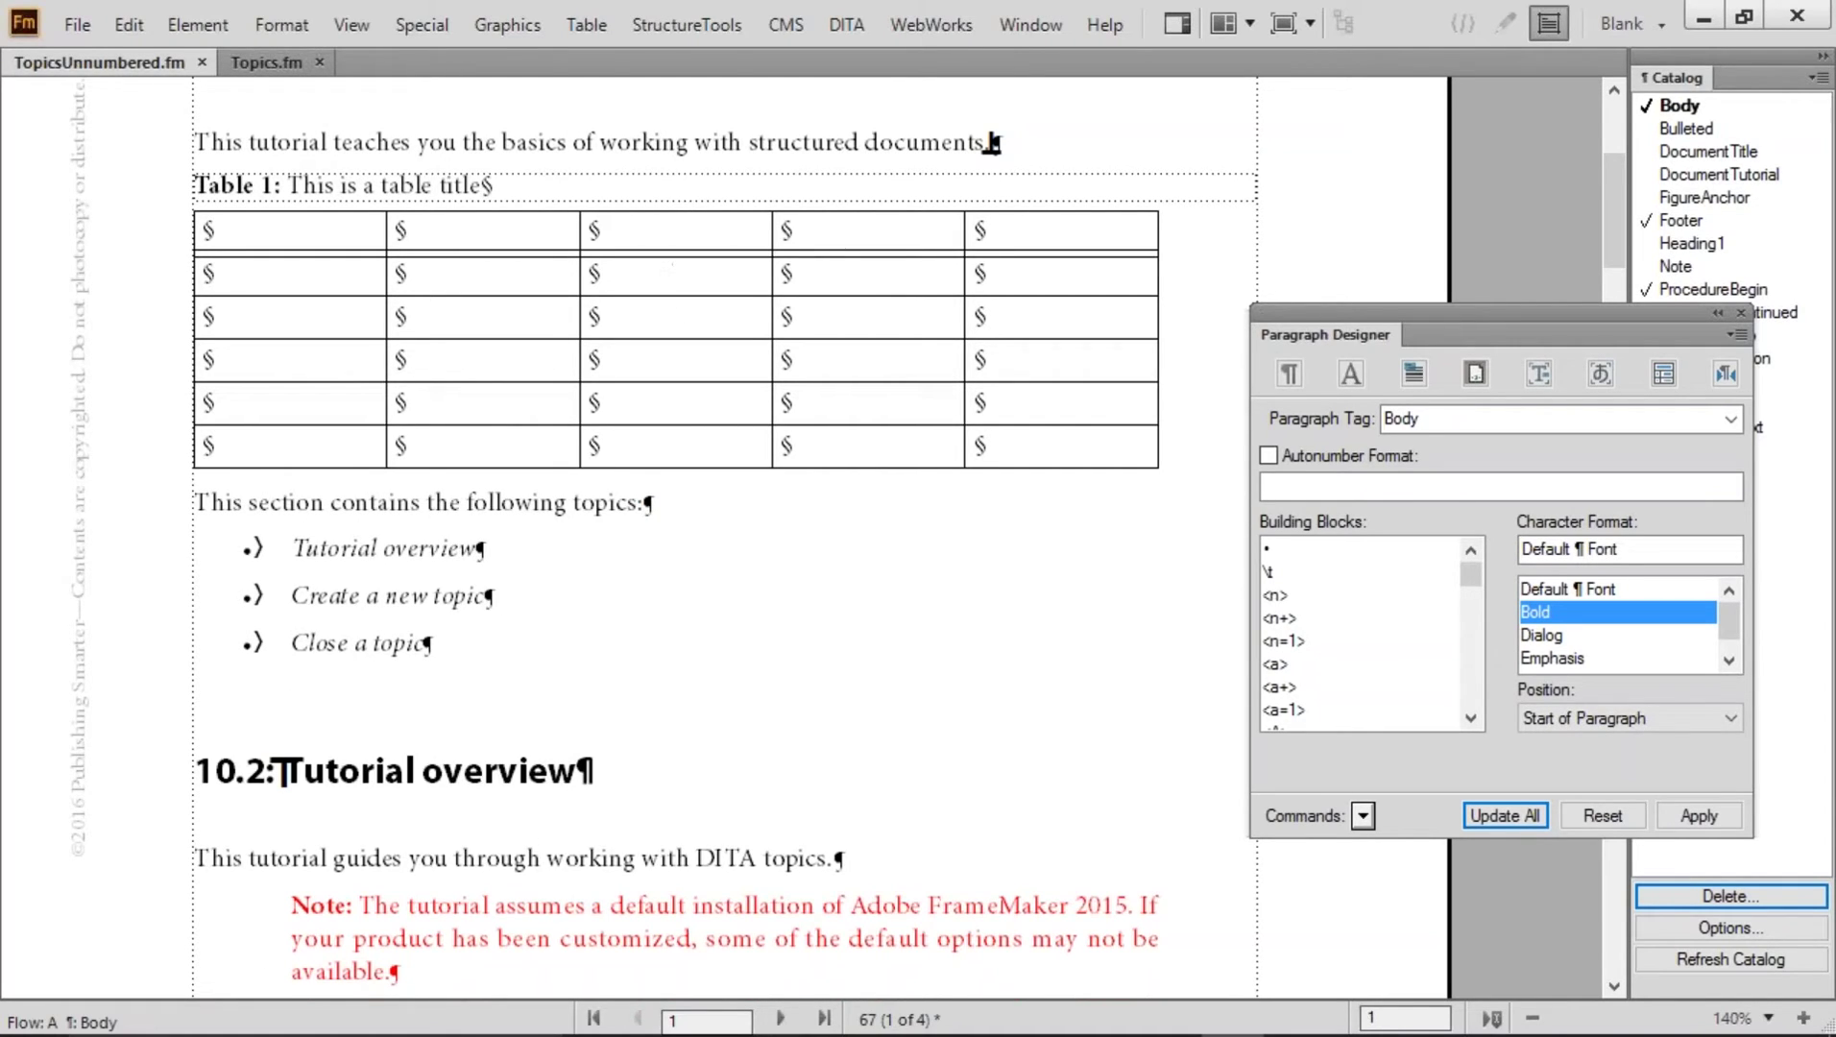
key(ctrl+t)
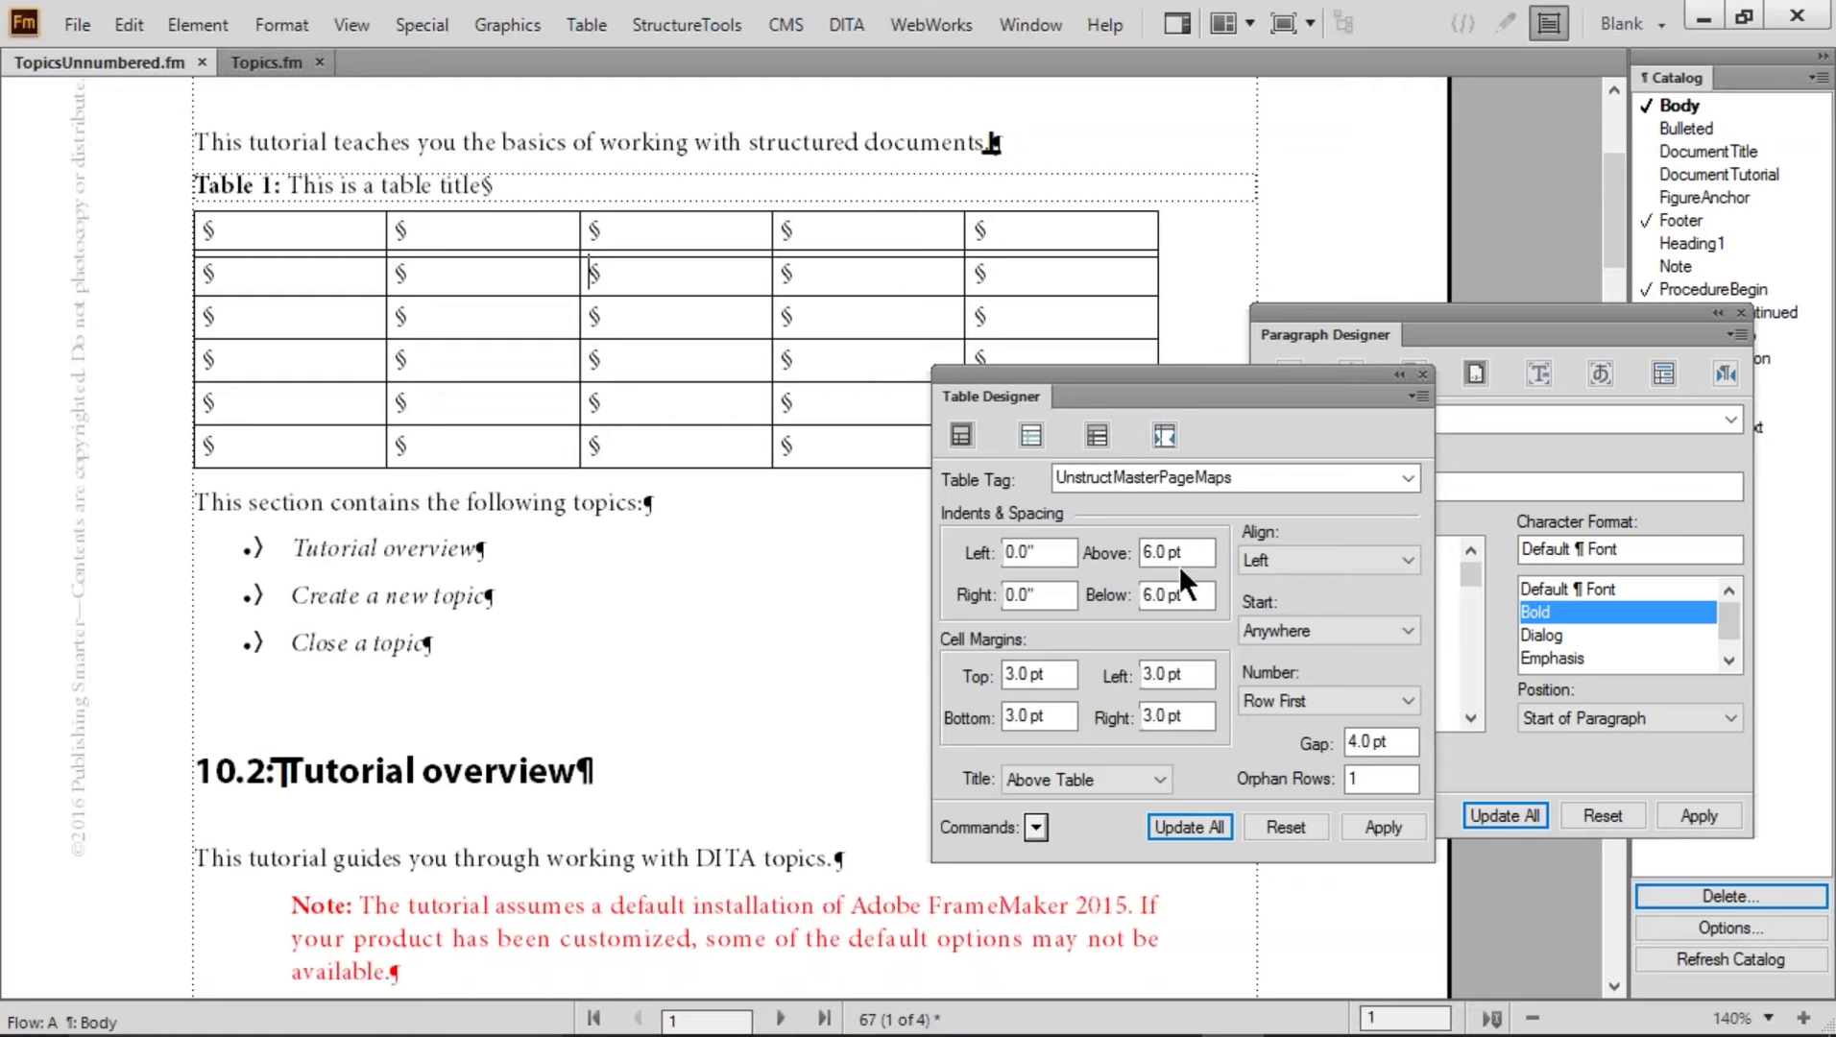
click(1202, 818)
click(1129, 669)
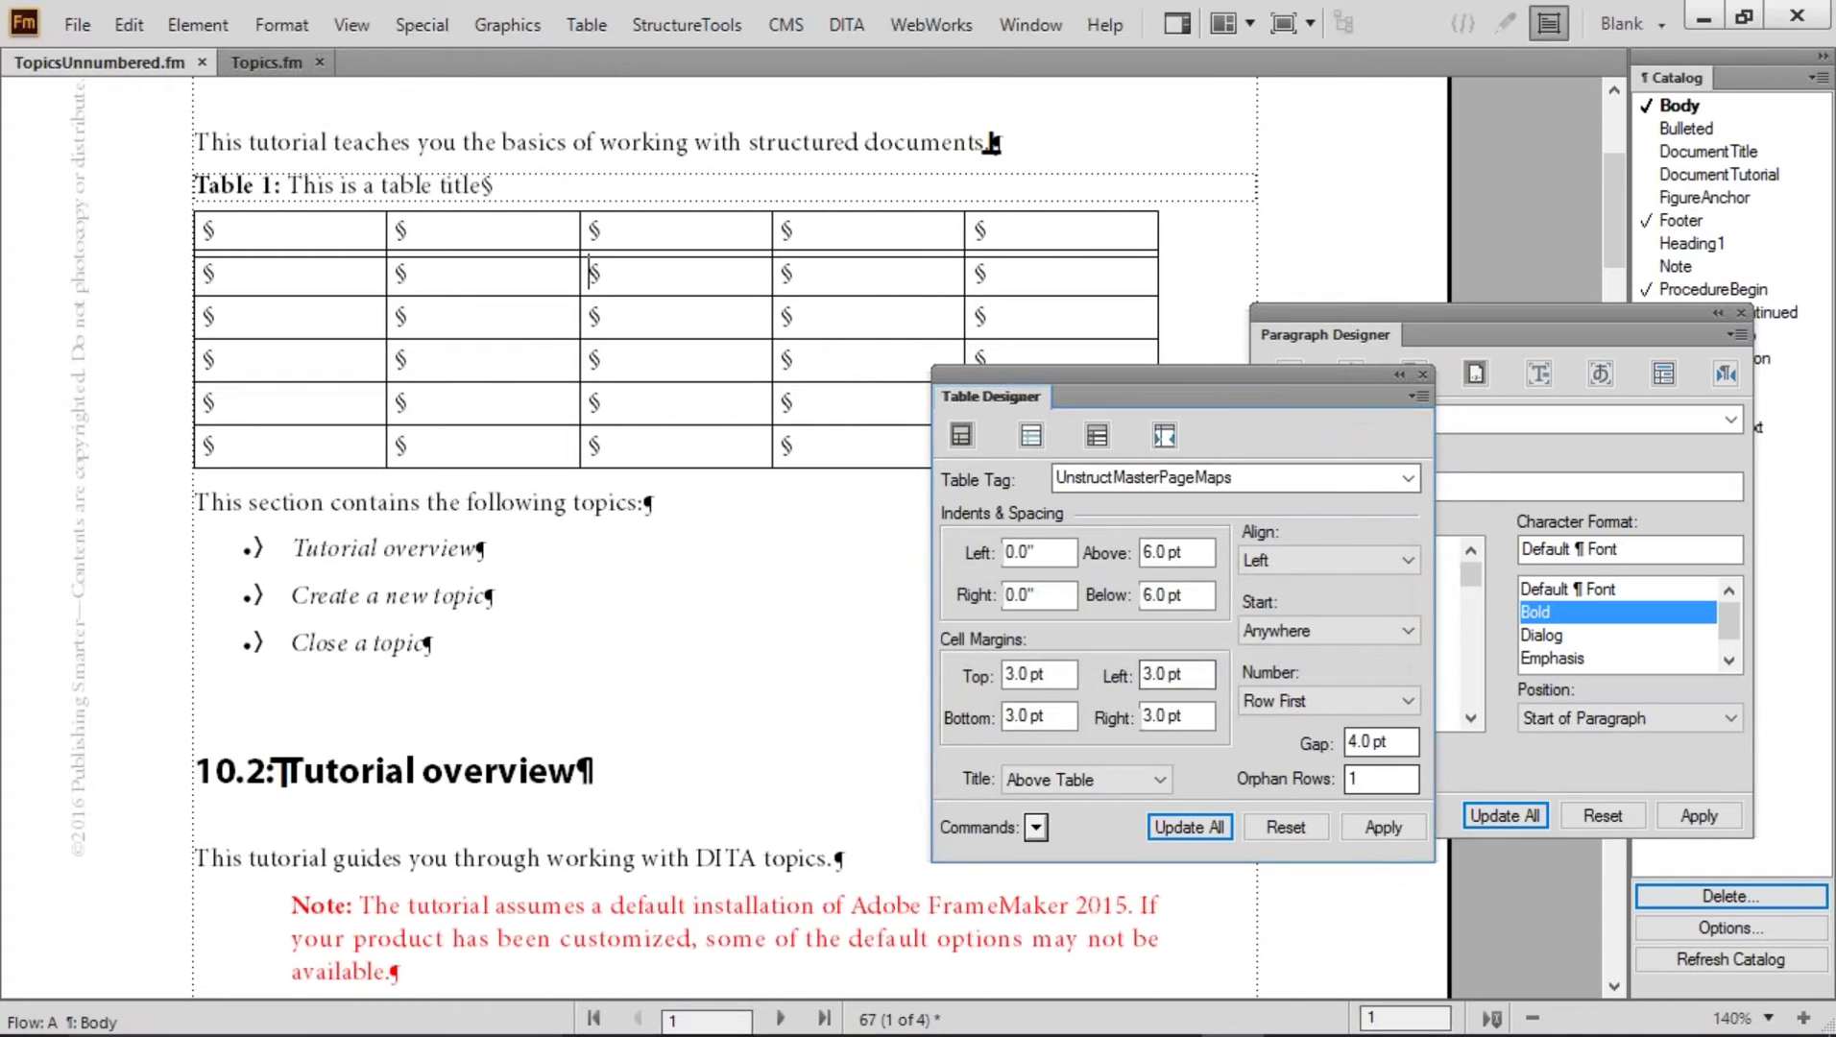
click(1423, 374)
Insert a new table in the updated format after the paragraph "This section contains the following topics:"
click(288, 318)
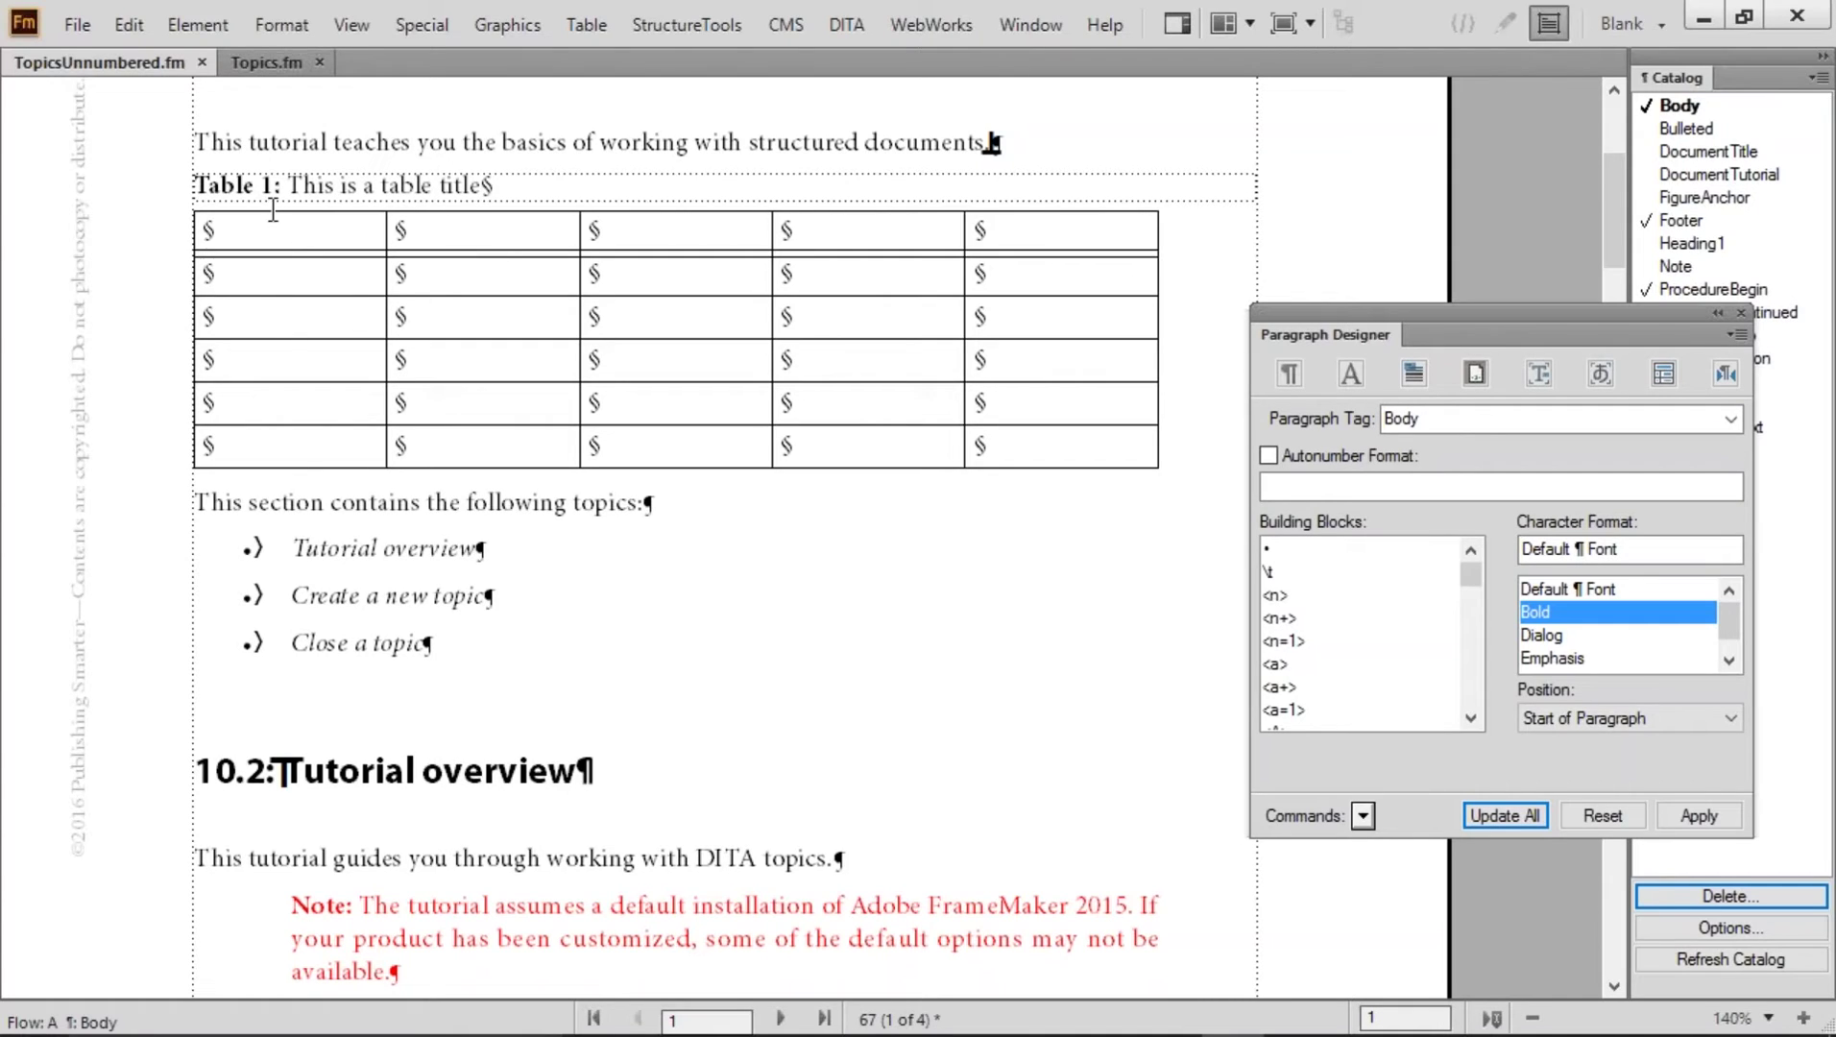
drag(288, 183, 536, 192)
click(542, 197)
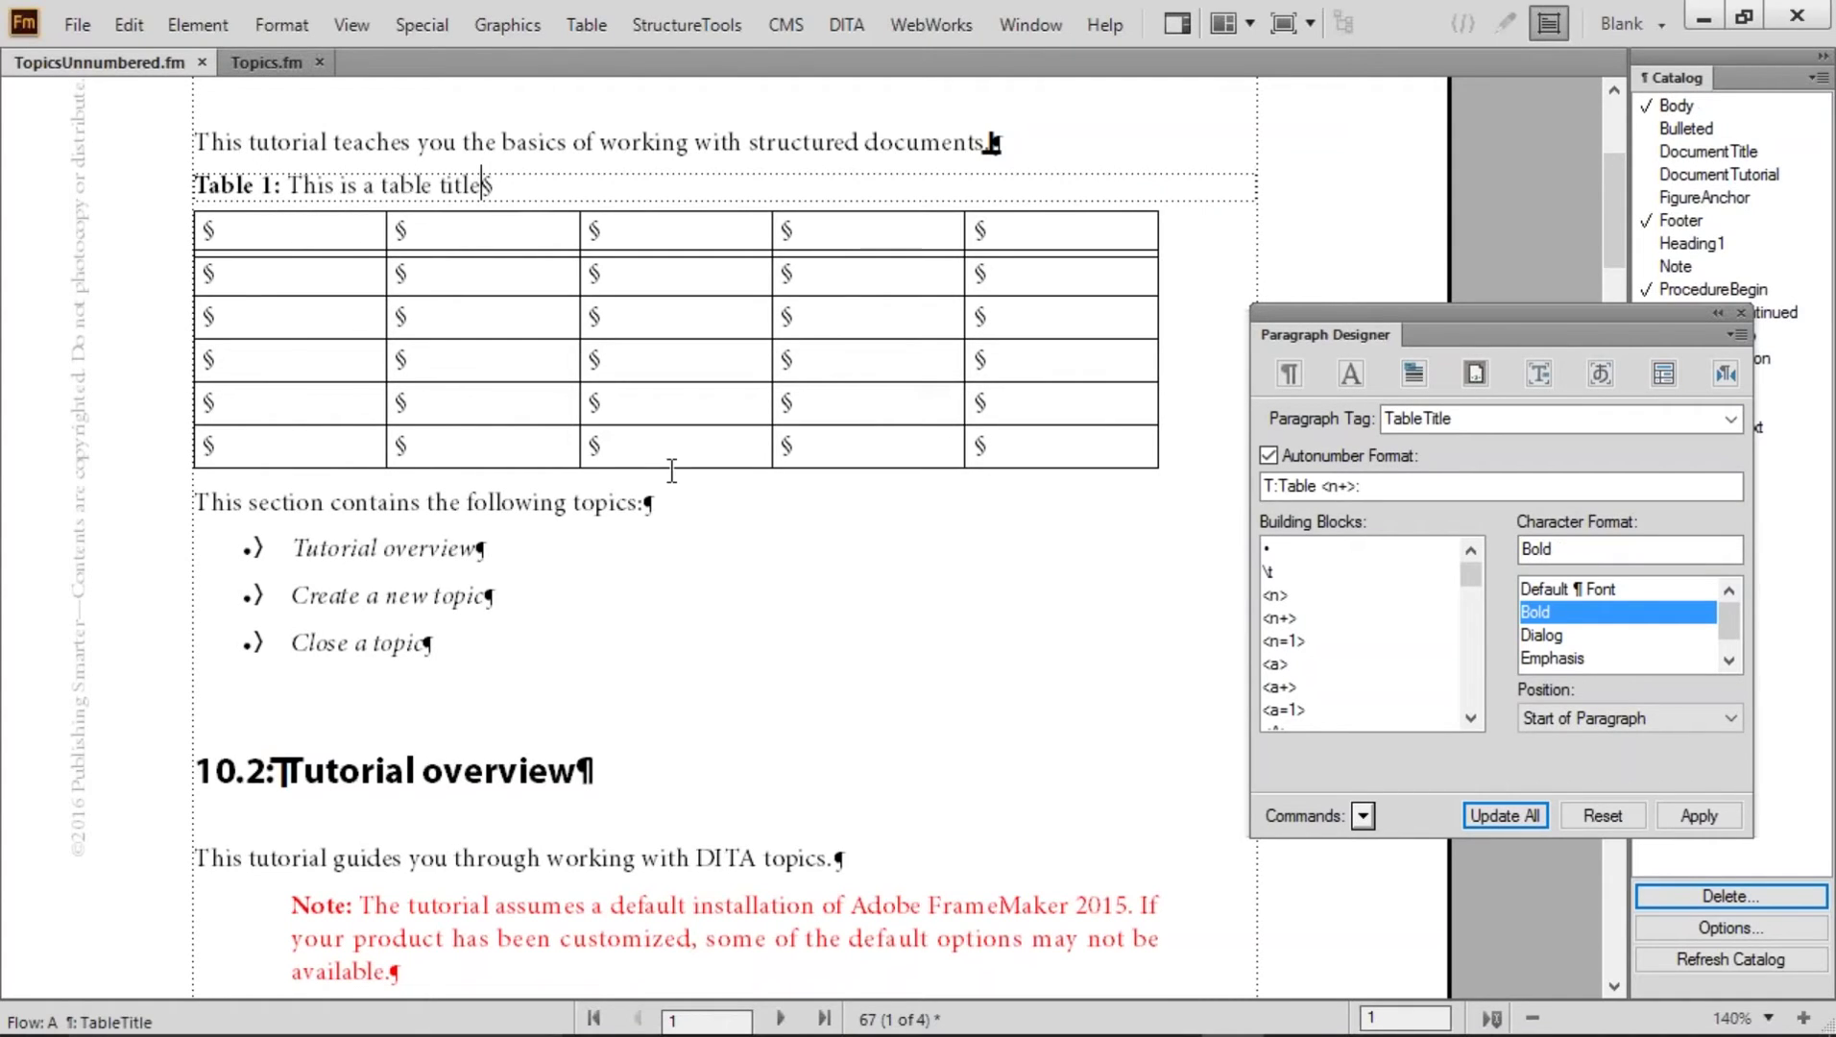
click(681, 506)
key(alt+t)
key(i)
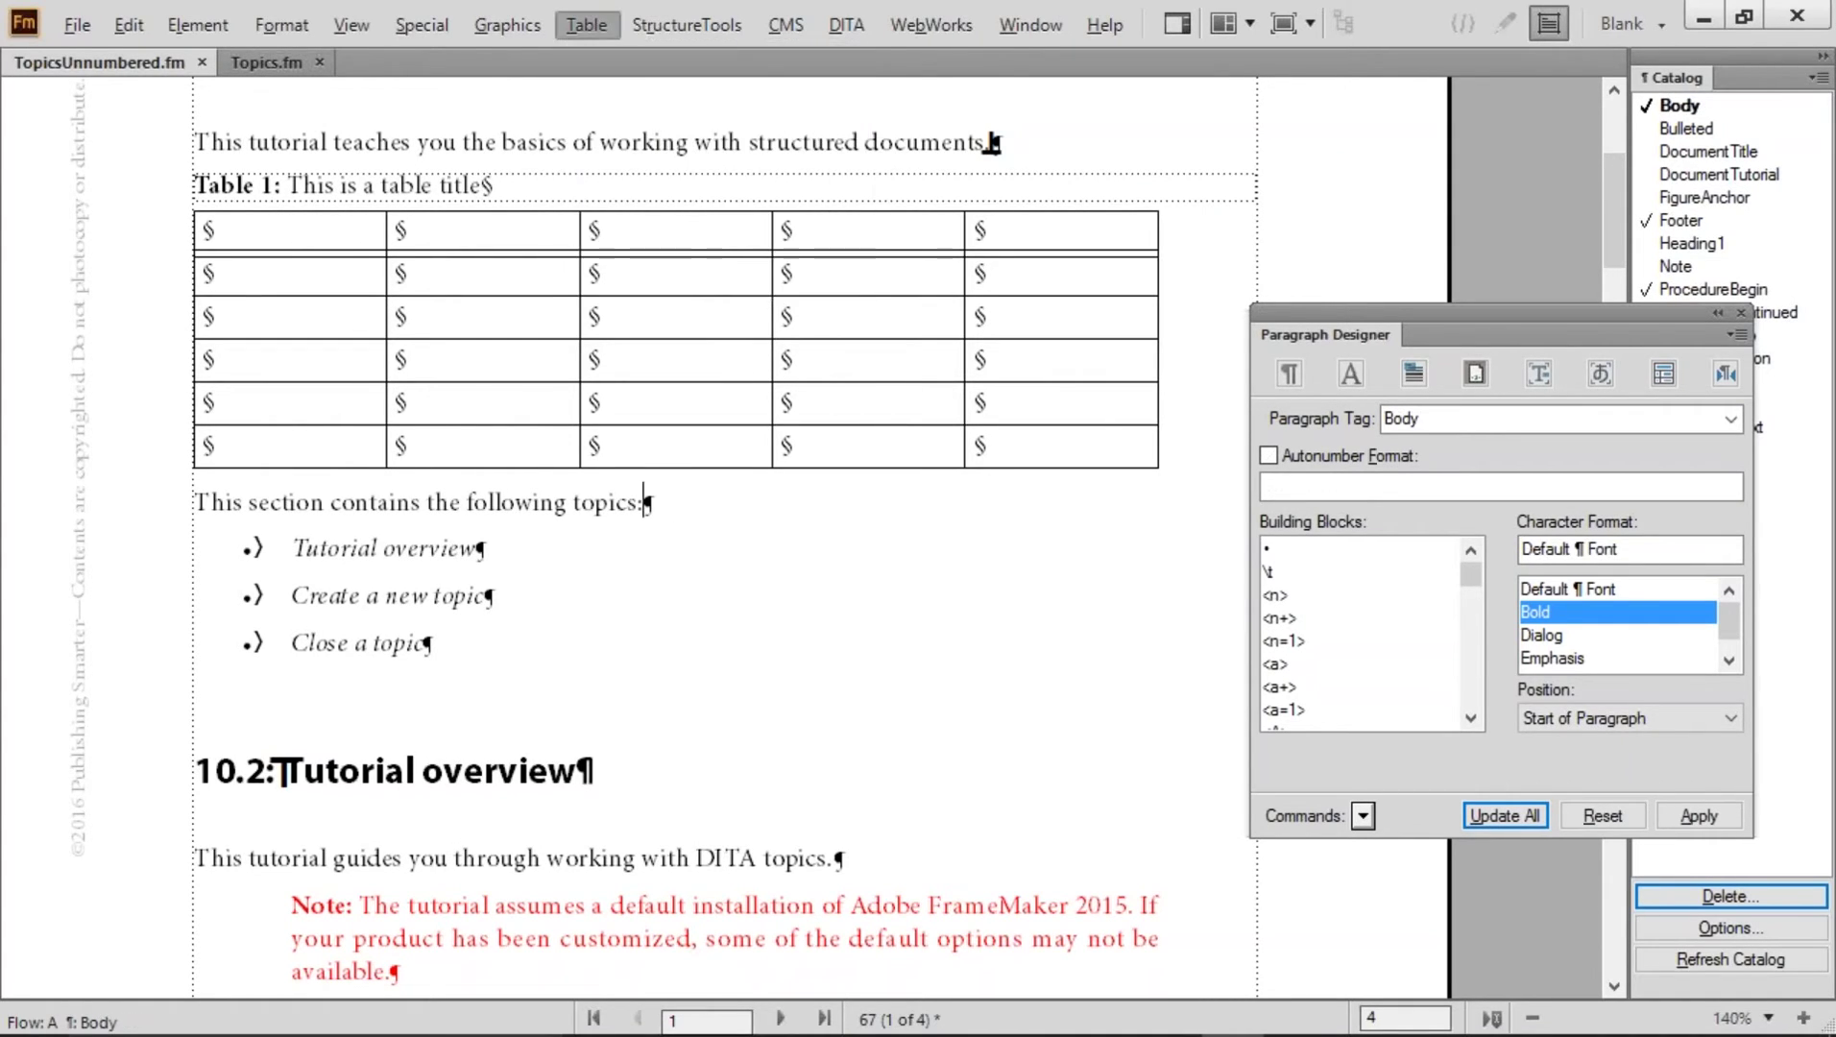
key(Return)
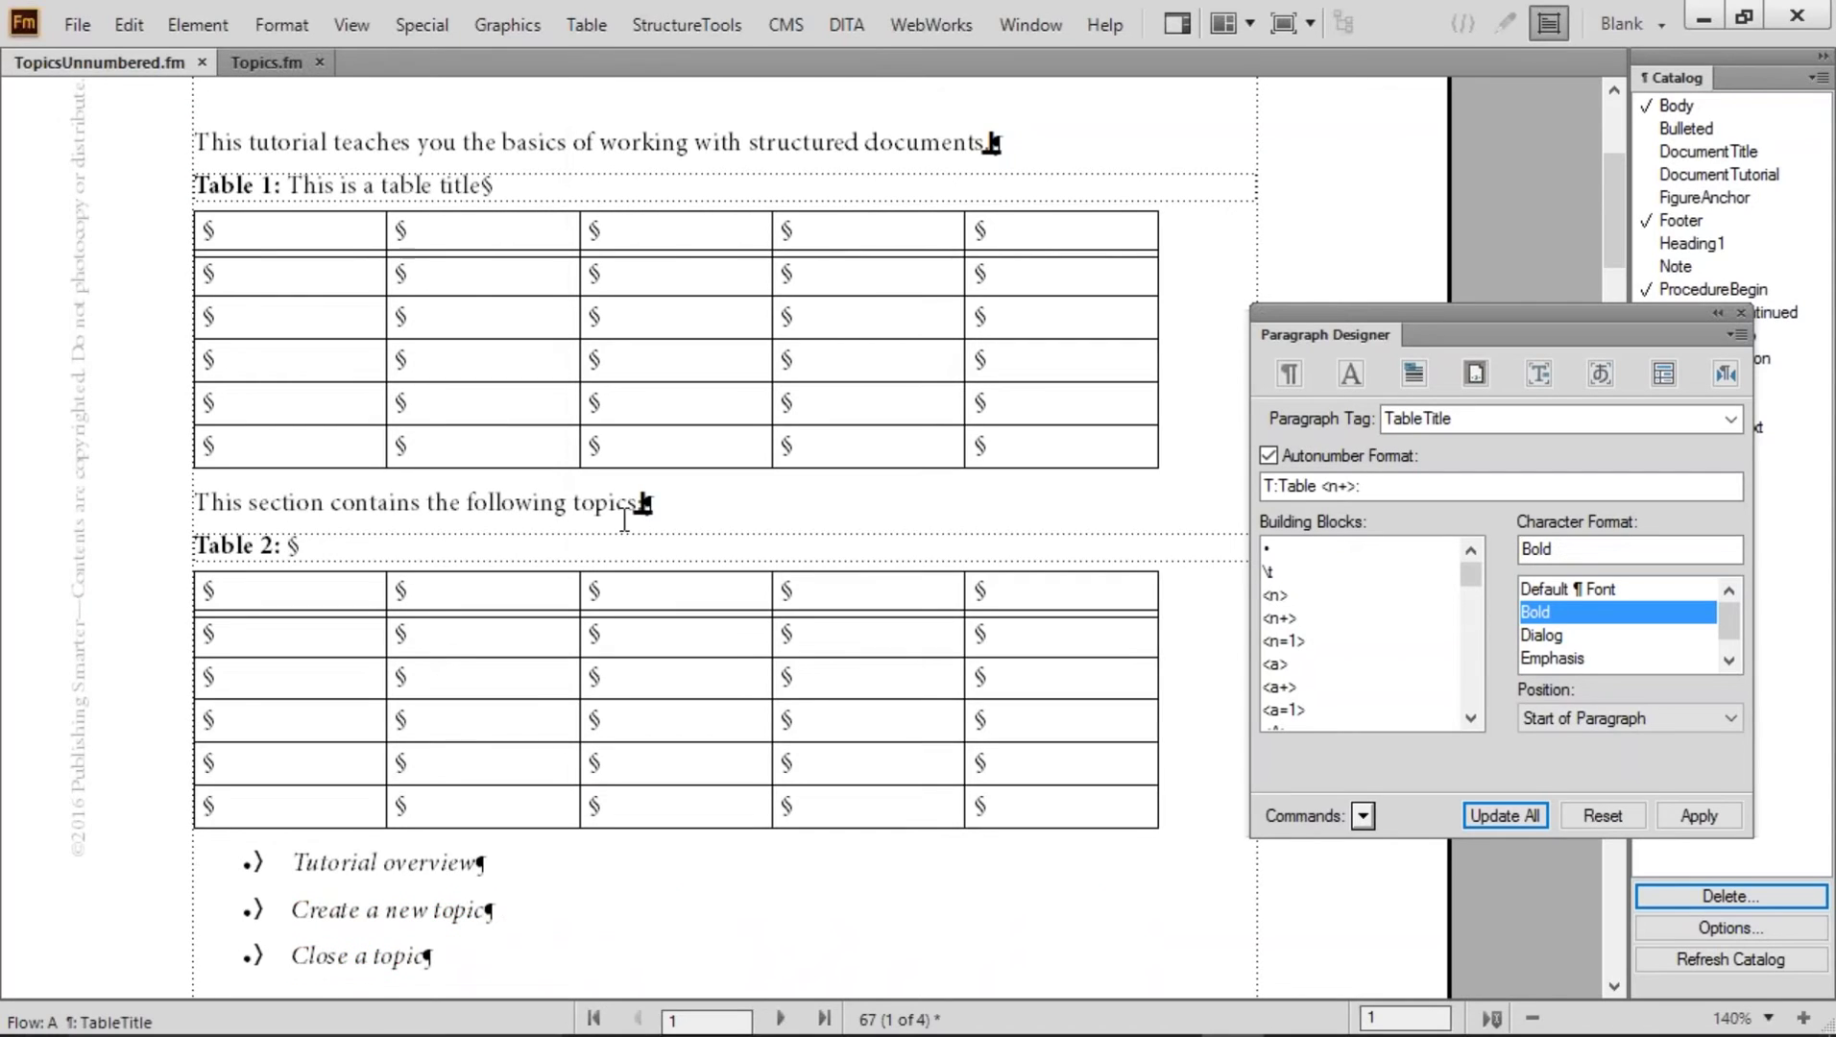
Review the TableTitle autonumber format and the DocumentNumber autonumber format of the chapter line in Topics.fm
drag(1450, 486, 1230, 483)
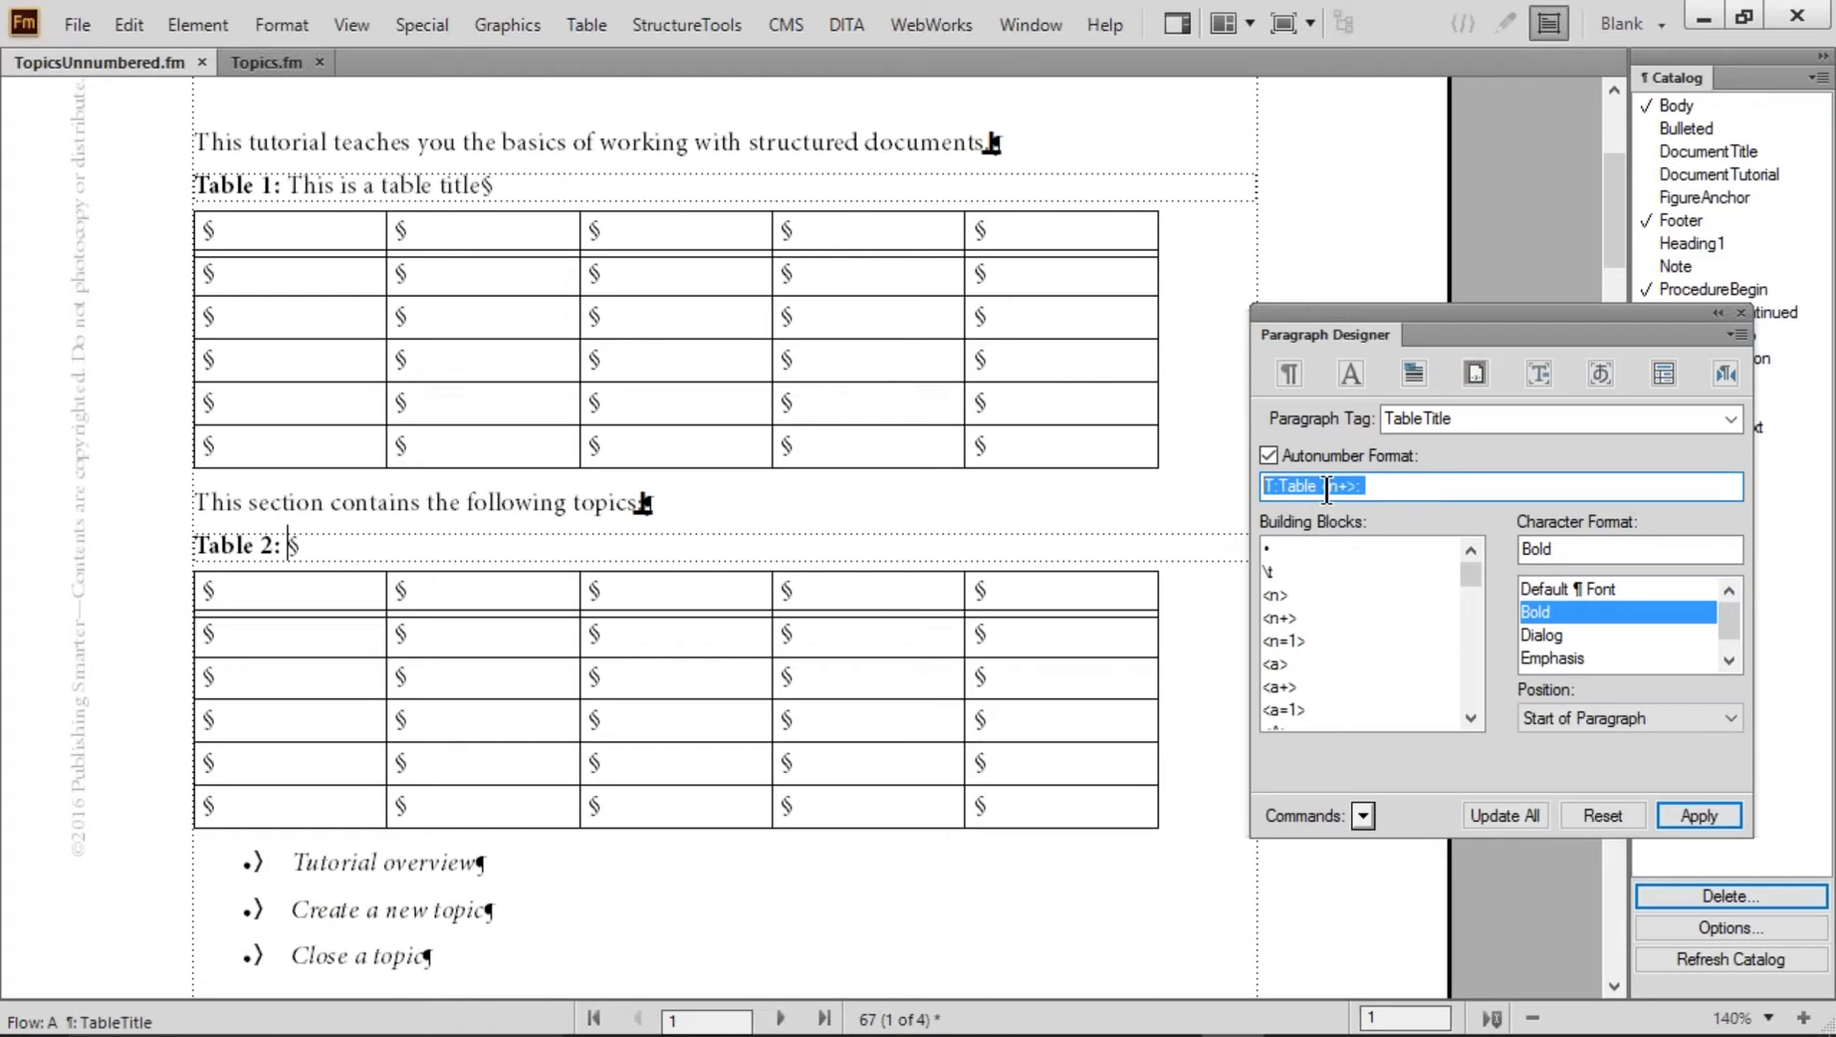
click(248, 62)
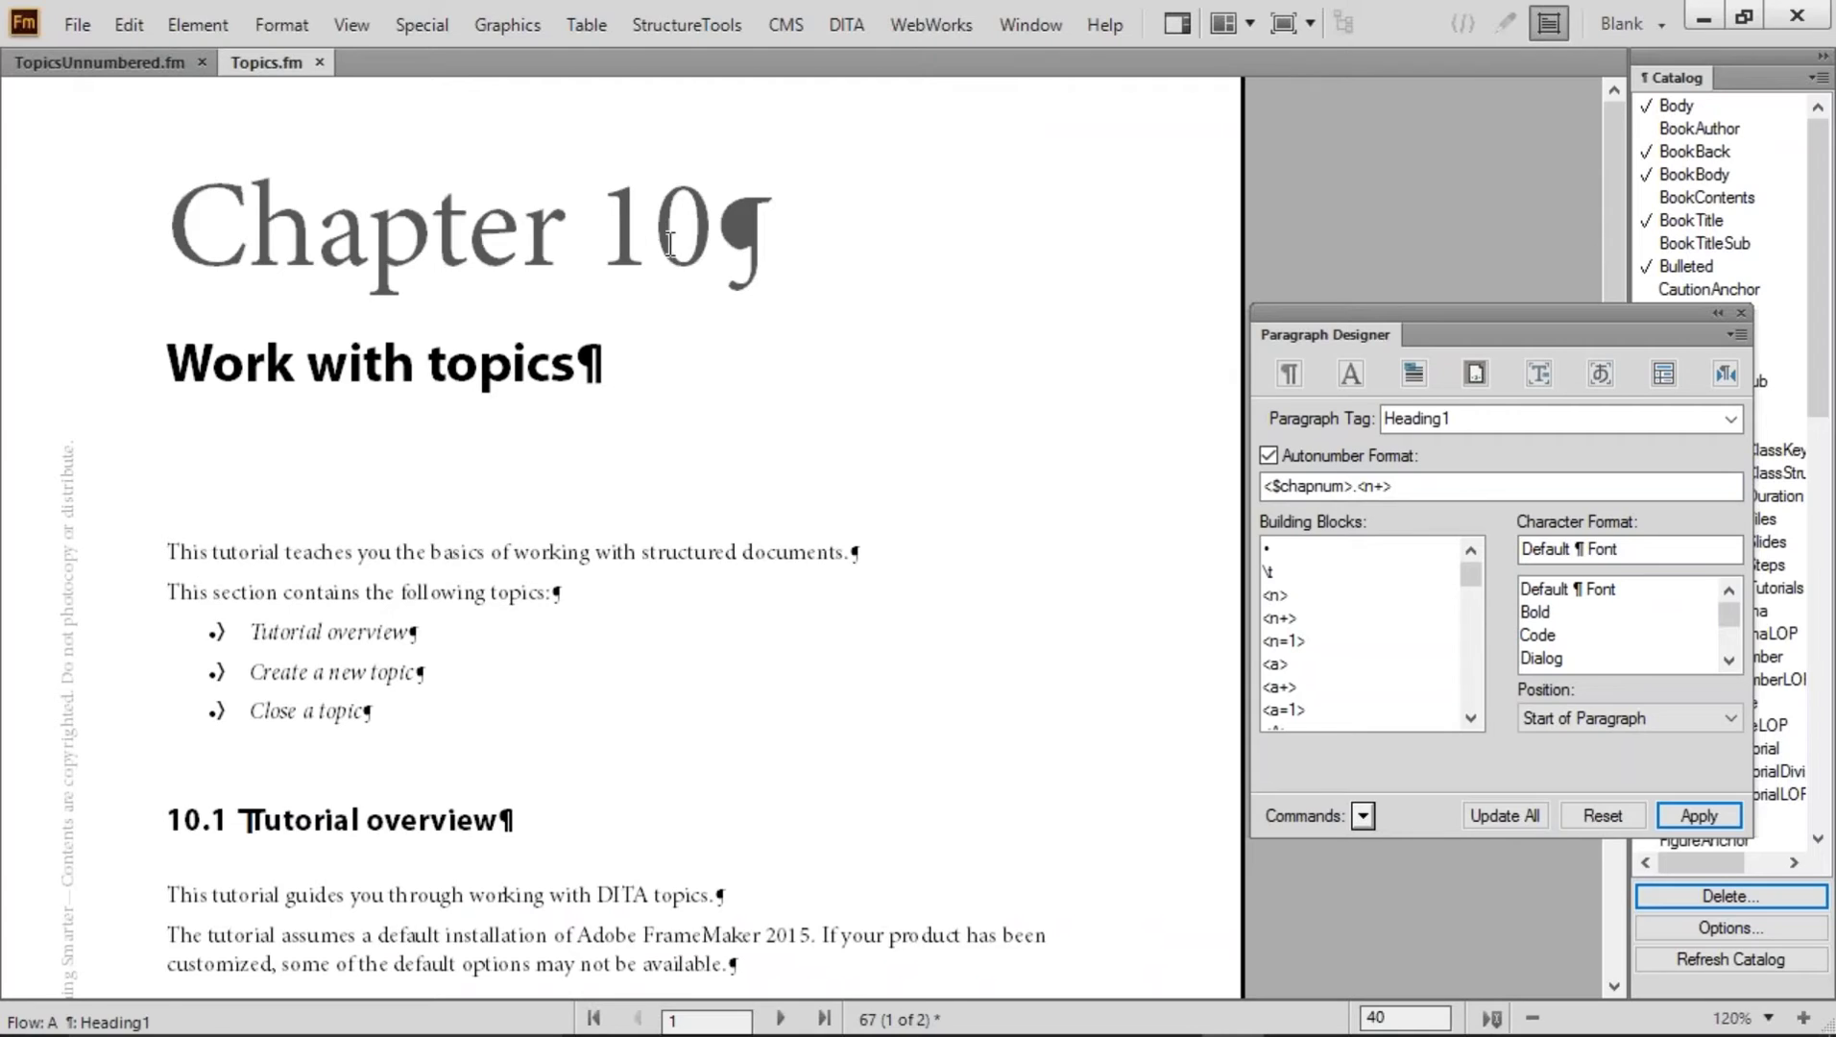
click(711, 248)
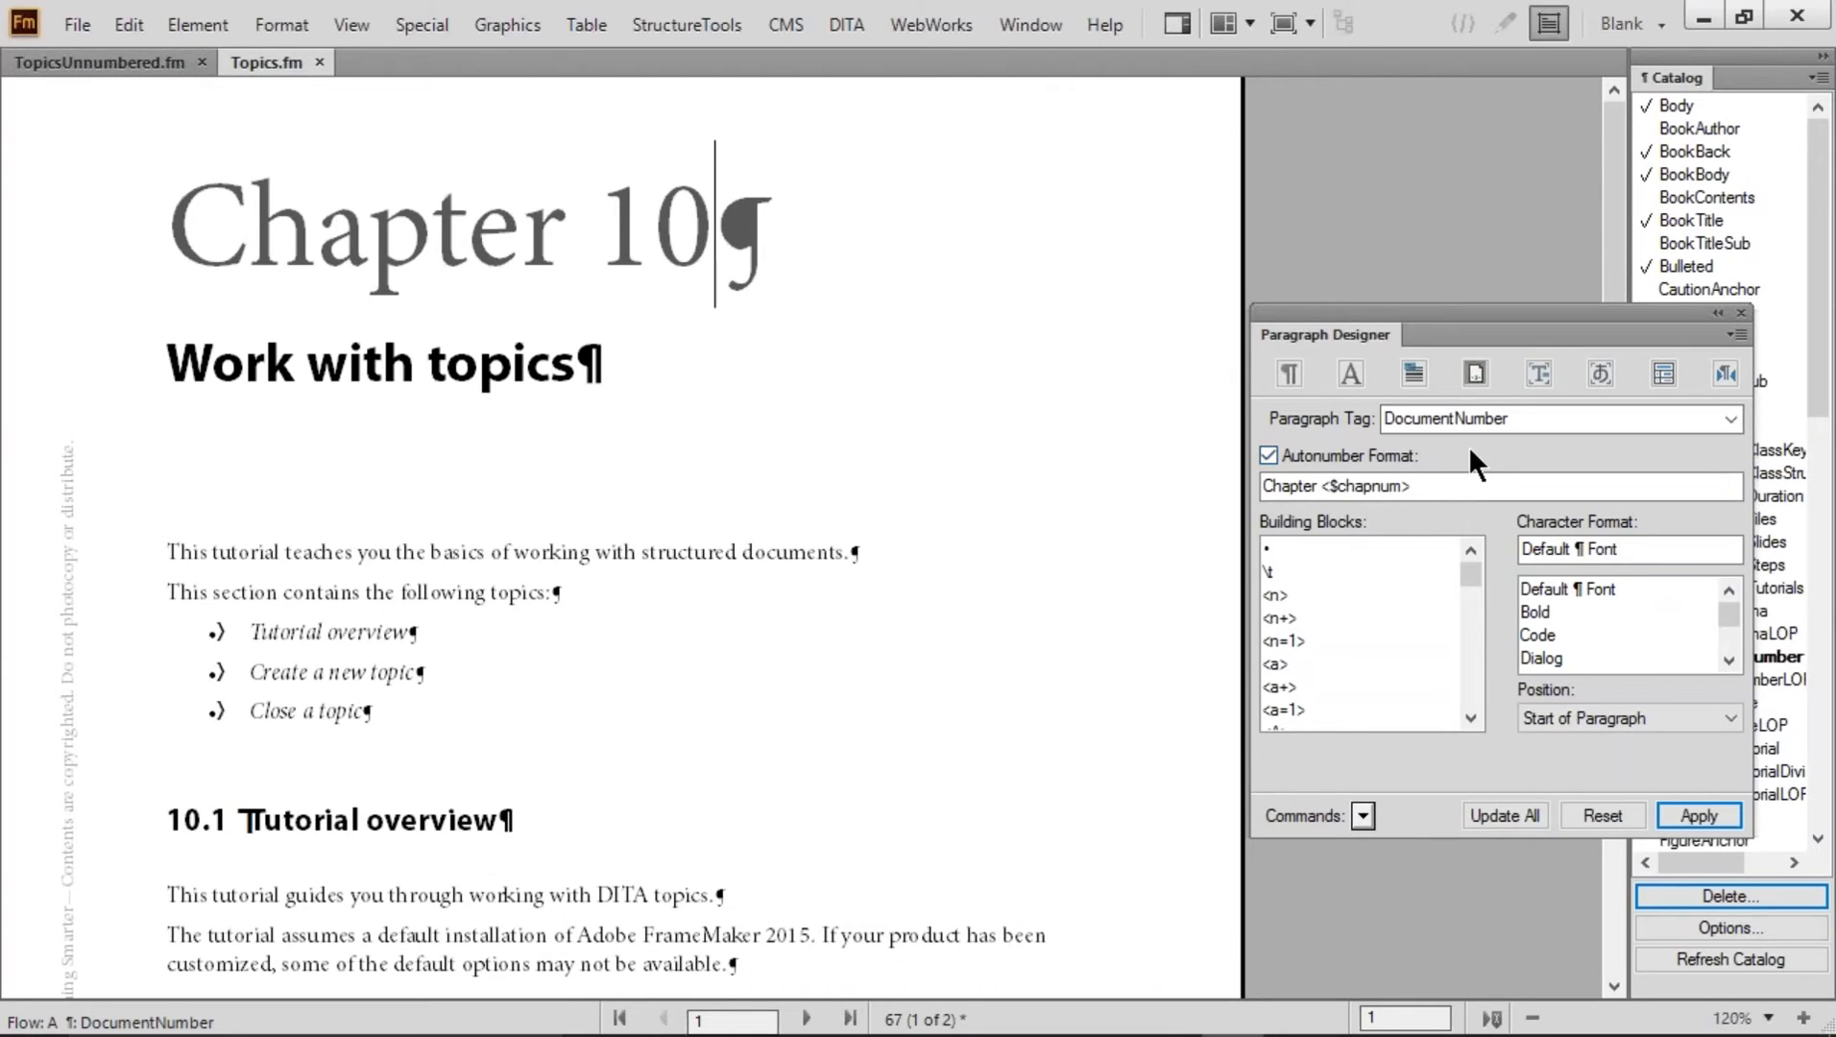
drag(1455, 489, 1205, 489)
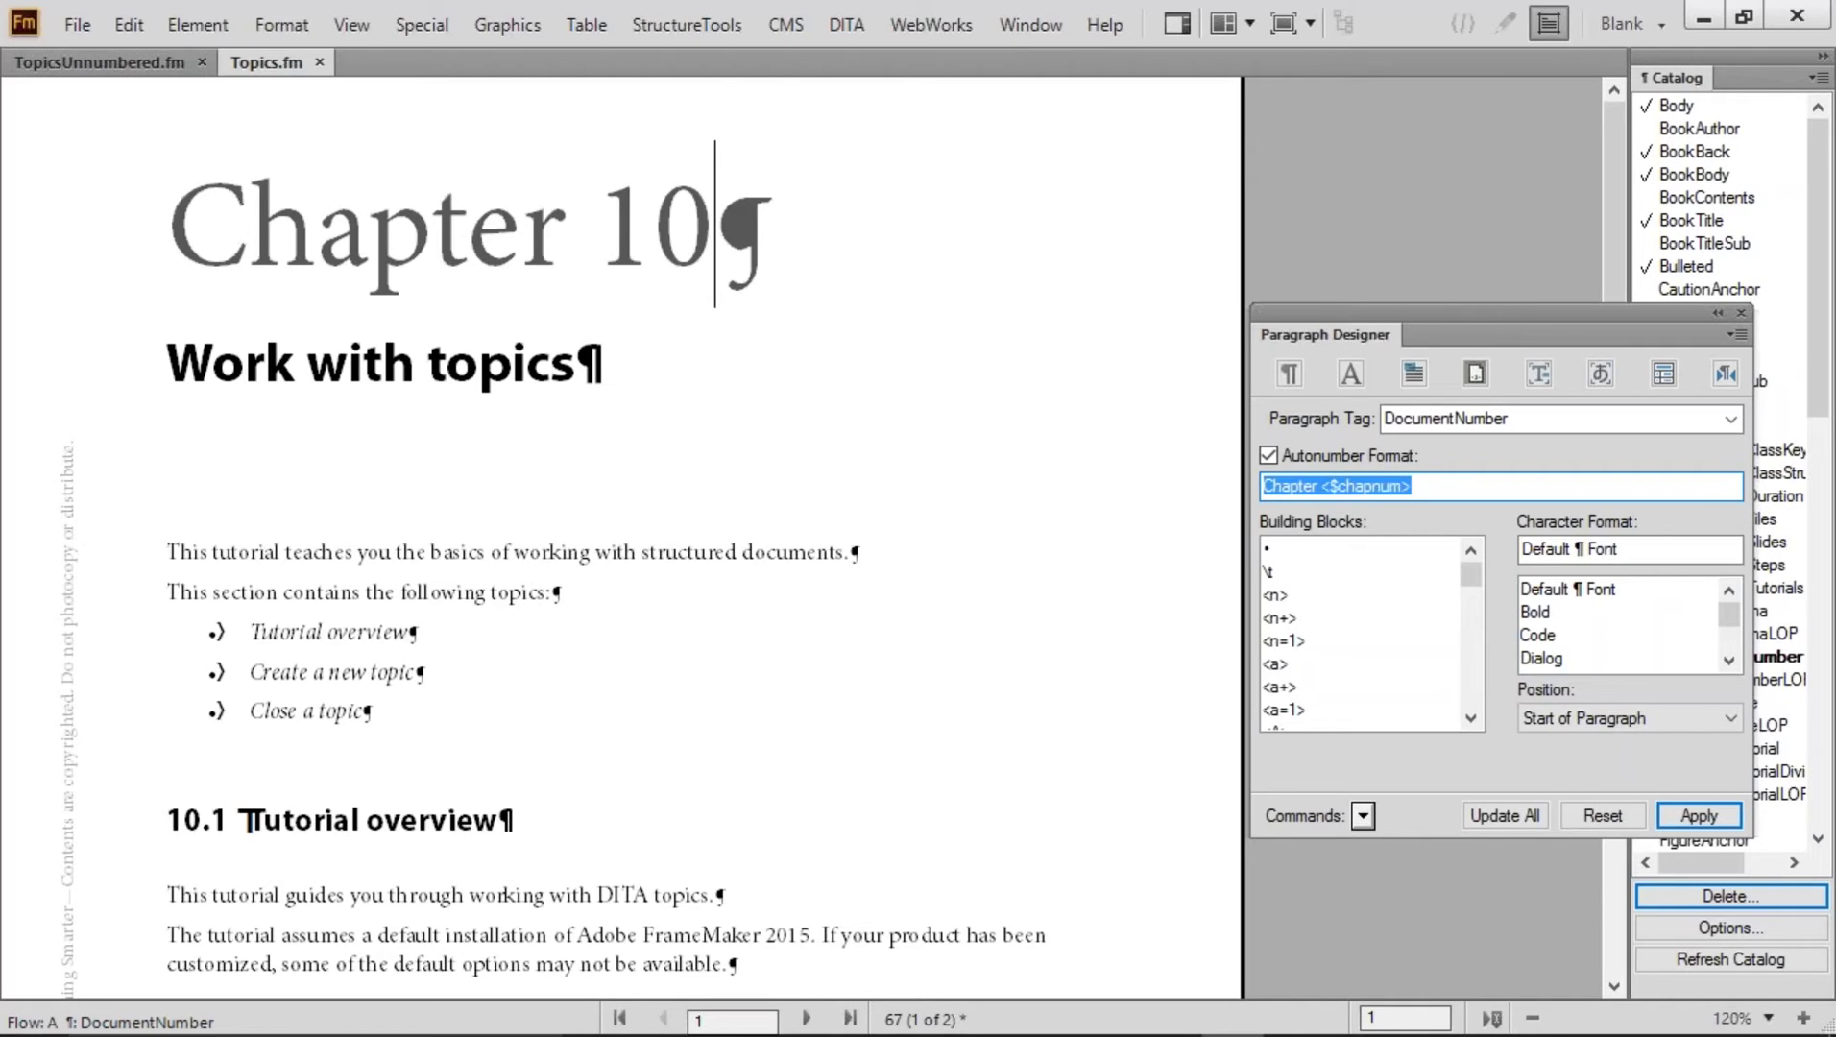
Examine the Bulleted paragraph format's autonumber string, first and left indents, and tab stop on the "Tutorial overview" bullet
scroll(524, 574, down, 4)
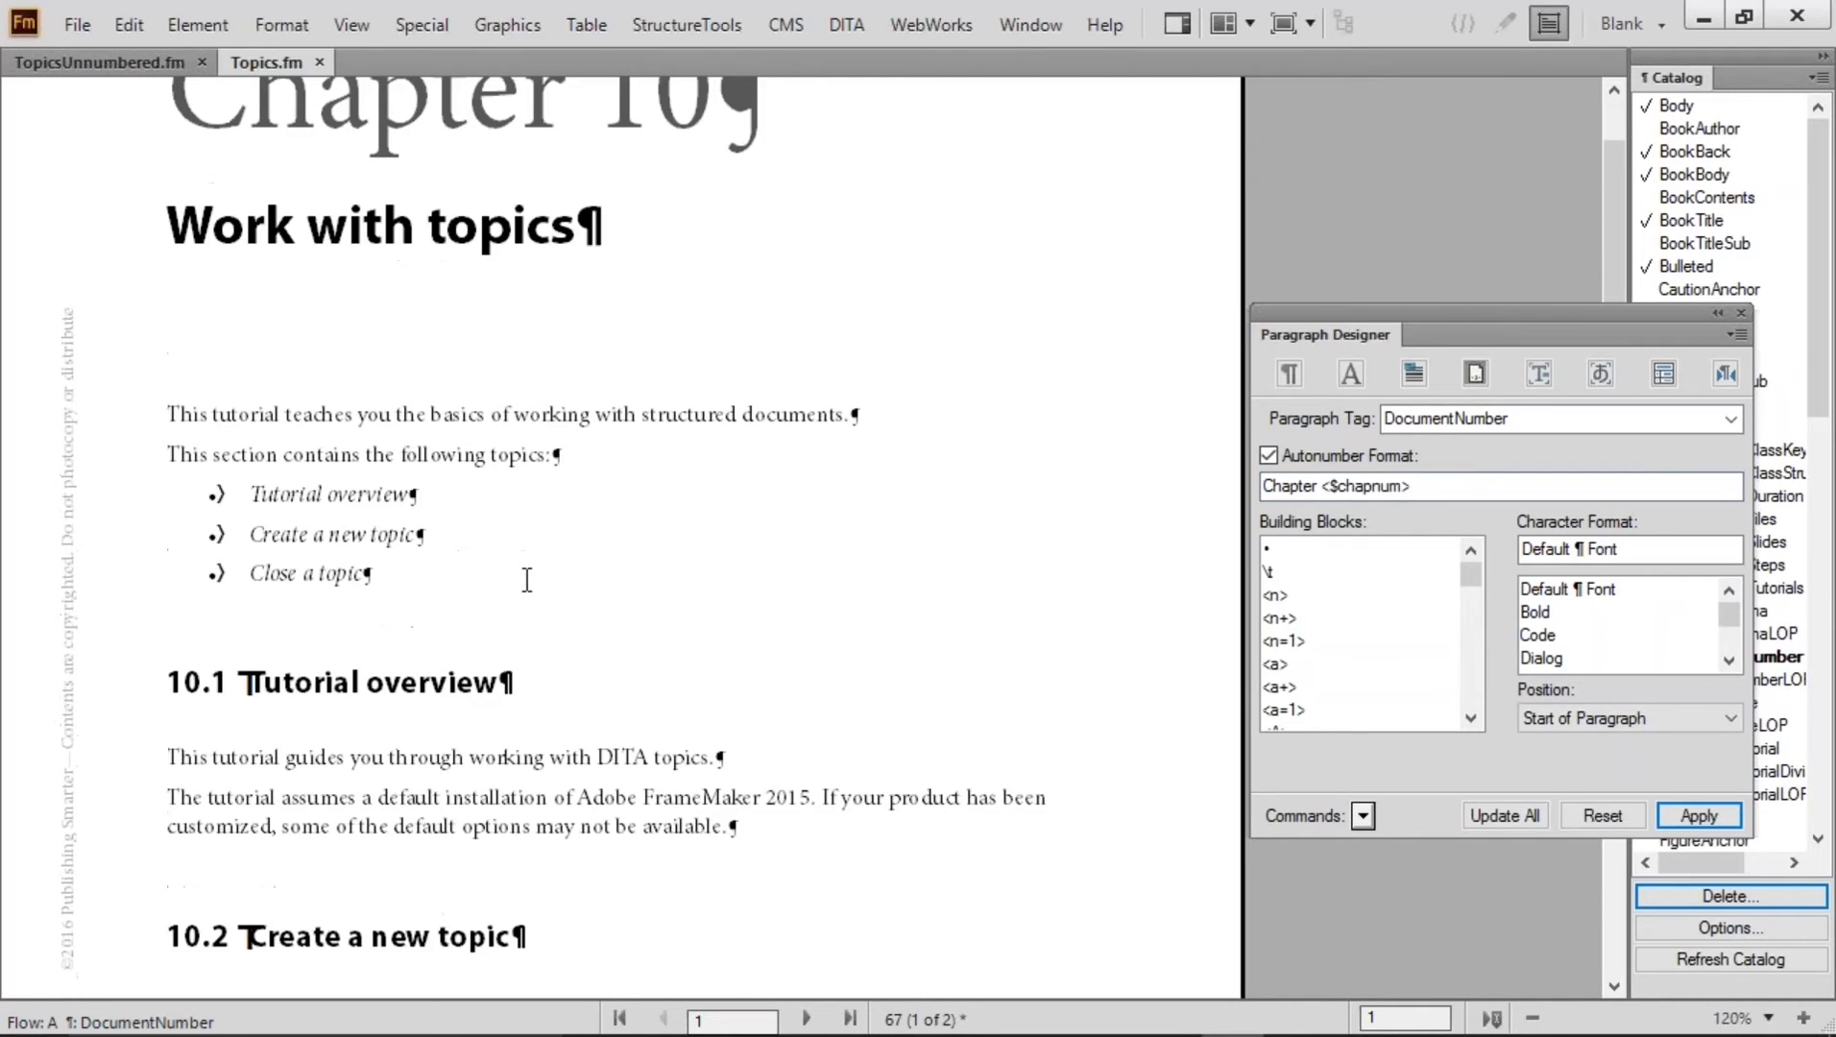
click(453, 510)
drag(1344, 486, 1238, 485)
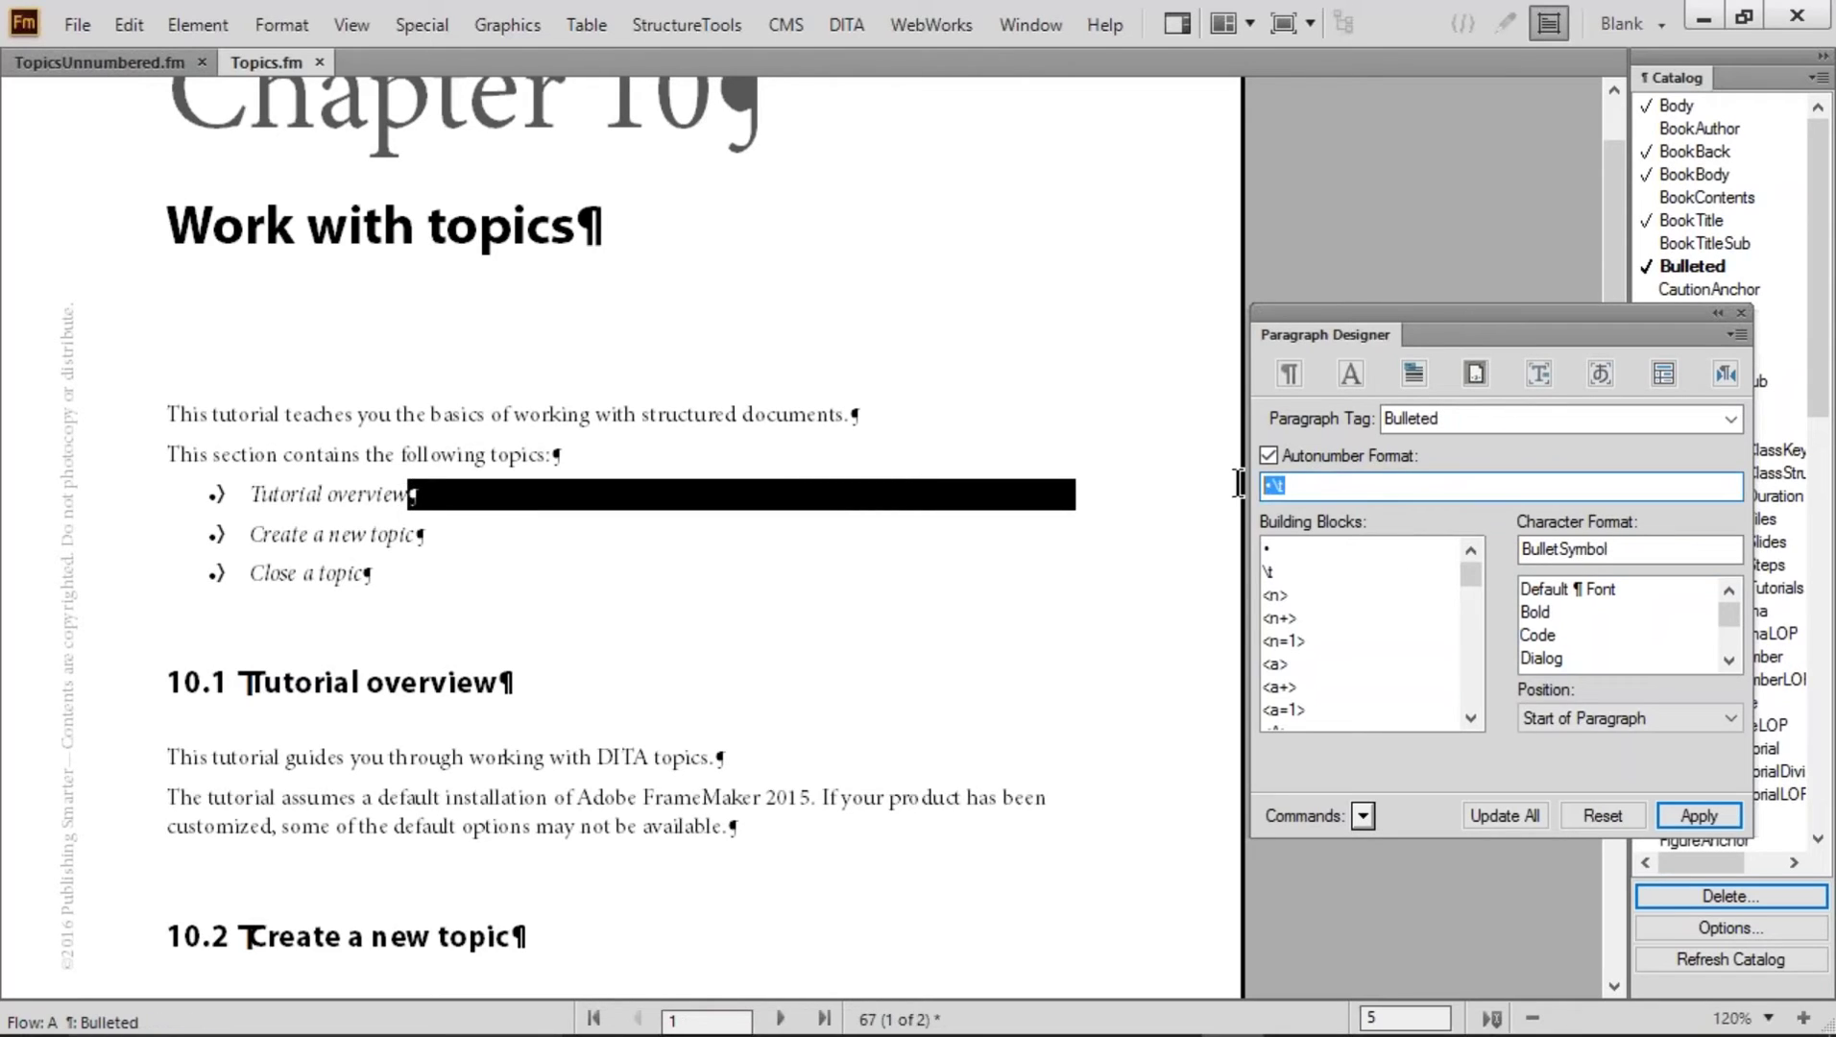
click(1288, 372)
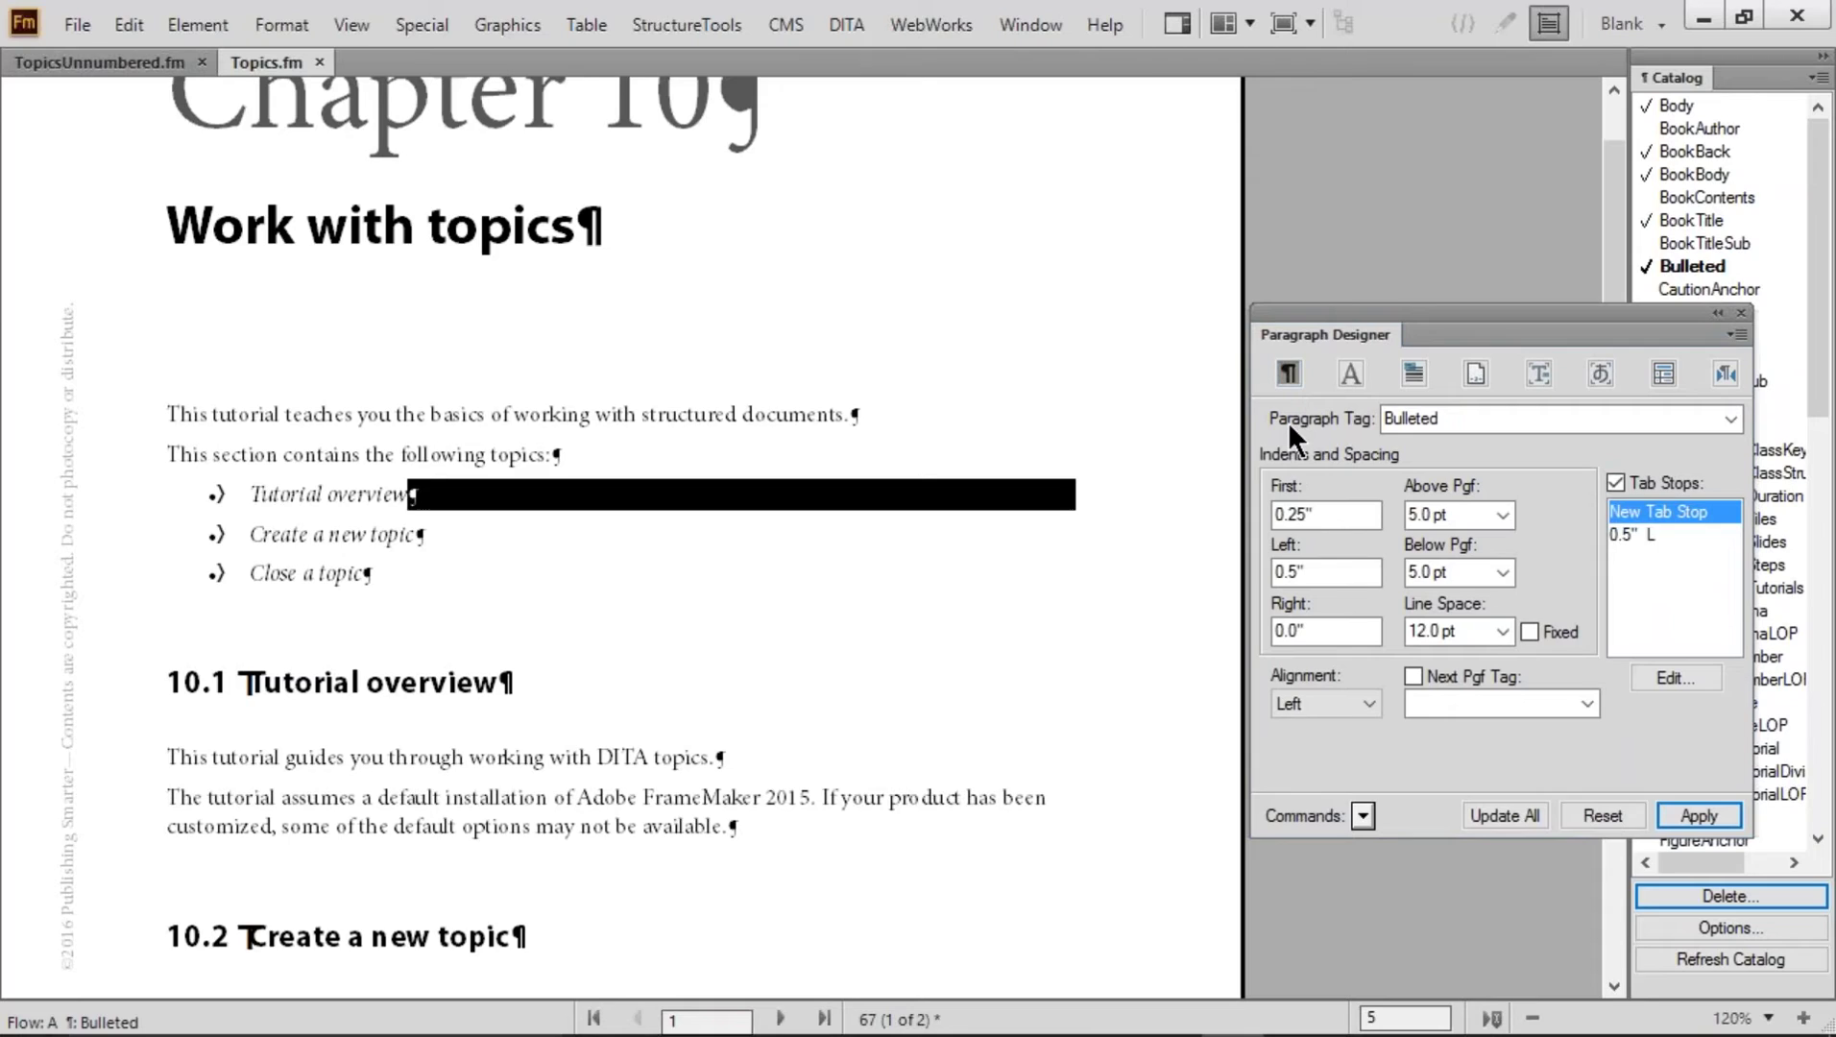
drag(1378, 514, 1261, 513)
key(Tab)
click(1642, 535)
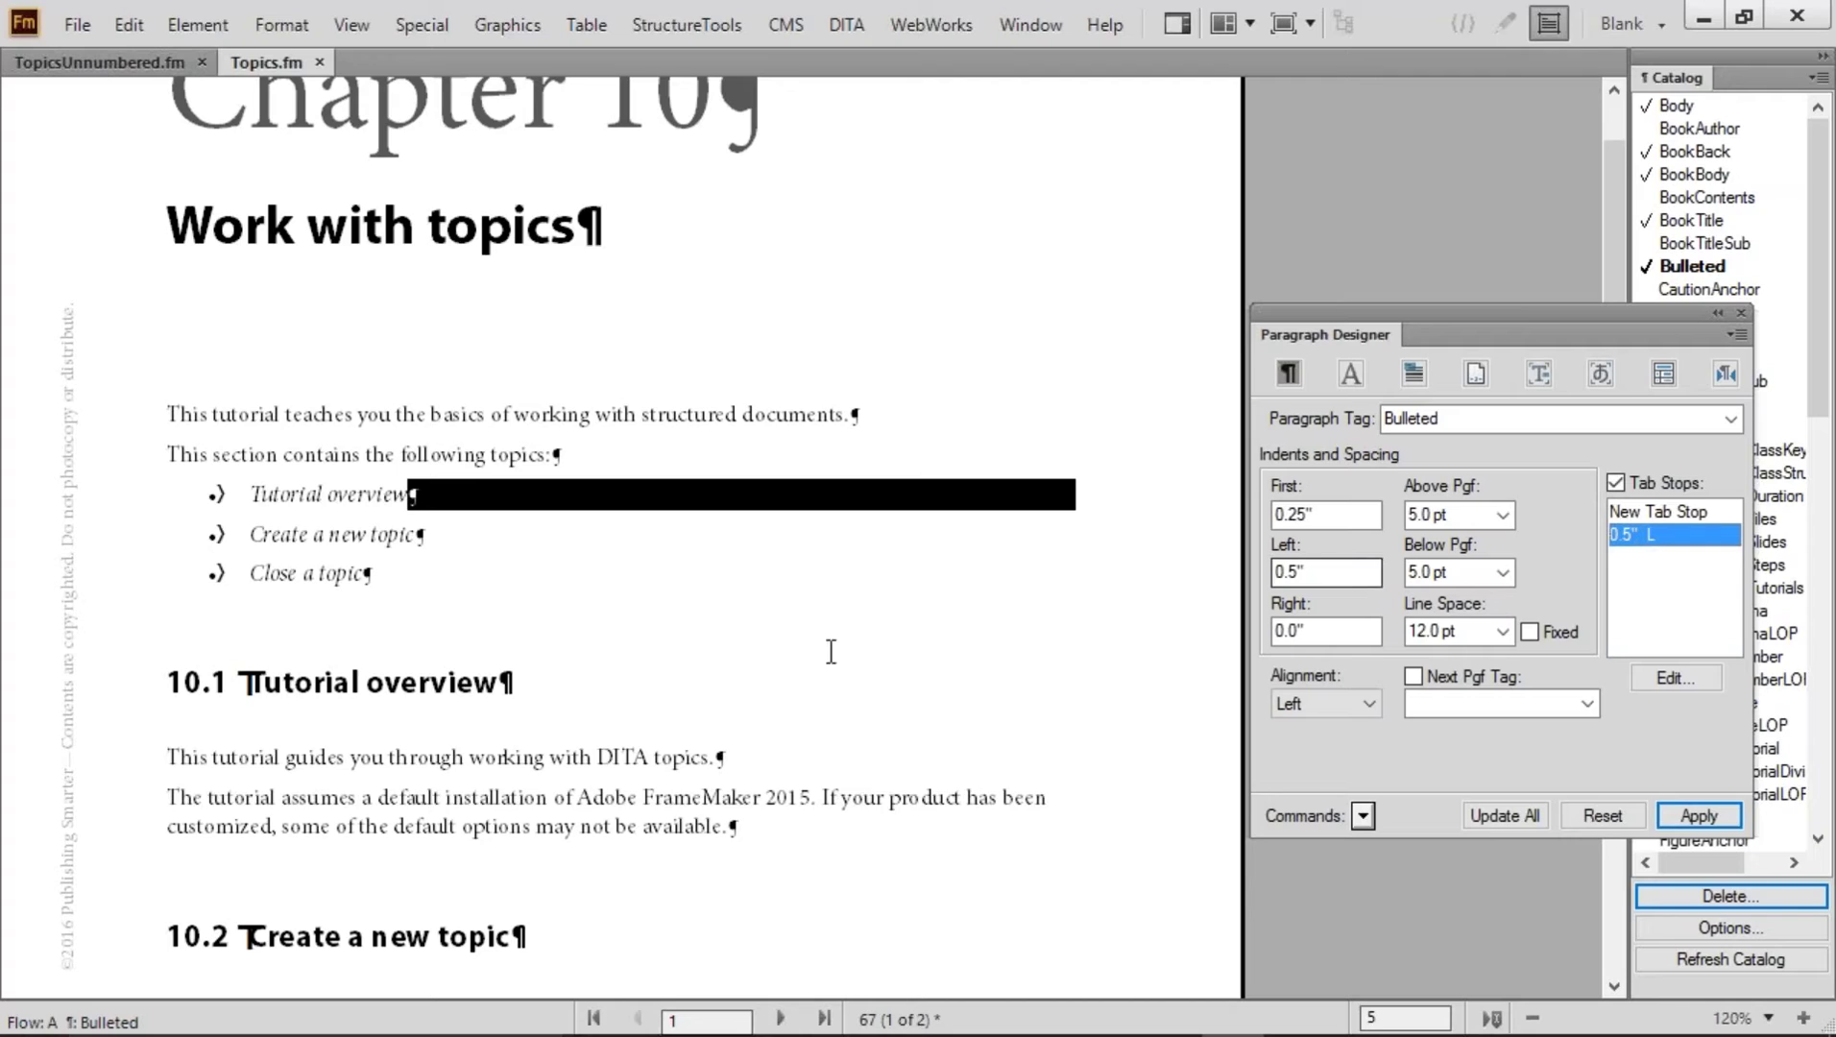
Examine the Heading1 autonumber format on the "Tutorial overview" heading, including its chapter number and counter building blocks
drag(313, 685, 497, 690)
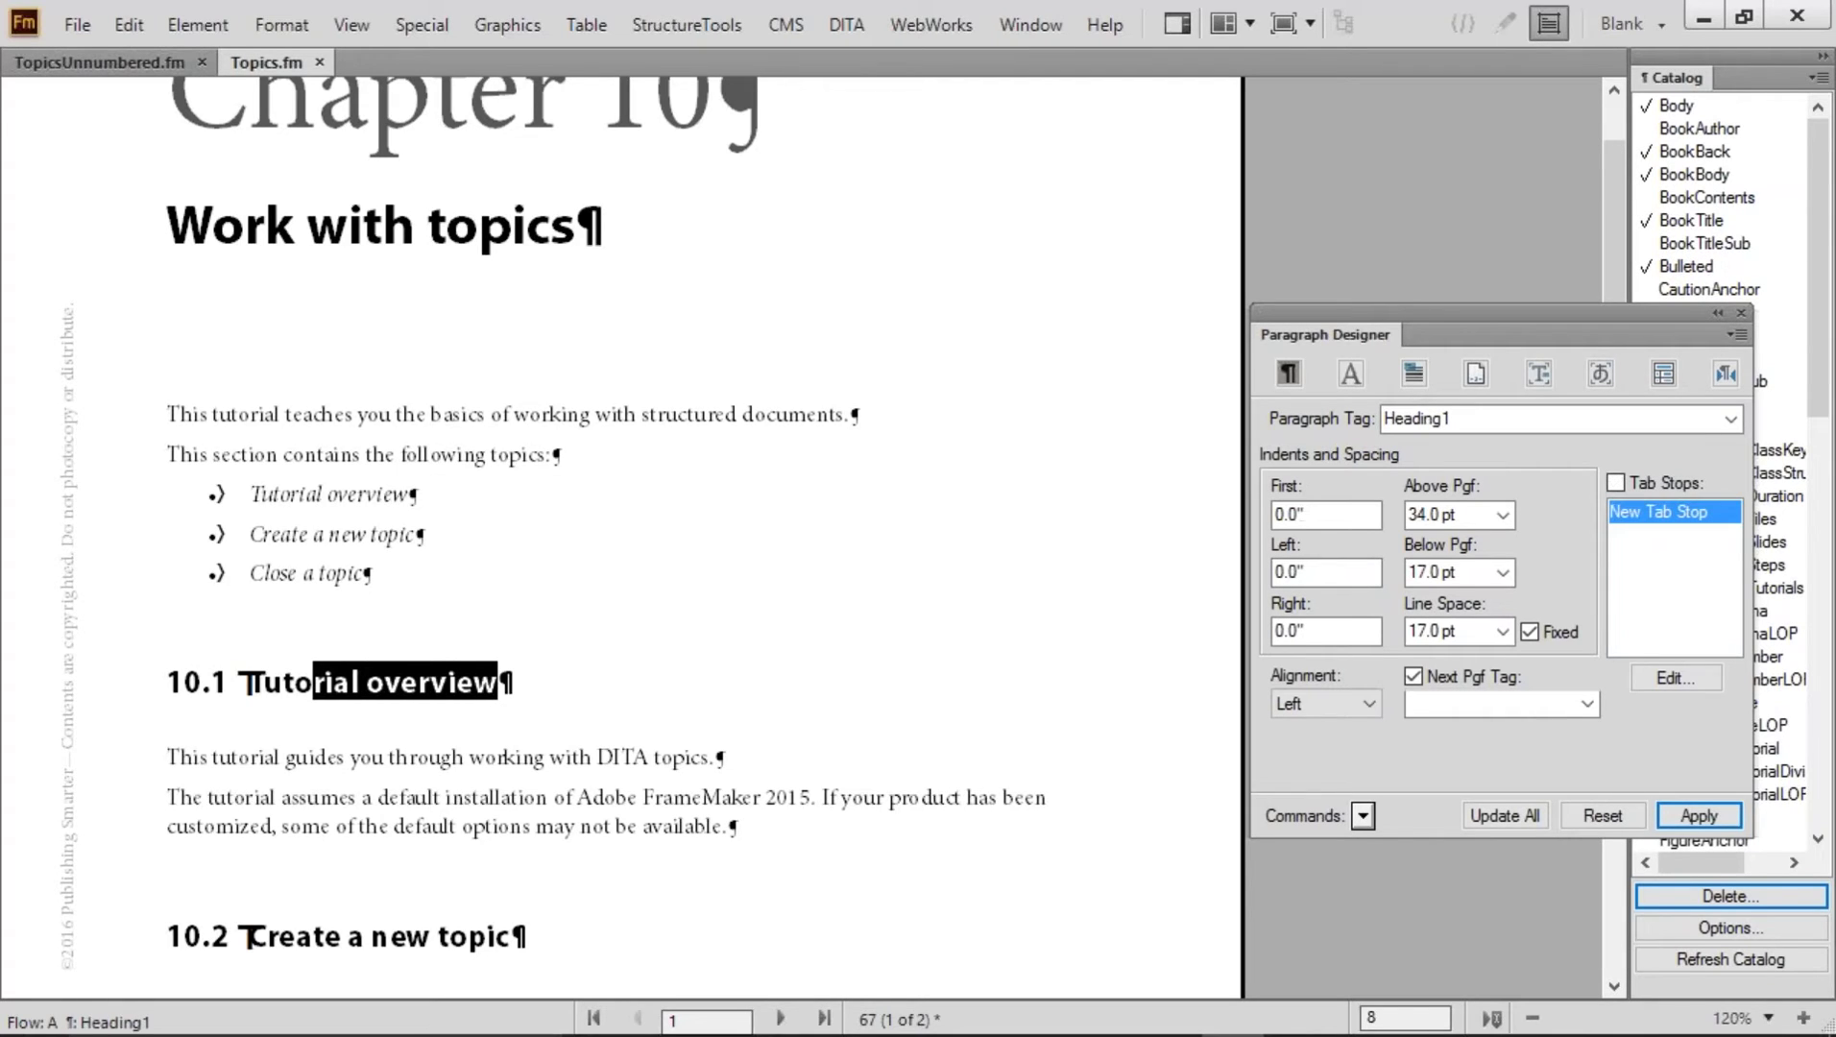
click(1474, 374)
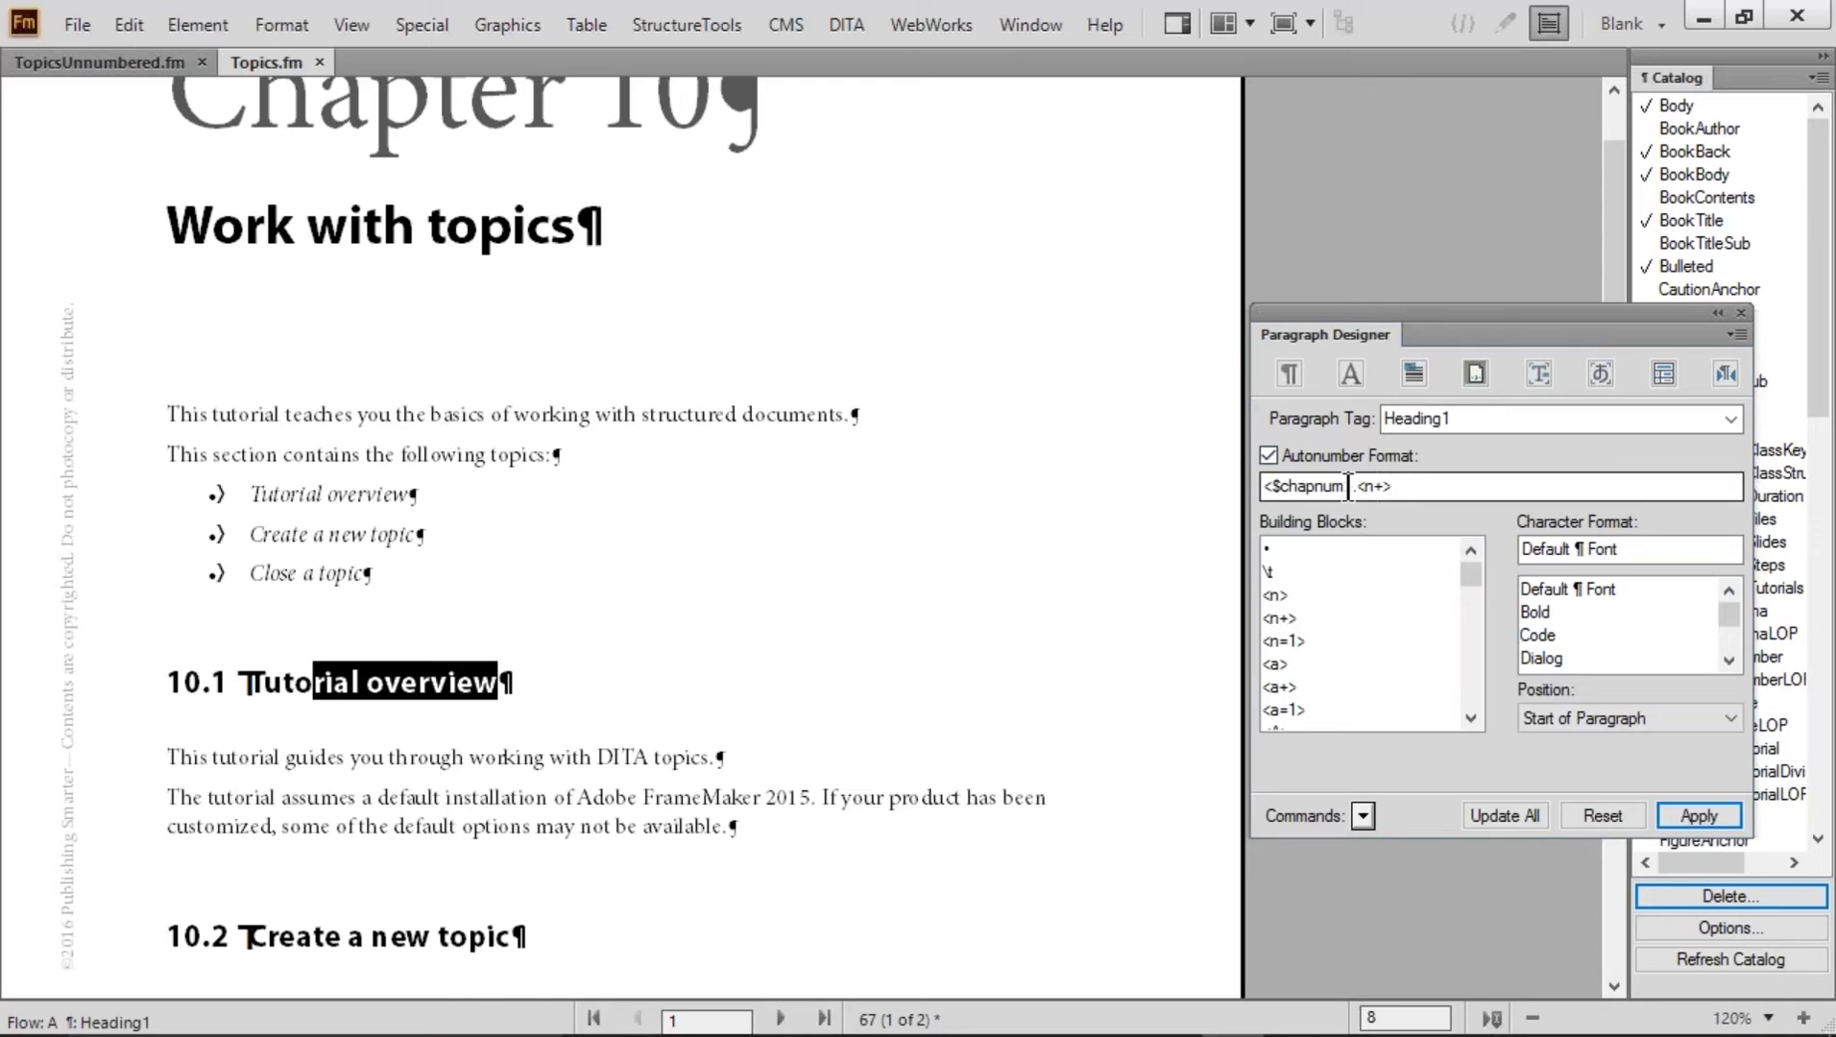
drag(1349, 487, 1422, 487)
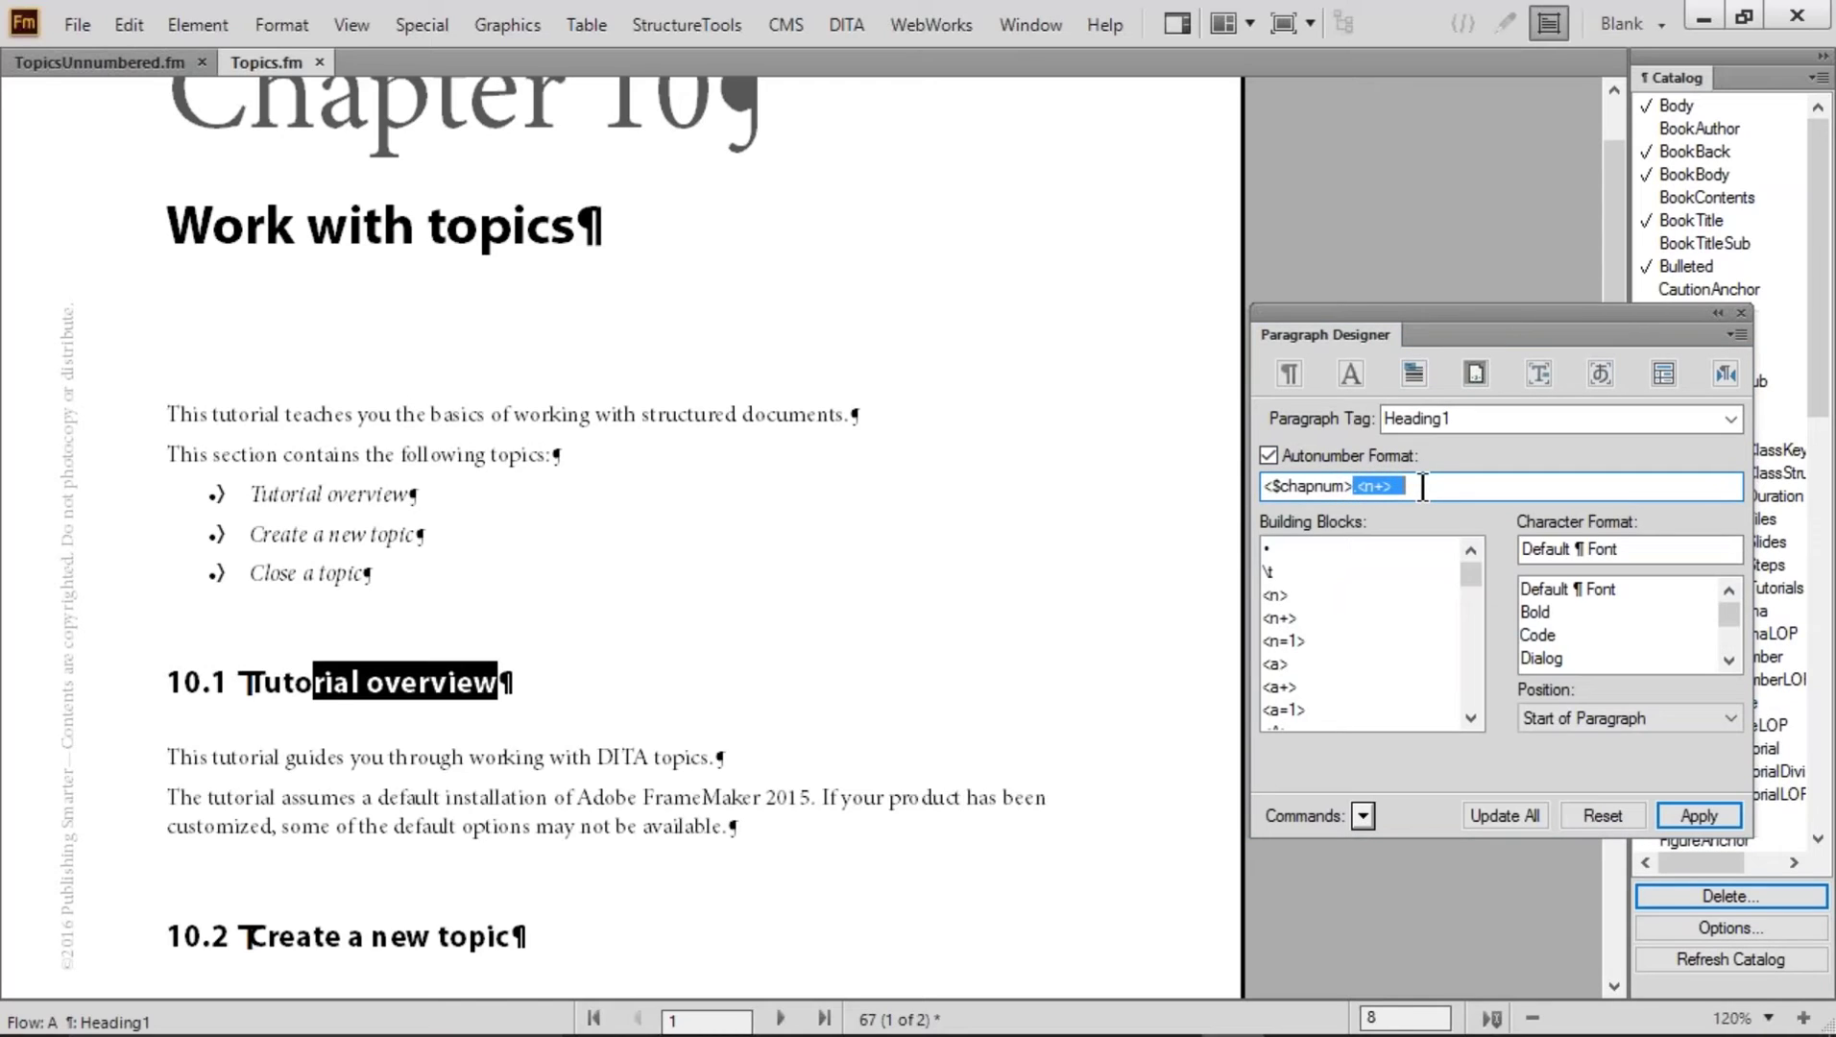
click(1423, 487)
Examine the NumberBegin autonumber format on the "Launch FrameMaker." step, including its series label and counter building blocks
scroll(459, 695, down, 5)
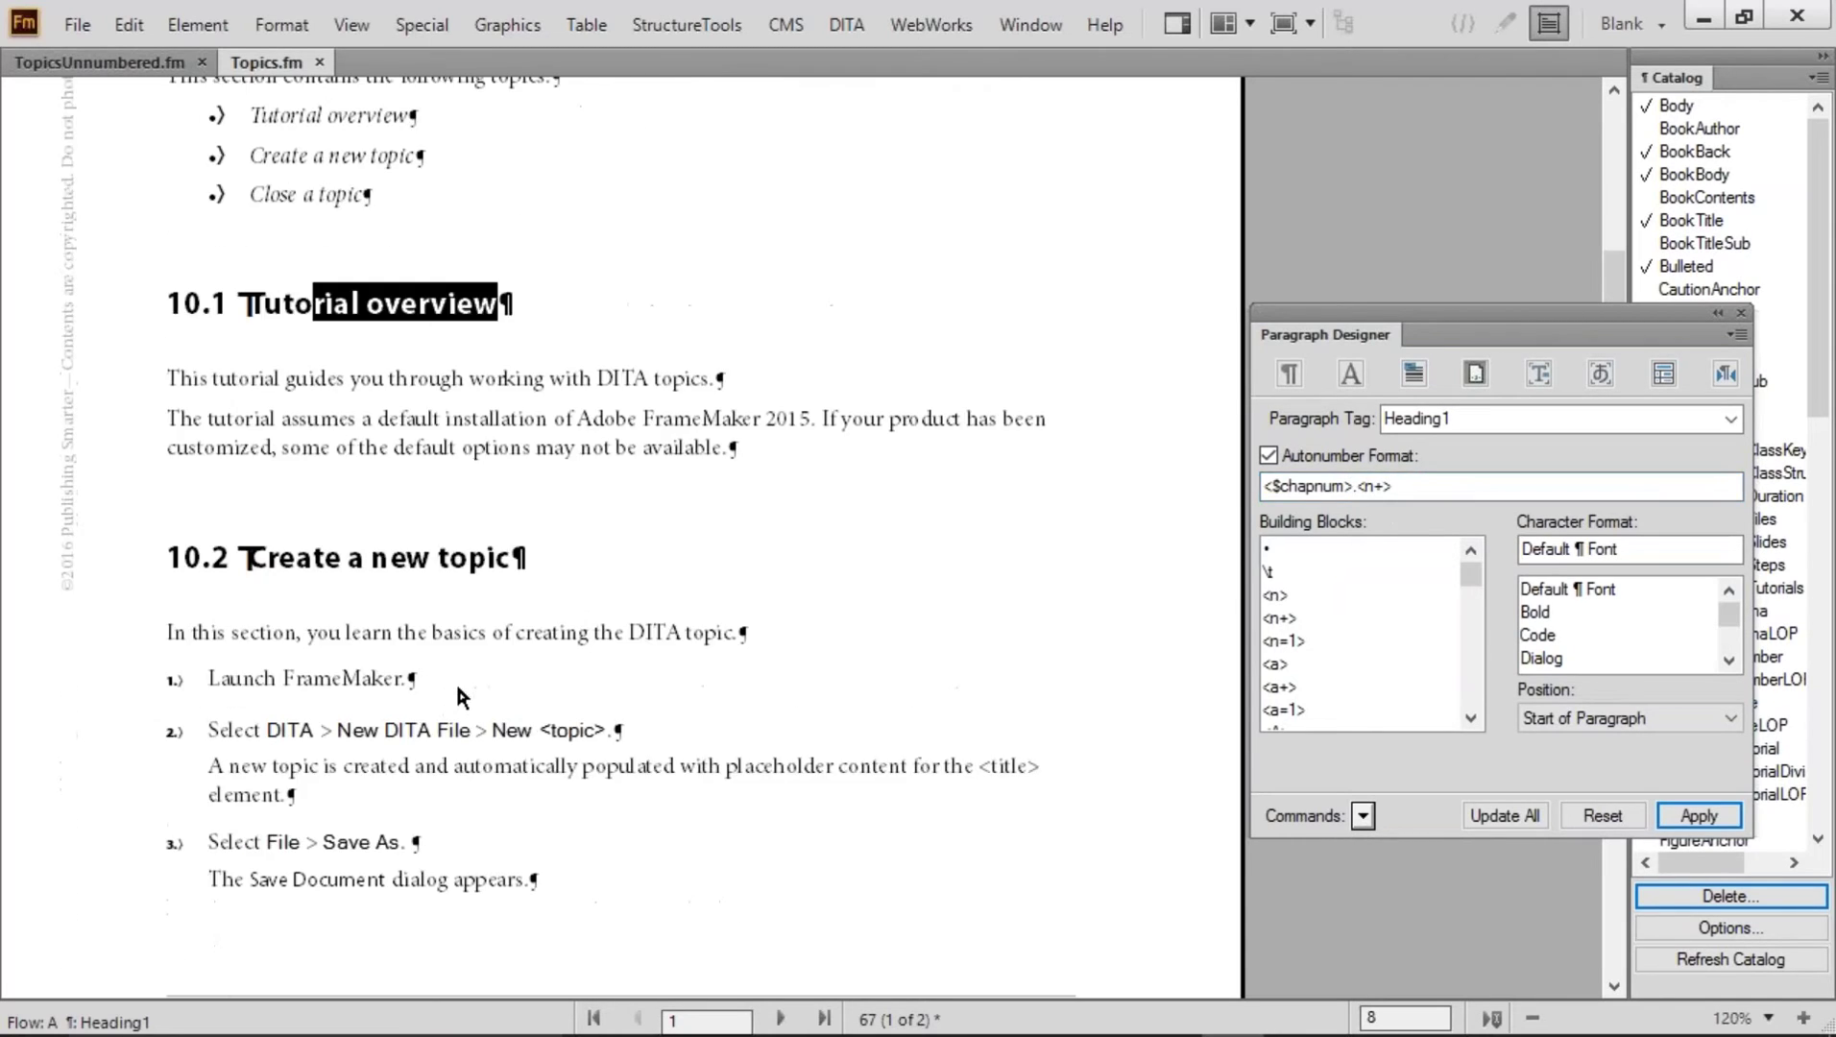
drag(235, 684, 422, 684)
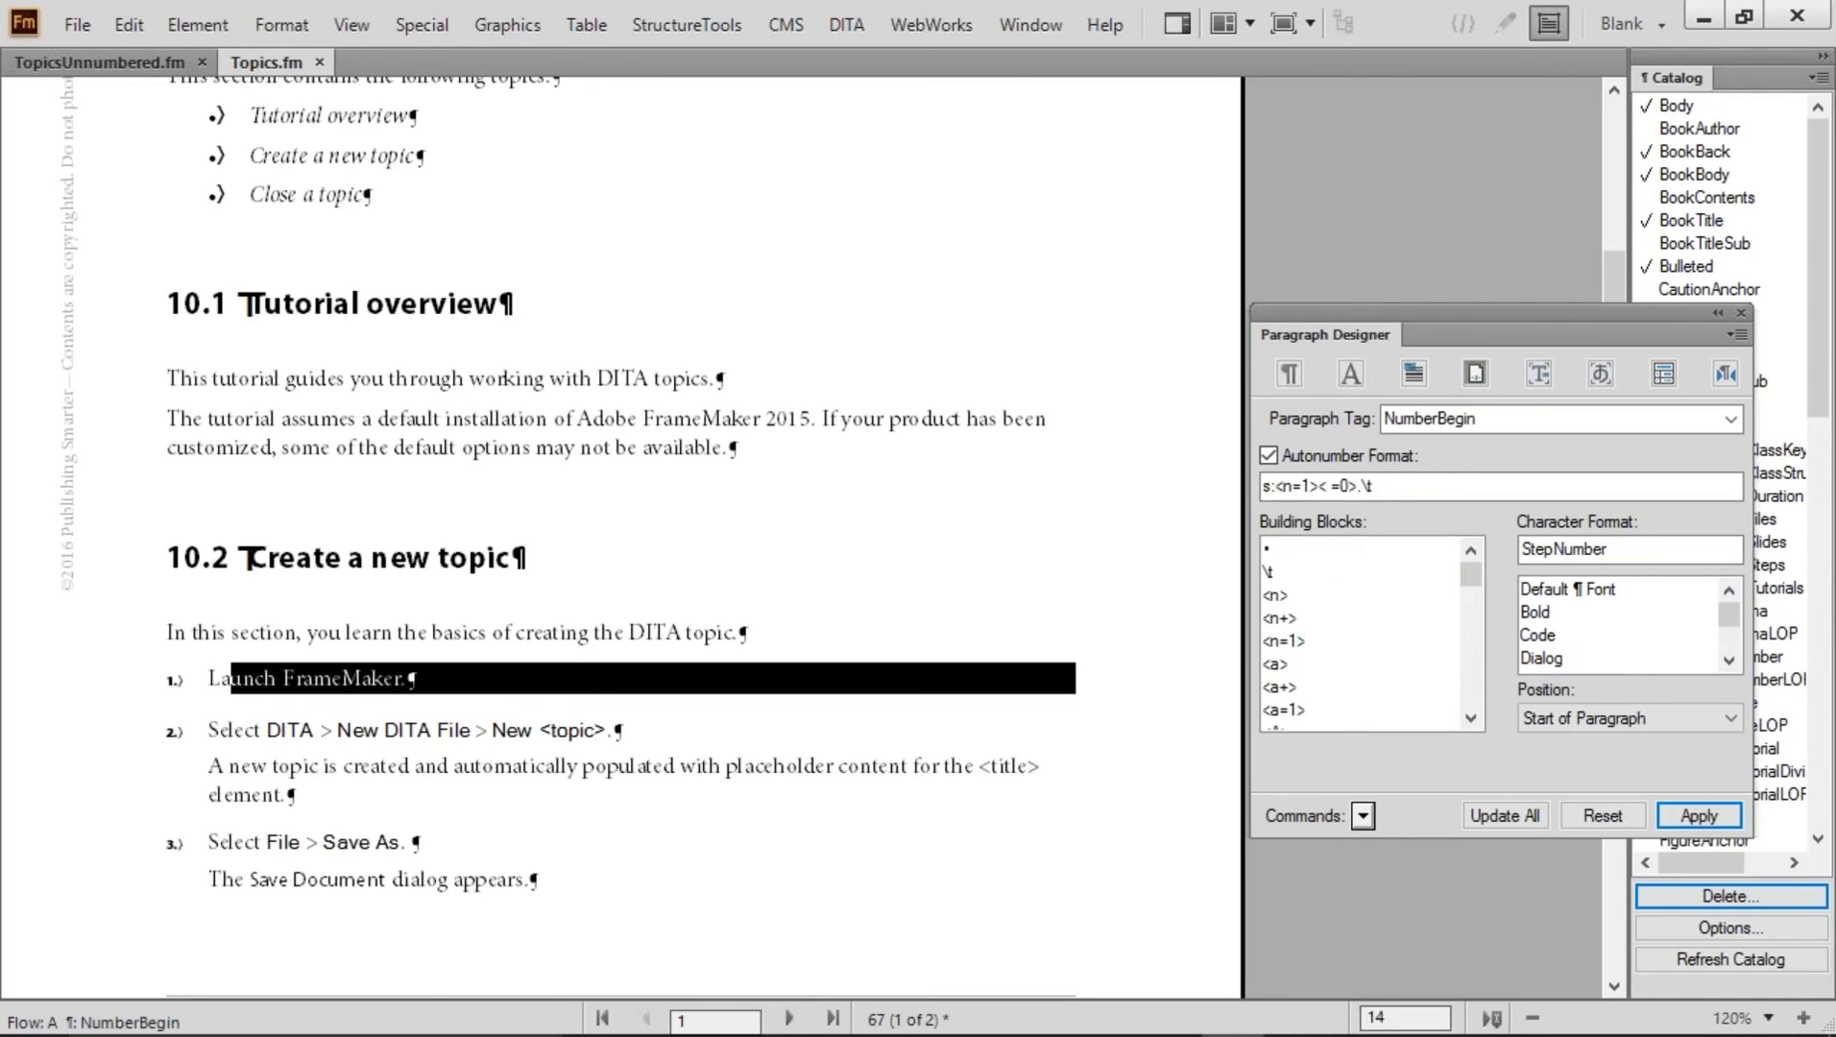
click(1274, 487)
drag(1274, 487, 1260, 489)
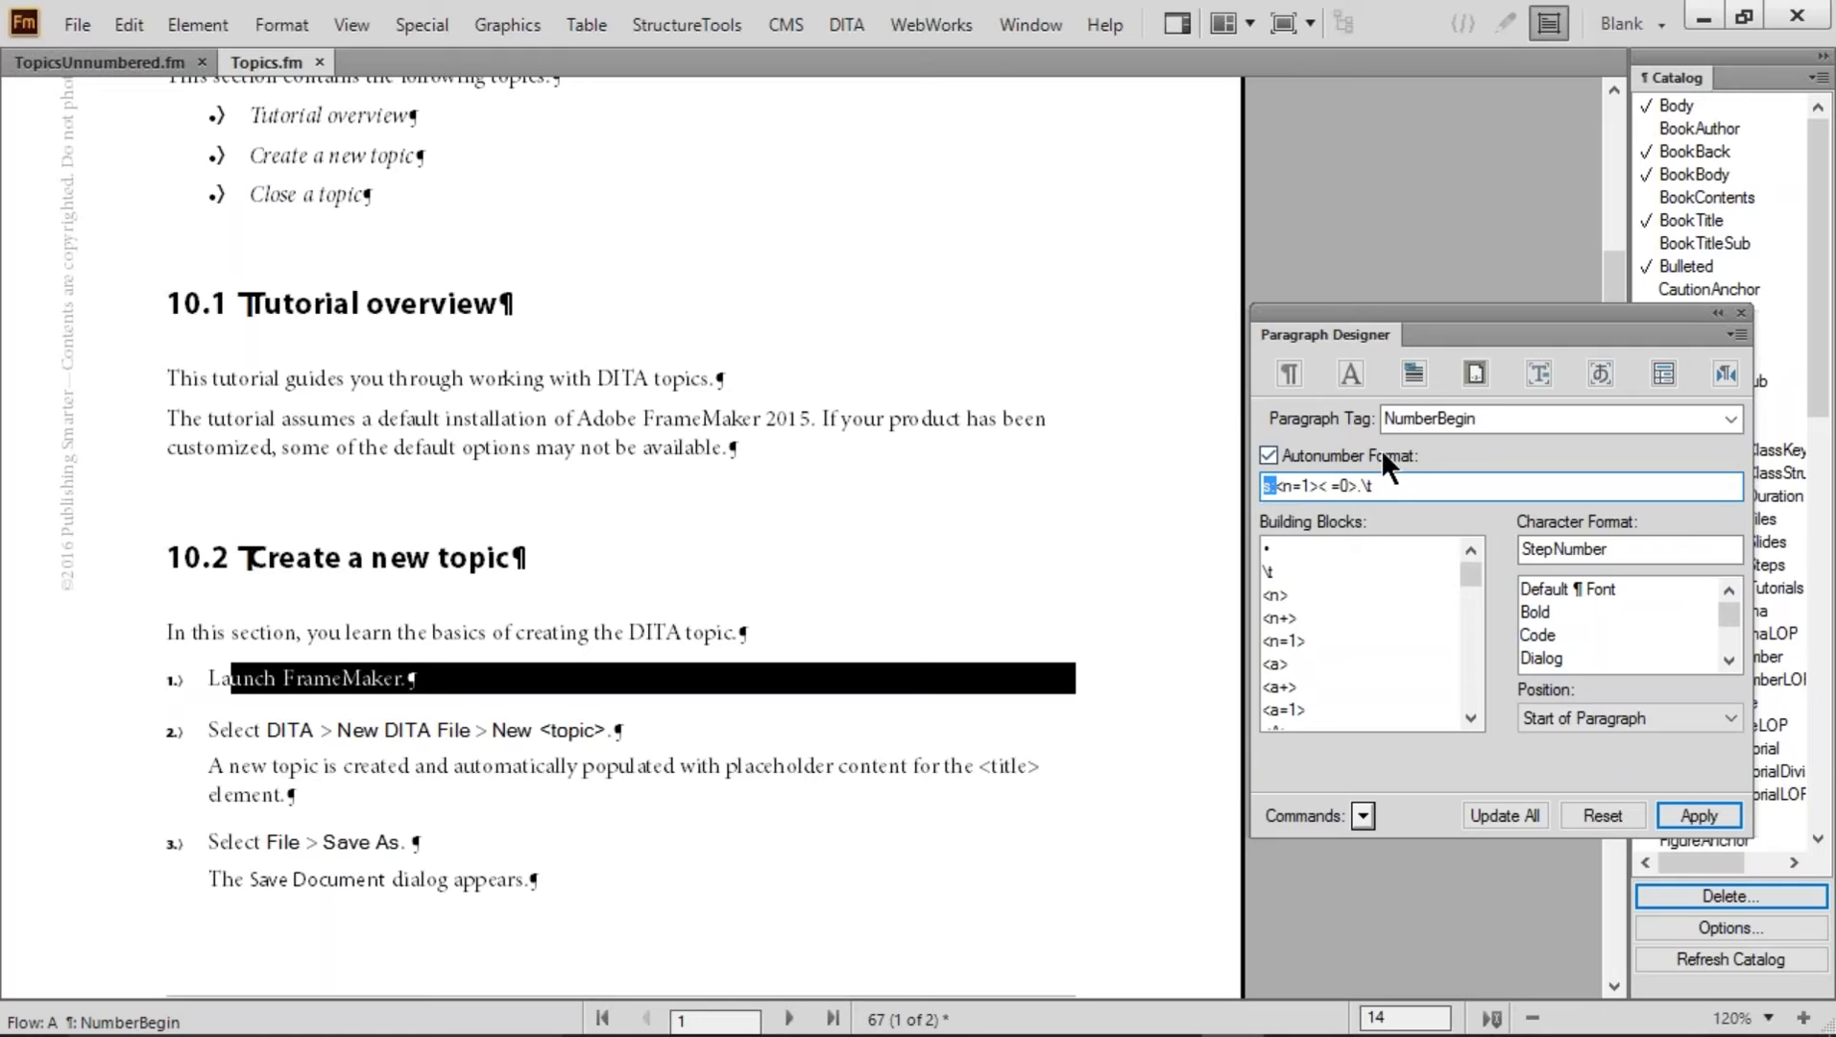
click(1317, 488)
click(1279, 490)
drag(1279, 489, 1362, 492)
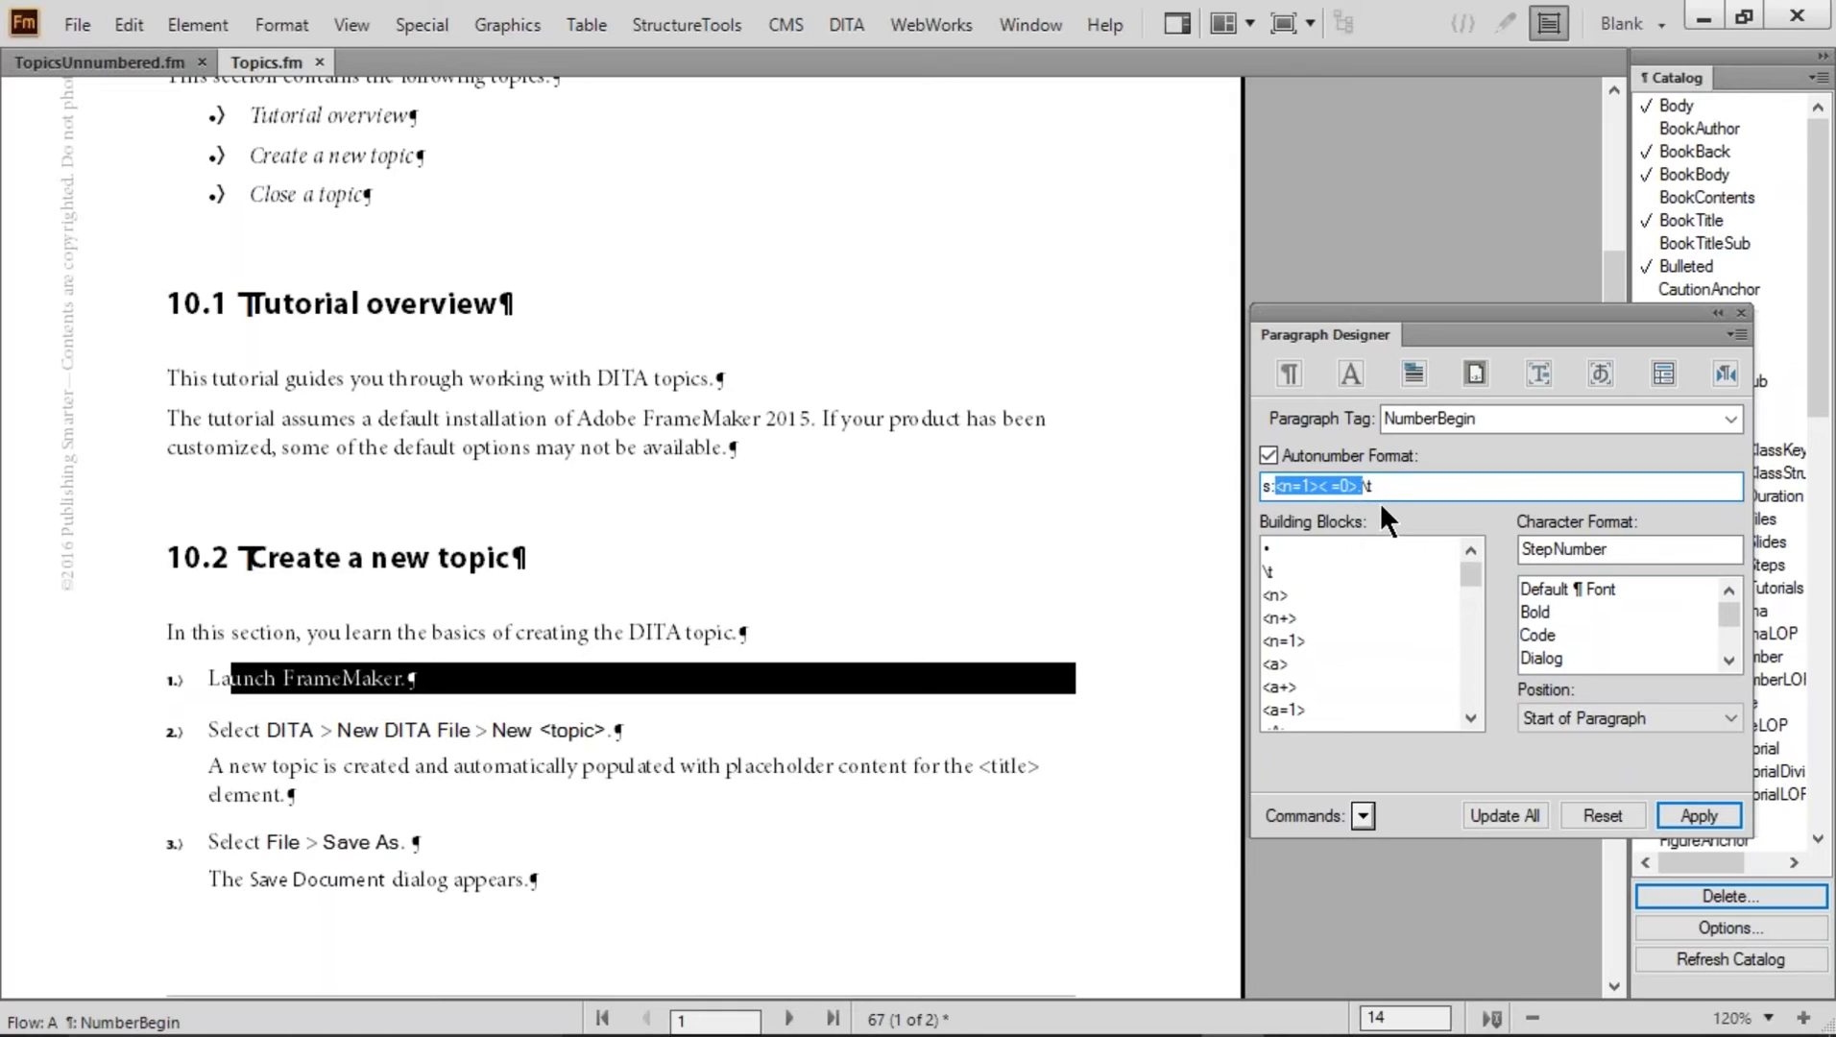
Examine the NumberBegin format's counter building blocks, left indent and tab stop on the "Launch FrameMaker." step
drag(1375, 488, 1357, 488)
click(1290, 373)
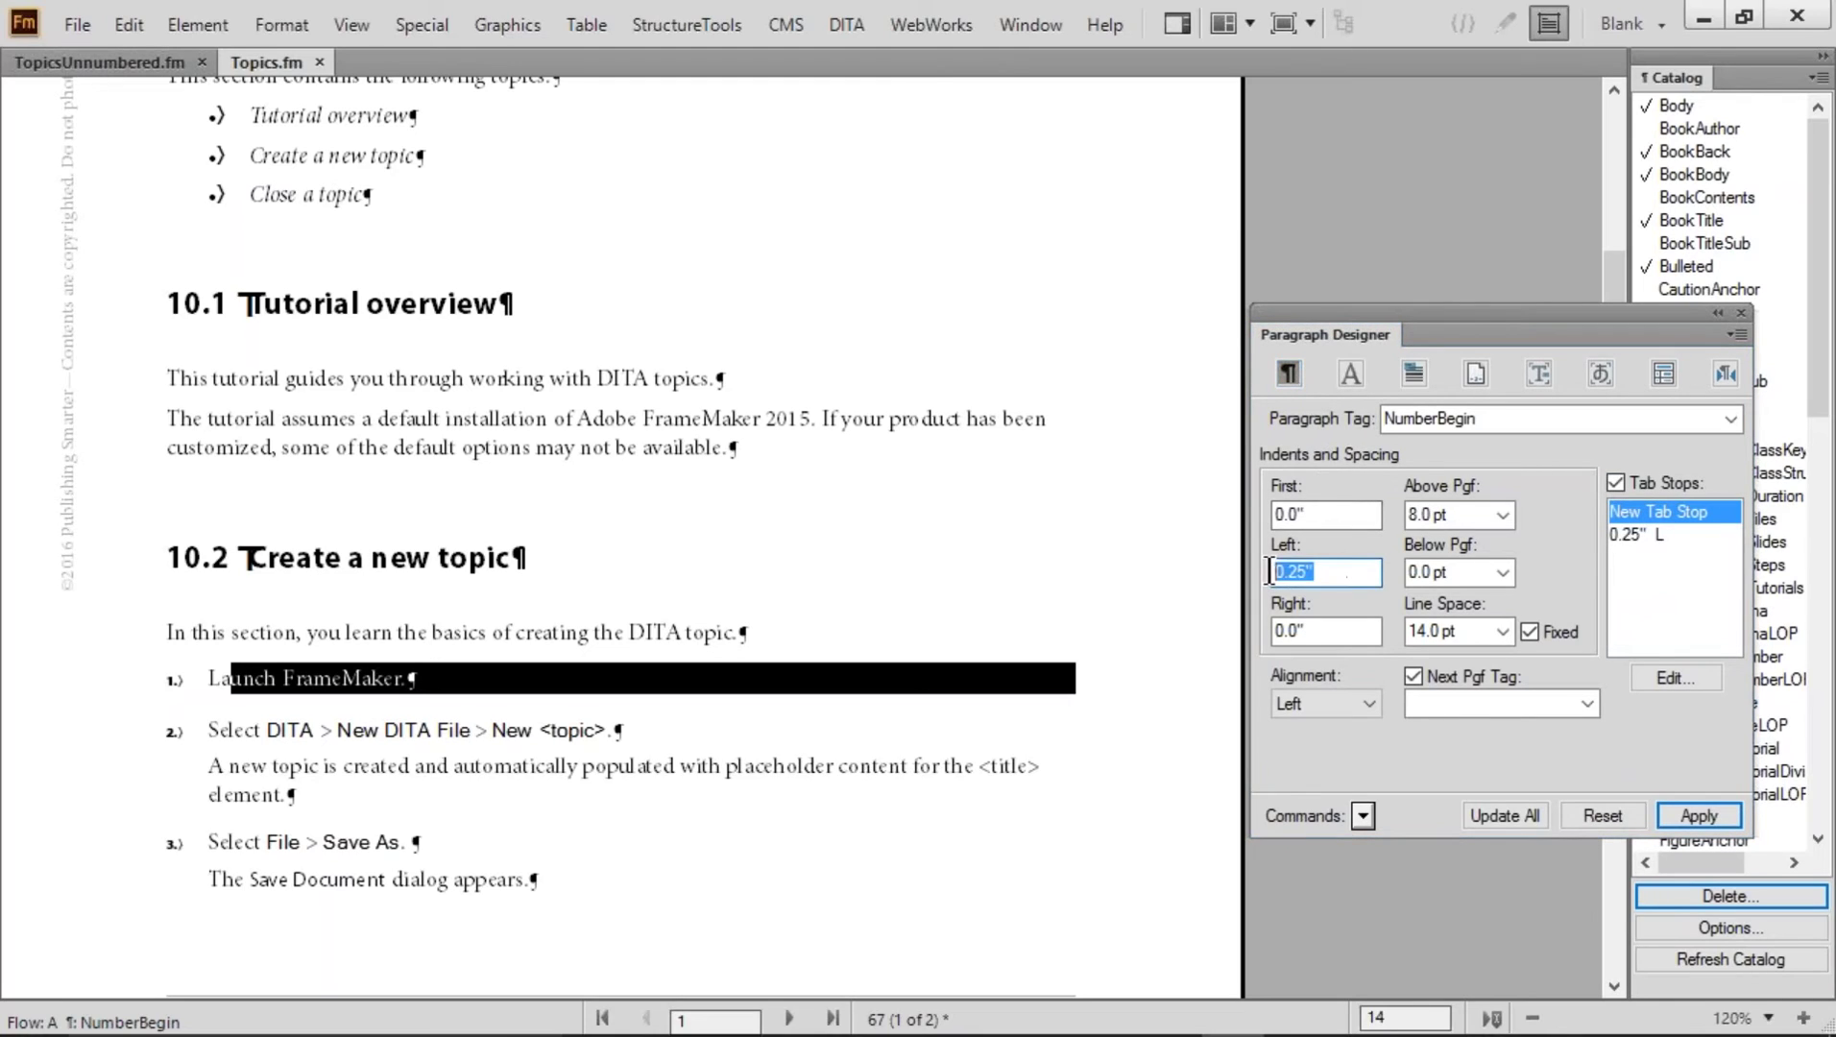
click(1659, 535)
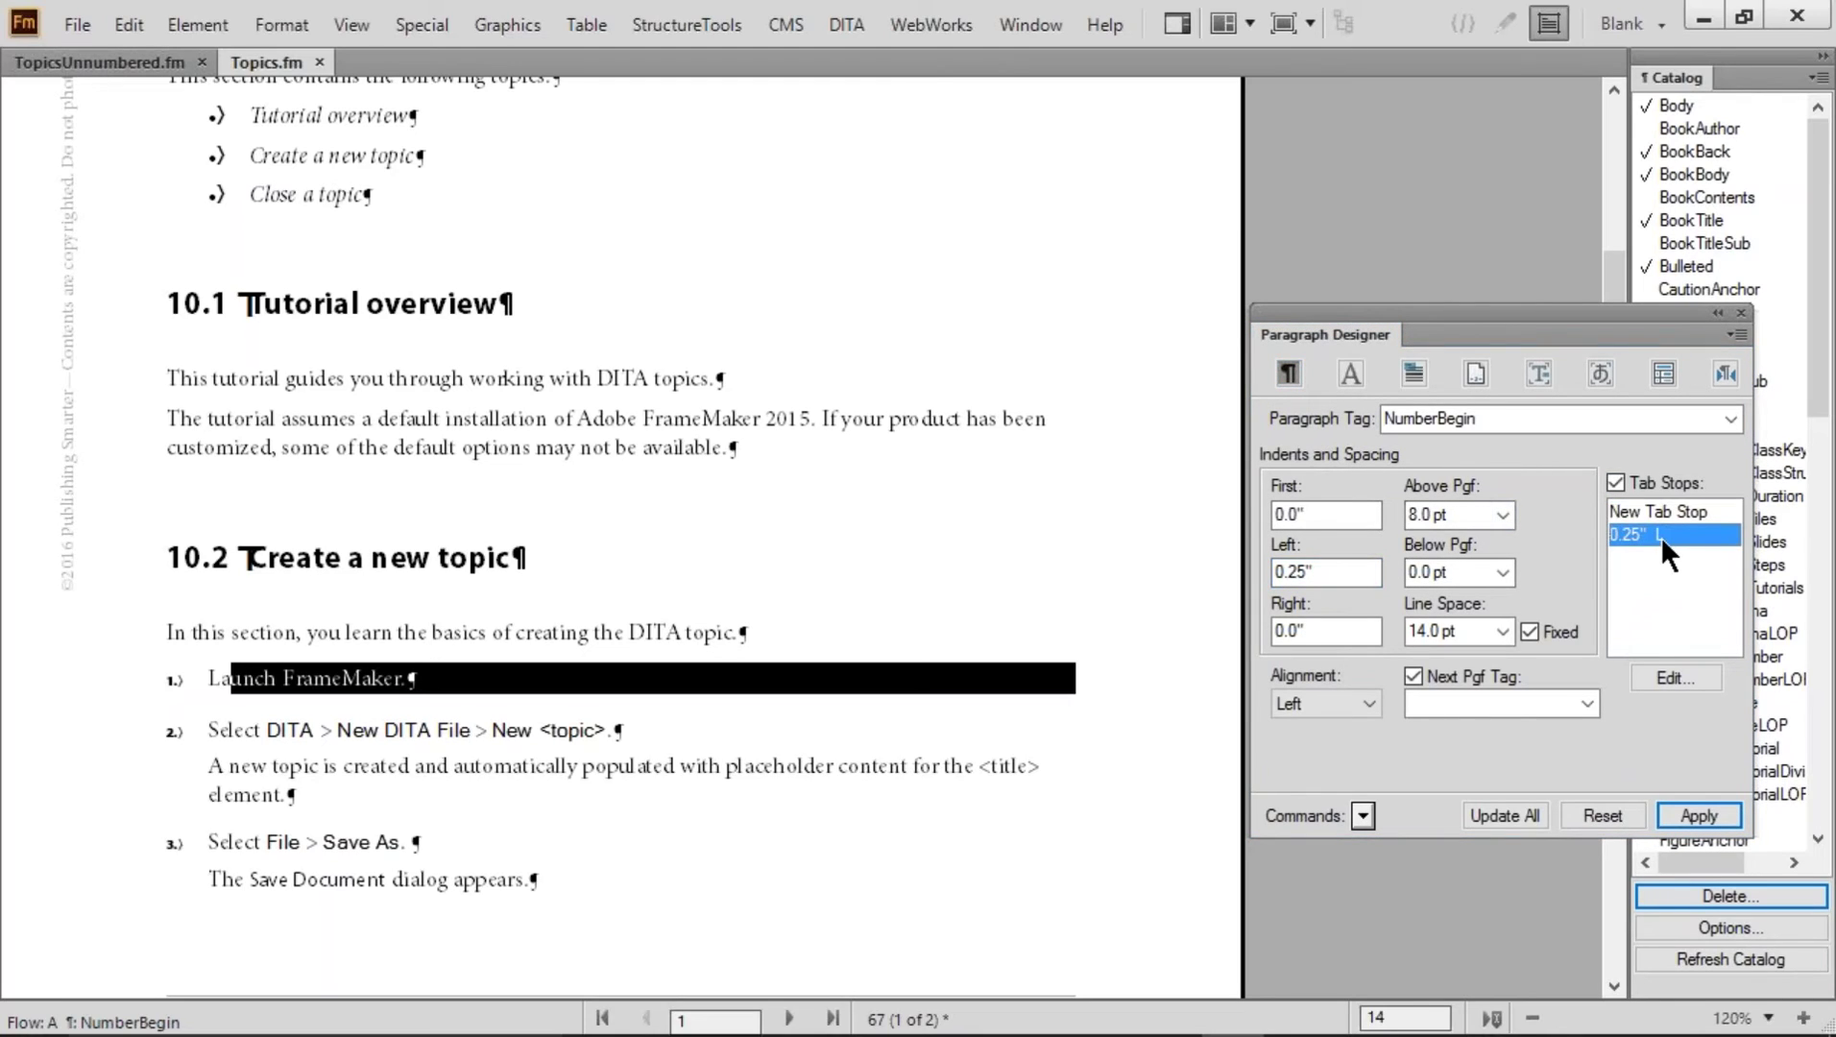
Examine the NumberContinue autonumber format on the "Select DITA > New DITA File > New <topic>." step, including its counter building block
drag(235, 730, 681, 728)
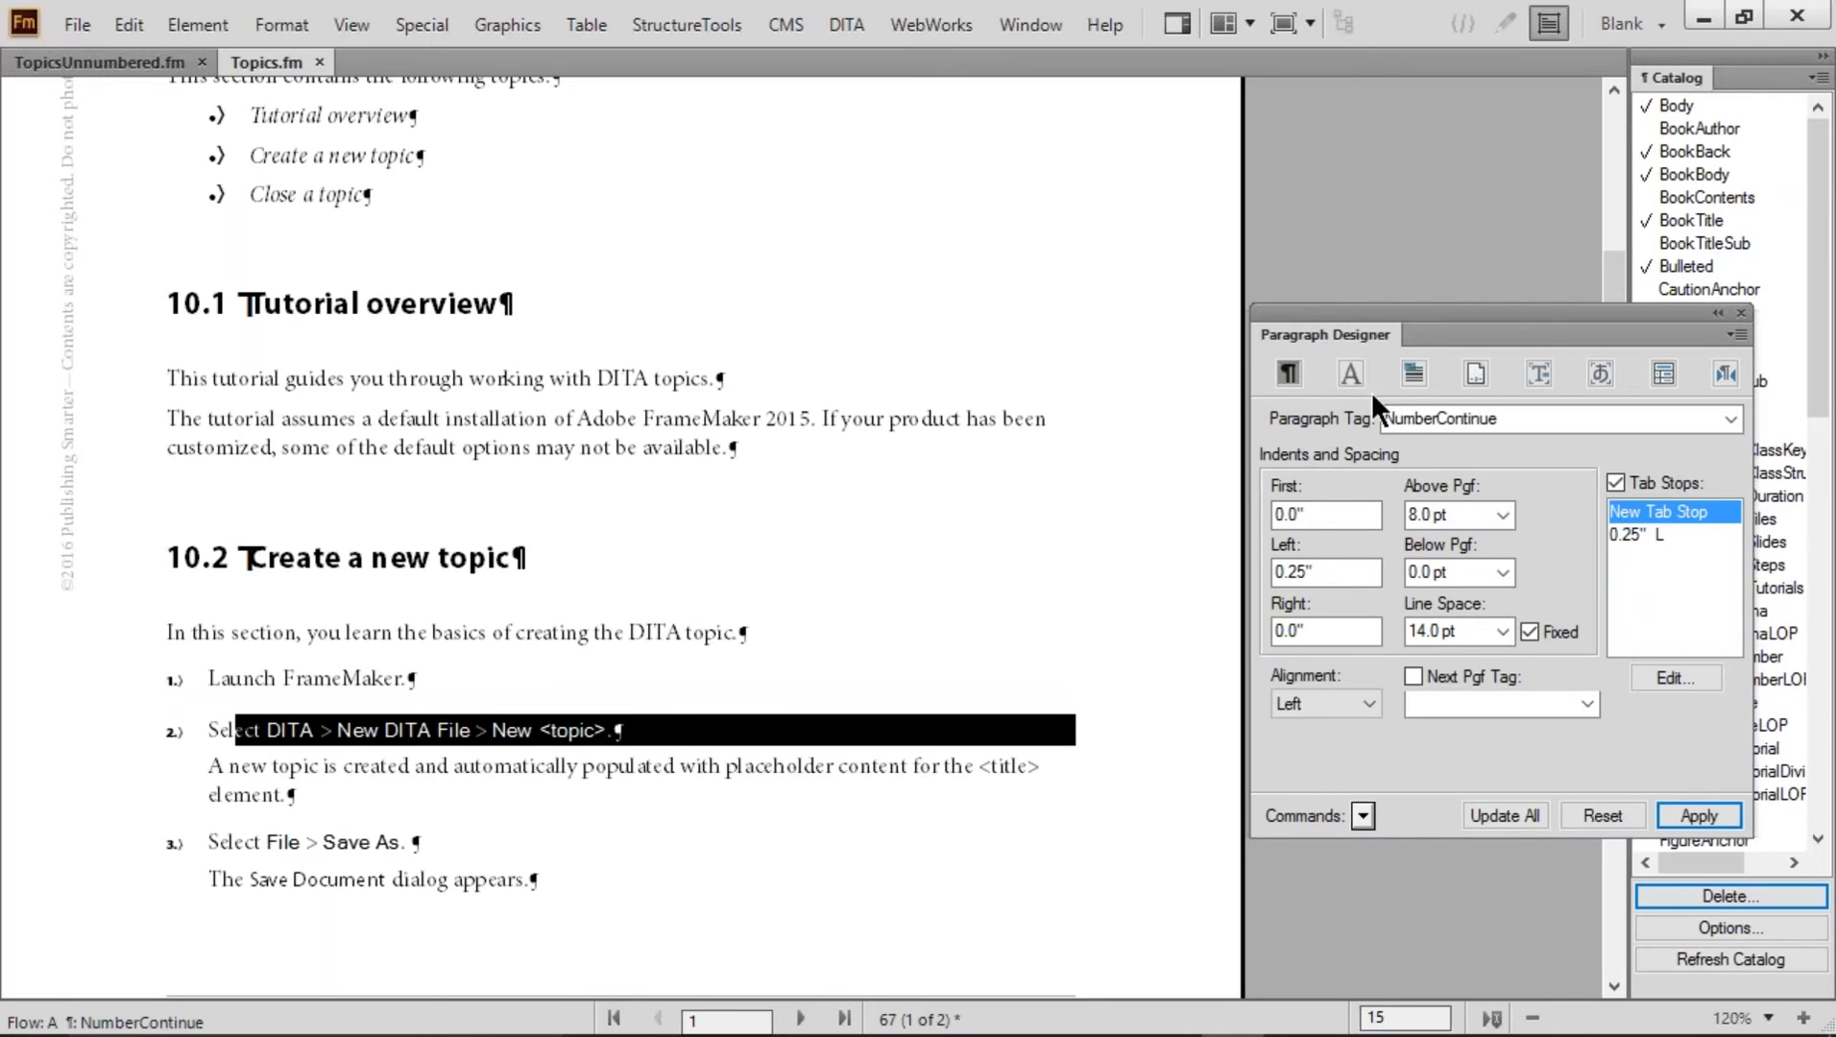
click(1476, 373)
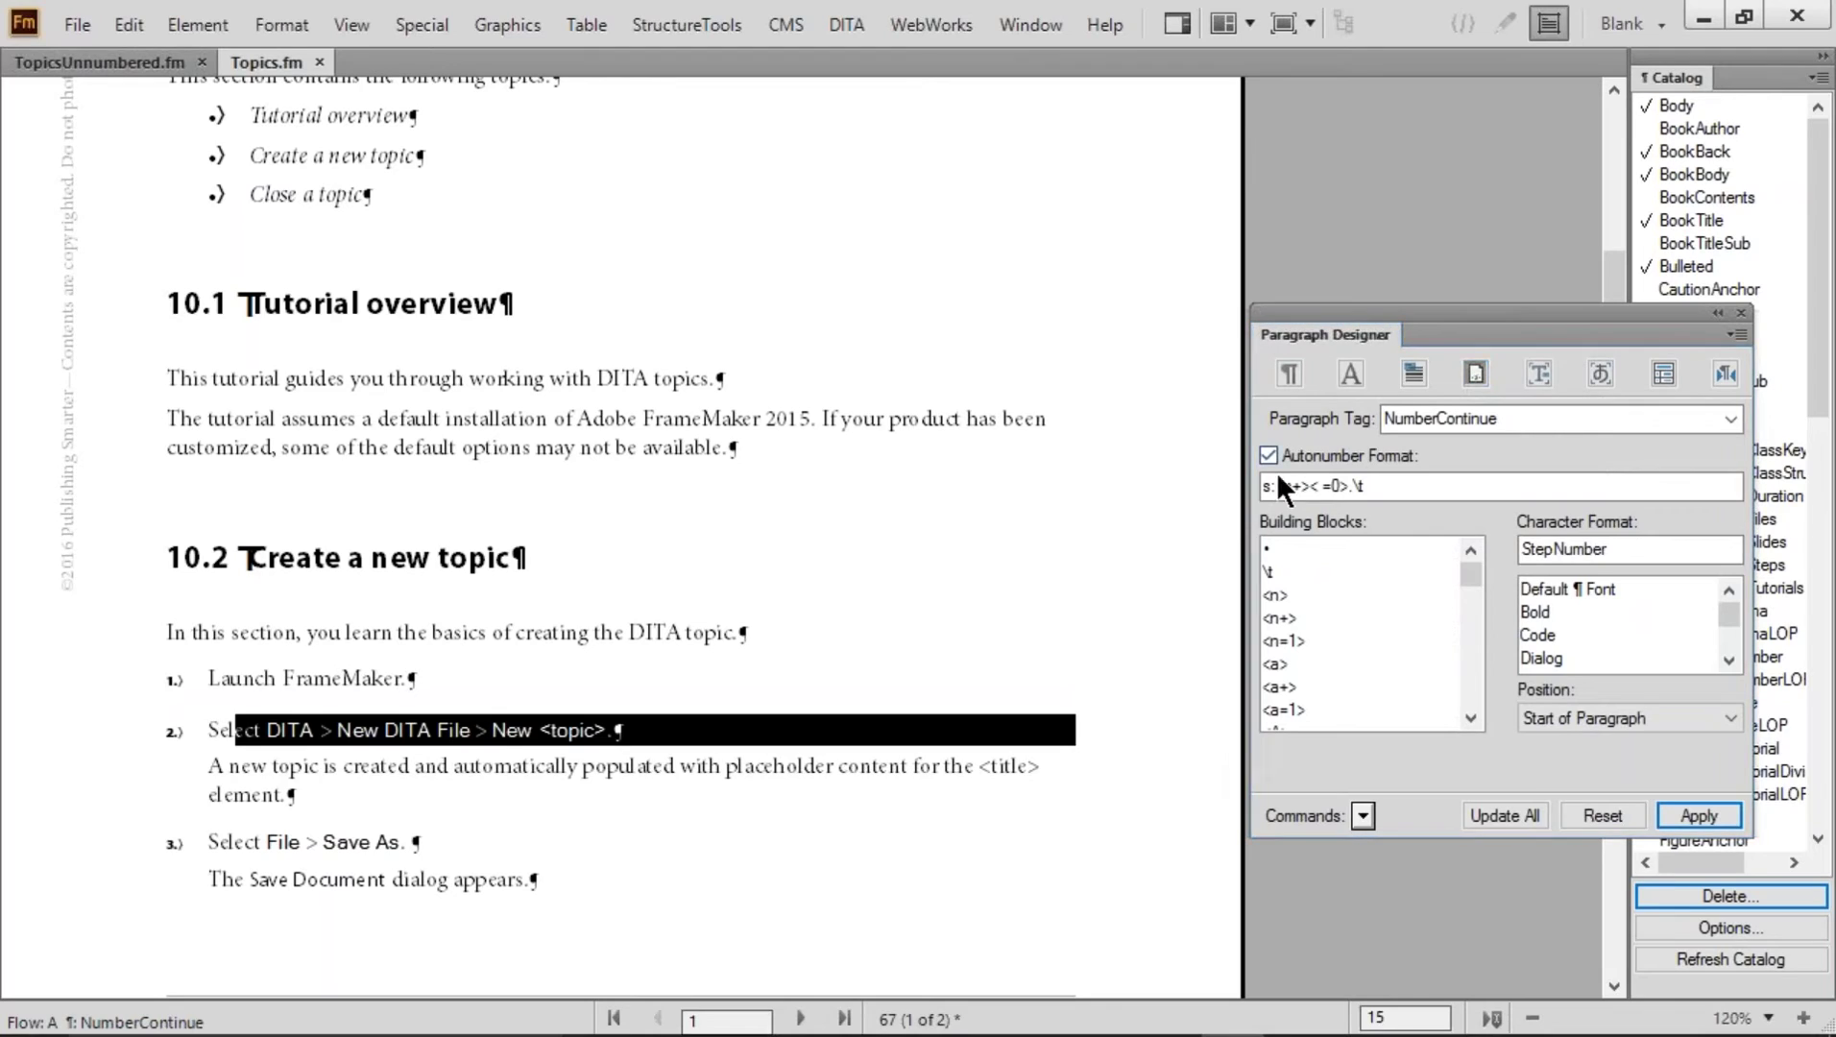
drag(1275, 485, 1310, 487)
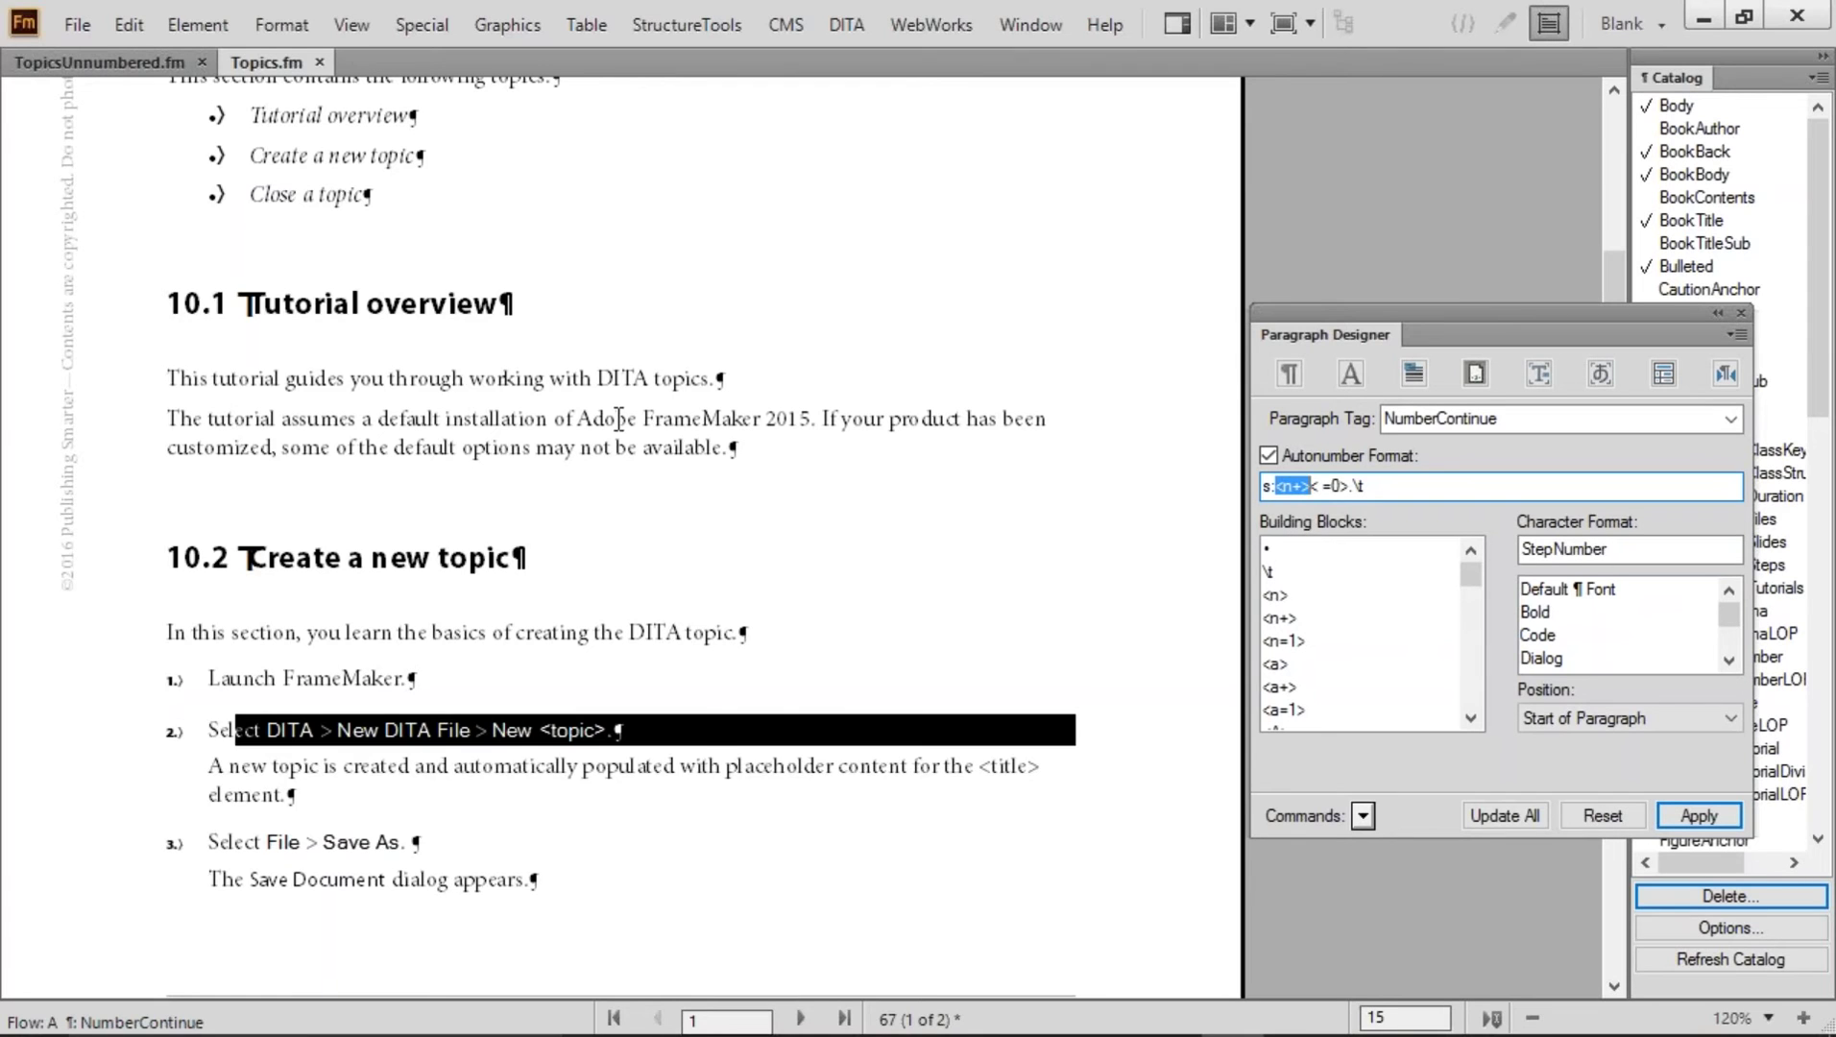
Examine the NumberSubAlpha autonumber format on the lettered substeps under "Update content as follows:", including its counter building blocks
scroll(619, 418, down, 10)
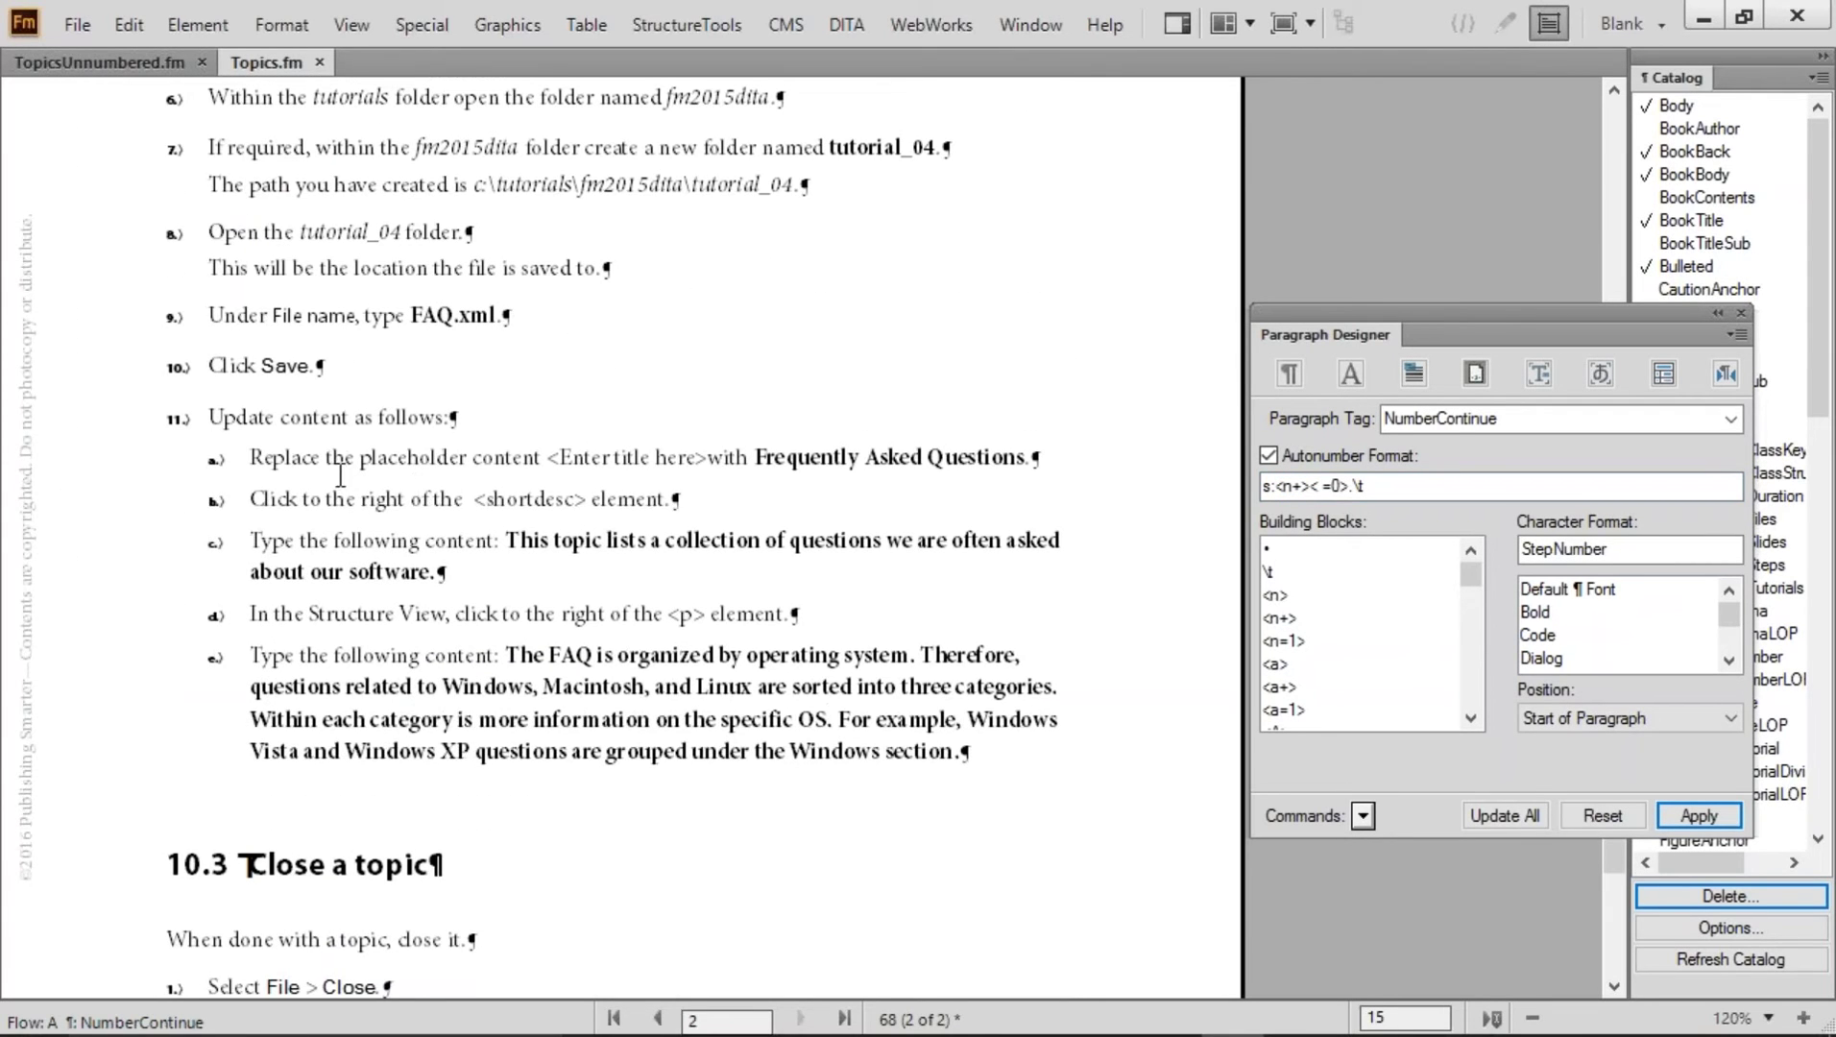
drag(344, 461, 343, 687)
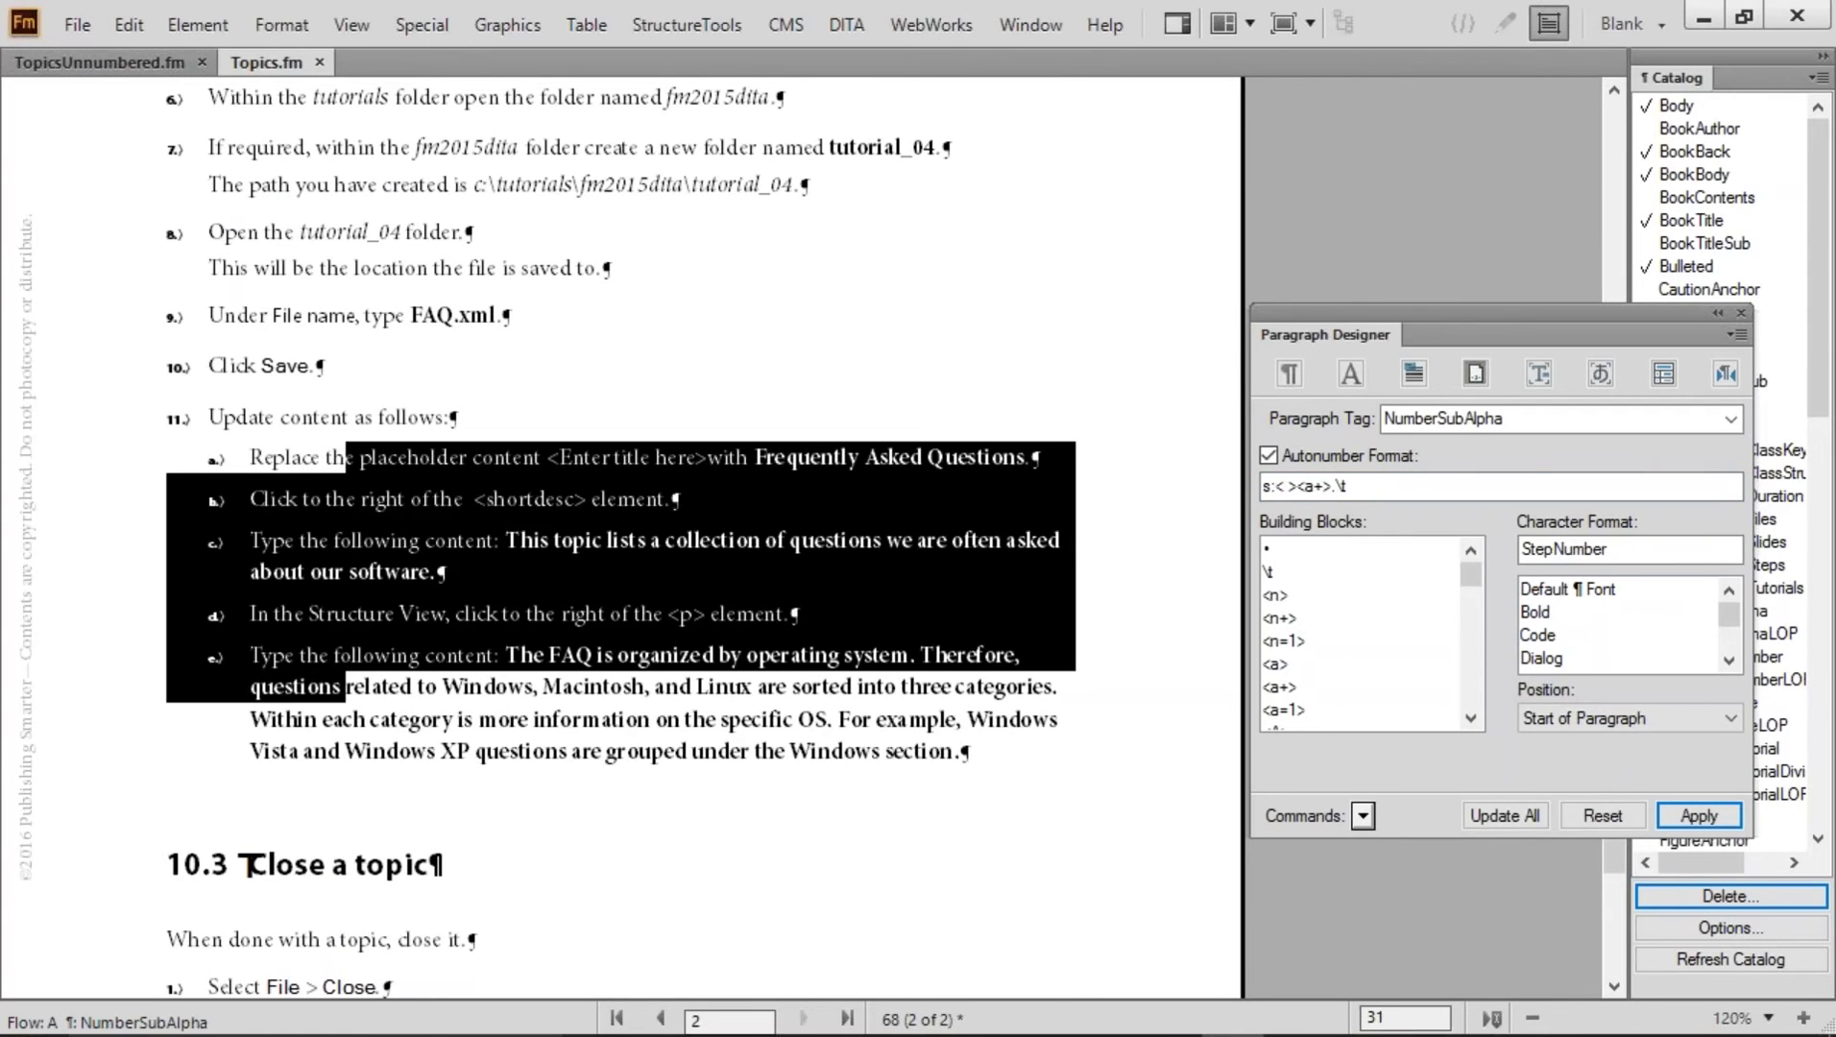
drag(1546, 427, 1343, 418)
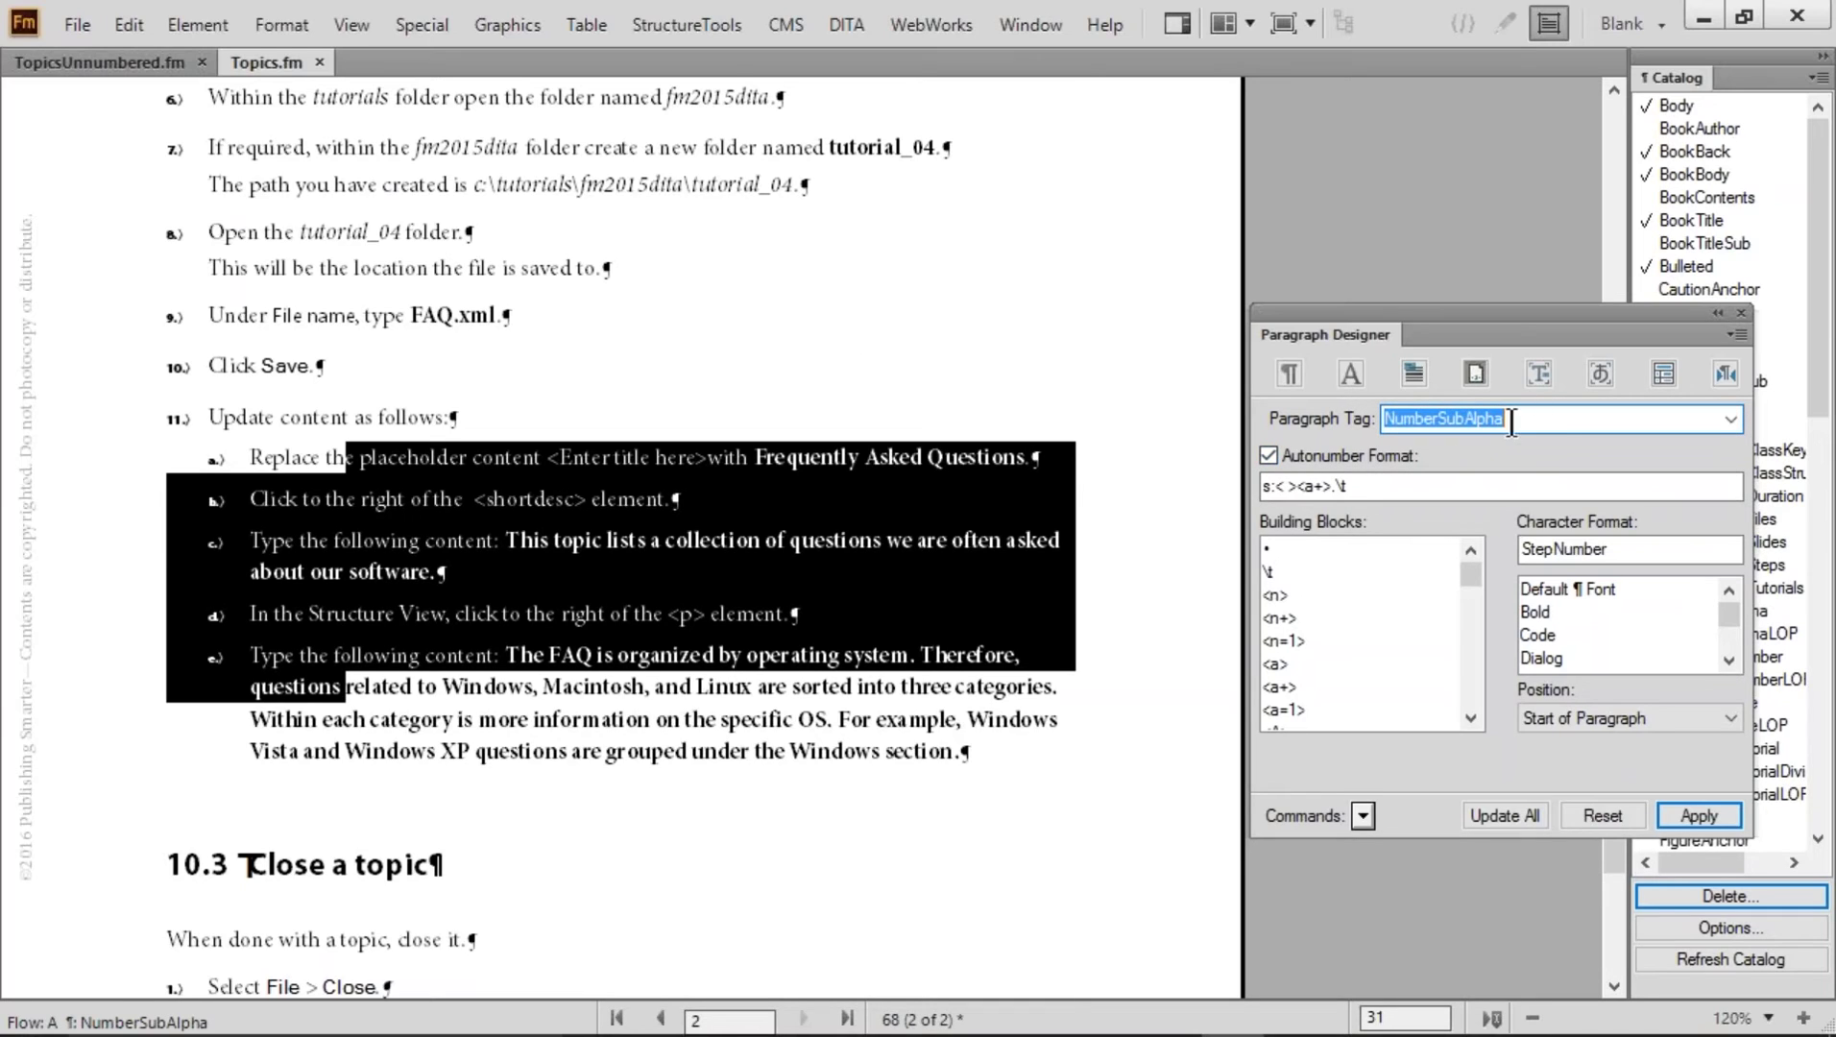
mouse_move(1277, 487)
mouse_down()
mouse_move(1261, 485)
mouse_move(1300, 486)
mouse_up()
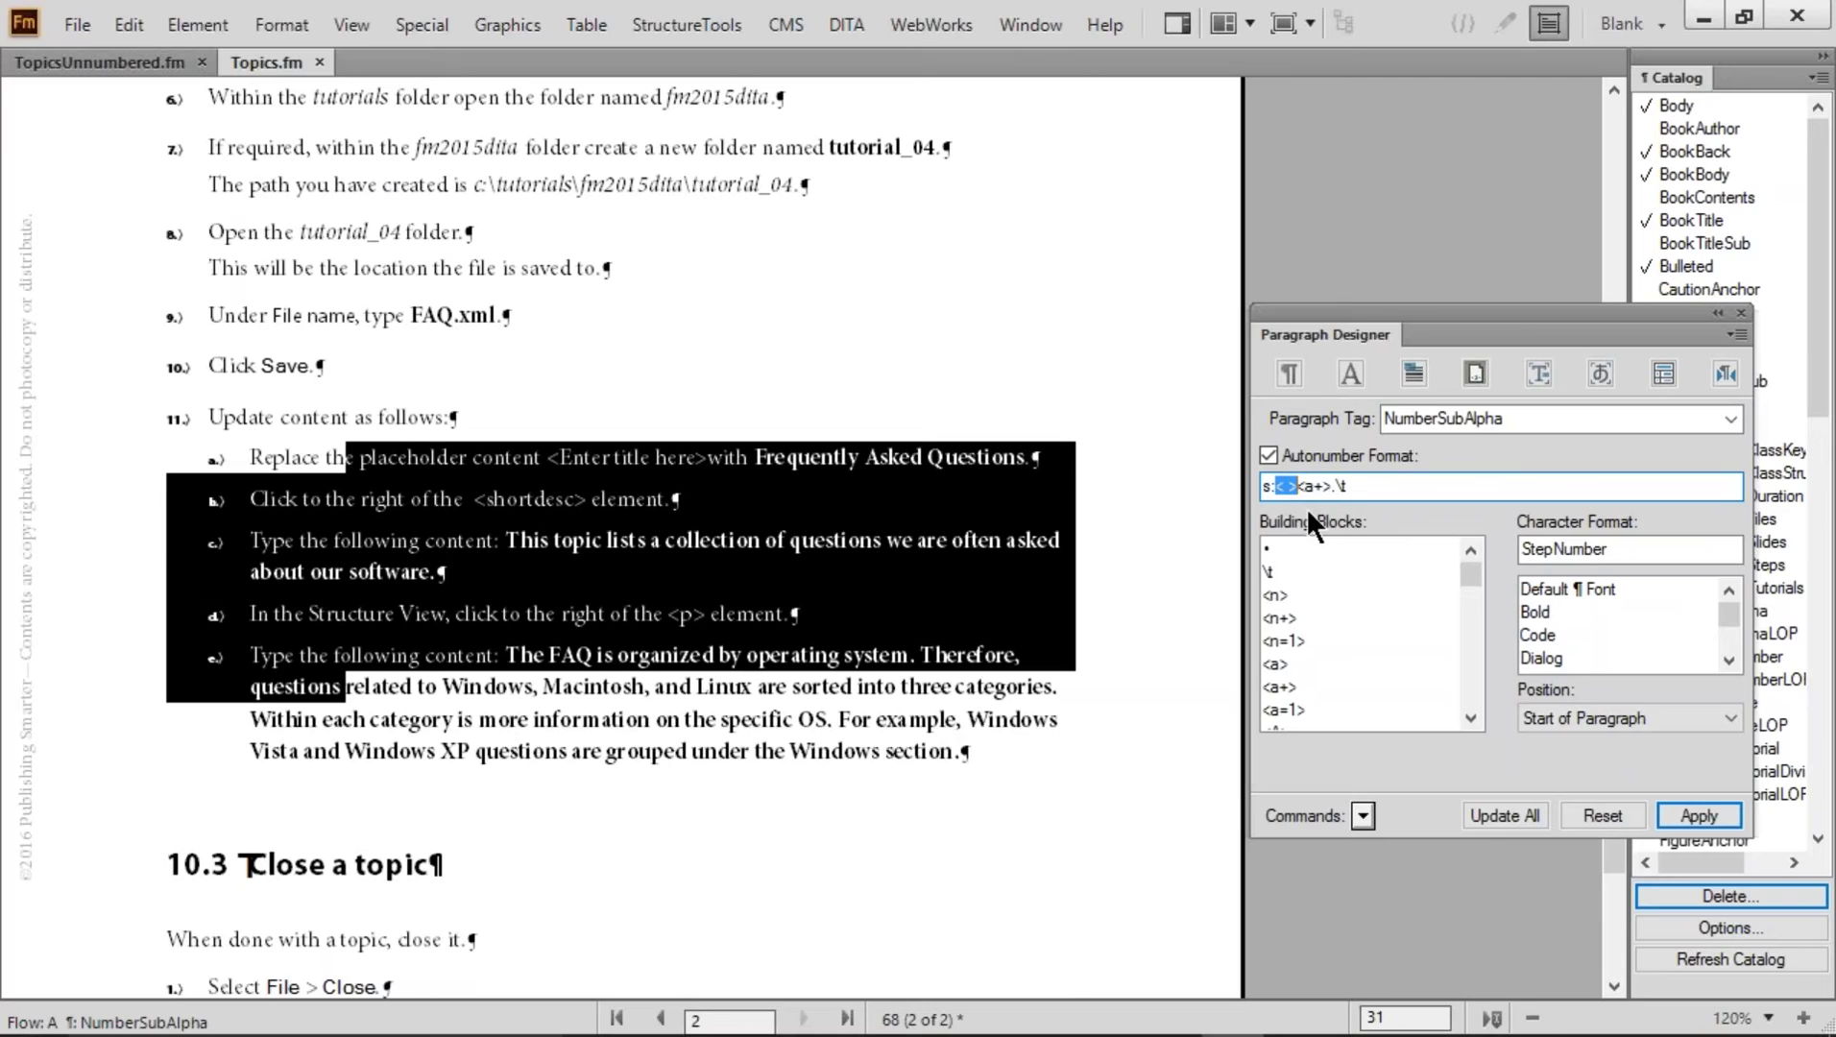
drag(1304, 487, 1366, 487)
click(575, 611)
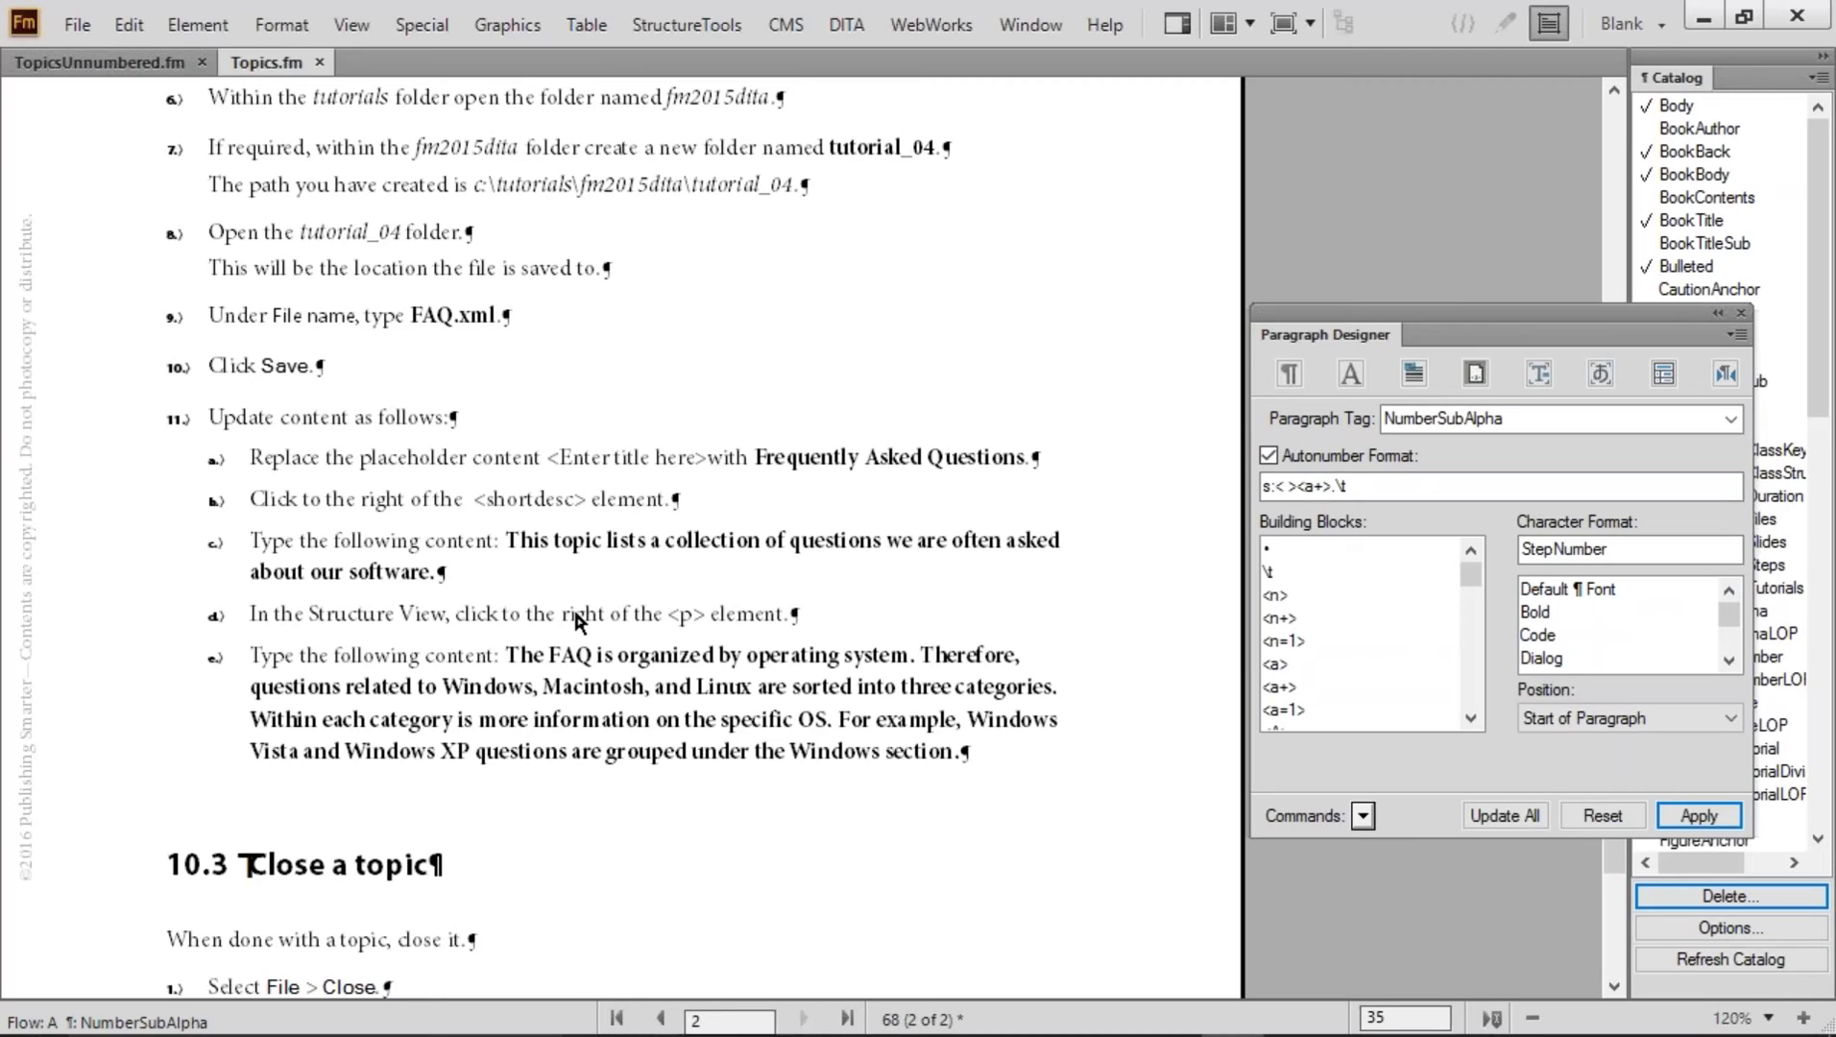
Create a new blank portrait document and move the Paragraph Designer clear of the paragraph catalog
click(76, 25)
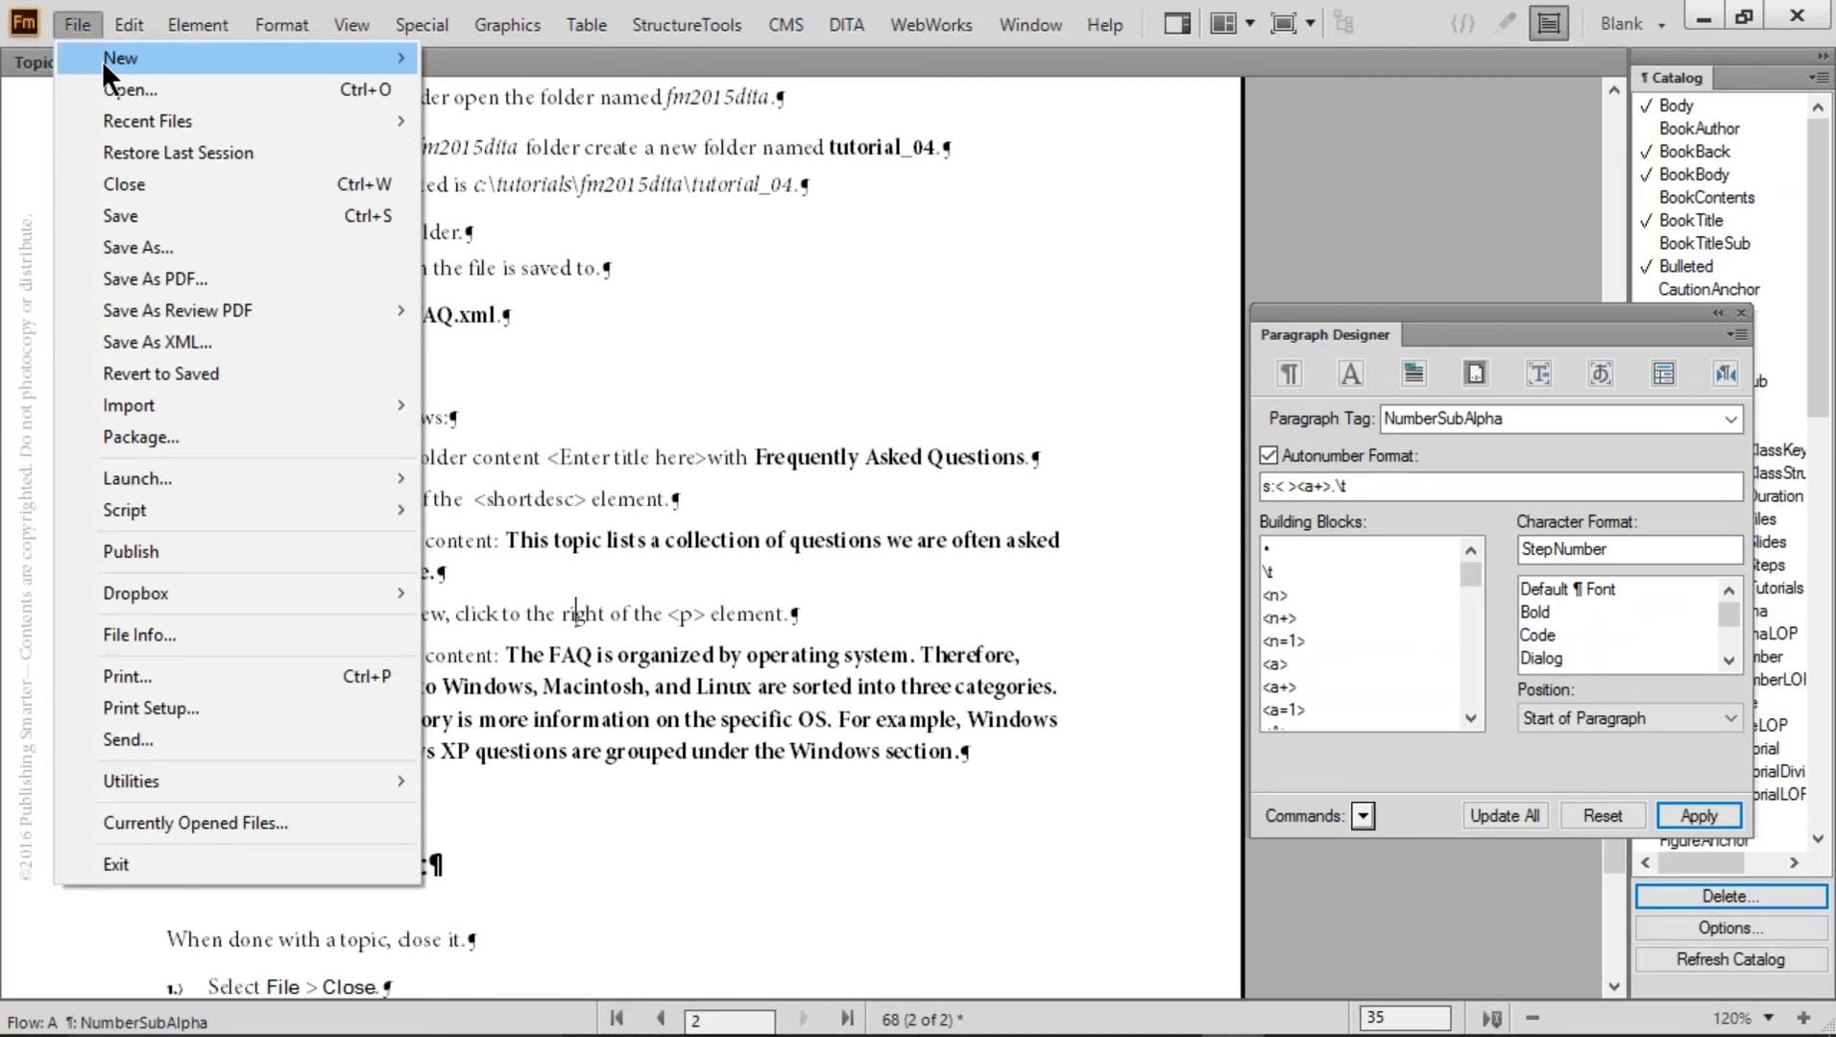
mouse_move(330, 50)
click(452, 50)
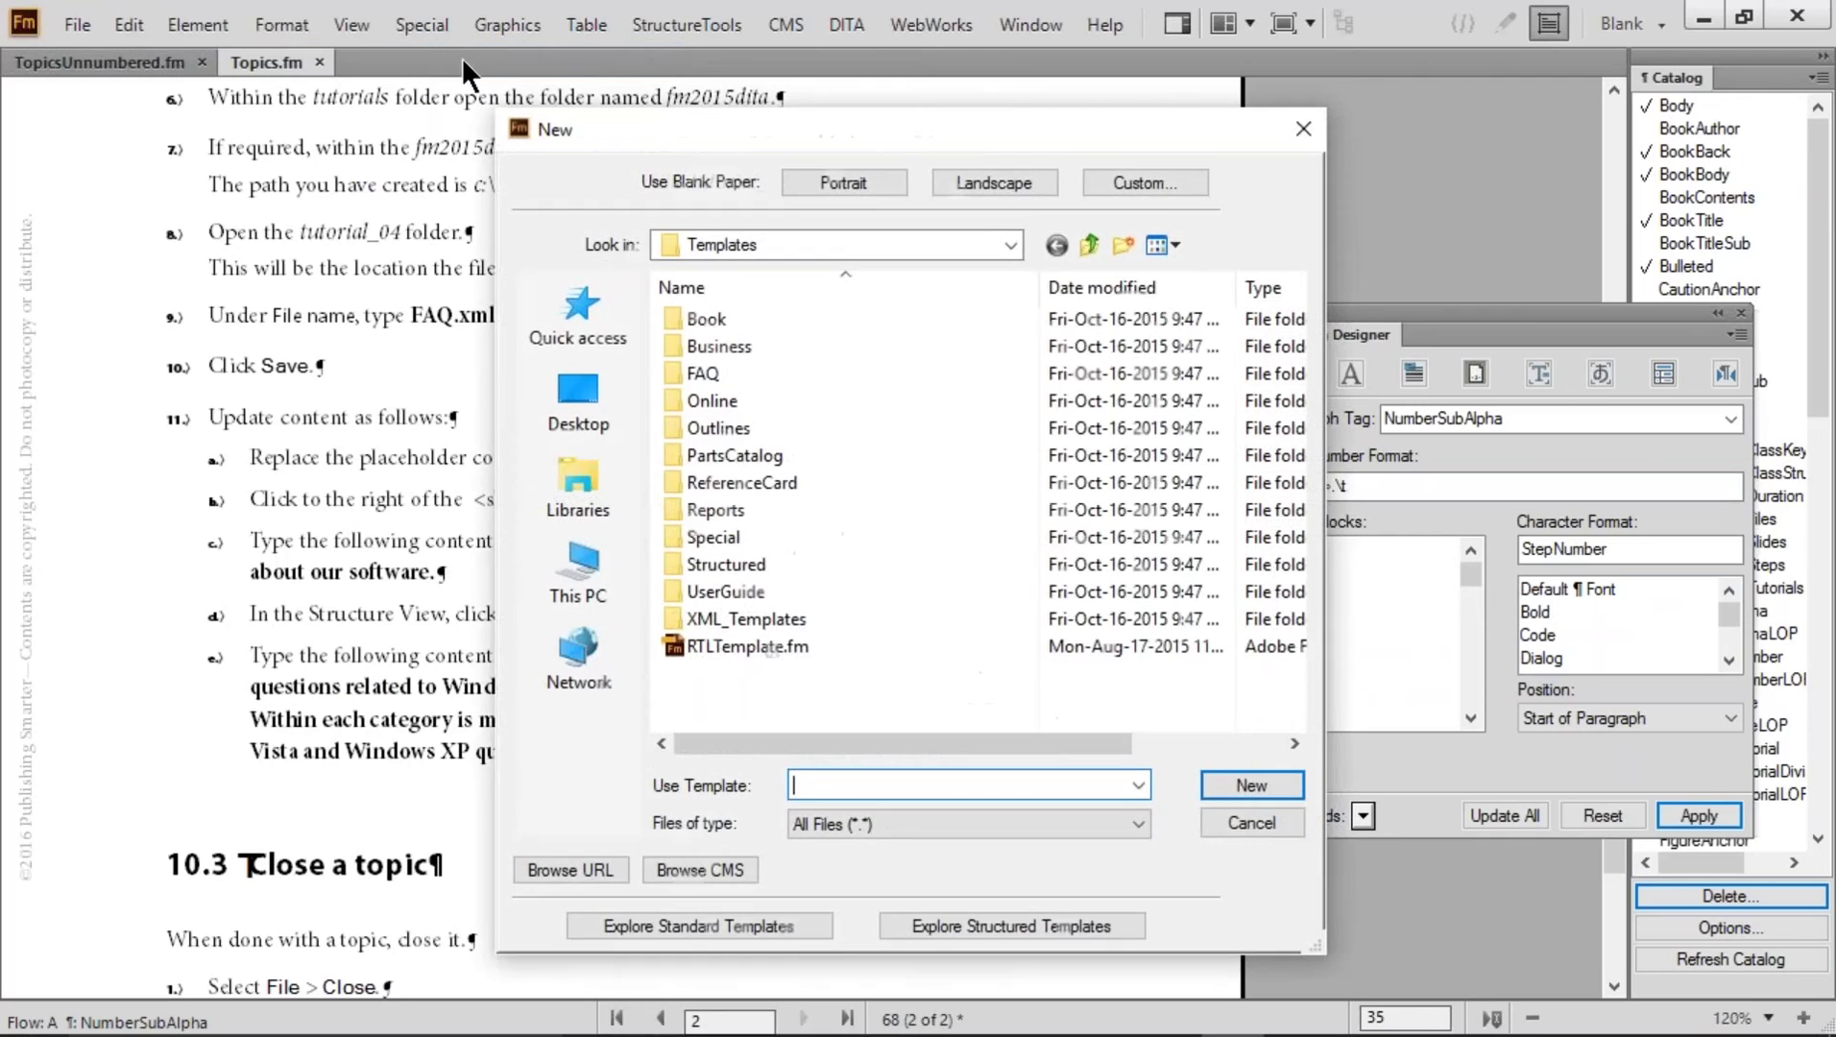
click(837, 177)
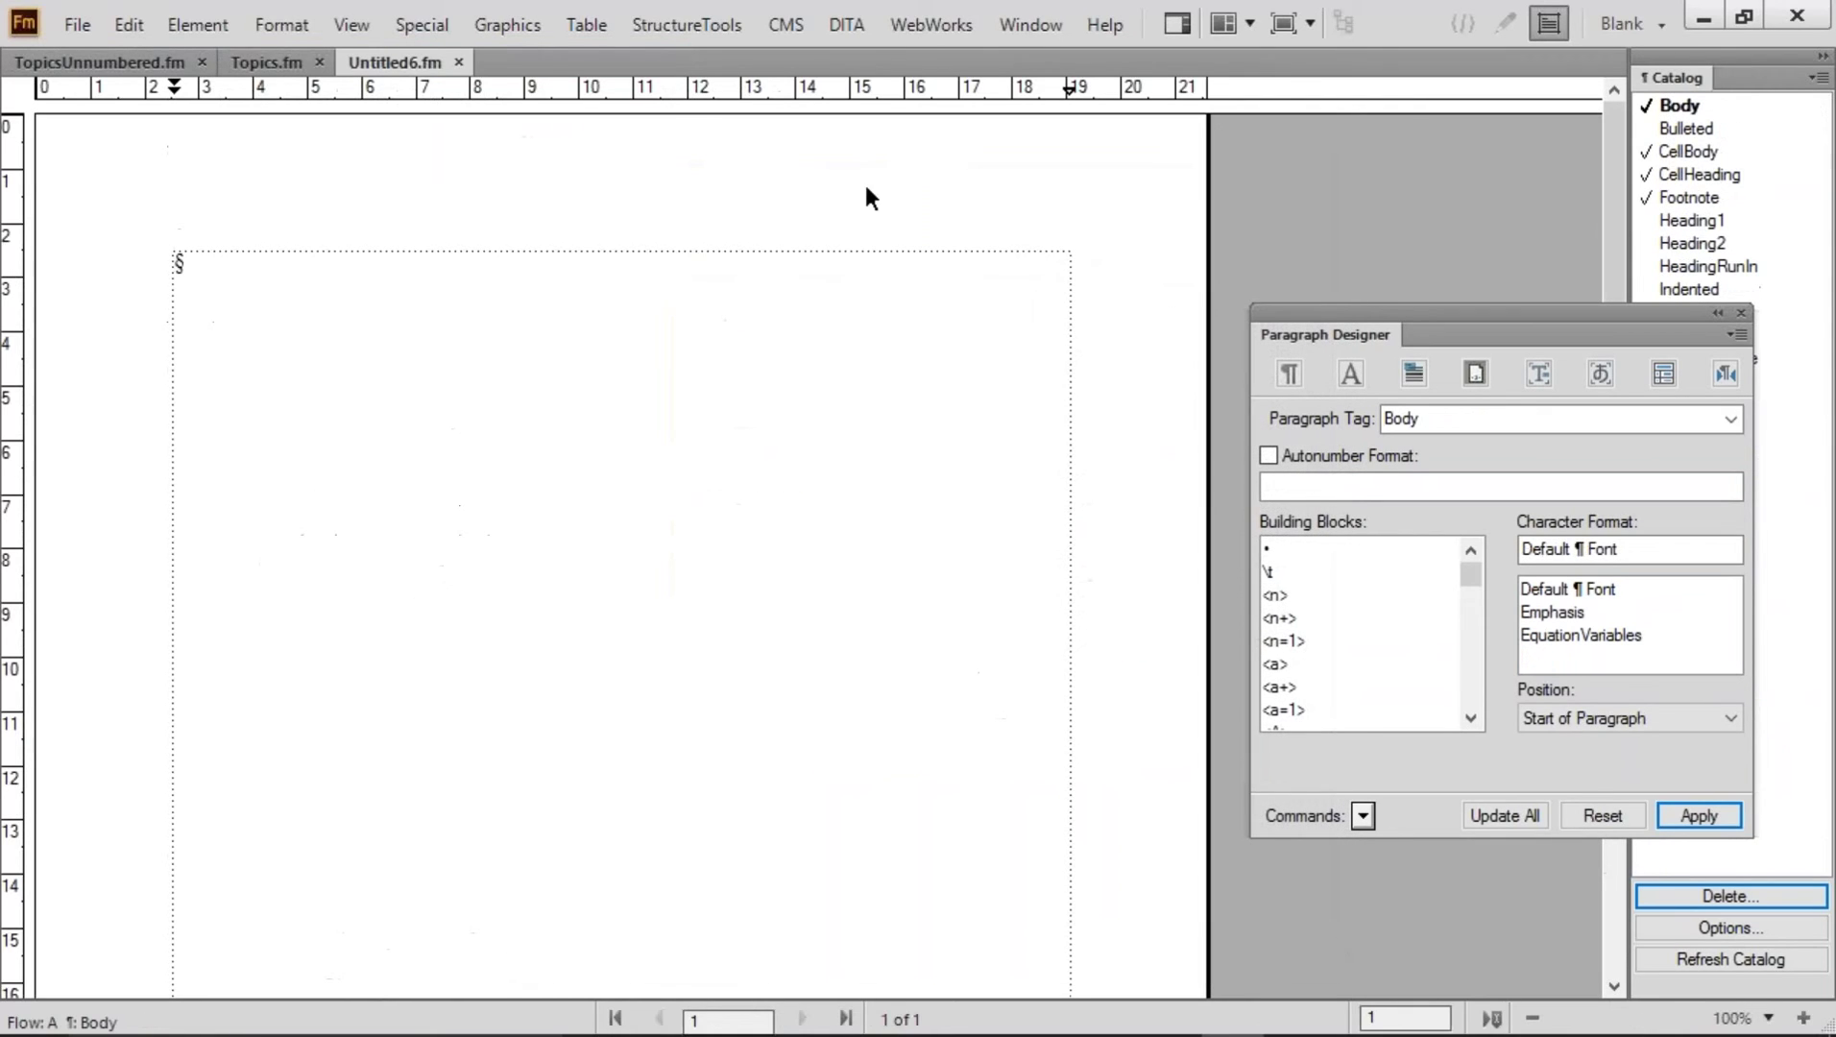
drag(1376, 330, 1092, 226)
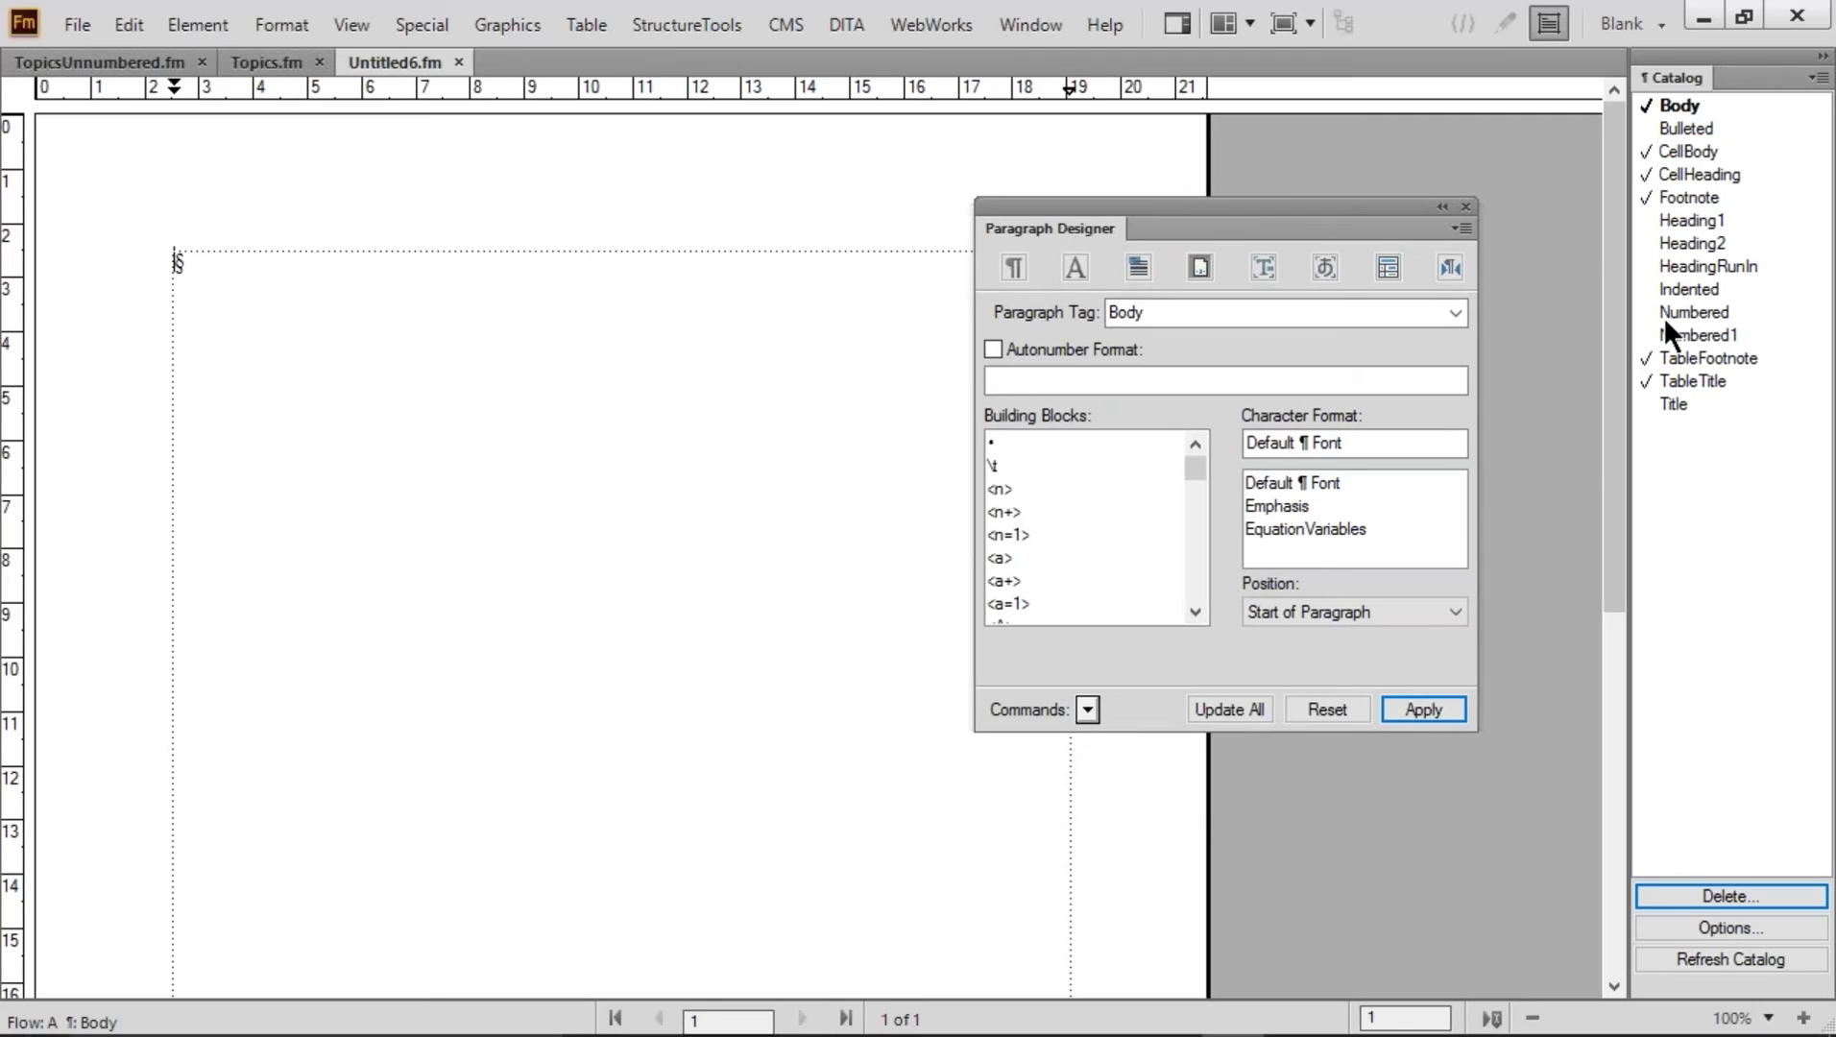
Apply the Numbered1 format to the first paragraph, enter "This is the first" and start a new paragraph after it
click(1690, 333)
text(Thi sis th)
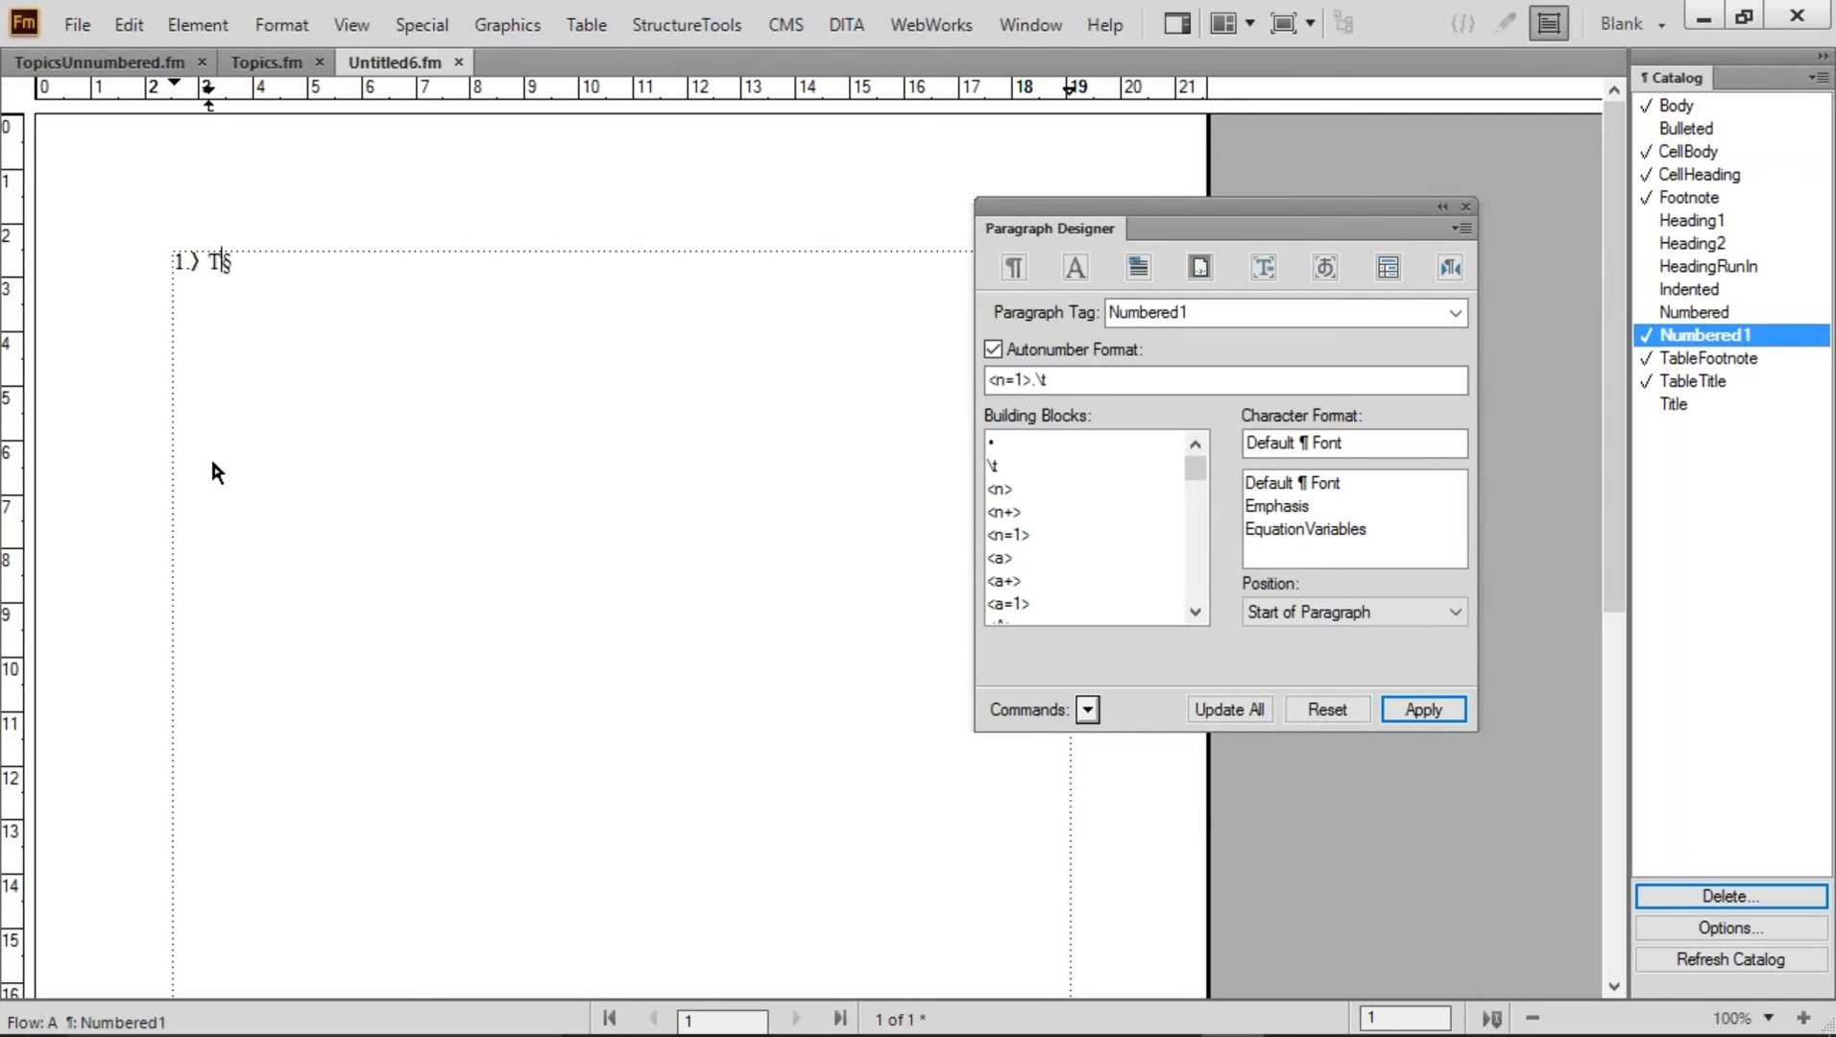
key(BackSpace)
key(BackSpace)
key(BackSpace)
key(BackSpace)
key(BackSpace)
key(BackSpace)
key(BackSpace)
text(s is the first)
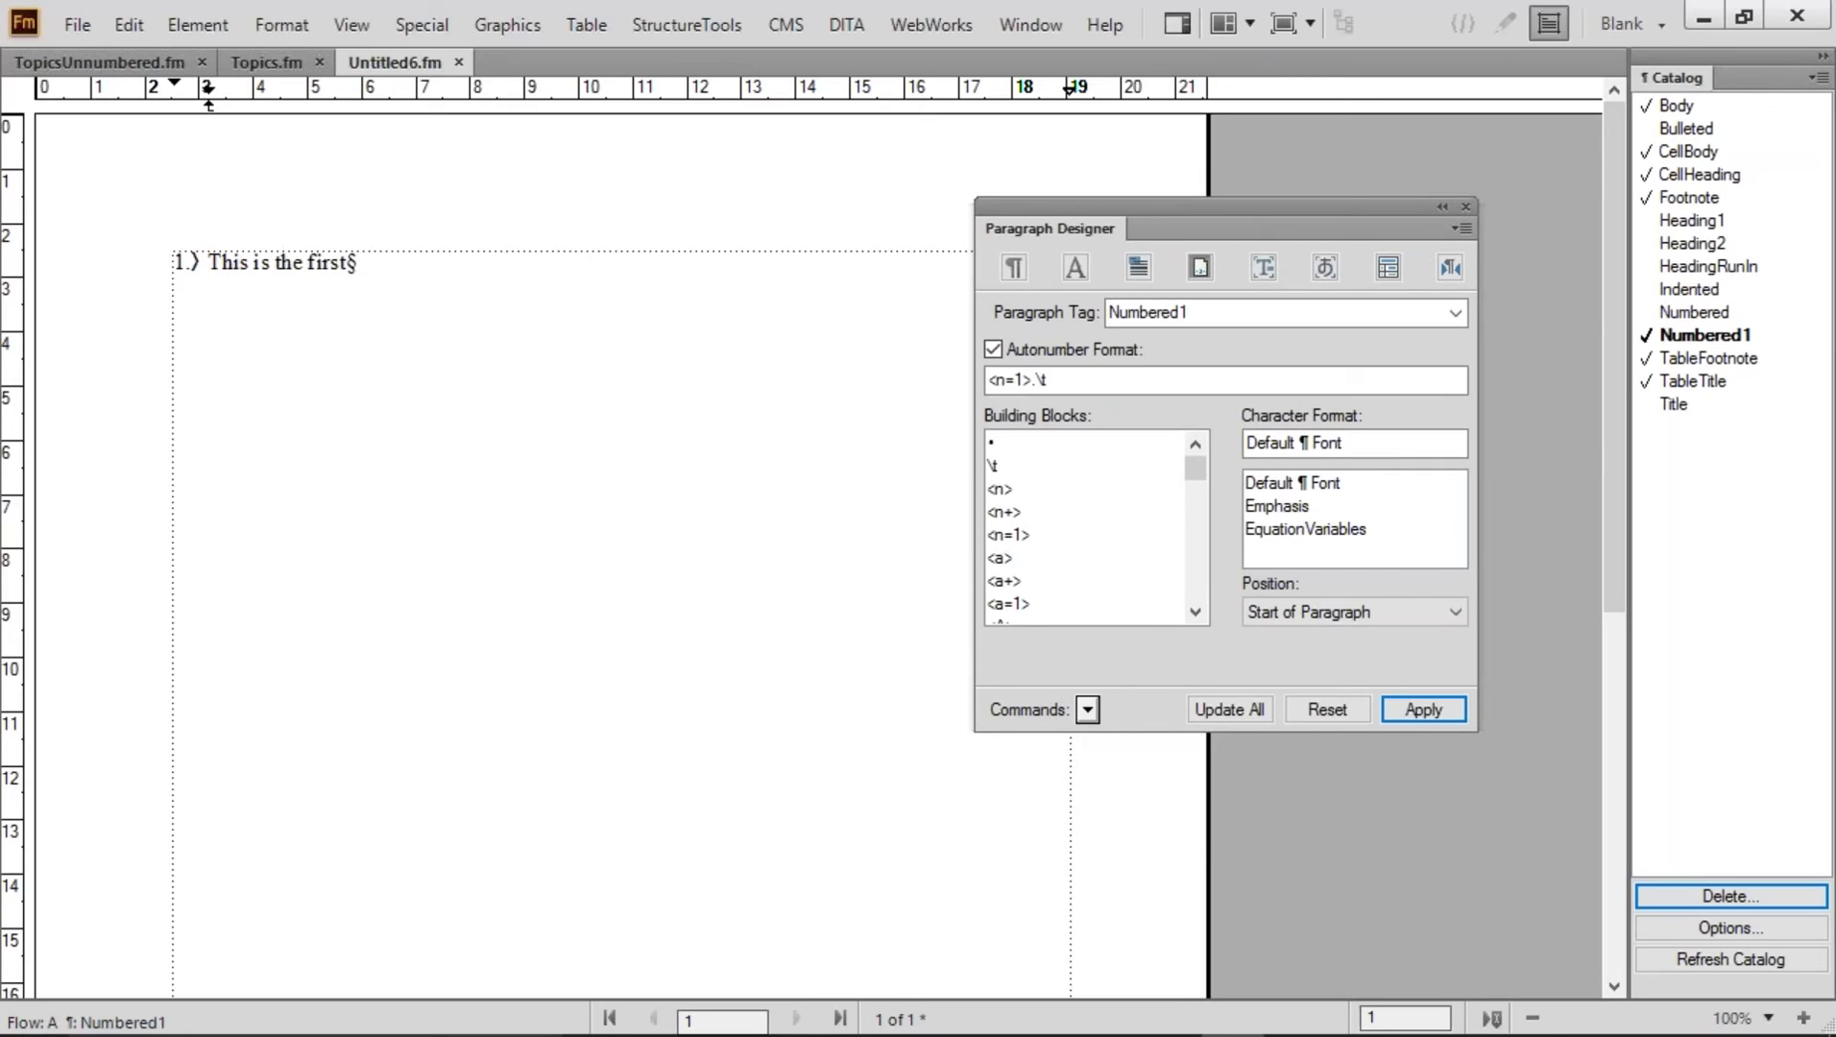
key(Return)
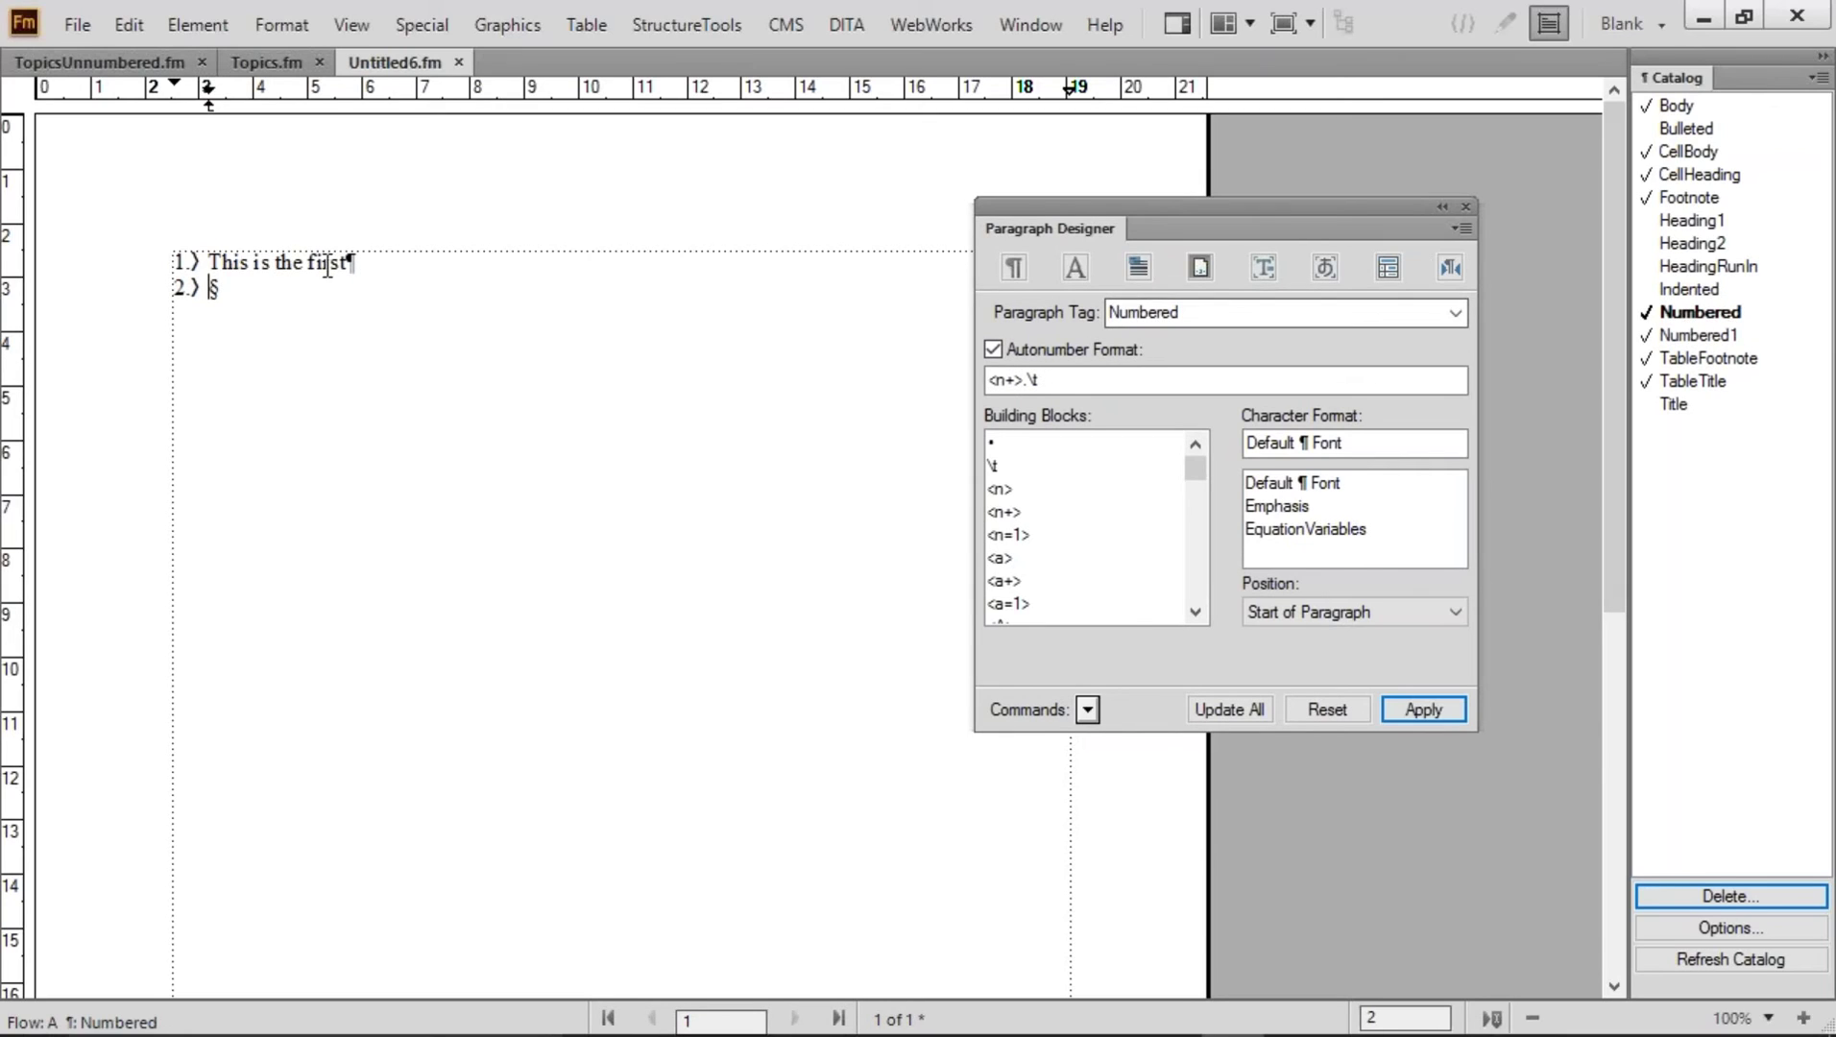
Review the next paragraph tag set in the Numbered1 format of the "This is the first" item
drag(254, 264, 402, 265)
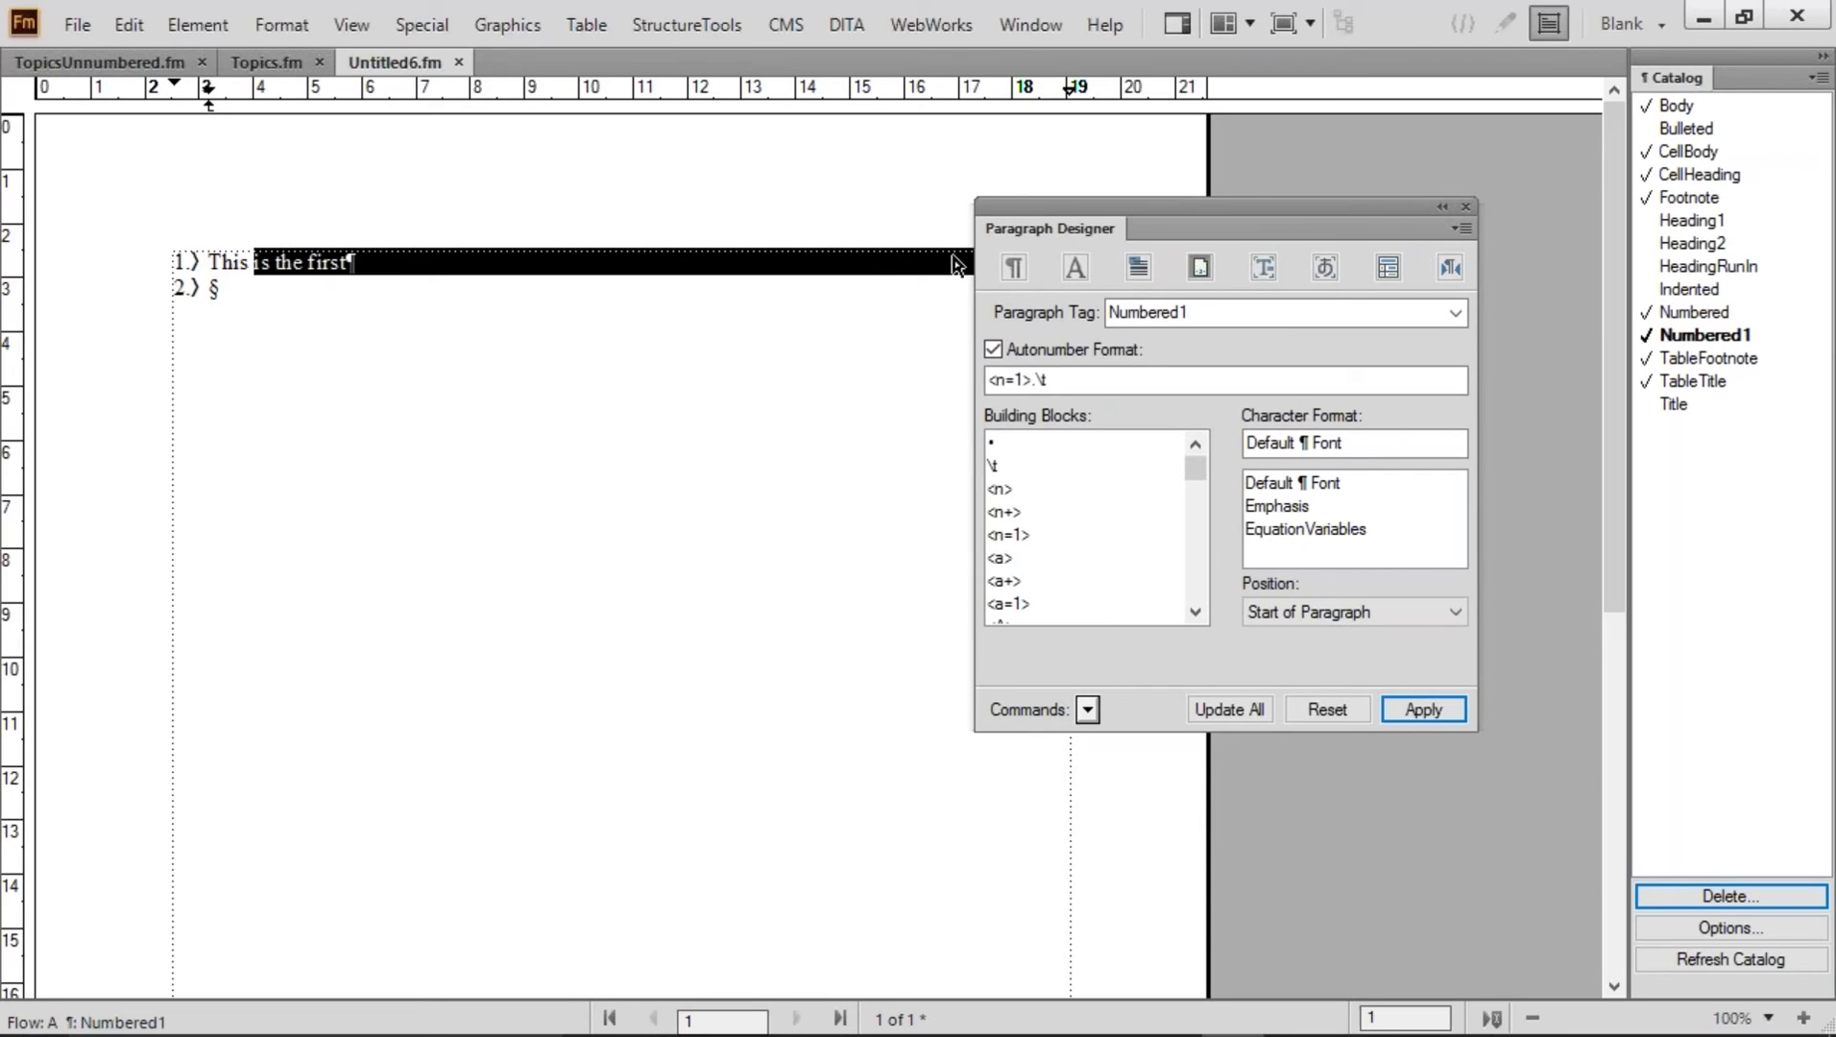
click(1020, 261)
click(1234, 589)
click(298, 262)
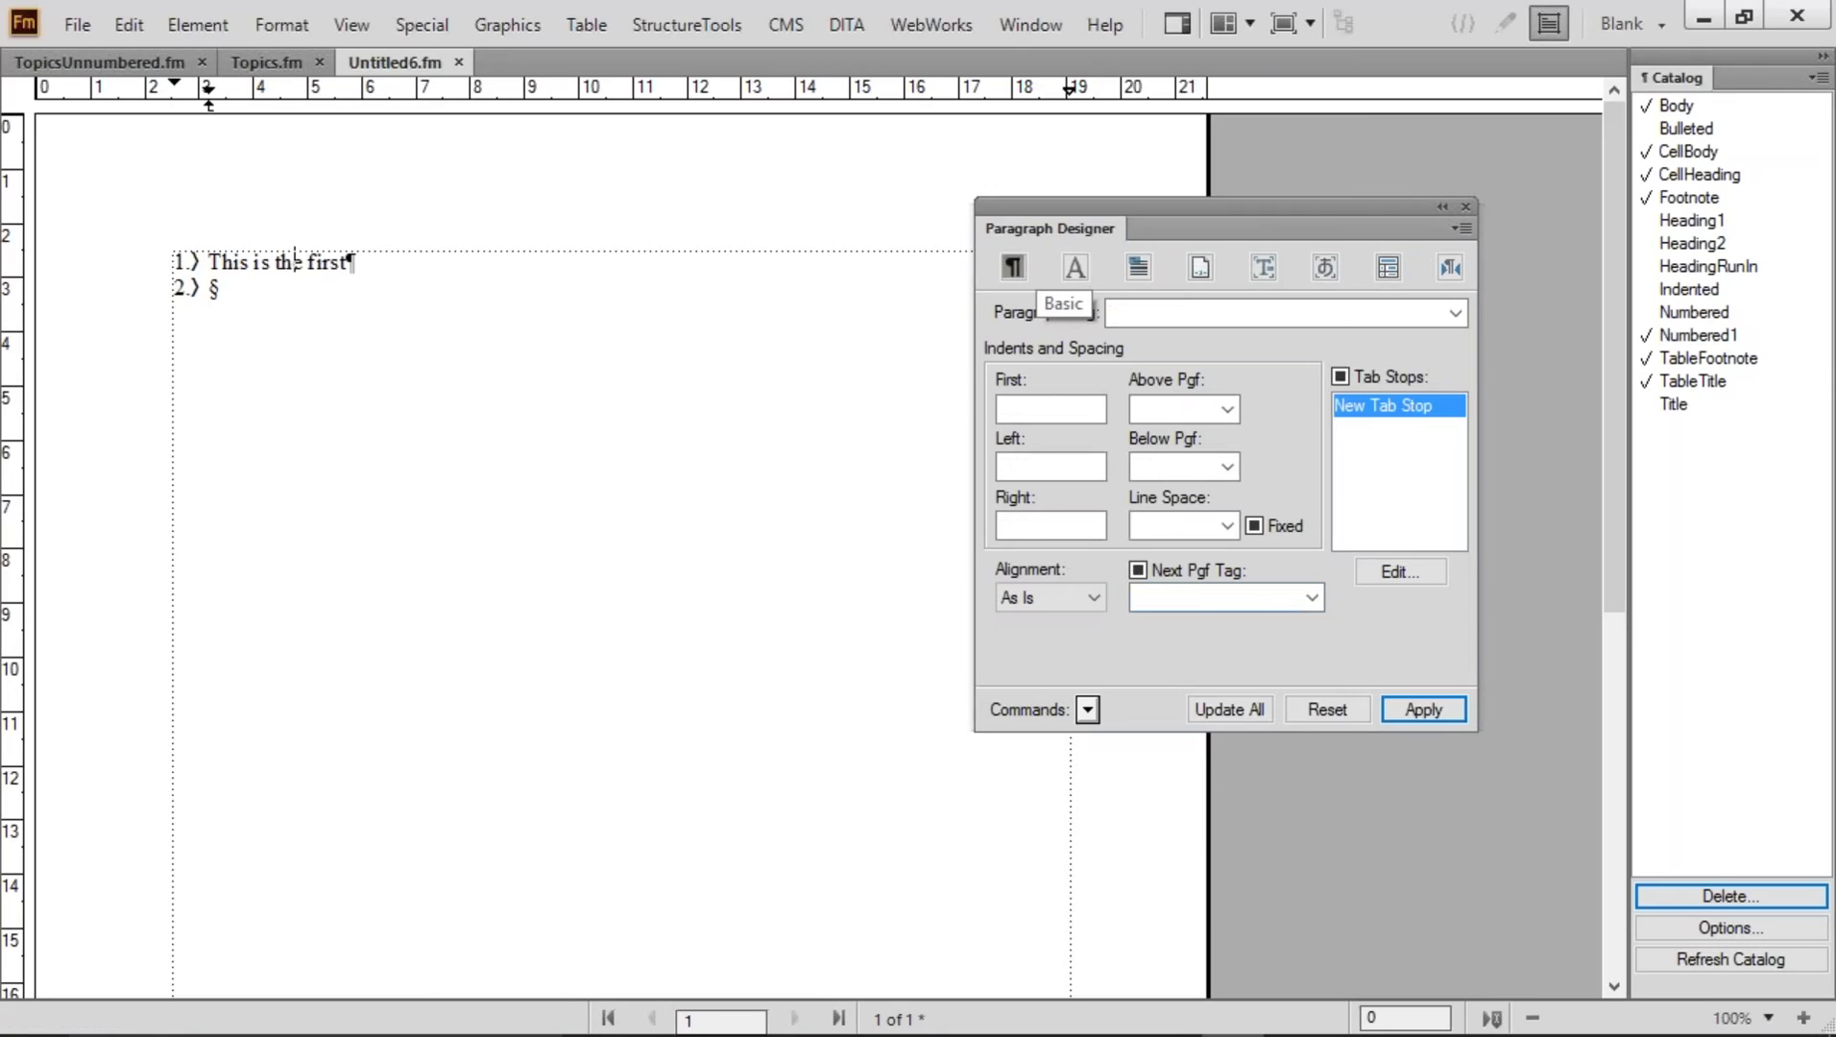
drag(1206, 598, 1134, 598)
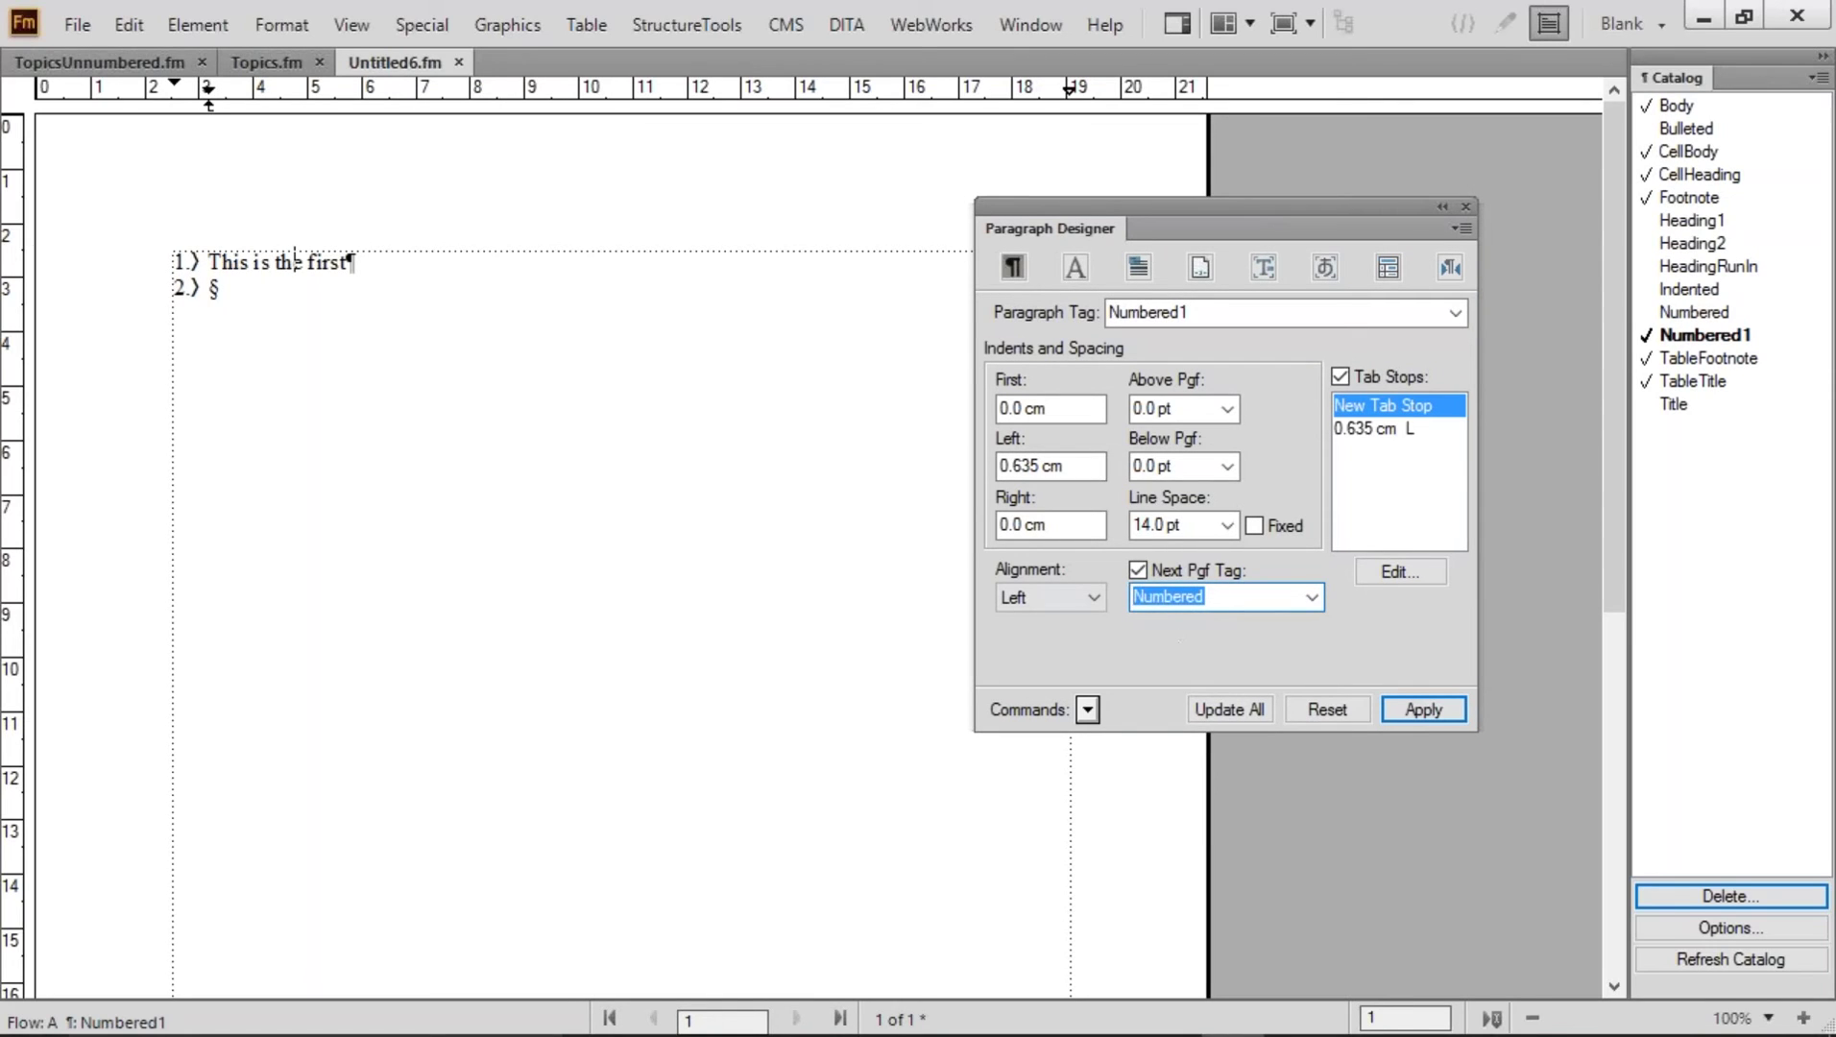
Continue the numbered list with the items "The next", "Another one" and "The end"
click(221, 288)
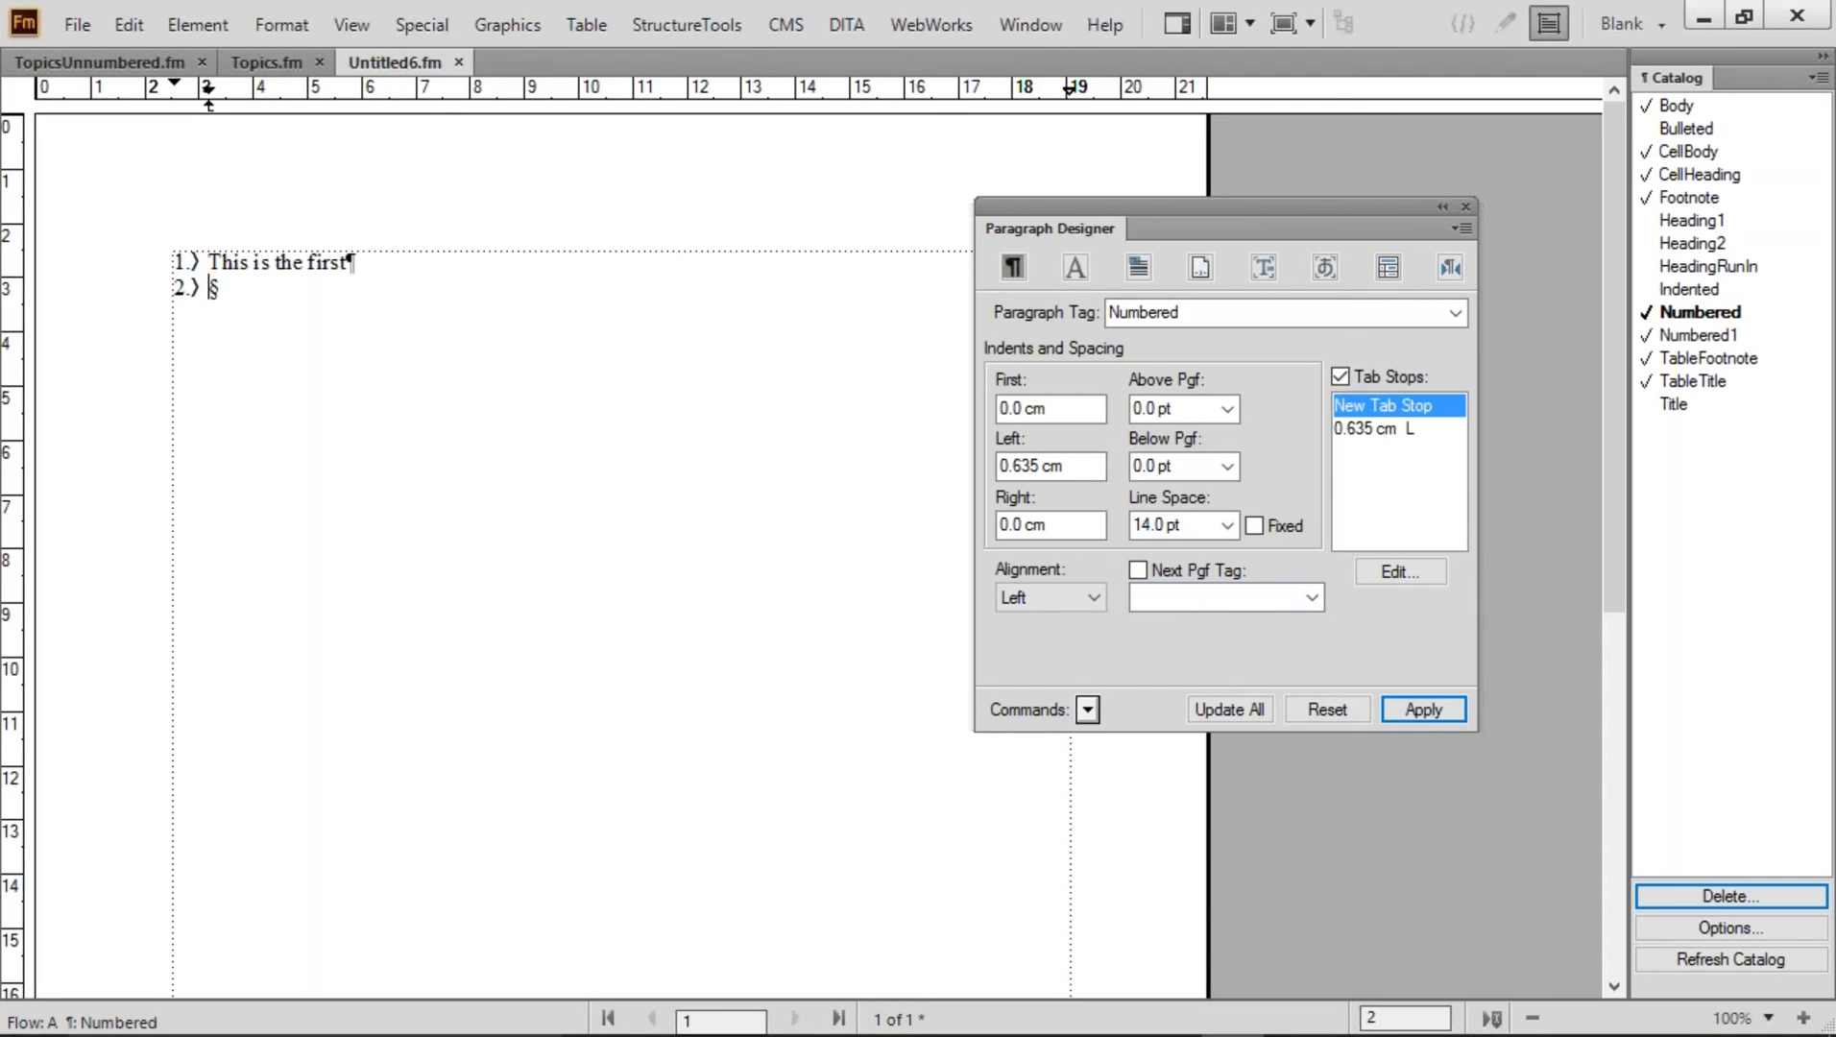
text(The next)
key(Return)
key(BackSpace)
key(BackSpace)
text(t)
key(Return)
text(Another one)
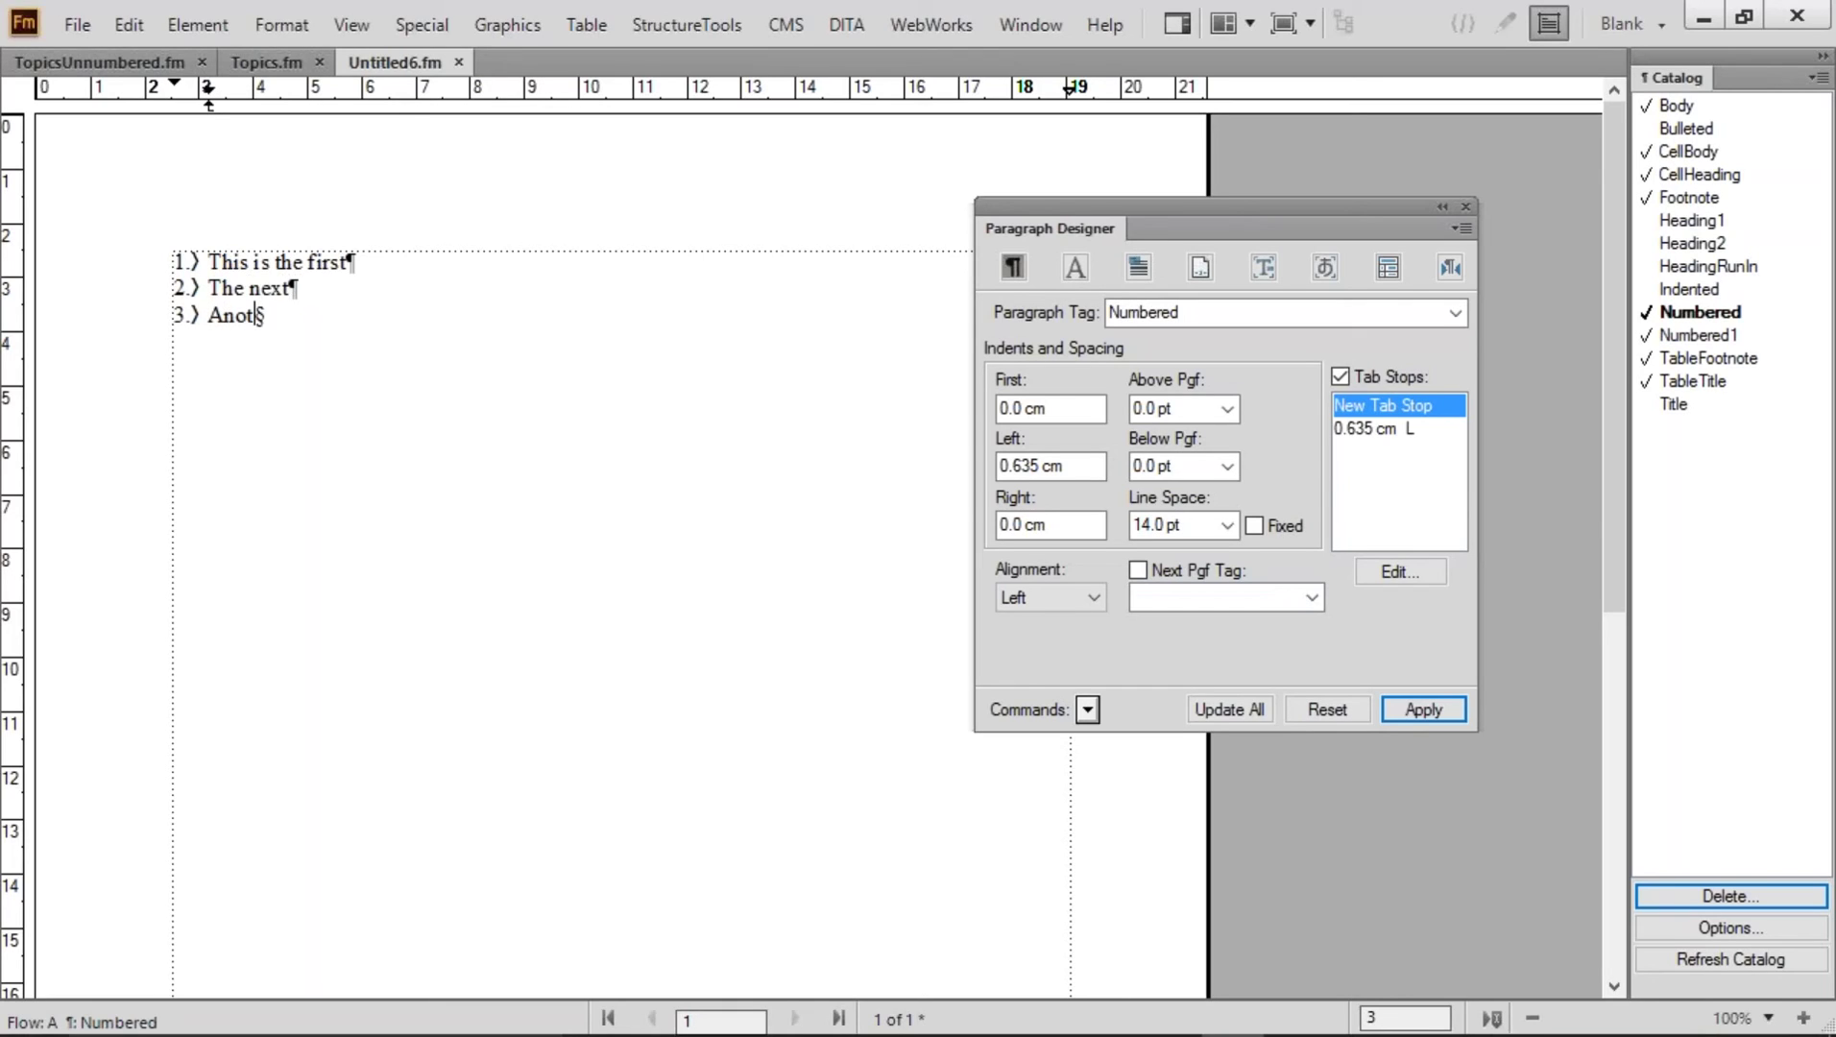
key(Return)
text(The end)
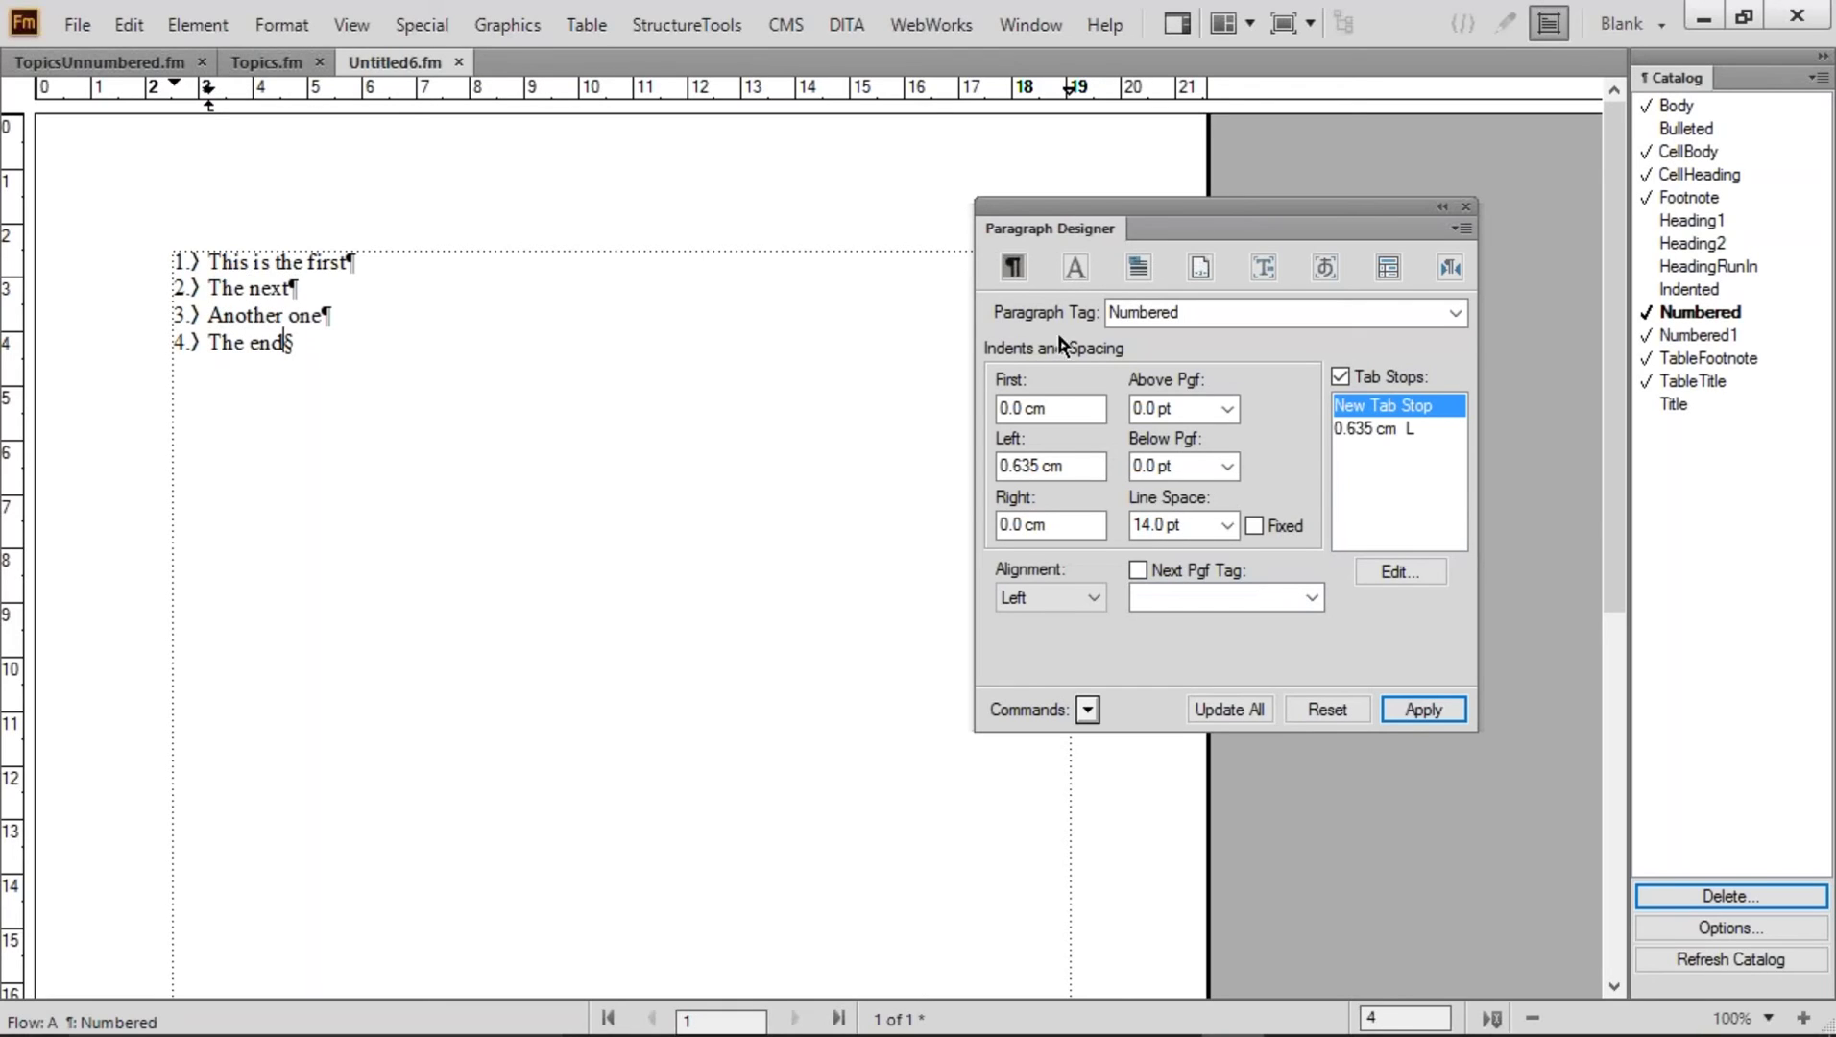
Compare the autonumber formats of the Numbered item "The end" and the Numbered1 item "This is the first"
click(1190, 270)
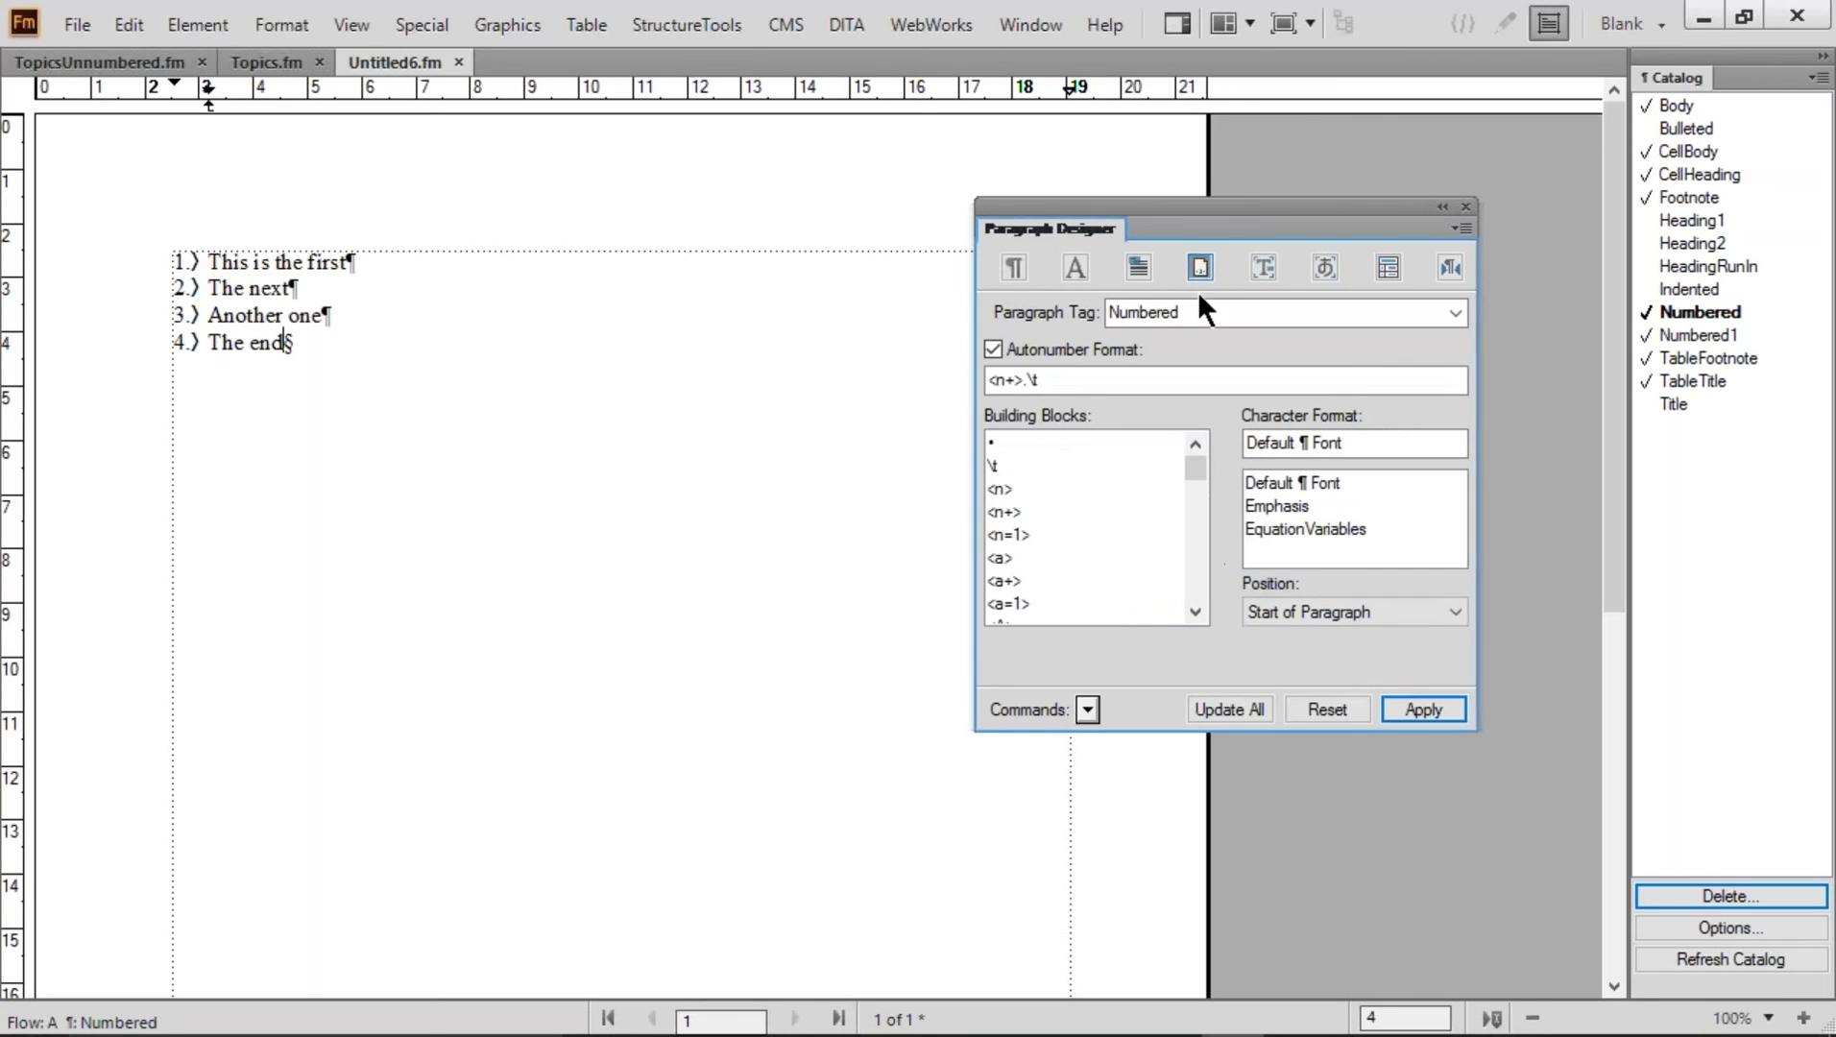
drag(1061, 379, 957, 376)
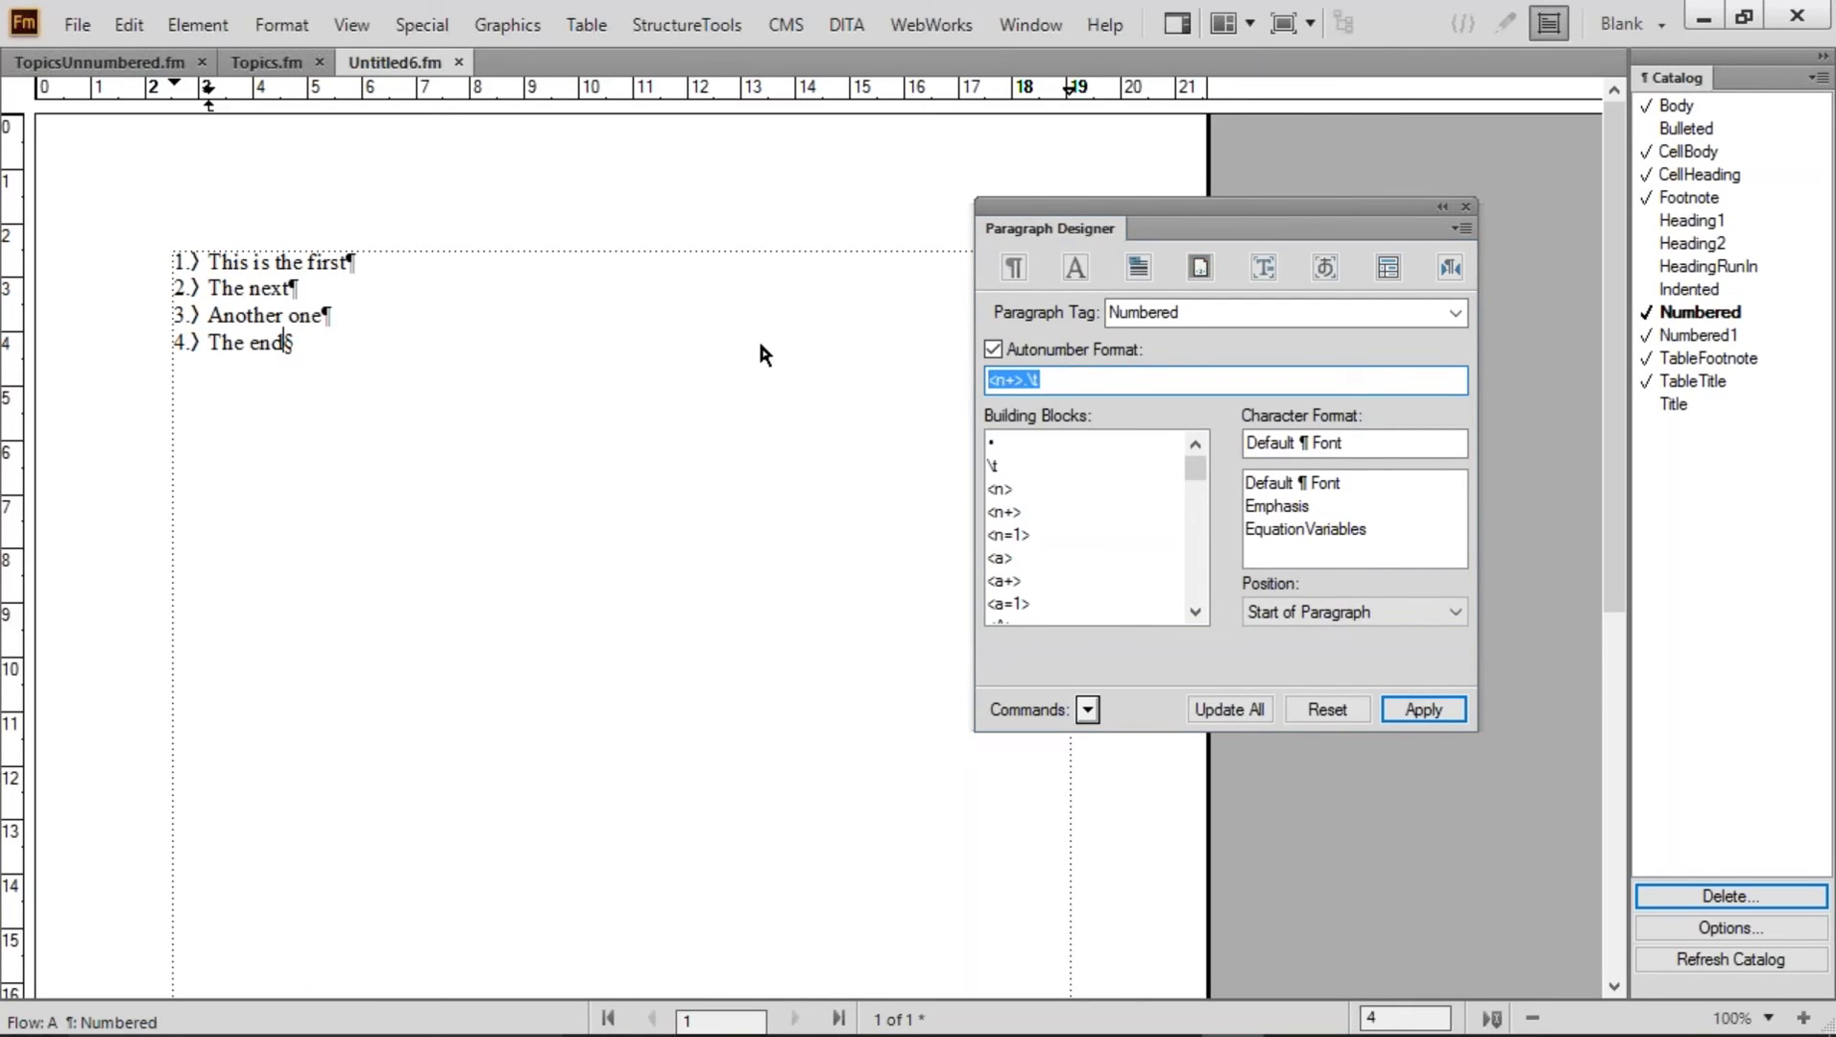
drag(407, 276, 235, 265)
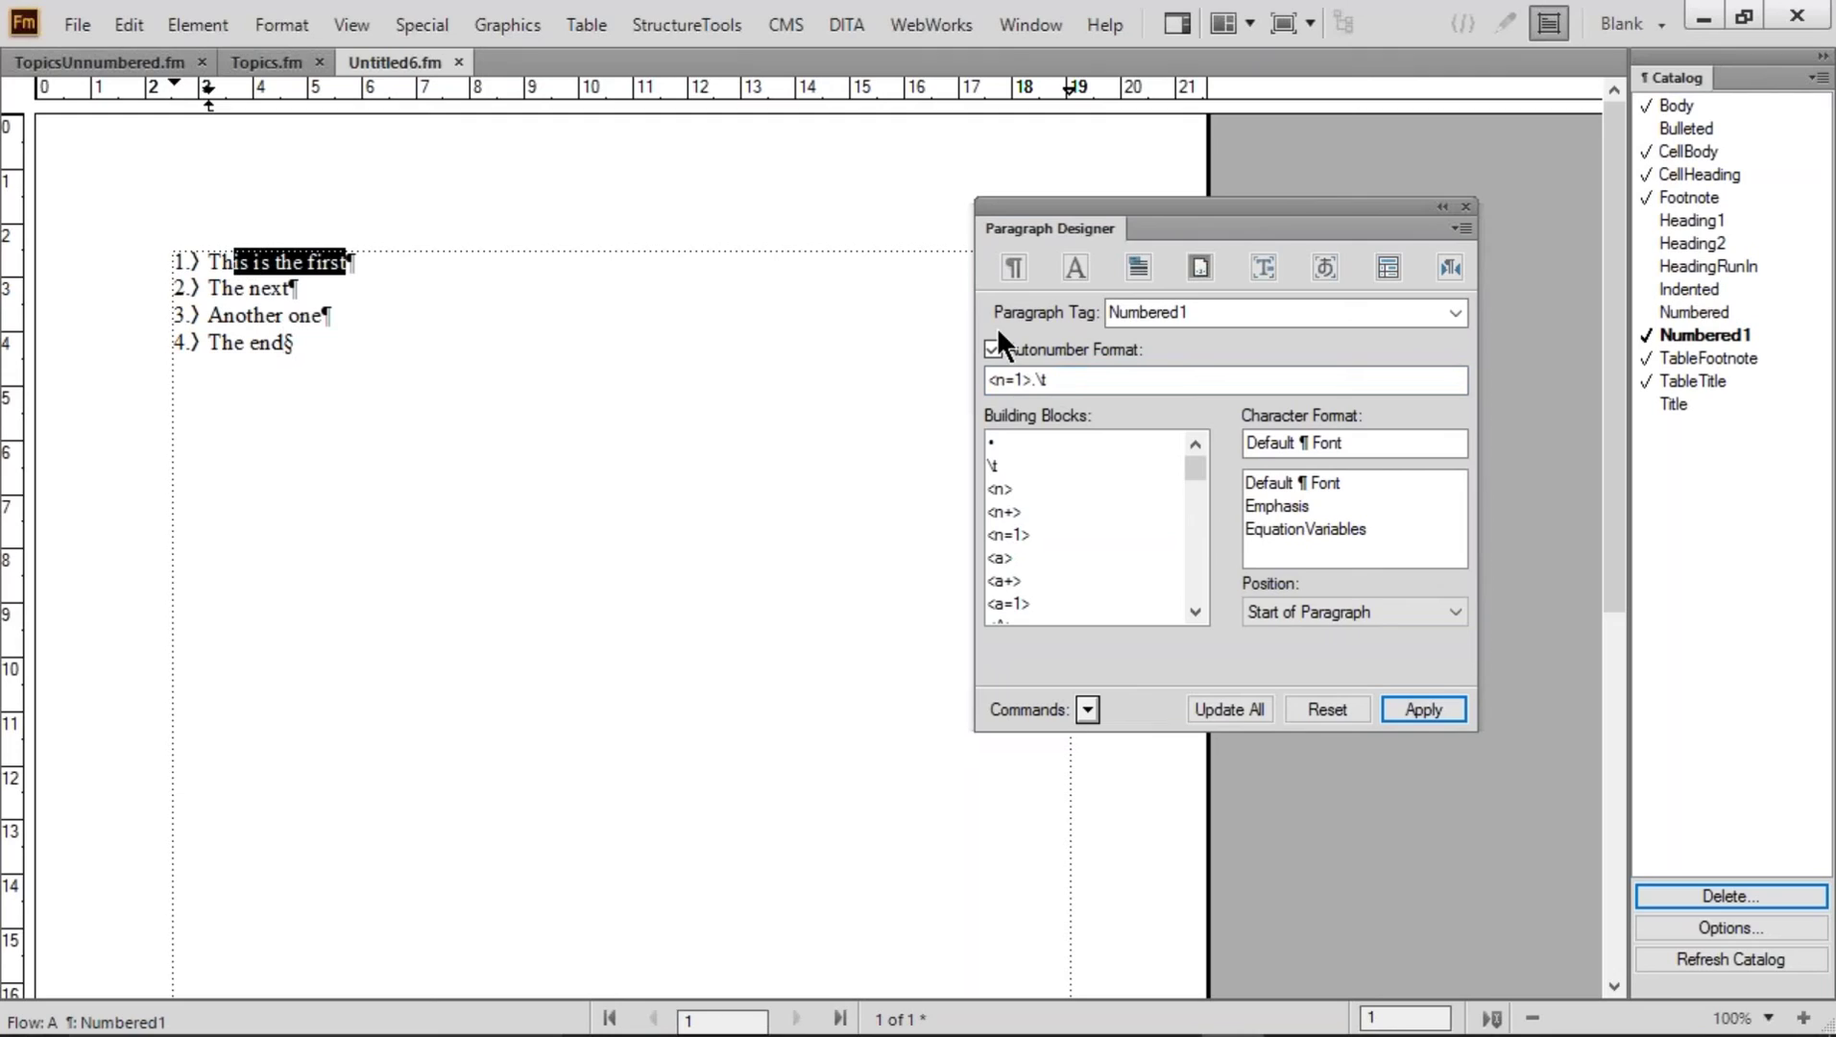
drag(1072, 381, 916, 381)
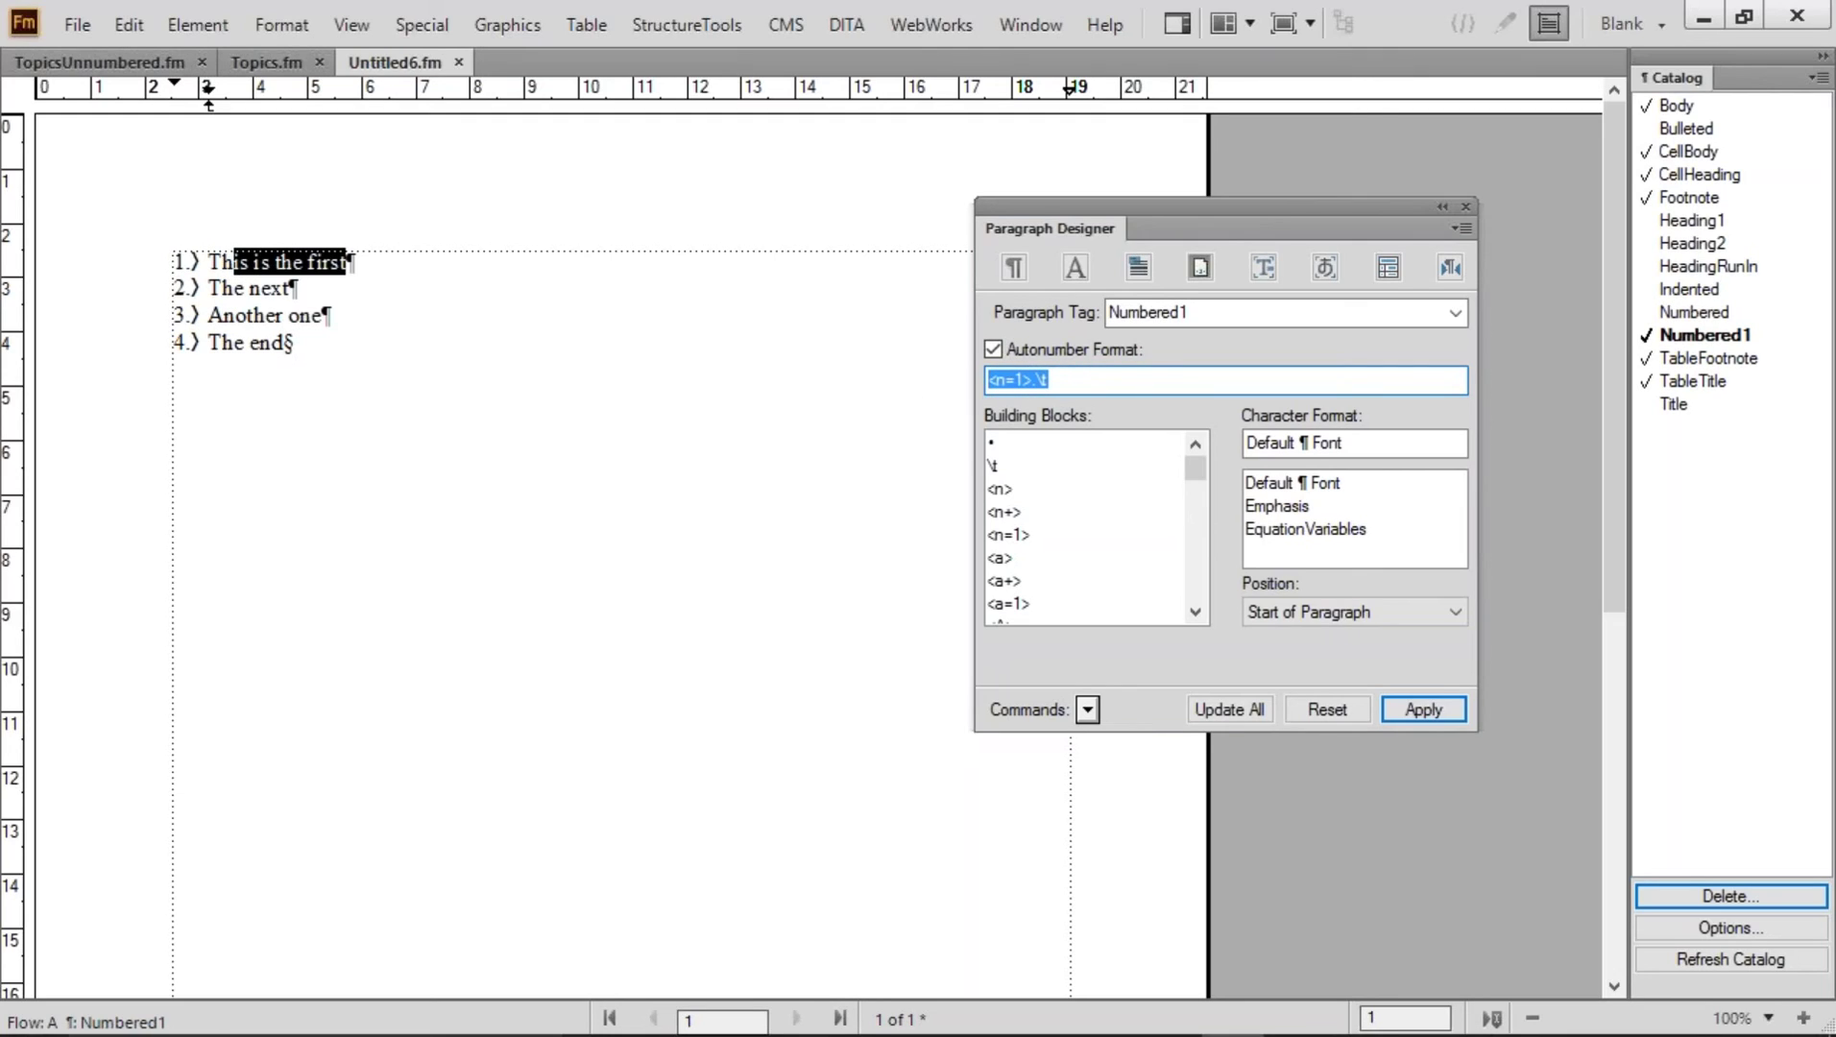
Insert a default table at the end of the "Another one" item and another at the end of "This is the first"
click(323, 314)
key(alt+t)
key(i)
key(Return)
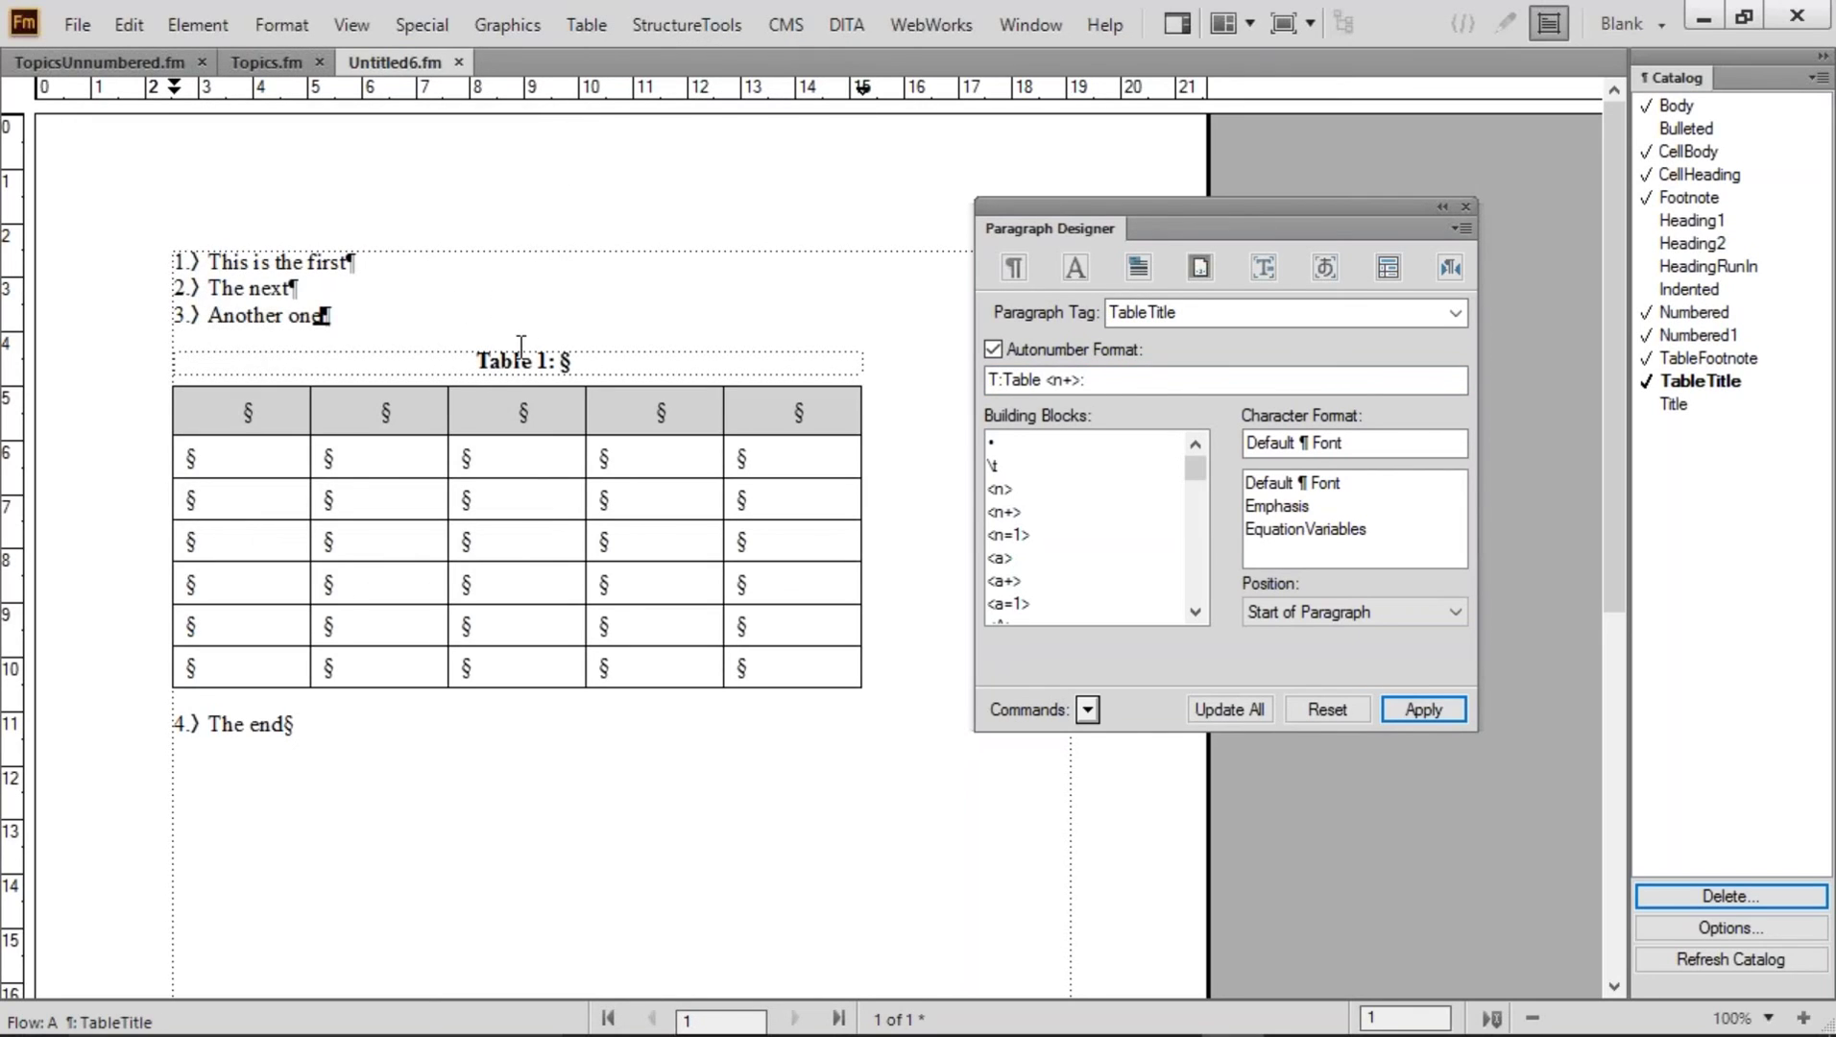
click(348, 259)
key(alt+t)
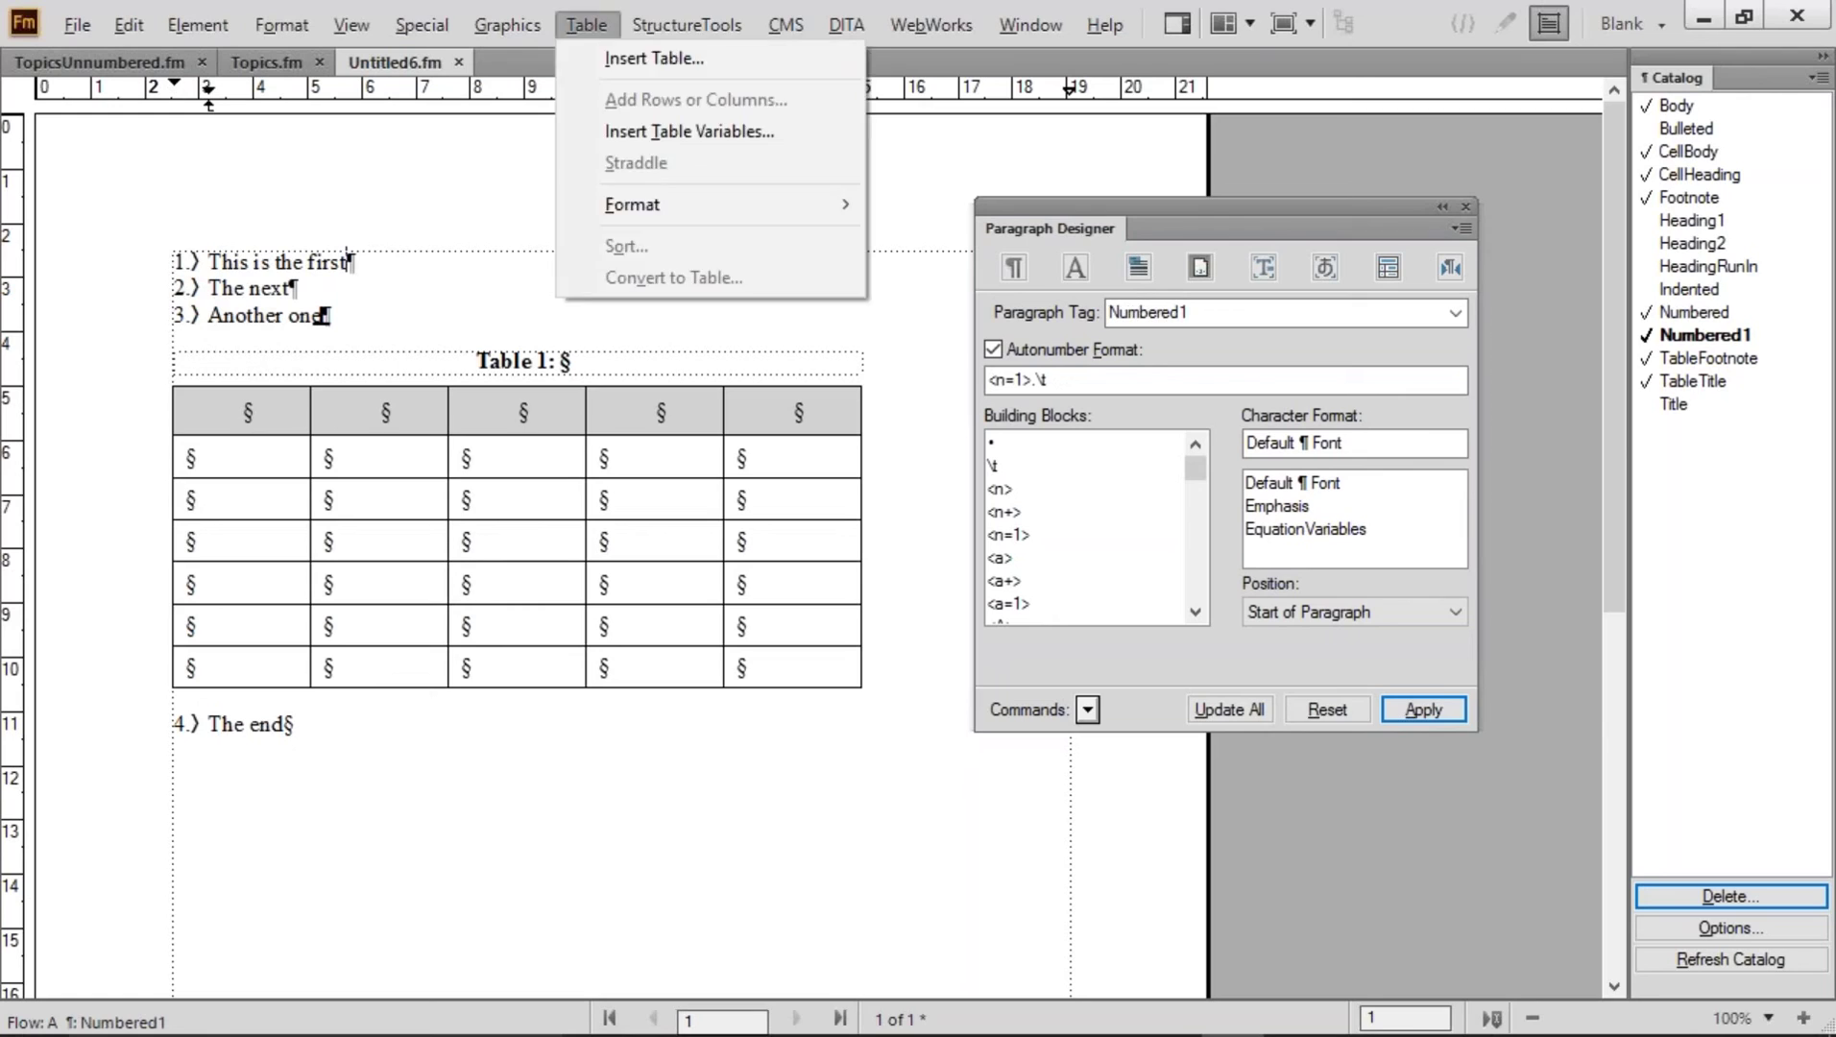
key(i)
key(Return)
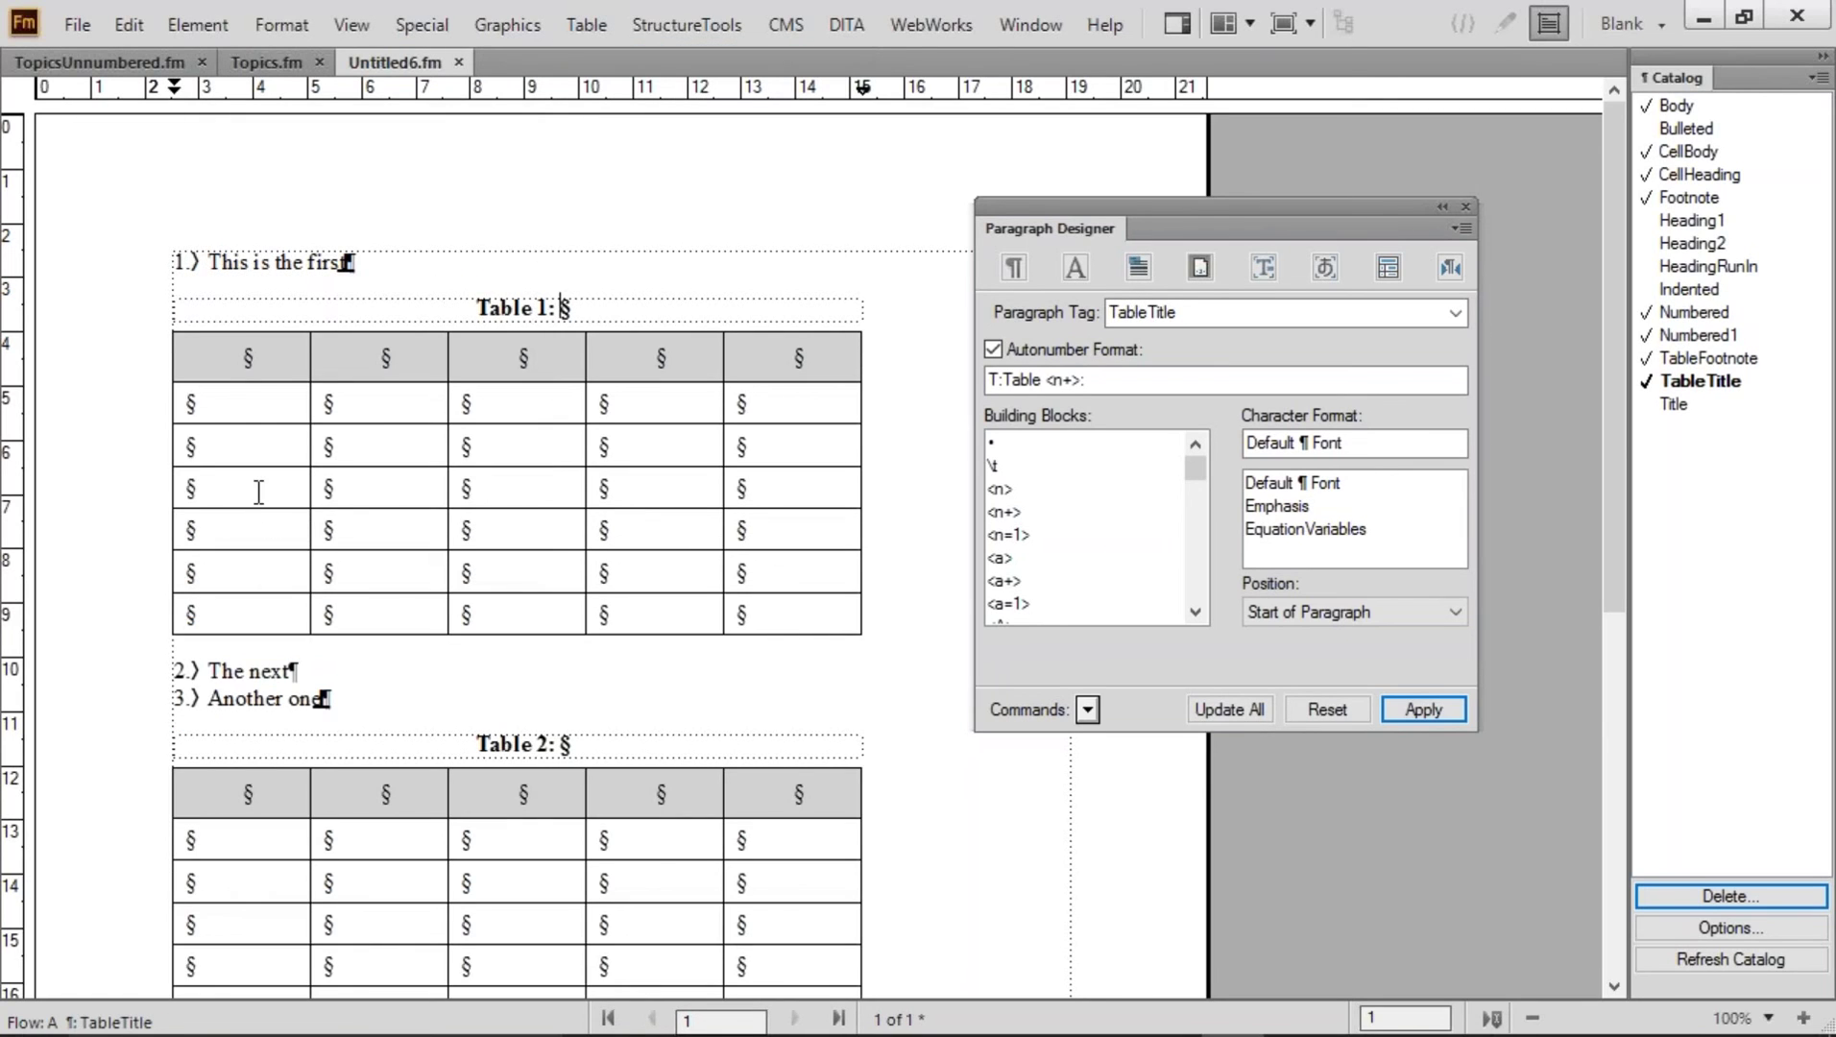
Remove four body rows from each of the two tables, leaving two body rows in each
drag(254, 484, 762, 598)
key(Delete)
key(Return)
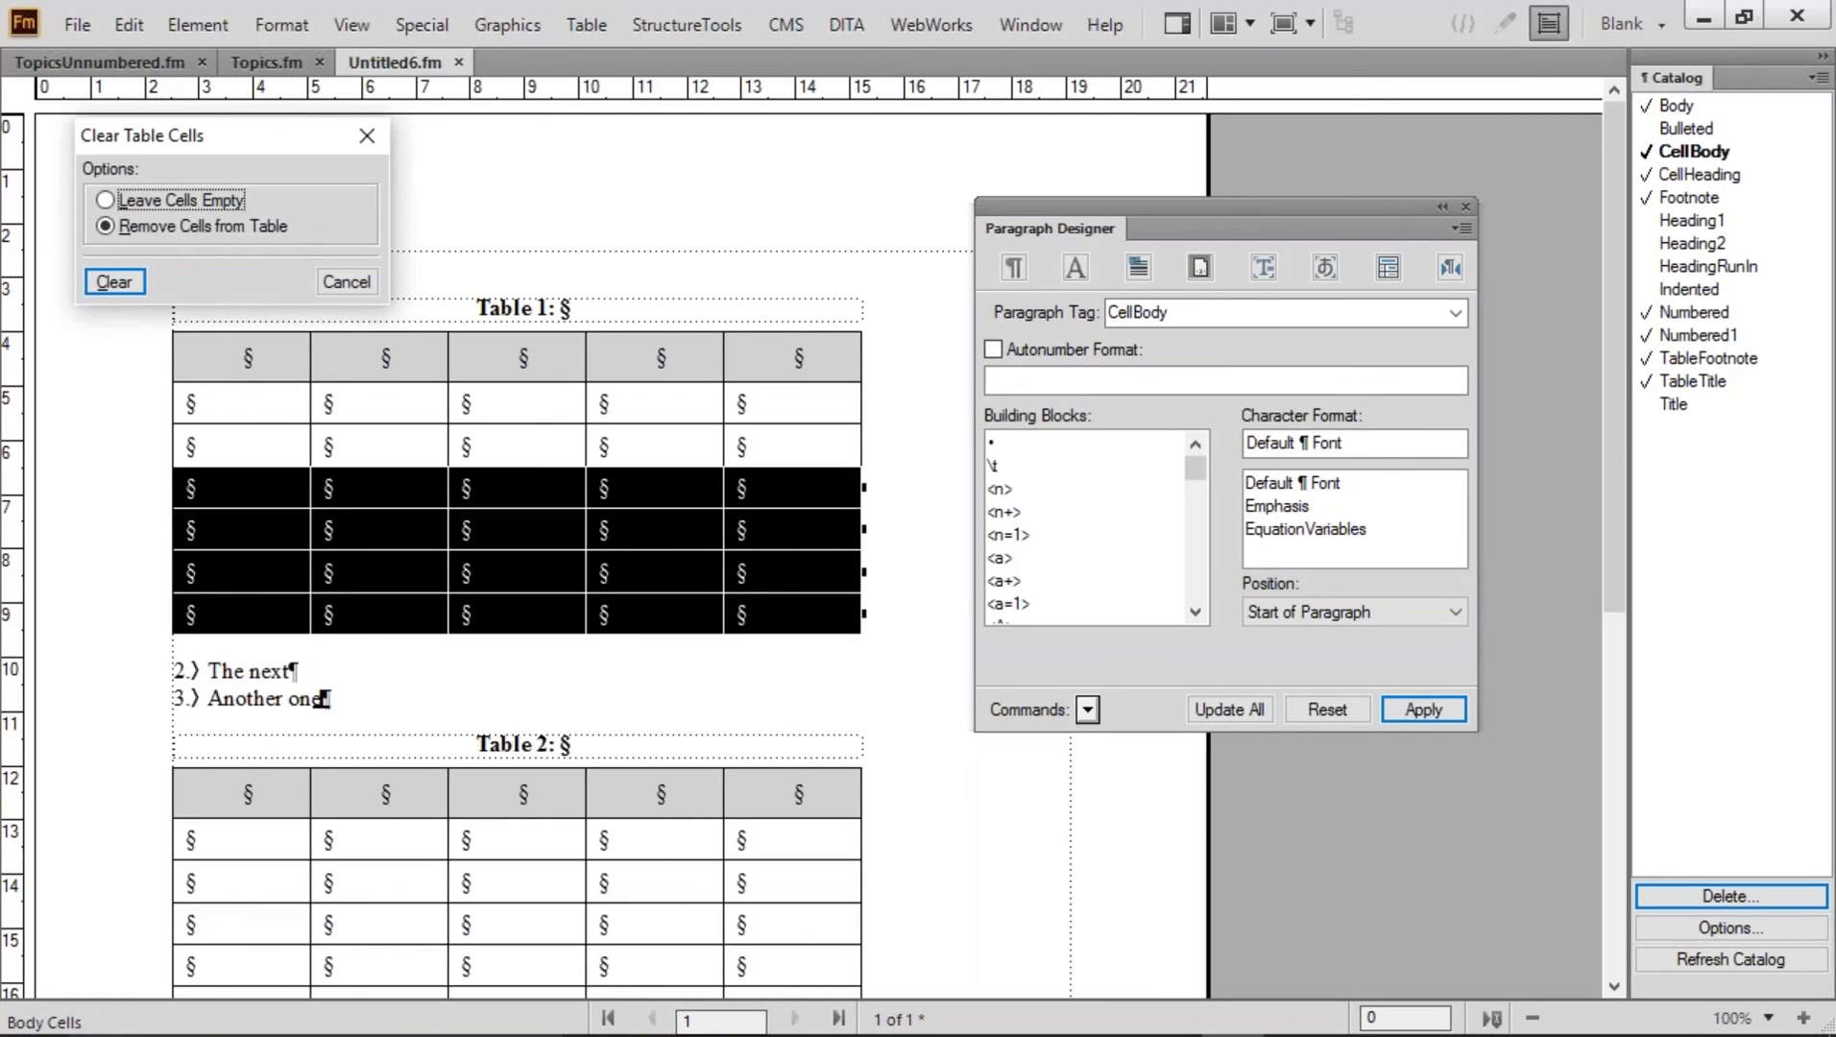
drag(228, 771, 787, 909)
key(Delete)
key(Return)
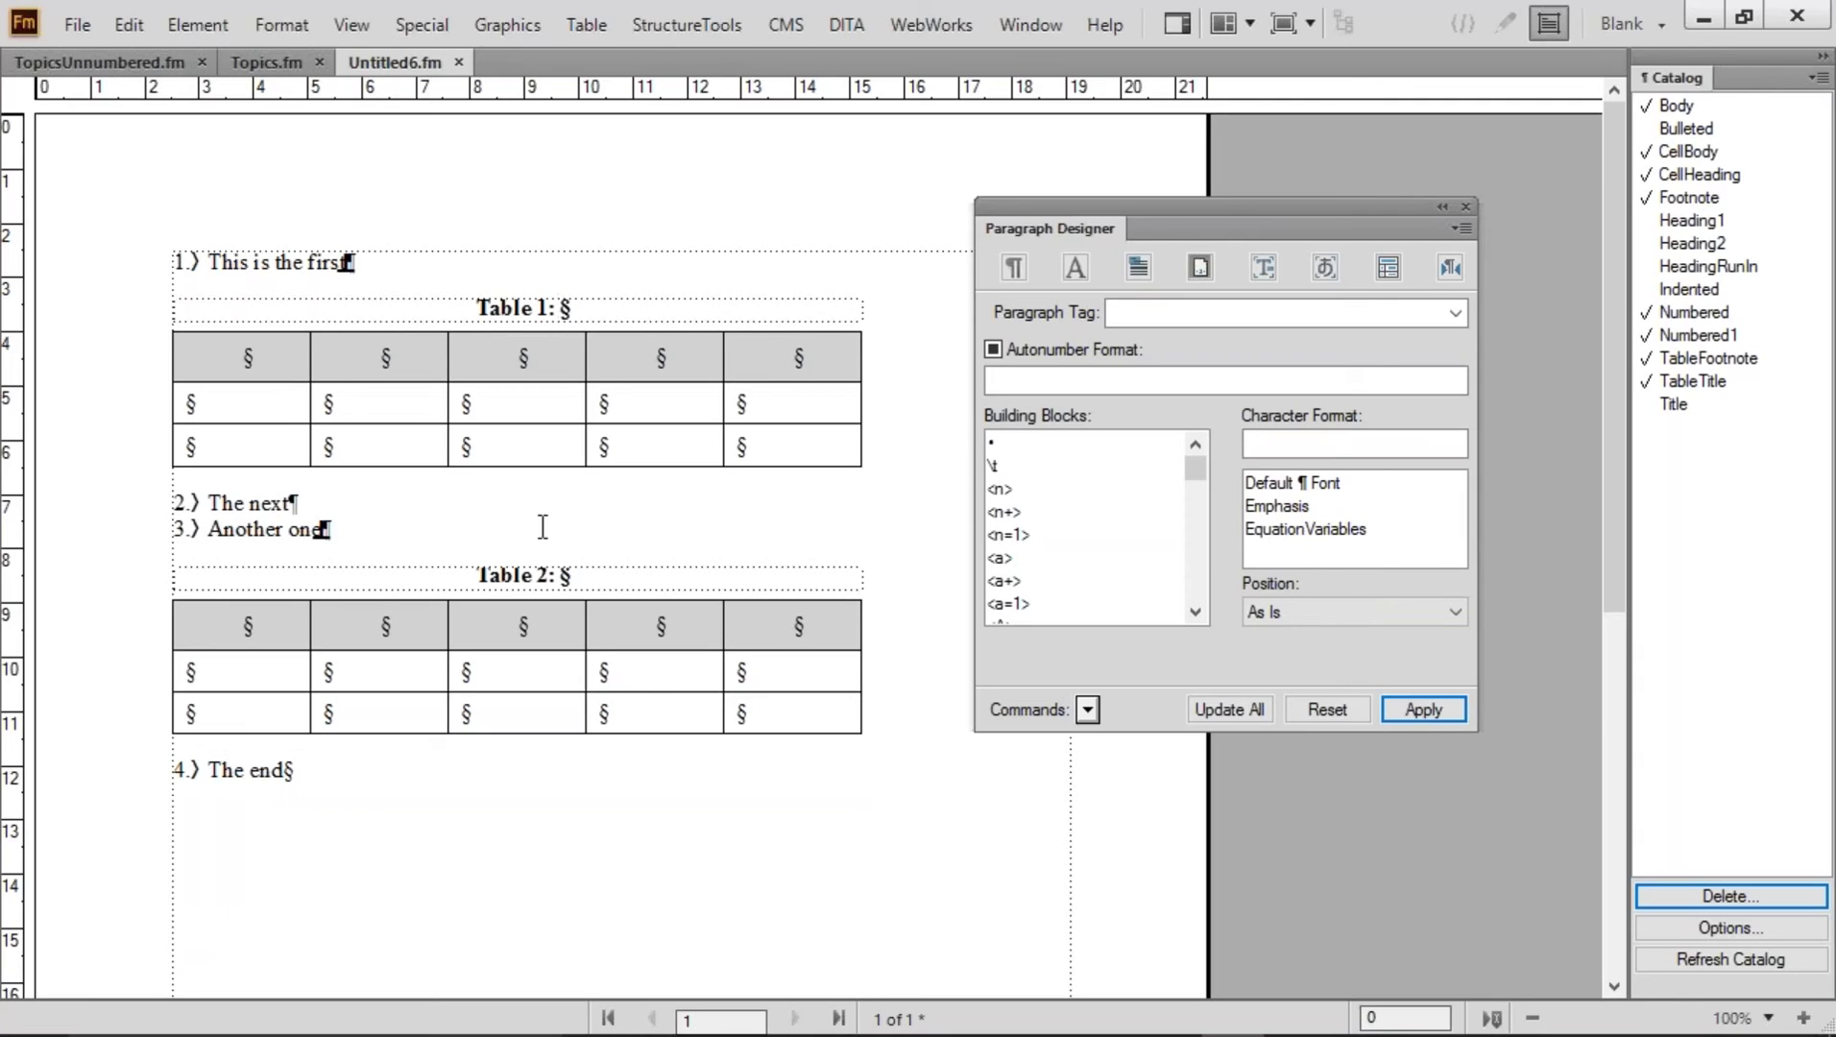
Compare the TableTitle autonumber format and its series label with the Numbered format of the list items
drag(223, 503, 224, 527)
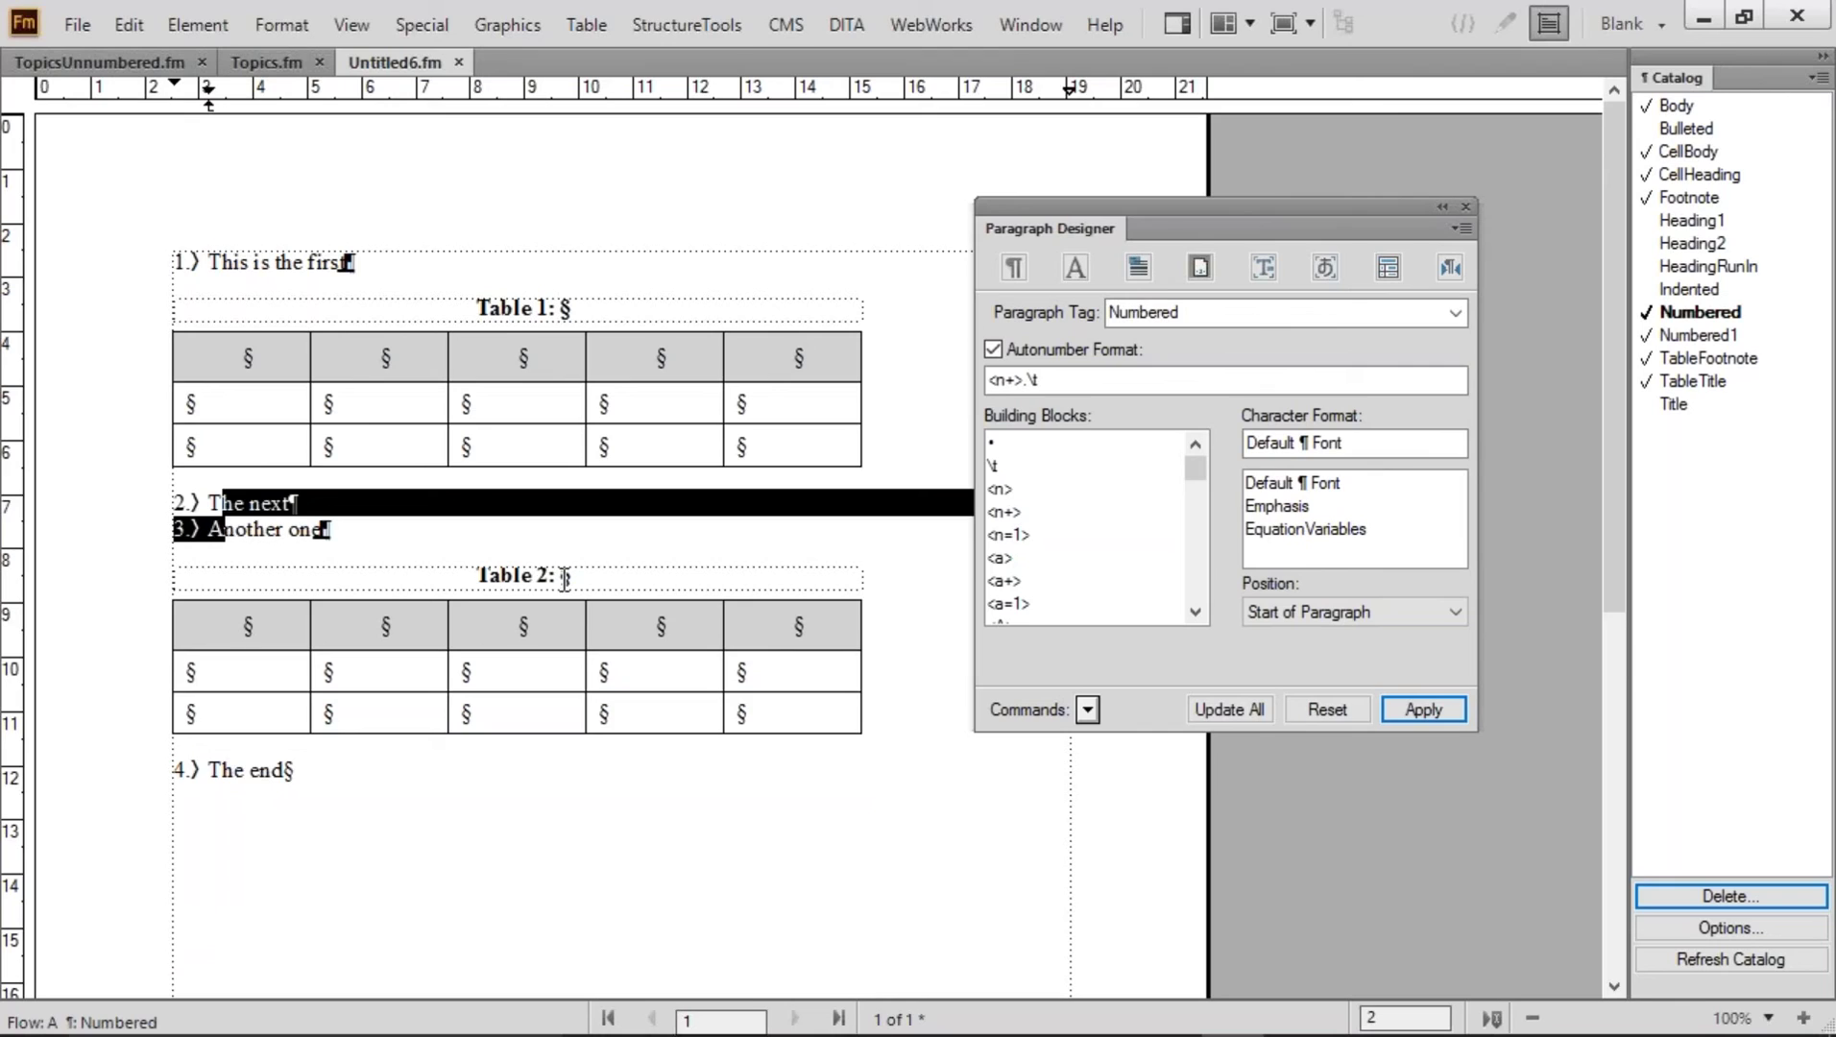
drag(562, 576, 624, 576)
drag(989, 380, 1002, 380)
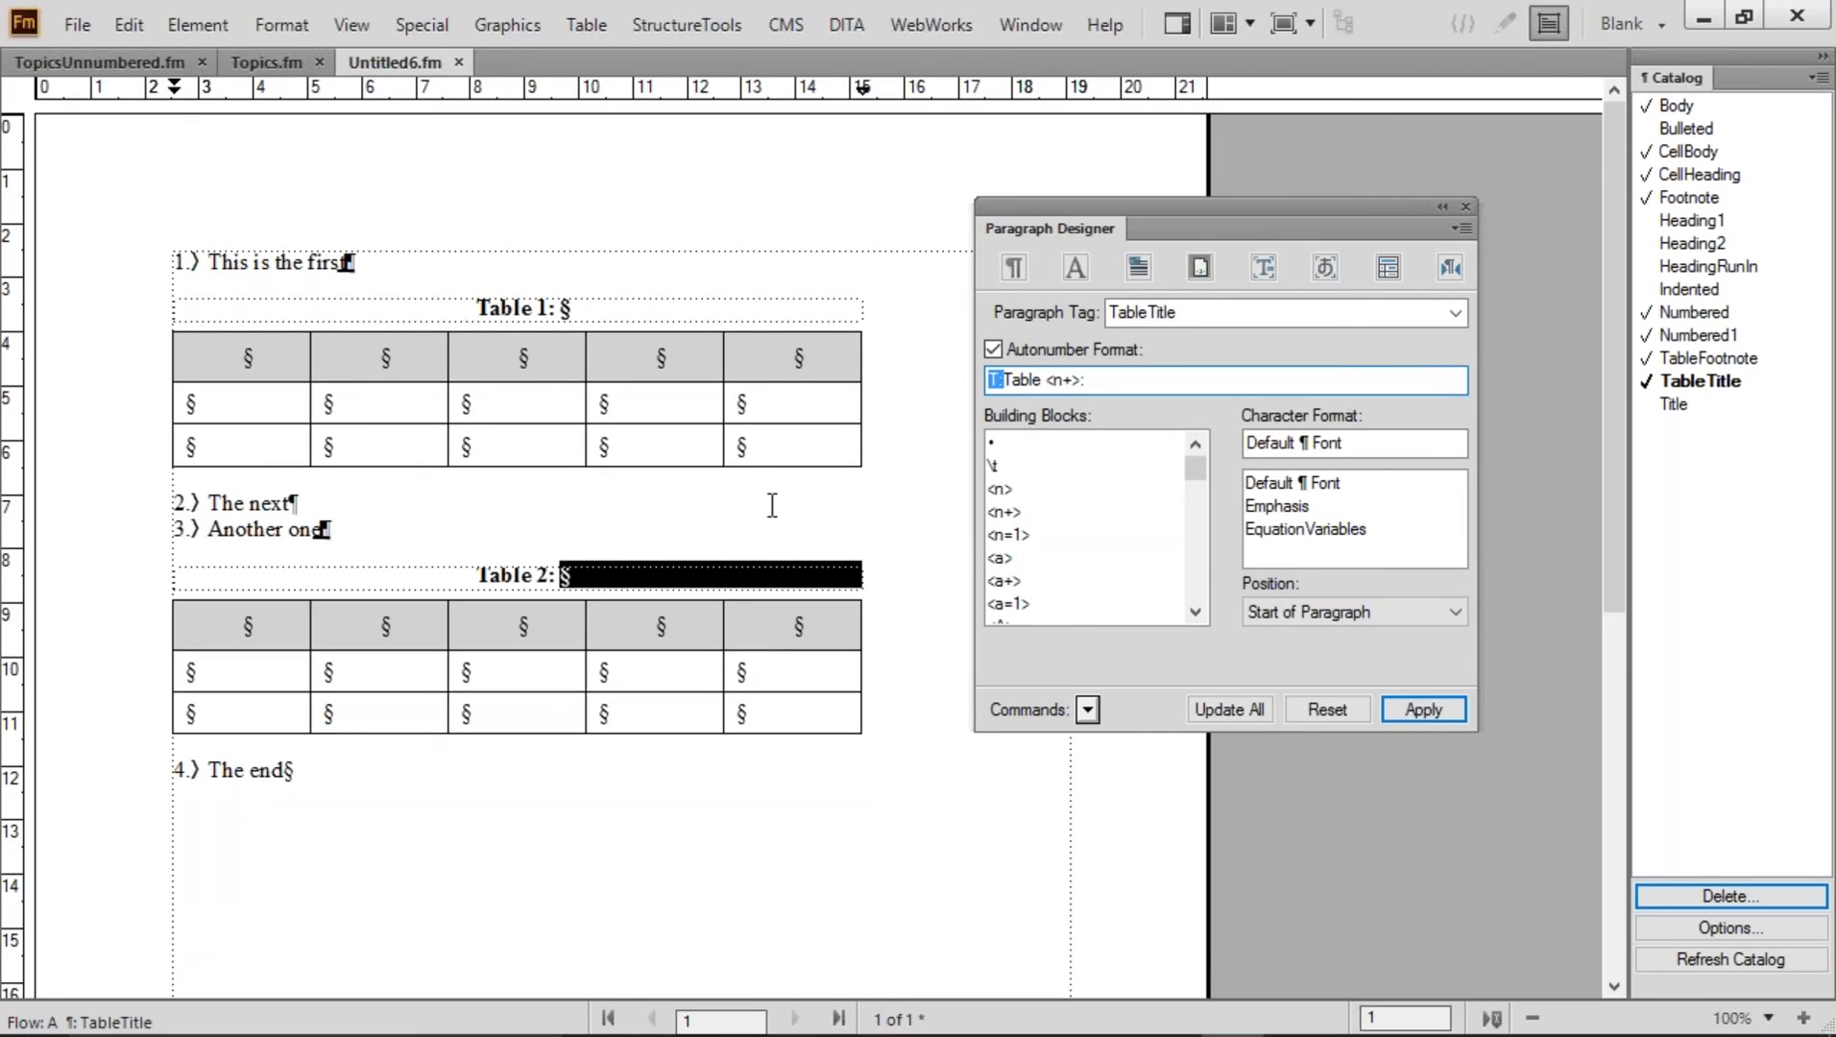
click(290, 503)
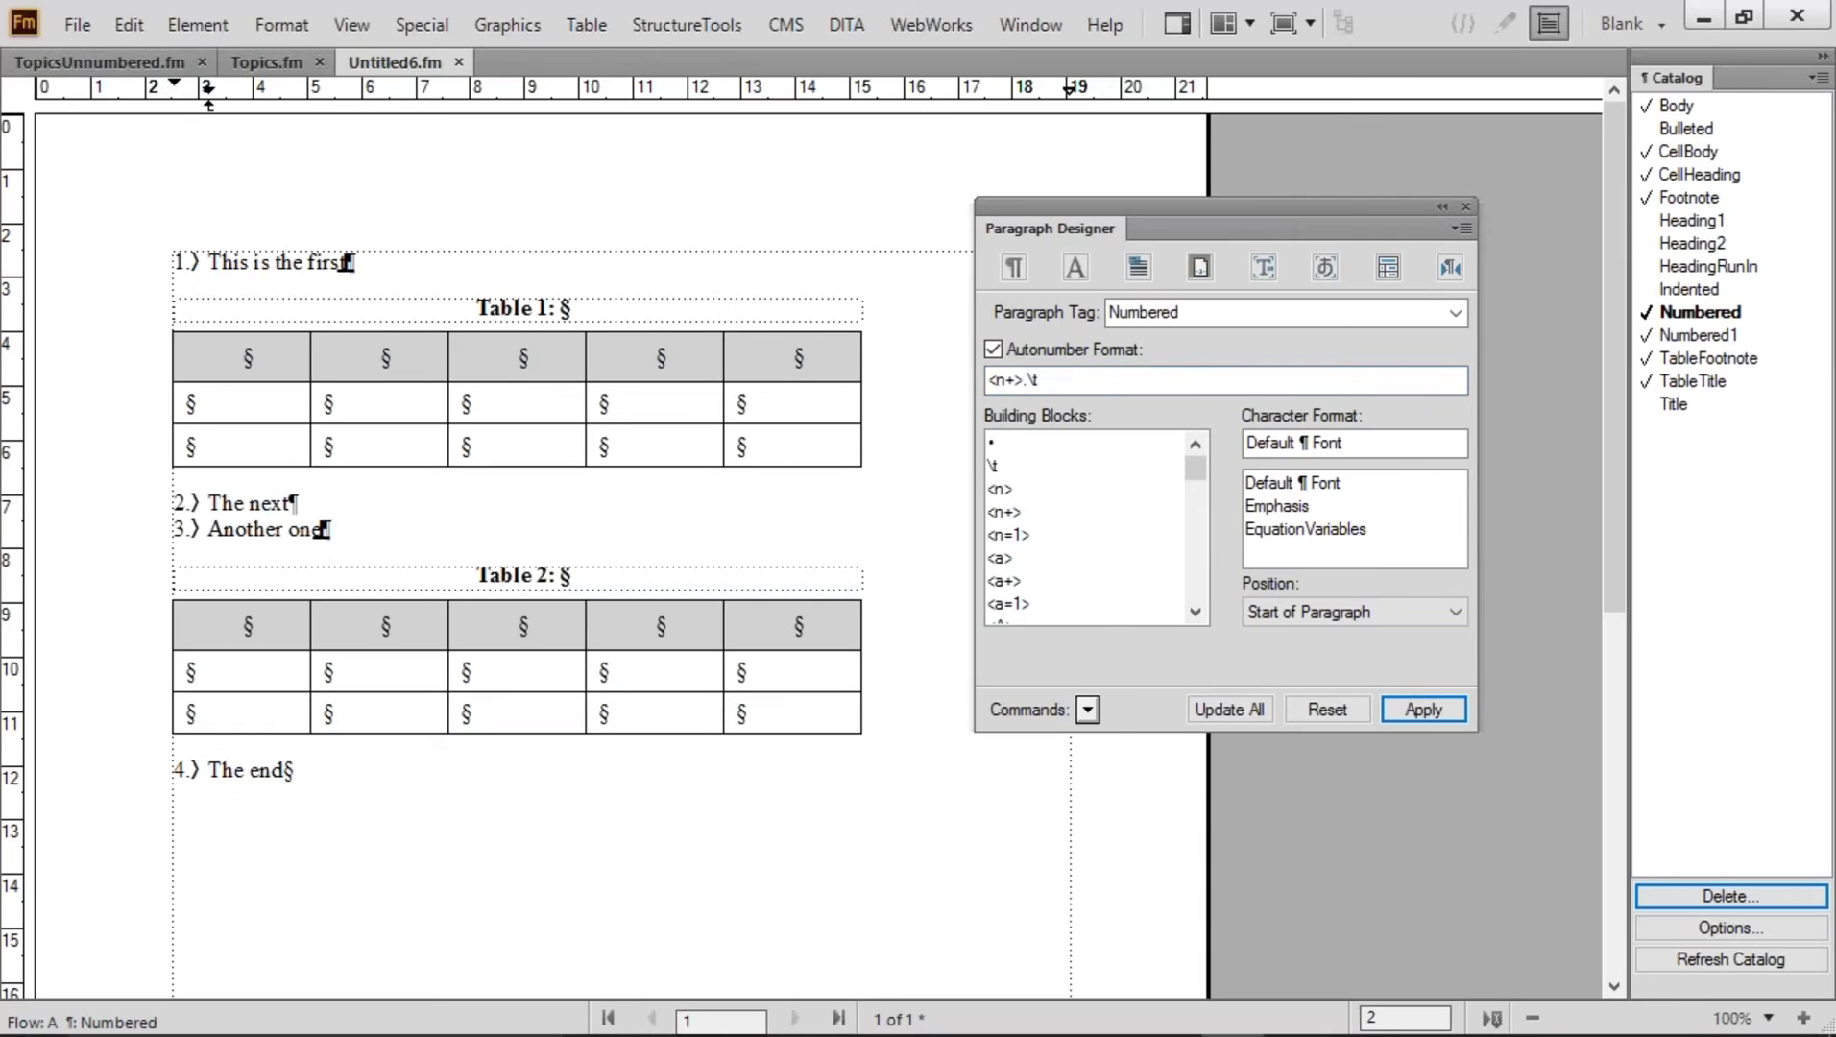